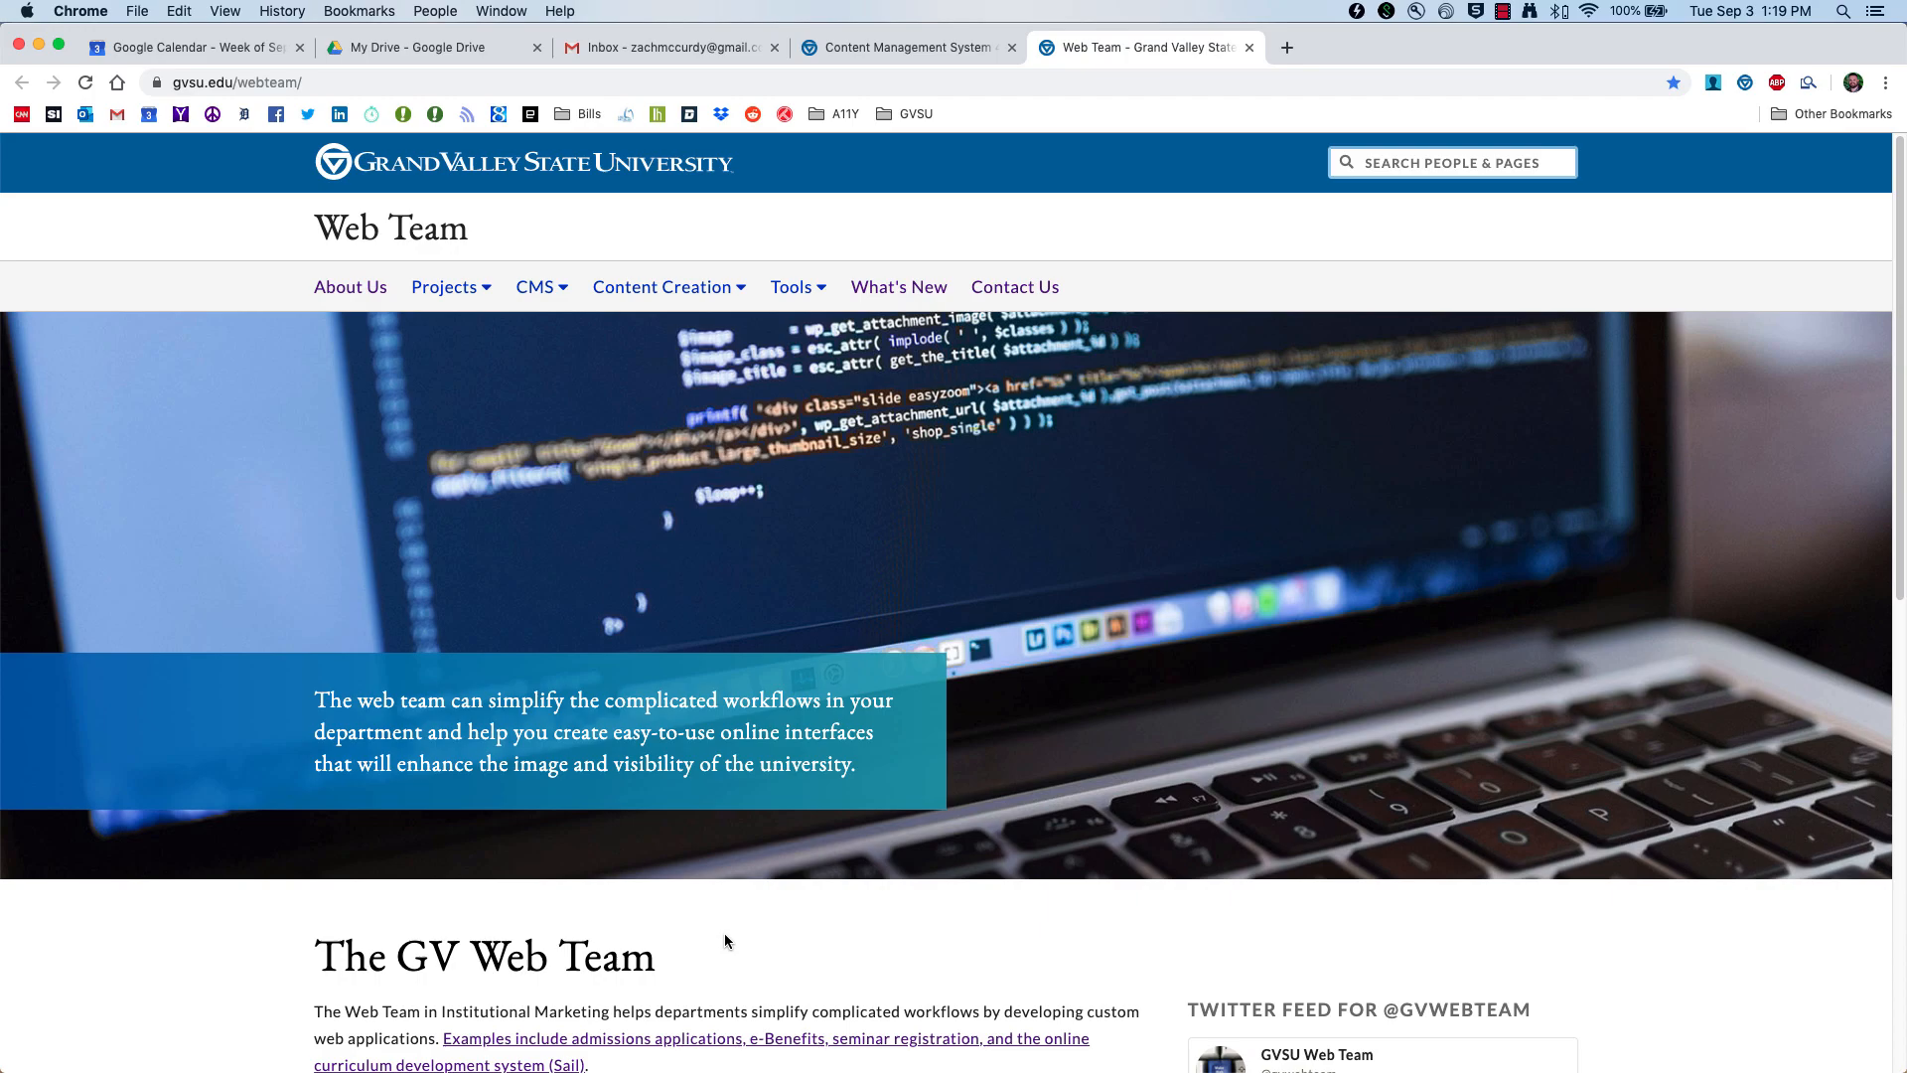
Step: Enter the CMS admin from the Web Team homepage and review its content items more than one year old
{"action": "scroll", "coordinate": [701, 951], "scroll_direction": "down", "scroll_amount": 10}
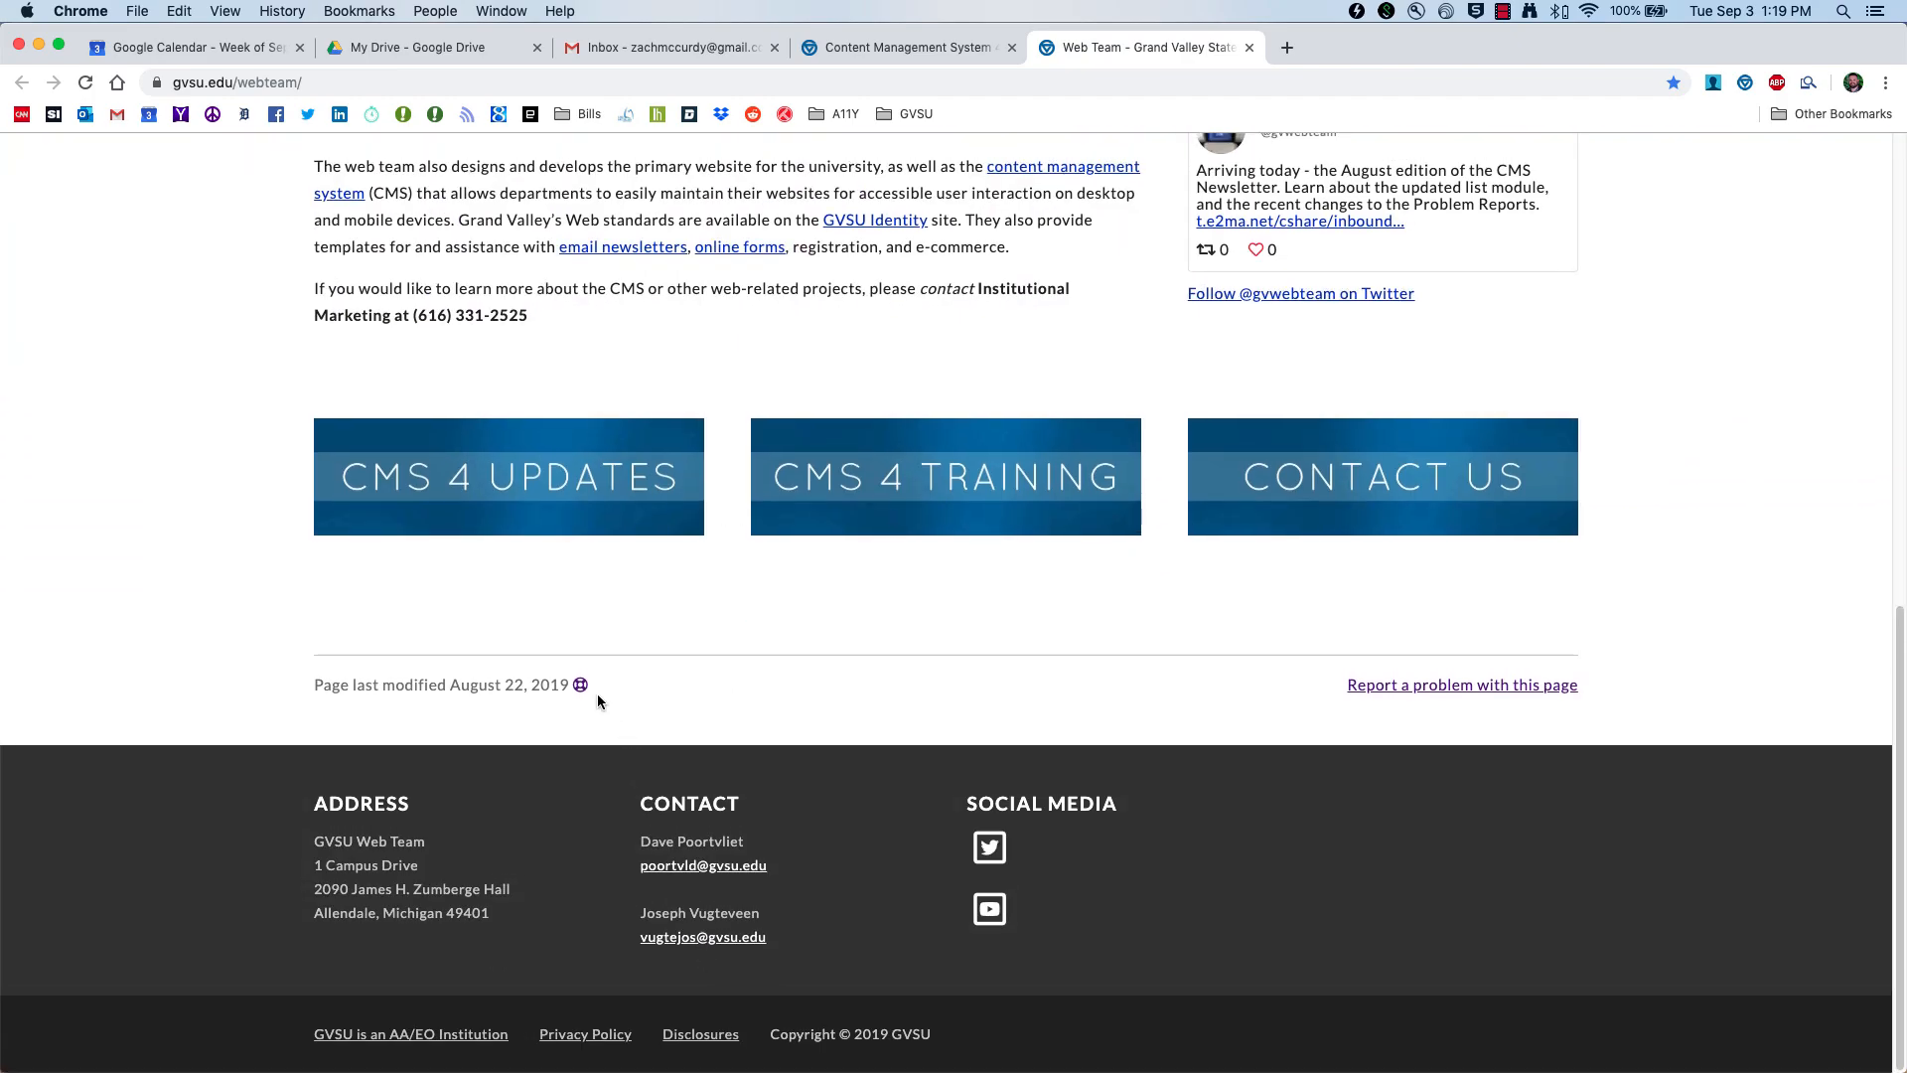
{"action": "left_click", "coordinate": [581, 687]}
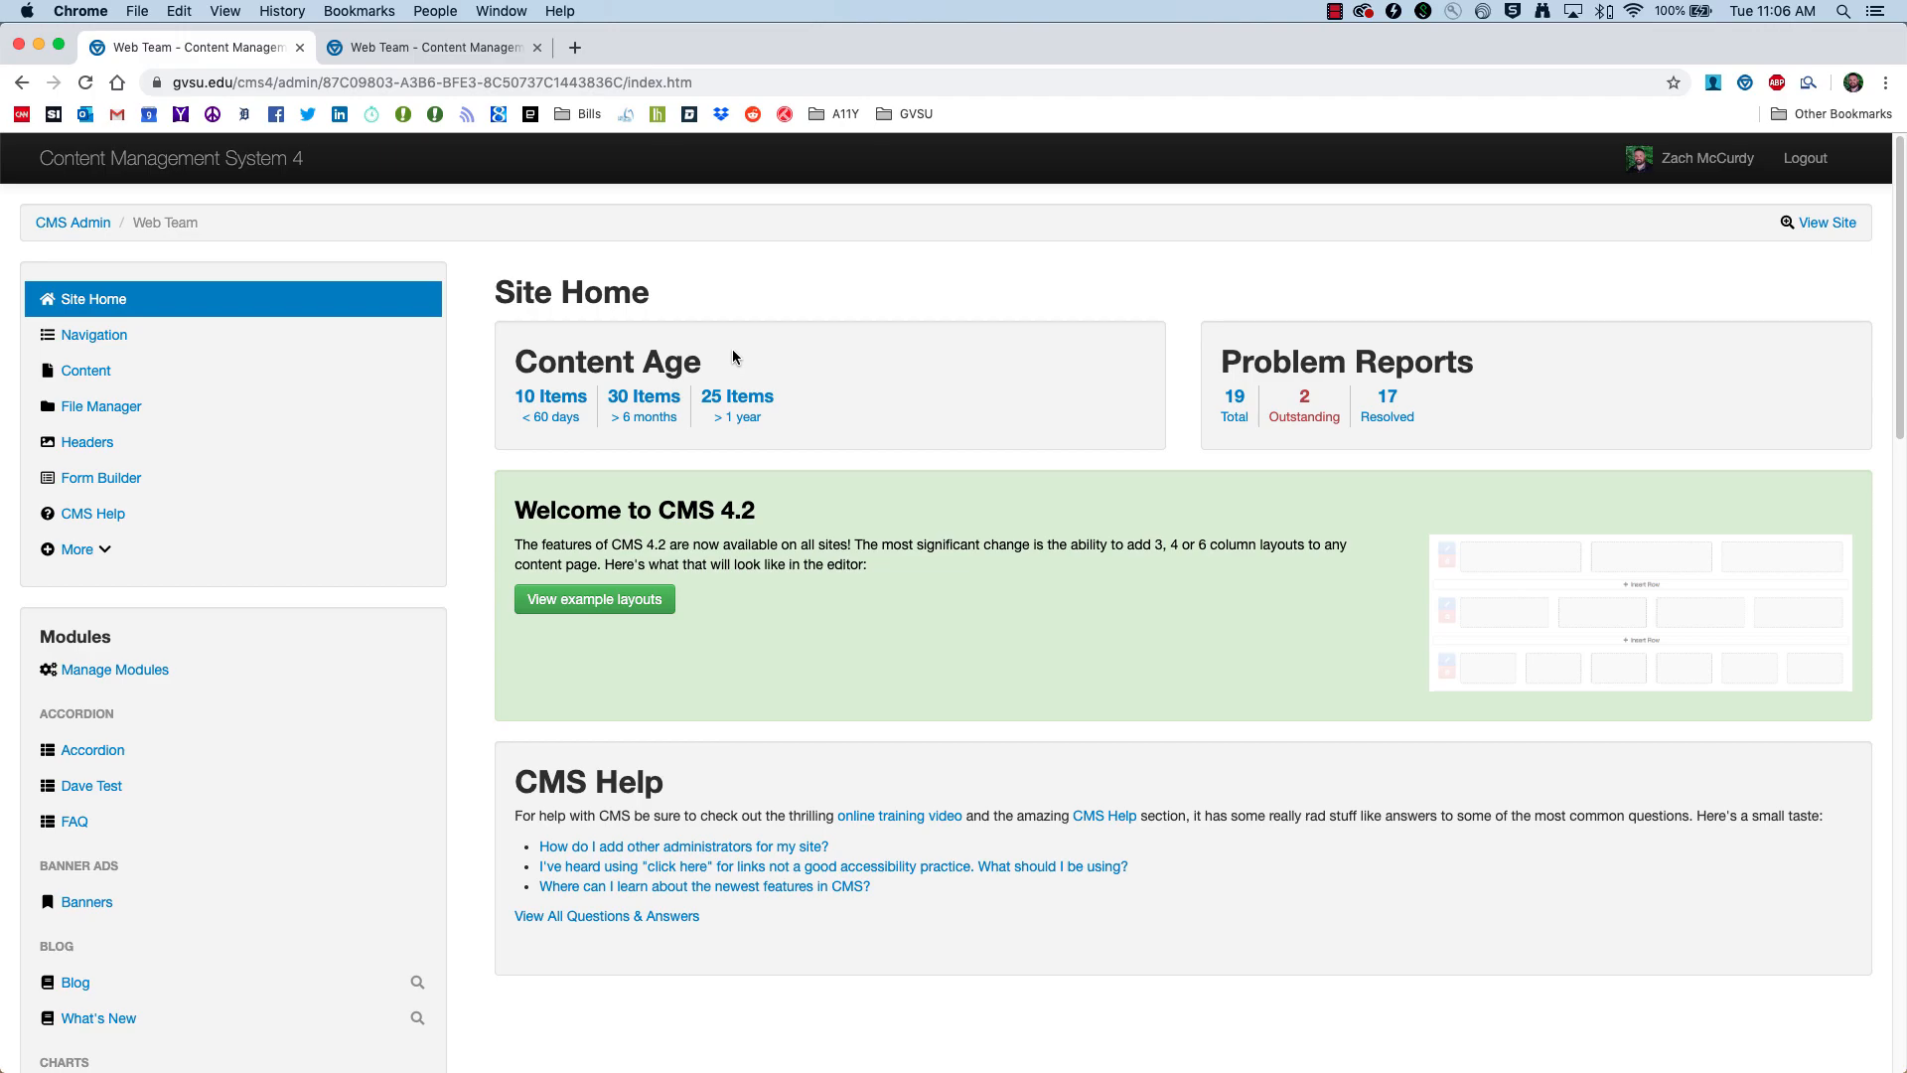
{"action": "left_click", "coordinate": [745, 402]}
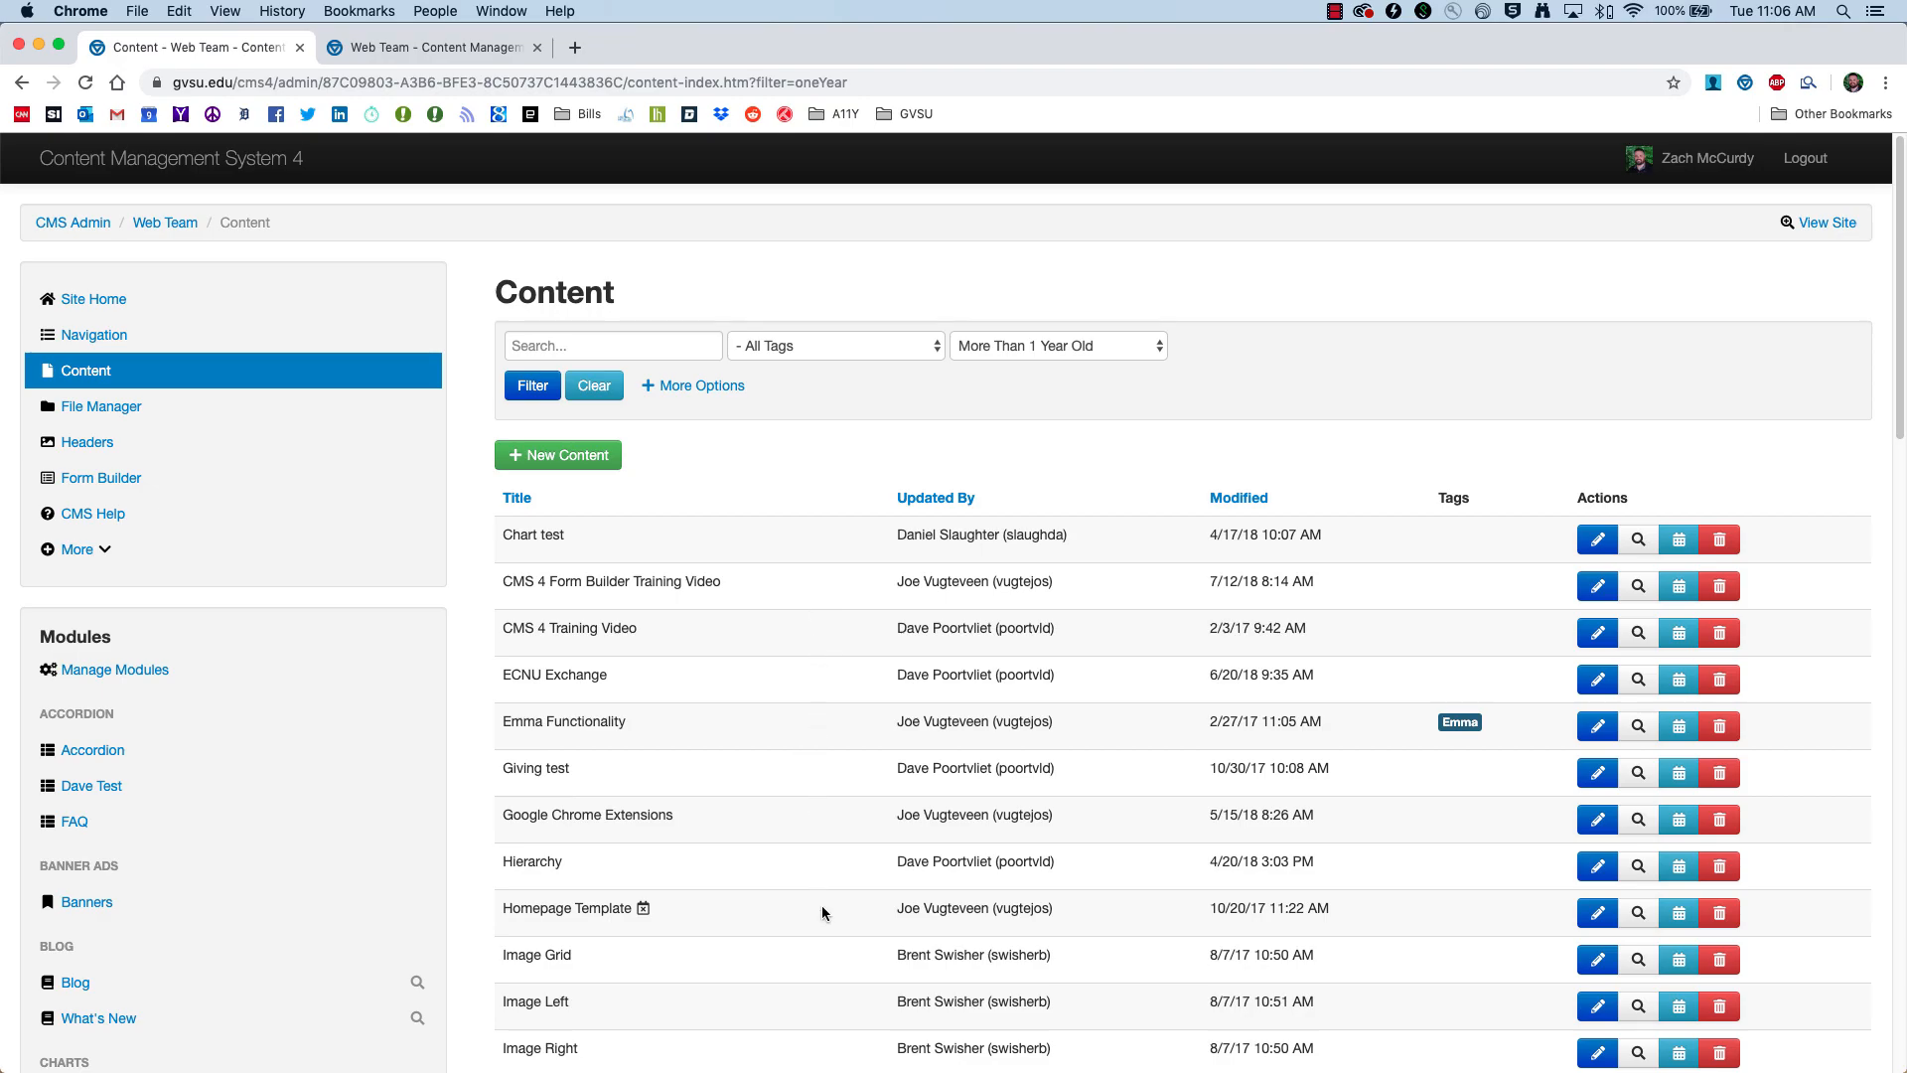
{"action": "scroll", "coordinate": [820, 904], "scroll_direction": "down", "scroll_amount": 5}
{"action": "scroll", "coordinate": [820, 907], "scroll_direction": "down", "scroll_amount": 3}
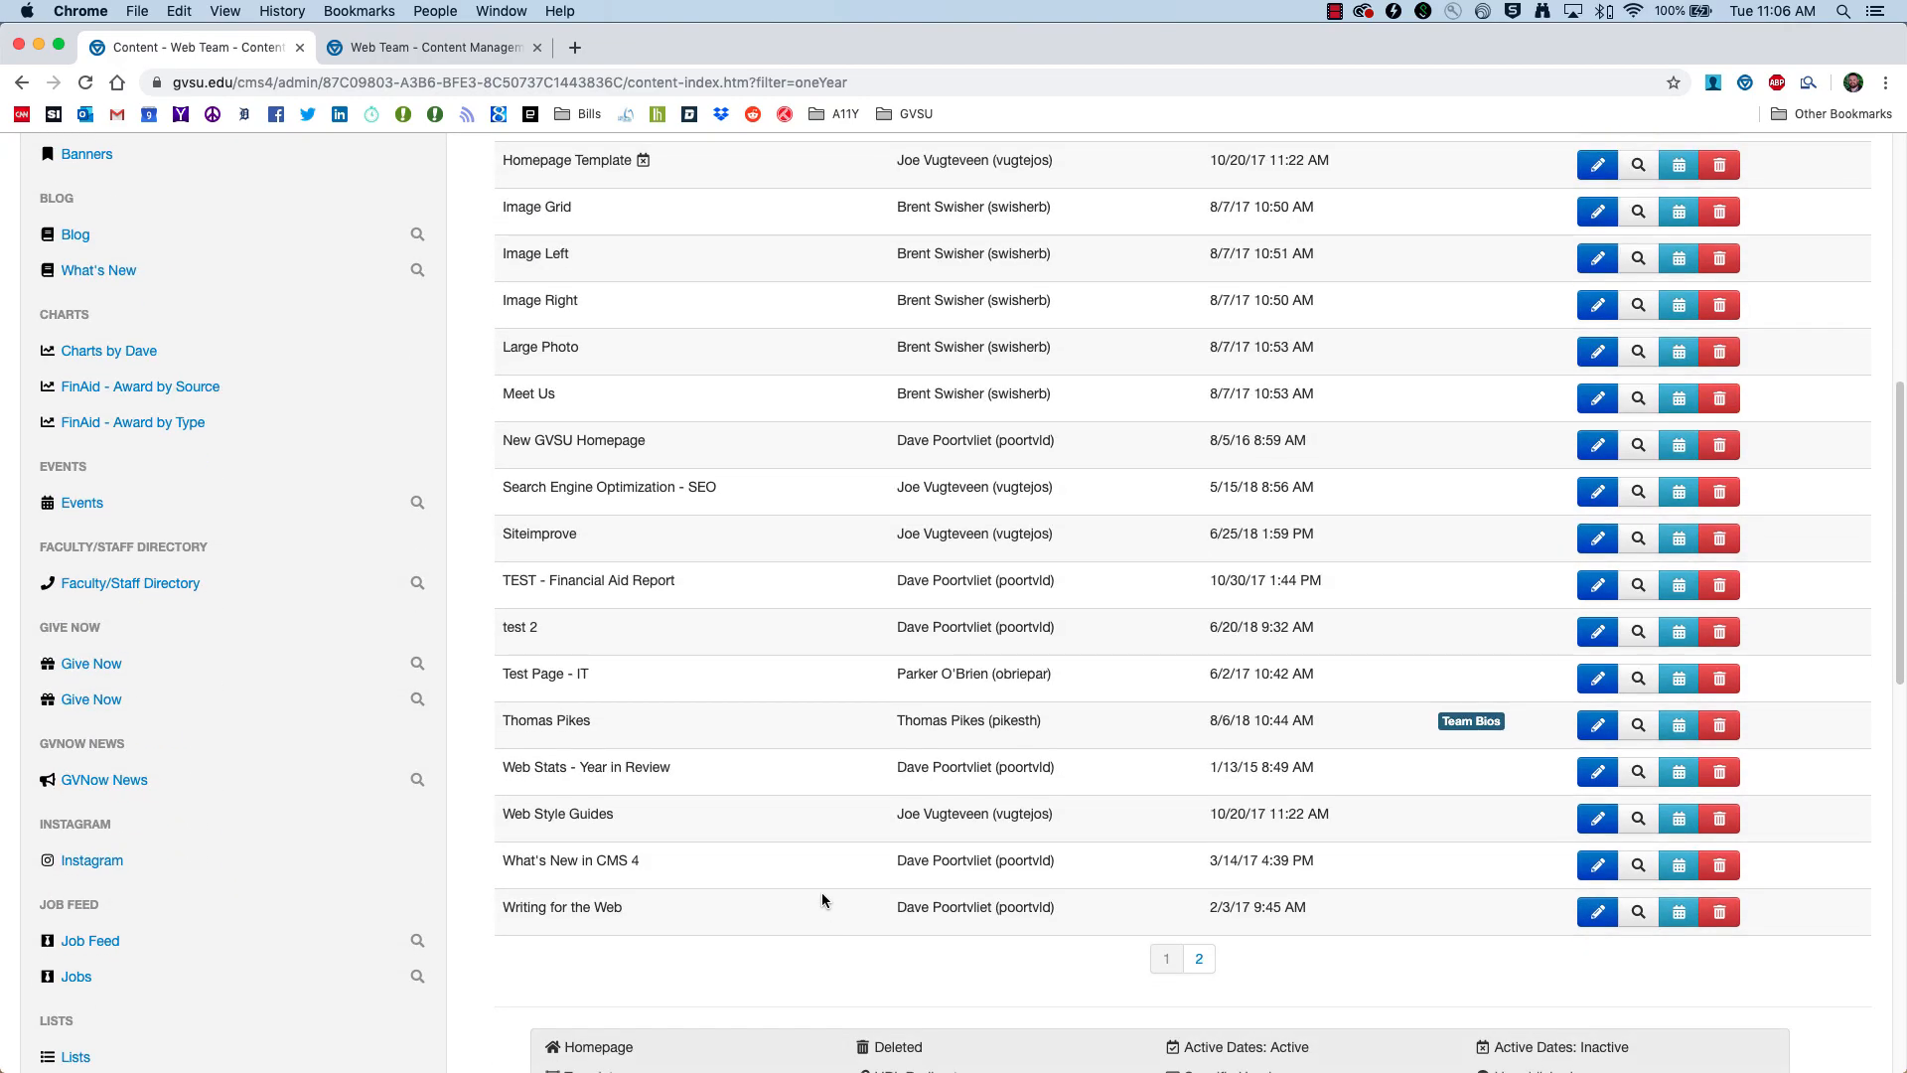
{"action": "scroll", "coordinate": [820, 892], "scroll_direction": "up", "scroll_amount": 8}
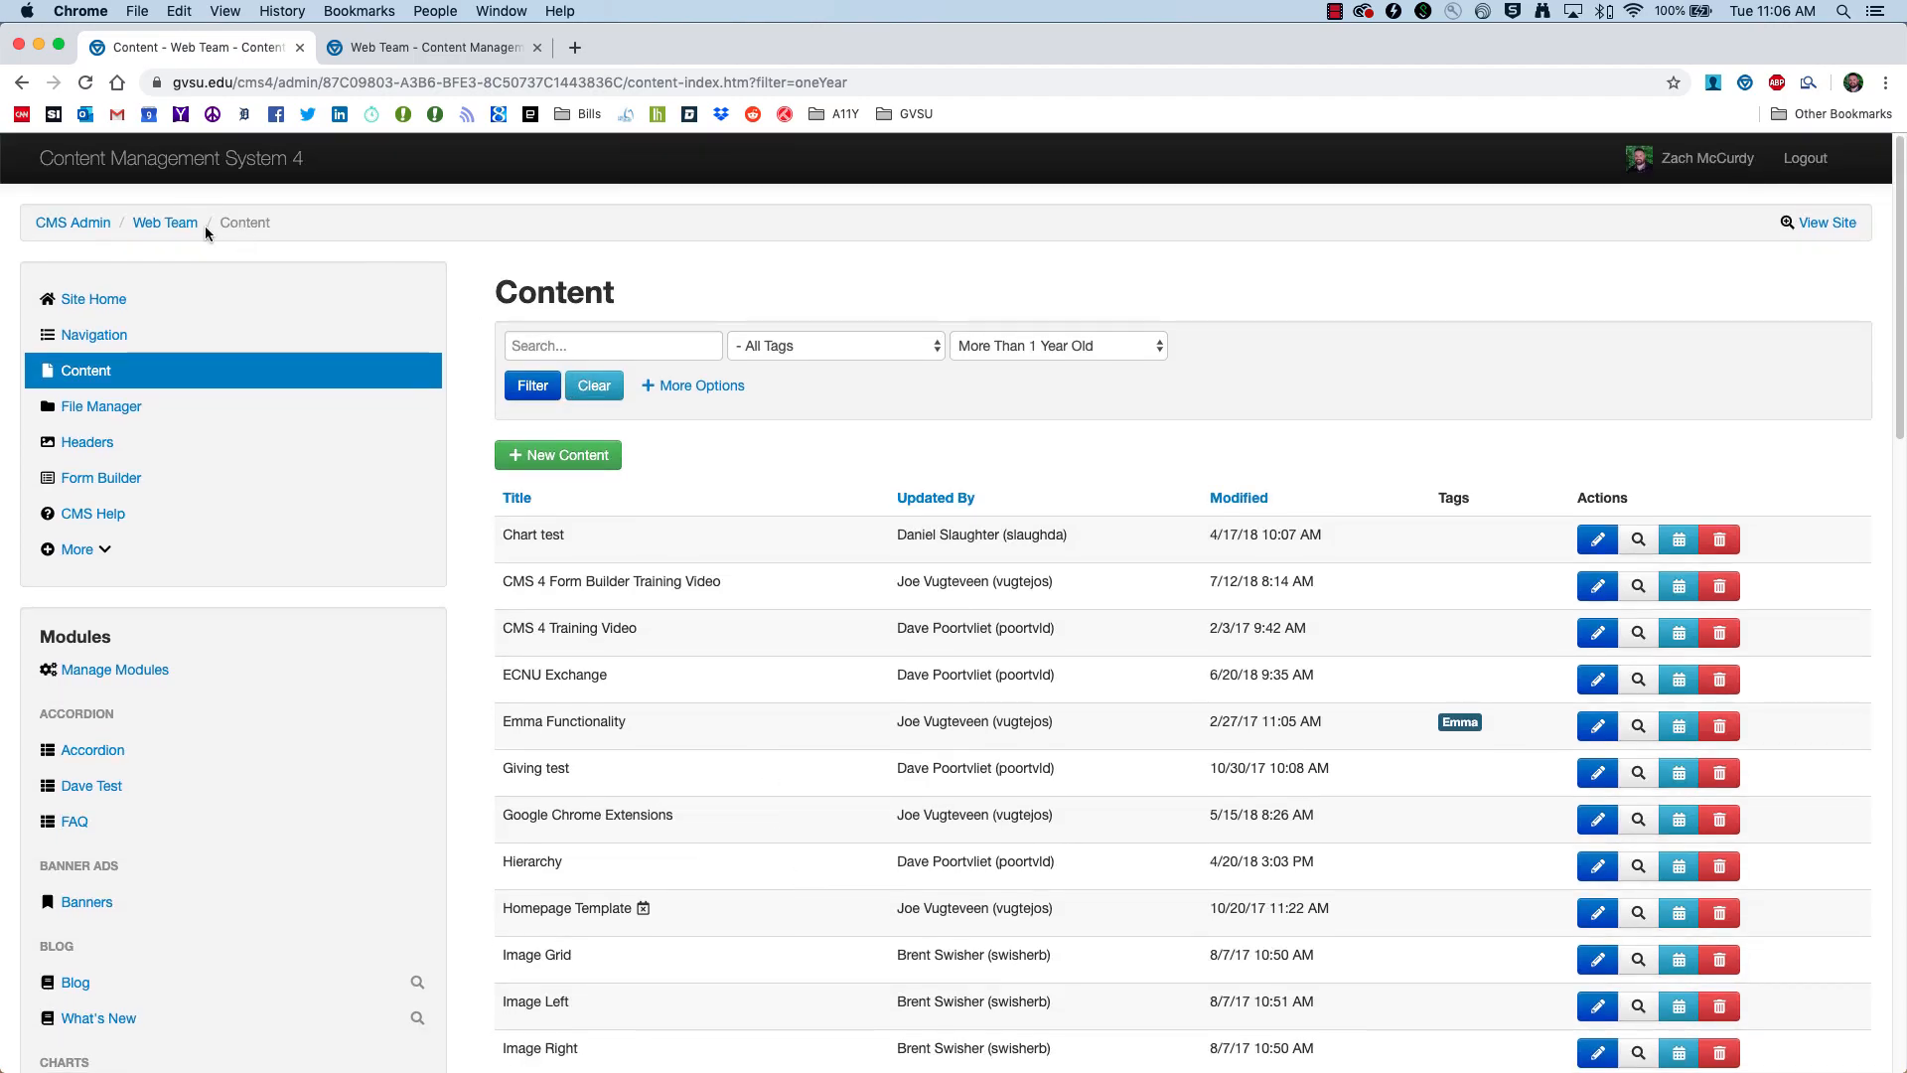
{"action": "left_click", "coordinate": [165, 222]}
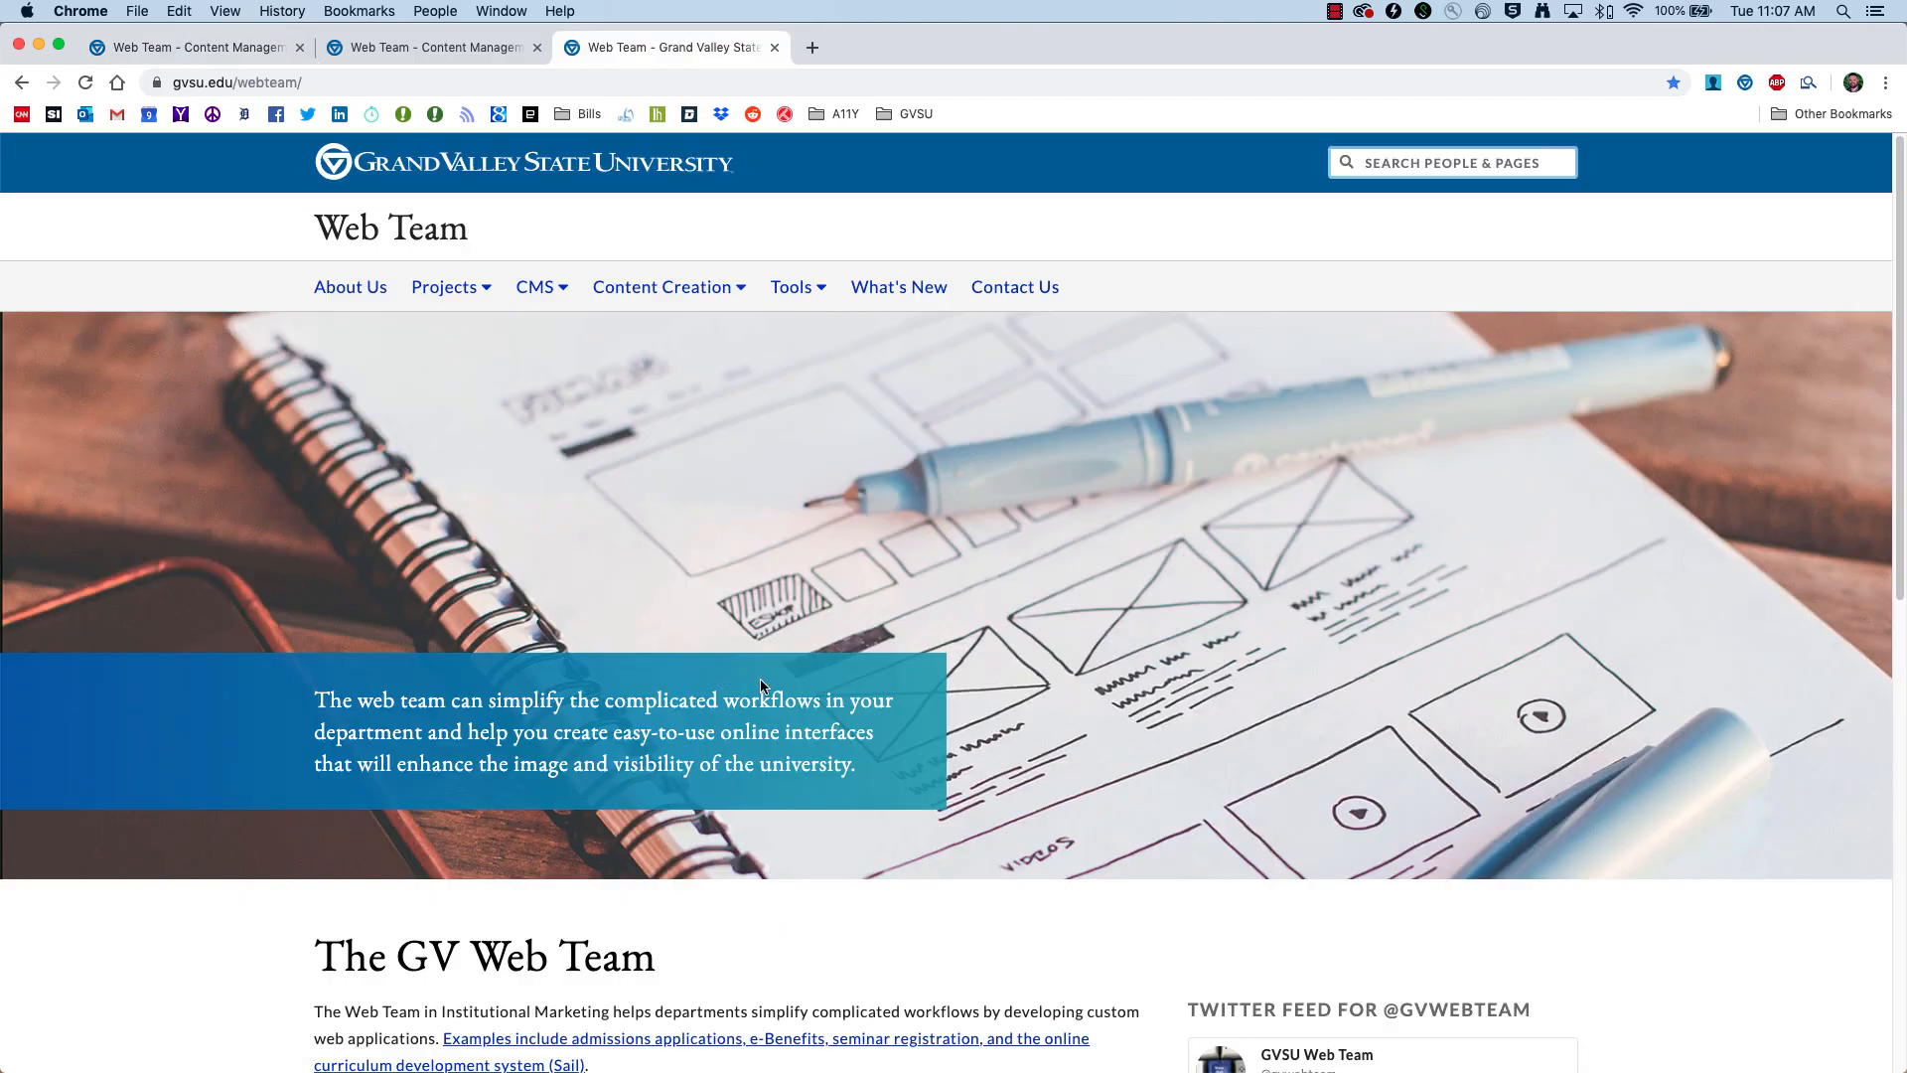
Step: Open the problem report form from the Web Team homepage and look through its fields
{"action": "scroll", "coordinate": [775, 710], "scroll_direction": "down", "scroll_amount": 2}
{"action": "scroll", "coordinate": [775, 710], "scroll_direction": "down", "scroll_amount": 10}
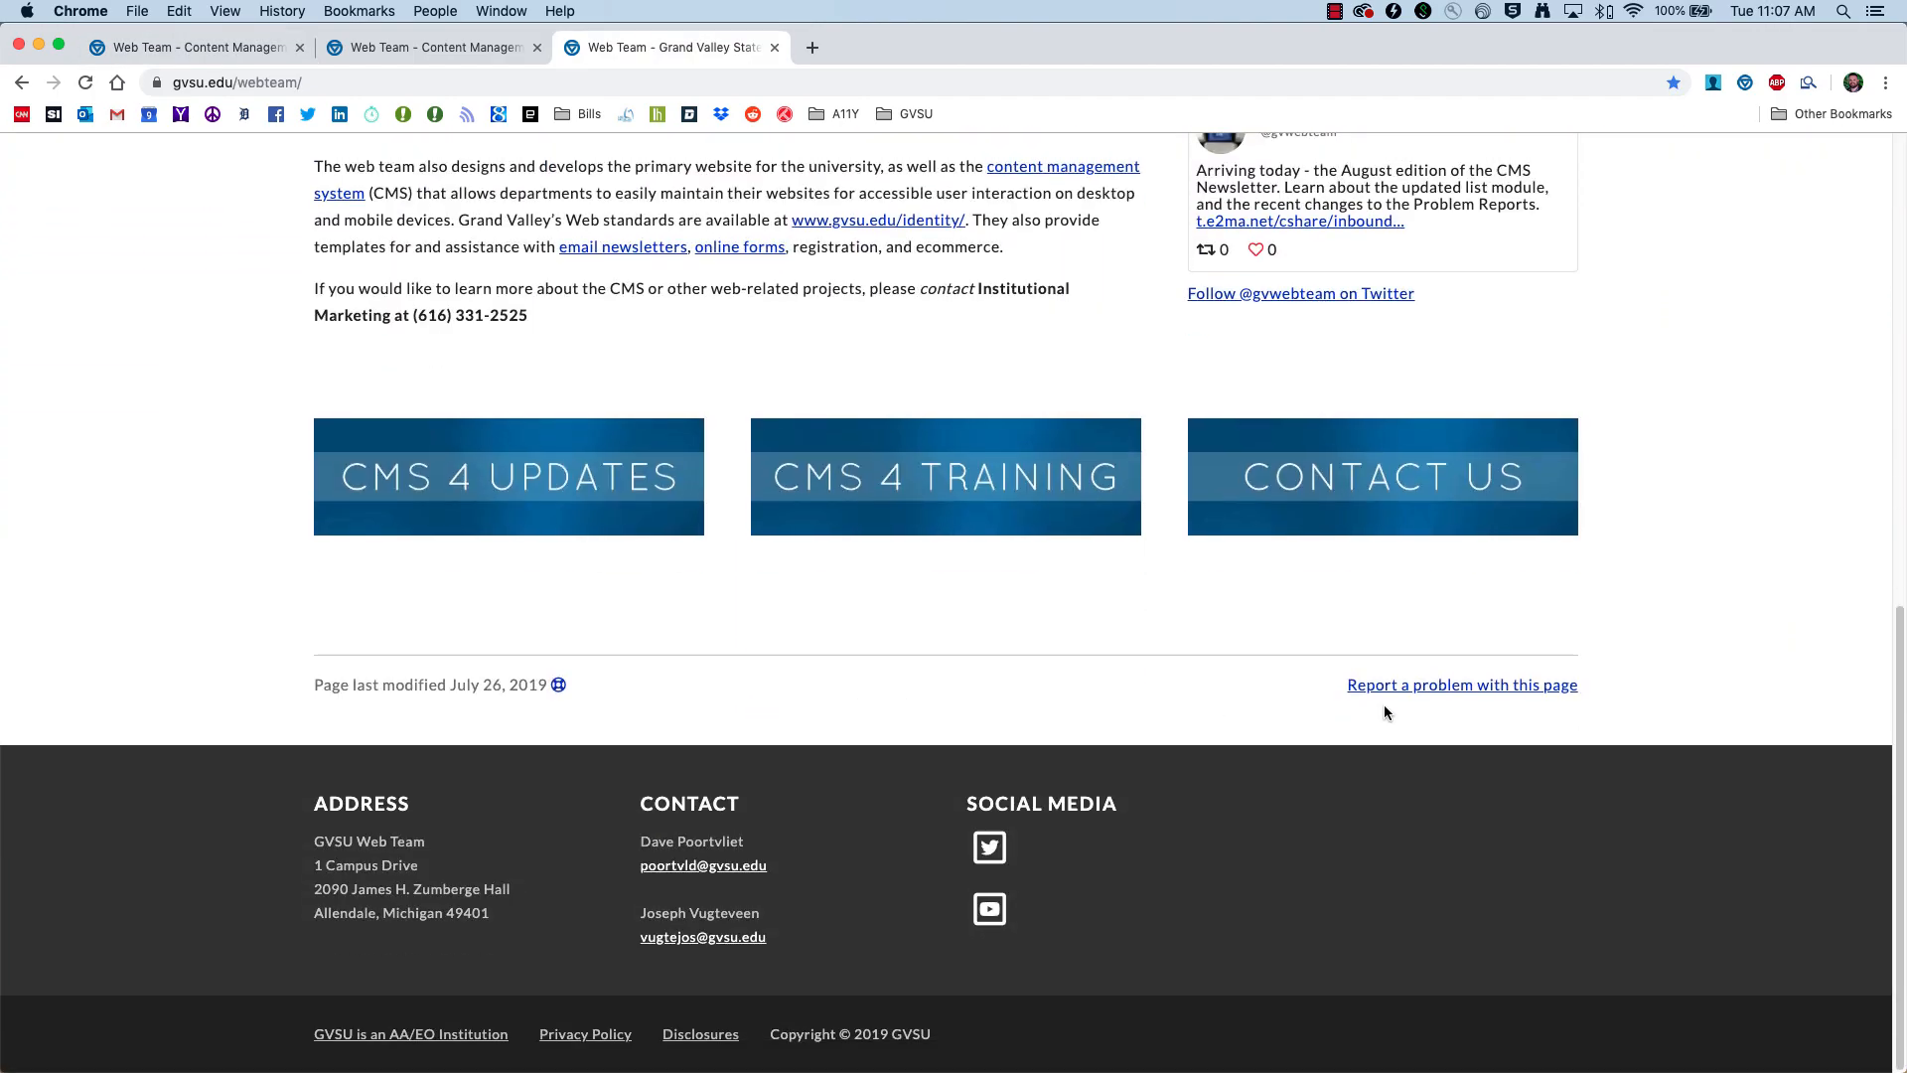
{"action": "left_click", "coordinate": [1449, 690]}
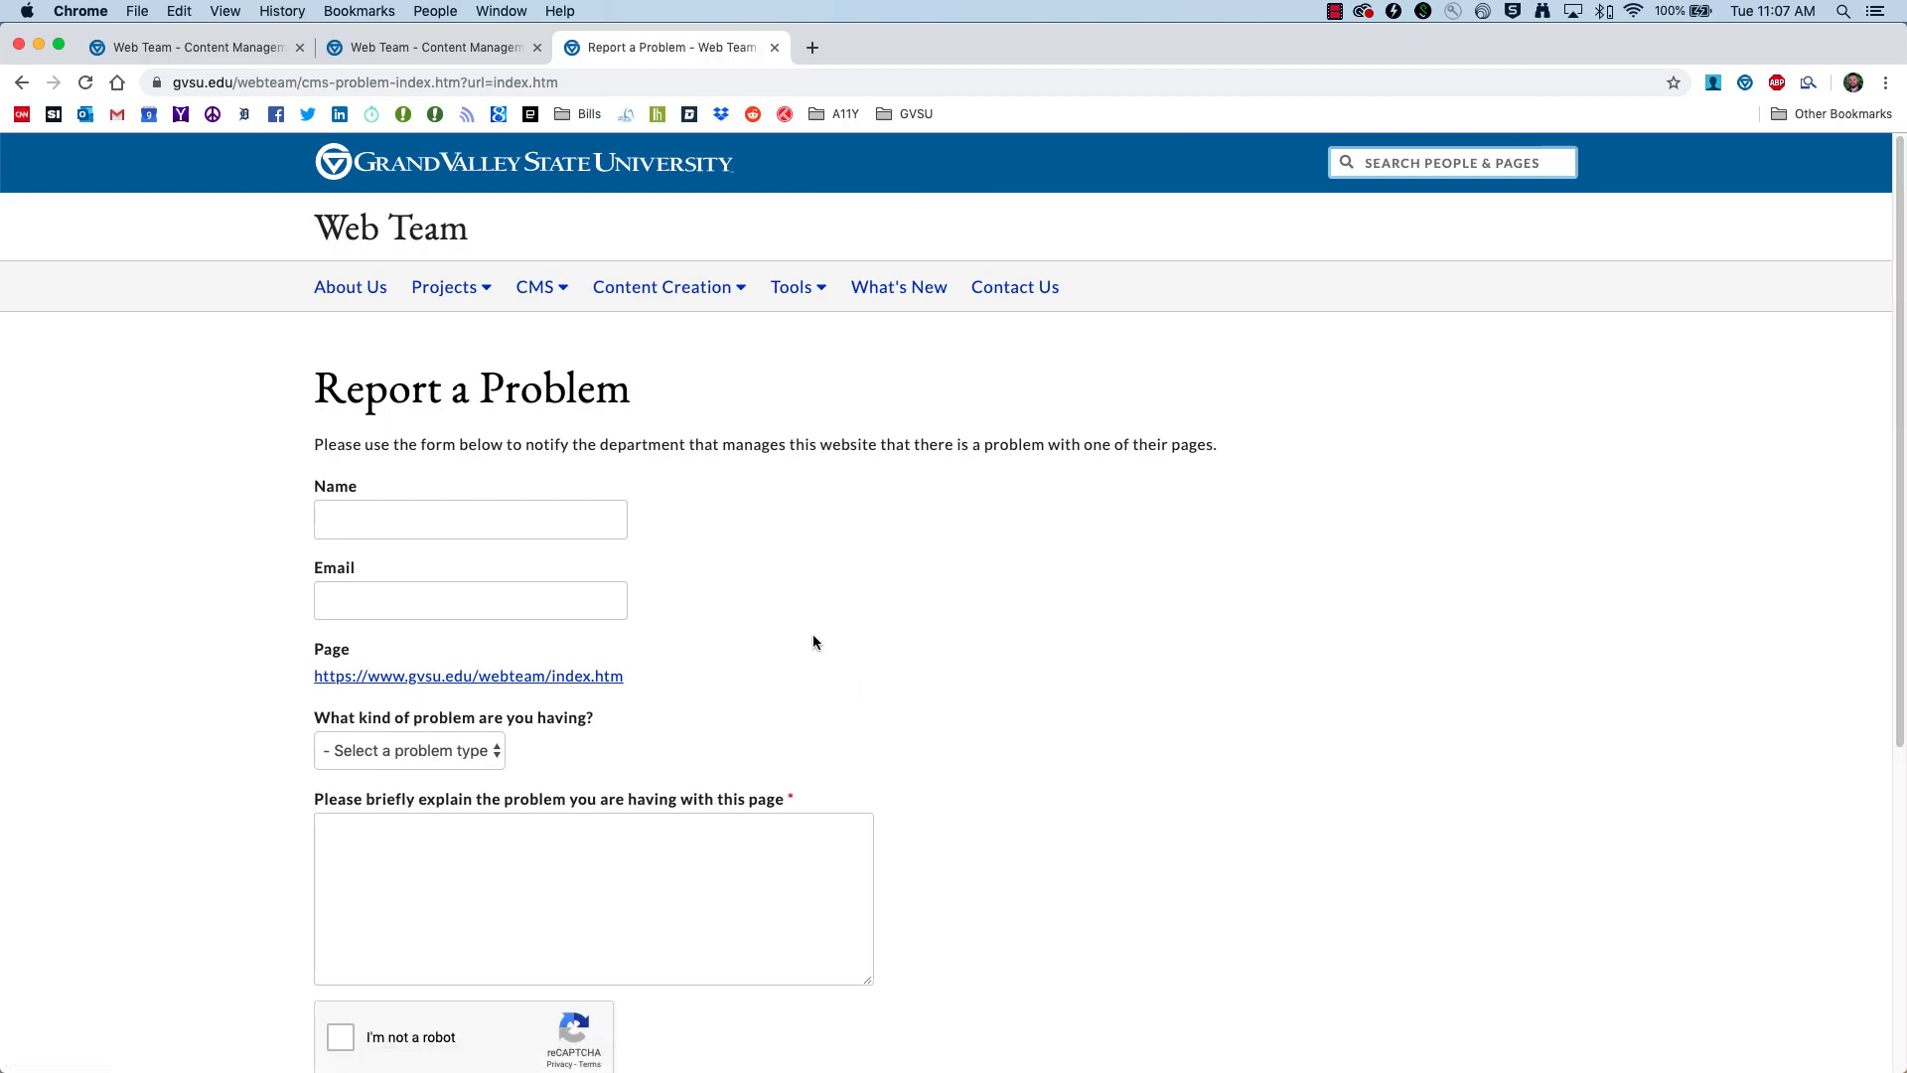
{"action": "scroll", "coordinate": [296, 762], "scroll_direction": "down", "scroll_amount": 4}
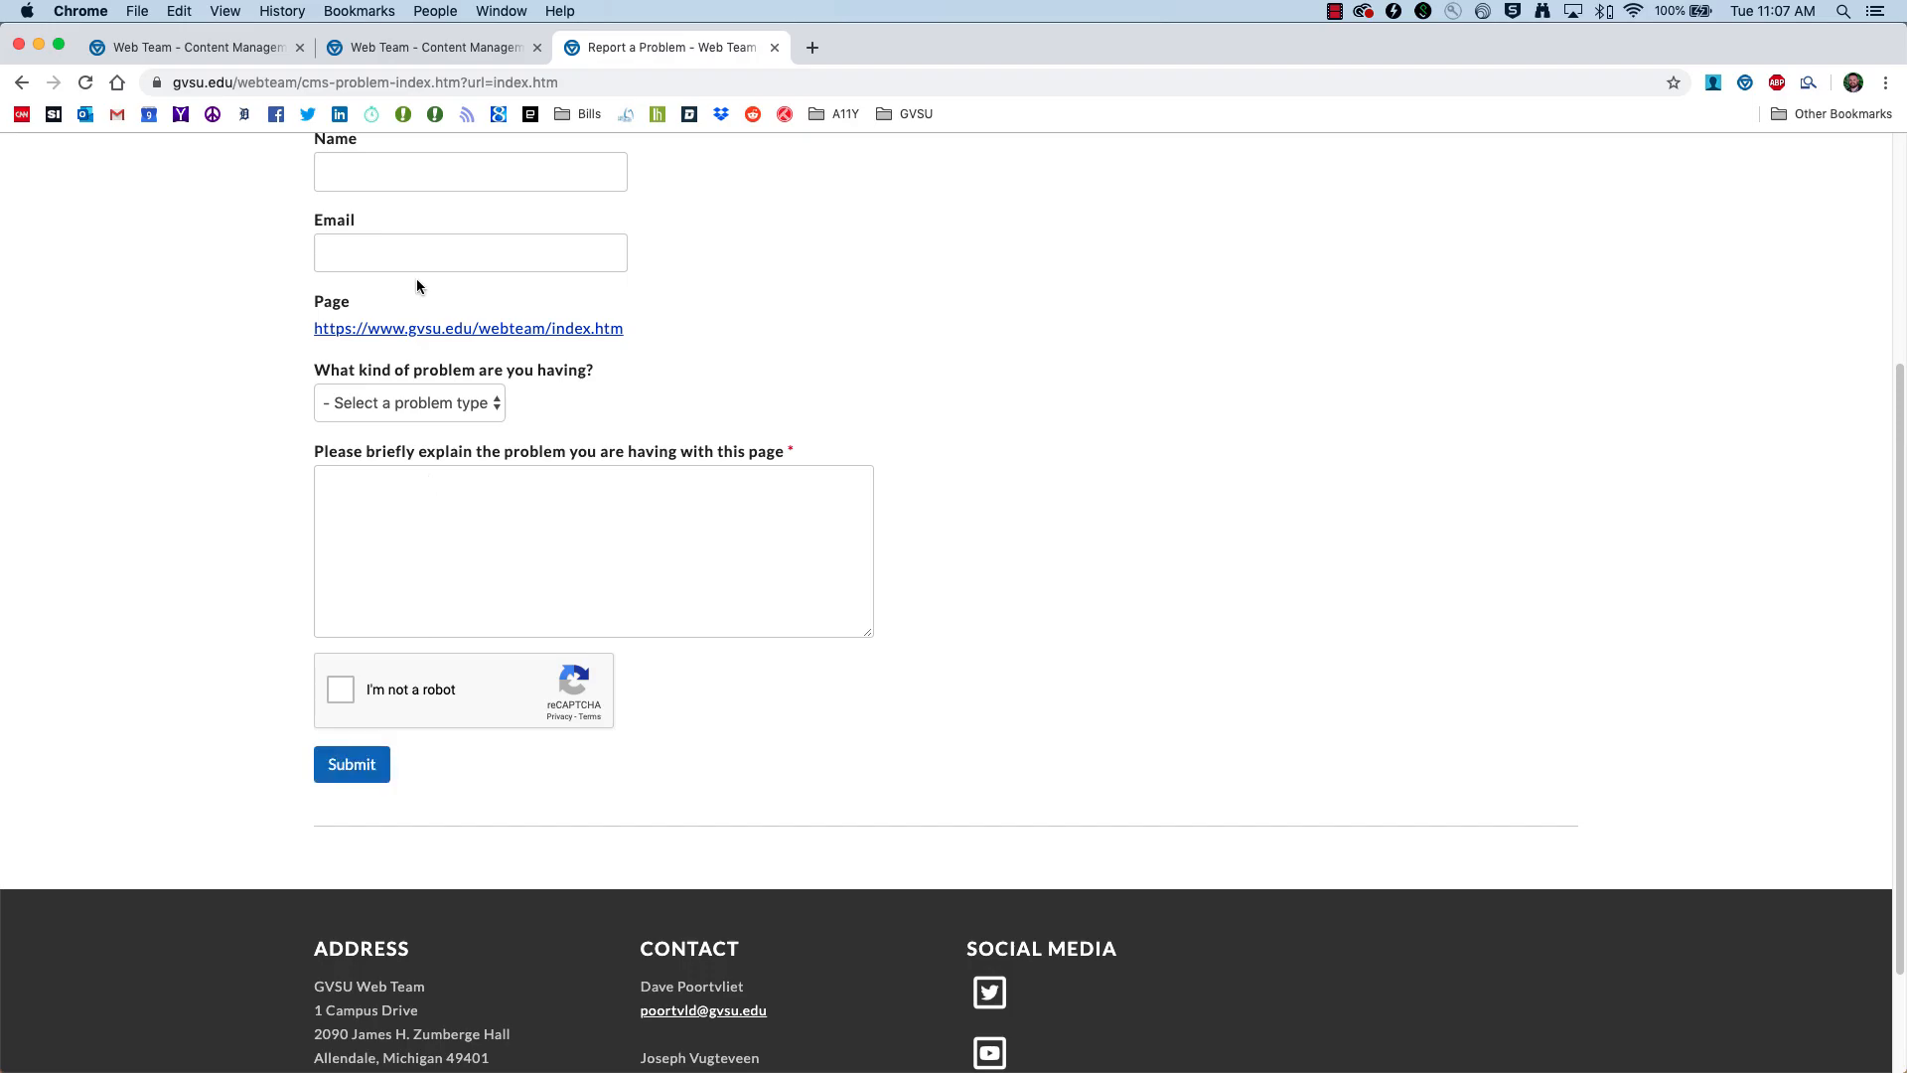
Step: Review the permissions of the first administrator listed for the test site, and return to the site home
{"action": "left_click", "coordinate": [437, 47]}
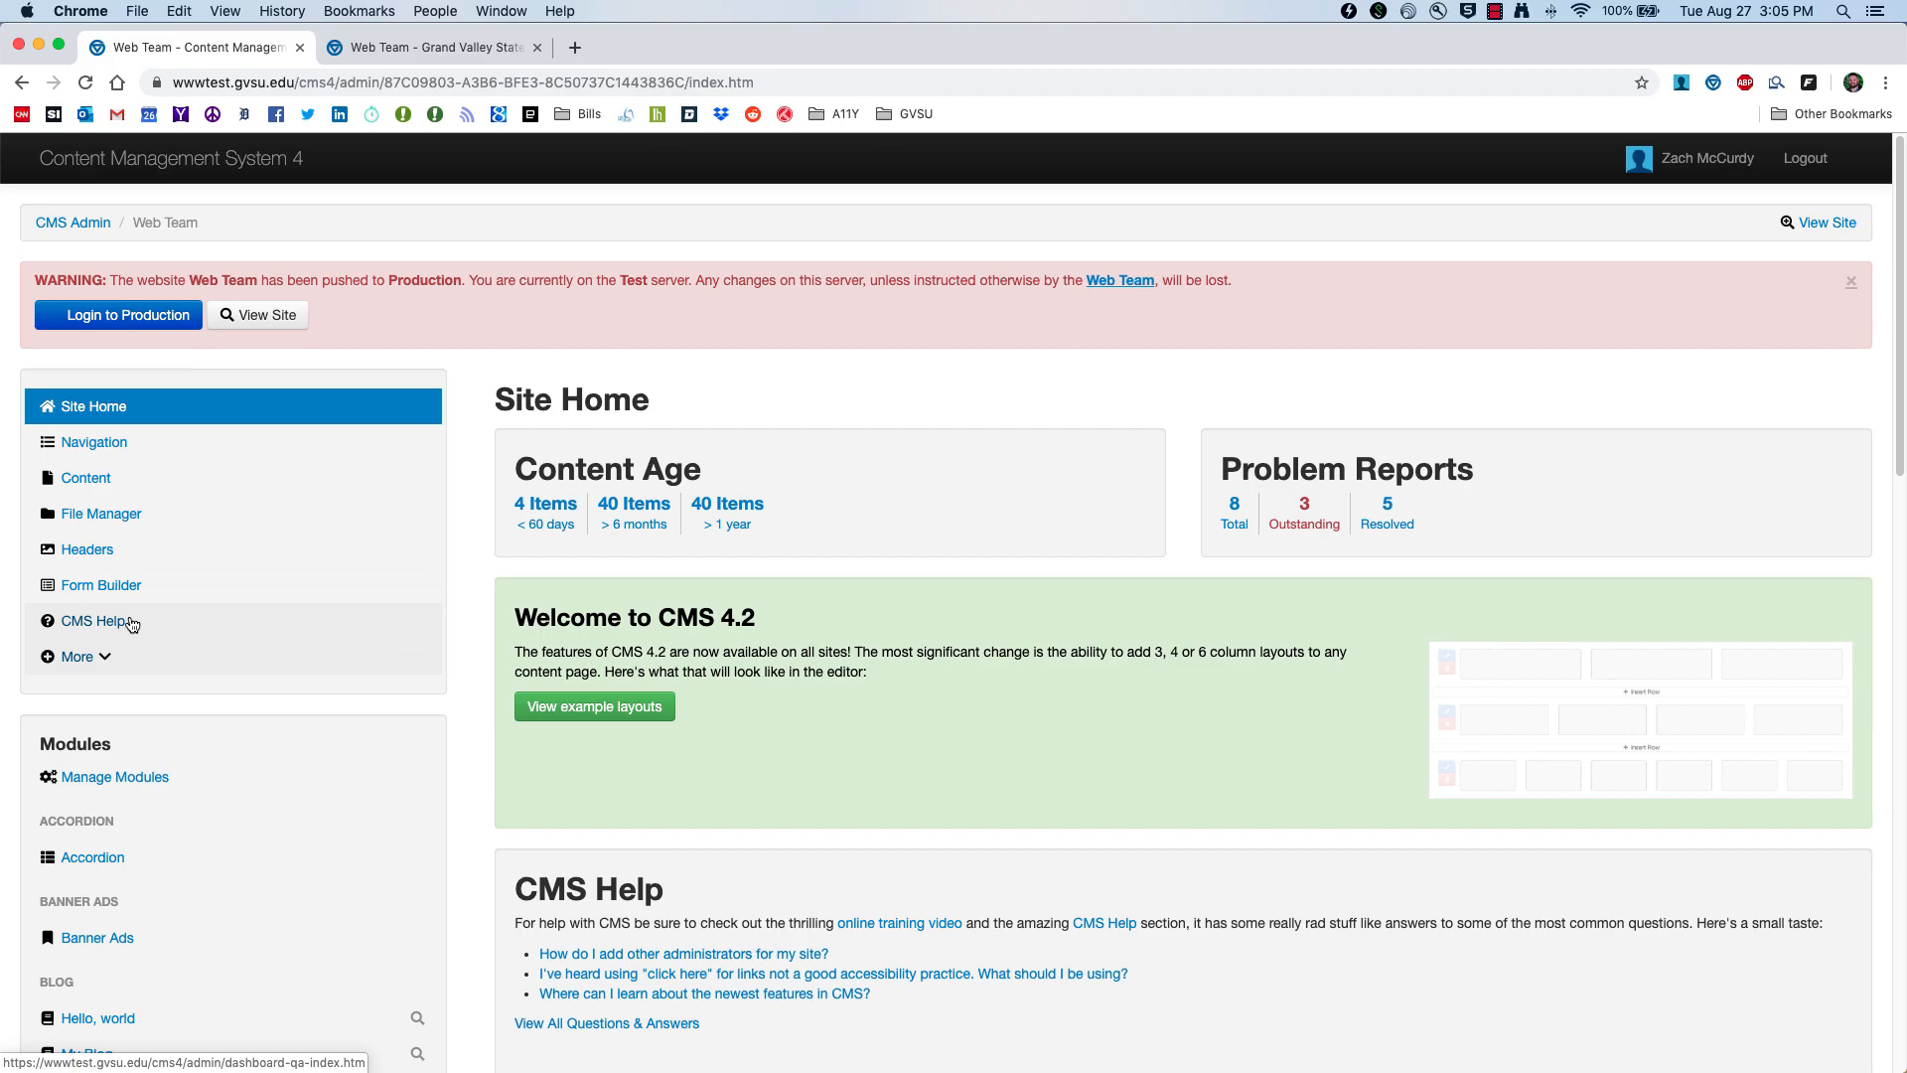
{"action": "left_click", "coordinate": [105, 655]}
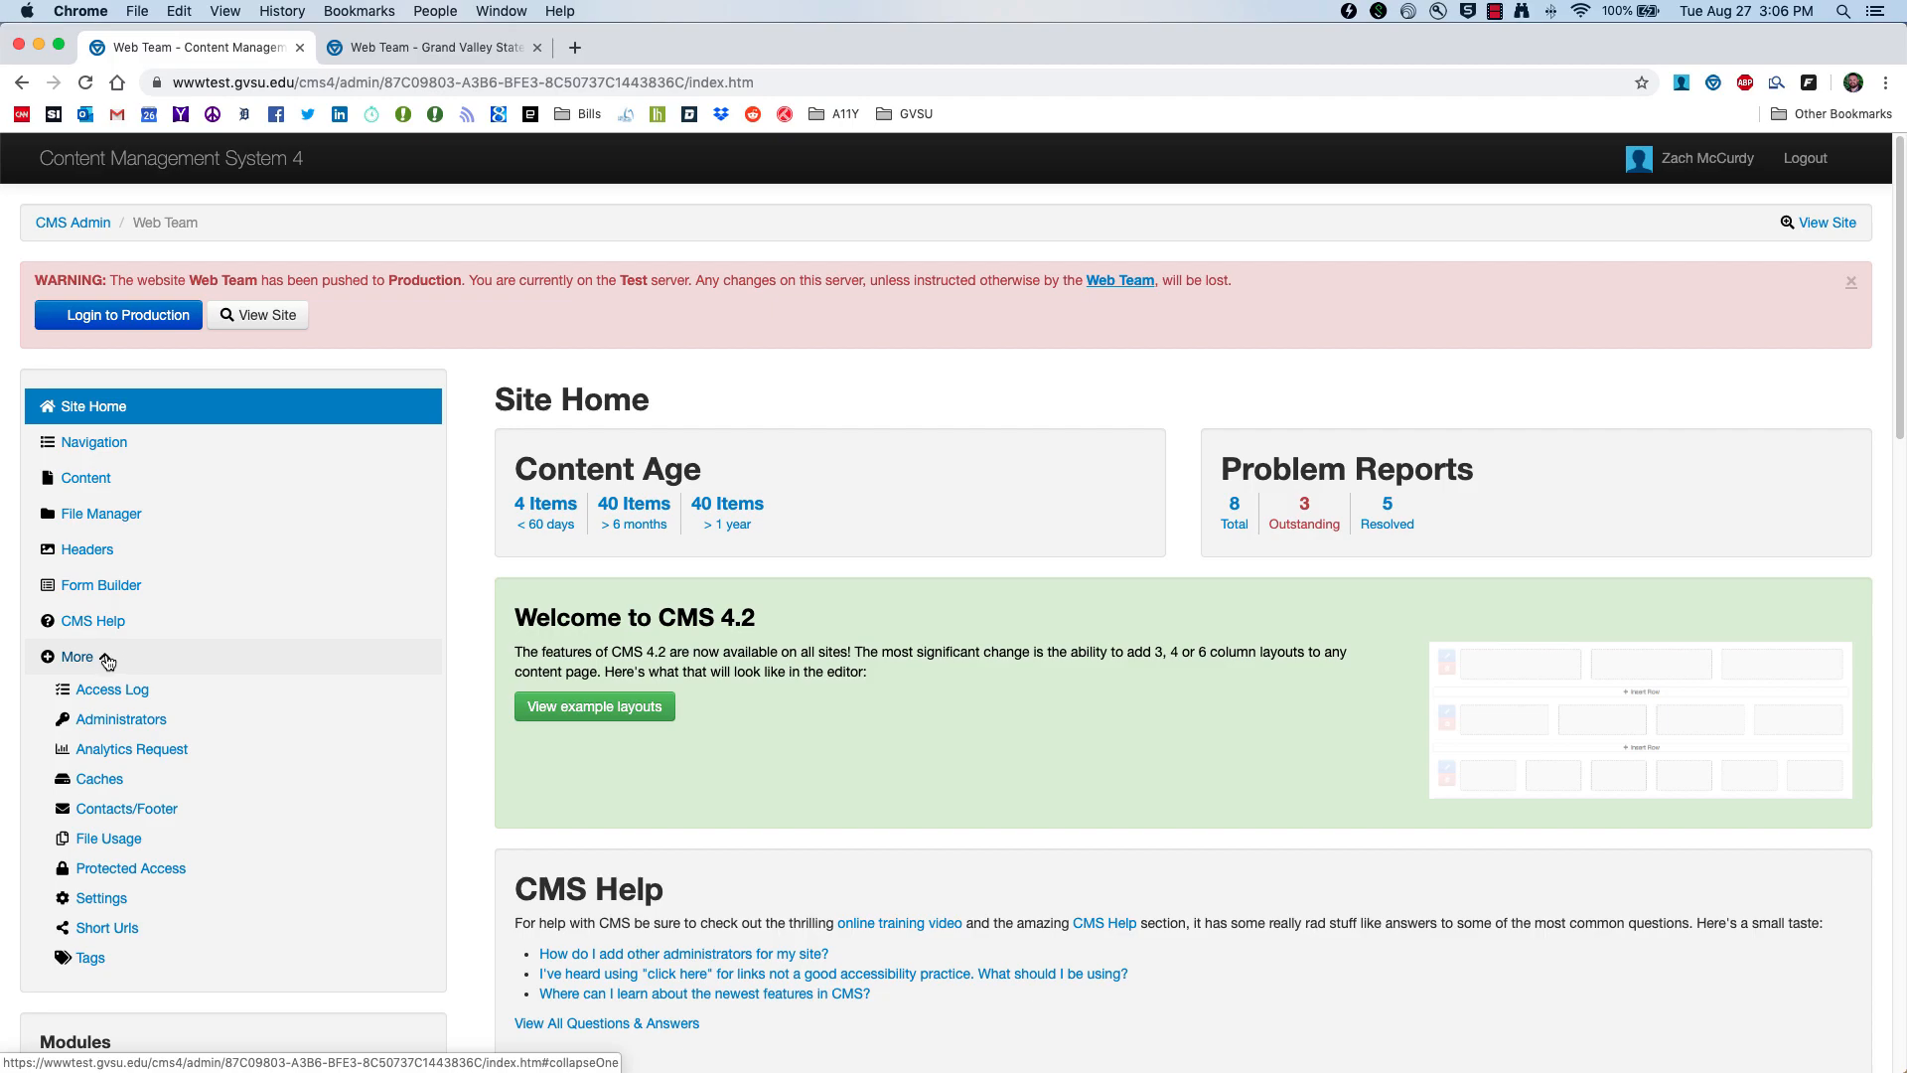
{"action": "left_click", "coordinate": [123, 722]}
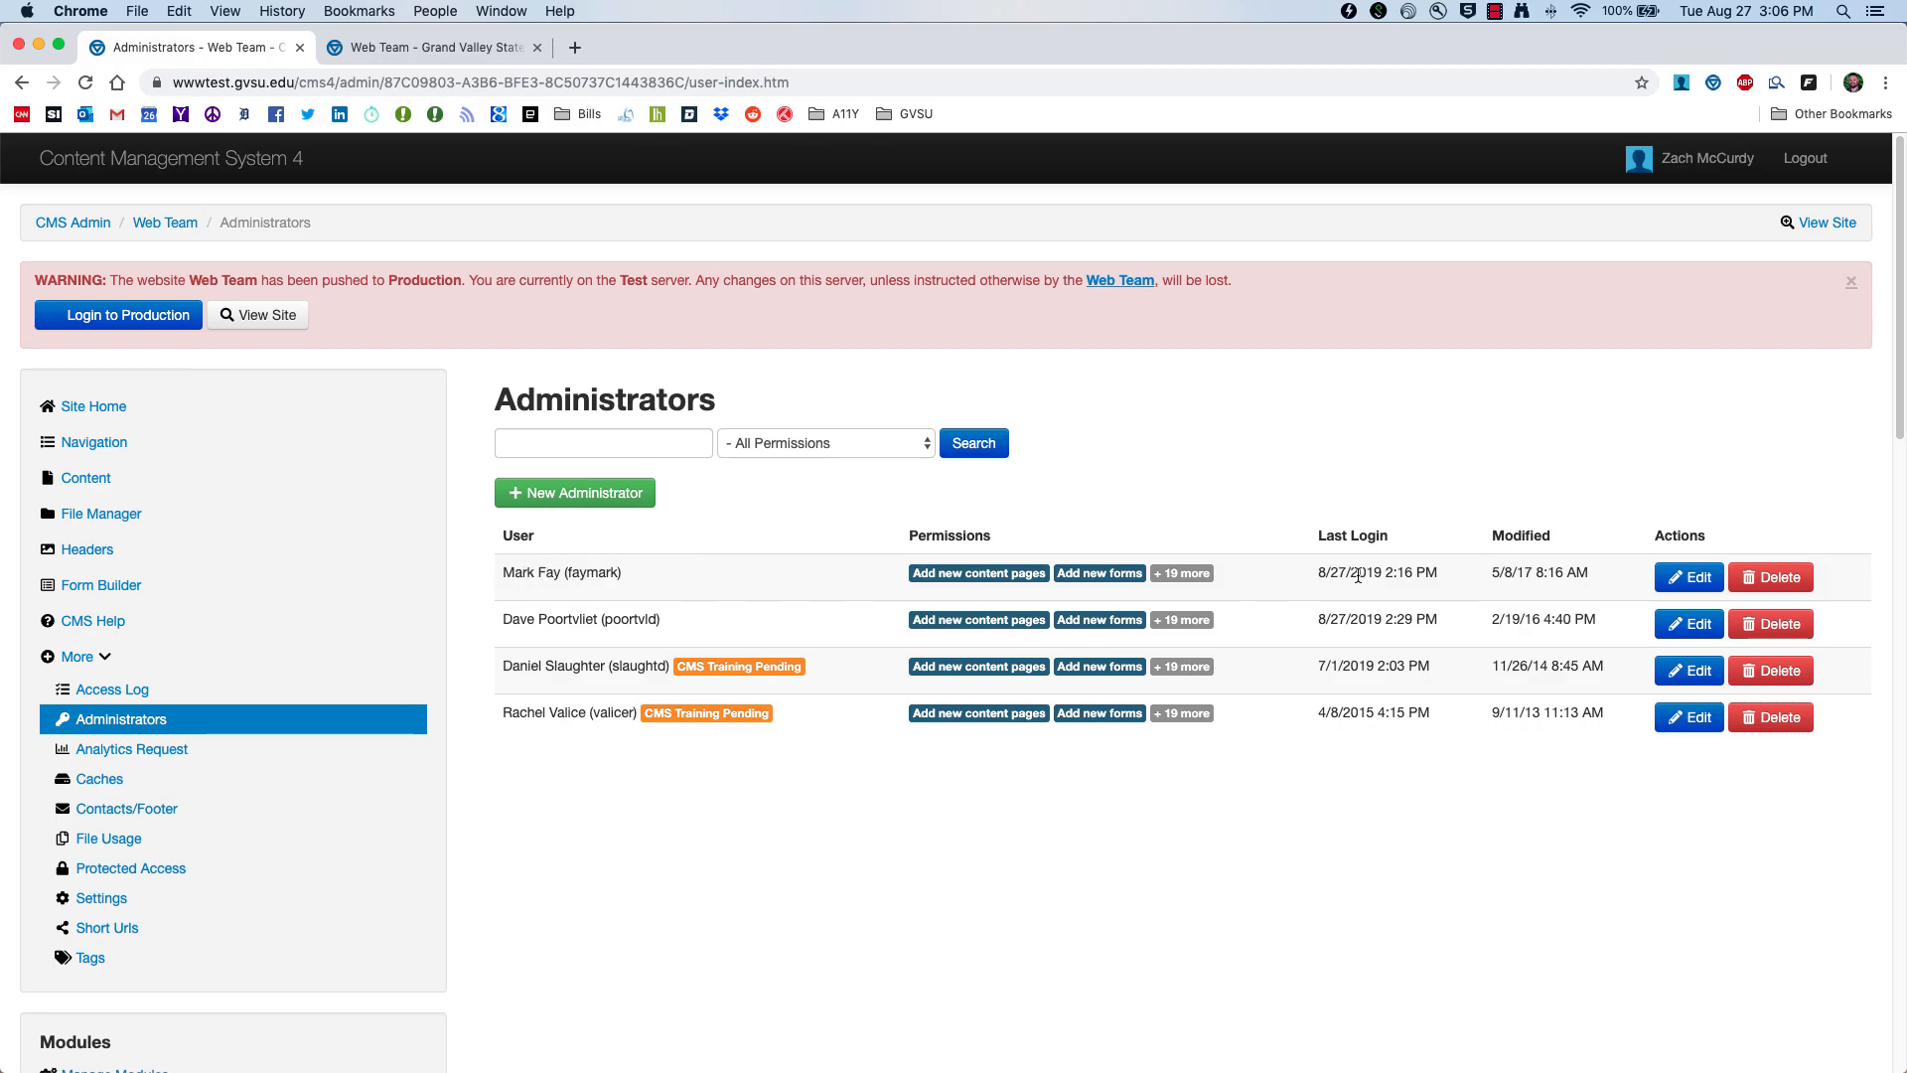
{"action": "left_click", "coordinate": [1695, 583]}
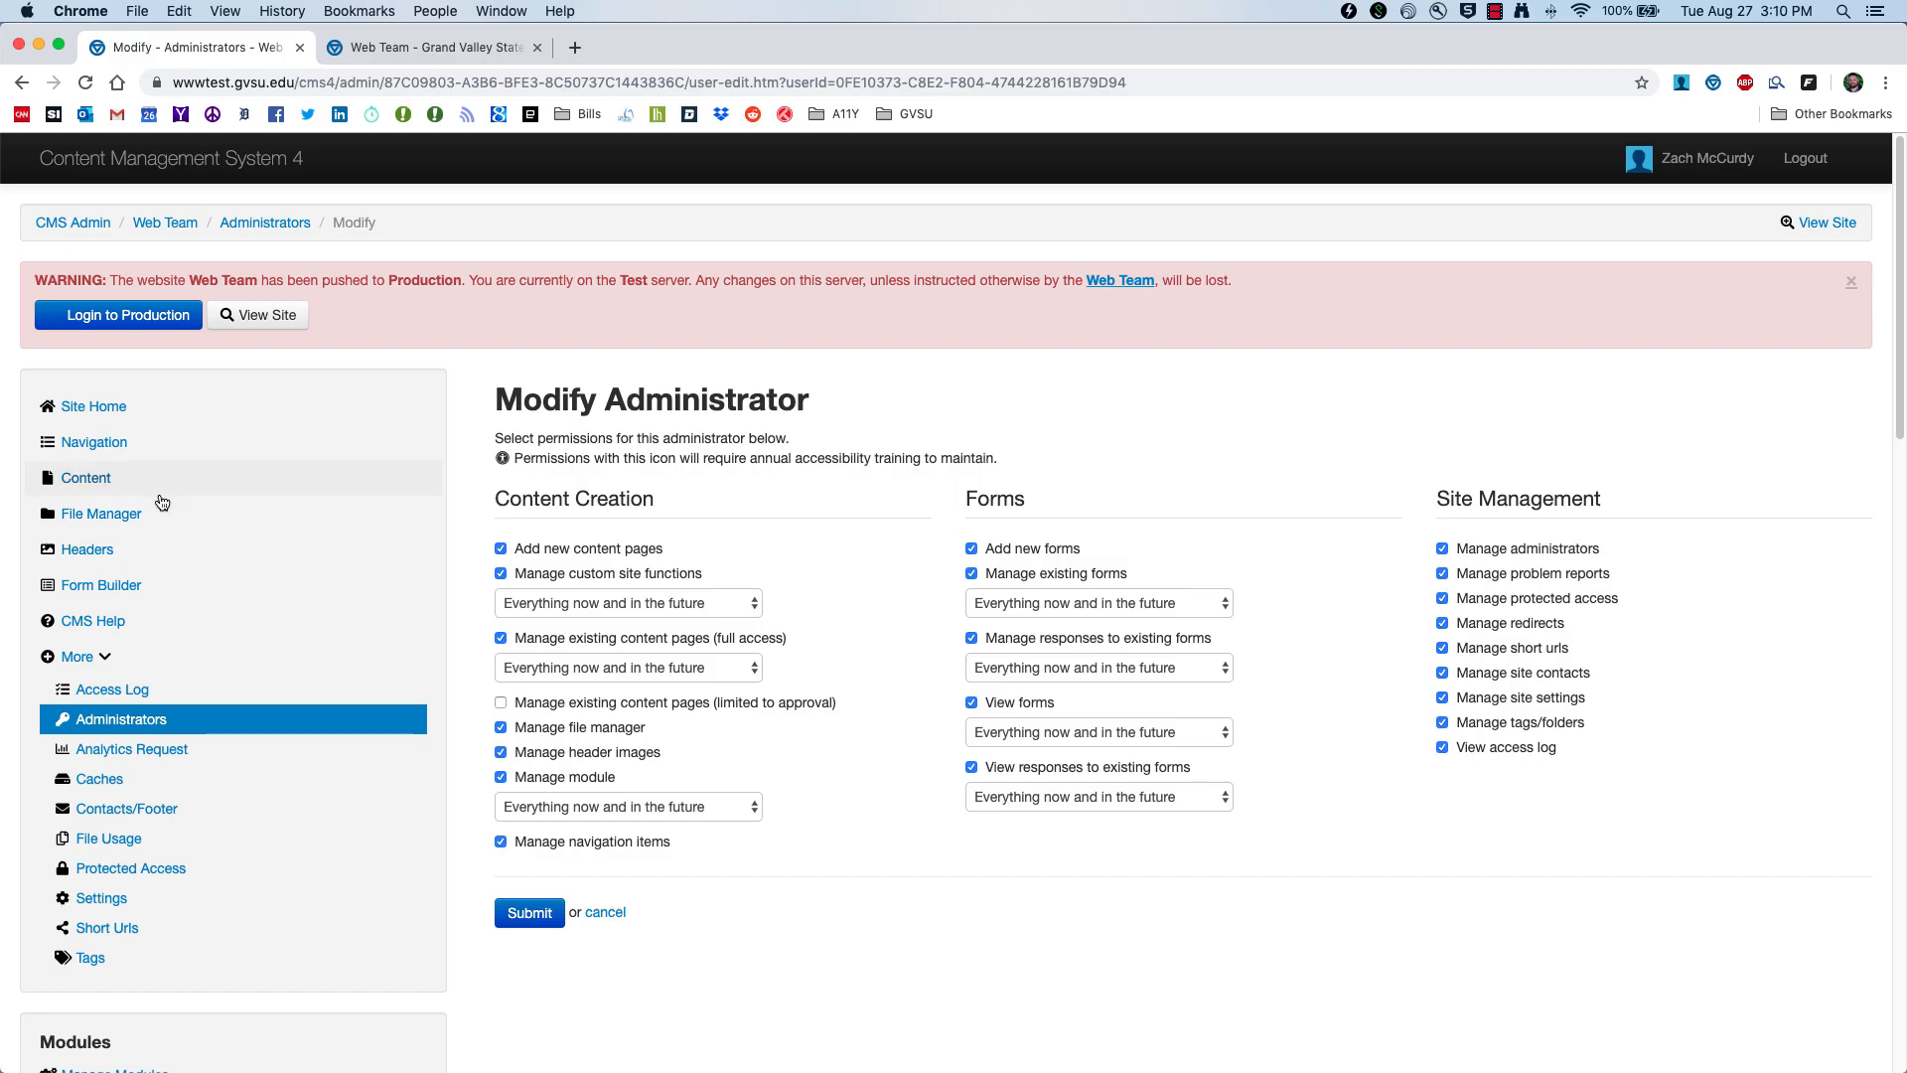
{"action": "left_click", "coordinate": [90, 407]}
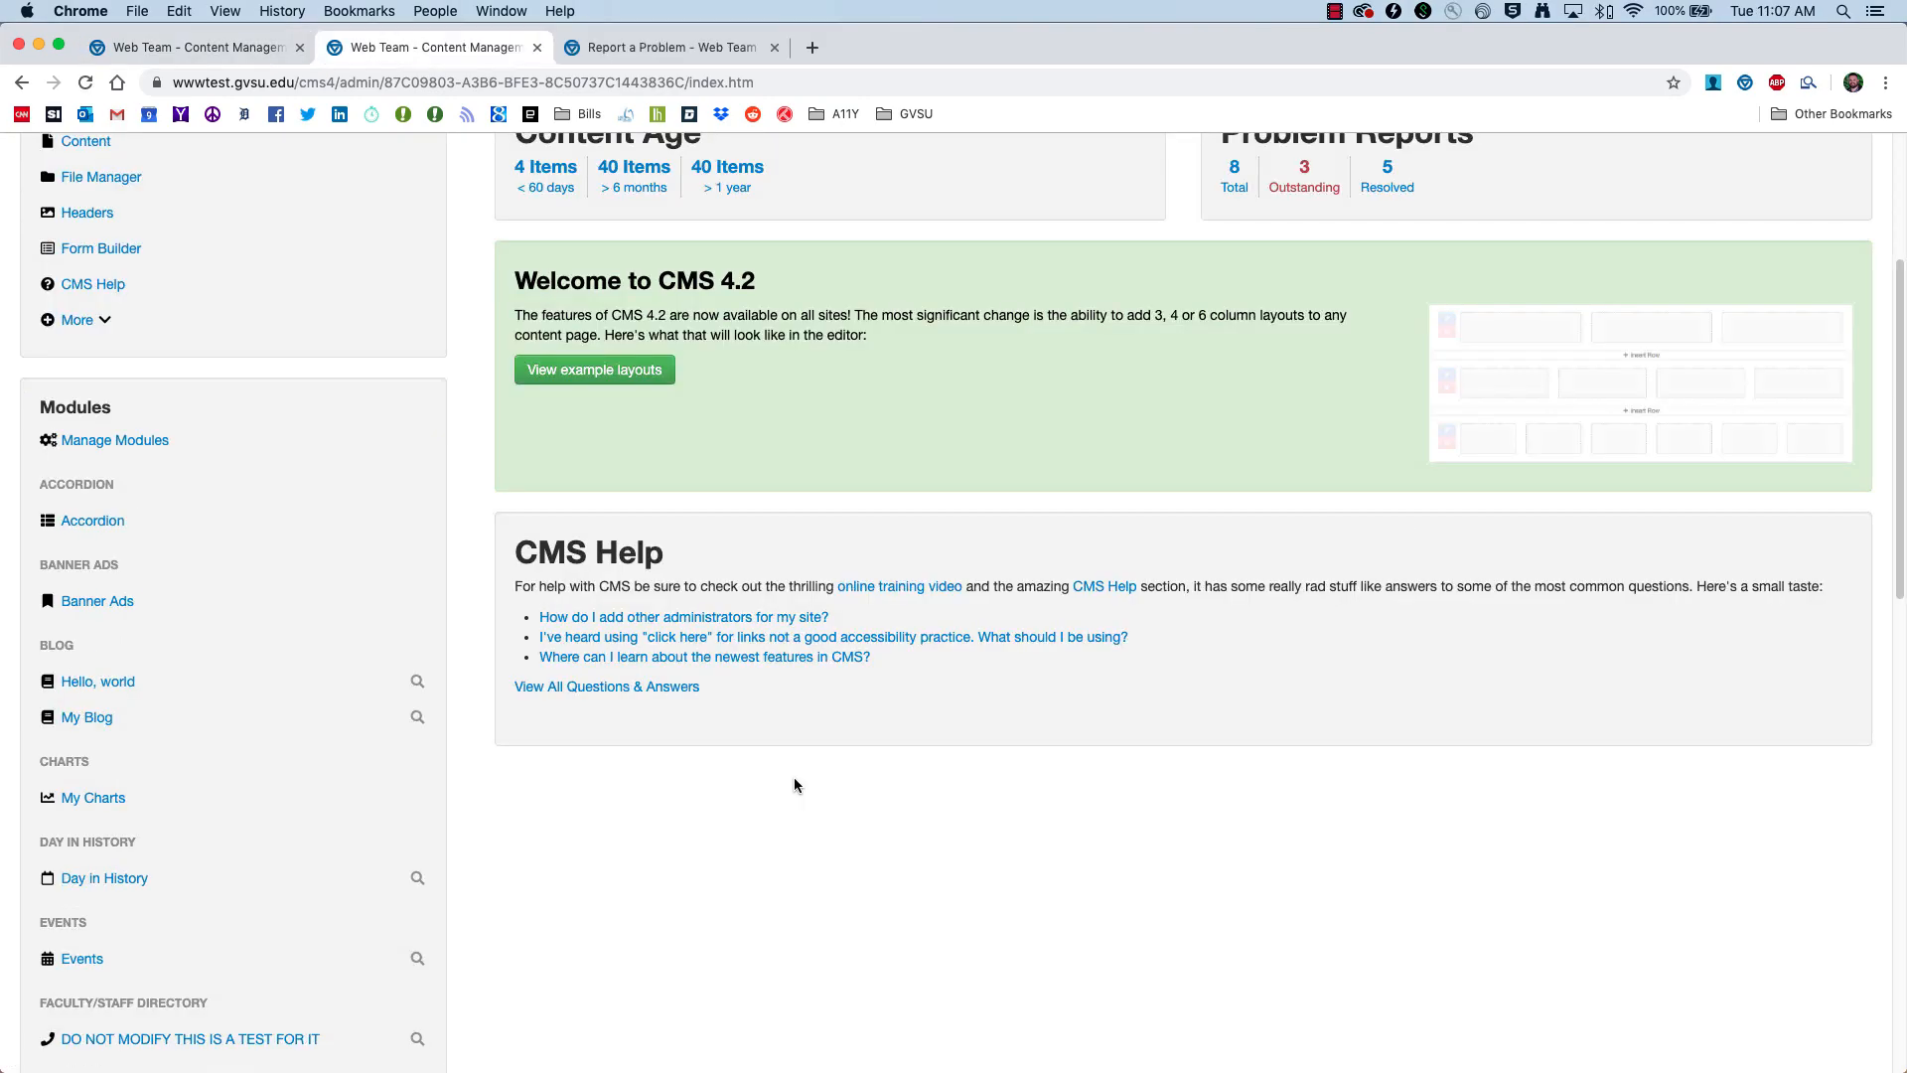
Step: Search all CMS Help questions for "password" and return to the site home
{"action": "scroll", "coordinate": [795, 785], "scroll_direction": "down", "scroll_amount": 2}
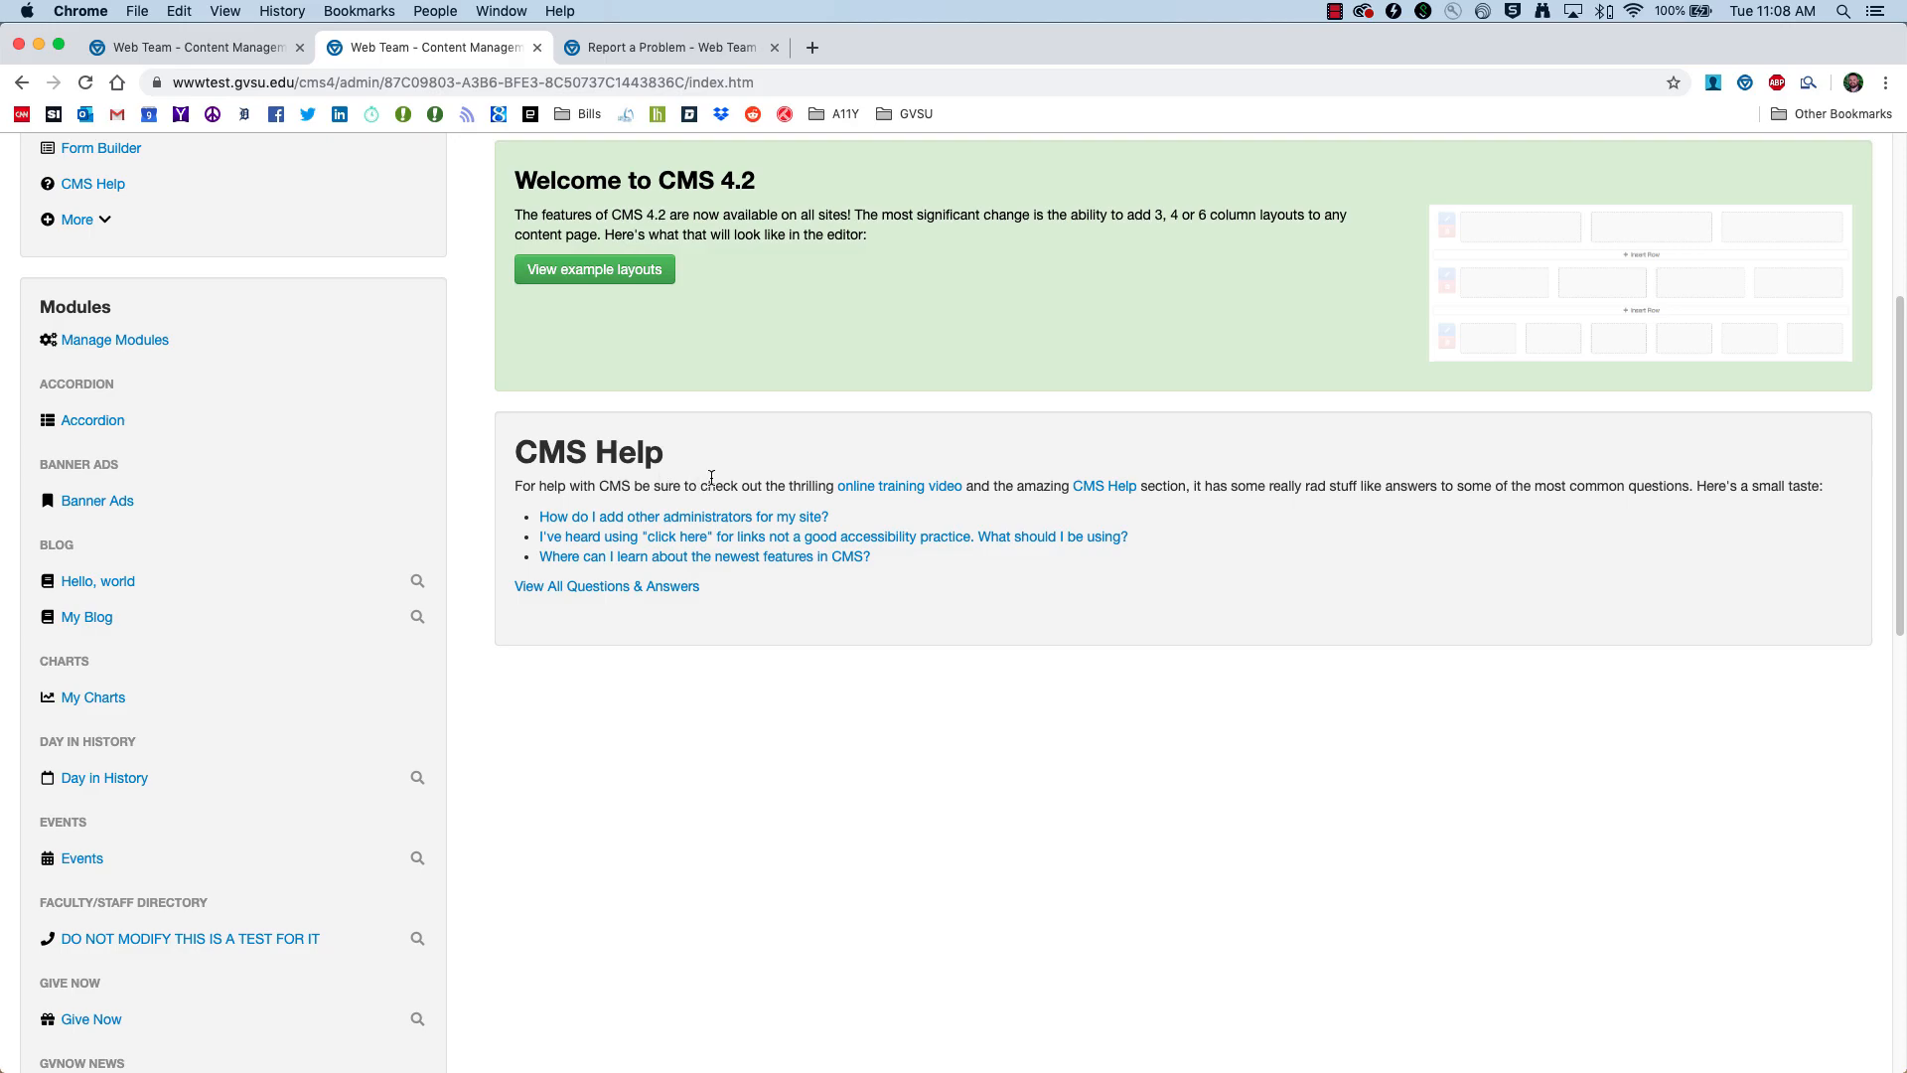
{"action": "left_click", "coordinate": [627, 587]}
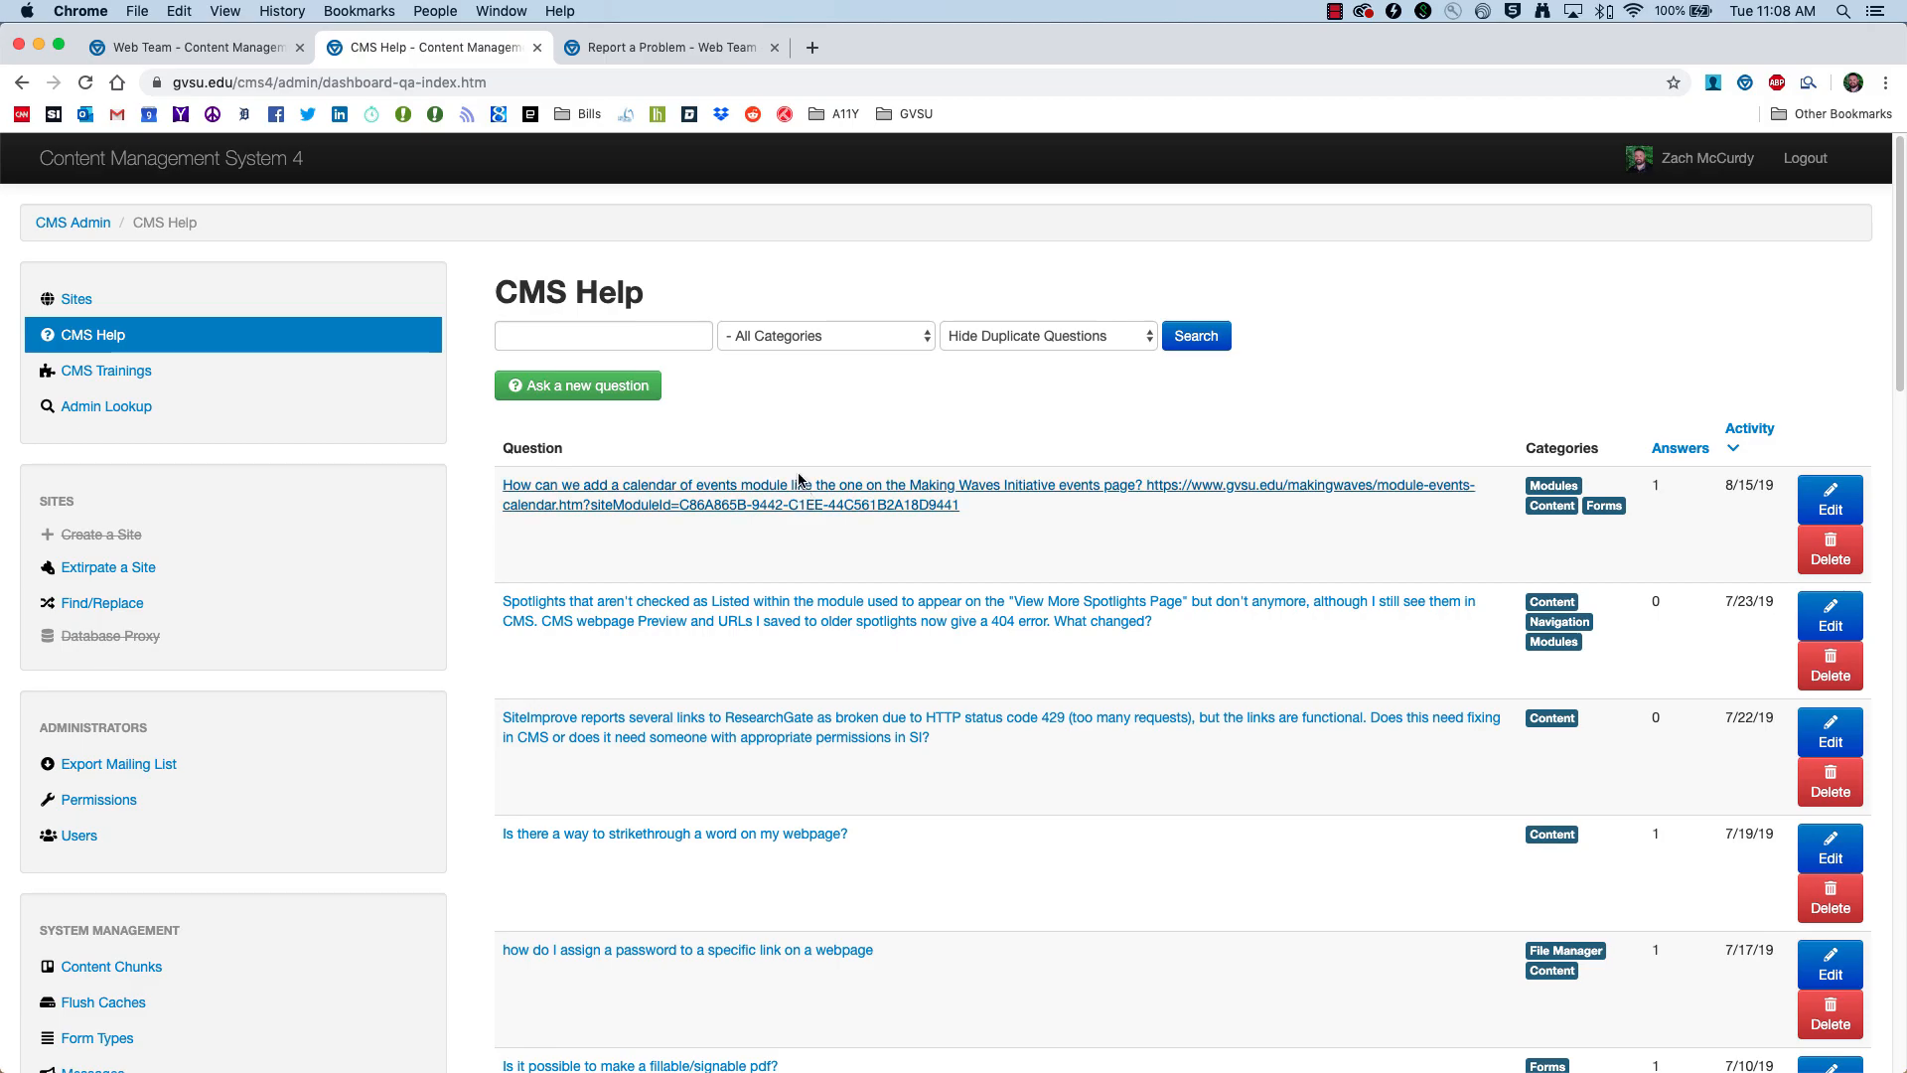
{"action": "left_click", "coordinate": [609, 332]}
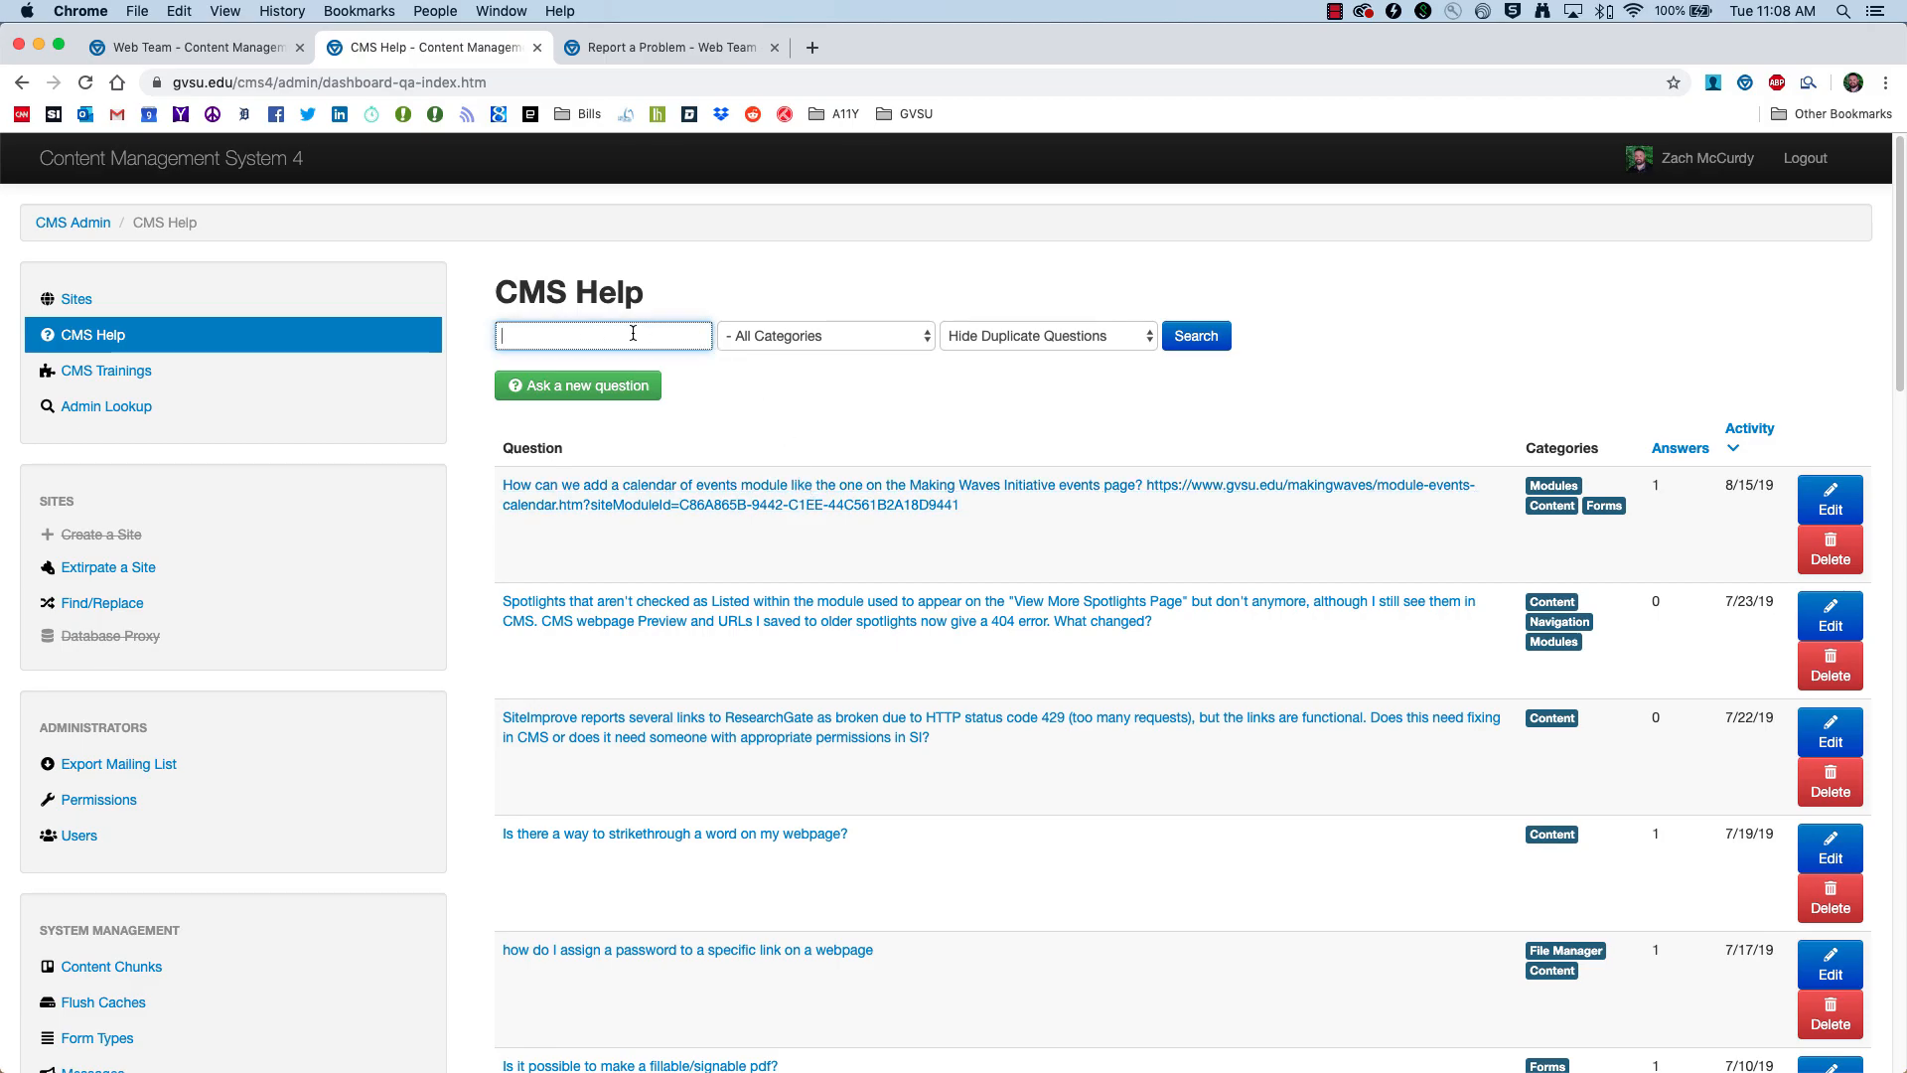
{"action": "type", "text": "password"}
{"action": "left_click", "coordinate": [1194, 336]}
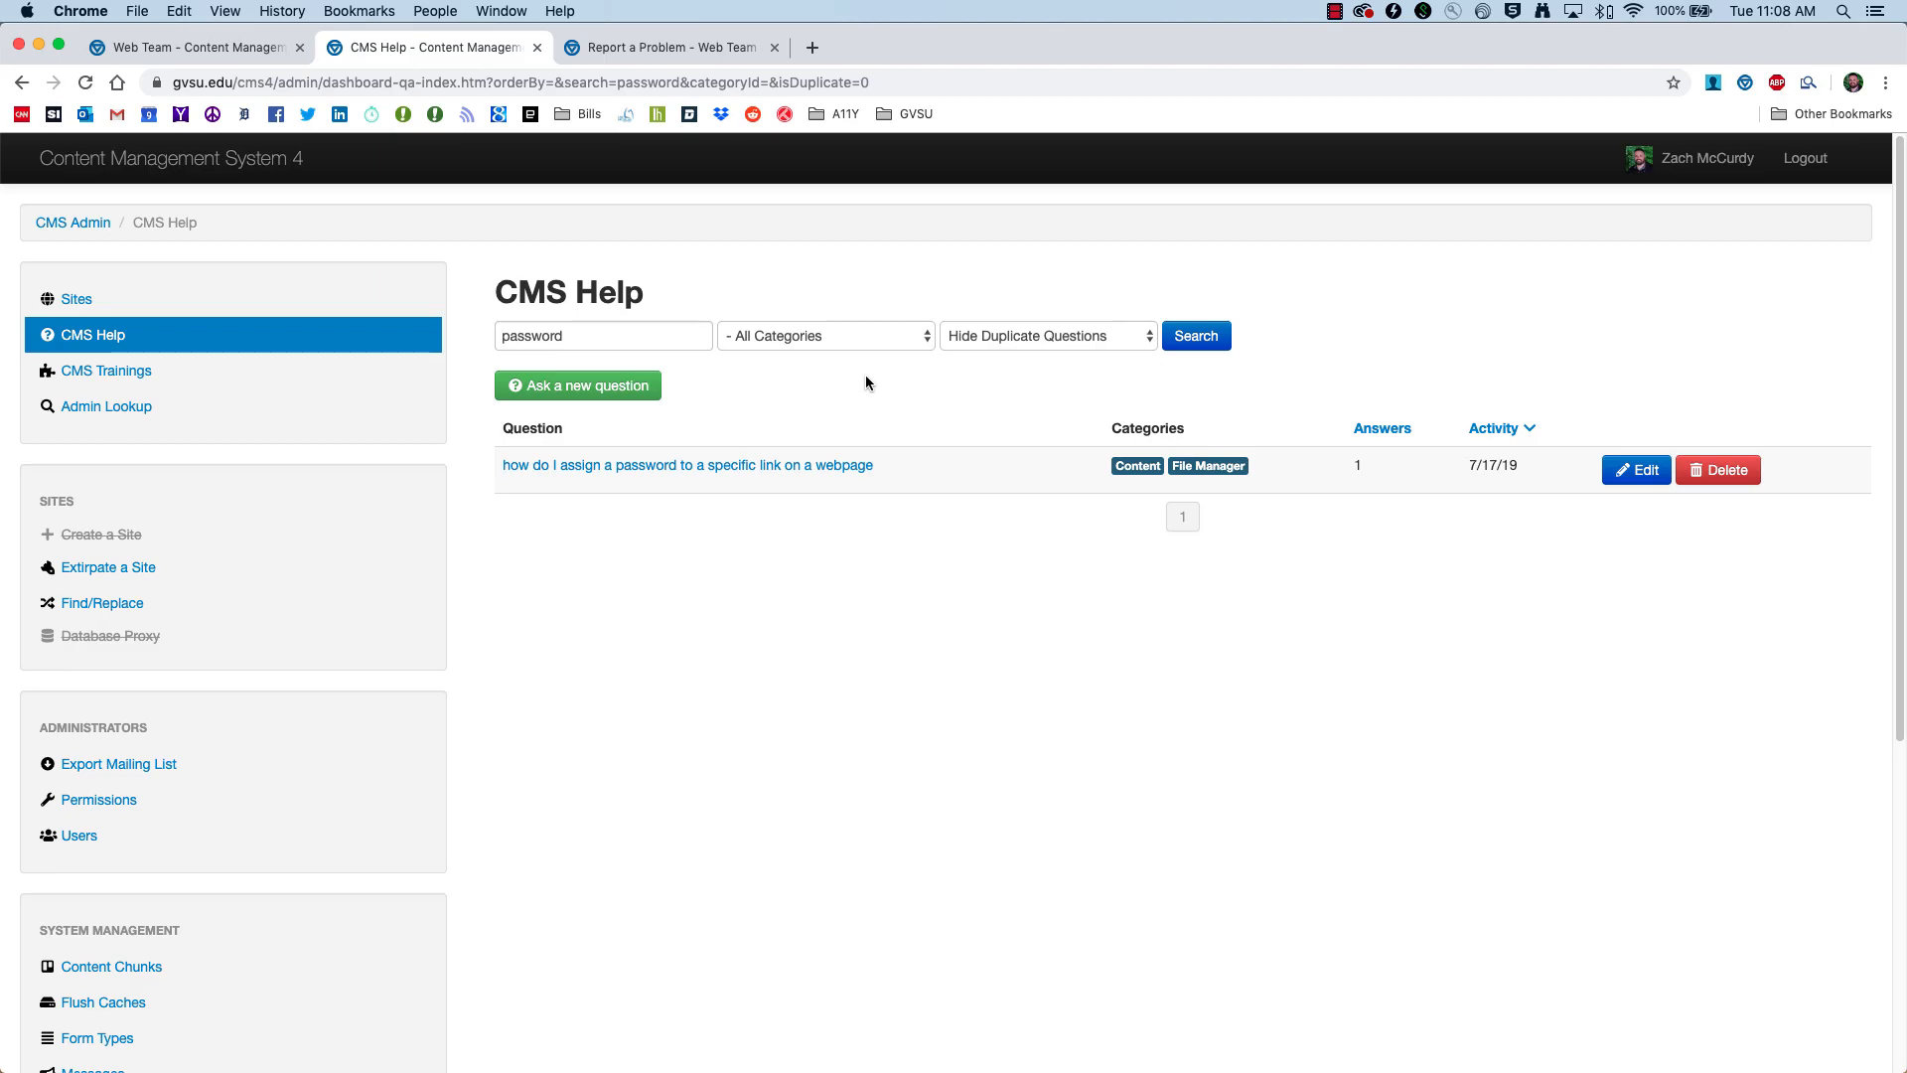
{"action": "left_click", "coordinate": [20, 83]}
{"action": "left_click", "coordinate": [19, 83]}
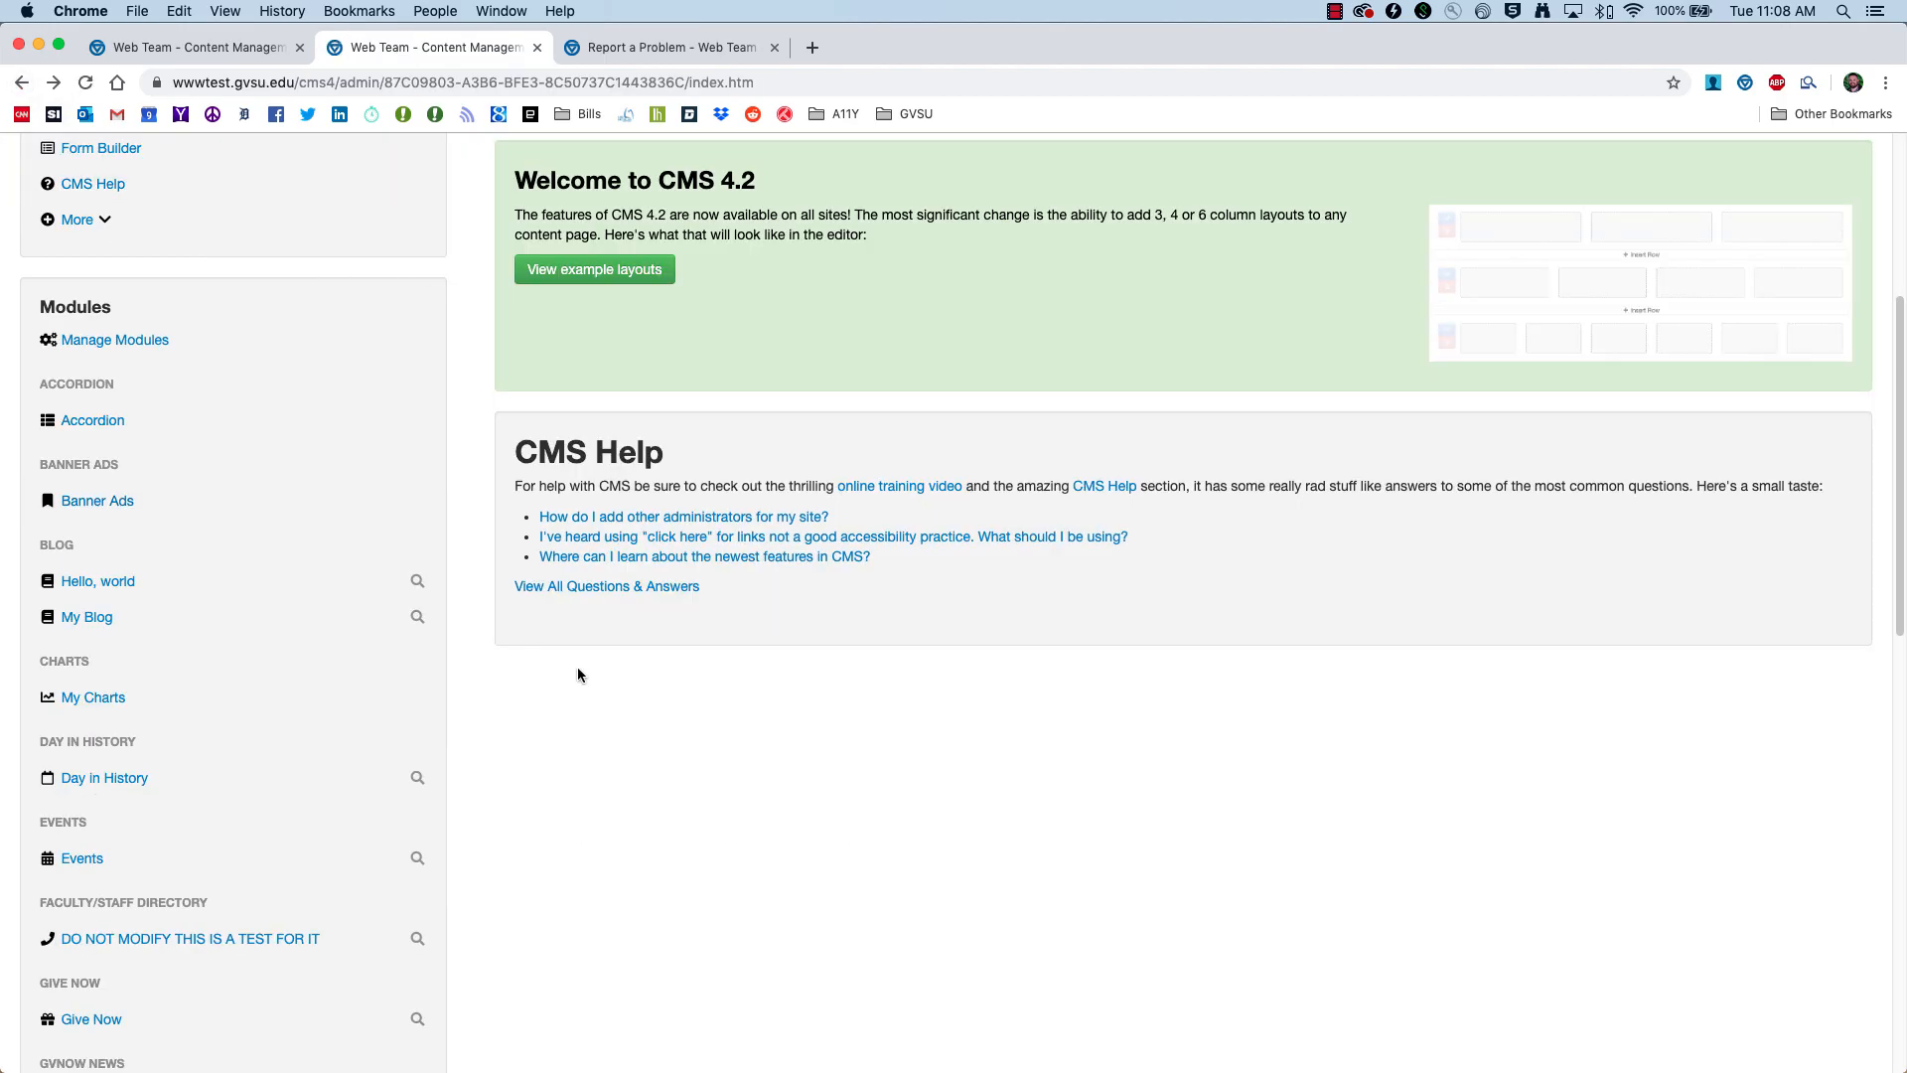
Step: Open the list of navigation items for the Web Team test site
{"action": "scroll", "coordinate": [611, 755], "scroll_direction": "up", "scroll_amount": 4}
{"action": "scroll", "coordinate": [610, 762], "scroll_direction": "up", "scroll_amount": 2}
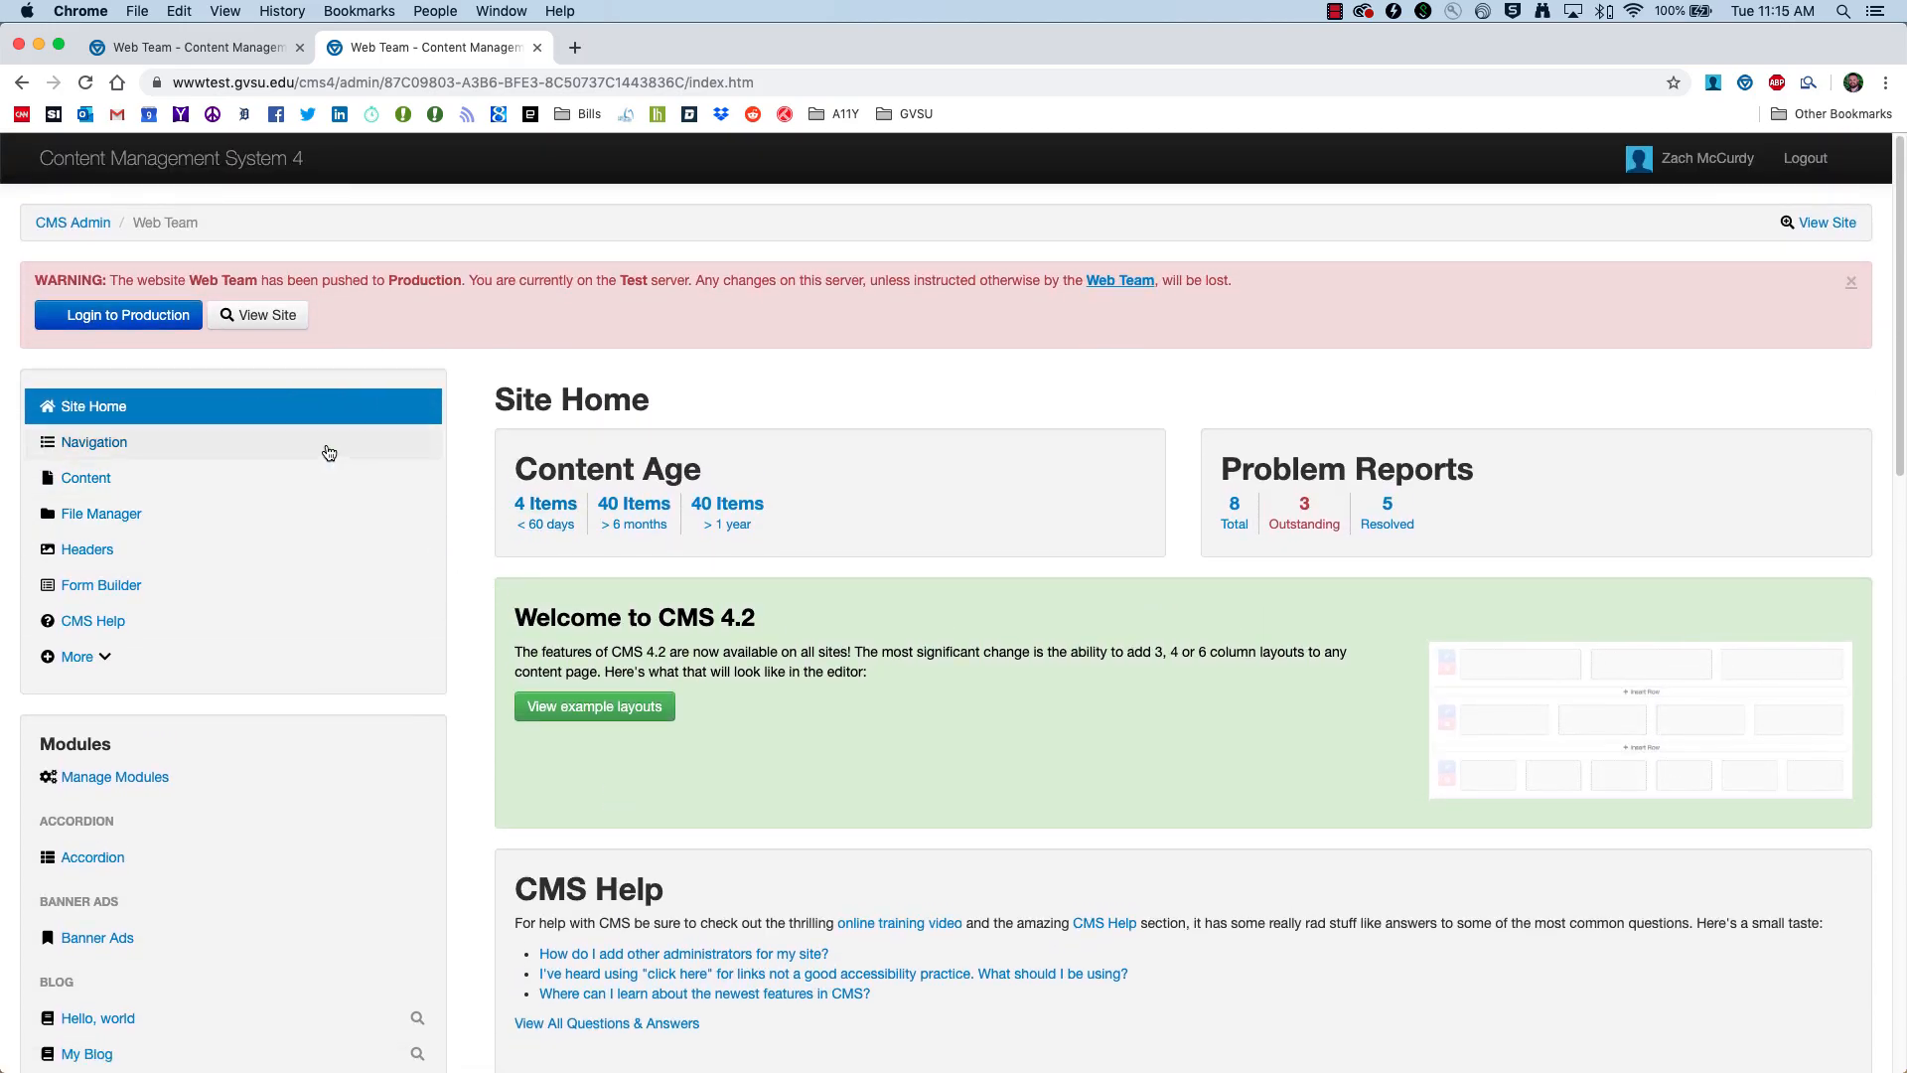
{"action": "left_click", "coordinate": [109, 418]}
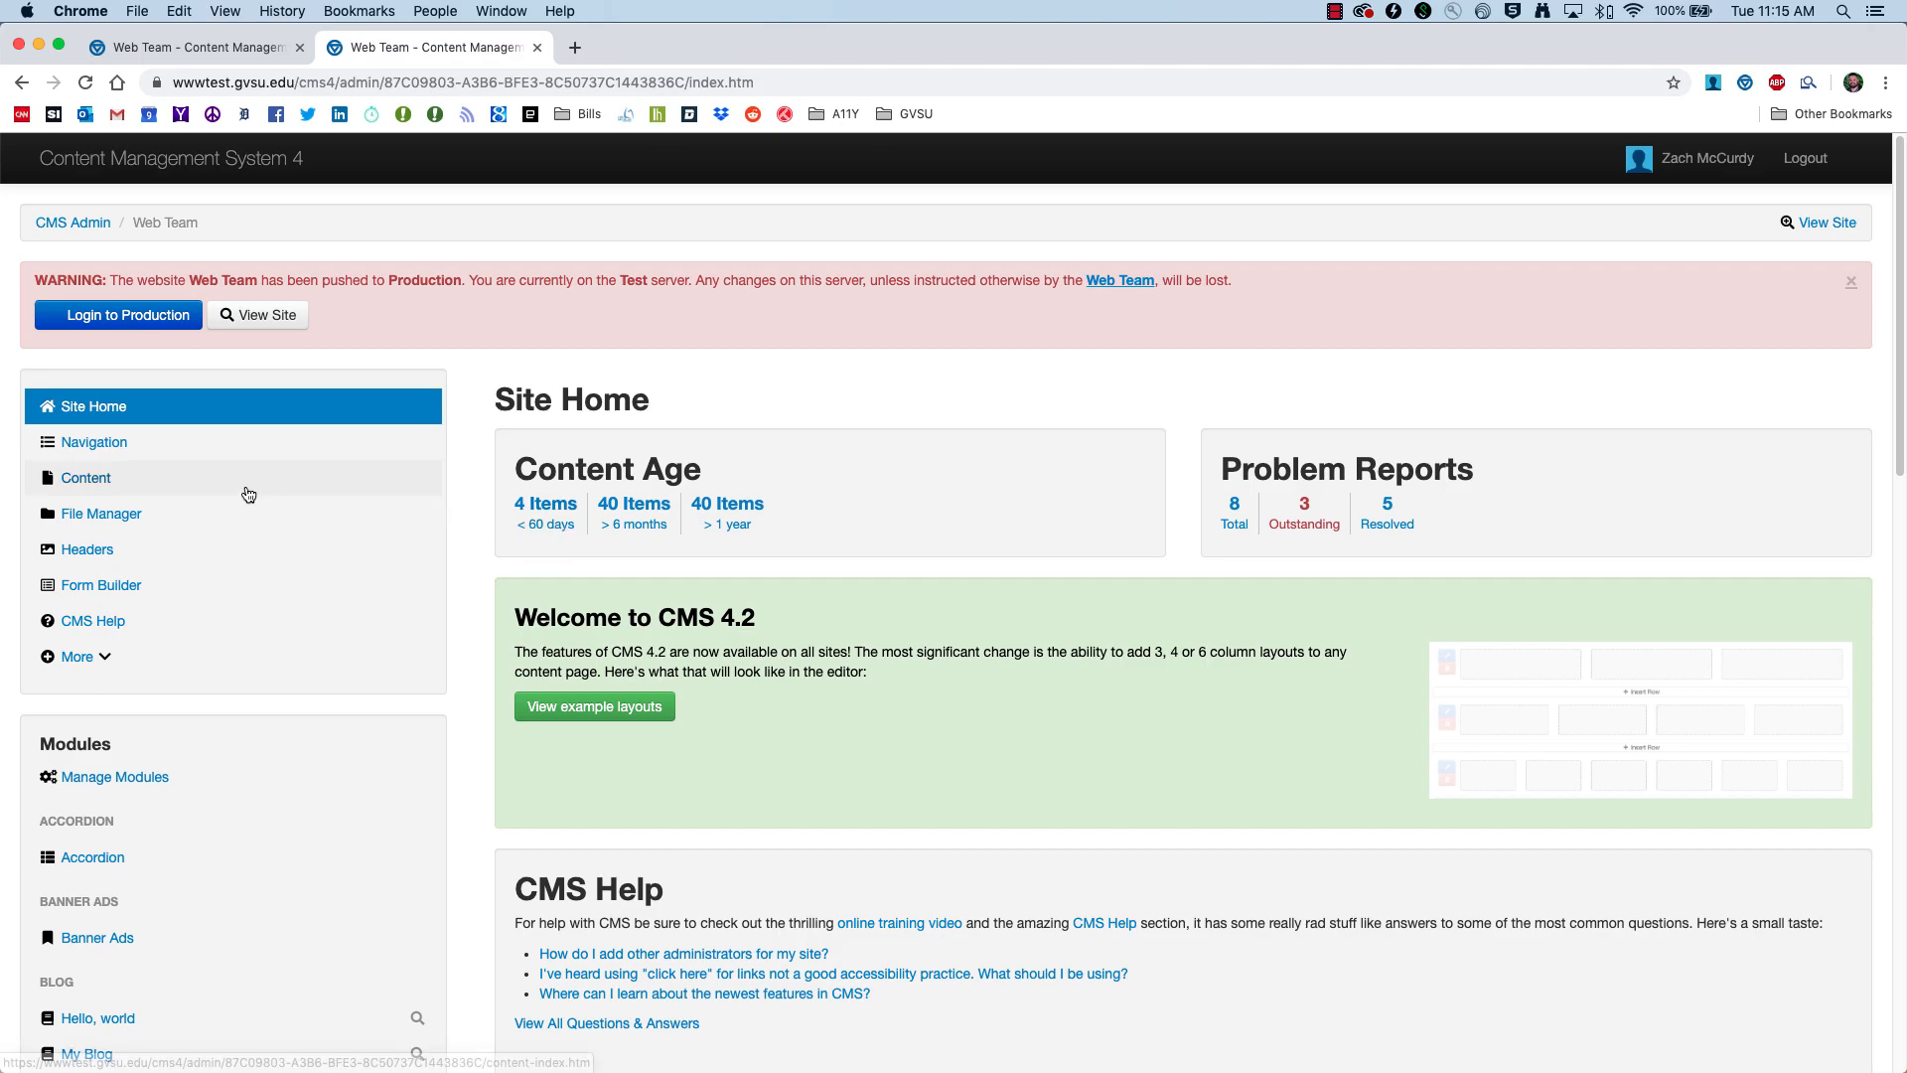
{"action": "left_click", "coordinate": [102, 444]}
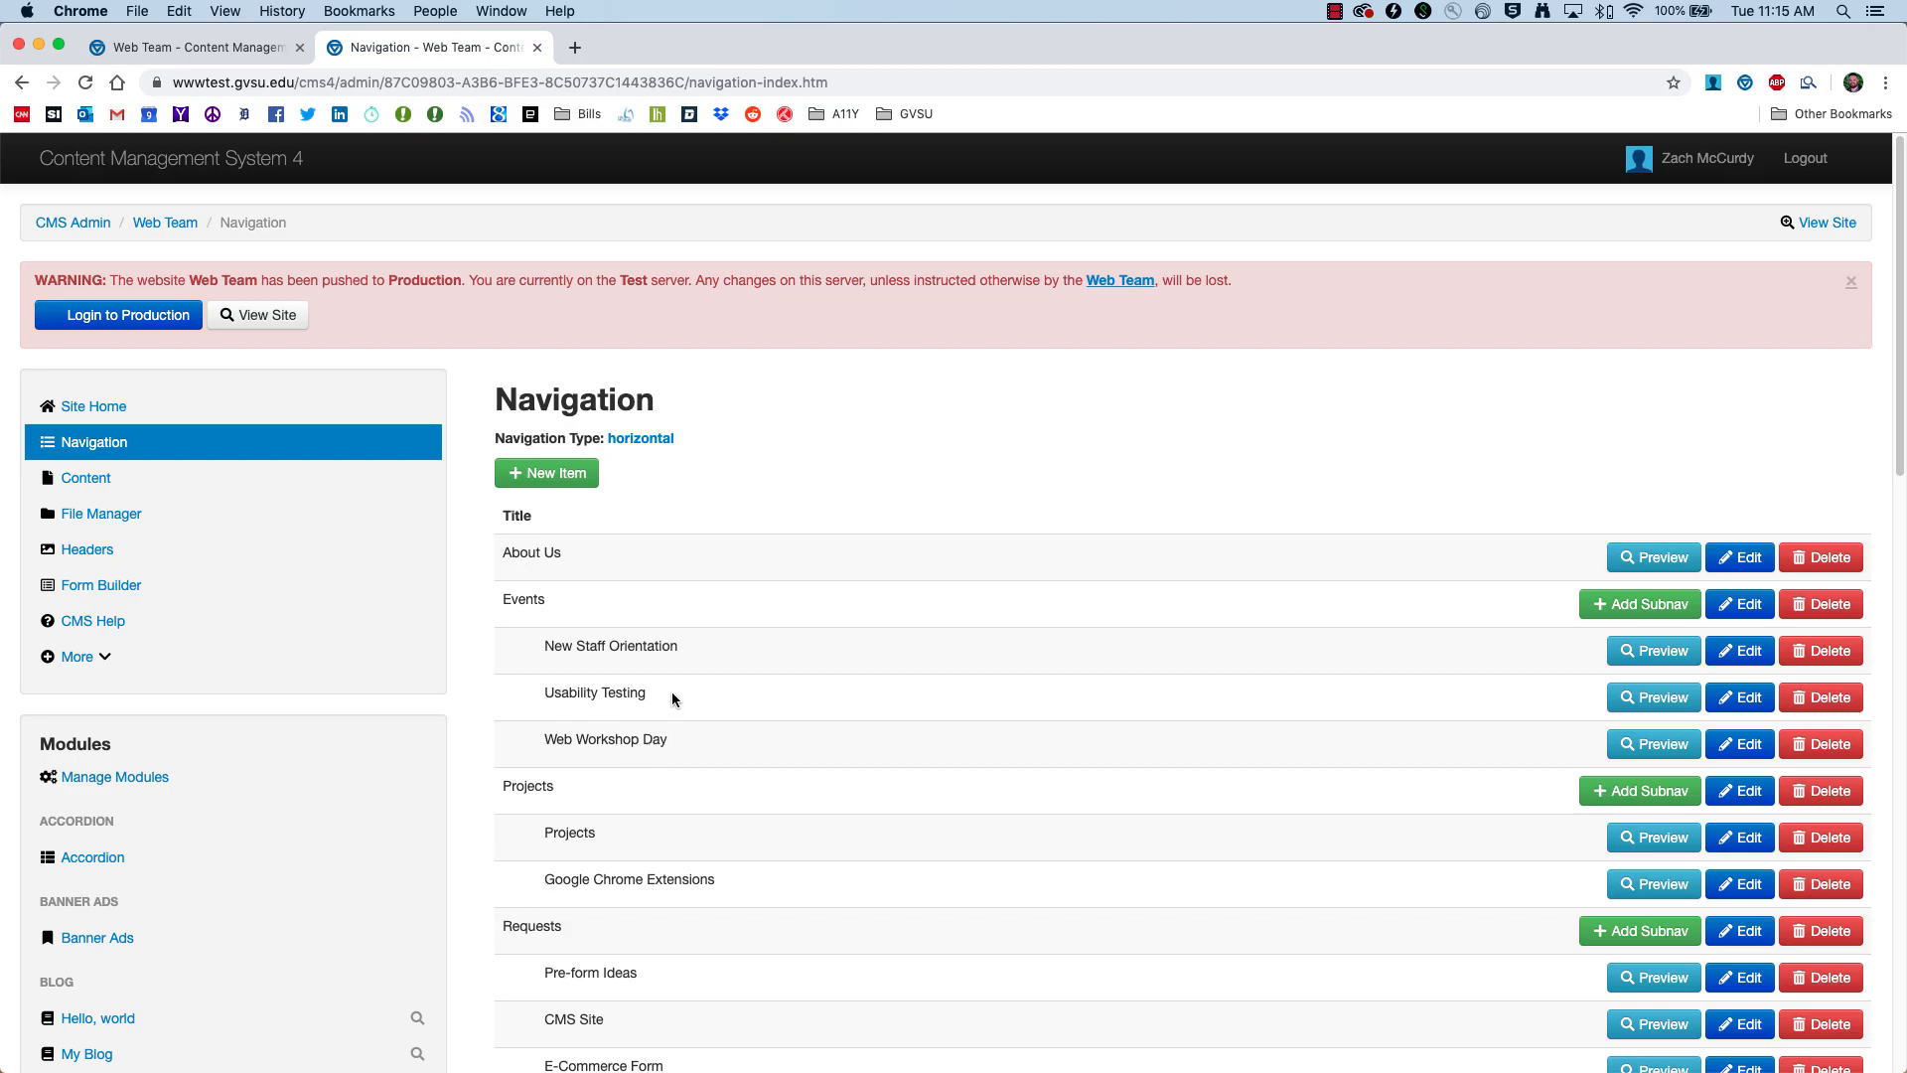
Step: View the public test site and compare its expanded Events menu with the items in the CMS navigation list
{"action": "left_click", "coordinate": [1828, 223]}
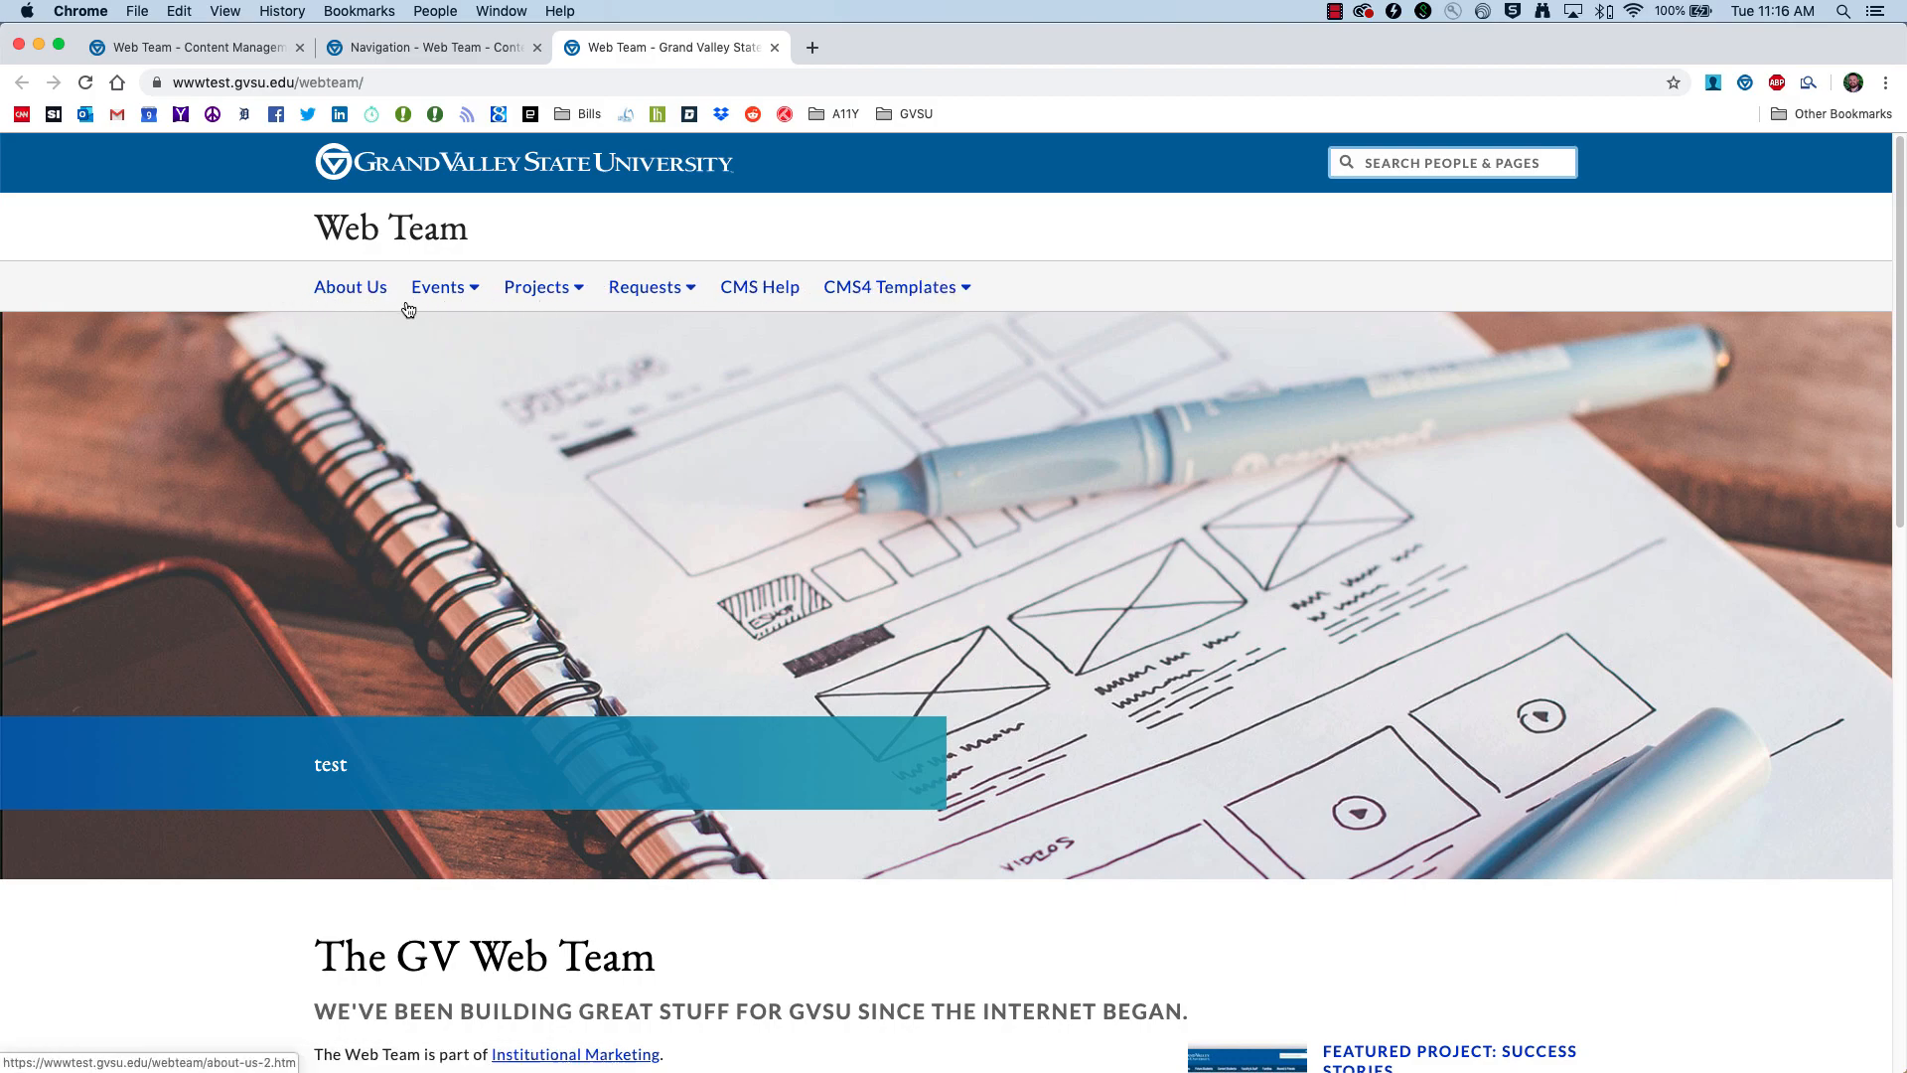
{"action": "left_click", "coordinate": [409, 52]}
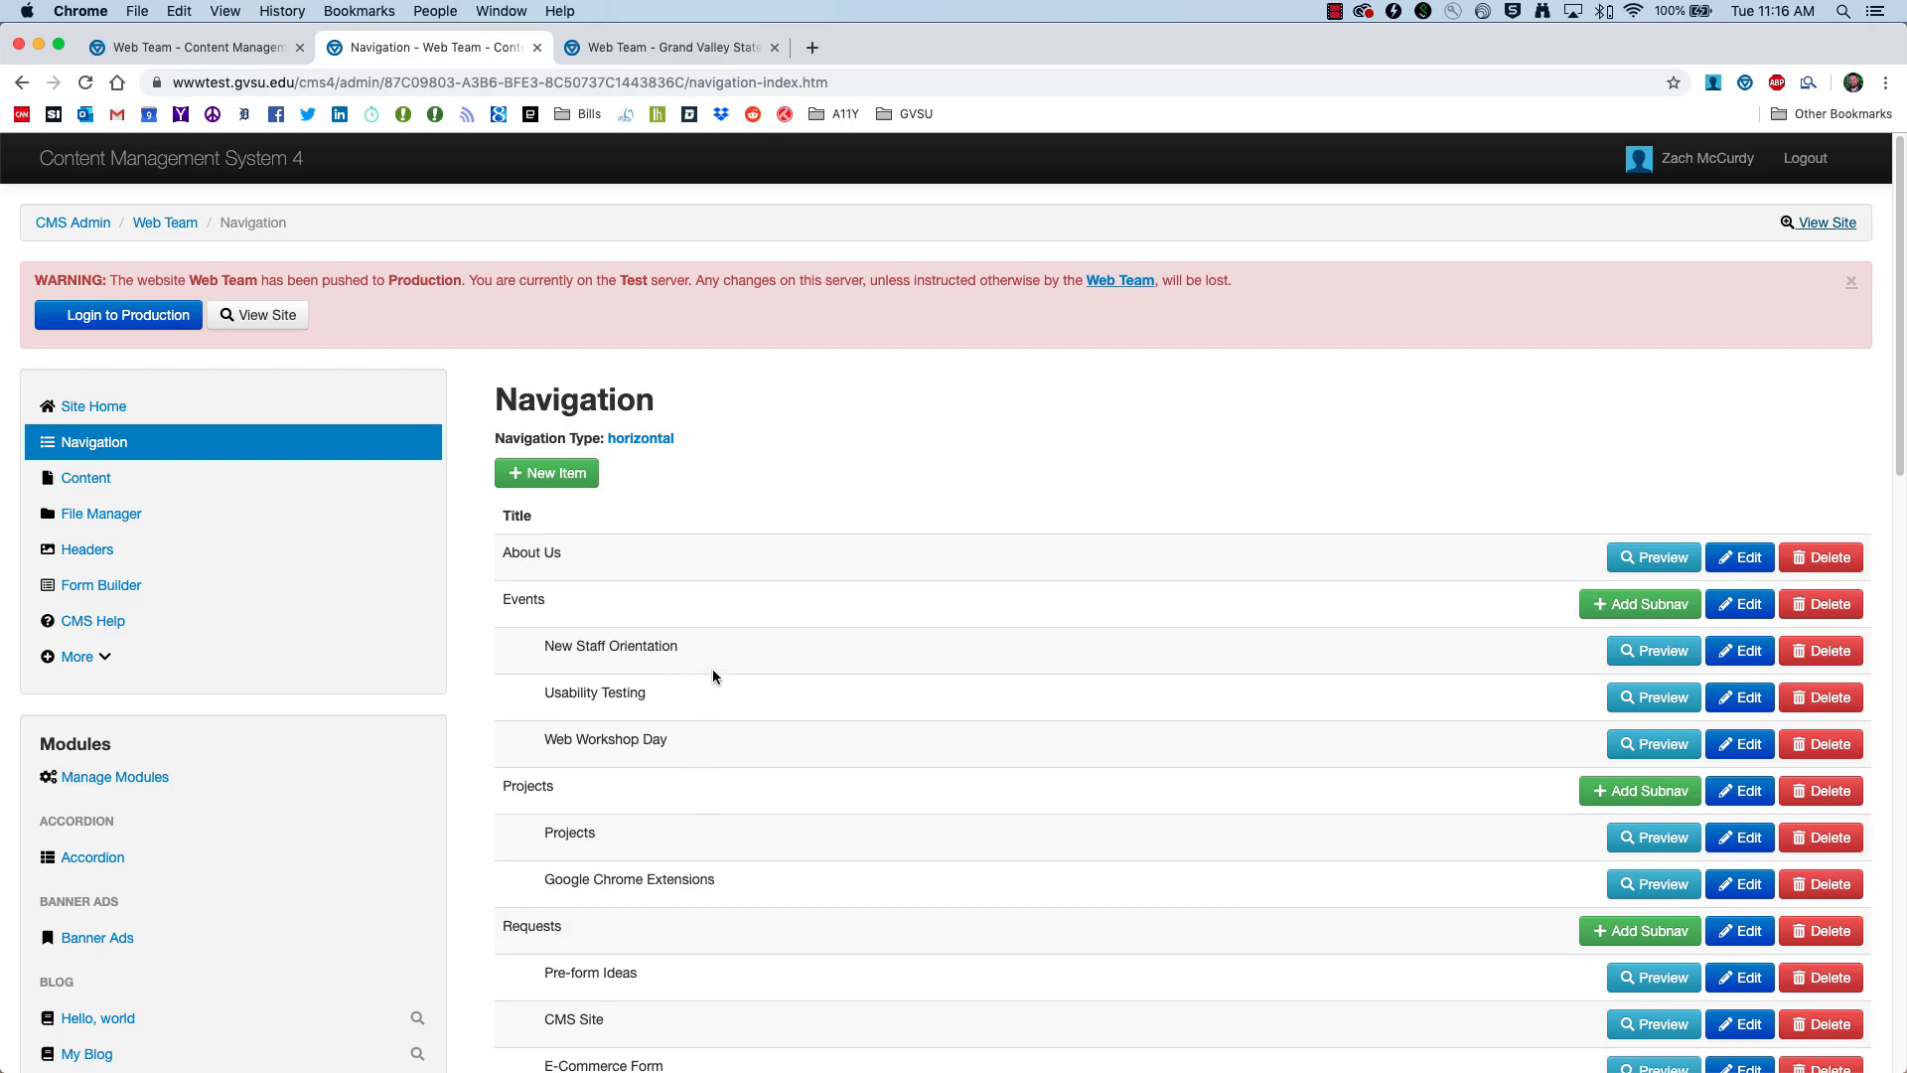
{"action": "left_click", "coordinate": [687, 51]}
{"action": "left_click", "coordinate": [476, 291]}
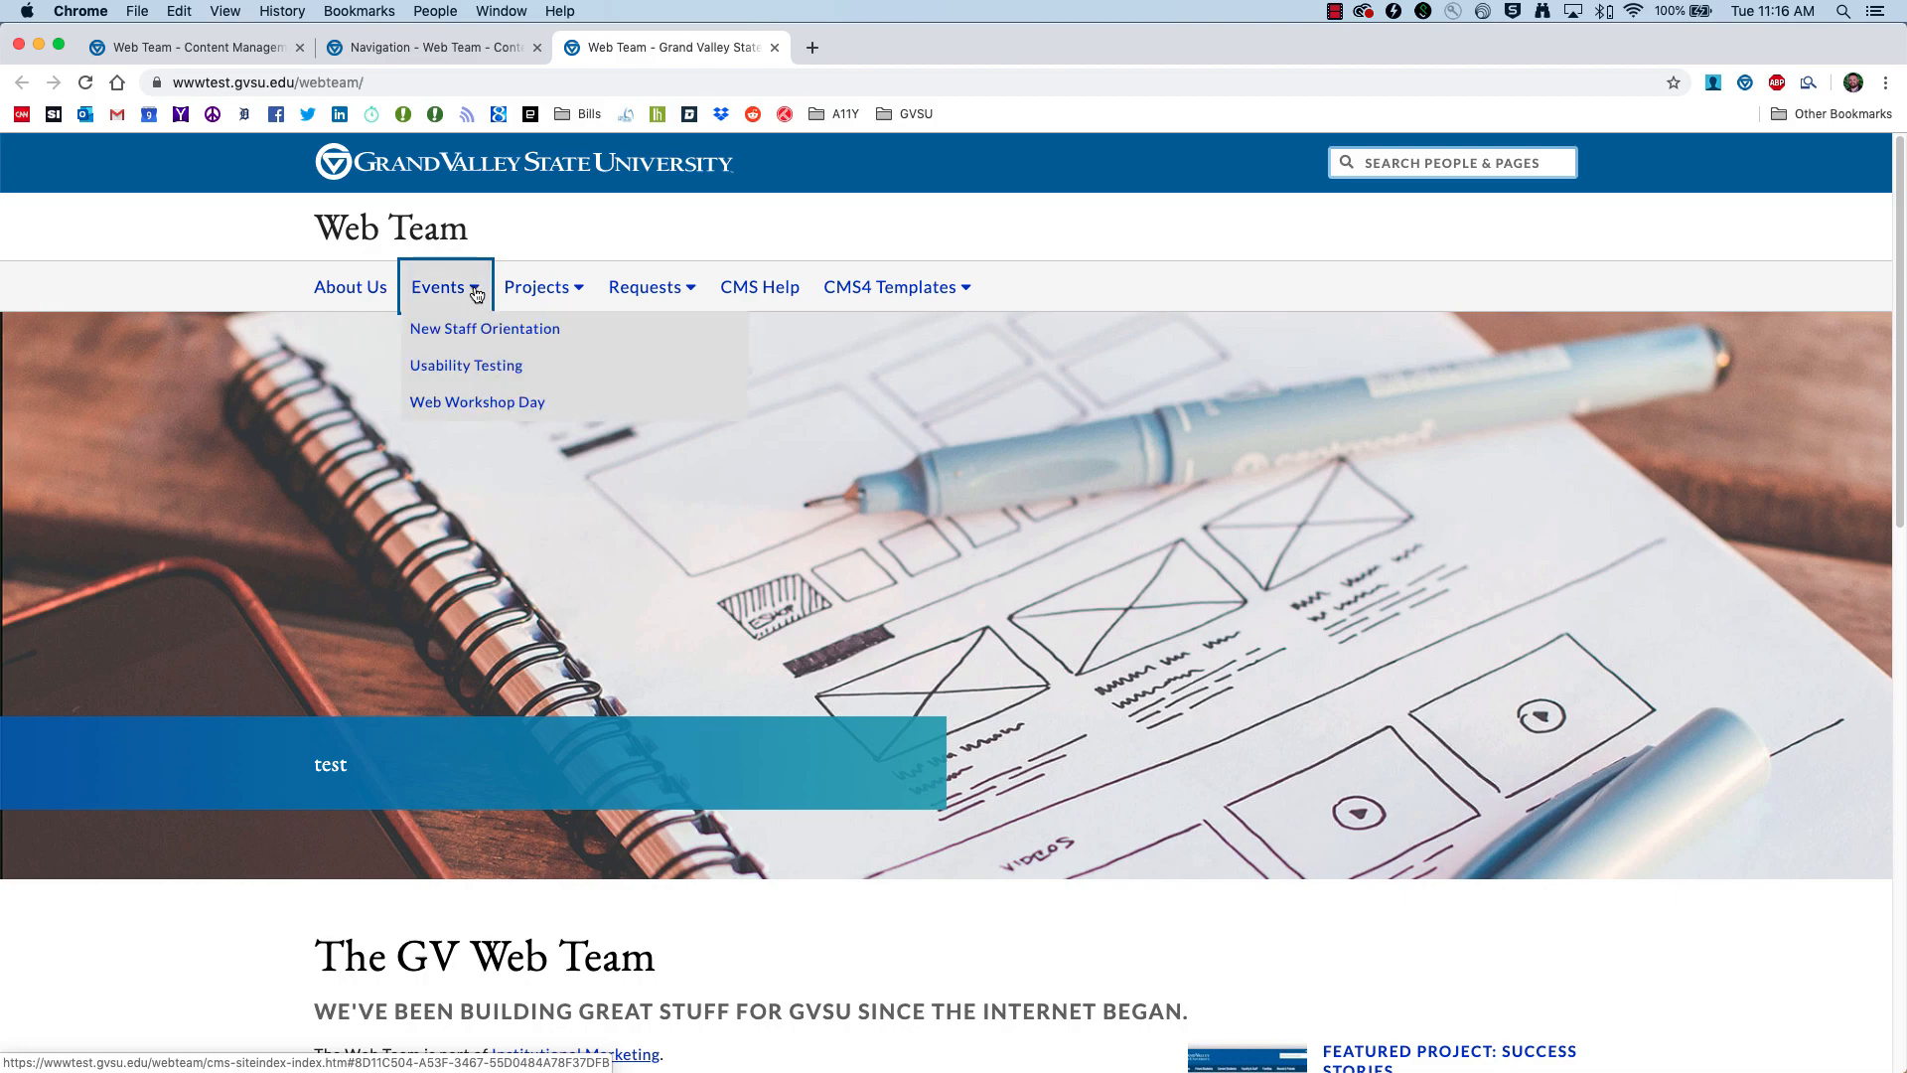
{"action": "left_click", "coordinate": [453, 47]}
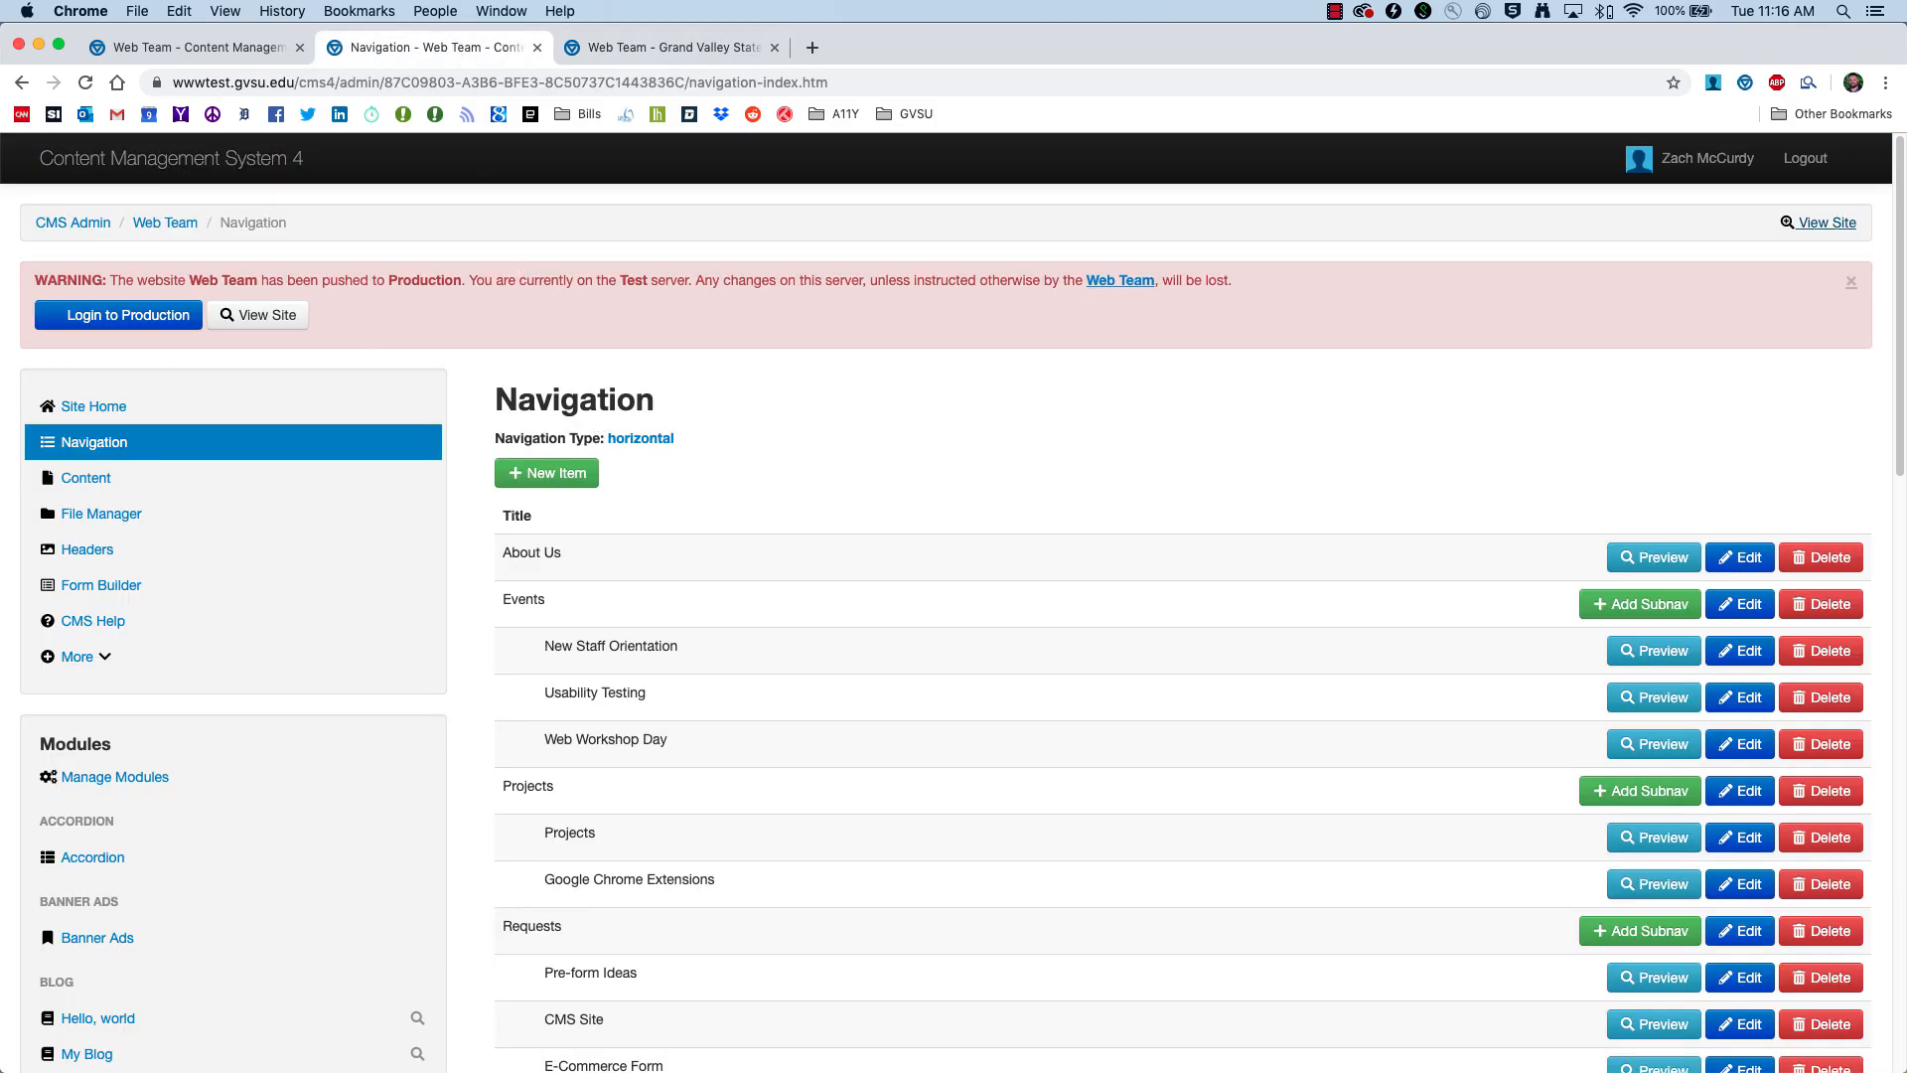
Step: Change the site's navigation type to Vertical (Maximum of 9 Main Items) and save the settings
{"action": "left_click", "coordinate": [645, 440]}
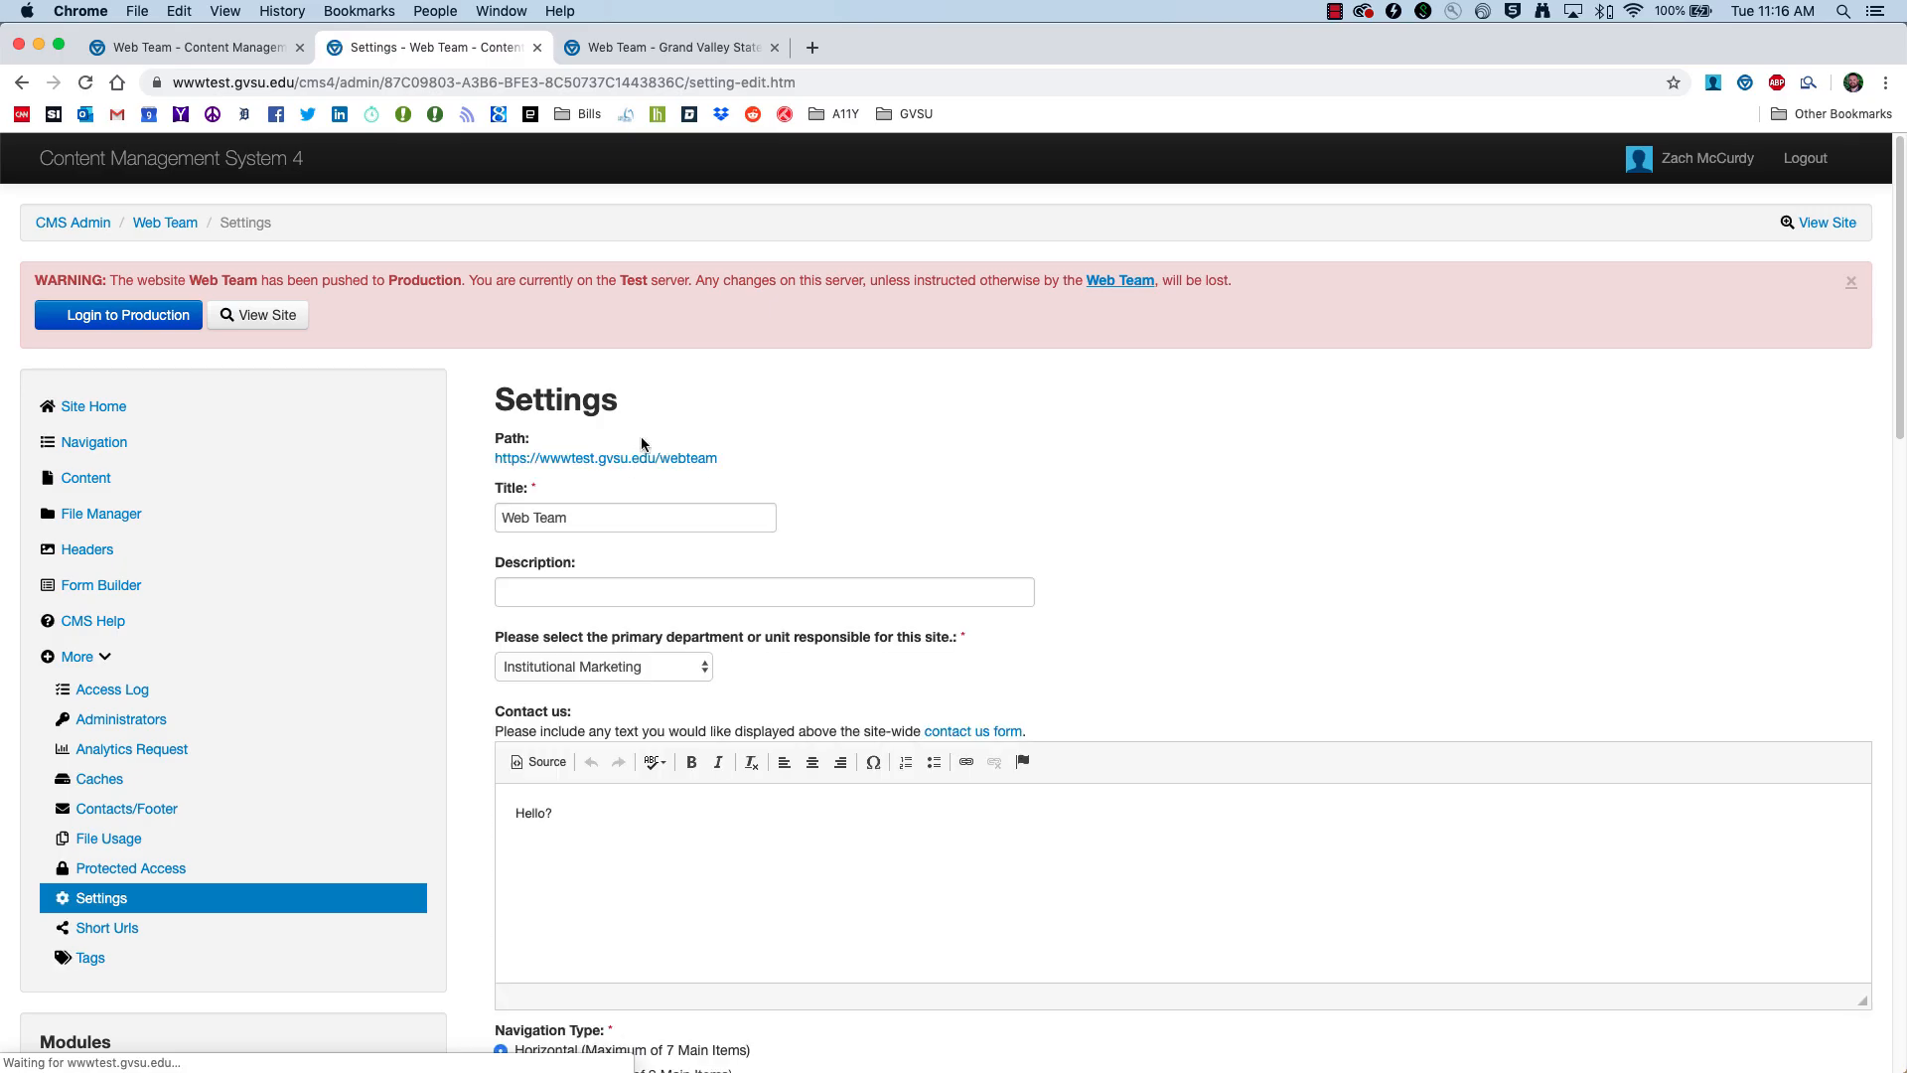
{"action": "scroll", "coordinate": [632, 556], "scroll_direction": "down", "scroll_amount": 5}
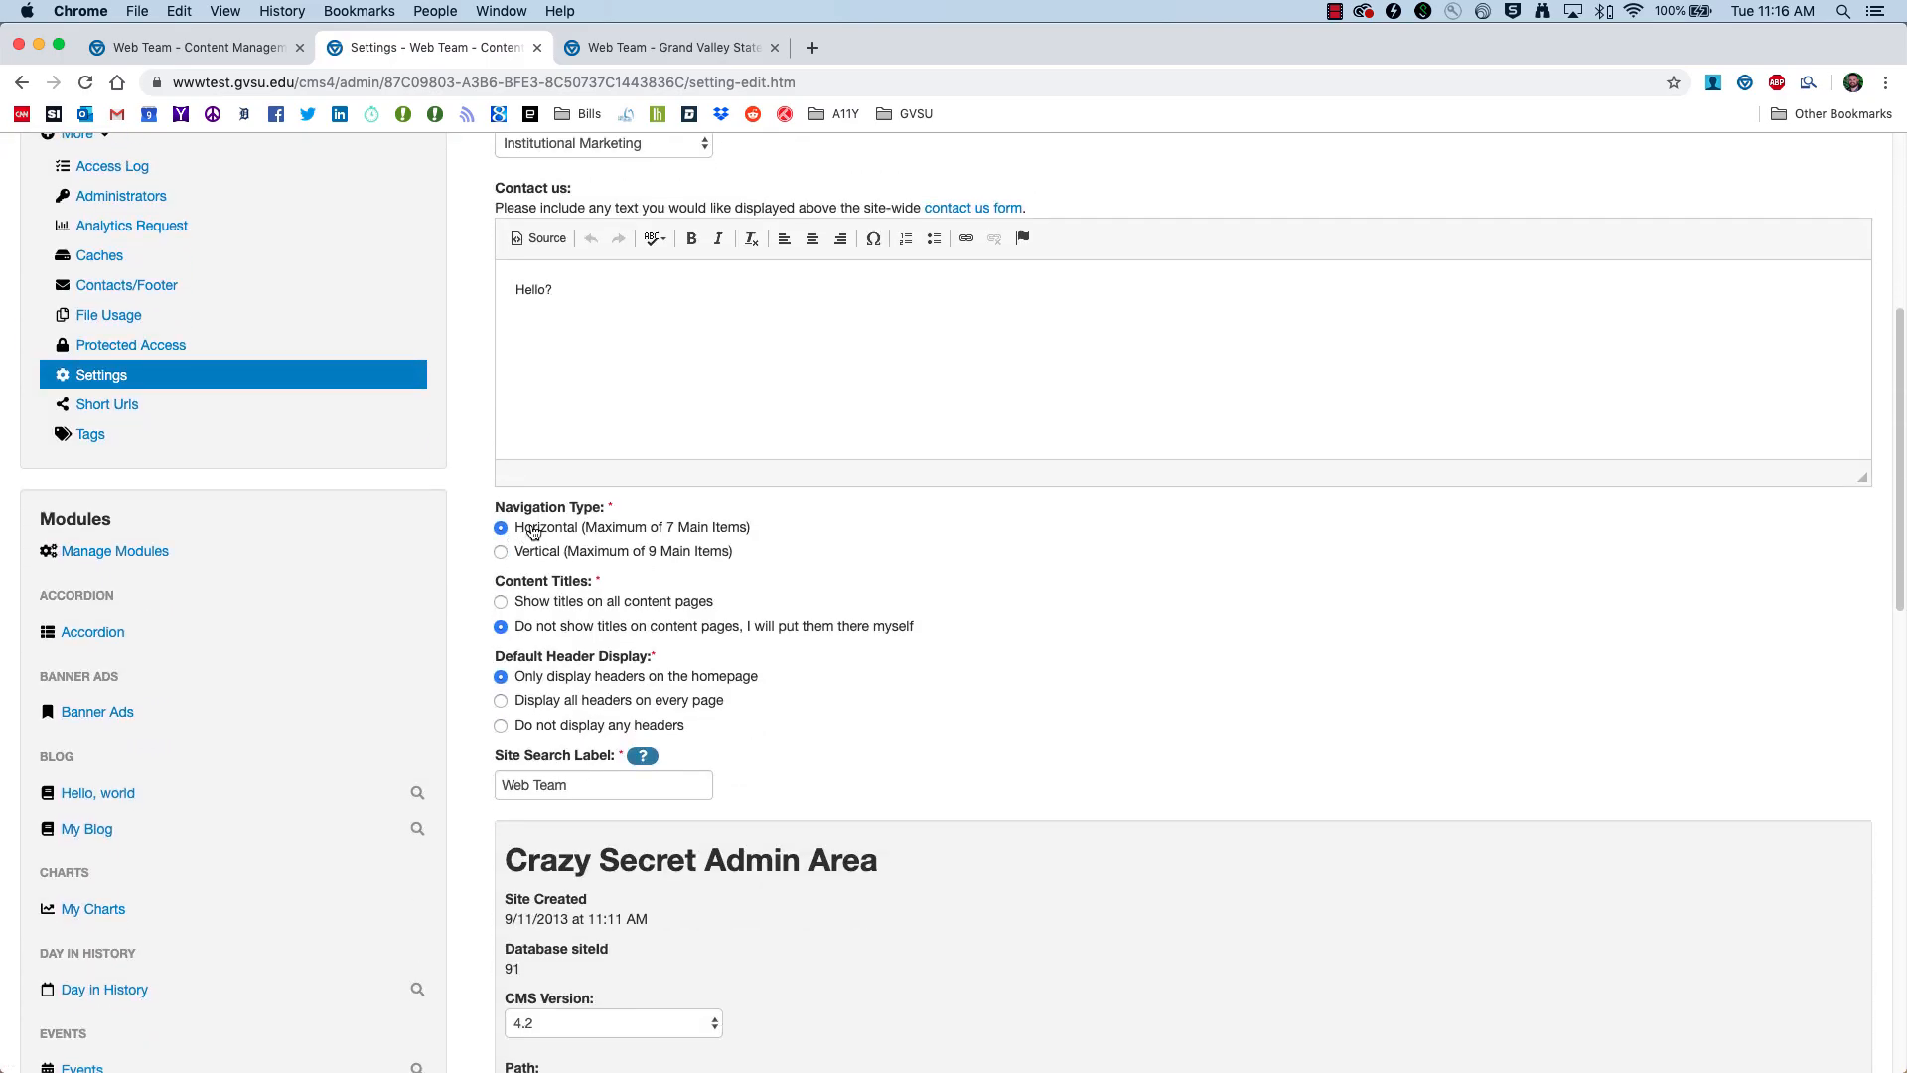
{"action": "left_click", "coordinate": [526, 560]}
{"action": "scroll", "coordinate": [705, 627], "scroll_direction": "down", "scroll_amount": 10}
{"action": "scroll", "coordinate": [689, 755], "scroll_direction": "down", "scroll_amount": 4}
{"action": "left_click", "coordinate": [529, 852]}
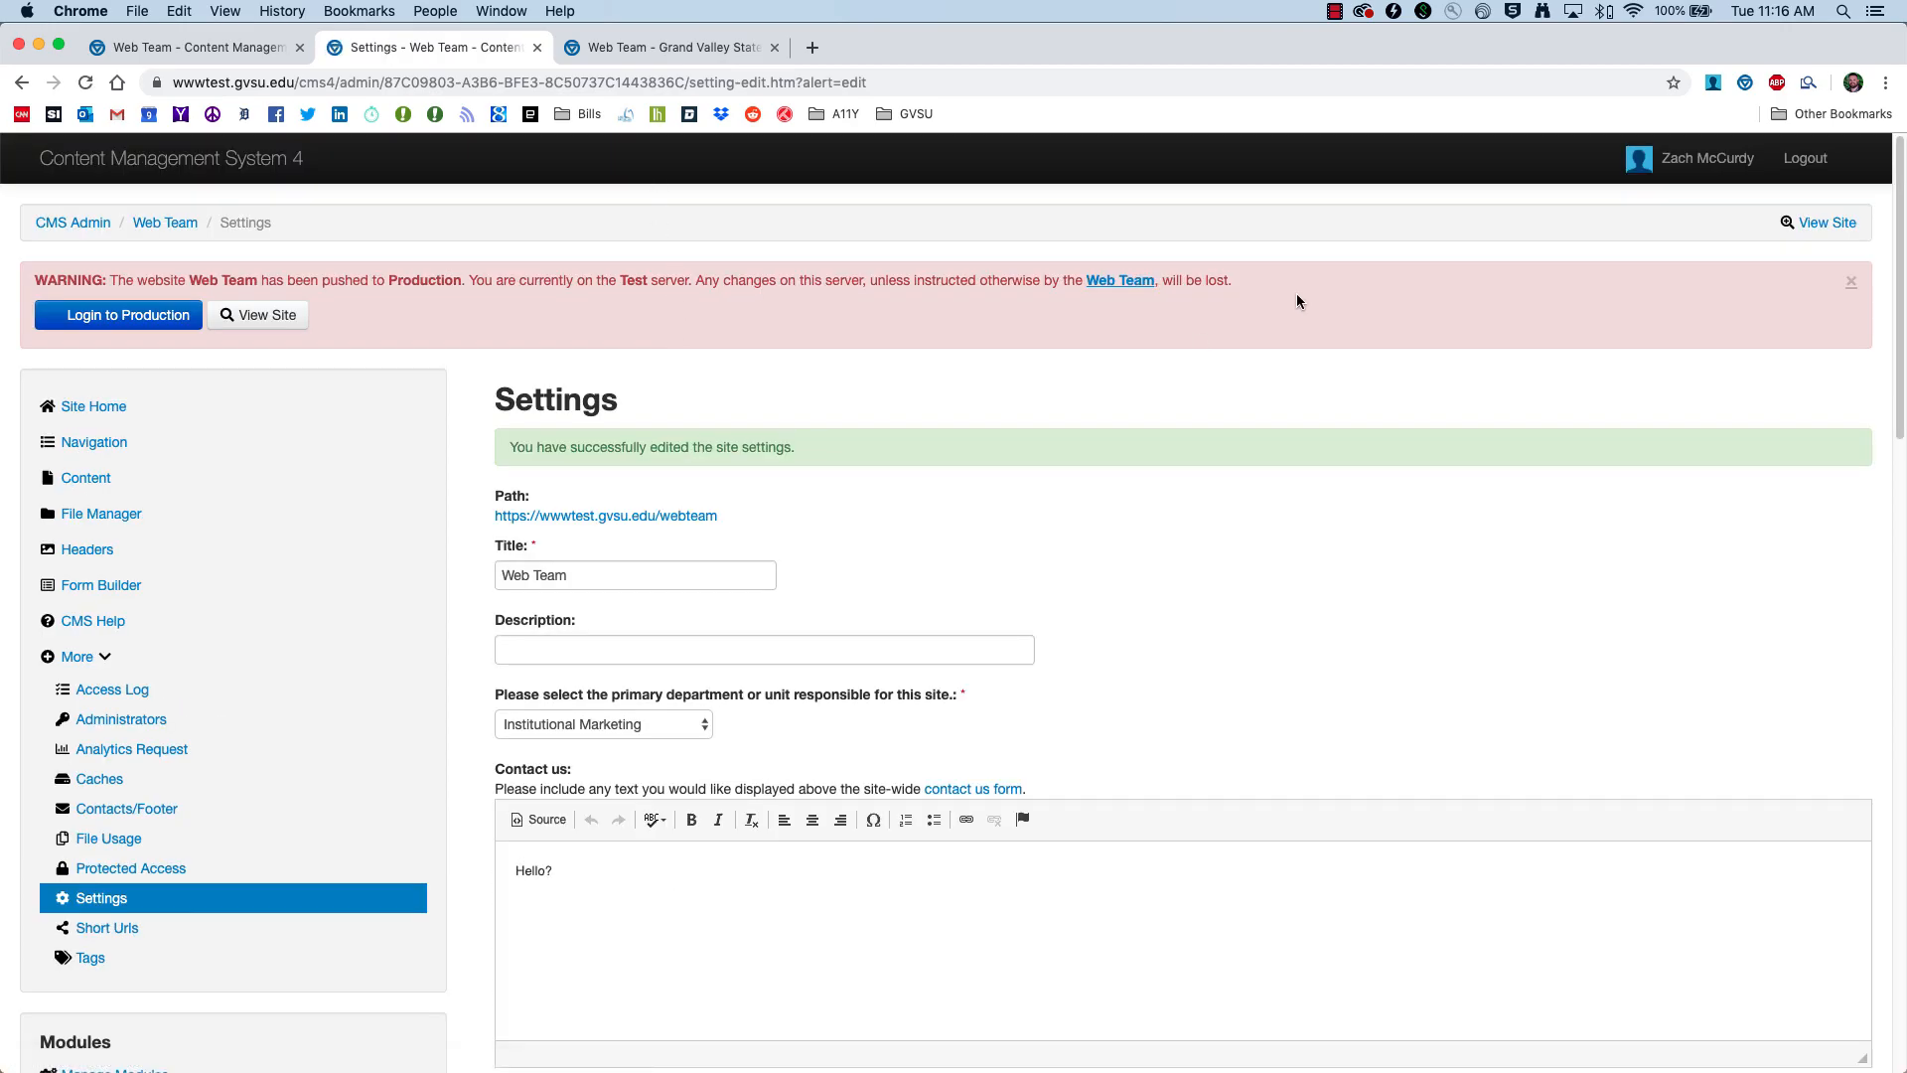
Step: Examine the navigation layout on the public test site and return to the site settings
{"action": "left_click", "coordinate": [1825, 222]}
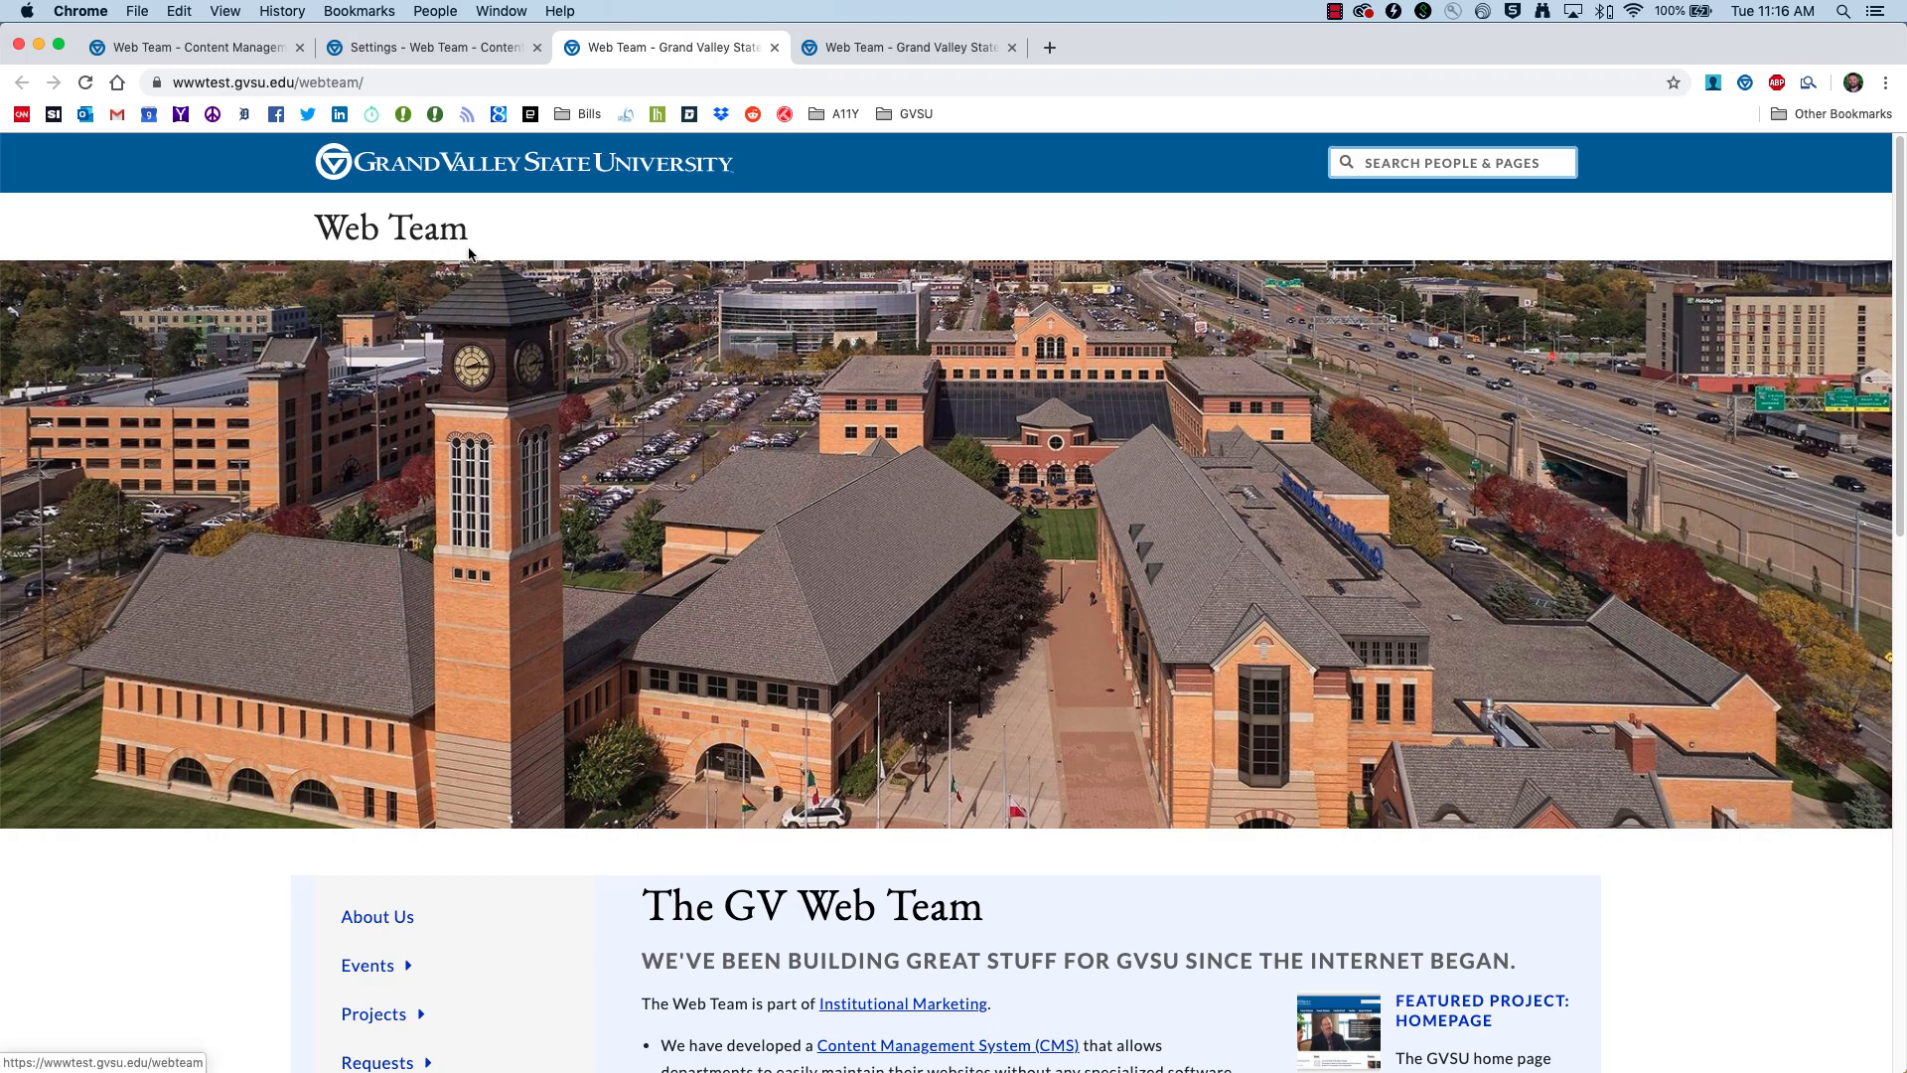
{"action": "scroll", "coordinate": [308, 591], "scroll_direction": "down", "scroll_amount": 5}
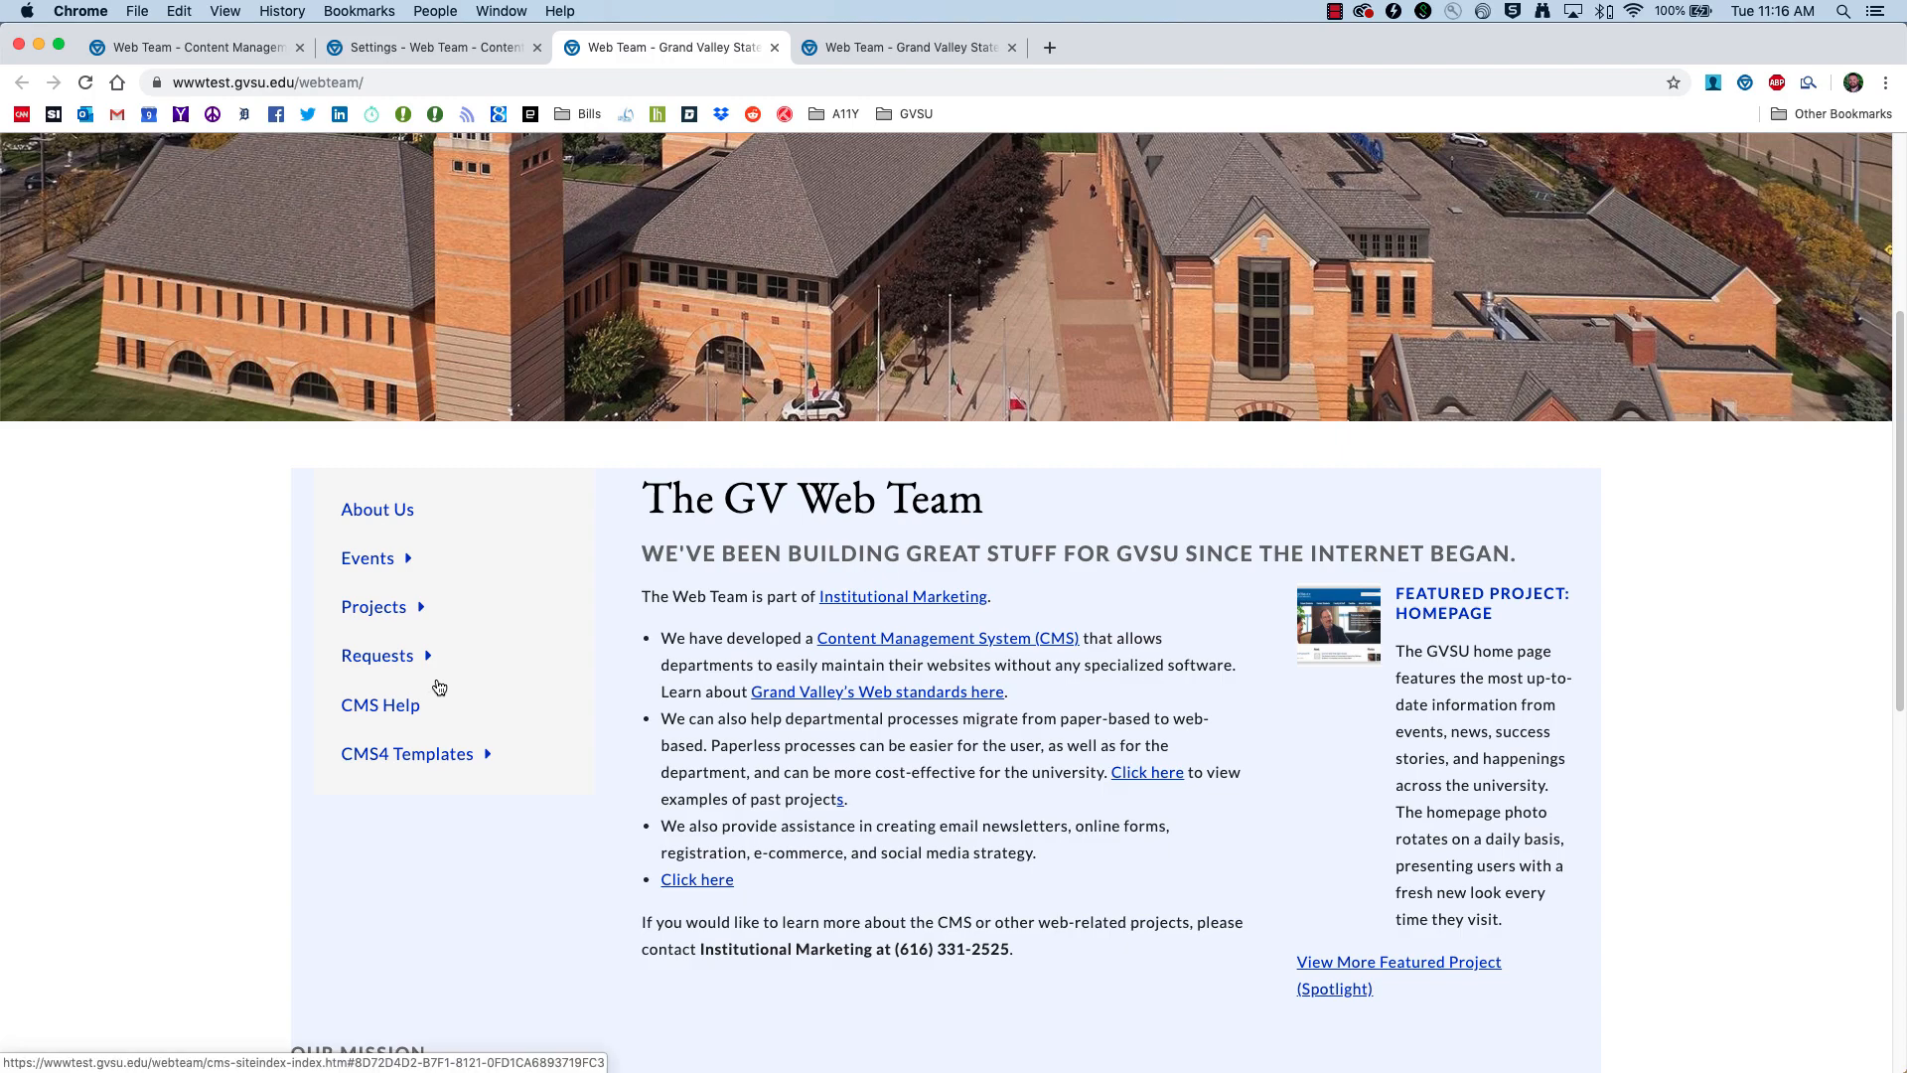
{"action": "key", "text": "ctrl+shift+Tab"}
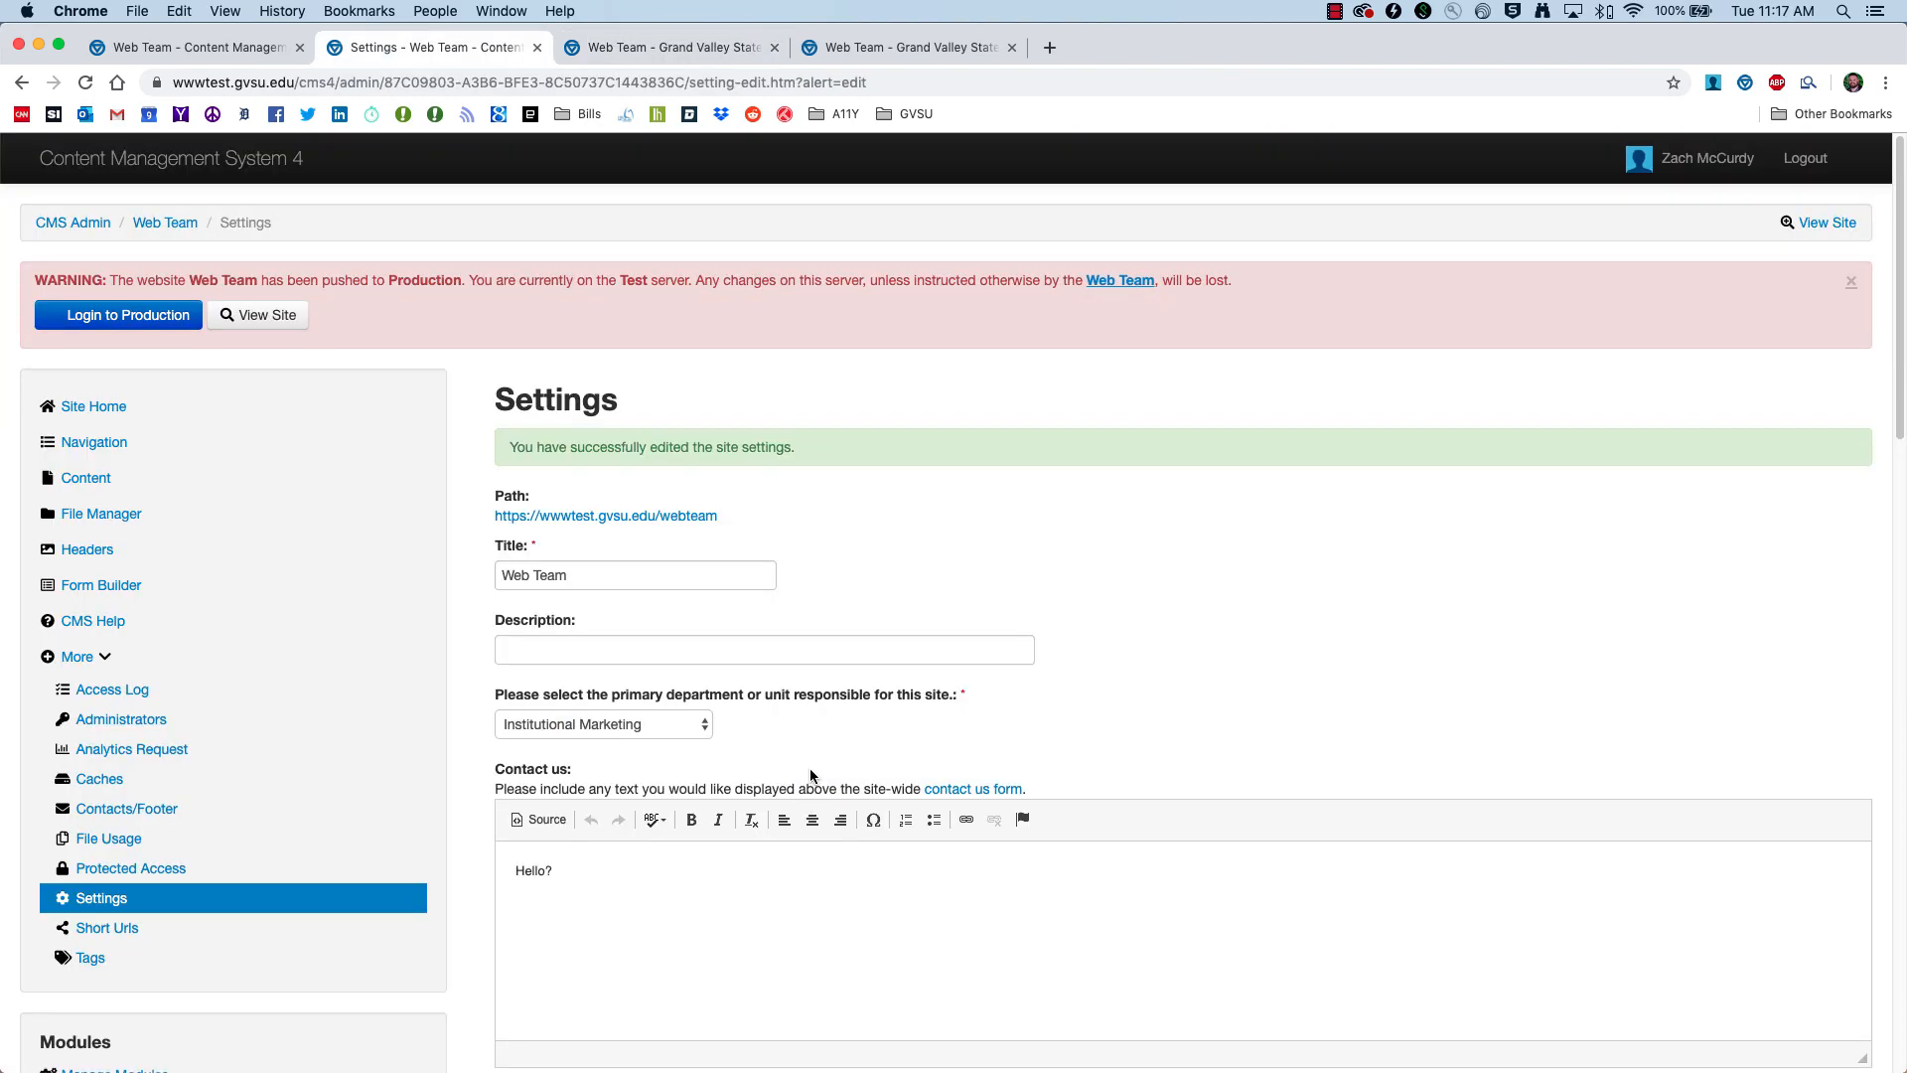
Step: Set the site's navigation type back to Horizontal (Maximum of 7 Main Items) and save the settings
{"action": "scroll", "coordinate": [800, 767], "scroll_direction": "down", "scroll_amount": 15}
{"action": "scroll", "coordinate": [798, 765], "scroll_direction": "up", "scroll_amount": 10}
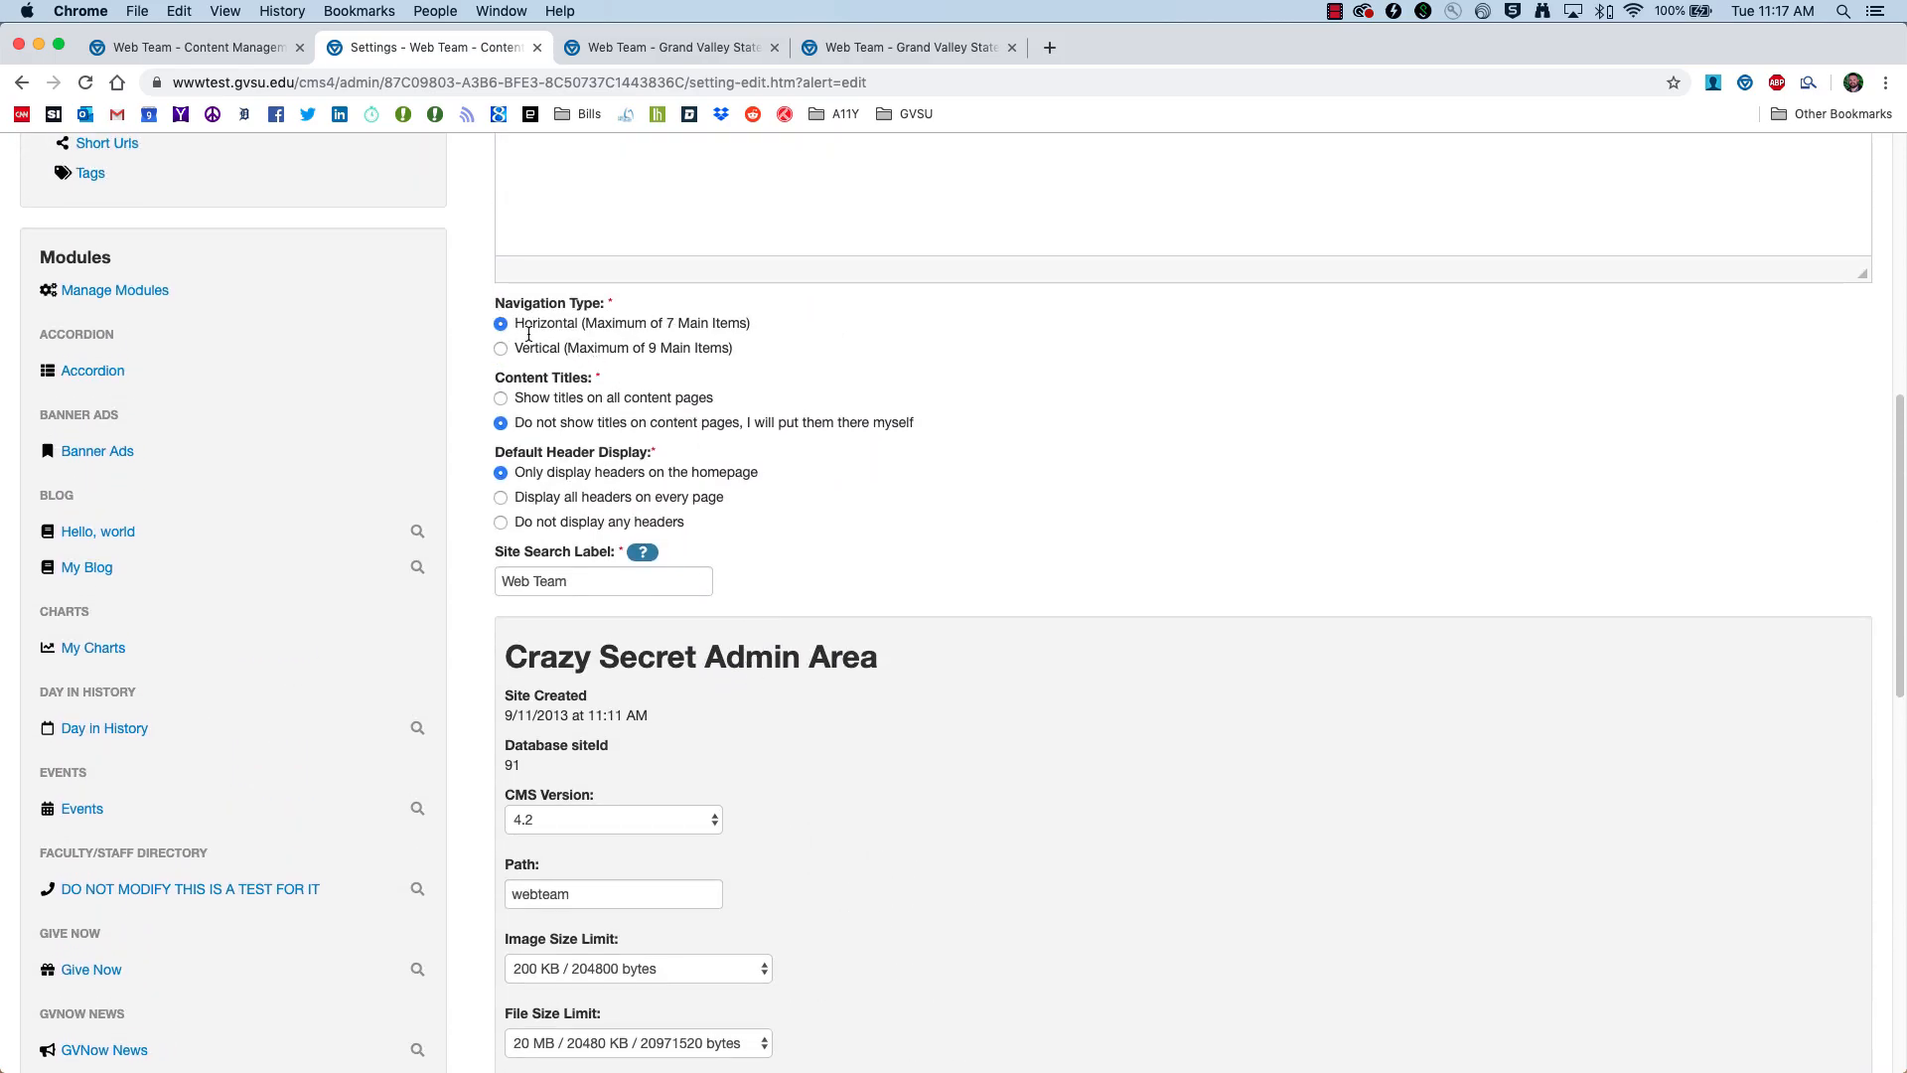
{"action": "scroll", "coordinate": [736, 649], "scroll_direction": "down", "scroll_amount": 5}
{"action": "scroll", "coordinate": [735, 649], "scroll_direction": "down", "scroll_amount": 9}
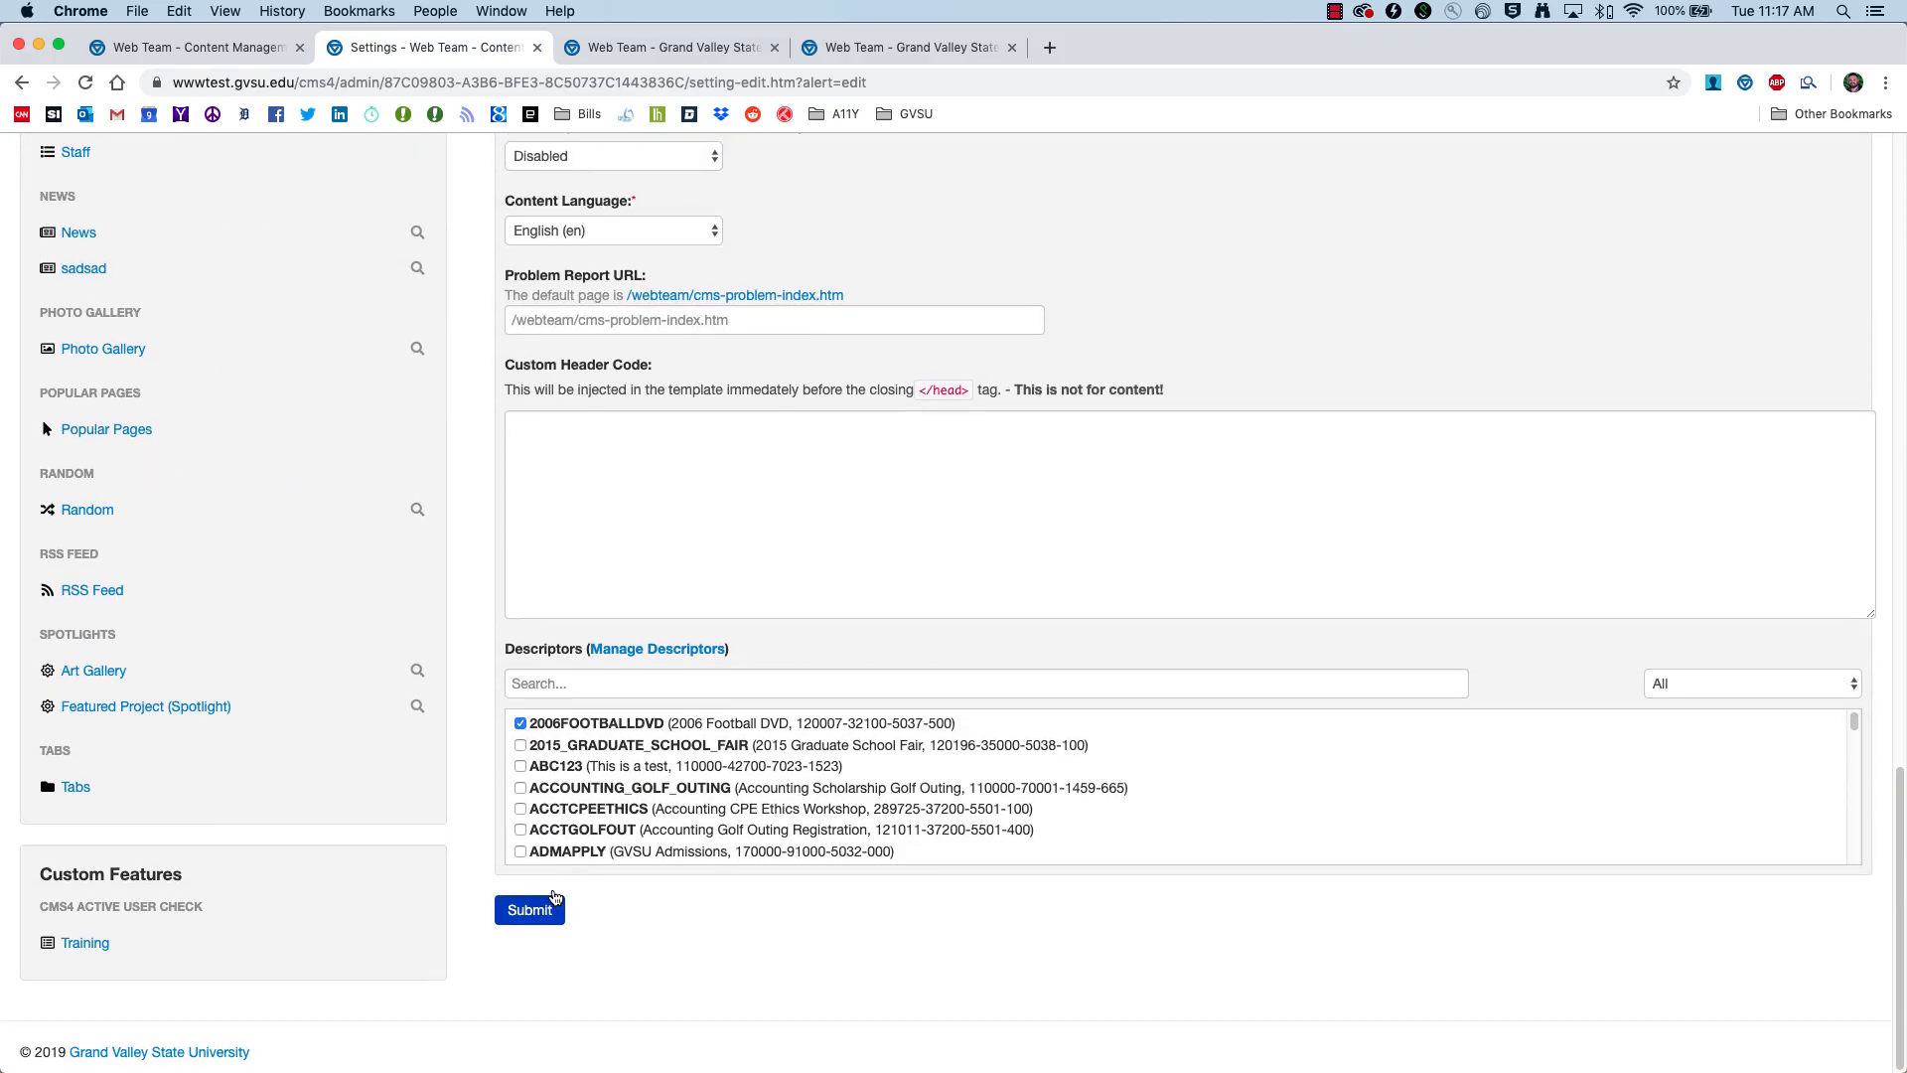
{"action": "left_click", "coordinate": [530, 908]}
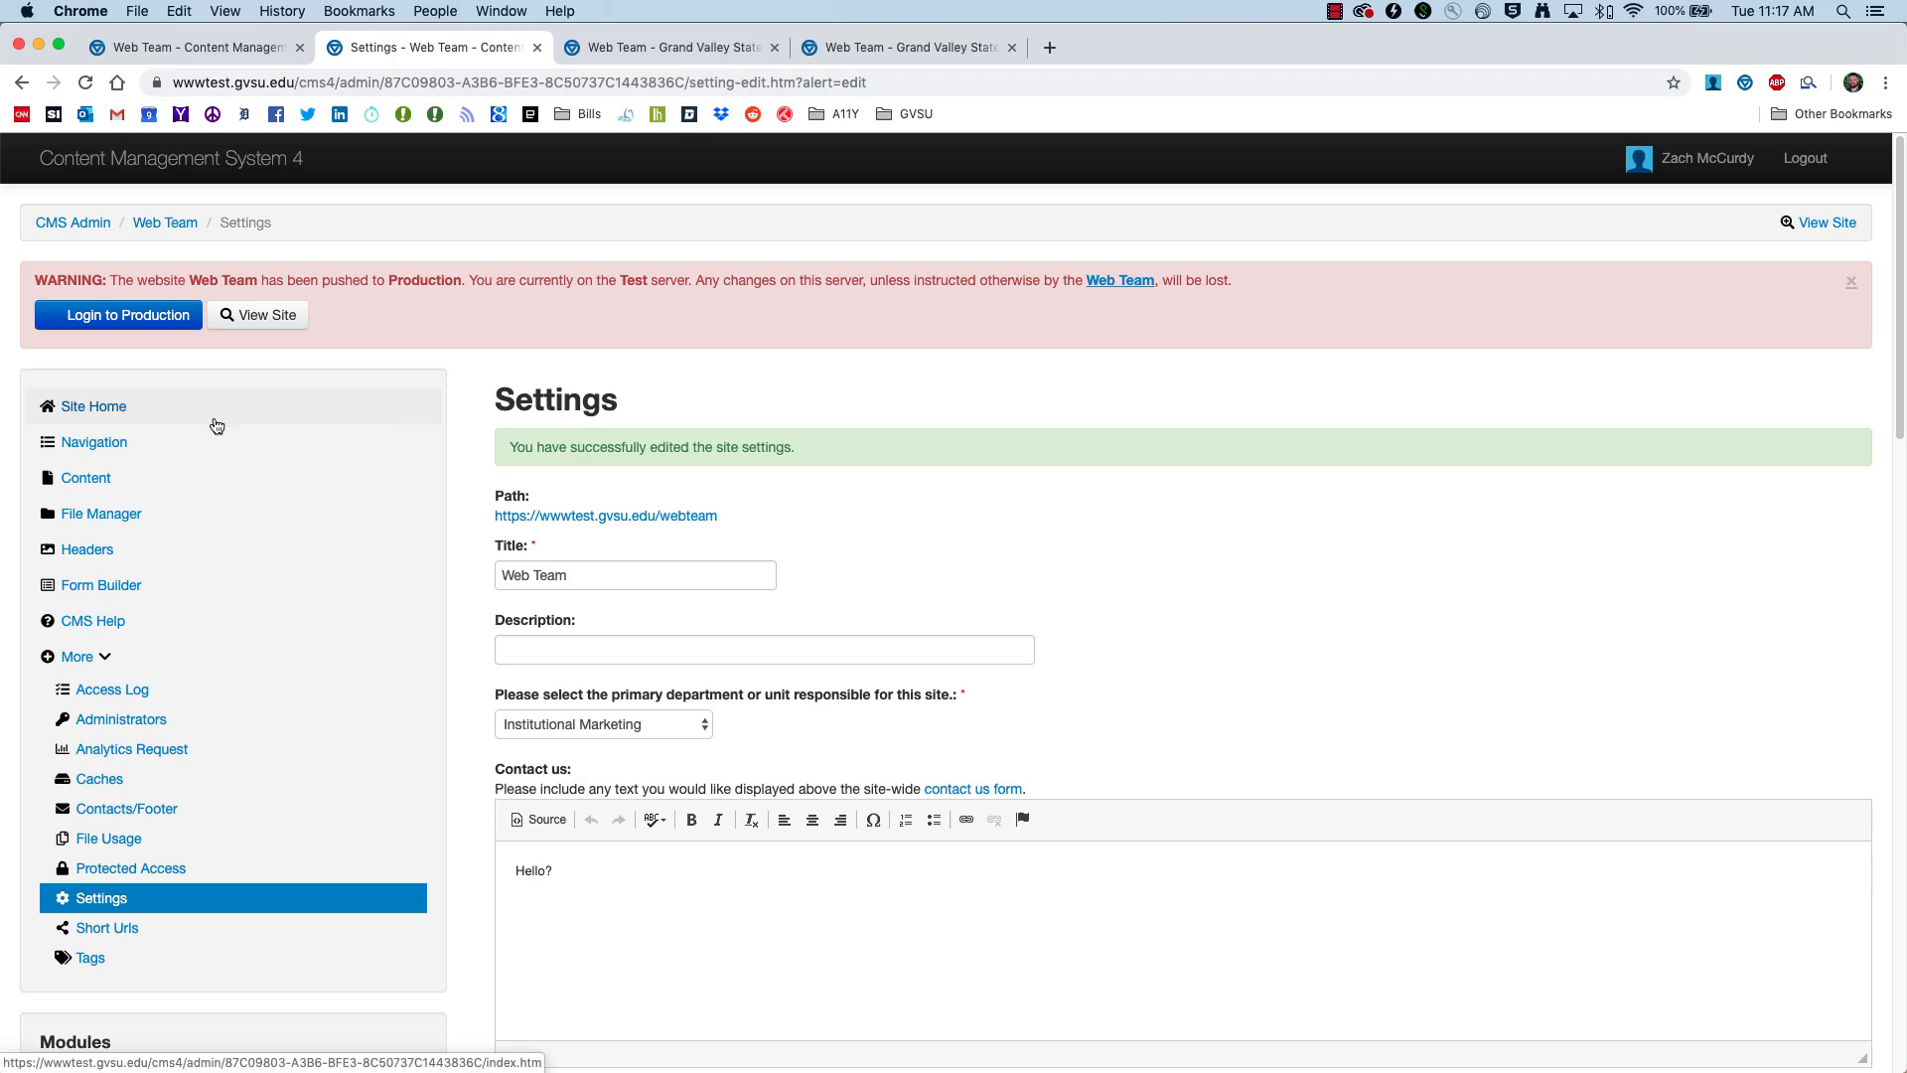
Step: Delete the About Us item from the site's navigation list
{"action": "left_click", "coordinate": [73, 445]}
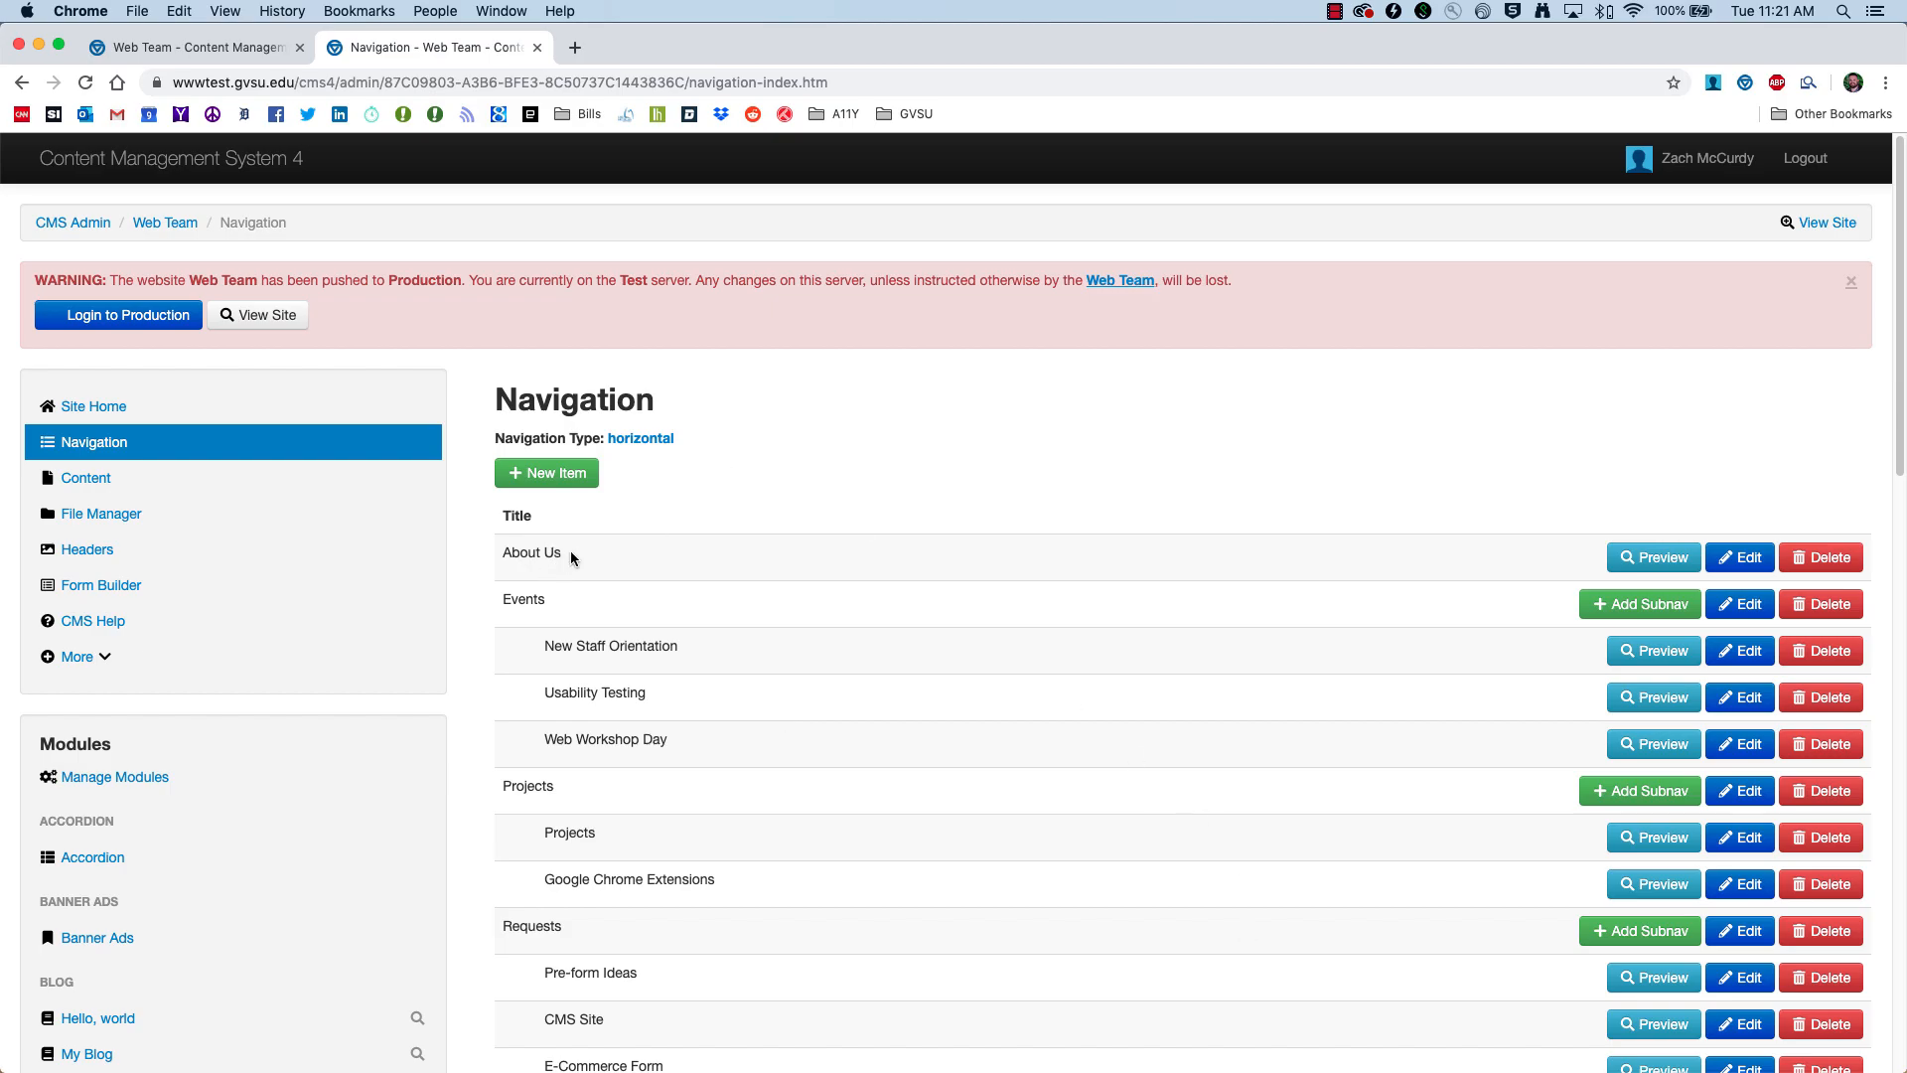
{"action": "left_click", "coordinate": [1822, 557]}
{"action": "left_click", "coordinate": [1114, 219]}
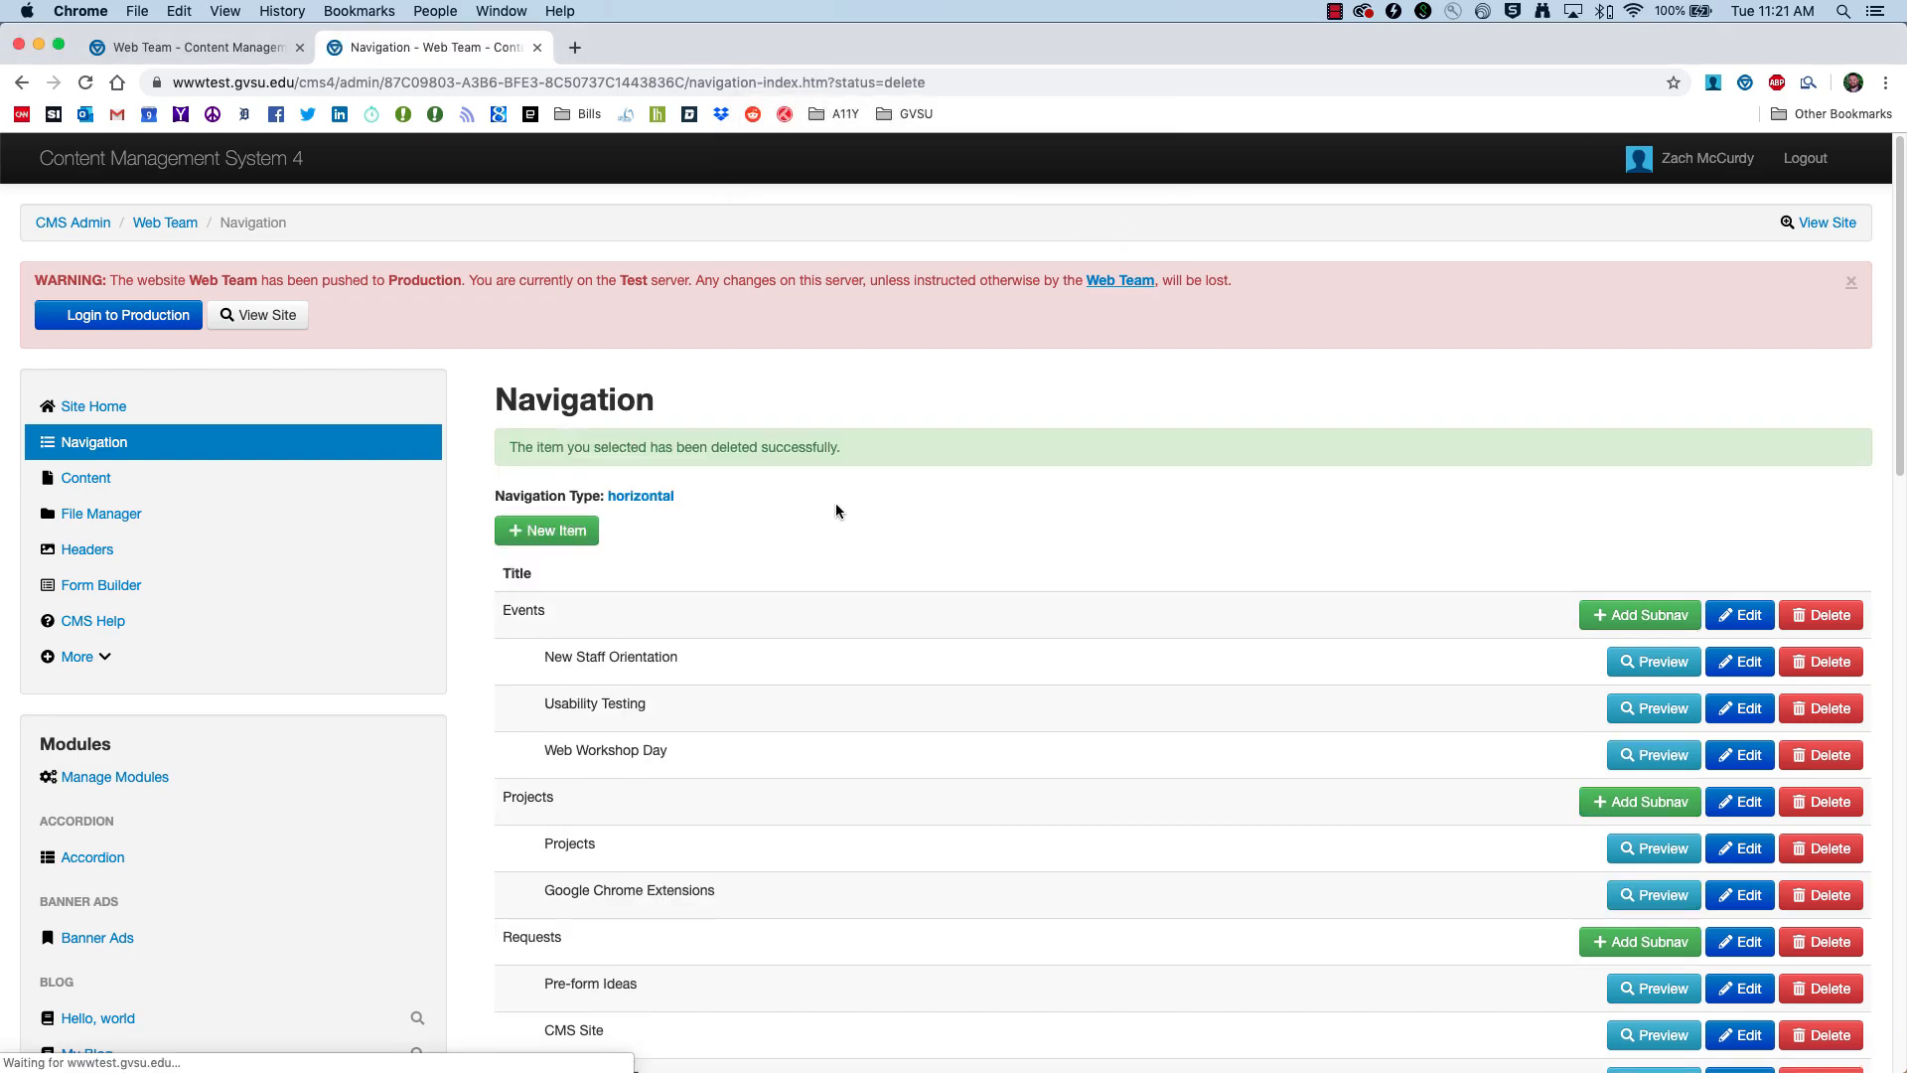
Step: Start a new navigation item titled About Us
{"action": "left_click", "coordinate": [514, 539]}
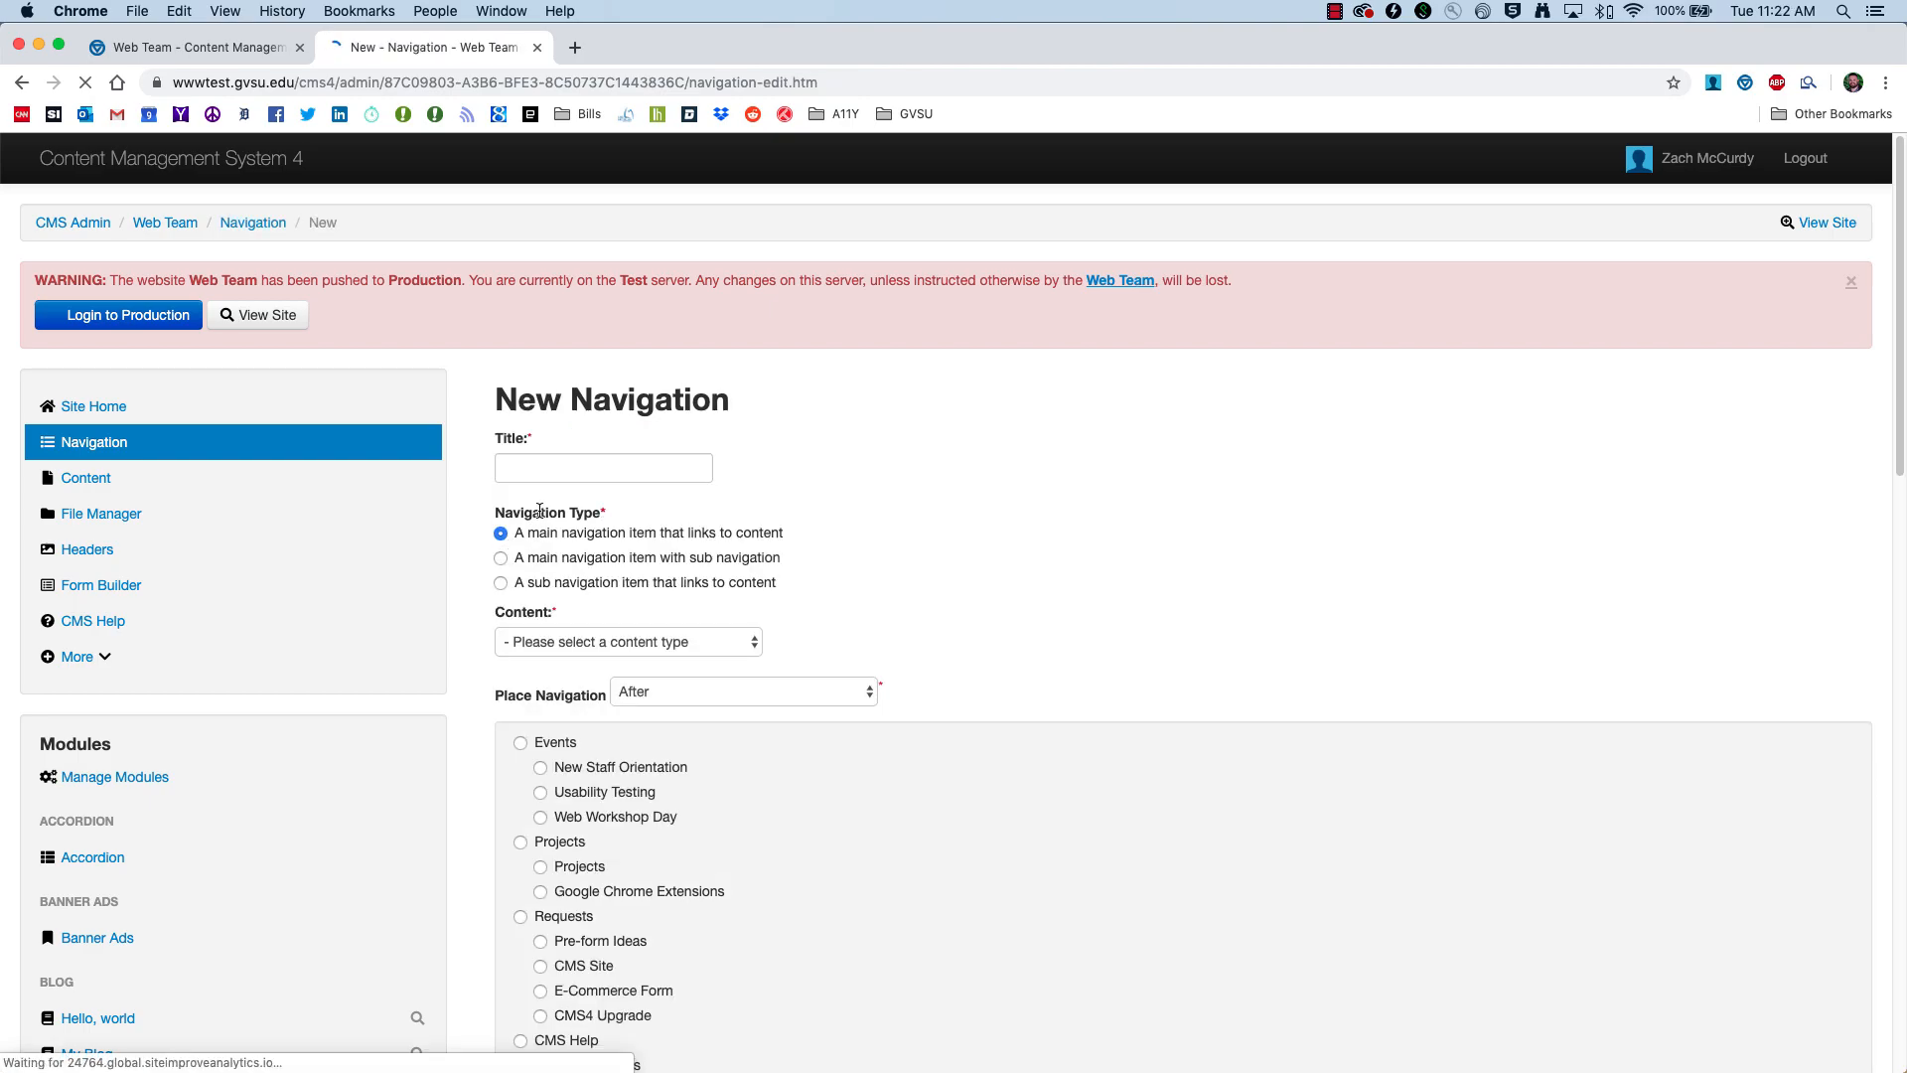
{"action": "left_click", "coordinate": [545, 467]}
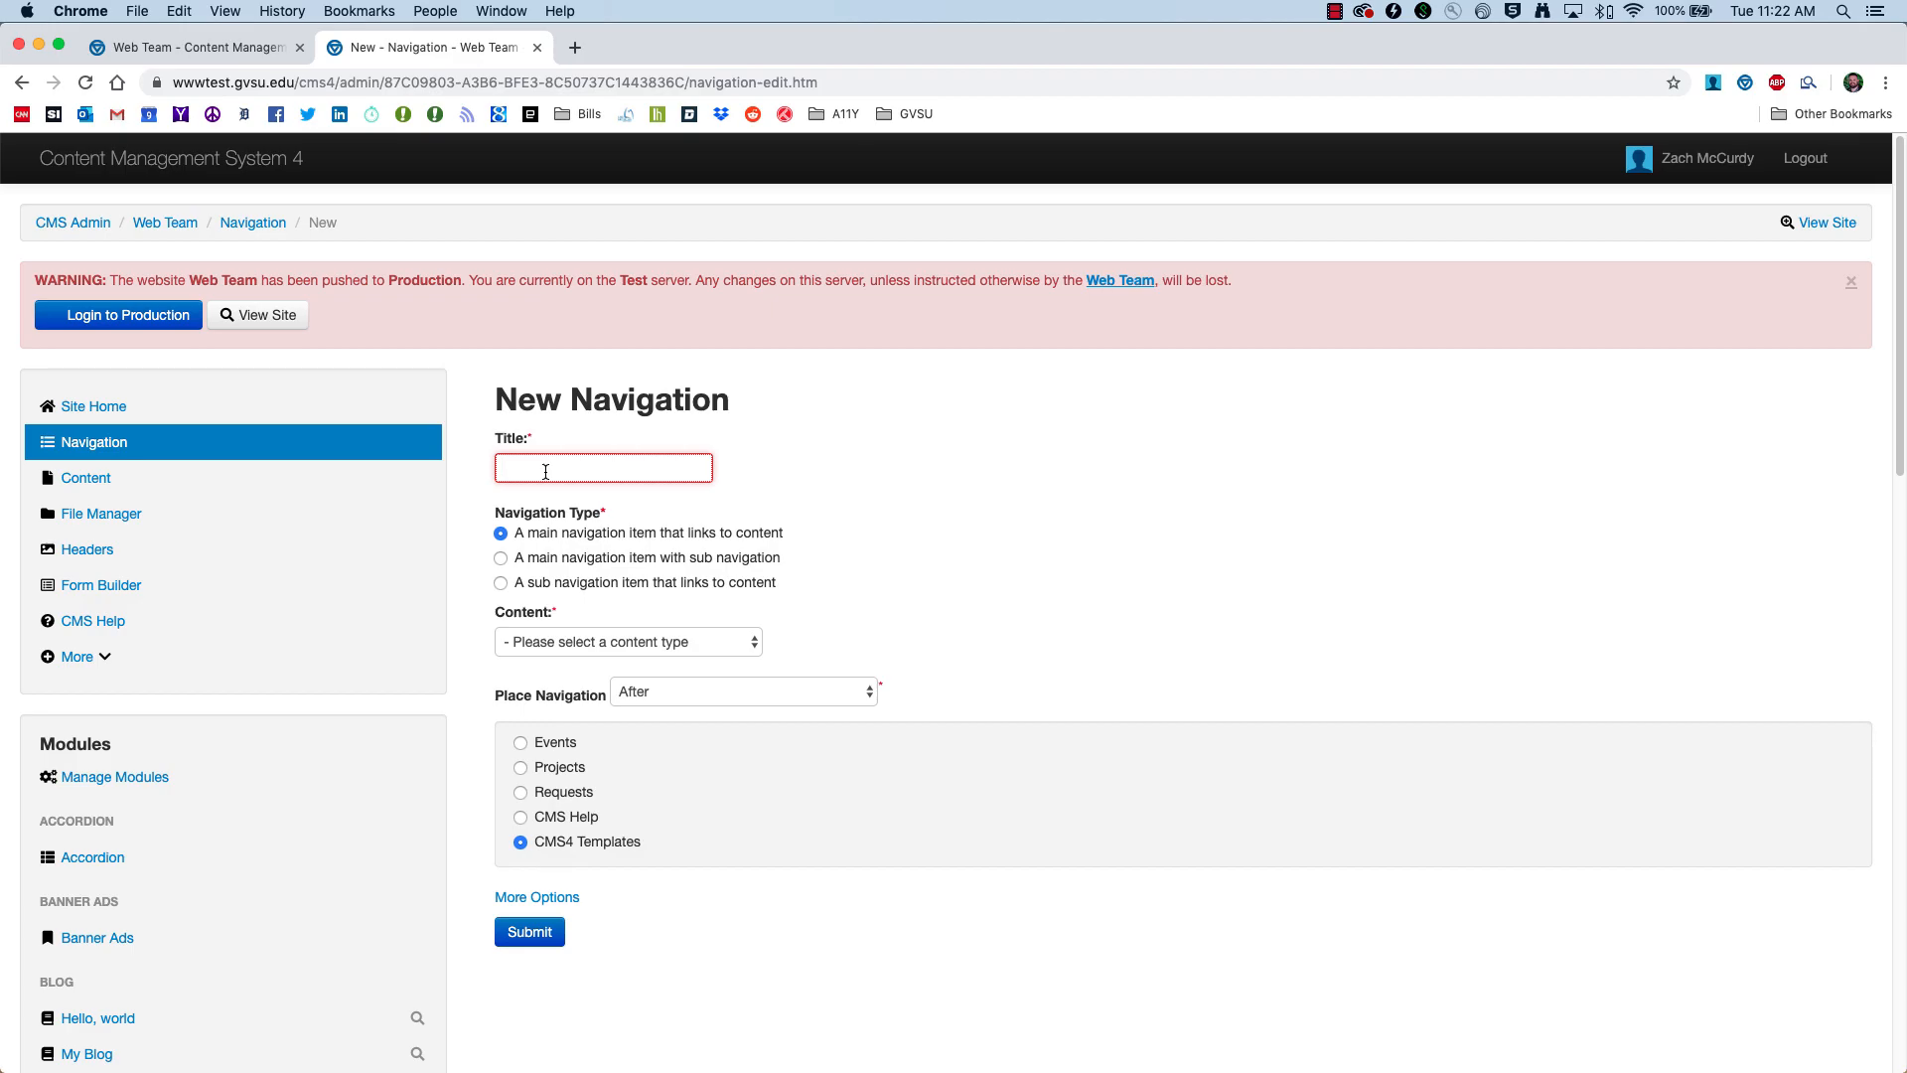
{"action": "type", "text": "ABo"}
Step: Try the type "A main navigation item with sub navigation" and compare it with the Events menu on the public test site
{"action": "left_click", "coordinate": [1815, 223]}
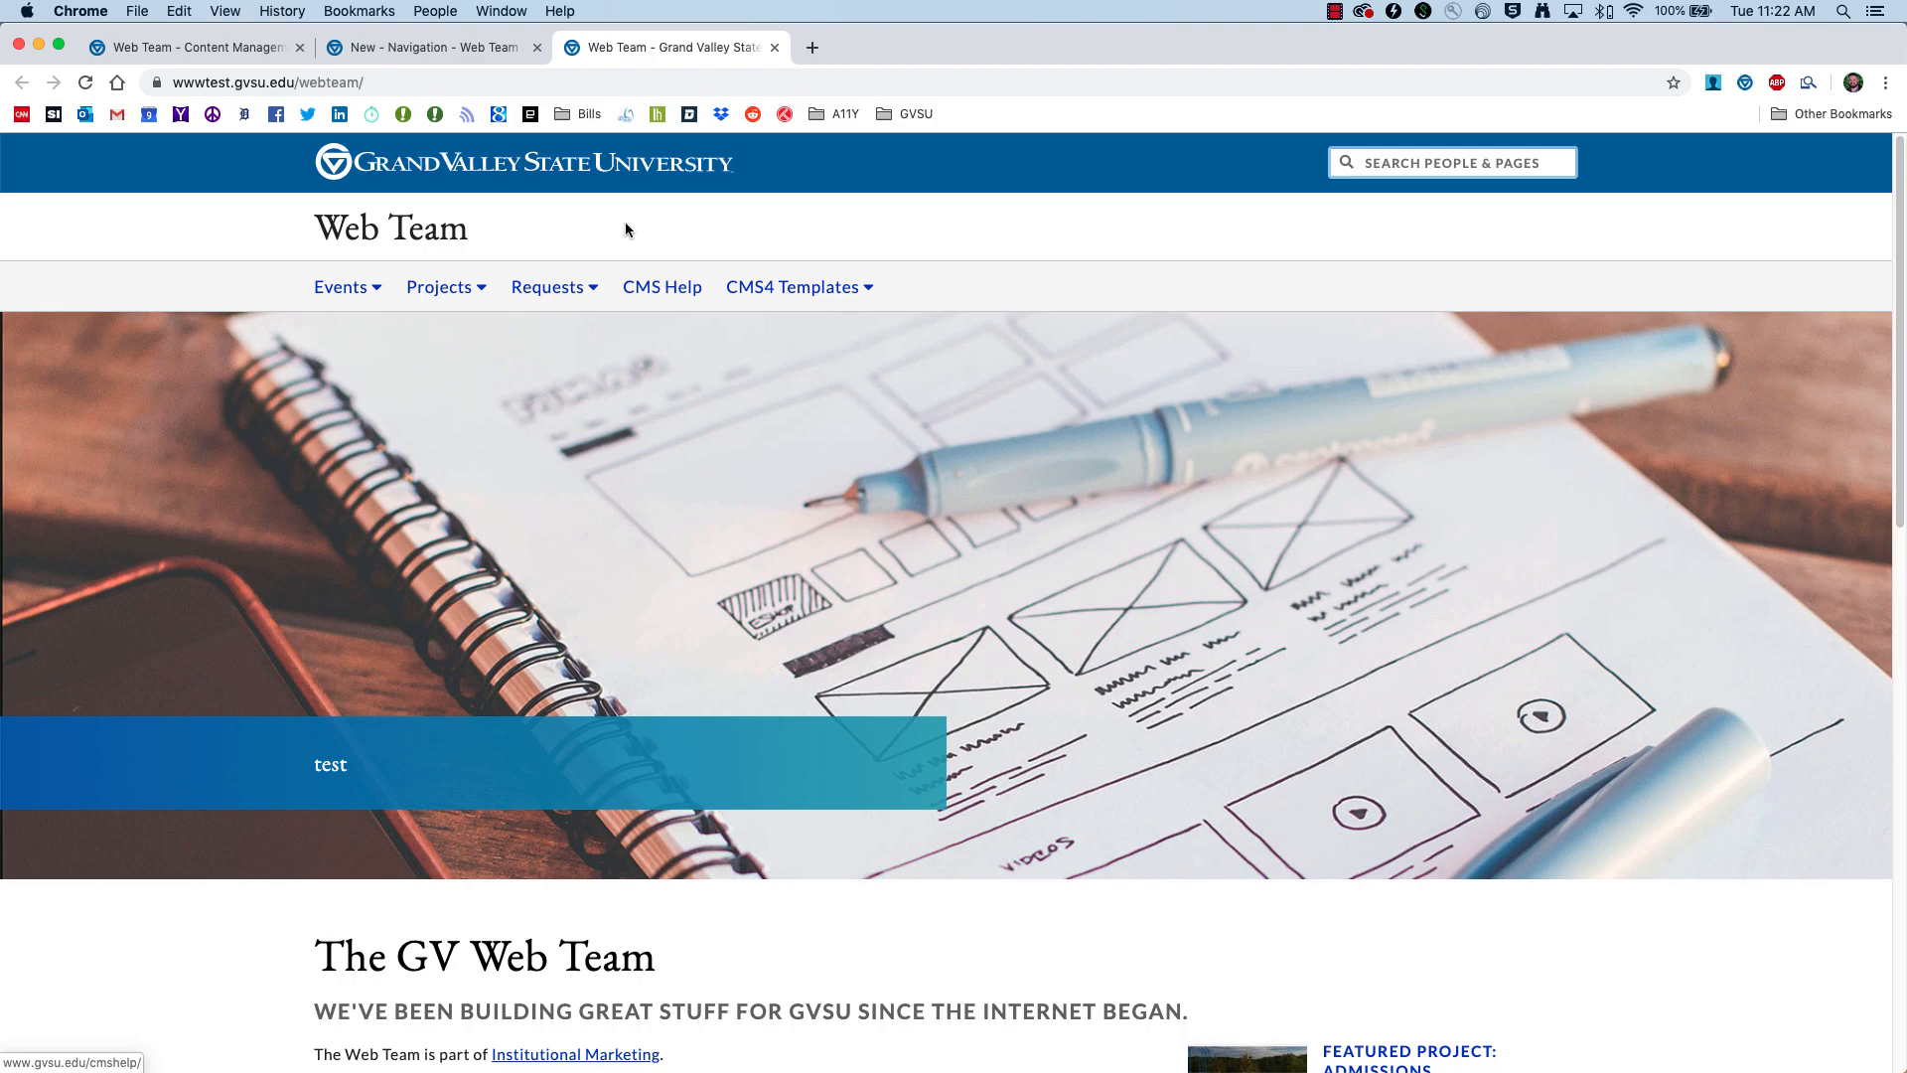
{"action": "left_click", "coordinate": [453, 52]}
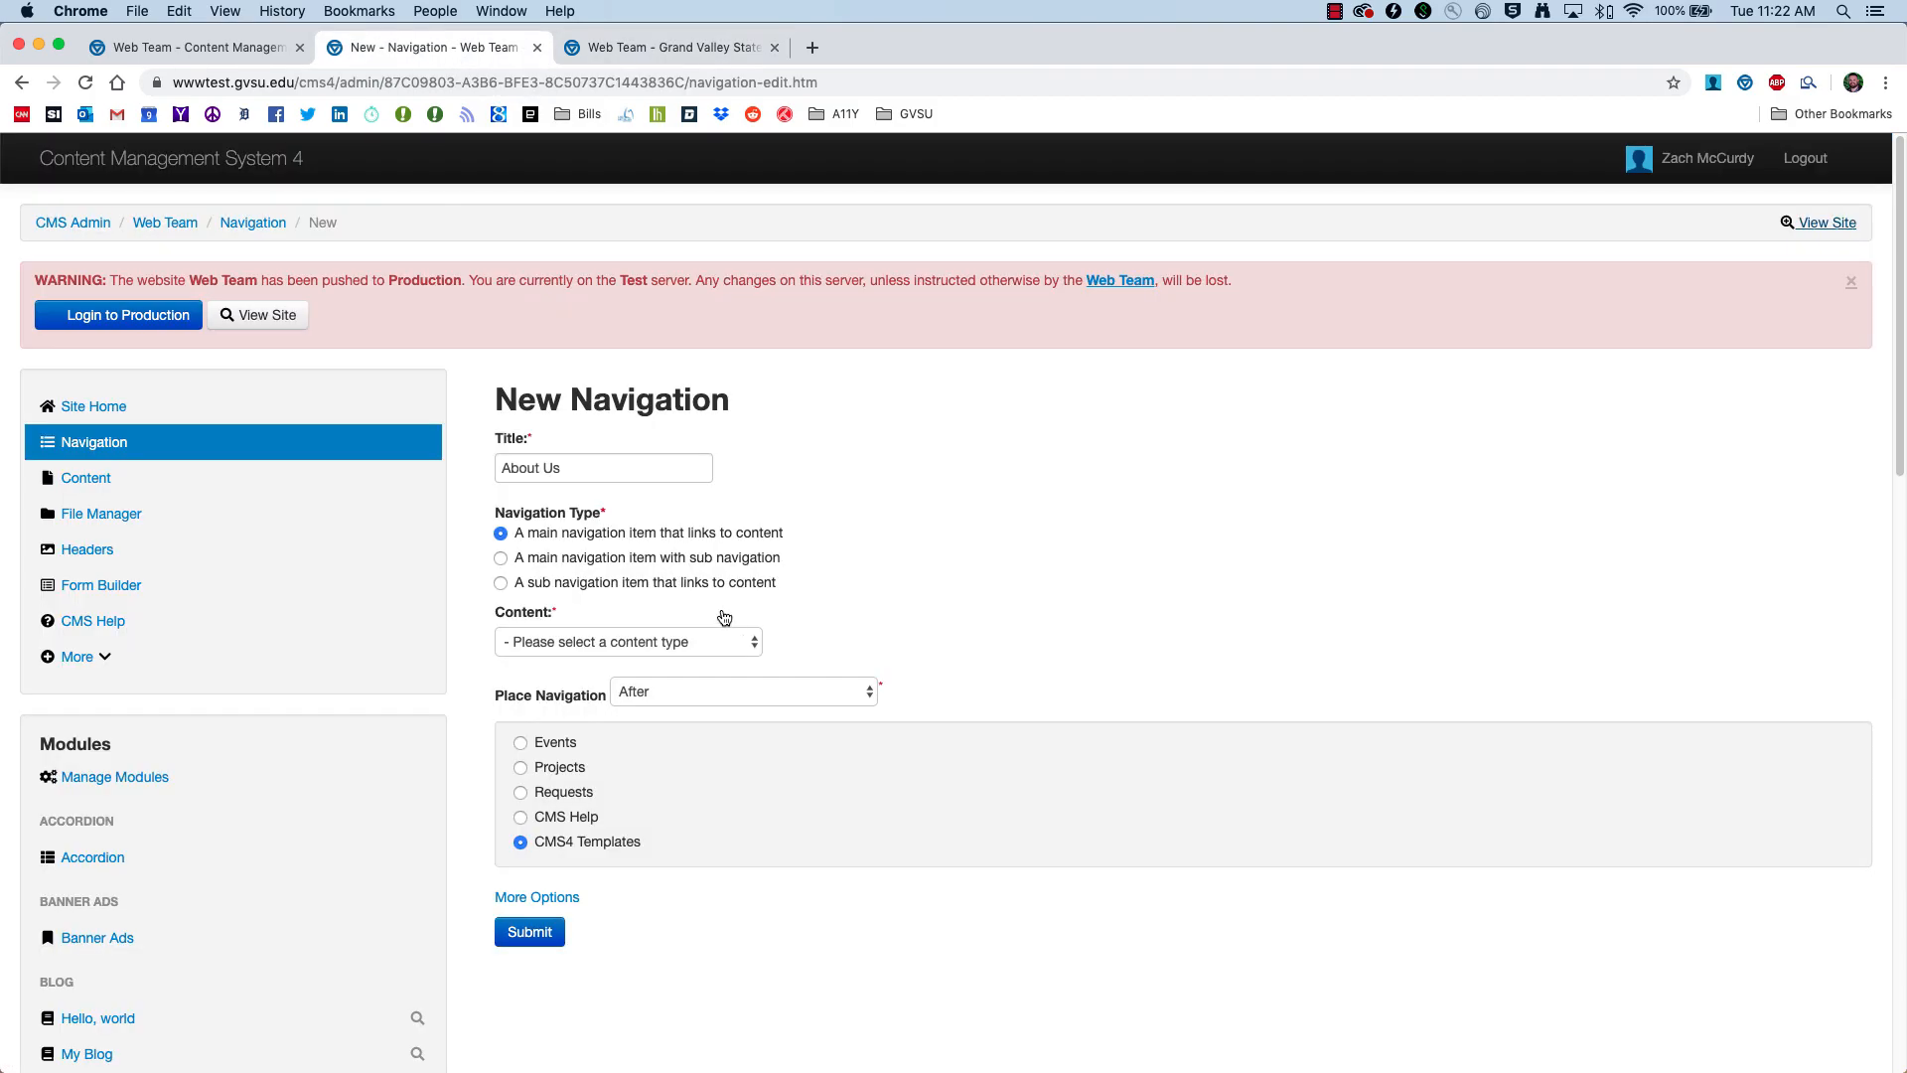
{"action": "left_click", "coordinate": [499, 559]}
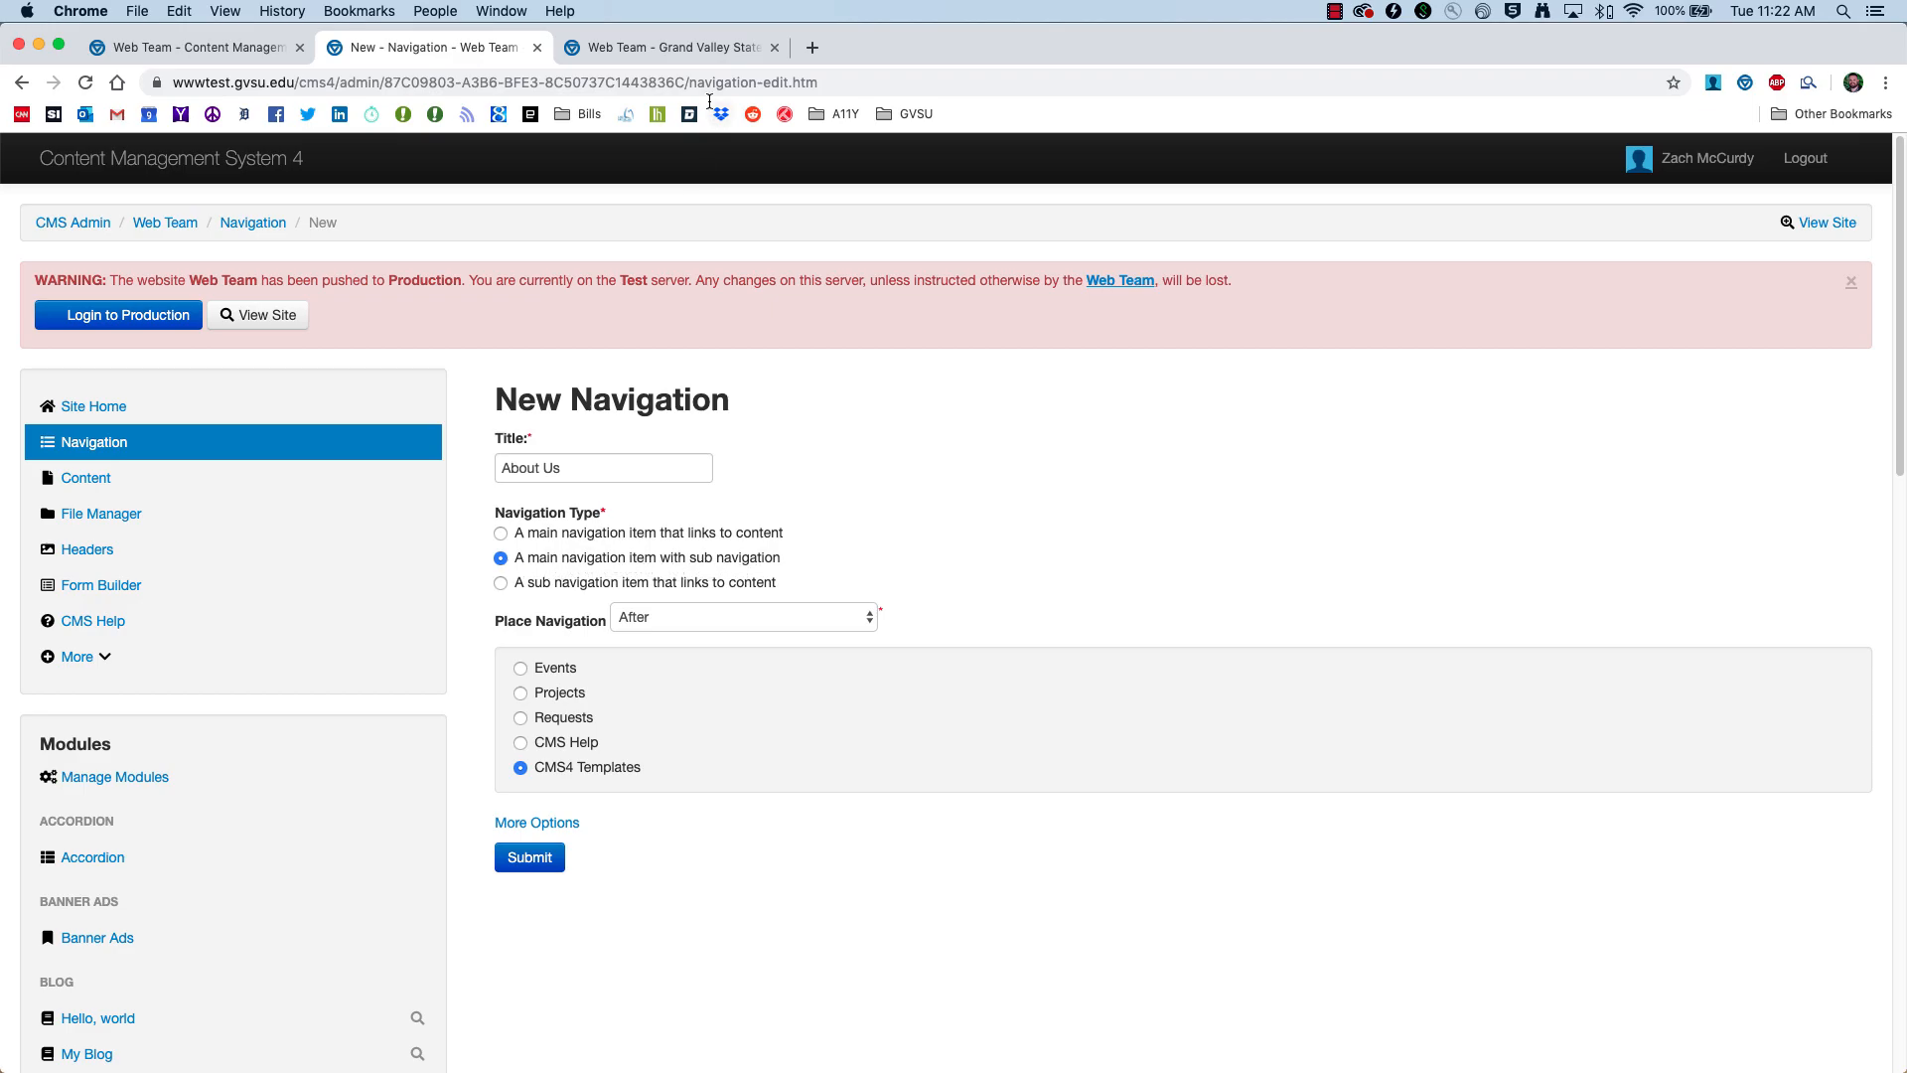
{"action": "left_click", "coordinate": [667, 48]}
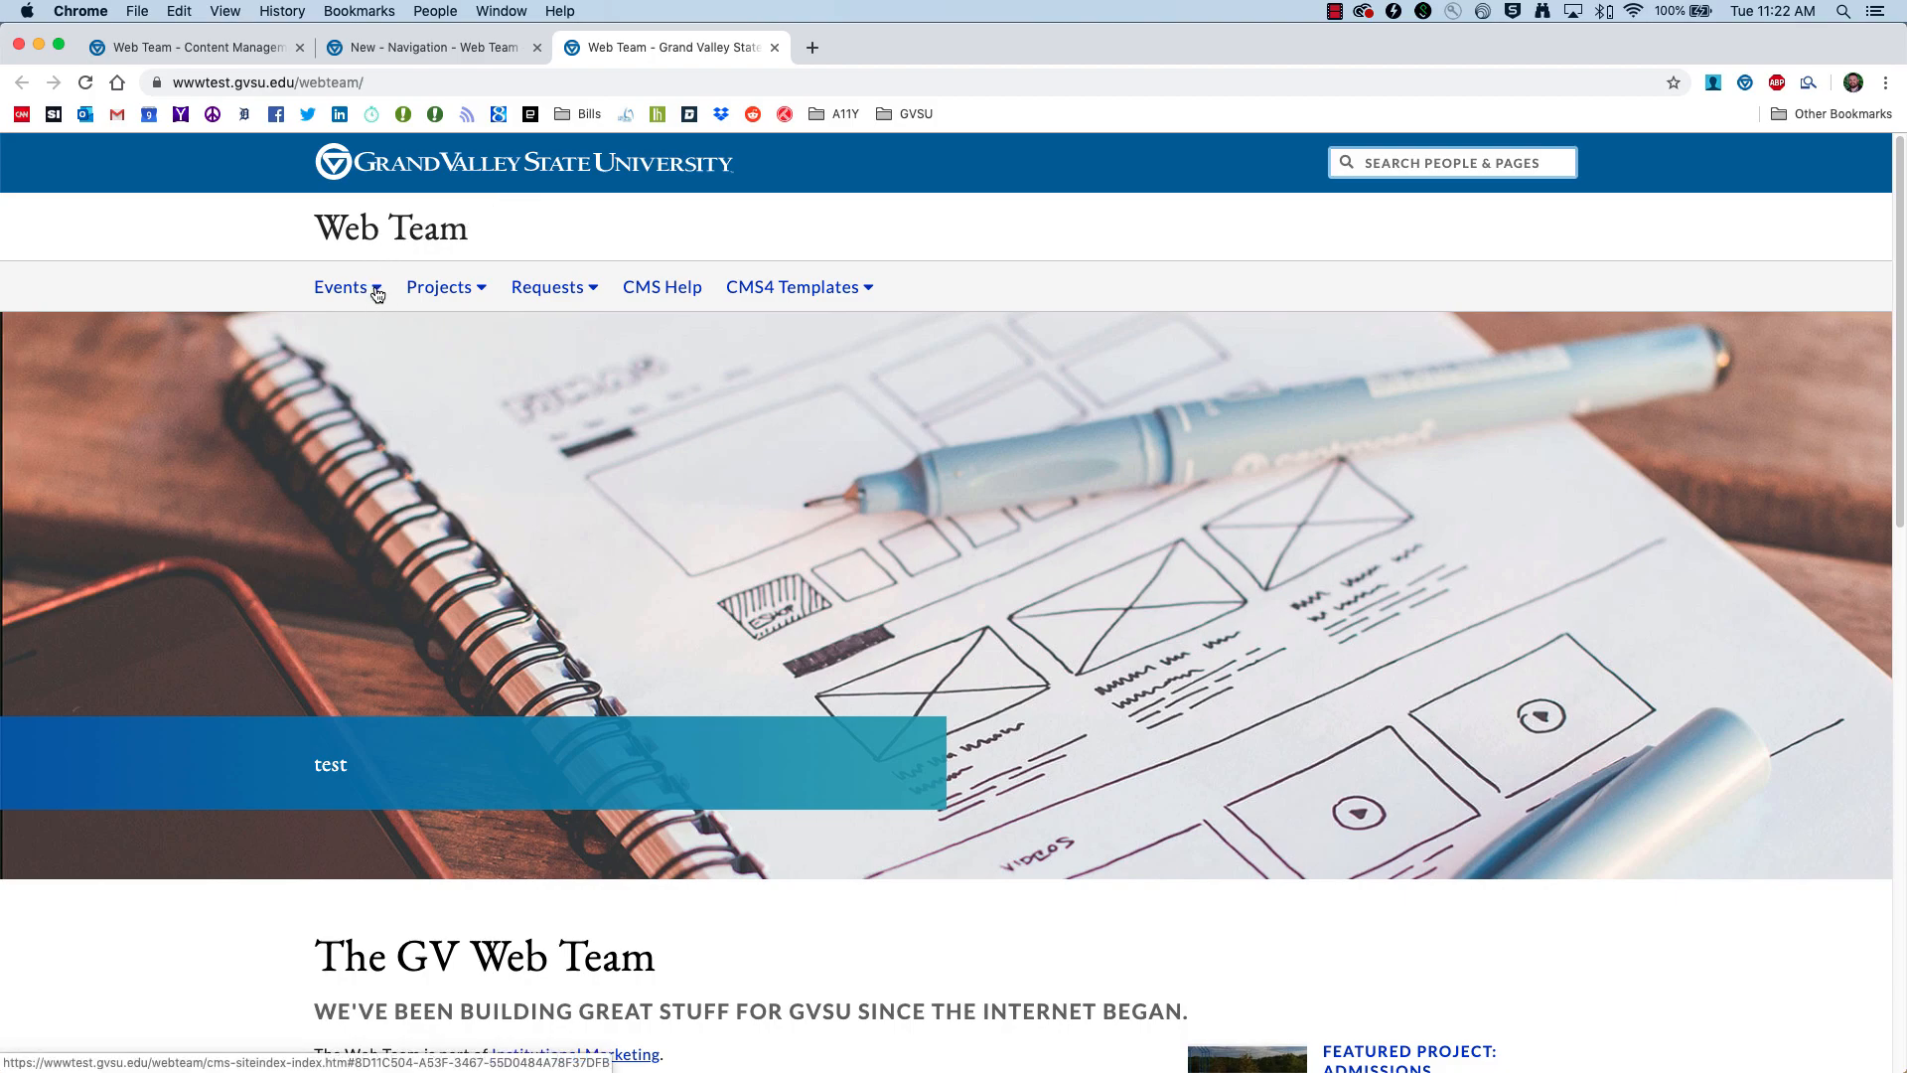
{"action": "mouse_move", "coordinate": [409, 294]}
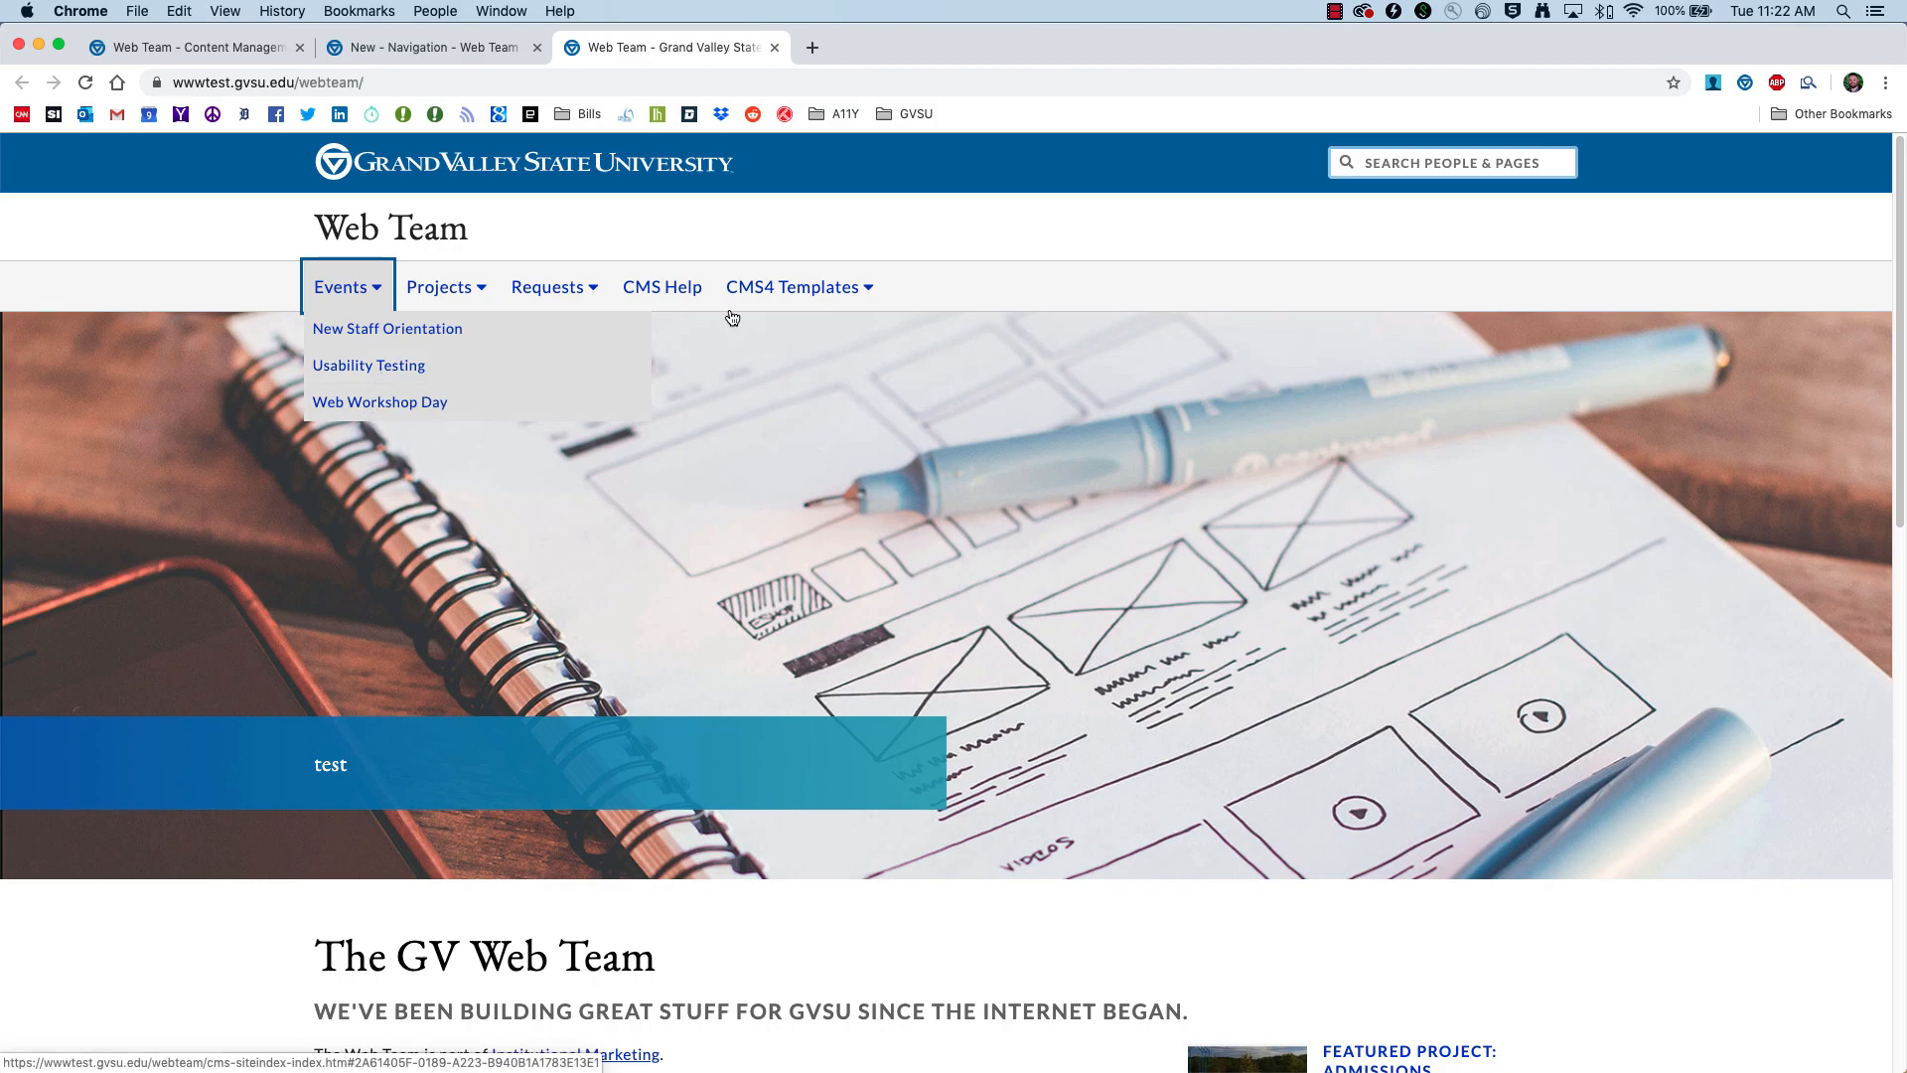
{"action": "key", "text": "ctrl+shift+Tab"}
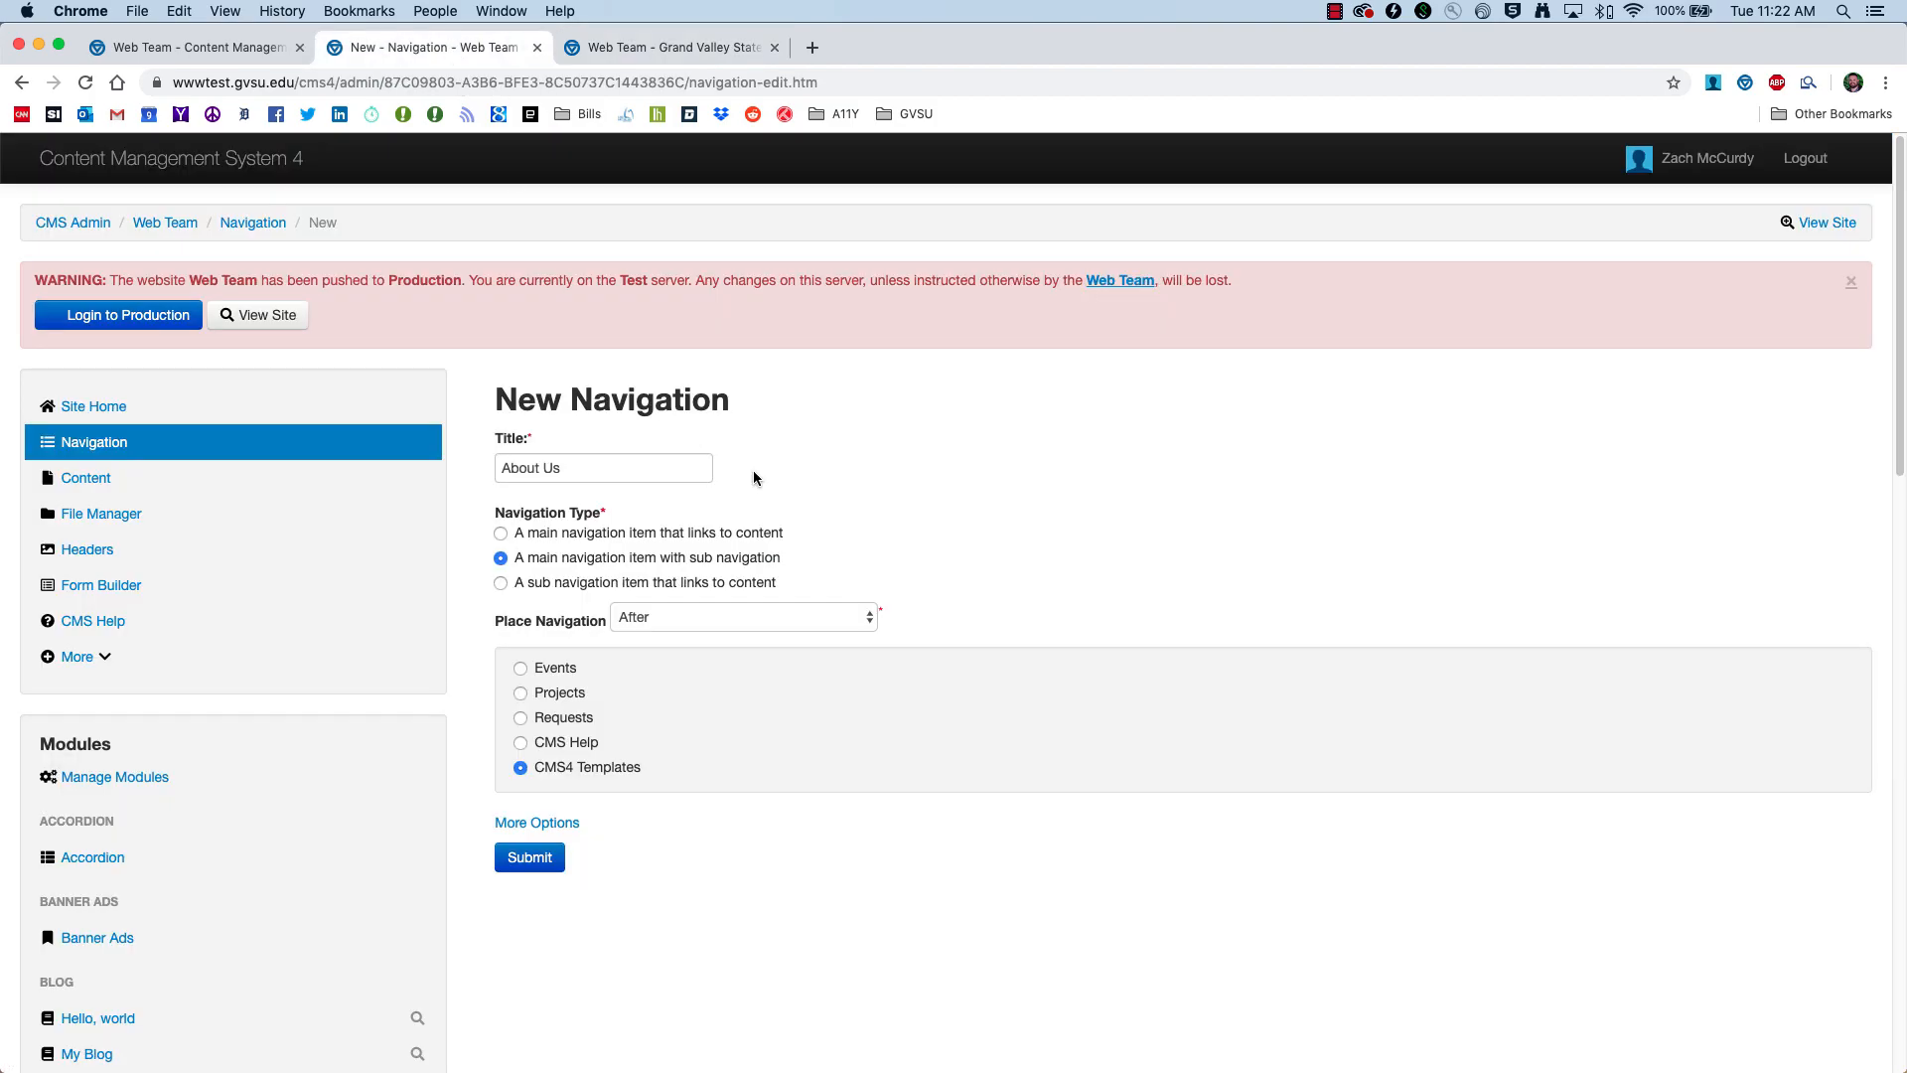
Step: Try the type "A sub navigation item that links to content" and compare it with the entries under Events on the public site
{"action": "left_click", "coordinate": [502, 585]}
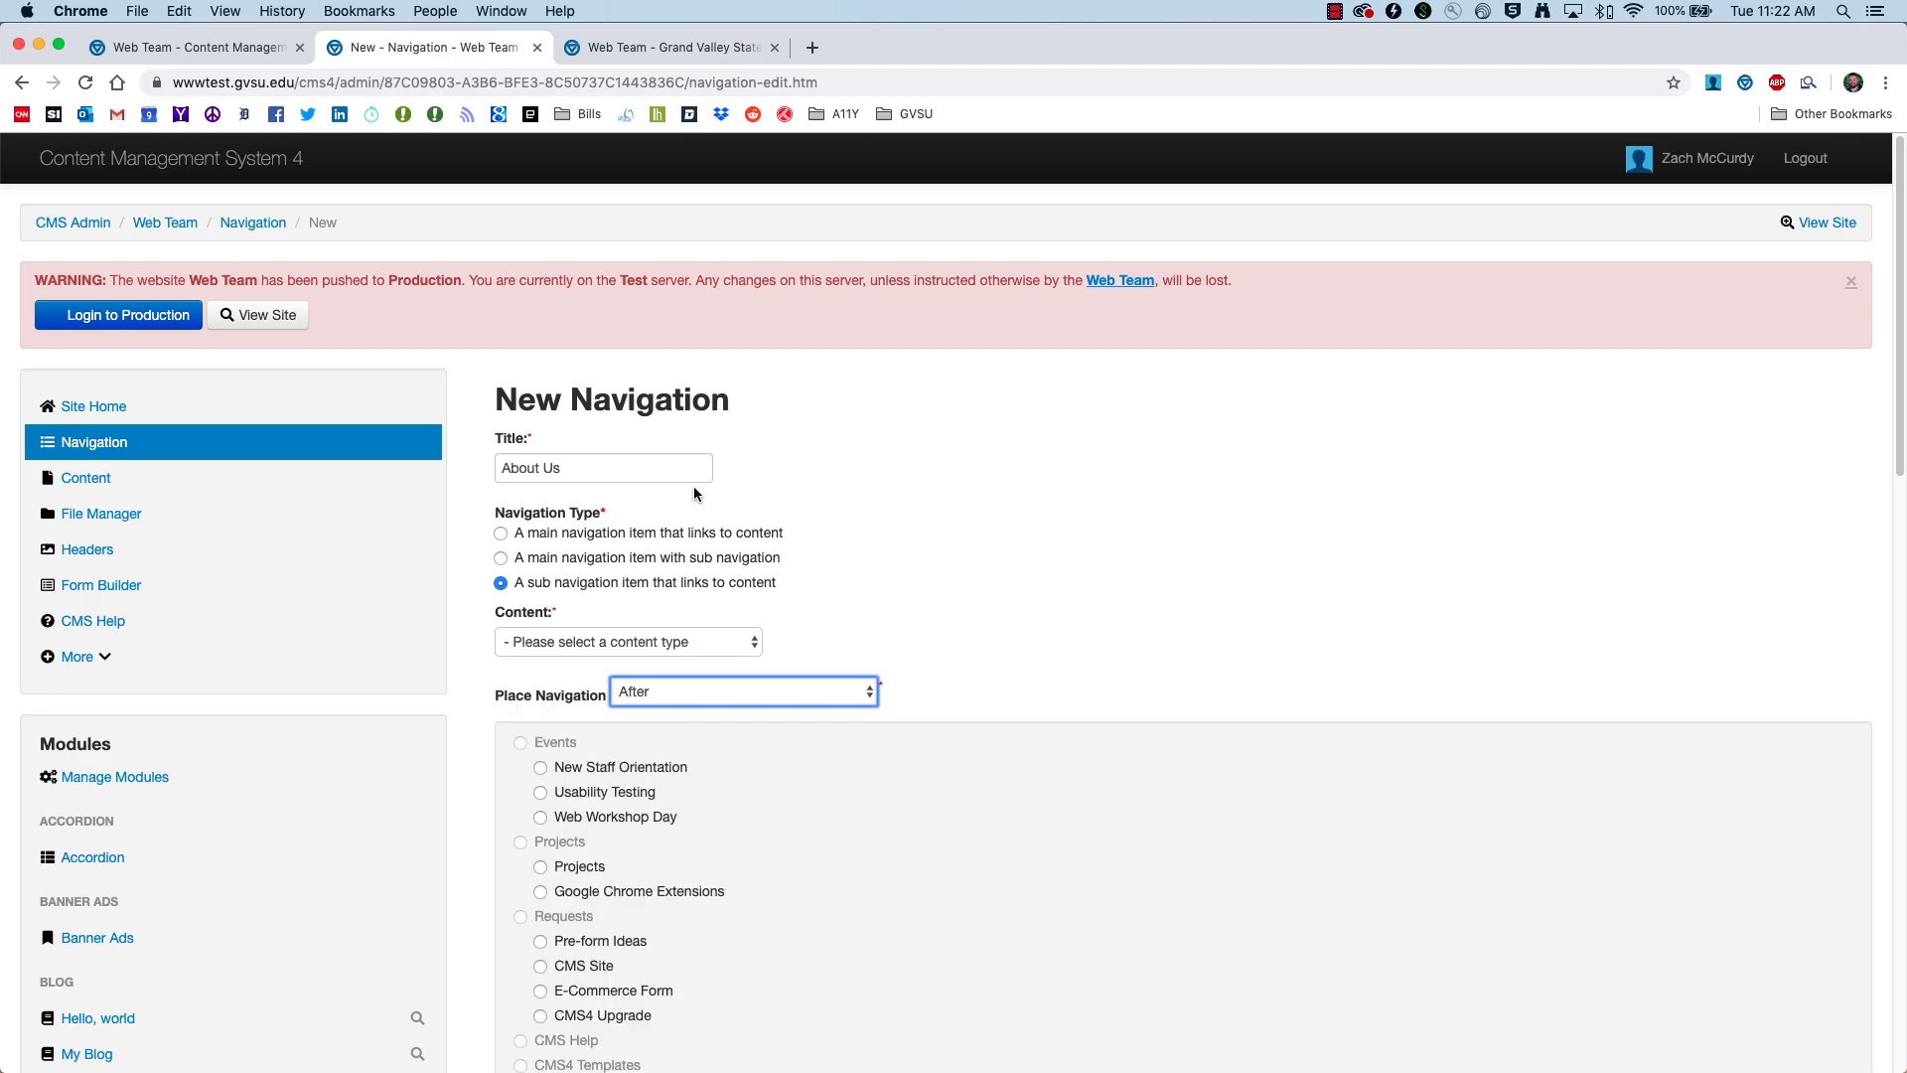
{"action": "left_click", "coordinate": [675, 47]}
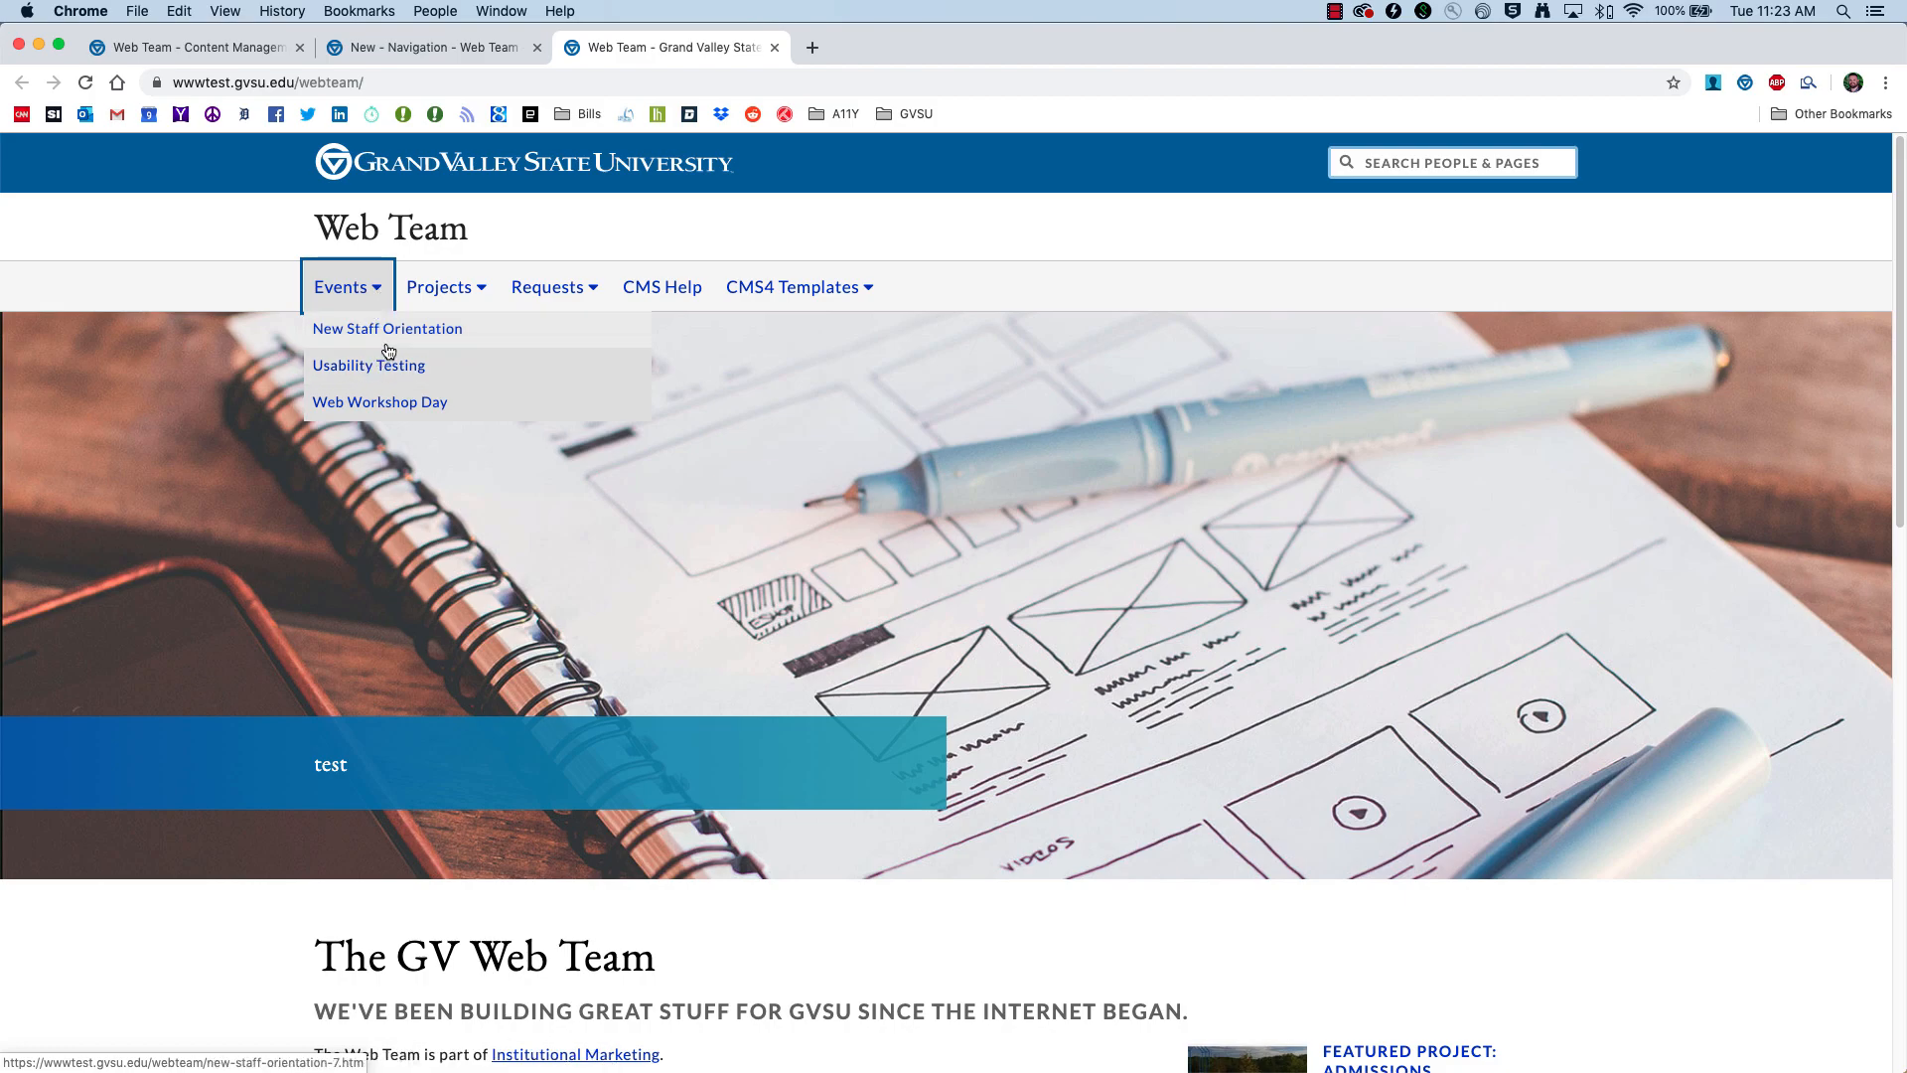
{"action": "left_click", "coordinate": [417, 47]}
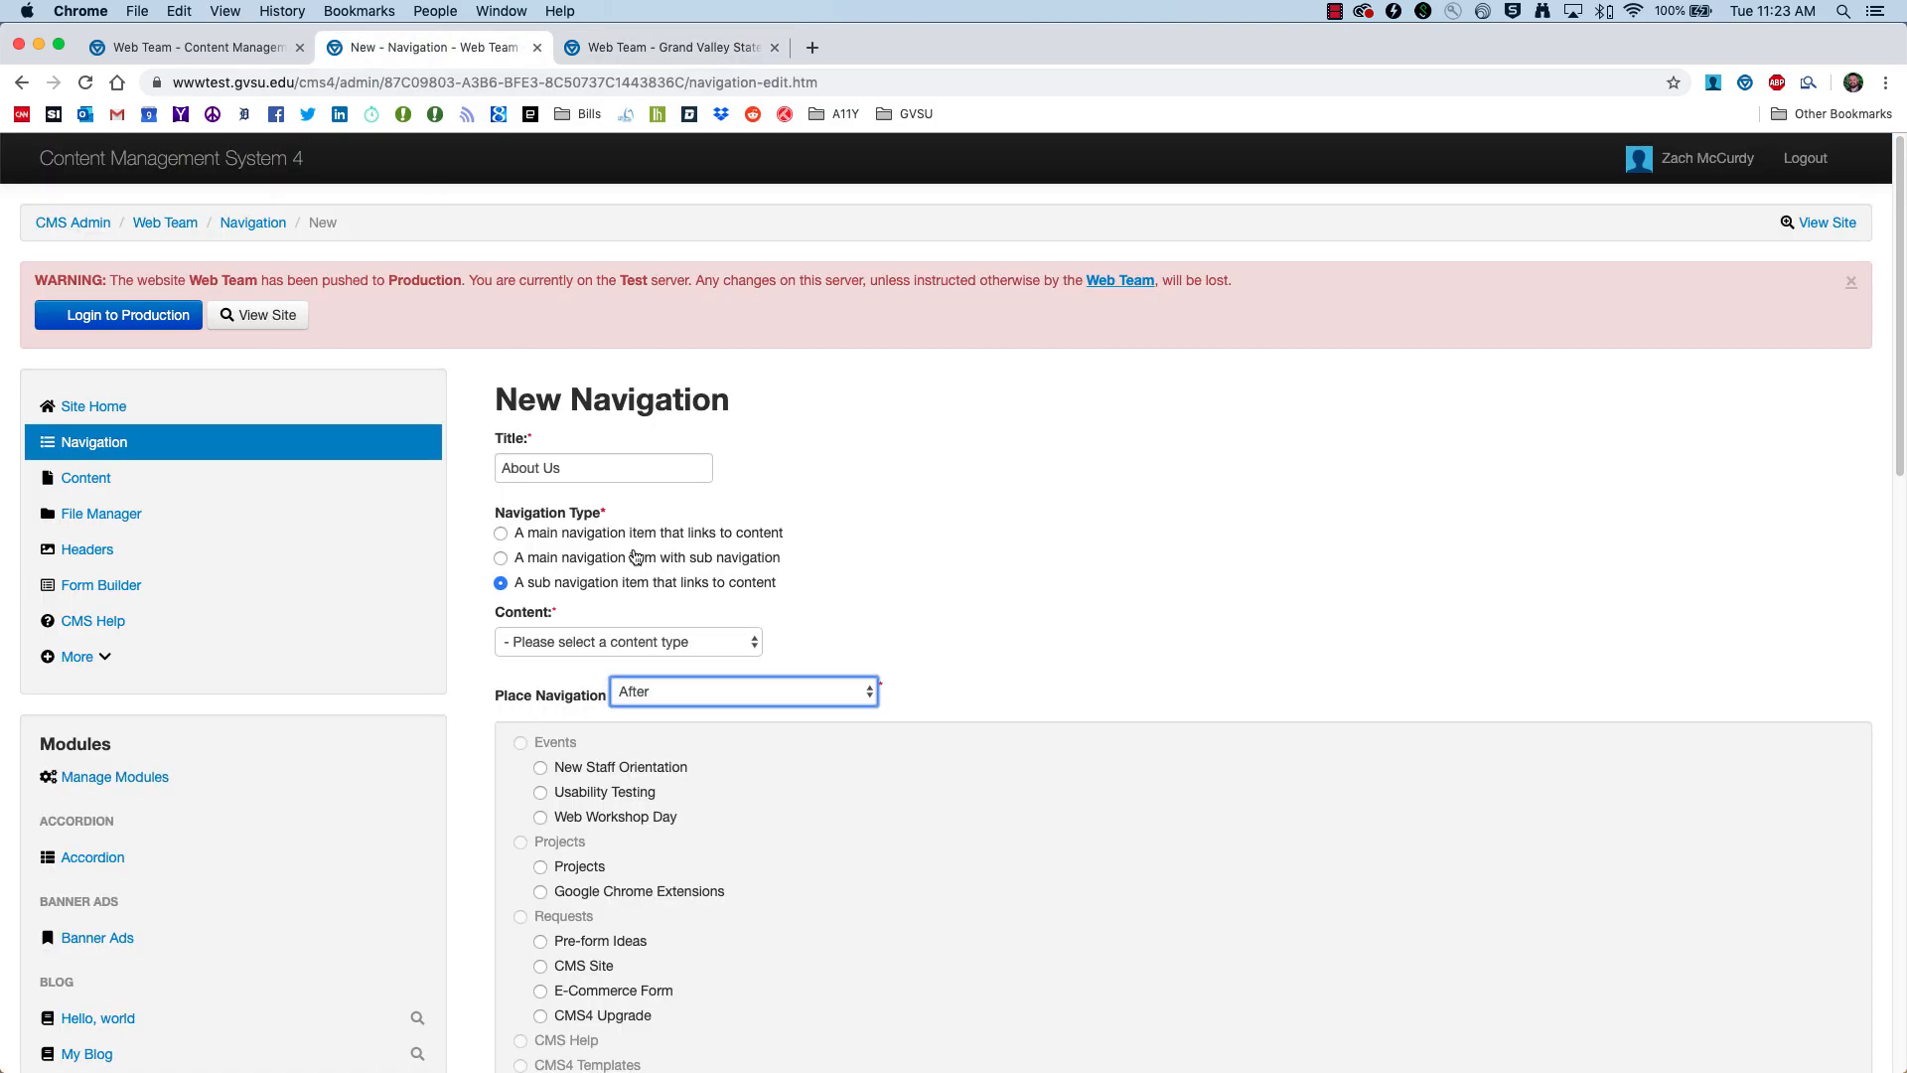
Step: Make About Us a main navigation item that links to content and choose the About Us page as its content
{"action": "left_click", "coordinate": [532, 540]}
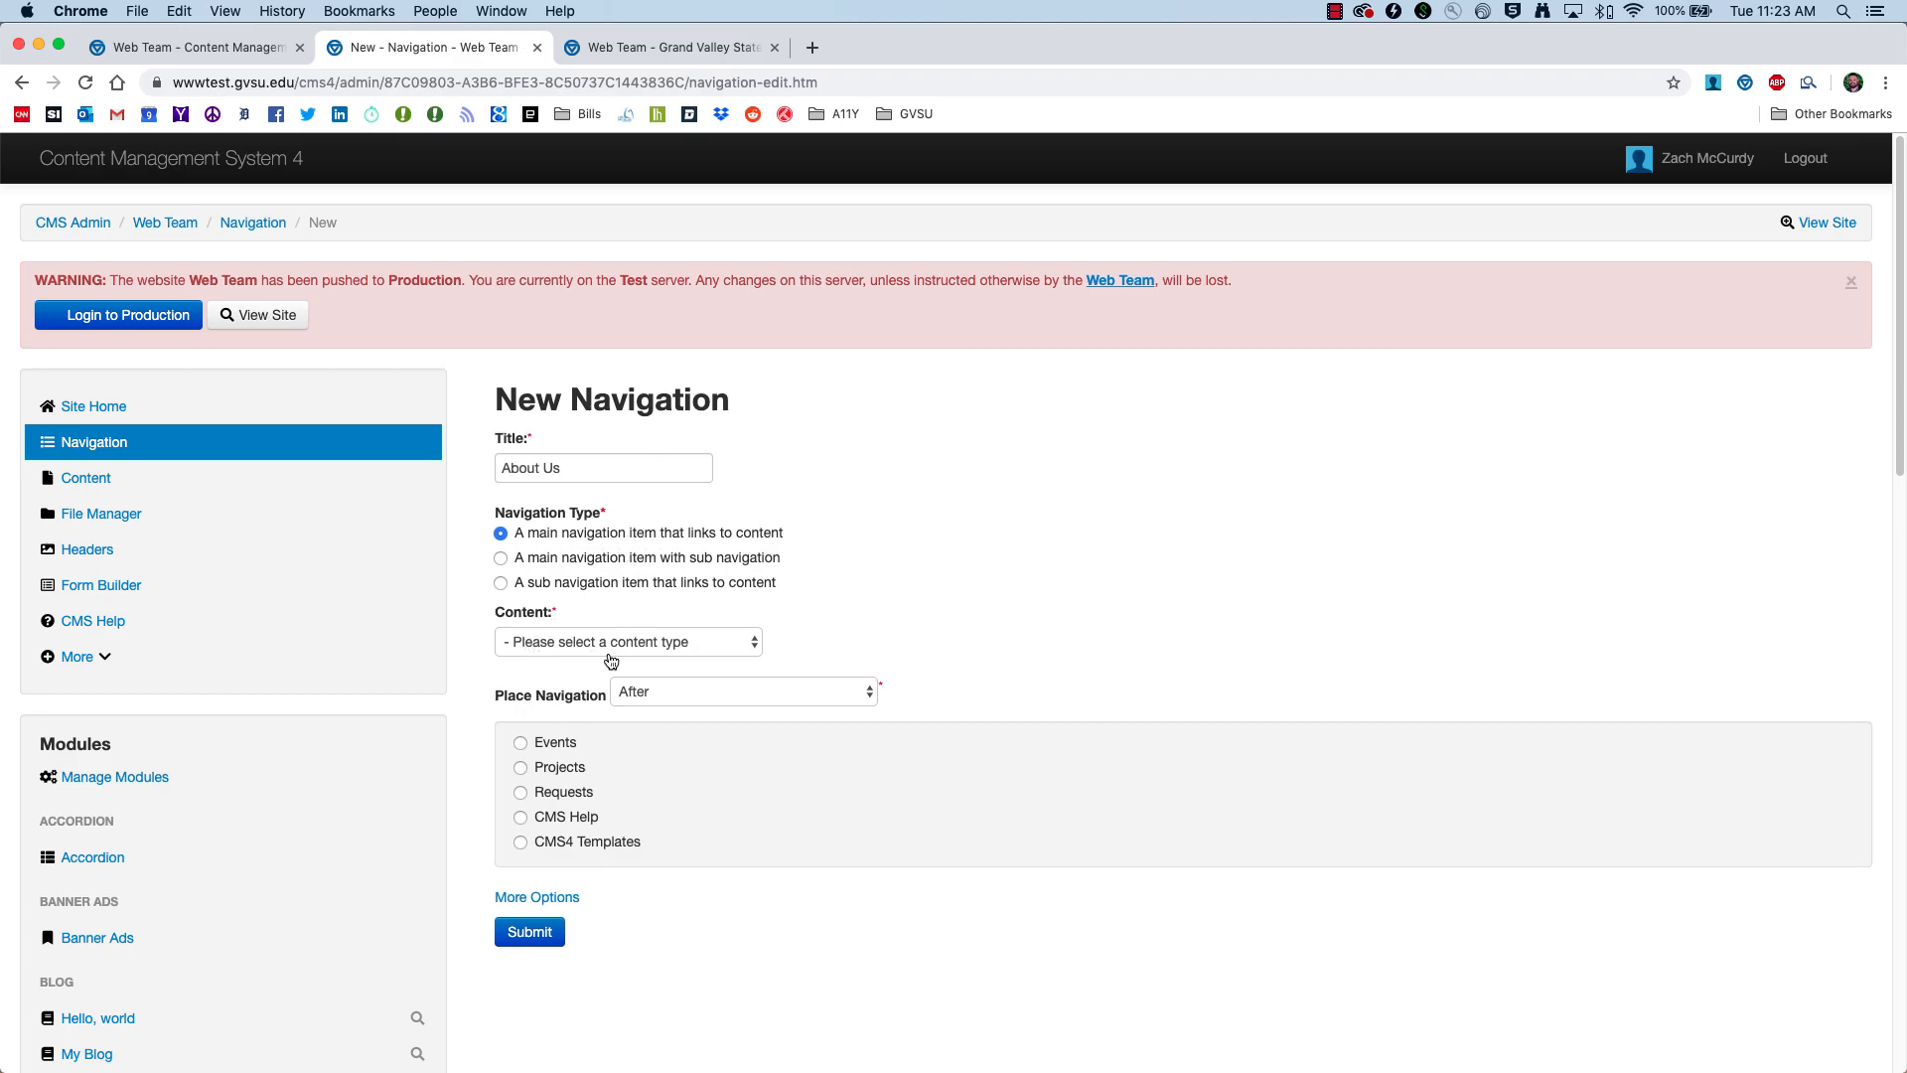
{"action": "left_click", "coordinate": [752, 646]}
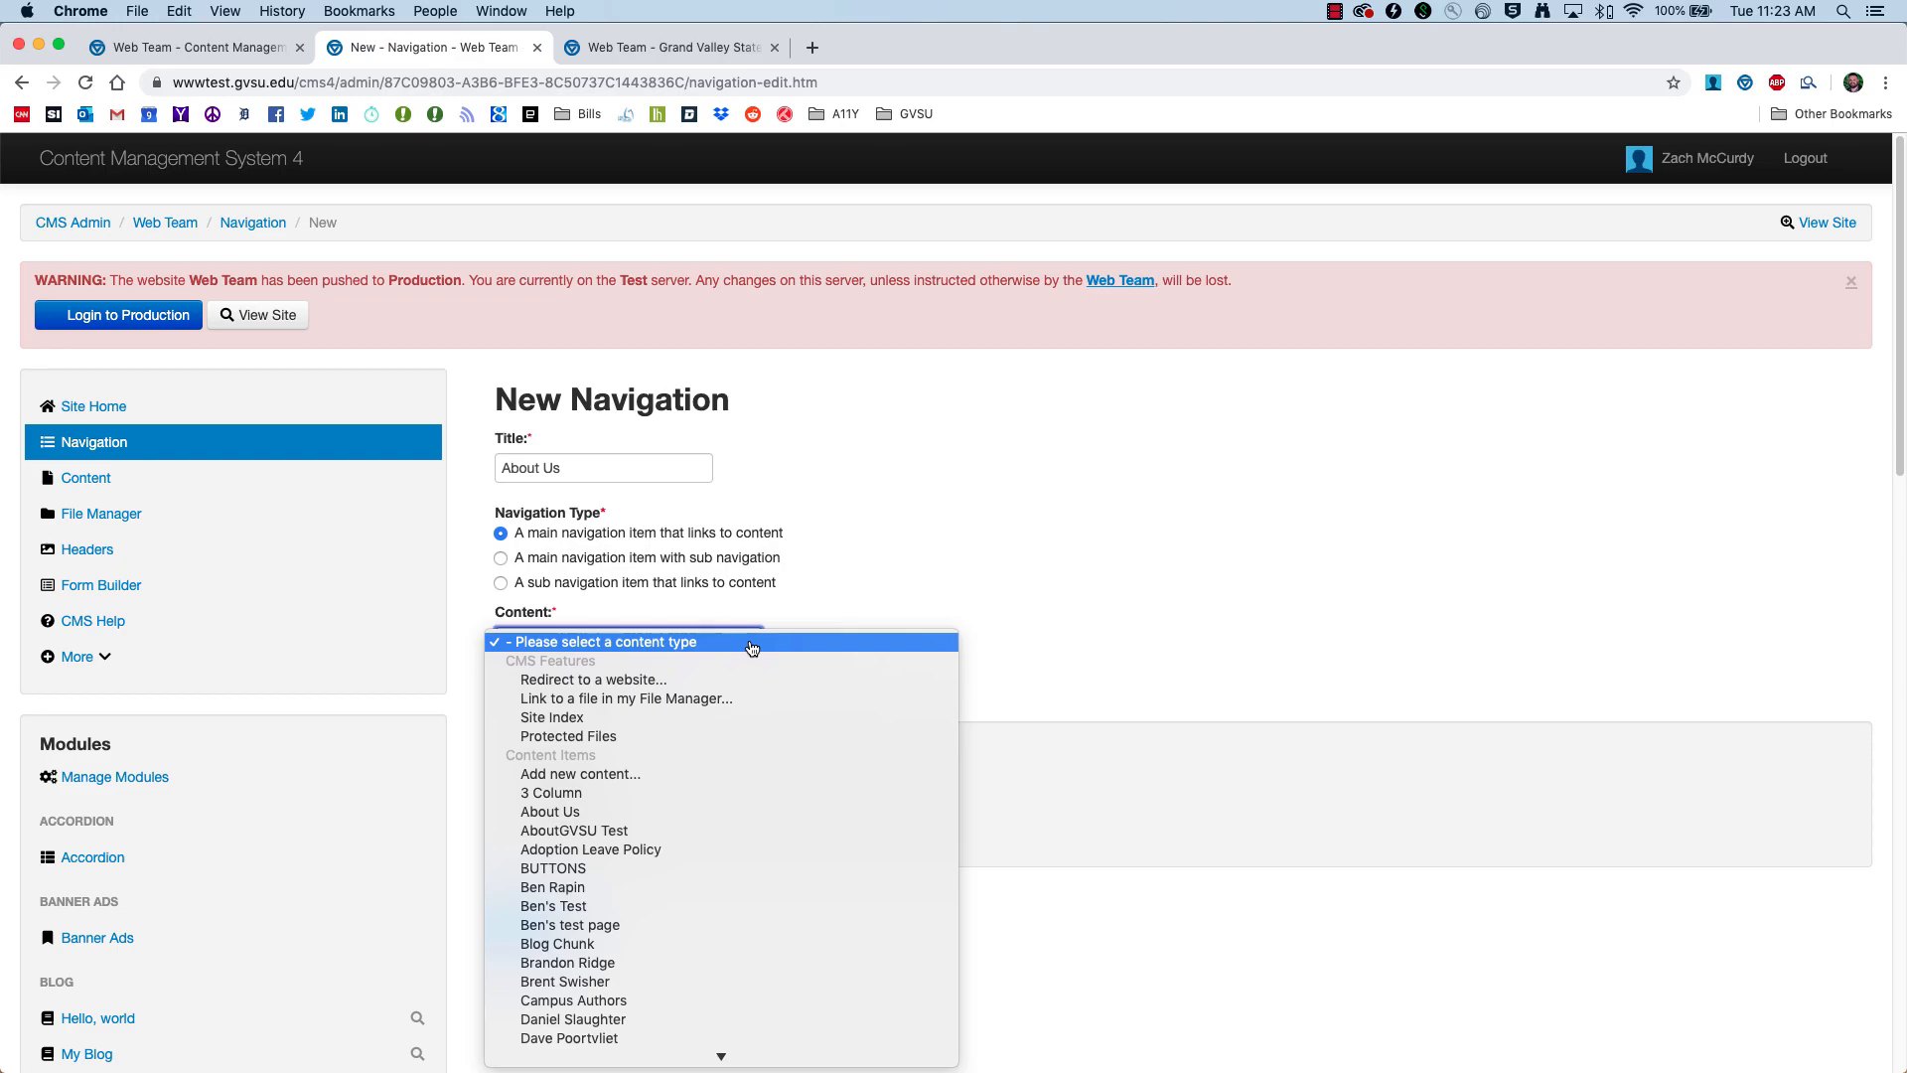
{"action": "left_click", "coordinate": [572, 812]}
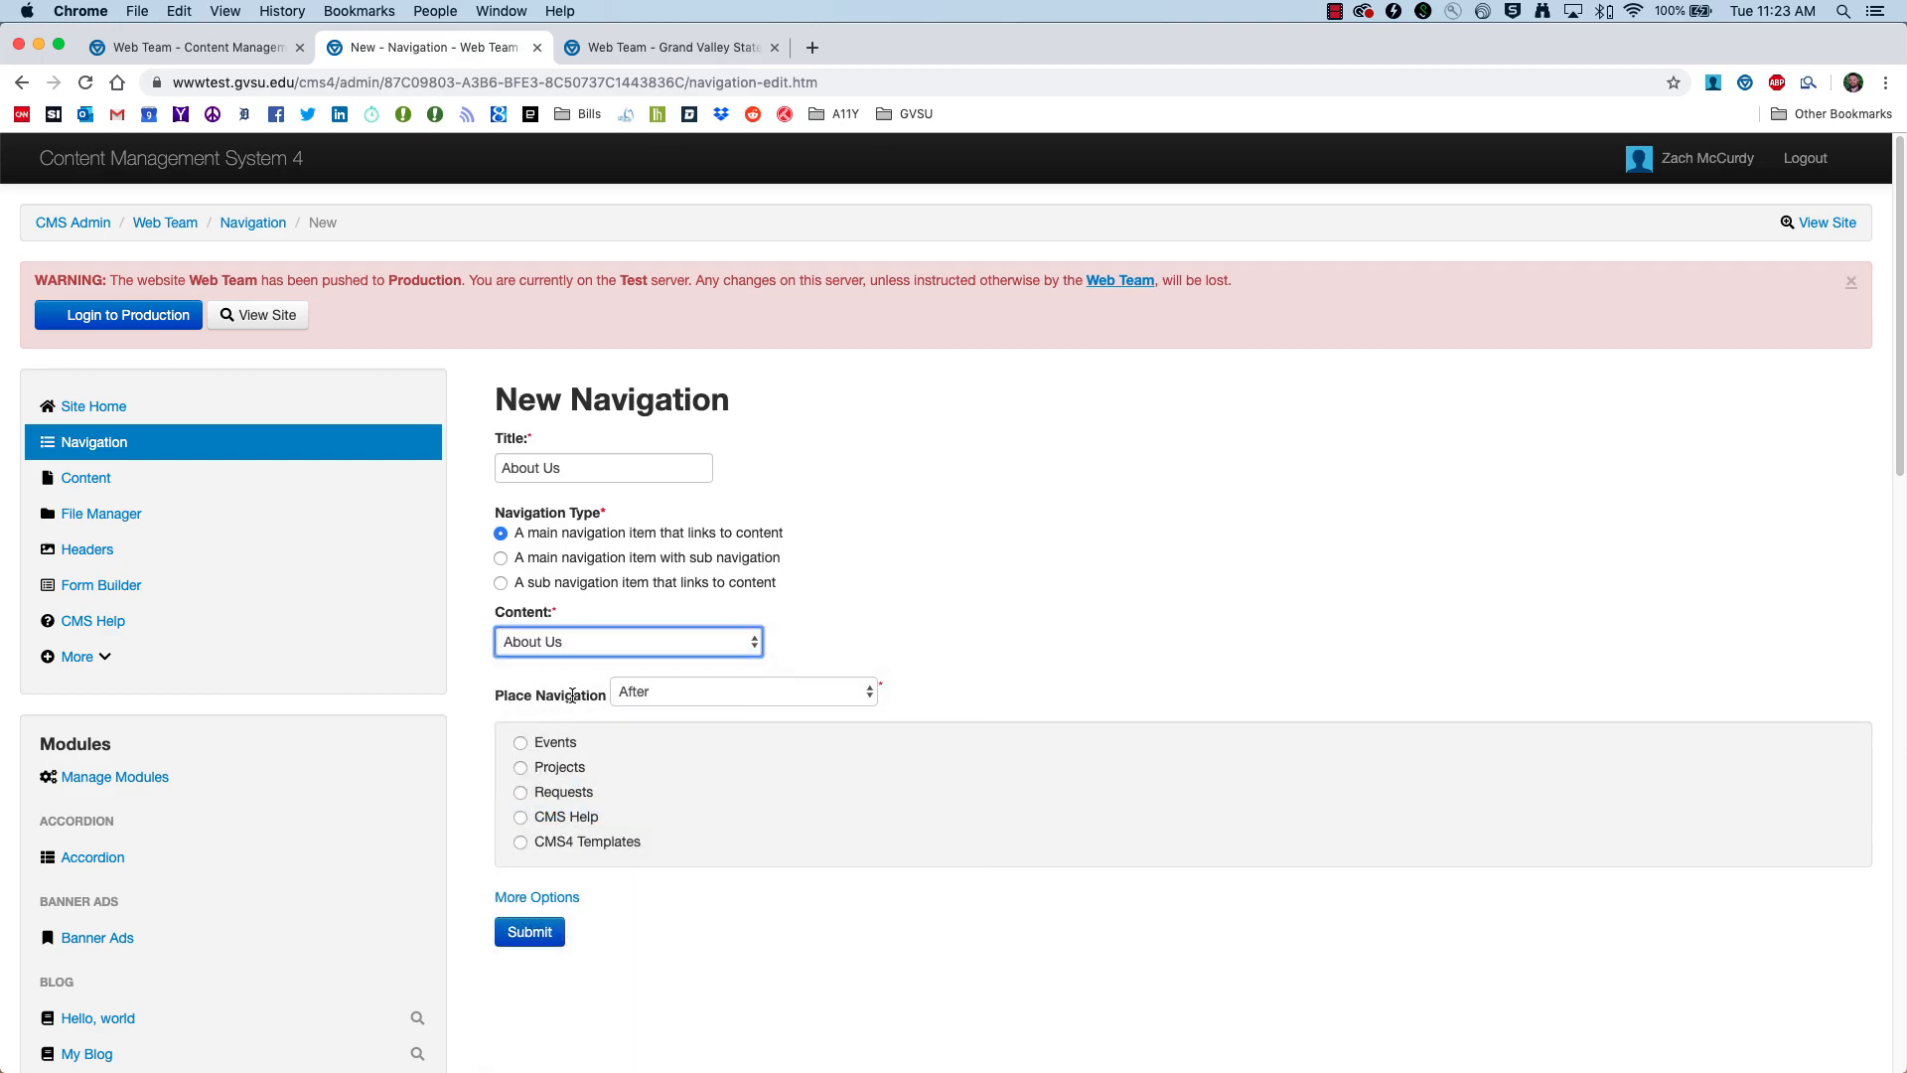
Step: Check the menu order on the public test site, place the About Us item before Events and submit it
{"action": "left_click", "coordinate": [837, 691]}
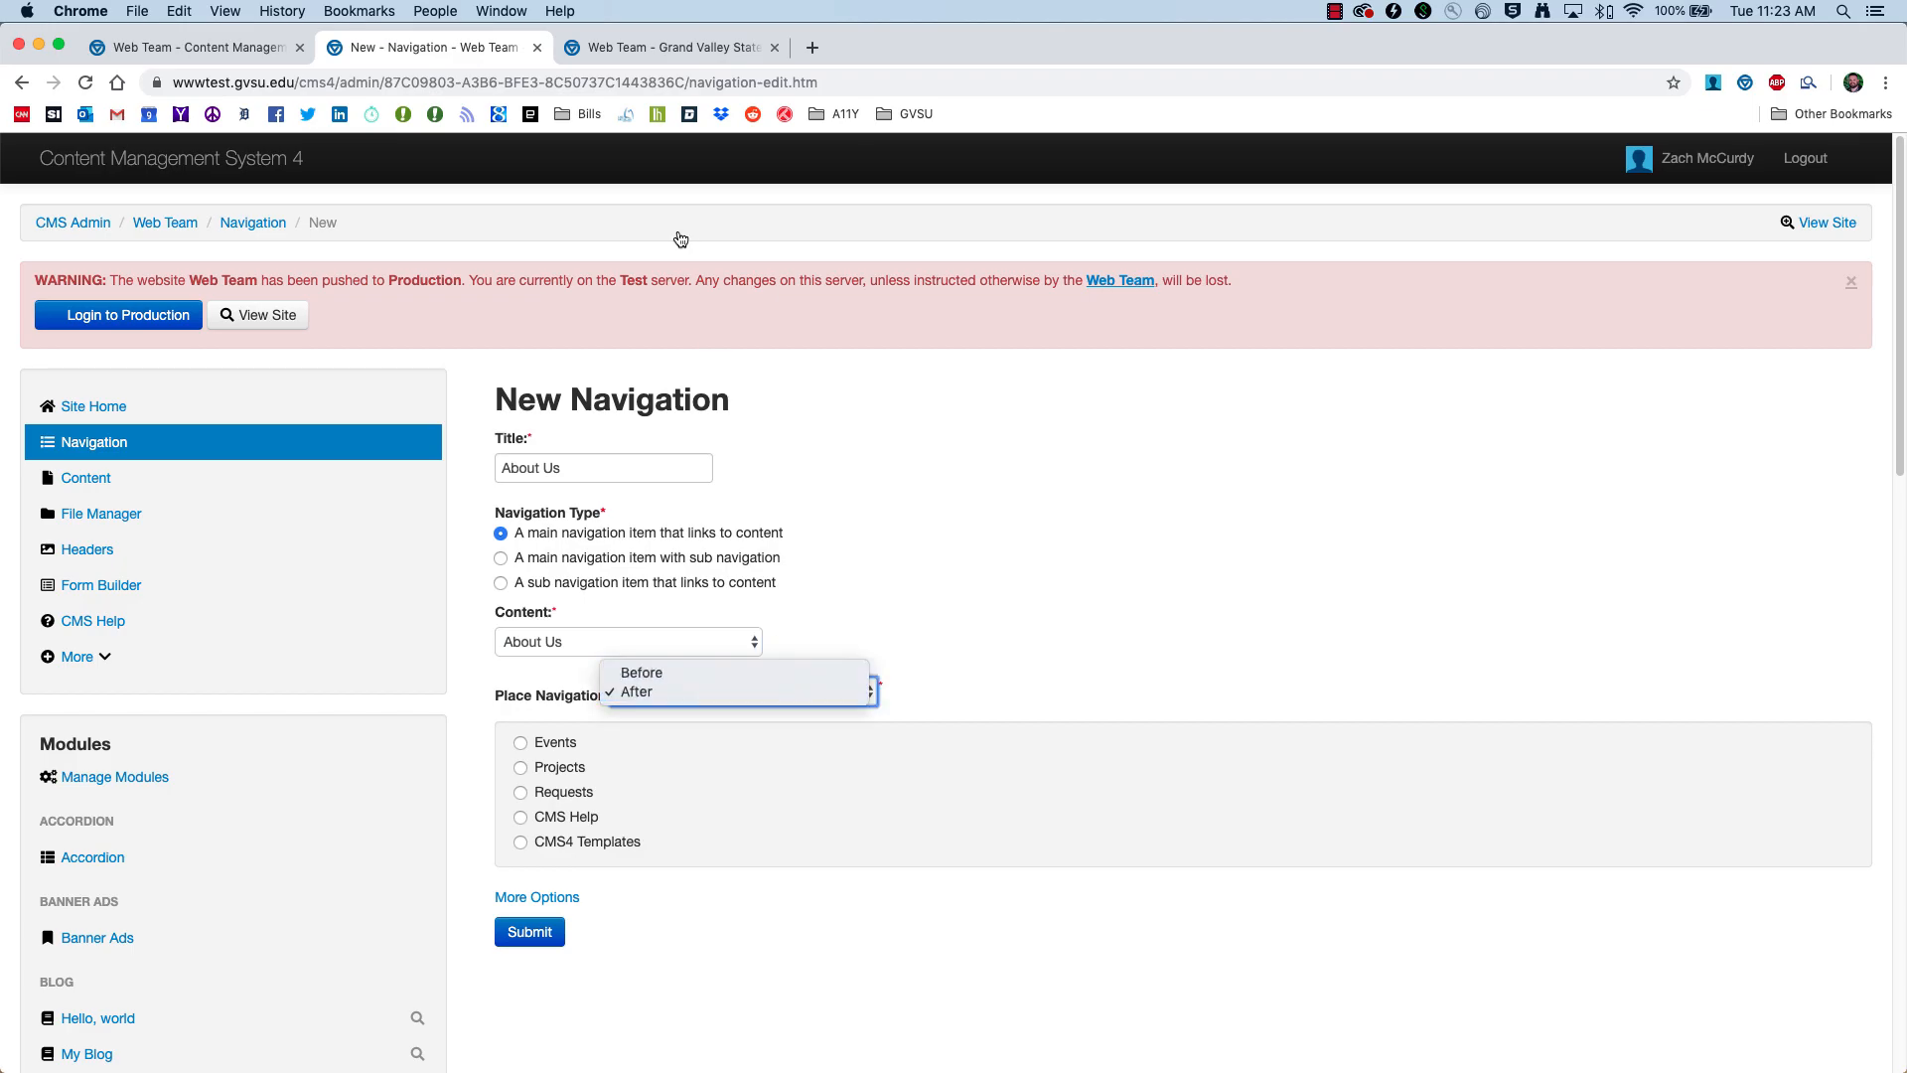
{"action": "left_click", "coordinate": [637, 61]}
{"action": "left_click", "coordinate": [633, 48]}
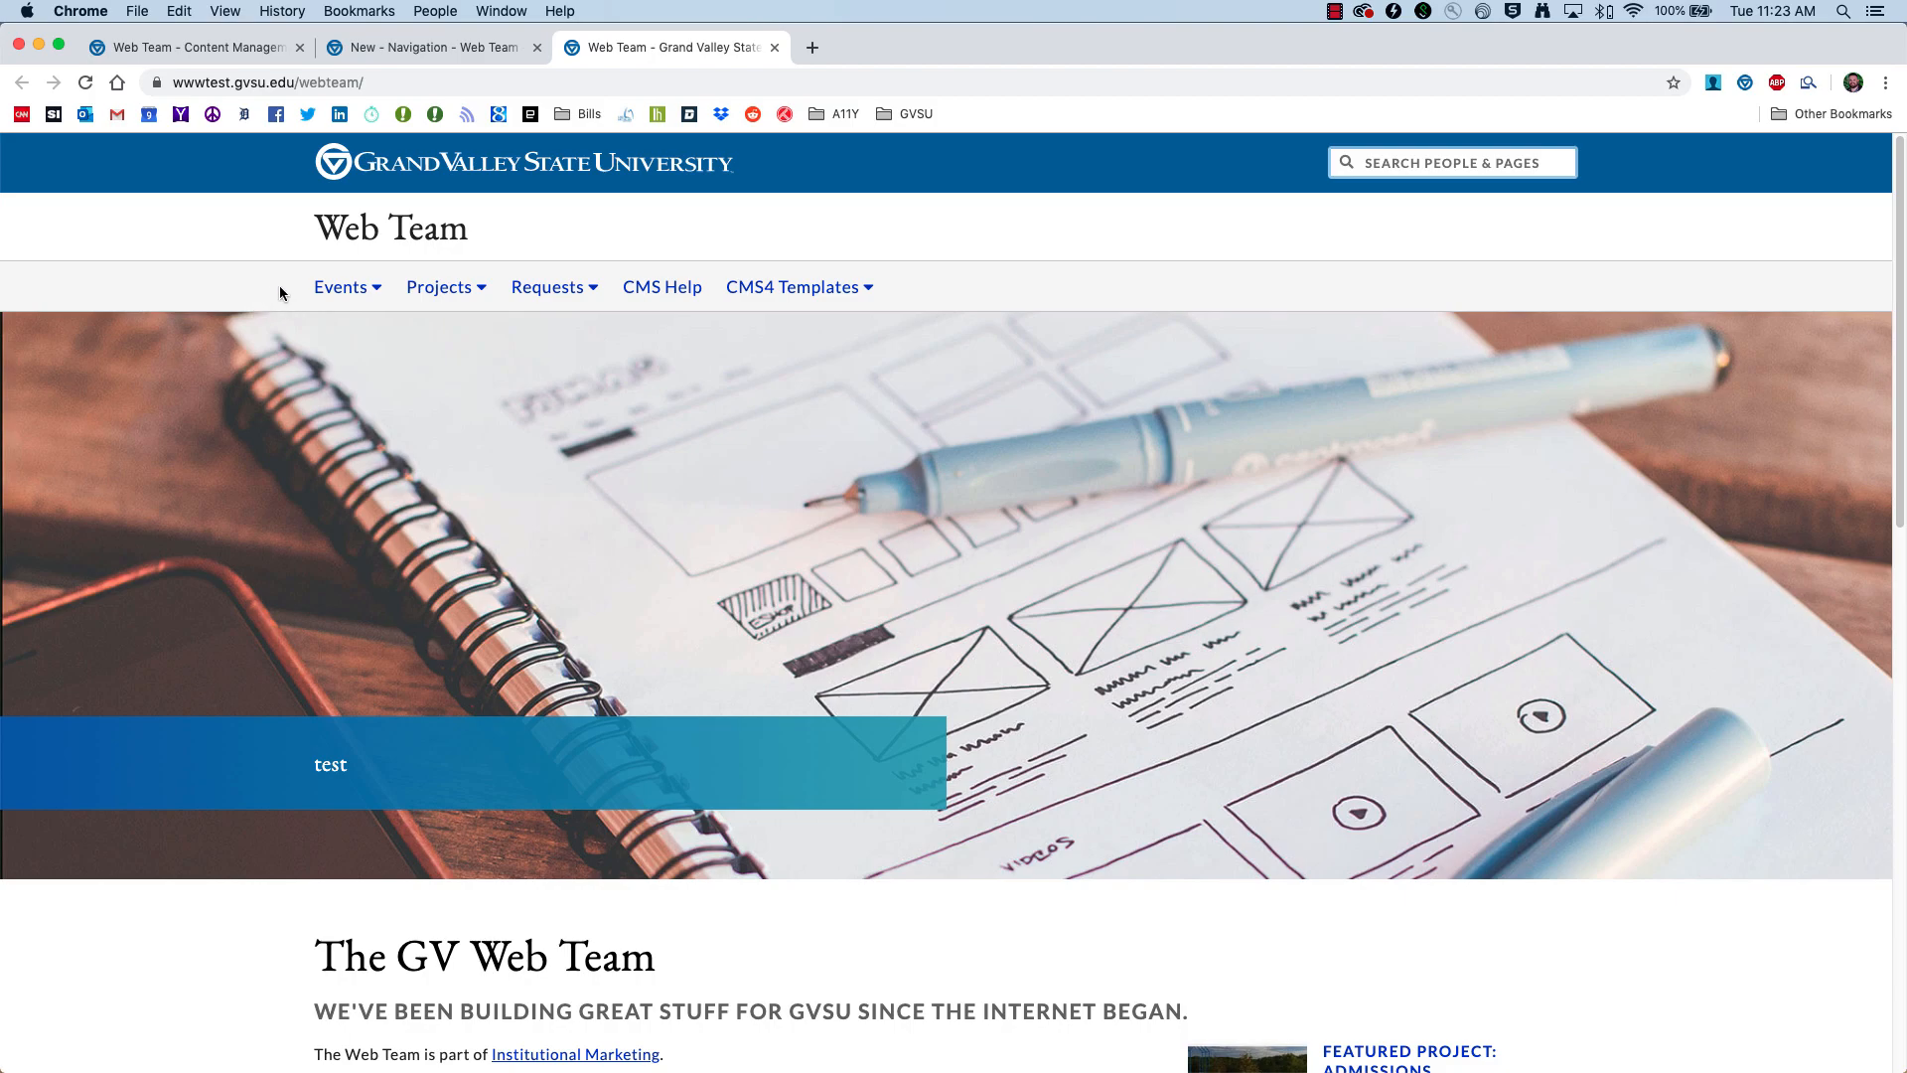
{"action": "left_click", "coordinate": [419, 48]}
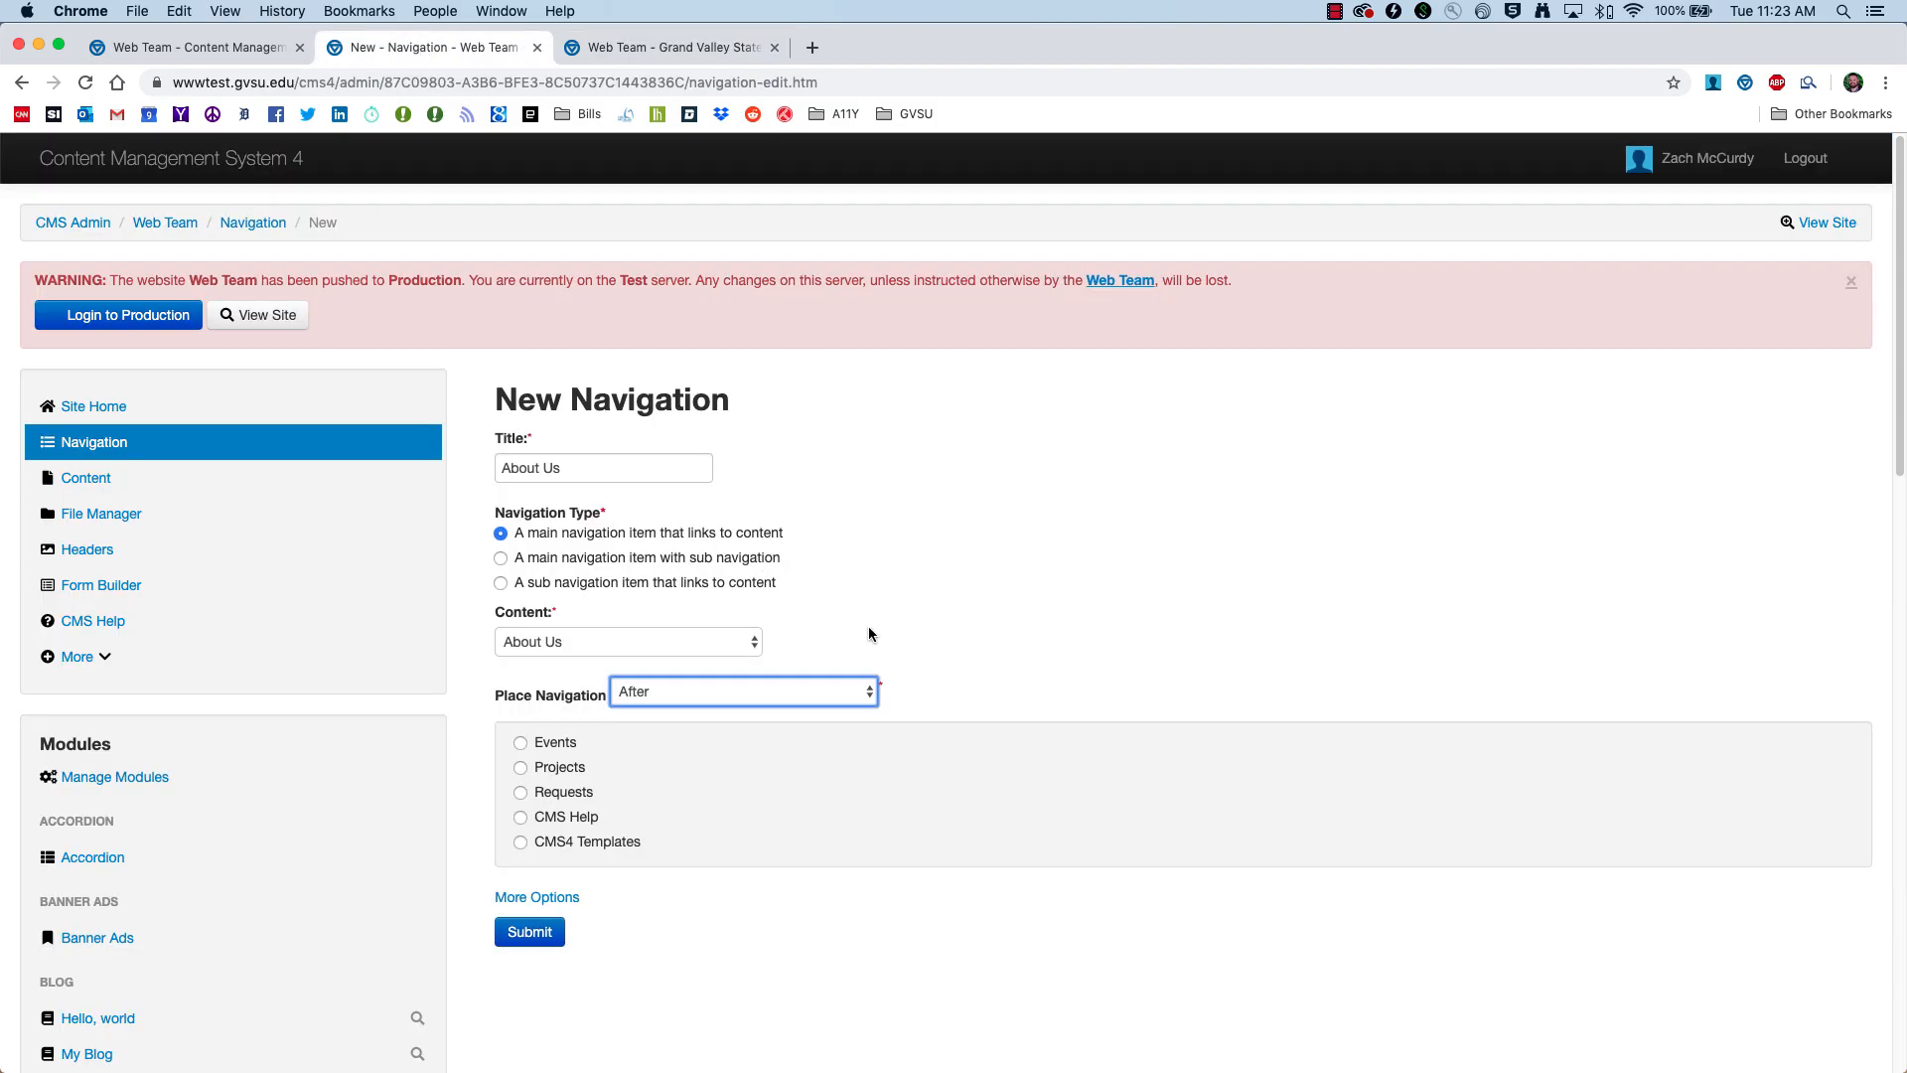
{"action": "left_click", "coordinate": [745, 674]}
{"action": "left_click", "coordinate": [667, 47]}
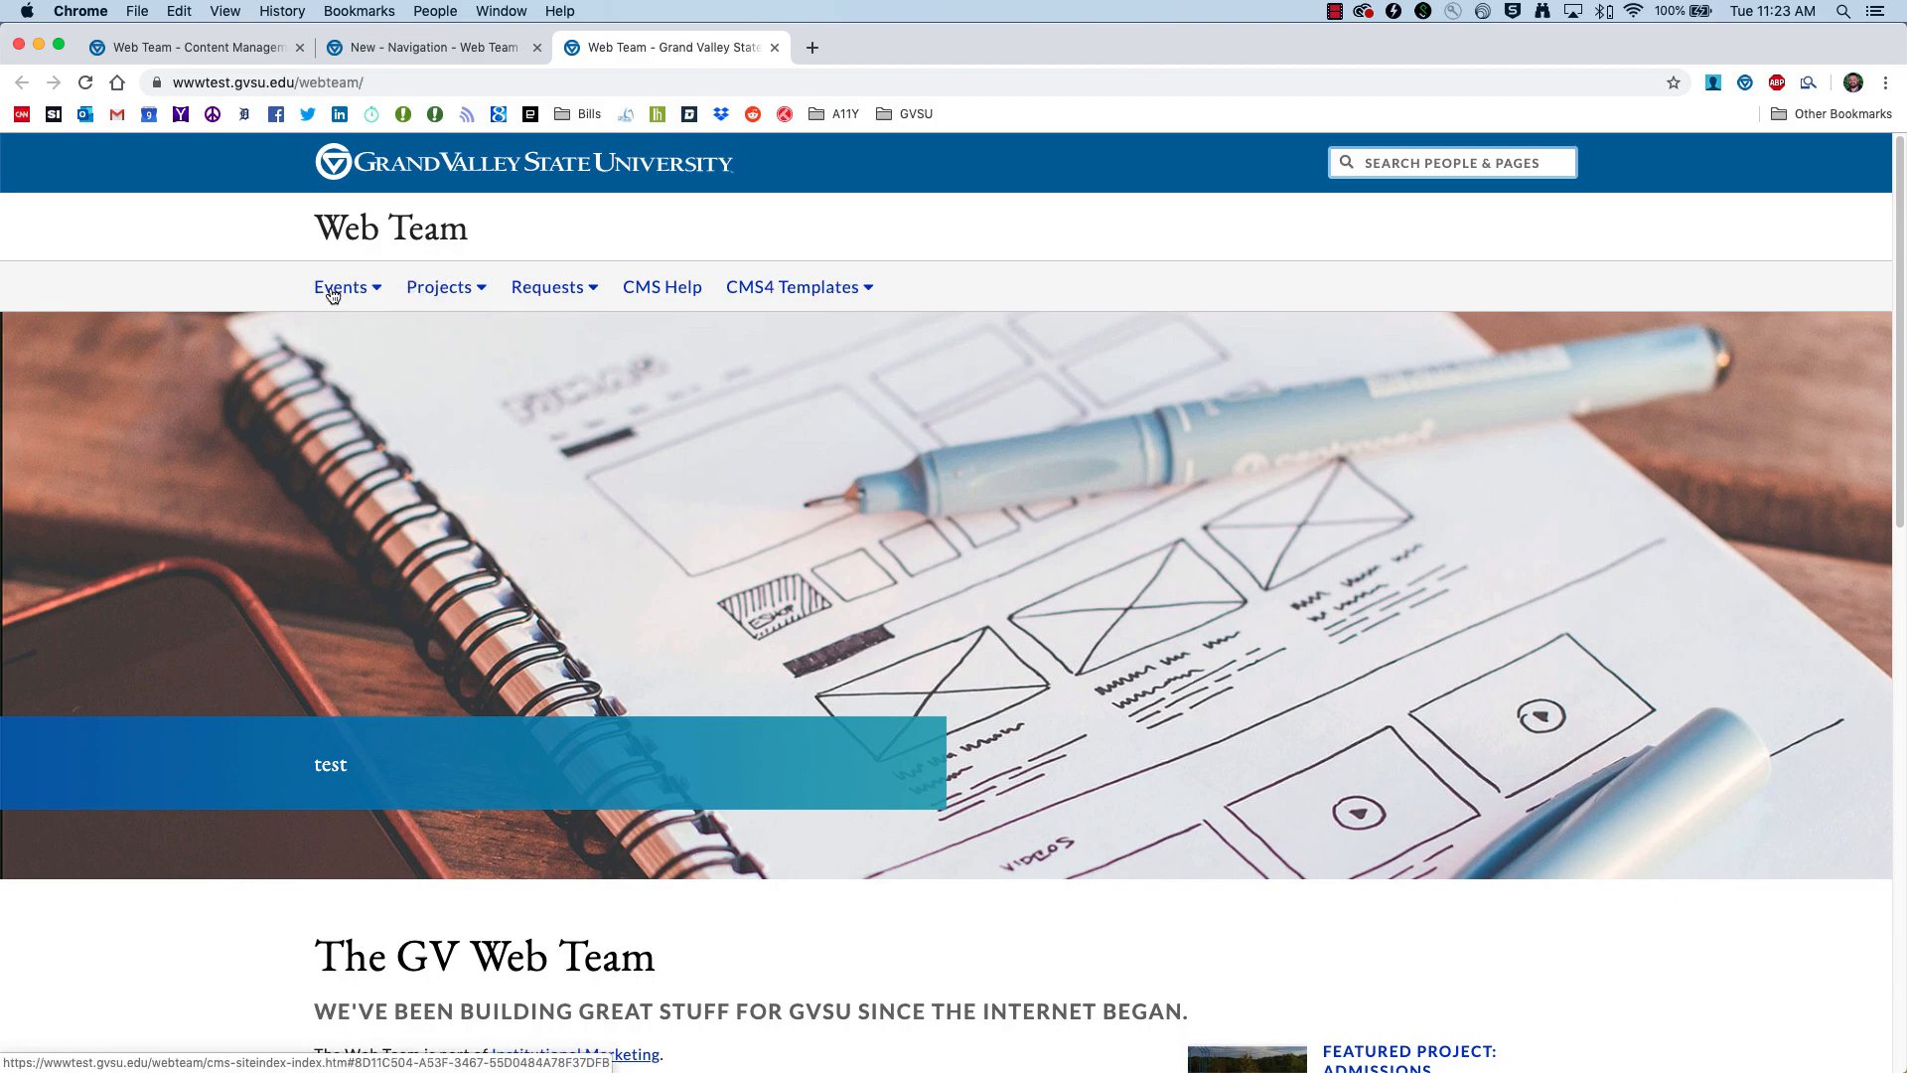
{"action": "left_click", "coordinate": [414, 52]}
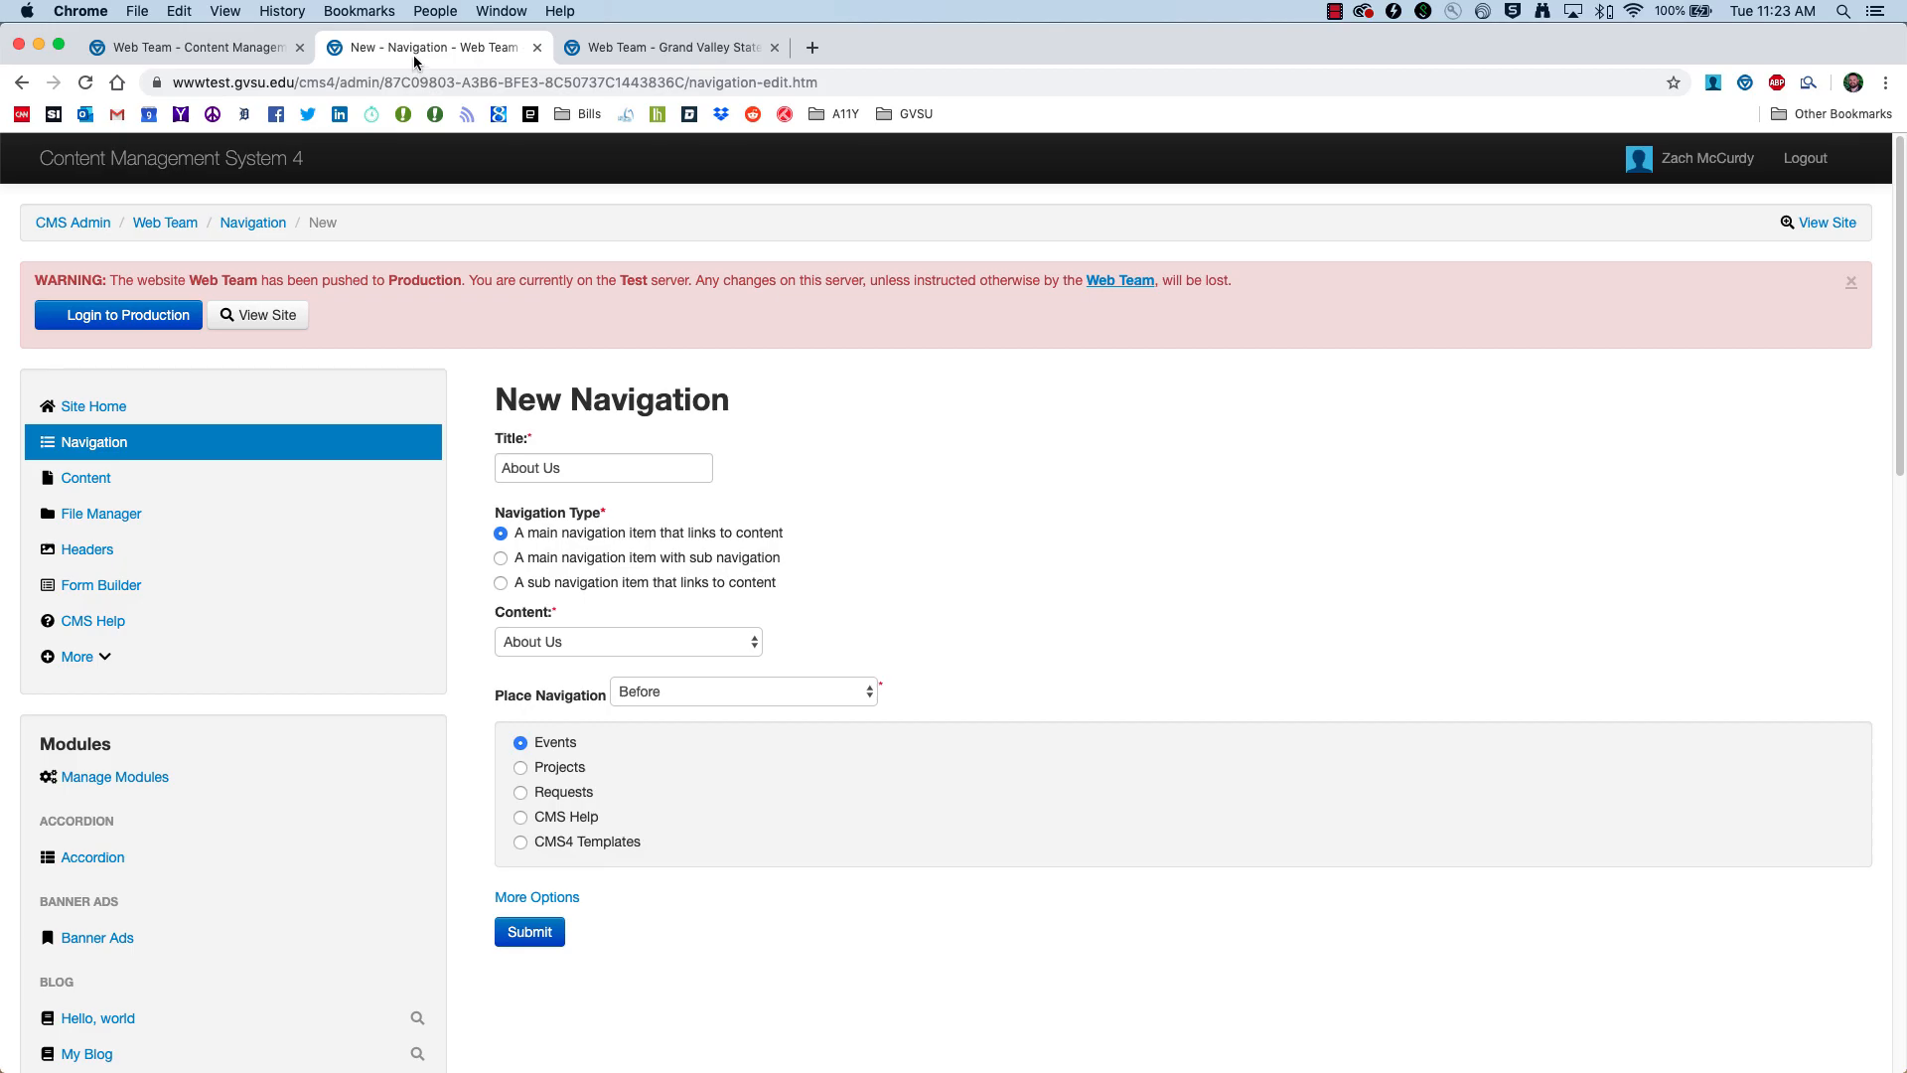
{"action": "scroll", "coordinate": [658, 922], "scroll_direction": "down", "scroll_amount": 3}
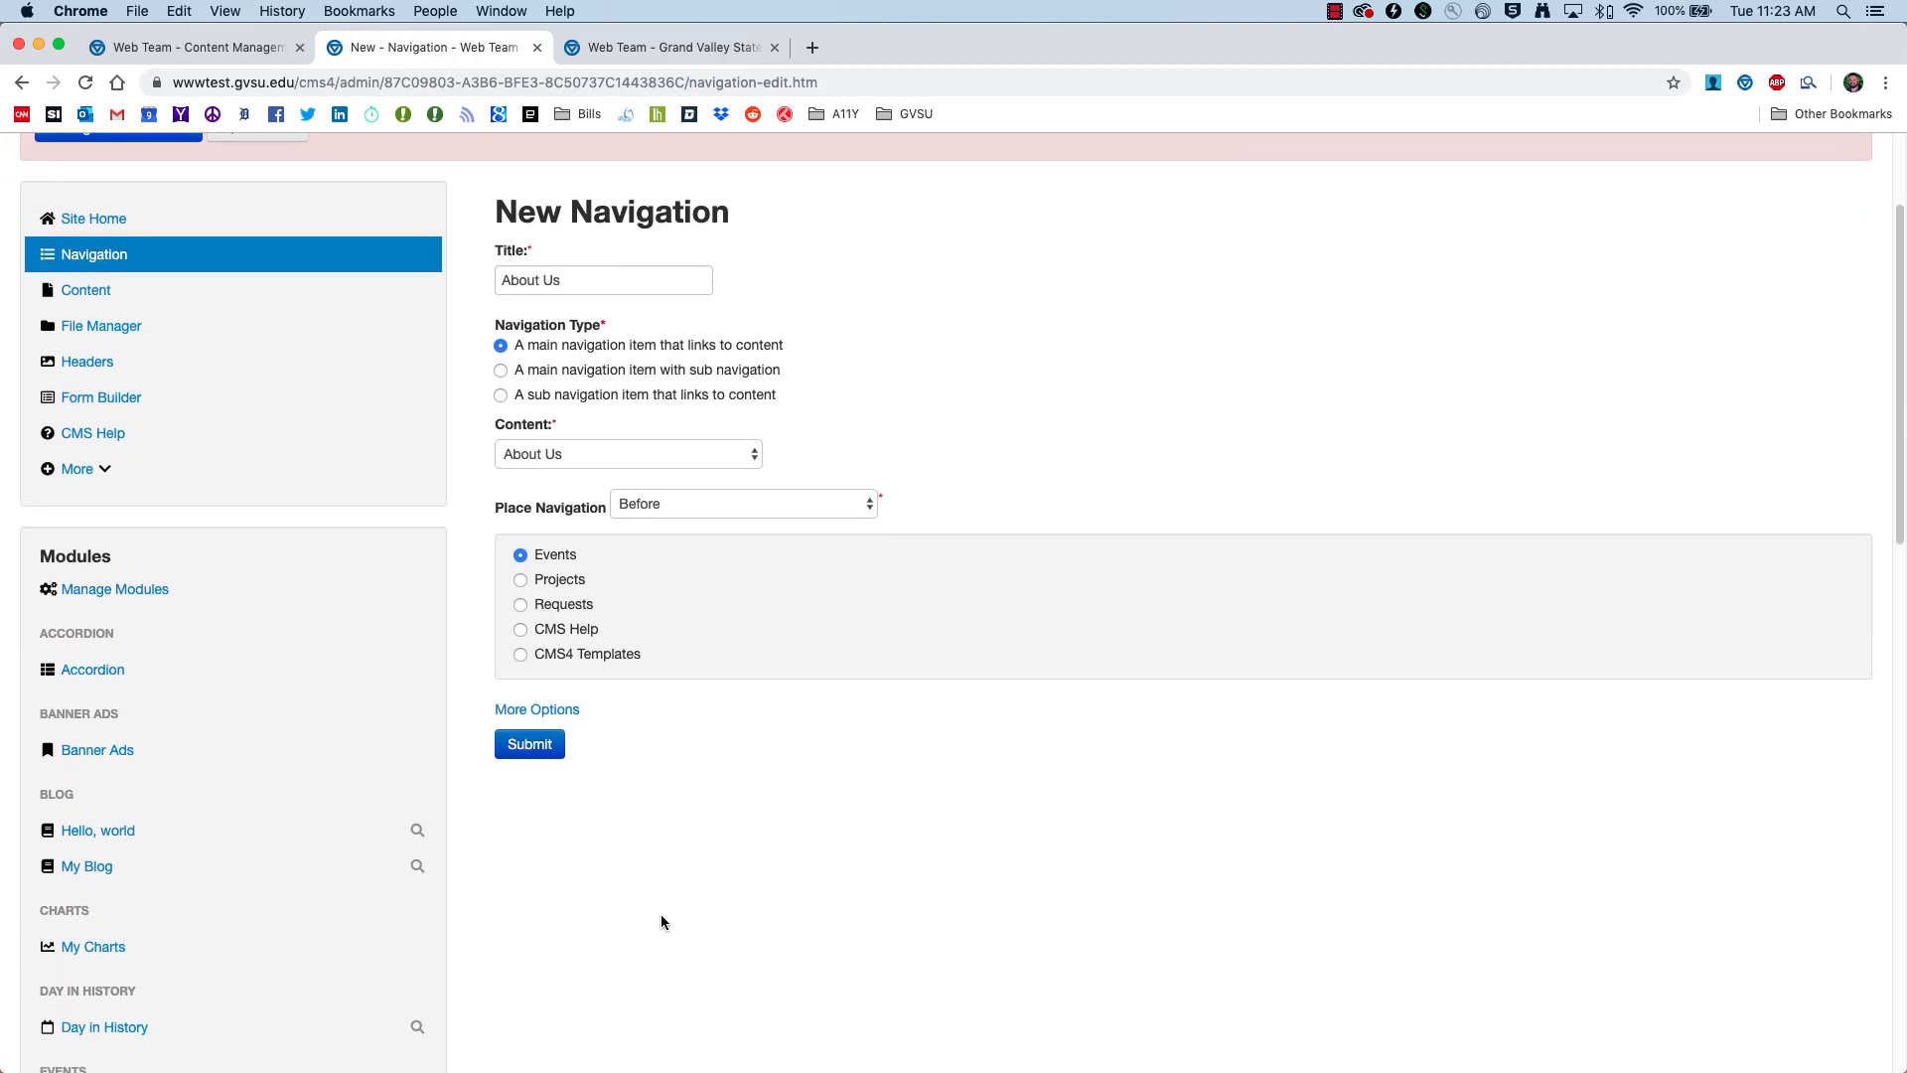
{"action": "left_click", "coordinate": [528, 744]}
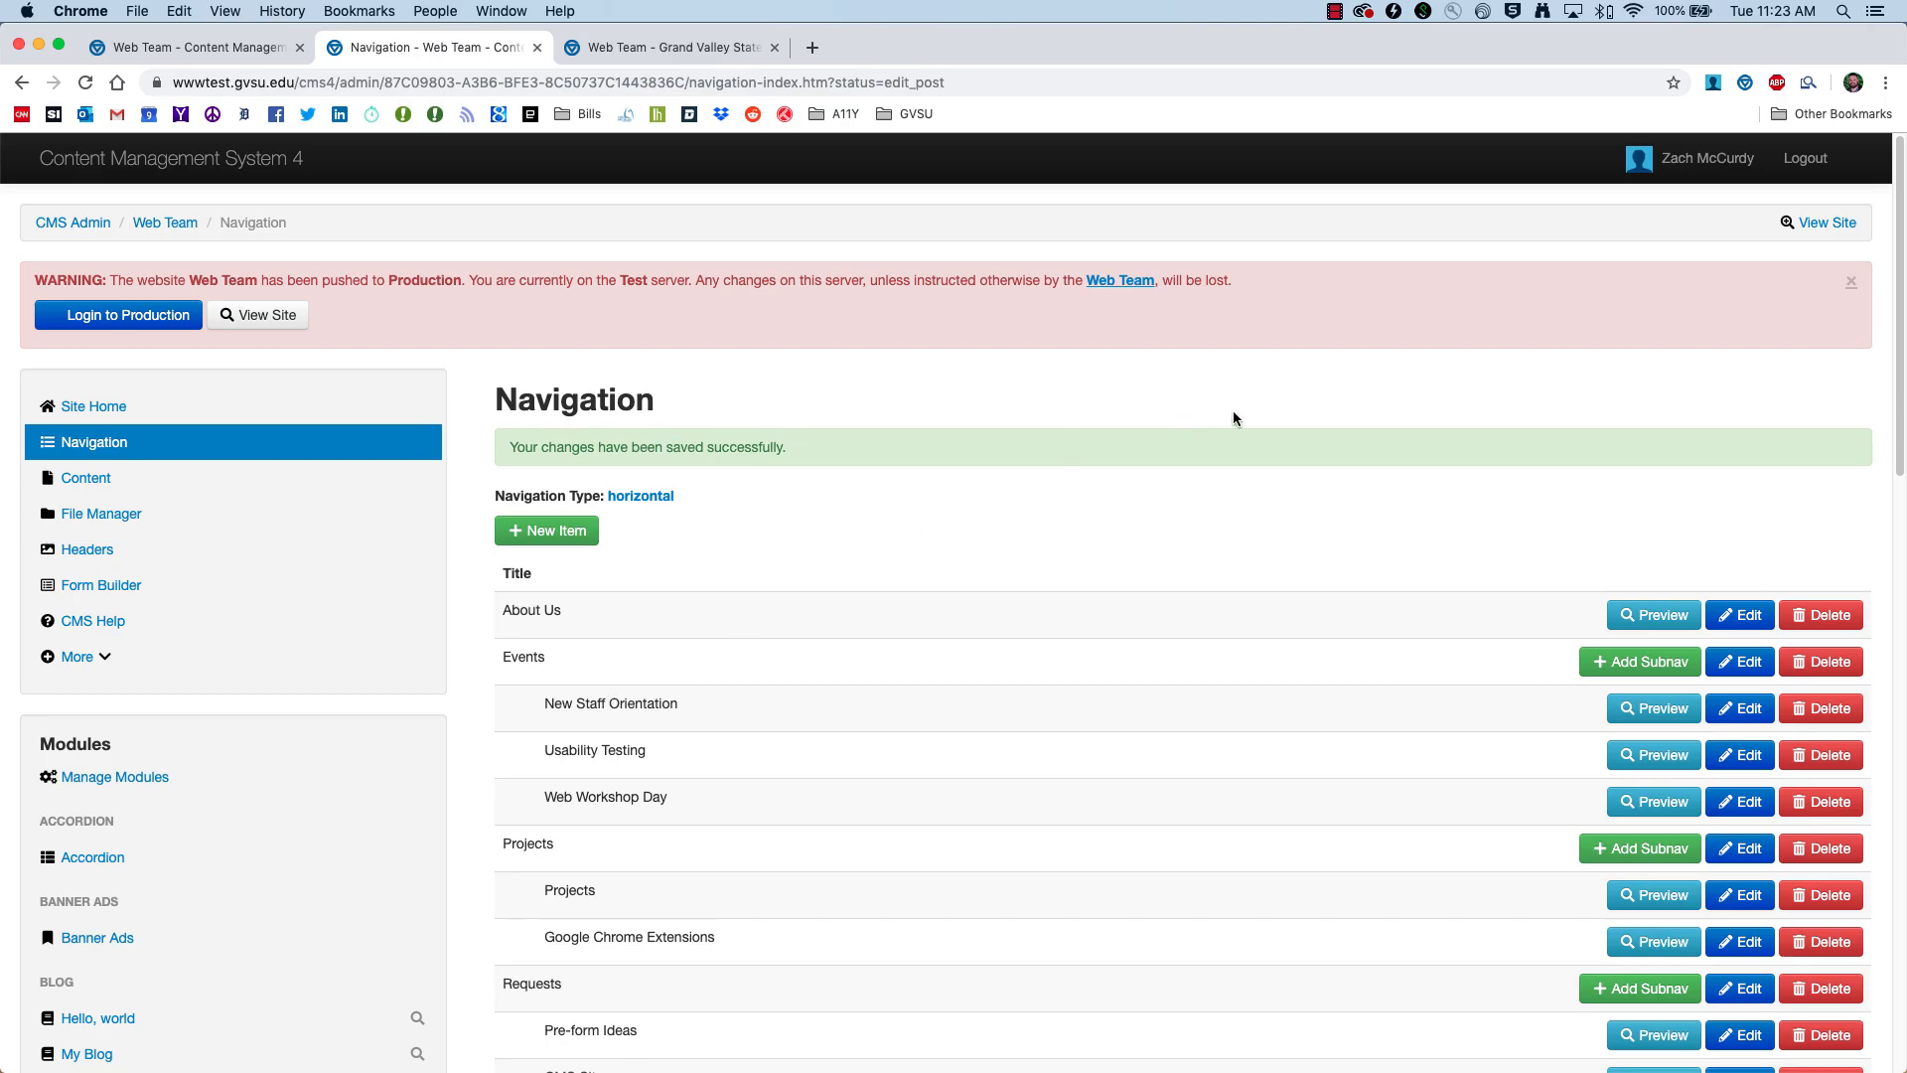
Step: Examine the Events menu and its sub navigation on the public test site and return to the navigation list
{"action": "left_click", "coordinate": [1840, 222]}
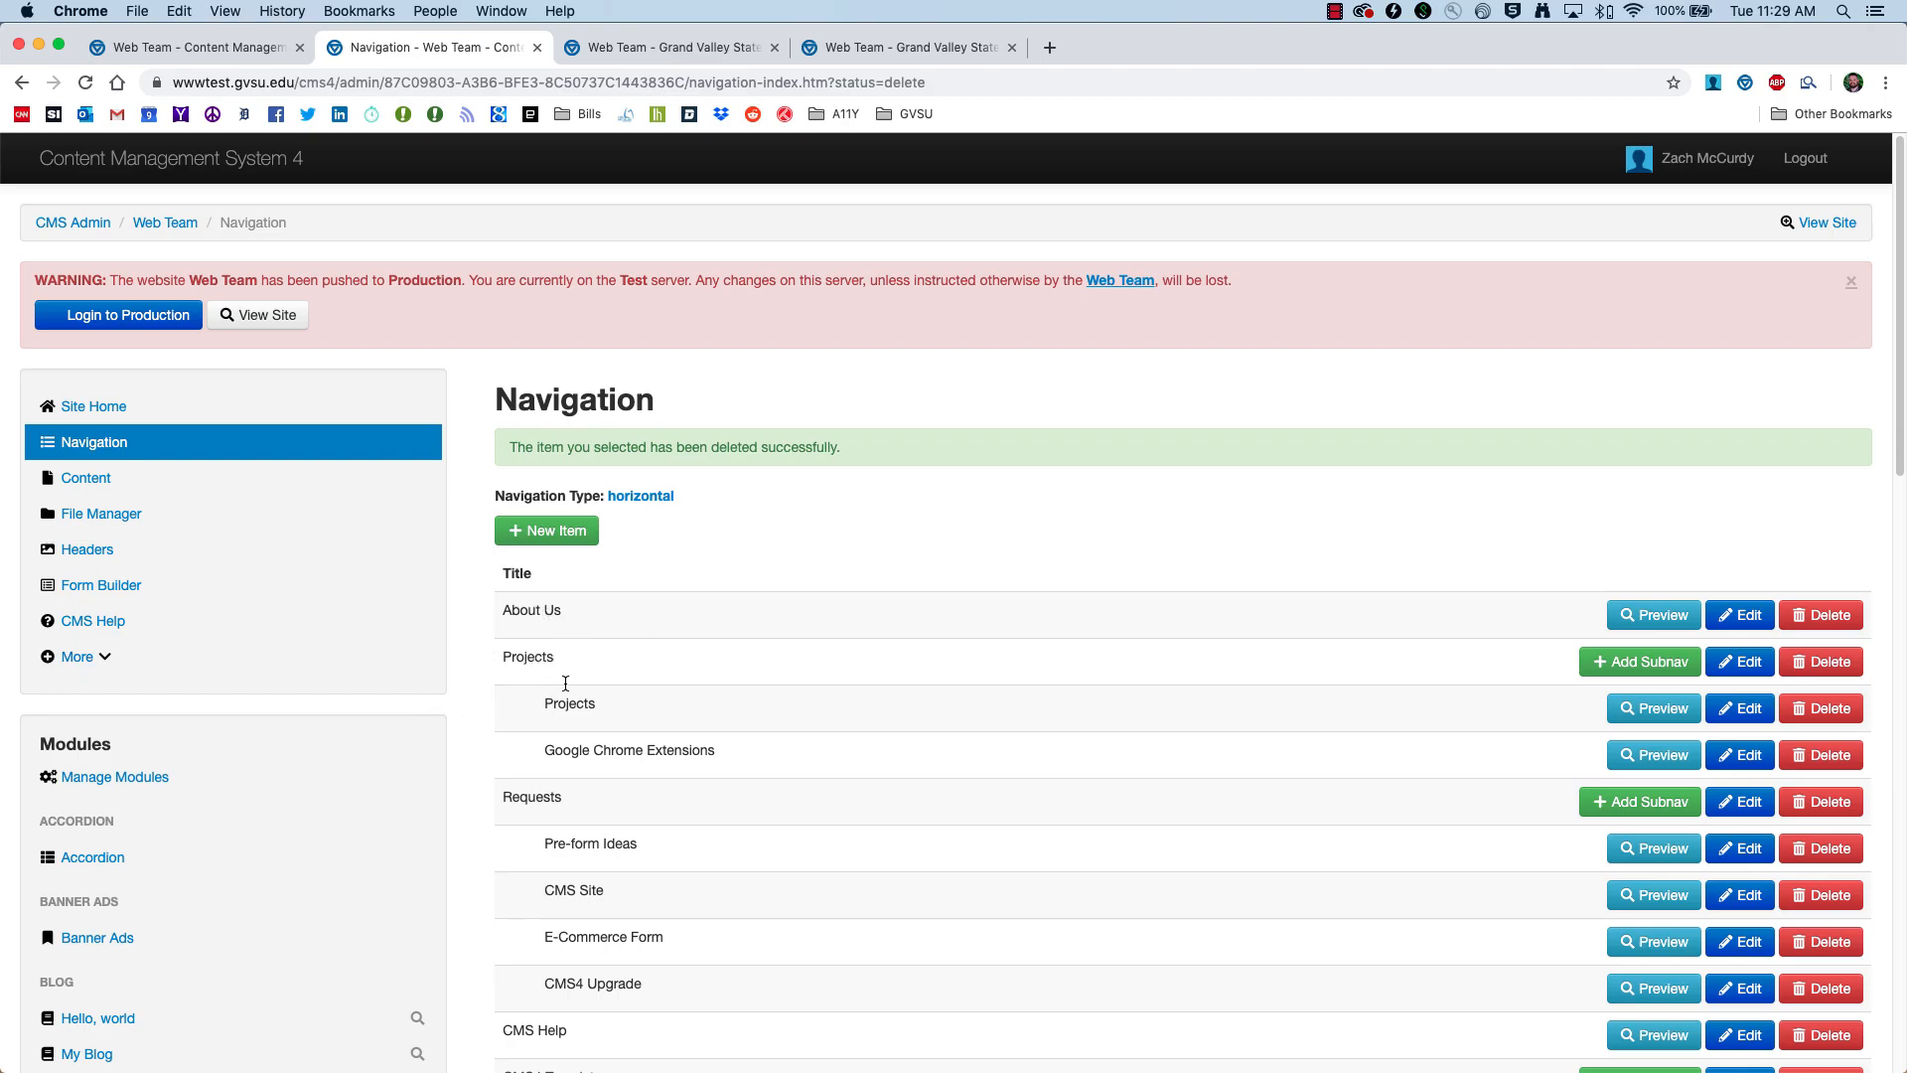
{"action": "left_click", "coordinate": [651, 48]}
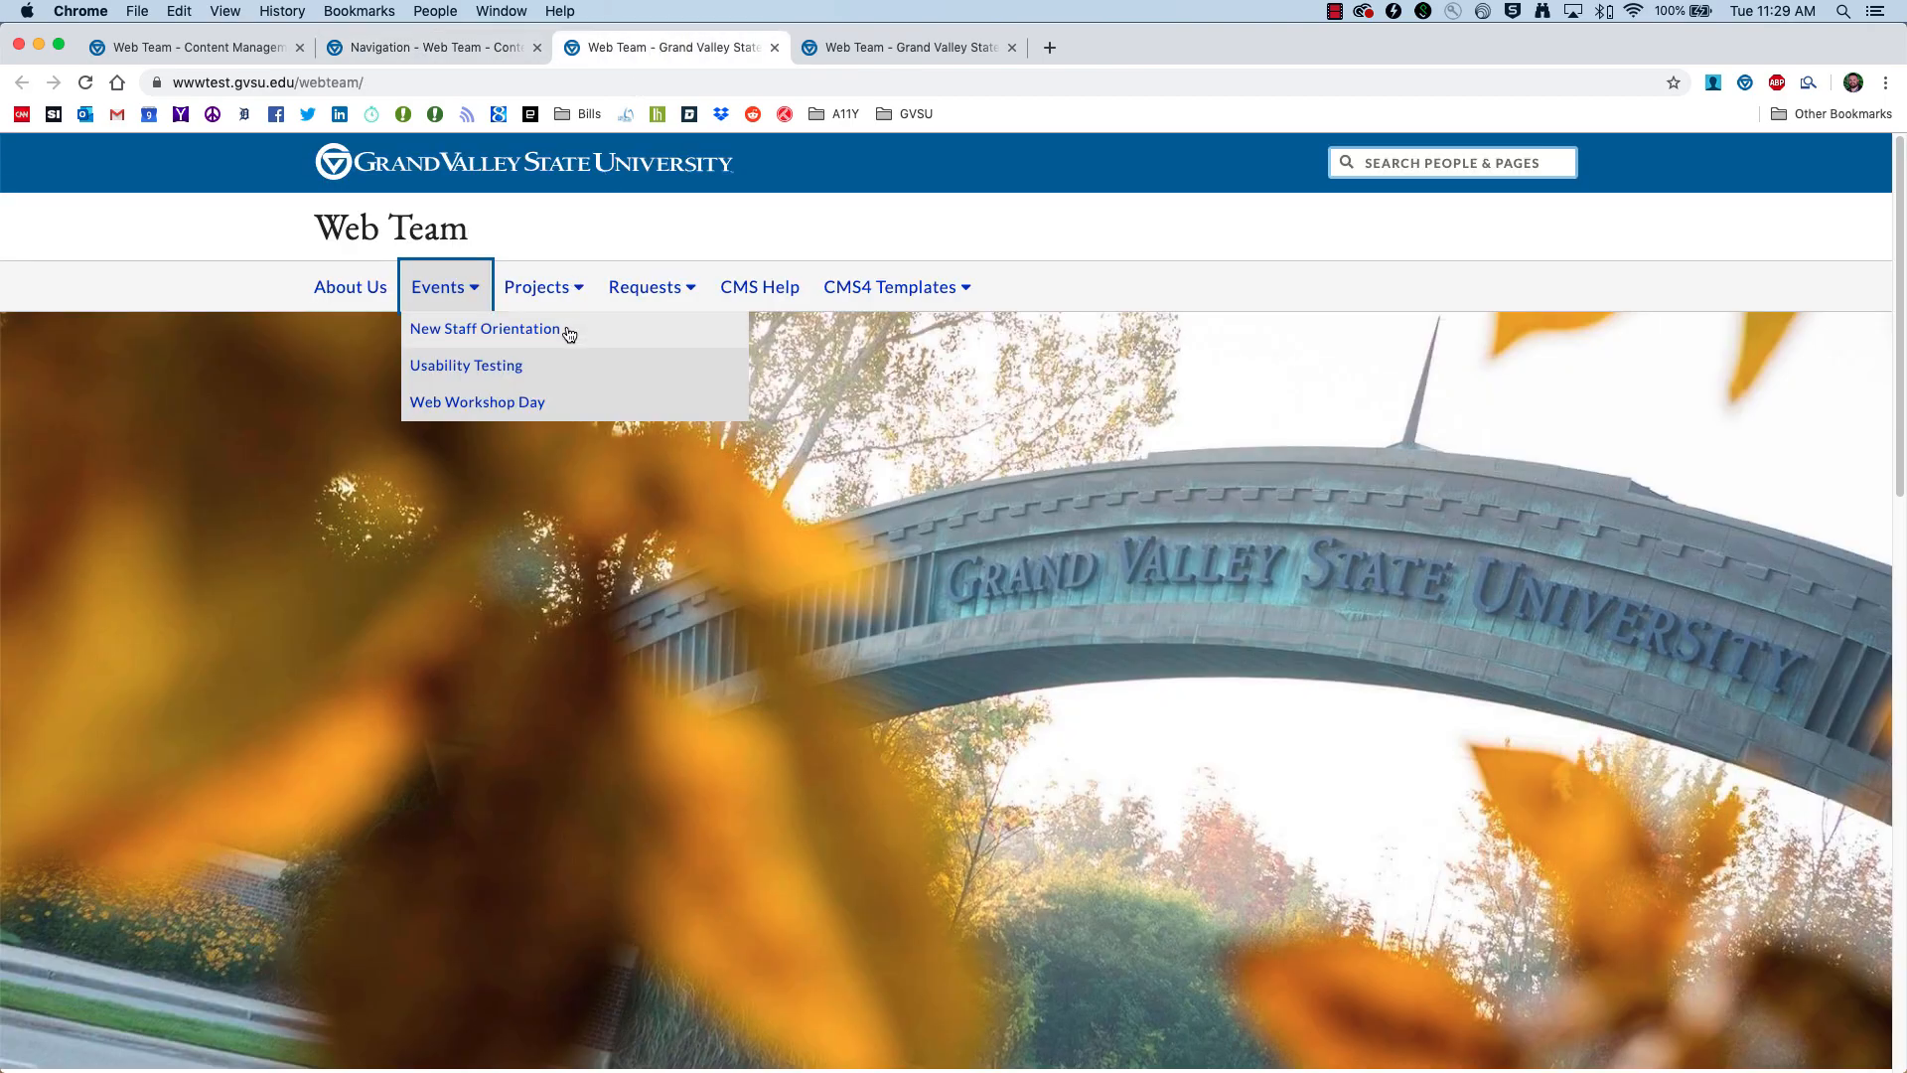
{"action": "left_click", "coordinate": [476, 291]}
{"action": "left_click", "coordinate": [478, 294]}
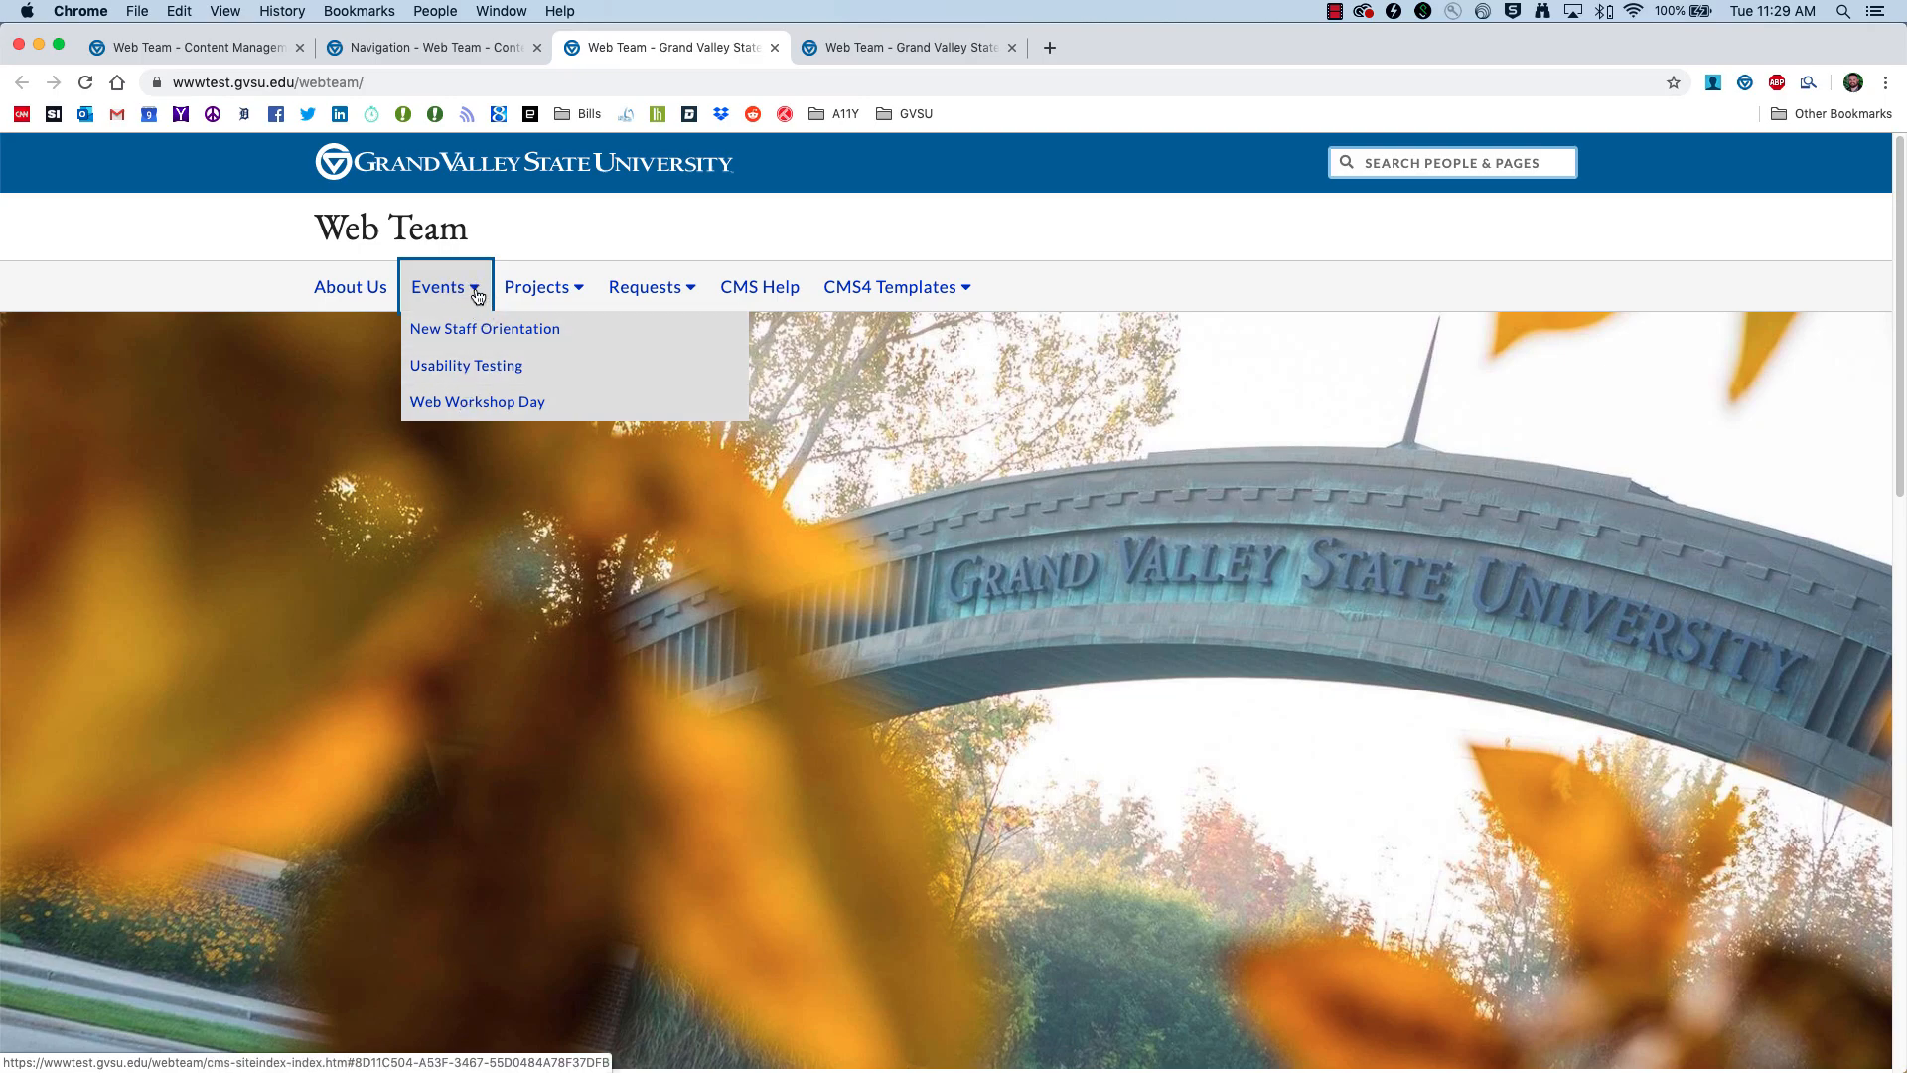
{"action": "left_click", "coordinate": [453, 49]}
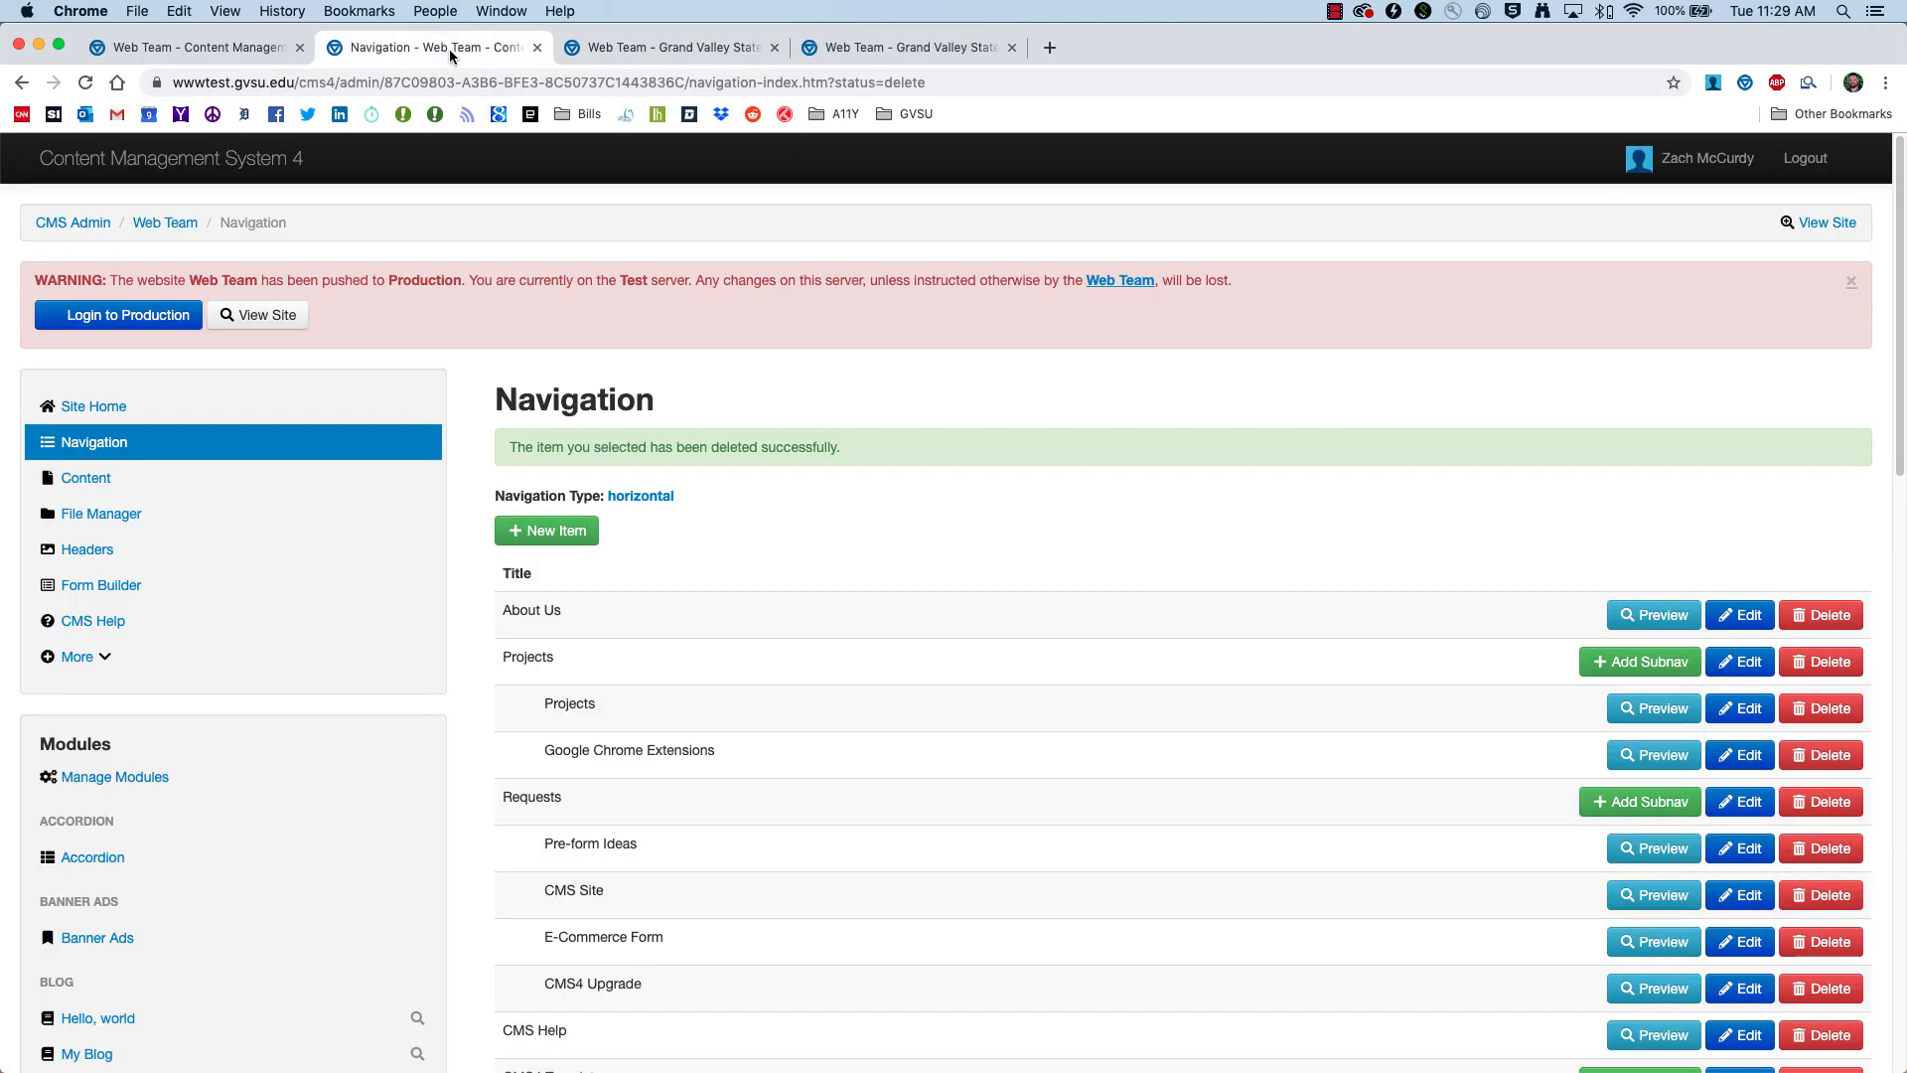
Step: Create a main navigation item with sub navigation titled Events, place it after About Us and submit it
{"action": "left_click", "coordinate": [552, 530]}
{"action": "left_click", "coordinate": [572, 464]}
{"action": "type", "text": "Events"}
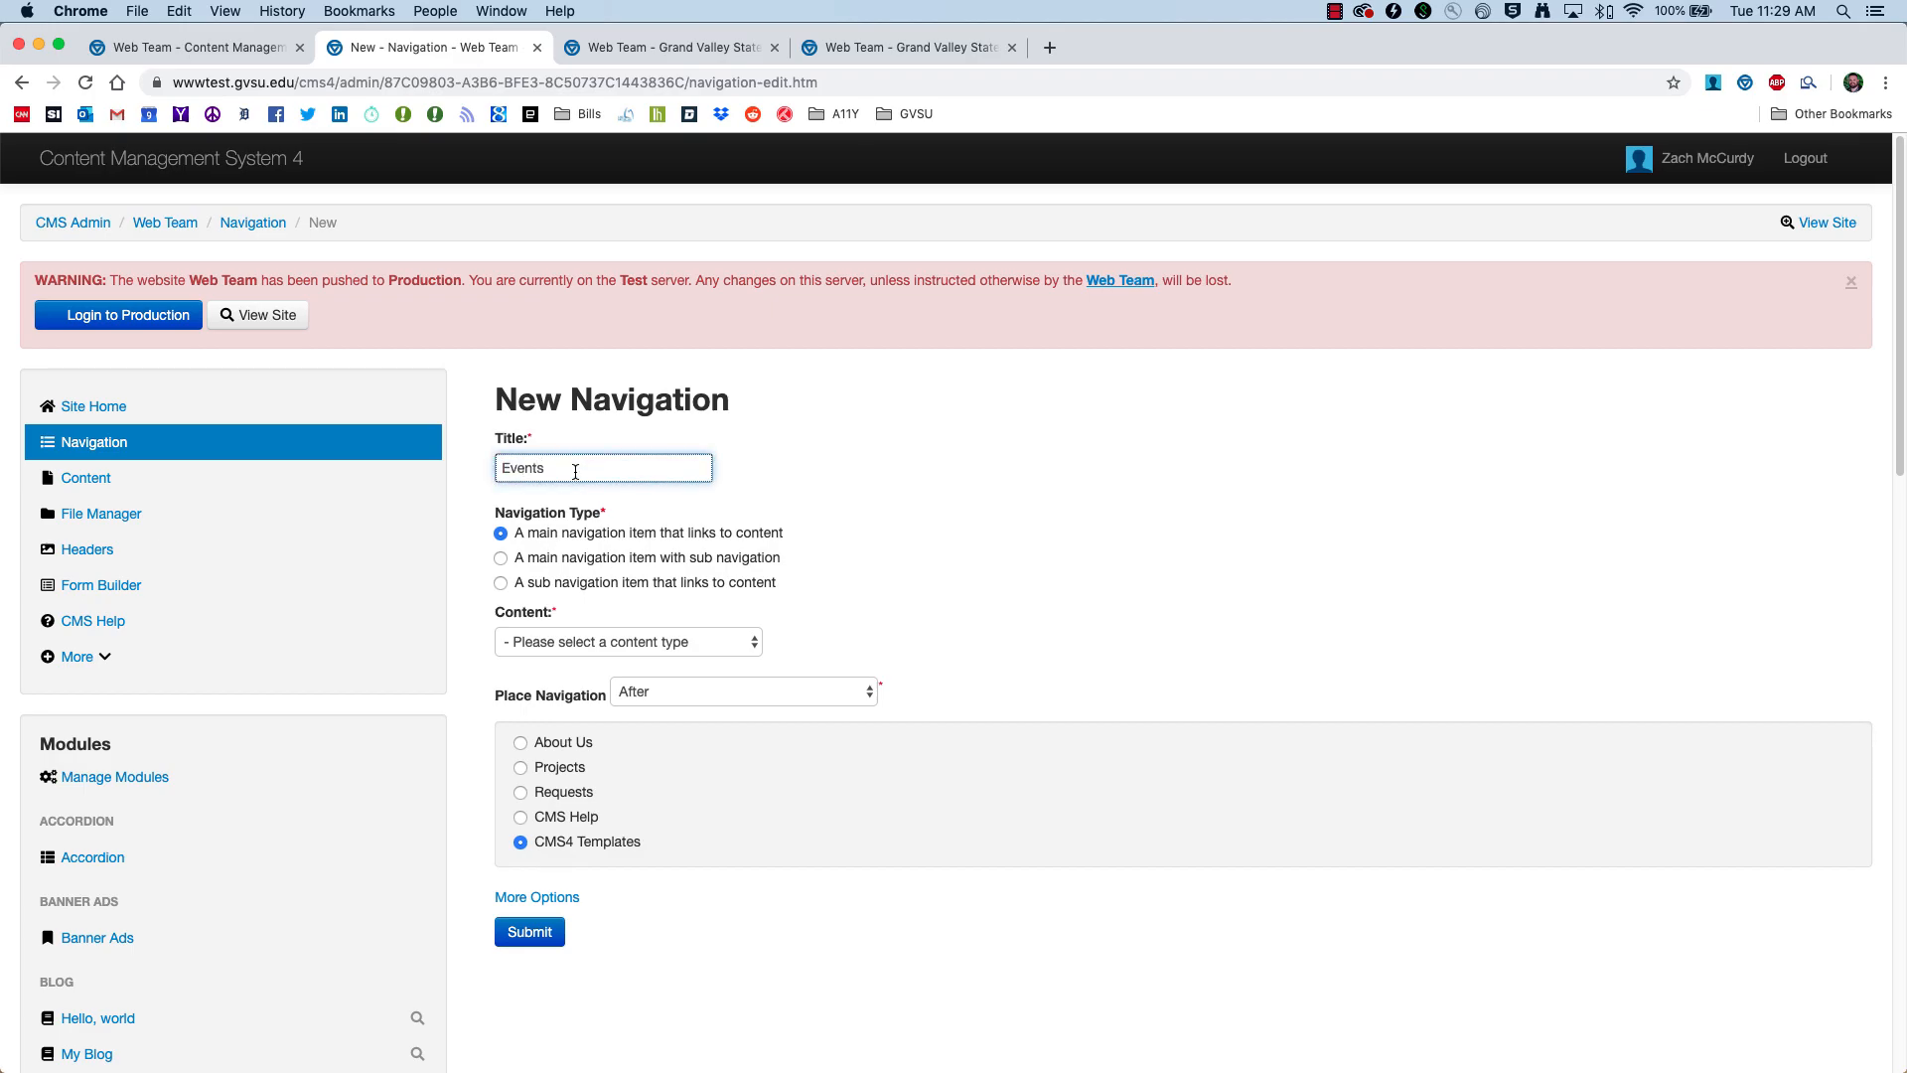
{"action": "left_click", "coordinate": [500, 561]}
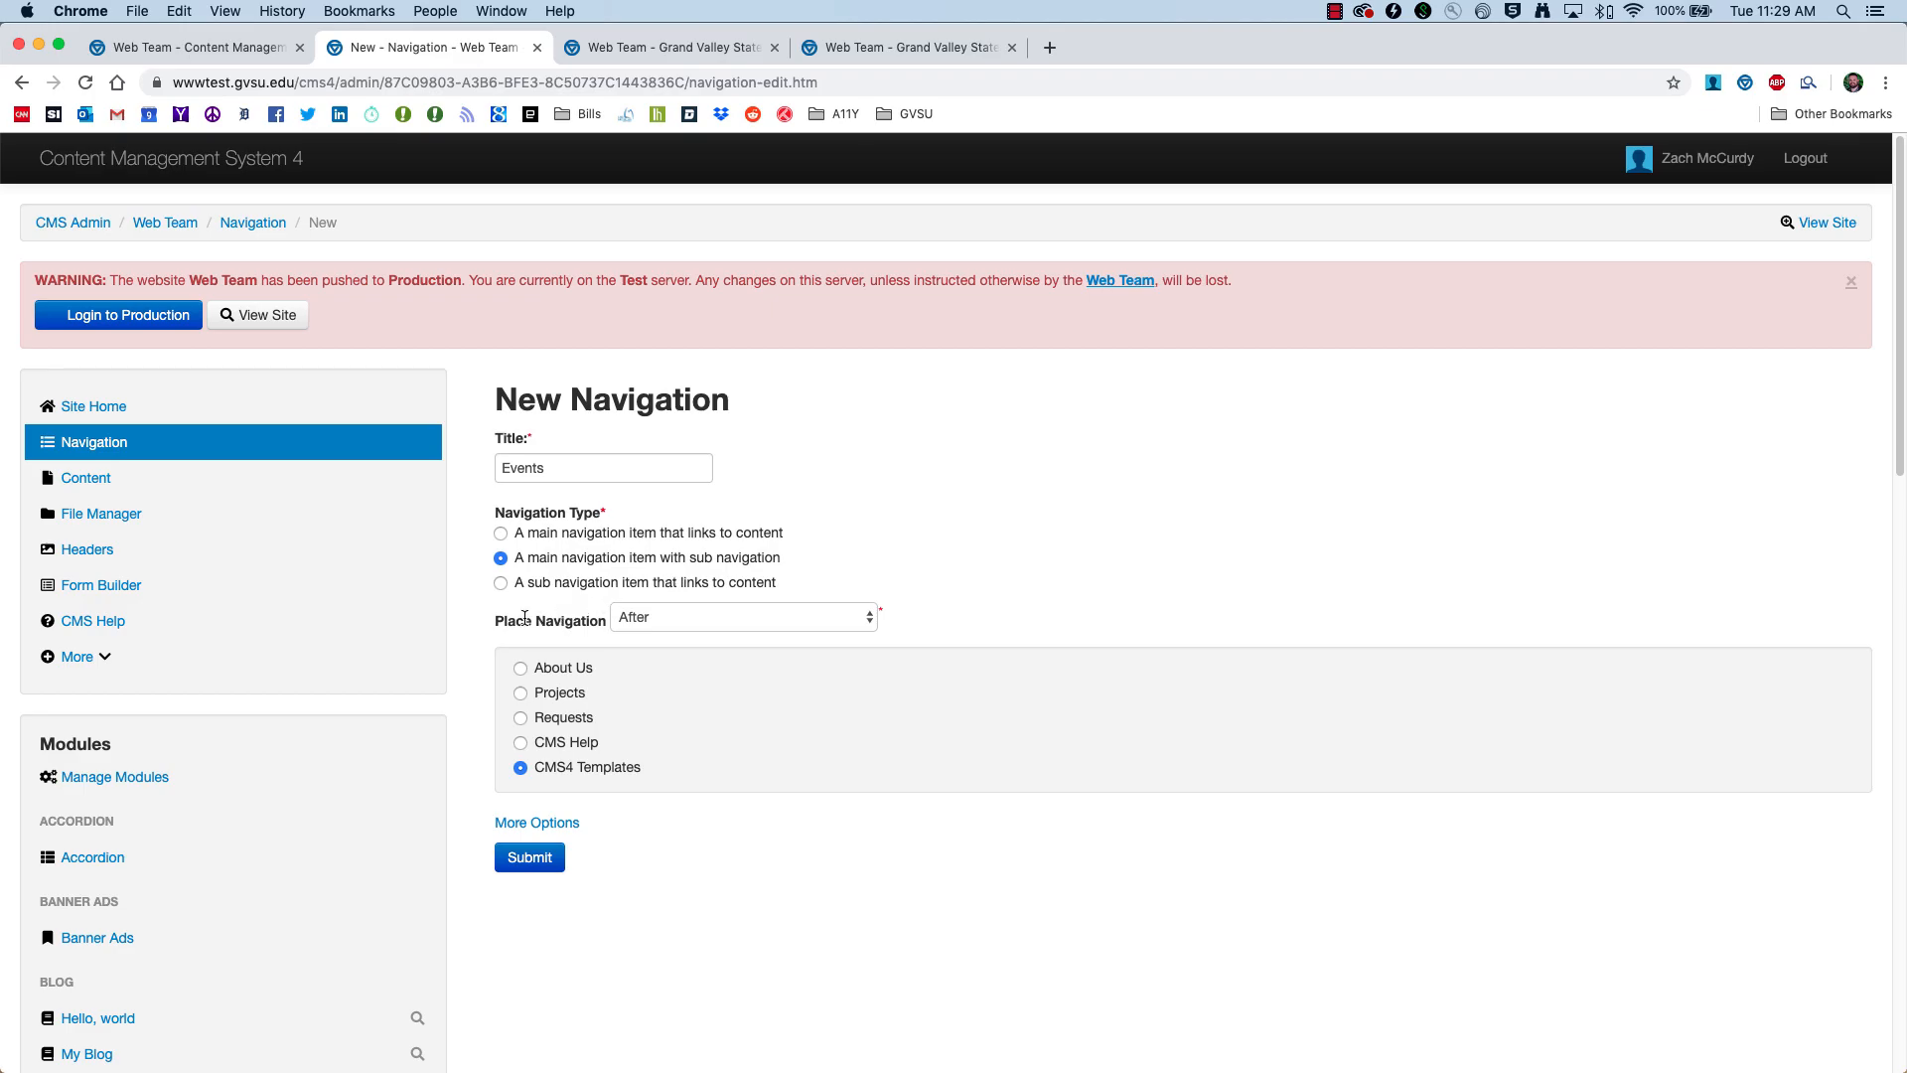
{"action": "left_click", "coordinate": [867, 622]}
{"action": "left_click", "coordinate": [680, 626]}
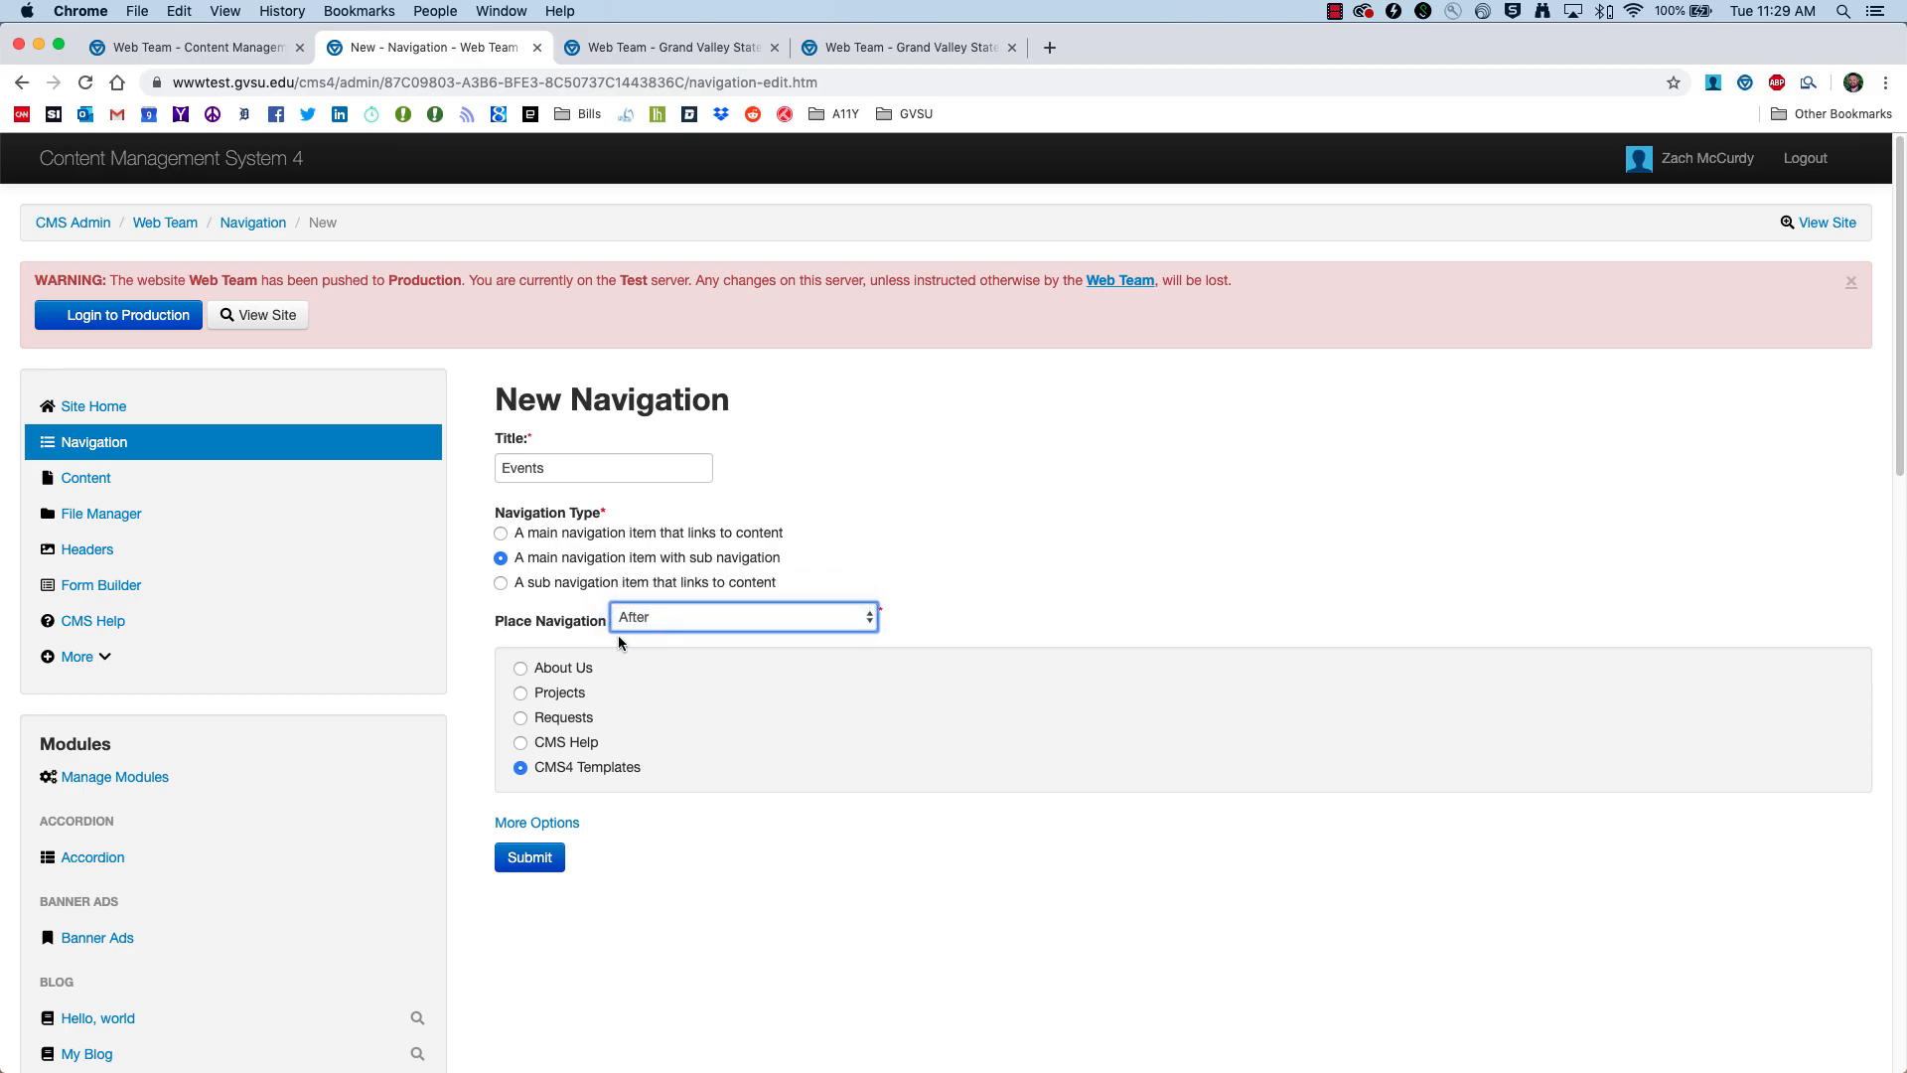
{"action": "left_click", "coordinate": [541, 669]}
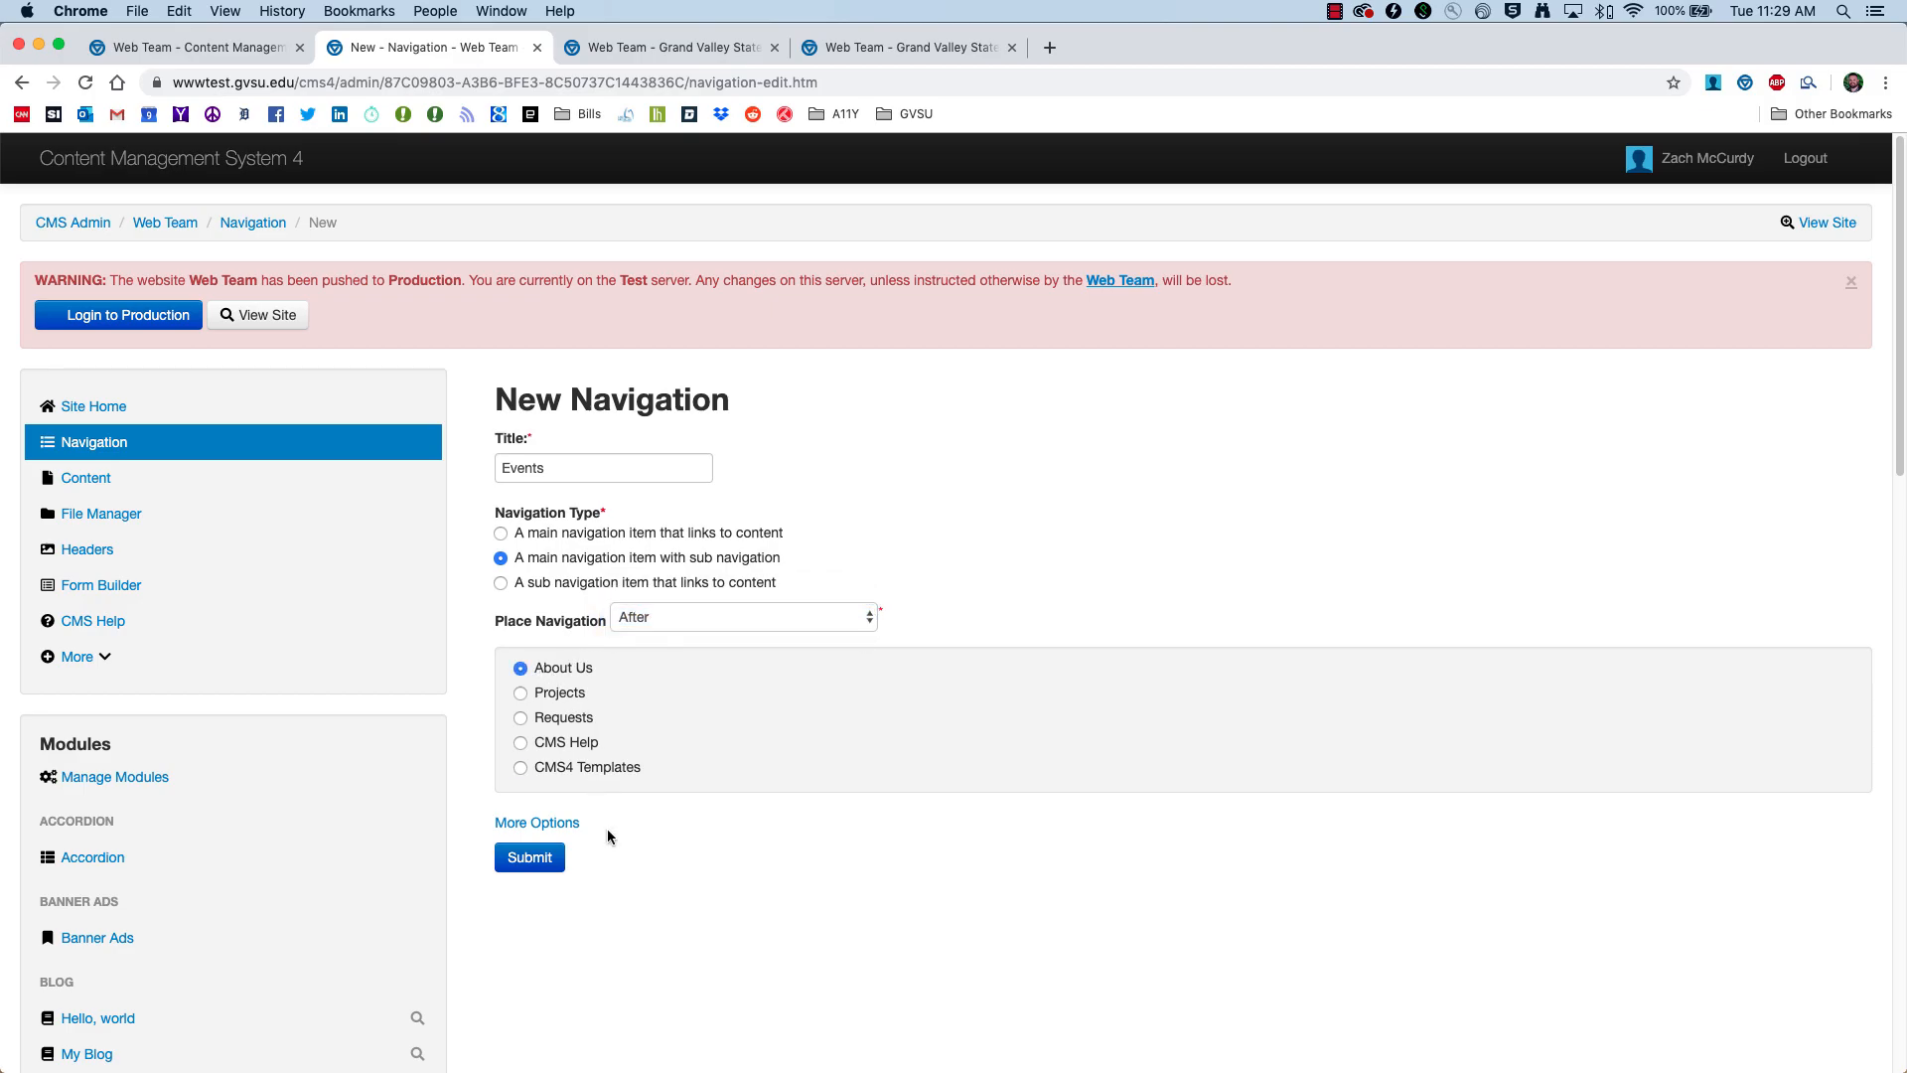
{"action": "left_click", "coordinate": [529, 858]}
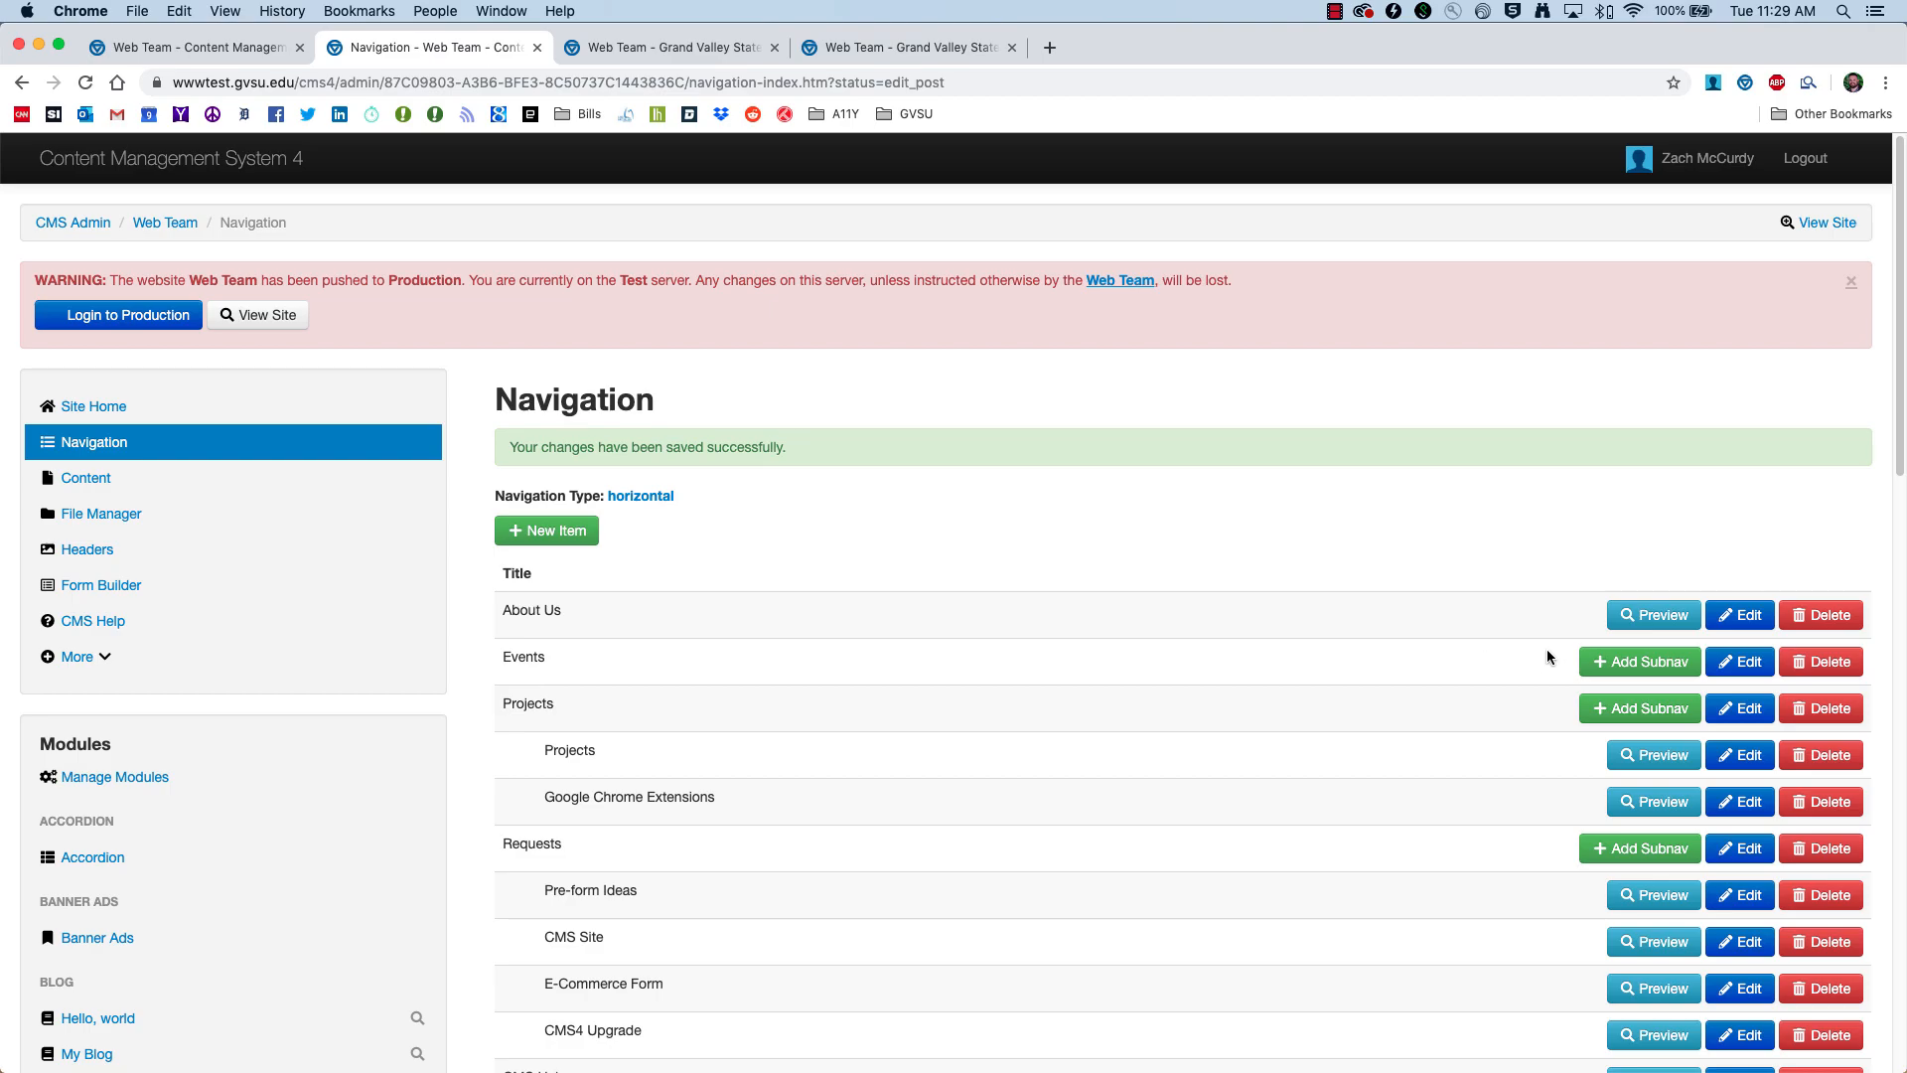
Step: Add a sub navigation item titled New Staff under Events, linked to the New Staff Orientation content, and submit it
{"action": "left_click", "coordinate": [1632, 662]}
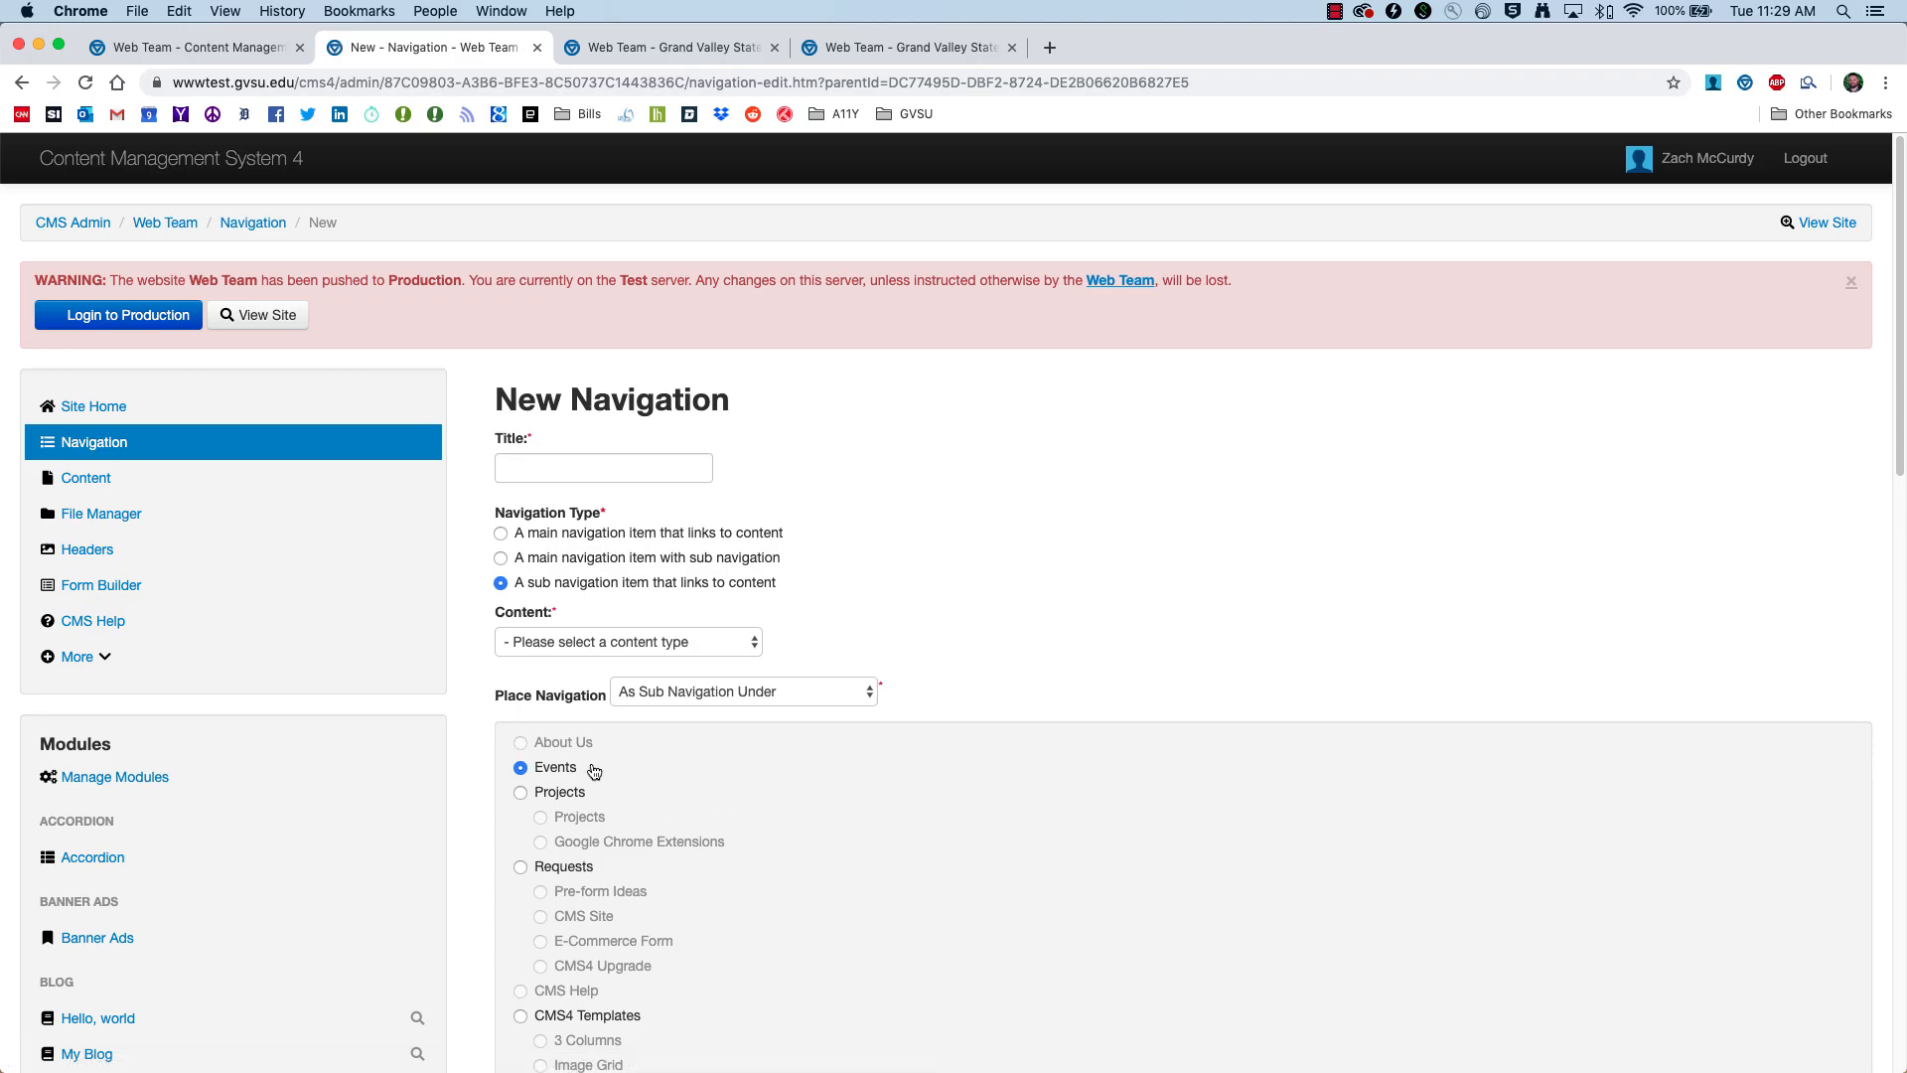
{"action": "left_click", "coordinate": [560, 463]}
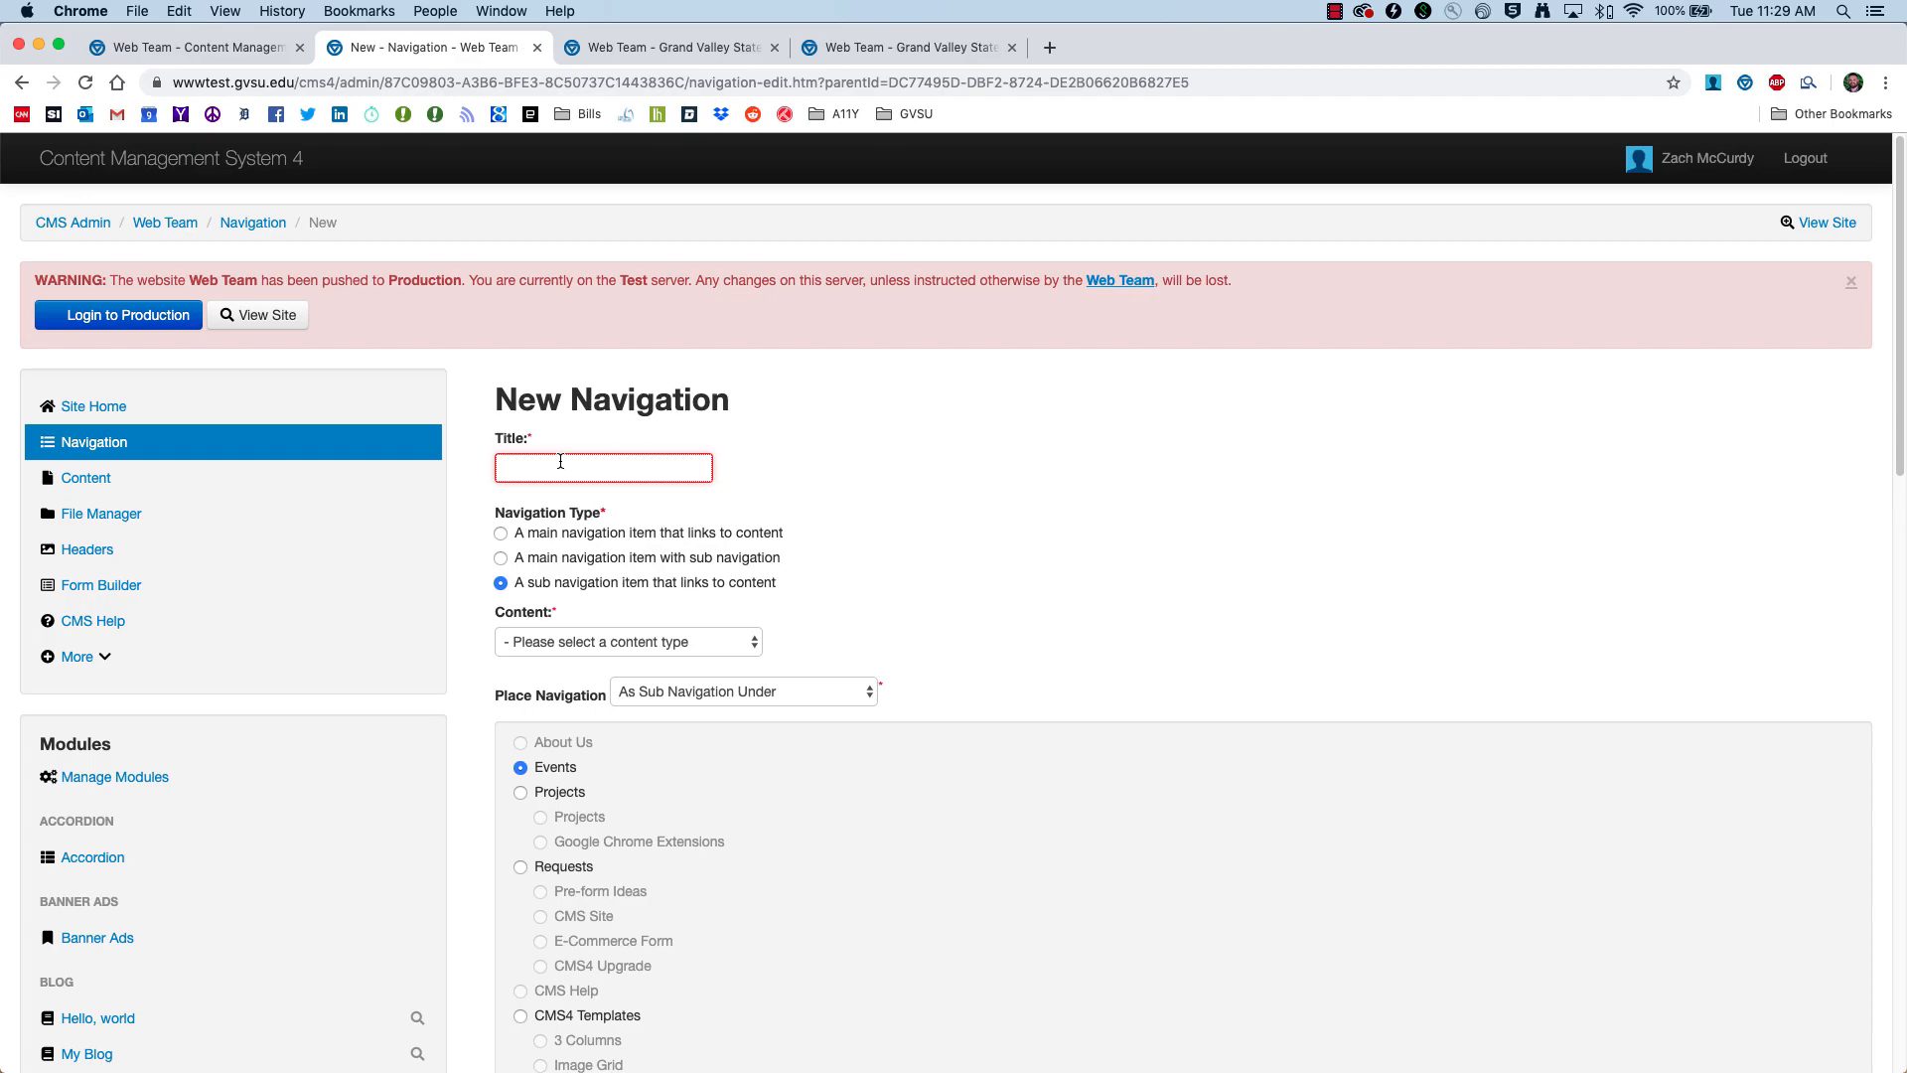
{"action": "type", "text": "New Staff"}
{"action": "left_click", "coordinate": [707, 642]}
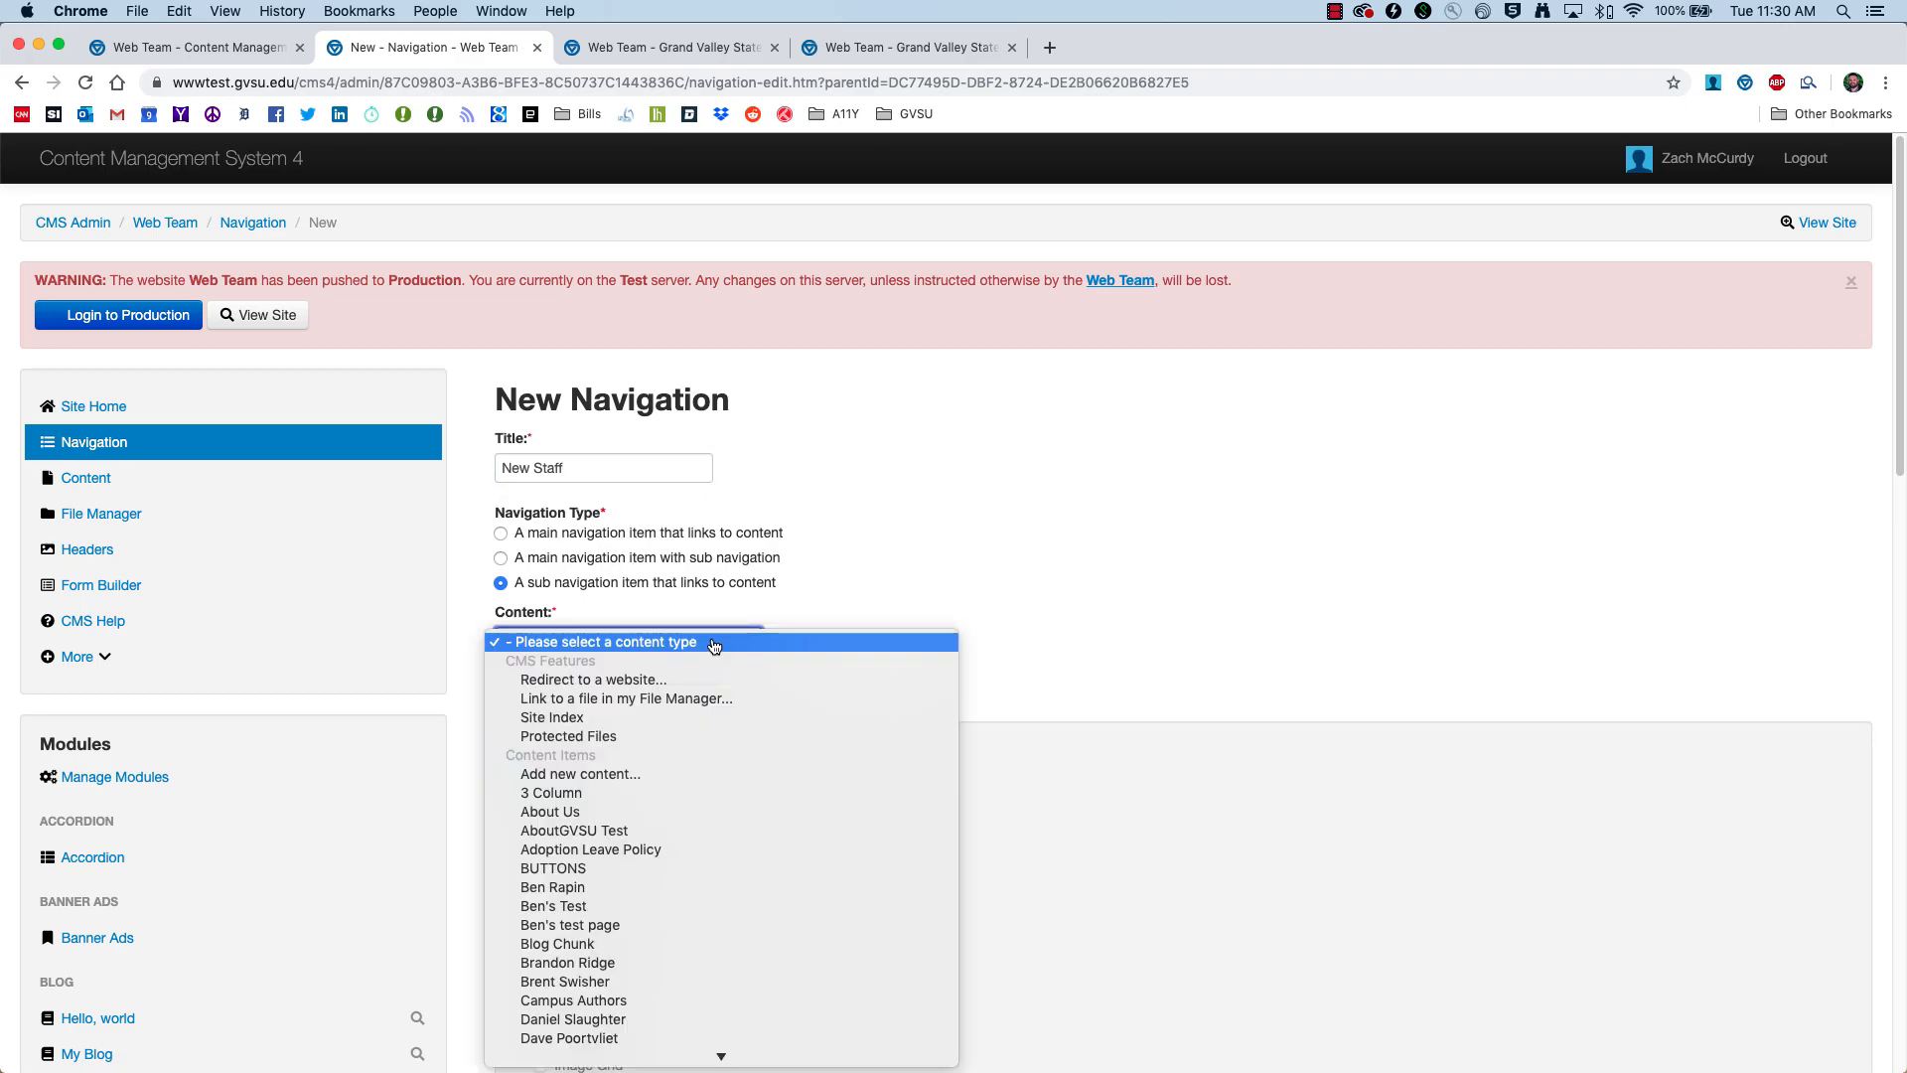
{"action": "scroll", "coordinate": [706, 897], "scroll_direction": "down", "scroll_amount": 10}
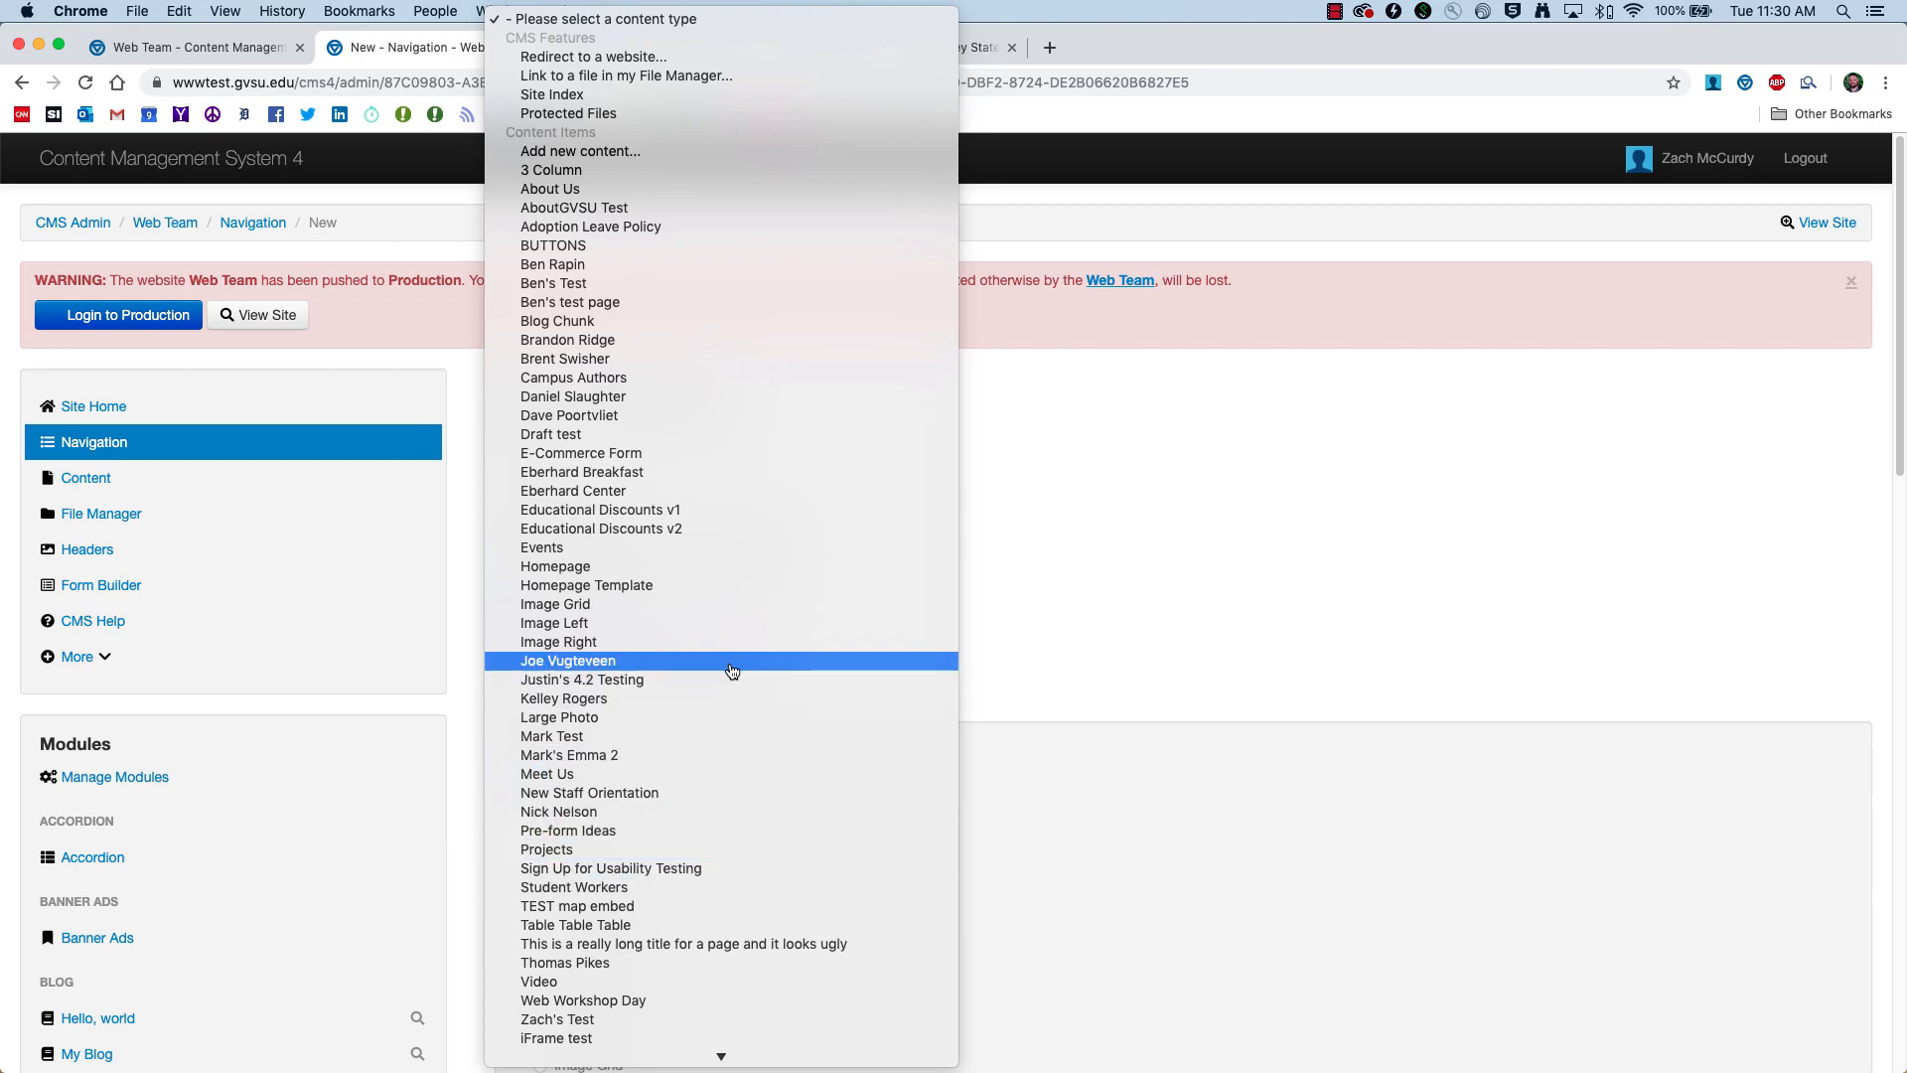
{"action": "left_click", "coordinate": [664, 794]}
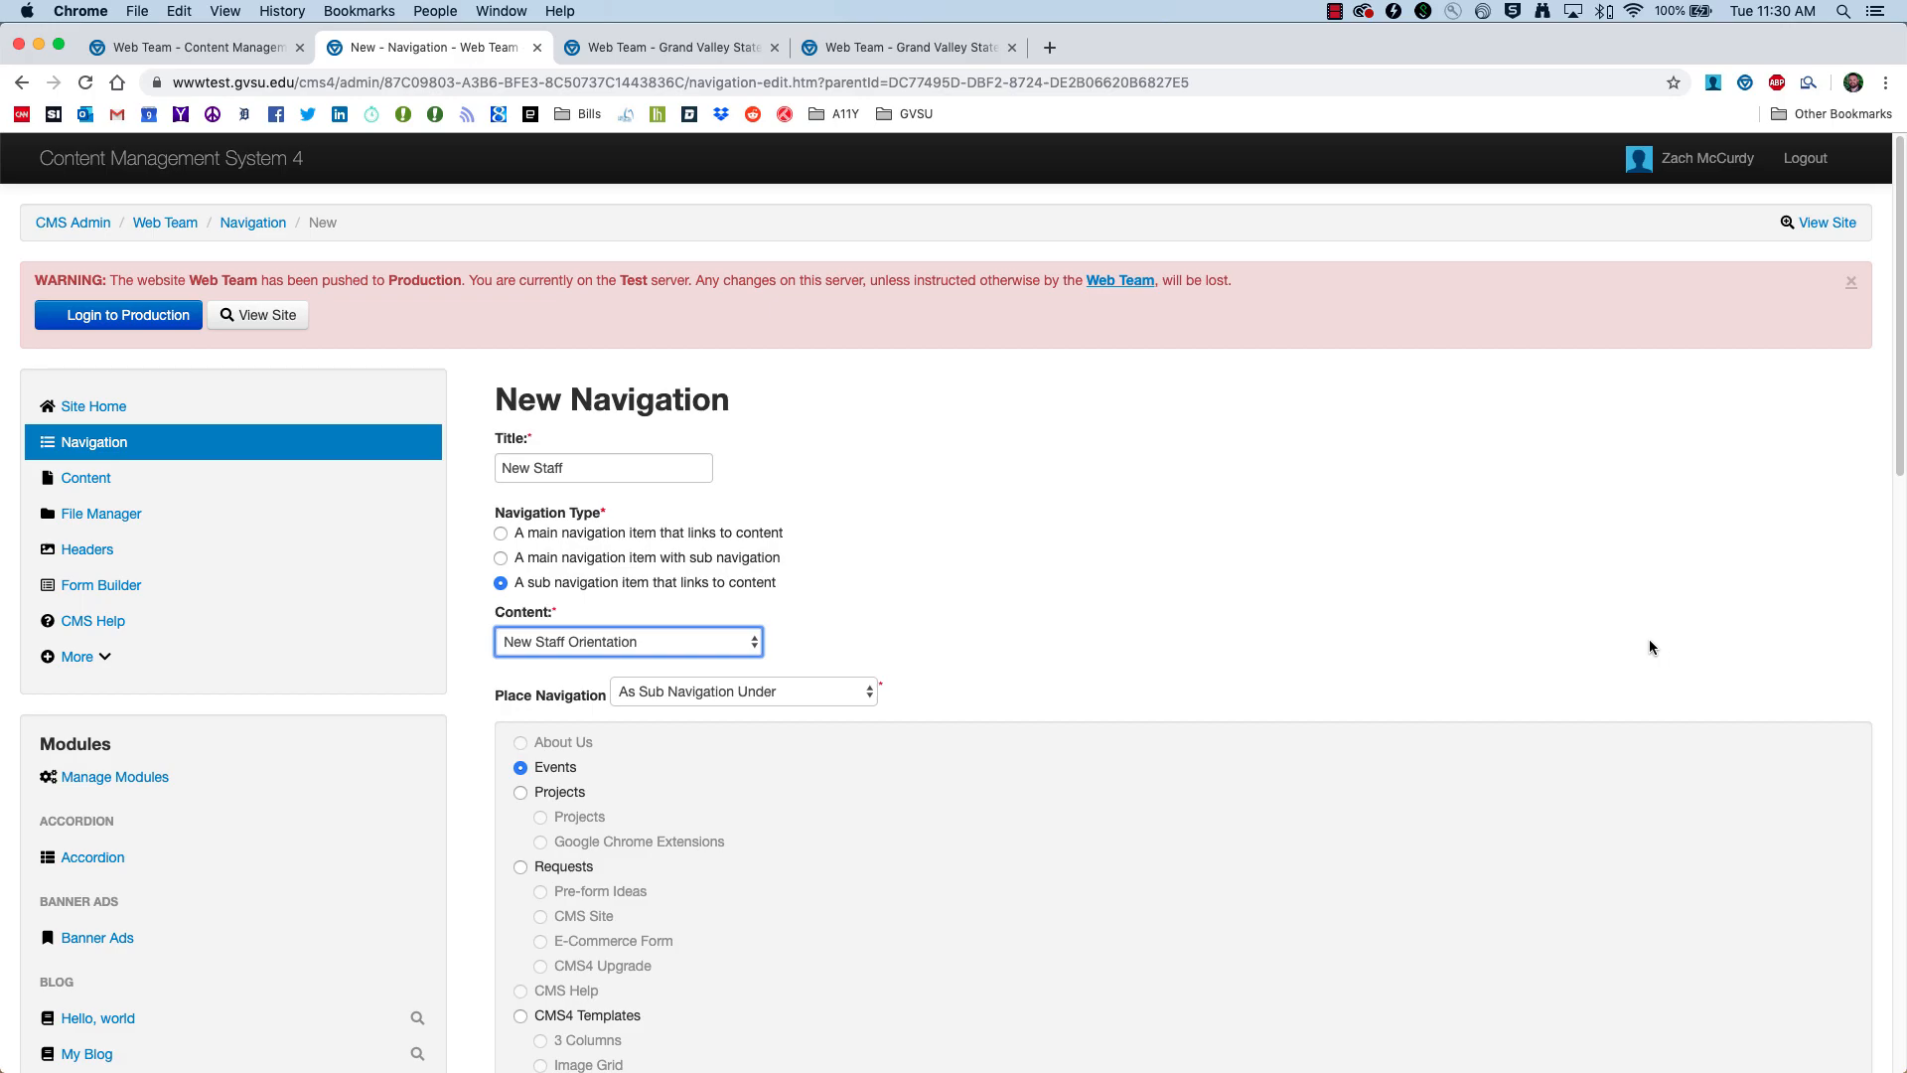
{"action": "scroll", "coordinate": [1155, 750], "scroll_direction": "down", "scroll_amount": 5}
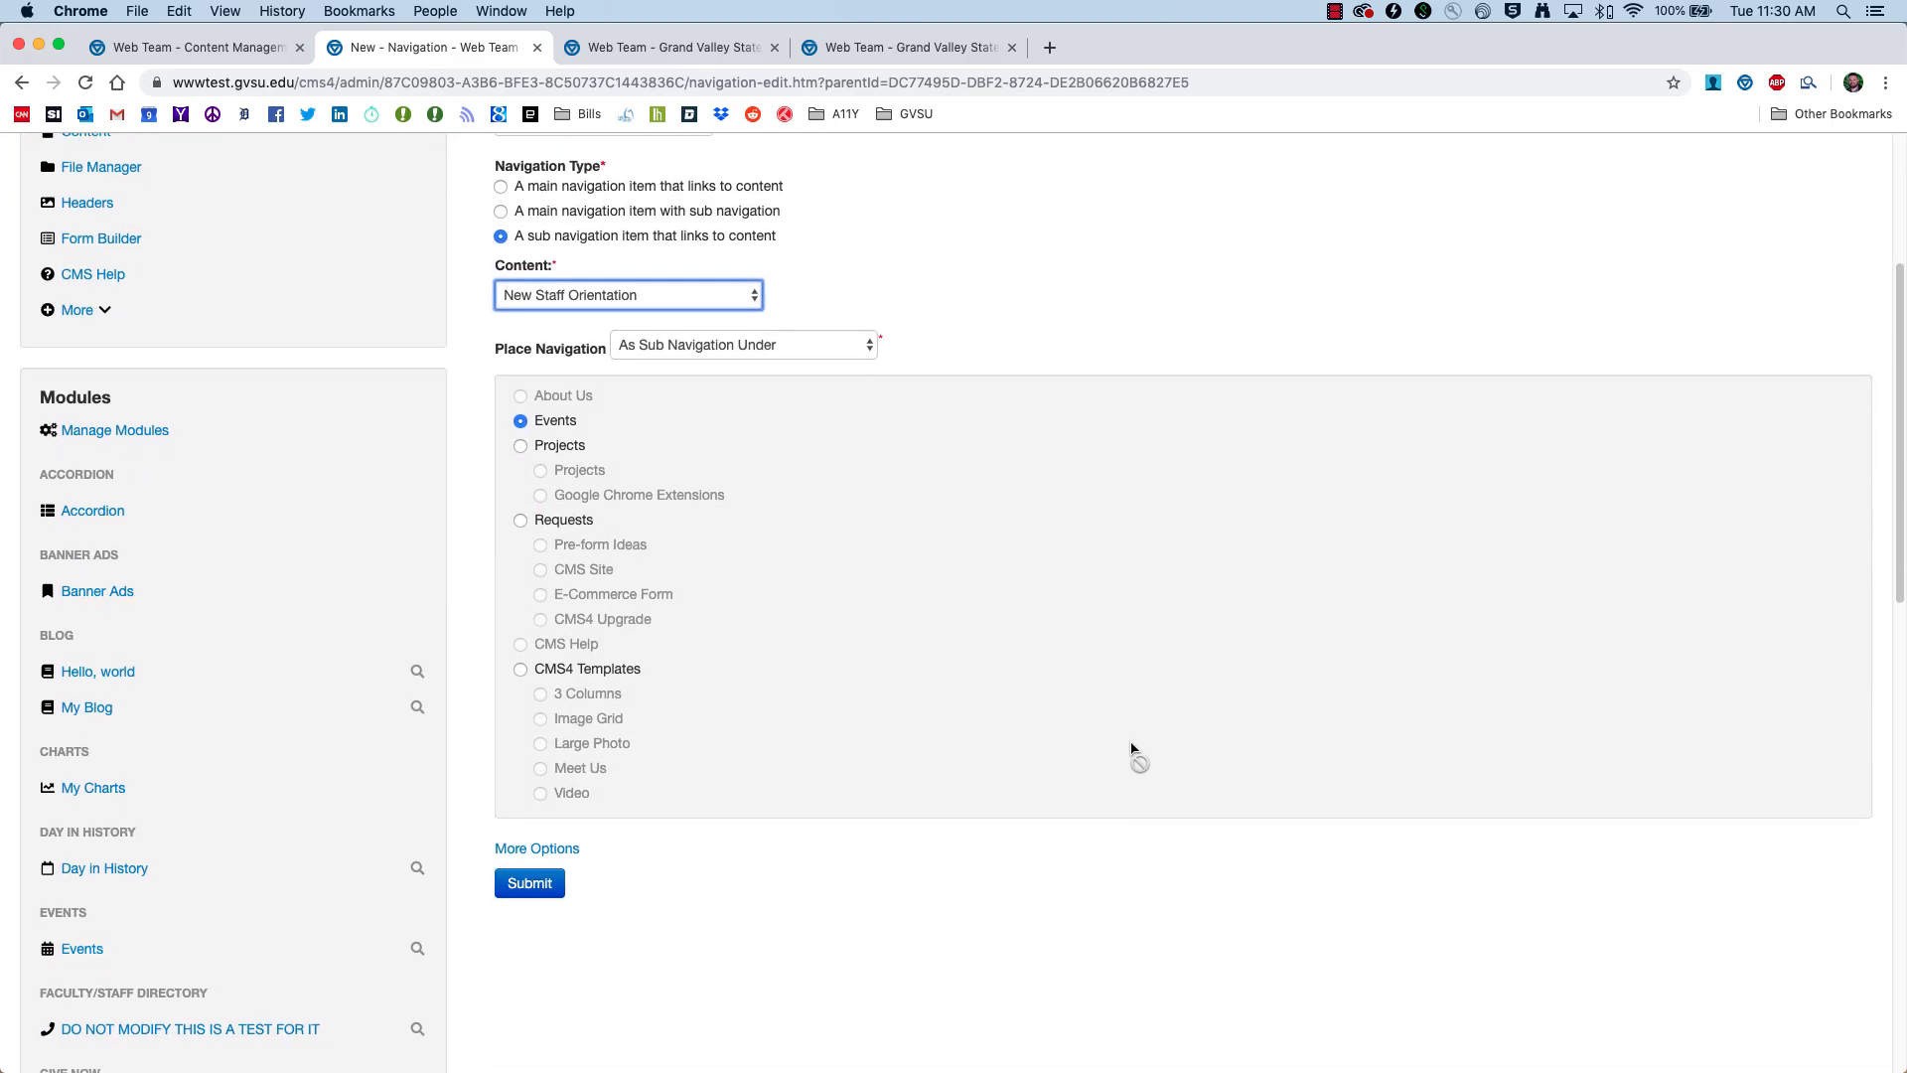
{"action": "left_click", "coordinate": [531, 885]}
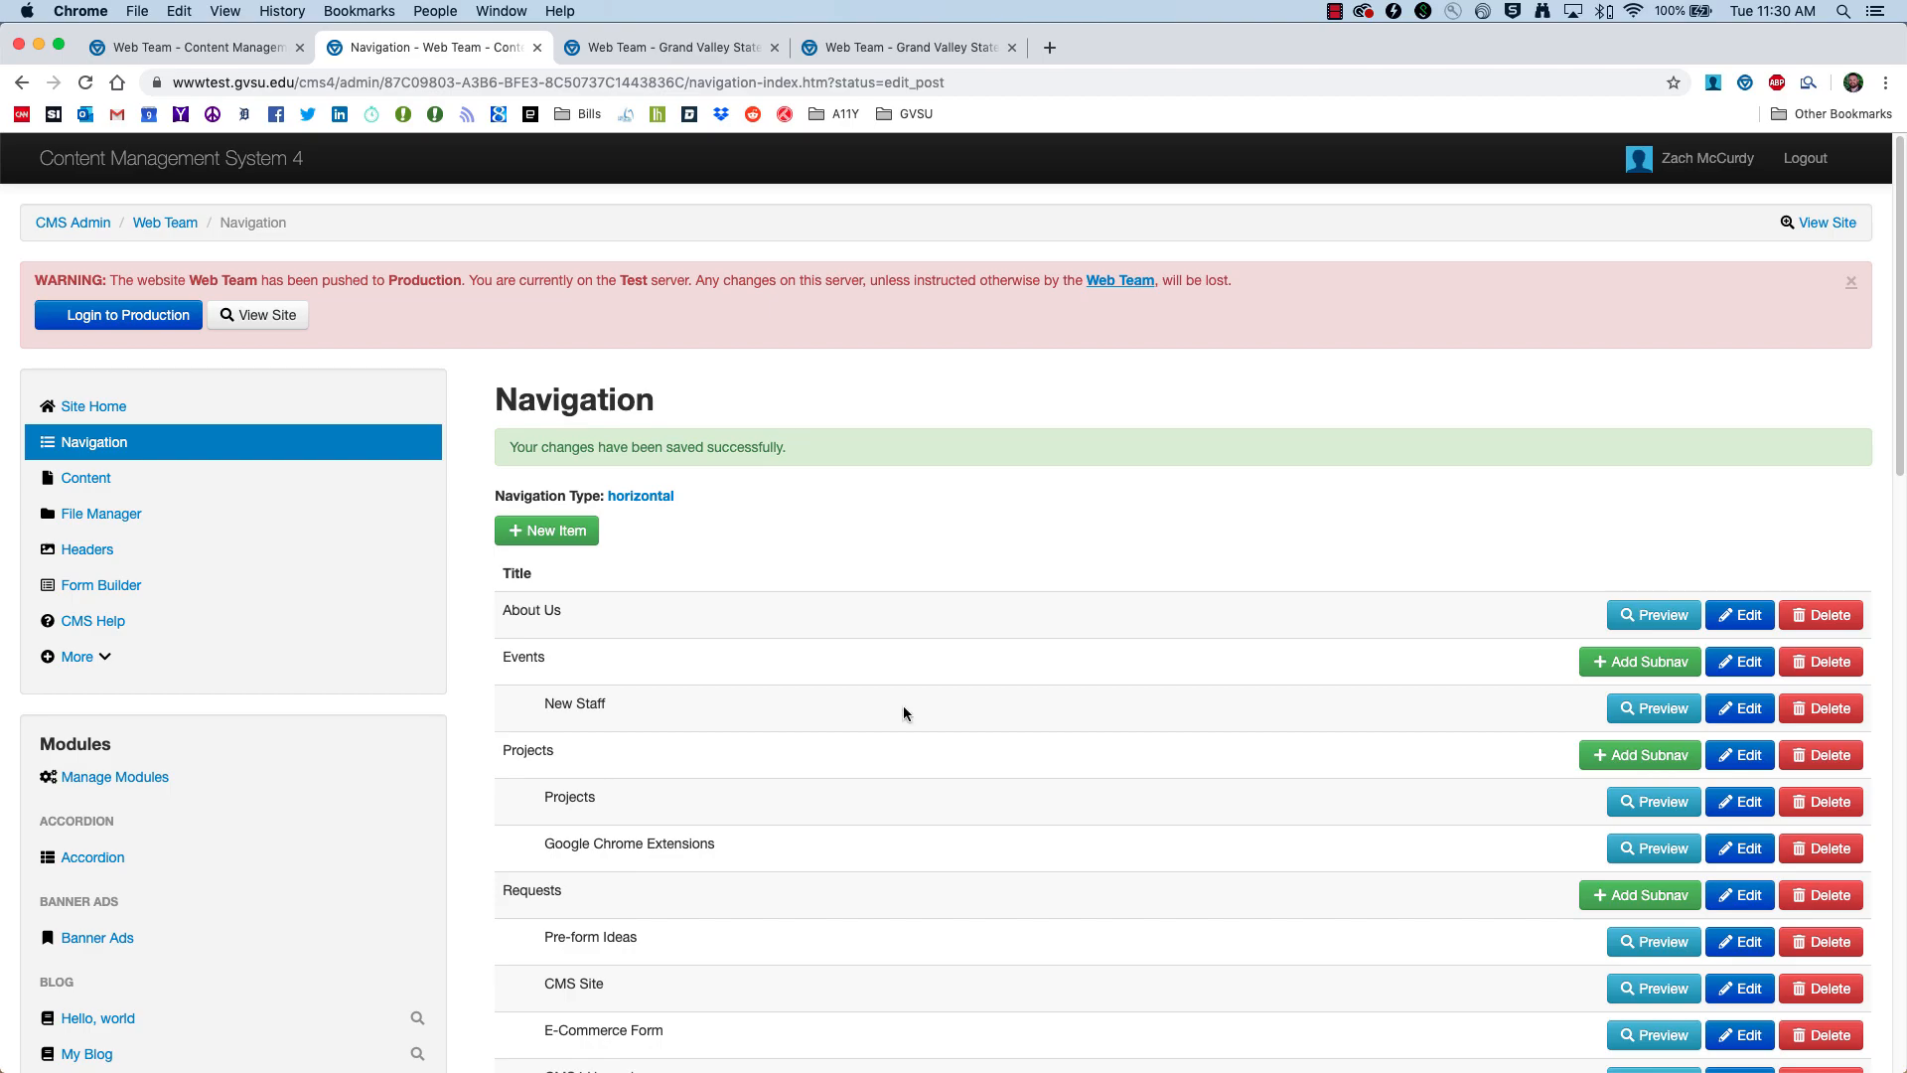
Step: Start a new sub navigation item titled Testing that links to the Sign Up for Usability Testing content
{"action": "left_click", "coordinate": [553, 533]}
{"action": "left_click", "coordinate": [558, 460]}
{"action": "type", "text": "Testing"}
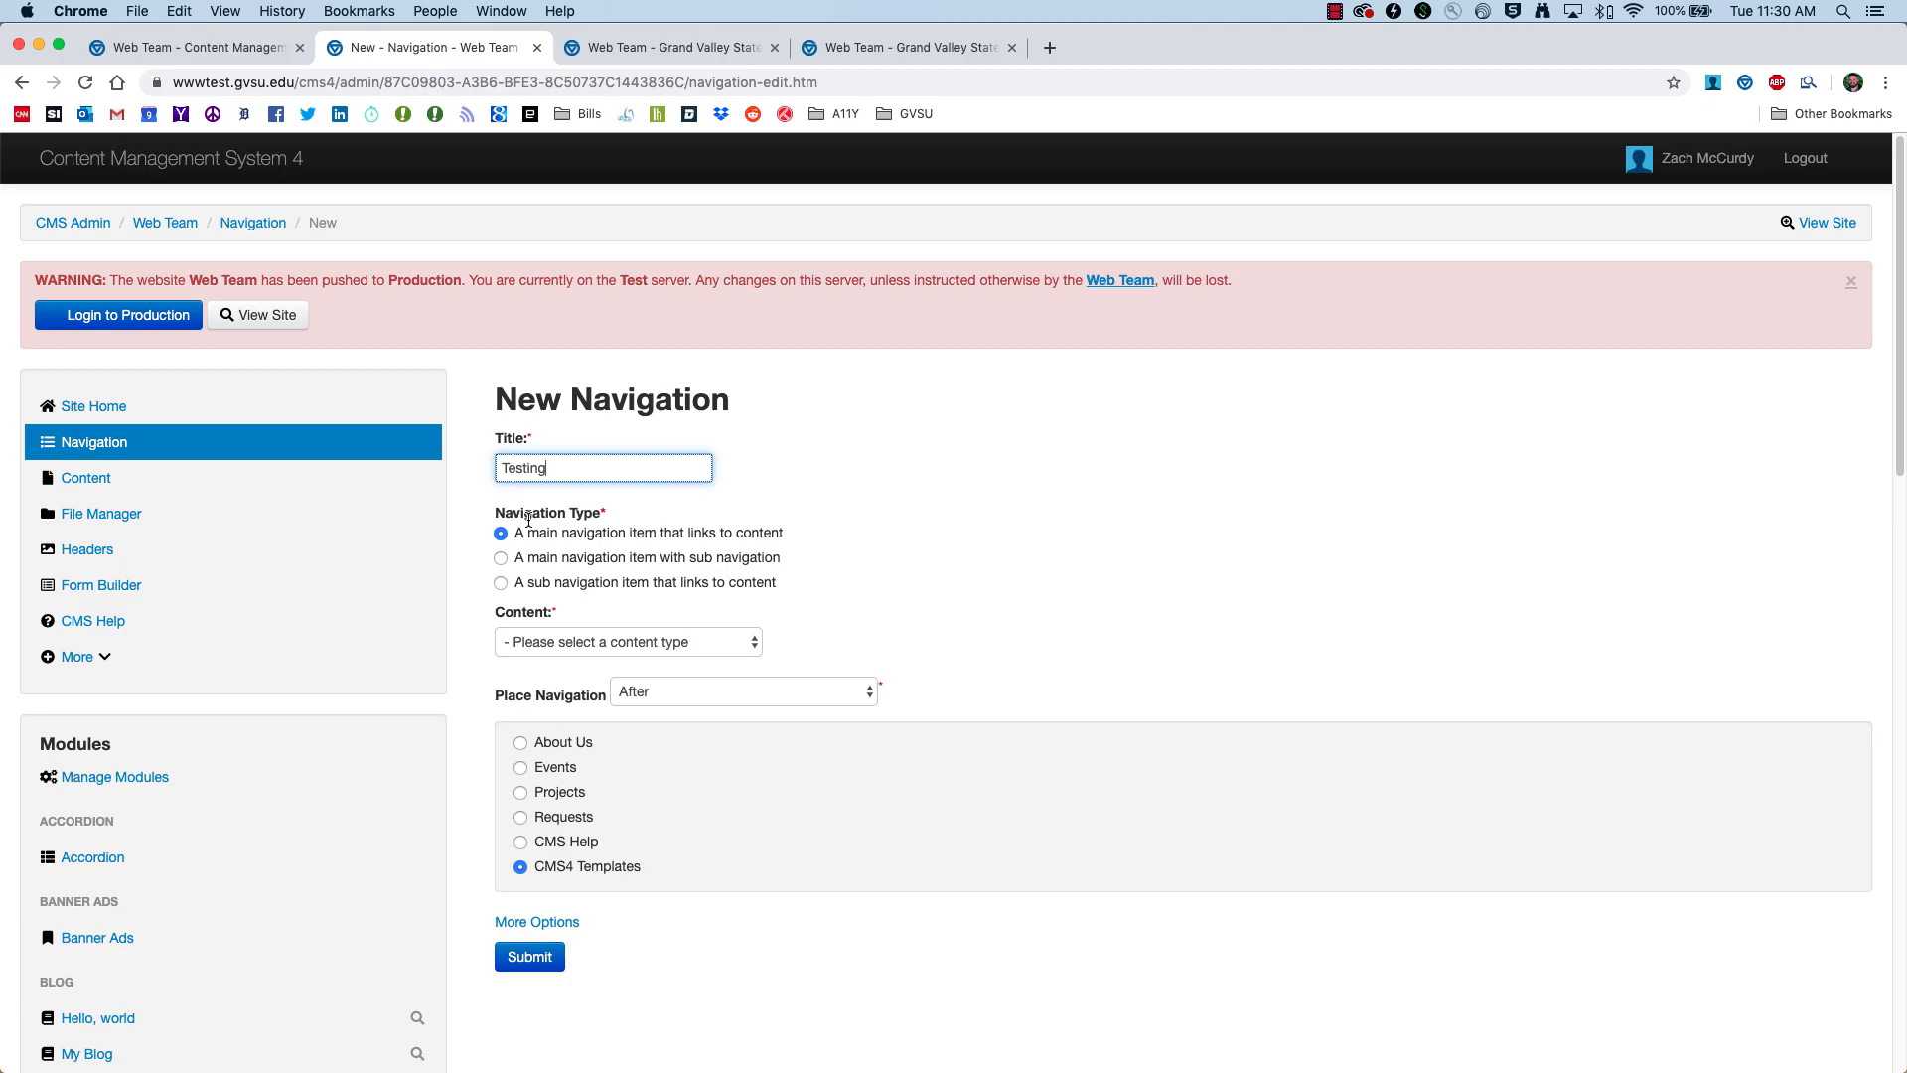
{"action": "left_click", "coordinate": [501, 585]}
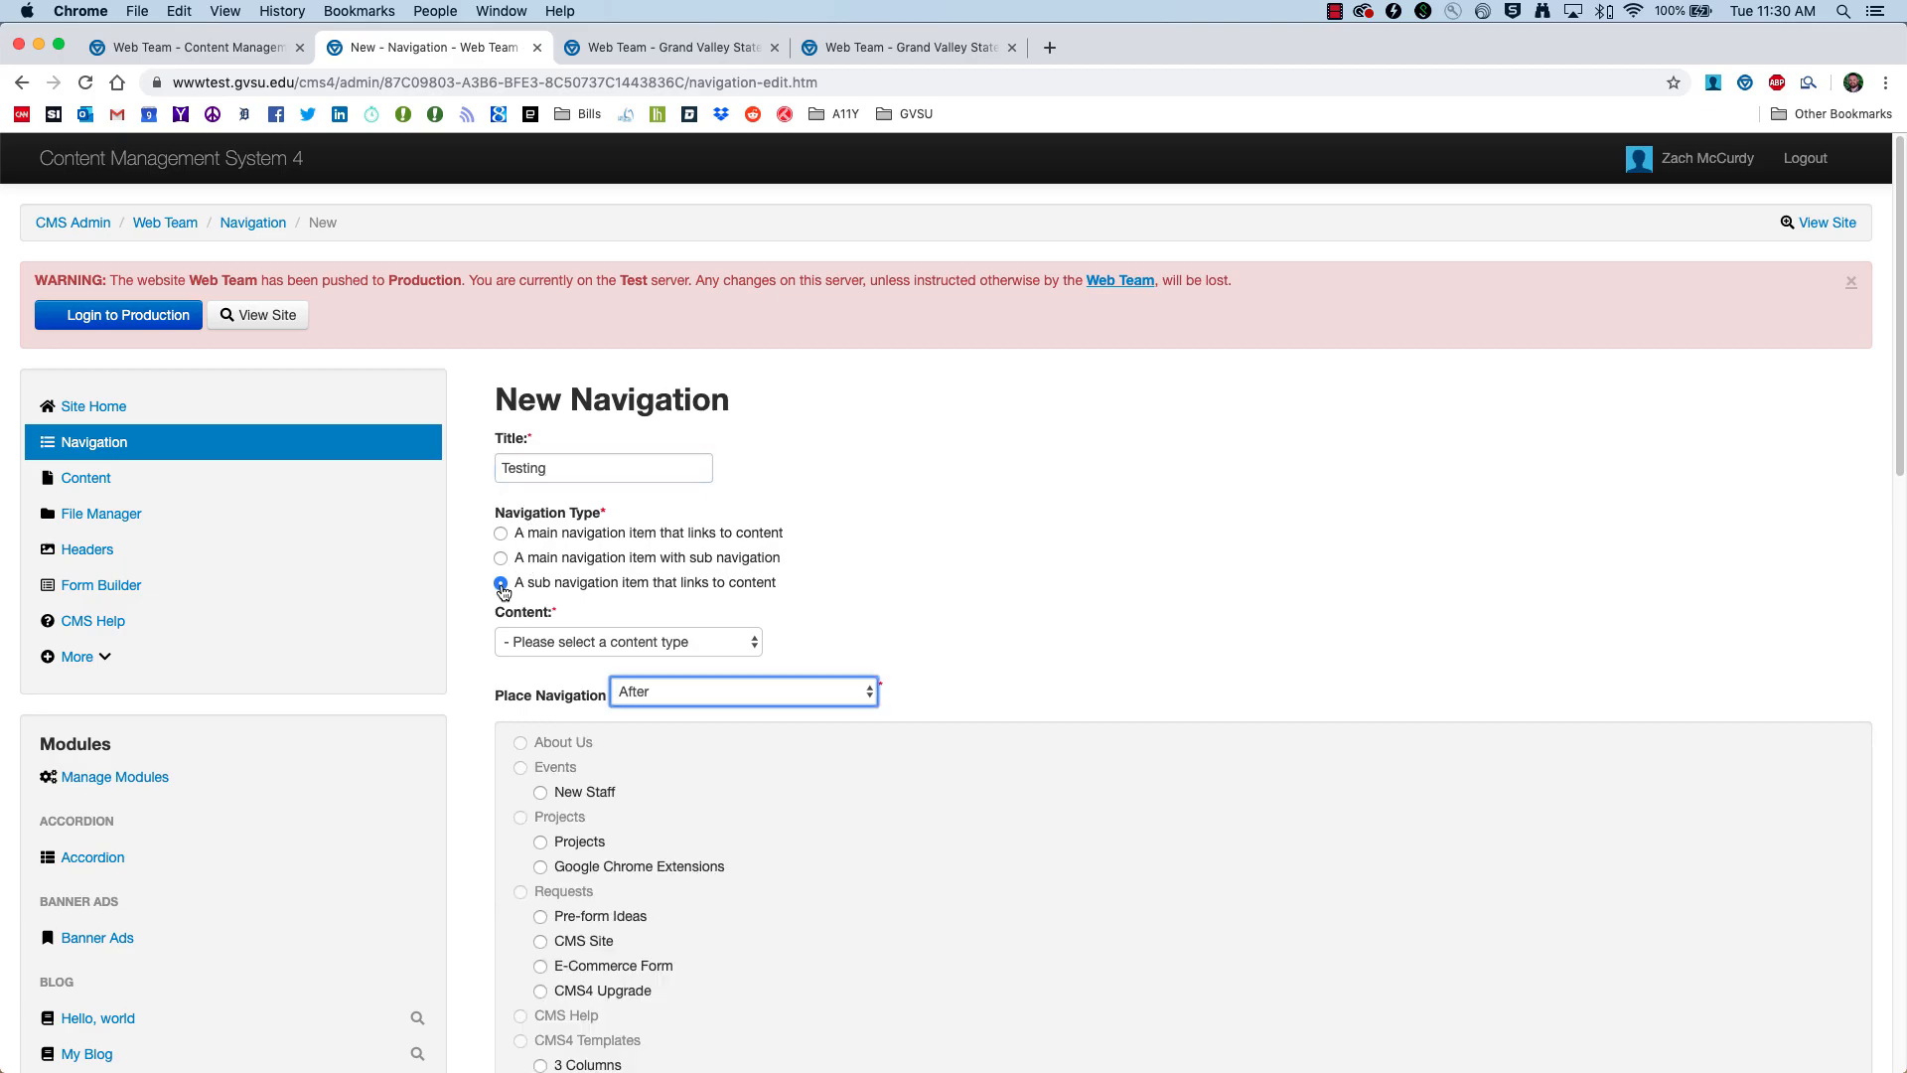
{"action": "left_click", "coordinate": [750, 643]}
{"action": "scroll", "coordinate": [679, 855], "scroll_direction": "down", "scroll_amount": 10}
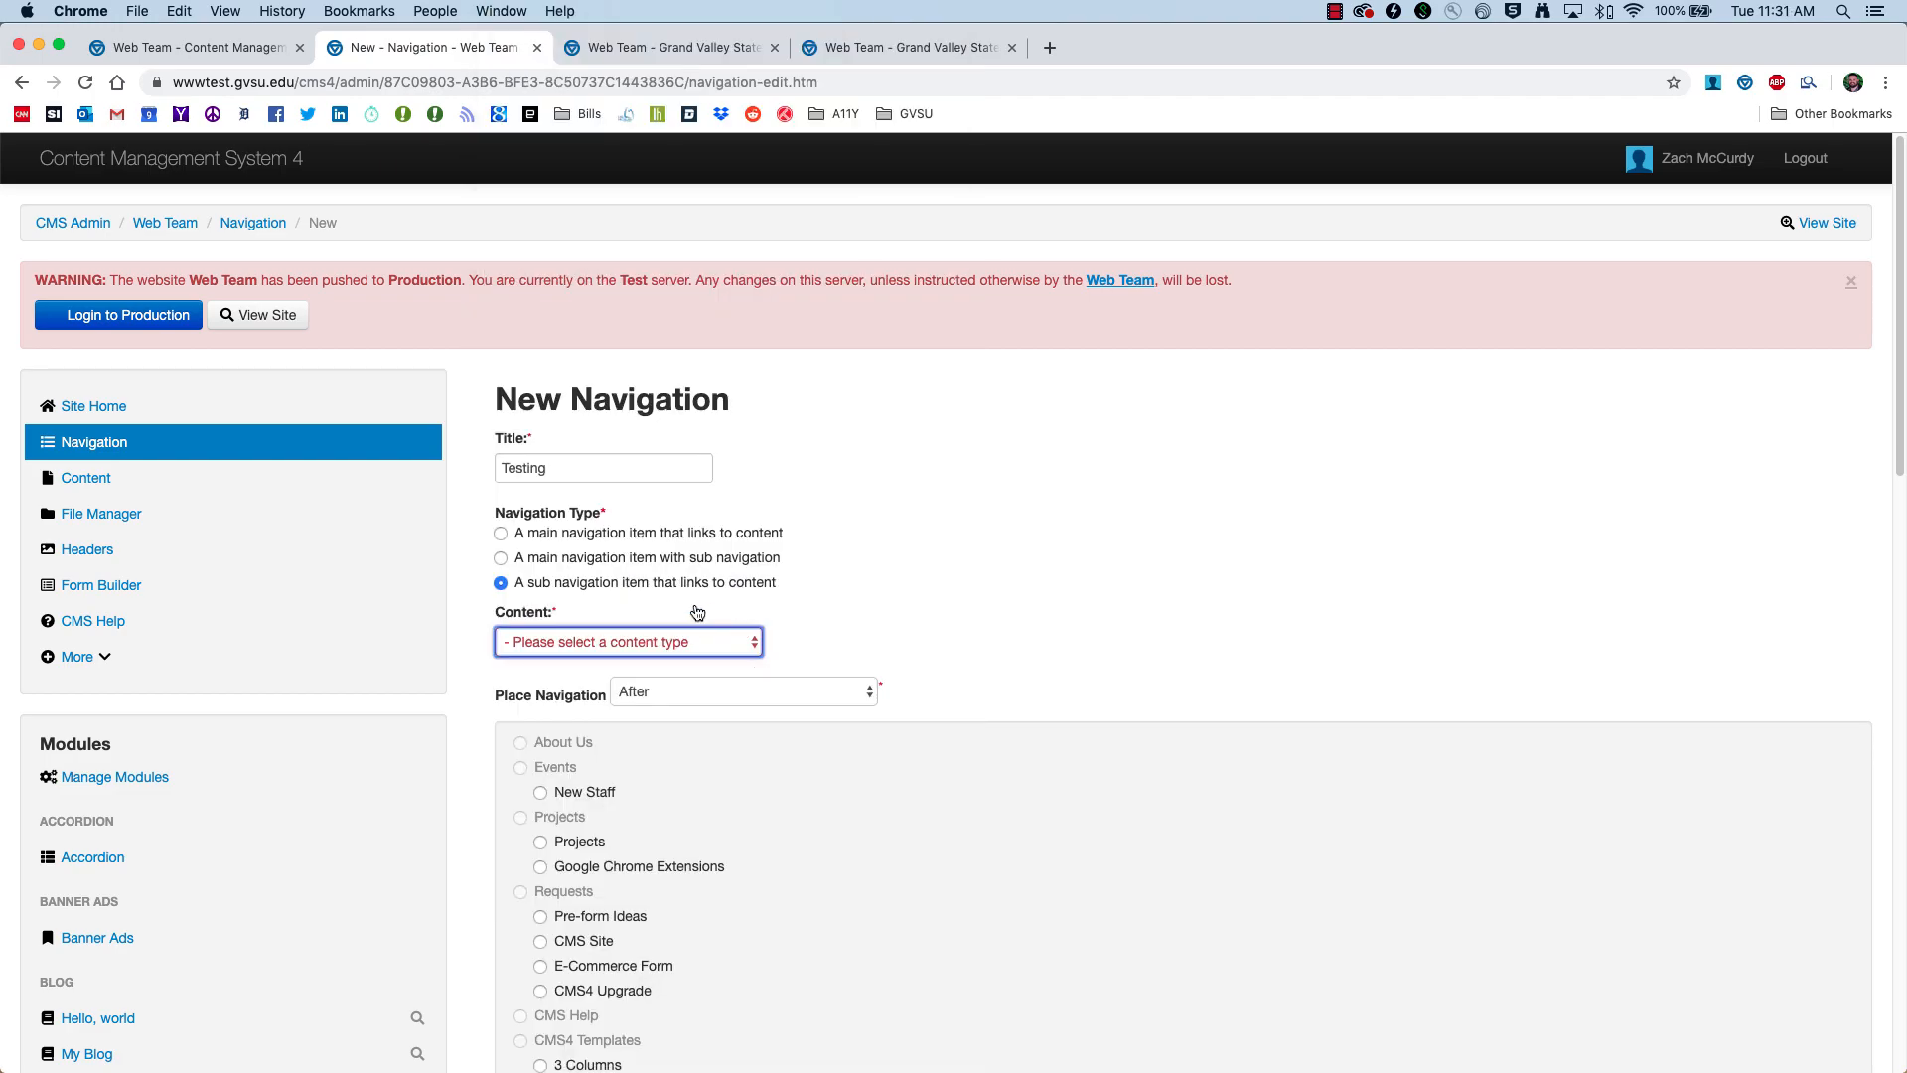
{"action": "left_click", "coordinate": [686, 643]}
{"action": "scroll", "coordinate": [656, 973], "scroll_direction": "down", "scroll_amount": 10}
{"action": "scroll", "coordinate": [640, 944], "scroll_direction": "up", "scroll_amount": 6}
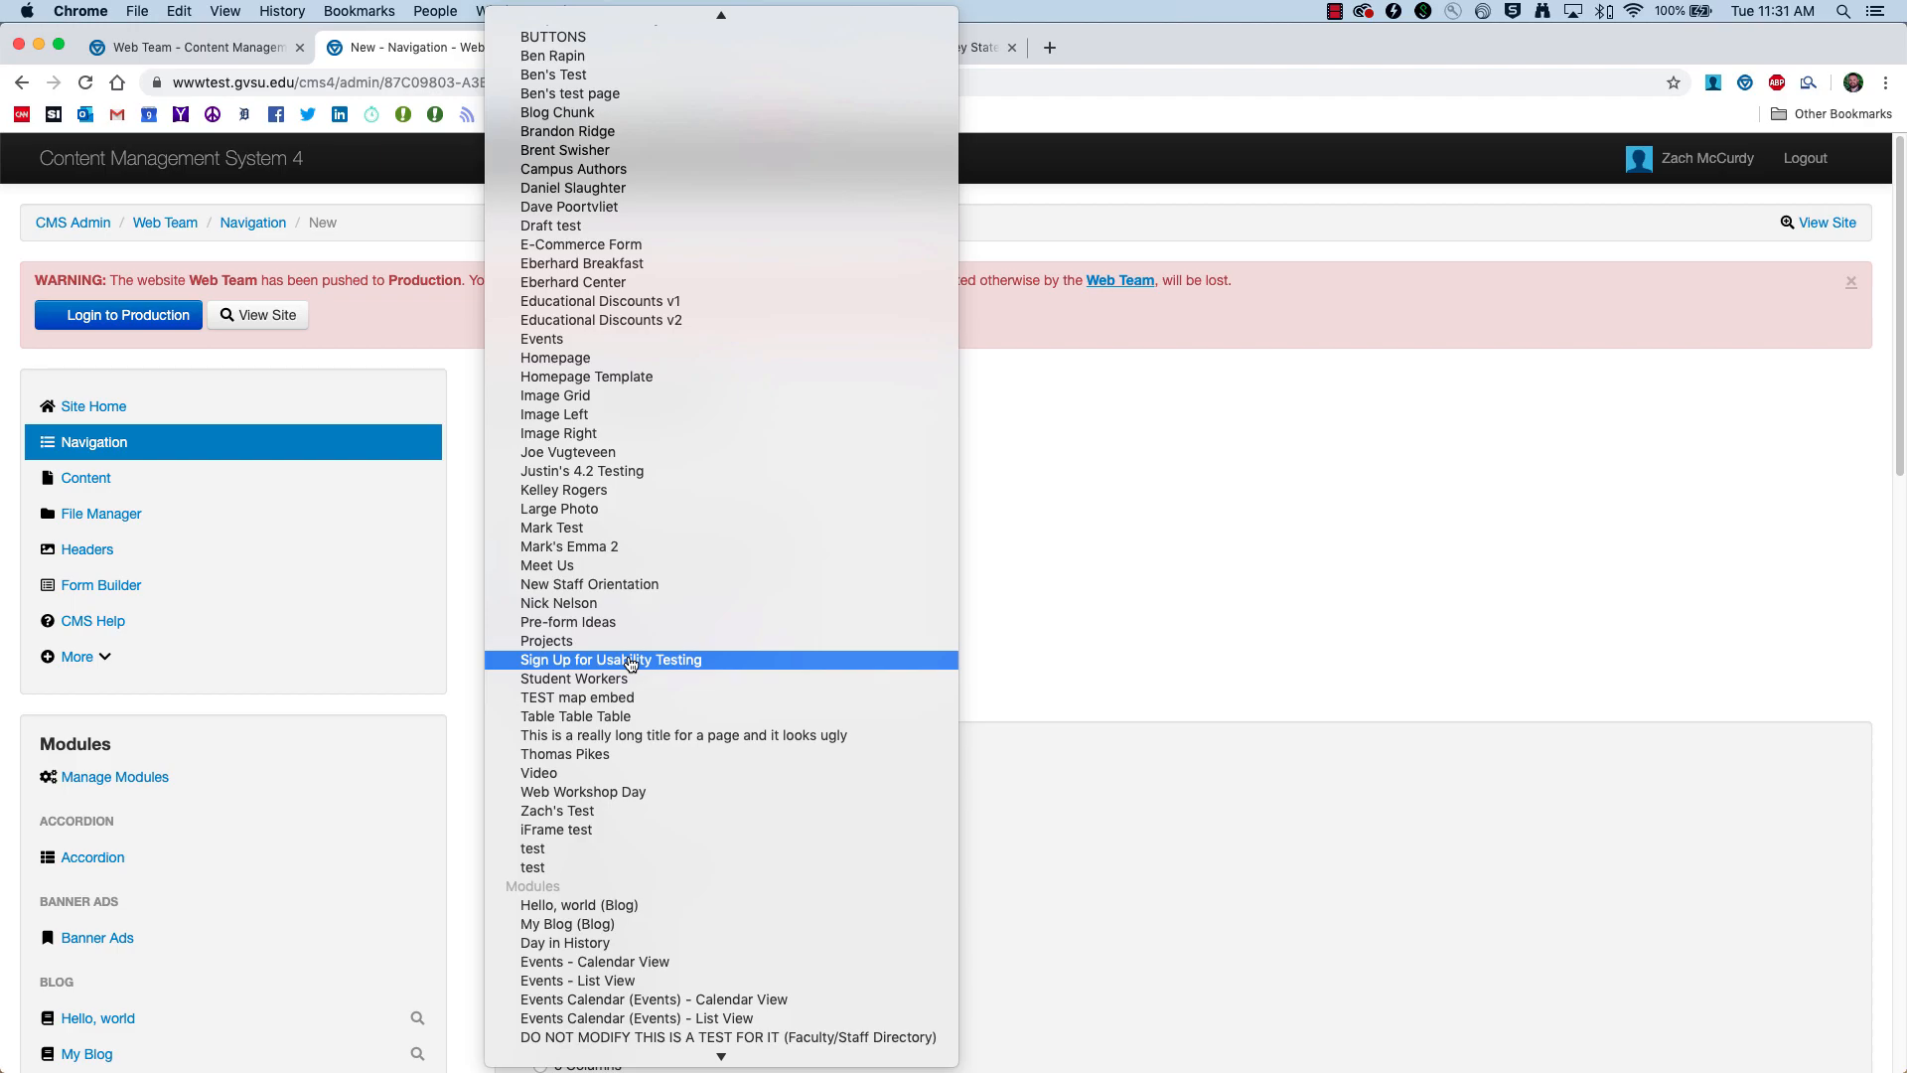
{"action": "left_click", "coordinate": [631, 661]}
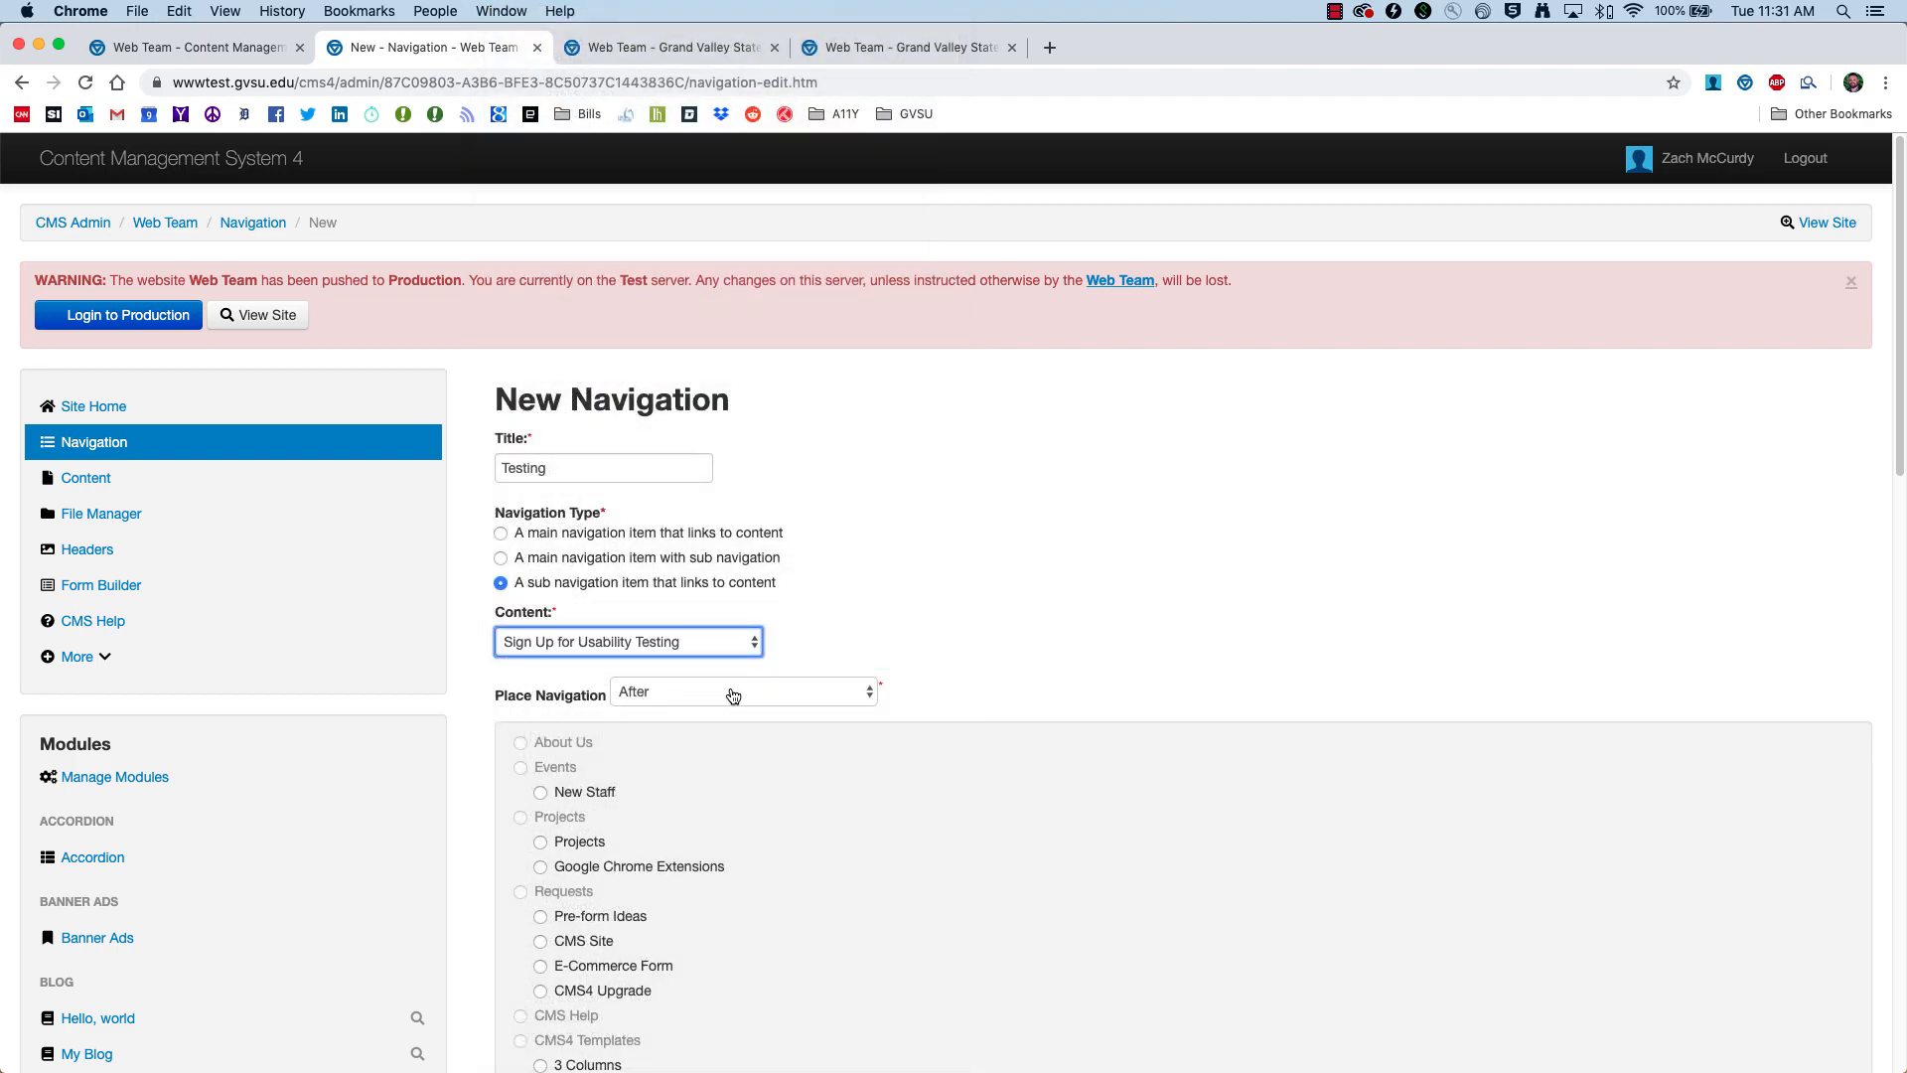
Step: Place the Testing item as sub navigation under Events and submit it
{"action": "scroll", "coordinate": [744, 705], "scroll_direction": "down", "scroll_amount": 3}
{"action": "left_click", "coordinate": [795, 570]}
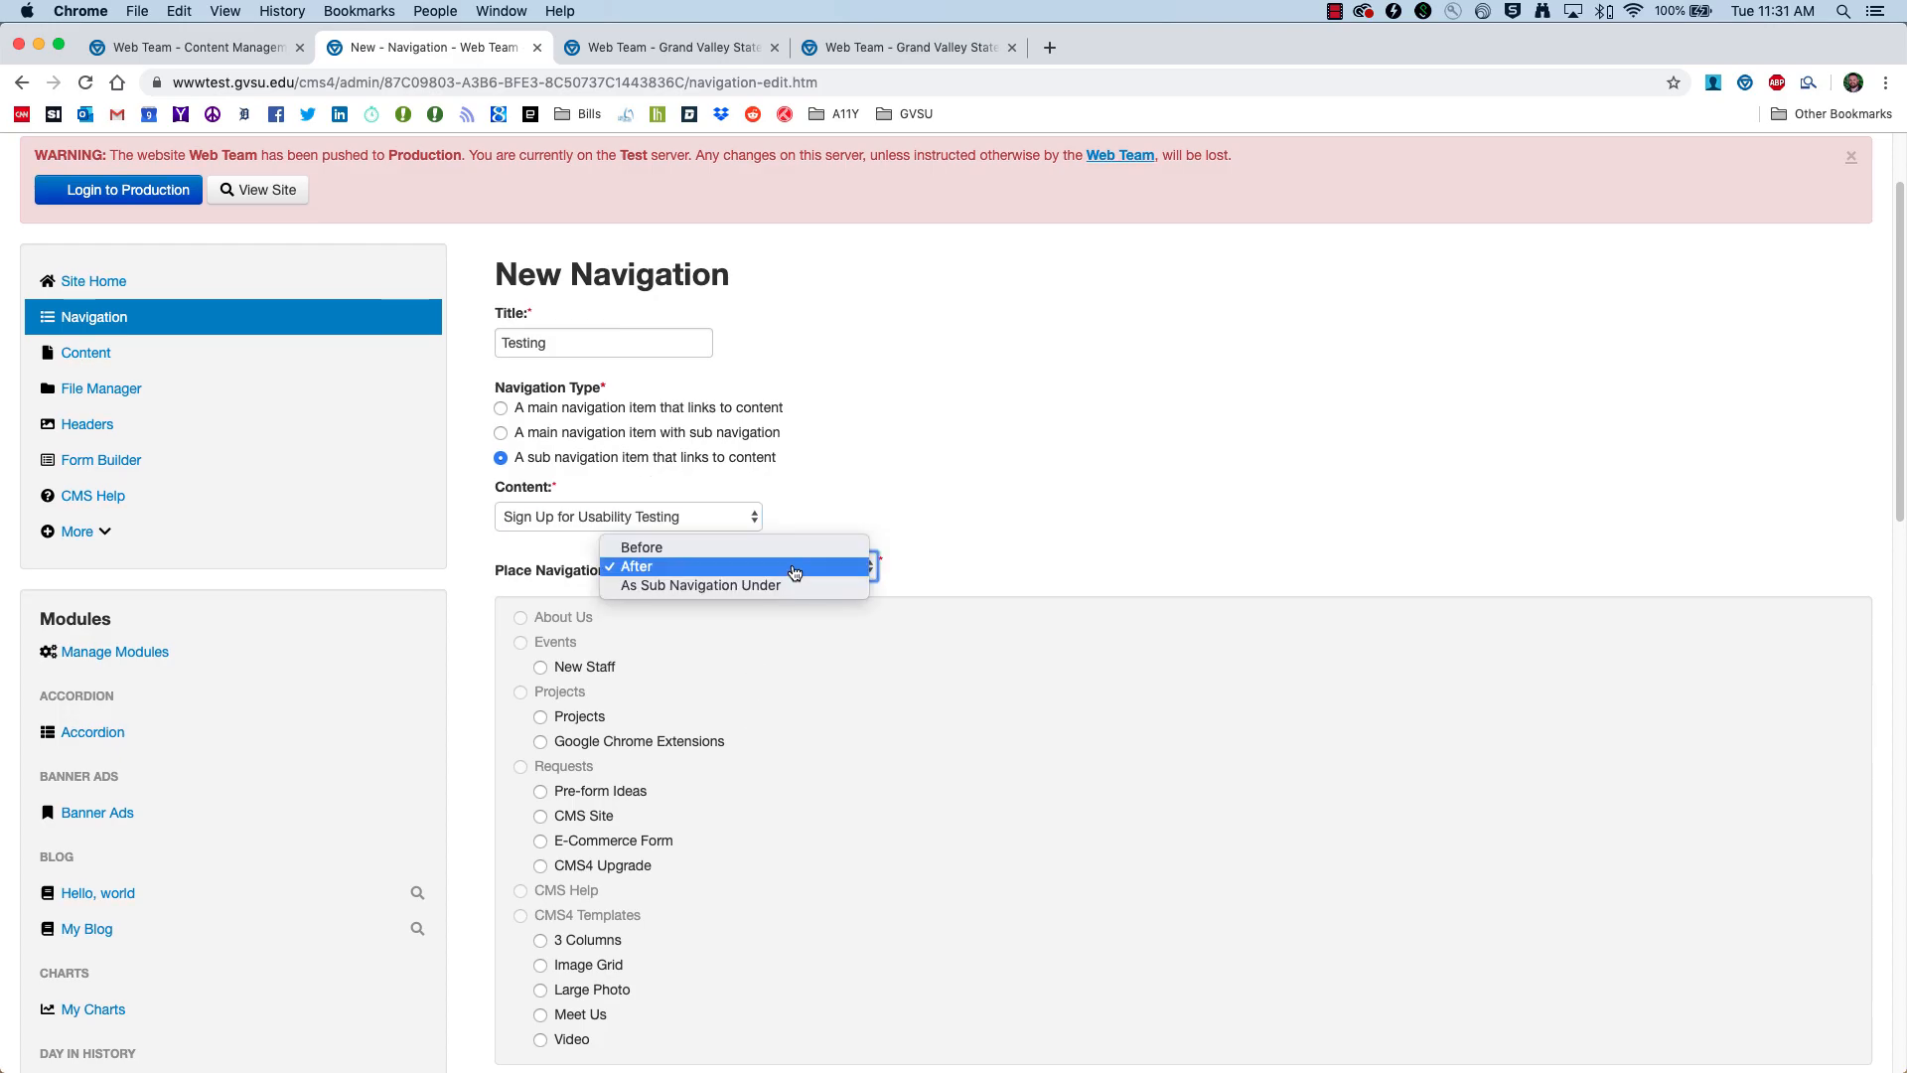
{"action": "left_click", "coordinate": [750, 588]}
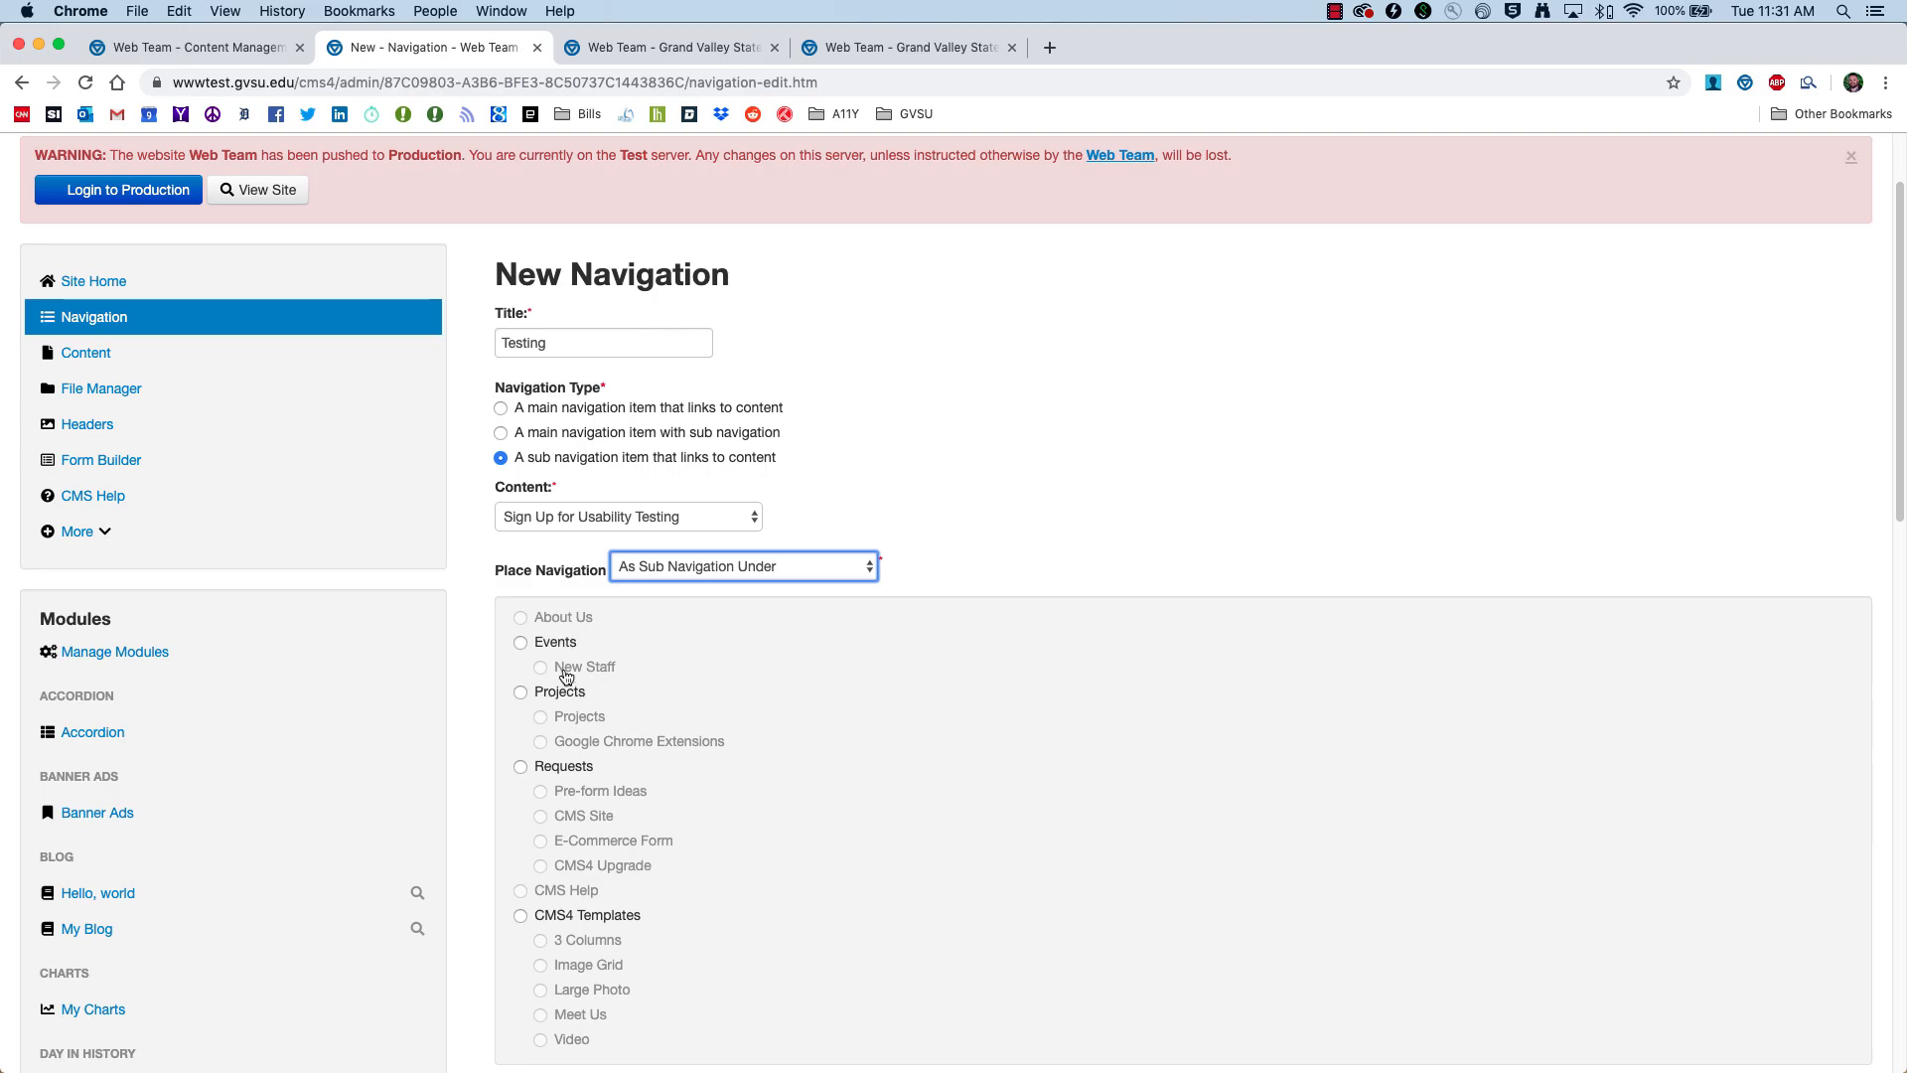
{"action": "left_click", "coordinate": [521, 641]}
{"action": "scroll", "coordinate": [795, 822], "scroll_direction": "down", "scroll_amount": 10}
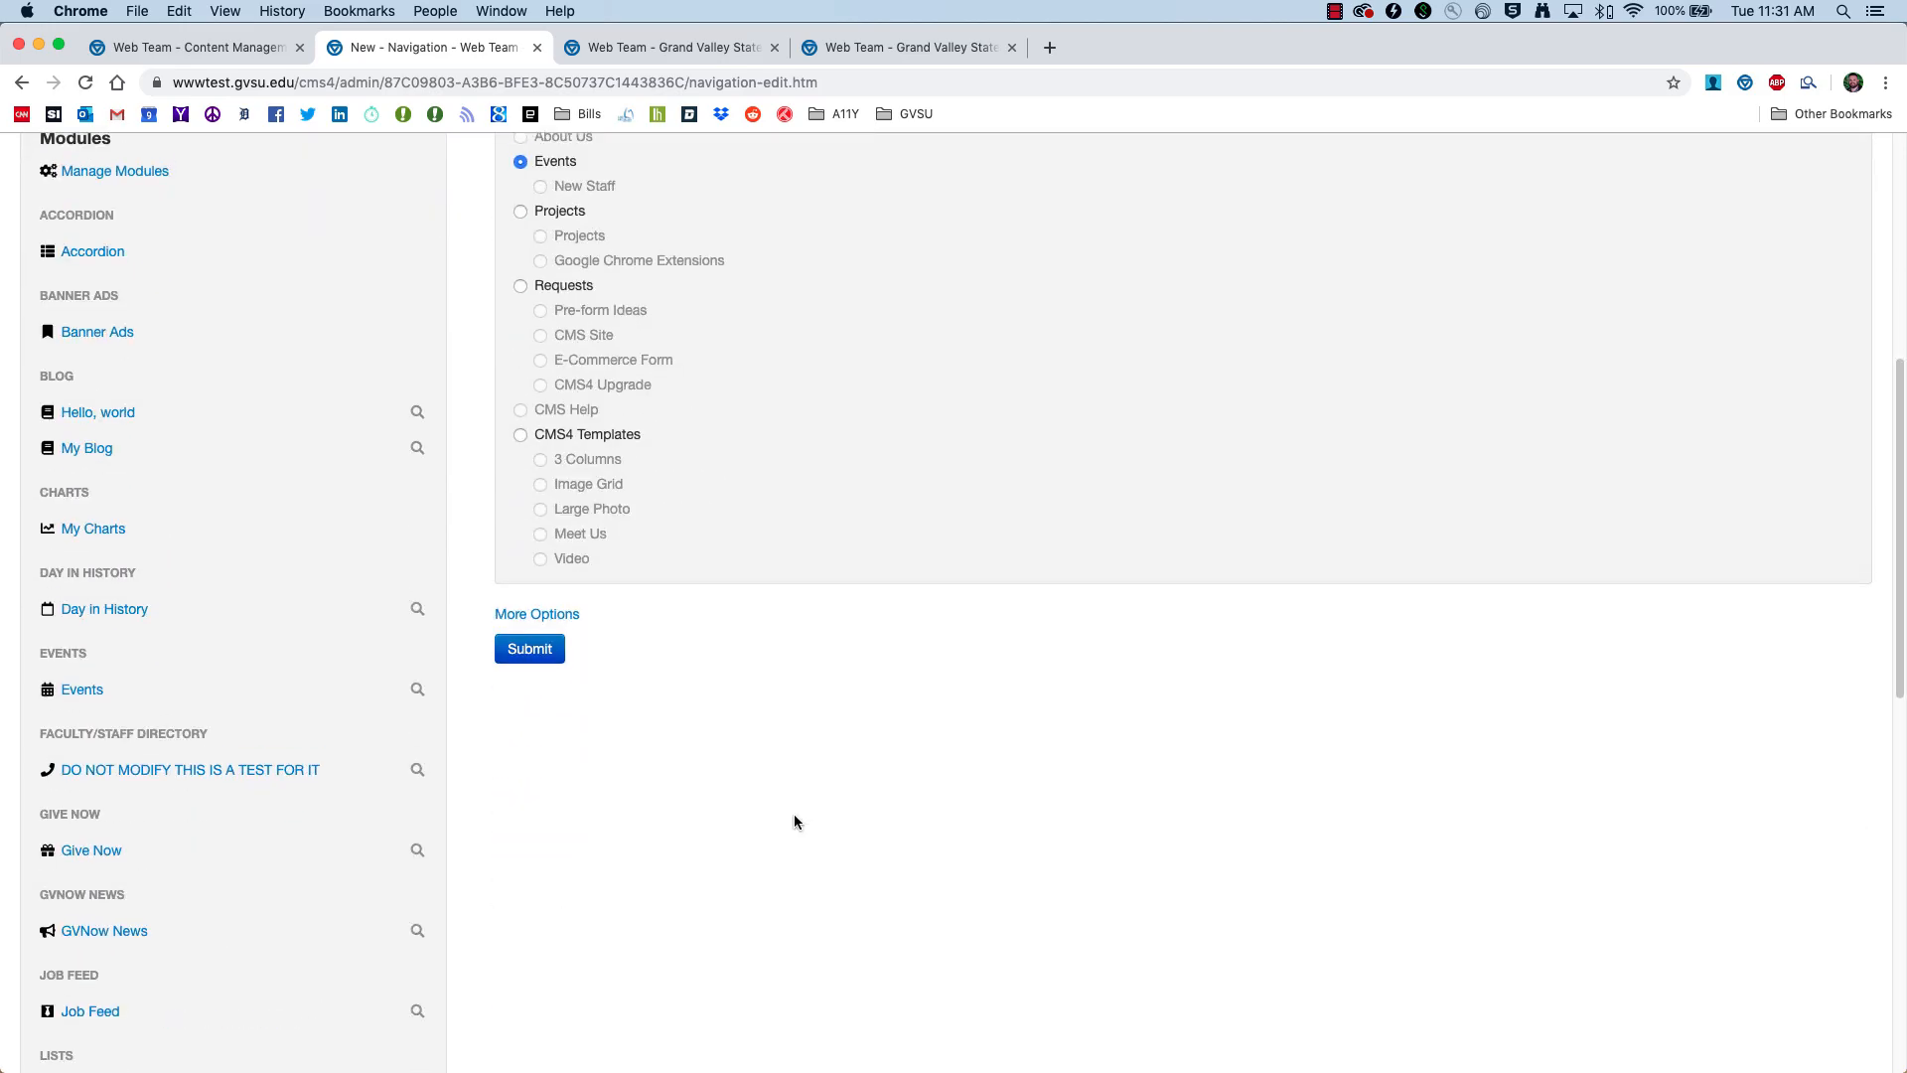
{"action": "left_click", "coordinate": [531, 644]}
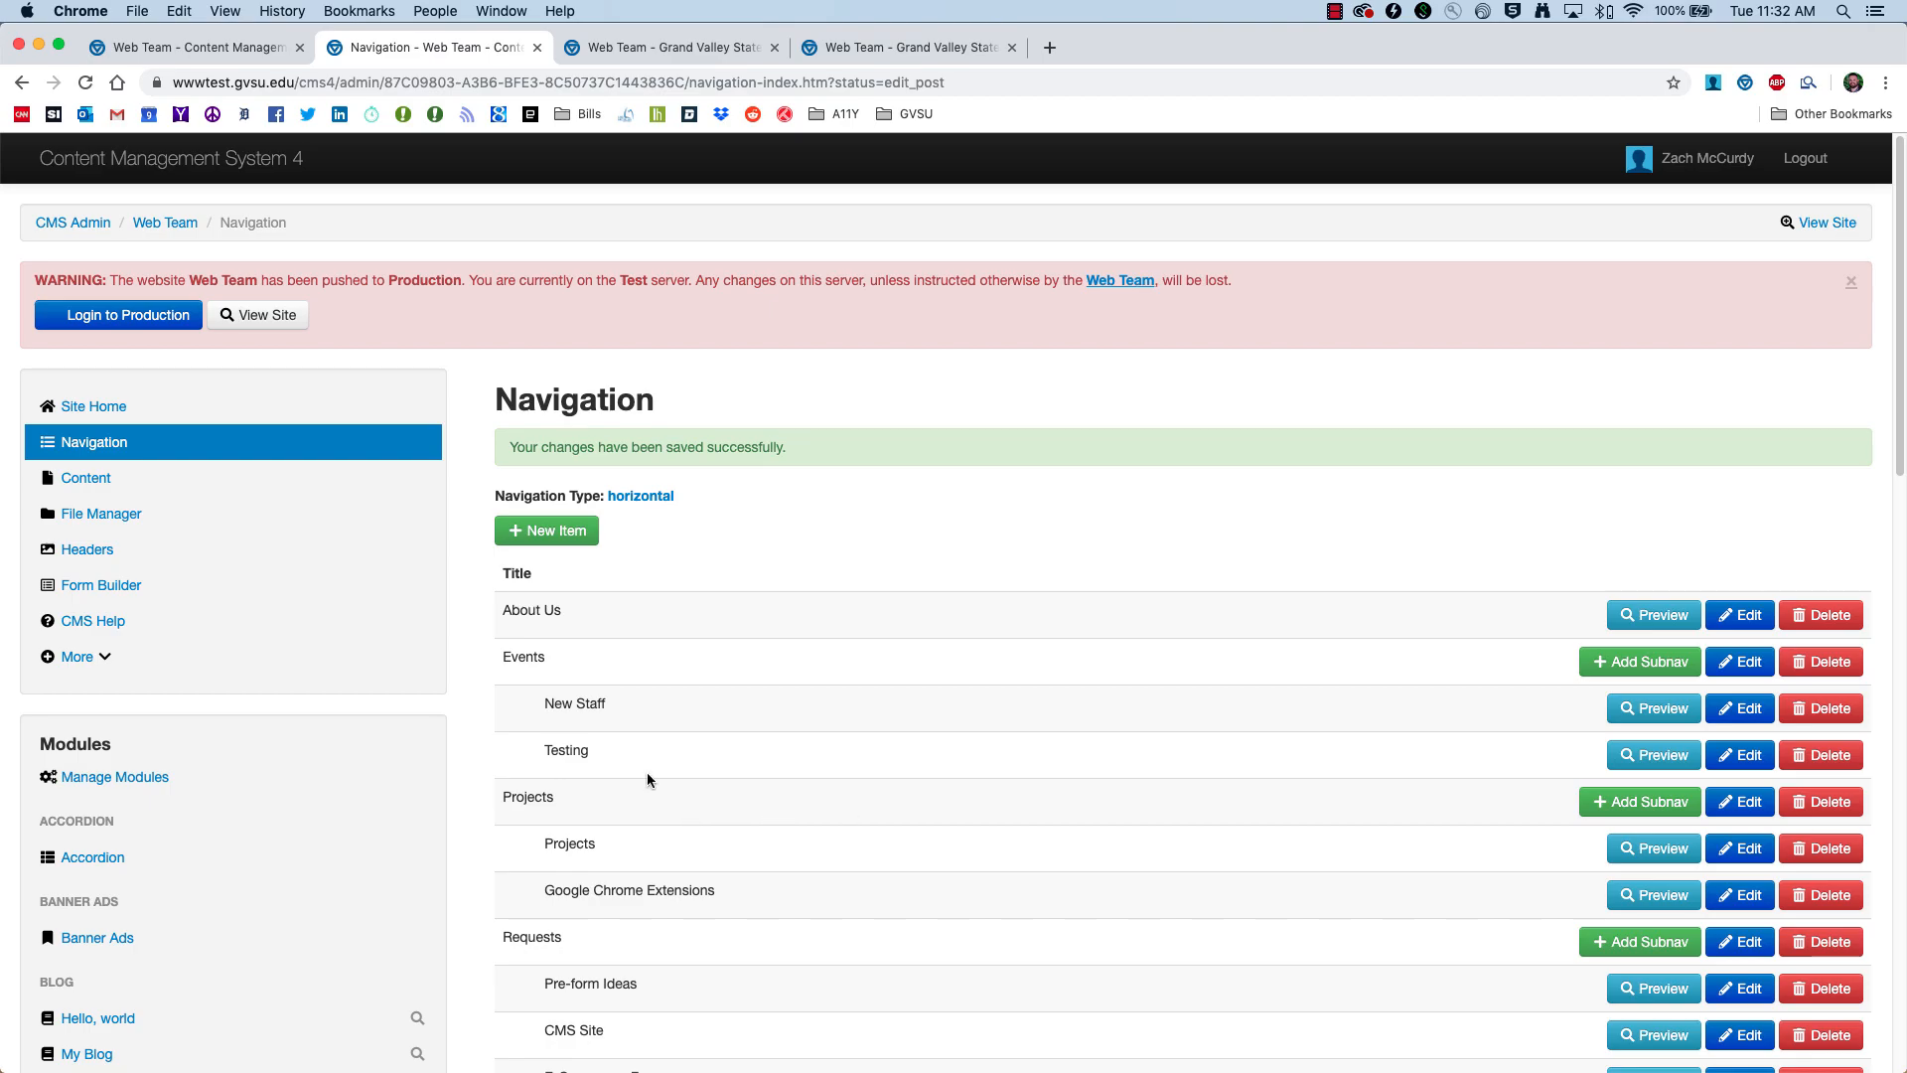
Step: Start another sub navigation item under Events and title it Web Workshop
{"action": "left_click", "coordinate": [1629, 665]}
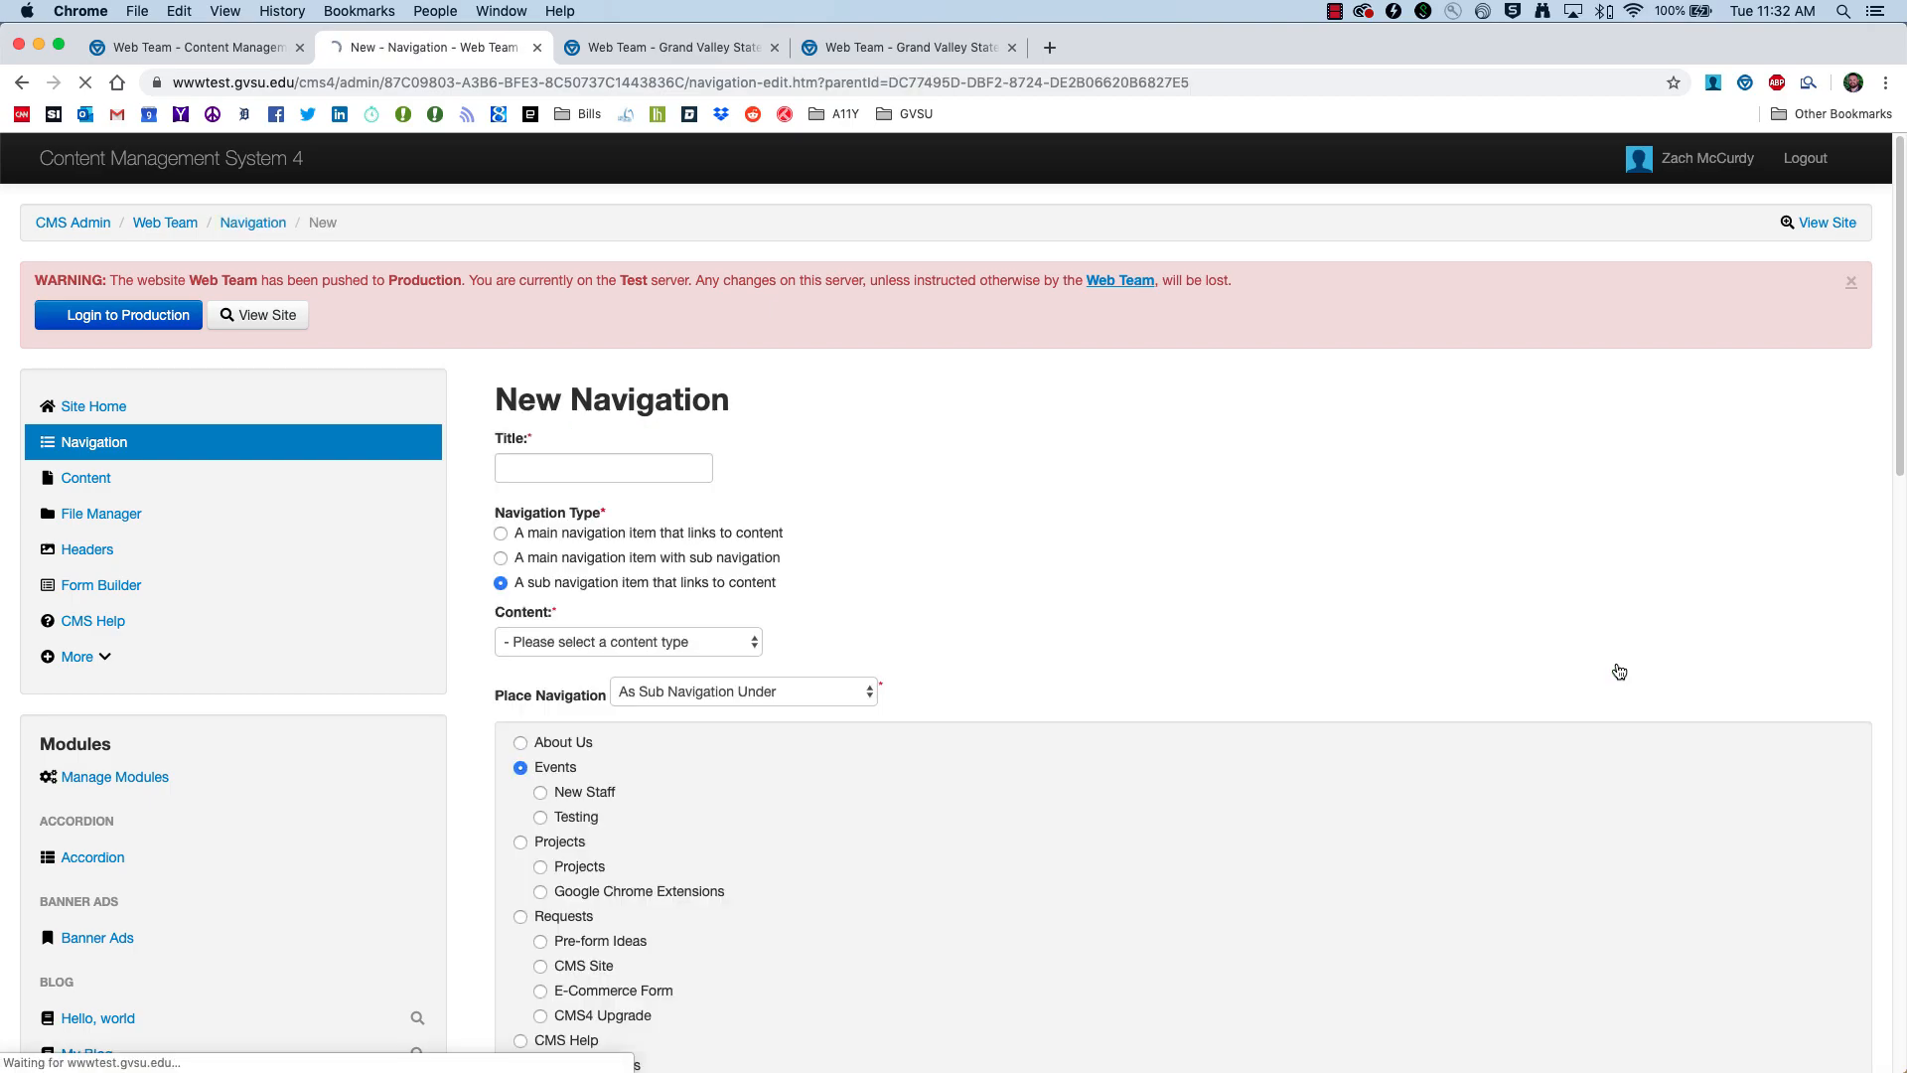
{"action": "left_click", "coordinate": [570, 471]}
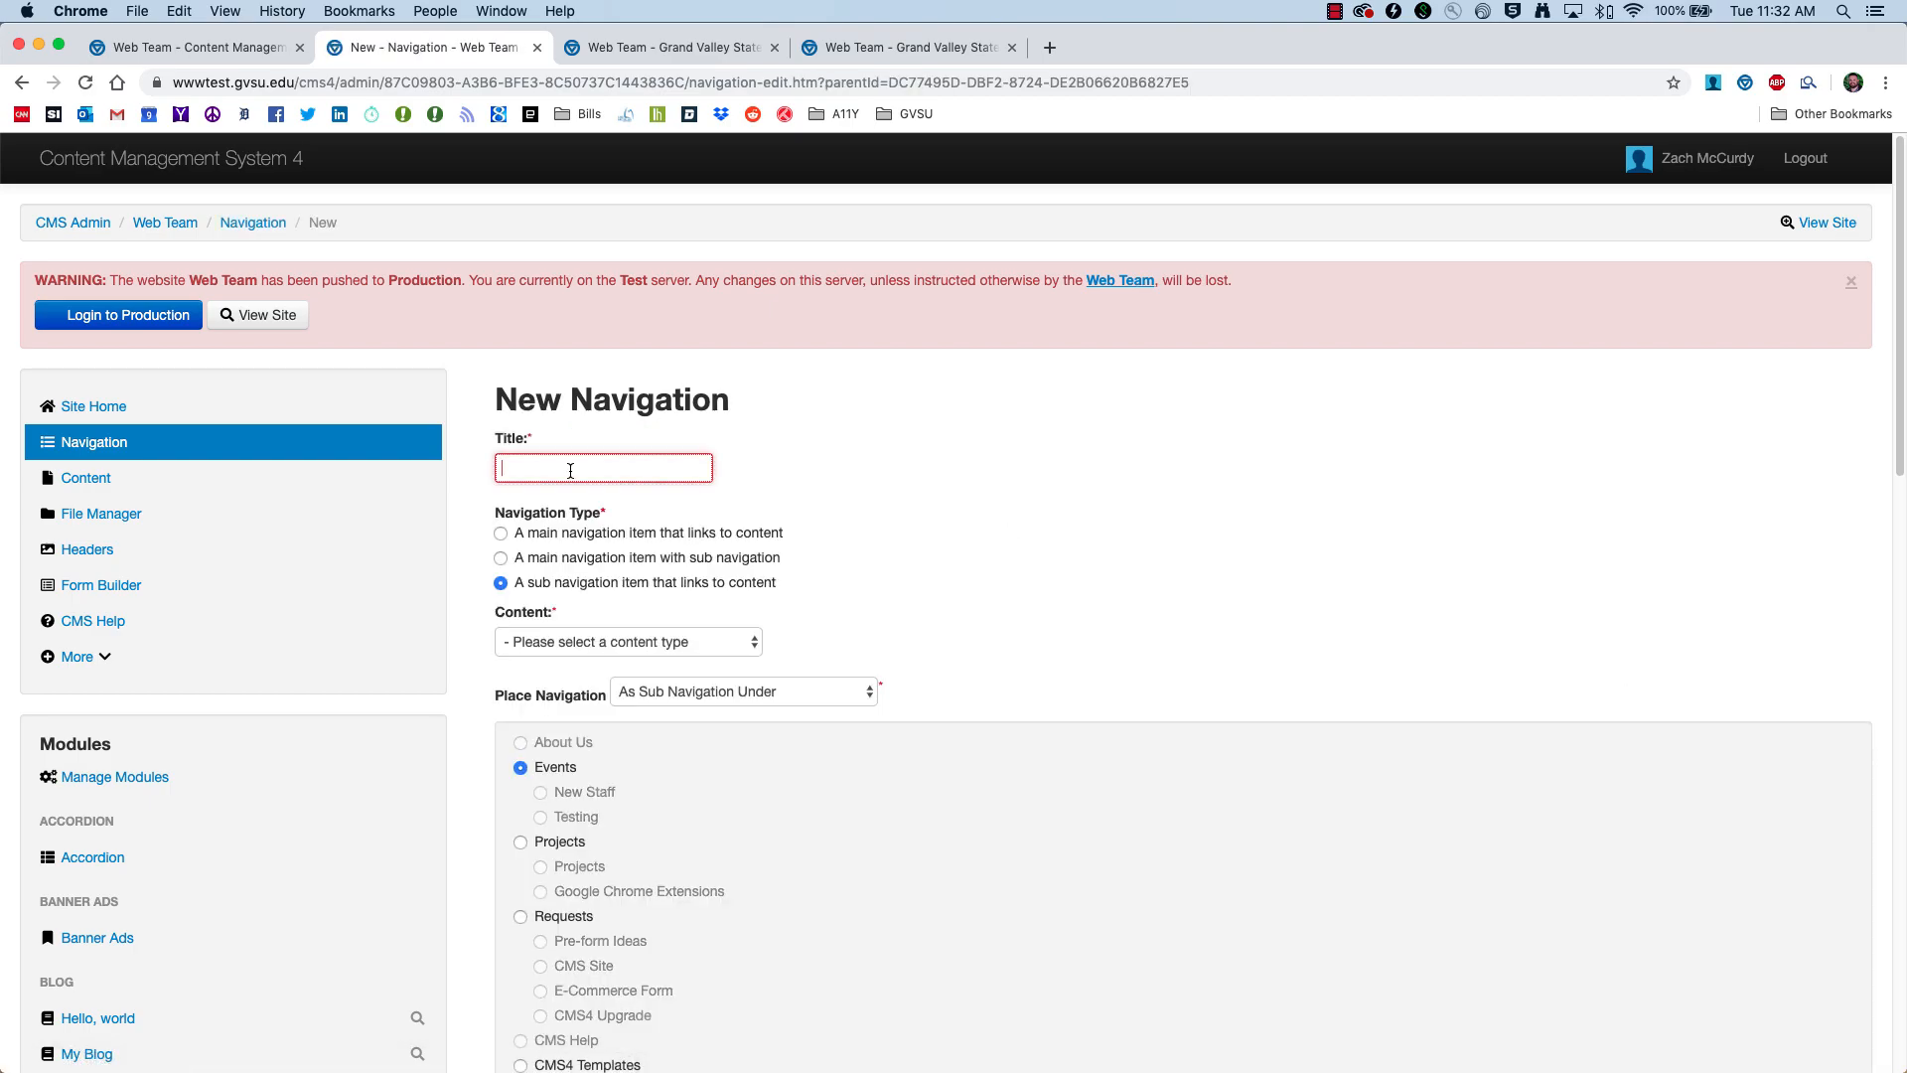
{"action": "type", "text": "WQe"}
{"action": "key", "text": "BackSpace"}
{"action": "key", "text": "BackSpace"}
{"action": "type", "text": "b"}
{"action": "type", "text": "b Wo"}
{"action": "type", "text": "rkshop"}
Step: Link the Web Workshop item to the Web Workshop Day content and submit it under Events
{"action": "left_click", "coordinate": [725, 644]}
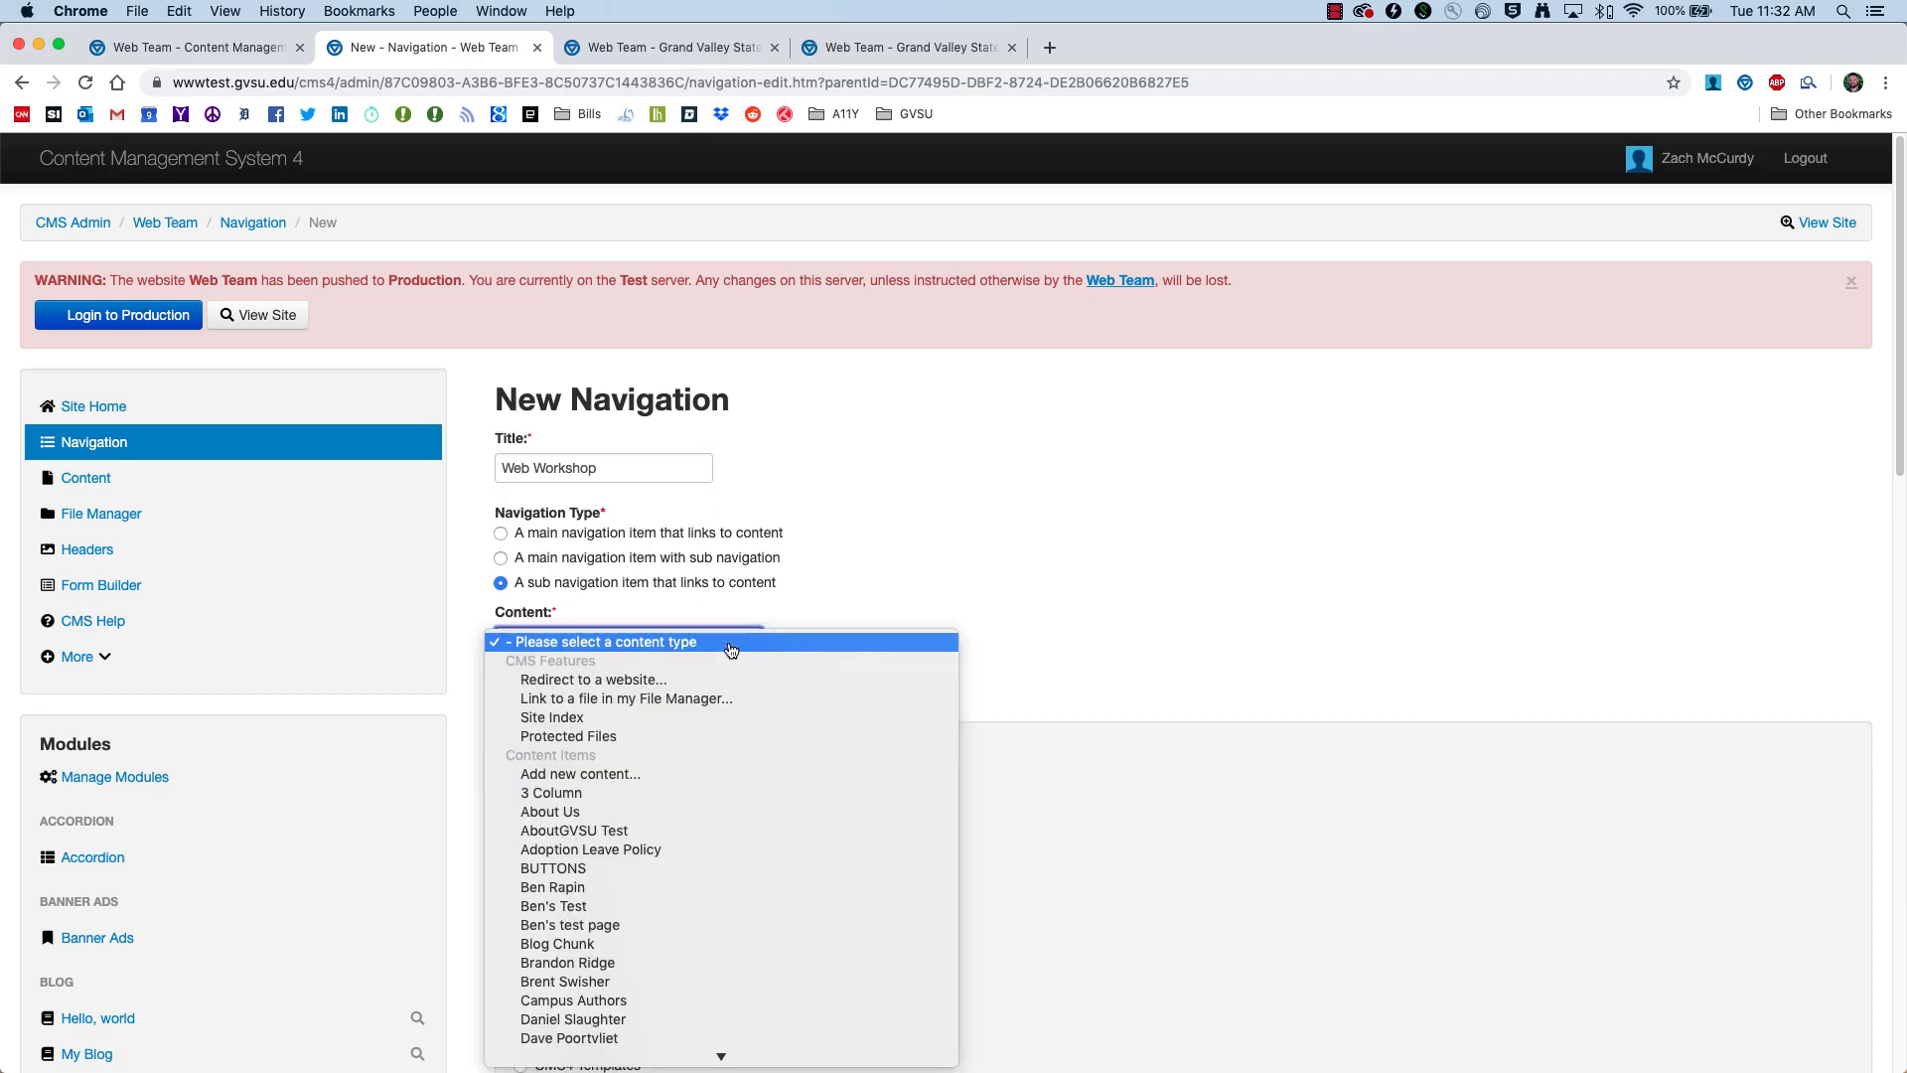
{"action": "scroll", "coordinate": [744, 815], "scroll_direction": "down", "scroll_amount": 10}
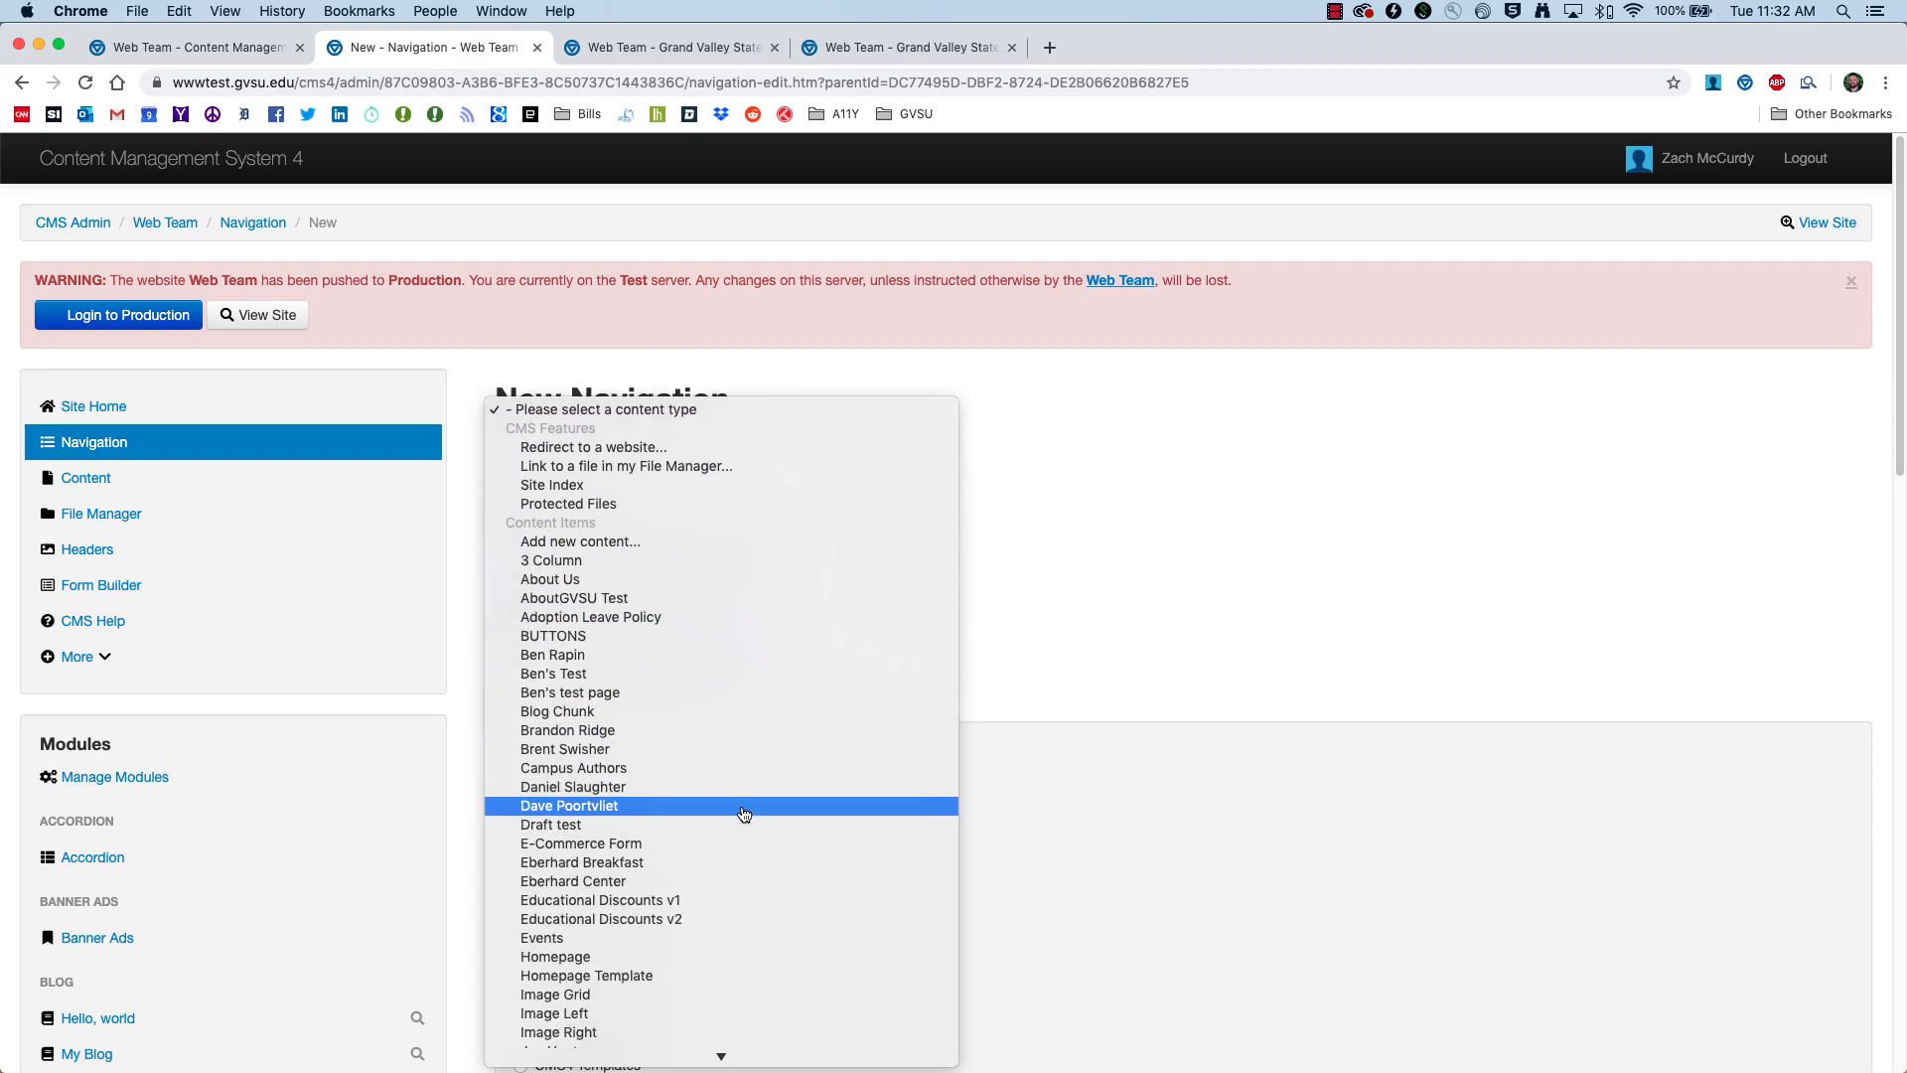
{"action": "scroll", "coordinate": [743, 814], "scroll_direction": "down", "scroll_amount": 5}
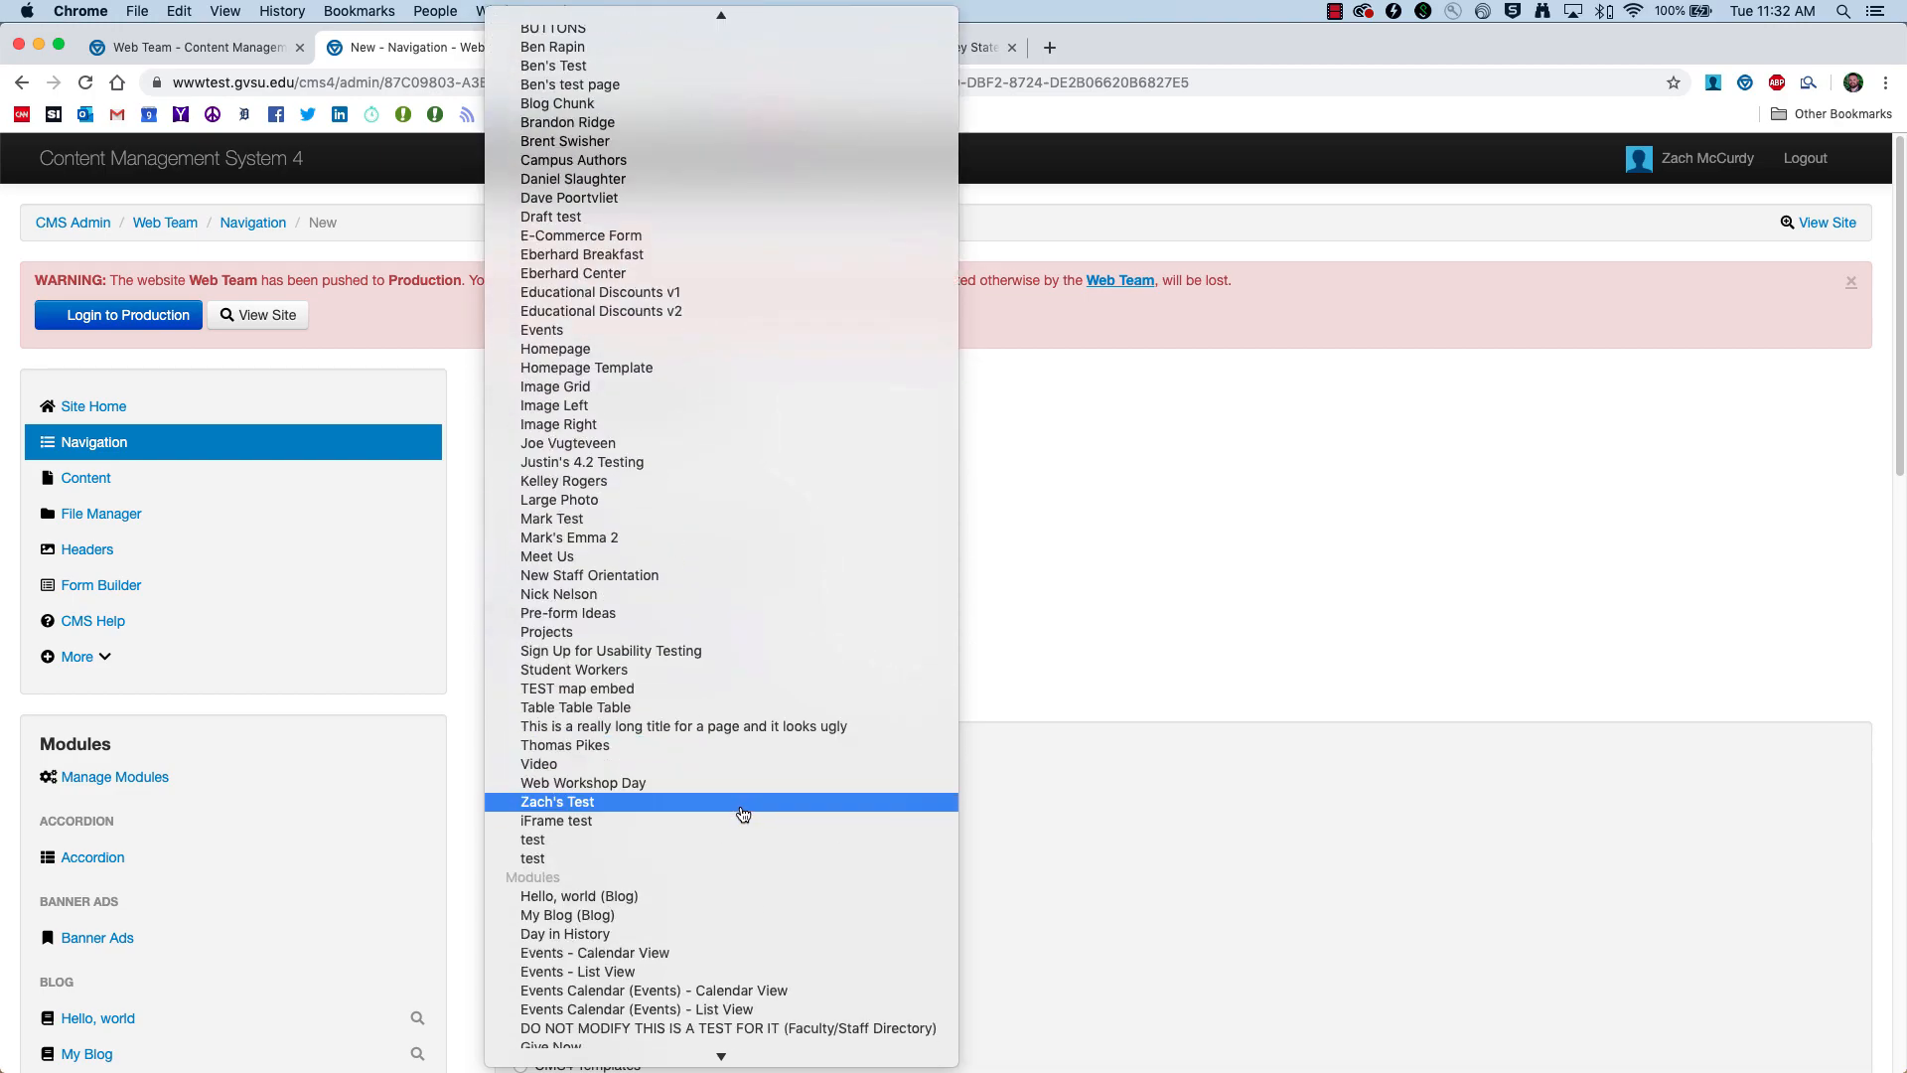
{"action": "scroll", "coordinate": [744, 814], "scroll_direction": "down", "scroll_amount": 4}
{"action": "left_click", "coordinate": [604, 712]}
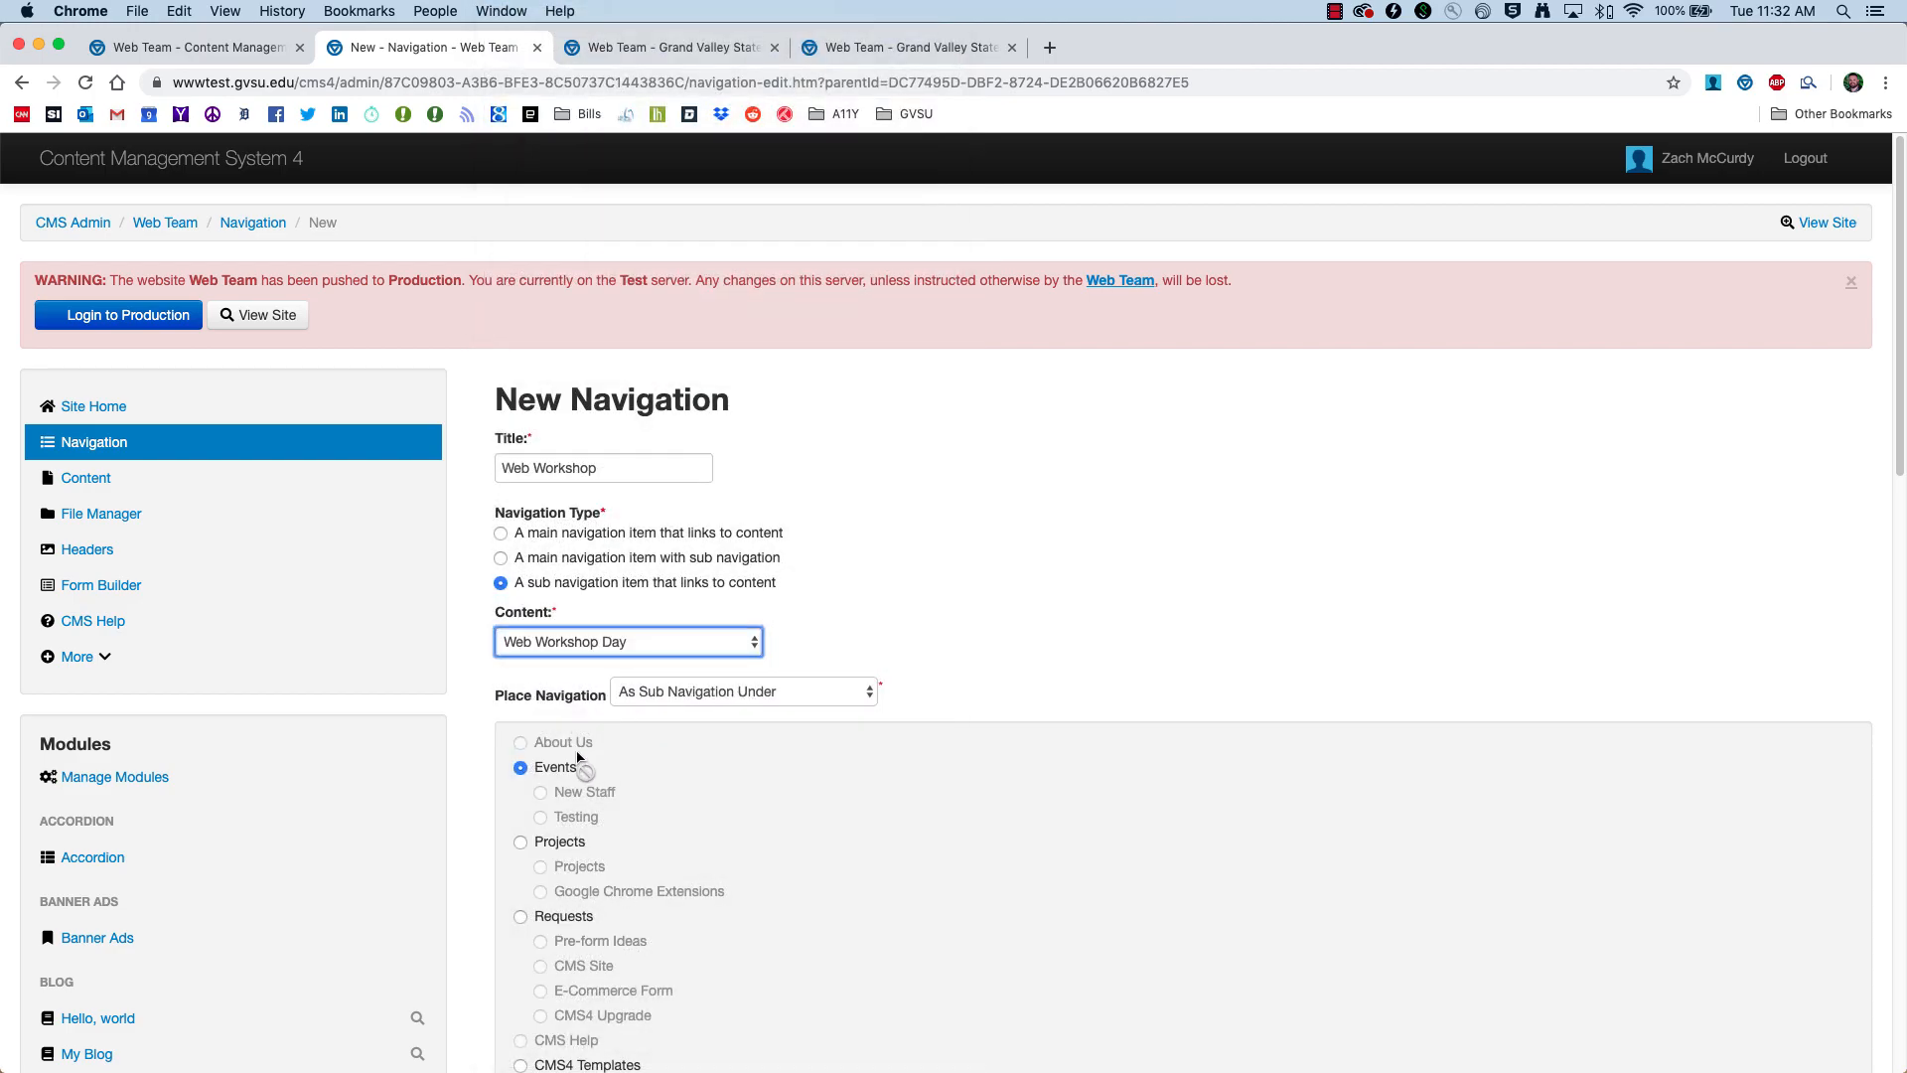
{"action": "scroll", "coordinate": [556, 775], "scroll_direction": "down", "scroll_amount": 5}
{"action": "left_click", "coordinate": [529, 815]}
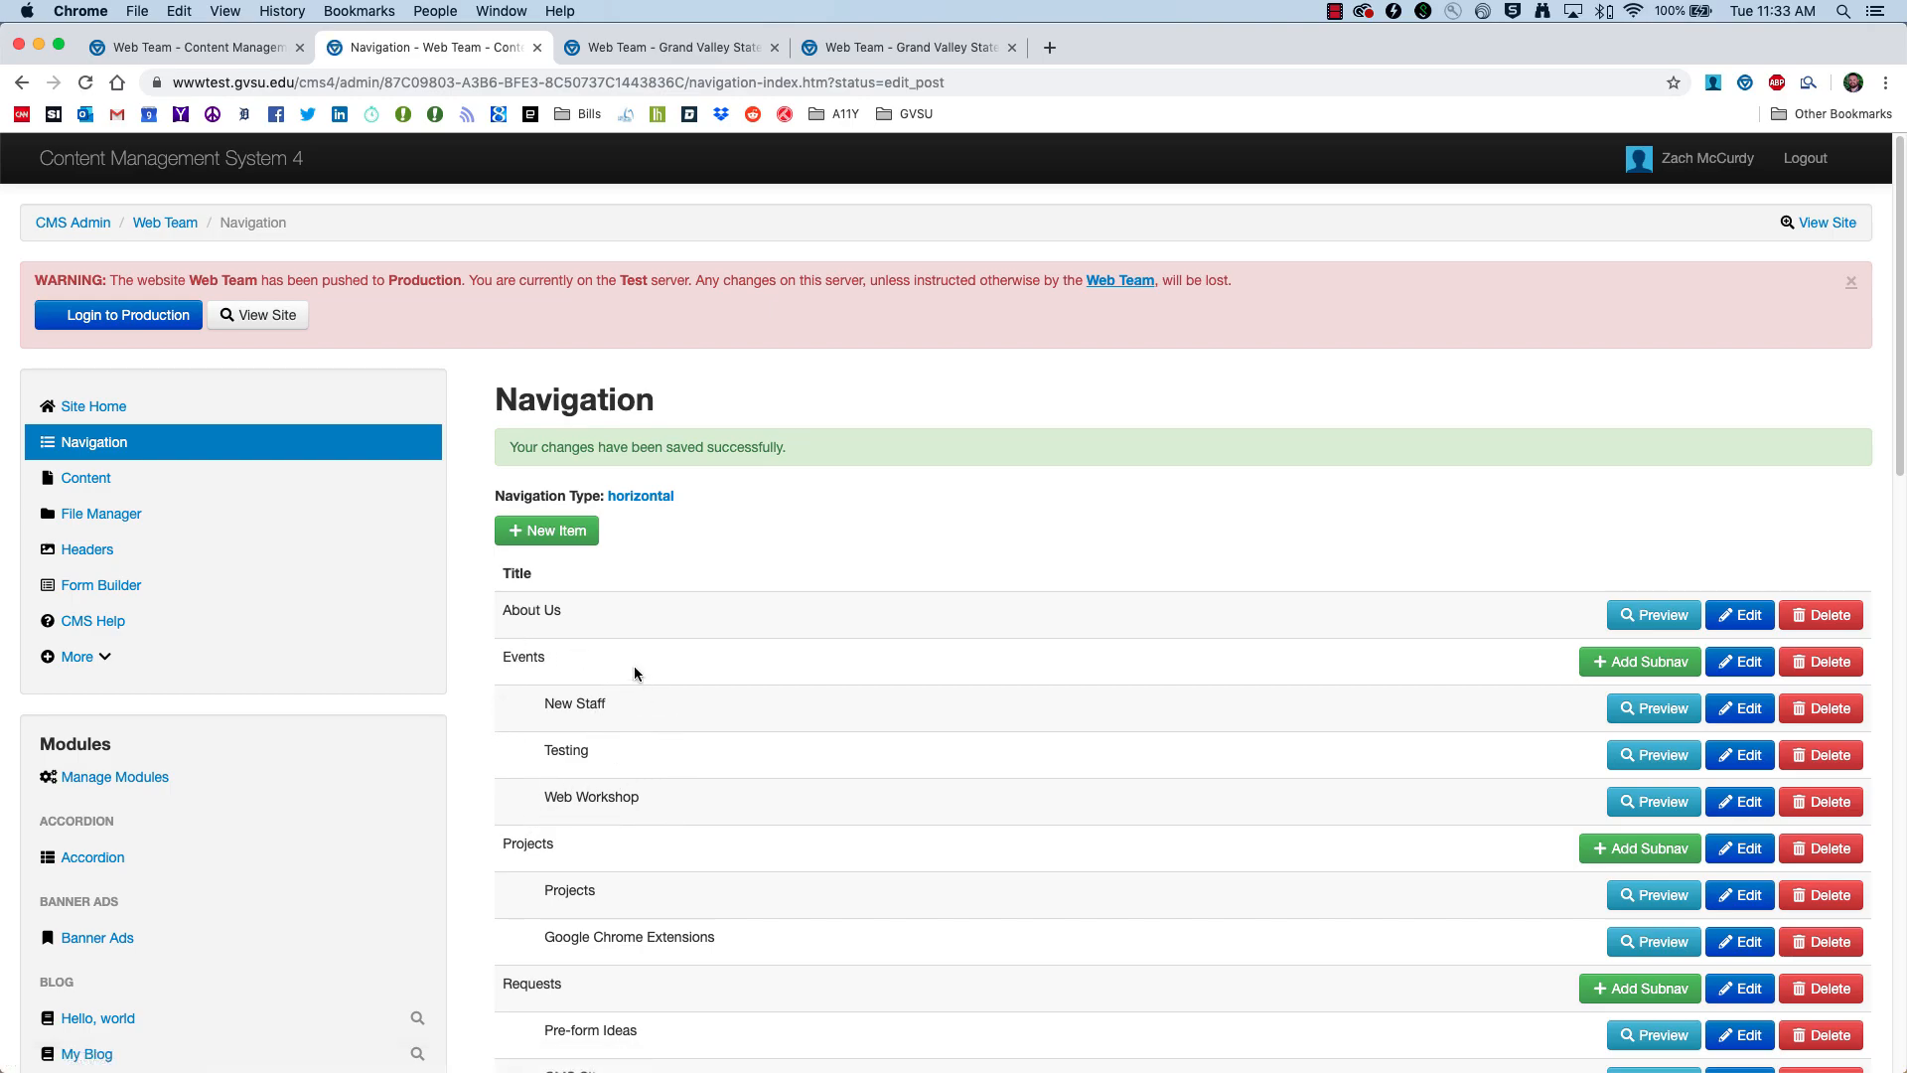
Step: Check the Events sub navigation on the public test site and return to the navigation list
{"action": "left_click", "coordinate": [1832, 223]}
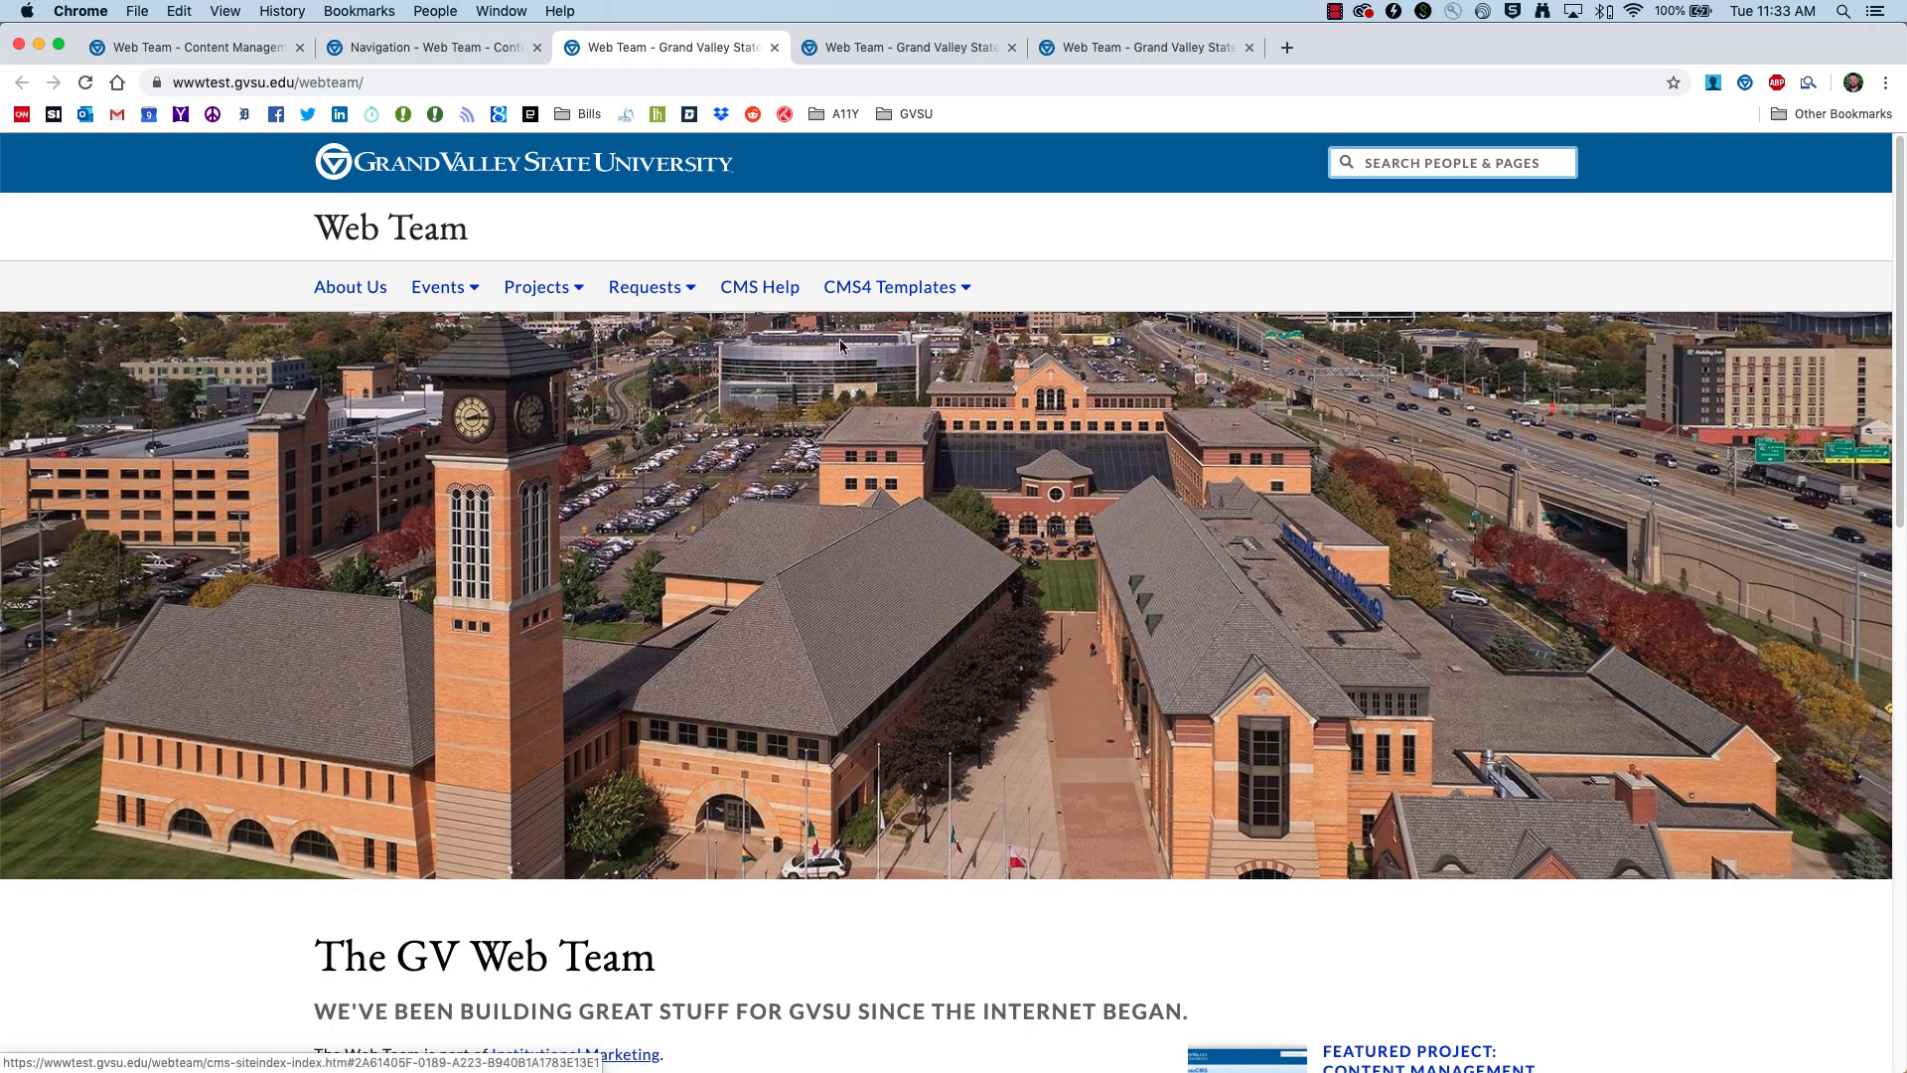
{"action": "left_click", "coordinate": [465, 294]}
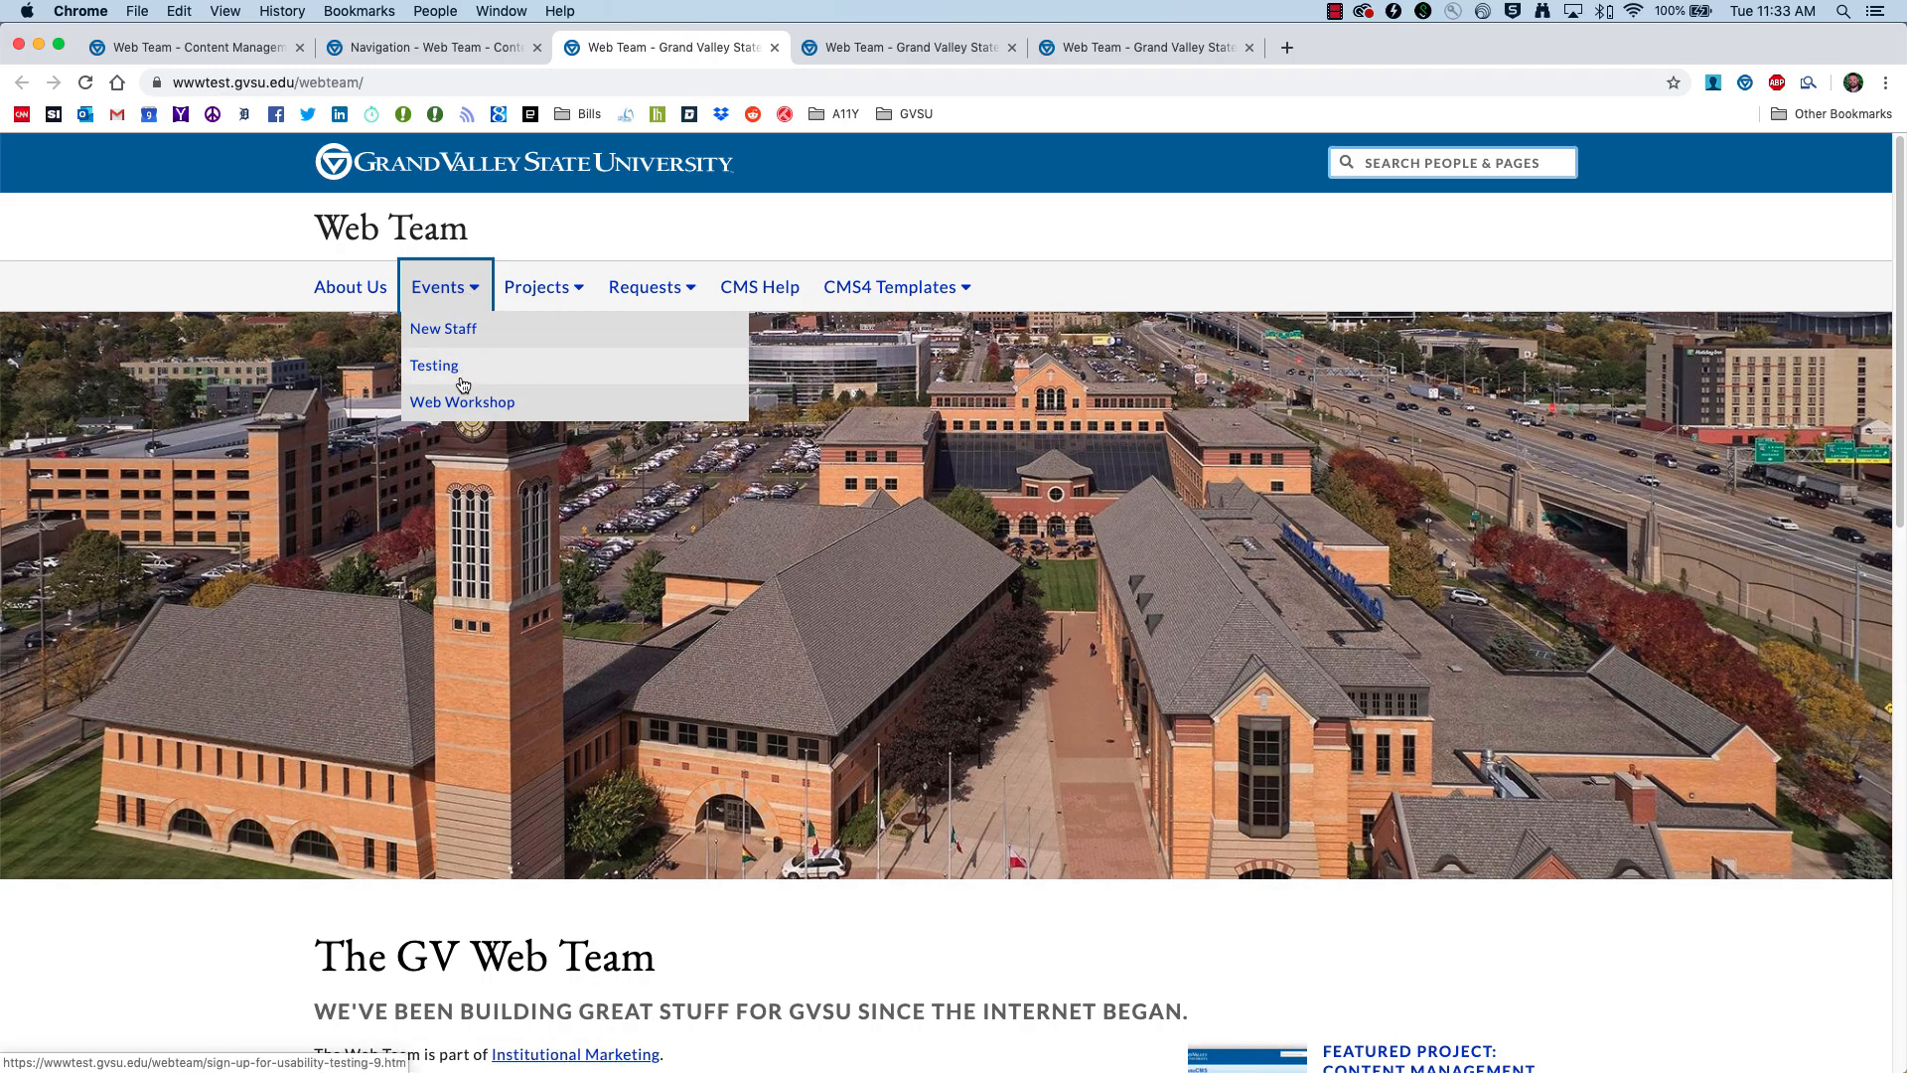
{"action": "key", "text": "ctrl+shift+Tab"}
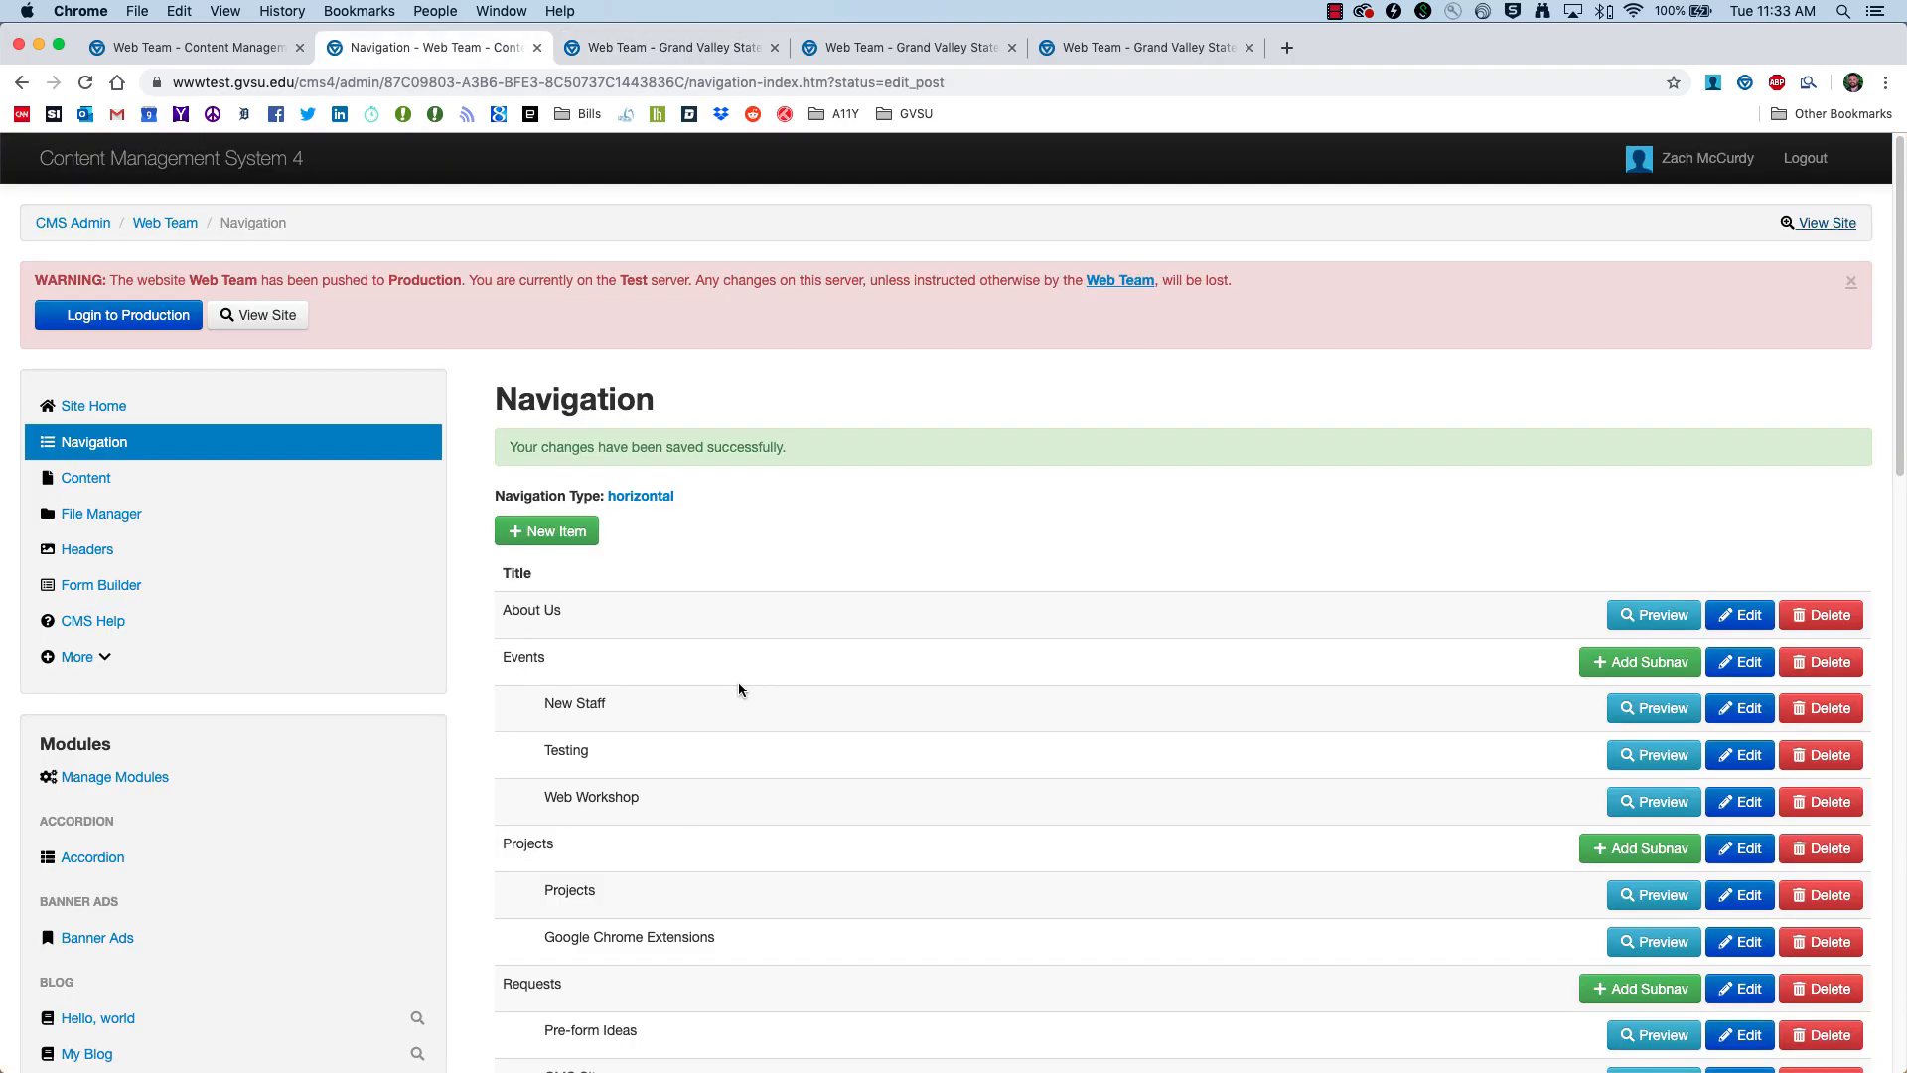
Step: Open a blank new navigation item form and compare its main and sub navigation types with the menu on the public test site
{"action": "left_click", "coordinate": [99, 447]}
{"action": "left_click", "coordinate": [582, 471]}
{"action": "left_click", "coordinate": [553, 470]}
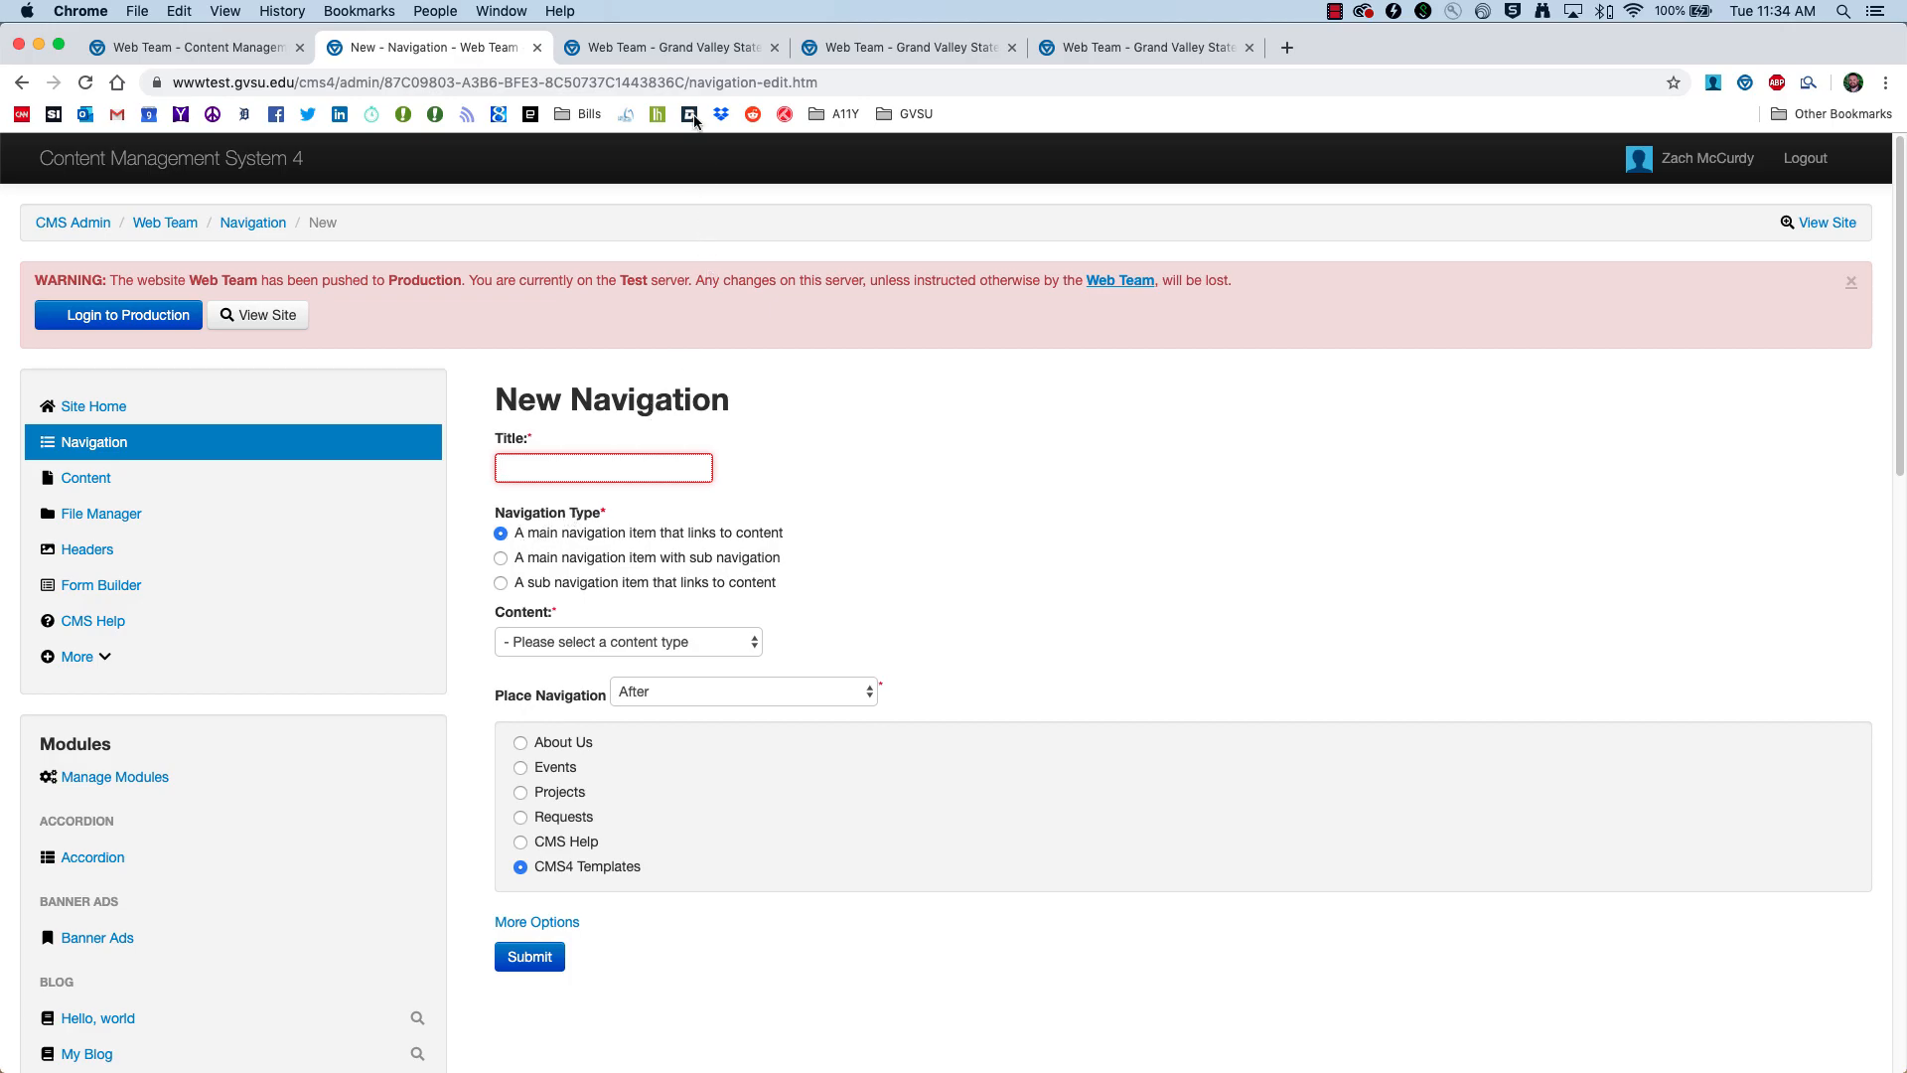
{"action": "left_click", "coordinate": [685, 47]}
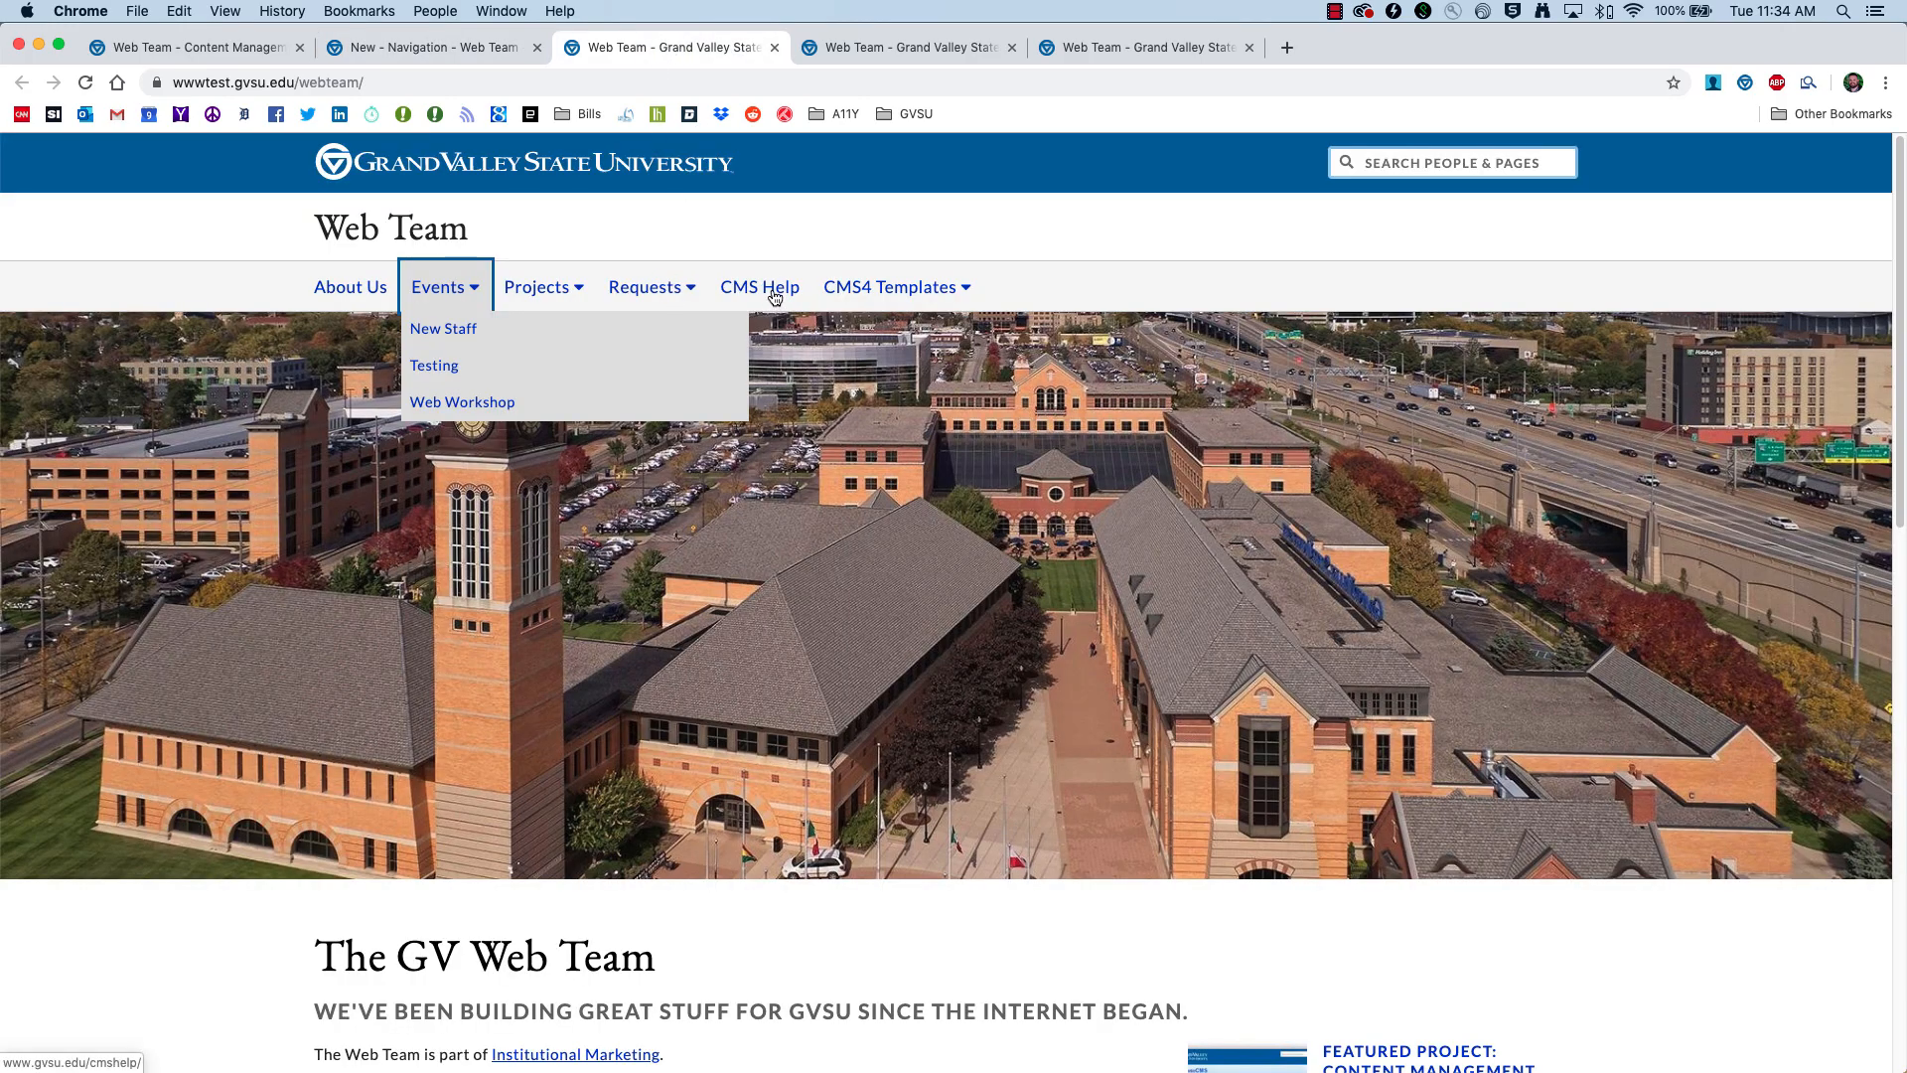
{"action": "left_click", "coordinate": [427, 48]}
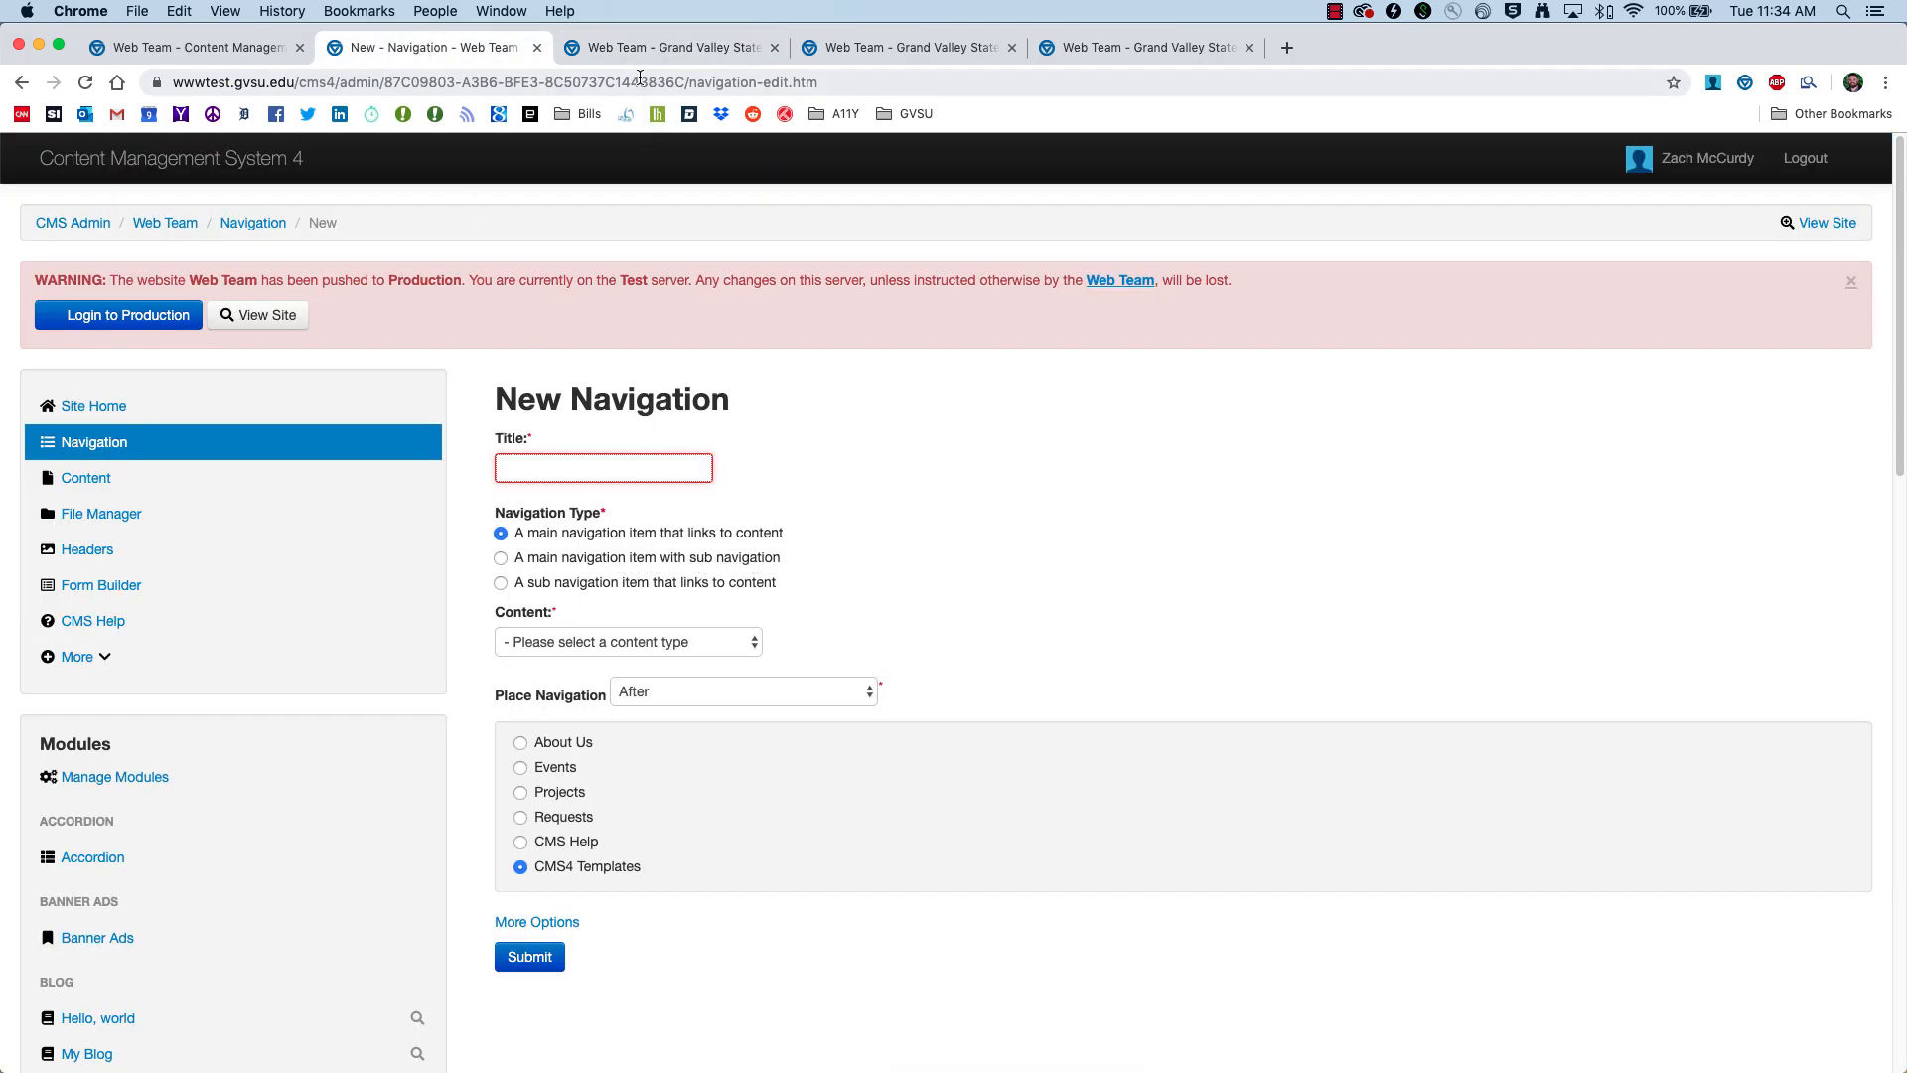
{"action": "left_click", "coordinate": [630, 46]}
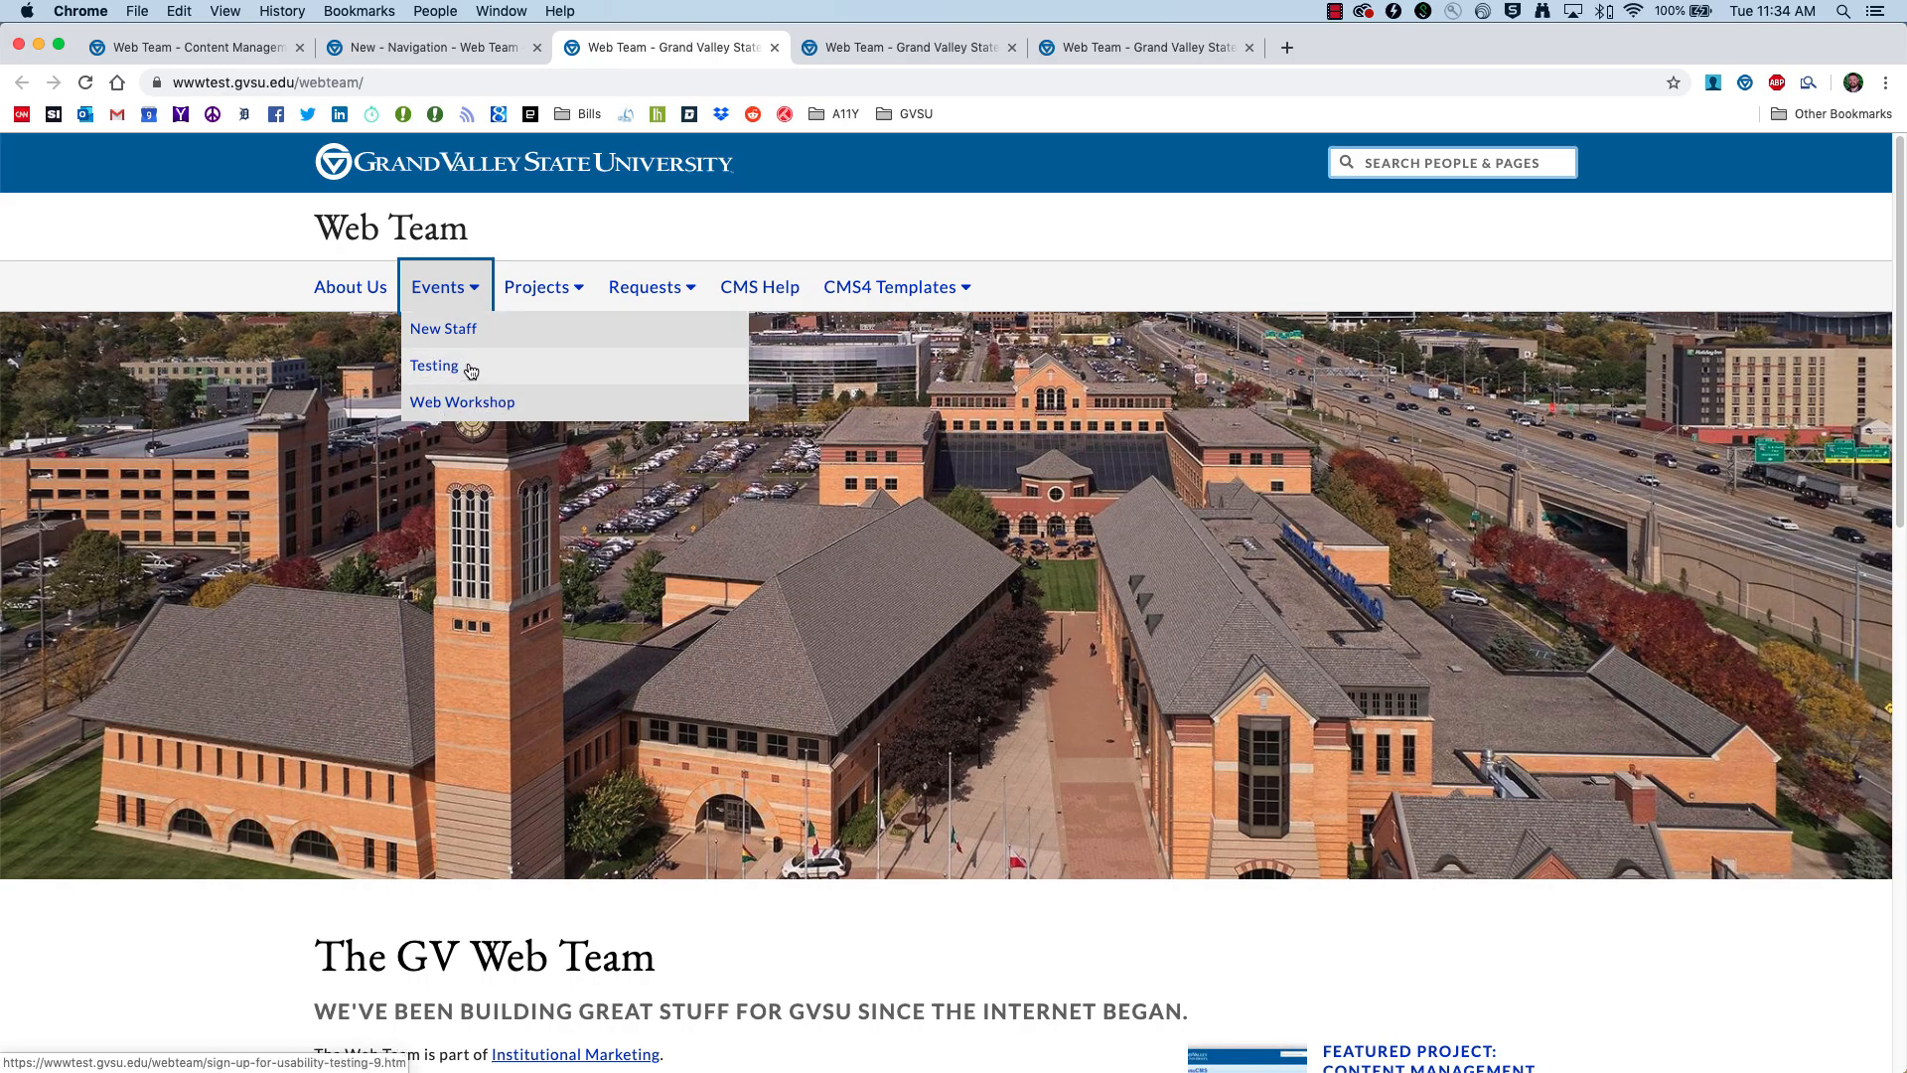
{"action": "left_click", "coordinate": [409, 50]}
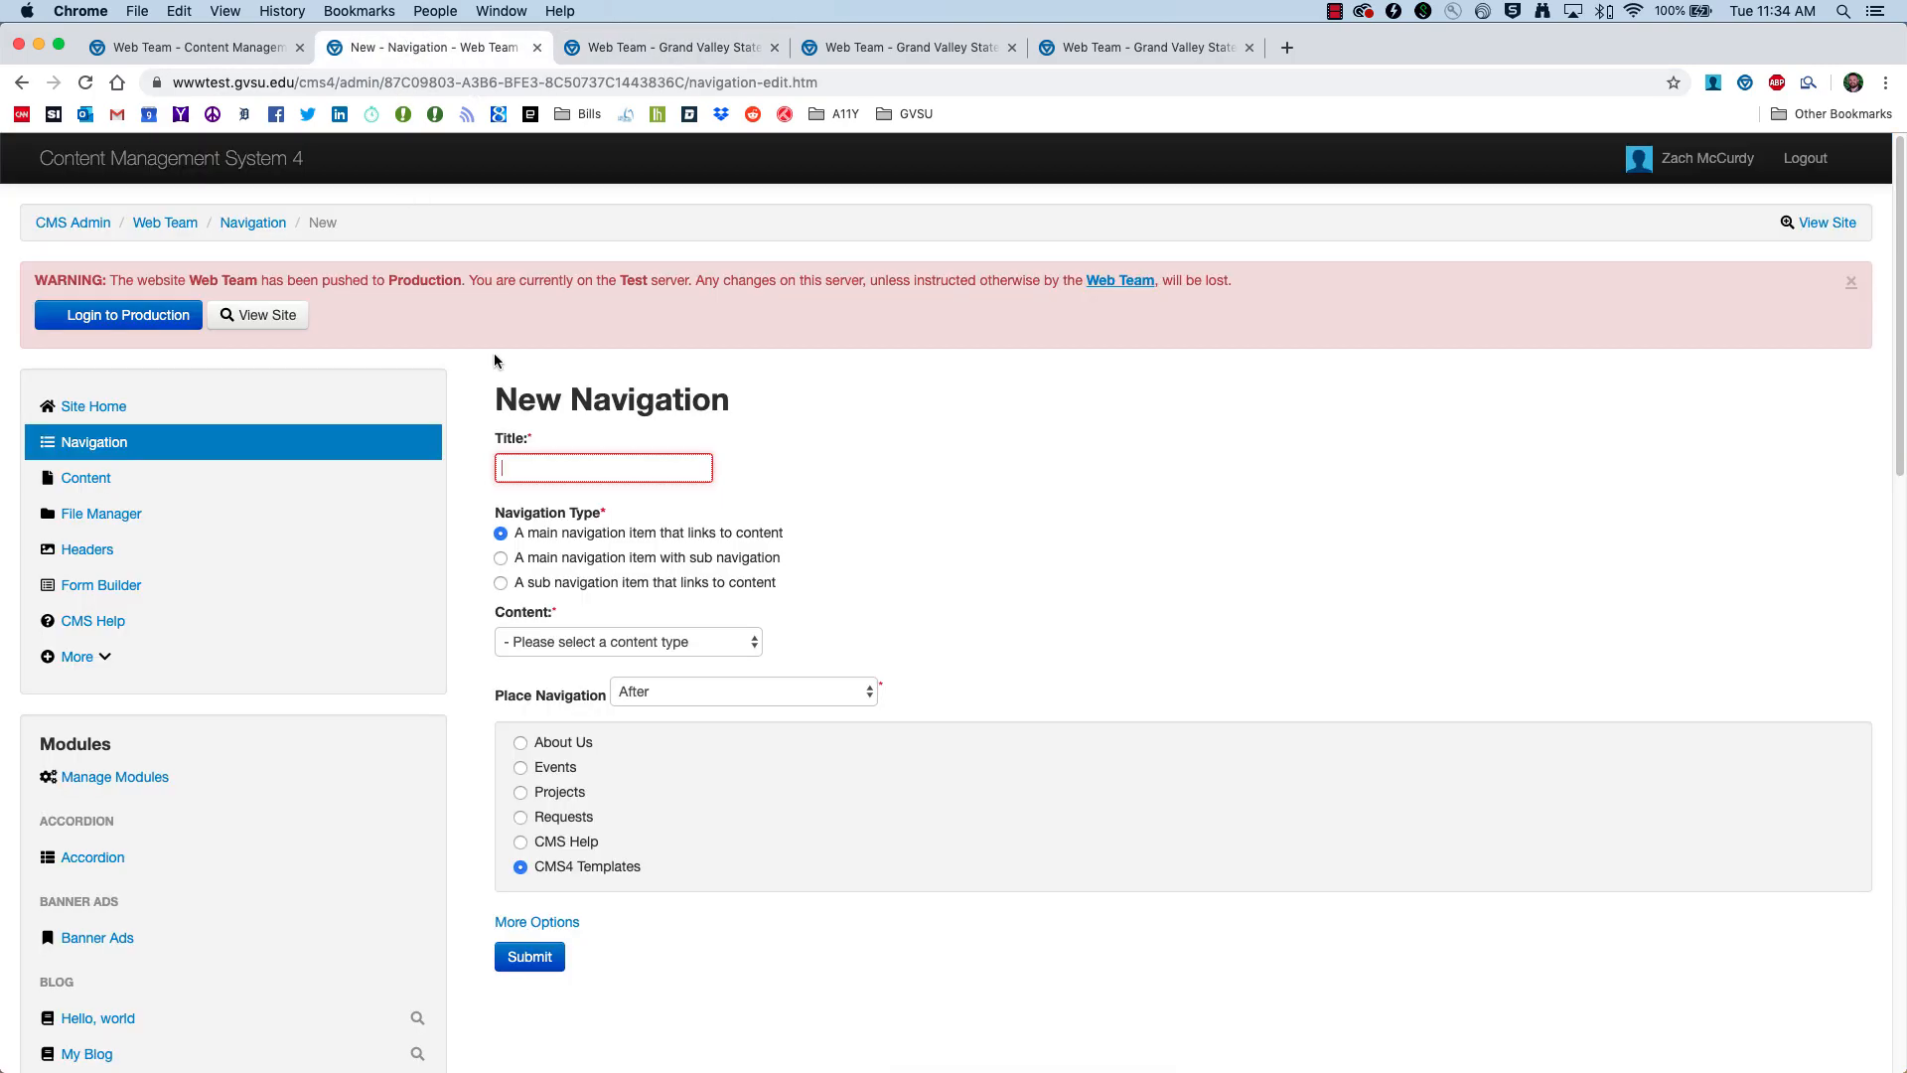
{"action": "left_click", "coordinate": [501, 583]}
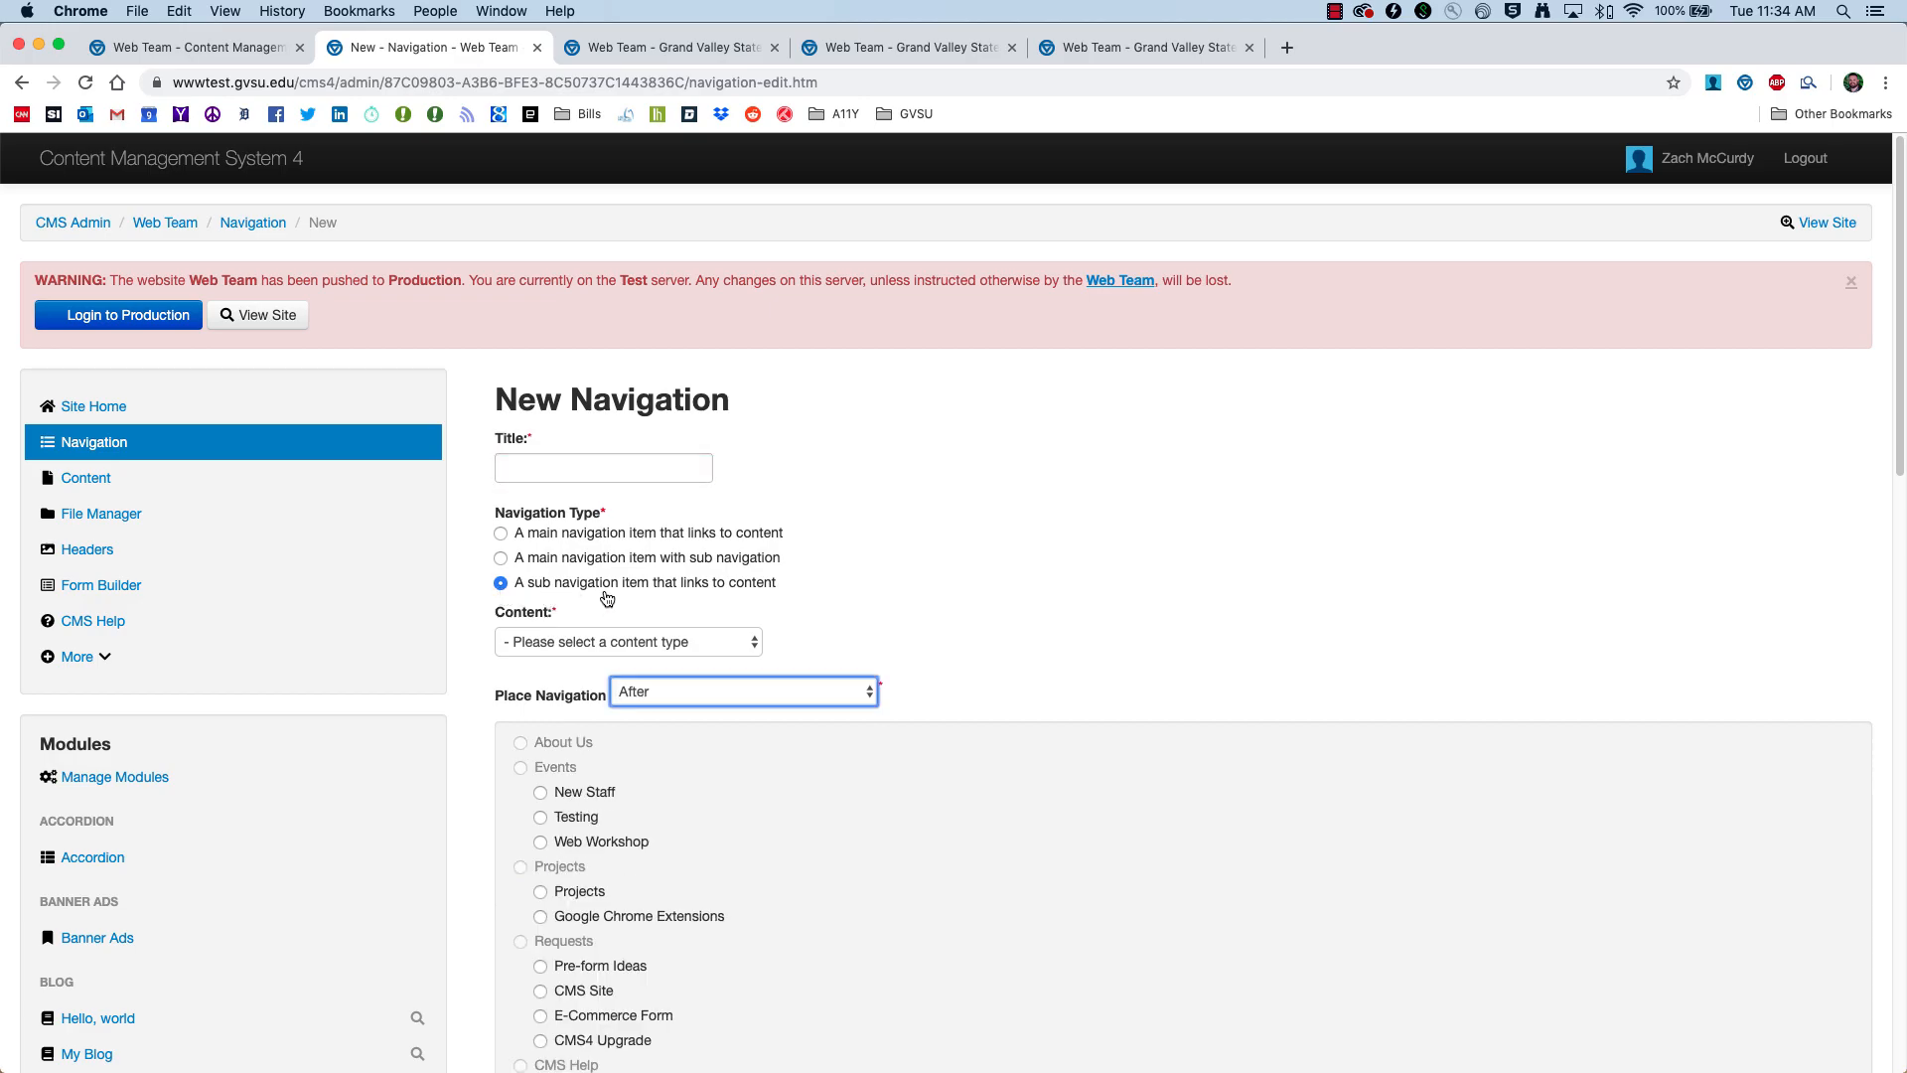
{"action": "left_click", "coordinate": [655, 47]}
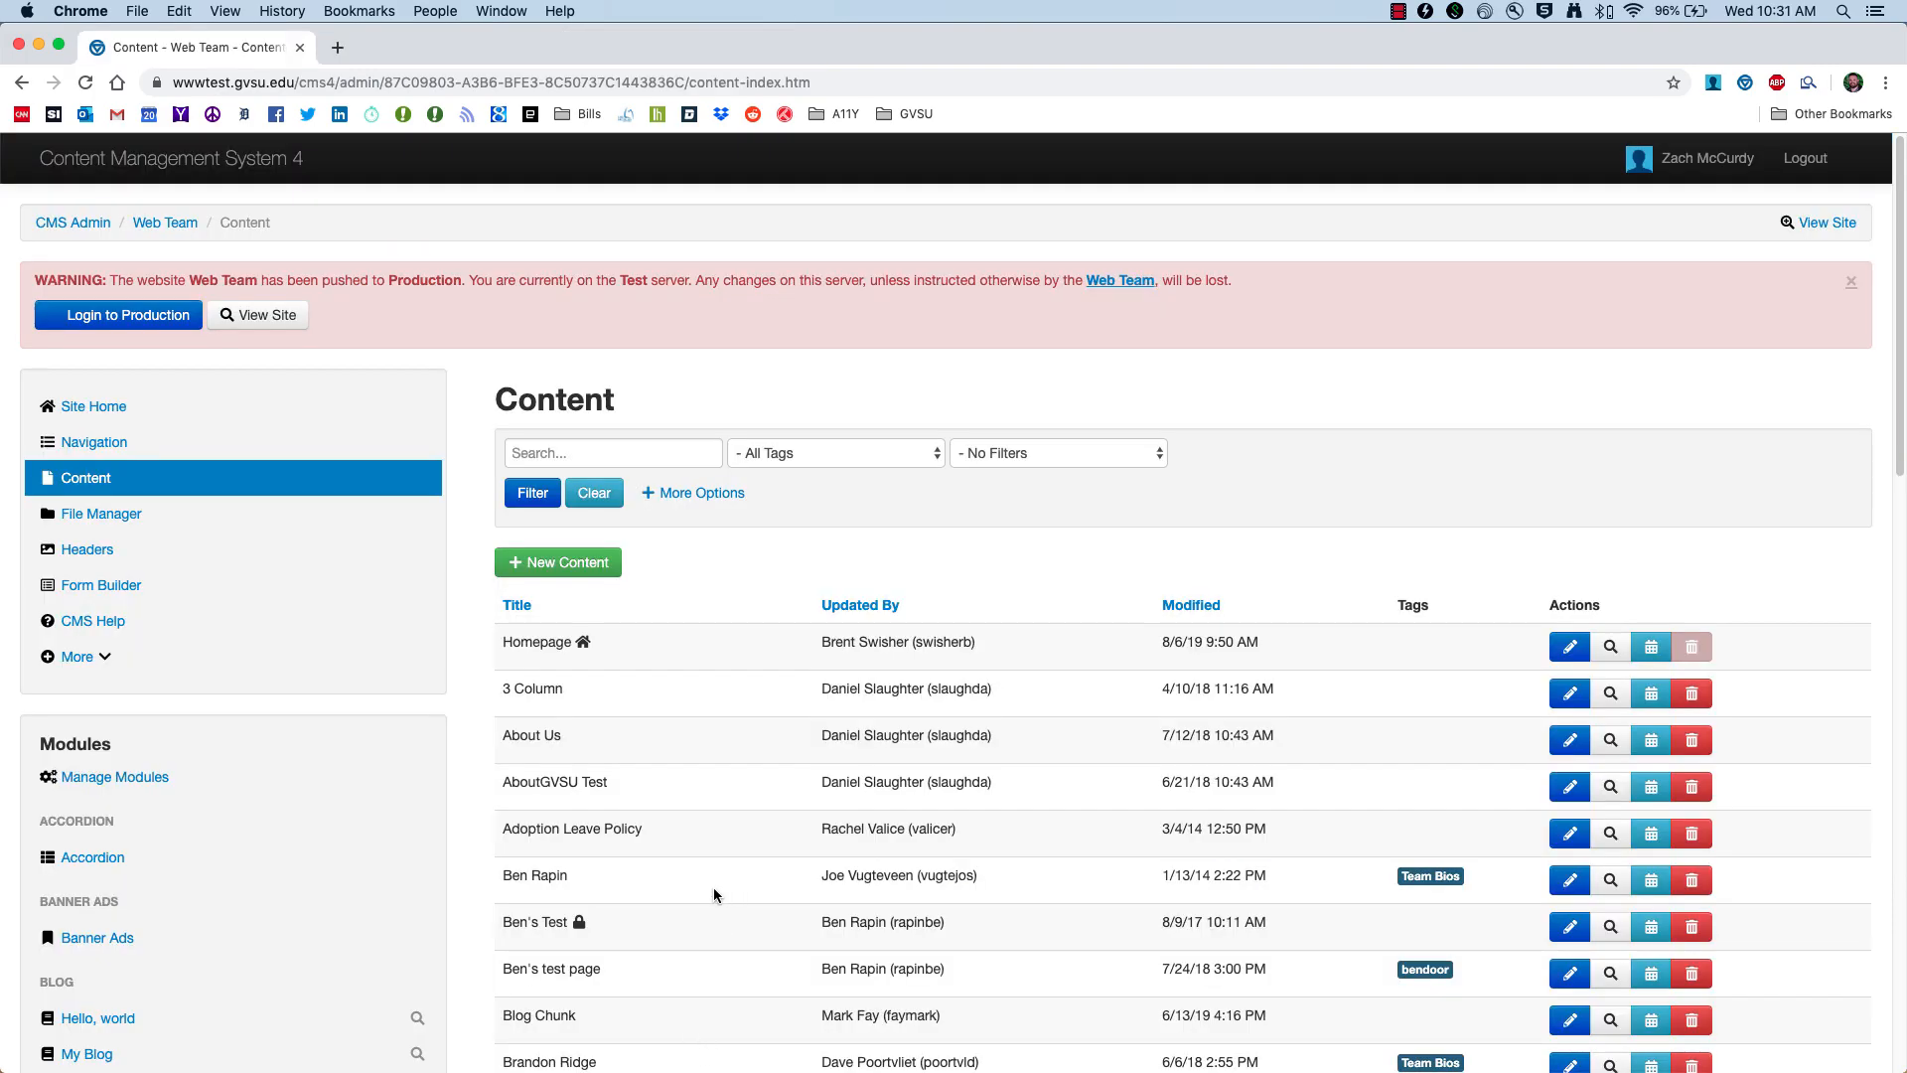
Step: Review the Web Team site's content list and go to its navigation list
{"action": "left_click", "coordinate": [106, 480]}
{"action": "left_click", "coordinate": [77, 480]}
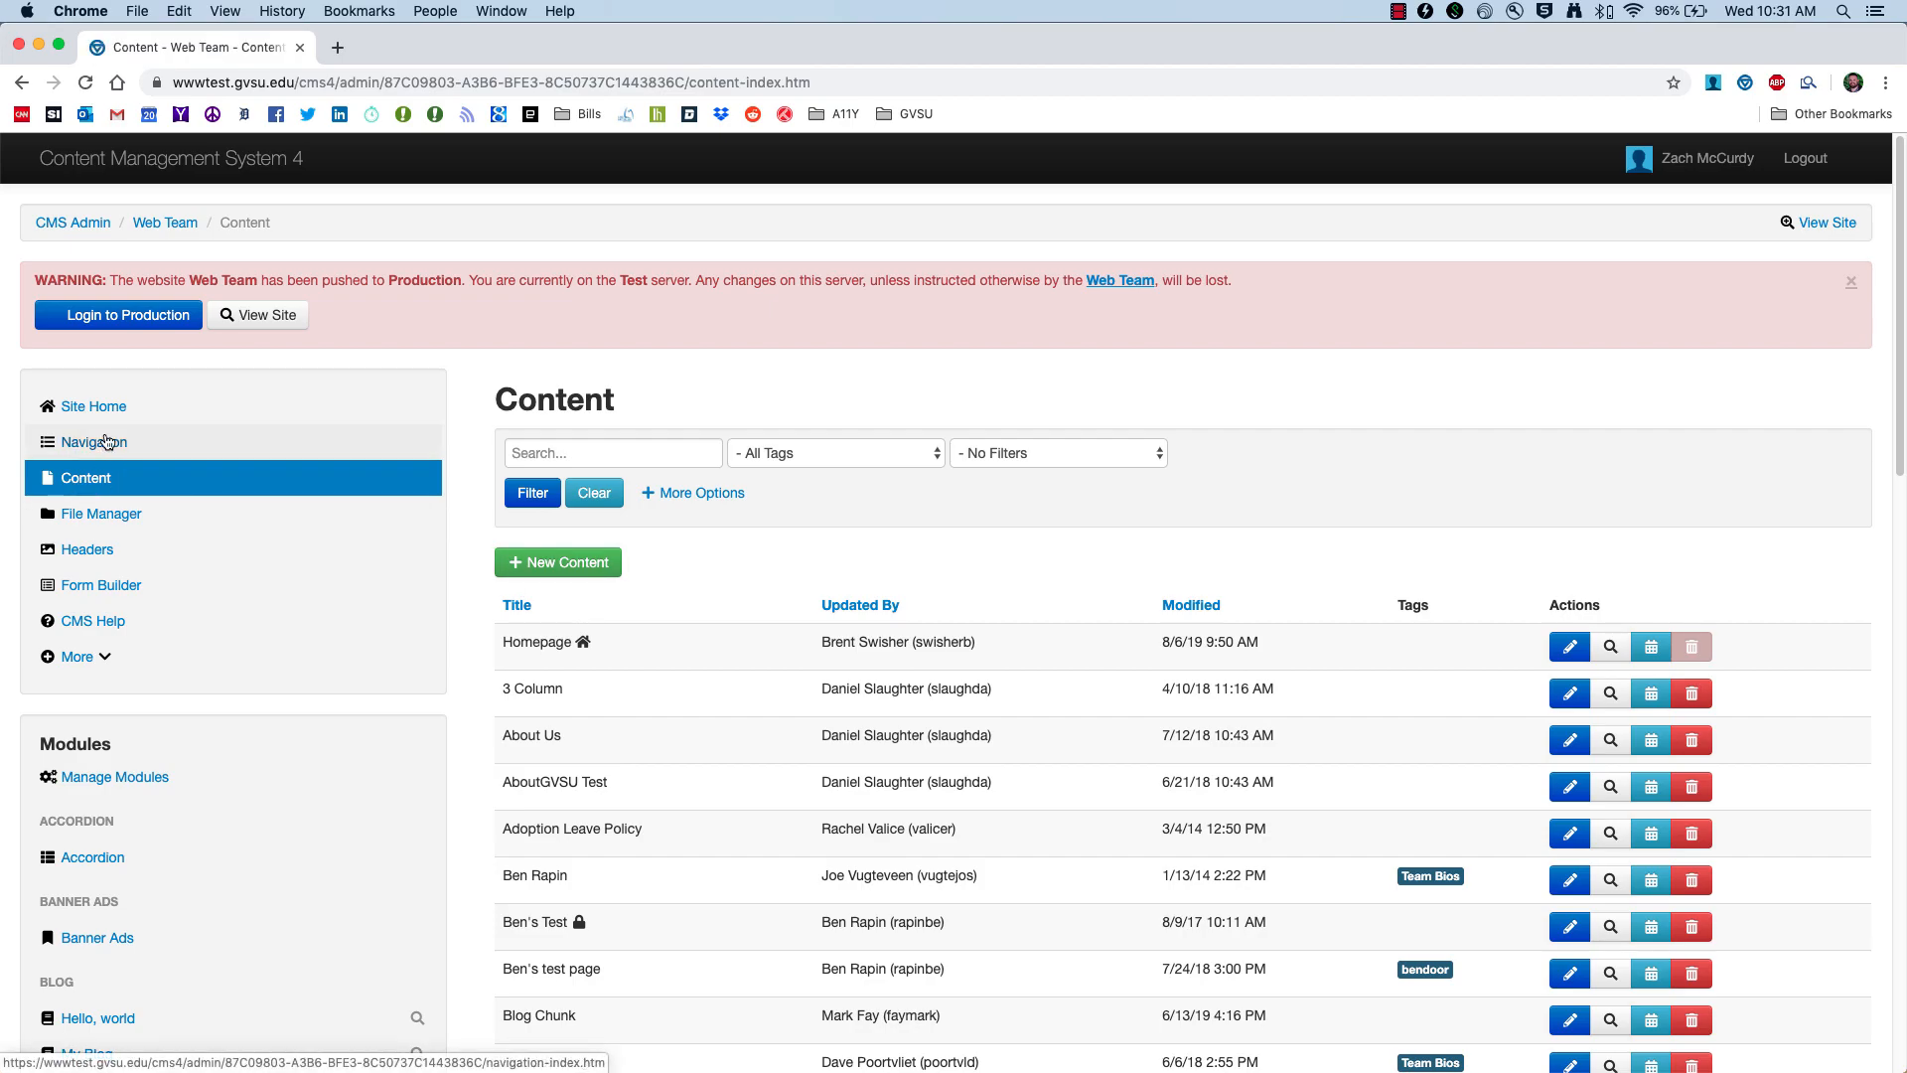
{"action": "left_click", "coordinate": [107, 441]}
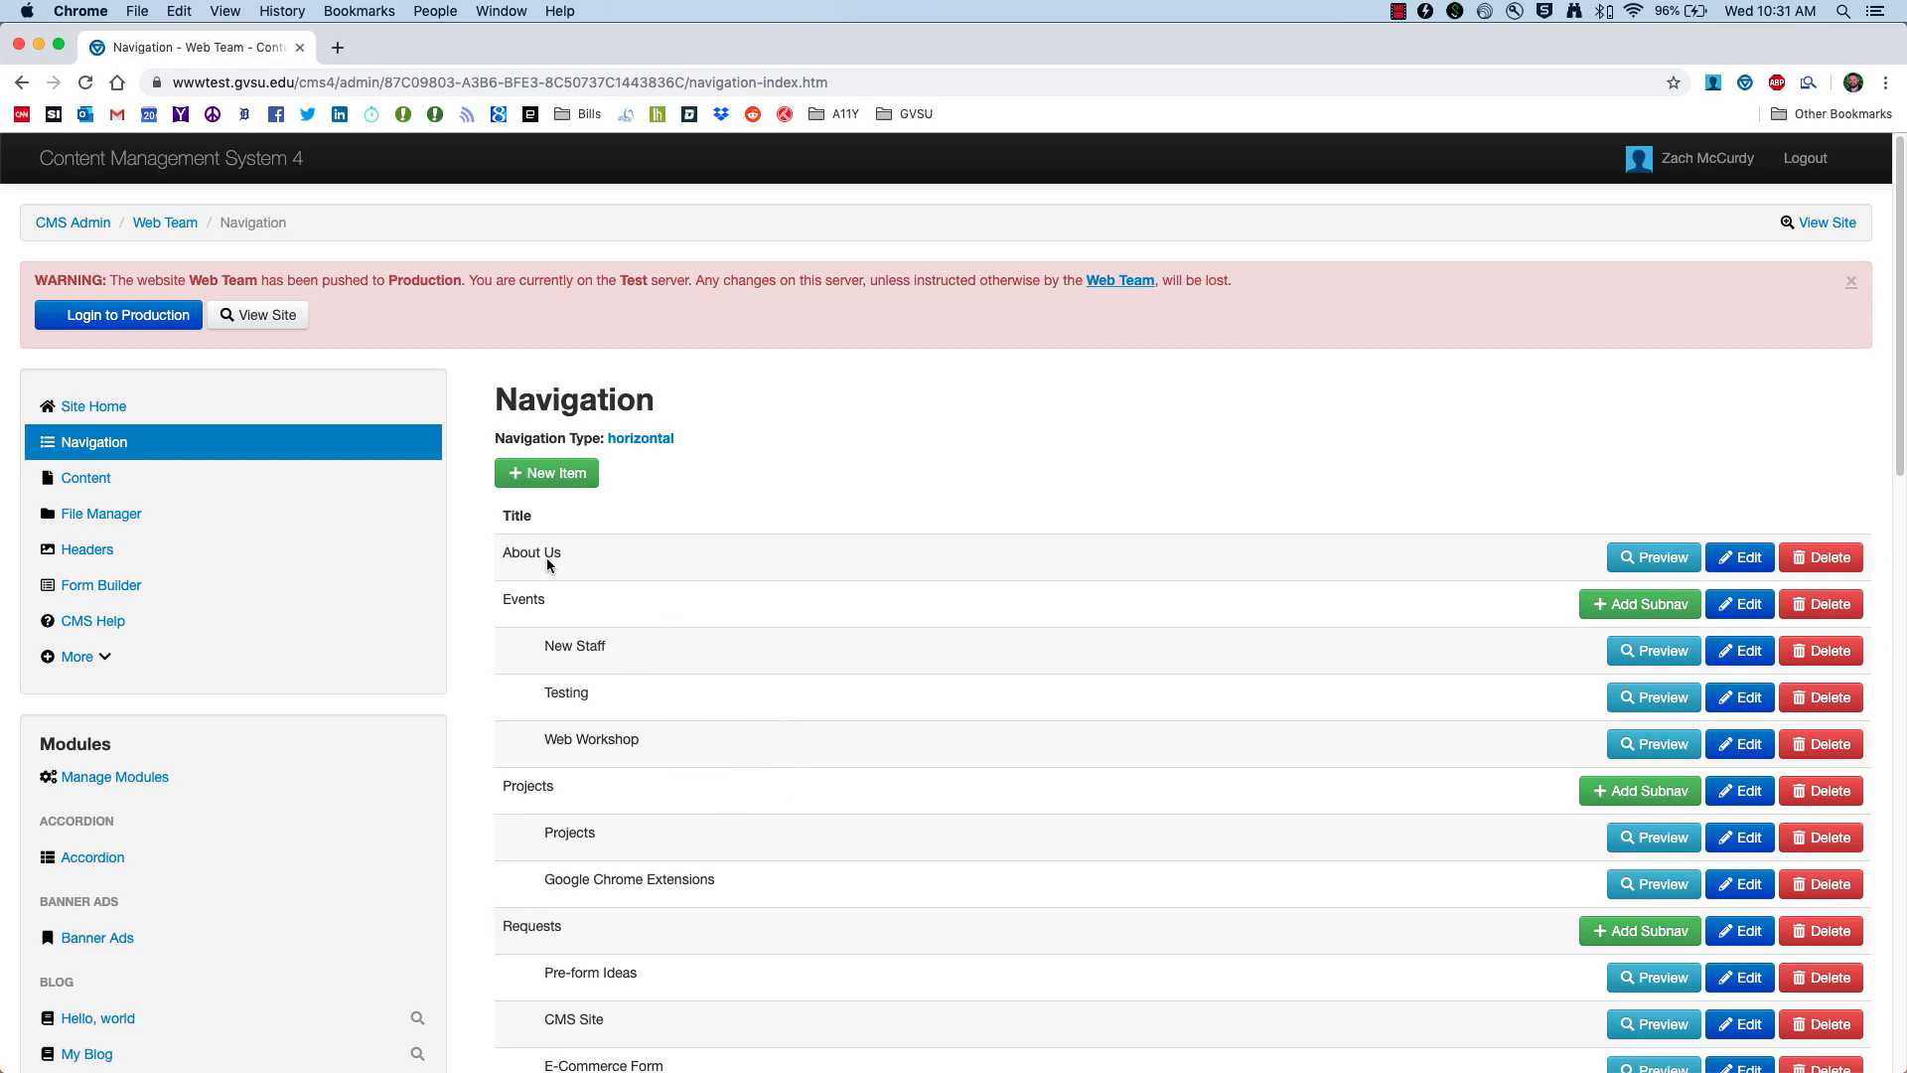
Step: Switch between the site's content and navigation lists, and look through the entries in the content list
{"action": "left_click", "coordinate": [129, 484]}
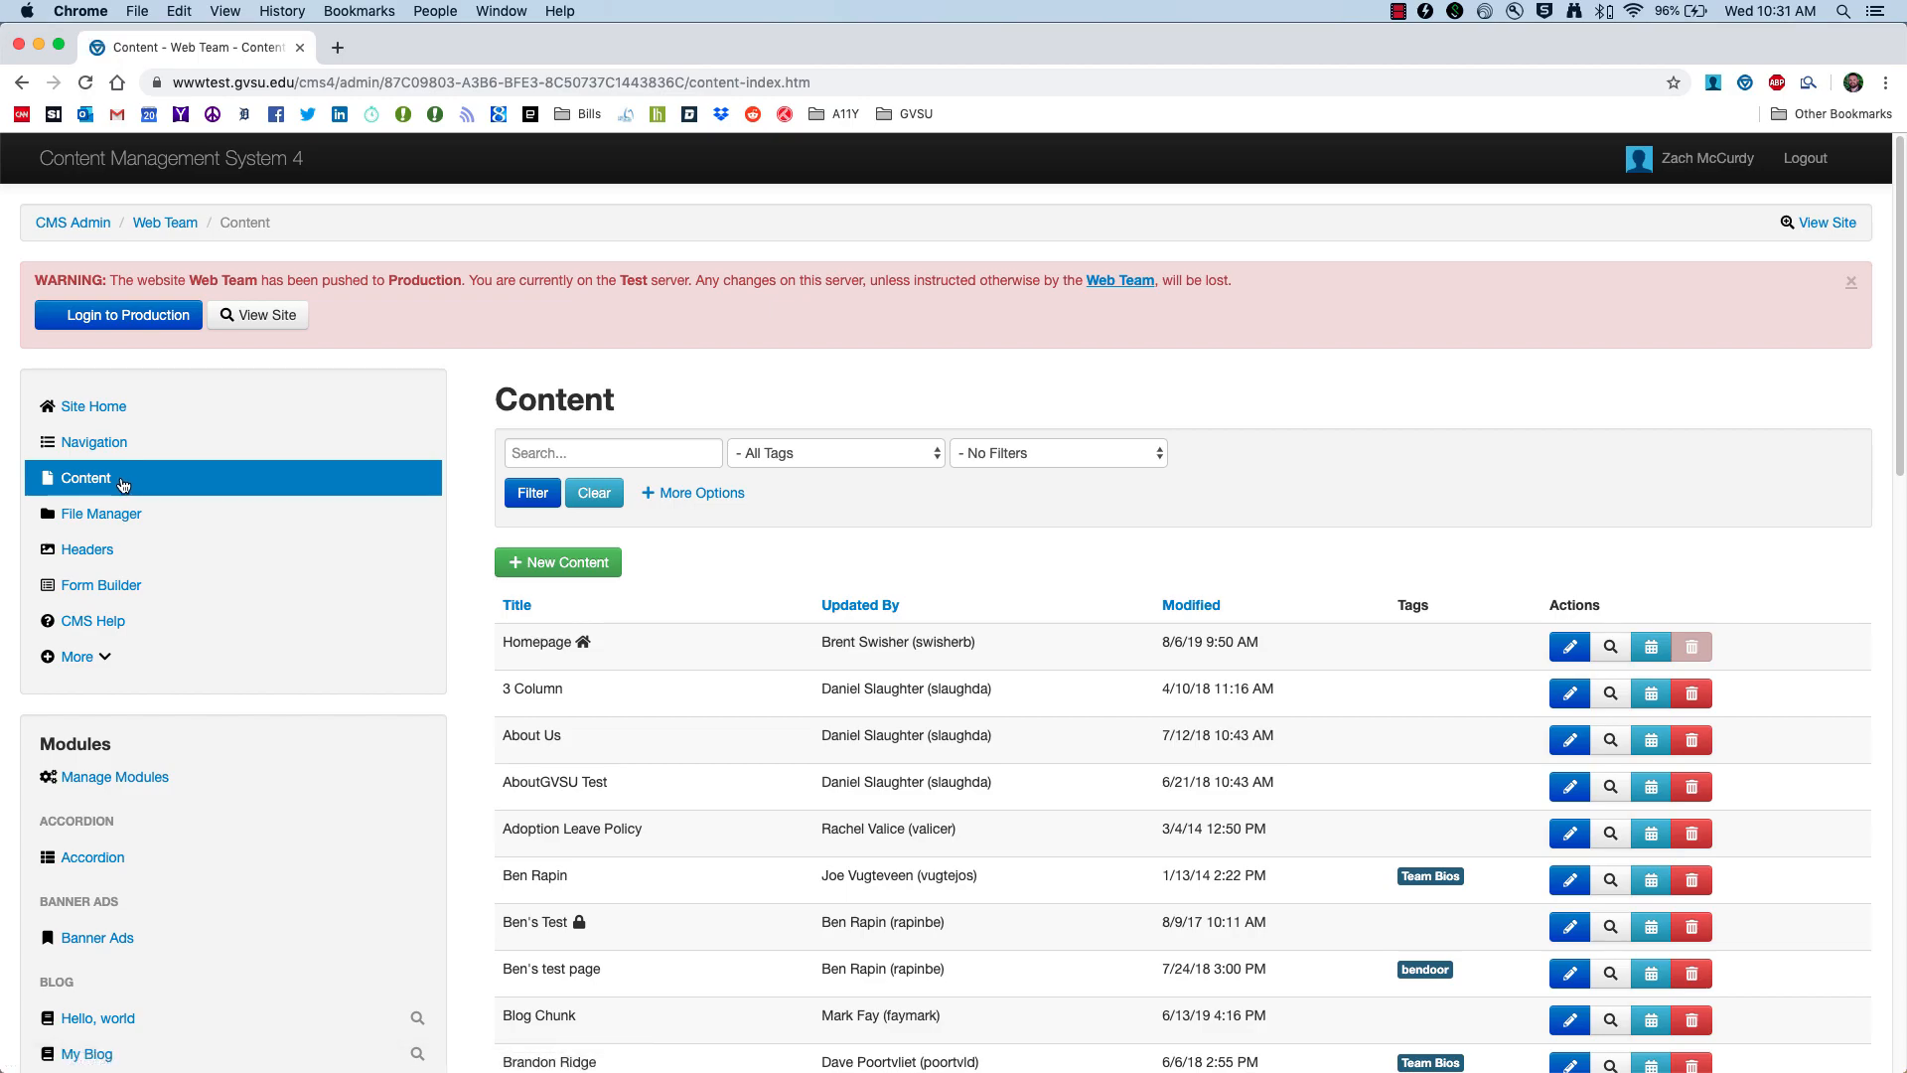
{"action": "left_click", "coordinate": [112, 451]}
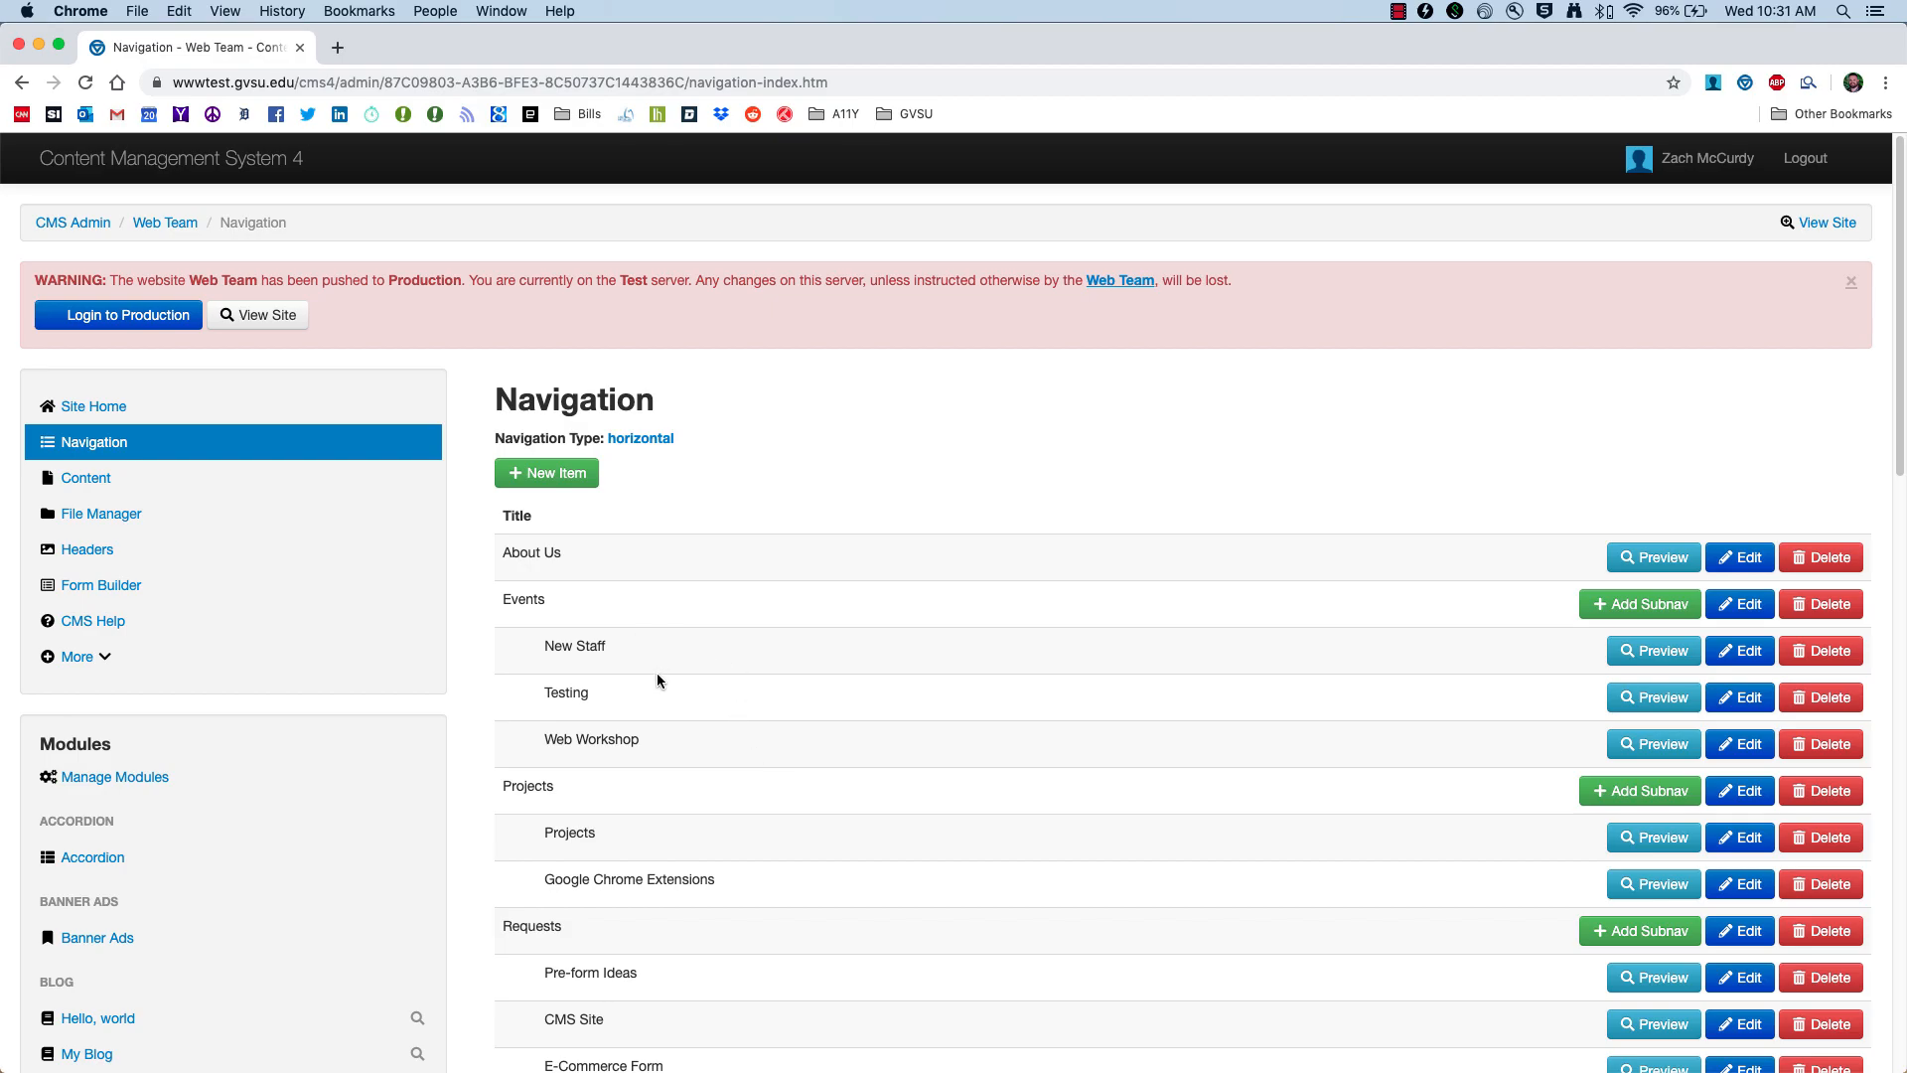
{"action": "left_click", "coordinate": [99, 479]}
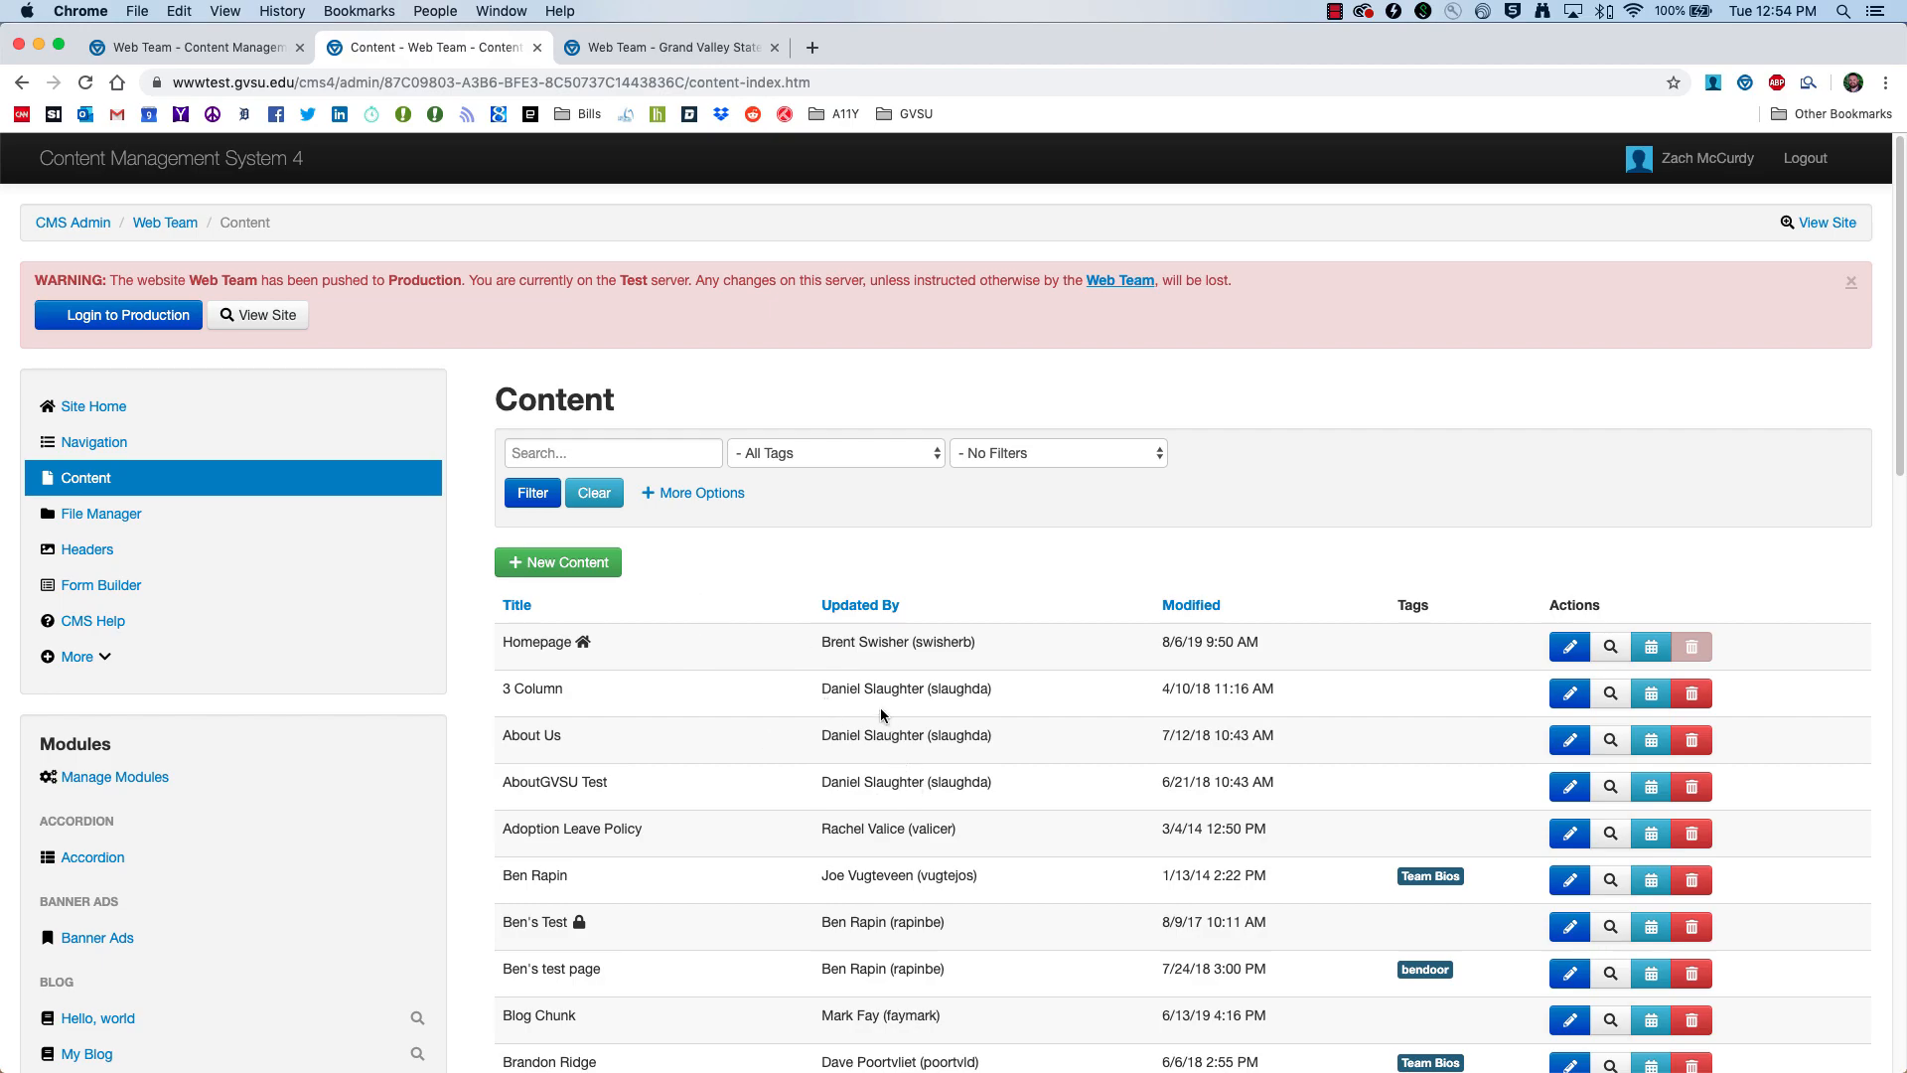
{"action": "scroll", "coordinate": [881, 713], "scroll_direction": "down", "scroll_amount": 6}
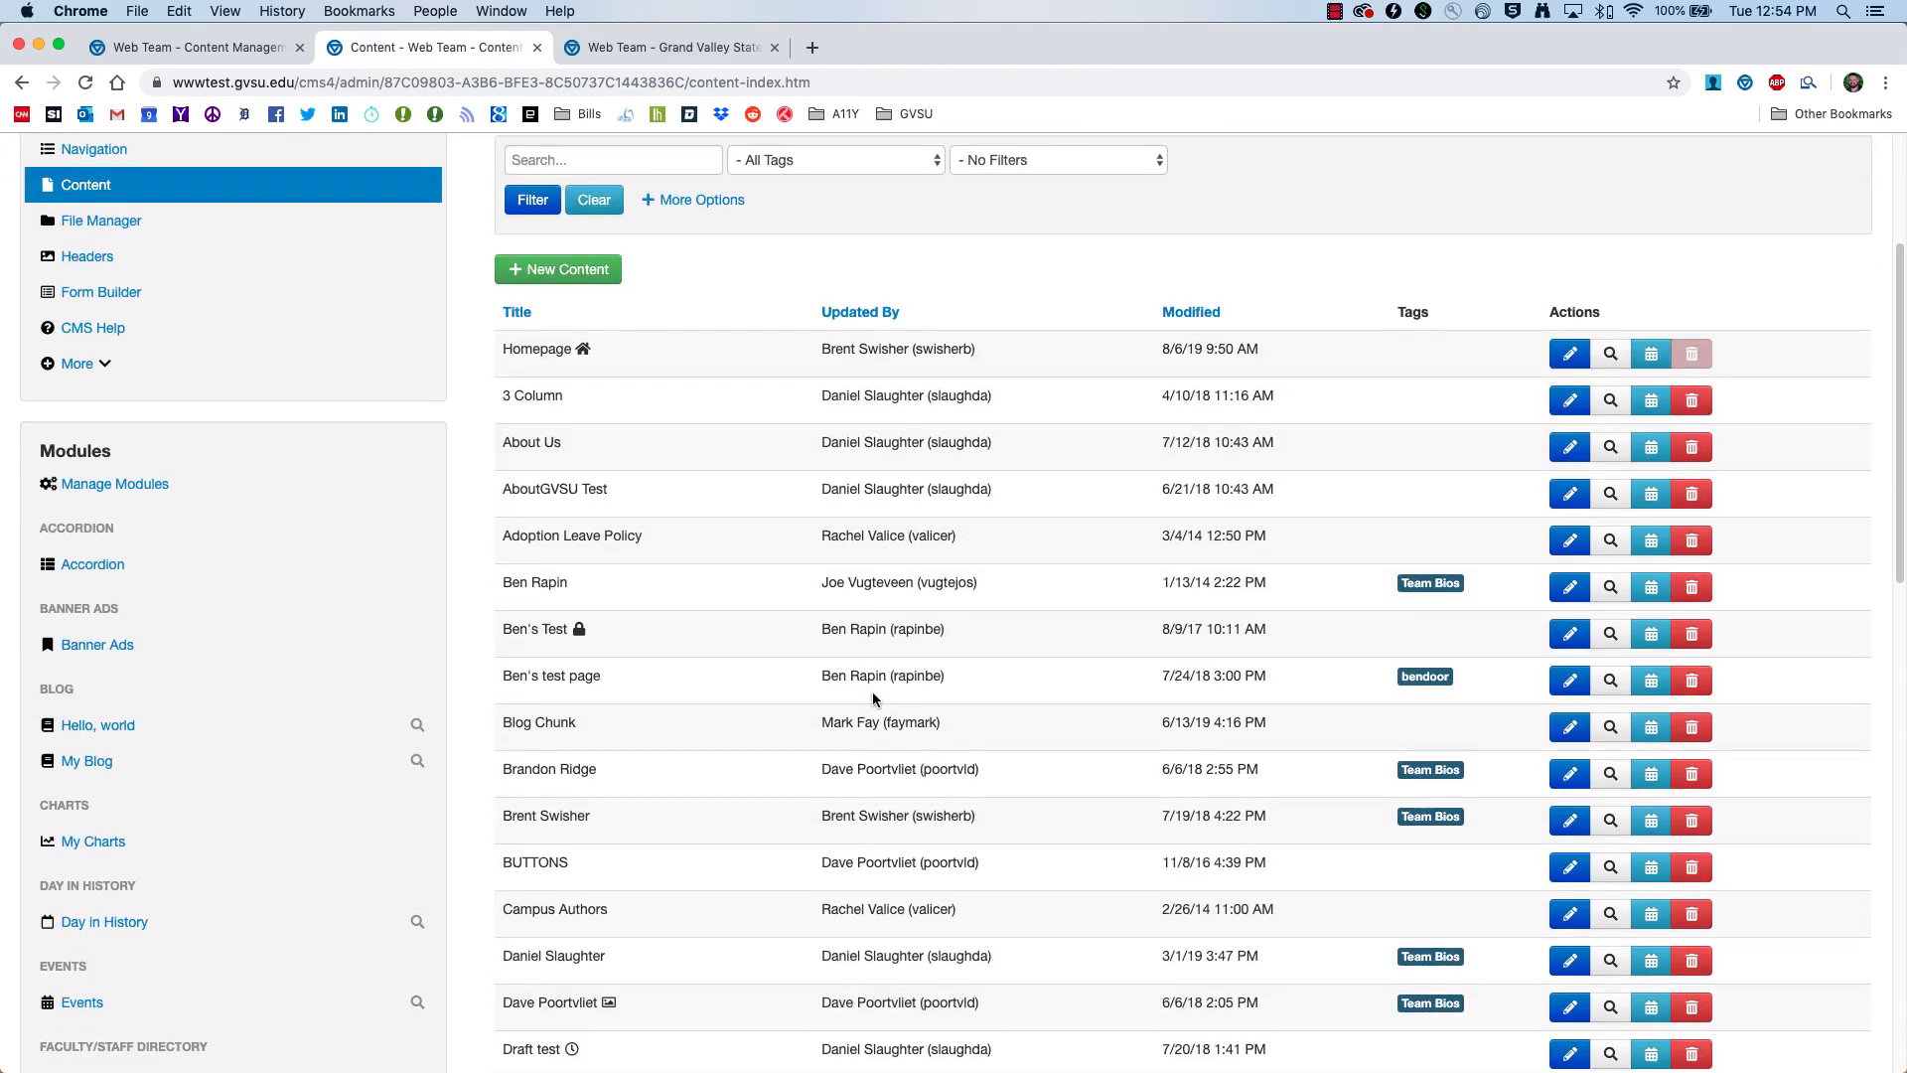
{"action": "scroll", "coordinate": [872, 691], "scroll_direction": "up", "scroll_amount": 4}
{"action": "scroll", "coordinate": [870, 695], "scroll_direction": "up", "scroll_amount": 1}
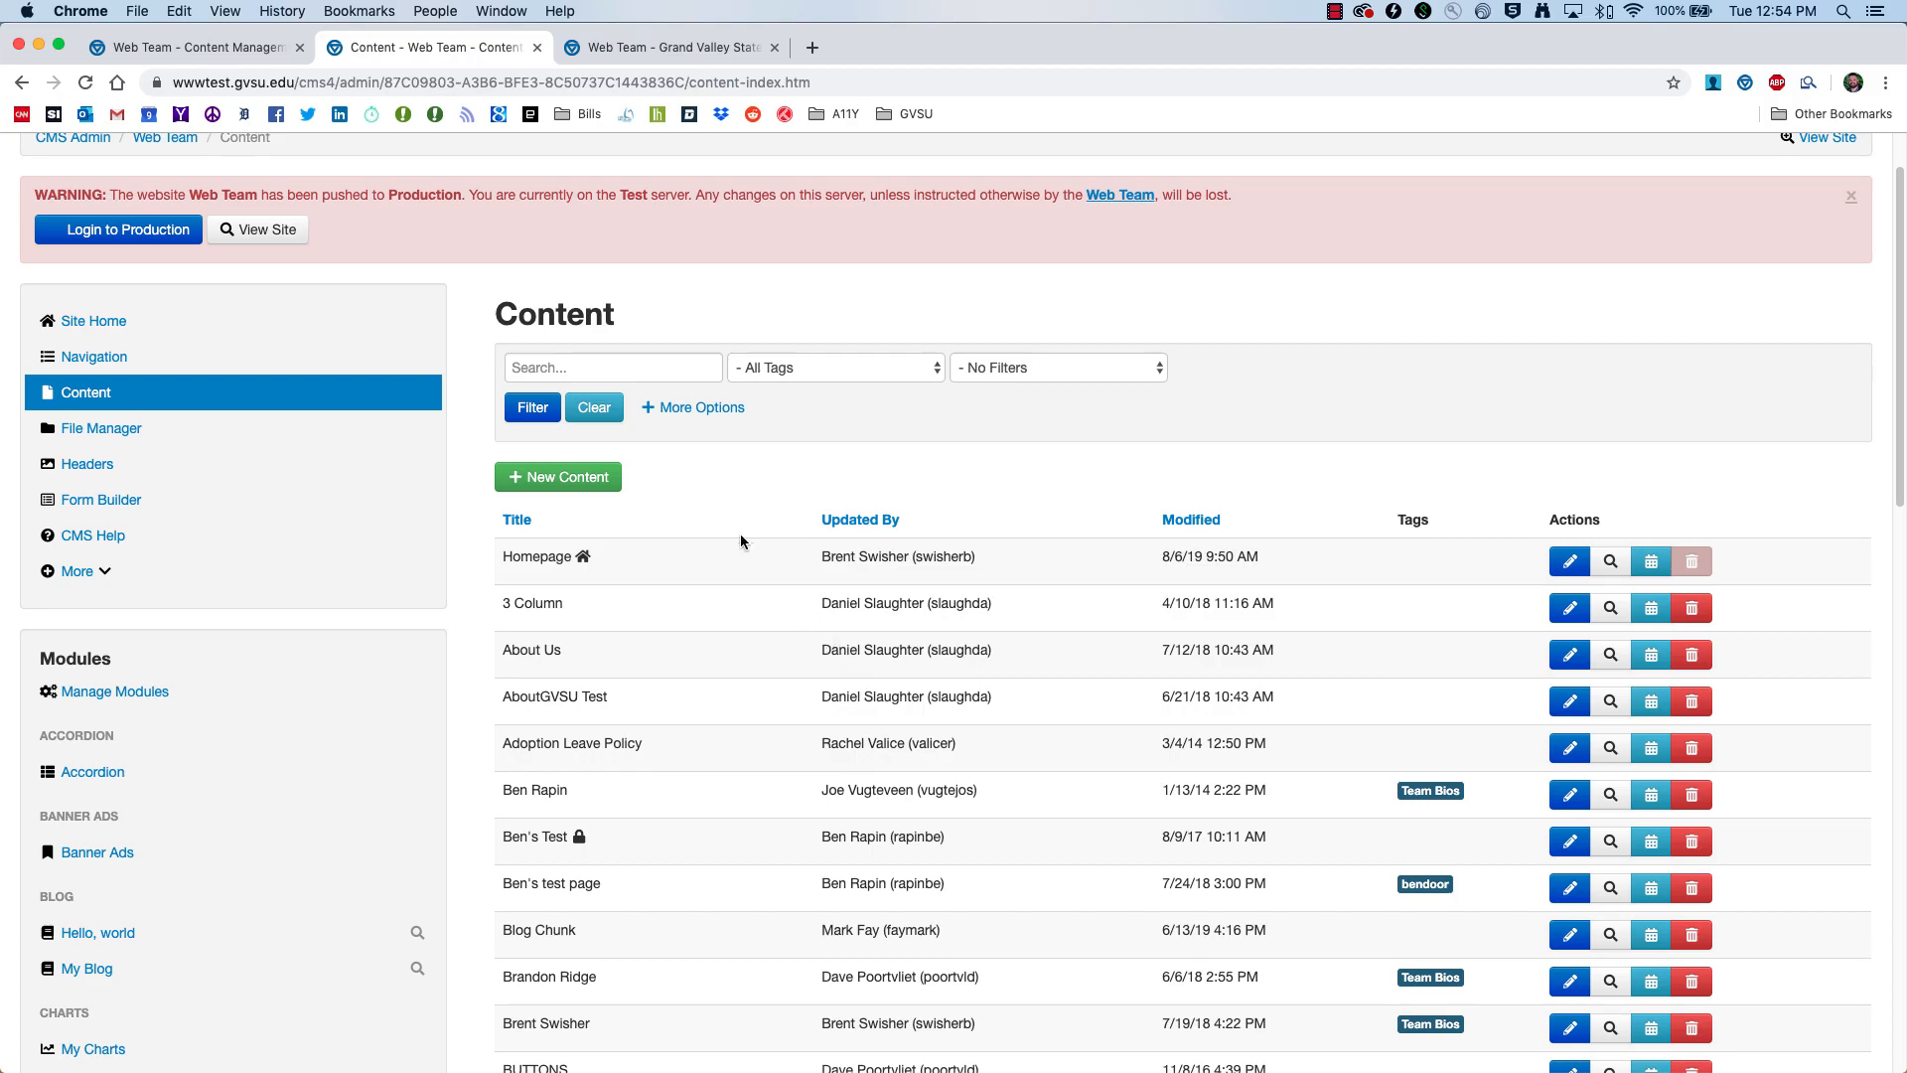
Step: Start new content by cloning the existing About Us page
{"action": "left_click", "coordinate": [559, 479]}
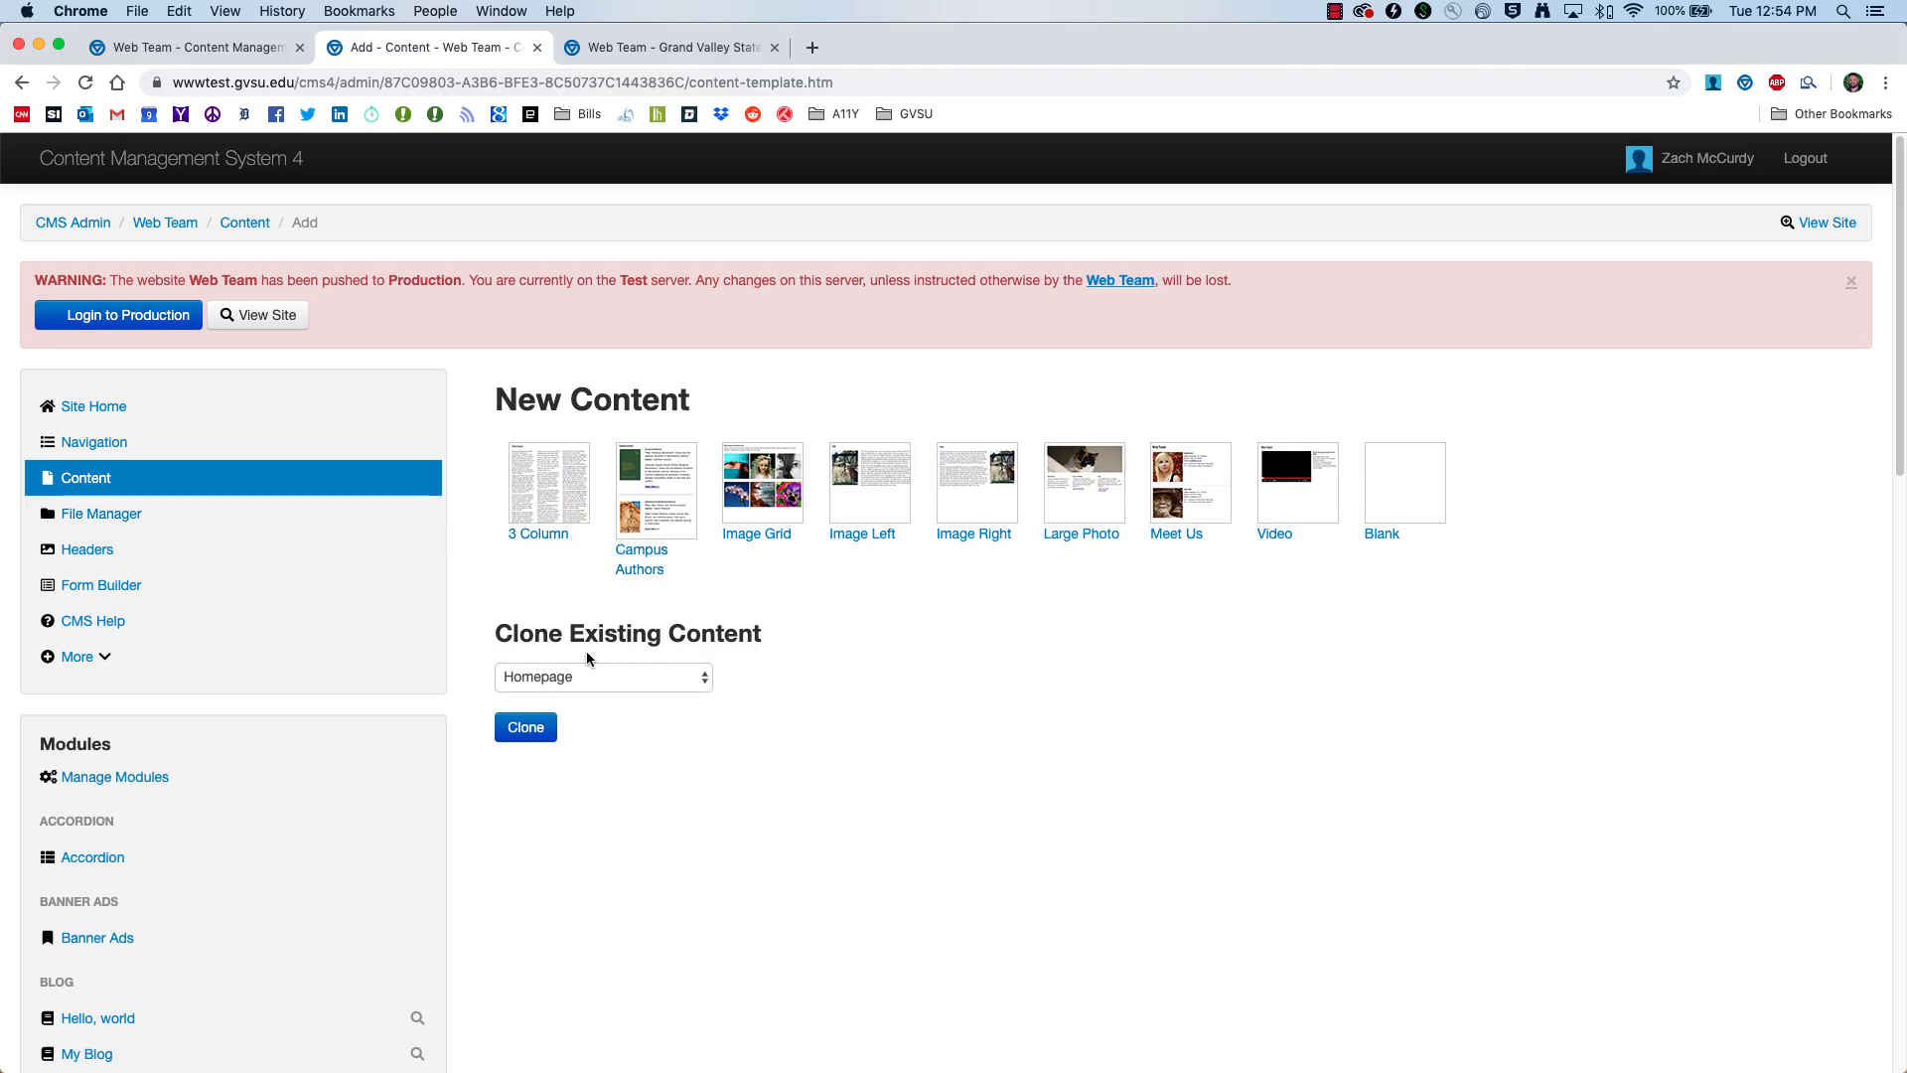
{"action": "left_click", "coordinate": [698, 679]}
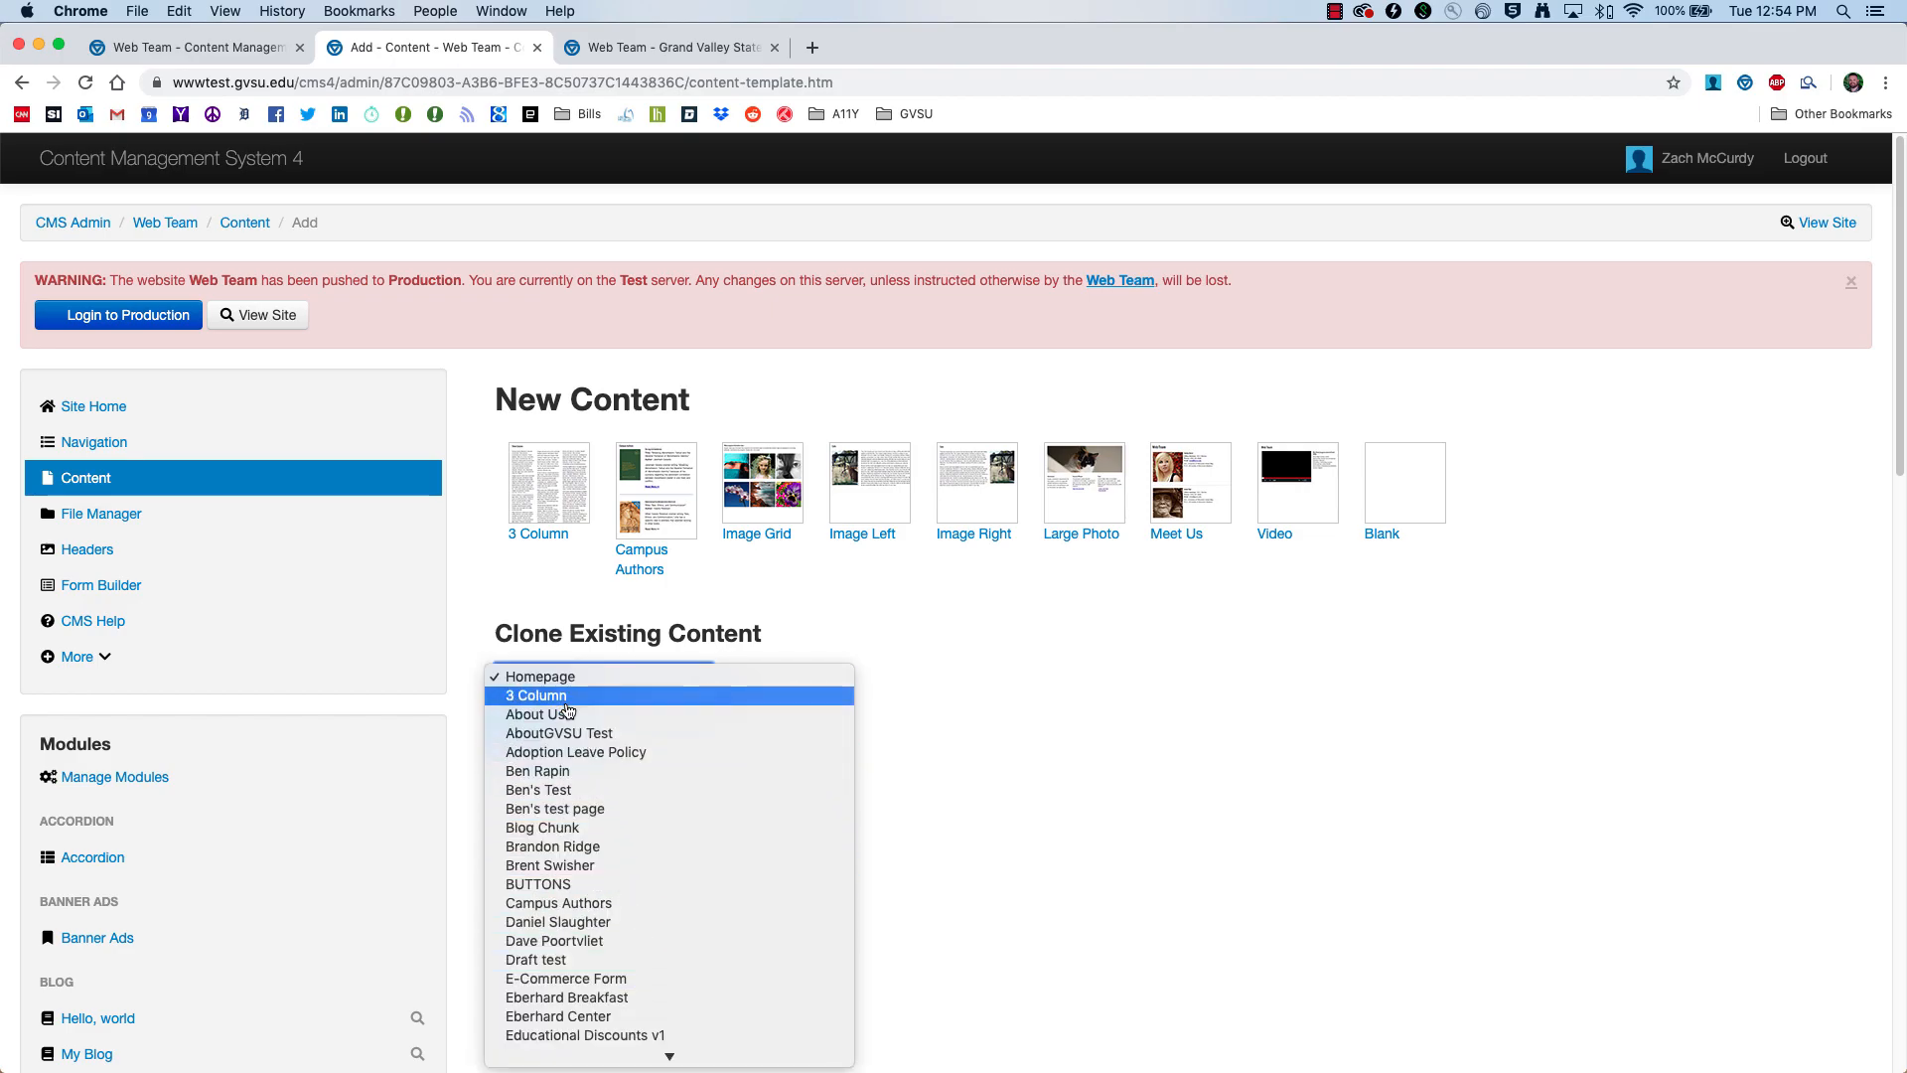
{"action": "key", "text": "Escape"}
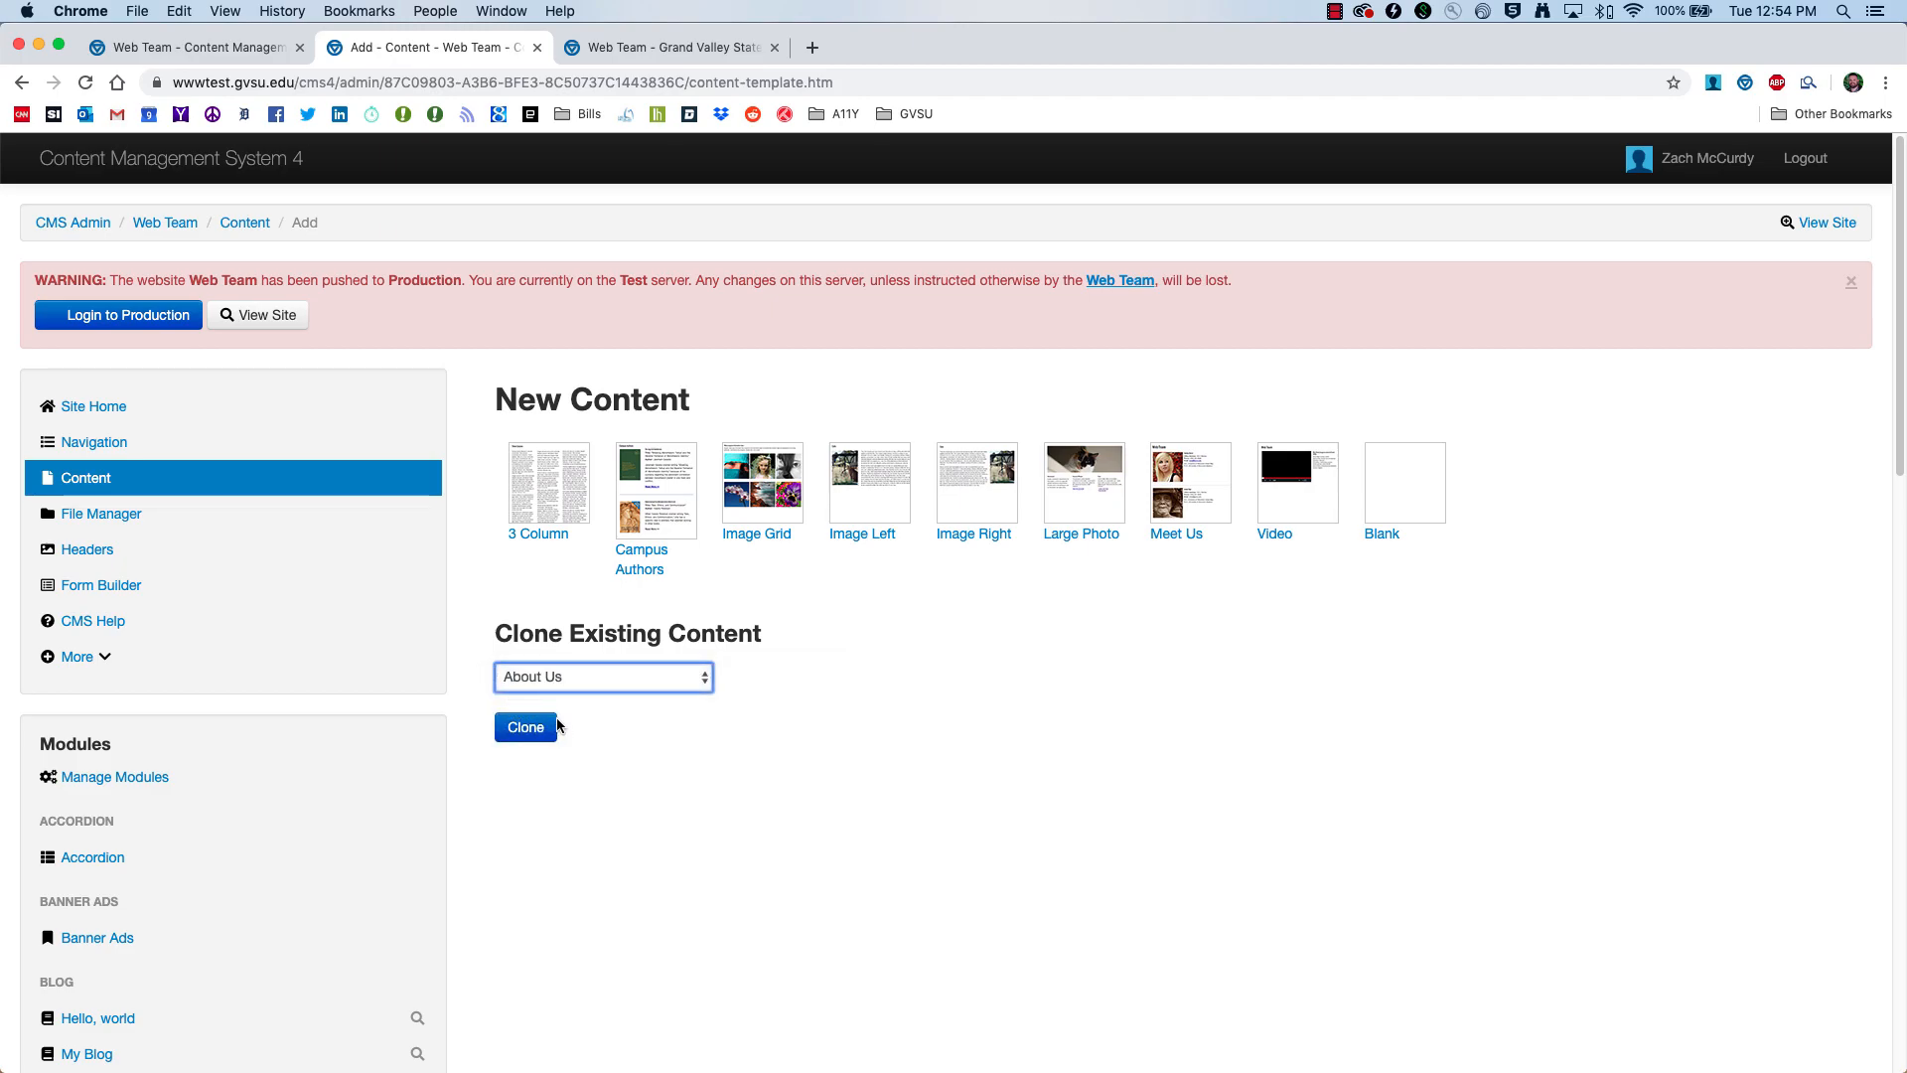
{"action": "left_click", "coordinate": [530, 737]}
Step: Start a page from the Meet Us template, enter the page title About Us, and return to creating new content
{"action": "left_click", "coordinate": [1175, 536]}
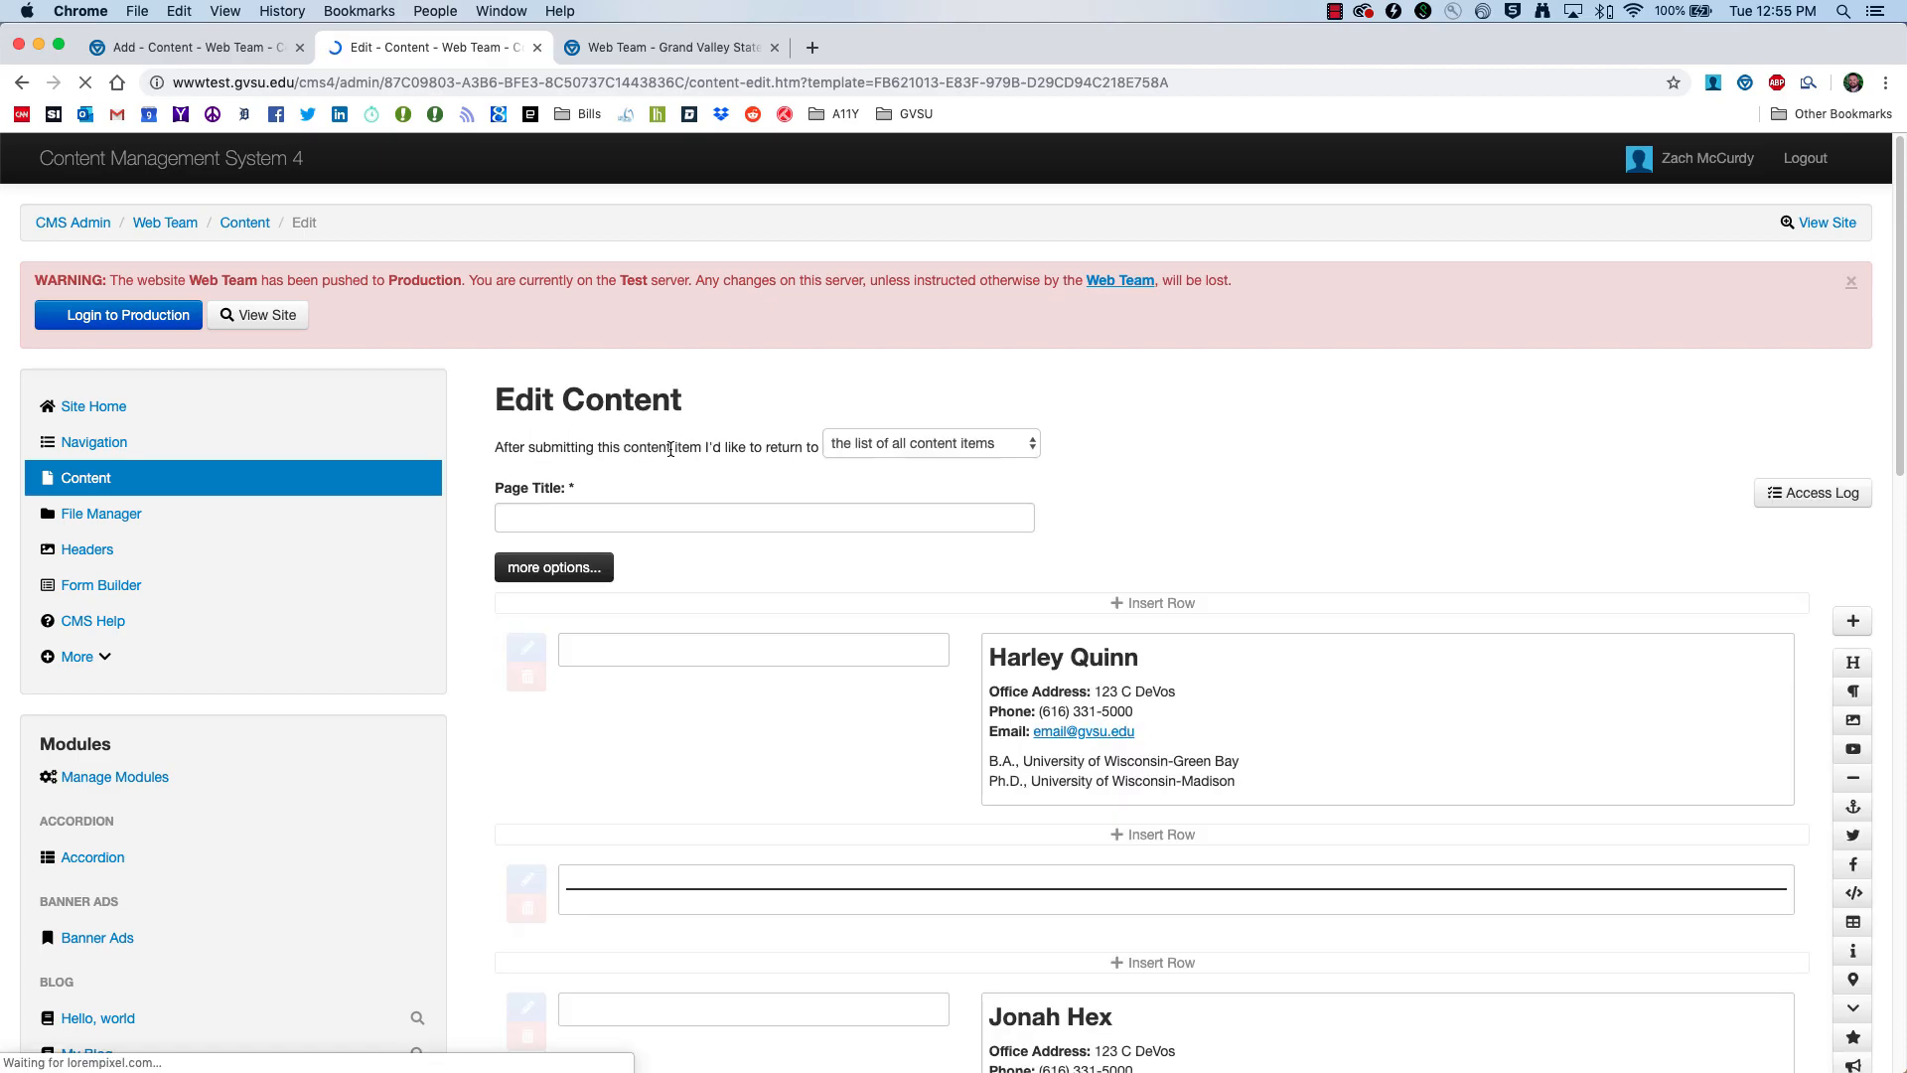
{"action": "scroll", "coordinate": [844, 477], "scroll_direction": "down", "scroll_amount": 2}
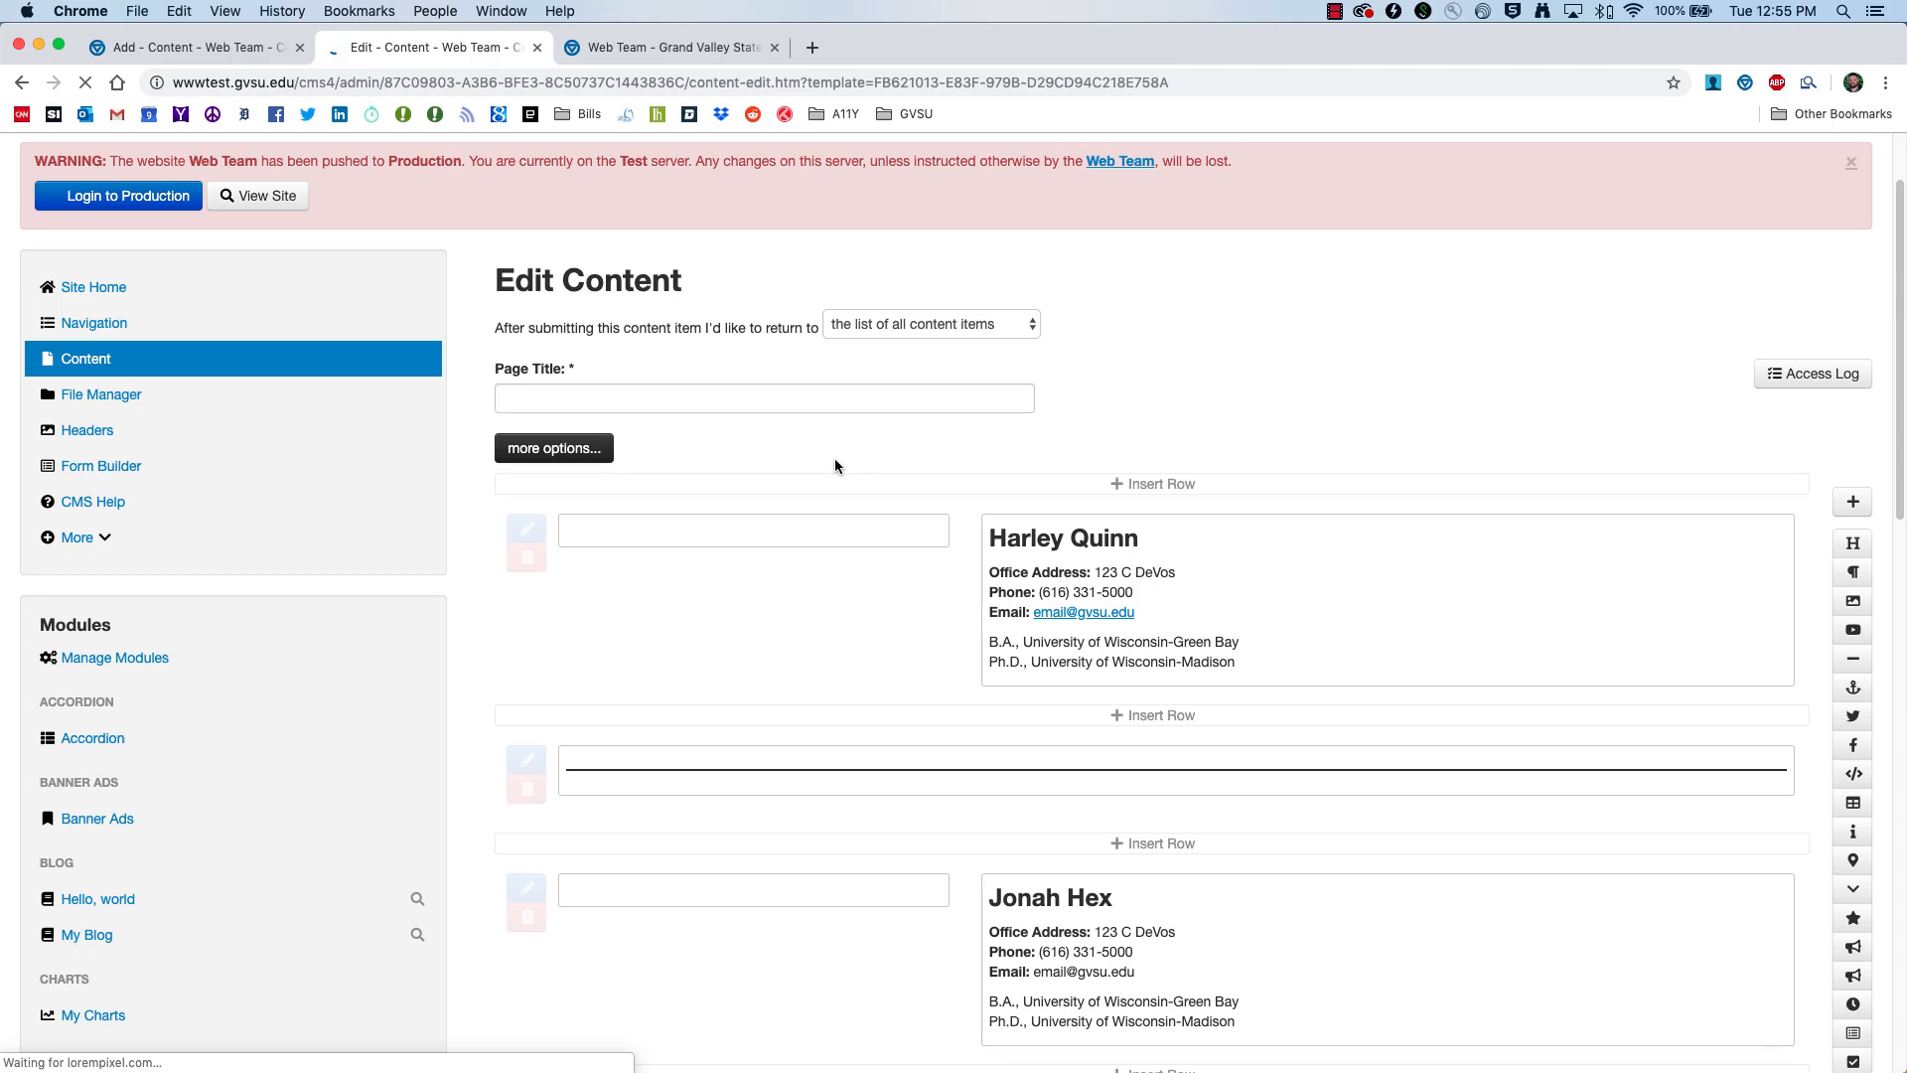
{"action": "left_click", "coordinate": [568, 396]}
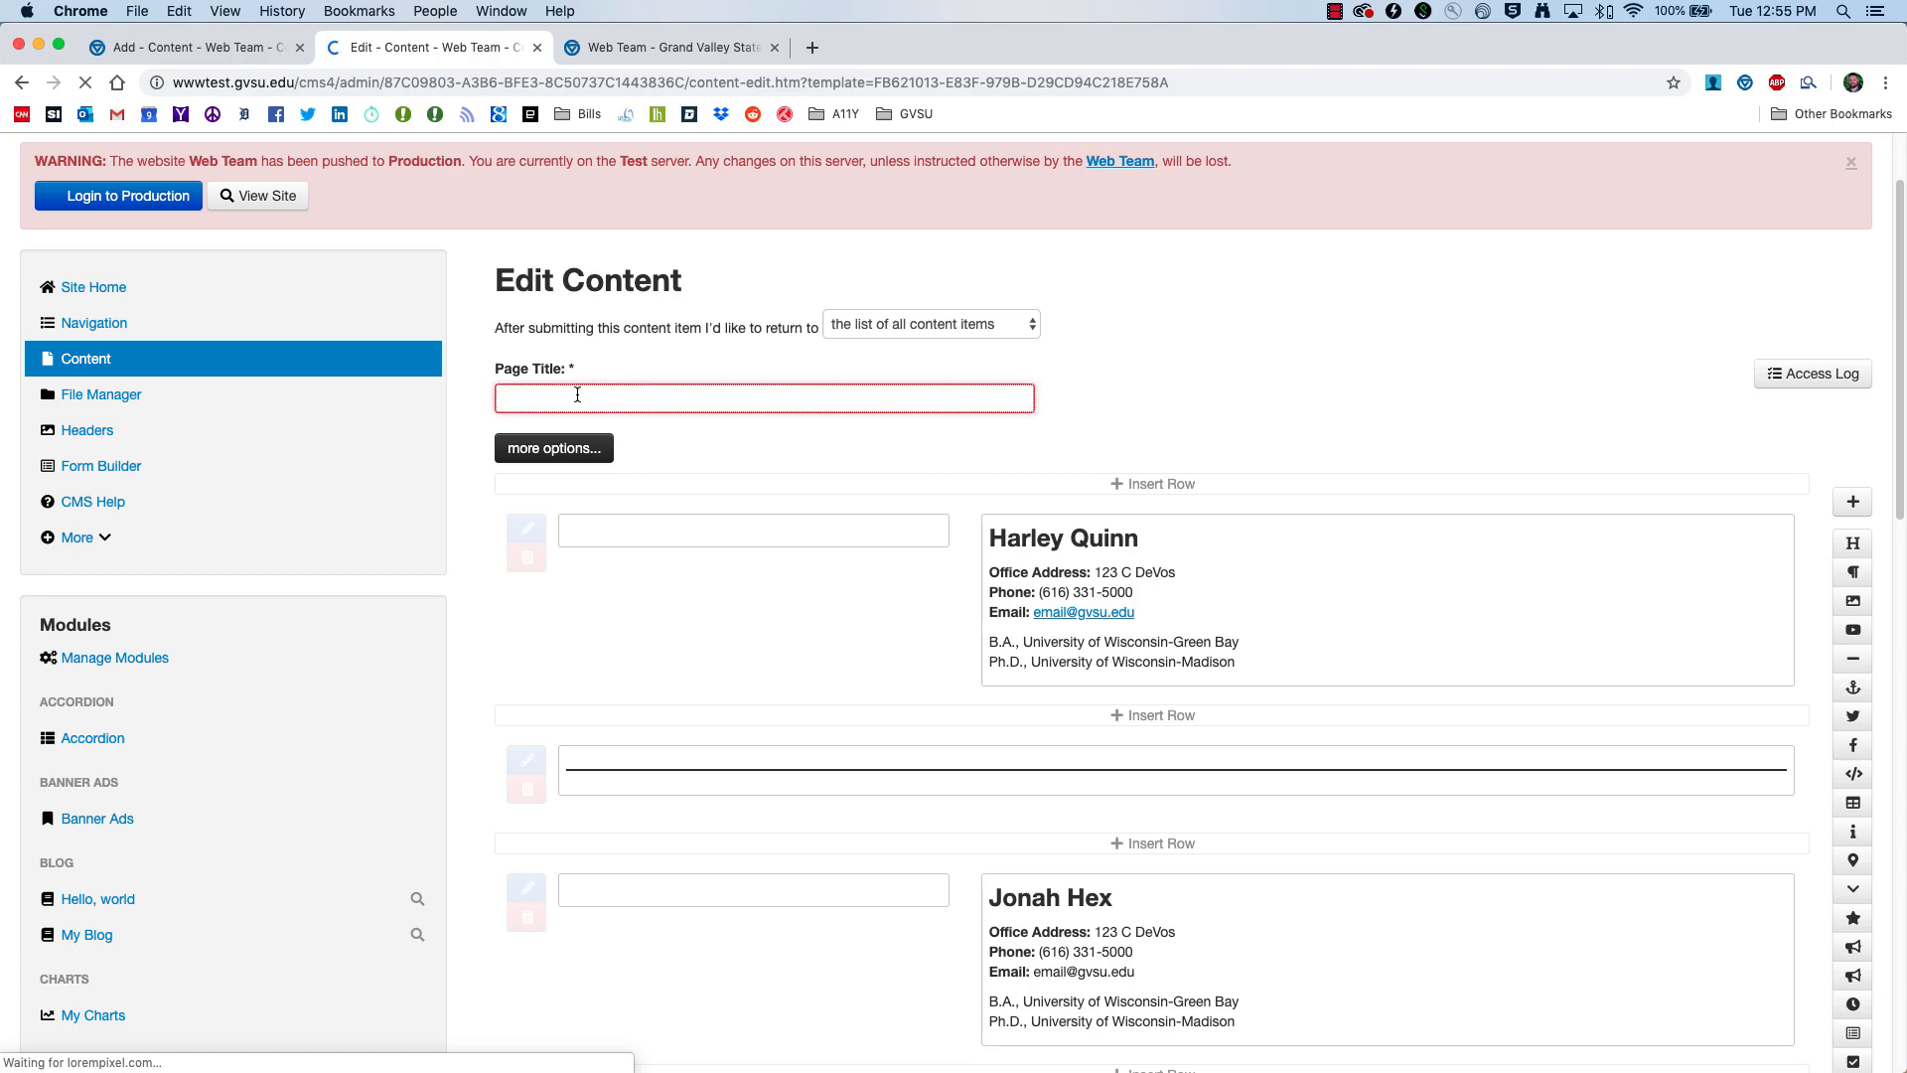
{"action": "type", "text": "About Us"}
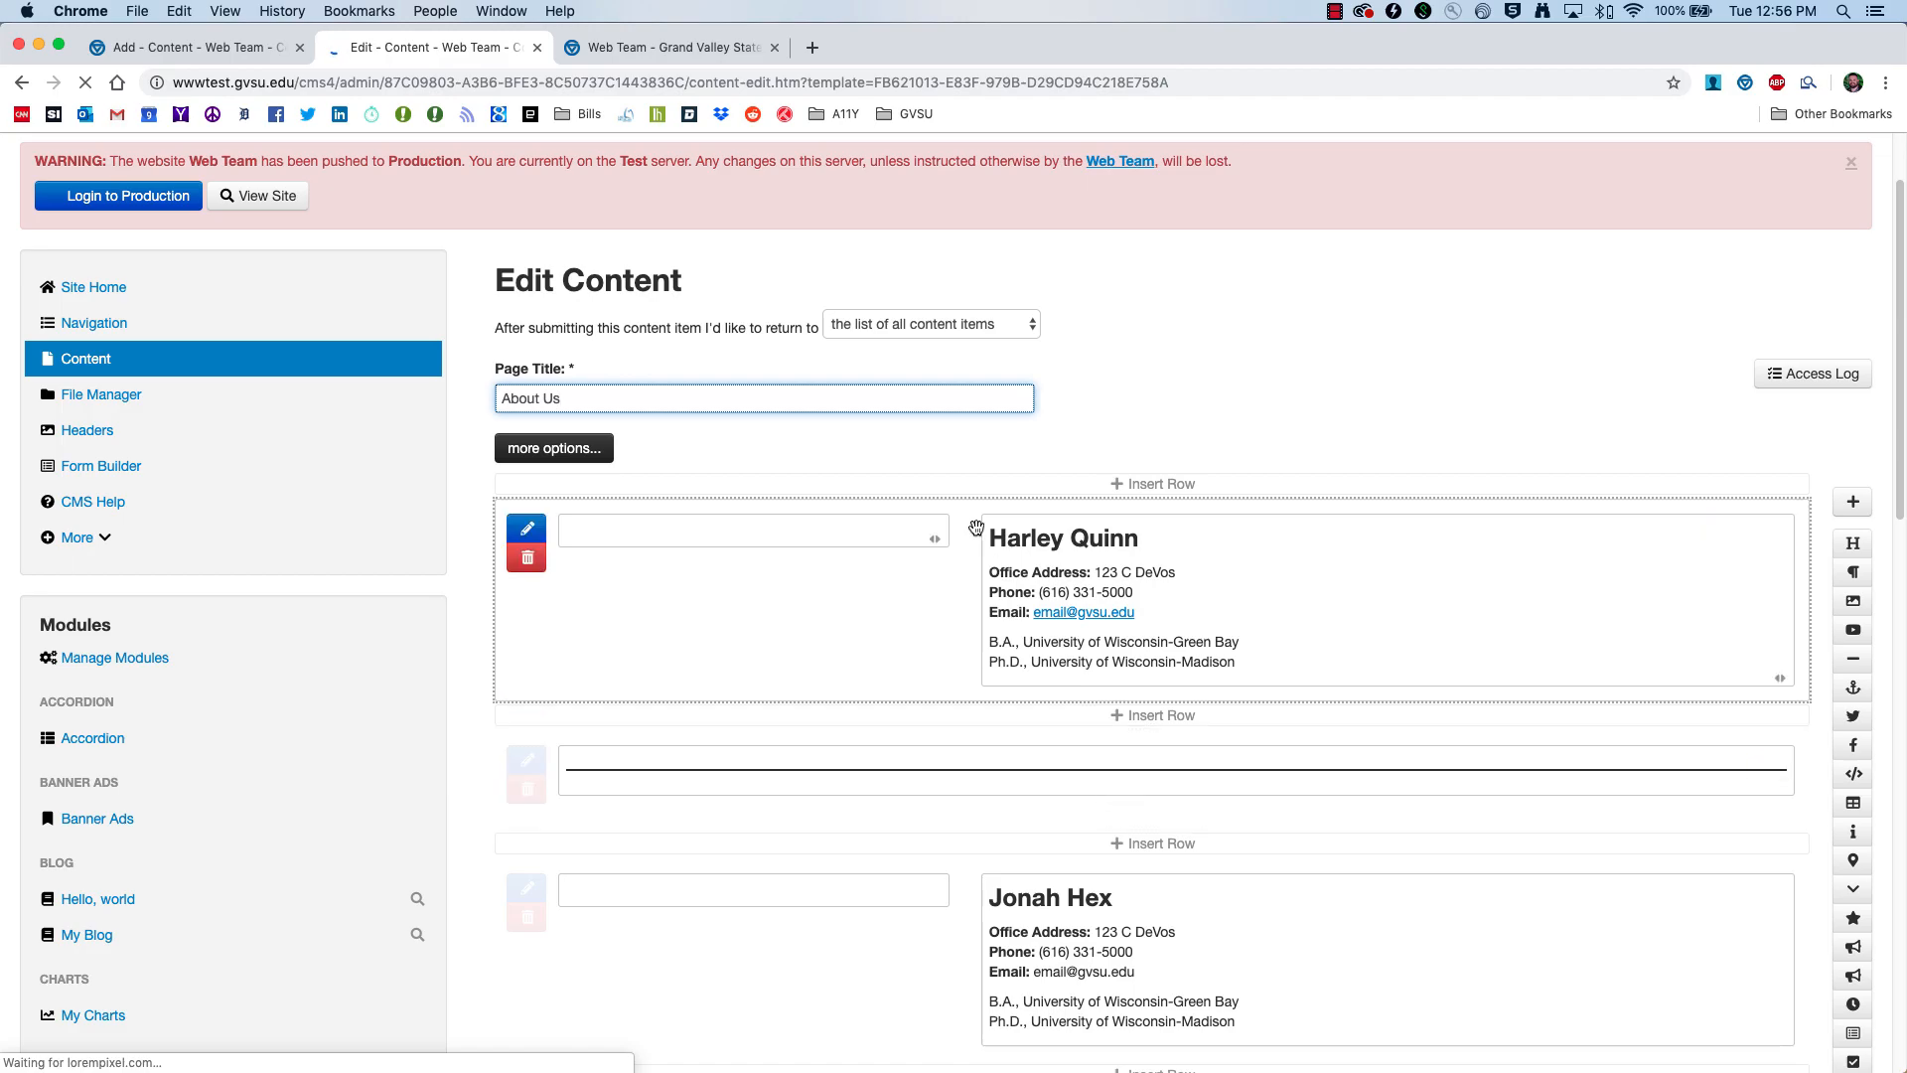
{"action": "left_click", "coordinate": [171, 366]}
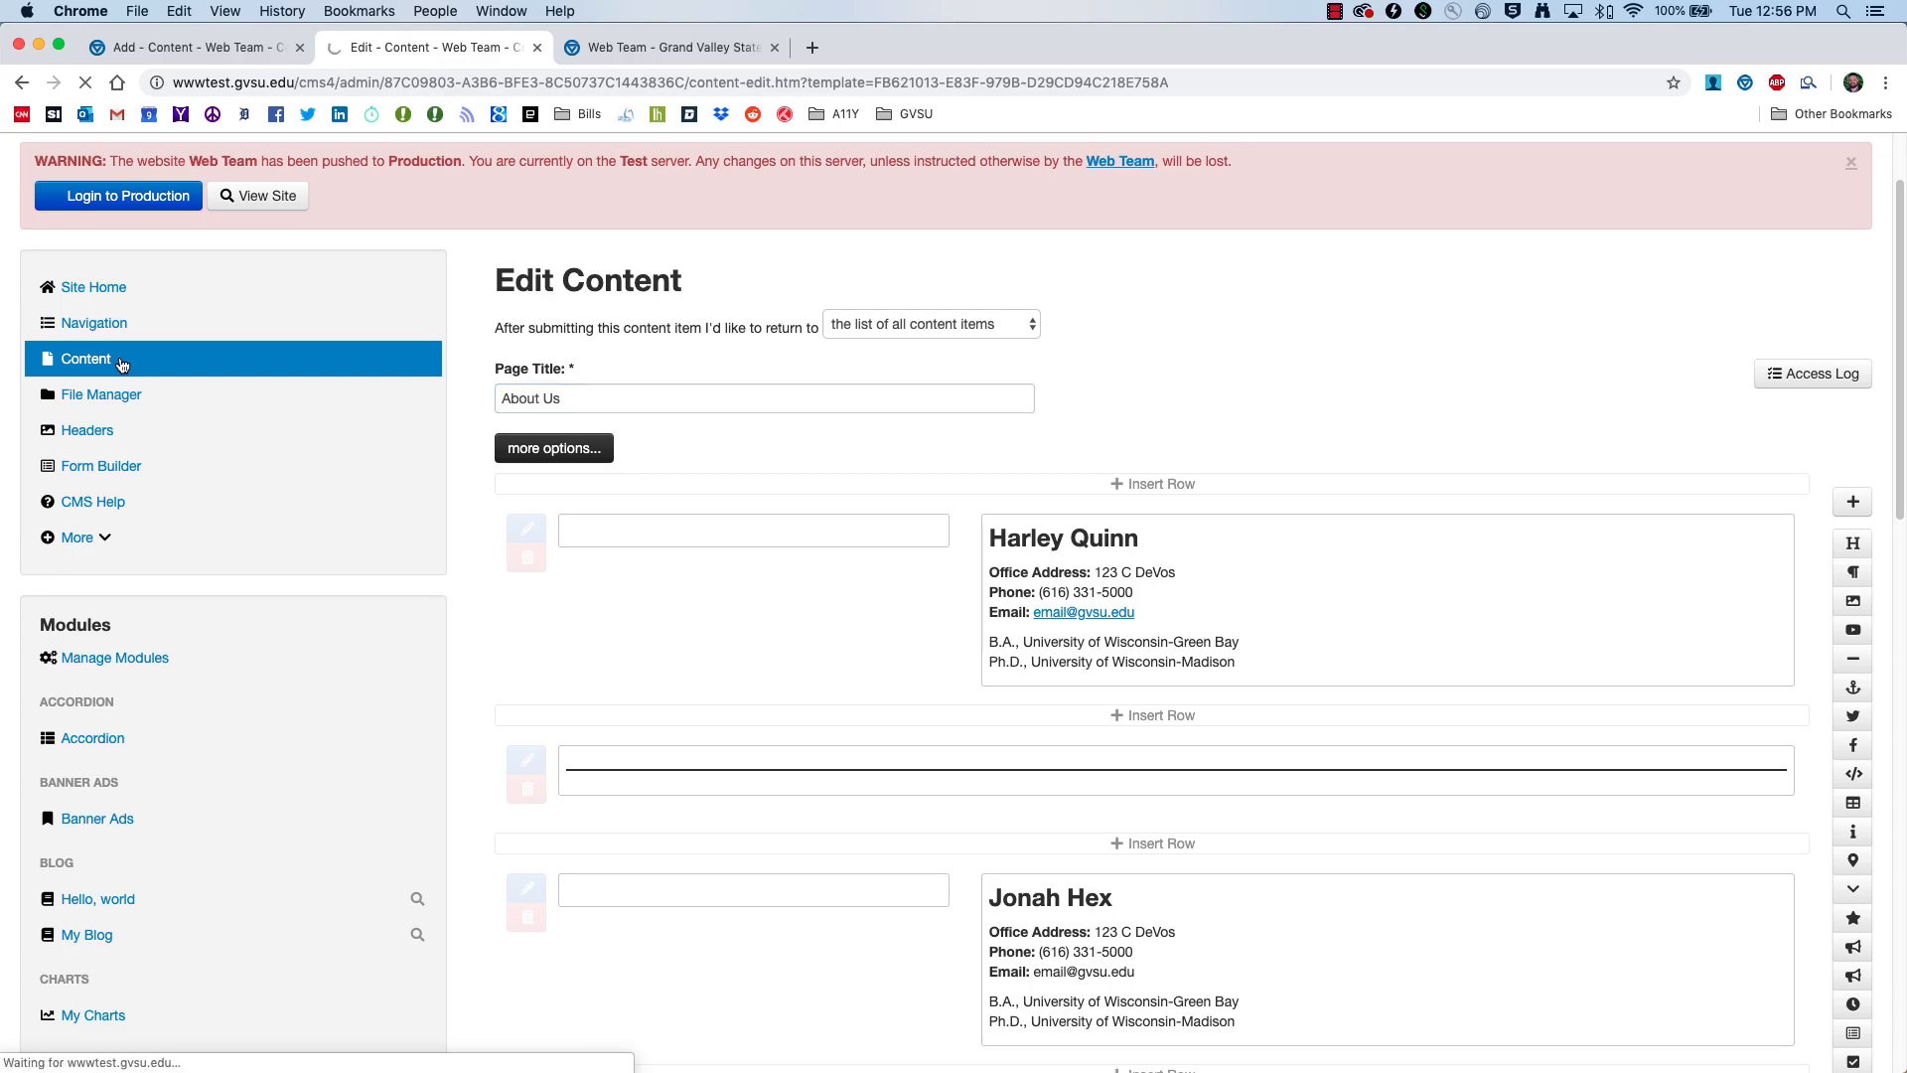
{"action": "left_click", "coordinate": [545, 563]}
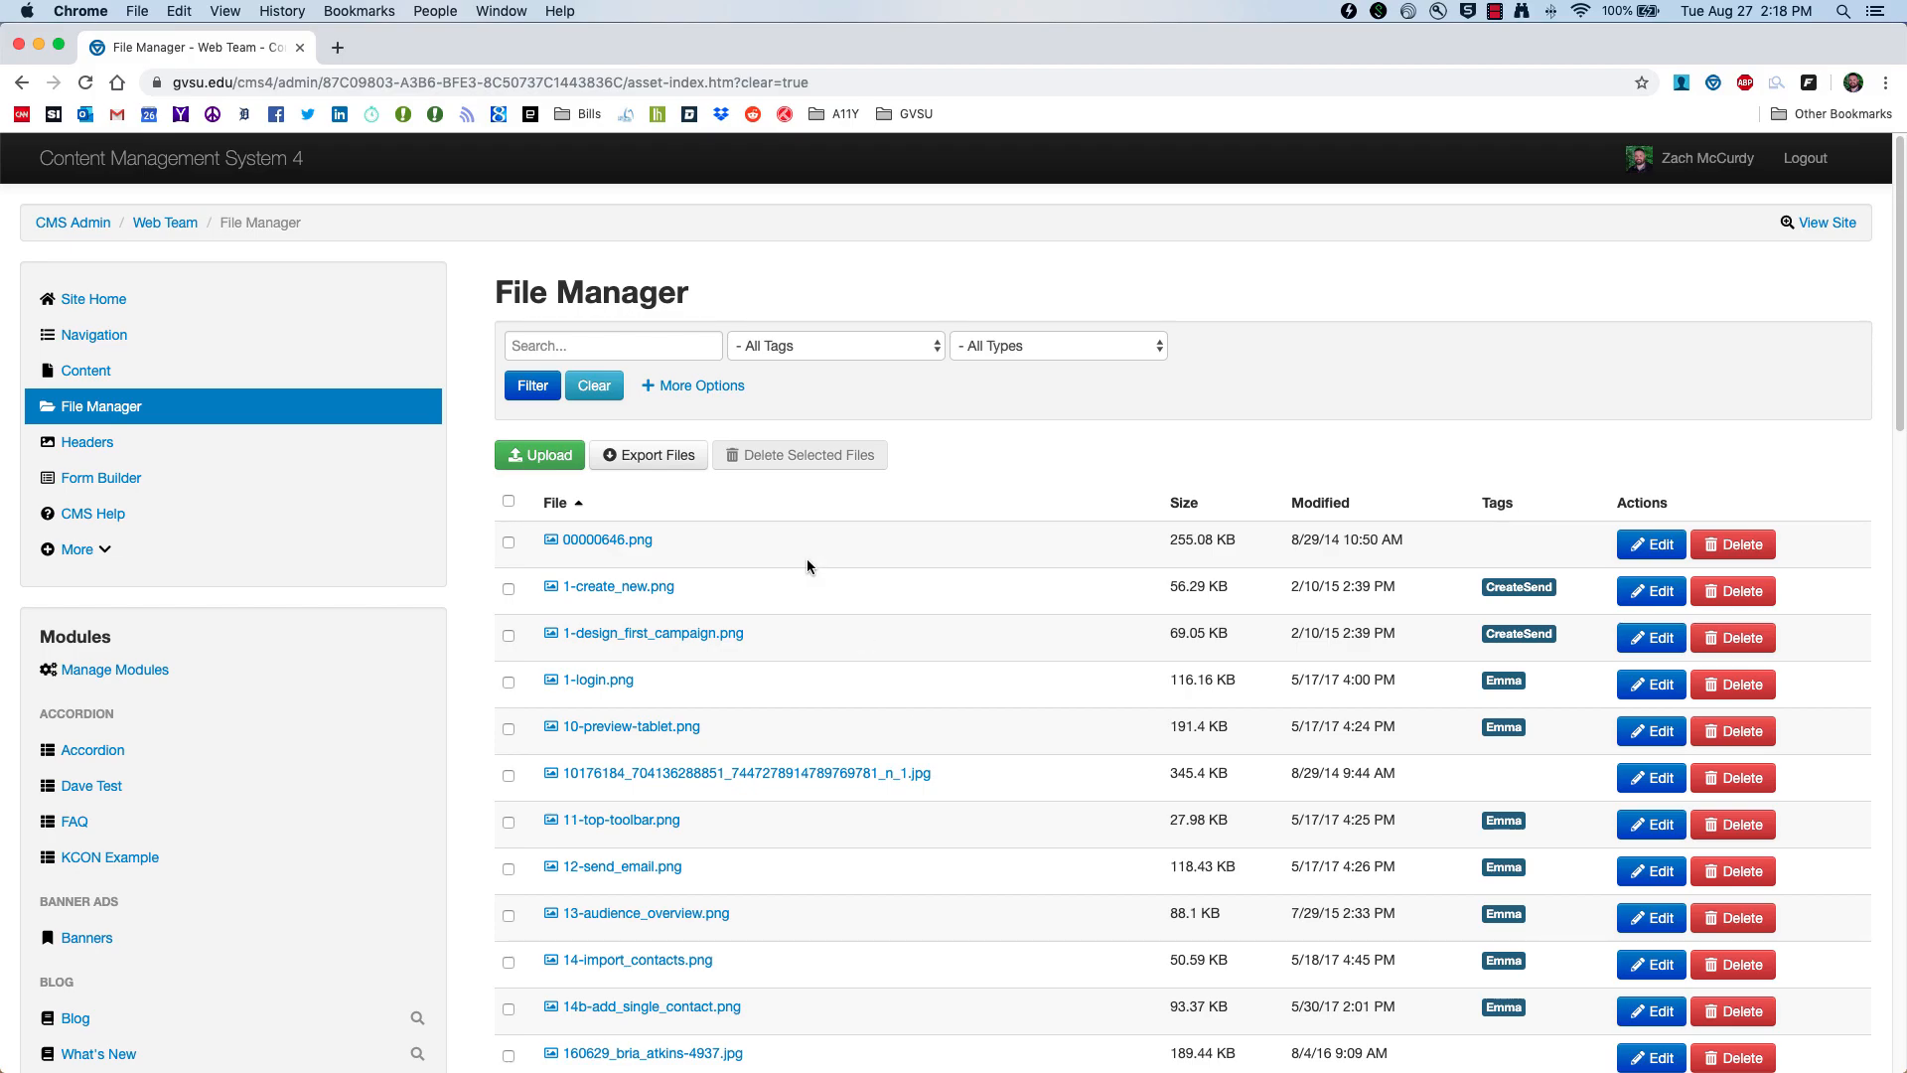
Step: Search the File Manager for a team member's first name and clear the filter
{"action": "left_click", "coordinate": [587, 346]}
{"action": "type", "text": "zach"}
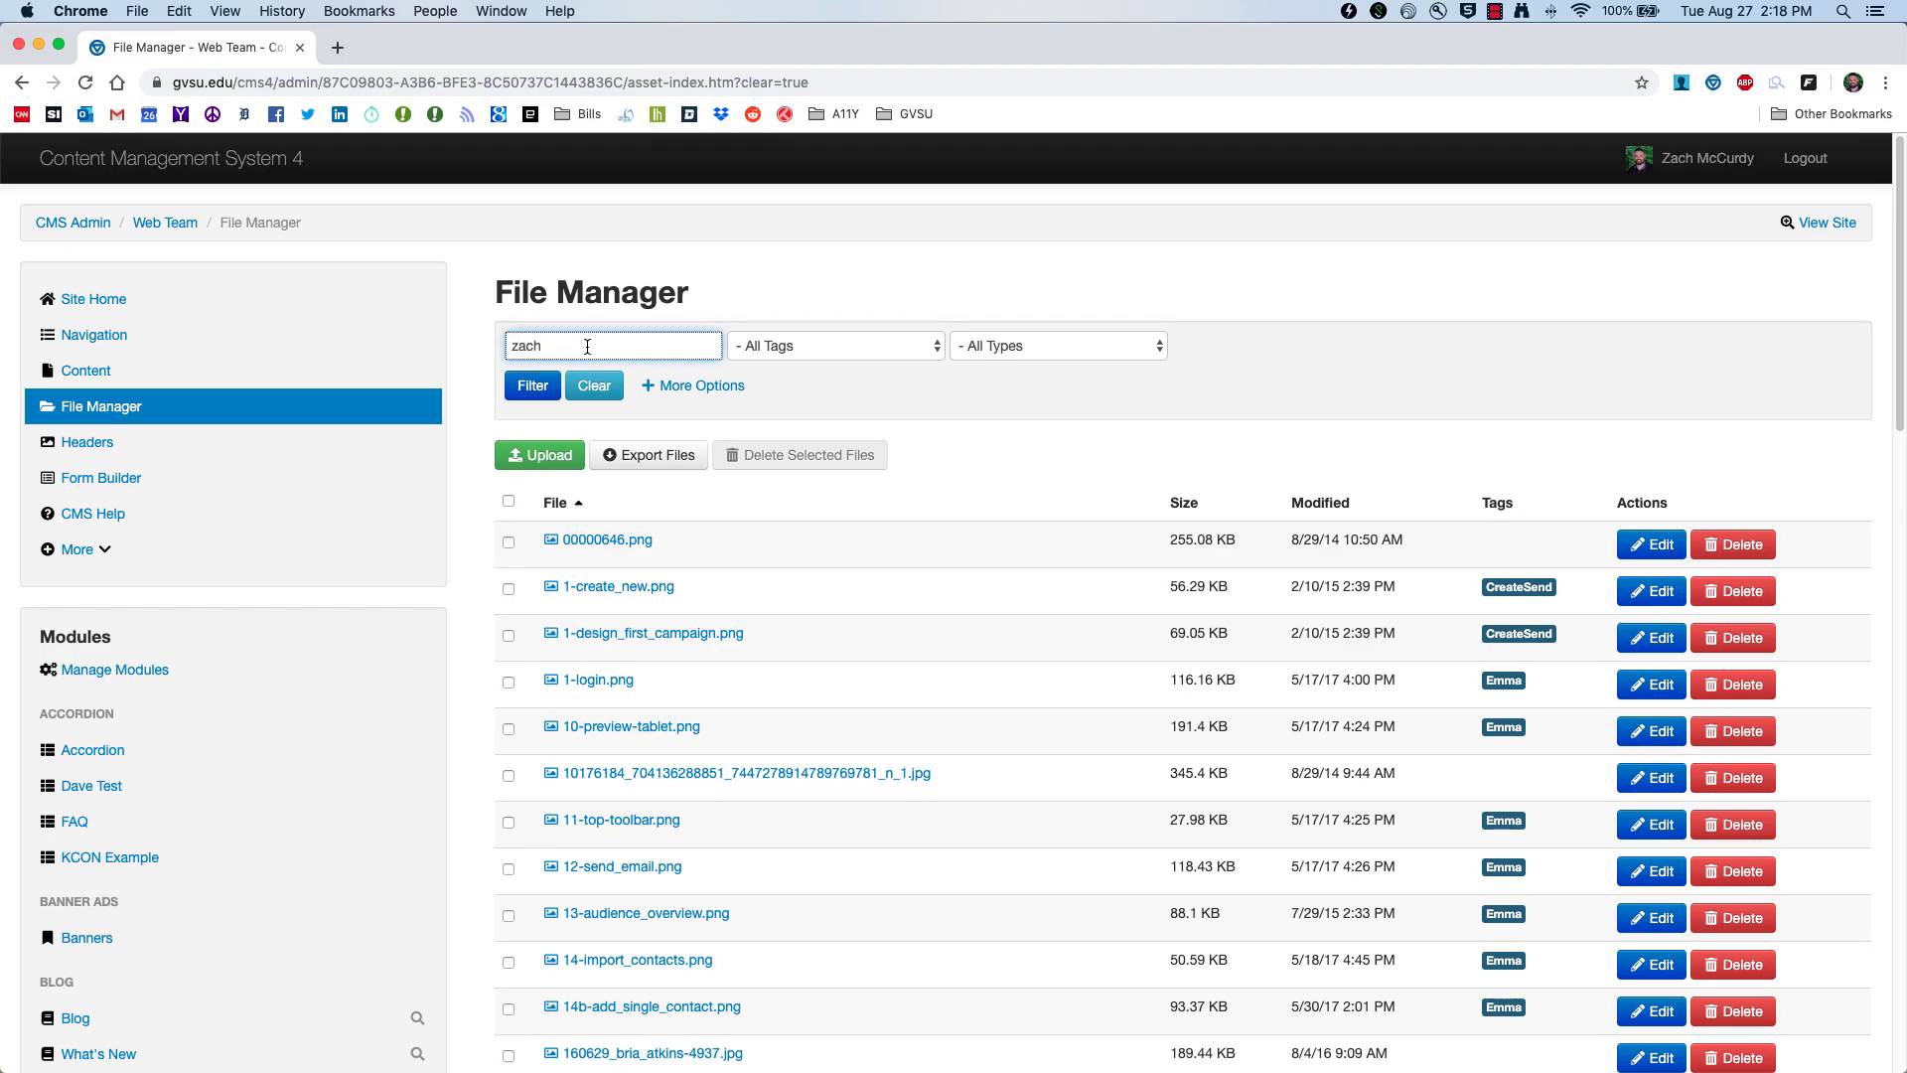
{"action": "left_click", "coordinate": [534, 392]}
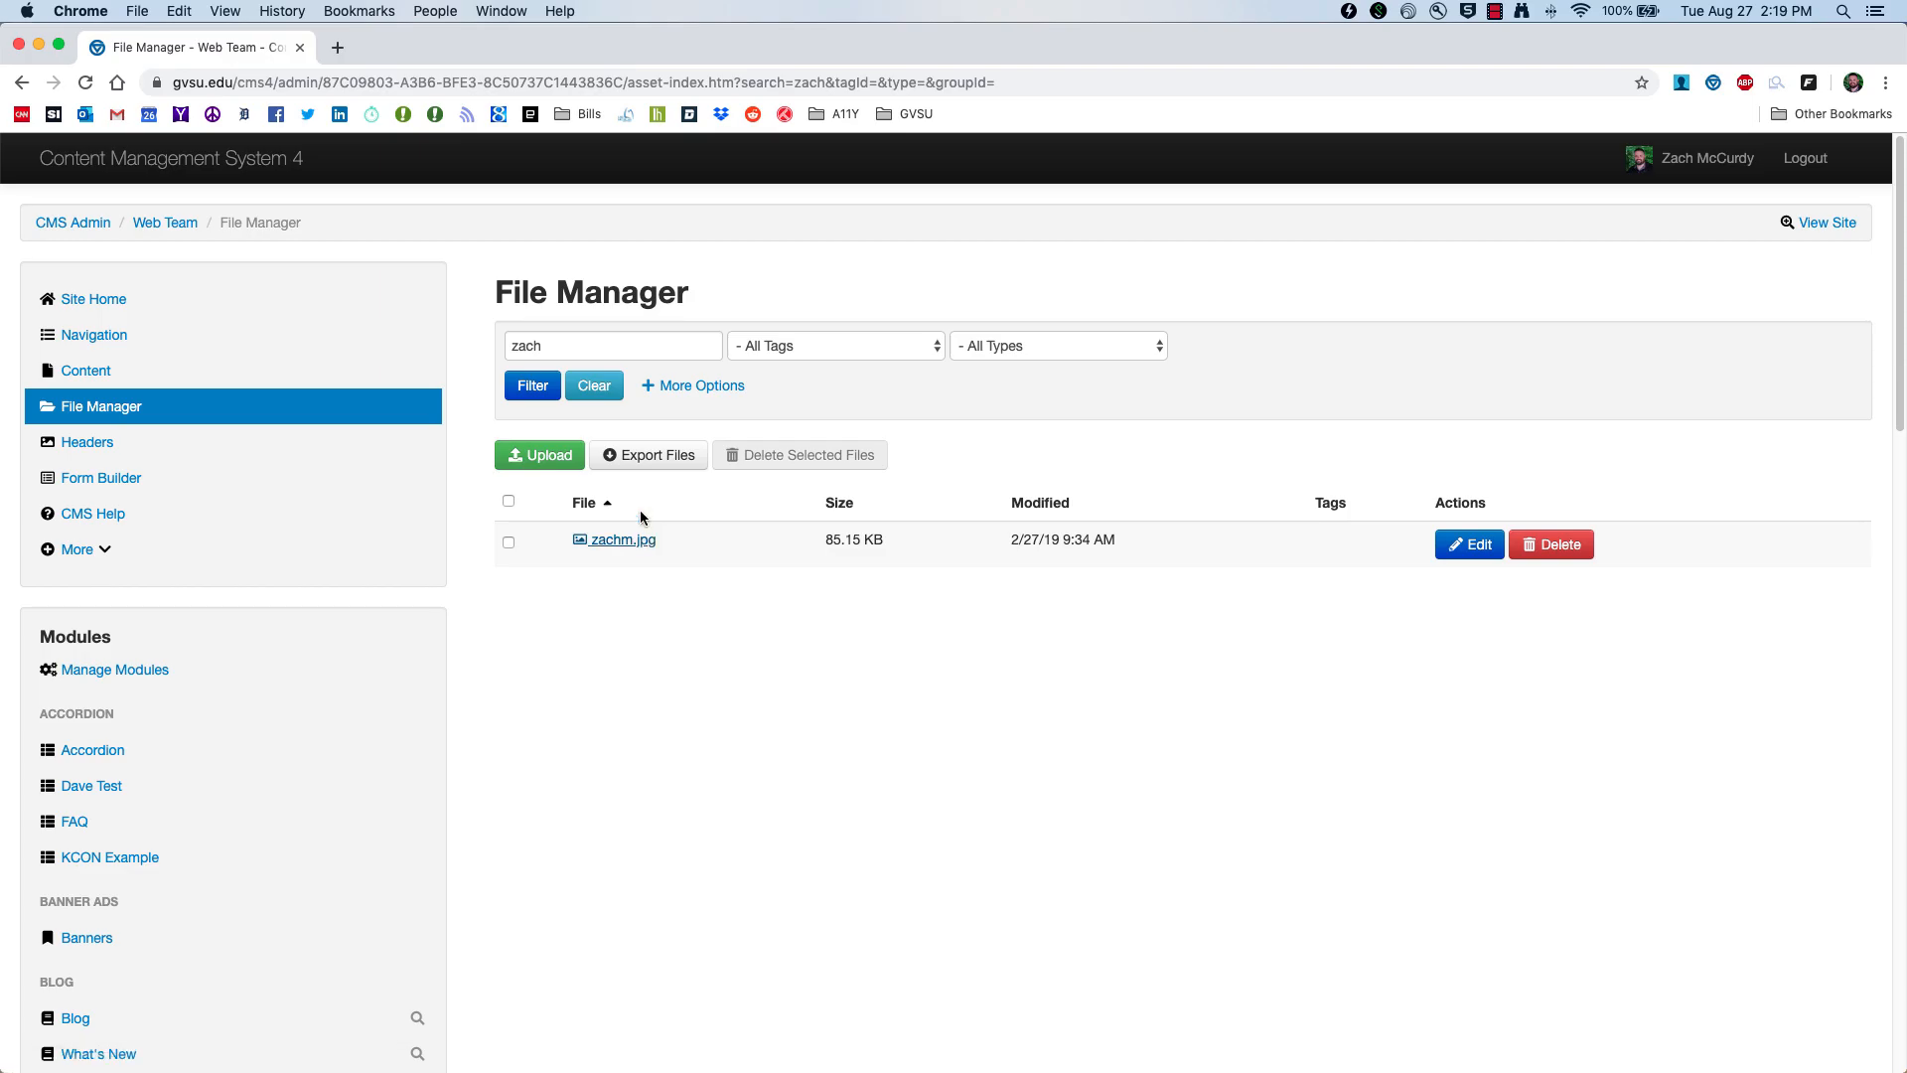
{"action": "left_click", "coordinate": [599, 393]}
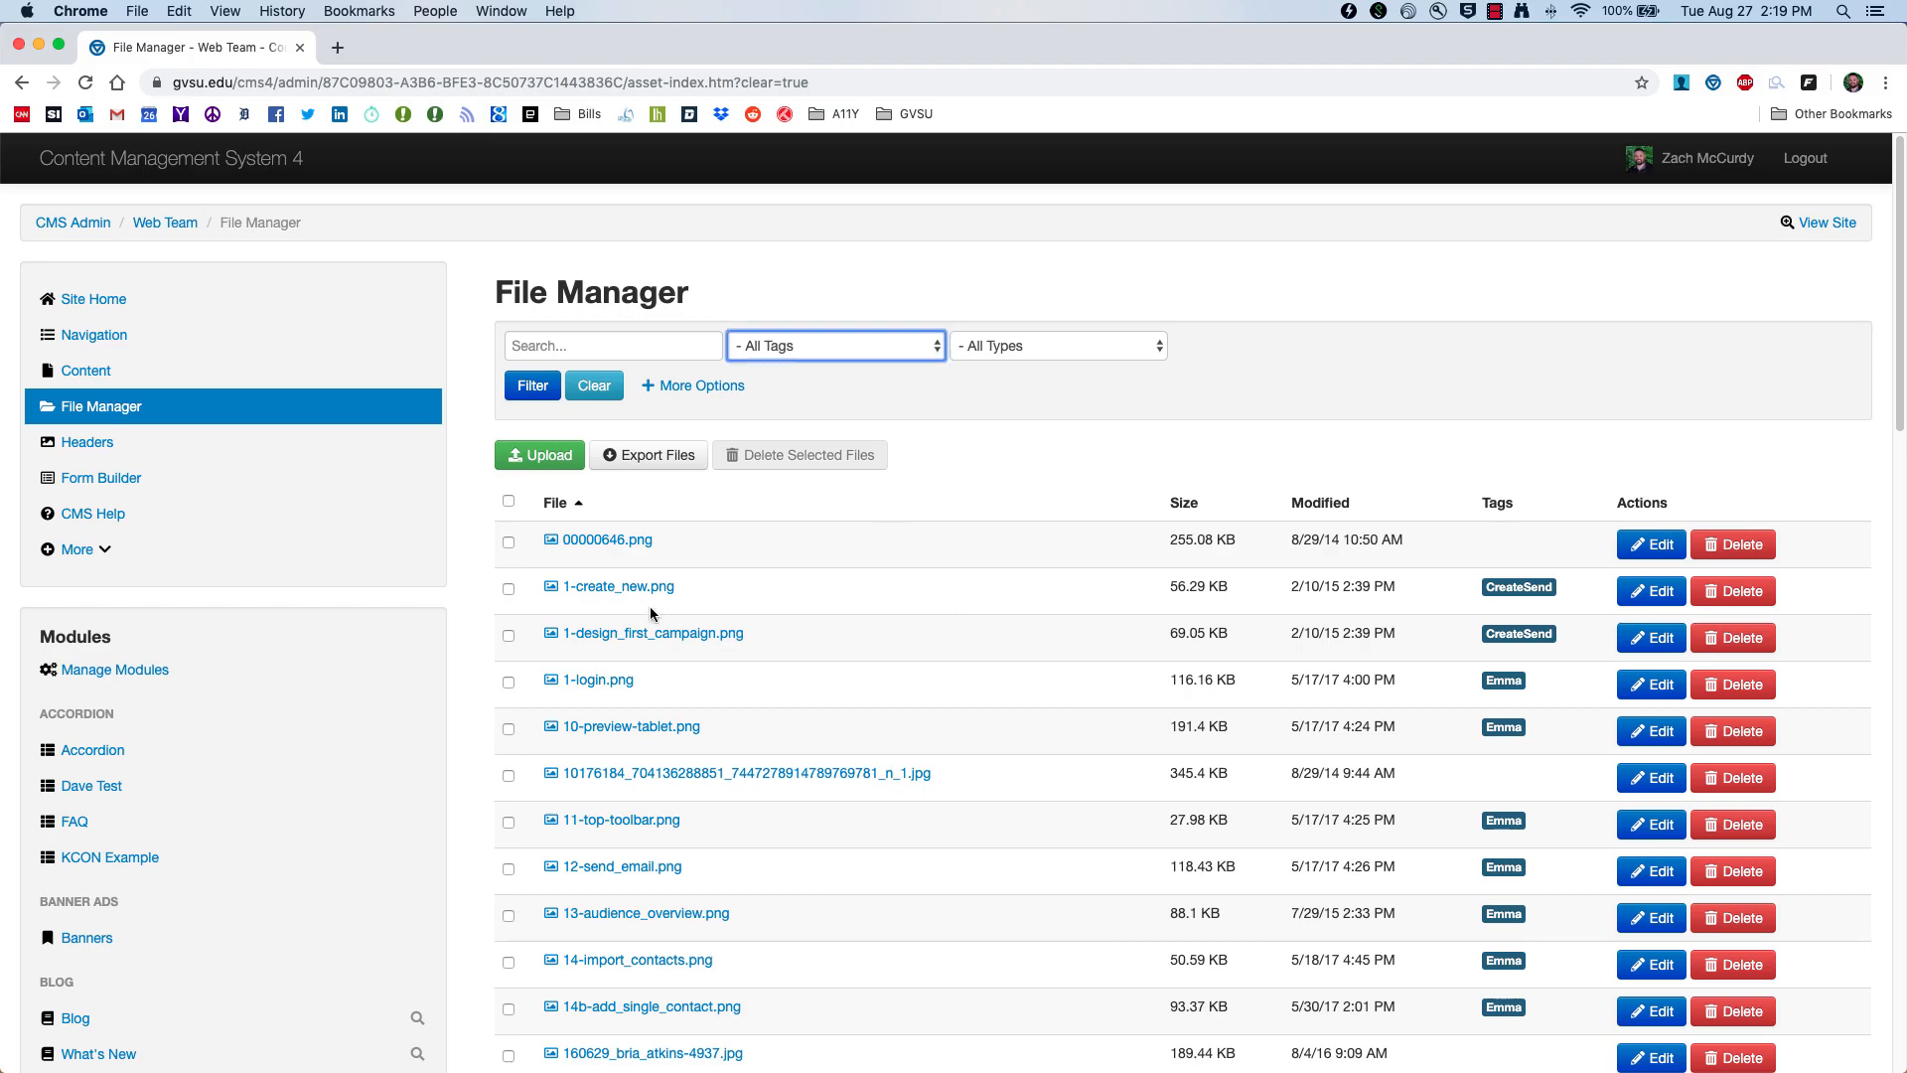
Step: Select the first few files in the File Manager individually, and extend the selection to all listed files
{"action": "left_click", "coordinate": [508, 543]}
{"action": "left_click", "coordinate": [509, 592]}
{"action": "left_click", "coordinate": [509, 683]}
{"action": "left_click", "coordinate": [509, 730]}
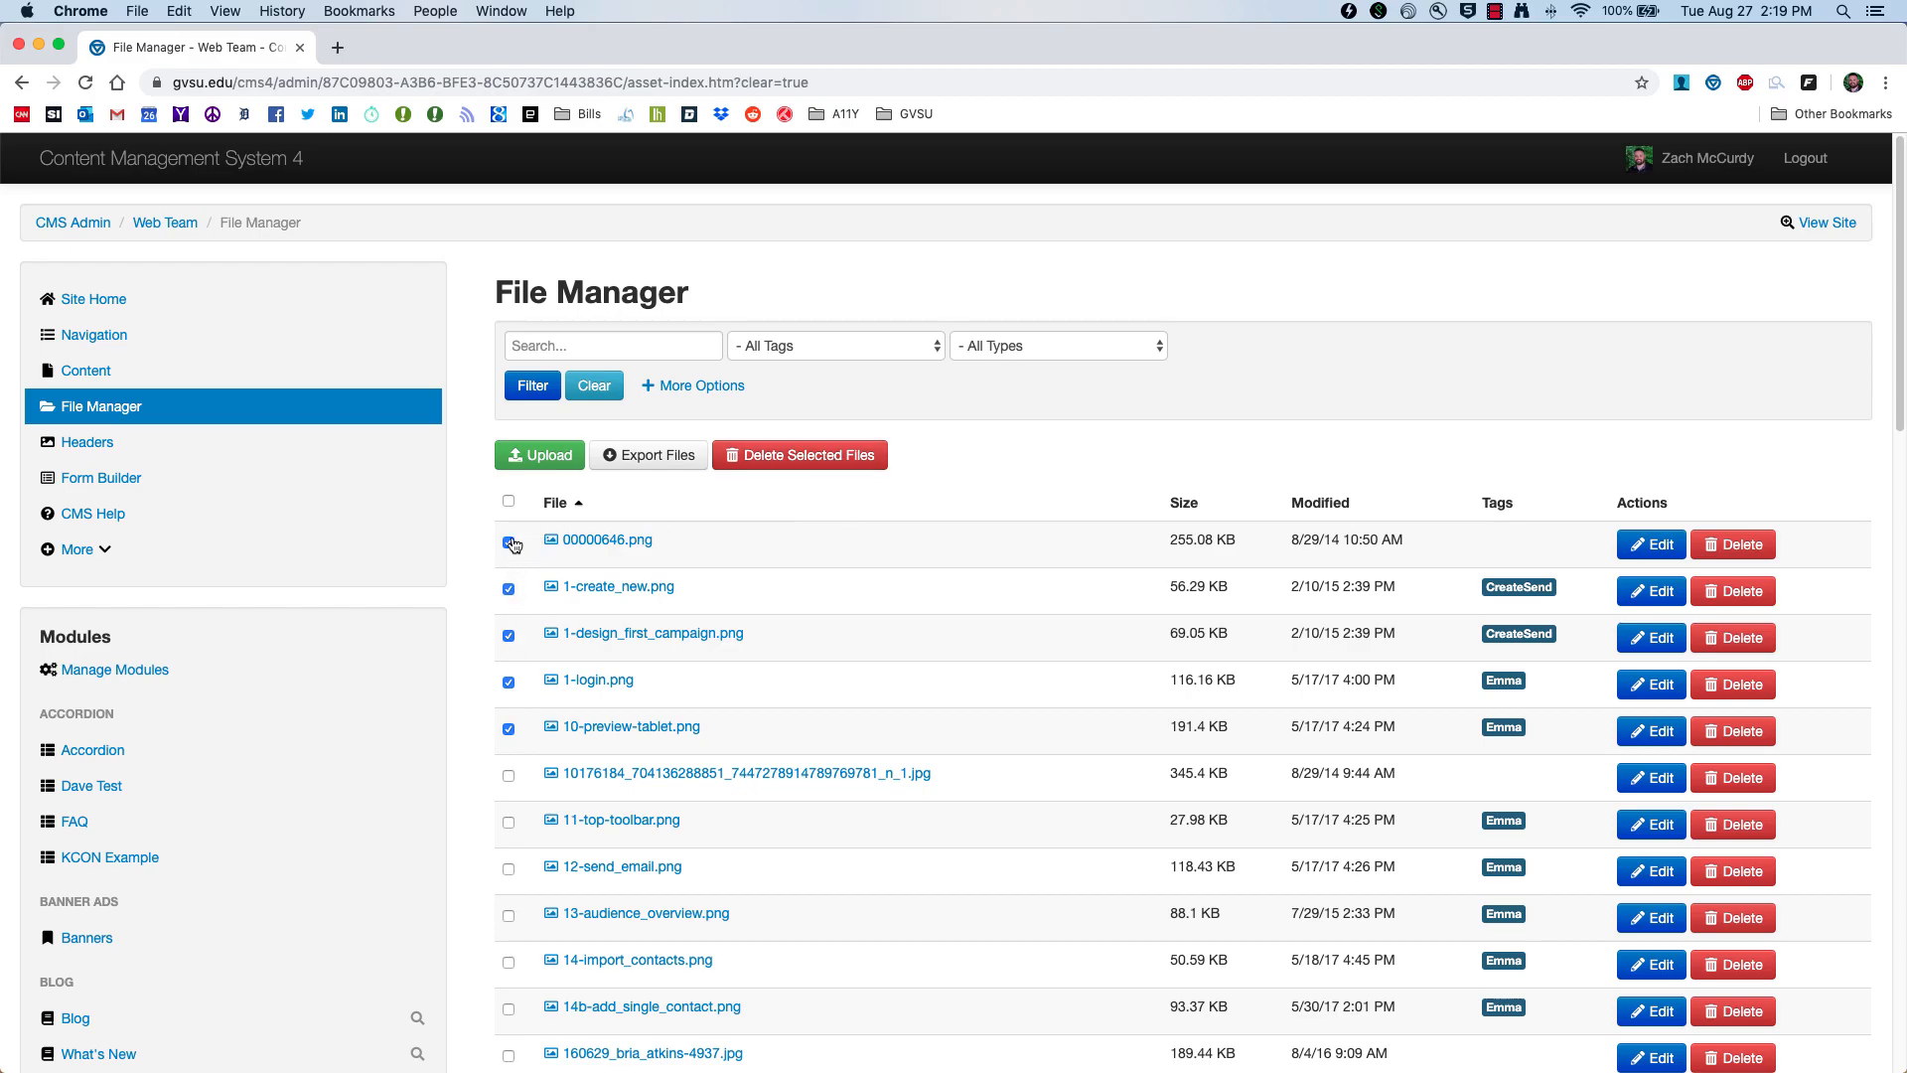
{"action": "left_click", "coordinate": [508, 503]}
Step: Export all of the site's files as a zip archive, confirm the download, and cancel saving the archive
{"action": "left_click", "coordinate": [675, 455]}
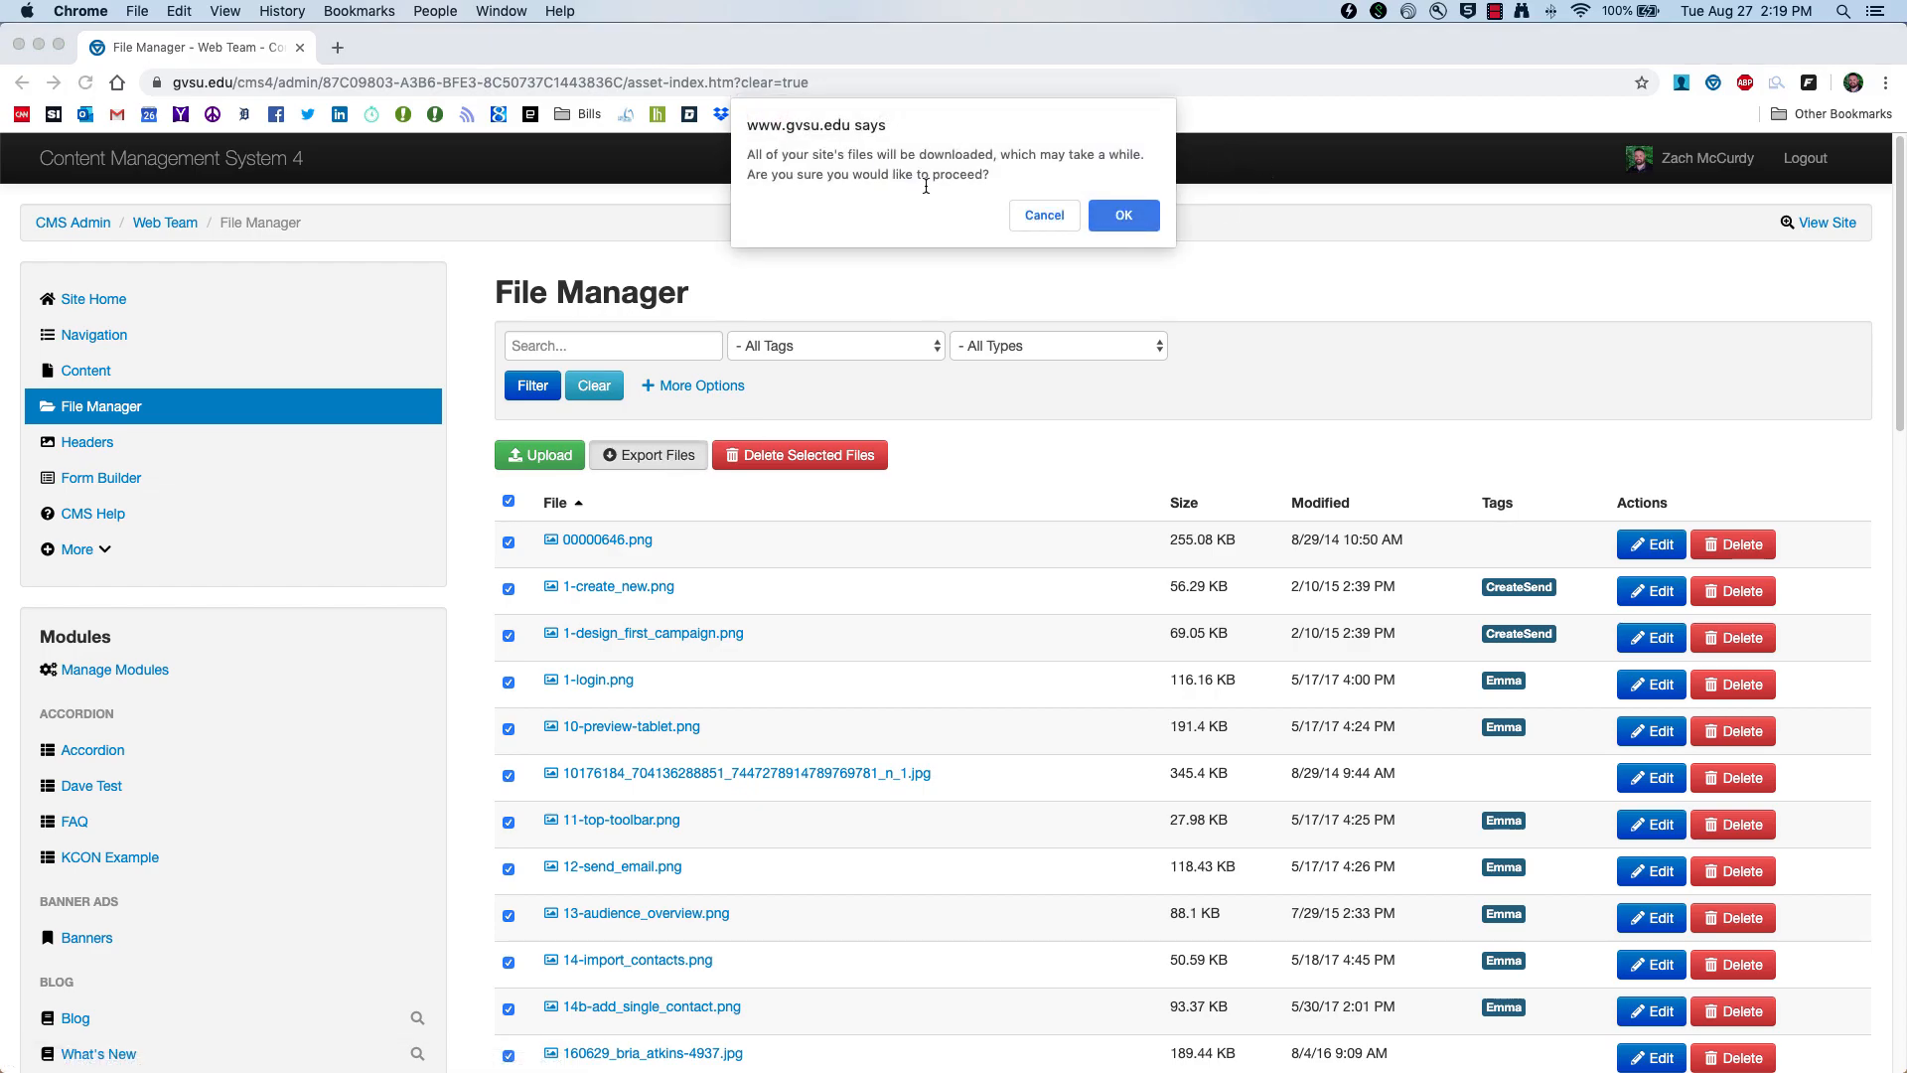
{"action": "left_click", "coordinate": [1123, 215]}
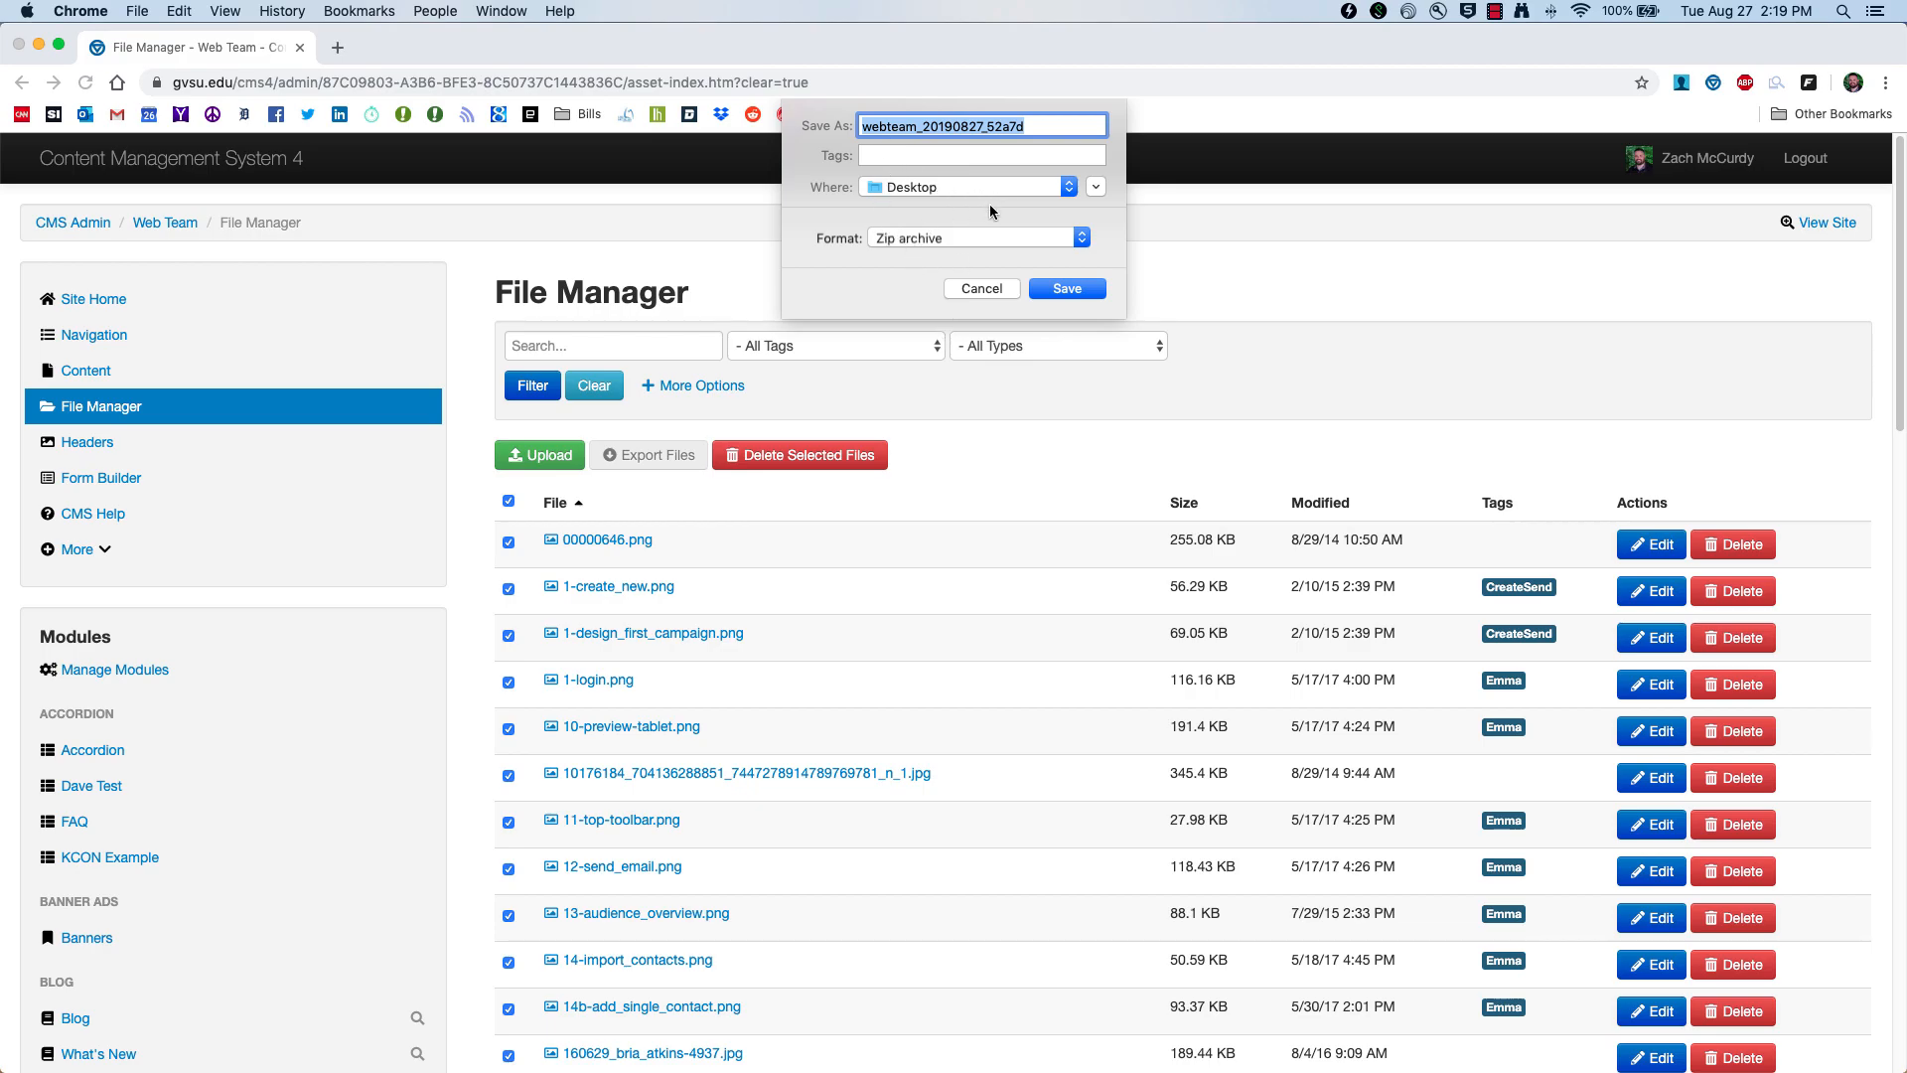
{"action": "left_click", "coordinate": [982, 288]}
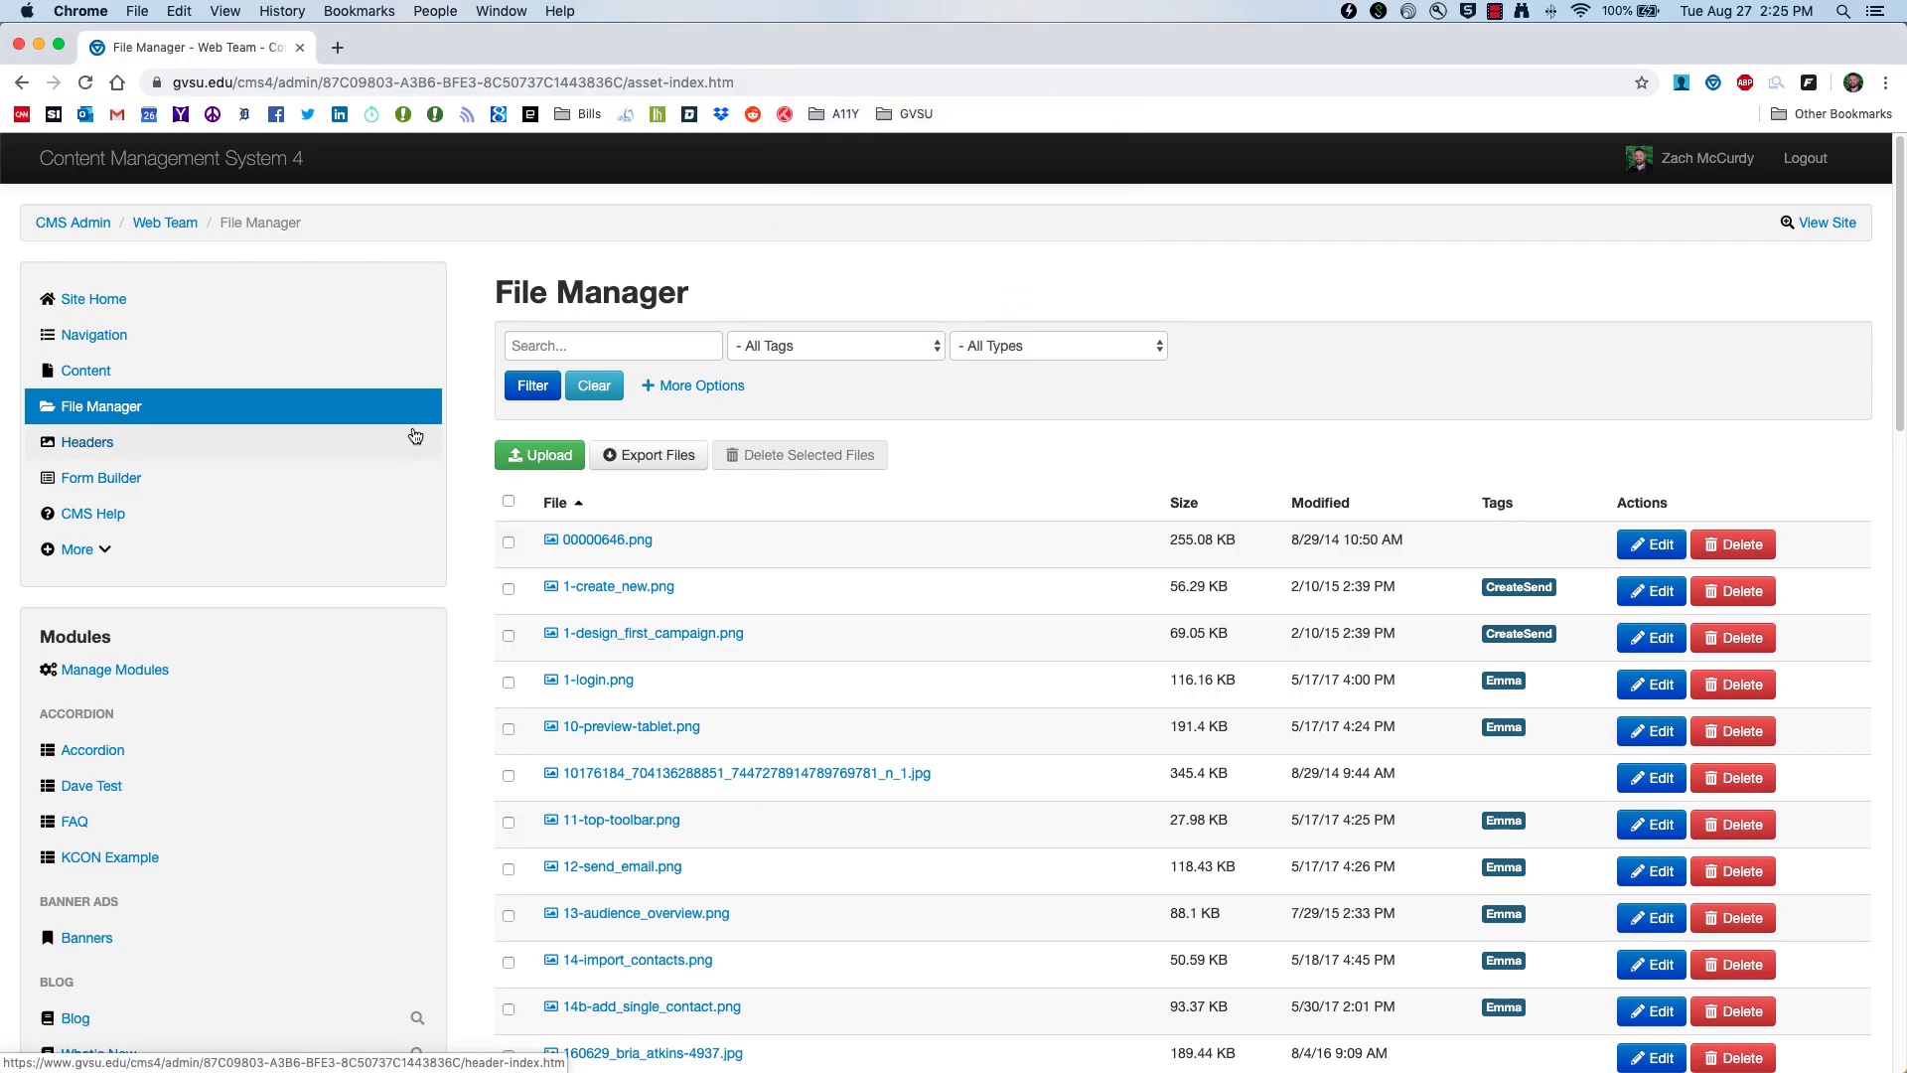
Step: Start a file upload and choose the JPEG portrait photo from the Desktop
{"action": "left_click", "coordinate": [551, 458]}
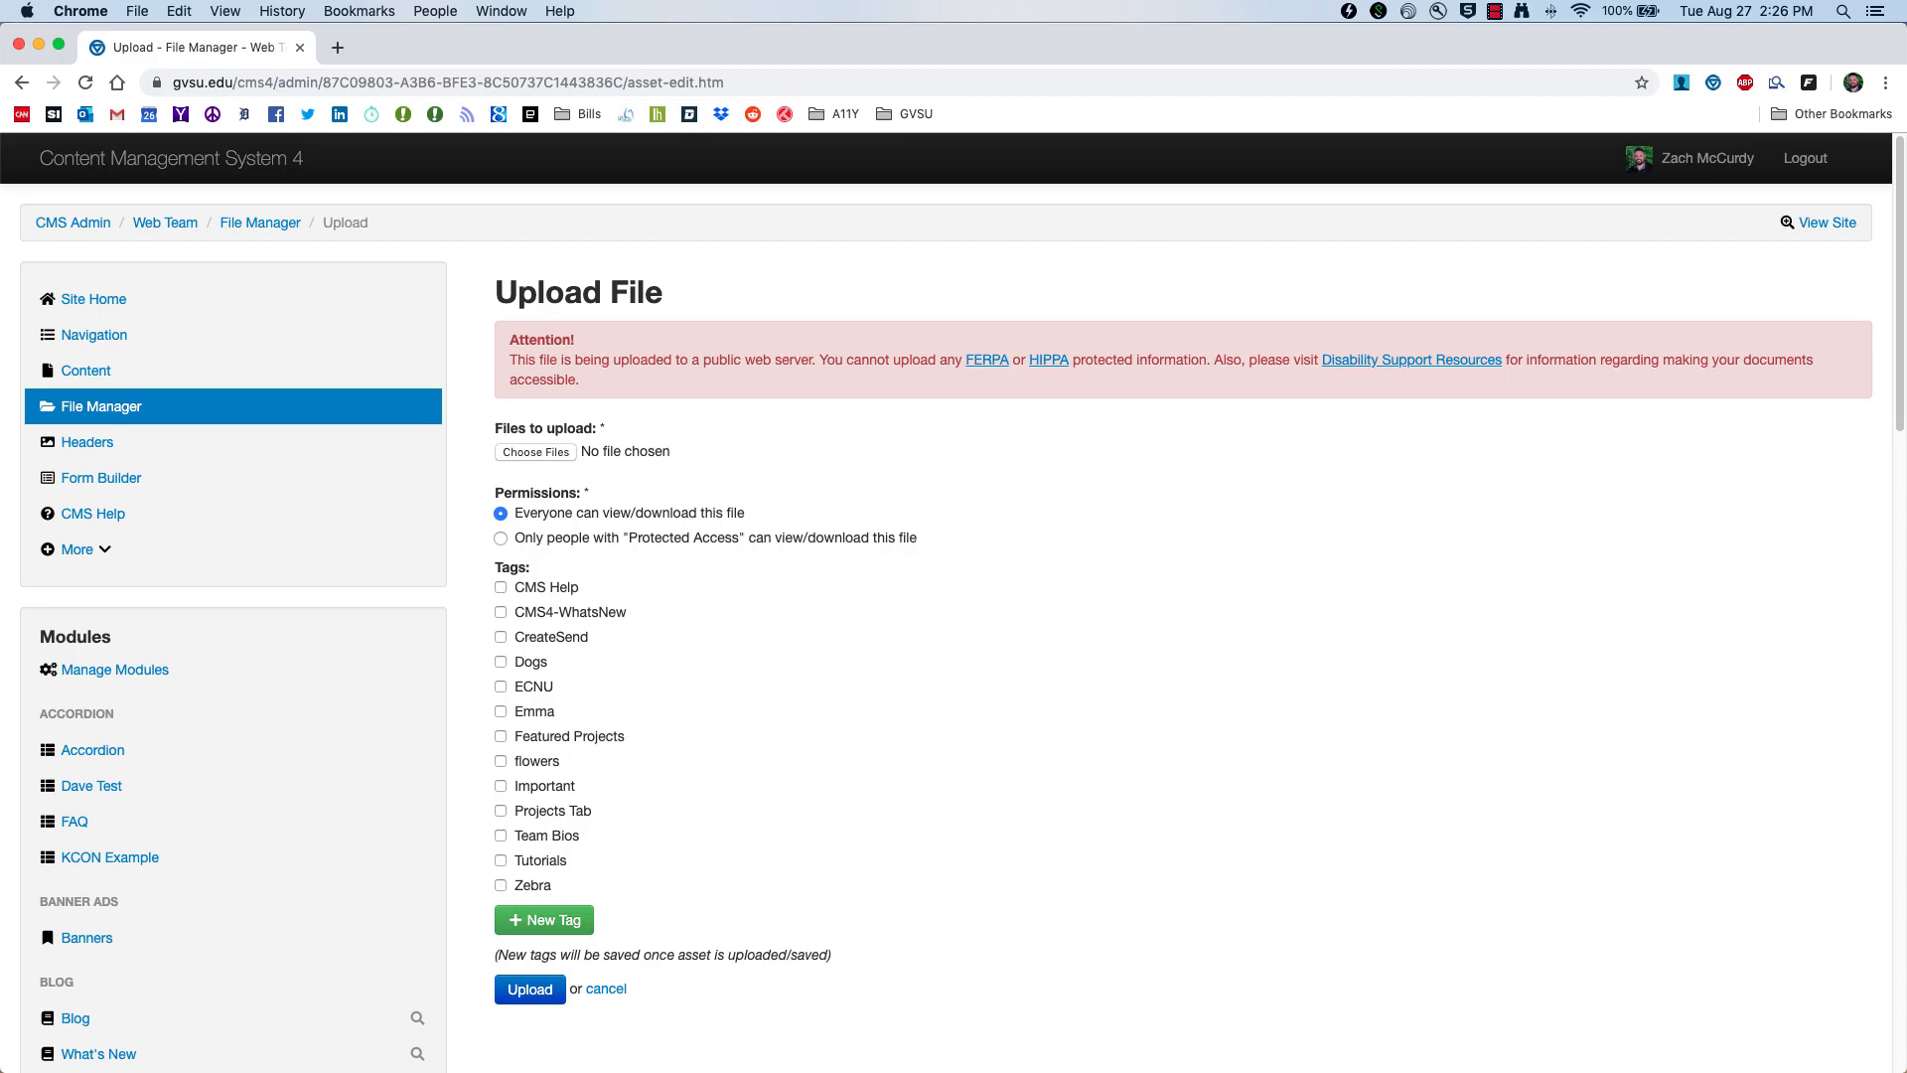
{"action": "left_click", "coordinate": [534, 450]}
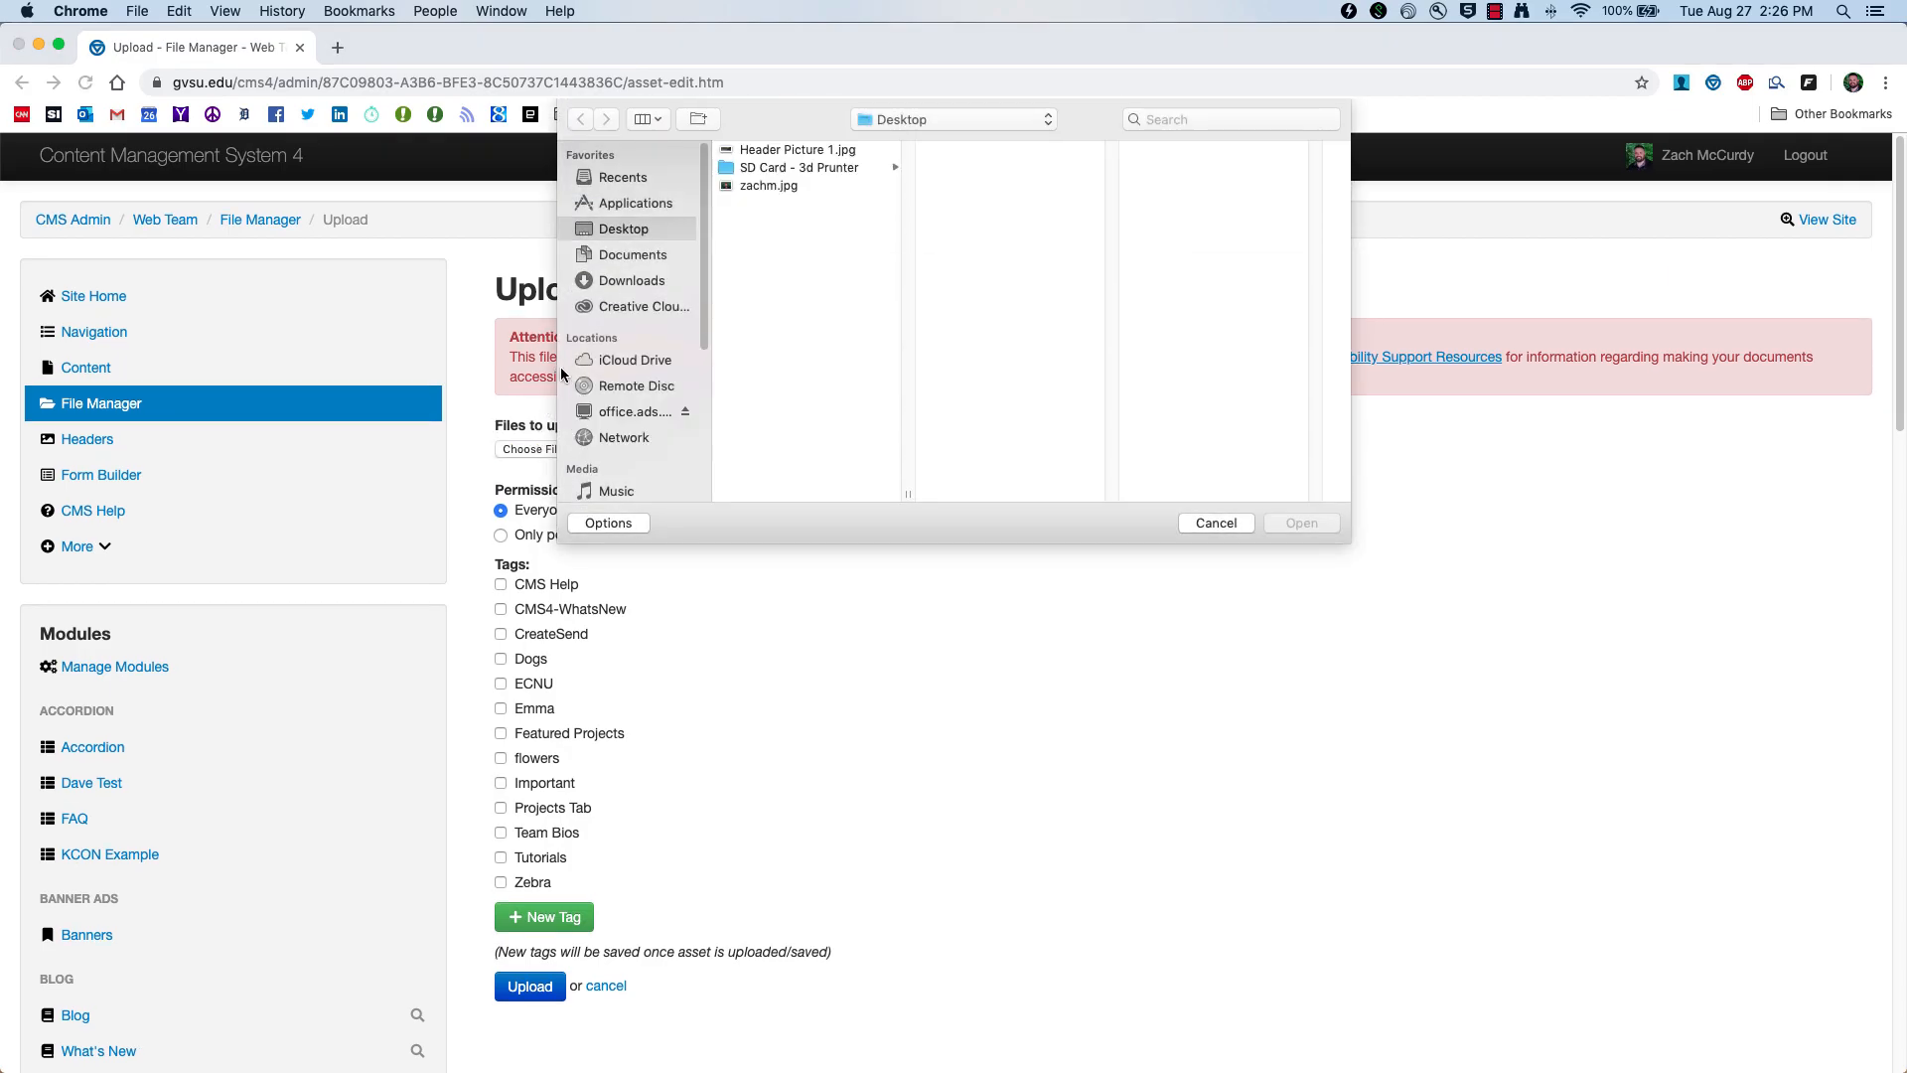
{"action": "left_click", "coordinate": [761, 185]}
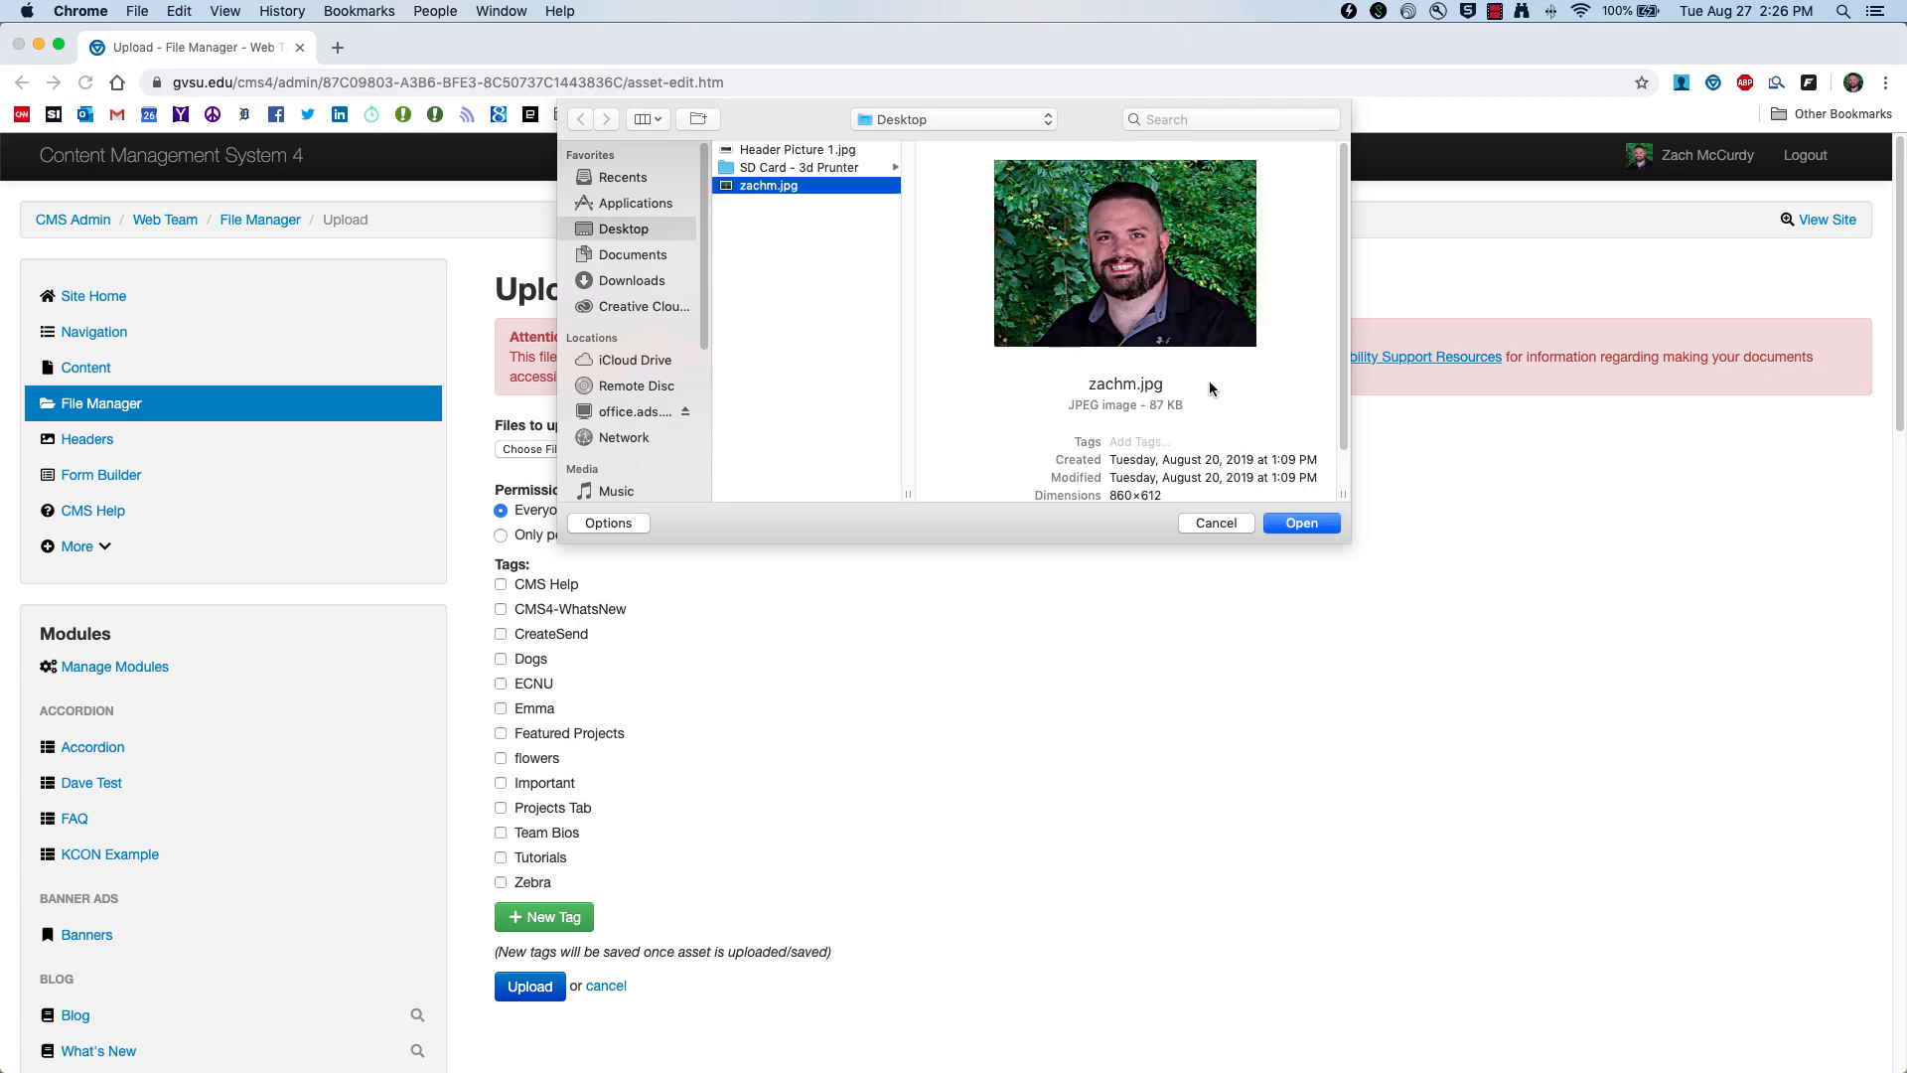
{"action": "left_click", "coordinate": [1313, 523]}
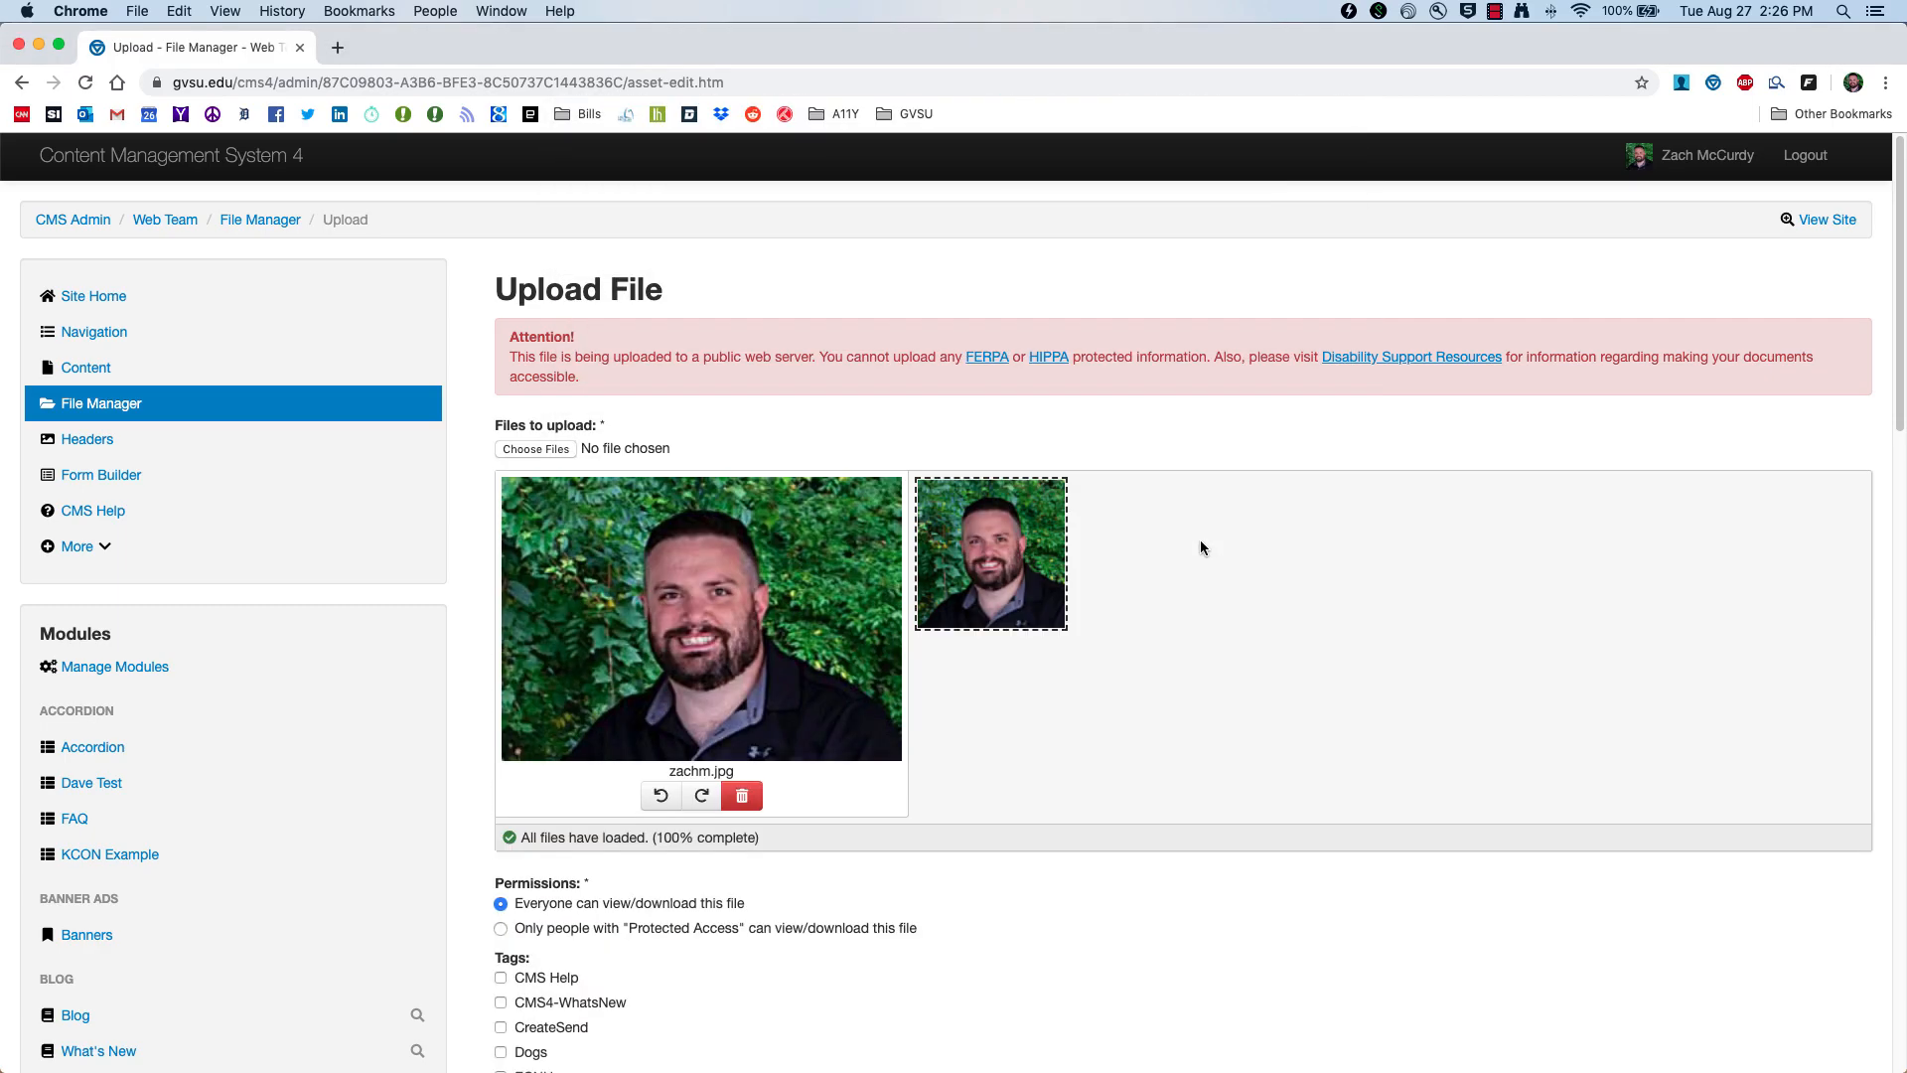
Step: Tag the chosen portrait photo with Team Bios and upload it
{"action": "scroll", "coordinate": [894, 717], "scroll_direction": "down", "scroll_amount": 10}
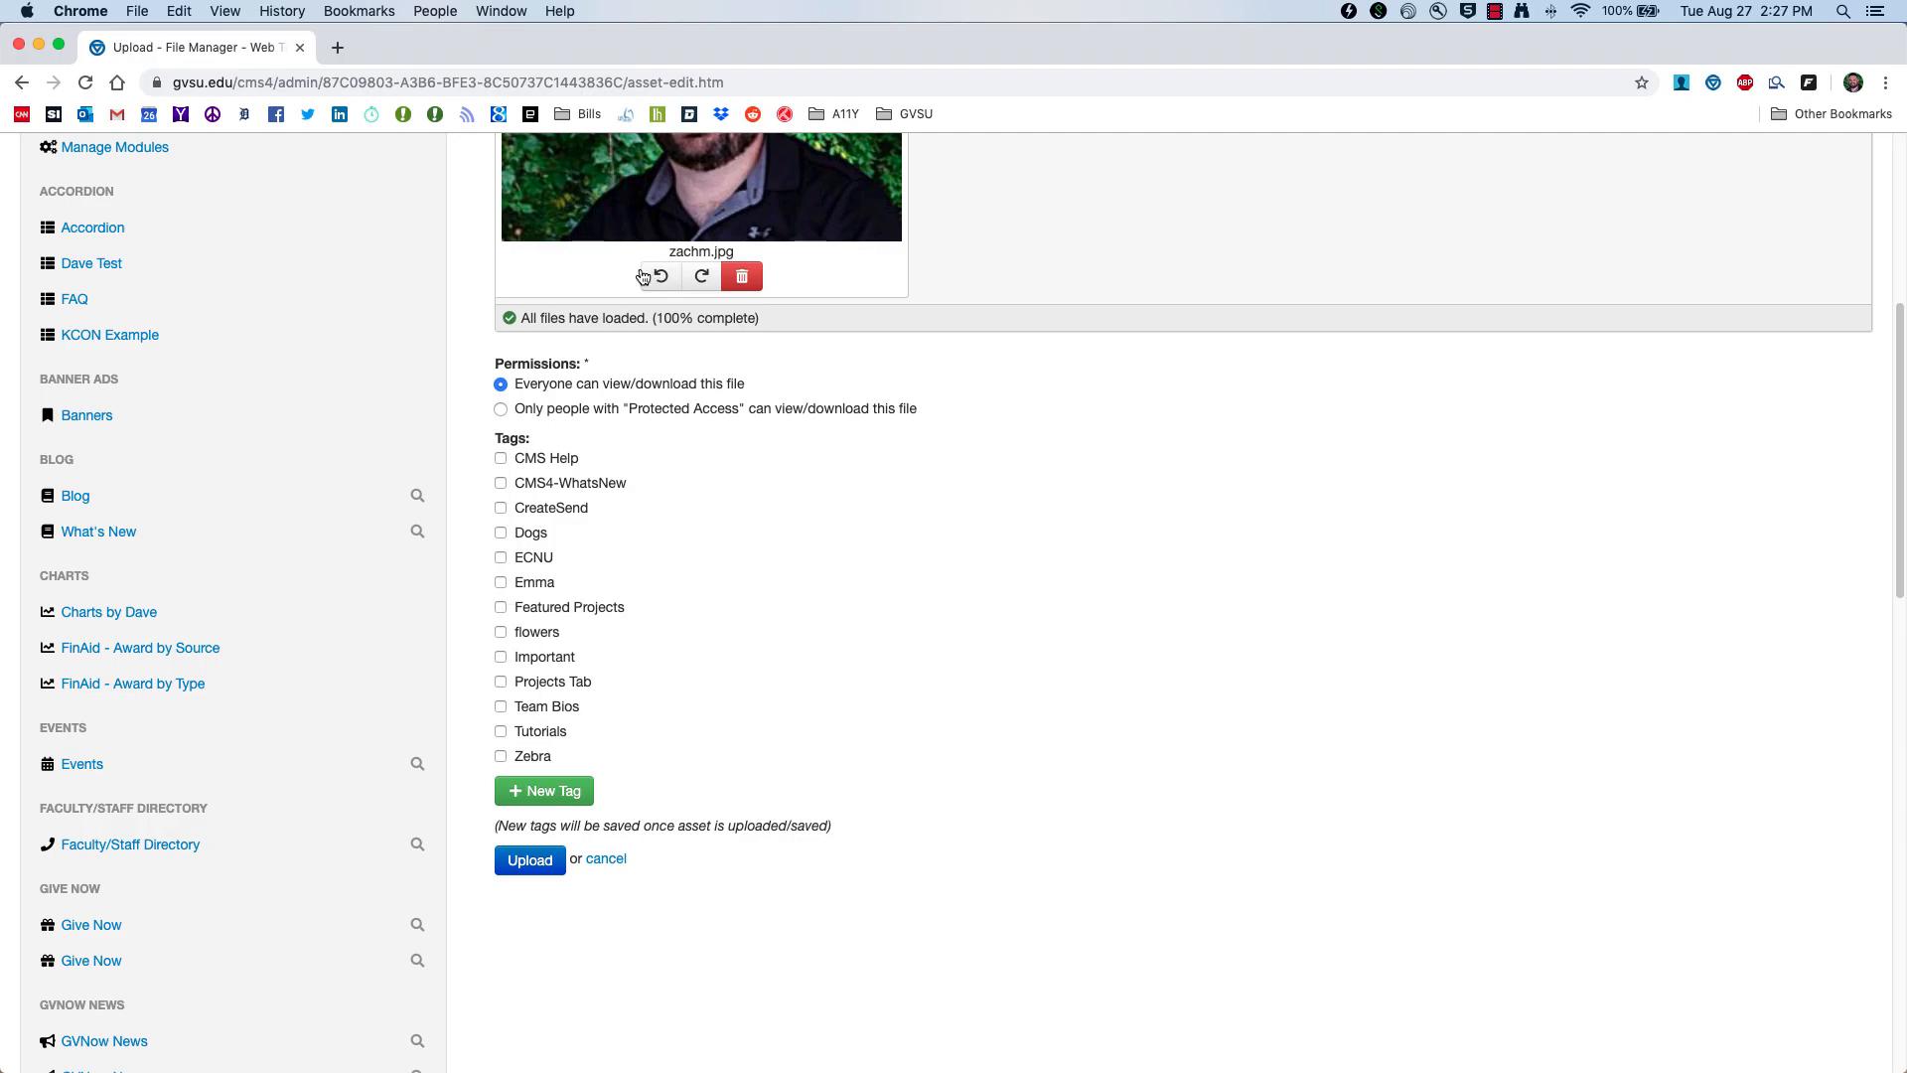
{"action": "scroll", "coordinate": [501, 711], "scroll_direction": "down", "scroll_amount": 1}
{"action": "scroll", "coordinate": [501, 711], "scroll_direction": "up", "scroll_amount": 2}
{"action": "left_click", "coordinate": [526, 777]}
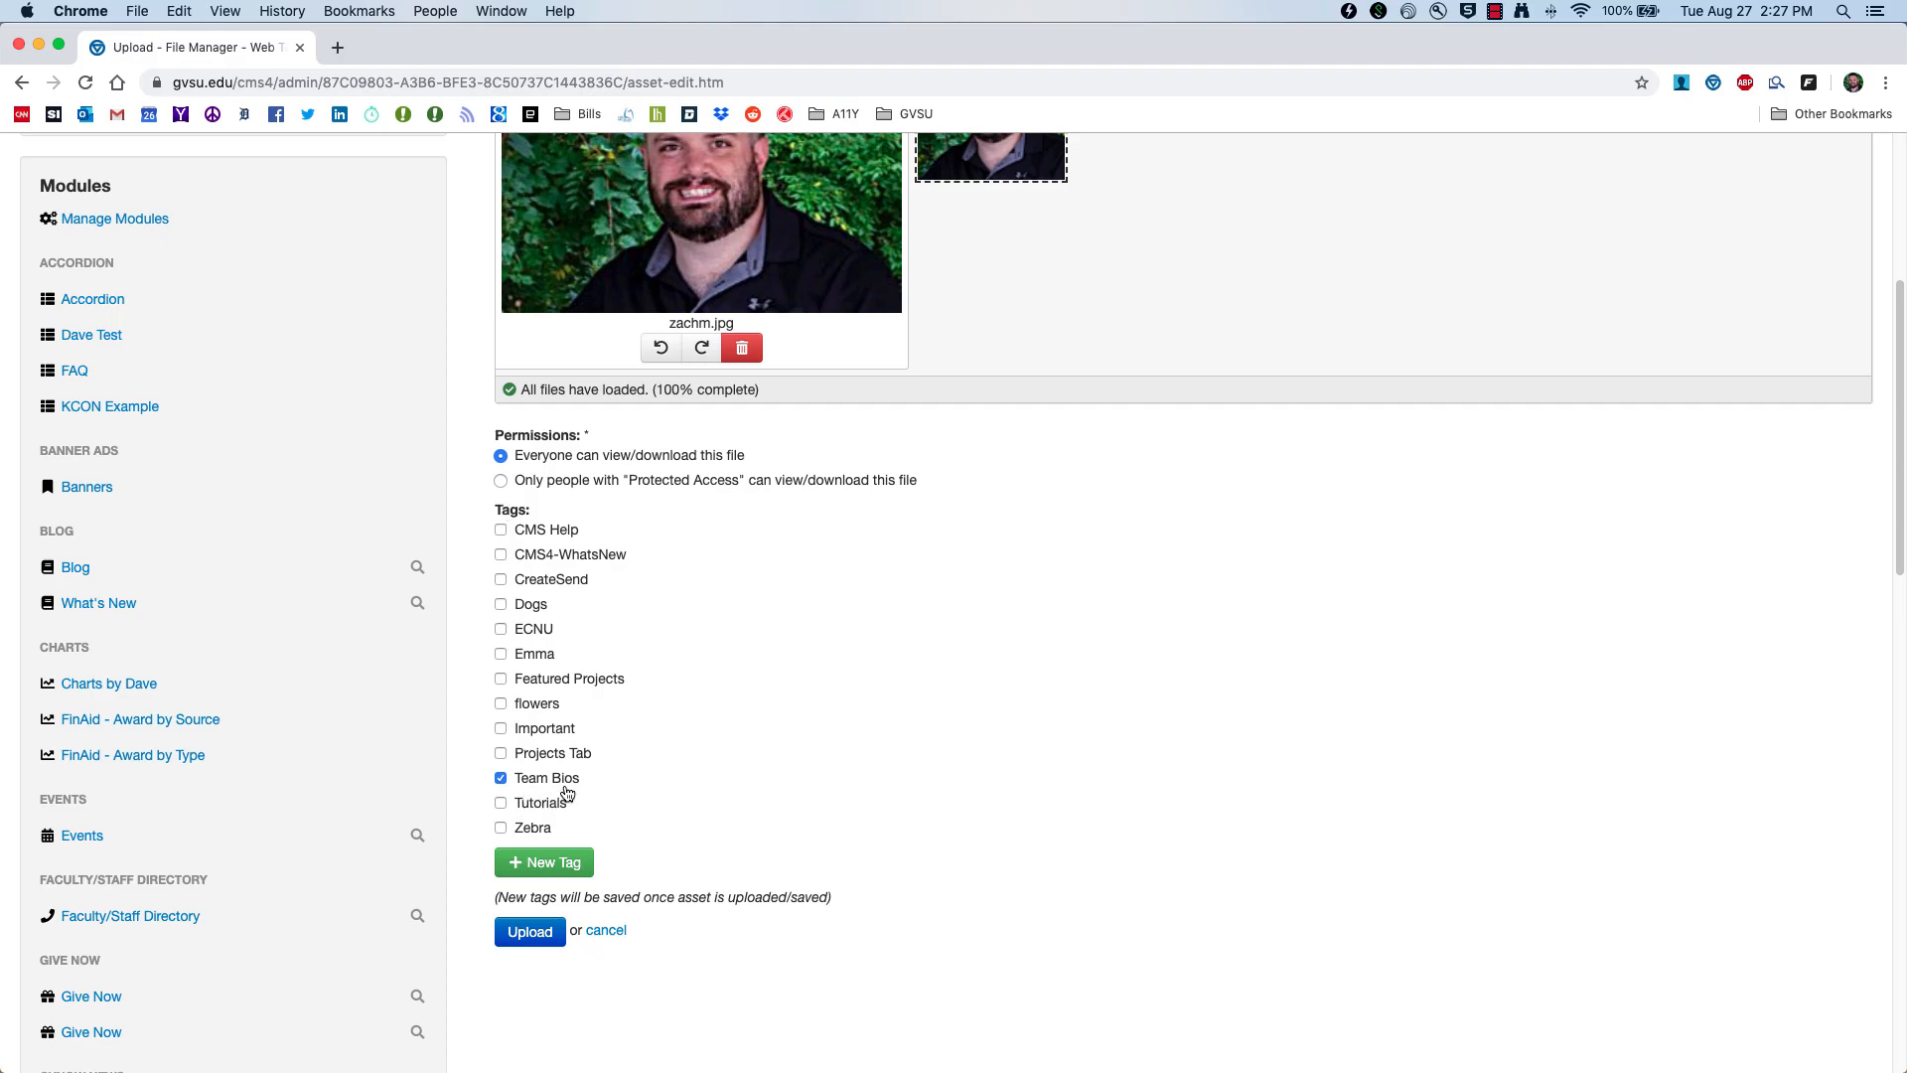
{"action": "left_click", "coordinate": [517, 934]}
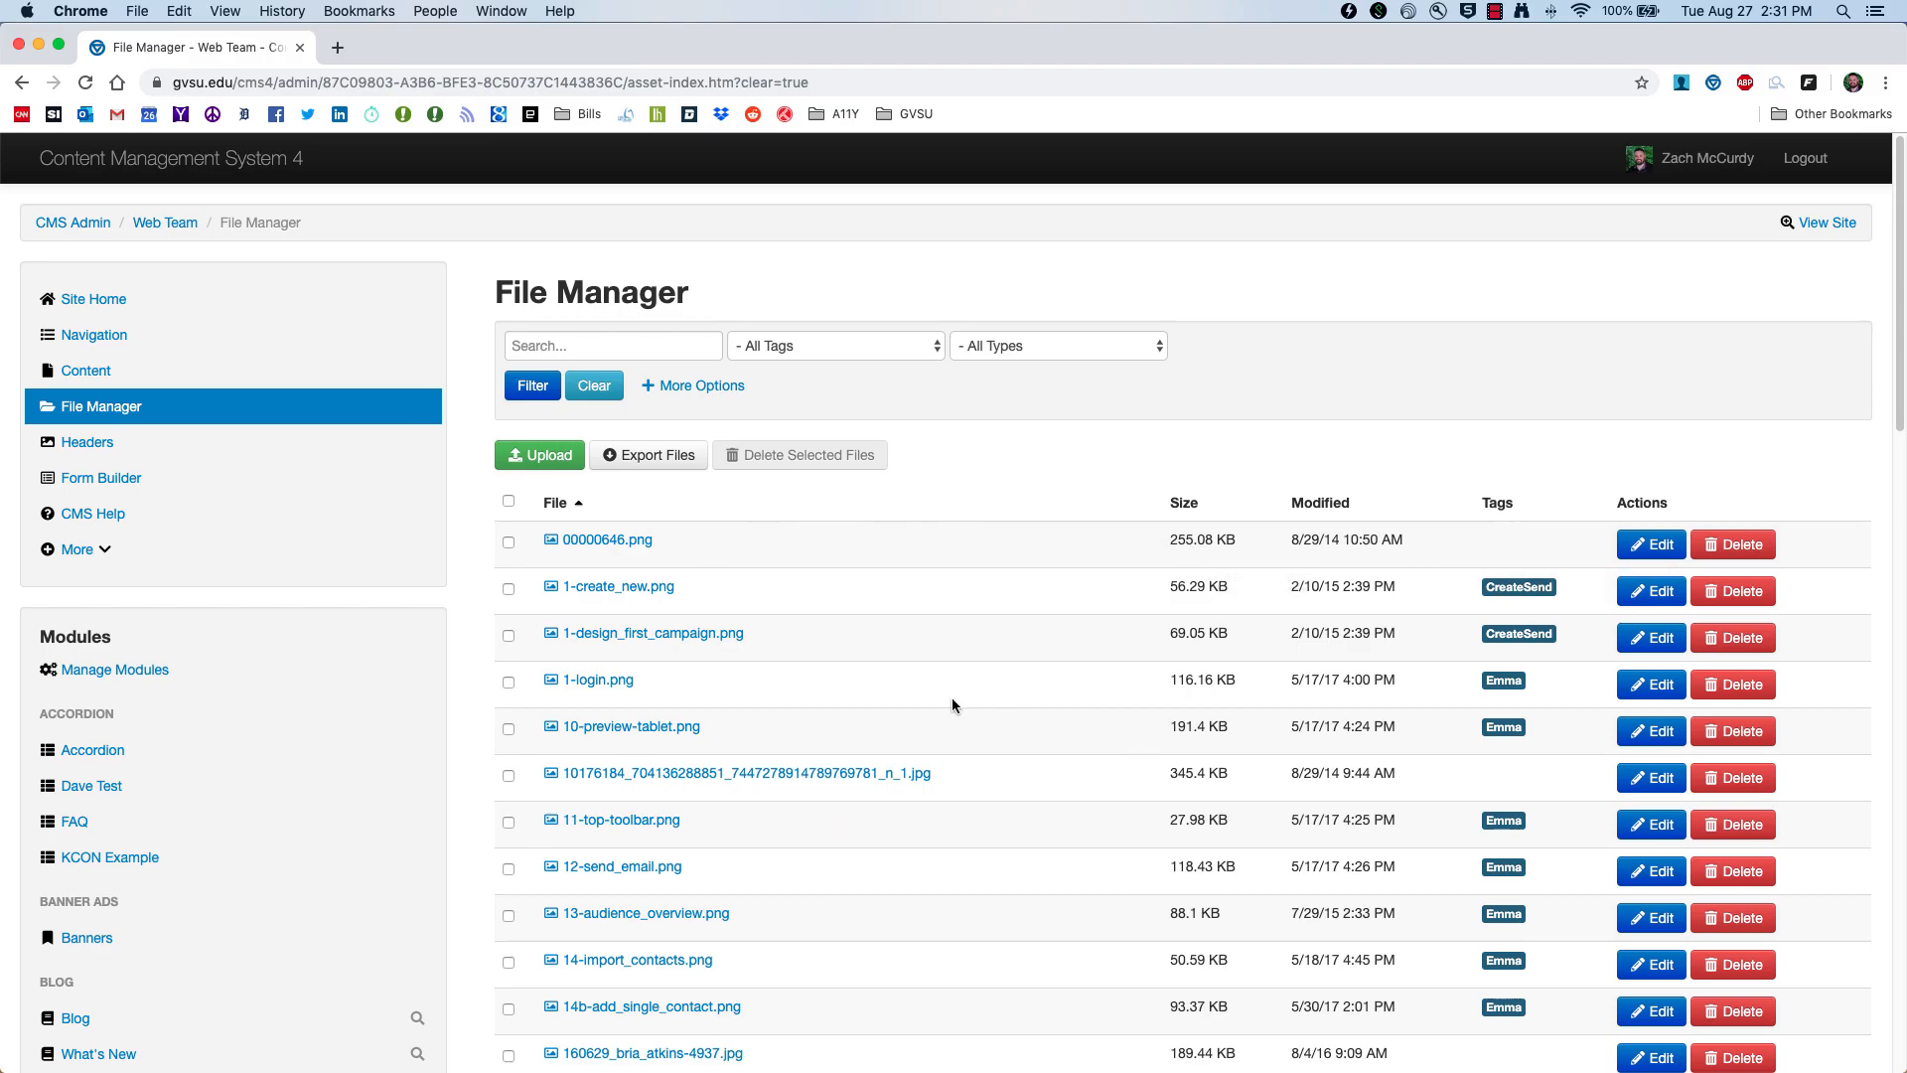
Step: Show only the files tagged Emma, look through the list, and clear the filter
{"action": "scroll", "coordinate": [1498, 499], "scroll_direction": "down", "scroll_amount": 1}
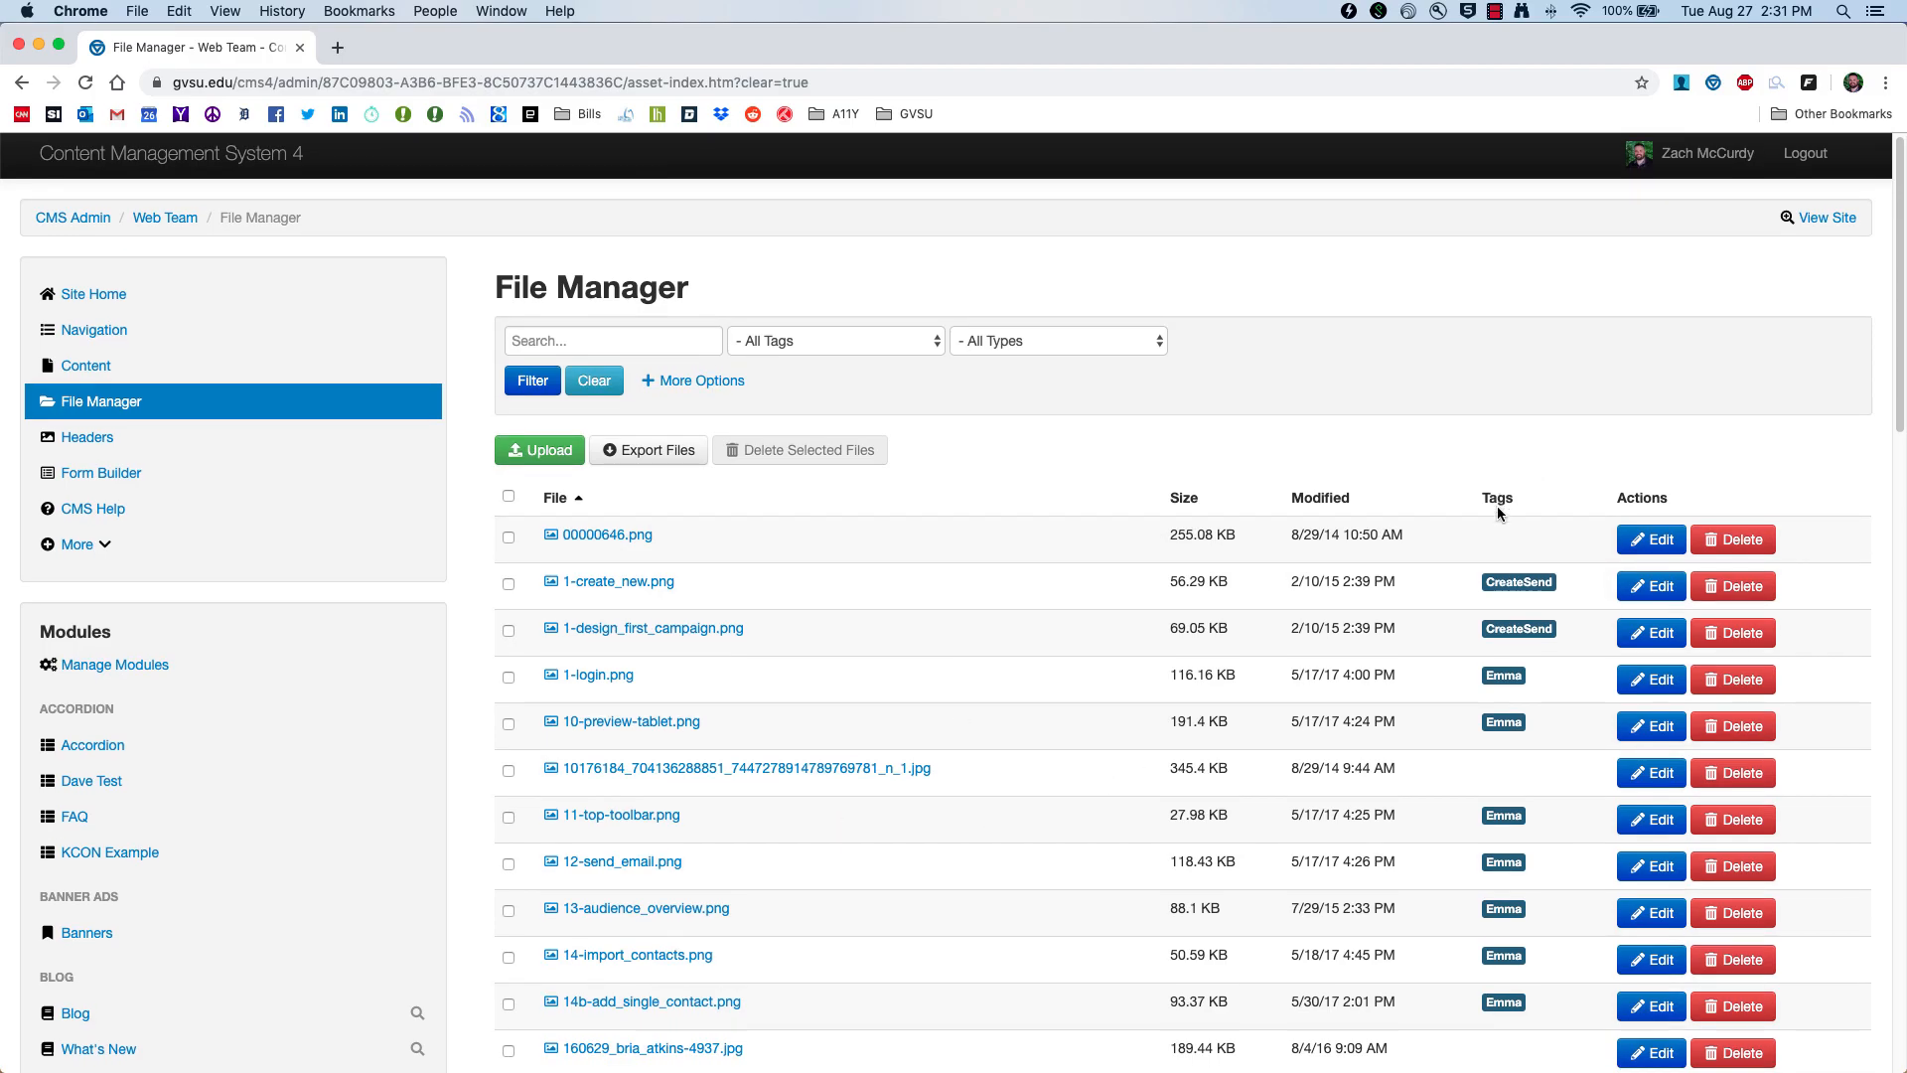
{"action": "left_click", "coordinate": [1500, 680]}
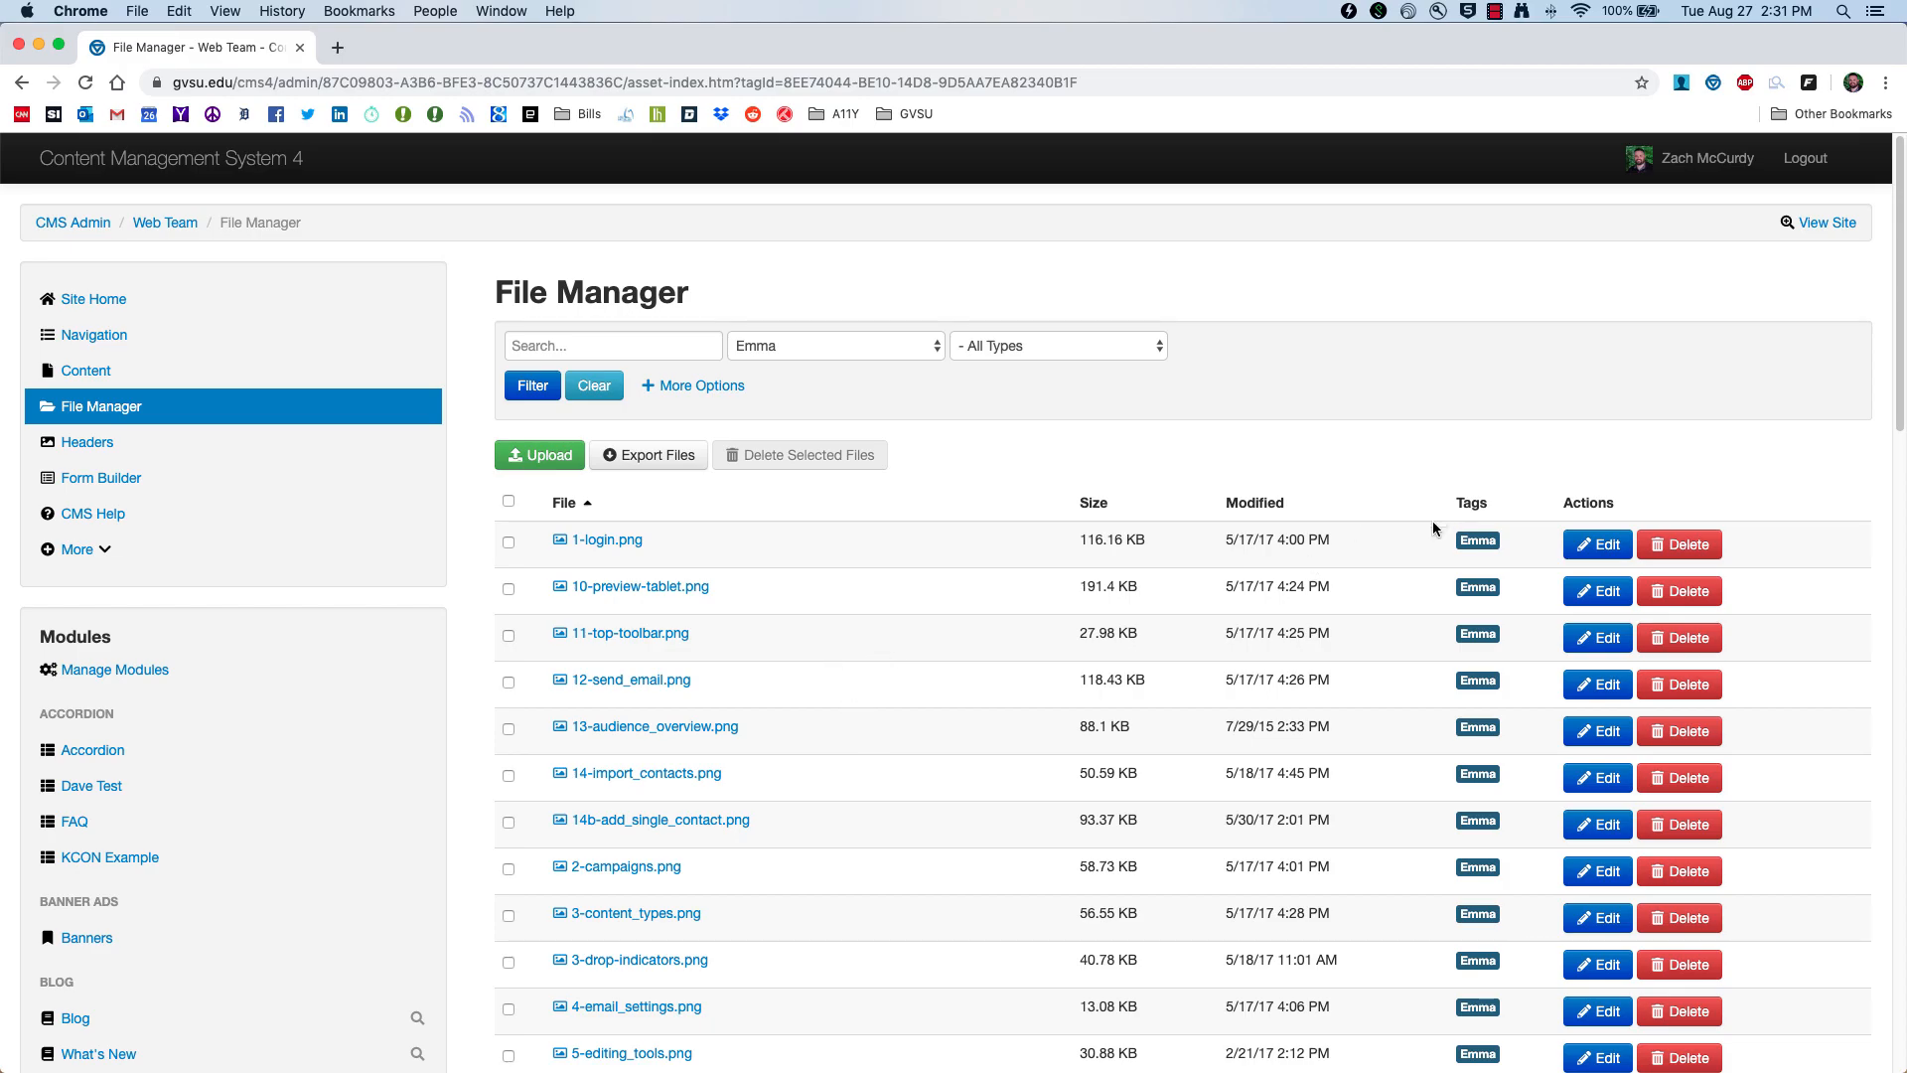
{"action": "scroll", "coordinate": [1383, 896], "scroll_direction": "down", "scroll_amount": 5}
{"action": "scroll", "coordinate": [1382, 896], "scroll_direction": "down", "scroll_amount": 5}
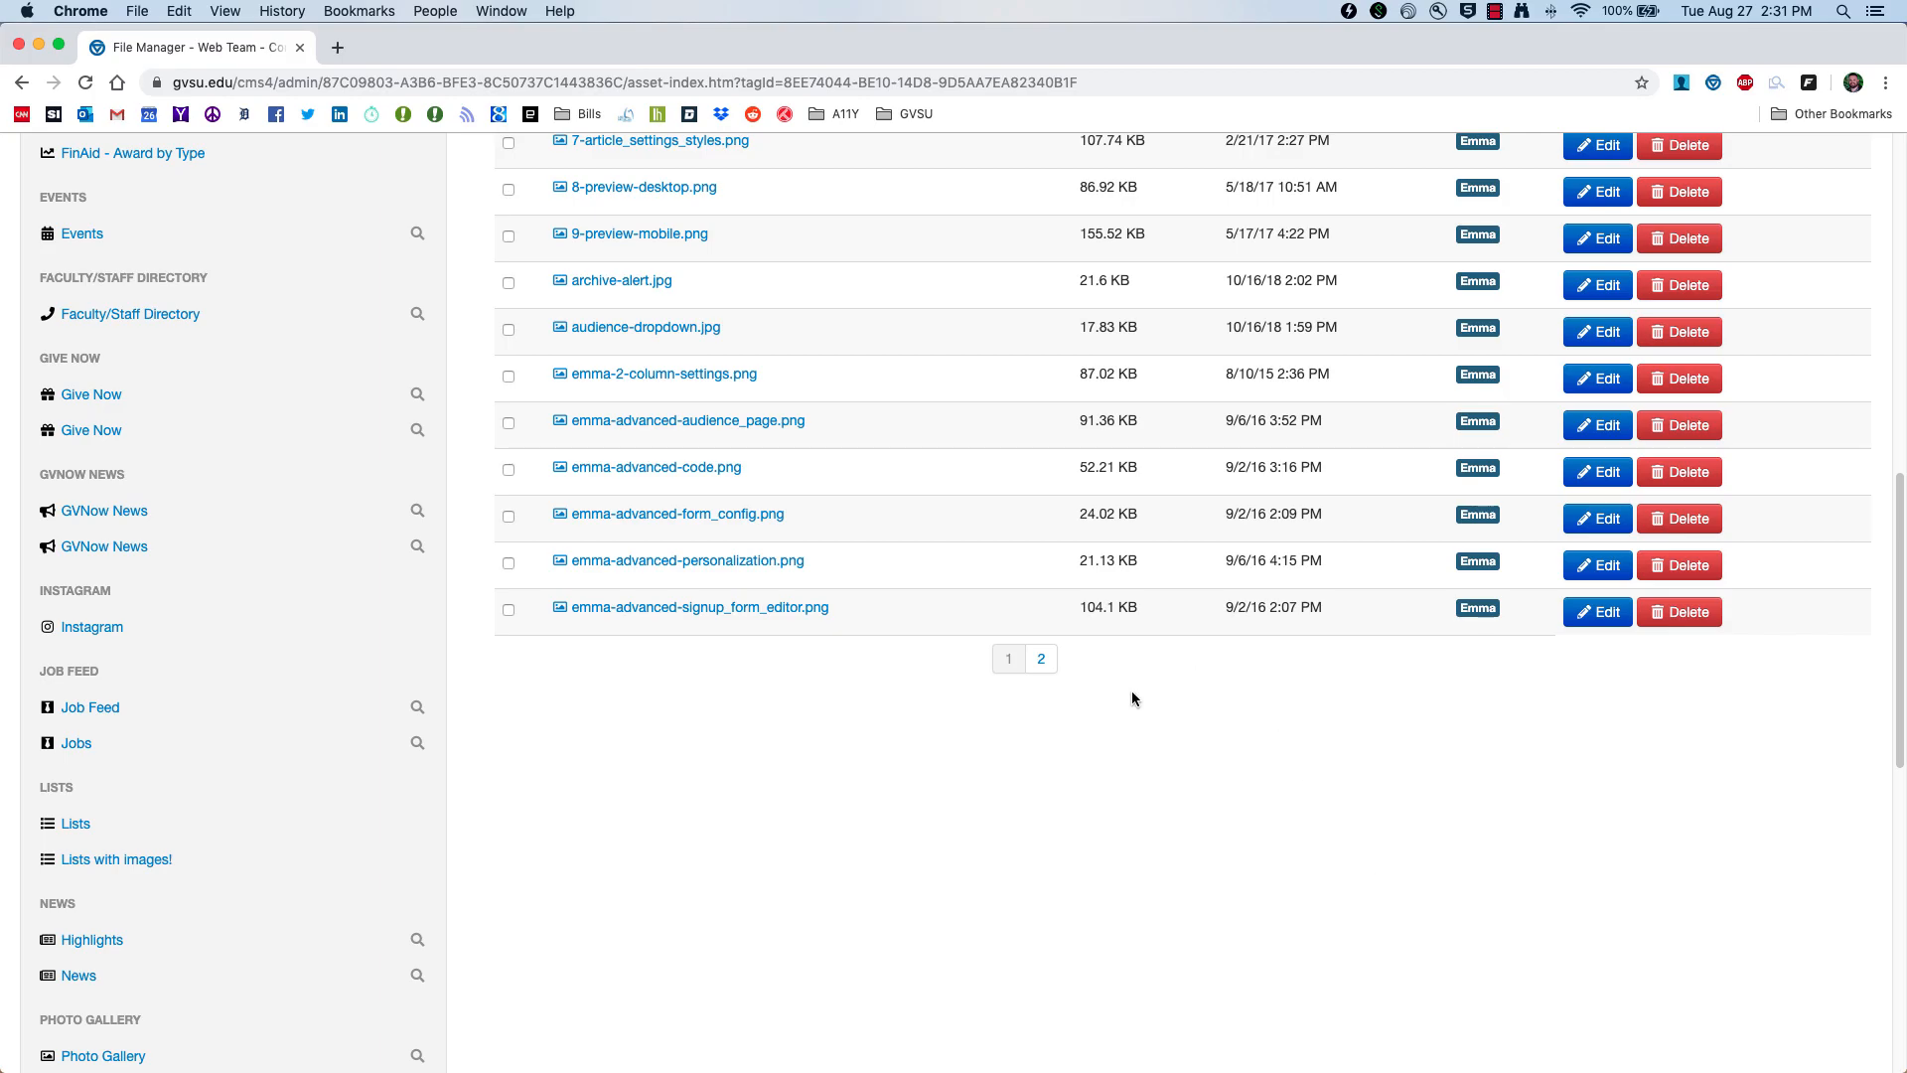
{"action": "scroll", "coordinate": [1122, 697], "scroll_direction": "up", "scroll_amount": 10}
{"action": "left_click", "coordinate": [605, 382]}
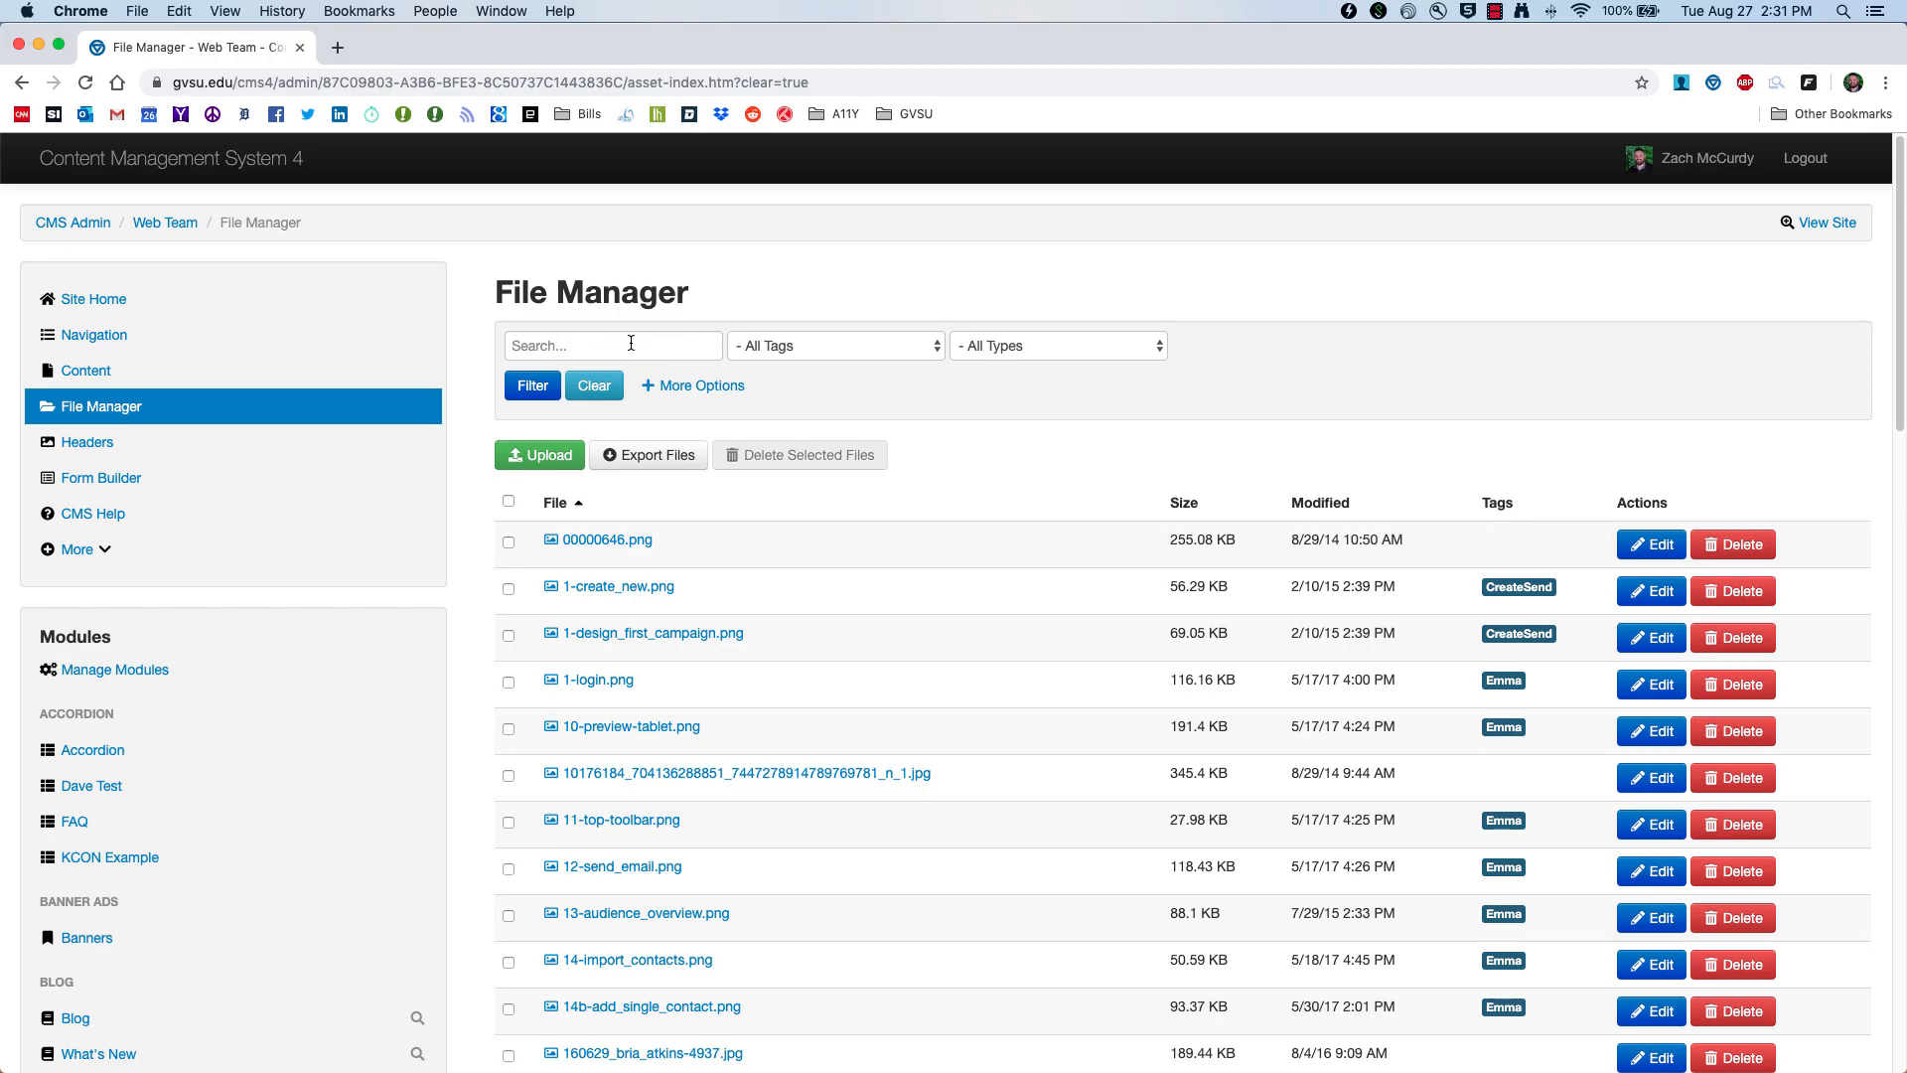
Step: Filter the File Manager list by the Team Bios tag
{"action": "left_click", "coordinate": [936, 356]}
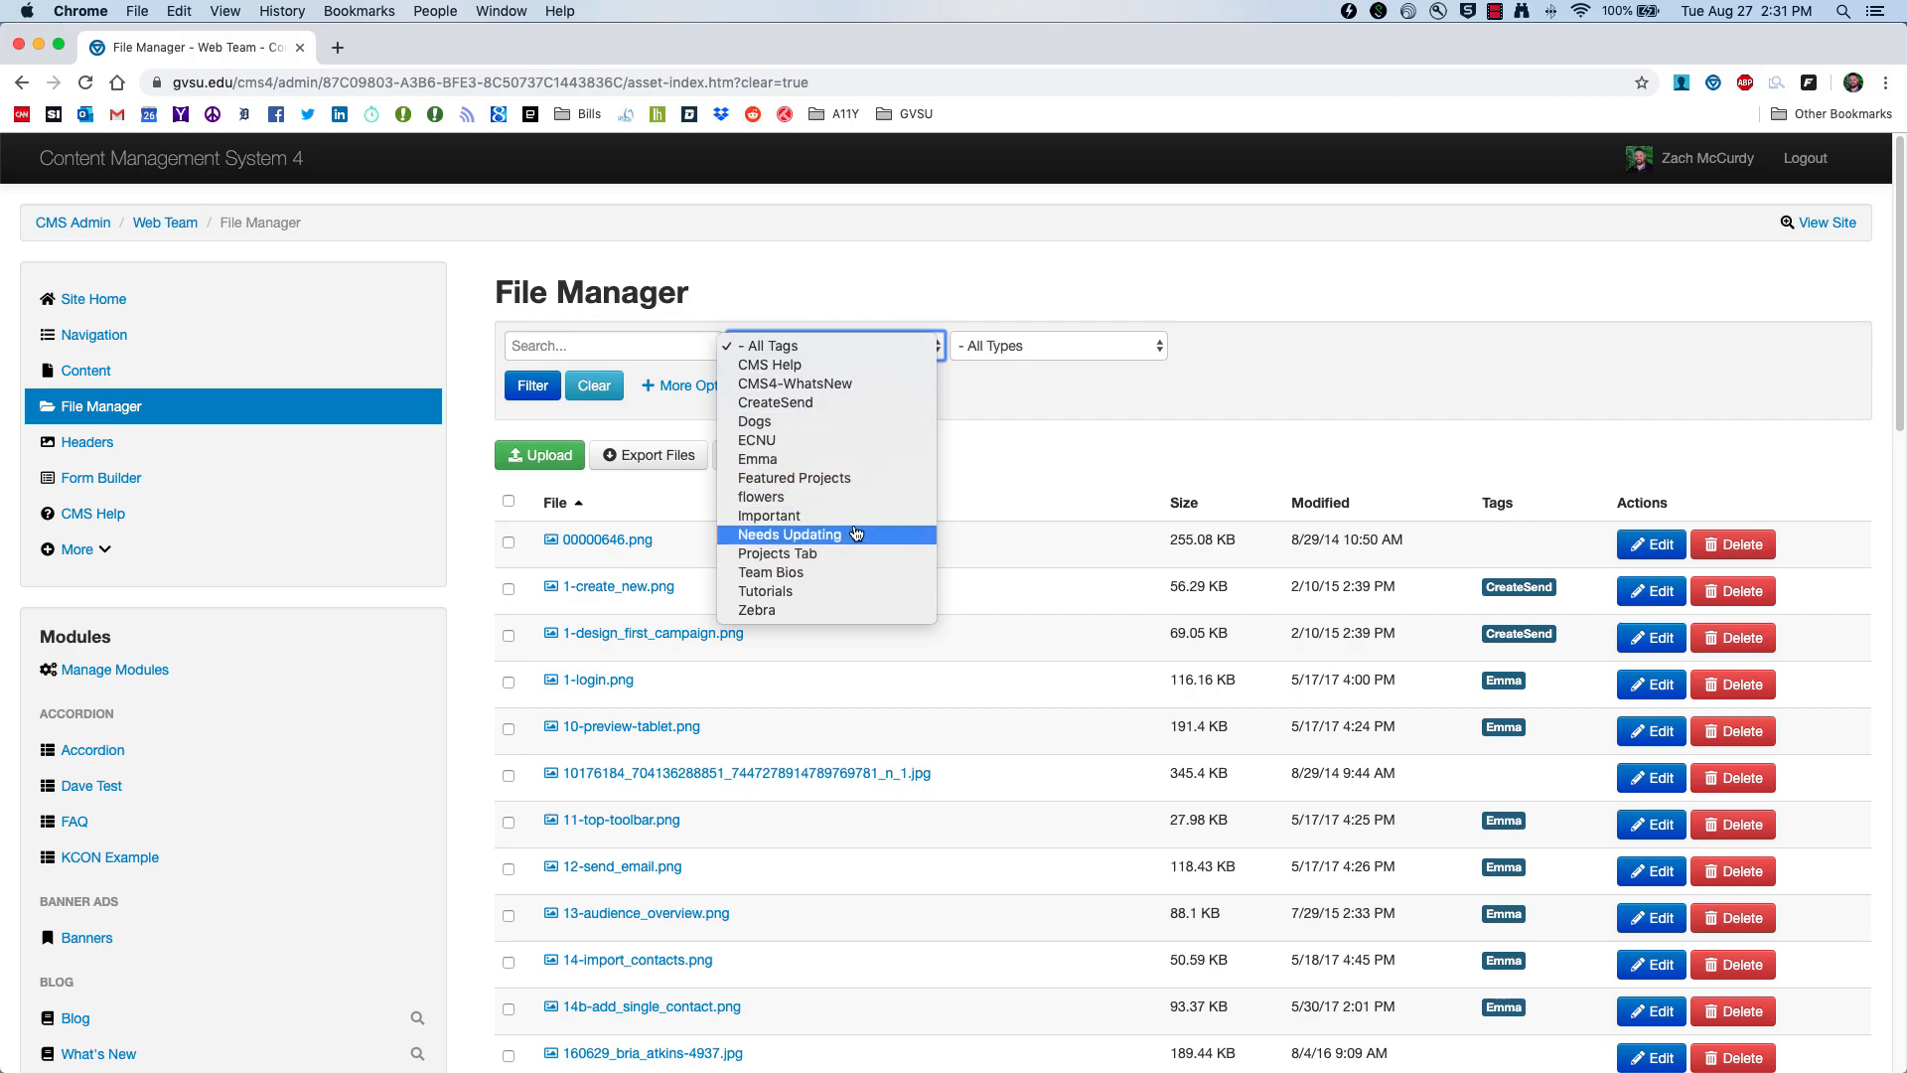
{"action": "left_click", "coordinate": [794, 574]}
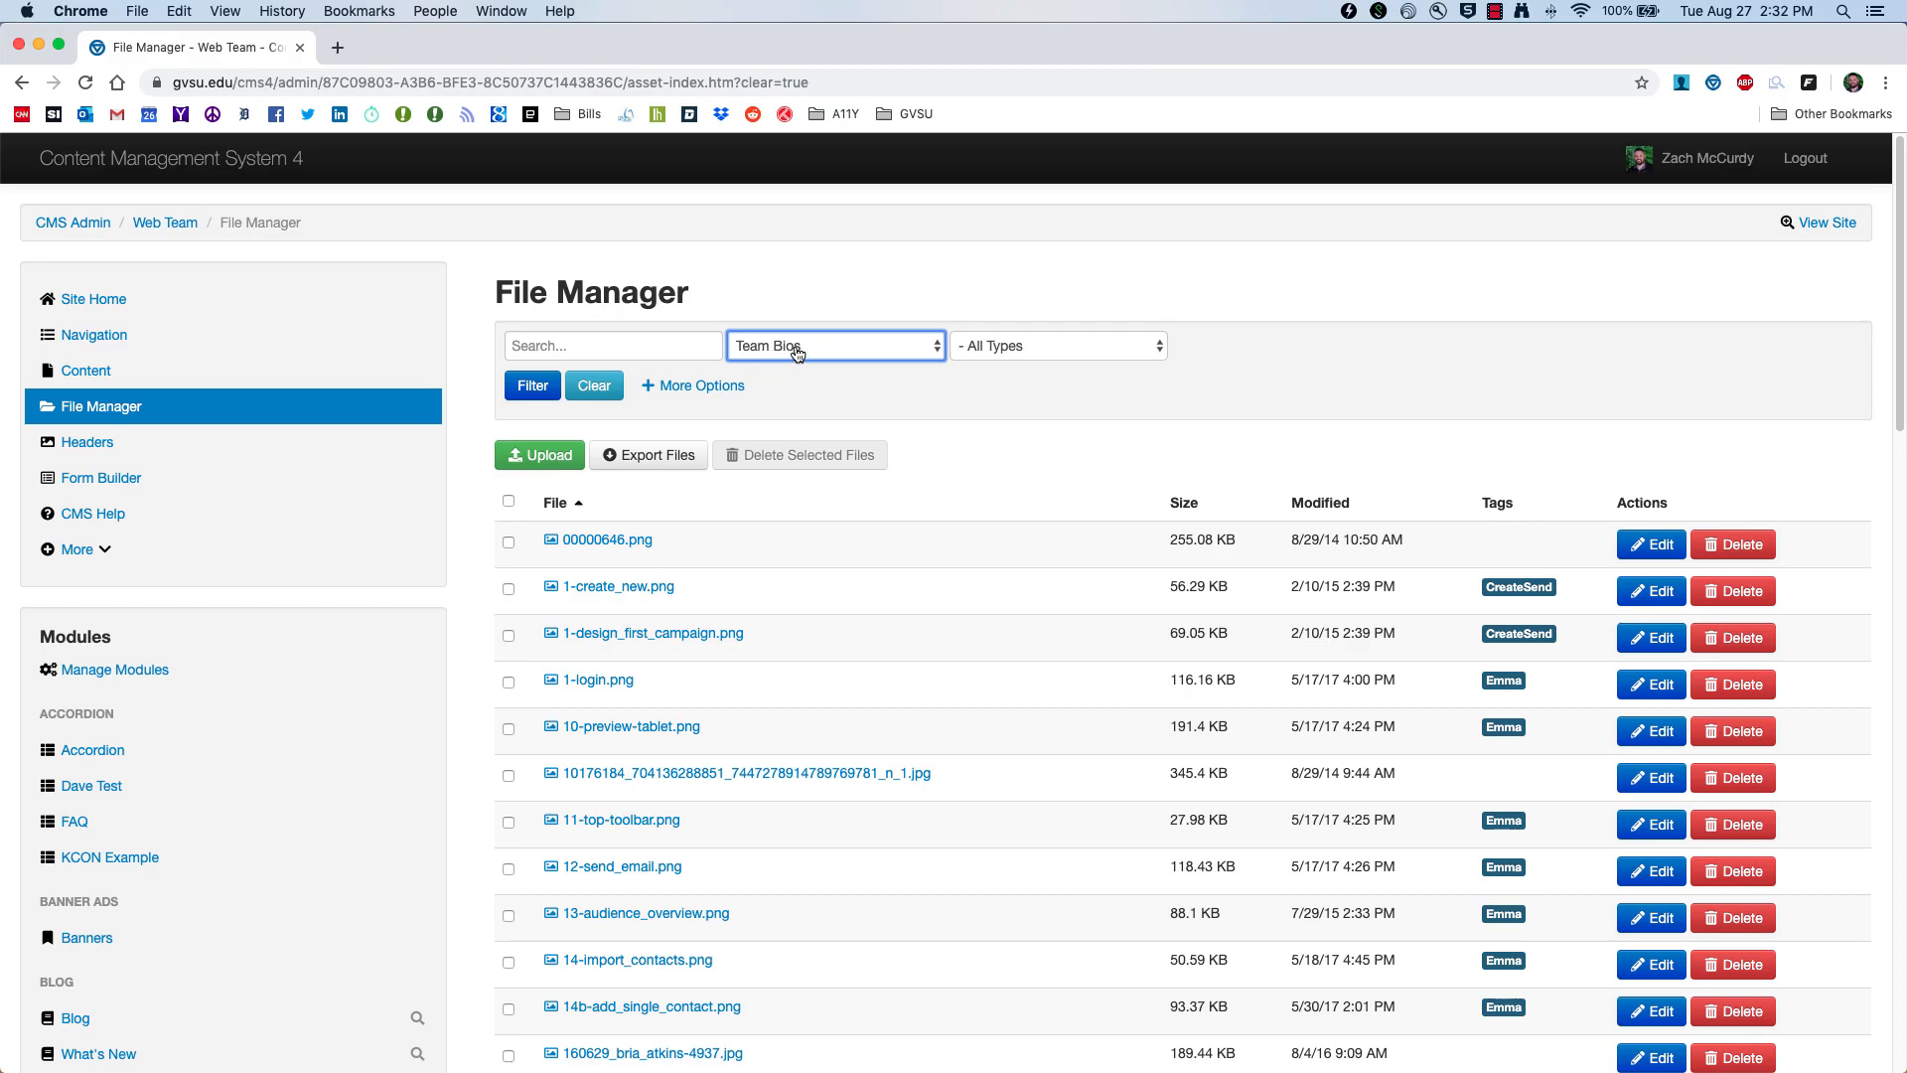
{"action": "left_click", "coordinate": [526, 388]}
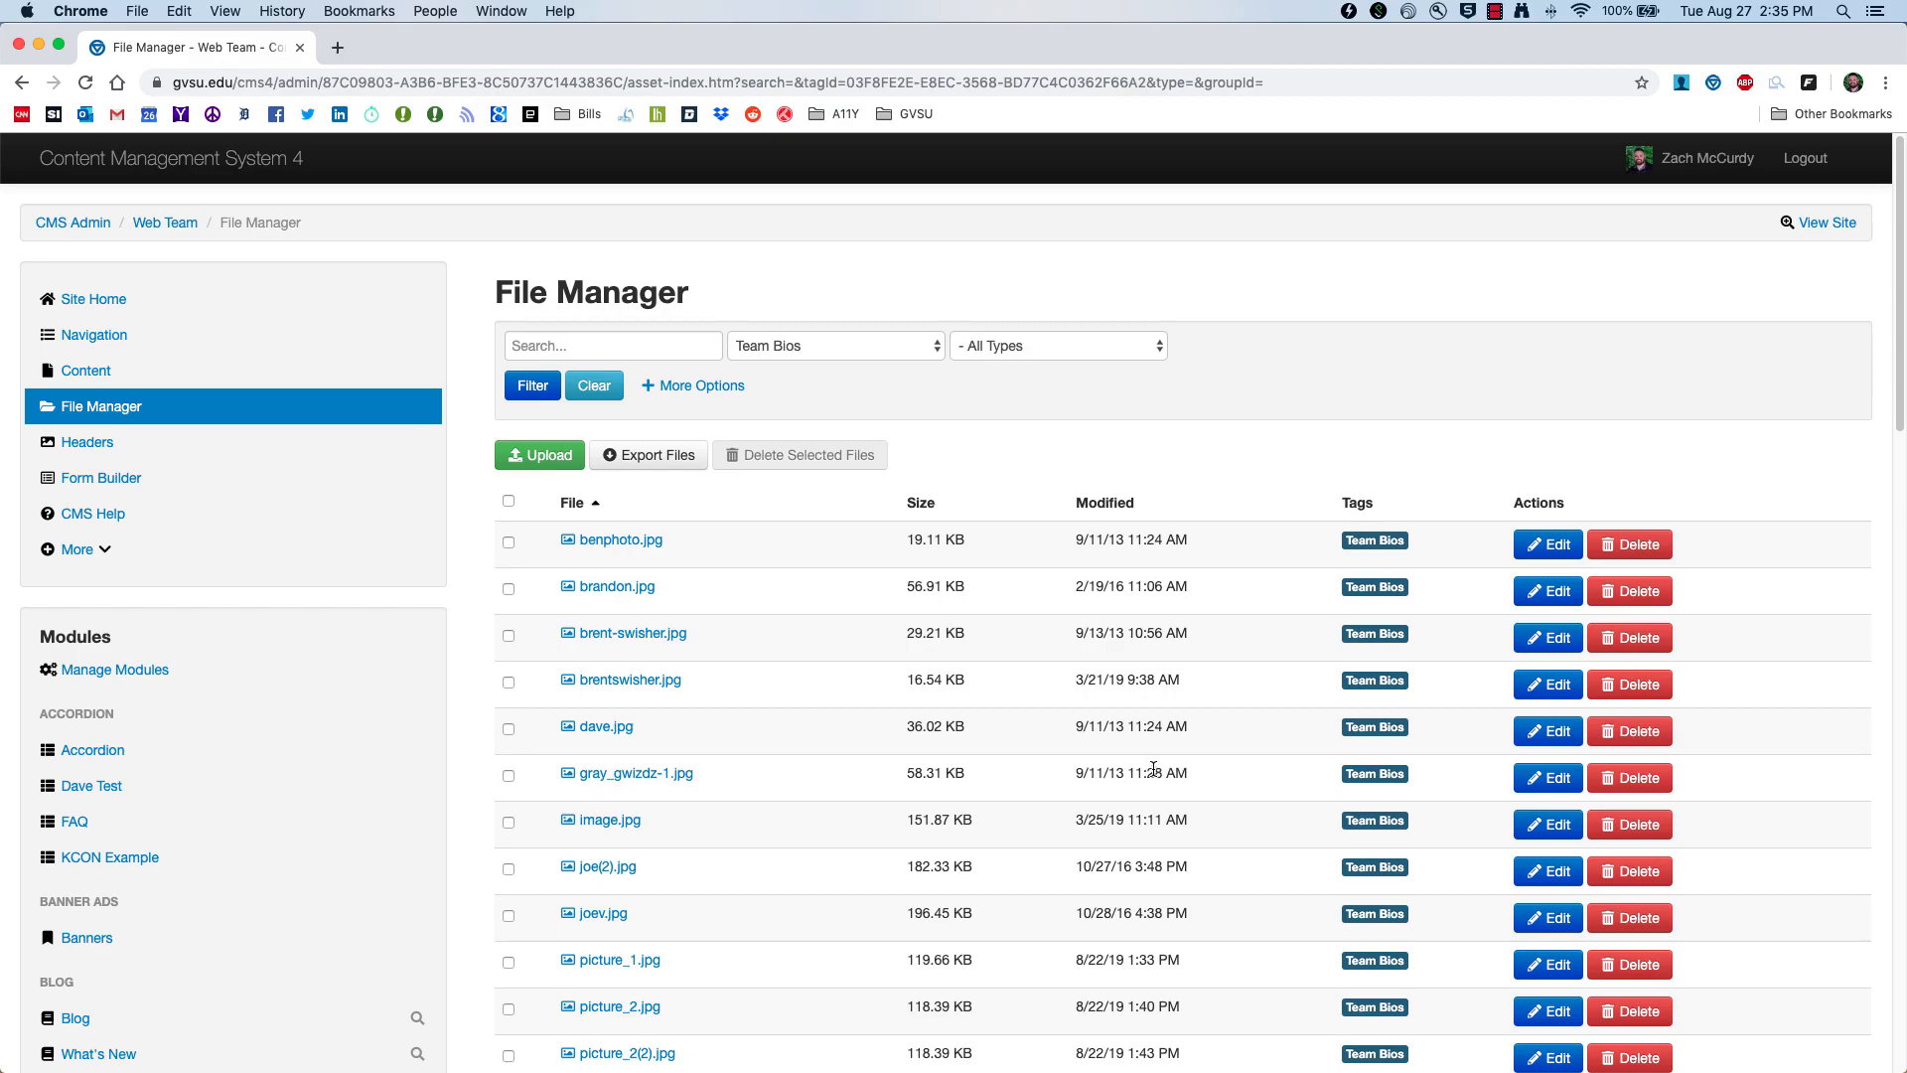
Step: Open the Headers section, view the header image on the live Web Team page, and return to the header list
{"action": "mouse_move", "coordinate": [1155, 761]}
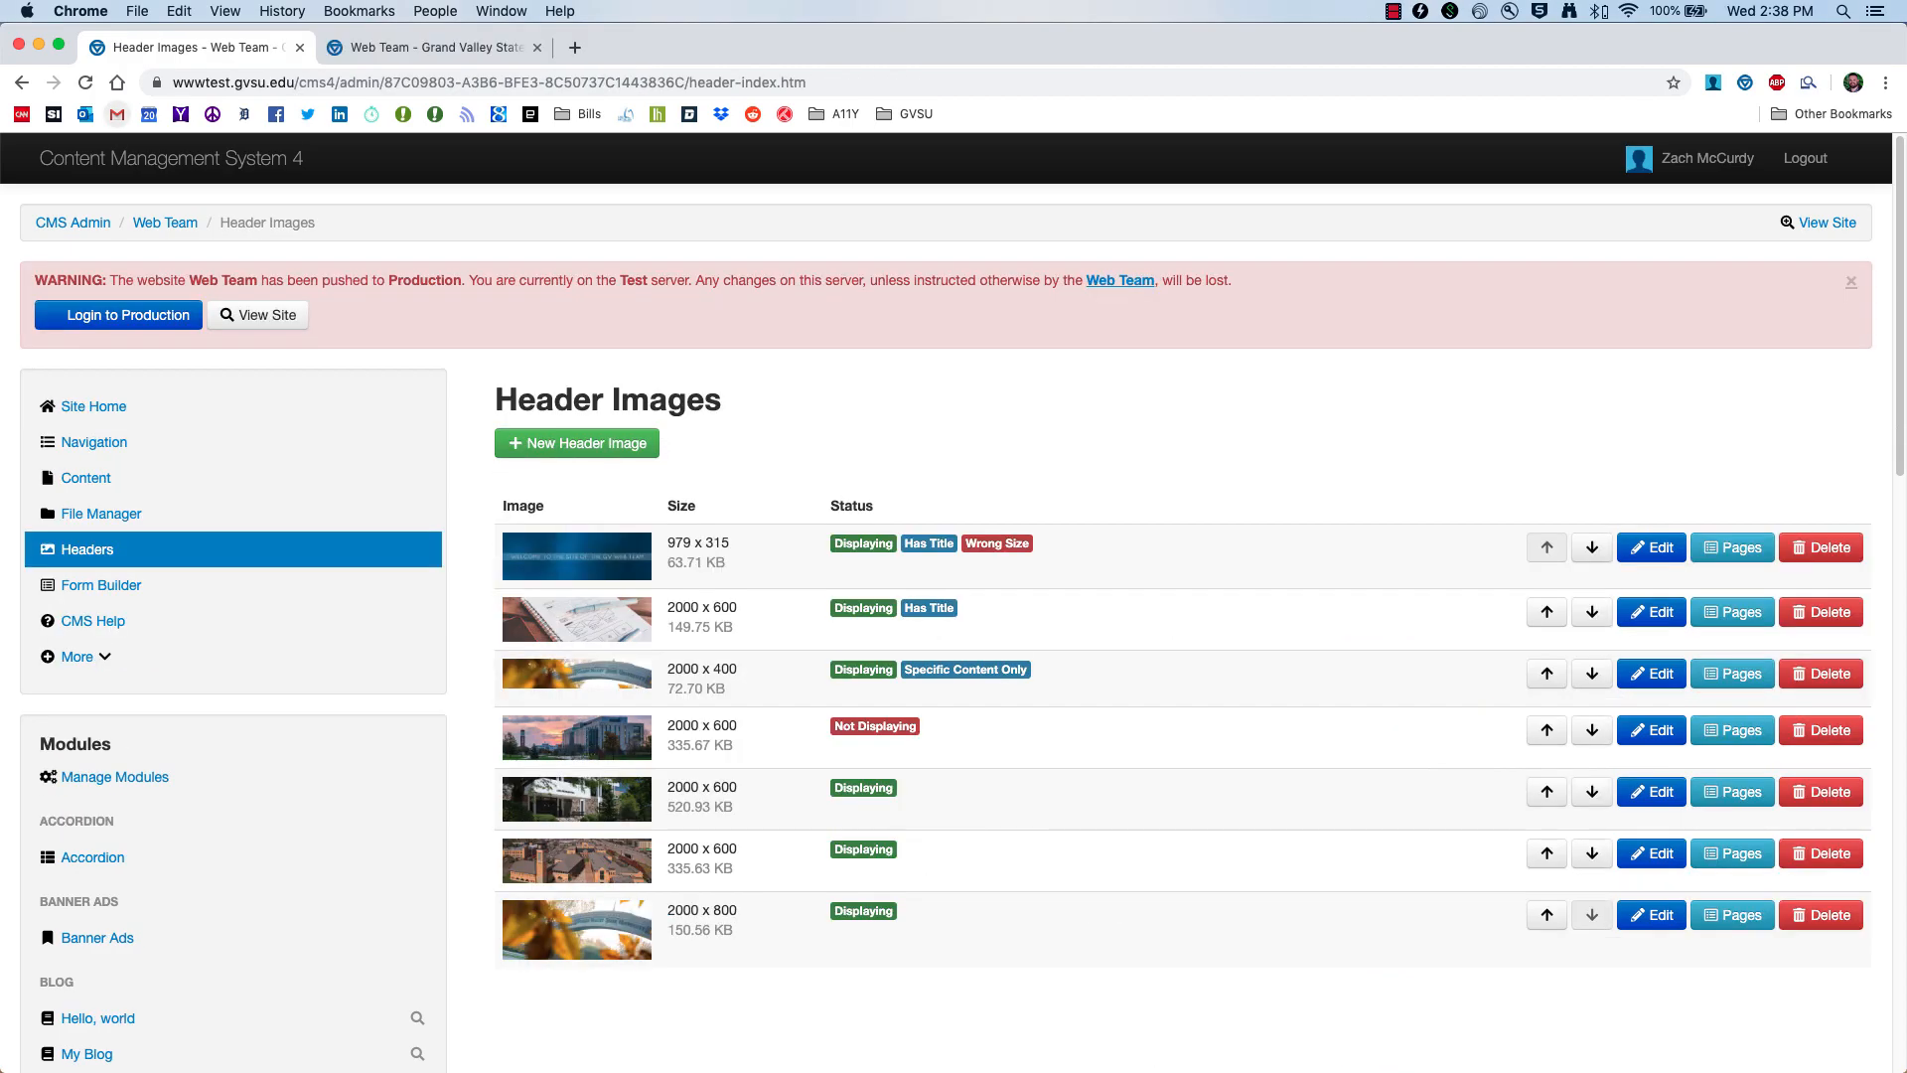
{"action": "left_click", "coordinate": [103, 552]}
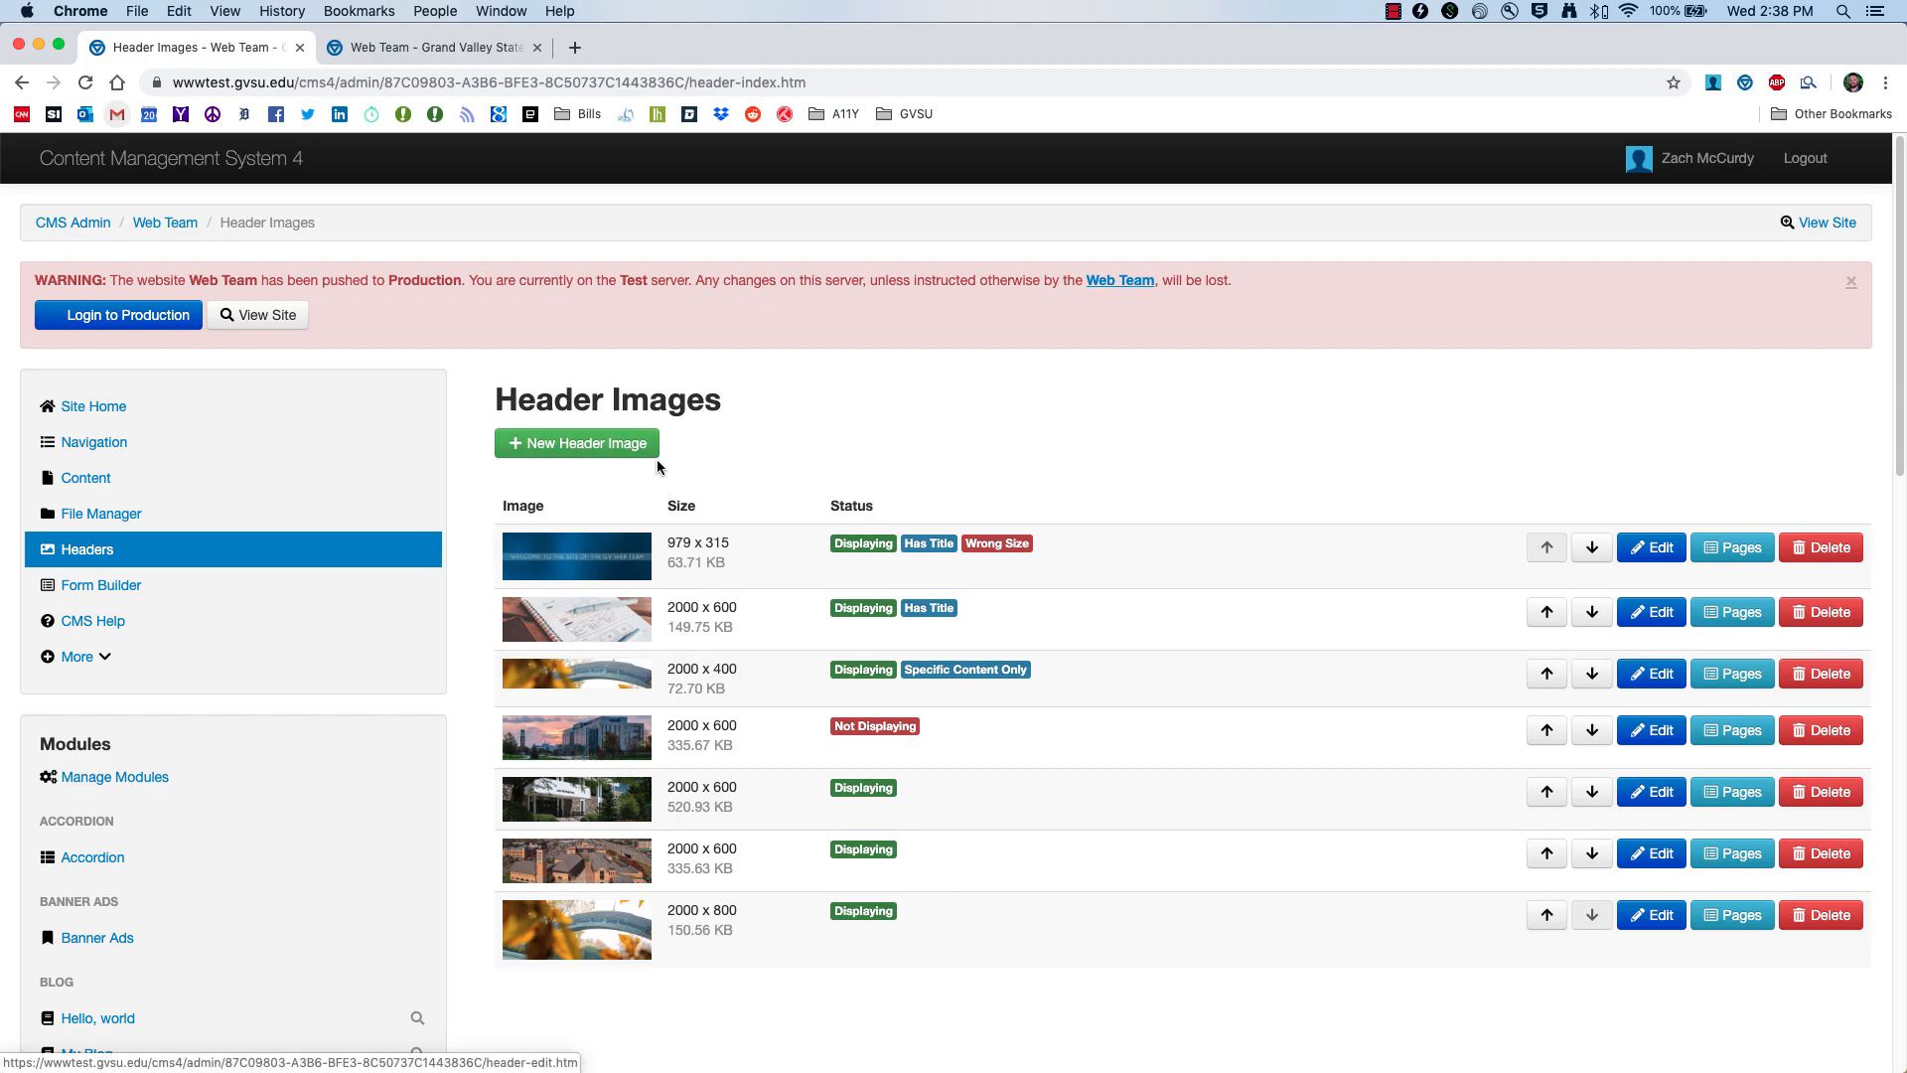
{"action": "left_click", "coordinate": [437, 47]}
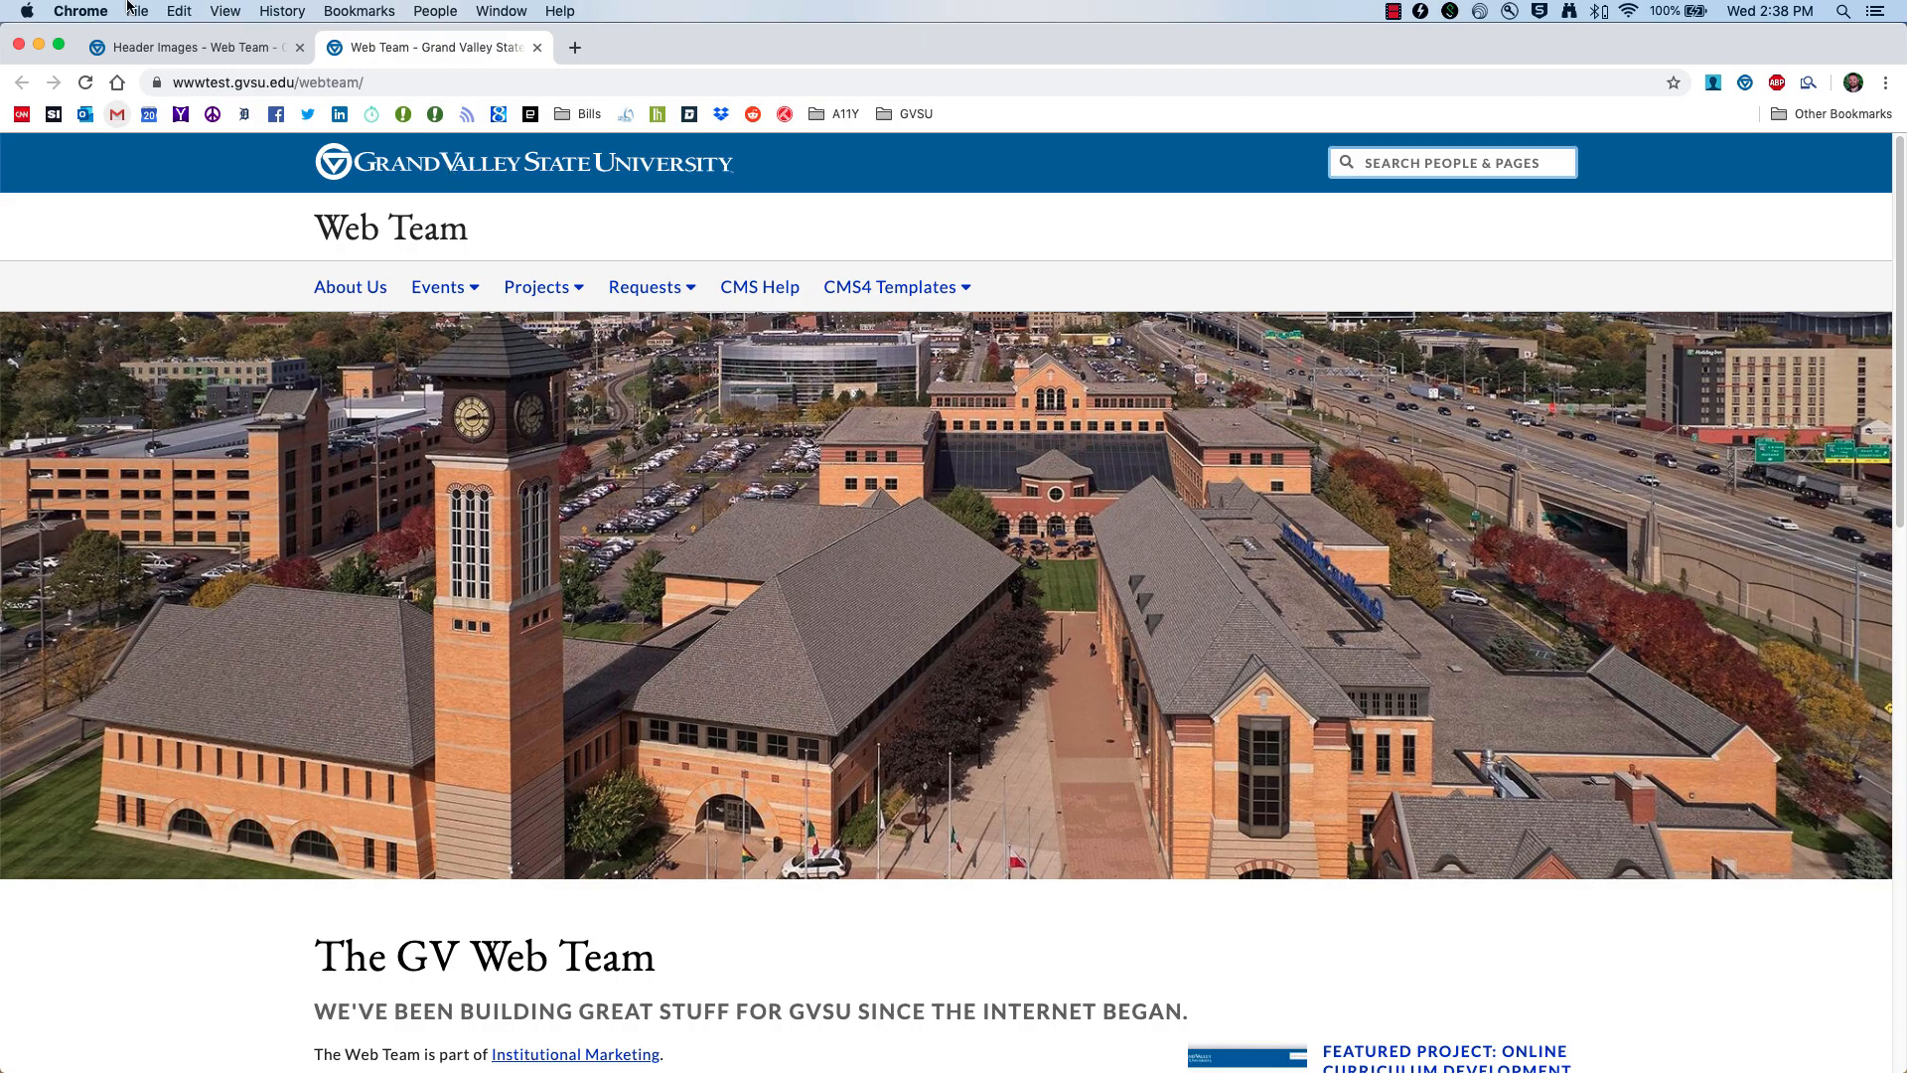
{"action": "left_click", "coordinate": [167, 55]}
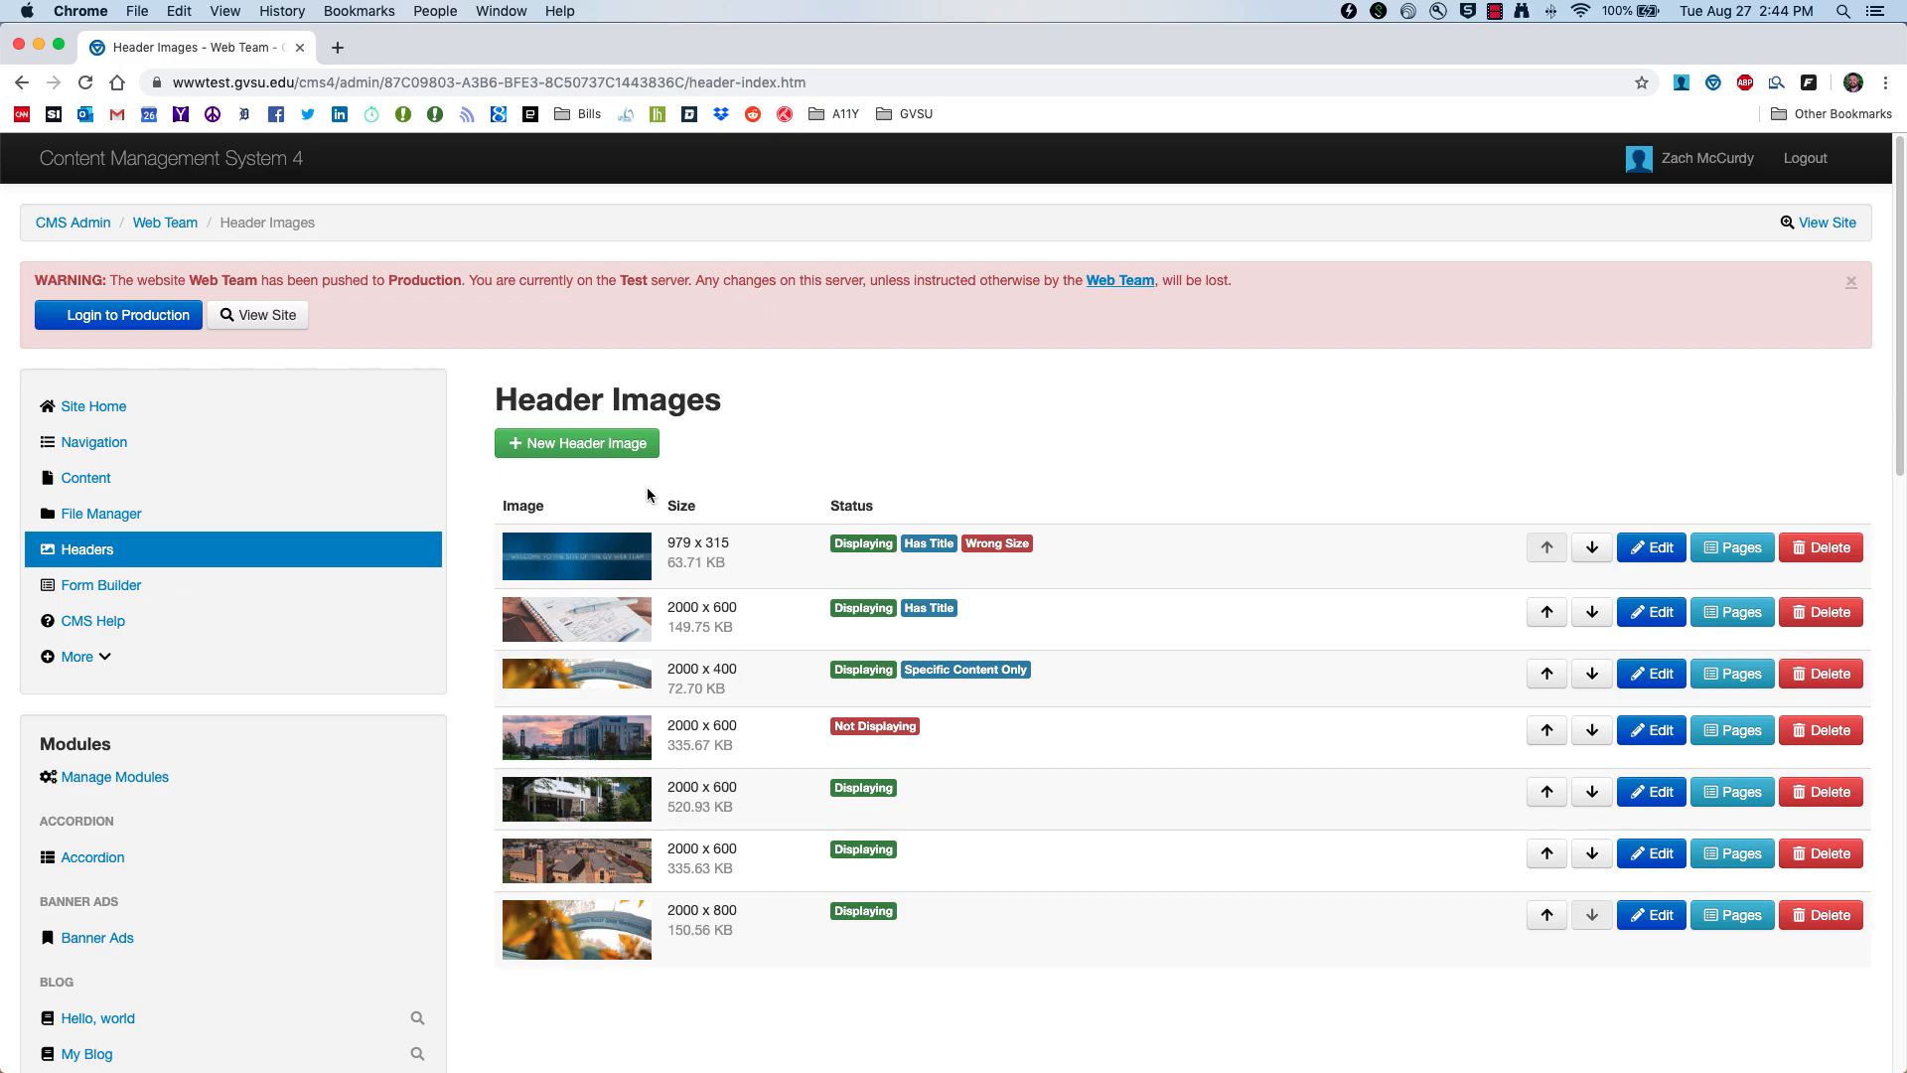
Step: Start a new header image and read the note about image width, cropping and compression
{"action": "left_click", "coordinate": [534, 452]}
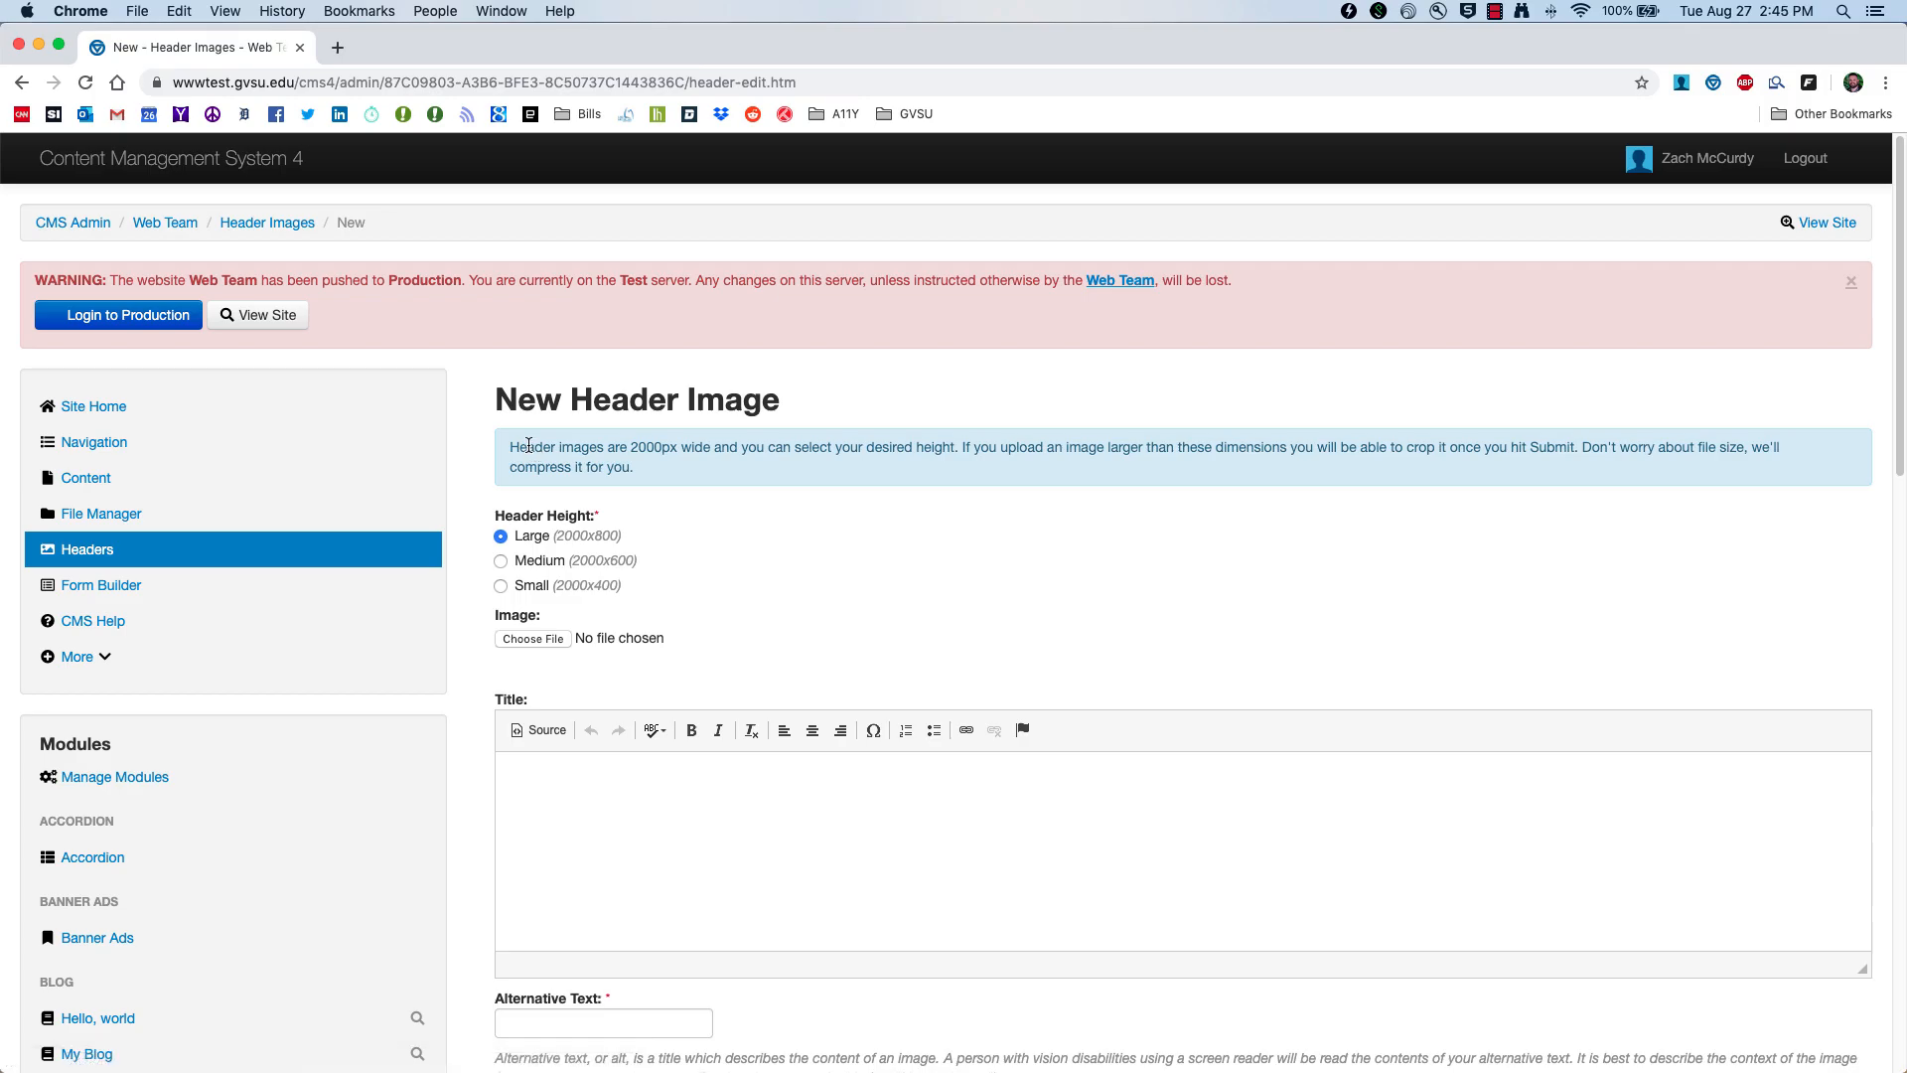
{"action": "left_click_drag", "start_coordinate": [513, 444], "coordinate": [632, 467]}
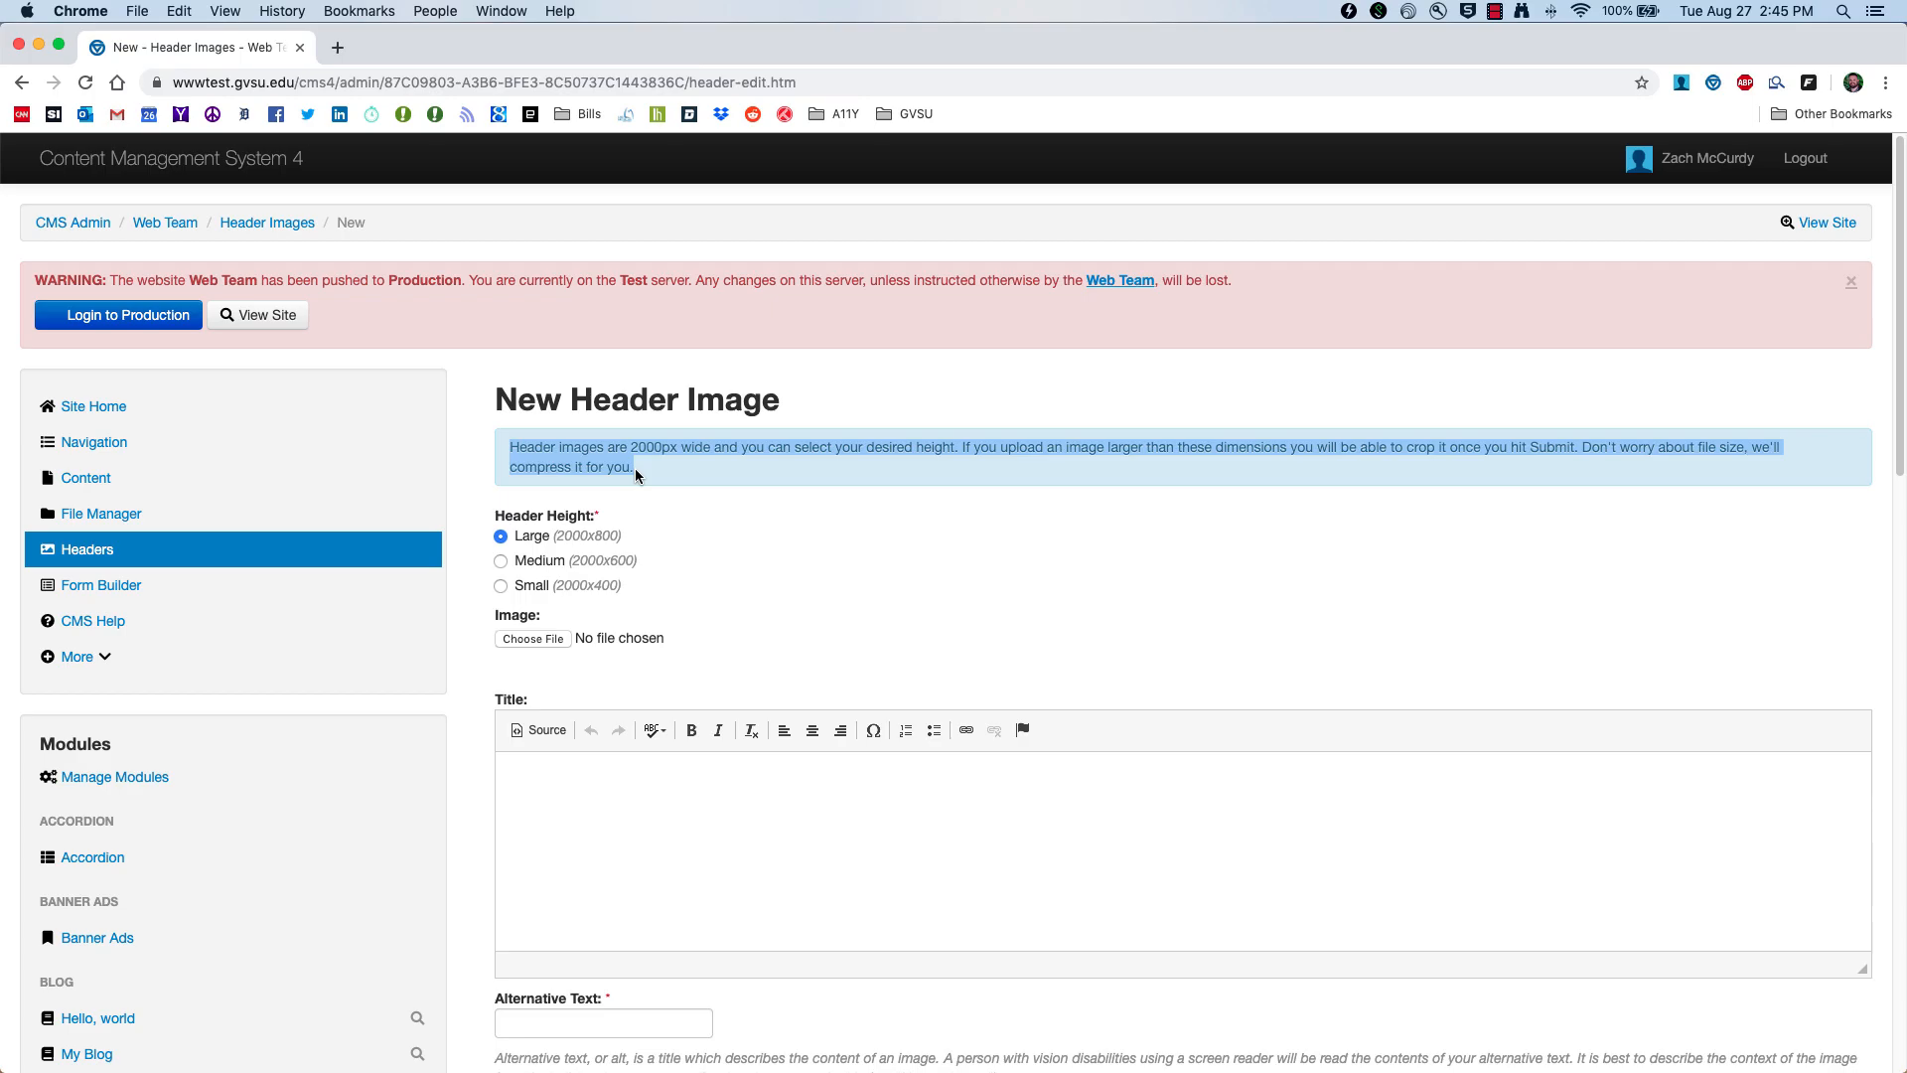
{"action": "left_click", "coordinate": [634, 446]}
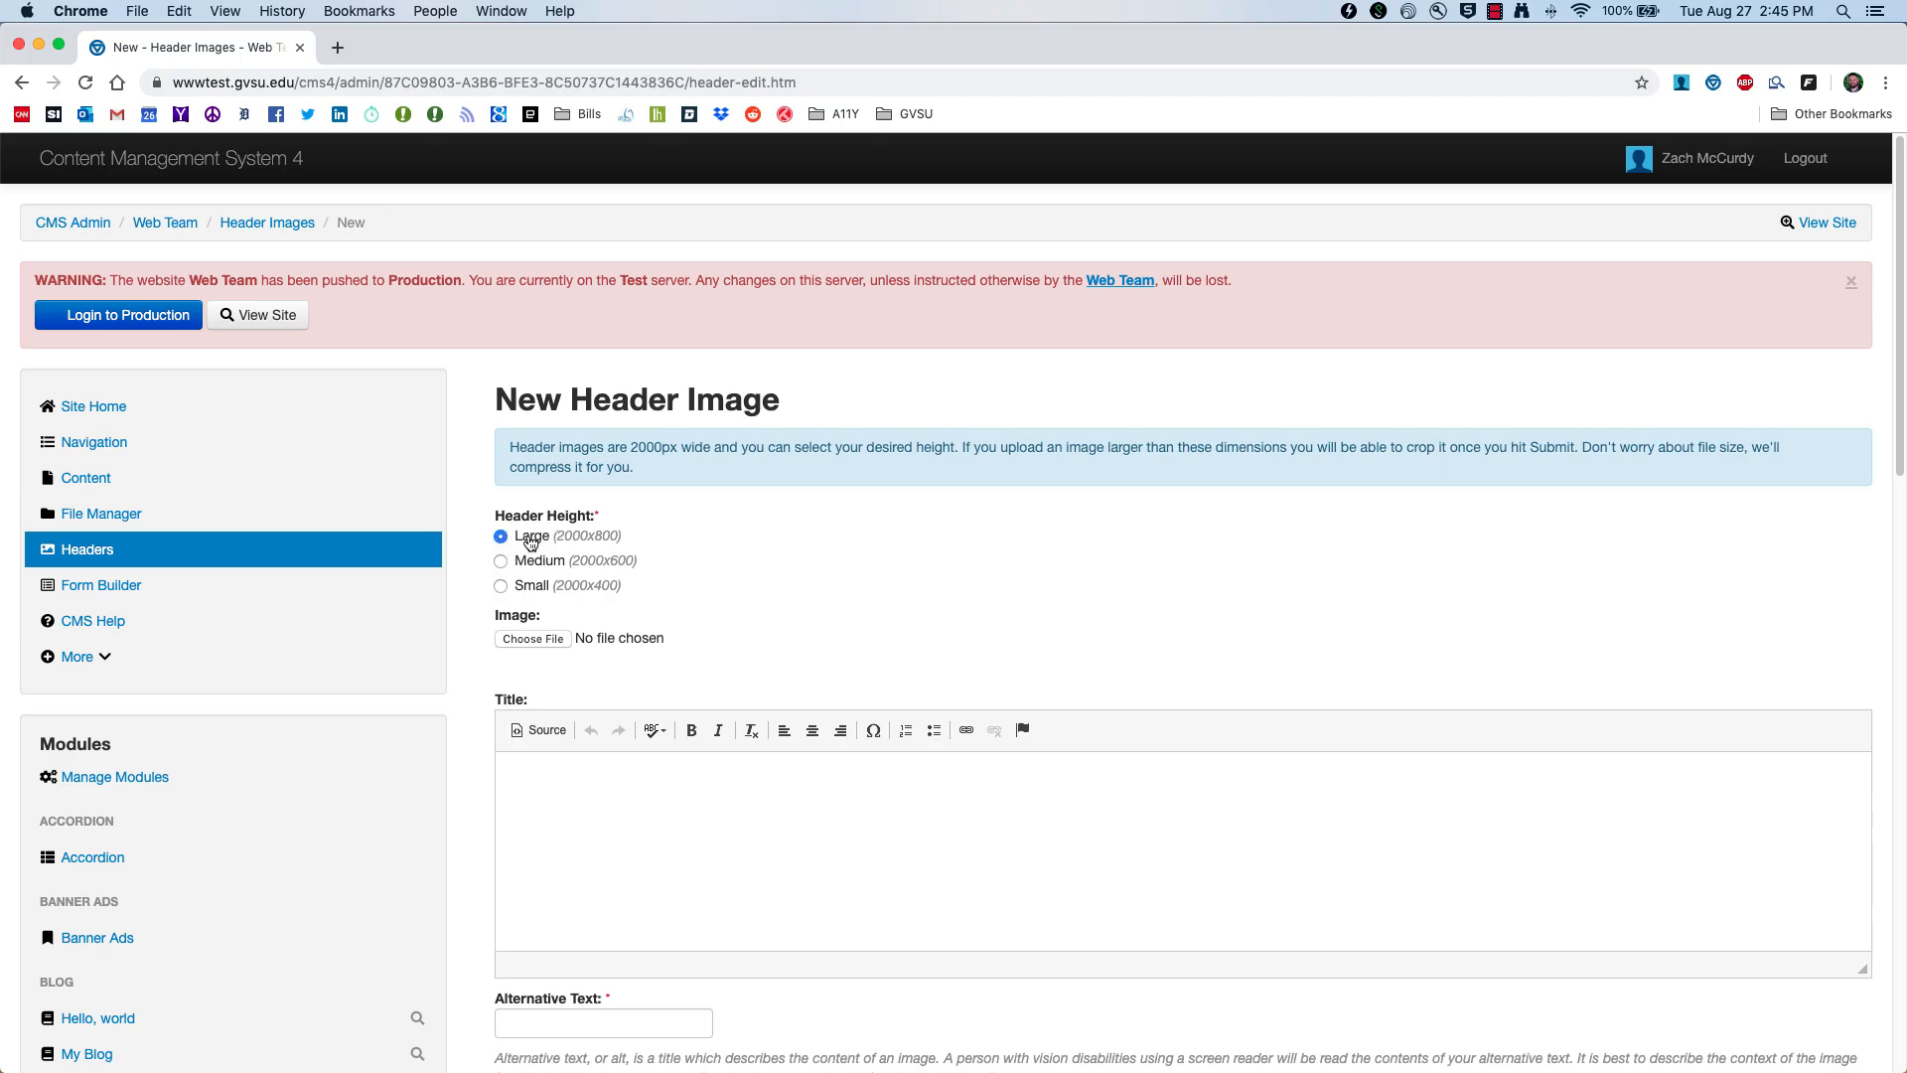
Step: Choose Header Picture 1.jpg from the Desktop as the image for the new header
{"action": "left_click", "coordinate": [516, 645]}
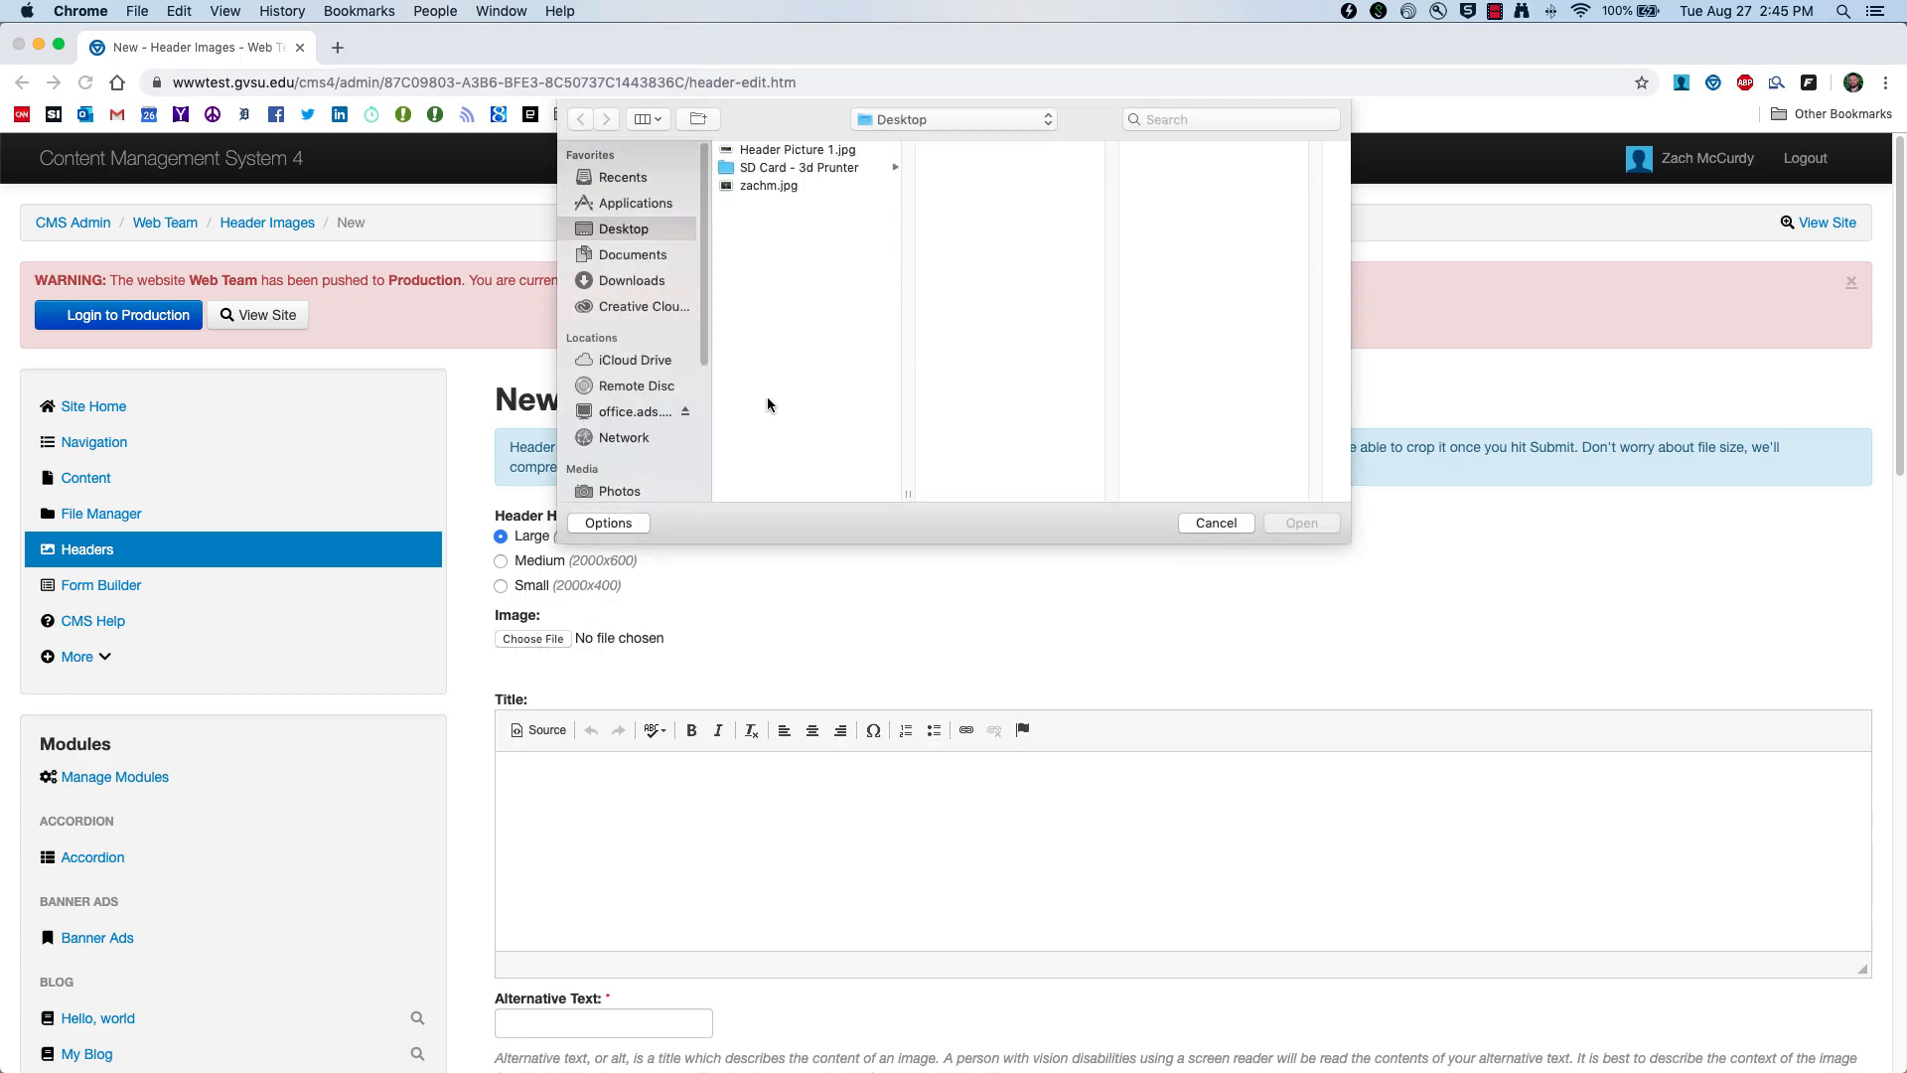
{"action": "left_click", "coordinate": [779, 151]}
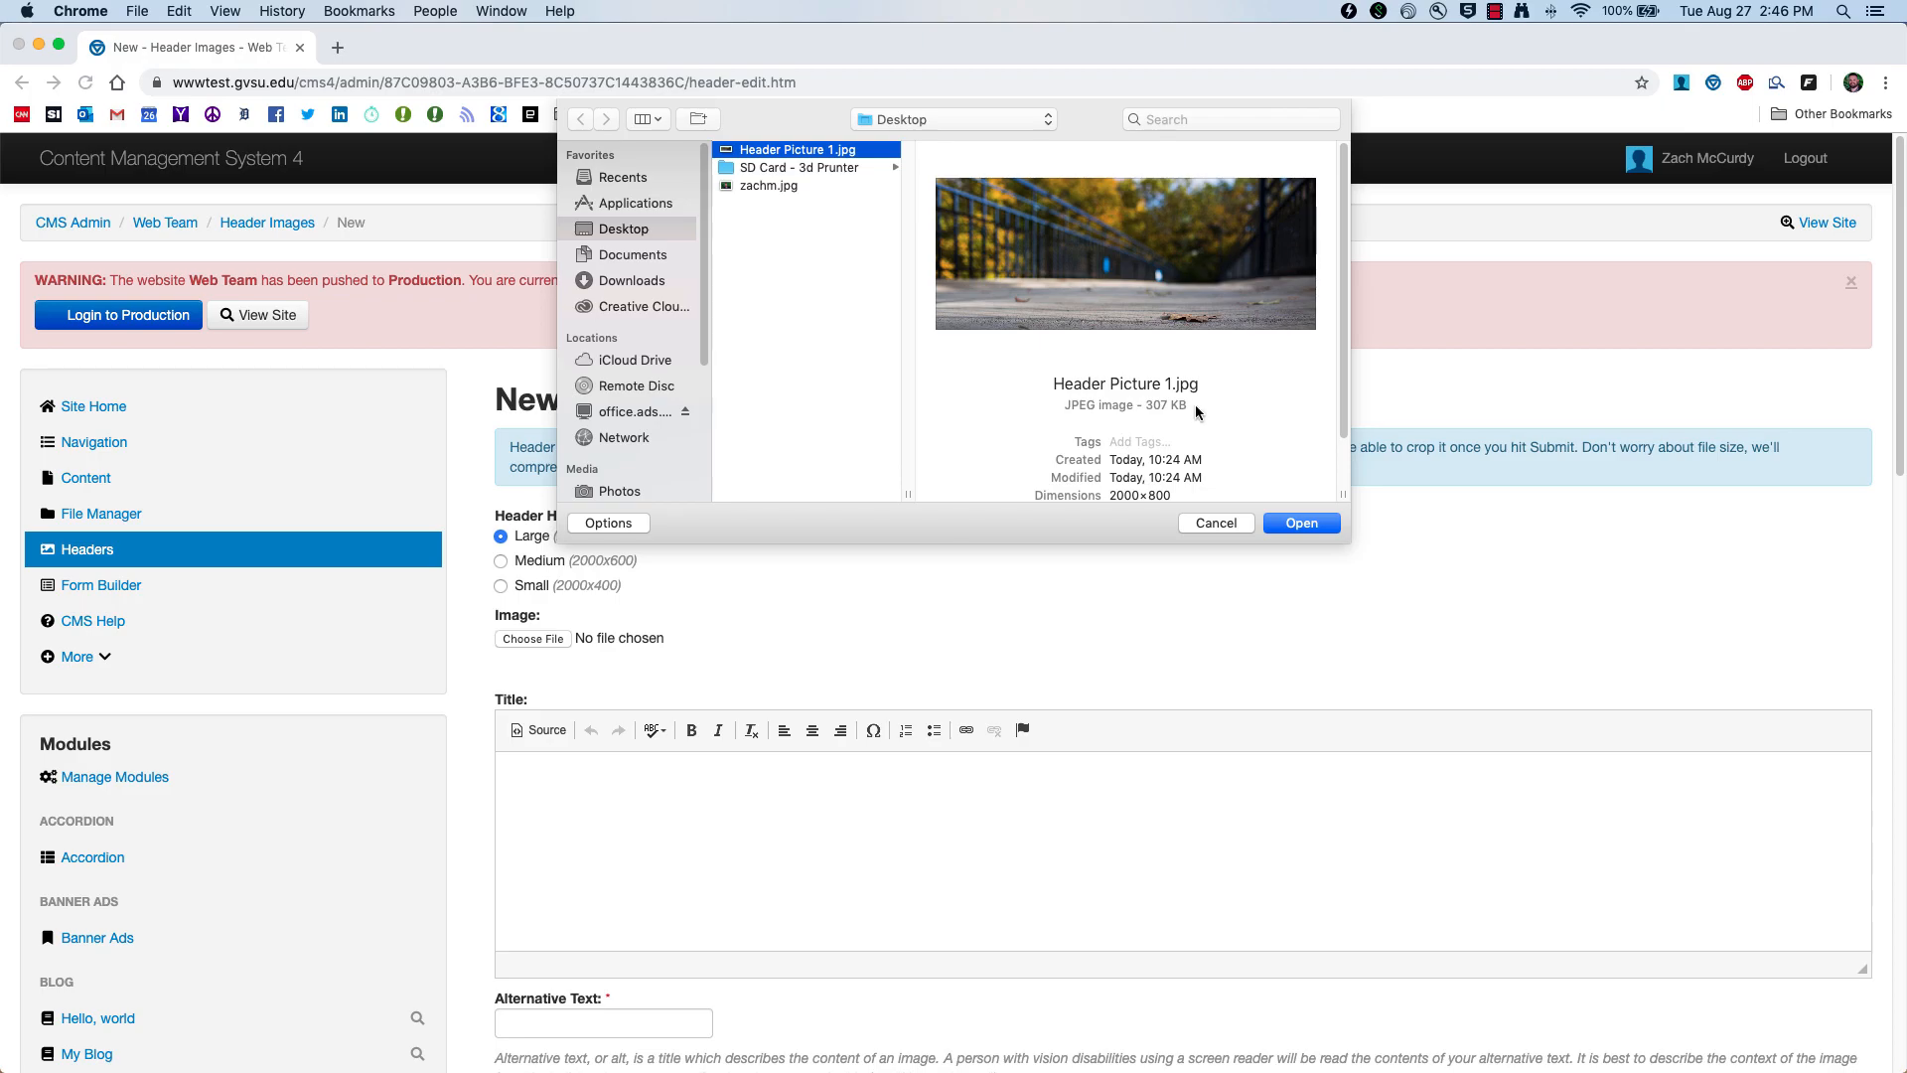
{"action": "left_click", "coordinate": [1295, 526]}
{"action": "scroll", "coordinate": [860, 494], "scroll_direction": "down", "scroll_amount": 3}
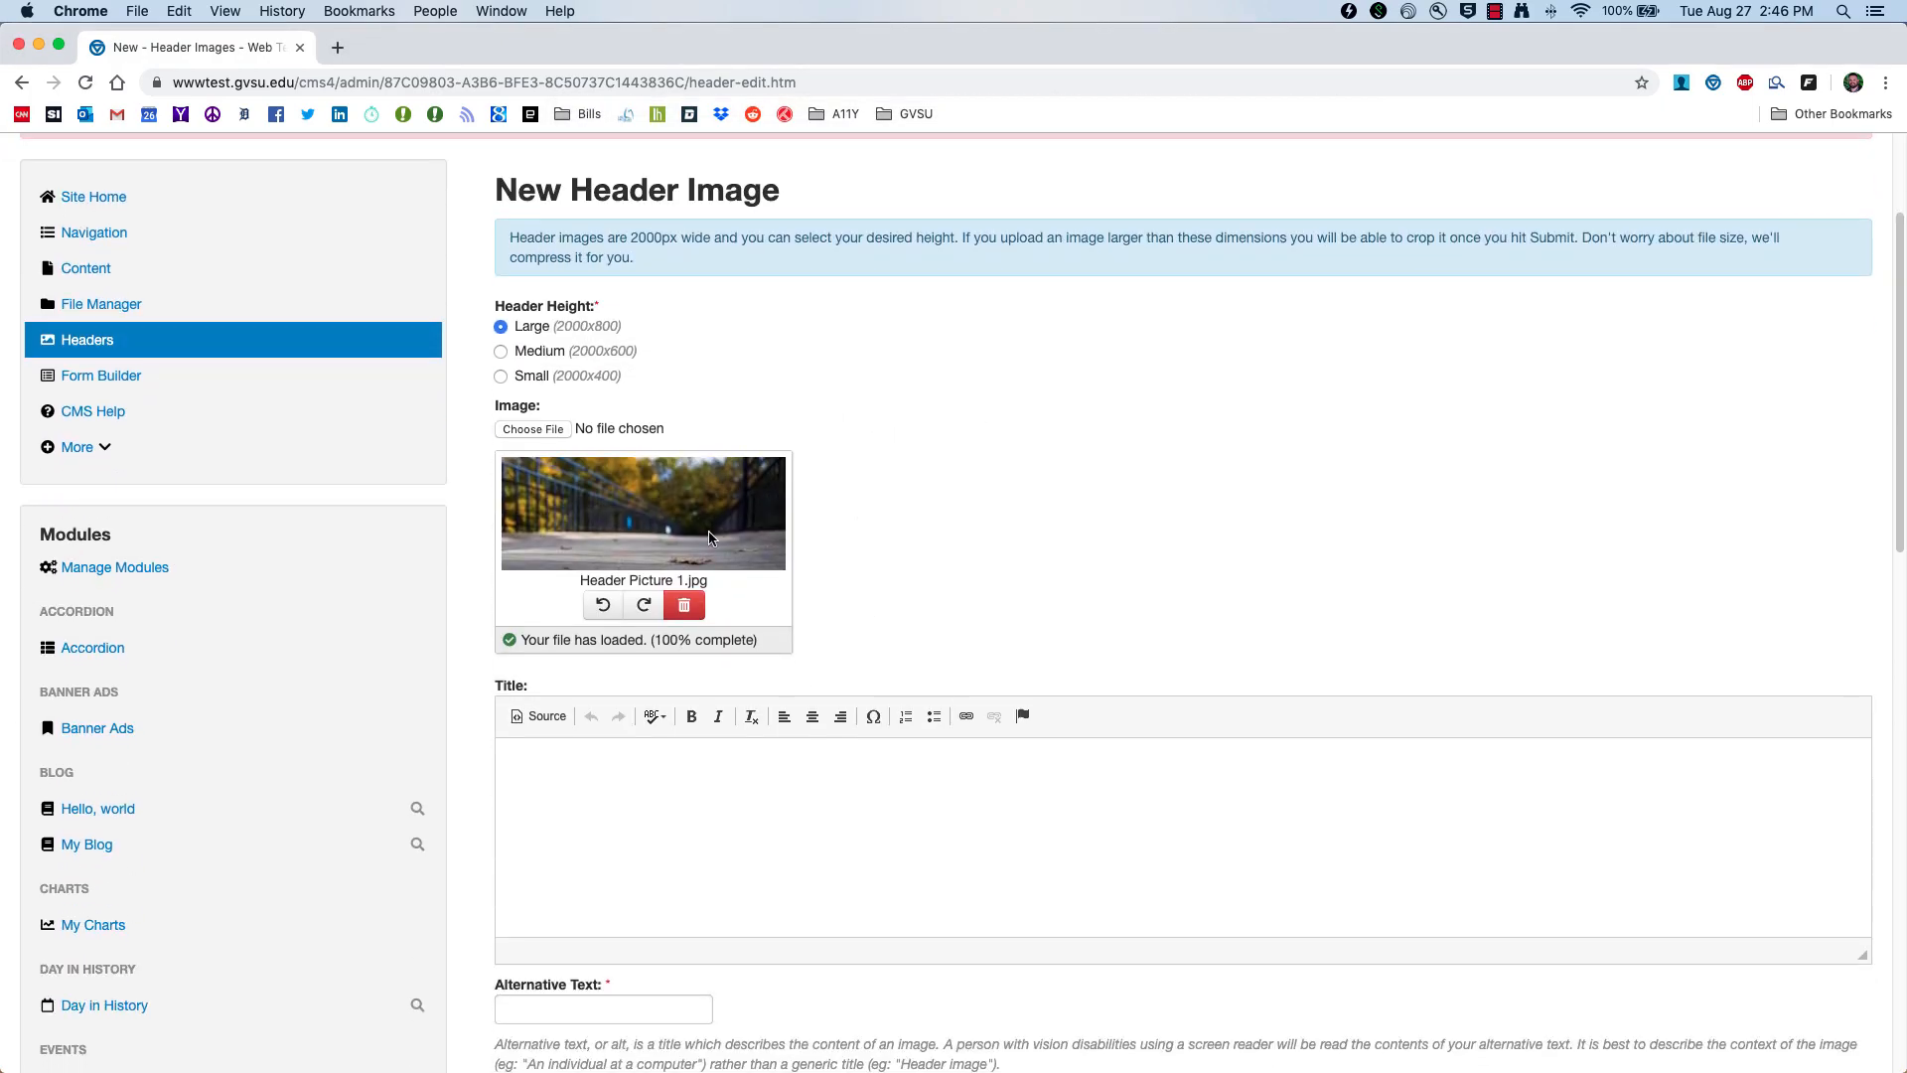
Step: Set the header image's alternative text to "Bridge at Grand Valley"
{"action": "left_click", "coordinate": [664, 792]}
{"action": "scroll", "coordinate": [615, 779], "scroll_direction": "down", "scroll_amount": 3}
{"action": "left_click", "coordinate": [563, 737]}
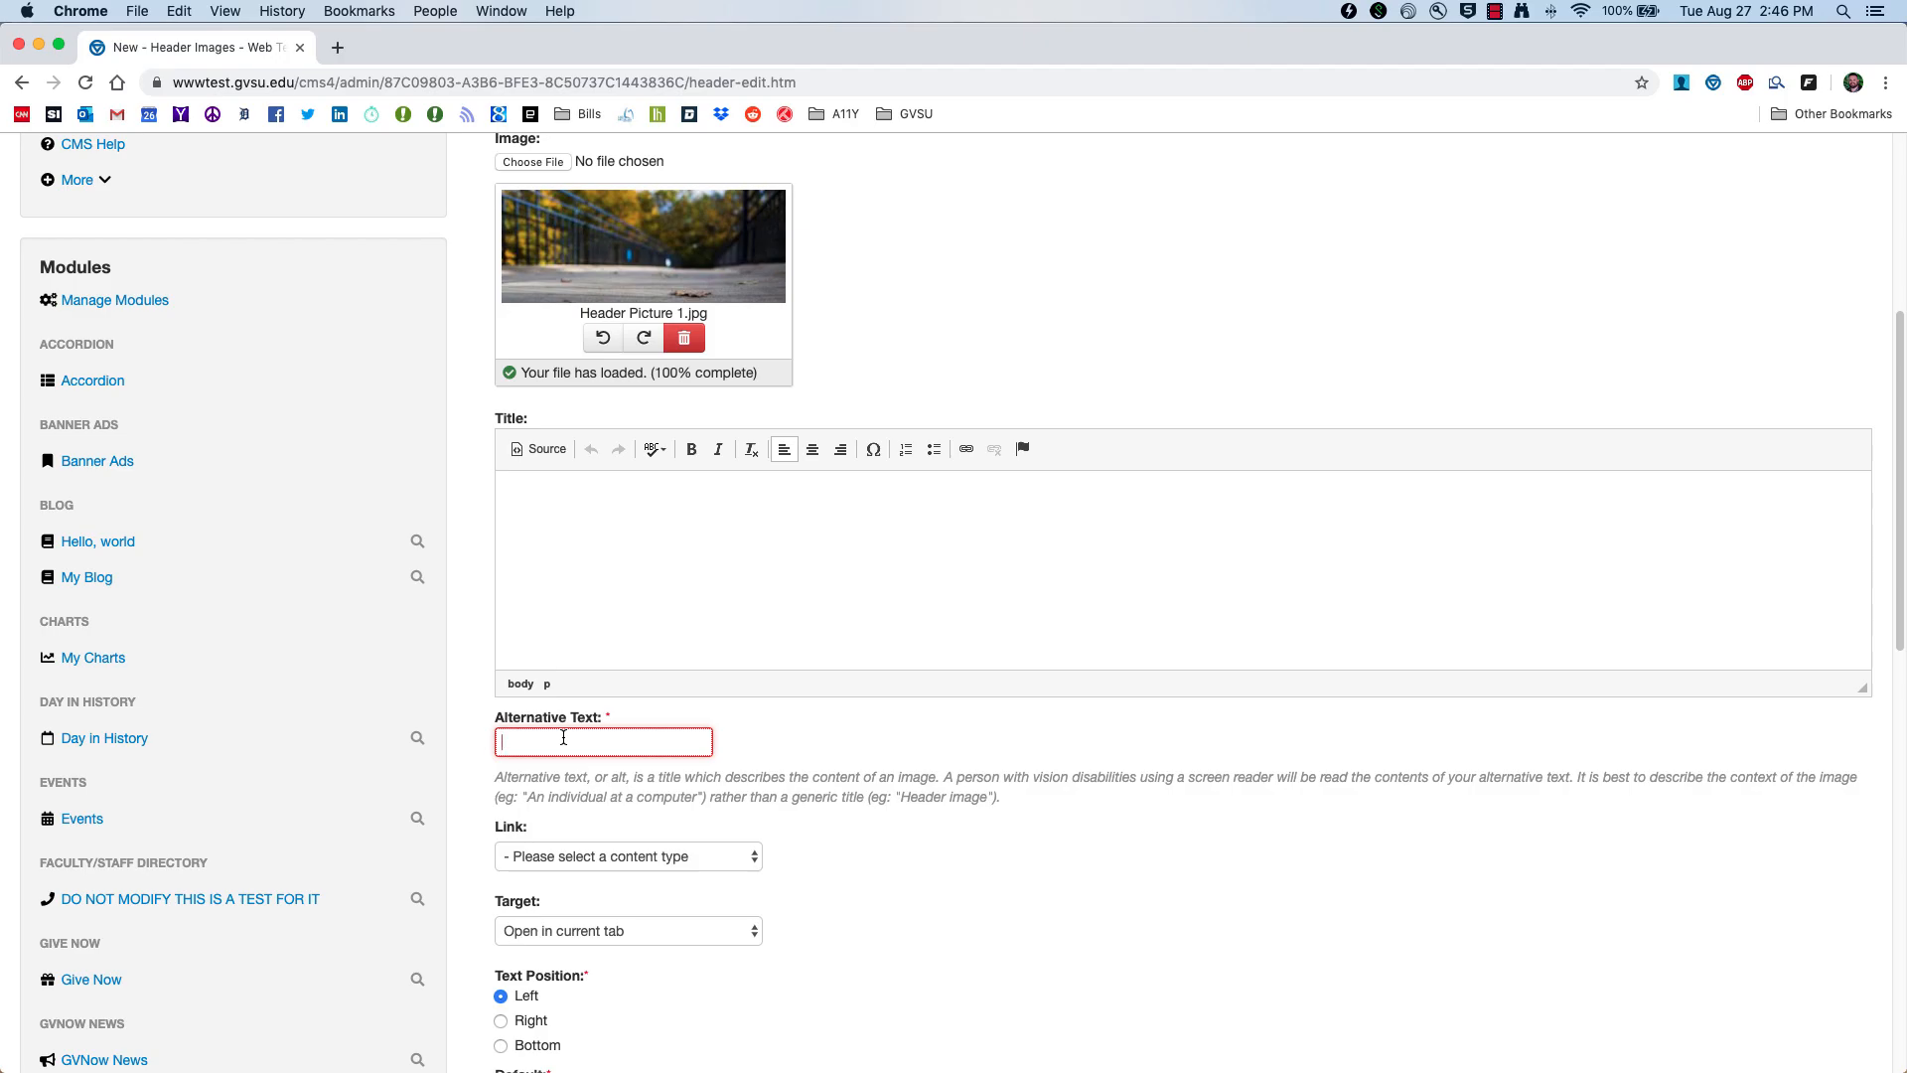
{"action": "type", "text": "Bridge at Grand Valley"}
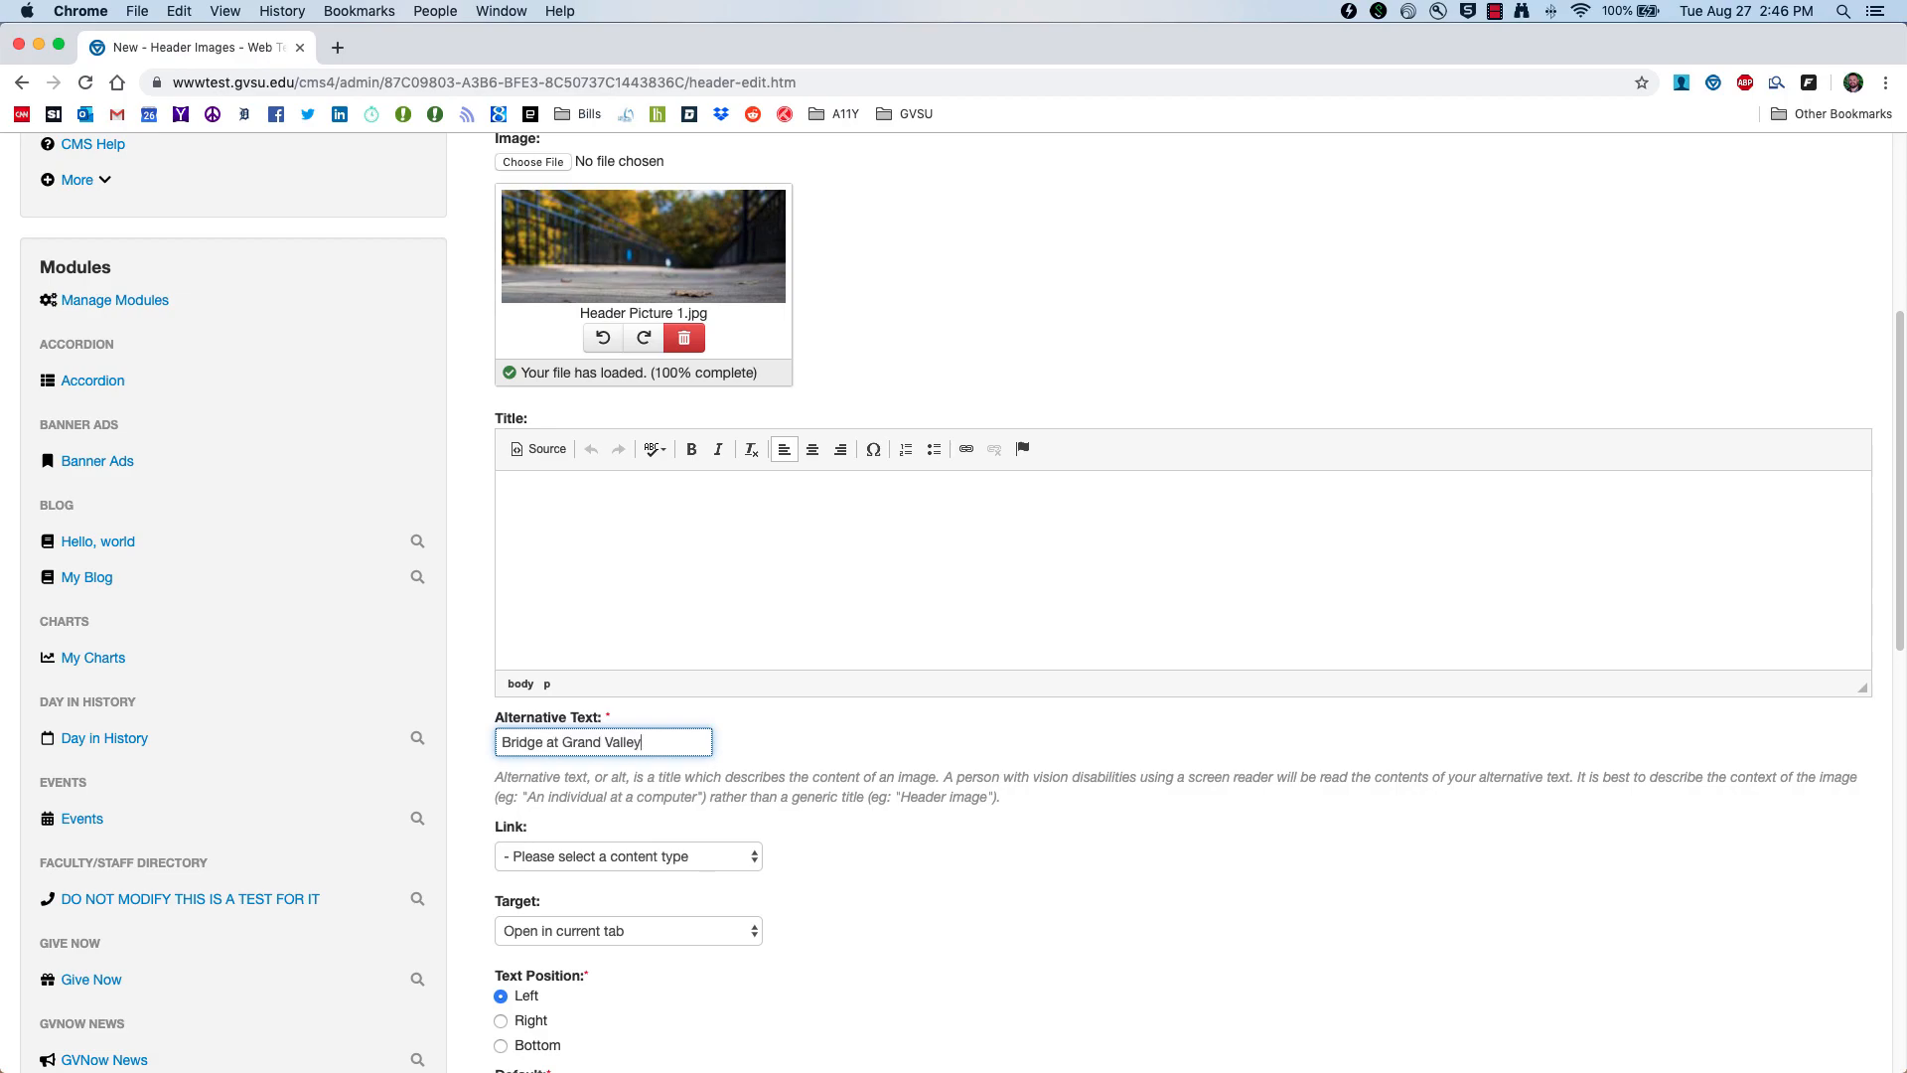
Step: Review the link destinations and target options offered for the new header image
{"action": "scroll", "coordinate": [585, 741], "scroll_direction": "down", "scroll_amount": 2}
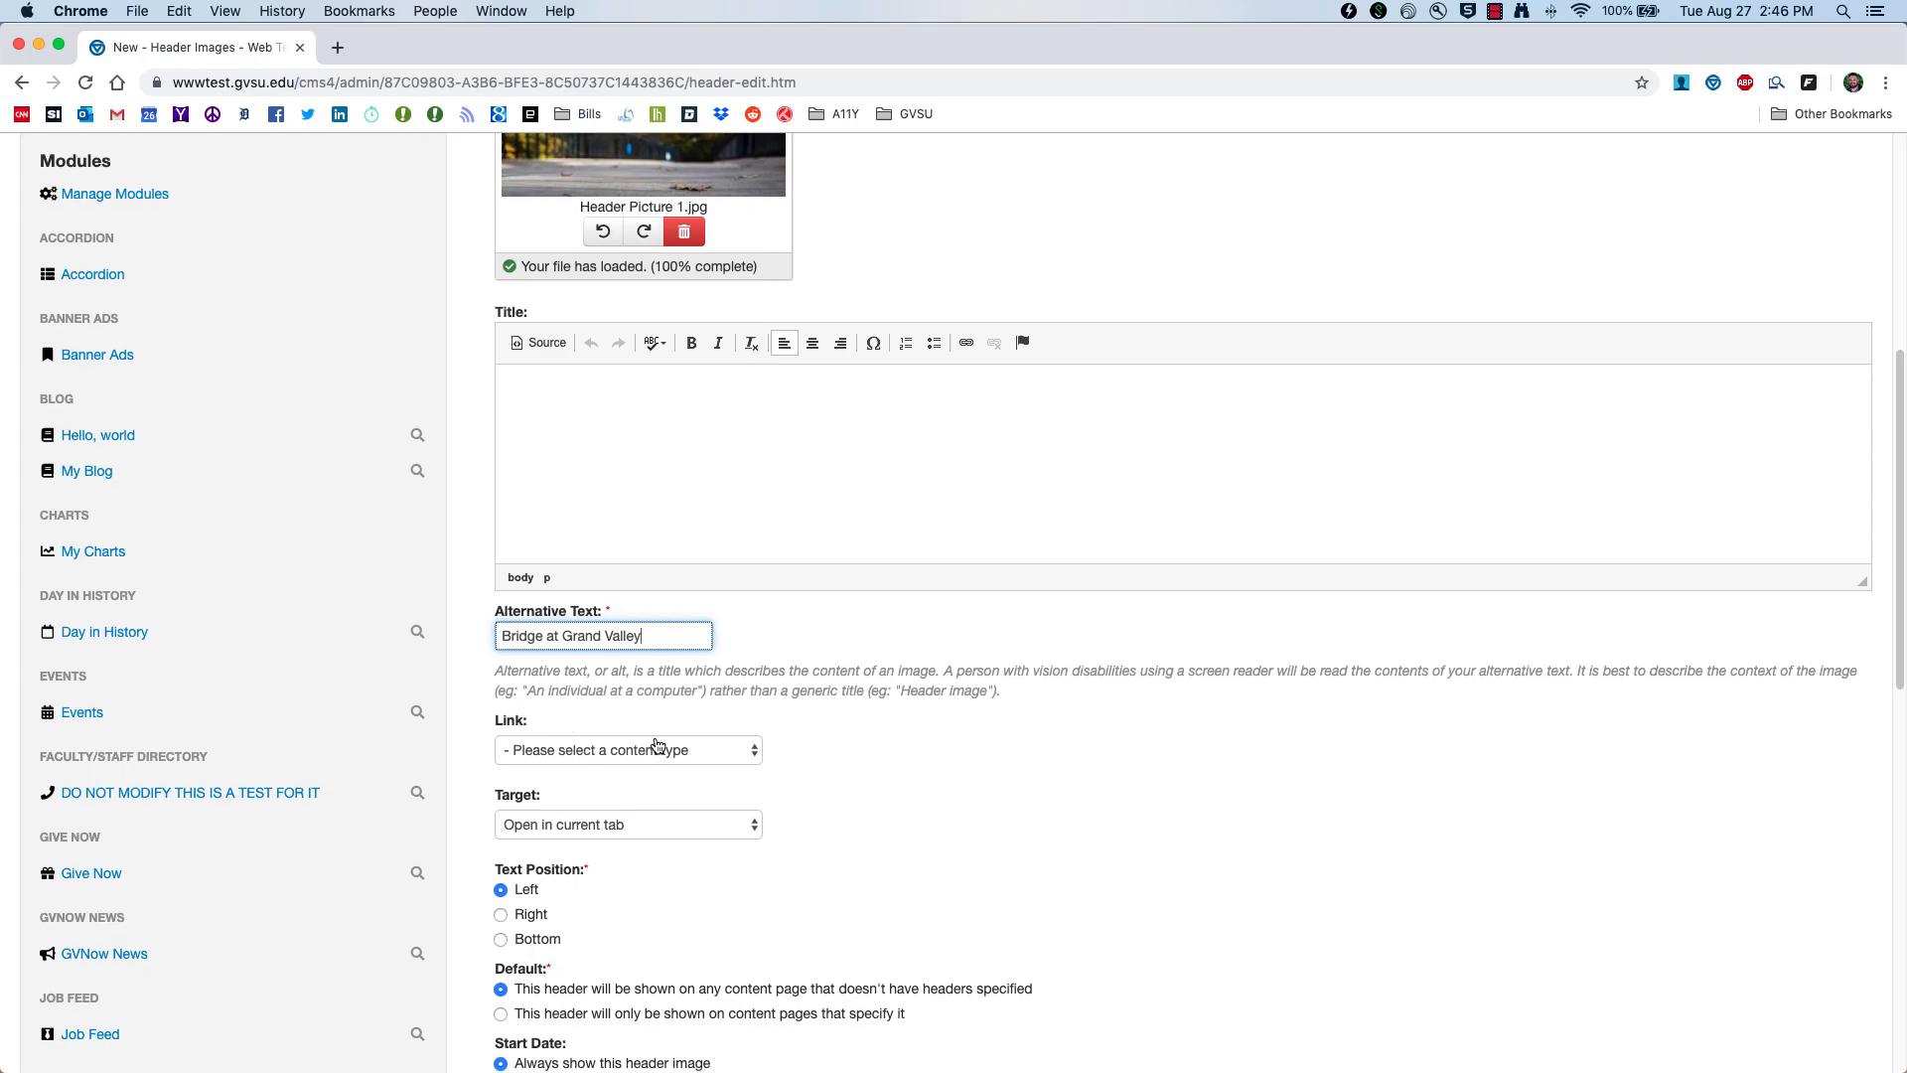
{"action": "left_click", "coordinate": [748, 753]}
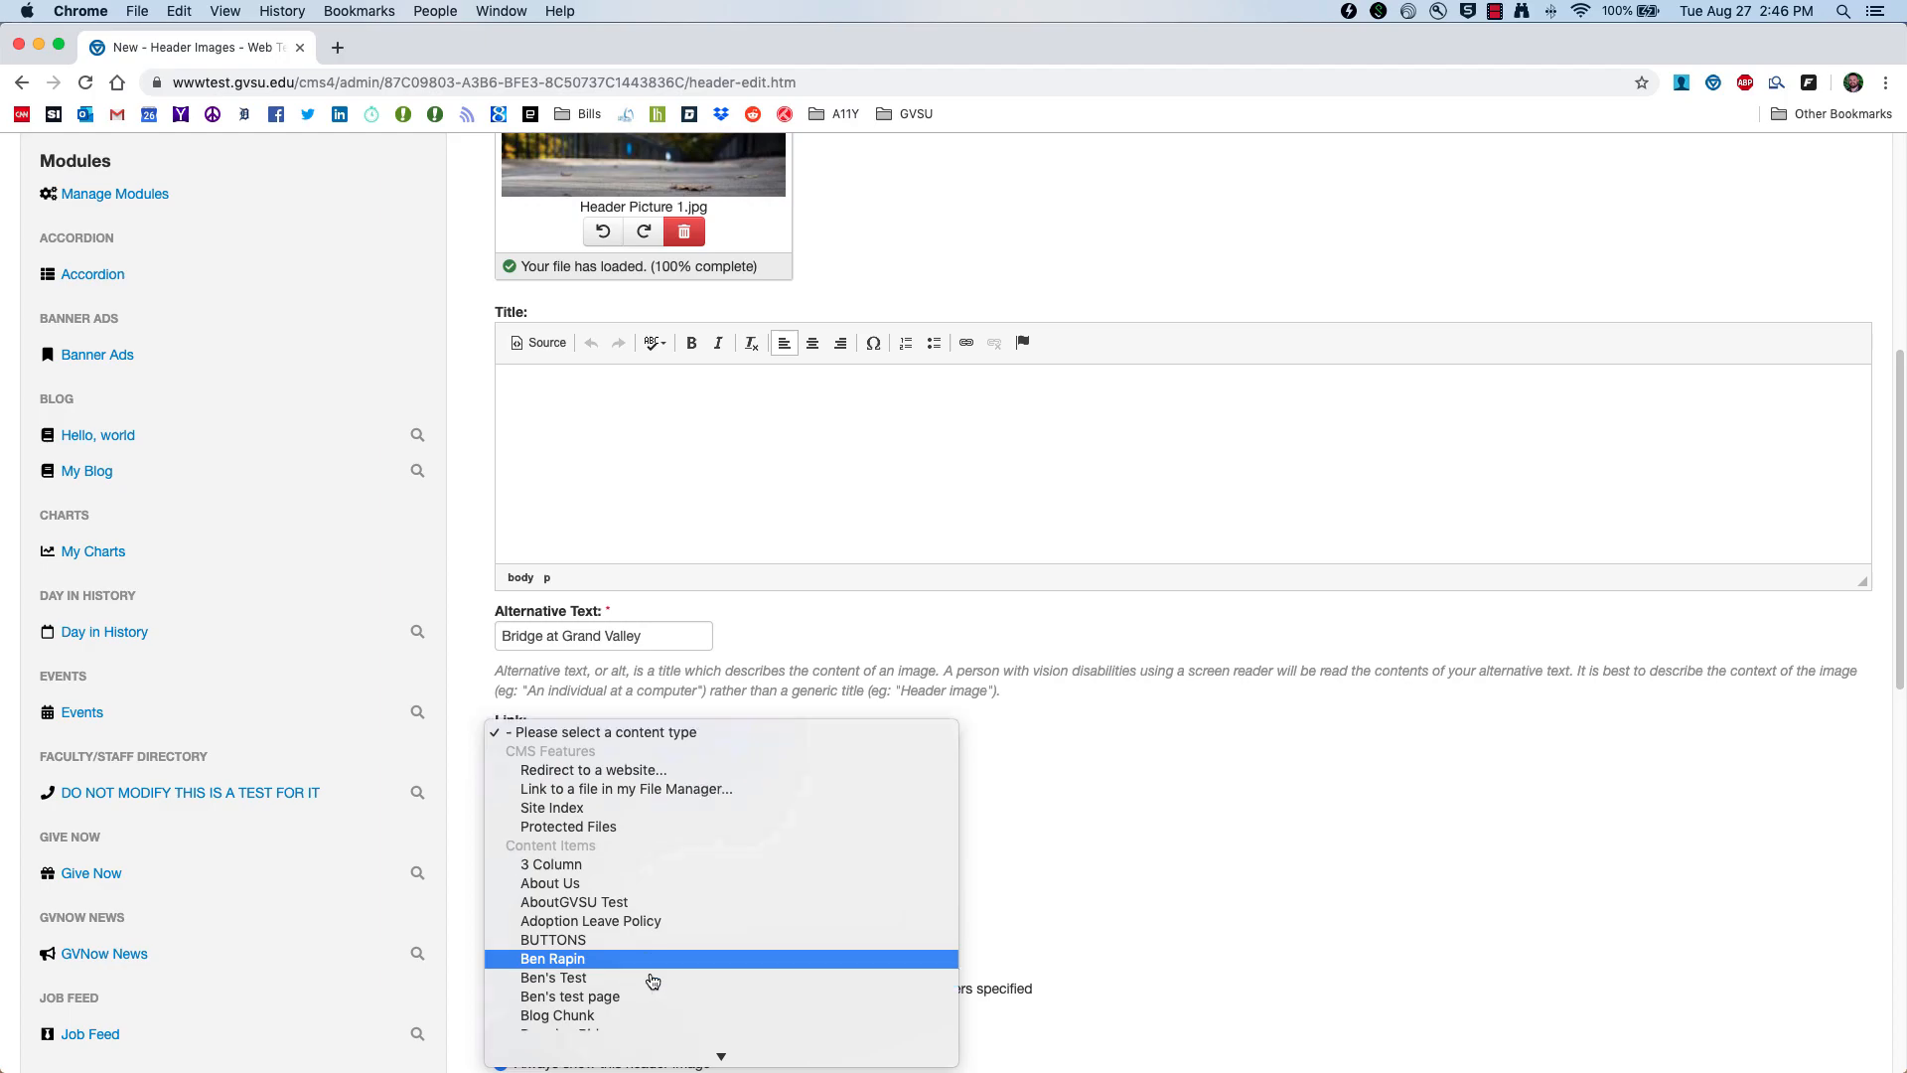
{"action": "scroll", "coordinate": [652, 981], "scroll_direction": "down", "scroll_amount": 5}
{"action": "left_click", "coordinate": [1192, 862]}
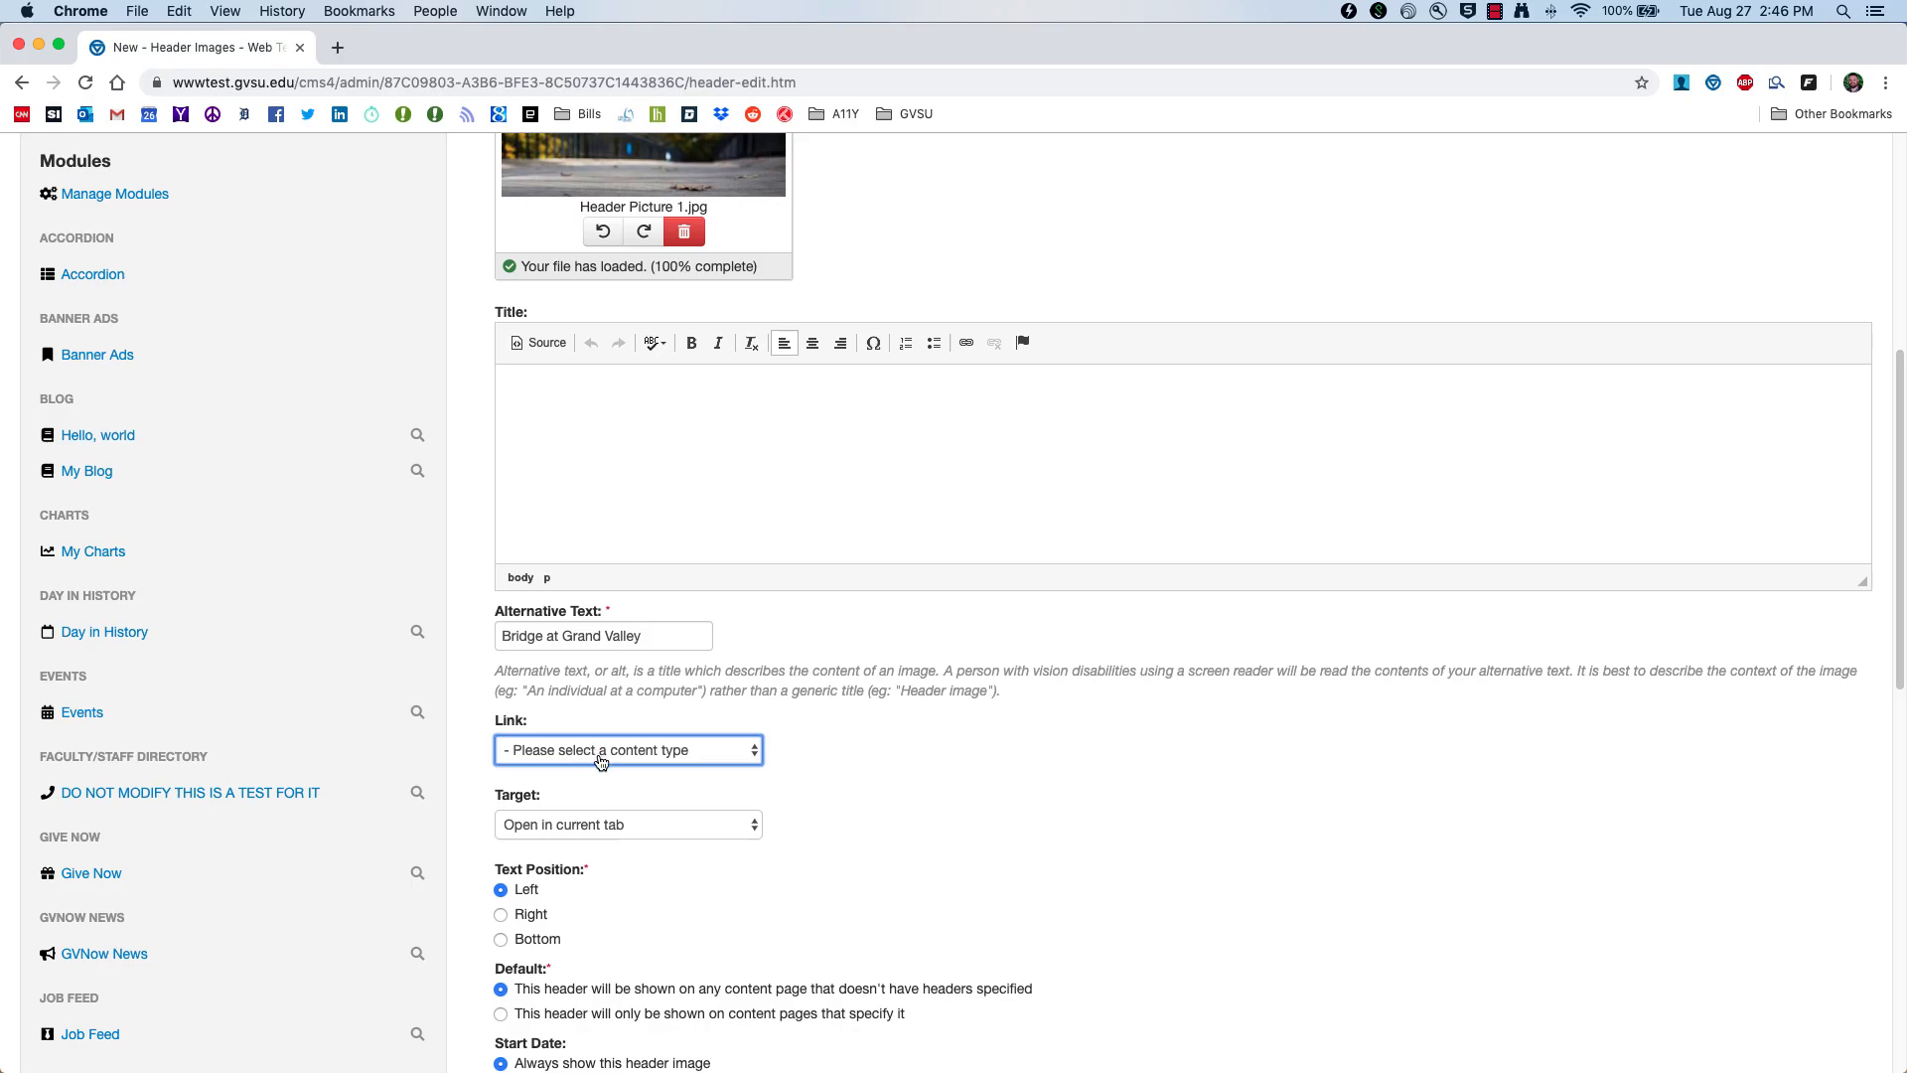
{"action": "left_click", "coordinate": [707, 832]}
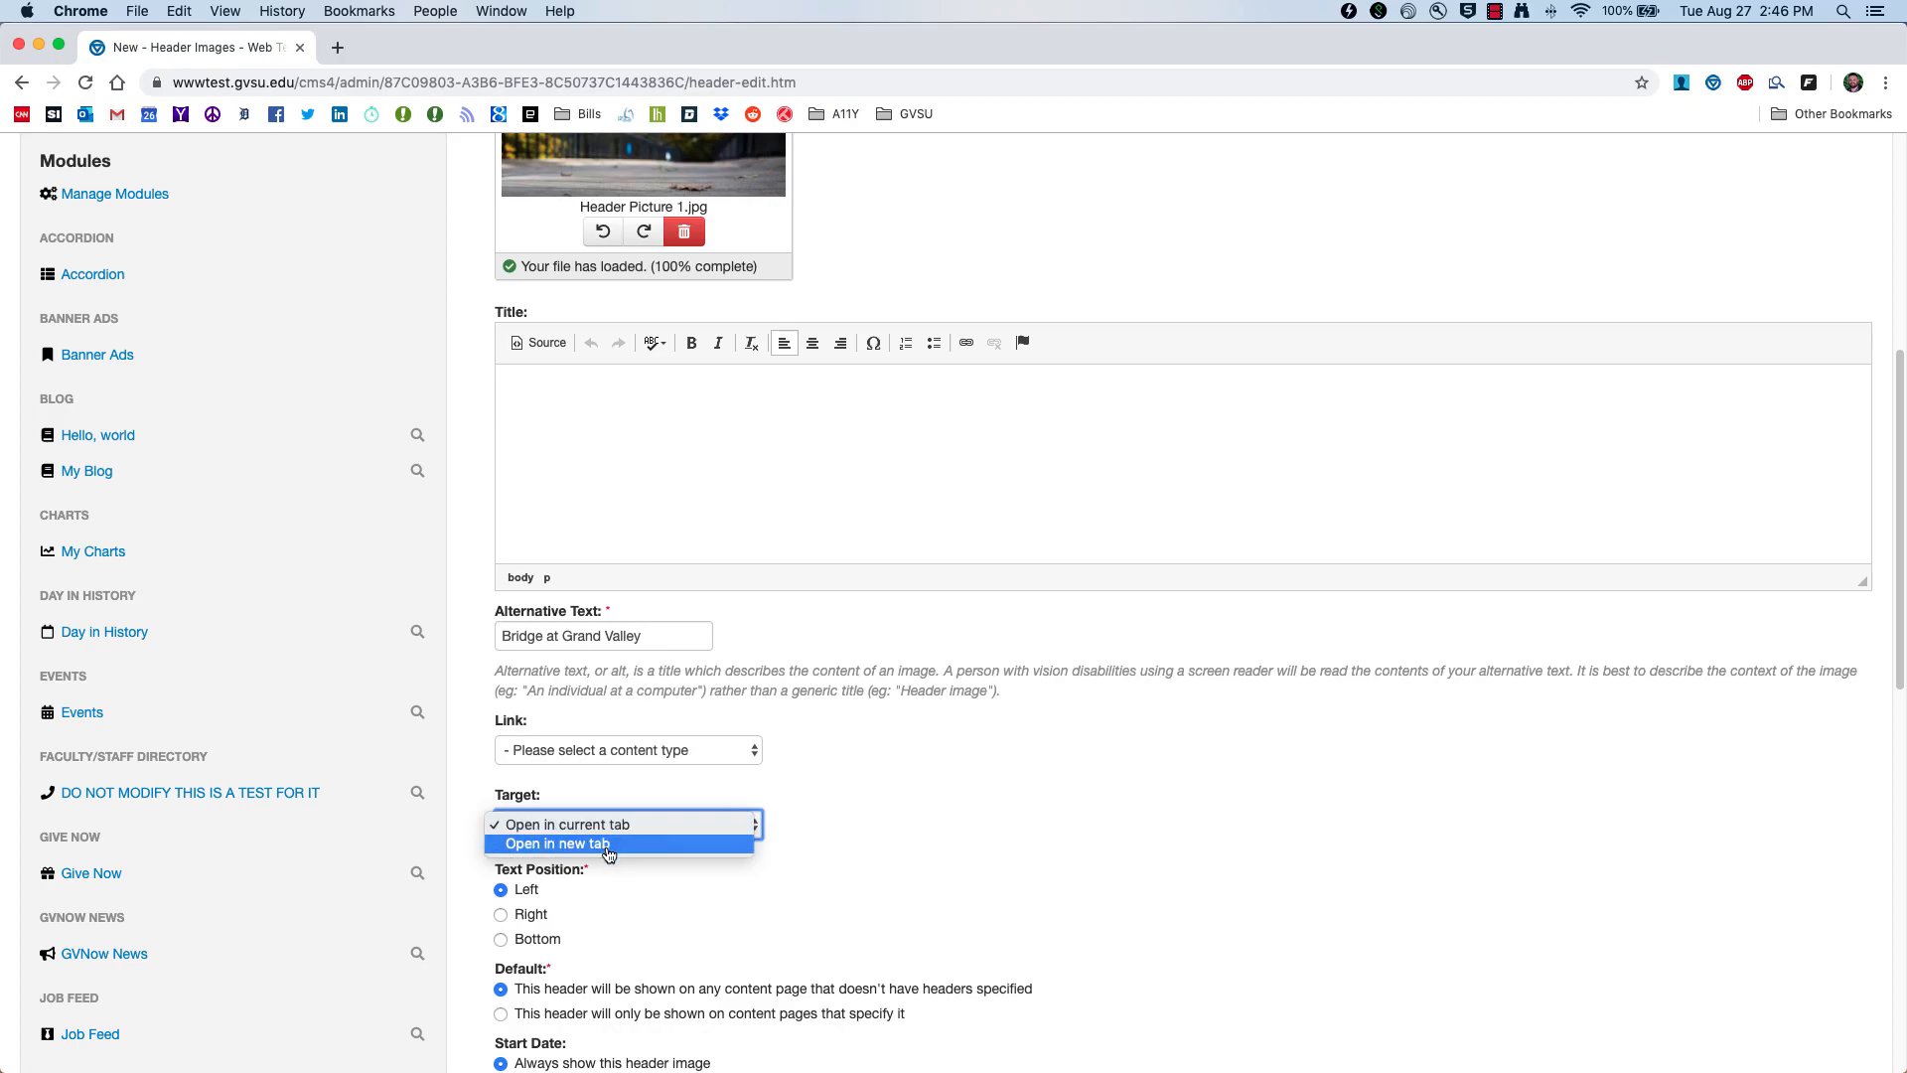
{"action": "left_click", "coordinate": [1001, 827]}
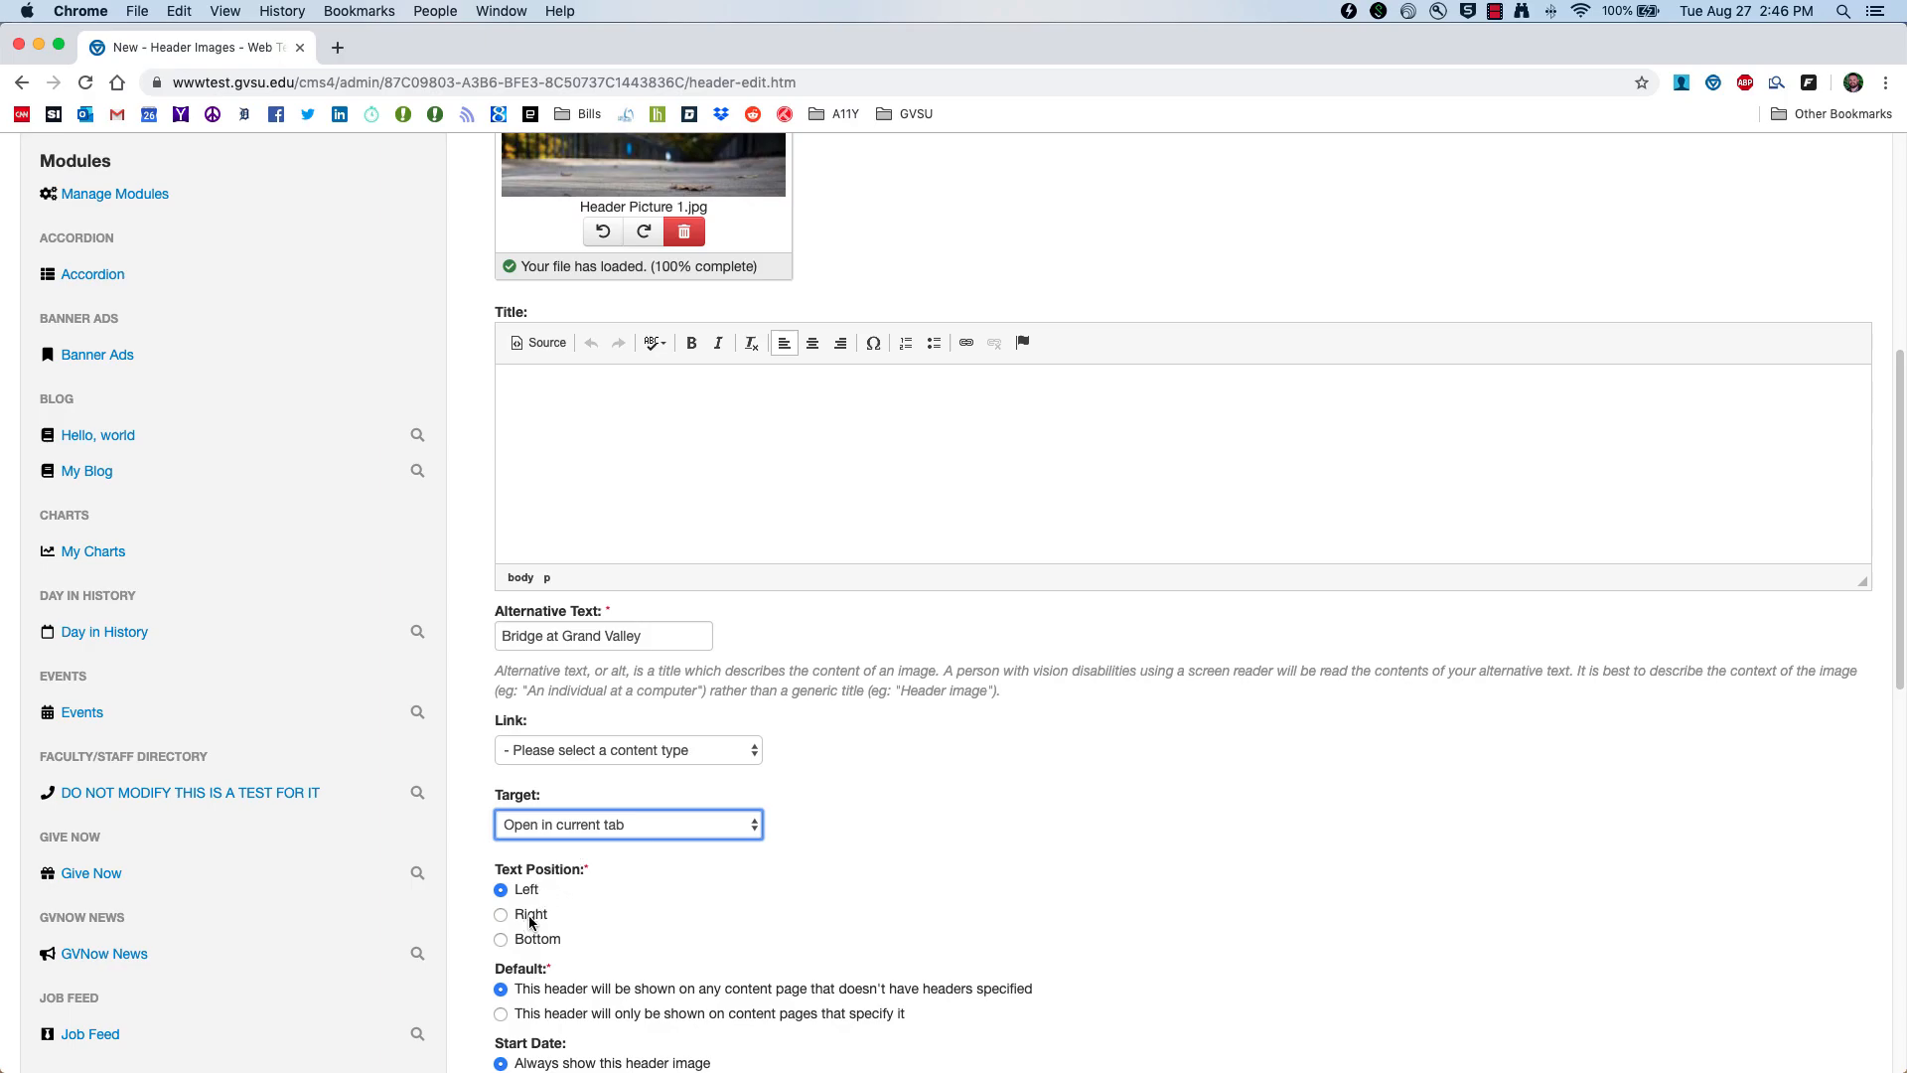
Step: Try limiting the header to content pages that specify it, and return it to any page without specified headers
{"action": "scroll", "coordinate": [557, 934], "scroll_direction": "down", "scroll_amount": 5}
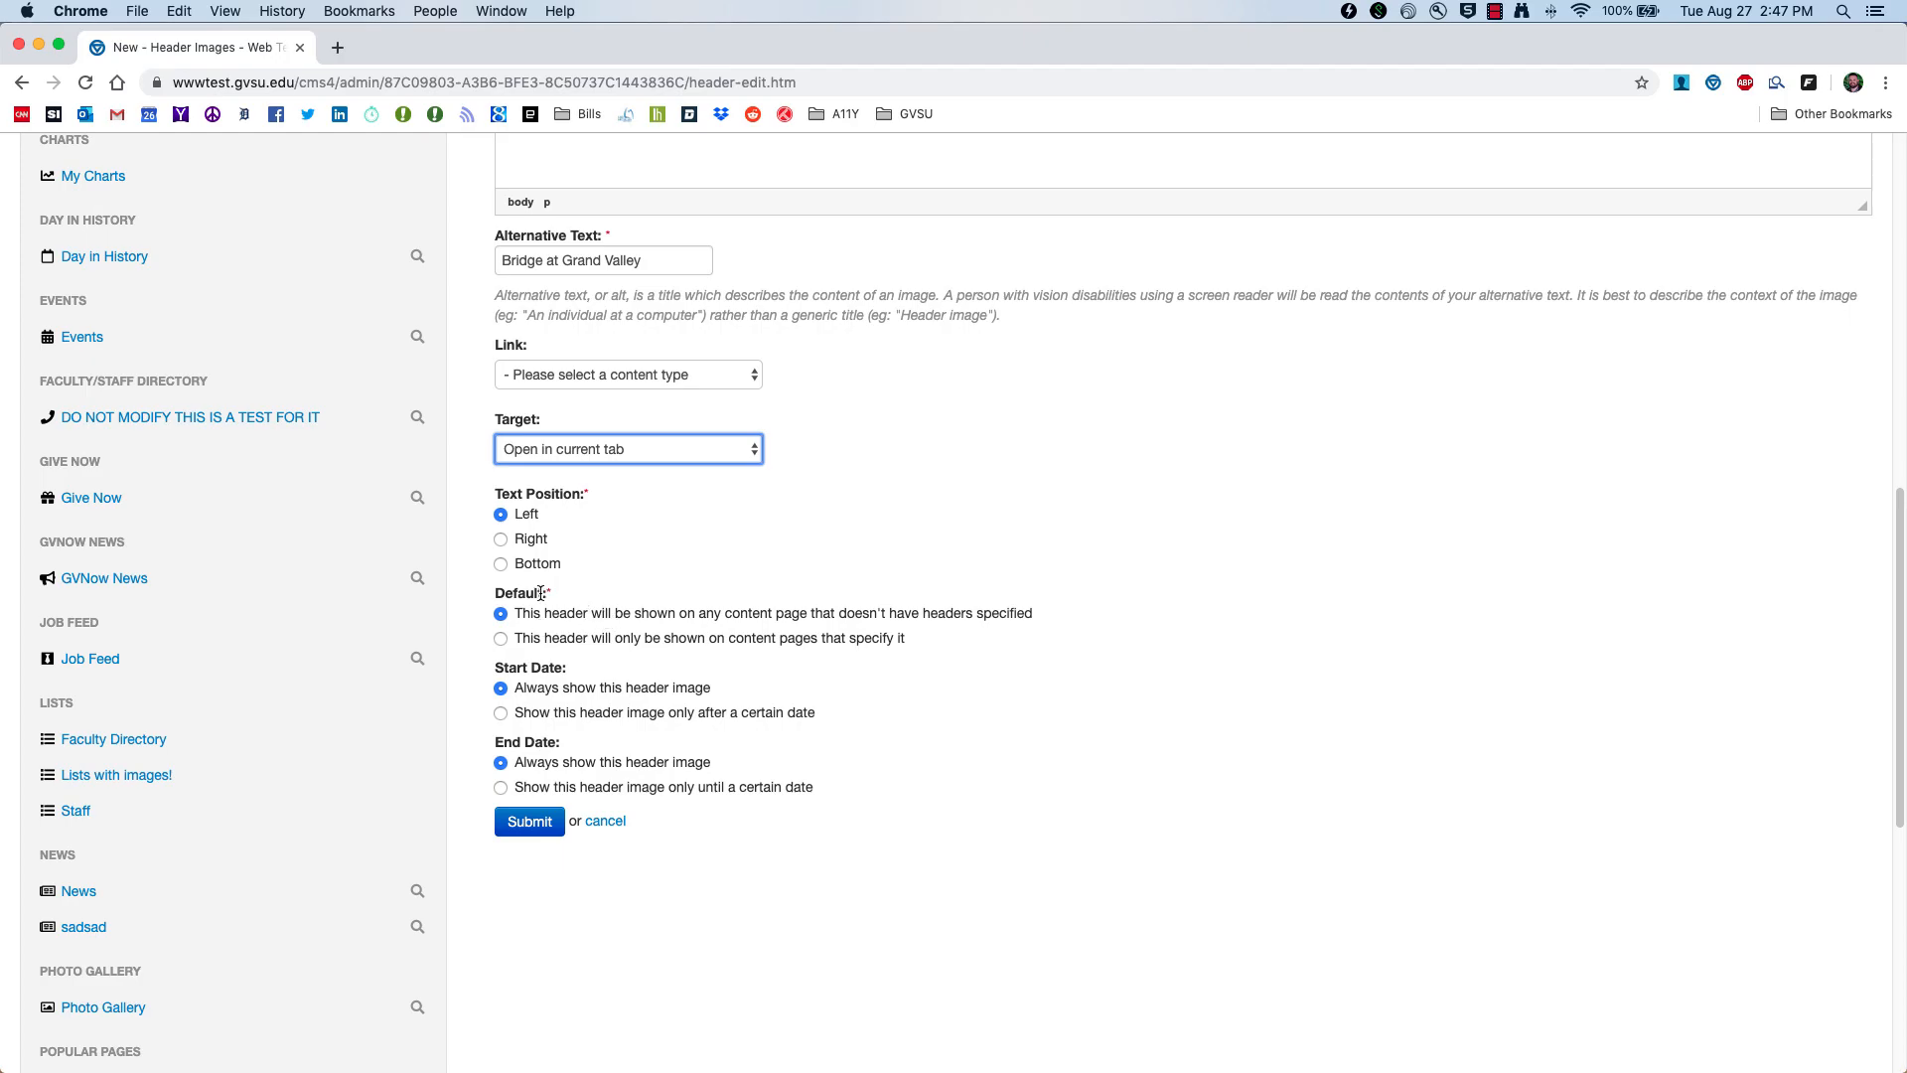
{"action": "left_click", "coordinate": [524, 641]}
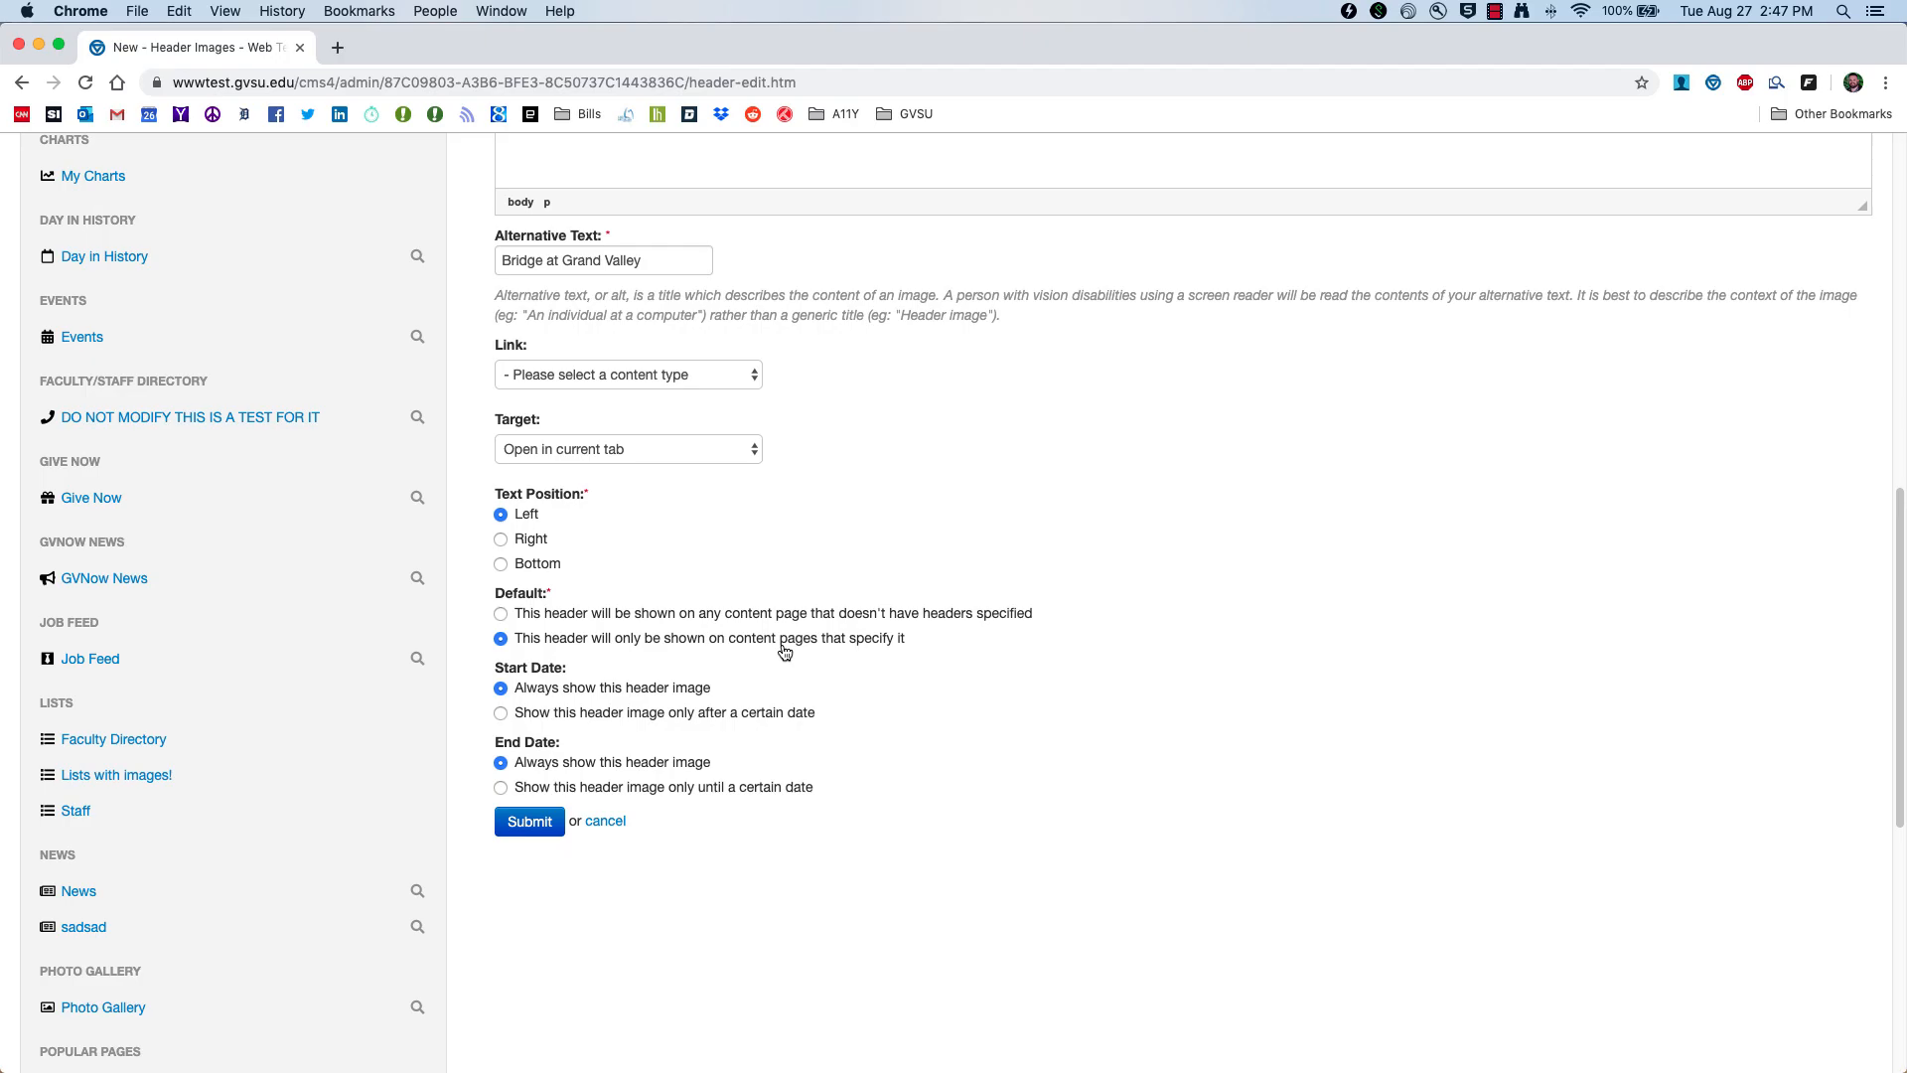
{"action": "left_click", "coordinate": [578, 615]}
Step: Try a start date of 08/27/2019 and the end date option, and set both back to always show the header image
{"action": "left_click", "coordinate": [502, 713]}
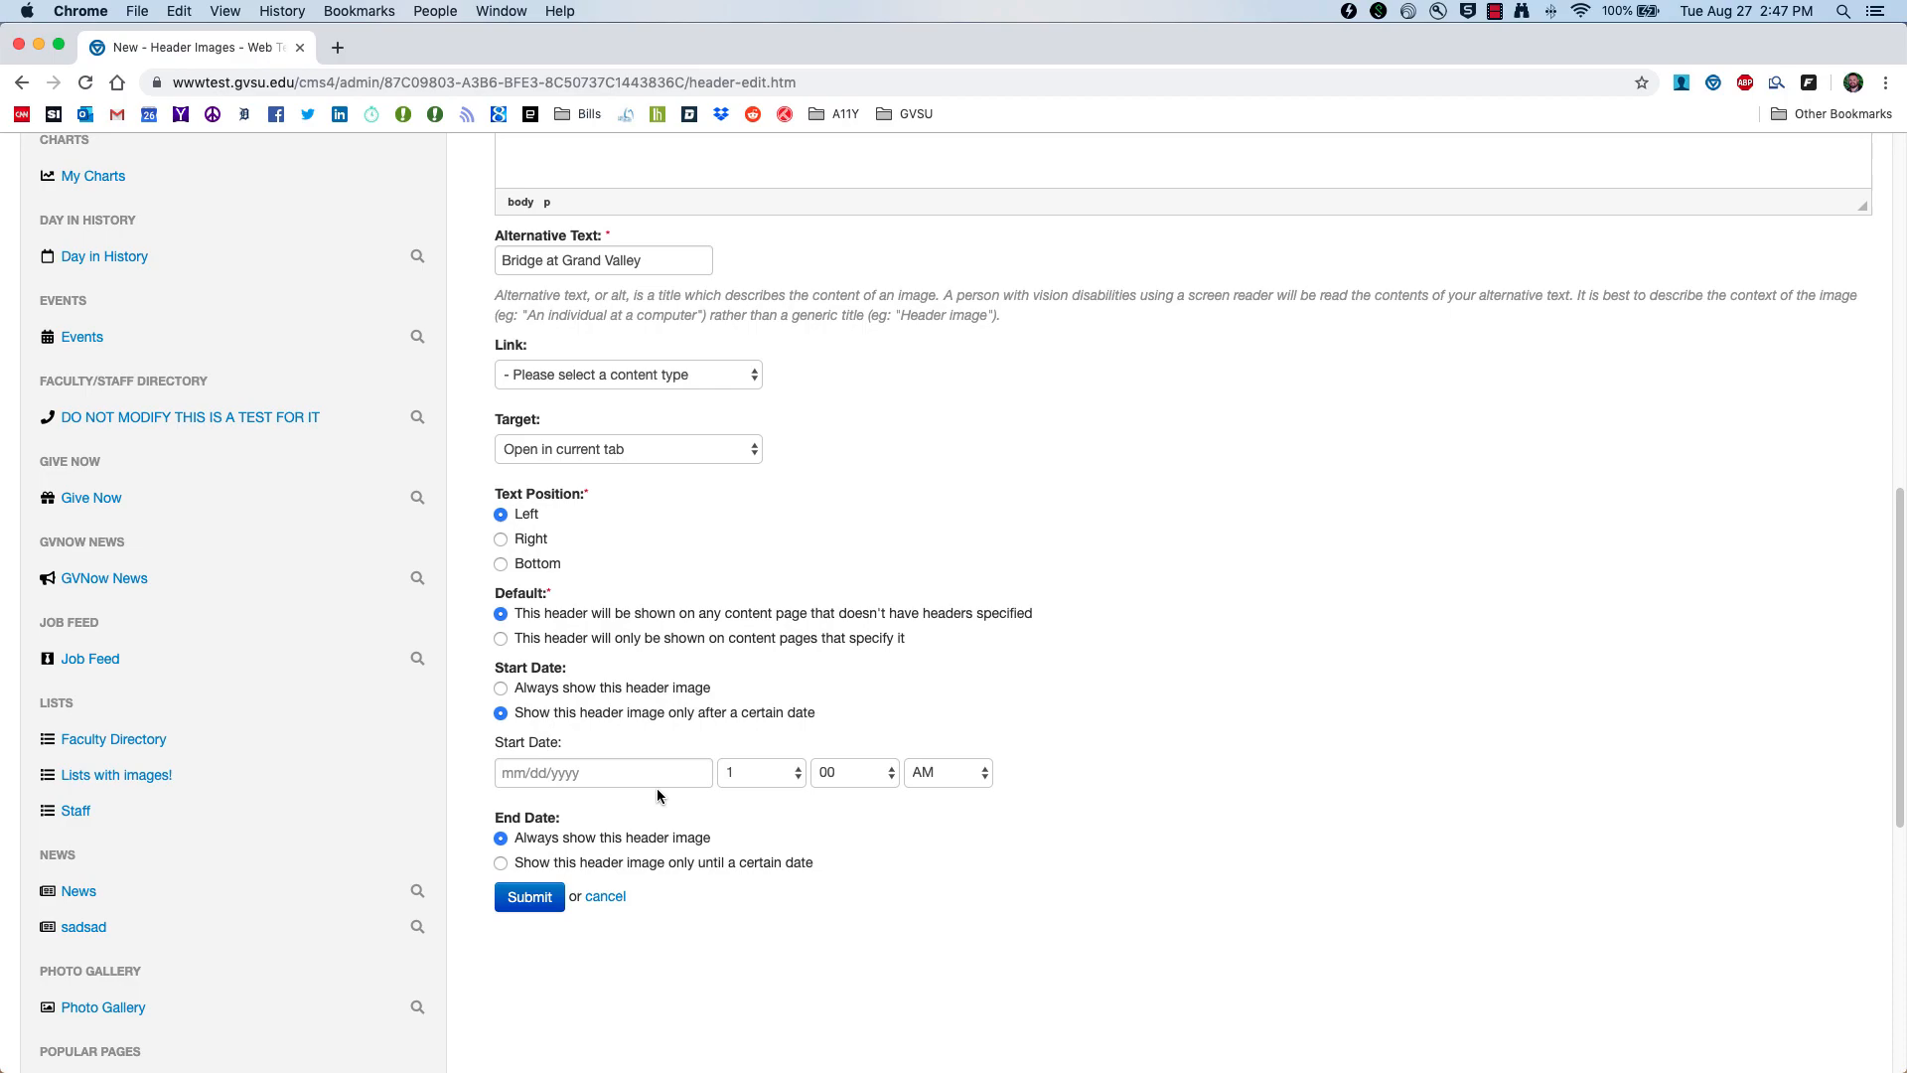
{"action": "left_click", "coordinate": [623, 778]}
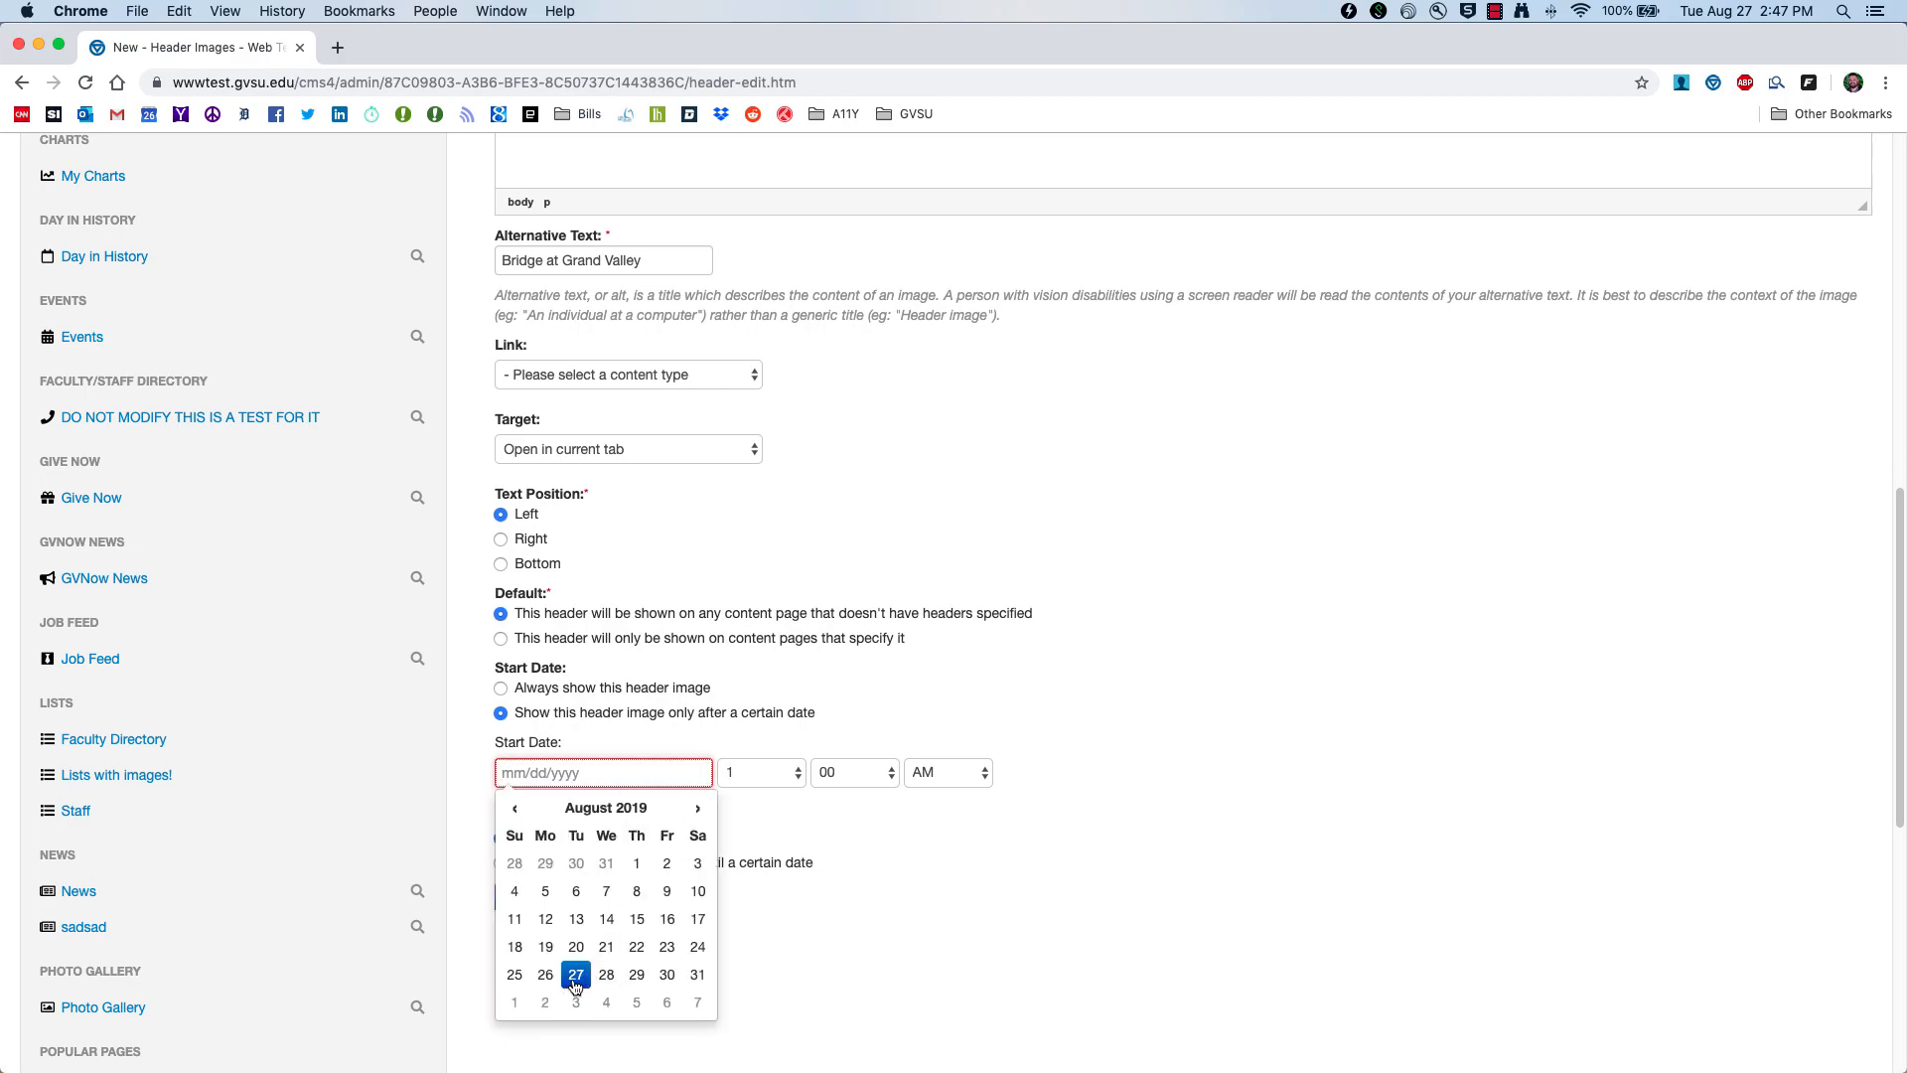
{"action": "left_click_drag", "start_coordinate": [946, 921], "coordinate": [717, 878]}
{"action": "left_click", "coordinate": [515, 864]}
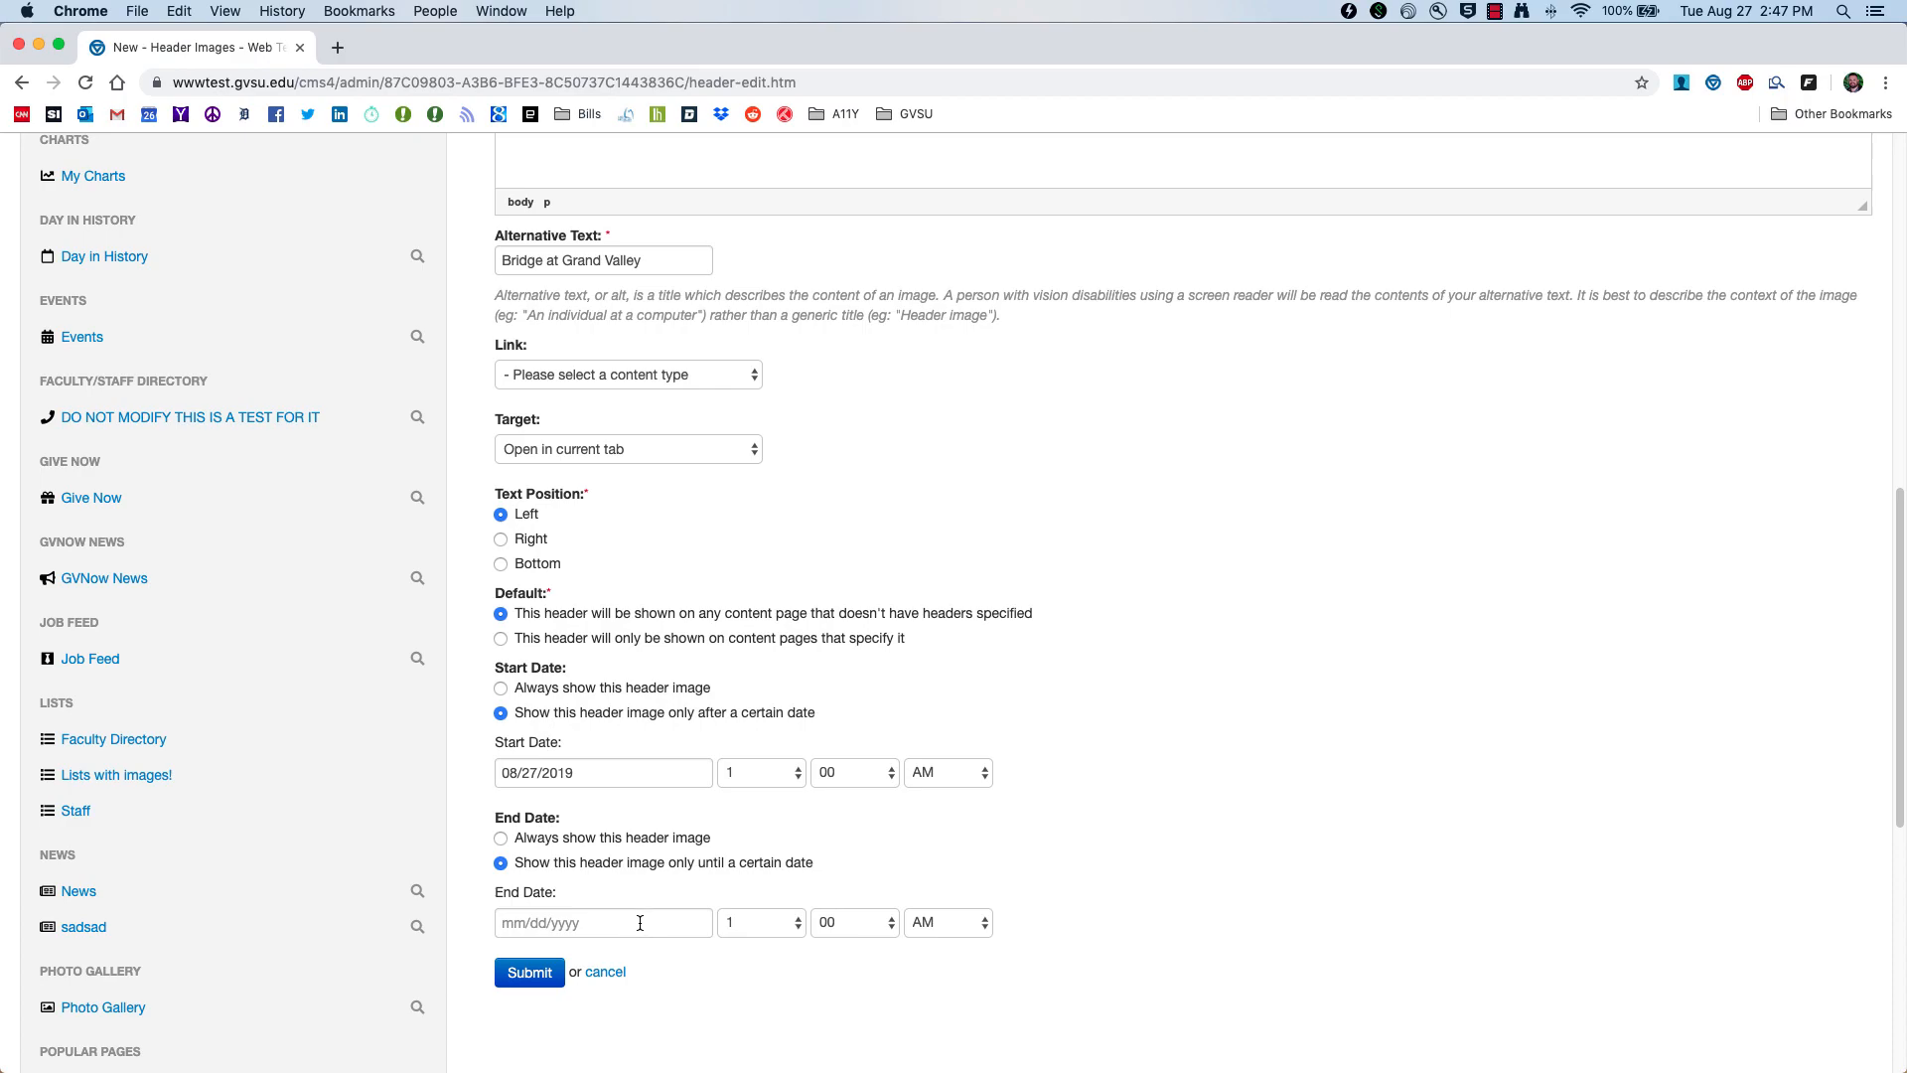
{"action": "left_click", "coordinate": [554, 689]}
{"action": "left_click", "coordinate": [559, 764]}
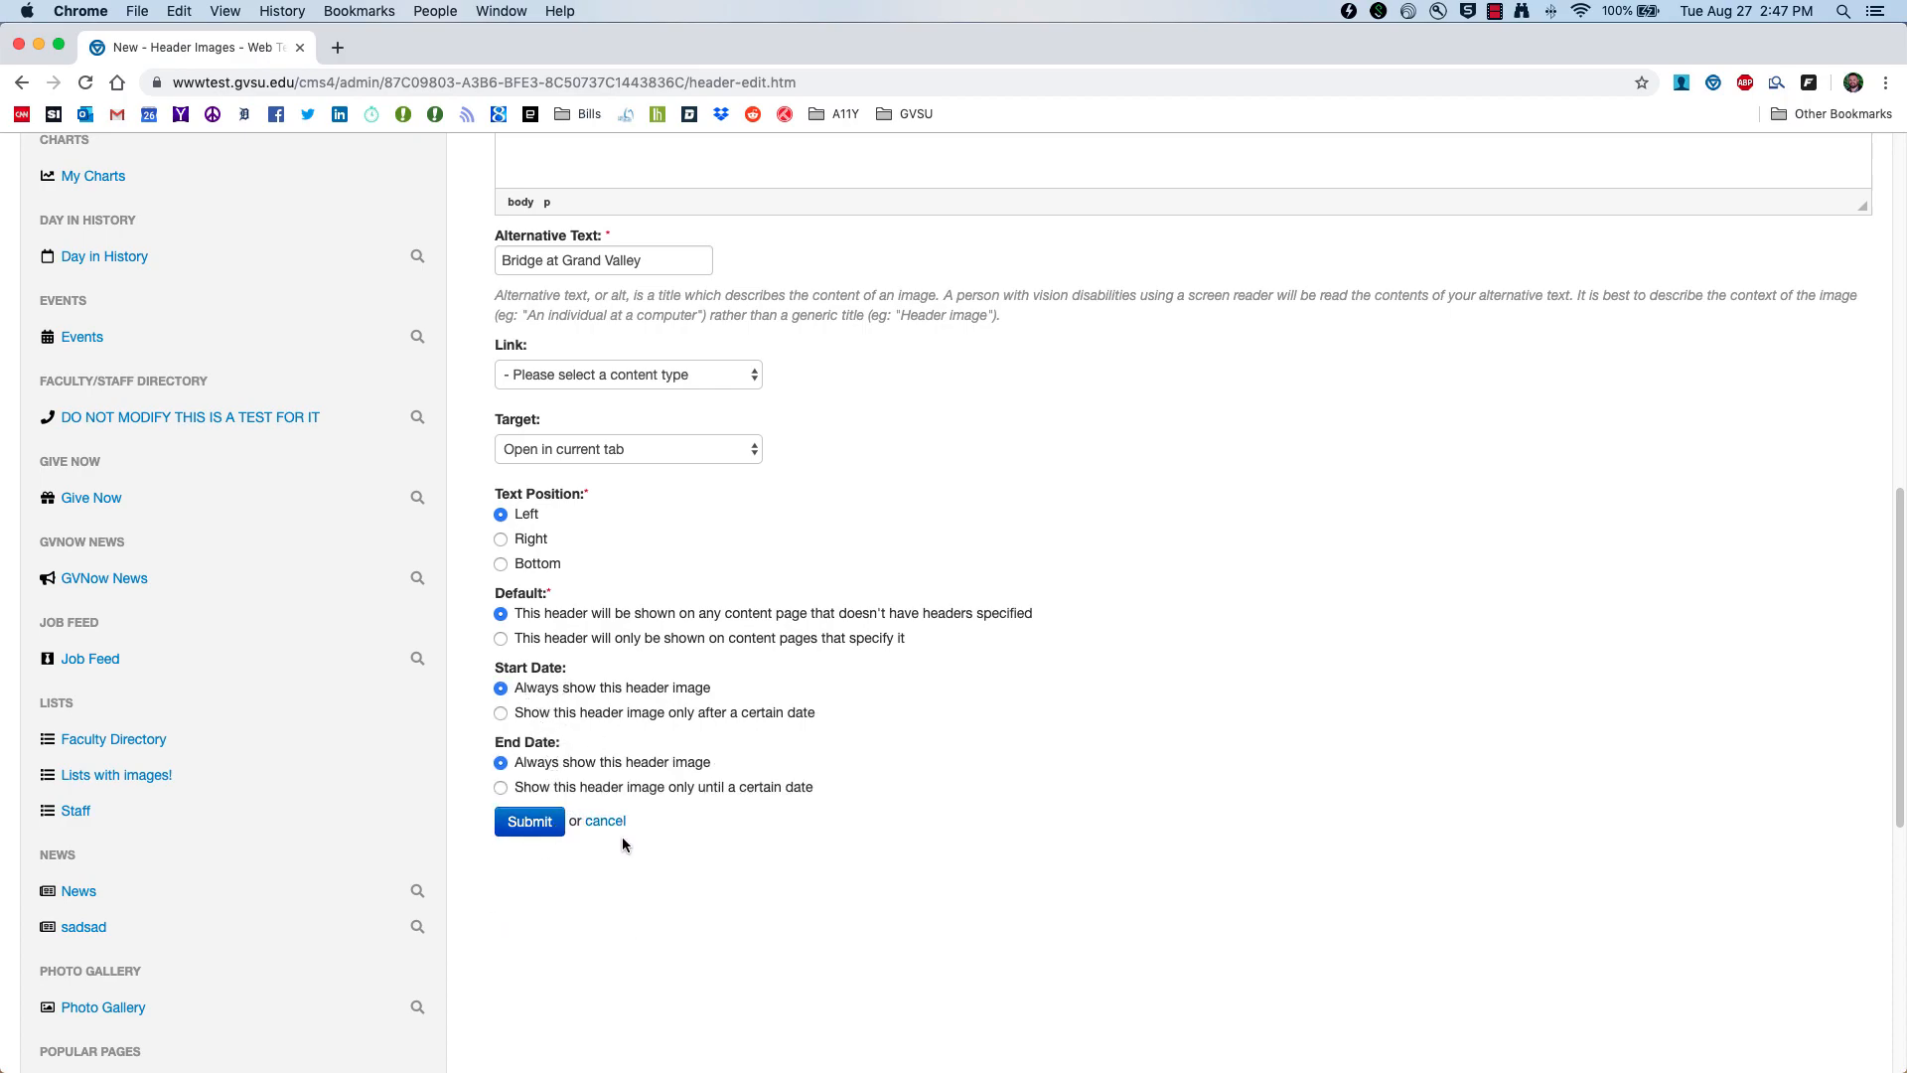
Step: Submit the new header image and look over the Header Images list
{"action": "left_click", "coordinate": [517, 825]}
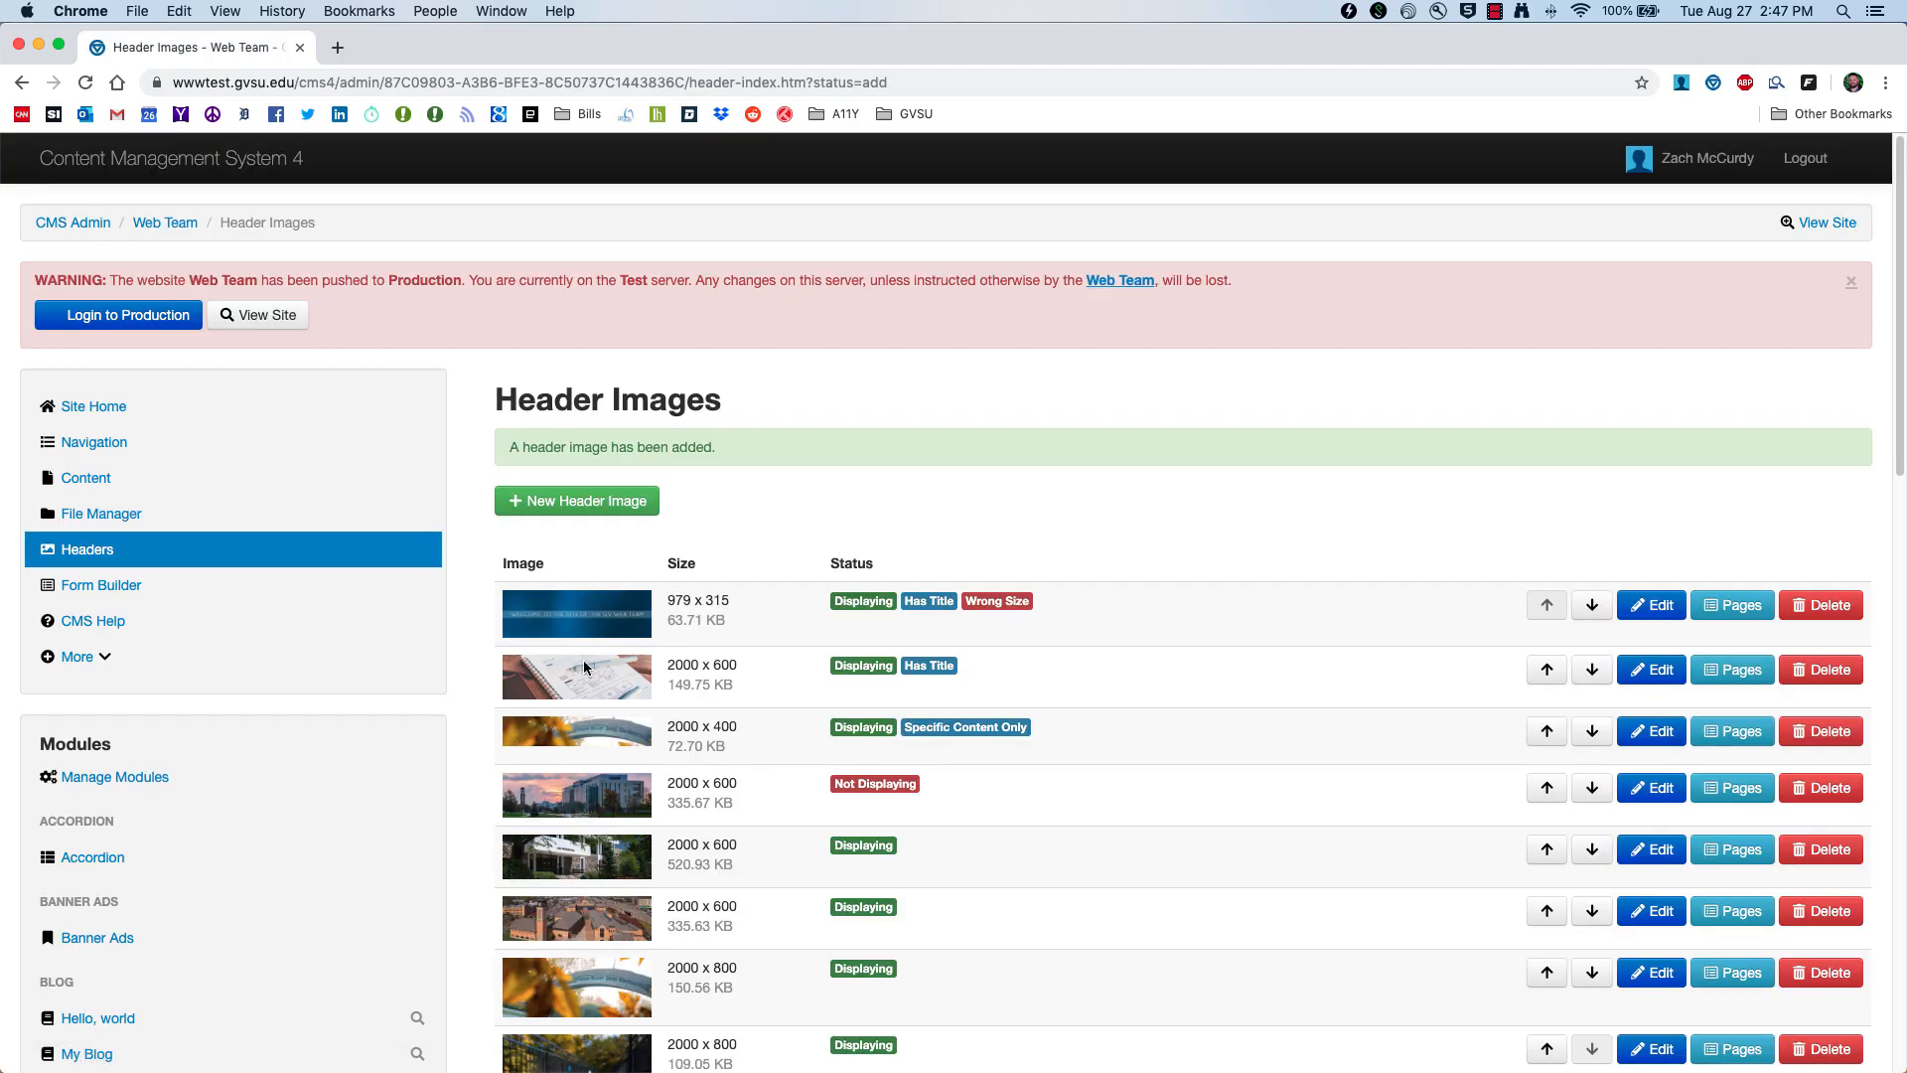
{"action": "scroll", "coordinate": [747, 627], "scroll_direction": "down", "scroll_amount": 1}
{"action": "scroll", "coordinate": [747, 623], "scroll_direction": "down", "scroll_amount": 5}
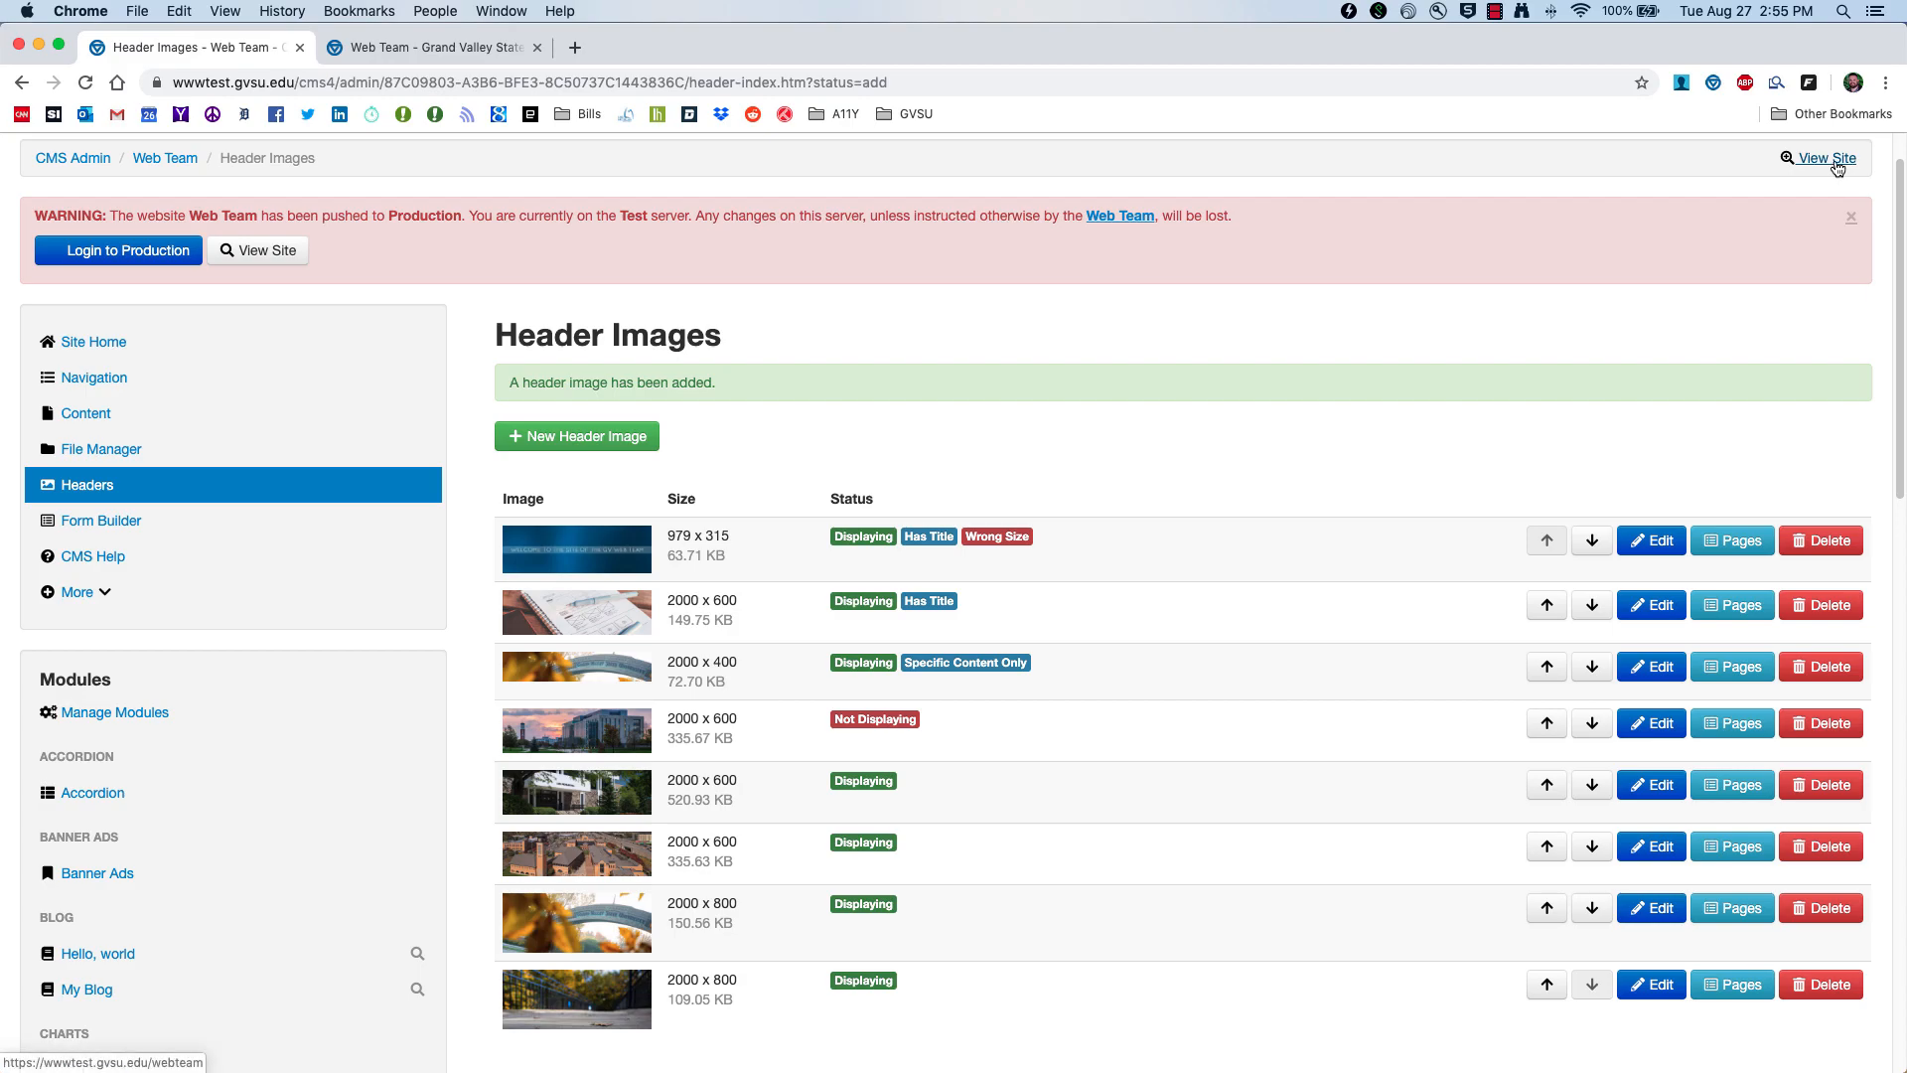
Step: Check the new bridge header on the Web Team site page and return to the header list
{"action": "left_click", "coordinate": [373, 48]}
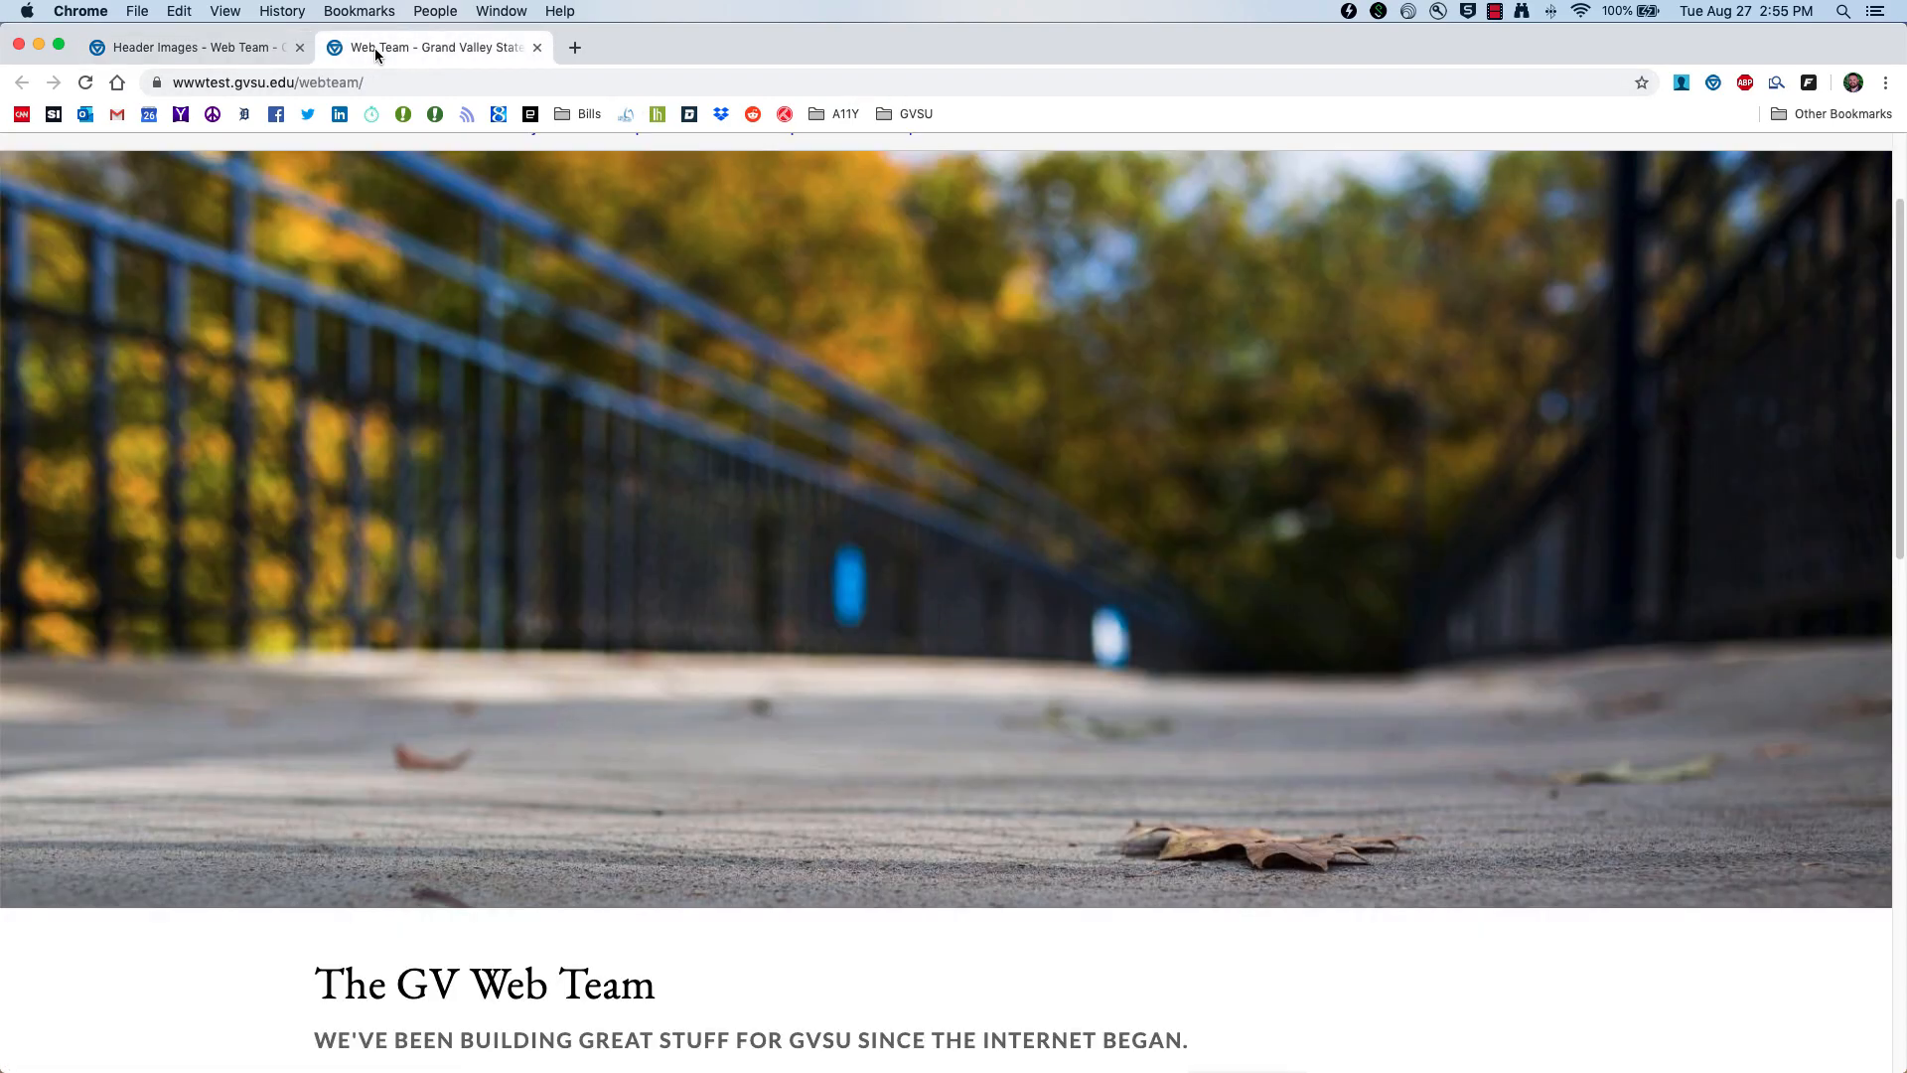
{"action": "scroll", "coordinate": [499, 683], "scroll_direction": "up", "scroll_amount": 2}
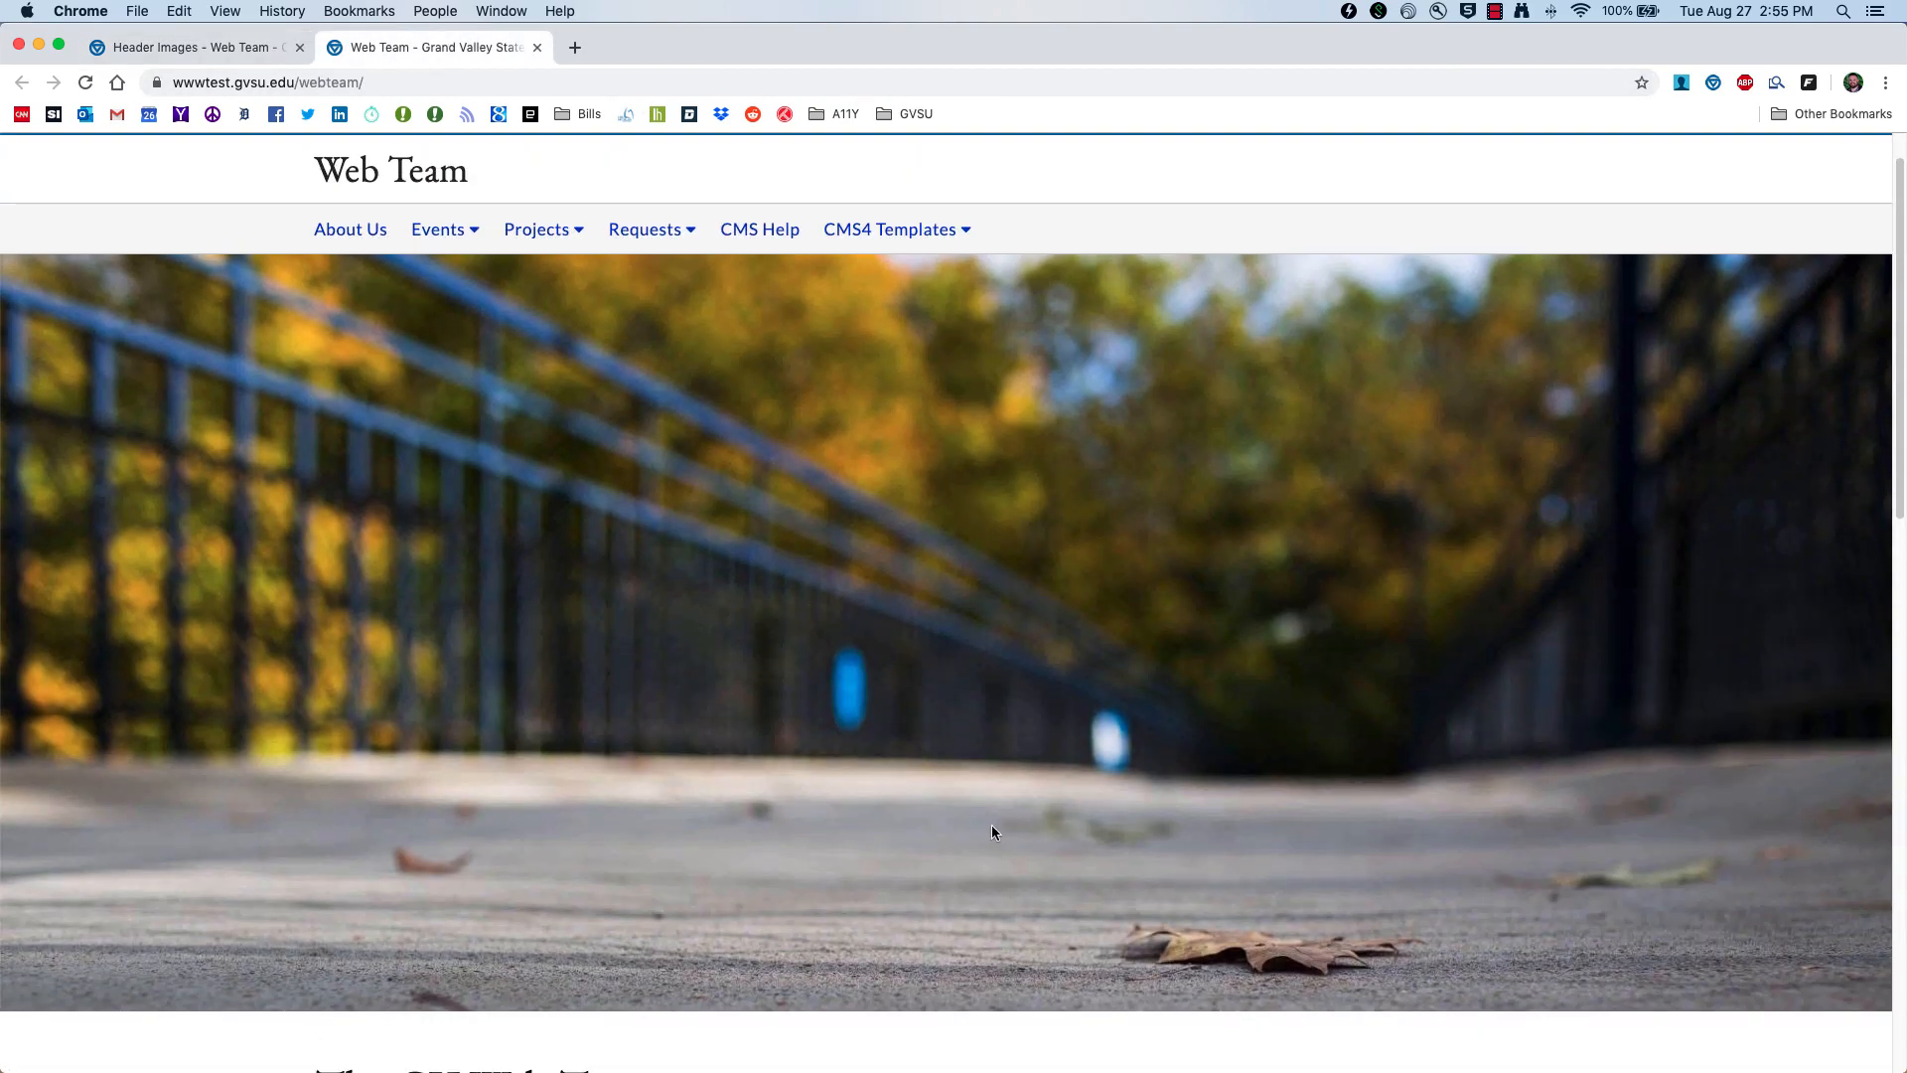
{"action": "scroll", "coordinate": [894, 809], "scroll_direction": "down", "scroll_amount": 6}
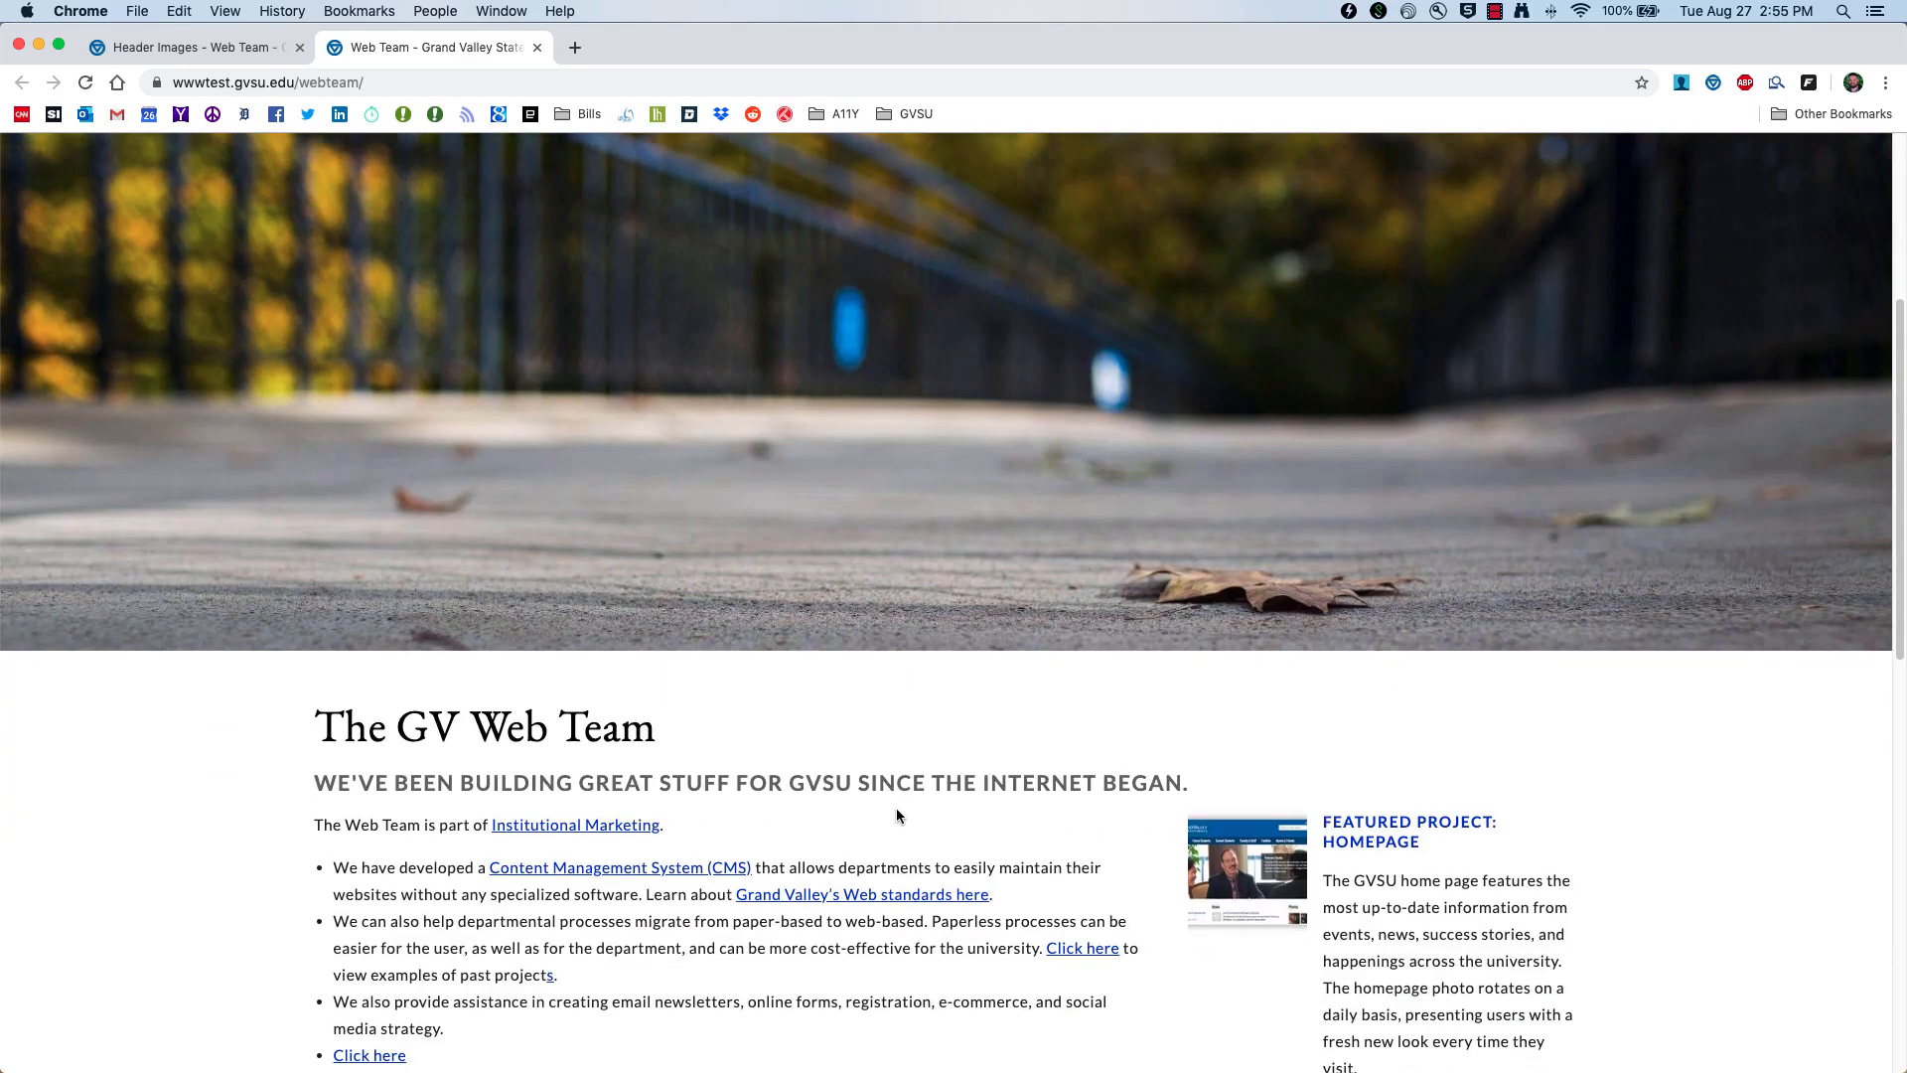
{"action": "left_click", "coordinate": [195, 48]}
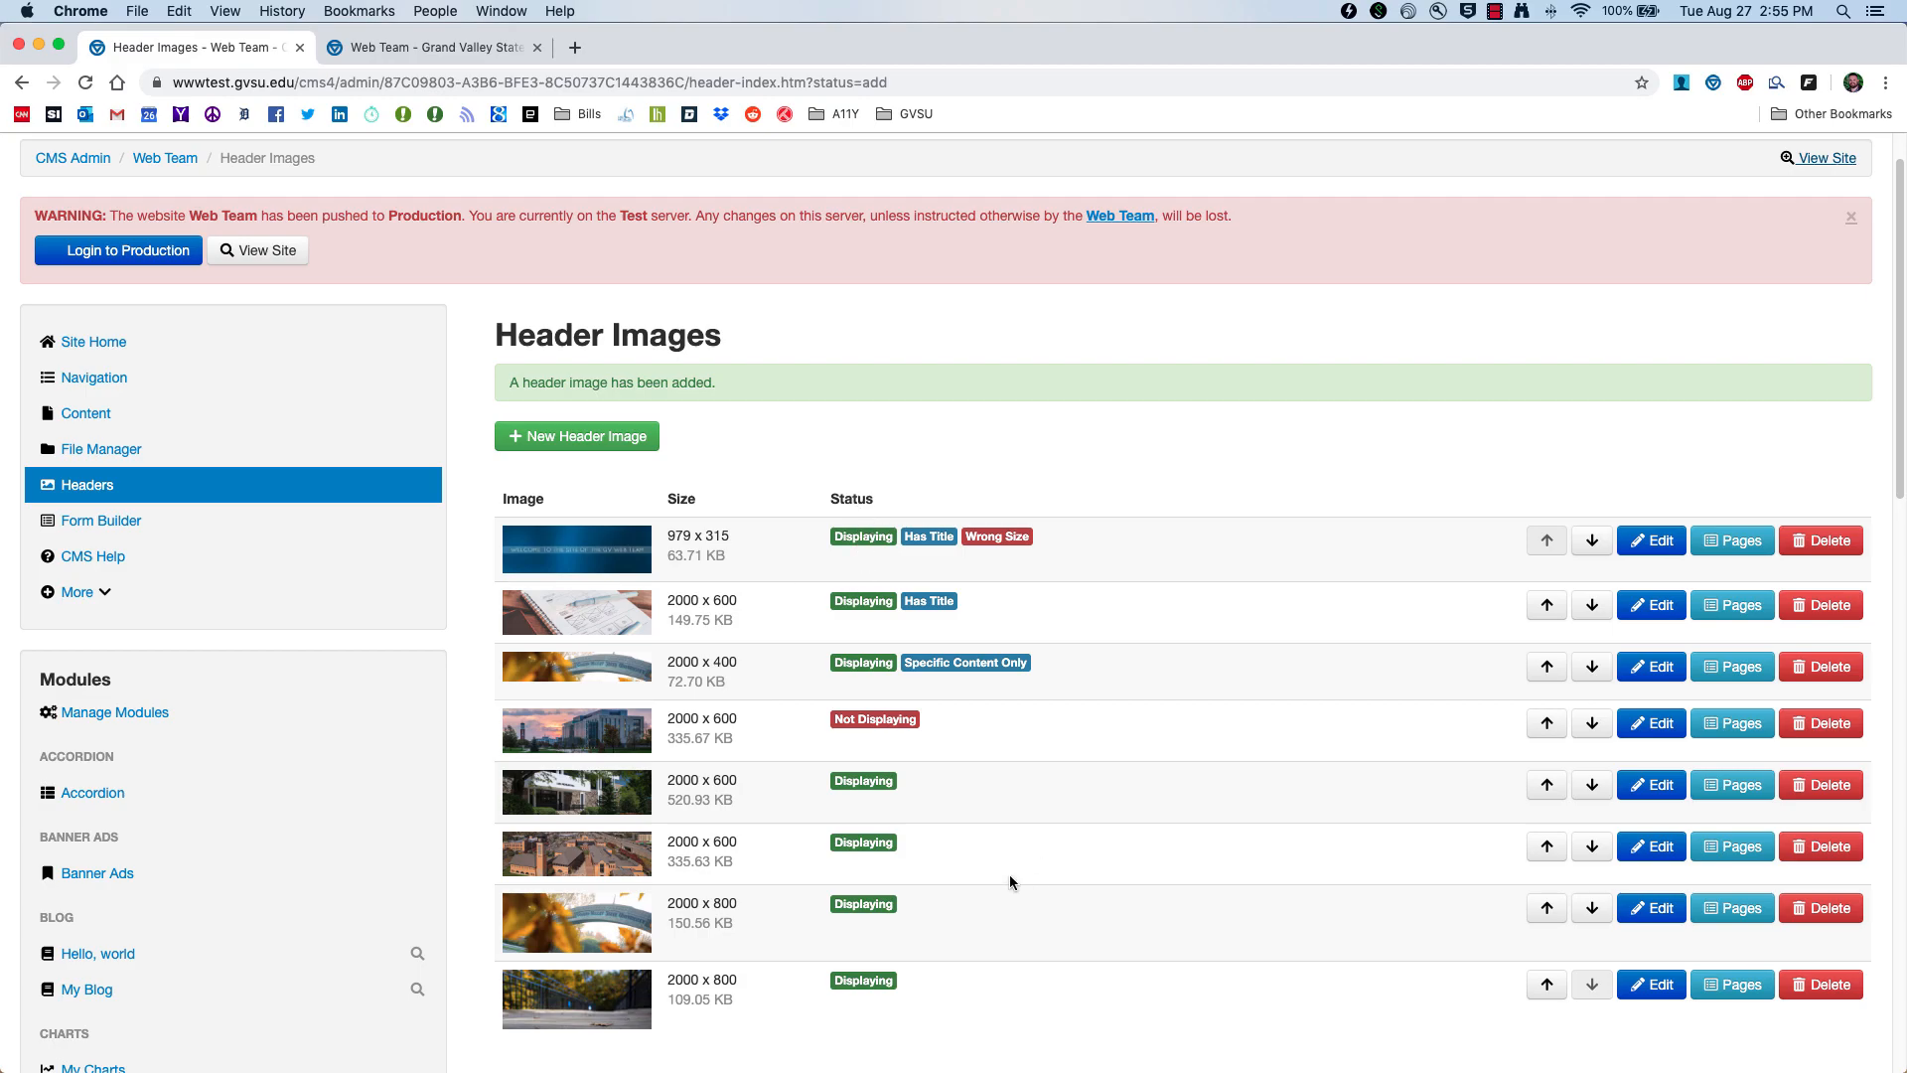
Step: Open the newly added bridge header for editing and enter the title "Grand Valley Bridge"
{"action": "scroll", "coordinate": [799, 999], "scroll_direction": "down", "scroll_amount": 2}
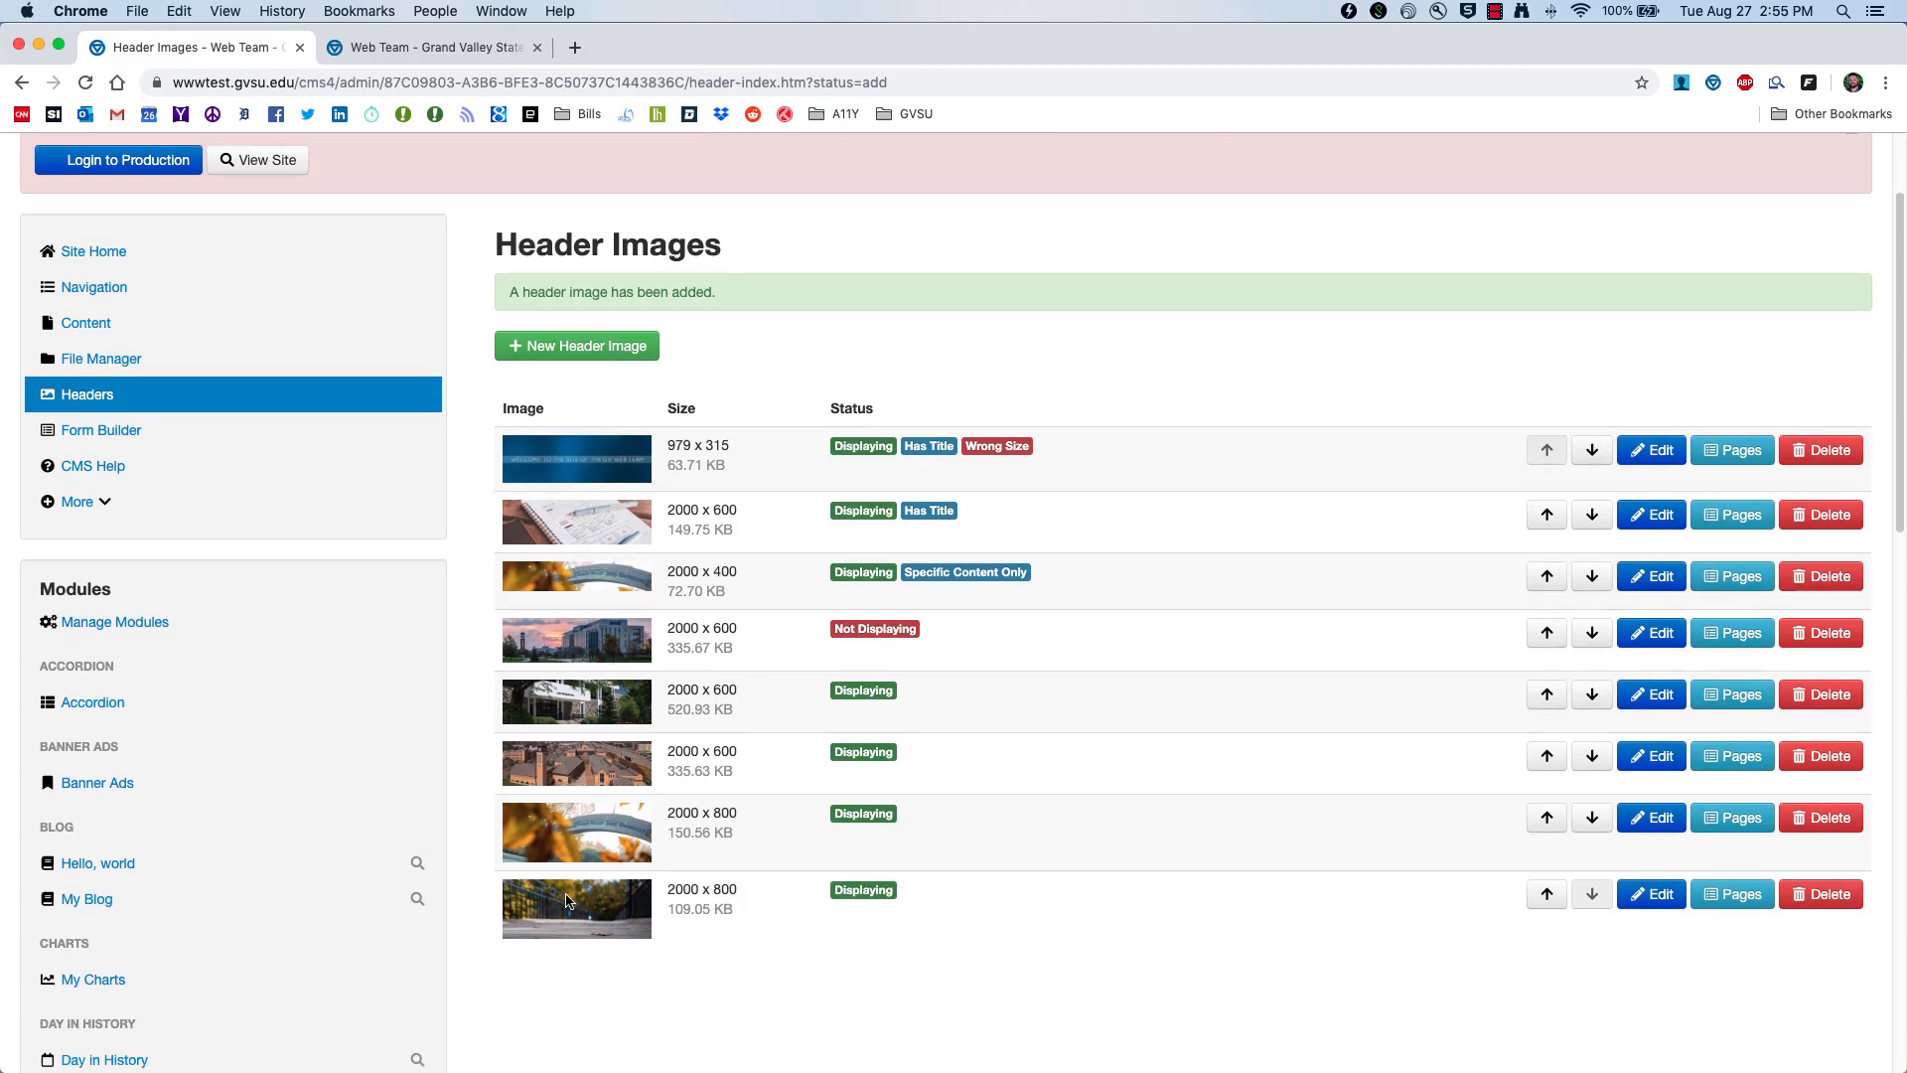
{"action": "scroll", "coordinate": [1471, 906], "scroll_direction": "down", "scroll_amount": 1}
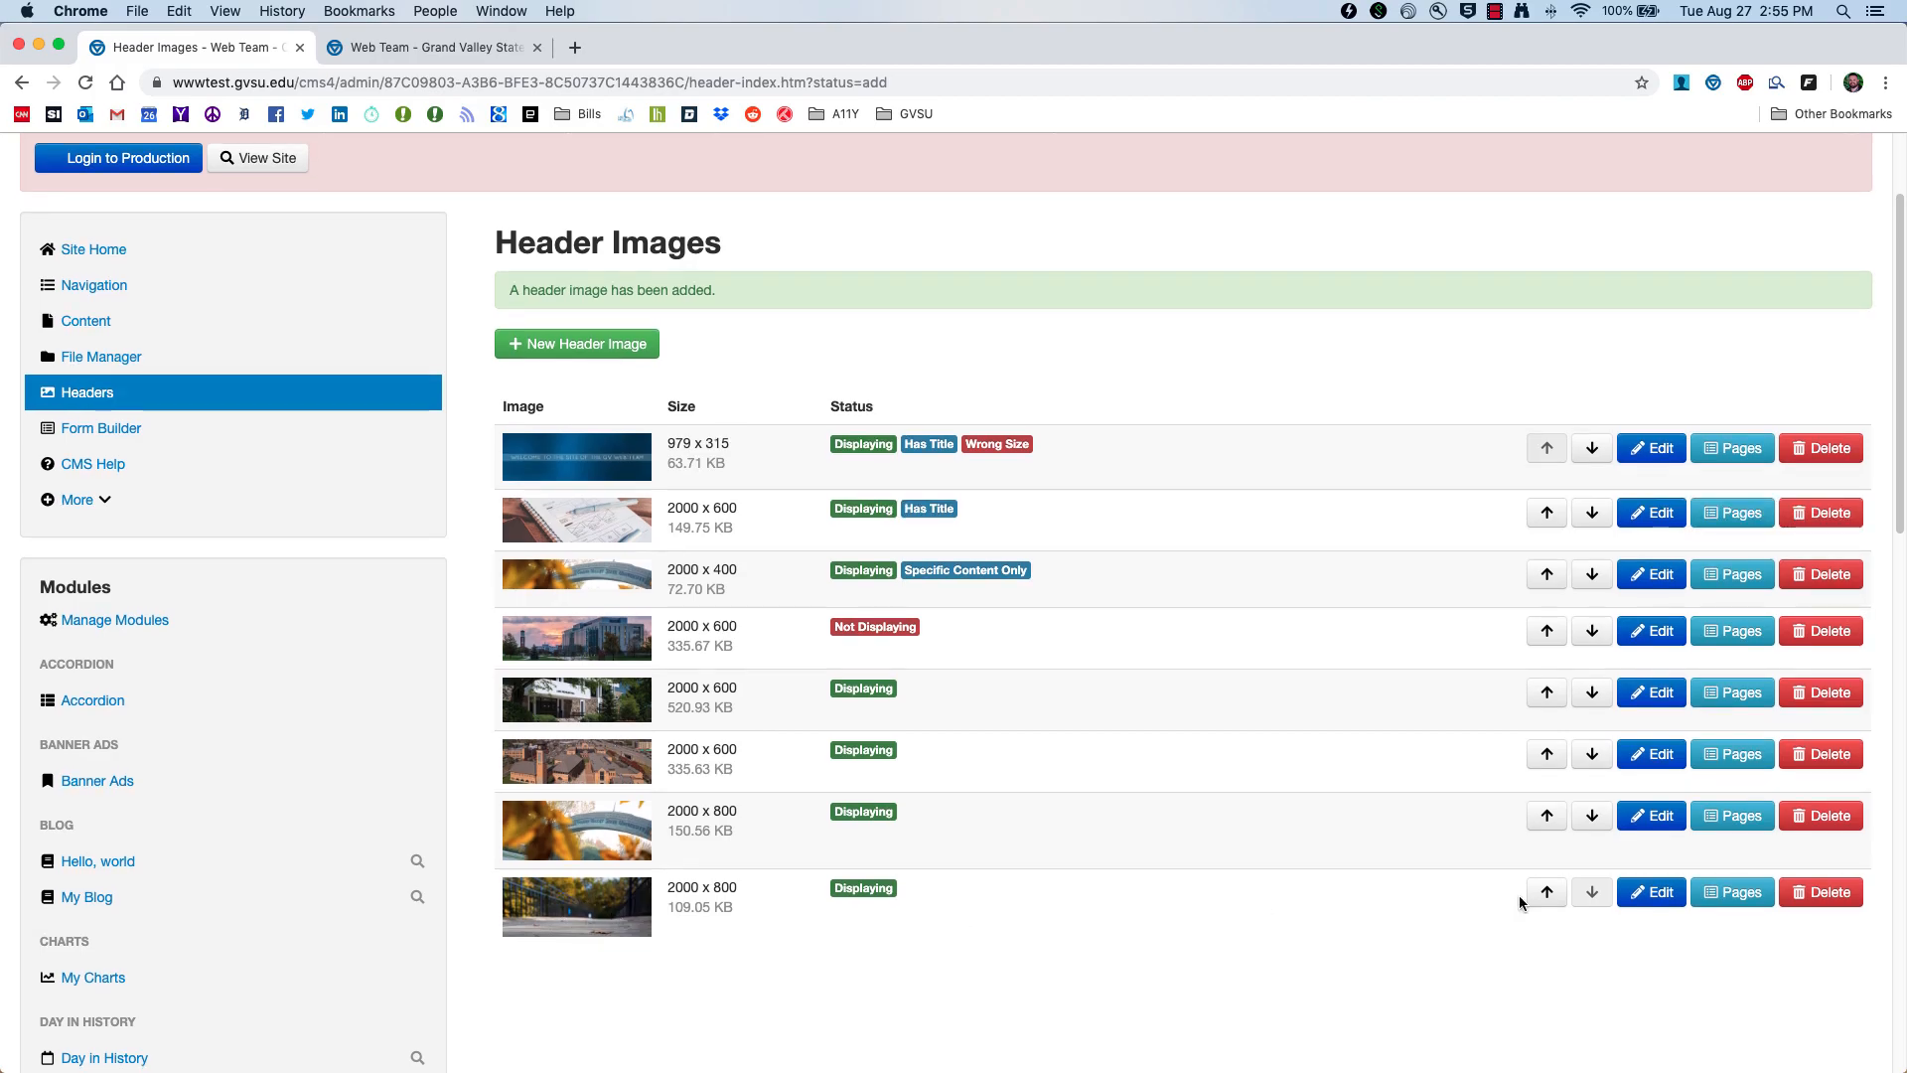
{"action": "left_click", "coordinate": [1654, 893]}
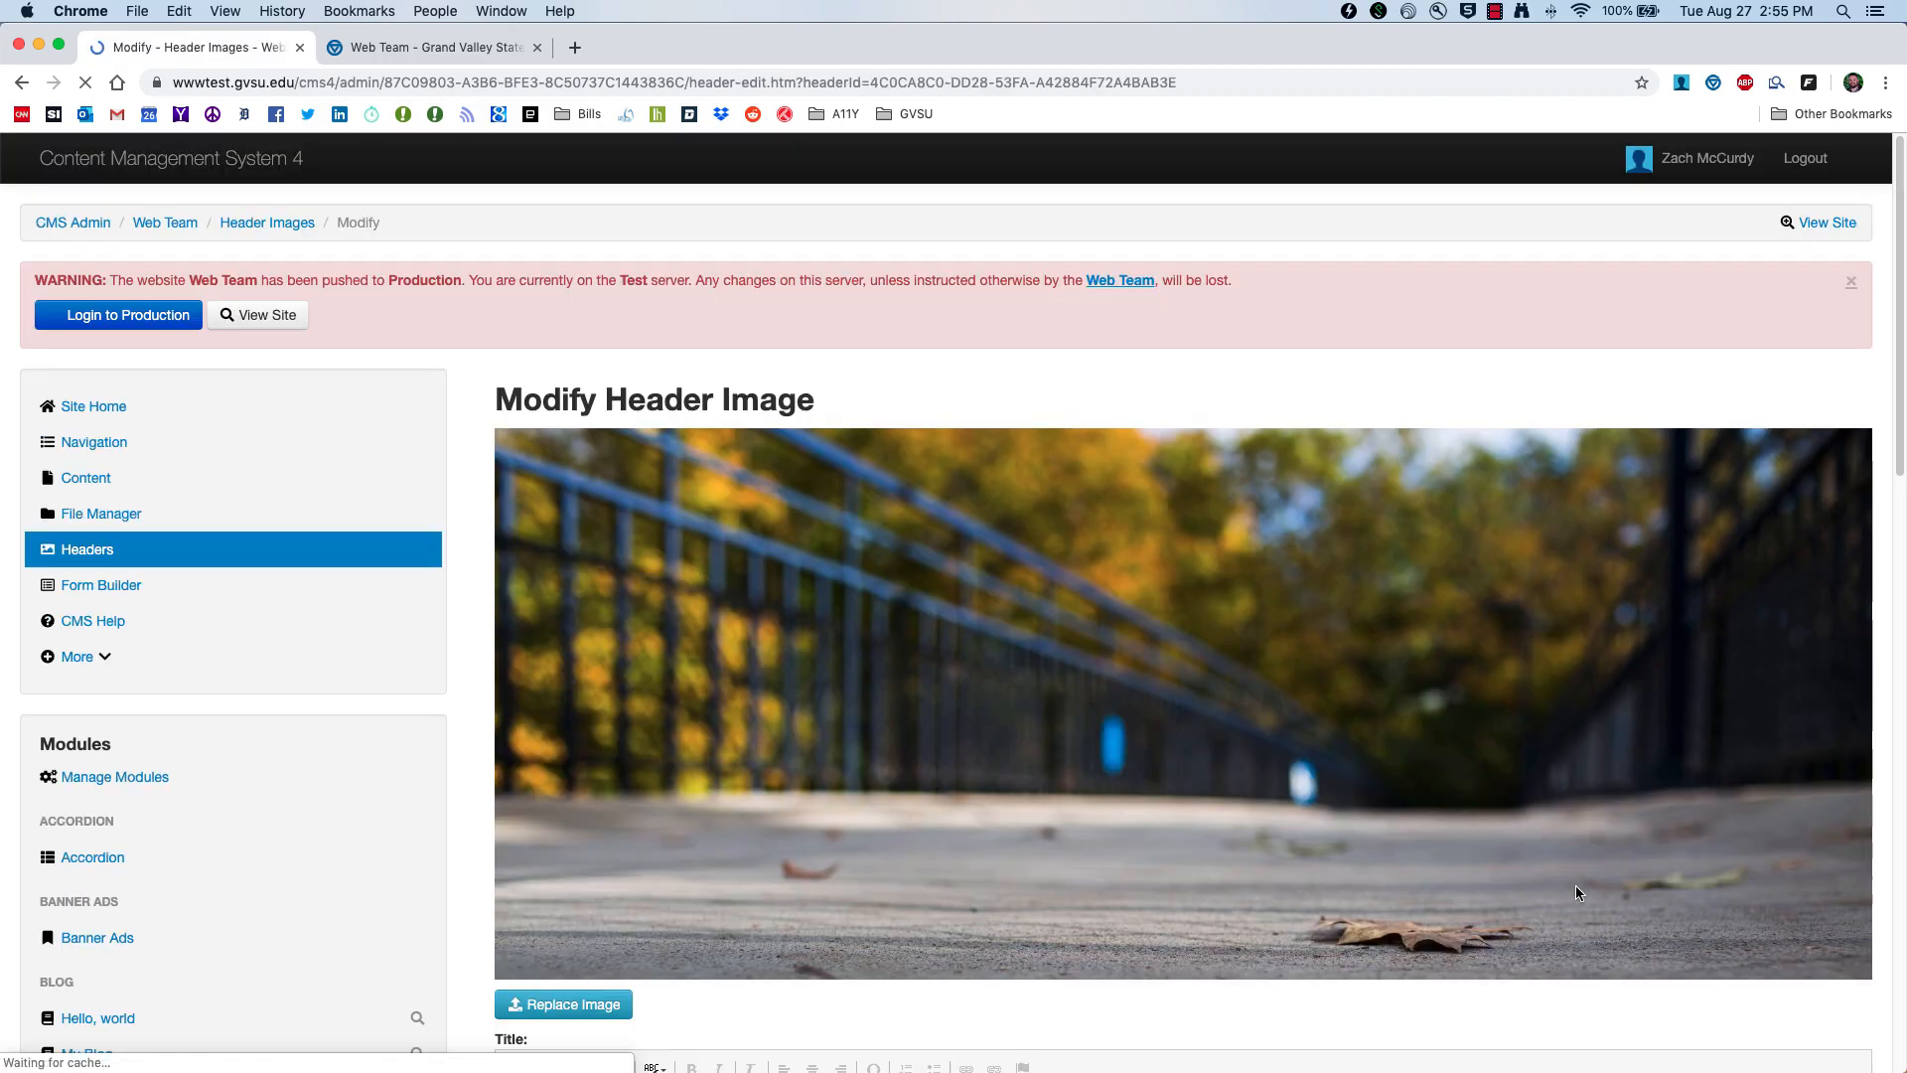
{"action": "scroll", "coordinate": [815, 804], "scroll_direction": "down", "scroll_amount": 6}
{"action": "scroll", "coordinate": [816, 805], "scroll_direction": "down", "scroll_amount": 1}
{"action": "scroll", "coordinate": [739, 690], "scroll_direction": "down", "scroll_amount": 2}
{"action": "left_click", "coordinate": [670, 564]}
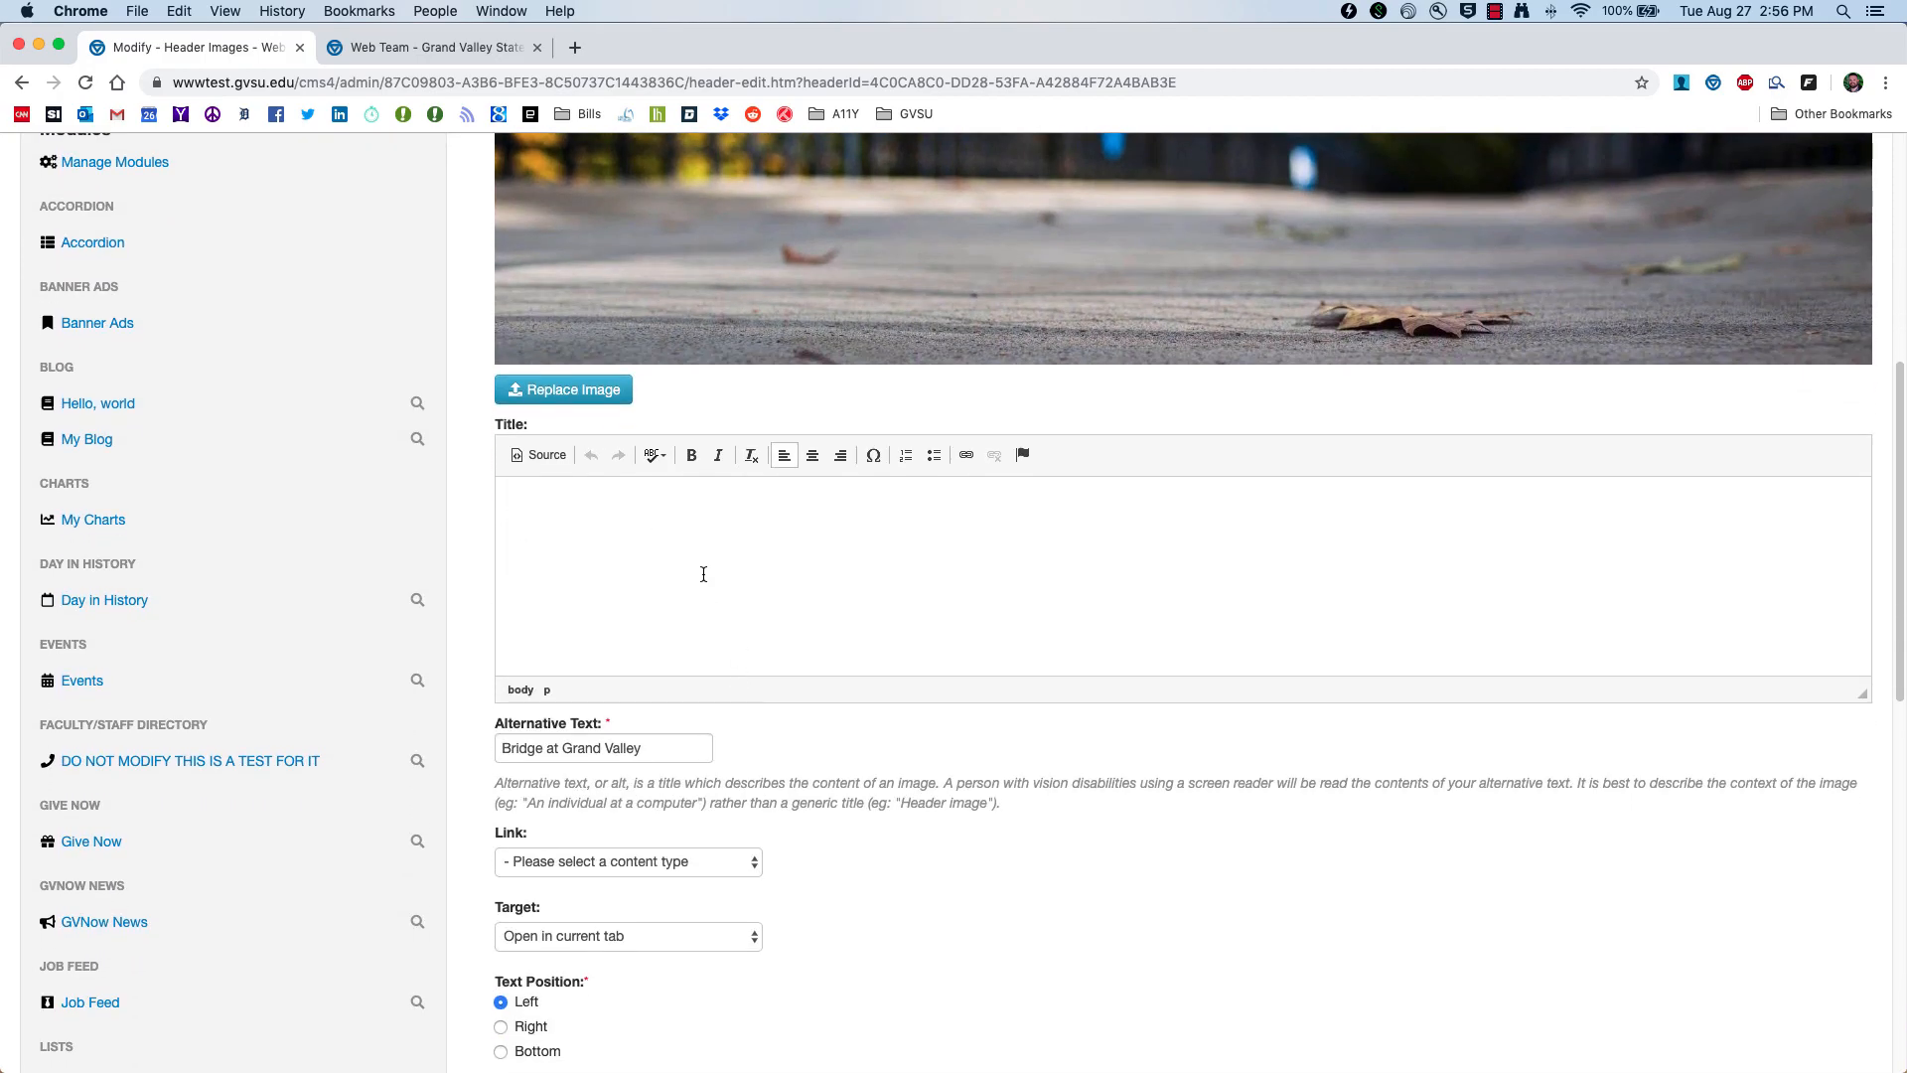
{"action": "scroll", "coordinate": [710, 578], "scroll_direction": "up", "scroll_amount": 2}
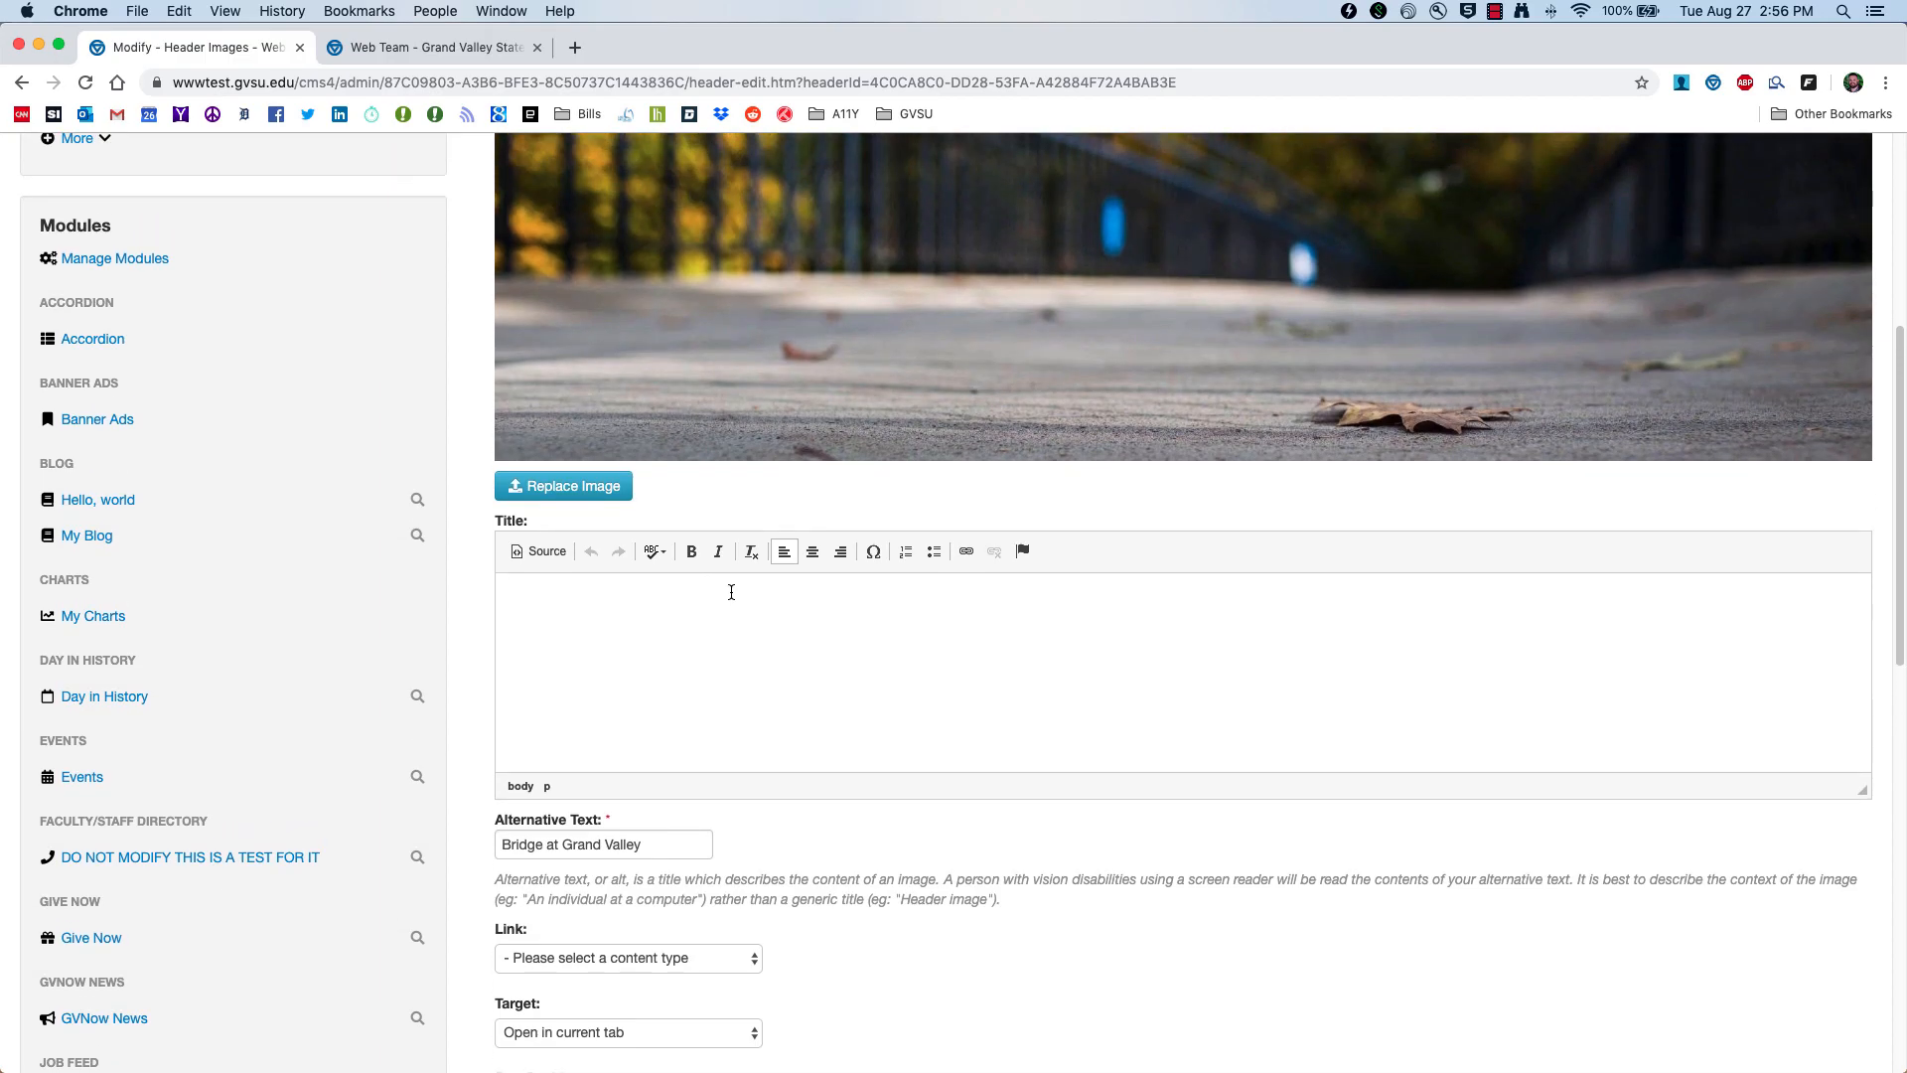
{"action": "type", "text": "Grand Valley Bridge"}
{"action": "scroll", "coordinate": [782, 613], "scroll_direction": "down", "scroll_amount": 5}
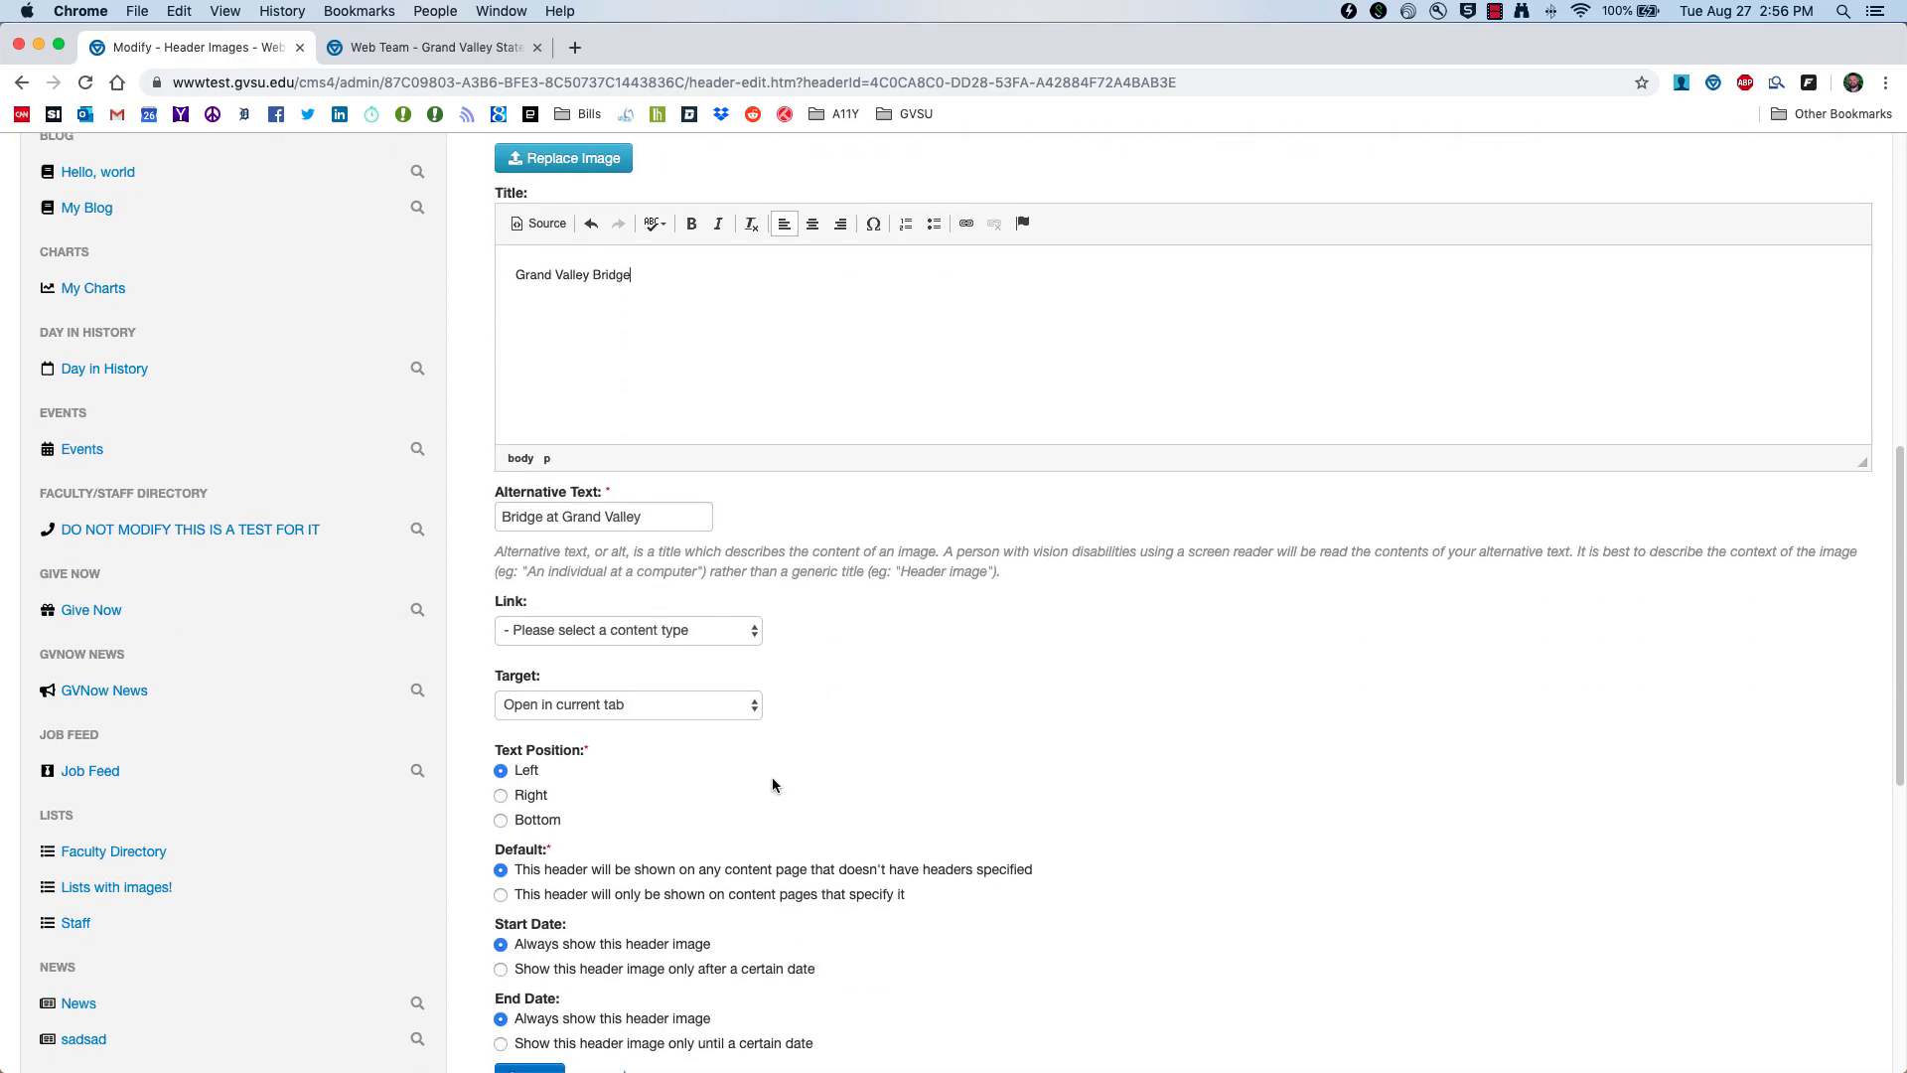
Step: Submit the edited bridge header, check its title on the Web Team site page, and return to the header list
{"action": "scroll", "coordinate": [739, 830], "scroll_direction": "down", "scroll_amount": 1}
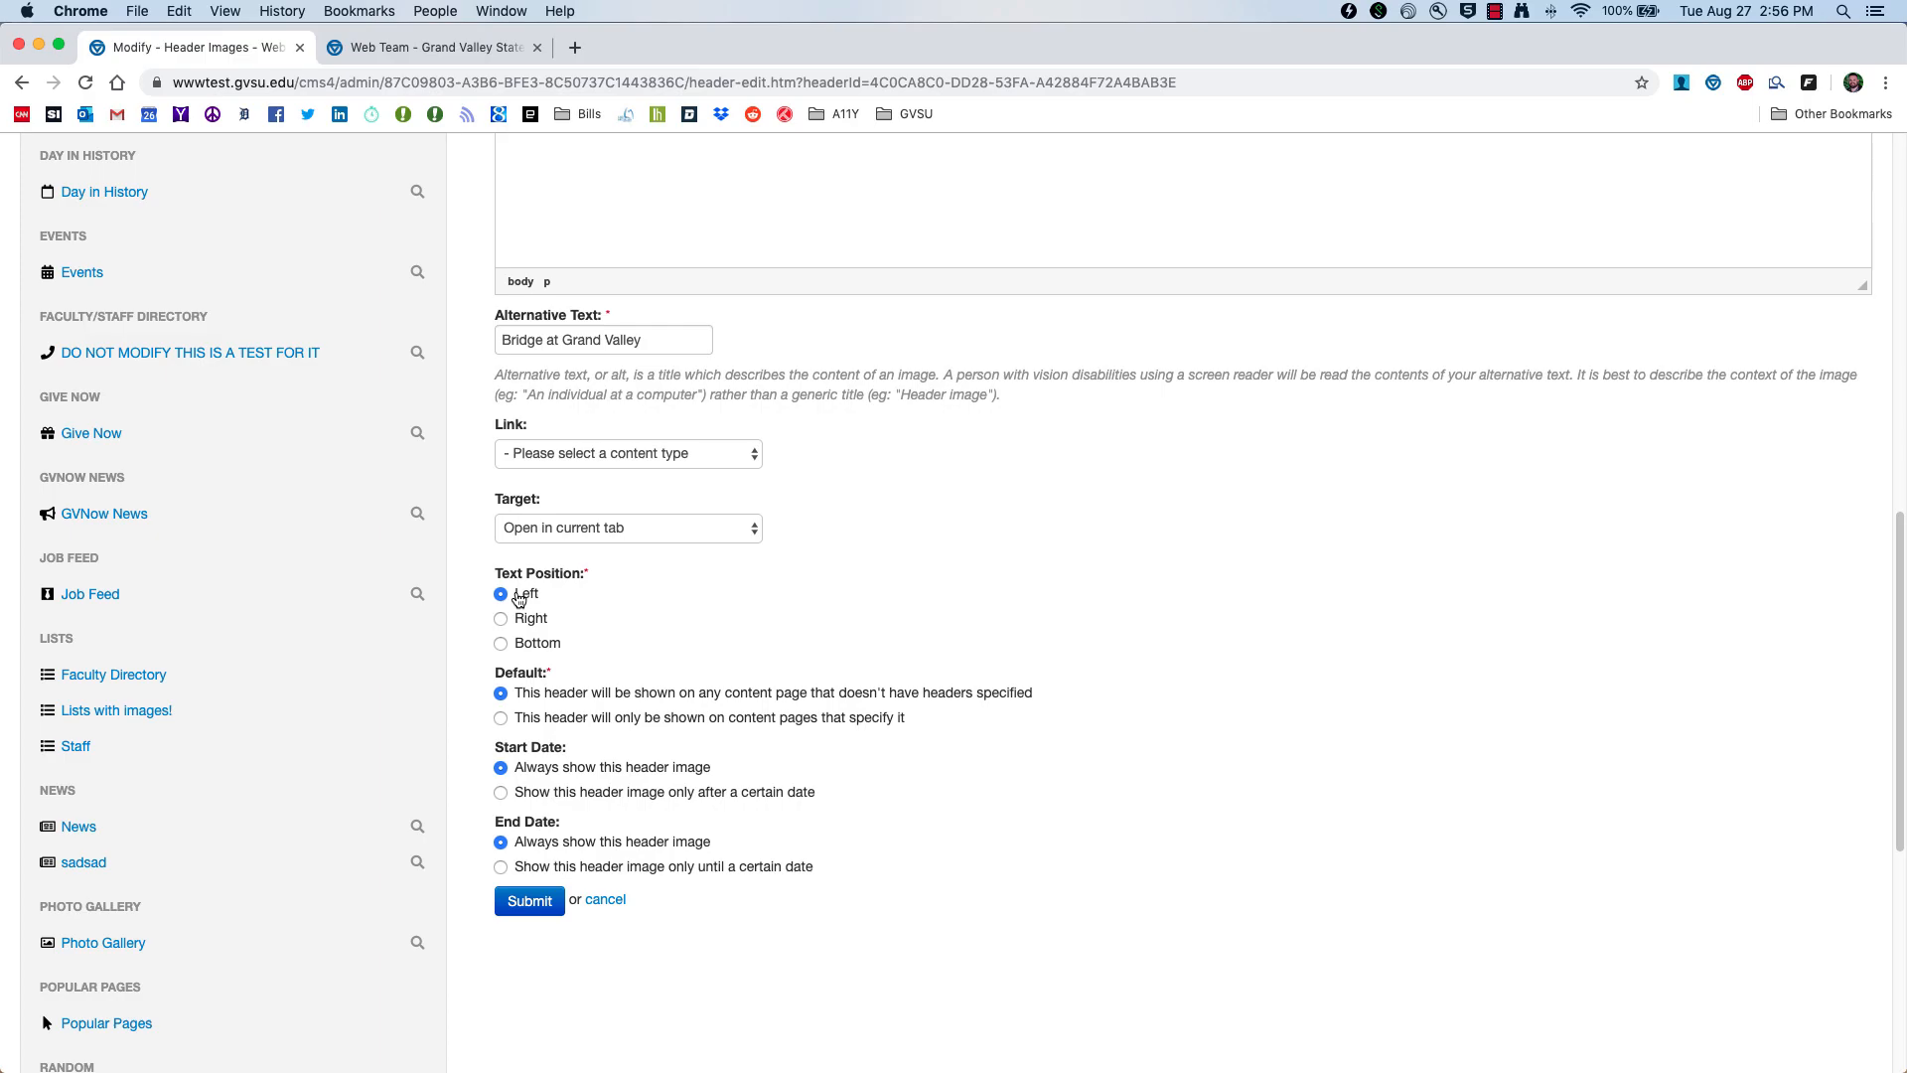
{"action": "left_click", "coordinate": [540, 909]}
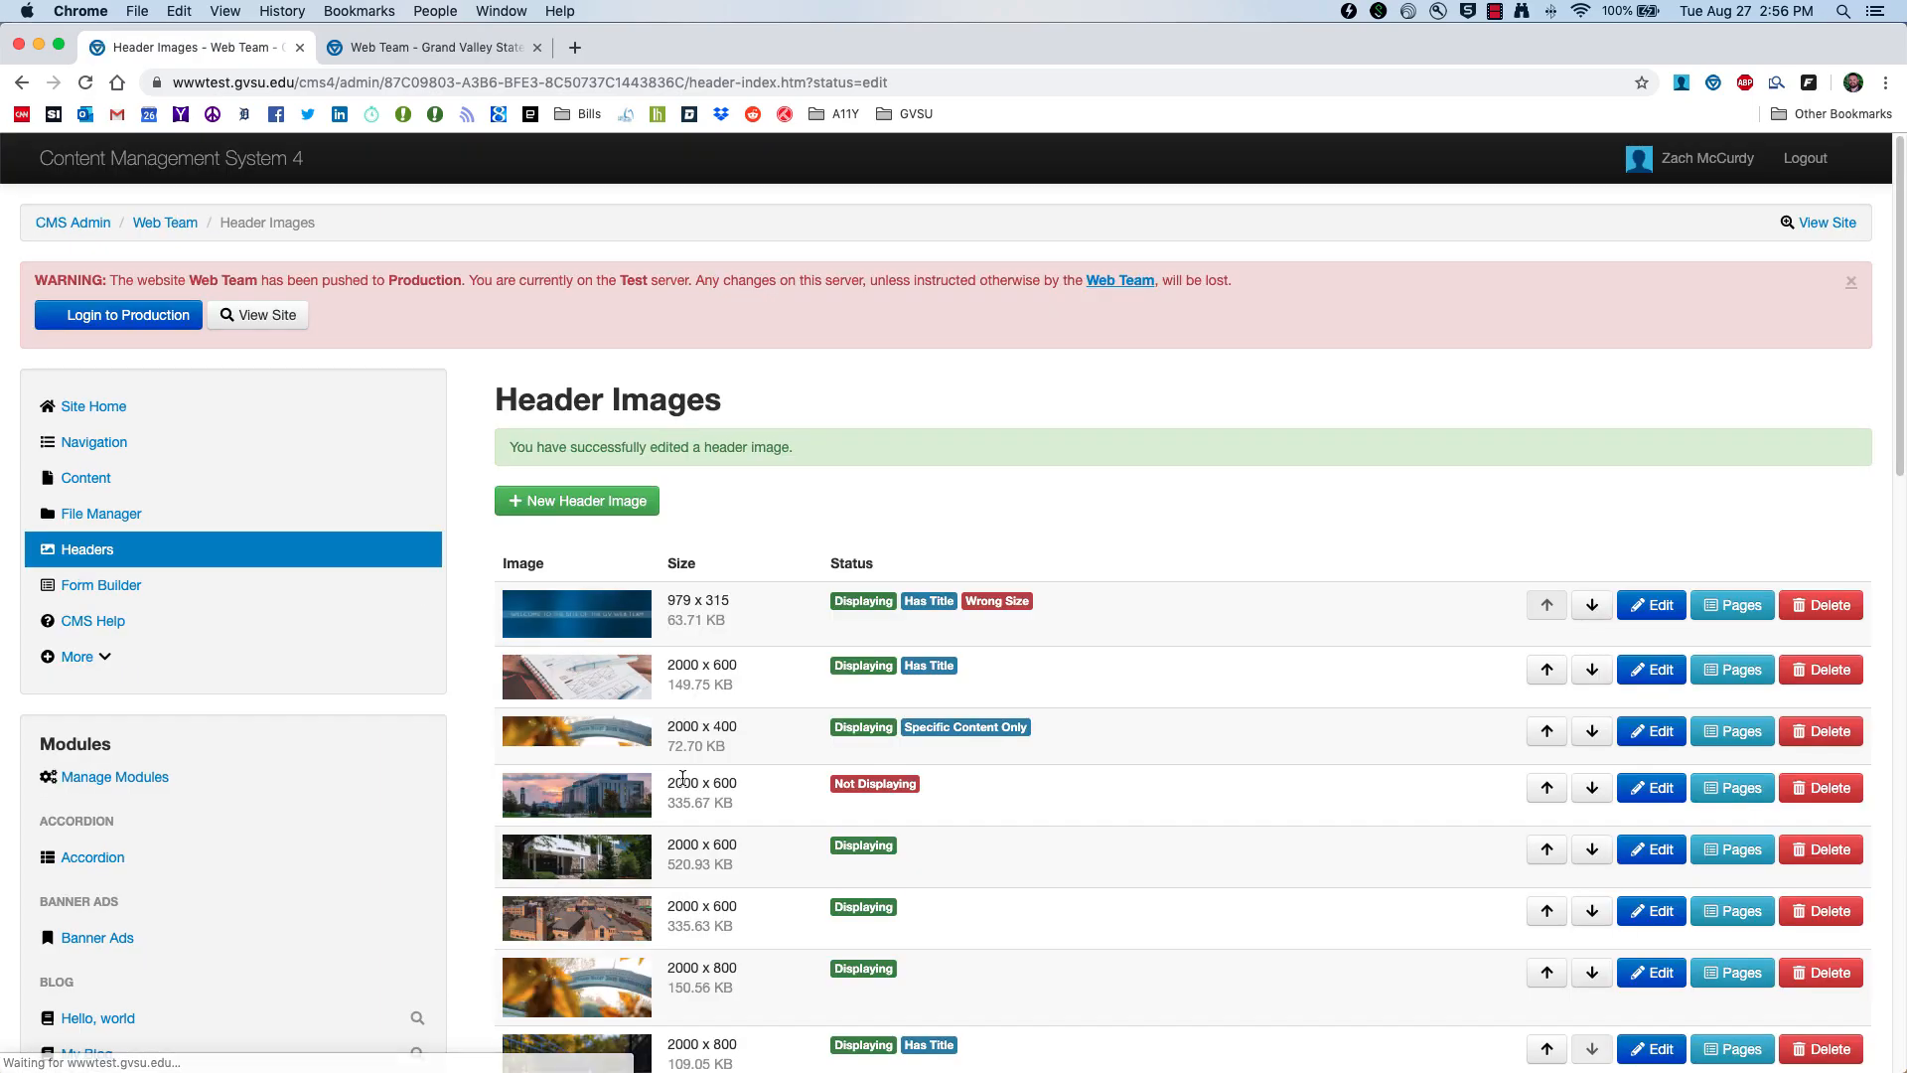
{"action": "scroll", "coordinate": [806, 811], "scroll_direction": "down", "scroll_amount": 2}
{"action": "scroll", "coordinate": [805, 811], "scroll_direction": "down", "scroll_amount": 2}
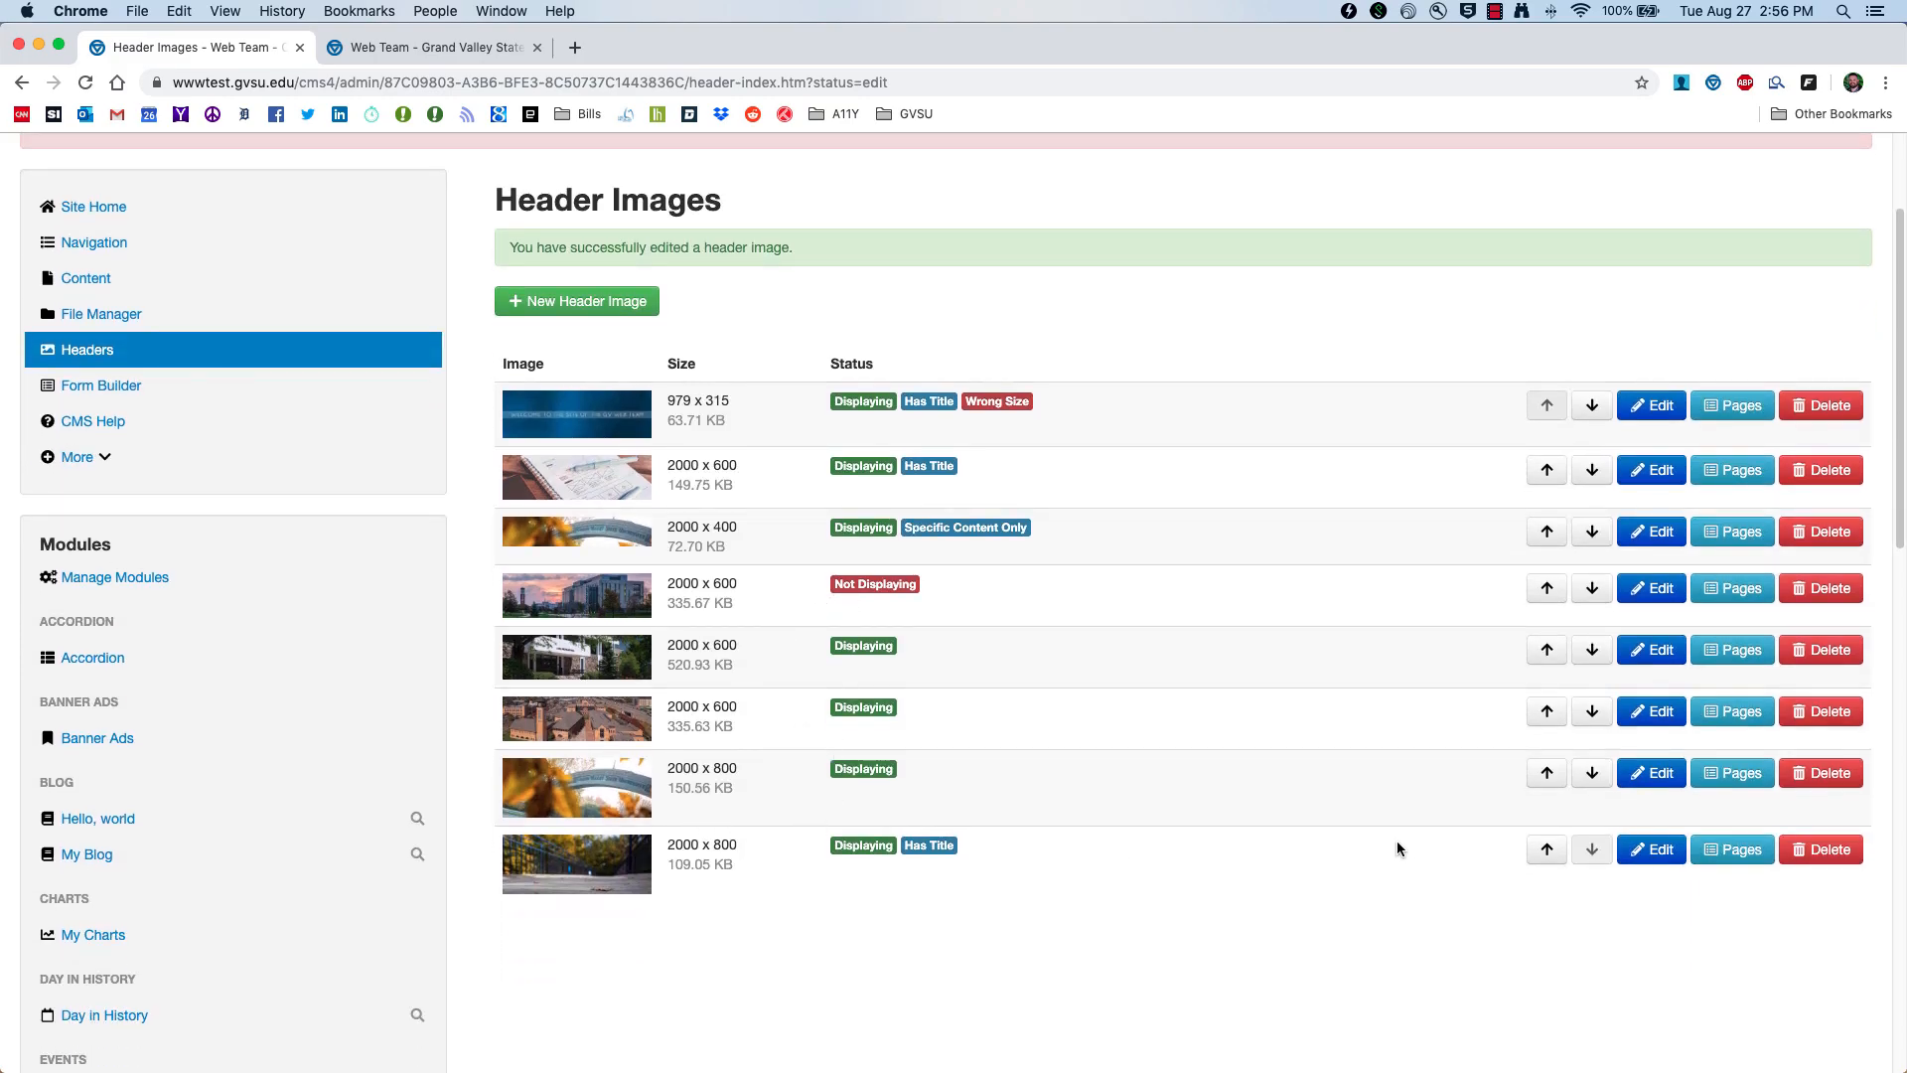
{"action": "left_click", "coordinate": [427, 47]}
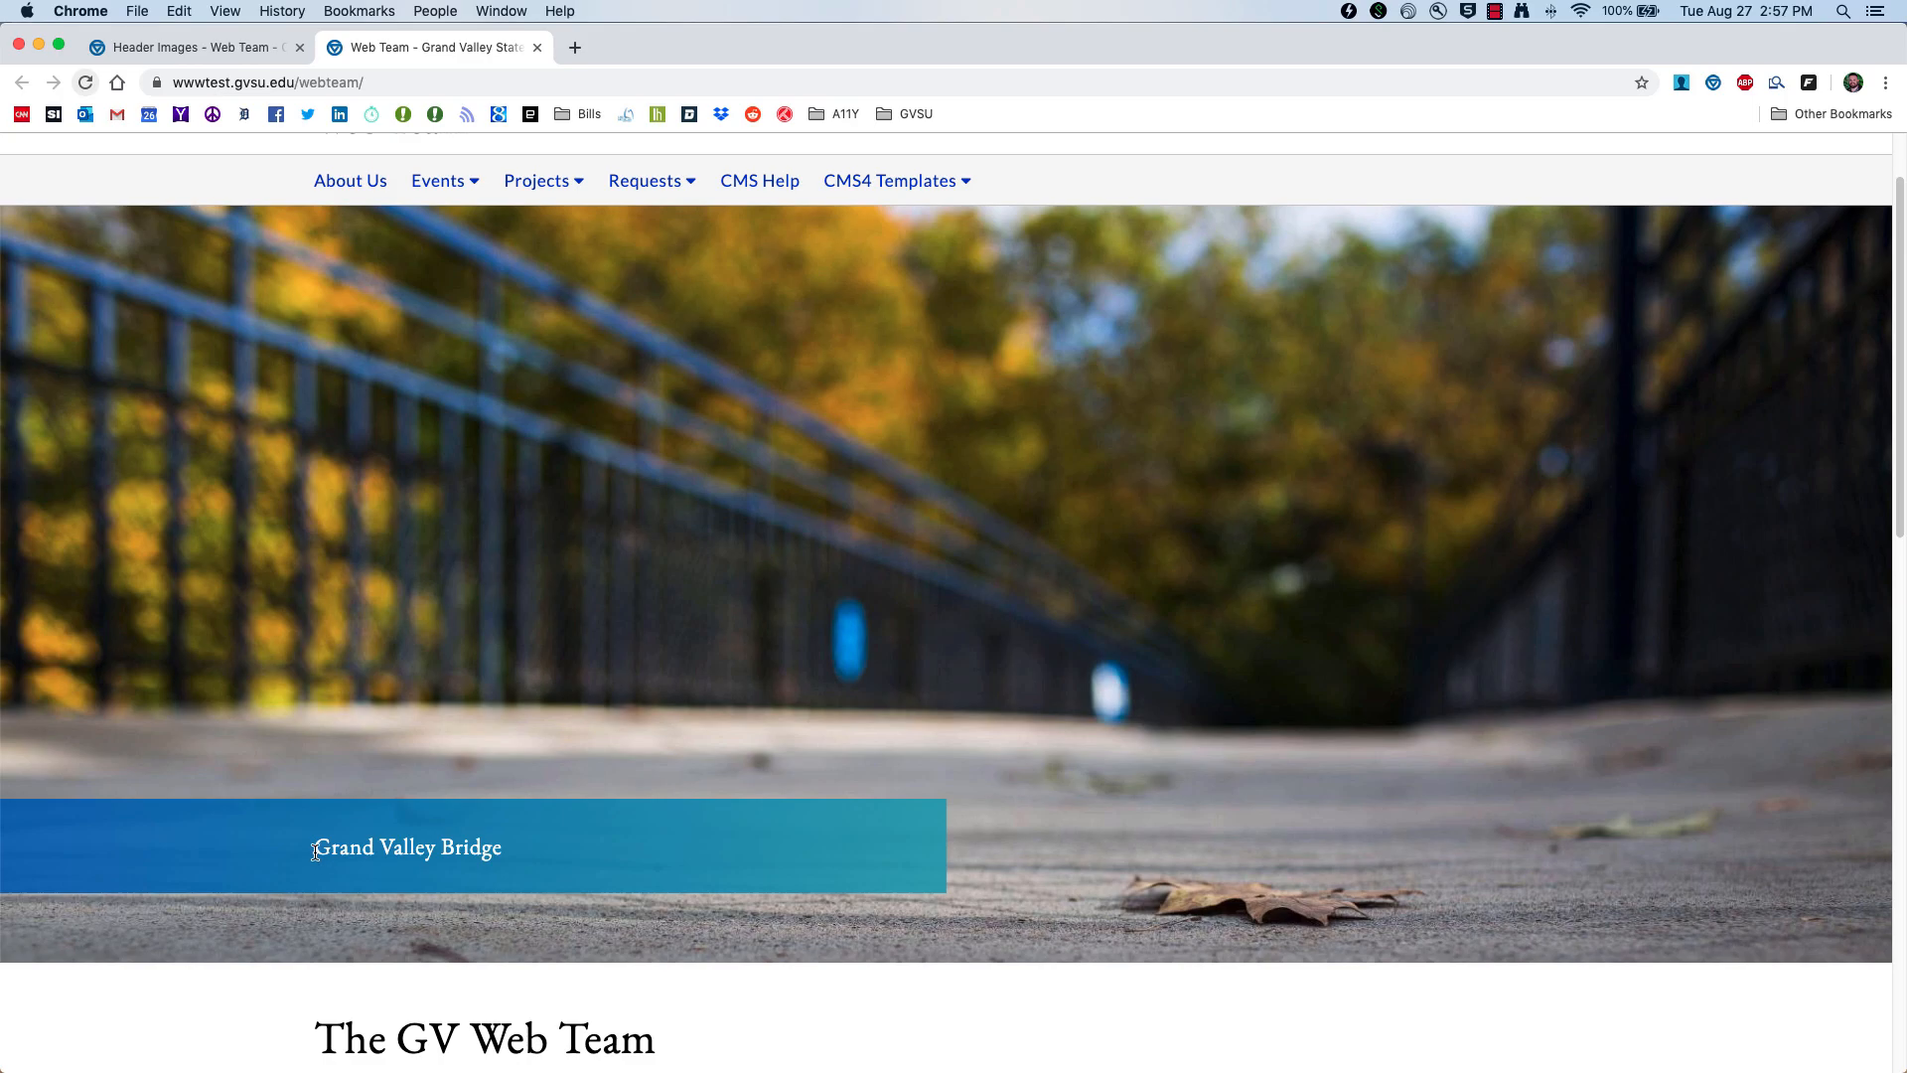
{"action": "key", "text": "ctrl+shift+Tab"}
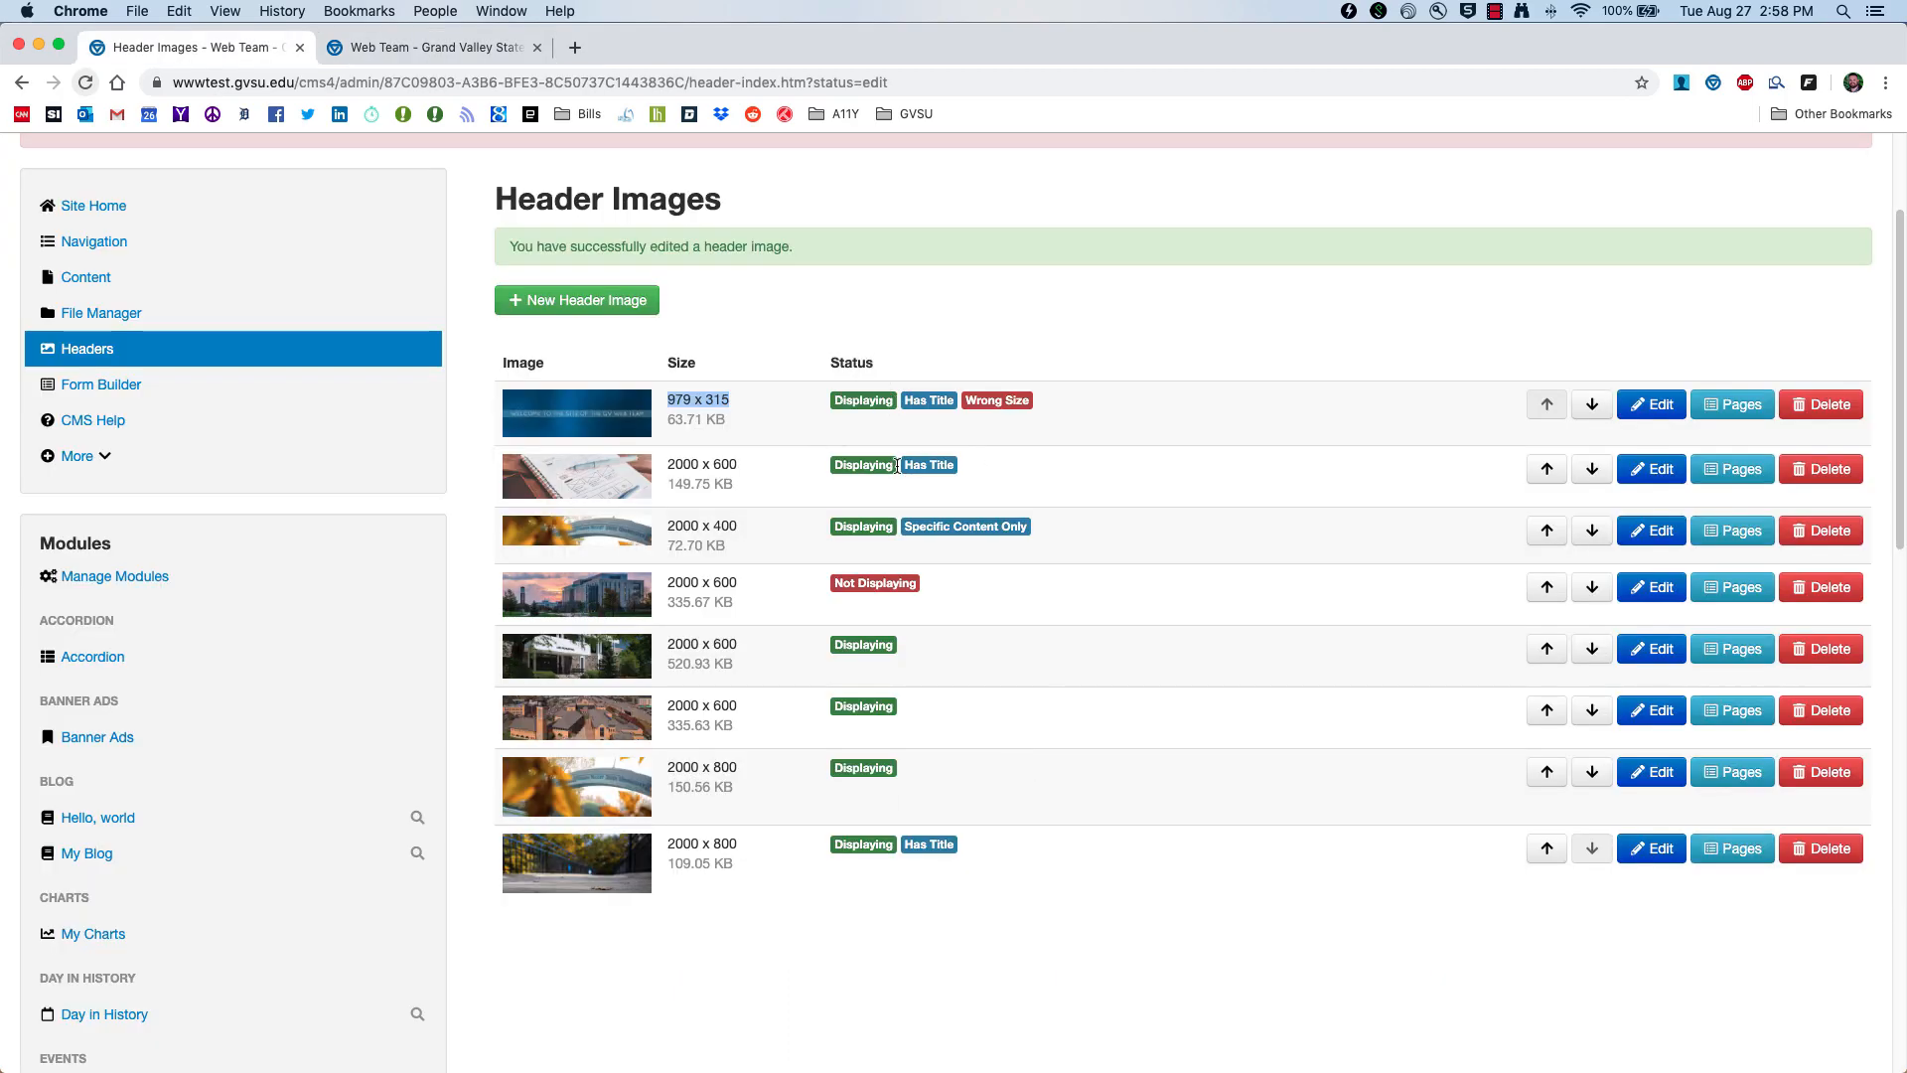
Step: Review the size and status labels in the header list and the pages displaying the "Specific Content Only" header, returning to the list
{"action": "left_click", "coordinate": [891, 435]}
{"action": "scroll", "coordinate": [1012, 395], "scroll_direction": "up", "scroll_amount": 1}
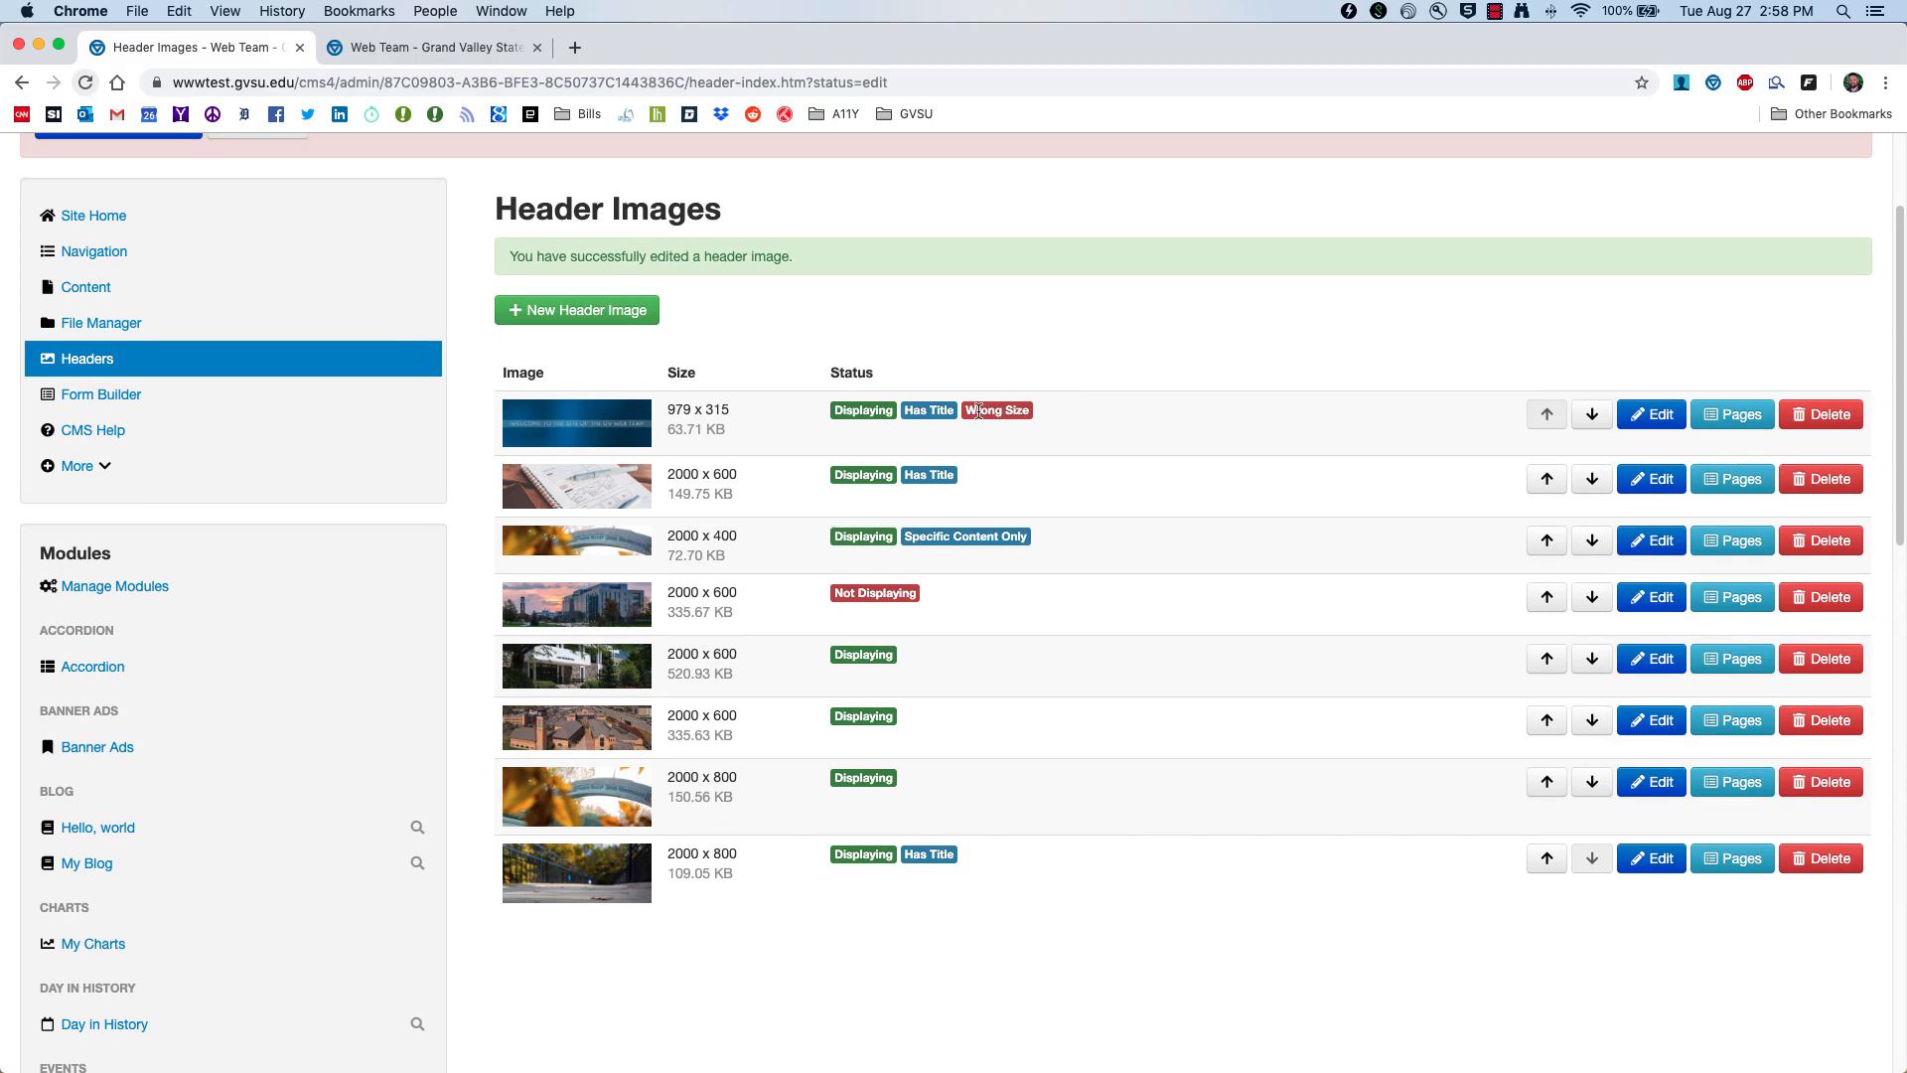
{"action": "left_click_drag", "start_coordinate": [665, 409], "coordinate": [733, 406]}
{"action": "left_click", "coordinate": [704, 402]}
{"action": "left_click_drag", "start_coordinate": [906, 540], "coordinate": [988, 537]}
{"action": "left_click", "coordinate": [987, 537]}
{"action": "left_click", "coordinate": [1736, 547]}
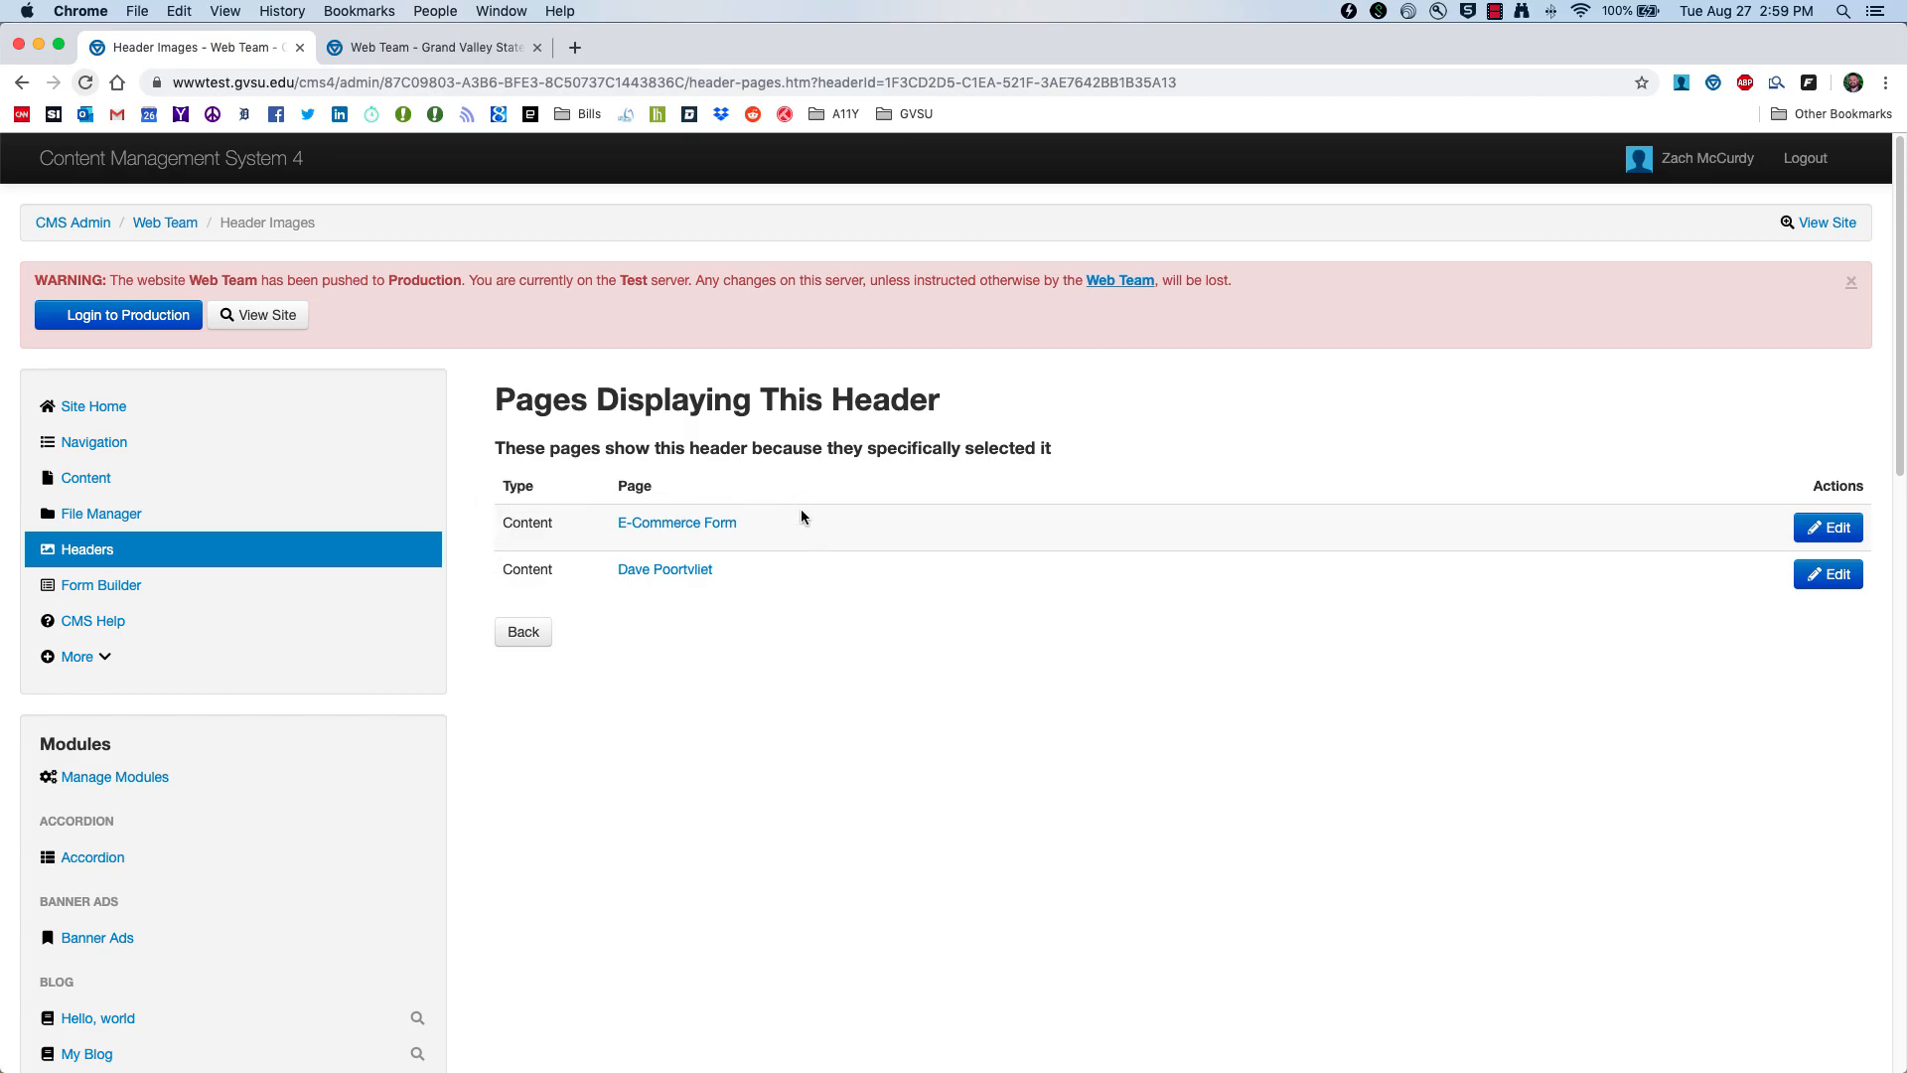
{"action": "left_click", "coordinate": [525, 635]}
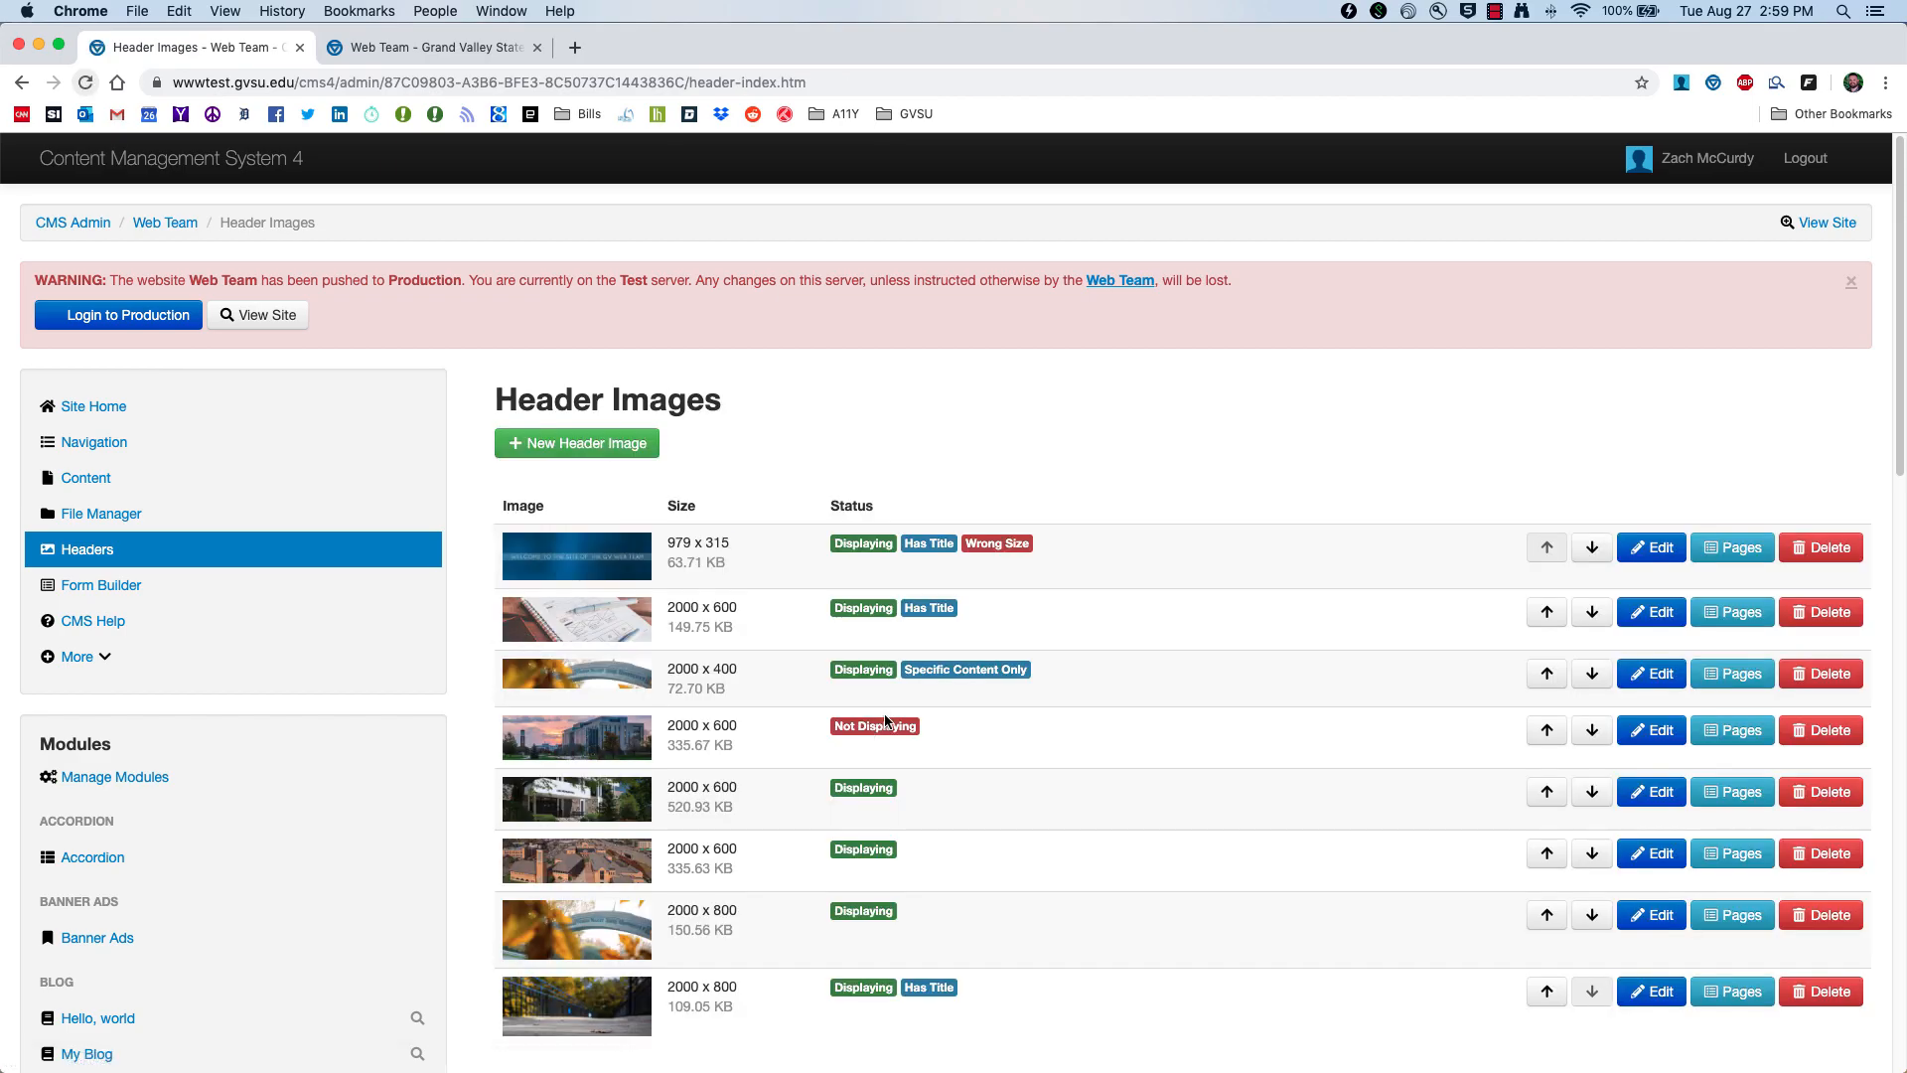
Step: Open the "Not Displaying" header to examine its start and end date settings, and return to the Header Images list
{"action": "scroll", "coordinate": [884, 713], "scroll_direction": "down", "scroll_amount": 2}
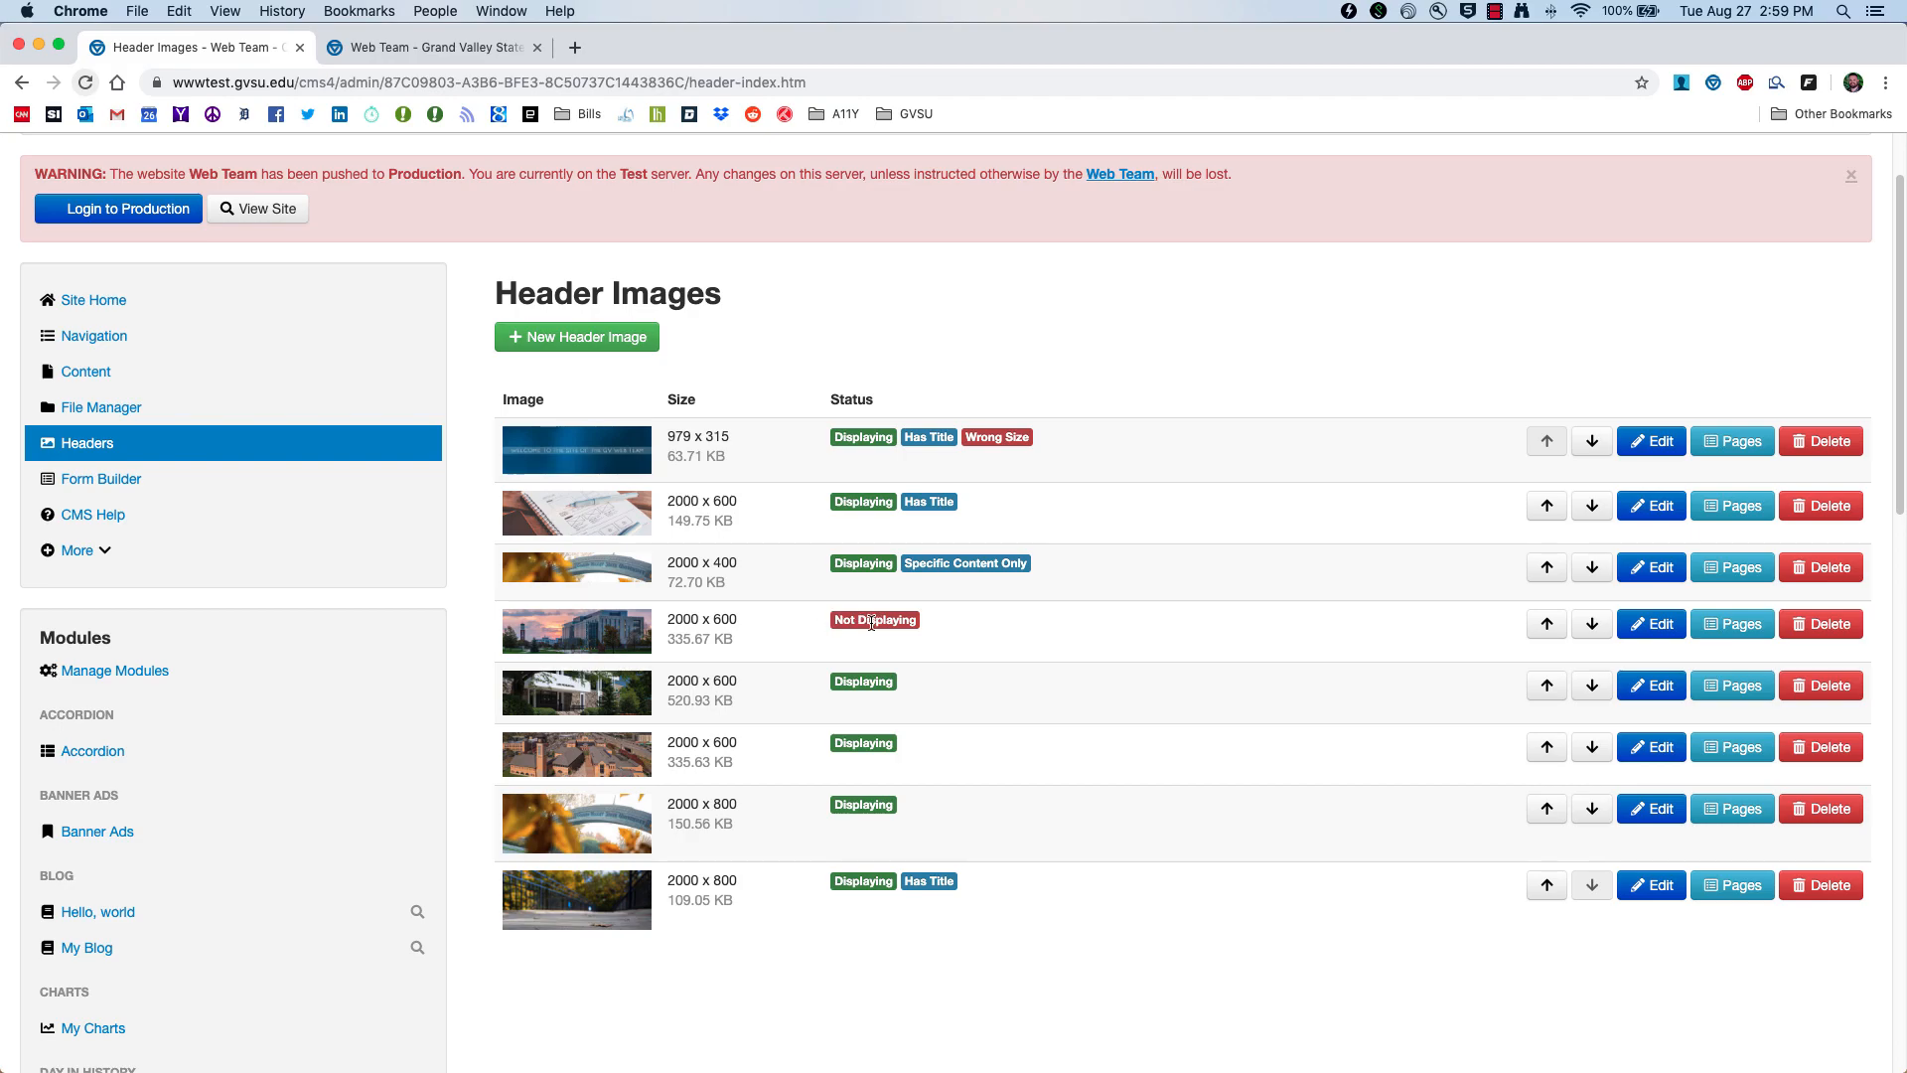
{"action": "left_click", "coordinate": [1649, 631]}
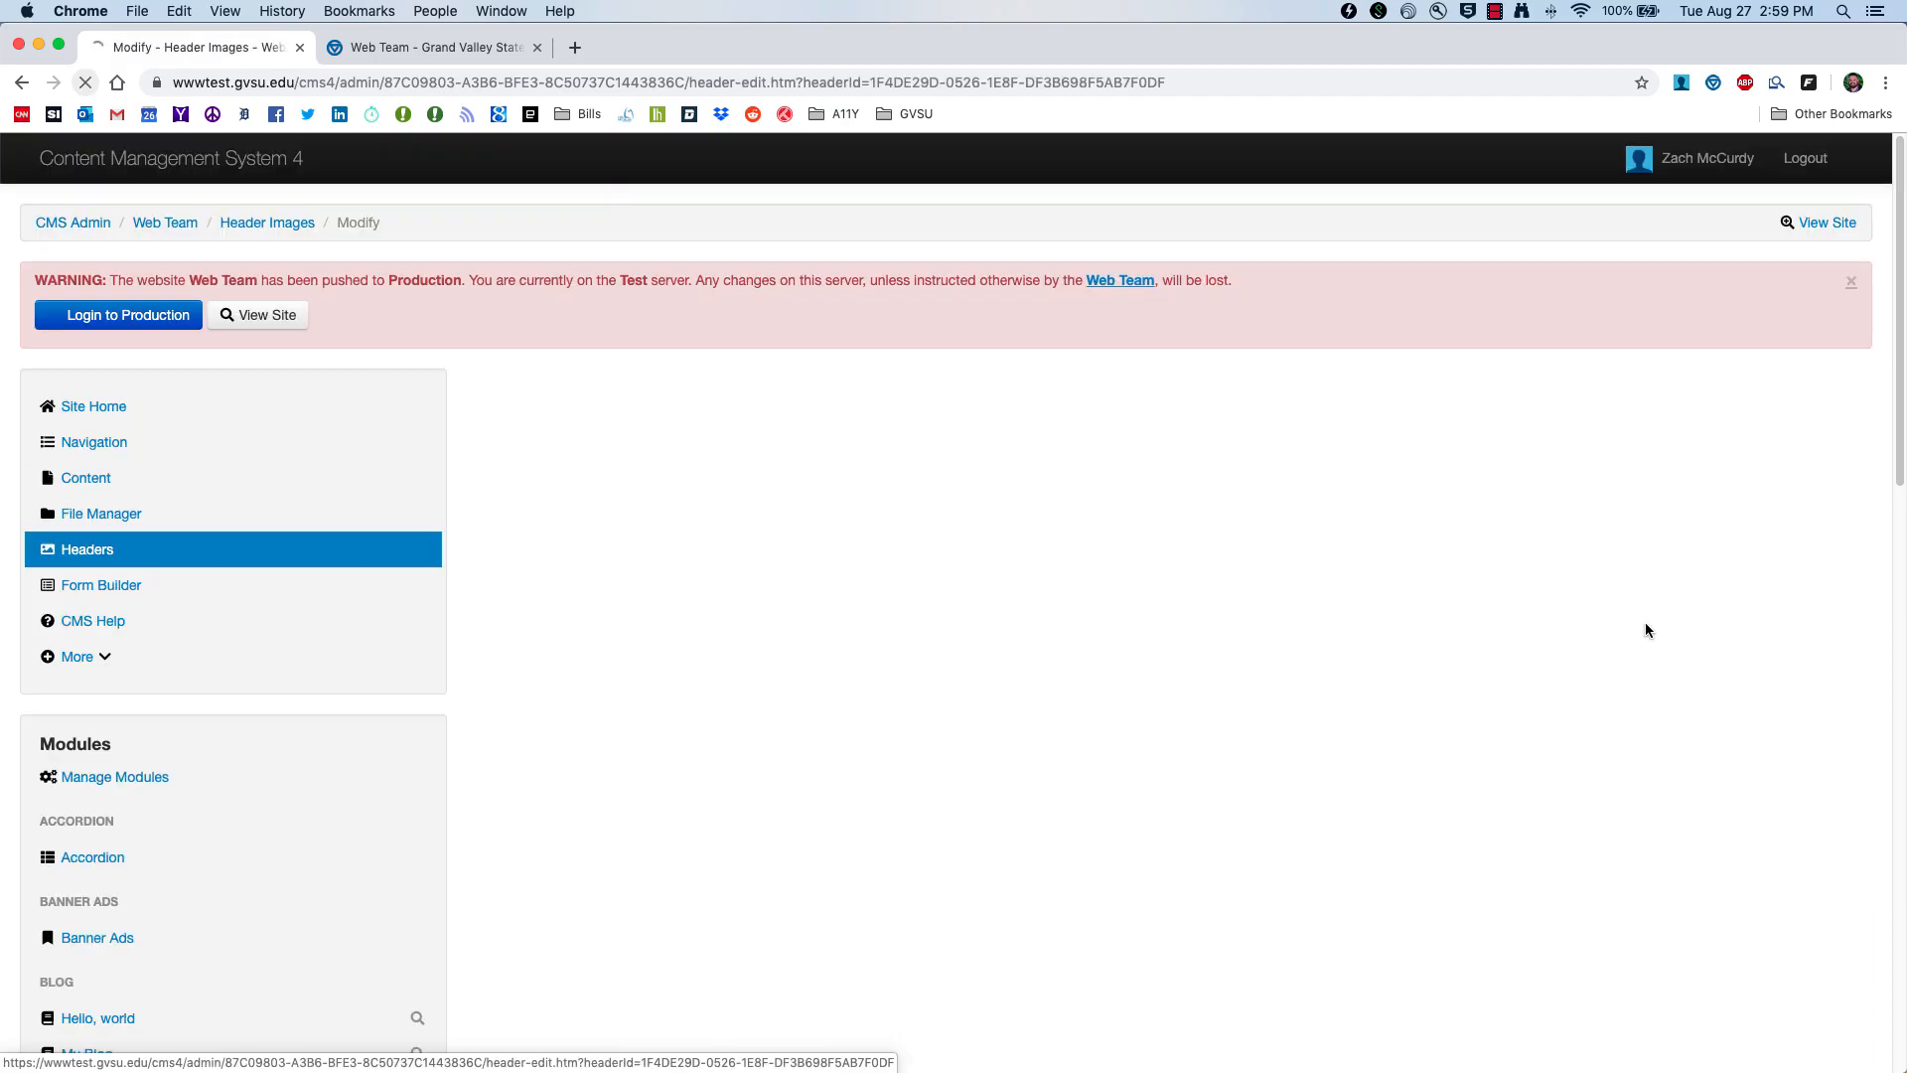
{"action": "scroll", "coordinate": [1064, 800], "scroll_direction": "down", "scroll_amount": 15}
{"action": "scroll", "coordinate": [1076, 805], "scroll_direction": "down", "scroll_amount": 2}
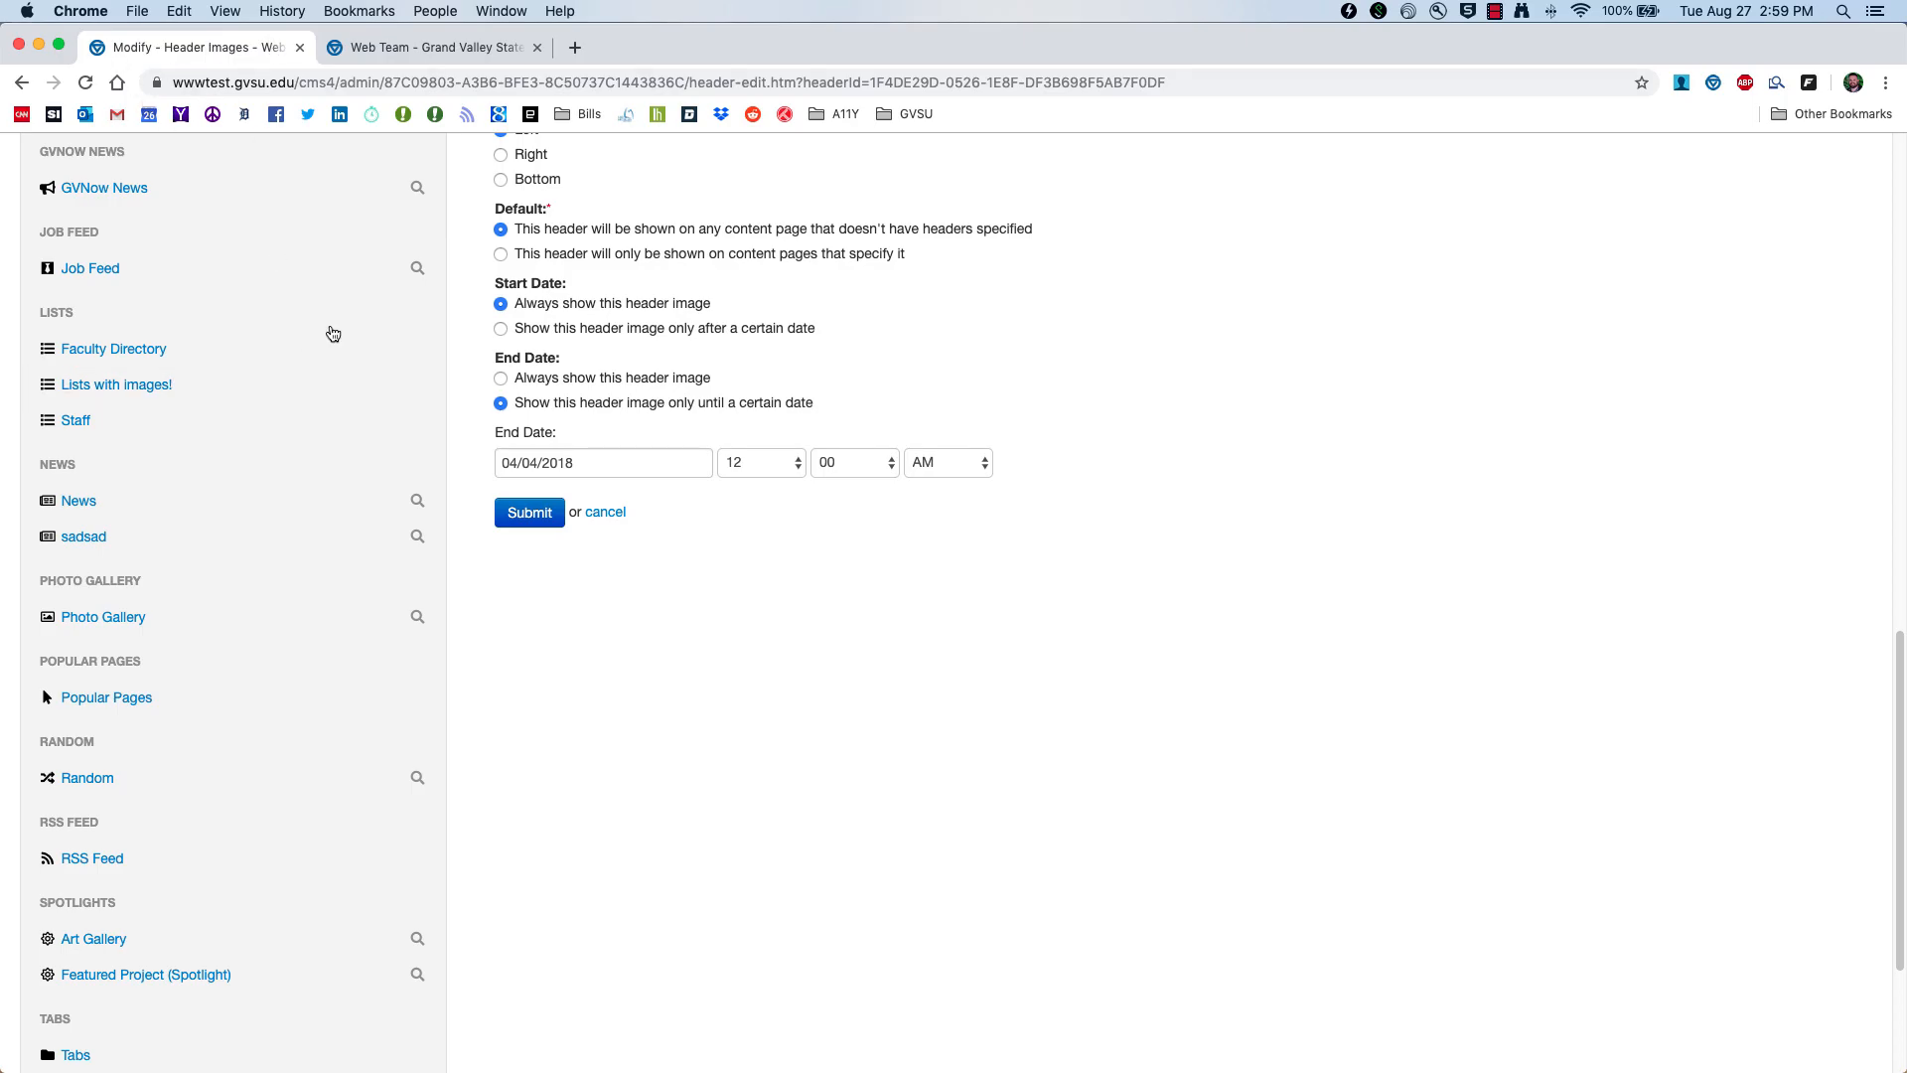
{"action": "scroll", "coordinate": [279, 248], "scroll_direction": "up", "scroll_amount": 14}
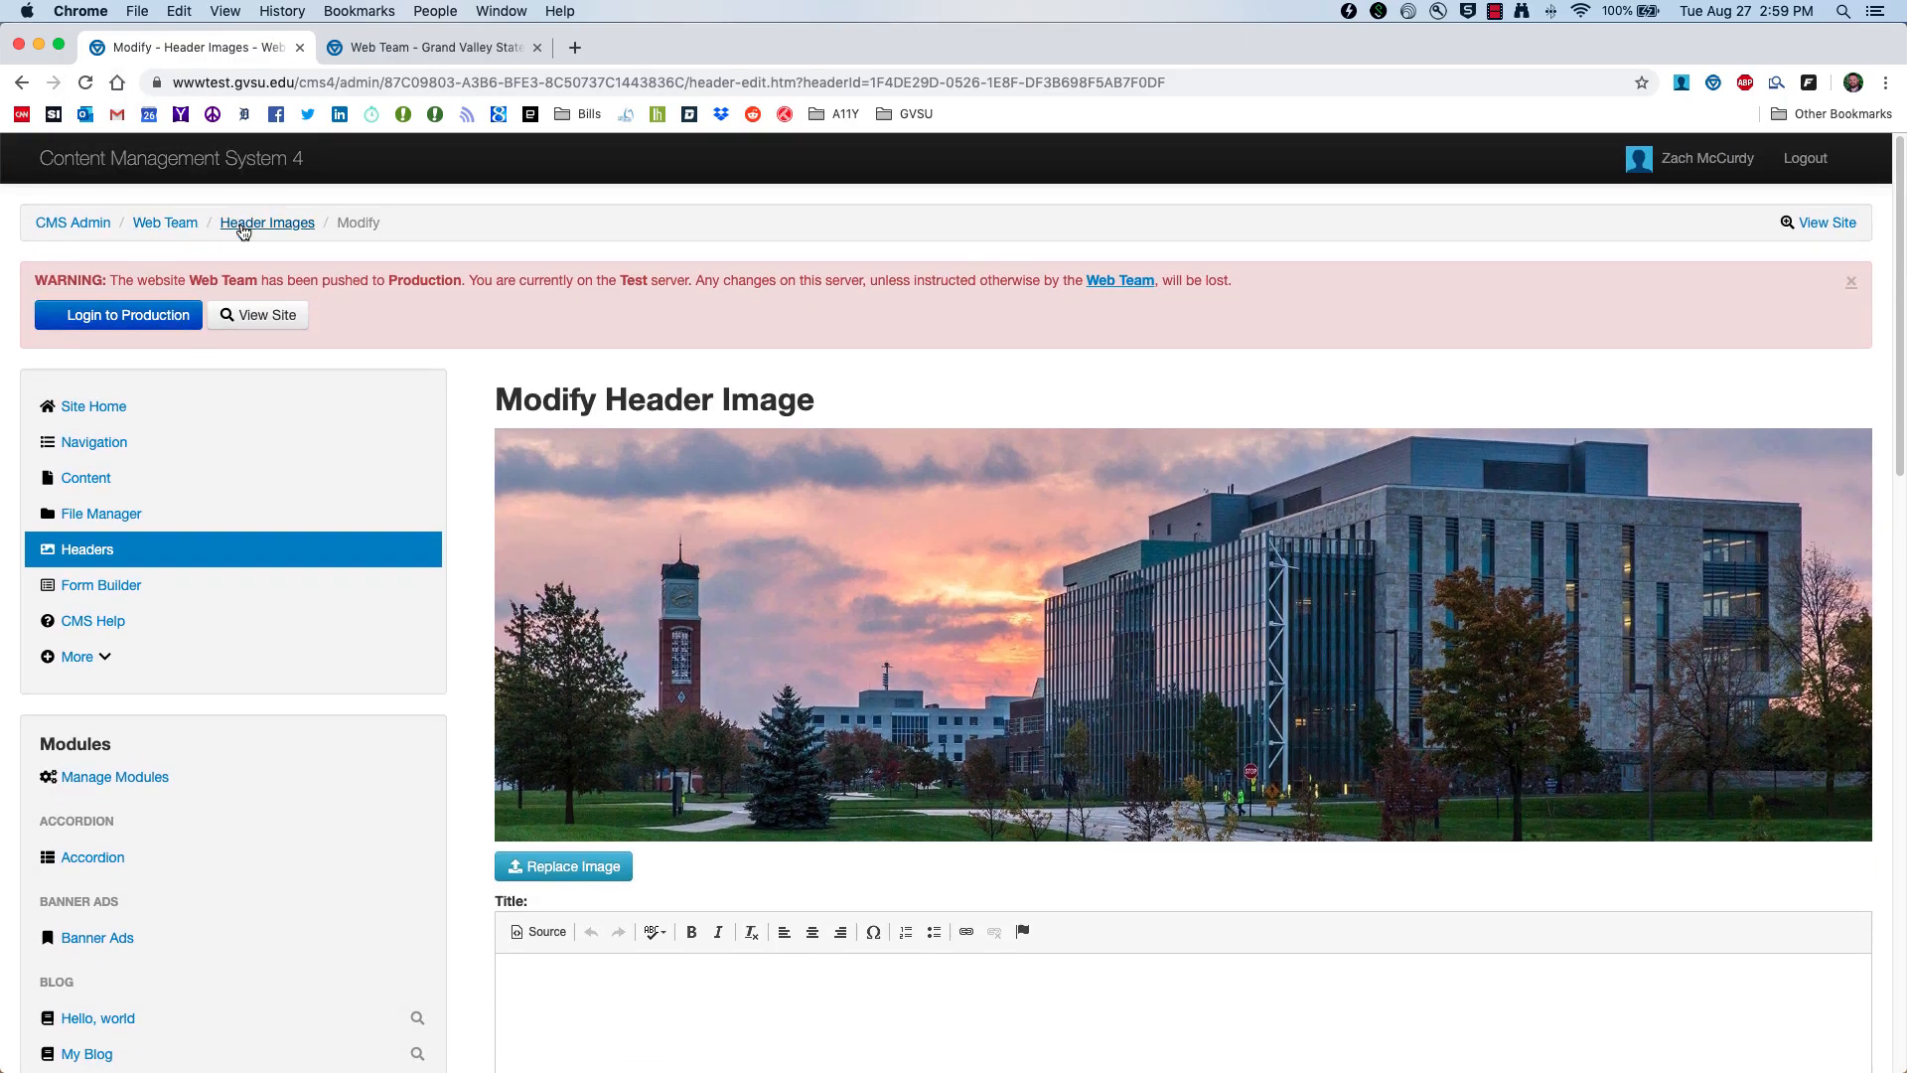
{"action": "left_click", "coordinate": [267, 225]}
Step: Move the new bridge header up from the end of the Header Images list
{"action": "scroll", "coordinate": [986, 723], "scroll_direction": "down", "scroll_amount": 5}
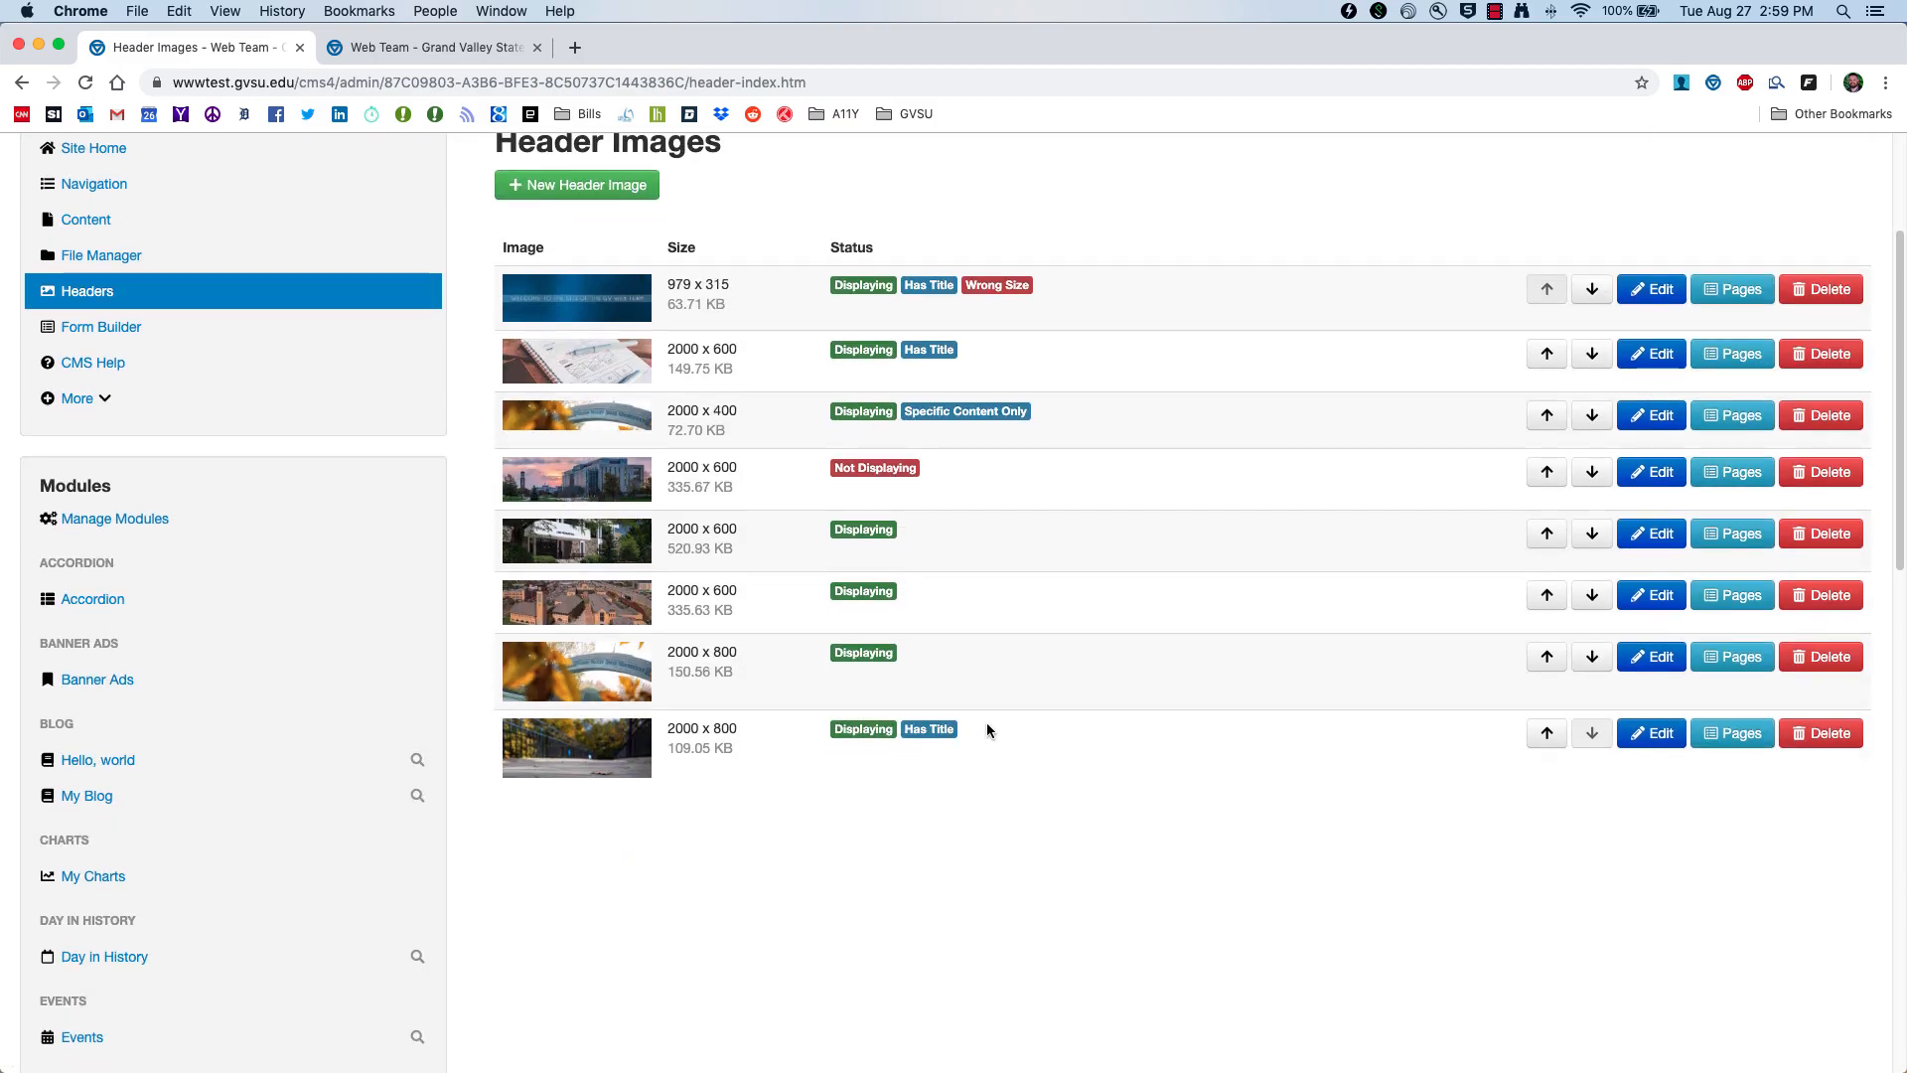
{"action": "scroll", "coordinate": [1068, 790], "scroll_direction": "up", "scroll_amount": 2}
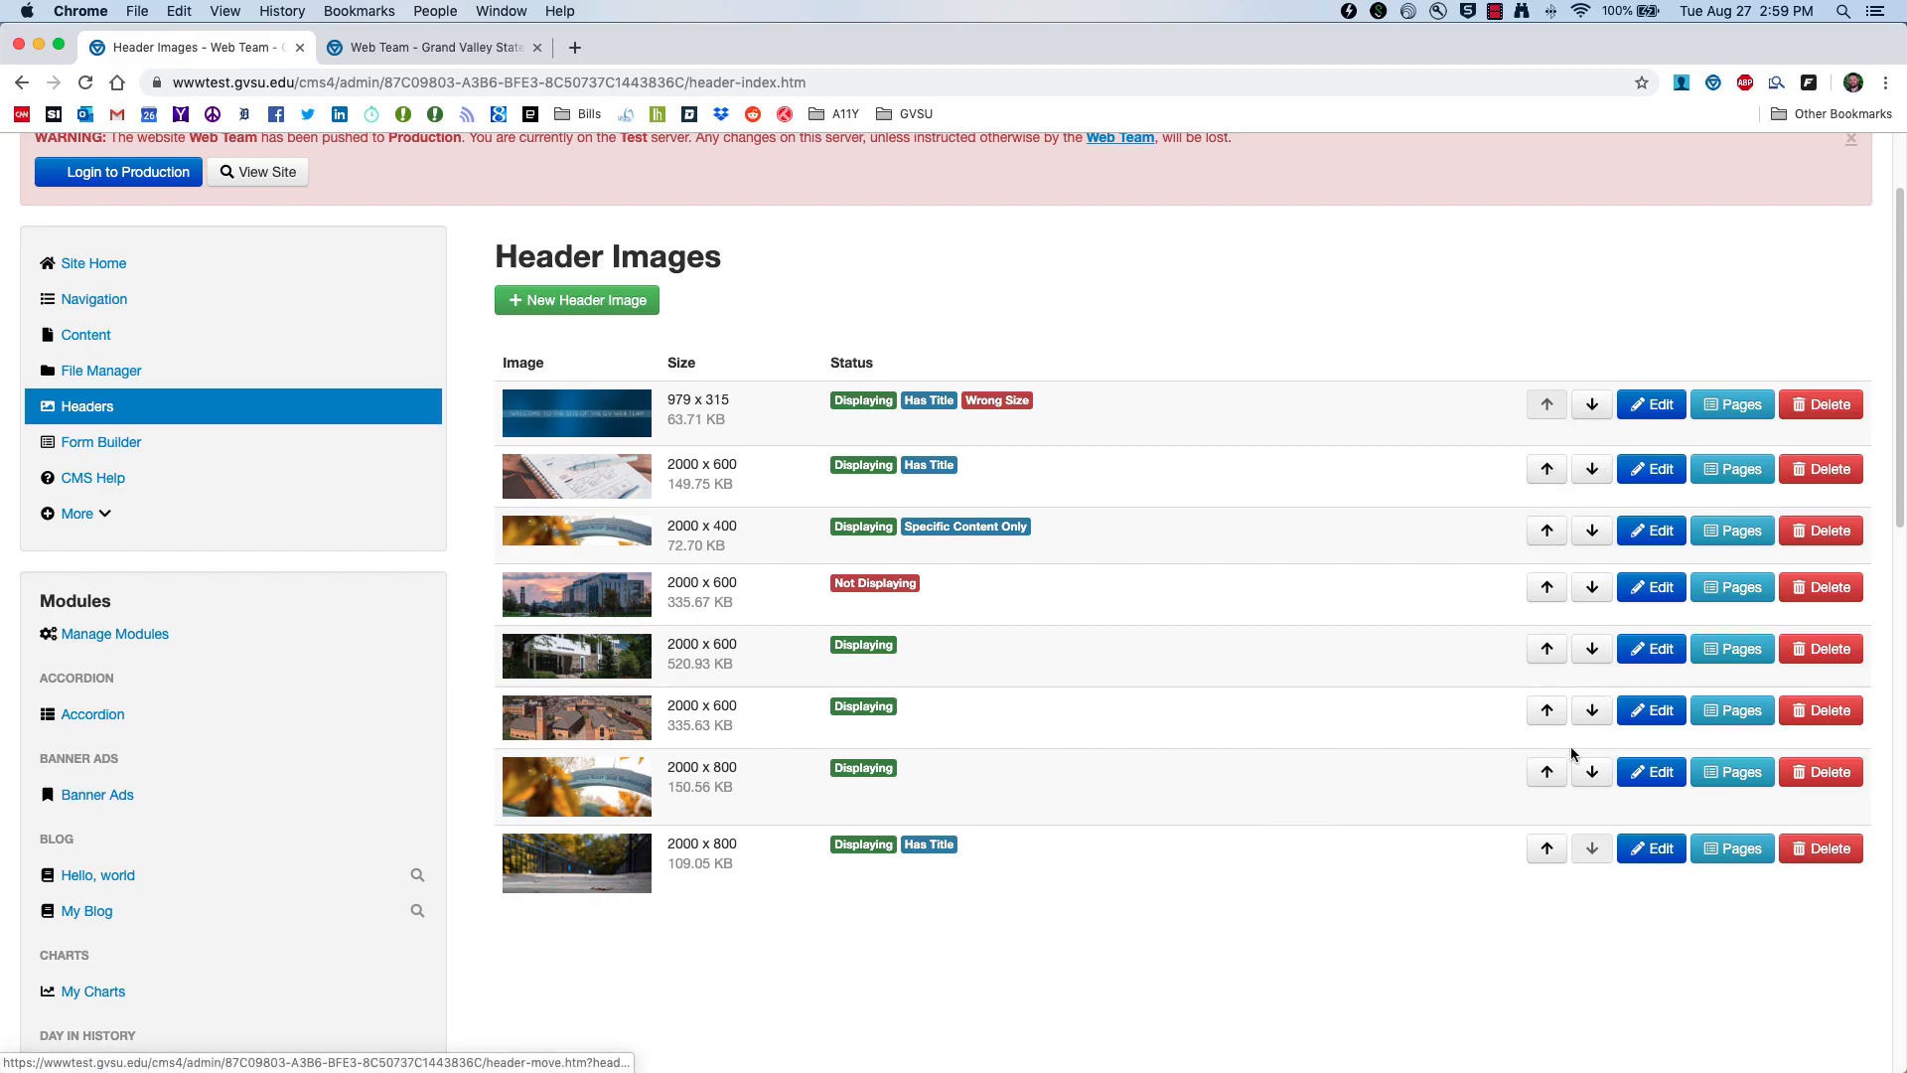
{"action": "left_click", "coordinate": [1547, 849]}
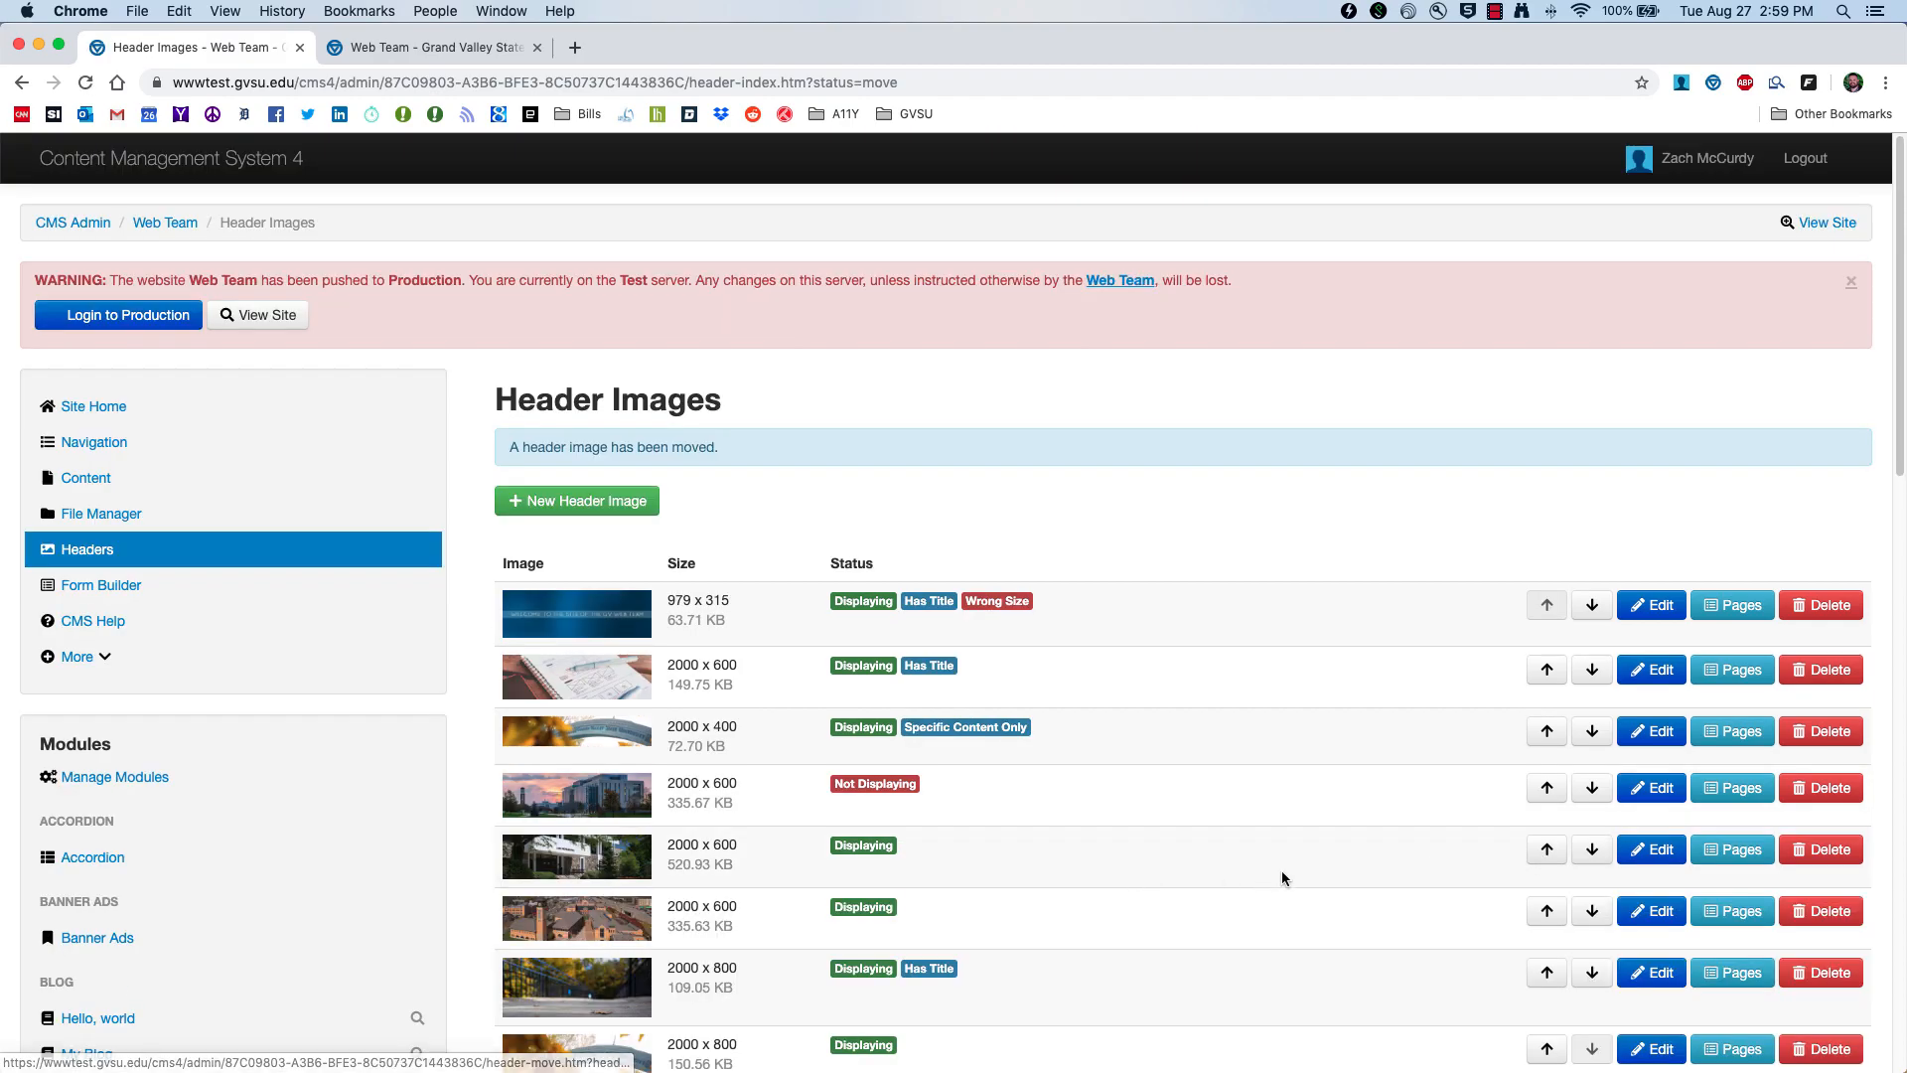
{"action": "scroll", "coordinate": [1261, 864], "scroll_direction": "down", "scroll_amount": 3}
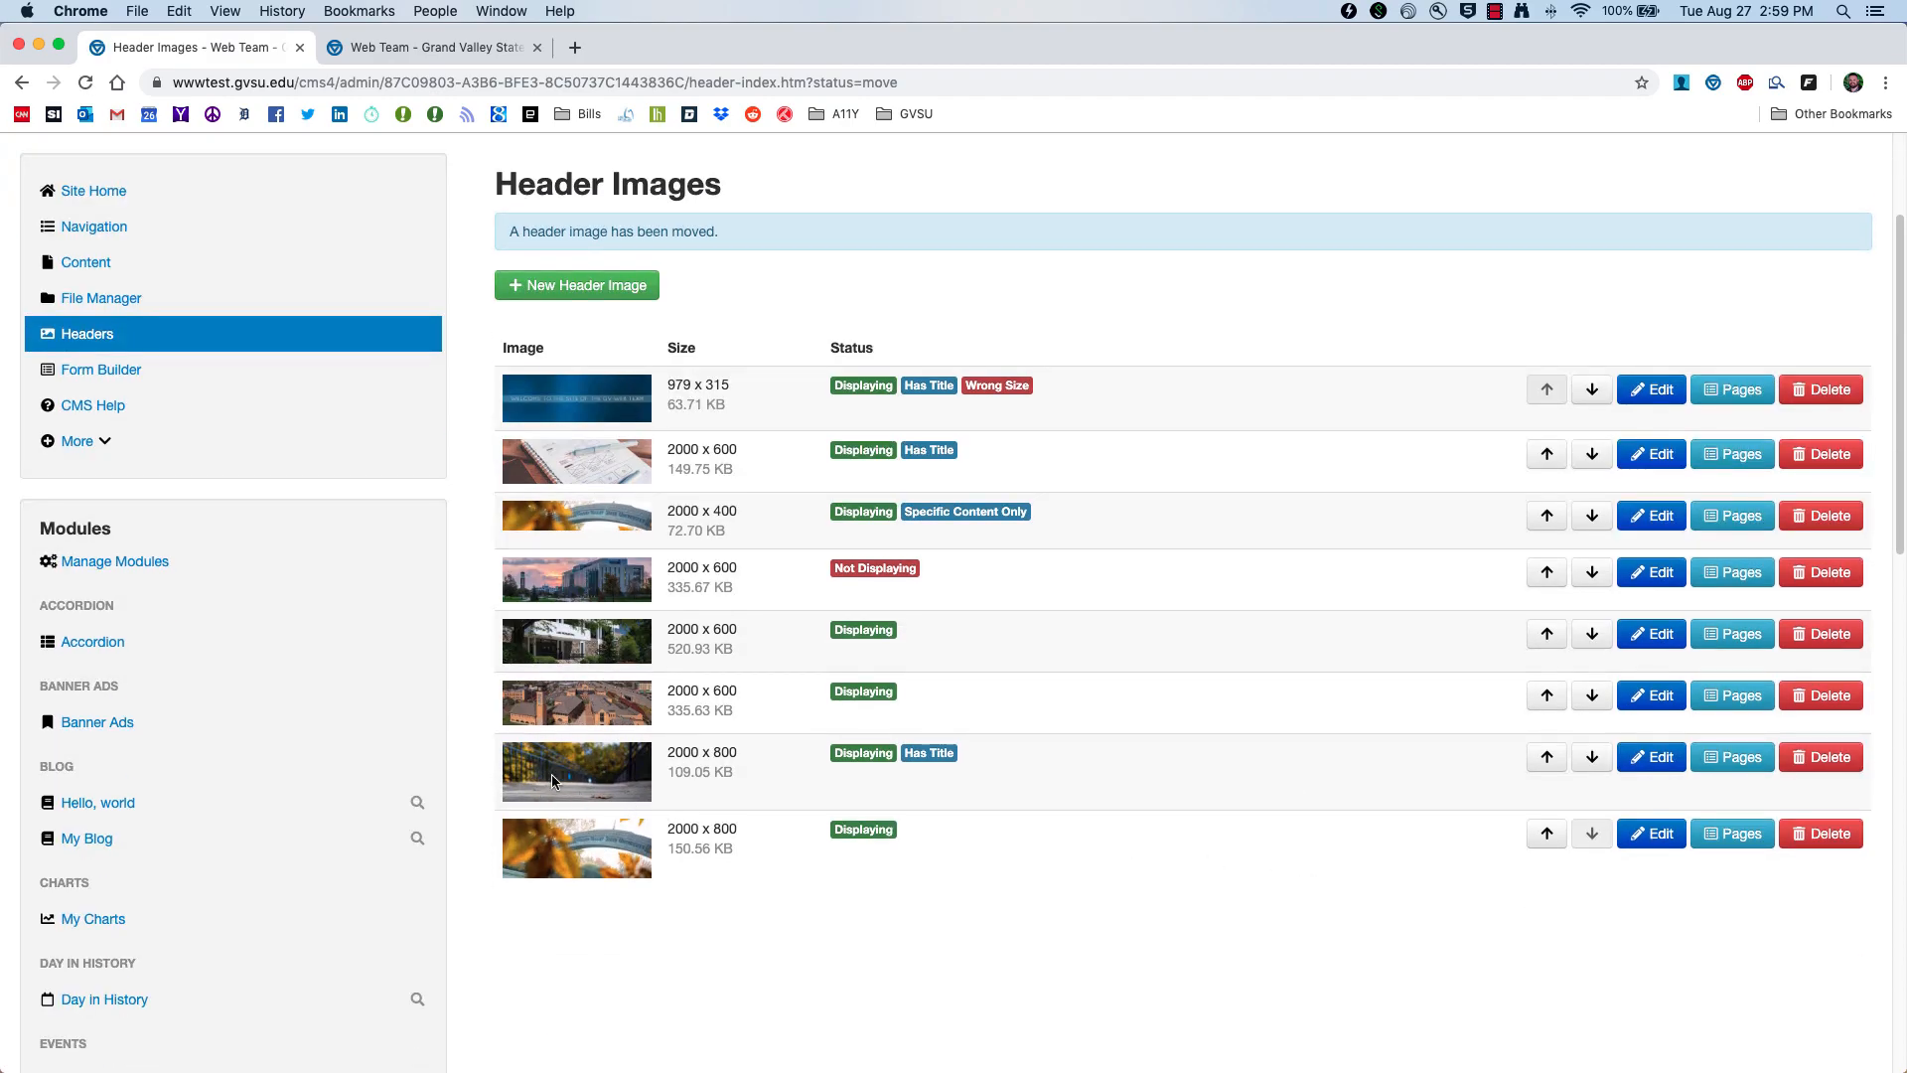
{"action": "left_click", "coordinate": [1546, 757]}
{"action": "scroll", "coordinate": [1358, 795], "scroll_direction": "down", "scroll_amount": 3}
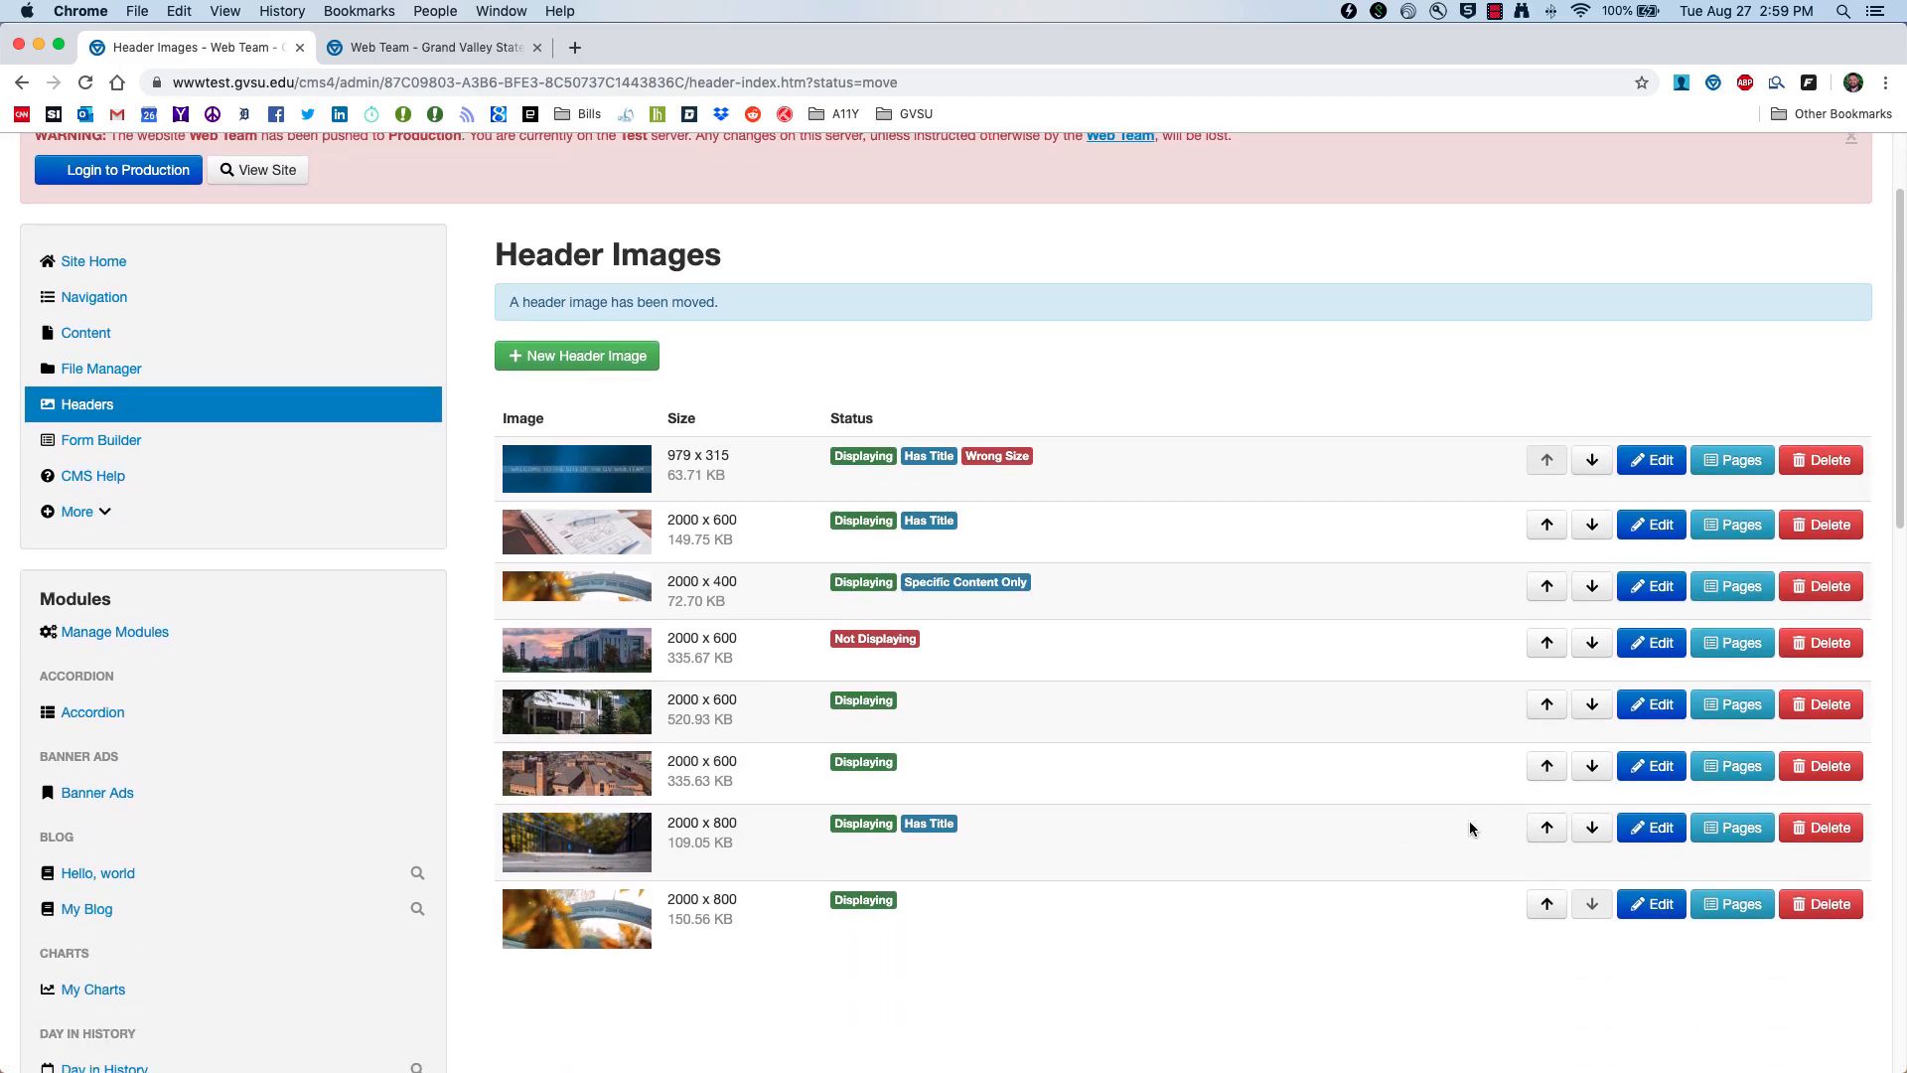
{"action": "left_click", "coordinate": [1545, 828]}
{"action": "scroll", "coordinate": [1115, 782], "scroll_direction": "down", "scroll_amount": 2}
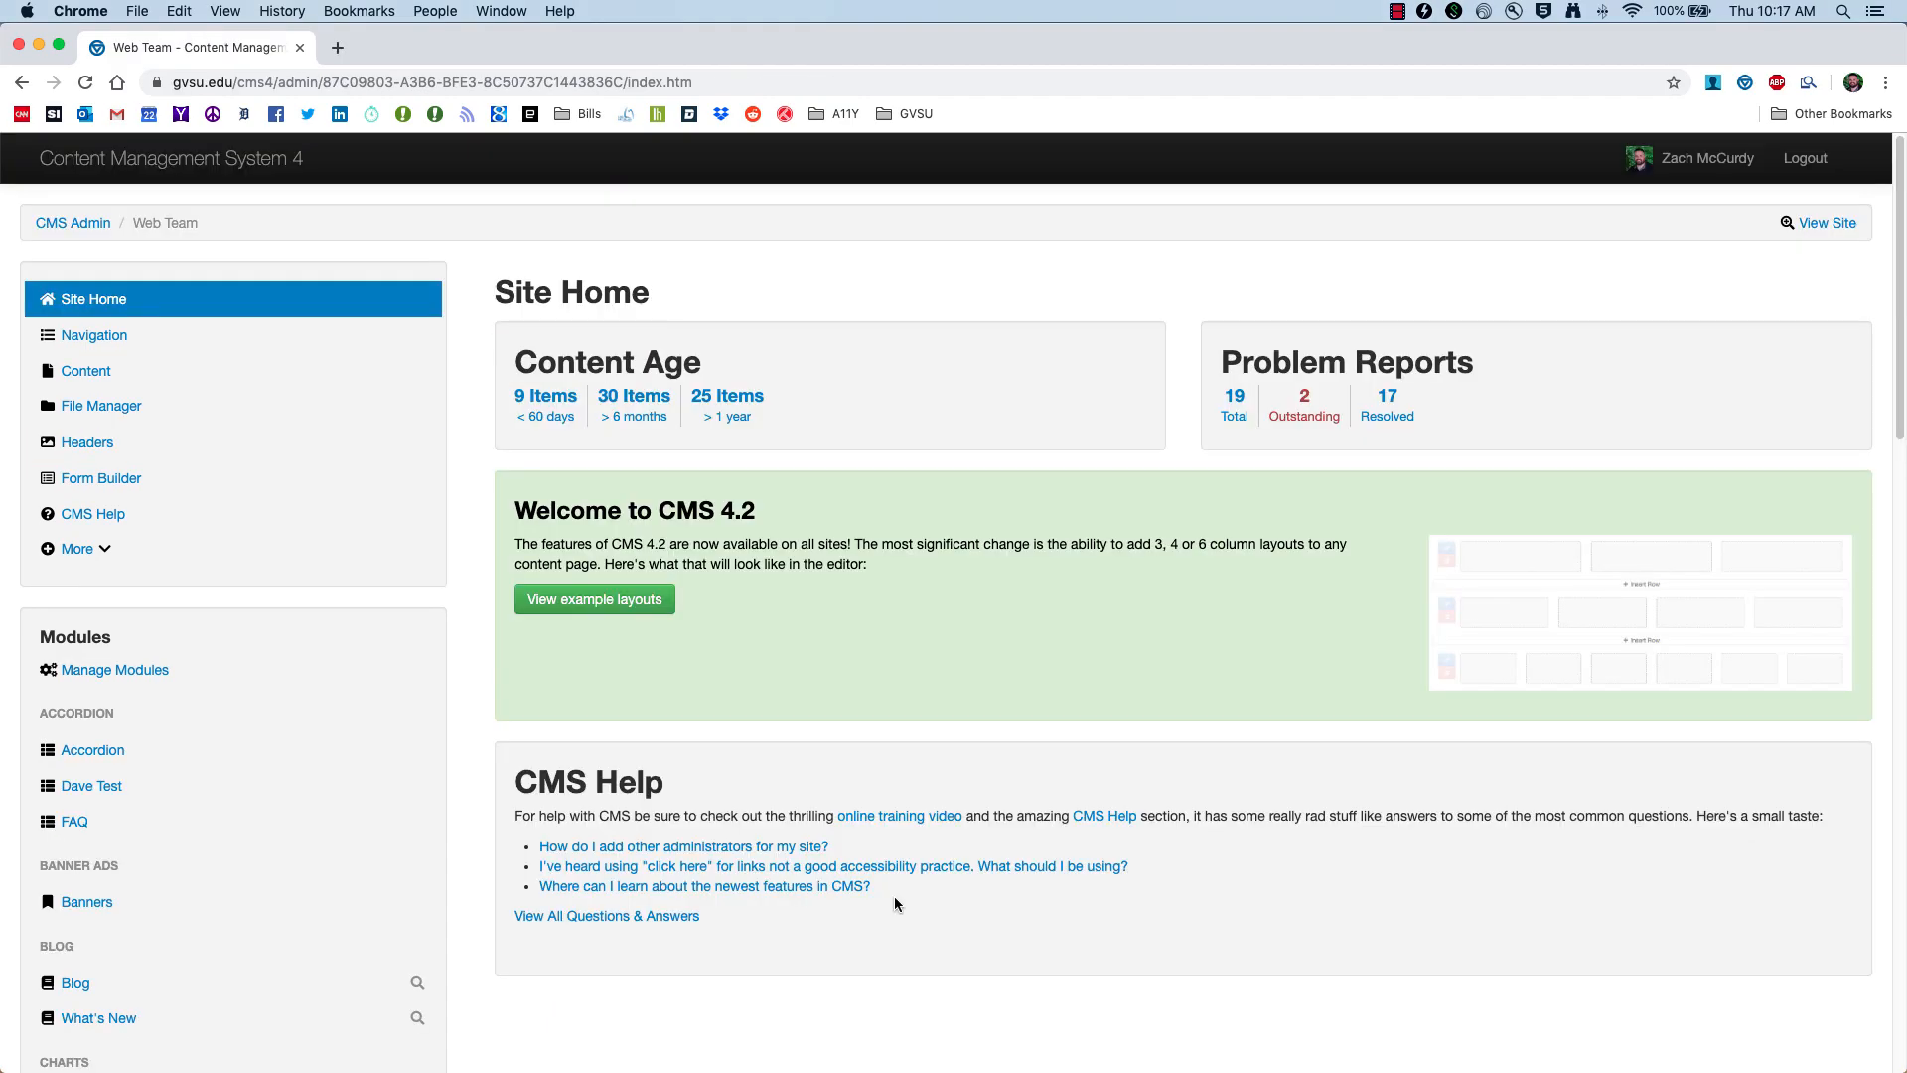
Step: Create a new content item from the Blank template with the page title "Intro to CMS 101"
{"action": "scroll", "coordinate": [899, 884], "scroll_direction": "down", "scroll_amount": 1}
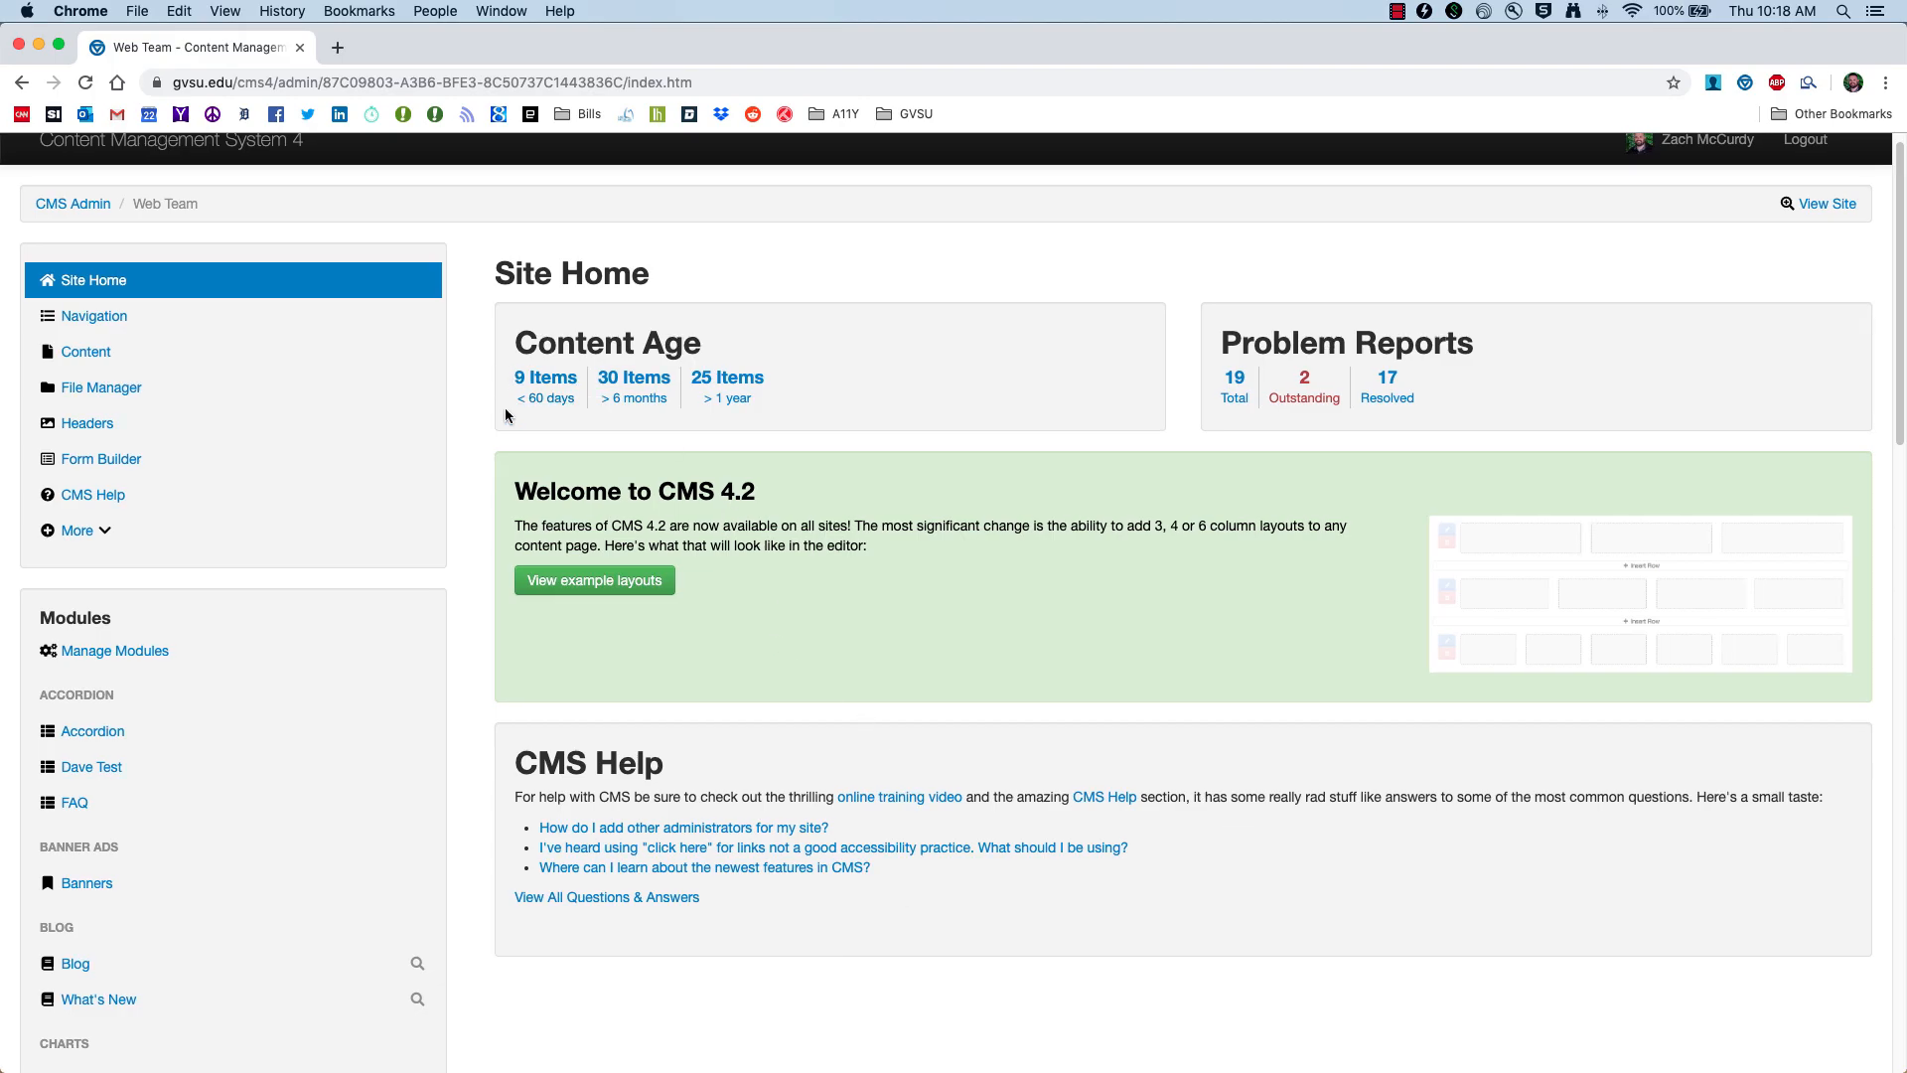
{"action": "scroll", "coordinate": [467, 407], "scroll_direction": "up", "scroll_amount": 1}
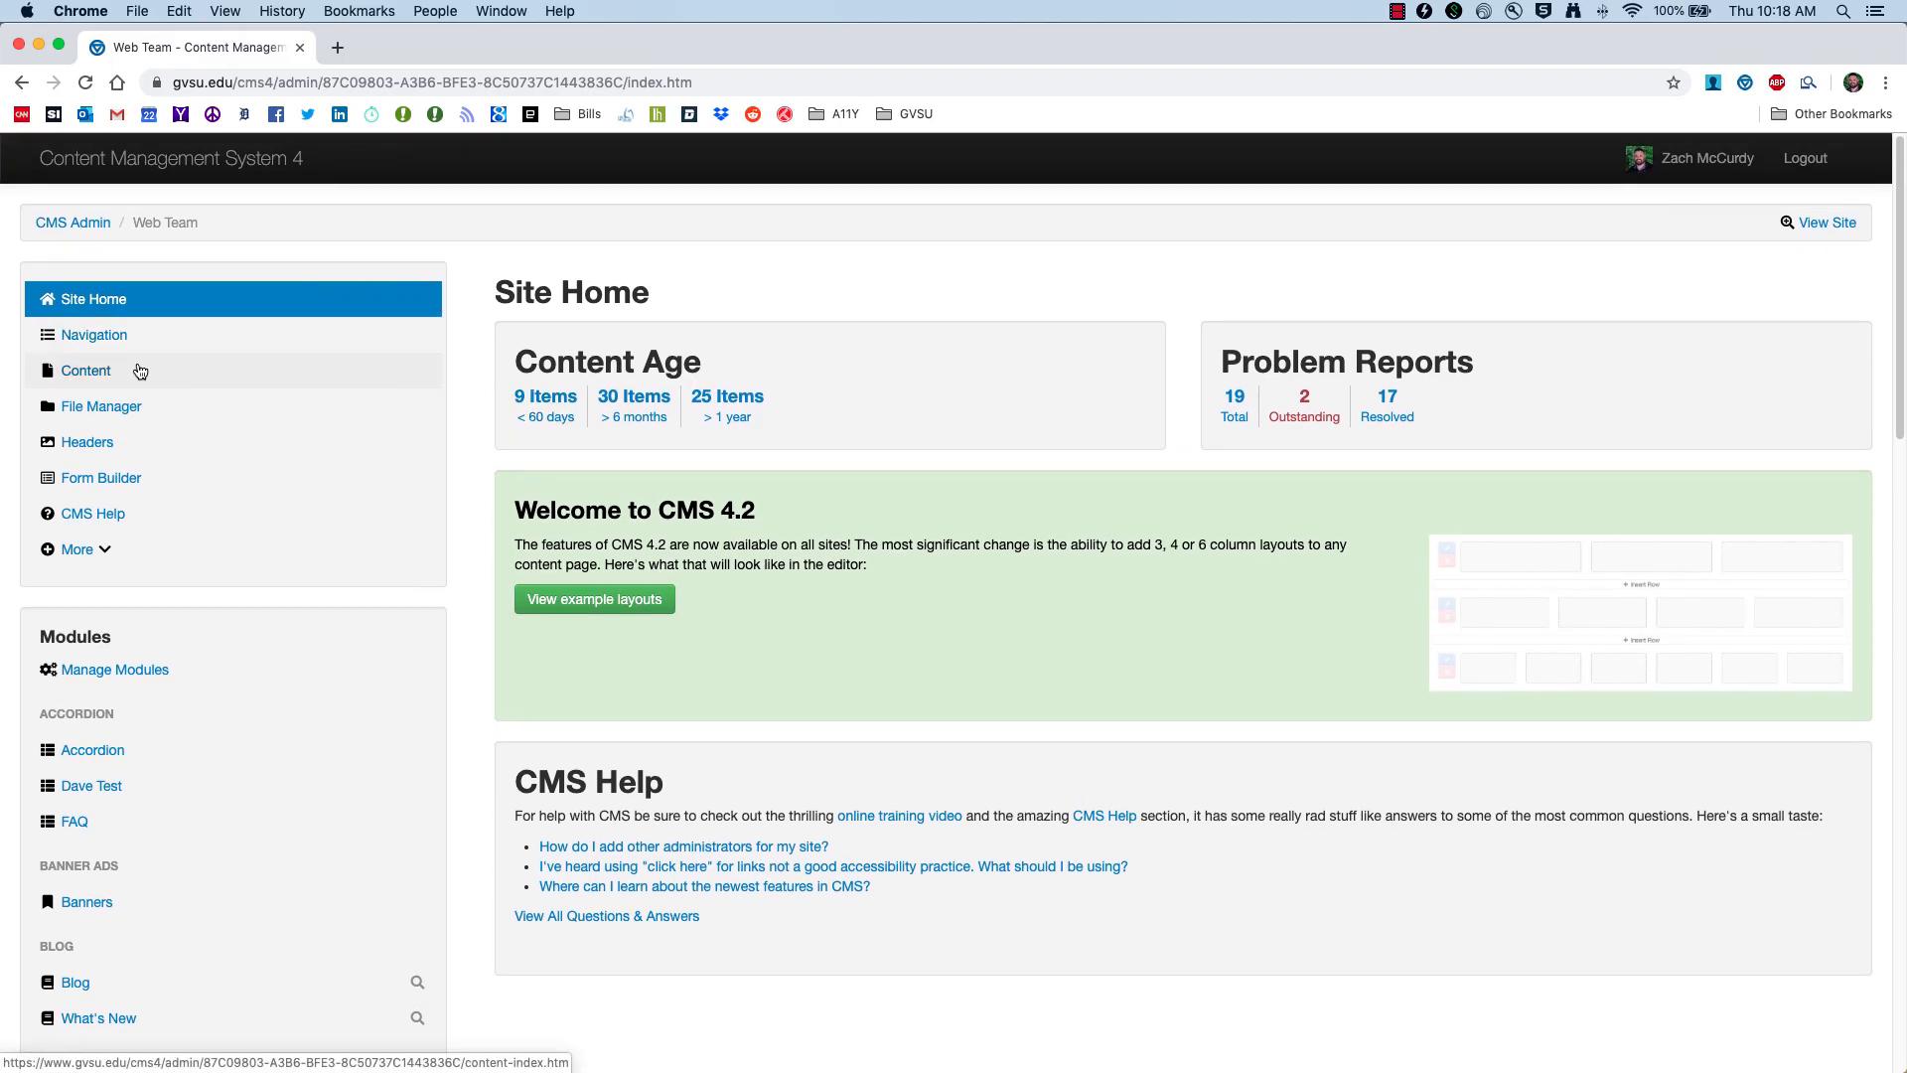
{"action": "left_click", "coordinate": [80, 371]}
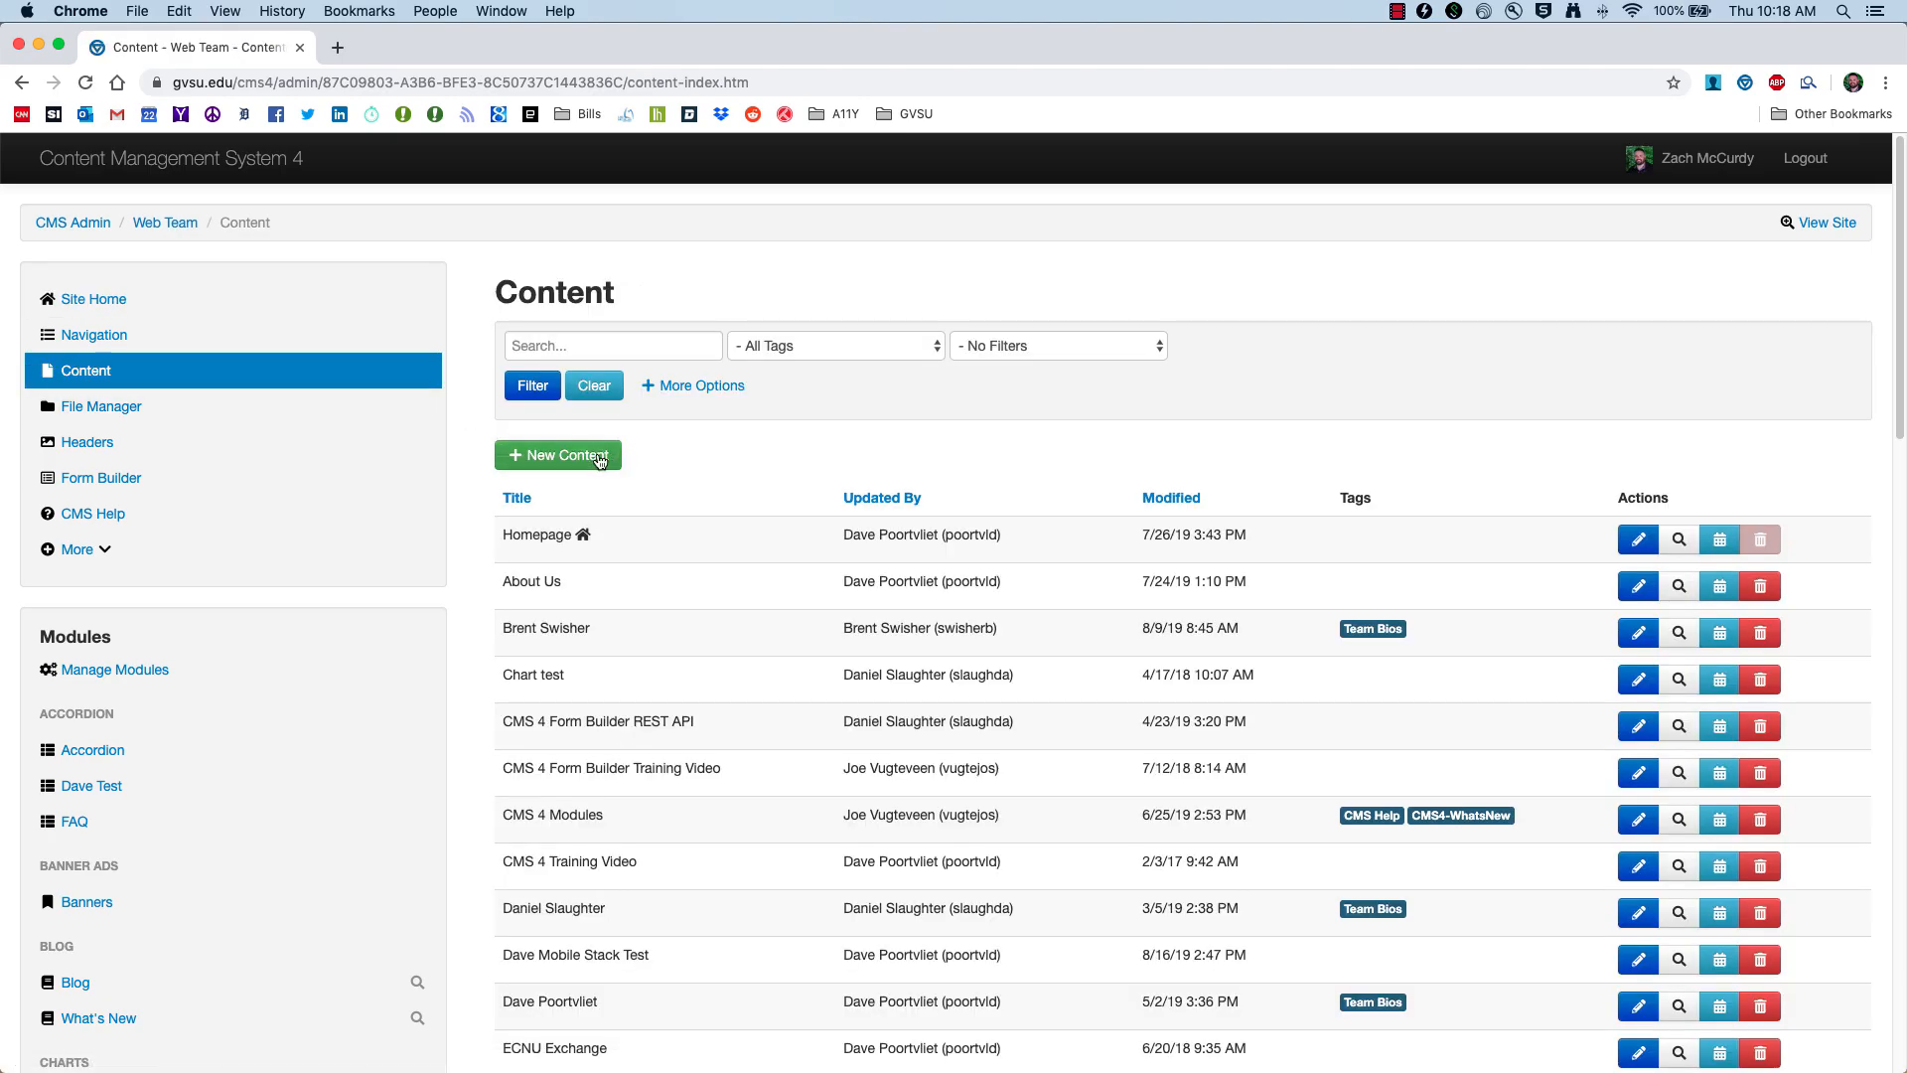
{"action": "left_click", "coordinate": [534, 457]}
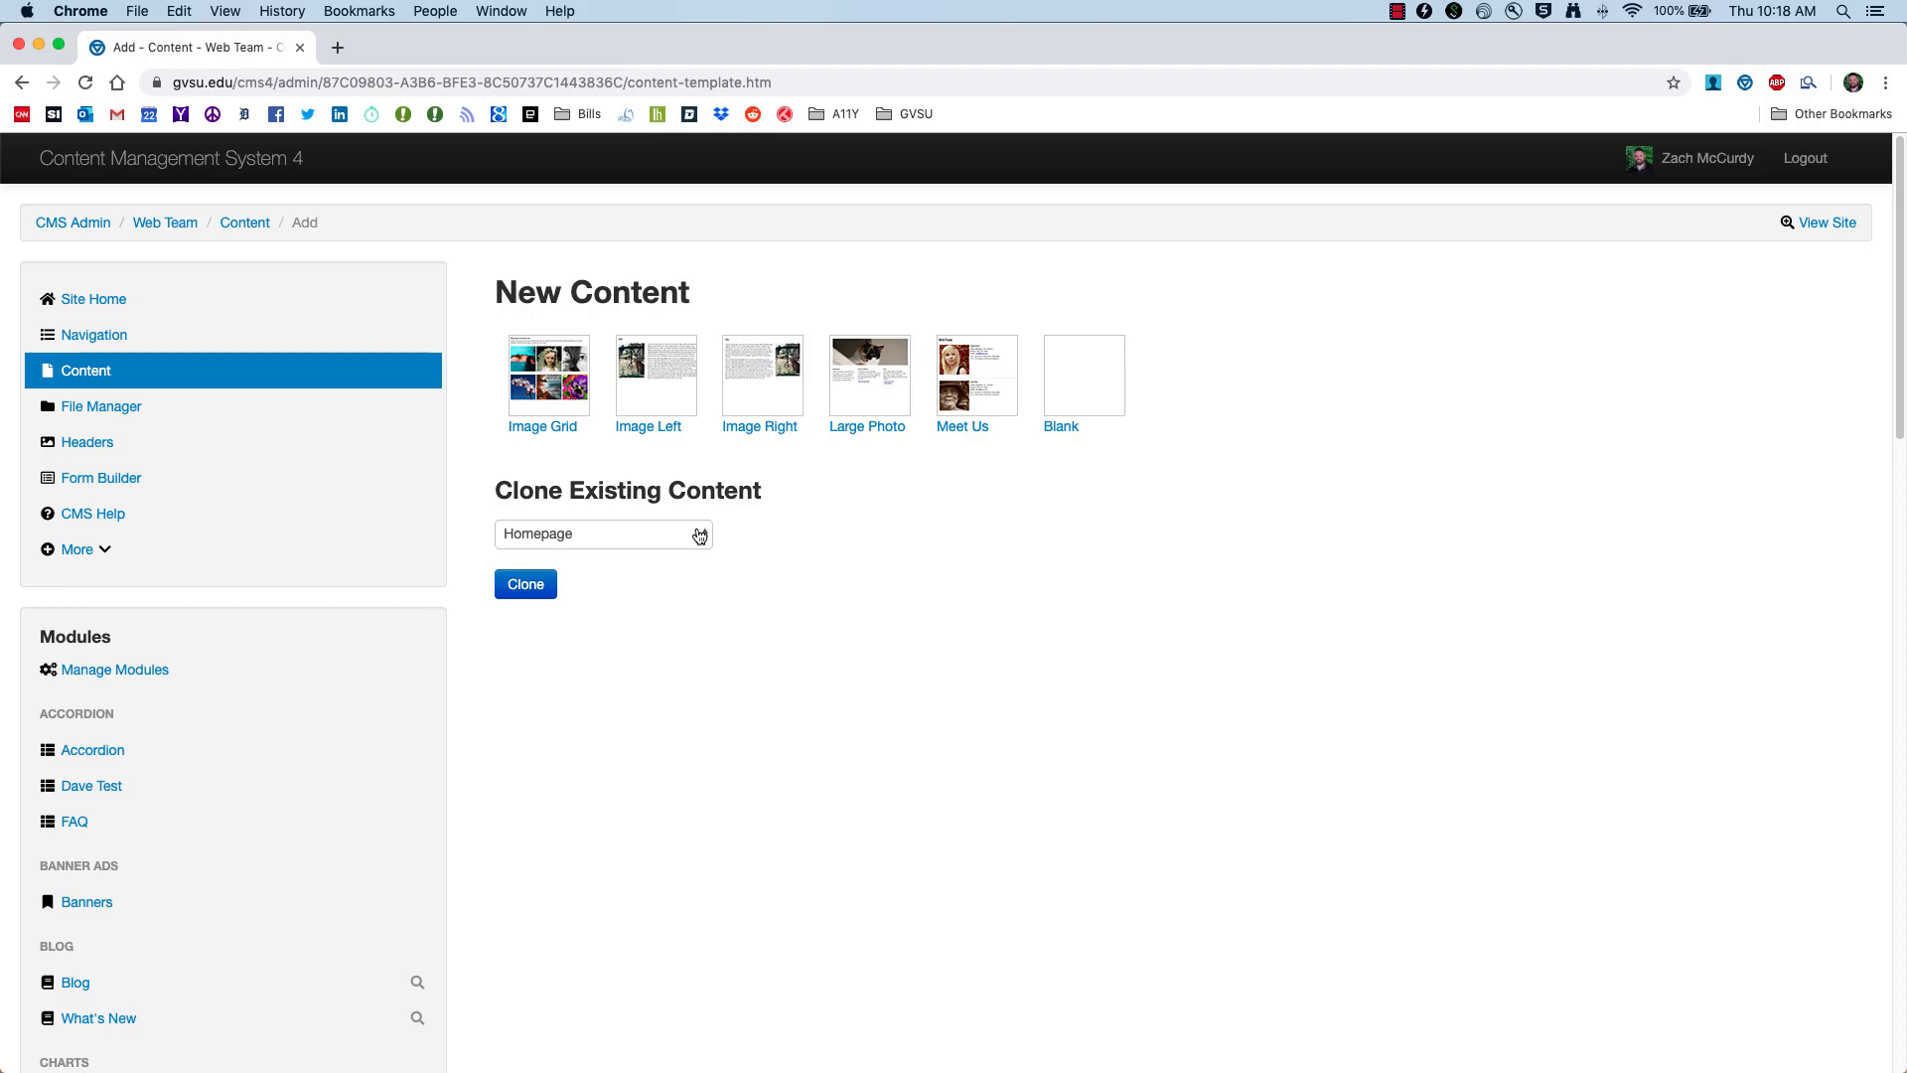
{"action": "left_click", "coordinate": [1092, 392]}
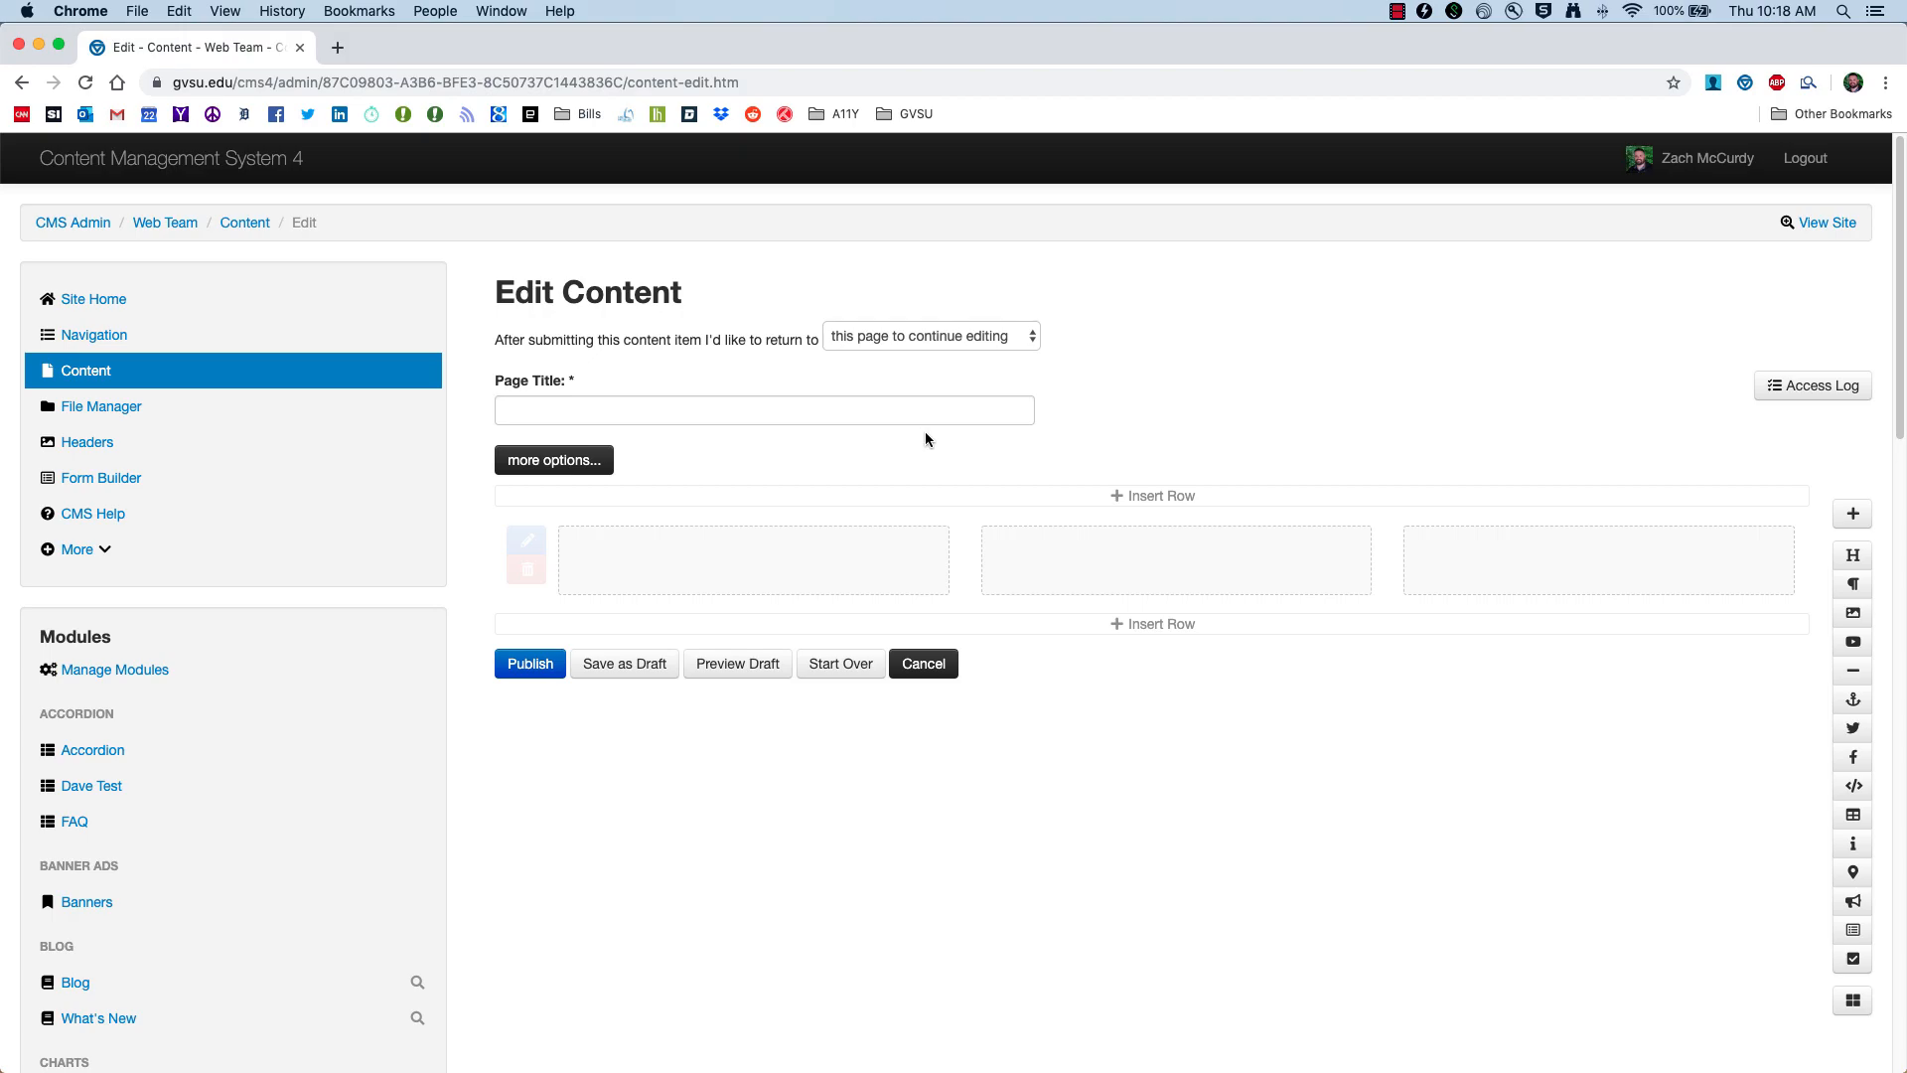
{"action": "left_click", "coordinate": [611, 400]}
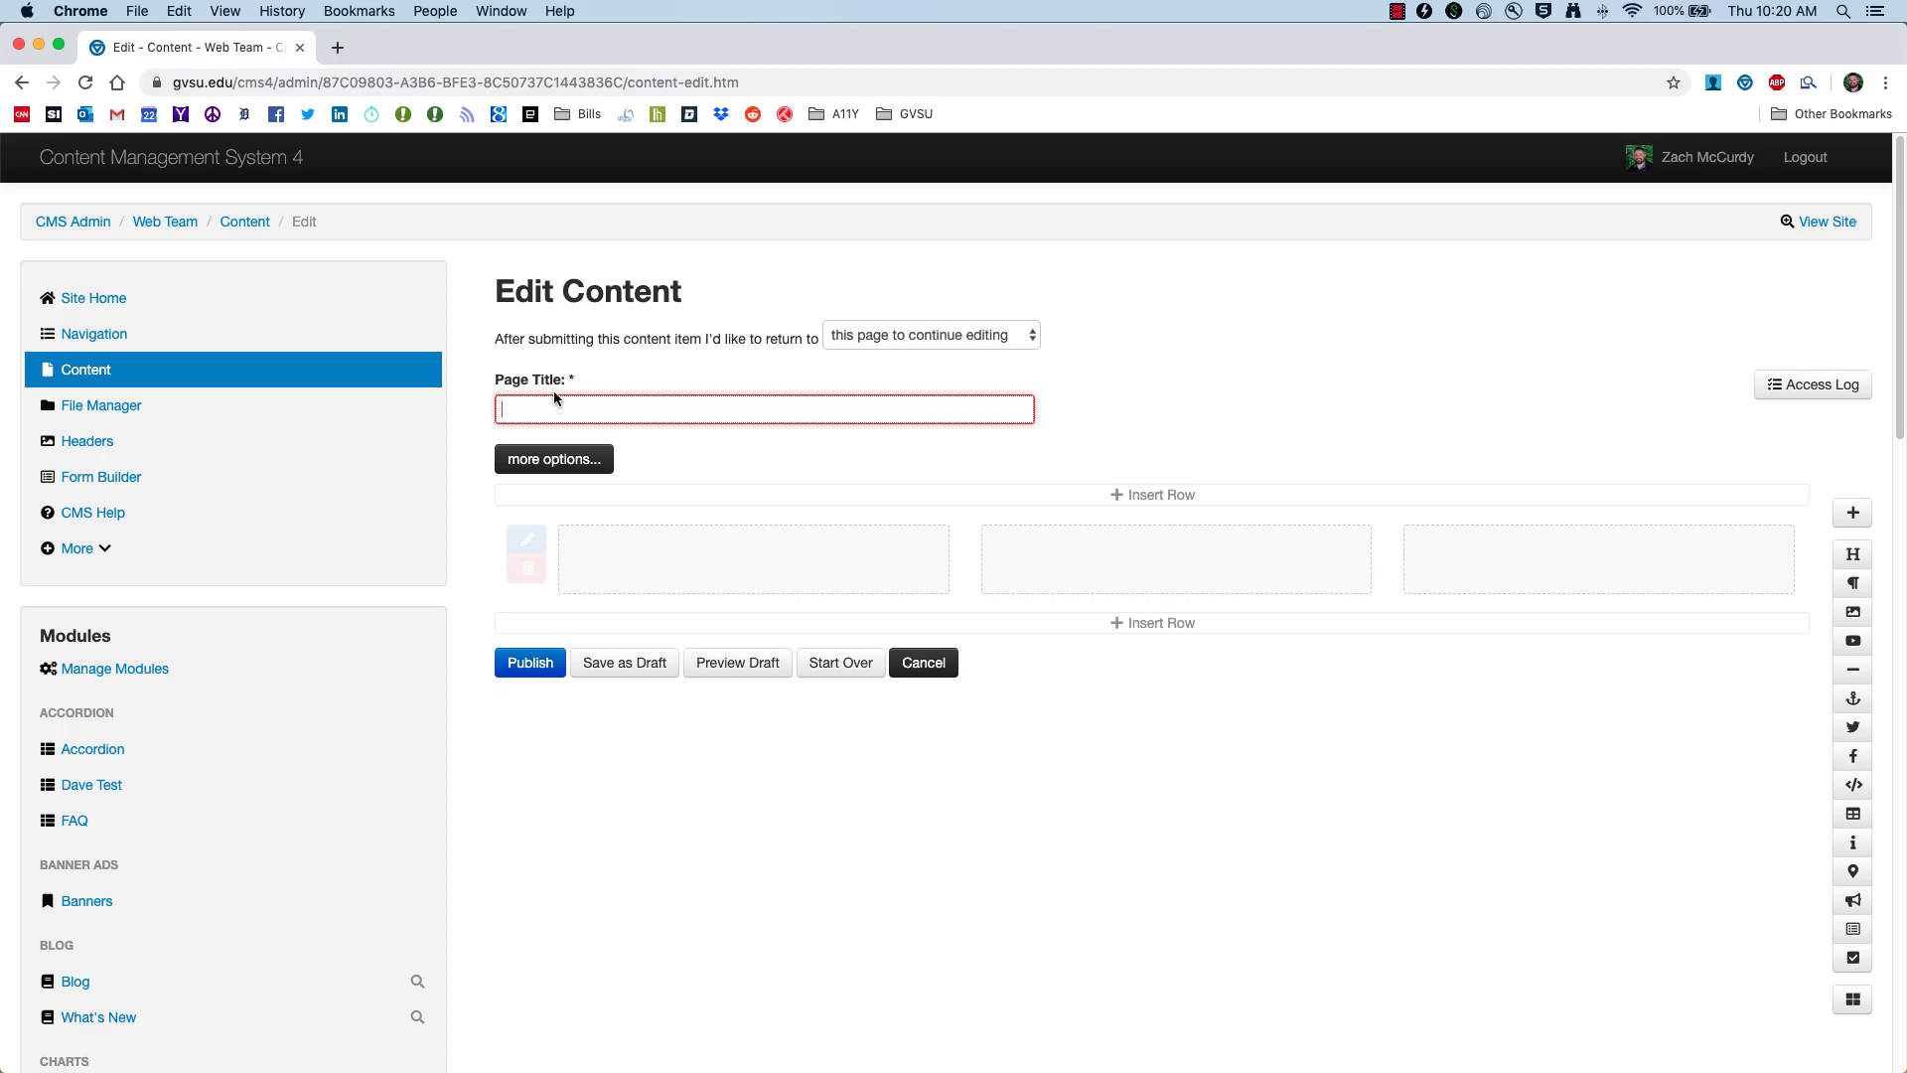
{"action": "type", "text": "Intro to CMS 101"}
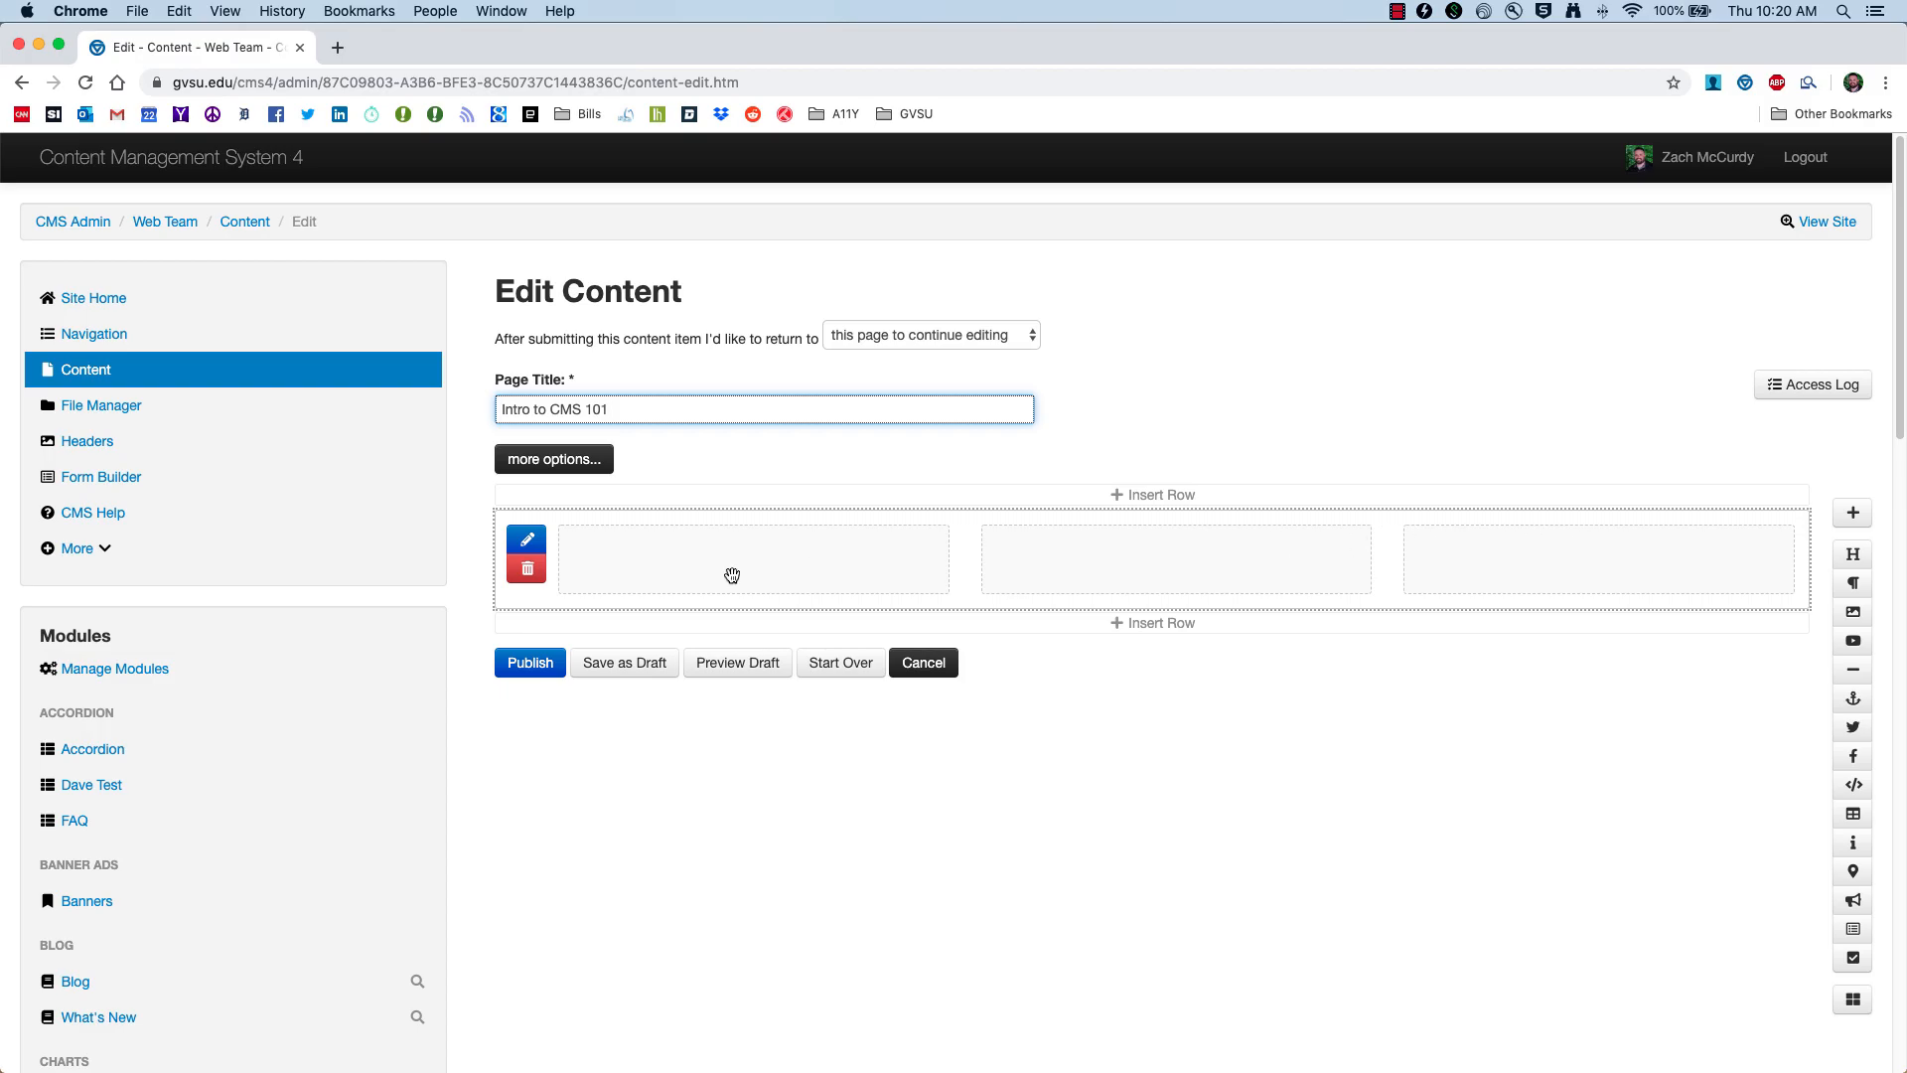
Step: Set the page's first row to 4 columns and save the row changes
{"action": "left_click", "coordinate": [631, 557]}
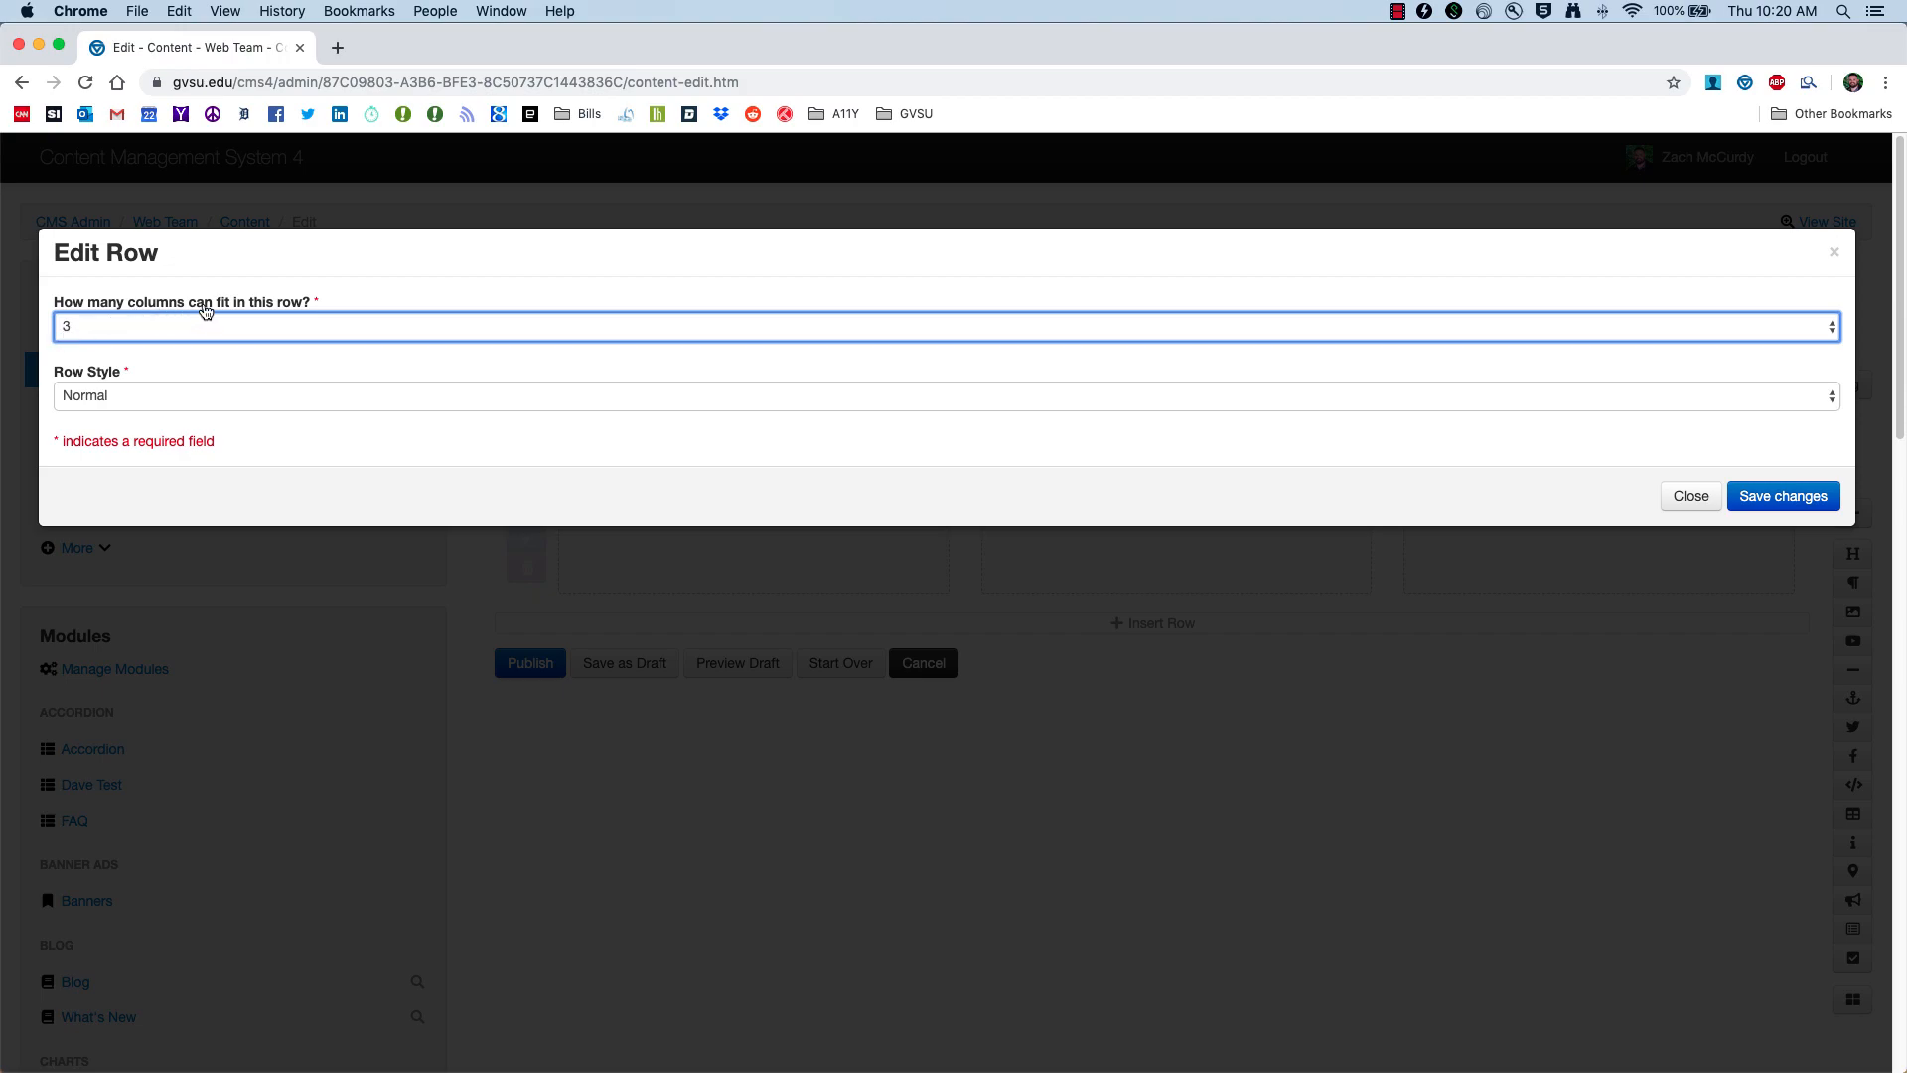
{"action": "left_click", "coordinate": [691, 330]}
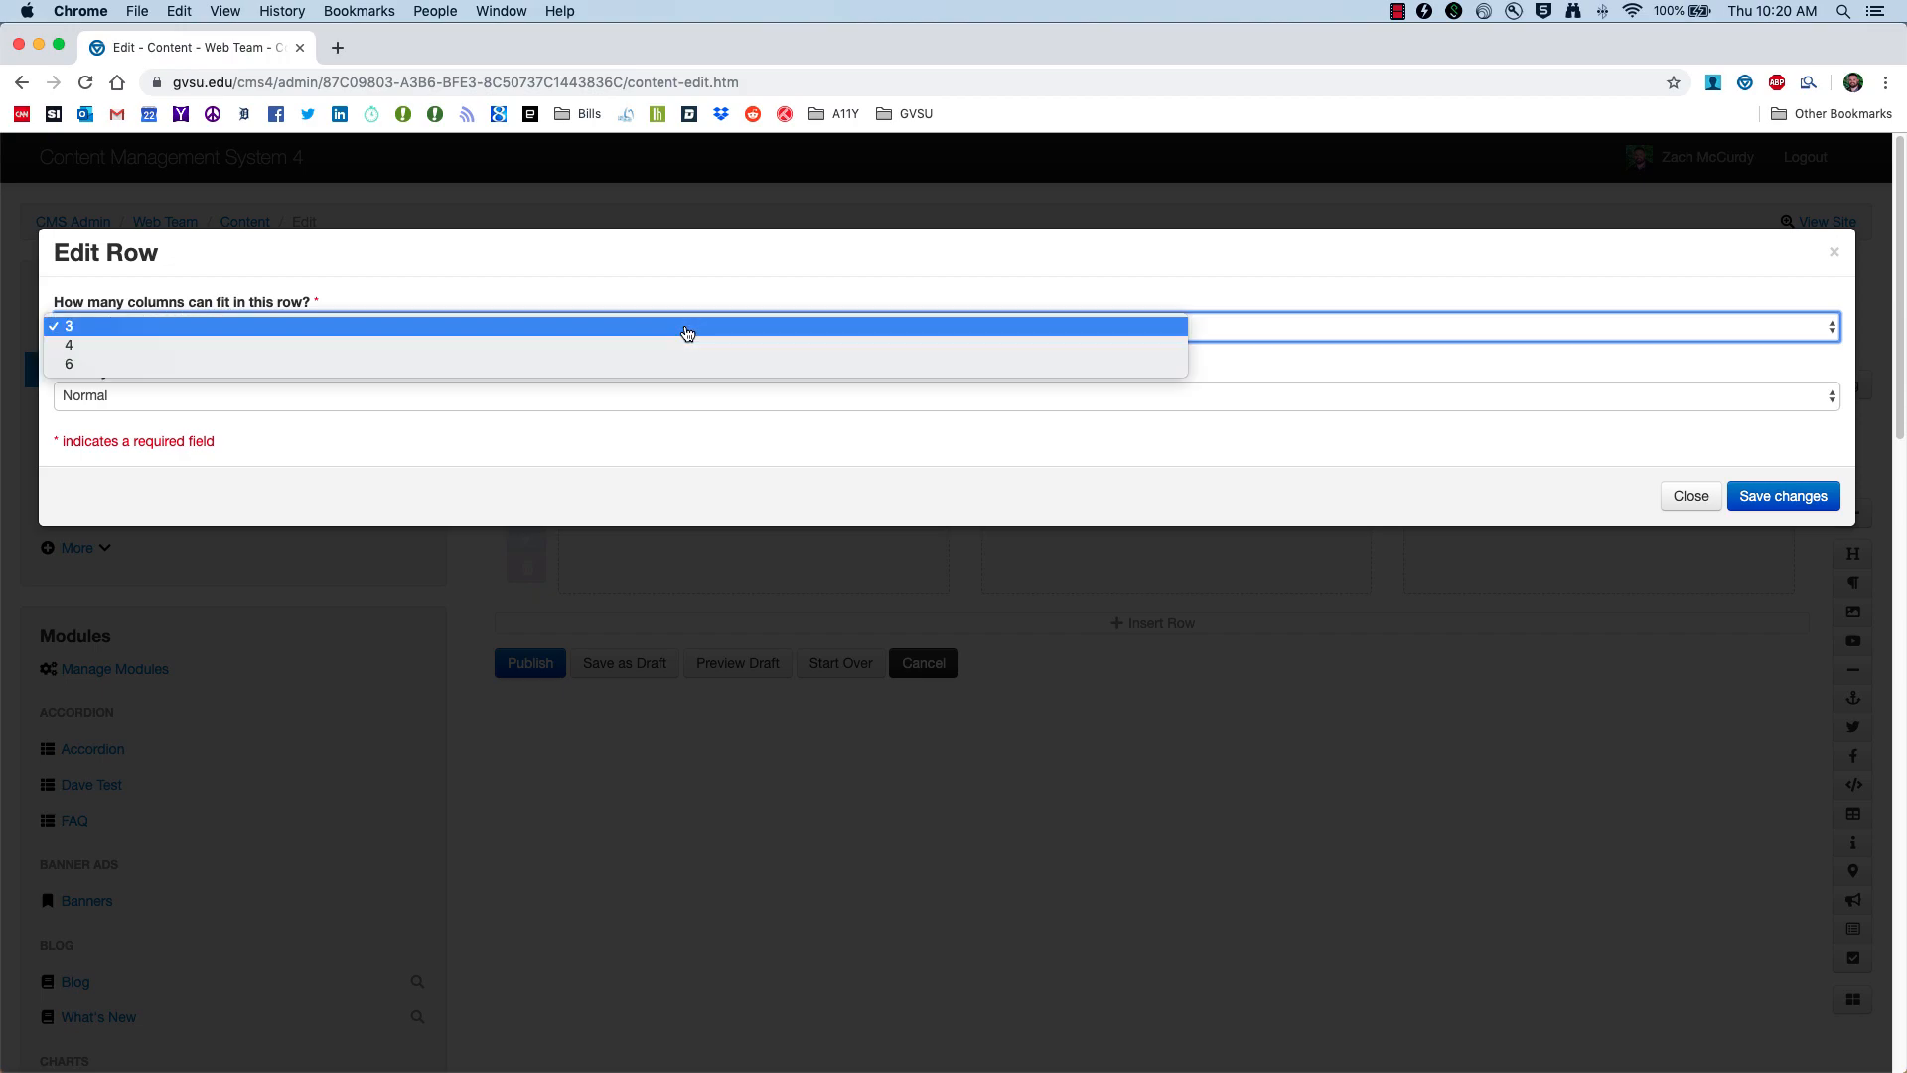
{"action": "left_click", "coordinate": [116, 346]}
{"action": "left_click", "coordinate": [1776, 506]}
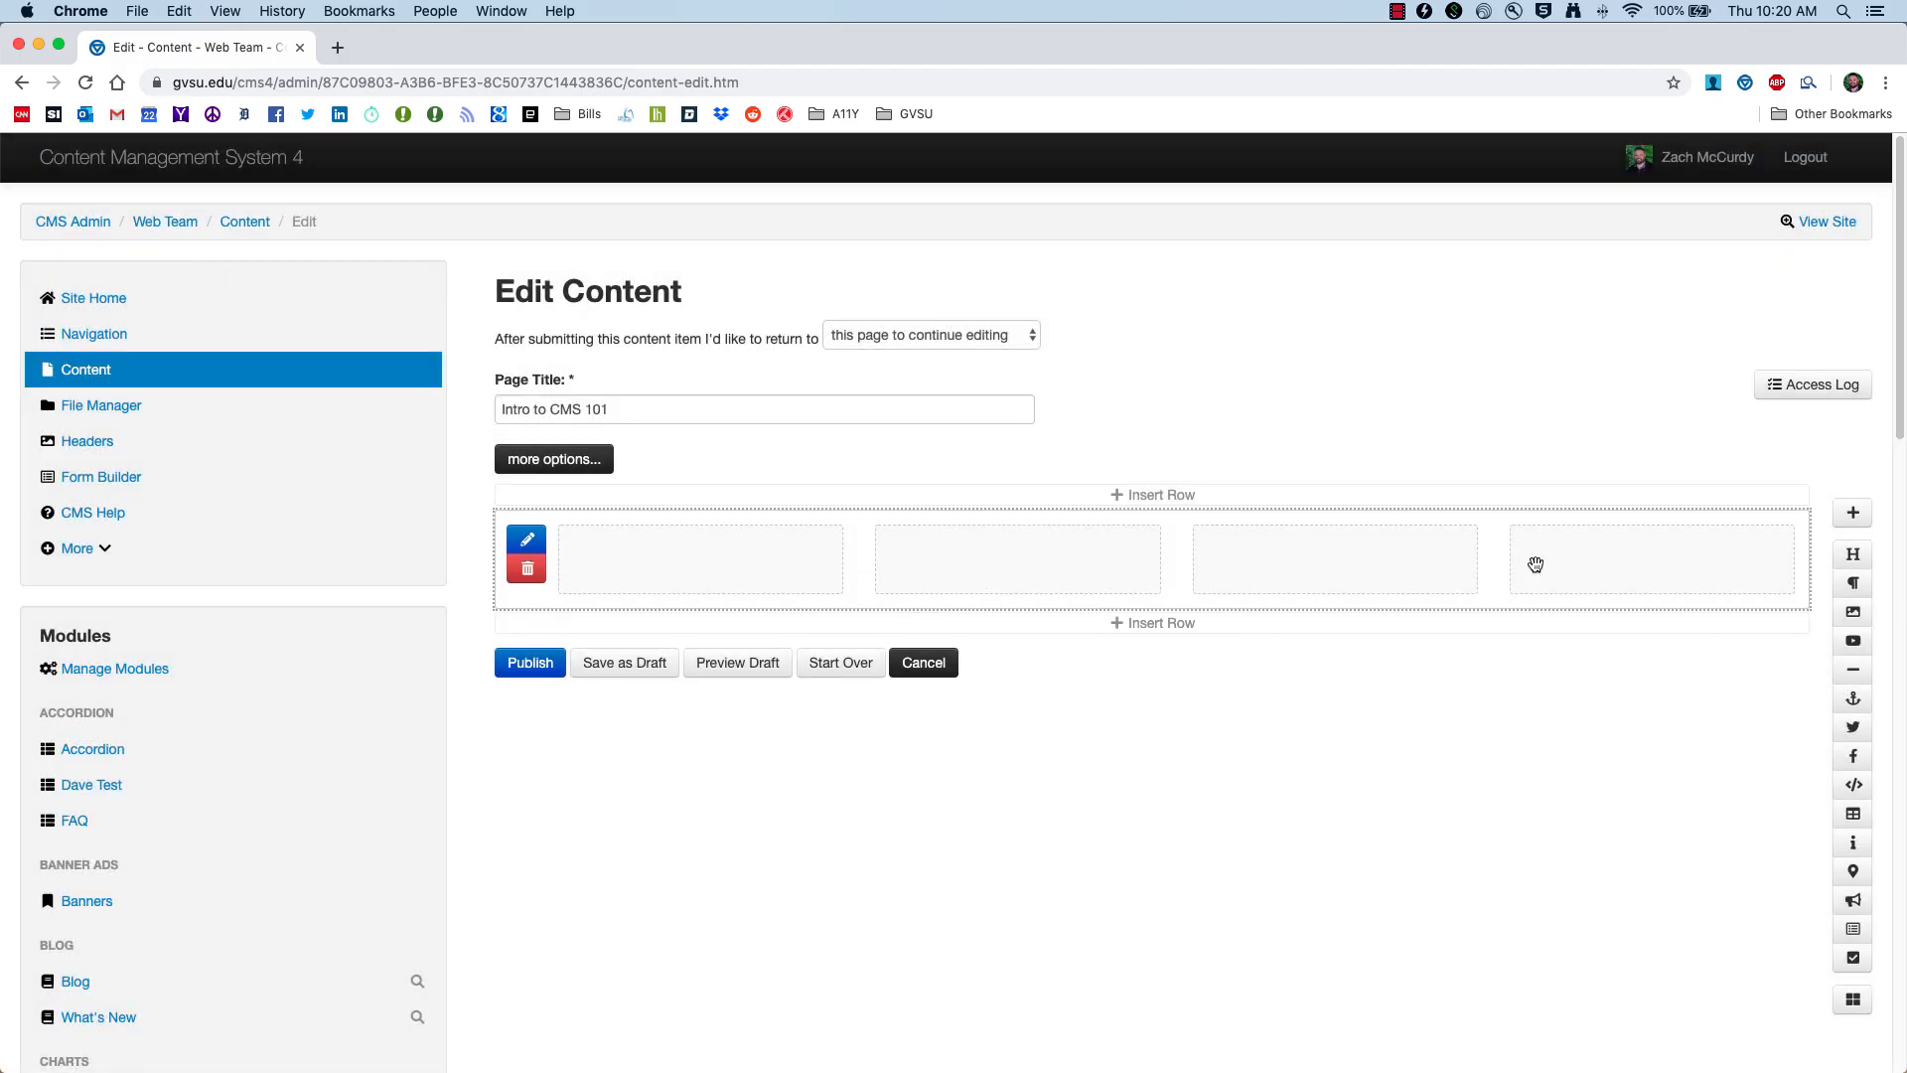
Step: Set the page's first row to 6 columns and save the row changes
{"action": "left_click", "coordinate": [1099, 553]}
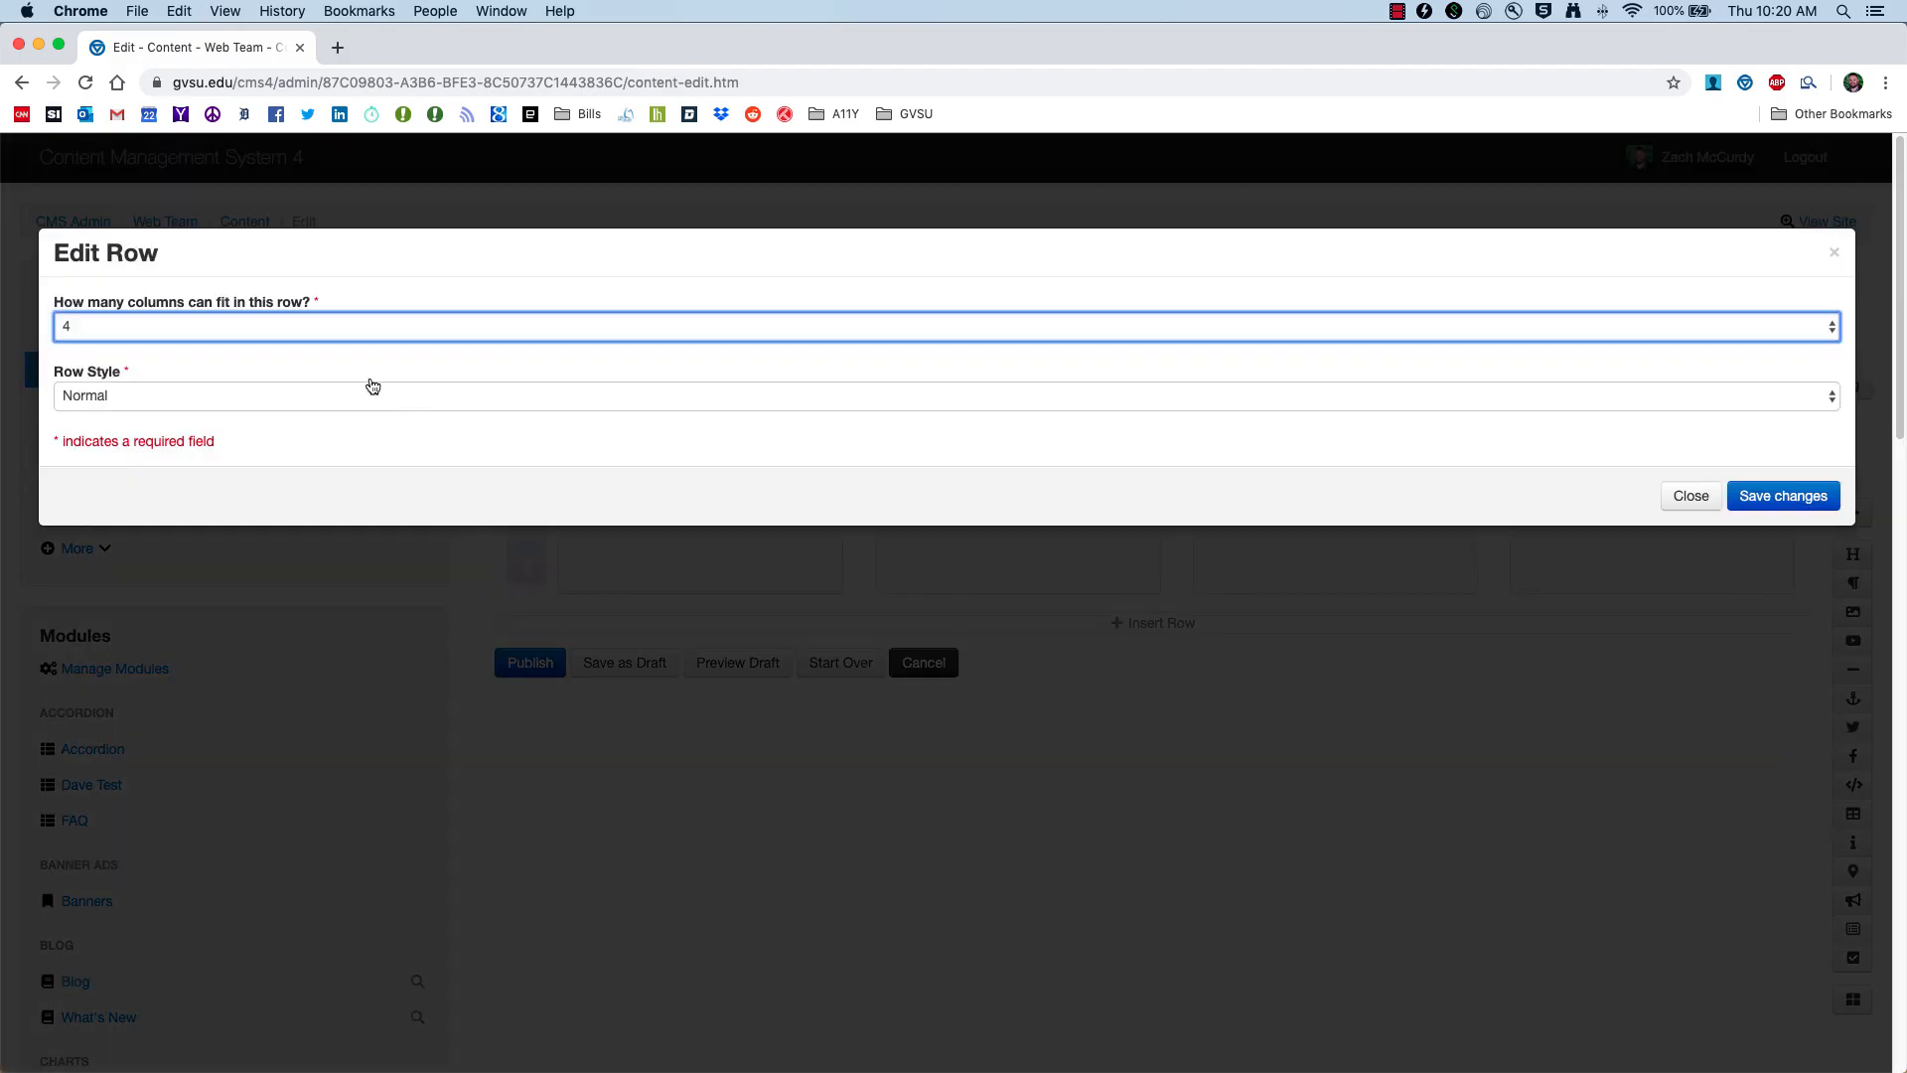
{"action": "left_click", "coordinate": [191, 327]}
{"action": "left_click", "coordinate": [169, 355]}
{"action": "left_click", "coordinate": [1768, 494]}
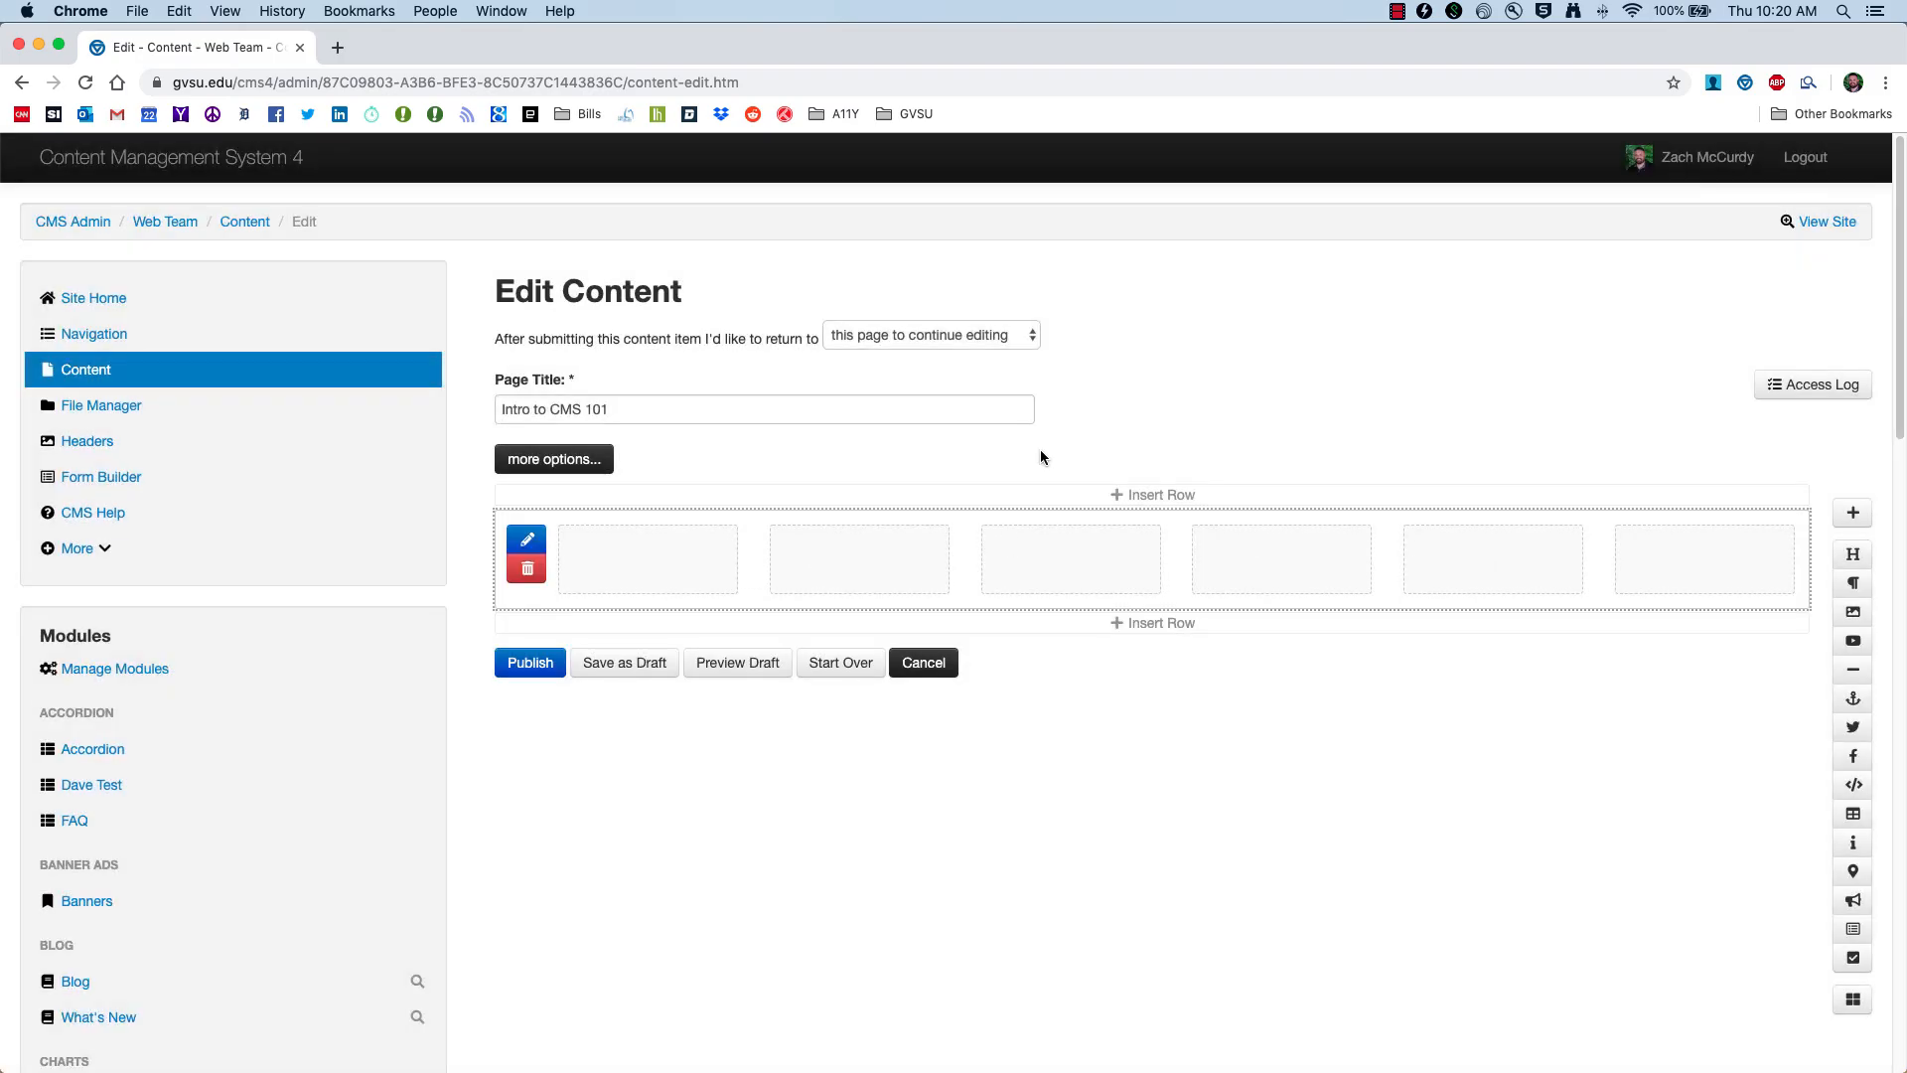
Step: Apply the Full Width Light Blue Background row style to the six-column row and save it
{"action": "double_click", "coordinate": [961, 532]}
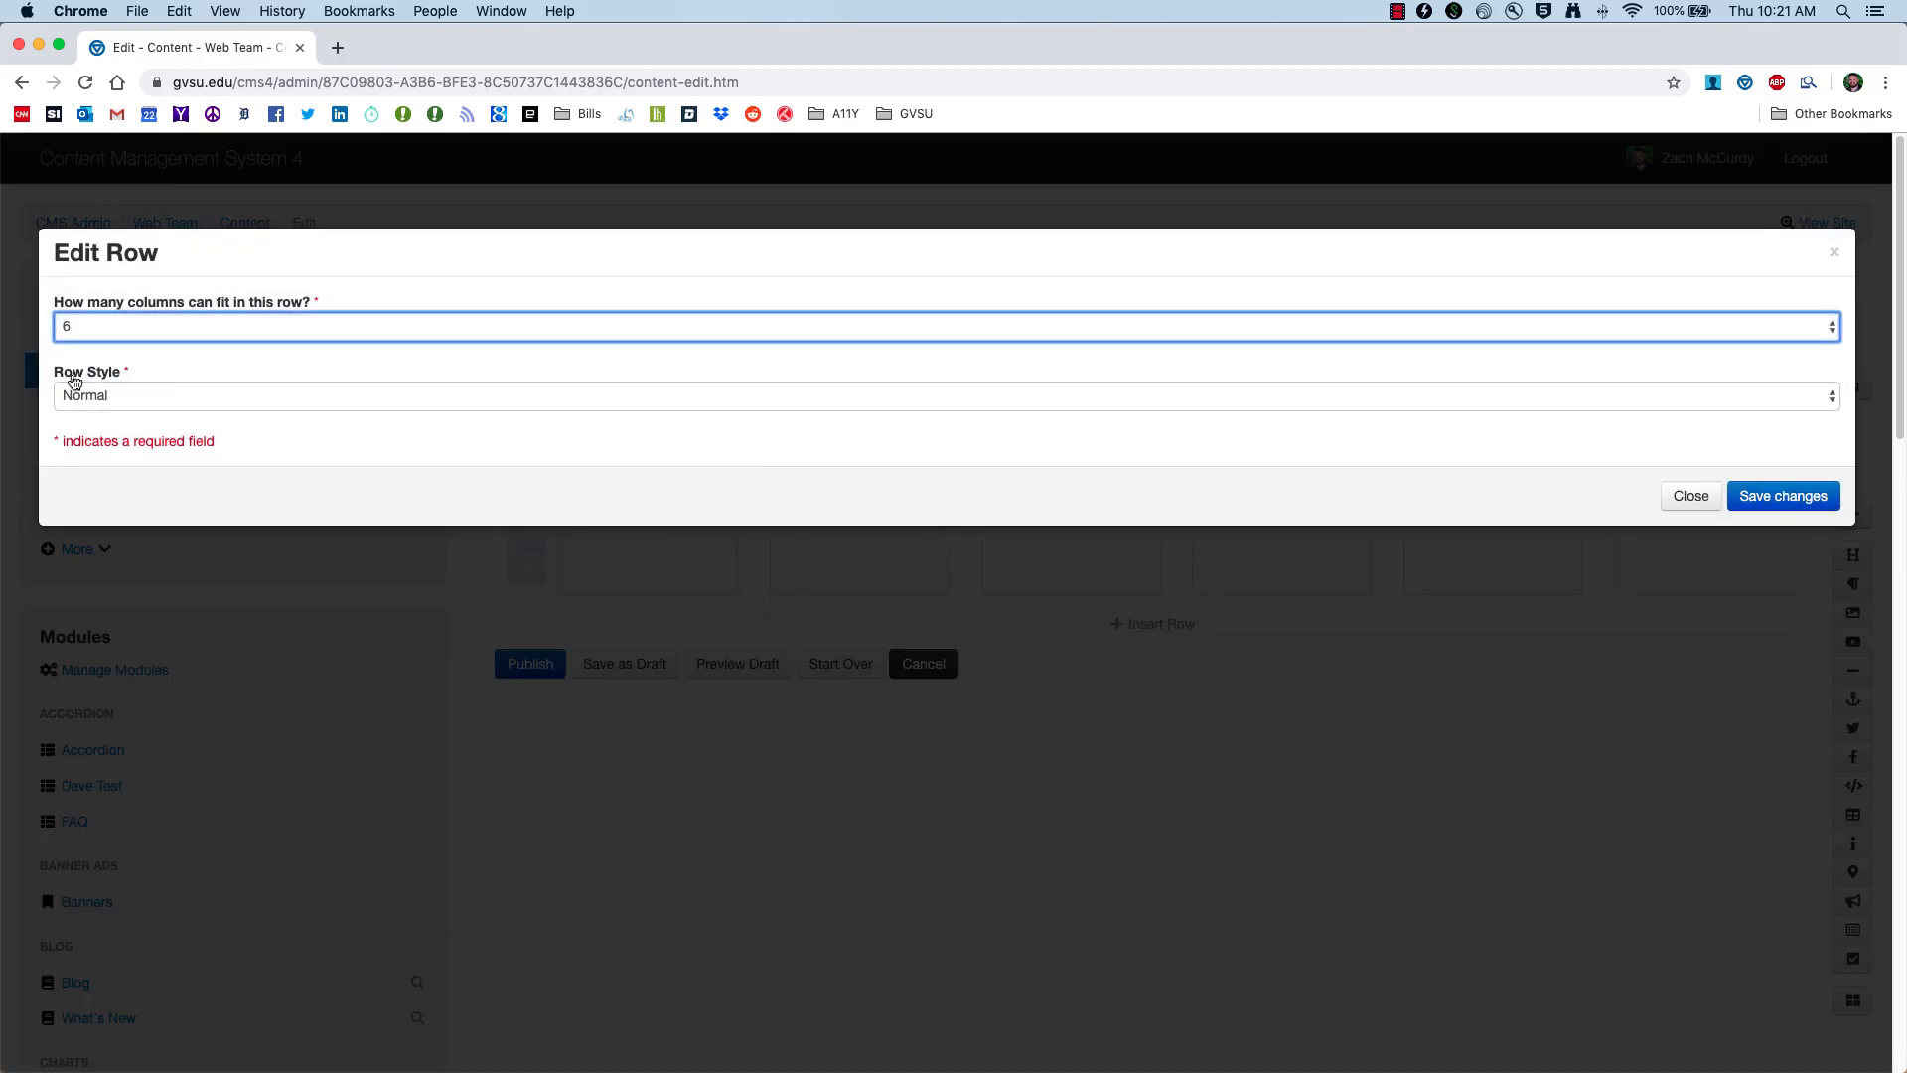
{"action": "left_click", "coordinate": [154, 398]}
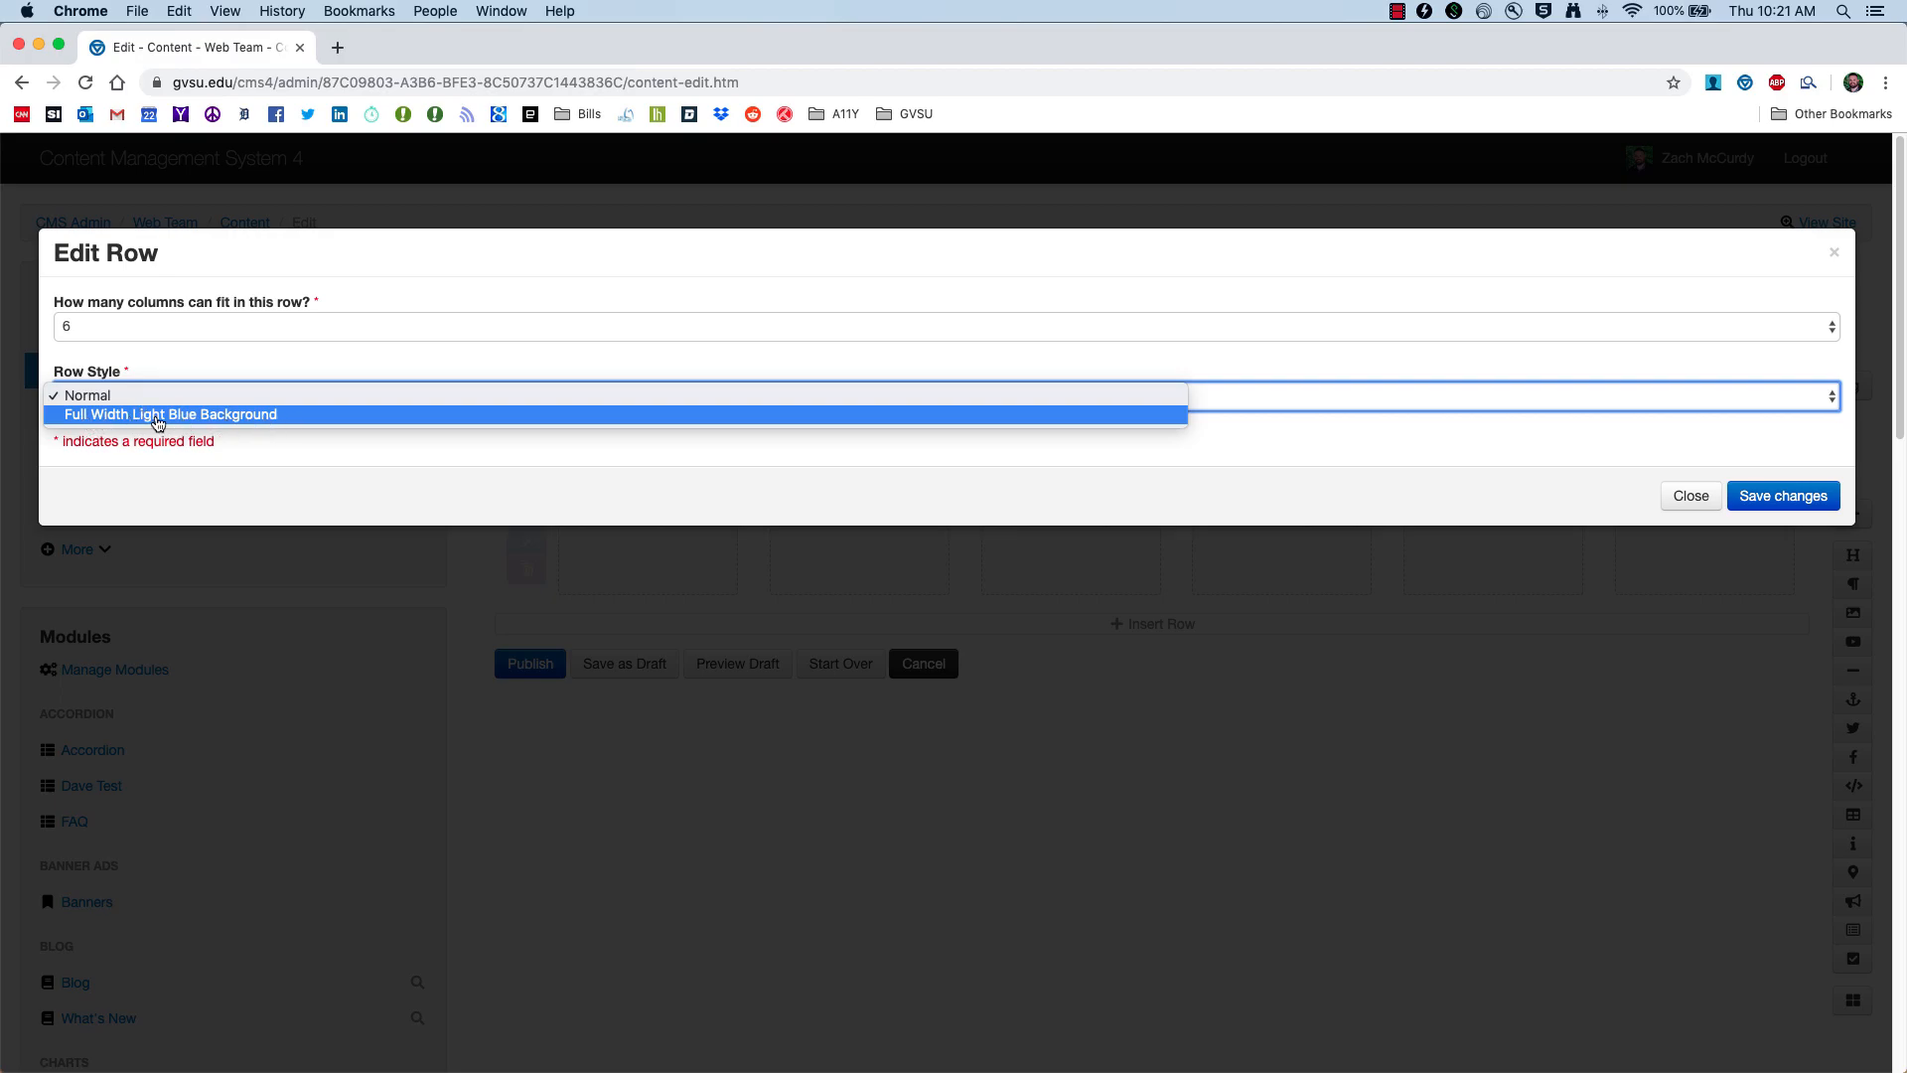
{"action": "left_click", "coordinate": [249, 419]}
{"action": "left_click", "coordinate": [1807, 498]}
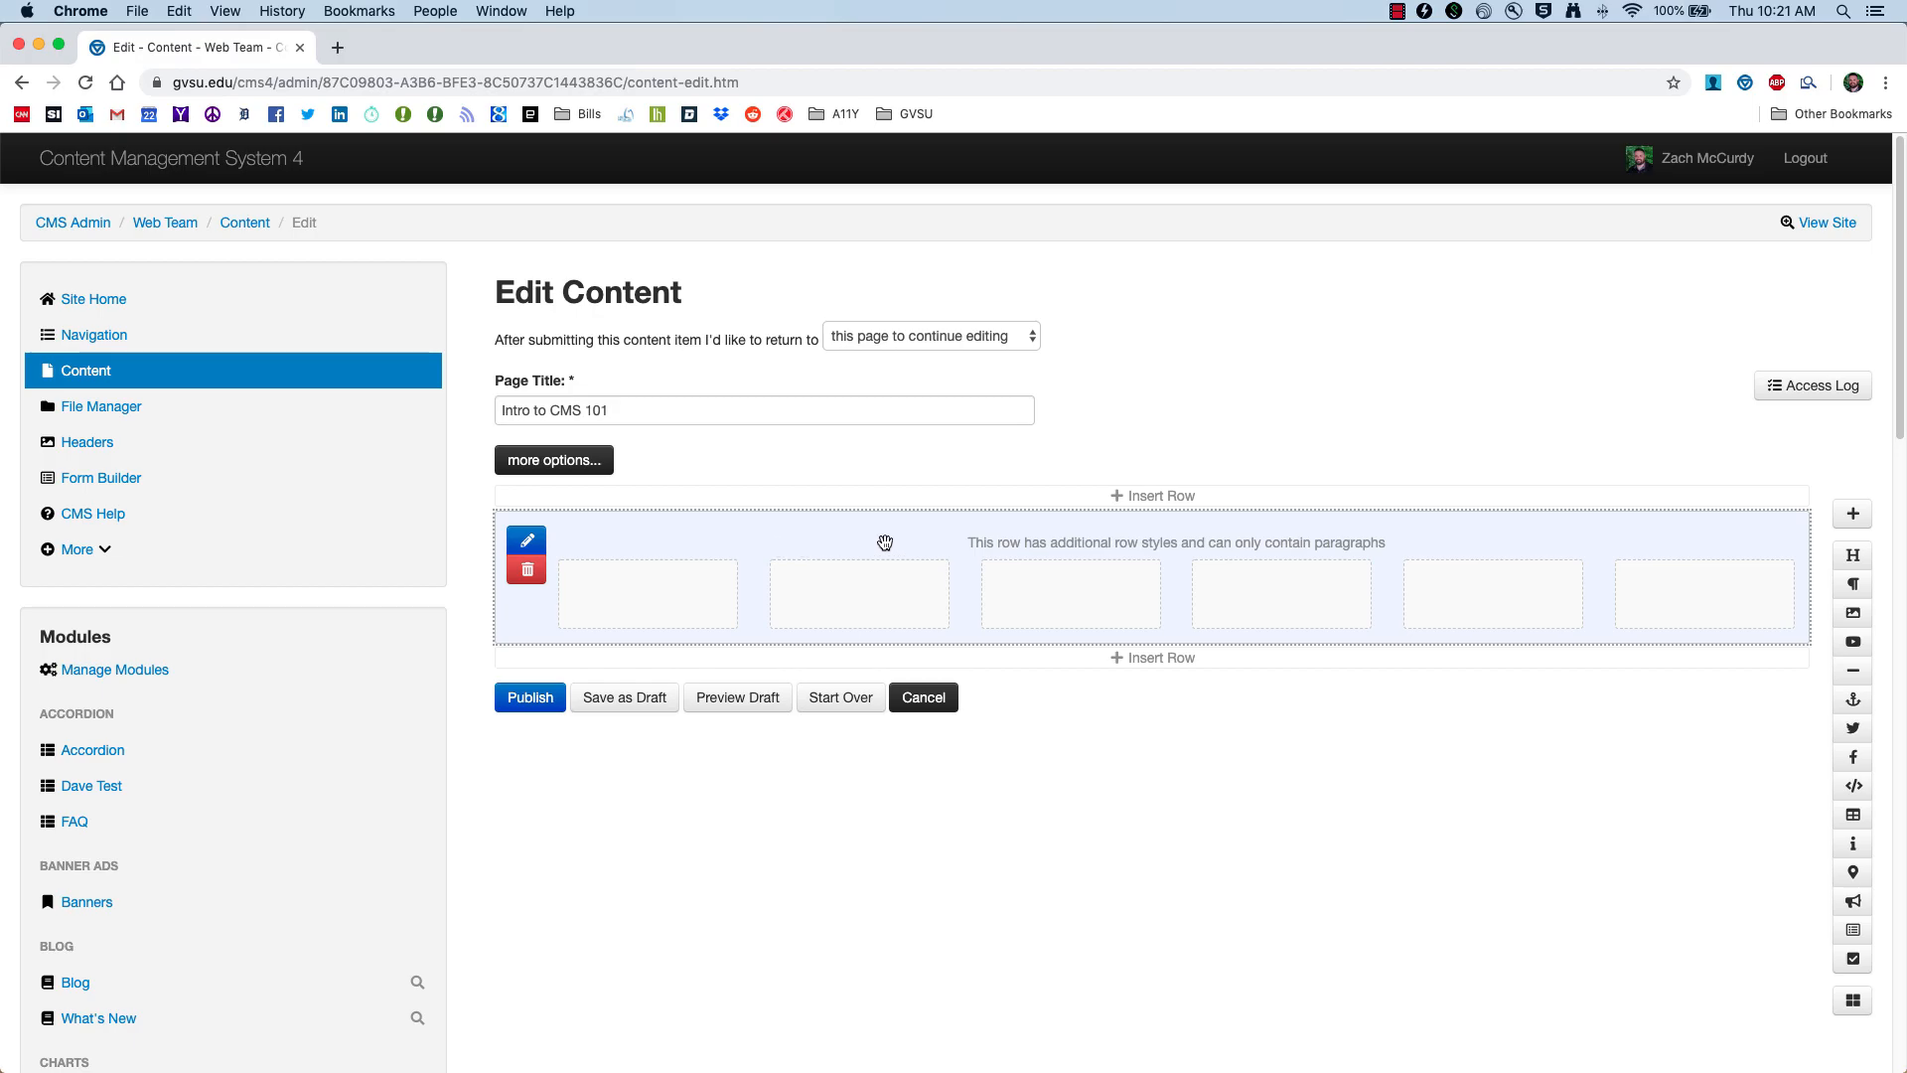
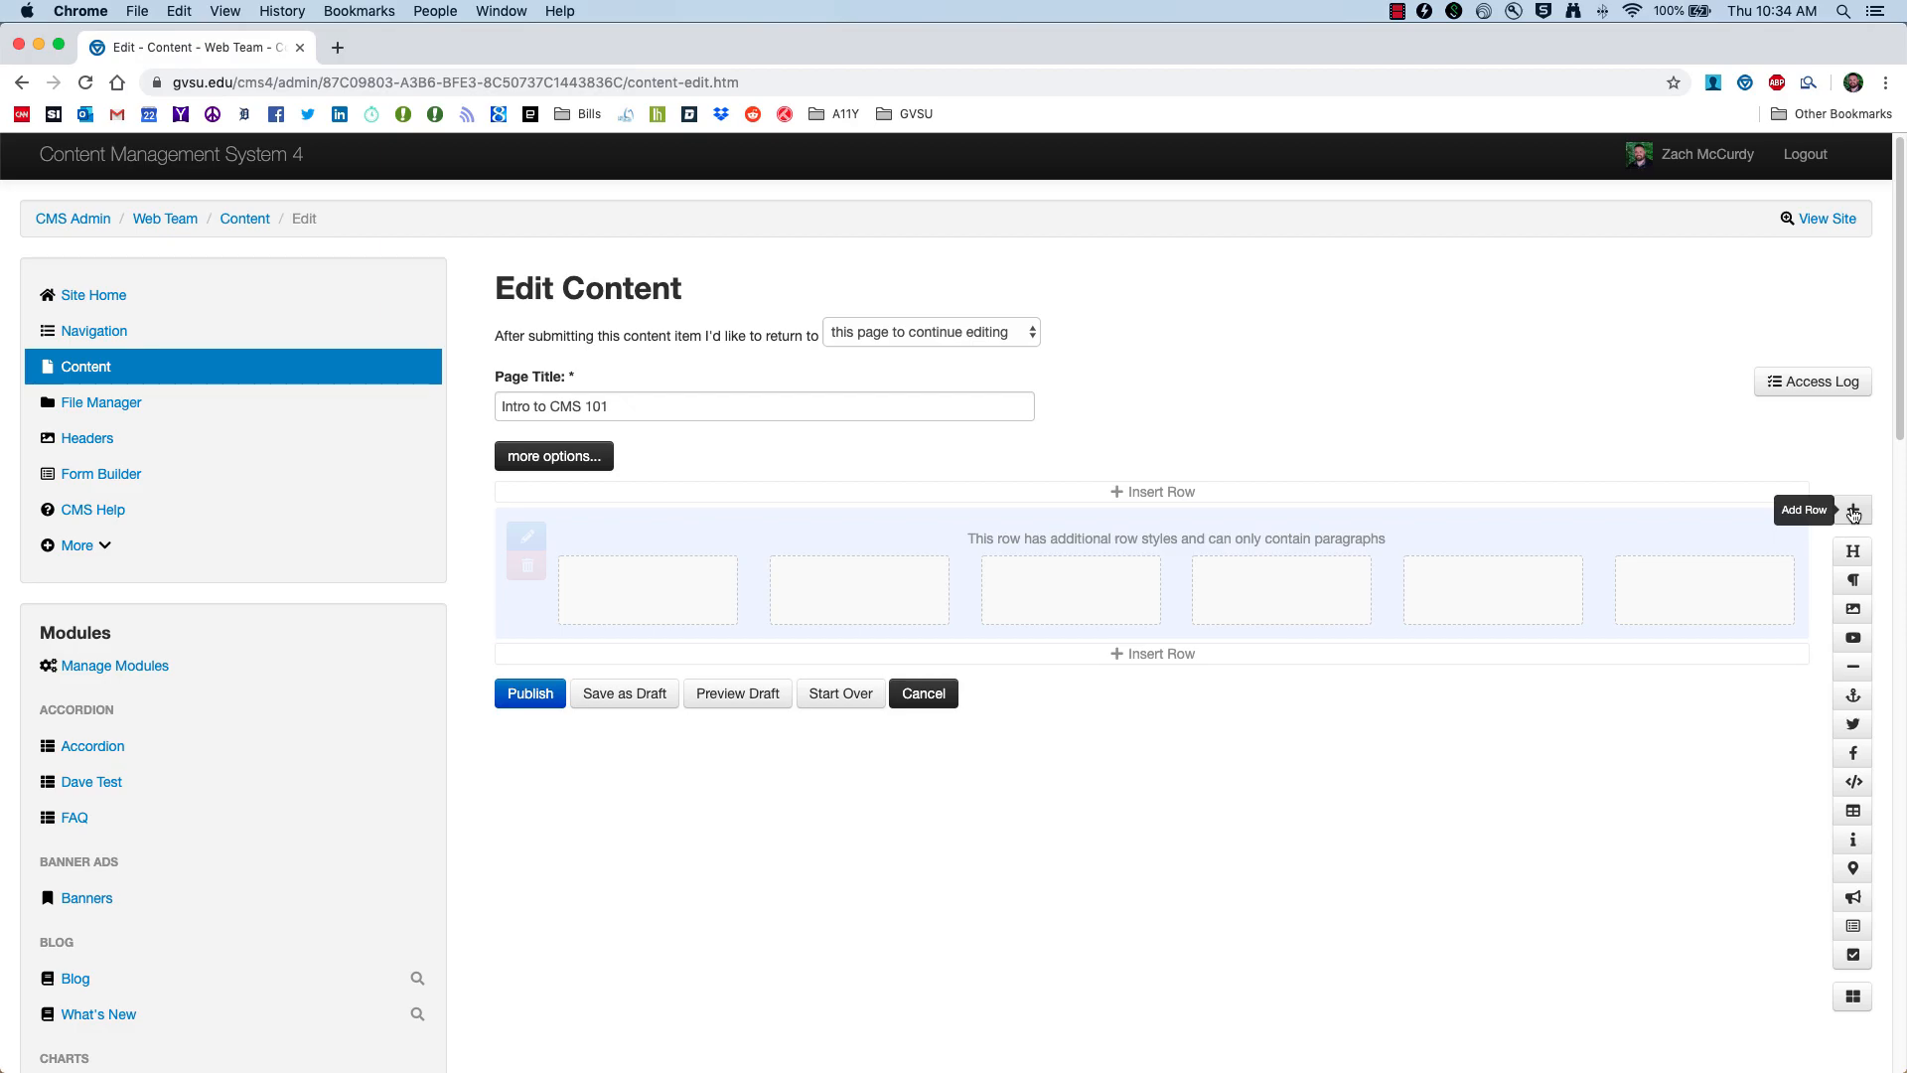
Step: Add a new row below the light blue row on the page
{"action": "left_click", "coordinate": [1852, 511]}
{"action": "scroll", "coordinate": [1222, 451], "scroll_direction": "up", "scroll_amount": 5}
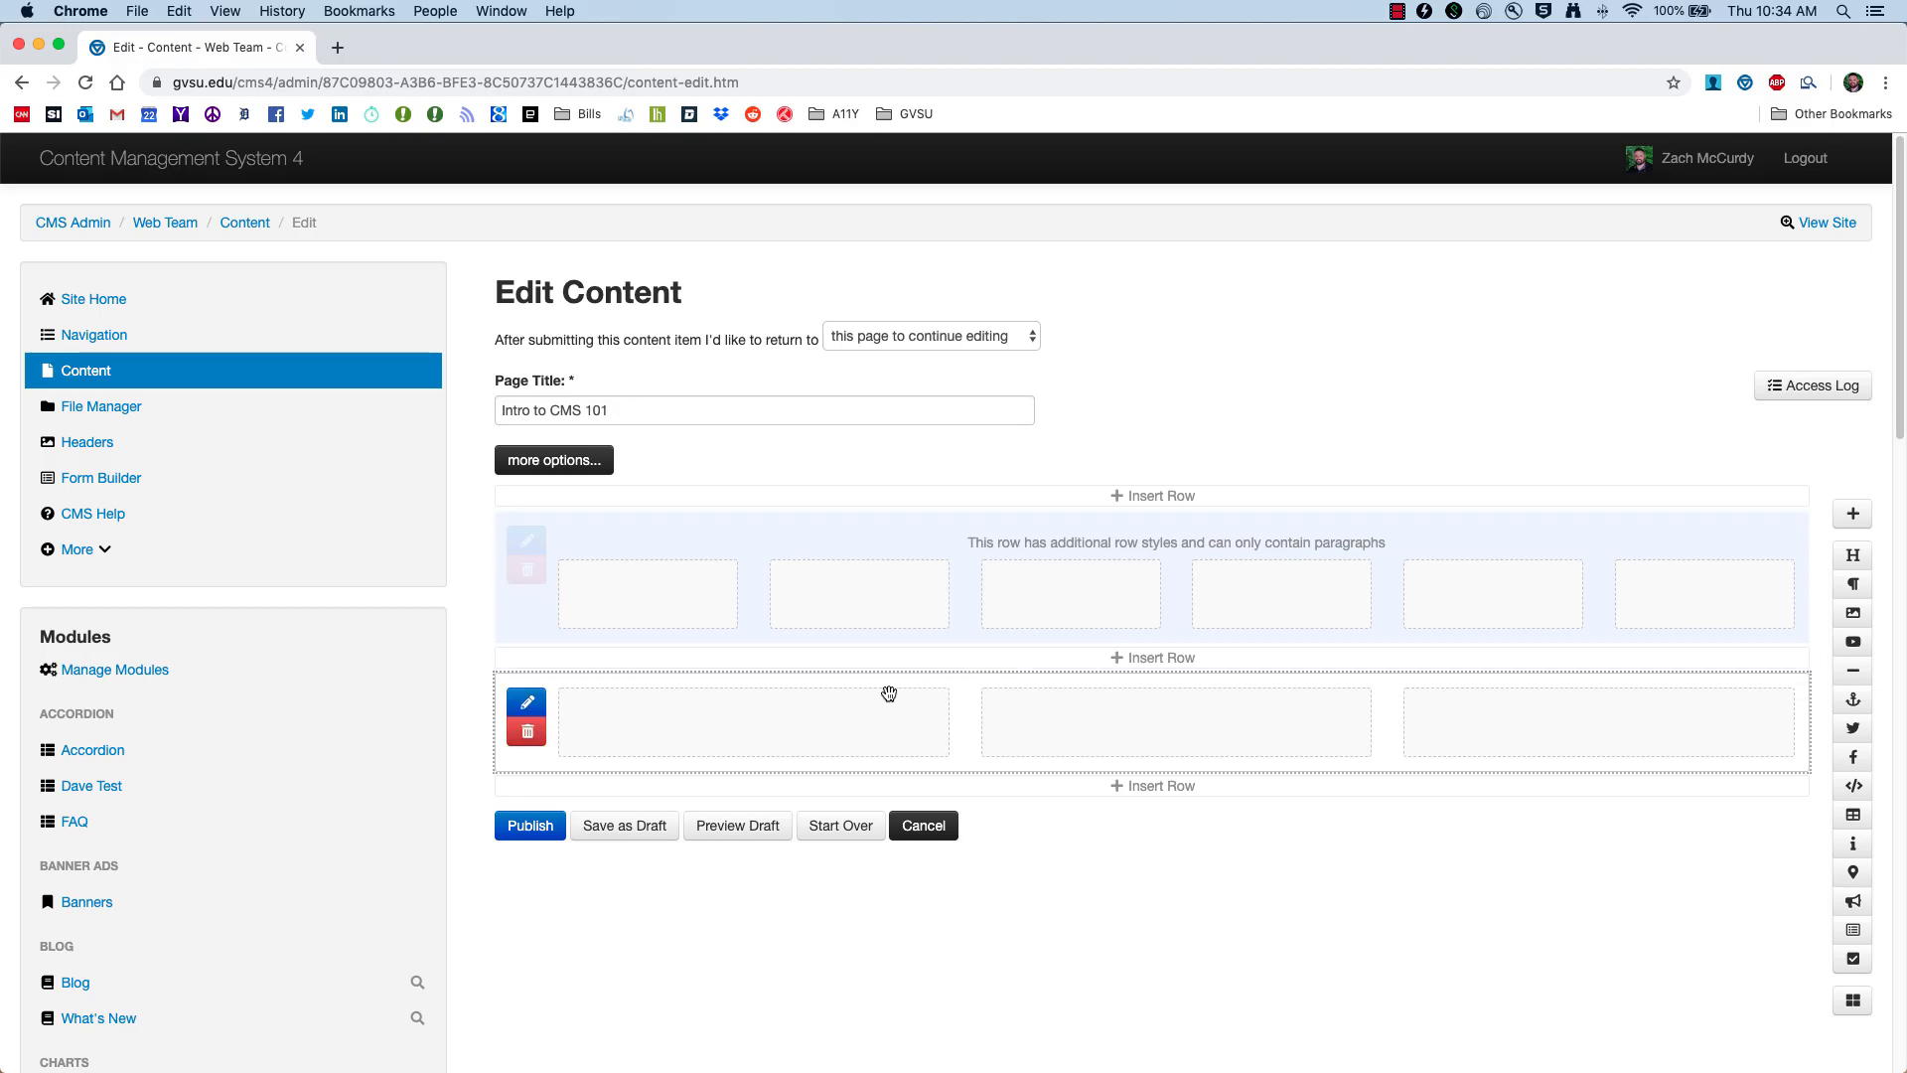
Step: Delete the empty three-column row below the light blue row and add a heading item to the page
{"action": "left_click", "coordinate": [528, 735]}
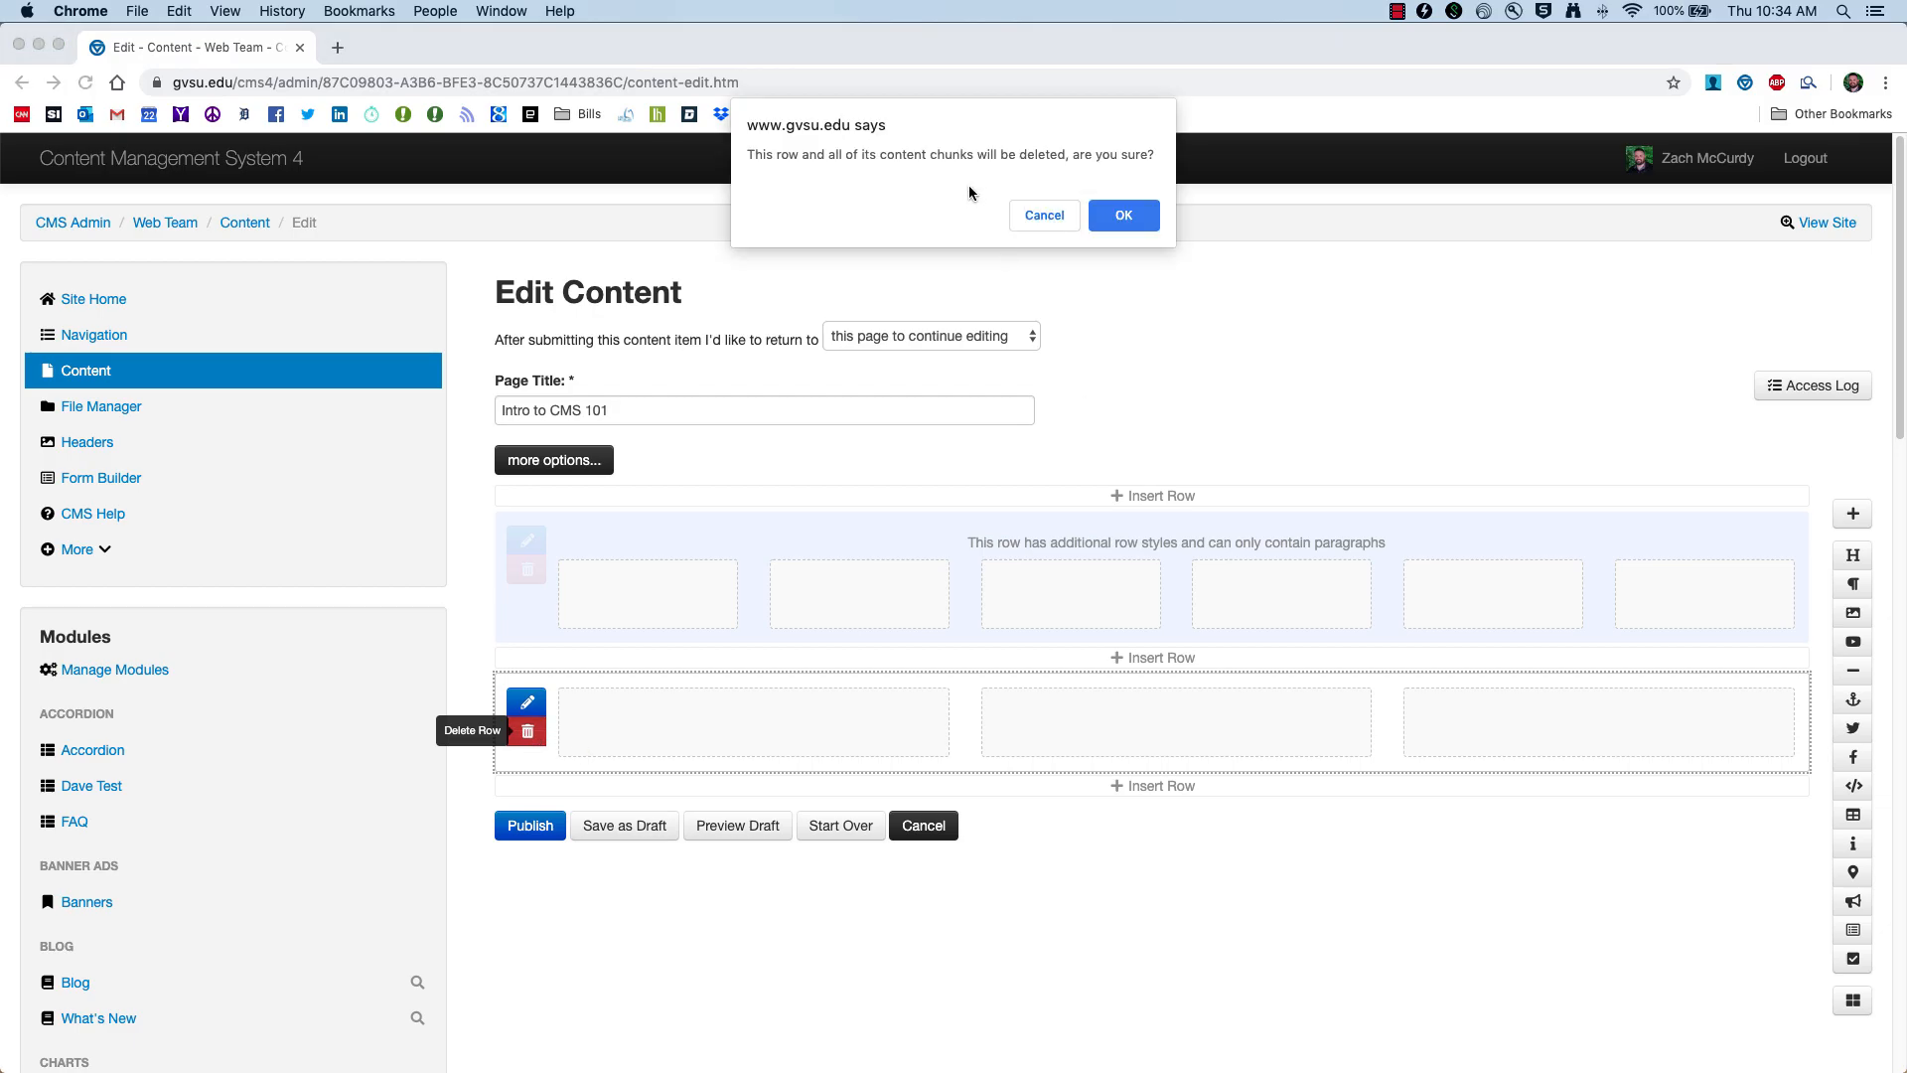
{"action": "left_click", "coordinate": [1119, 218]}
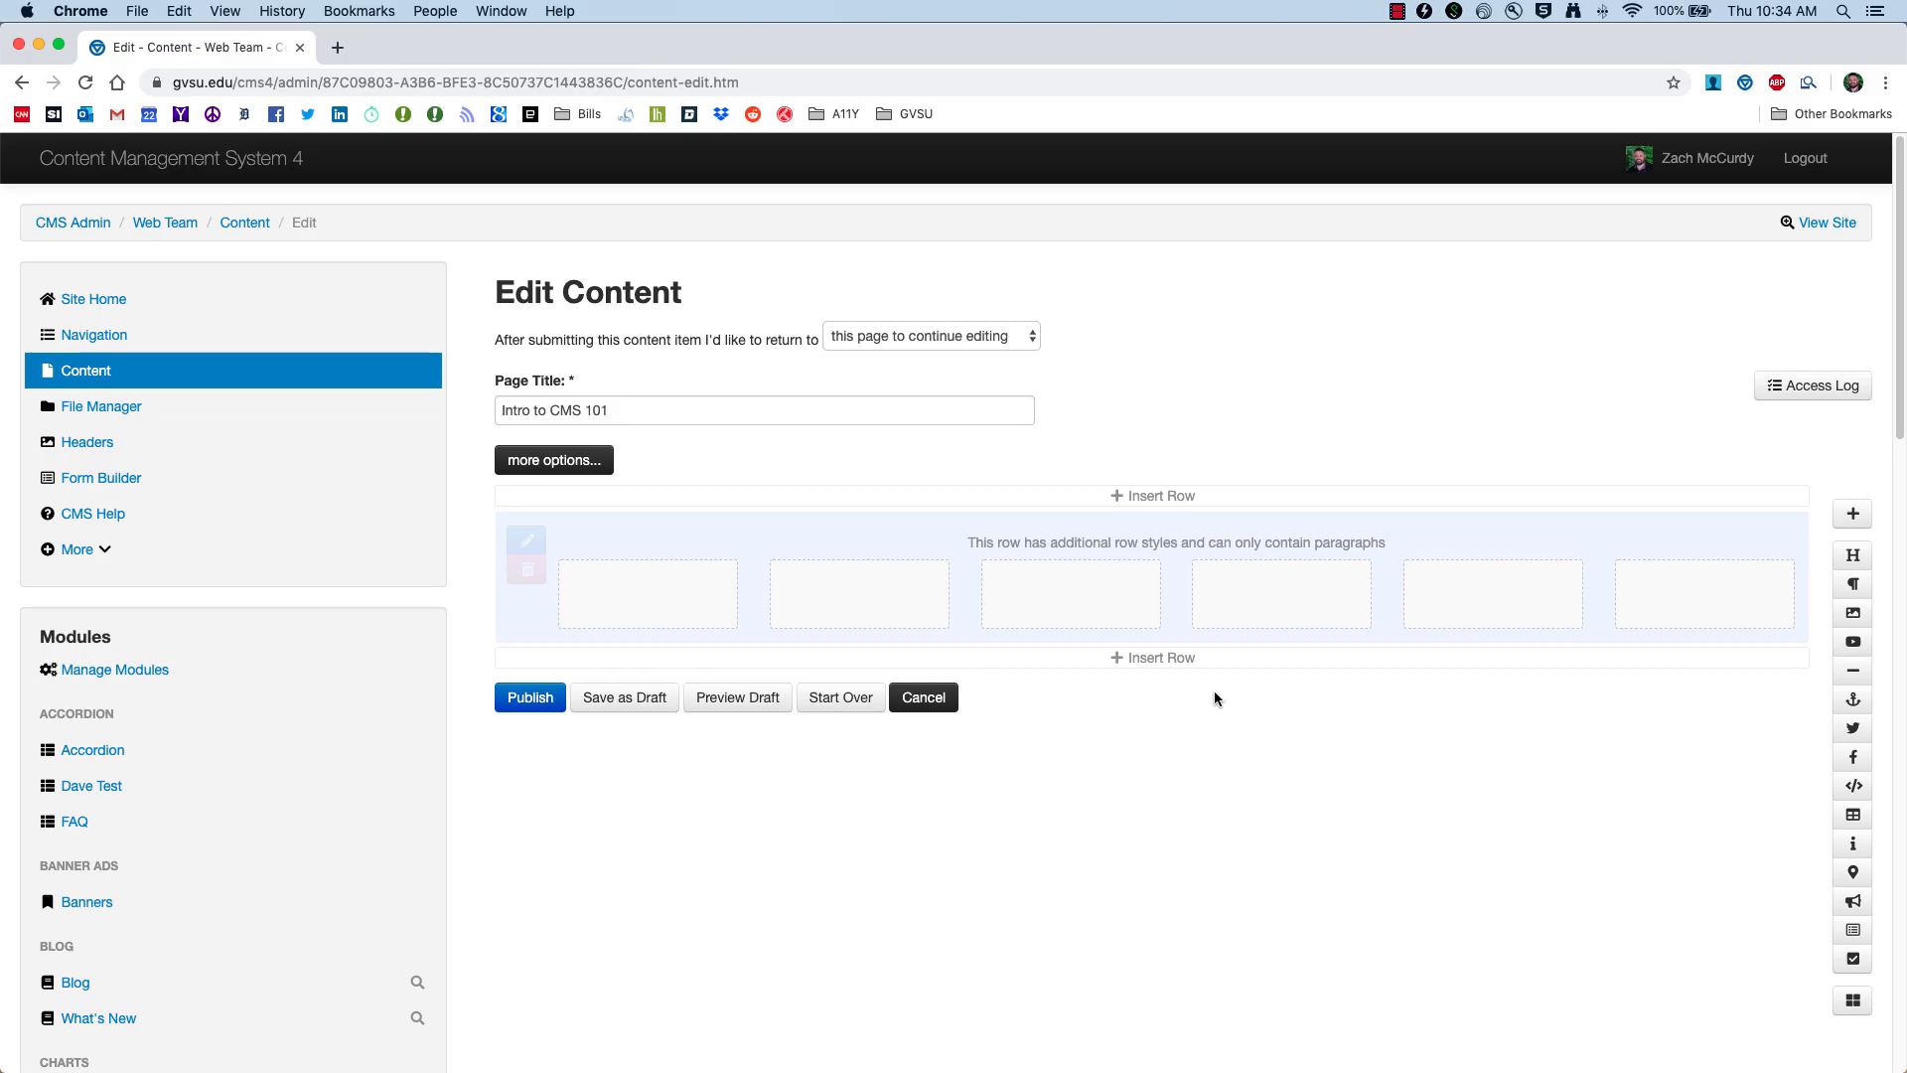
{"action": "left_click", "coordinate": [1853, 558]}
{"action": "scroll", "coordinate": [1335, 531], "scroll_direction": "up", "scroll_amount": 5}
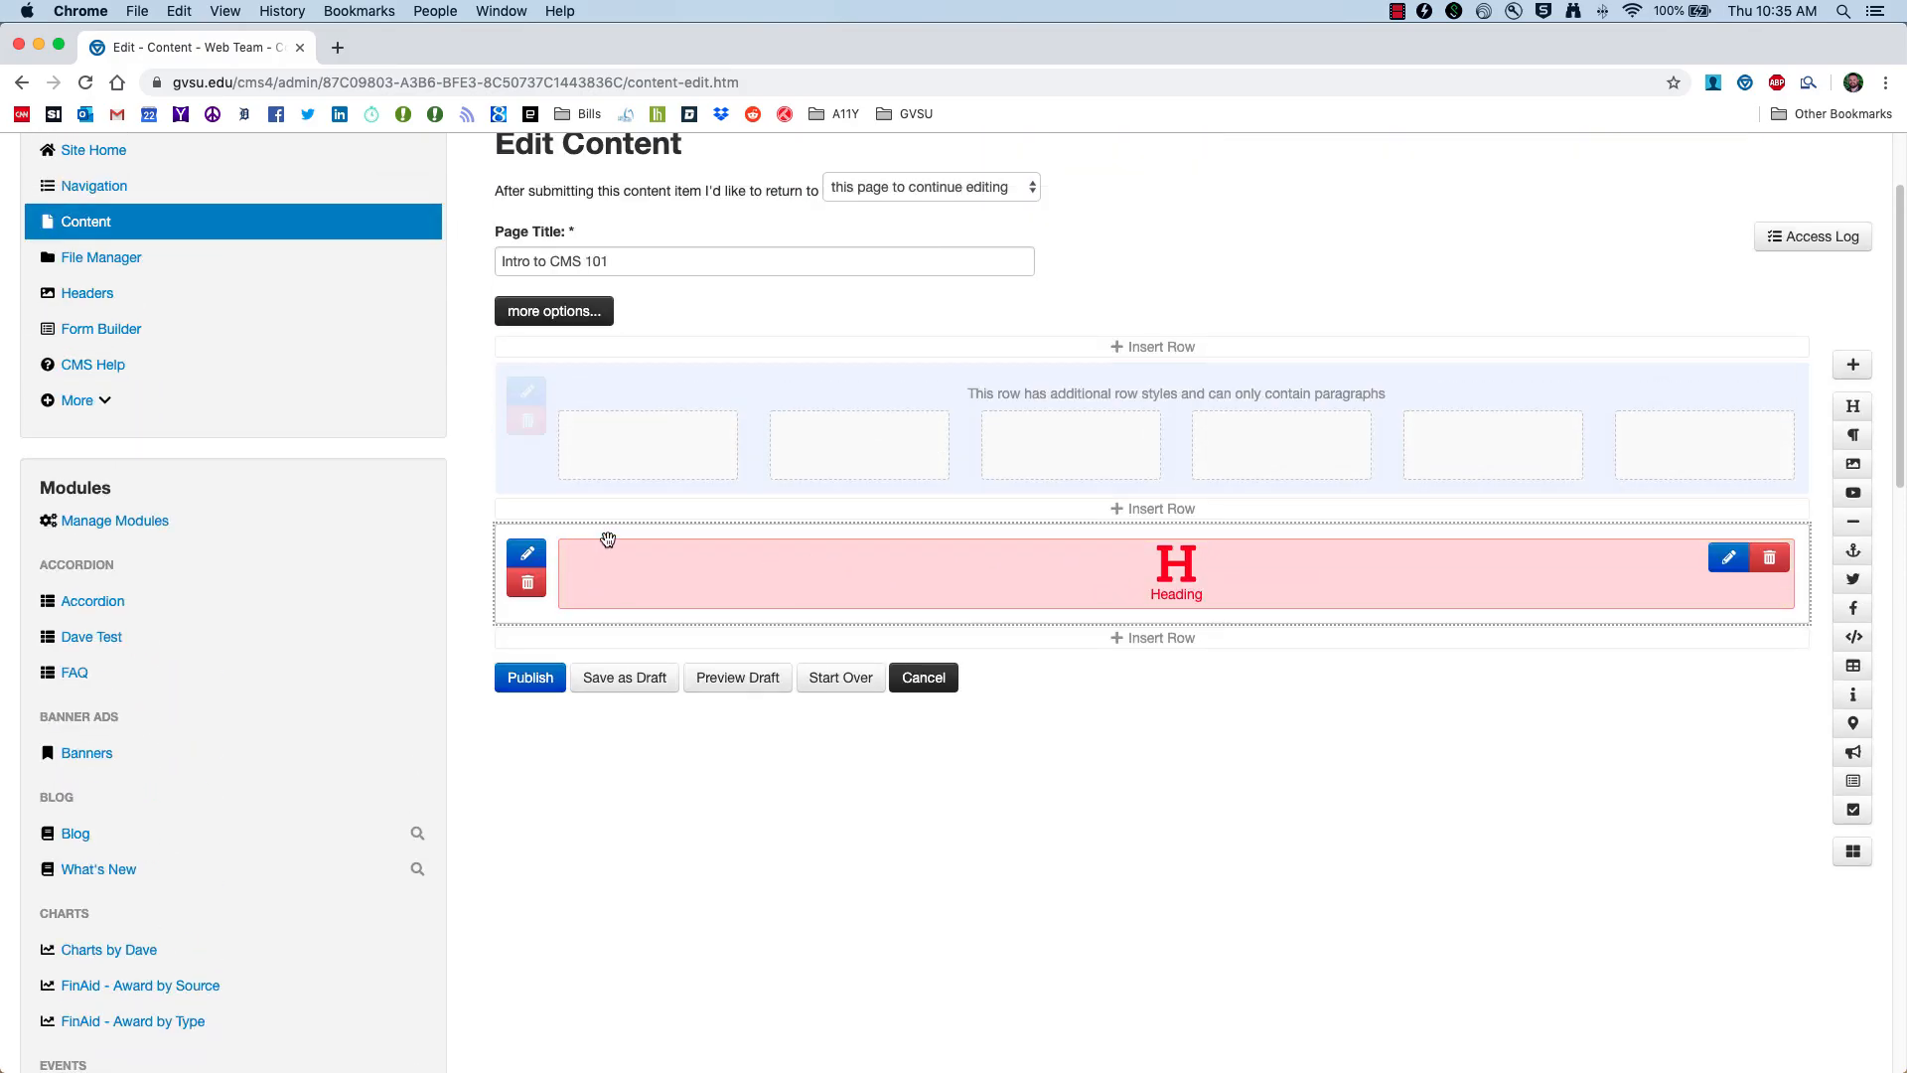
Step: Fill in the new heading as a Main Heading (H1) reading "Content Items" and save it
{"action": "double_click", "coordinate": [1071, 568]}
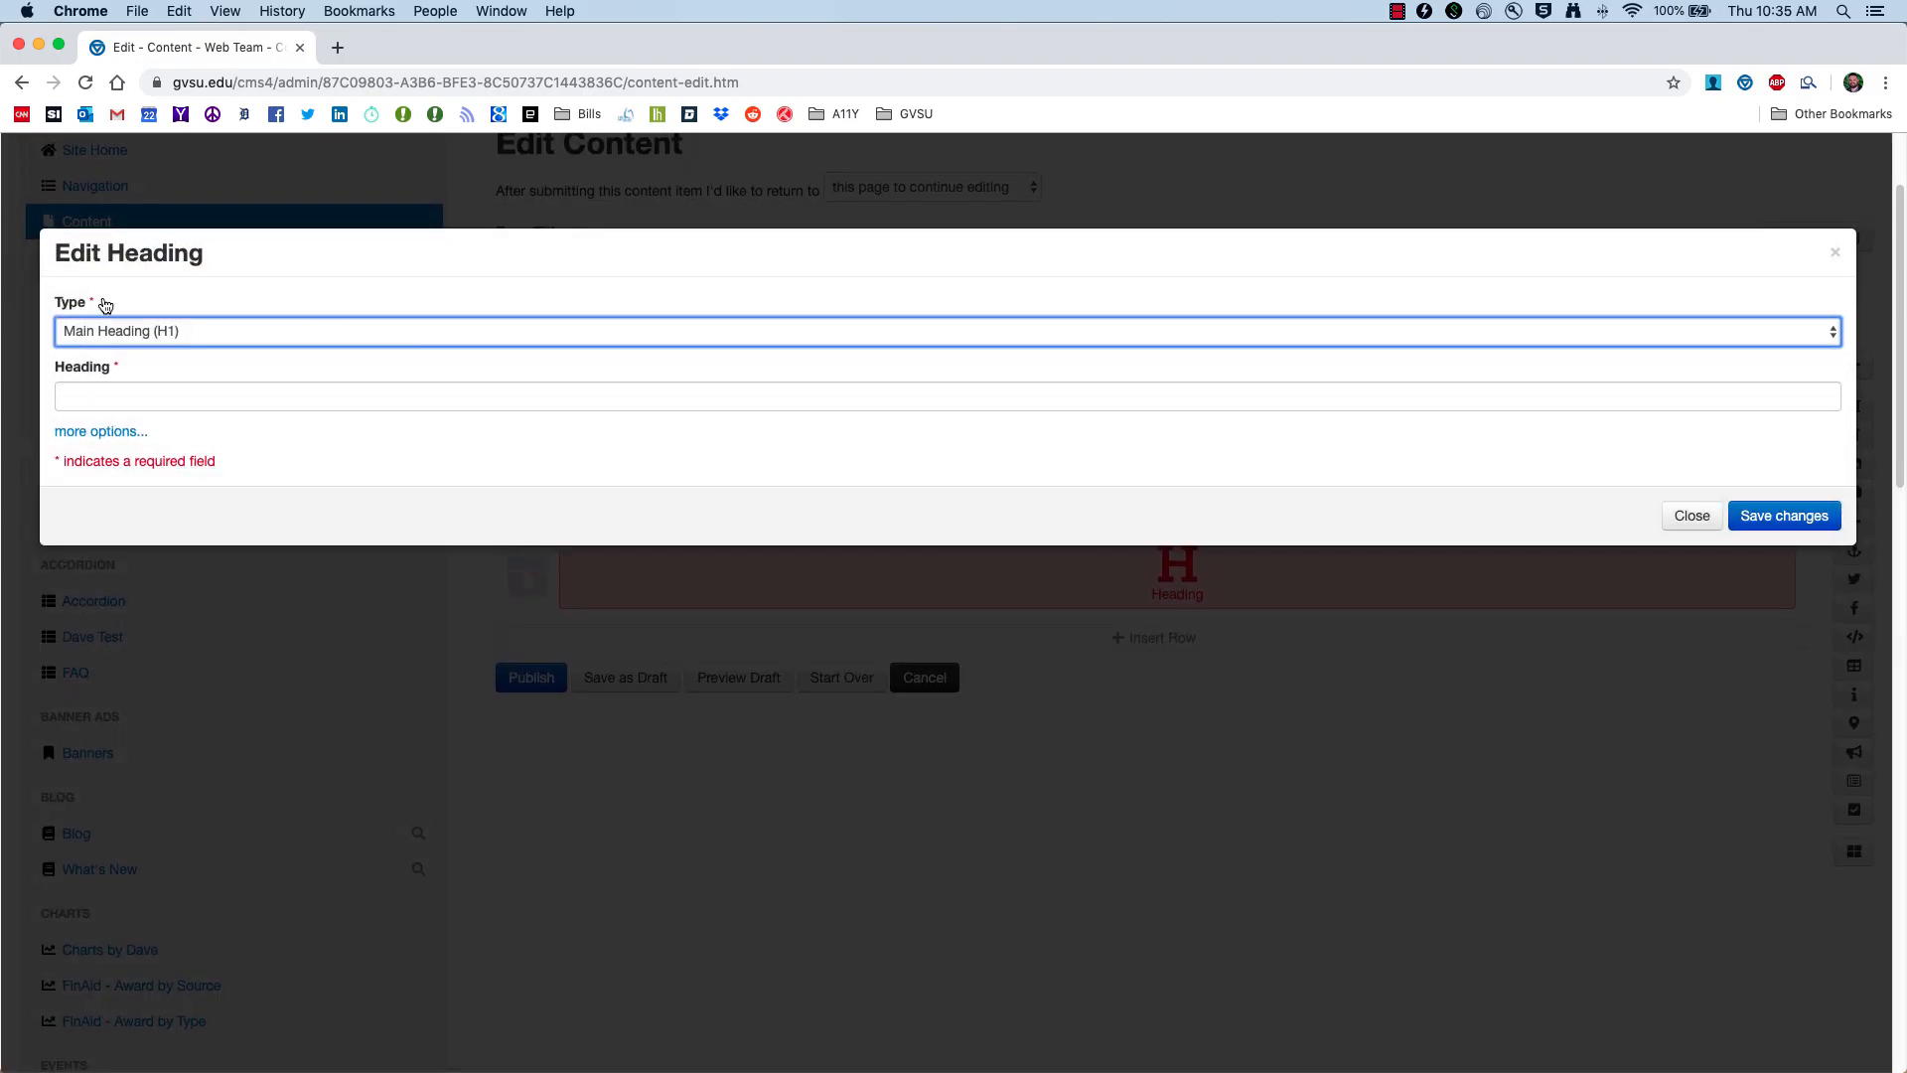
{"action": "left_click", "coordinate": [205, 331]}
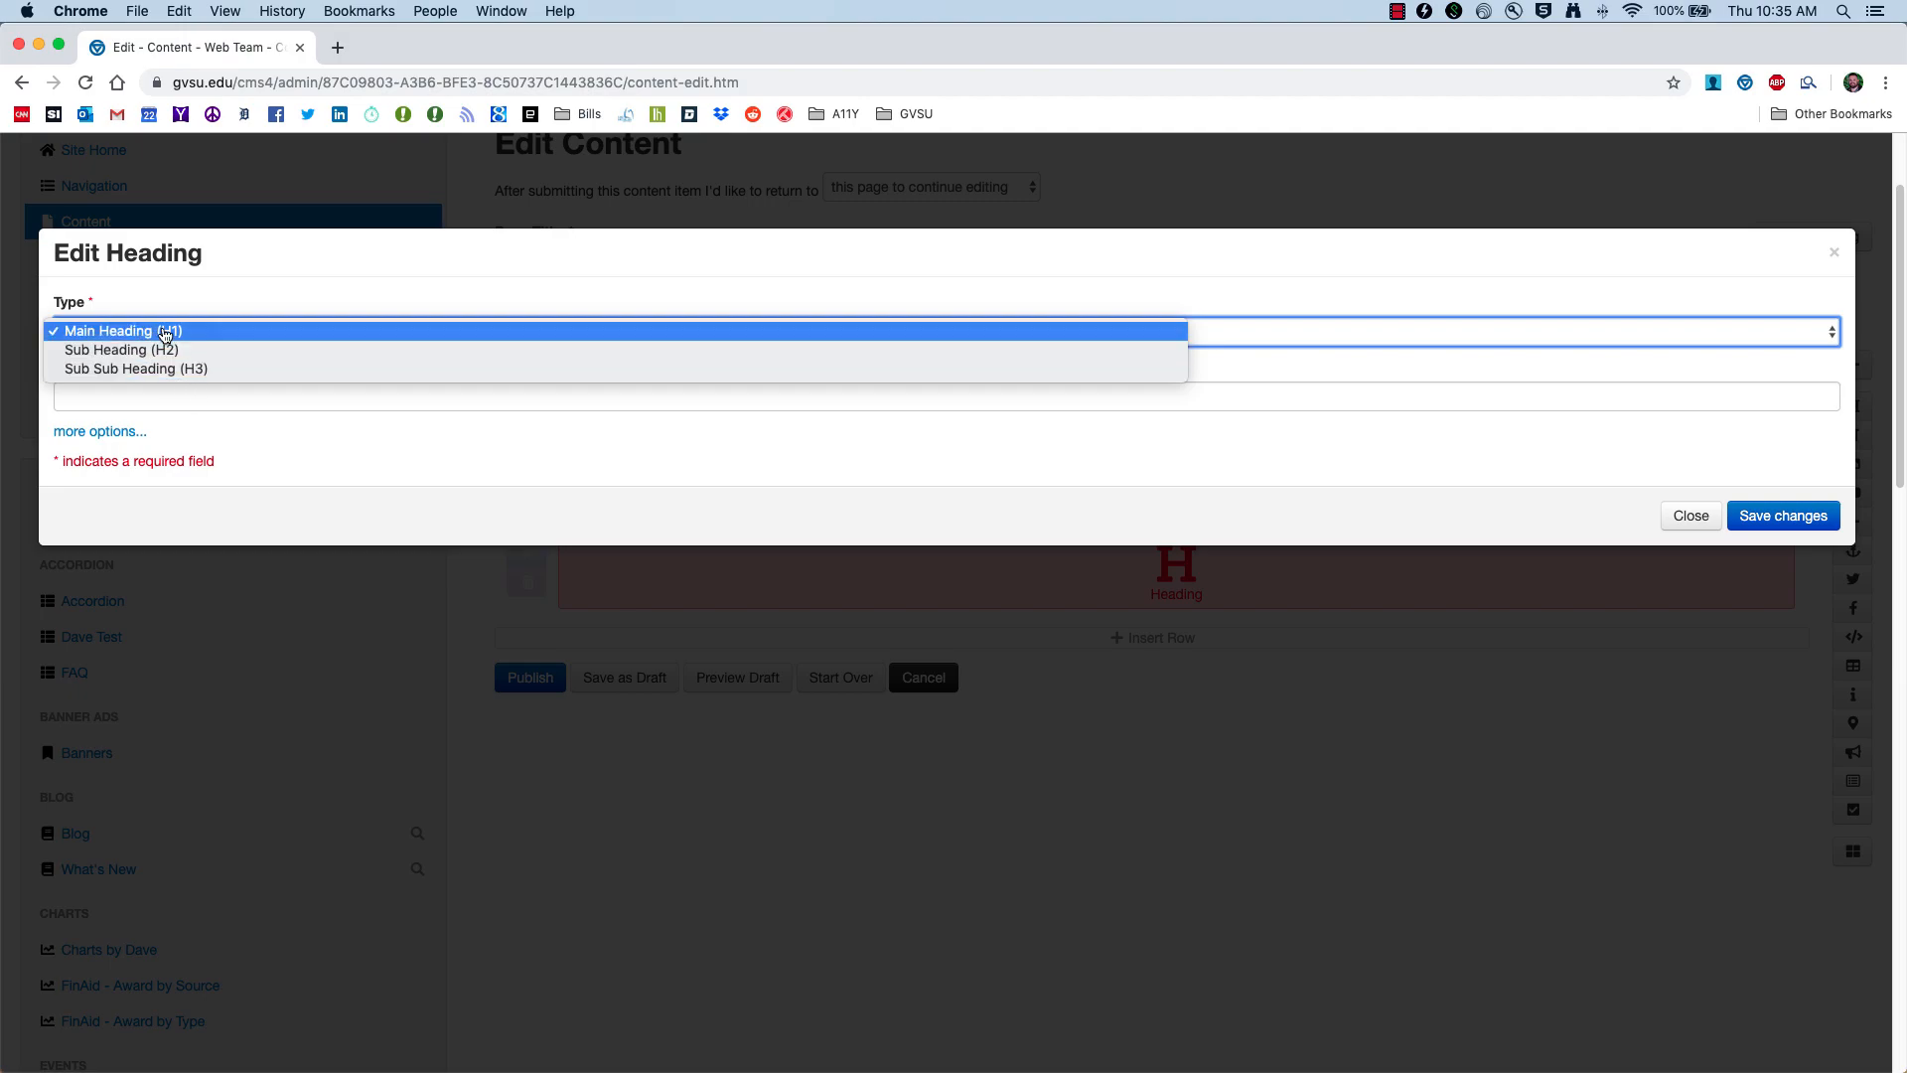
{"action": "left_click", "coordinate": [183, 286]}
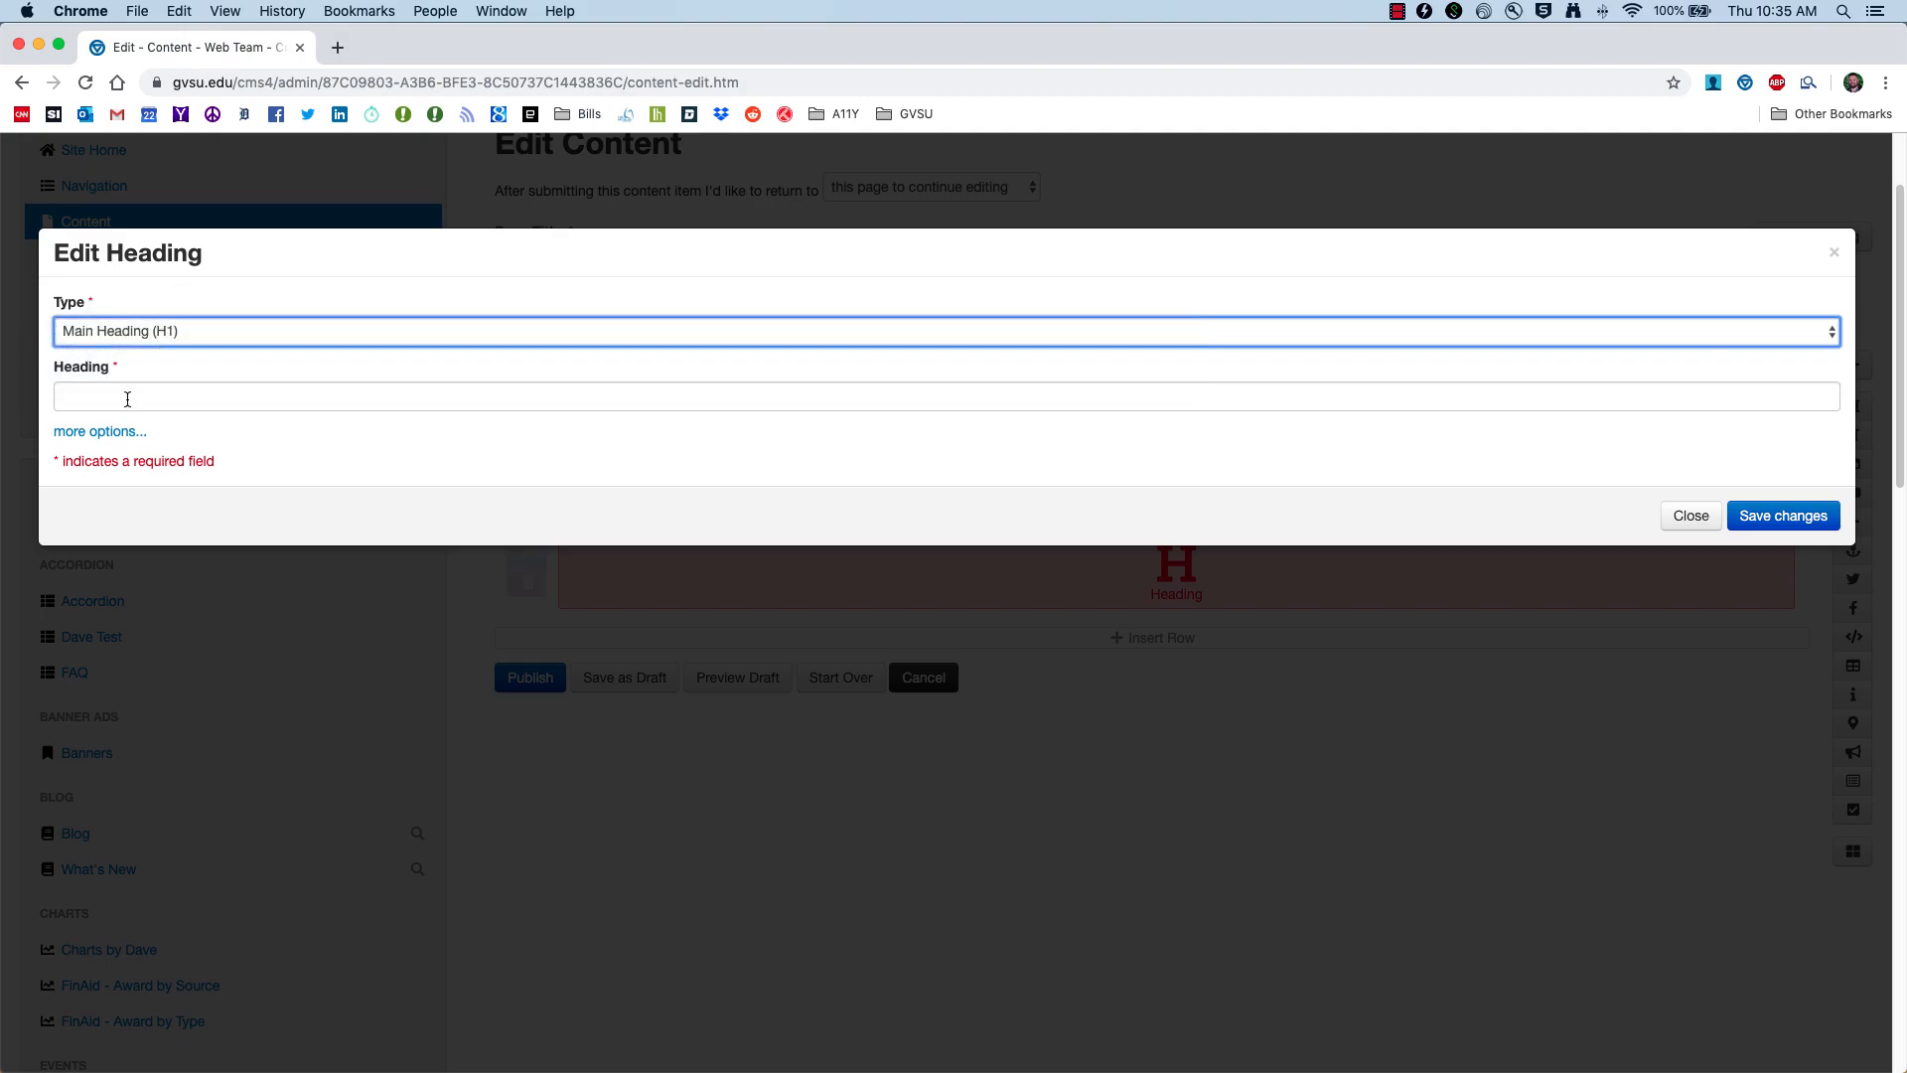
{"action": "left_click", "coordinate": [133, 394]}
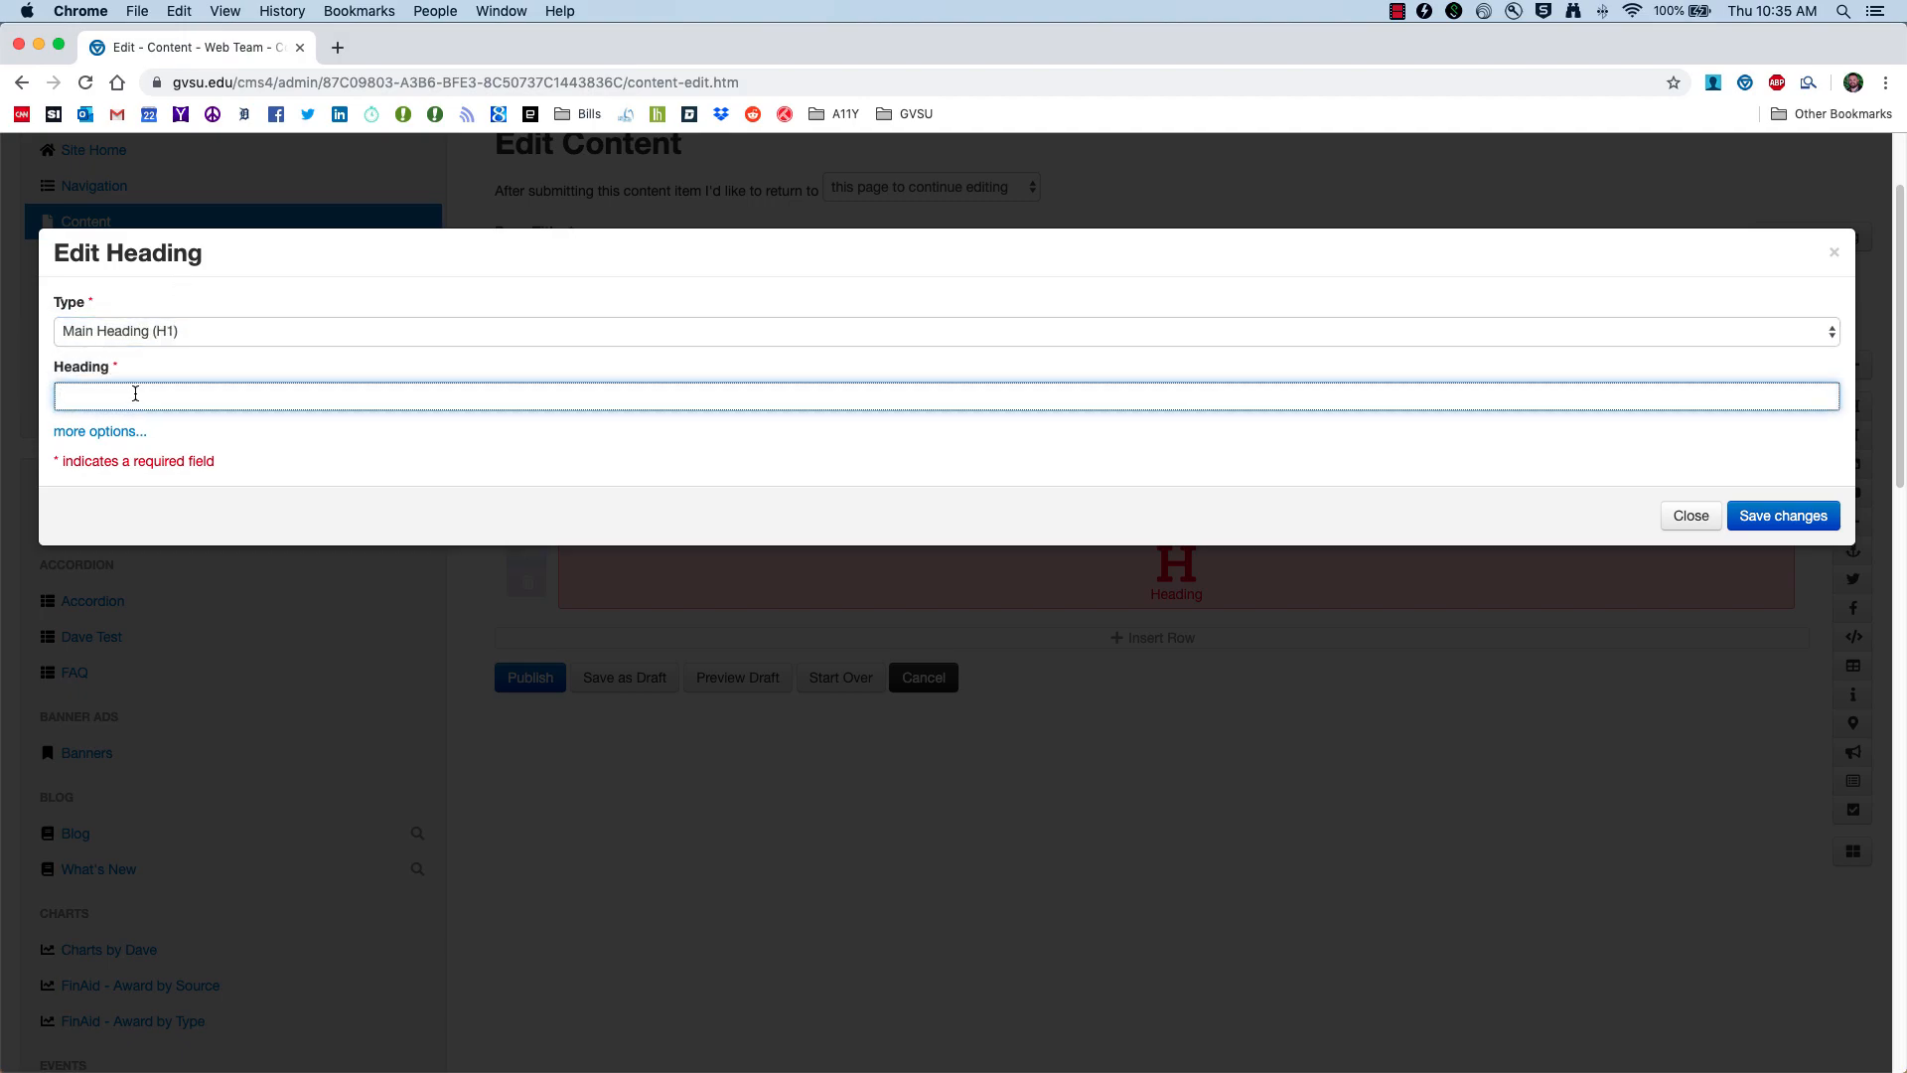
{"action": "type", "text": "Content Items"}
{"action": "left_click", "coordinate": [1758, 515]}
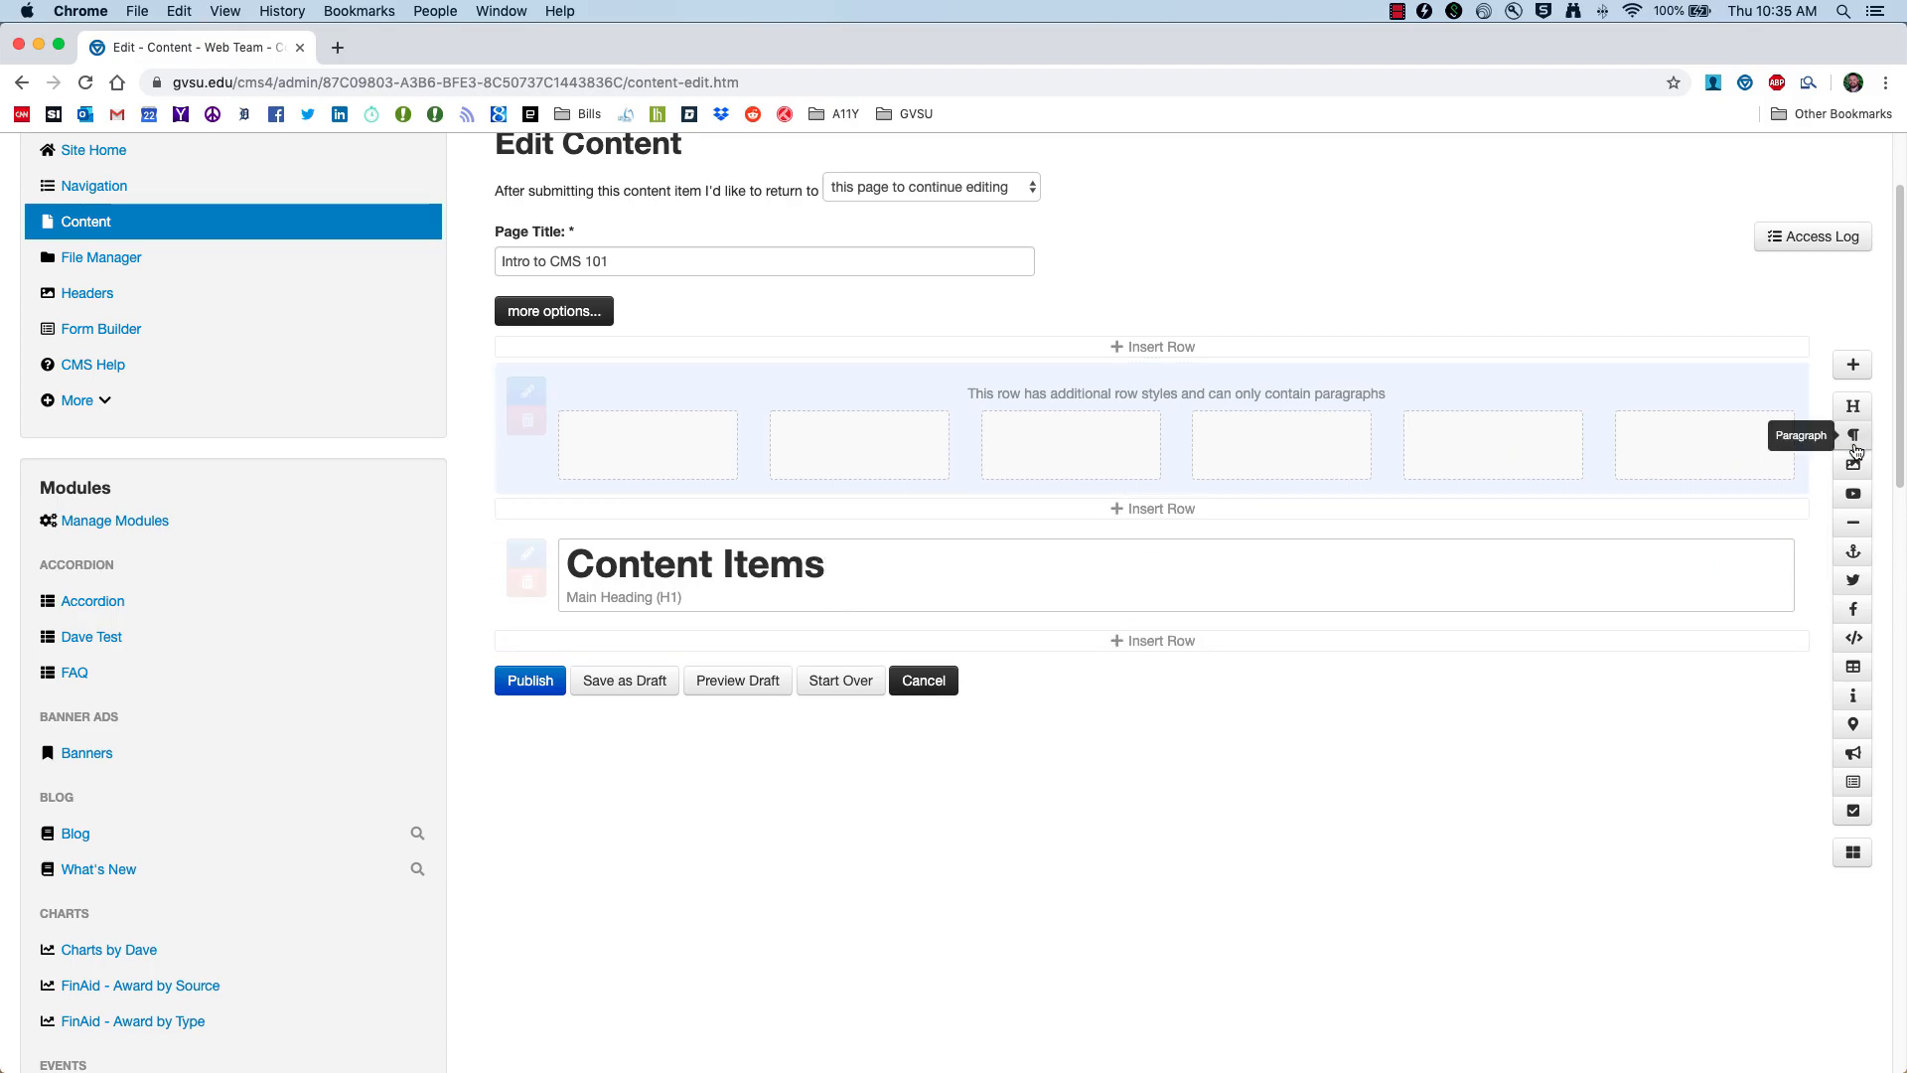
Step: Add a paragraph item and move it out of the light blue row into a new row below the "Content Items" heading
{"action": "scroll", "coordinate": [1853, 443], "scroll_direction": "down", "scroll_amount": 1}
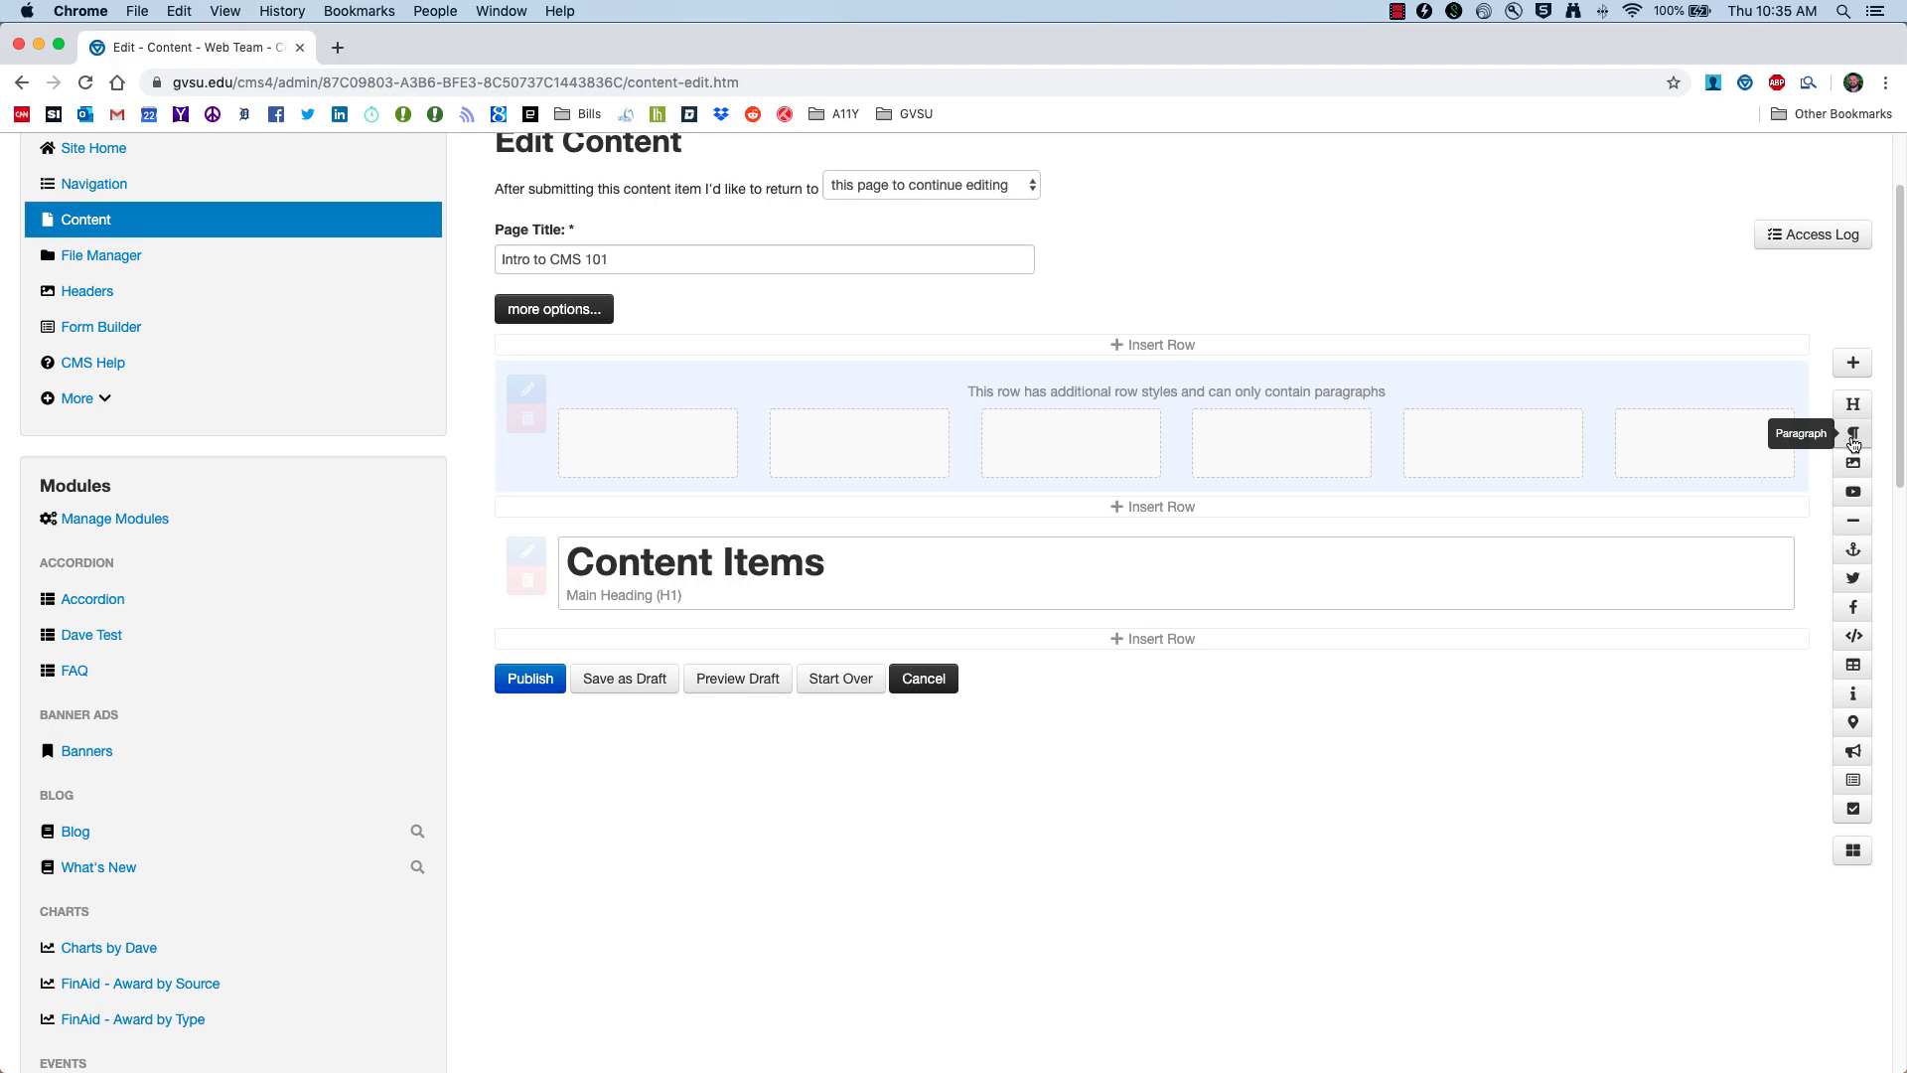
{"action": "left_click", "coordinate": [1853, 444]}
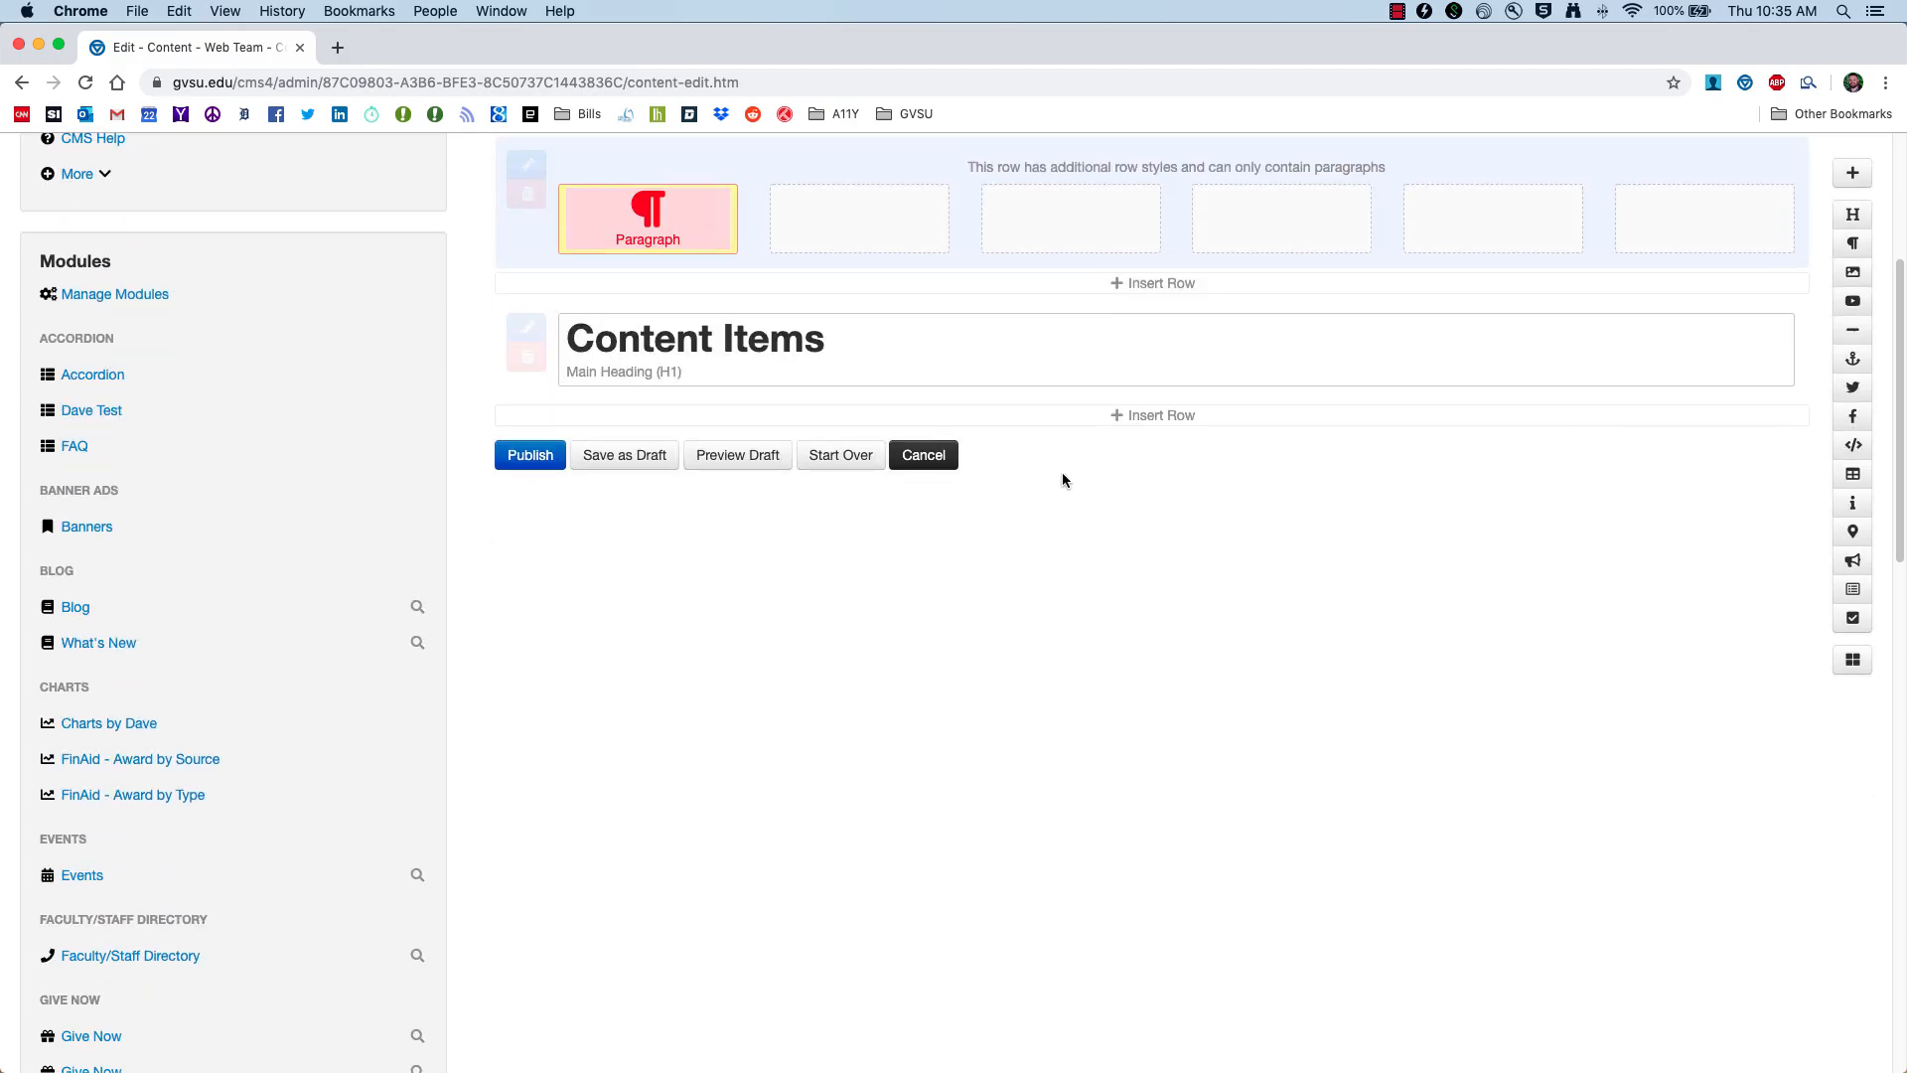
{"action": "scroll", "coordinate": [1068, 476], "scroll_direction": "up", "scroll_amount": 3}
{"action": "mouse_move", "coordinate": [645, 516]}
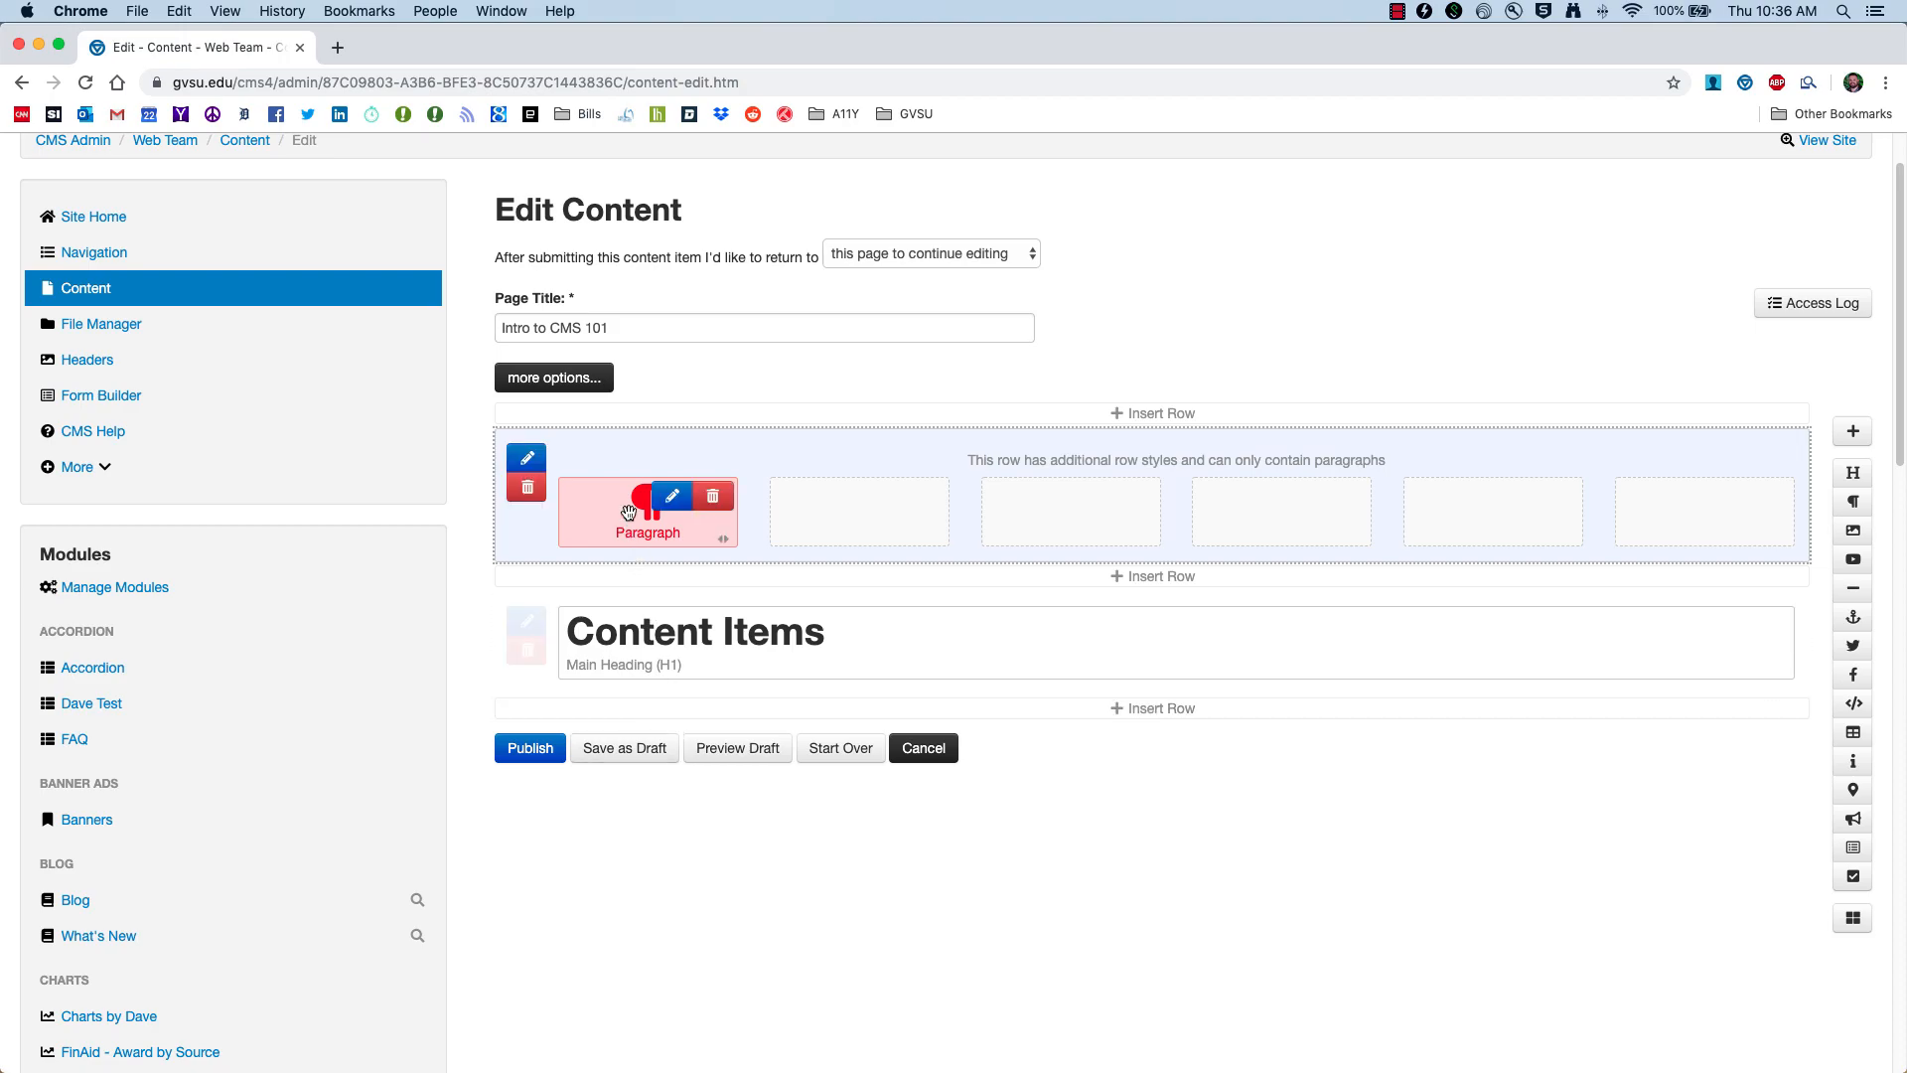
{"action": "scroll", "coordinate": [625, 525], "scroll_direction": "up", "scroll_amount": 1}
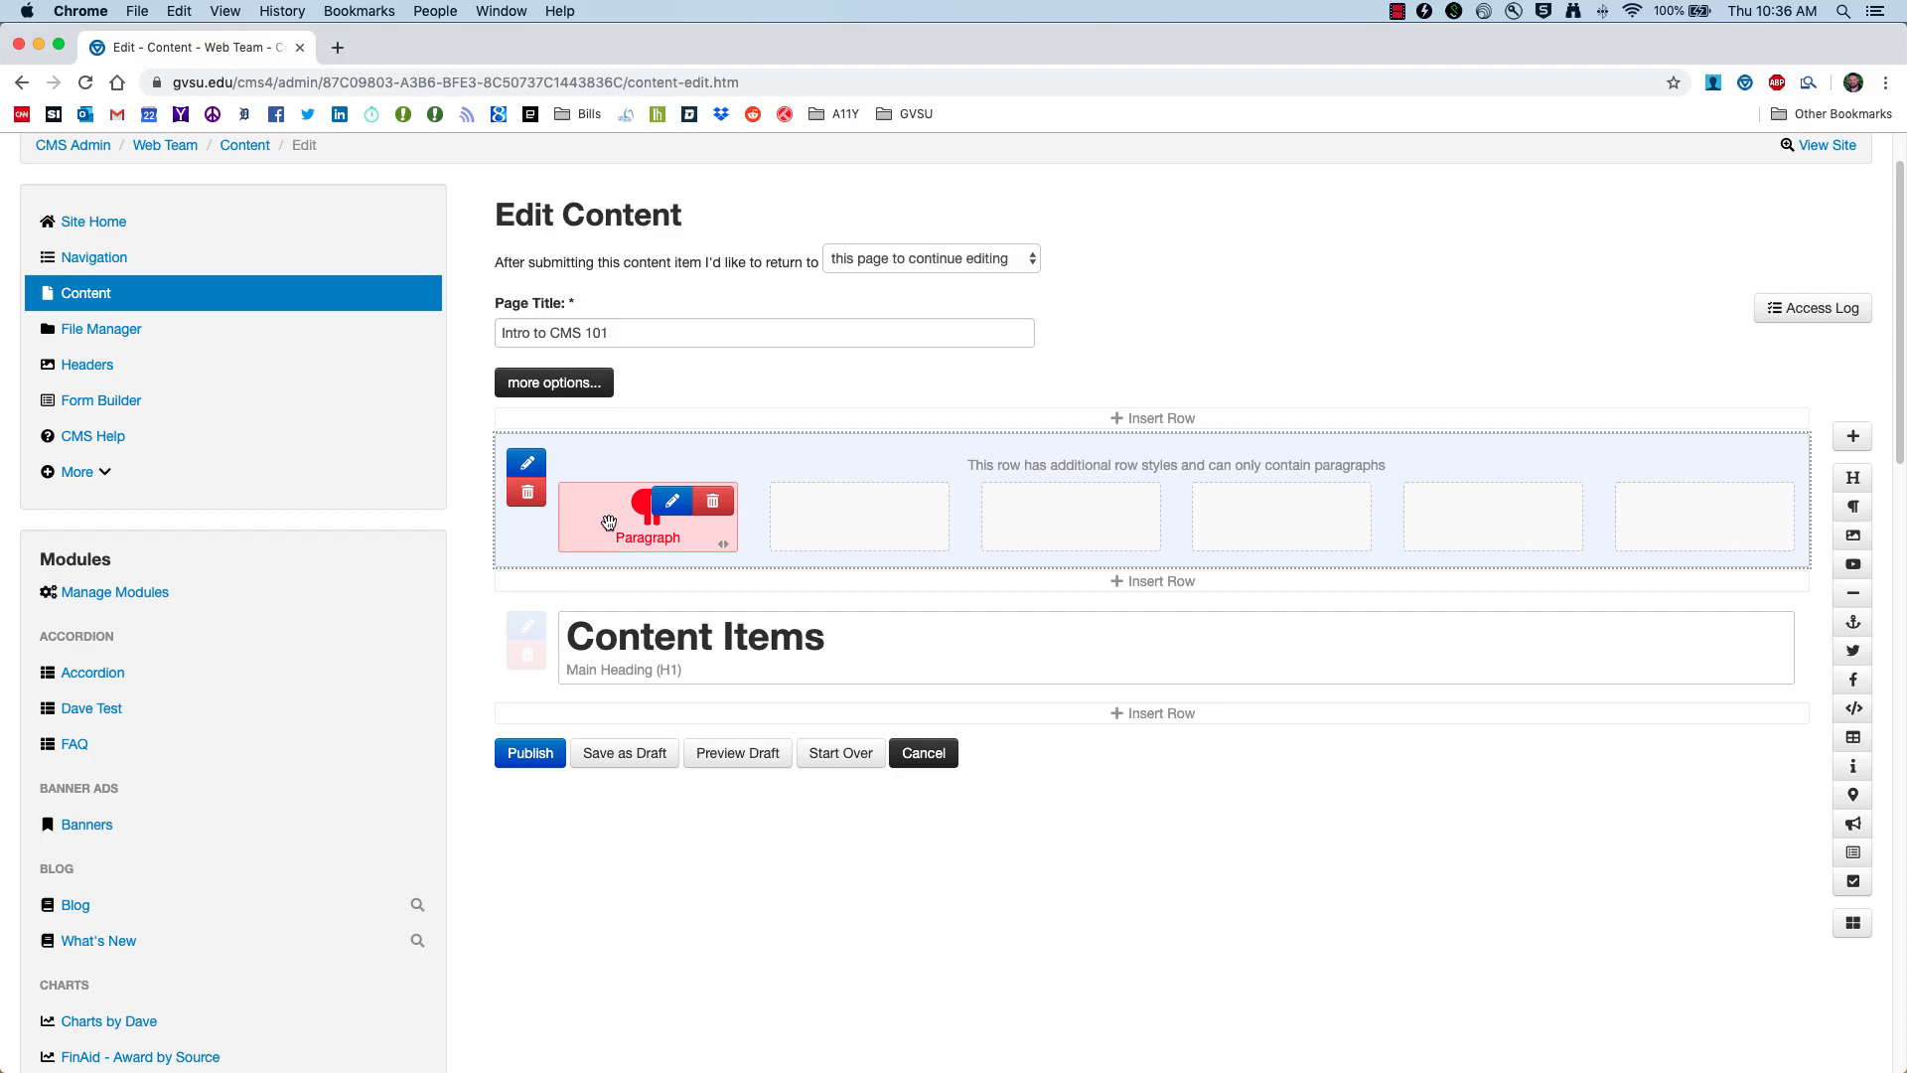
{"action": "left_click_drag", "start_coordinate": [627, 527], "coordinate": [1068, 724]}
{"action": "mouse_move", "coordinate": [677, 750]}
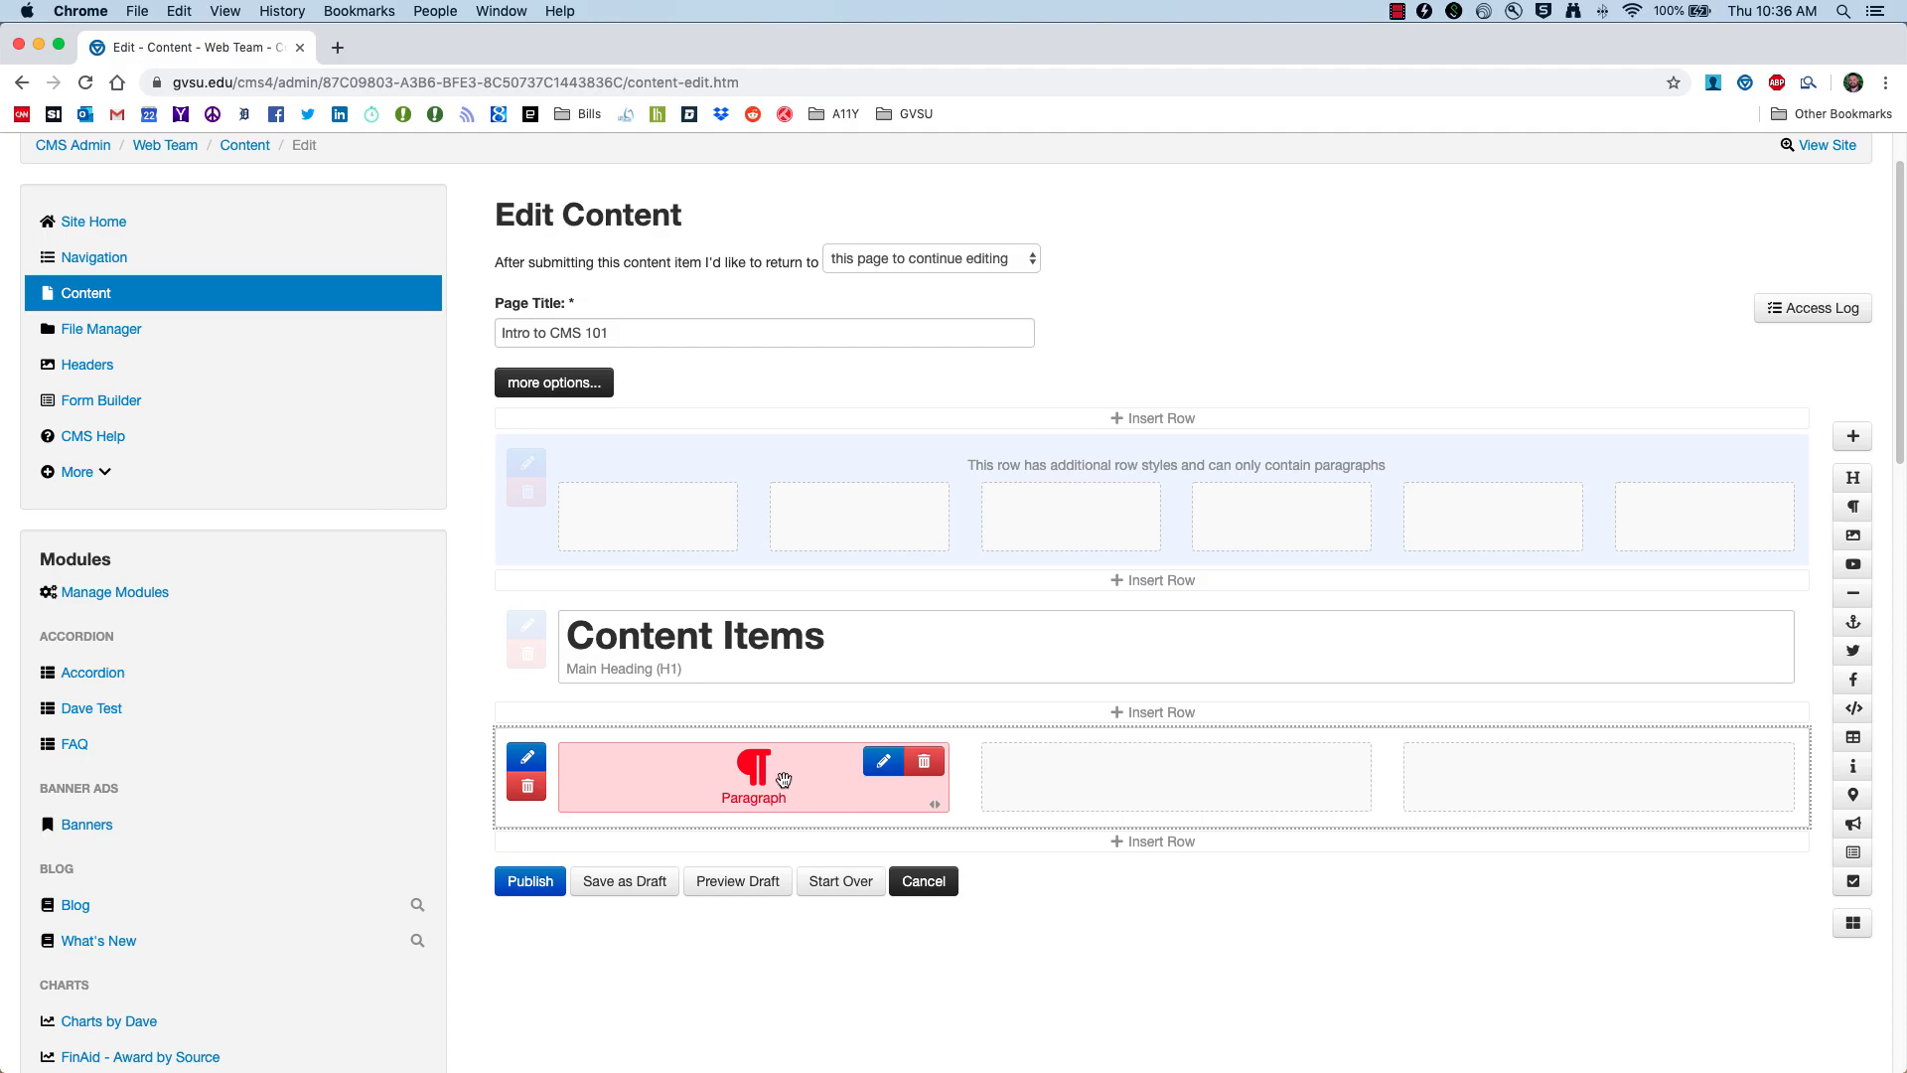
Step: Place a second paragraph item in the middle column of the row below the heading
{"action": "left_click", "coordinate": [1858, 509]}
{"action": "left_click_drag", "start_coordinate": [1858, 510], "coordinate": [1181, 778]}
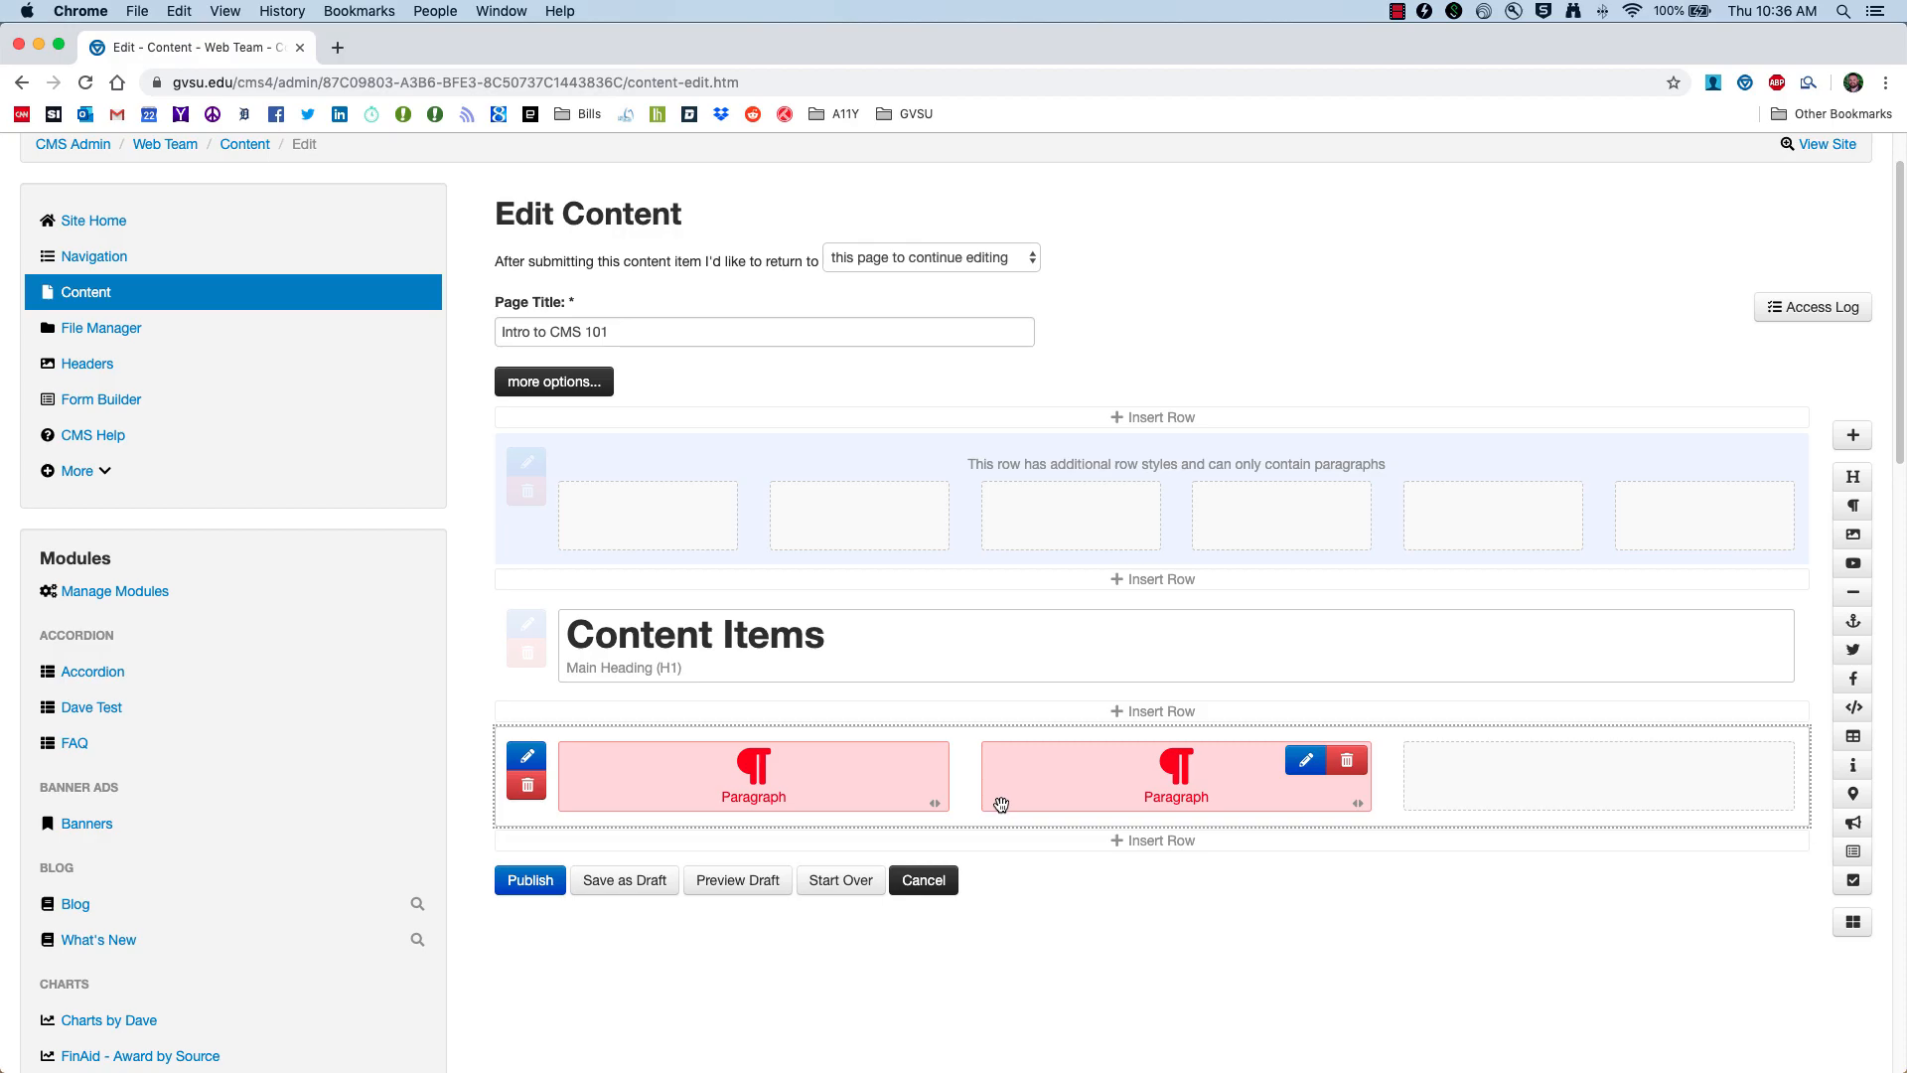
{"action": "scroll", "coordinate": [1001, 803], "scroll_direction": "down", "scroll_amount": 1}
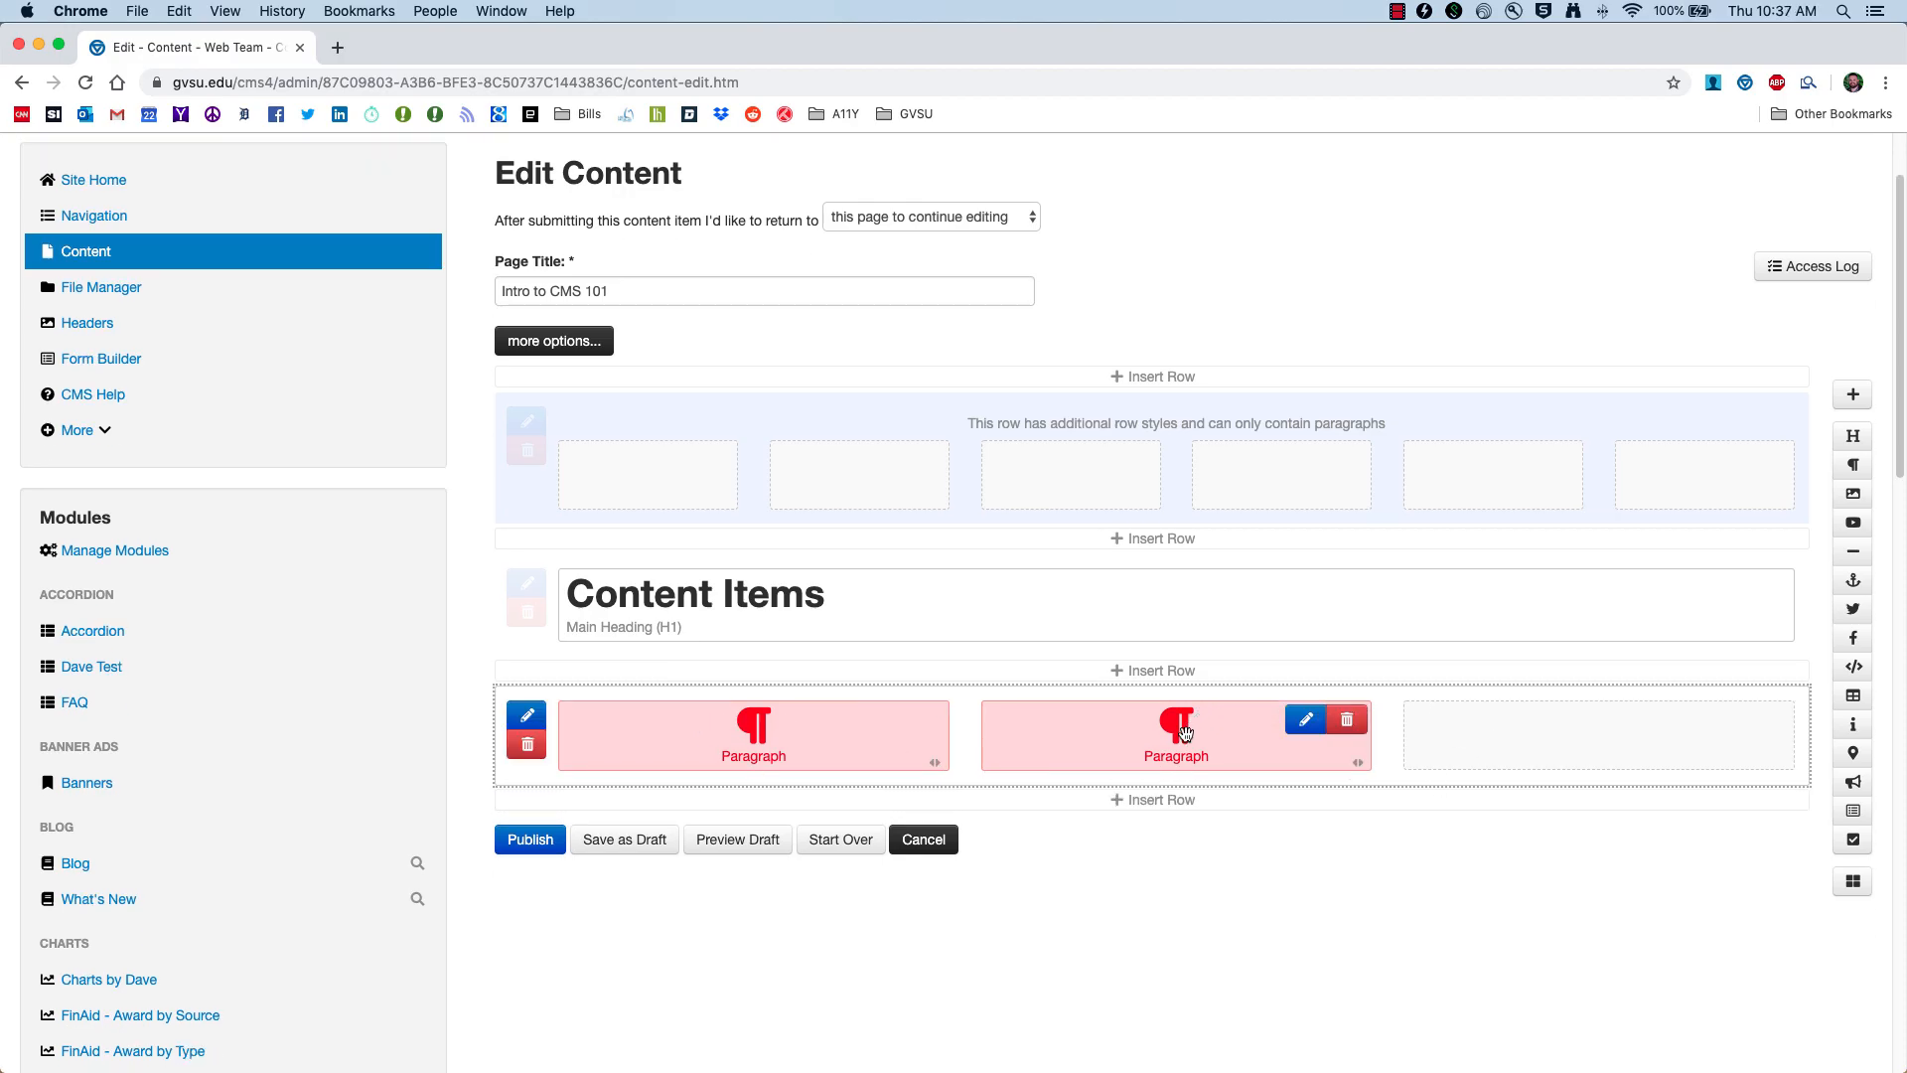
Step: Review the column-count options for the row holding the two paragraphs, keep 3 columns, and save the row
{"action": "left_click", "coordinate": [1381, 782]}
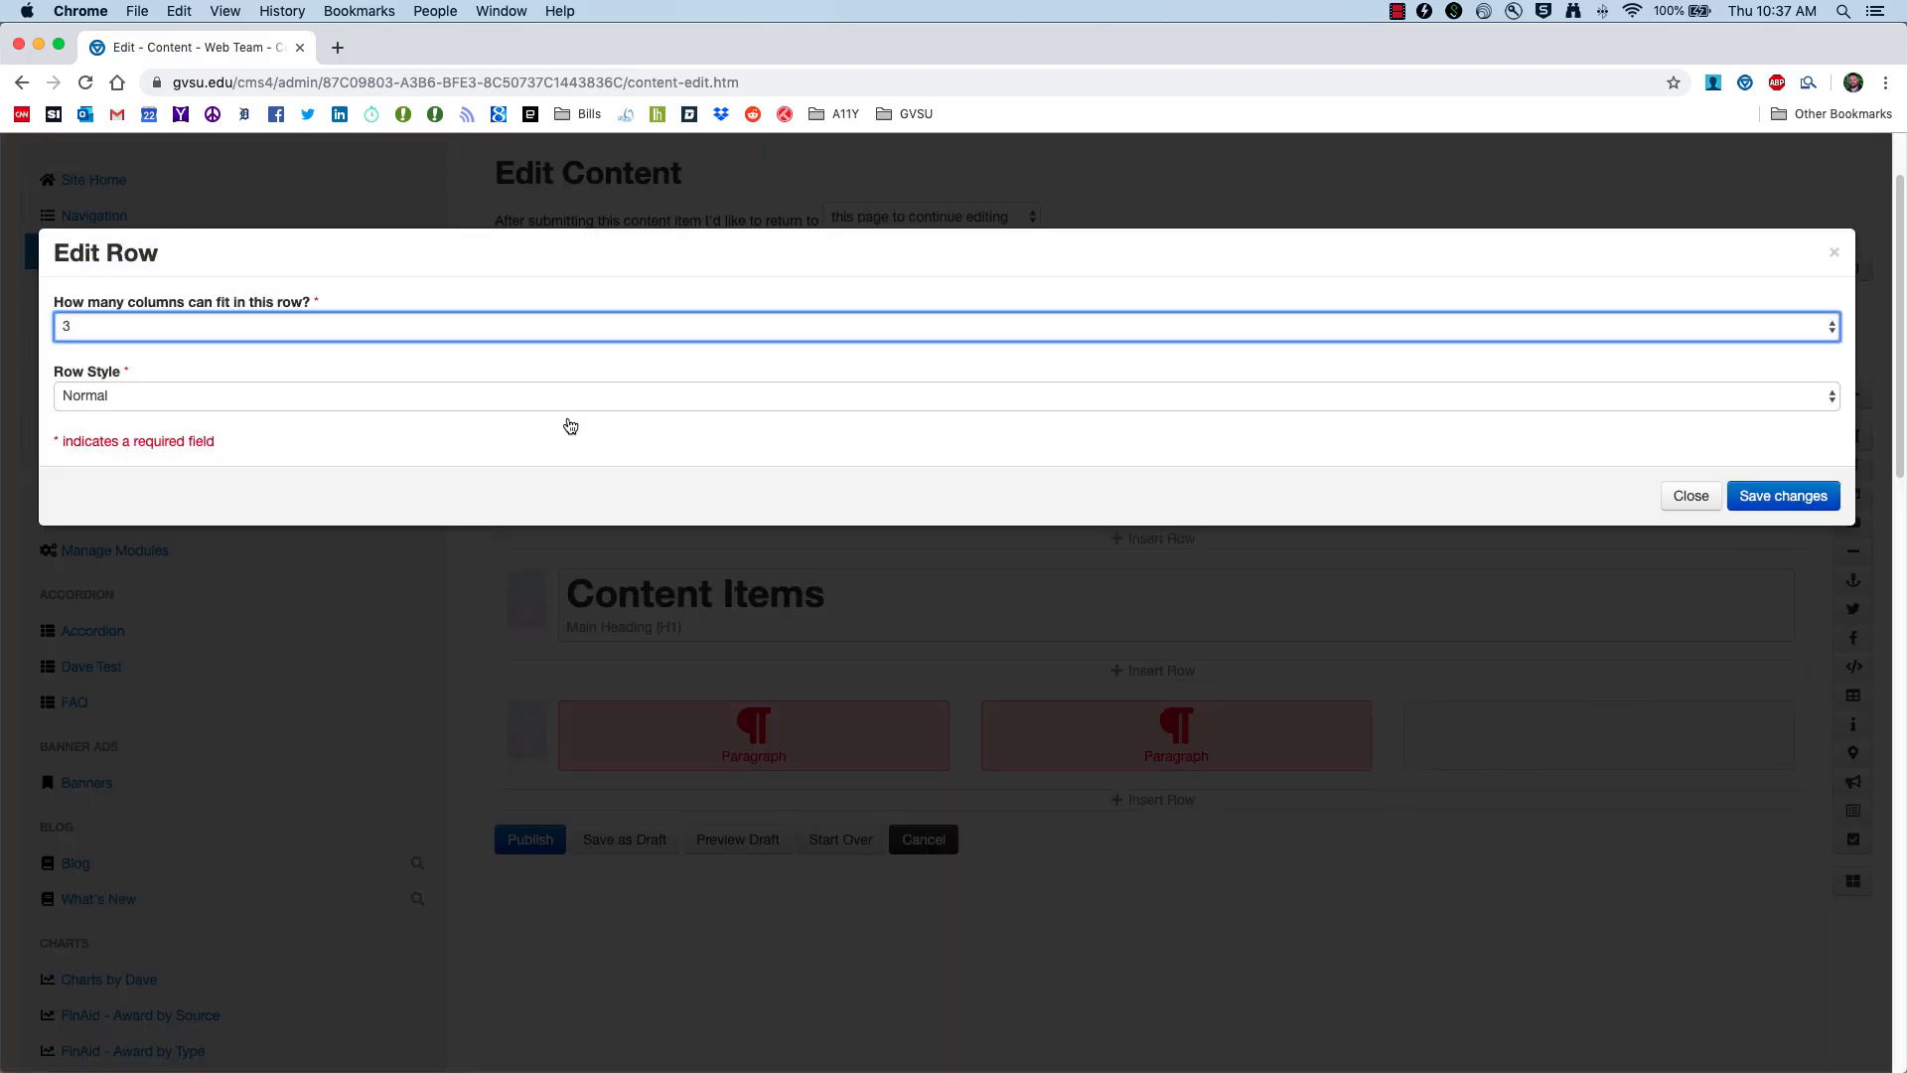
{"action": "left_click", "coordinate": [223, 326]}
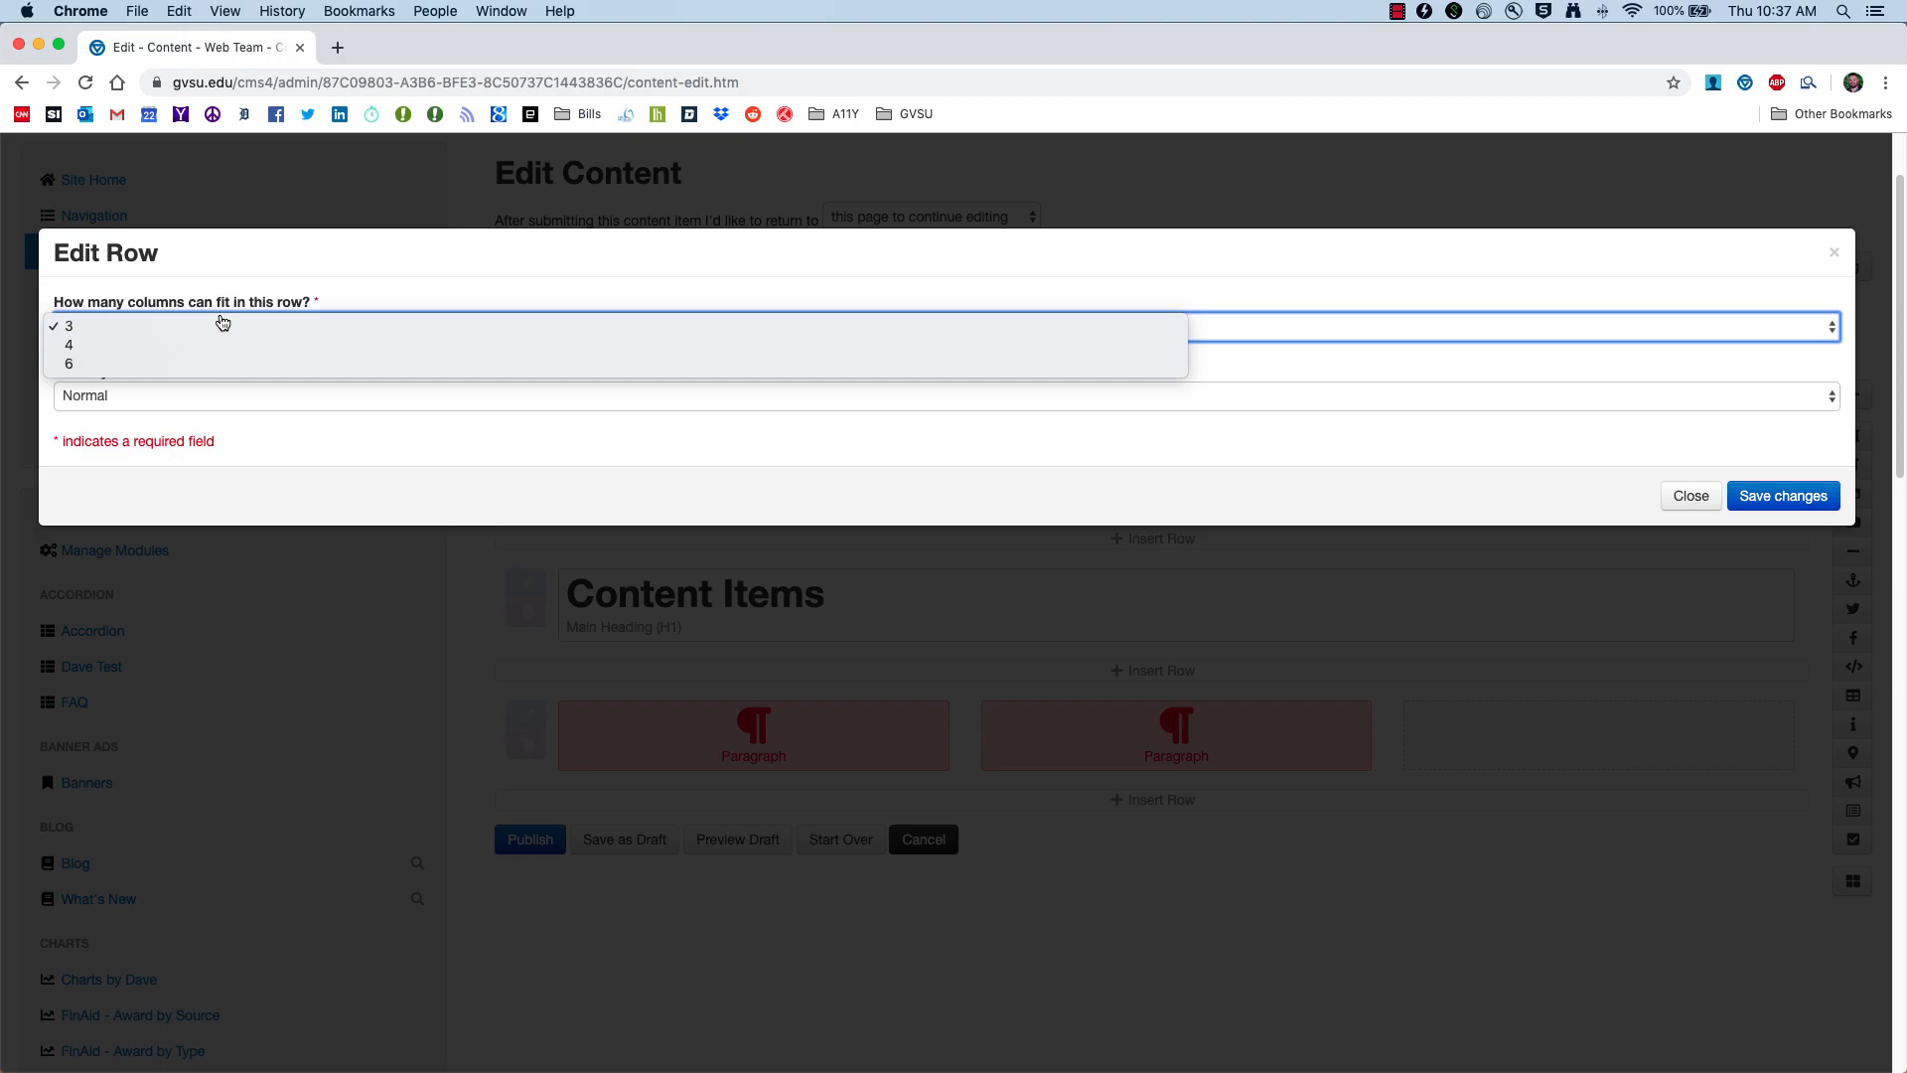
{"action": "left_click", "coordinate": [171, 327]}
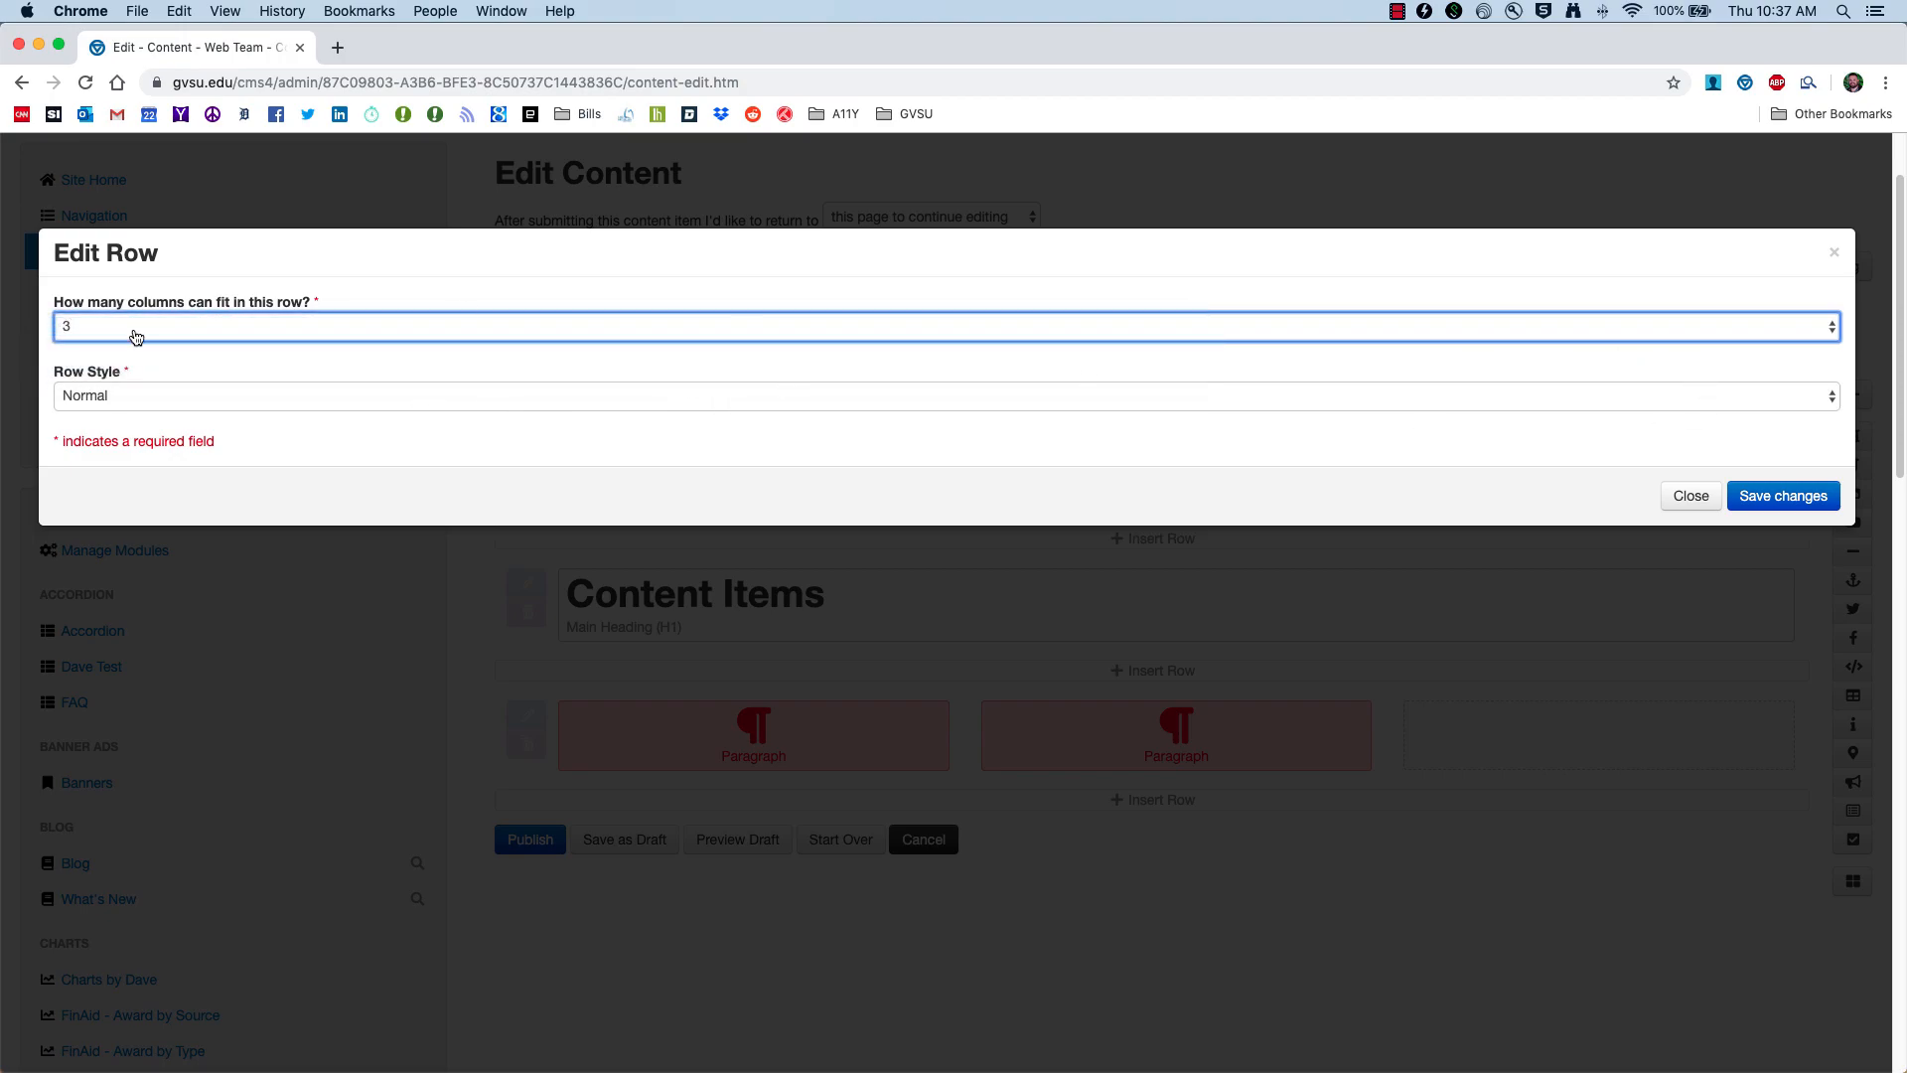
{"action": "left_click", "coordinate": [1788, 495]}
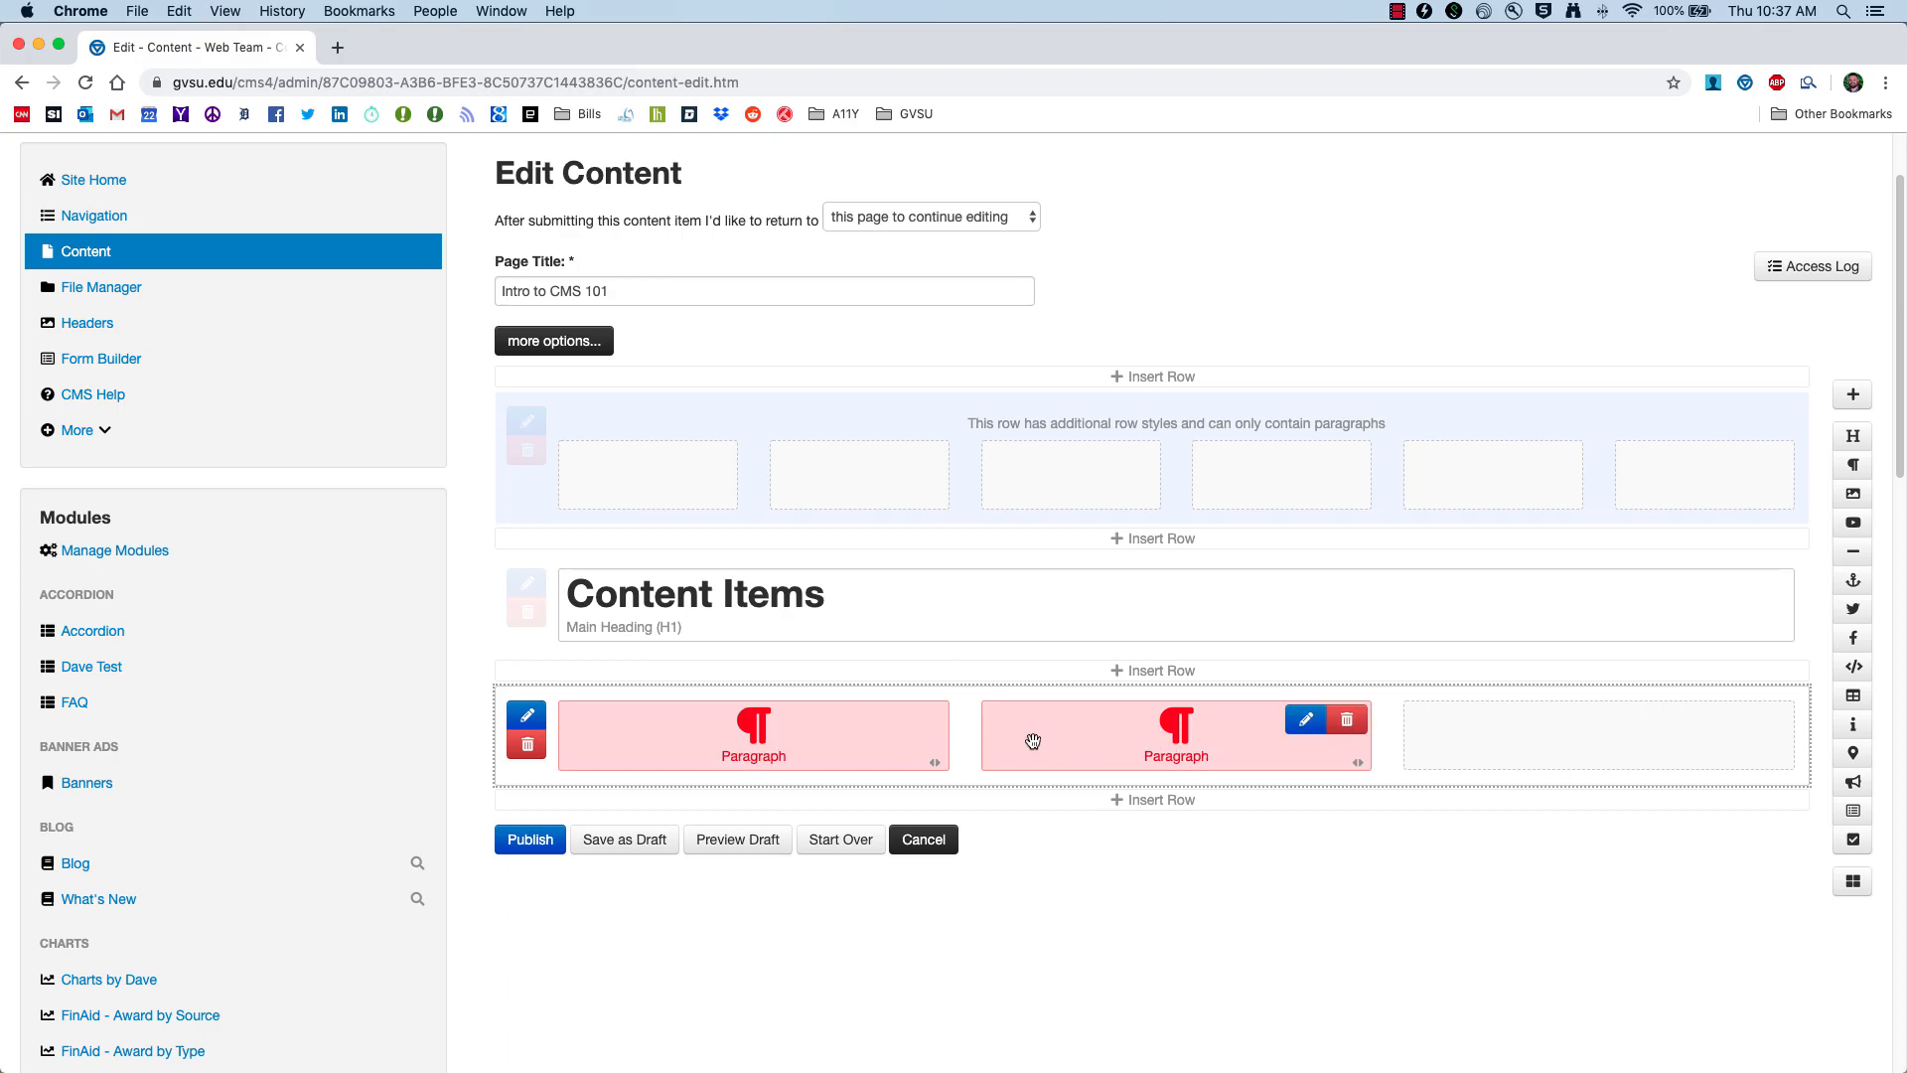
Step: Enter "This is a video on CMS 101. I hope you are enjoying it." as the first paragraph's content
{"action": "left_click", "coordinate": [767, 740]}
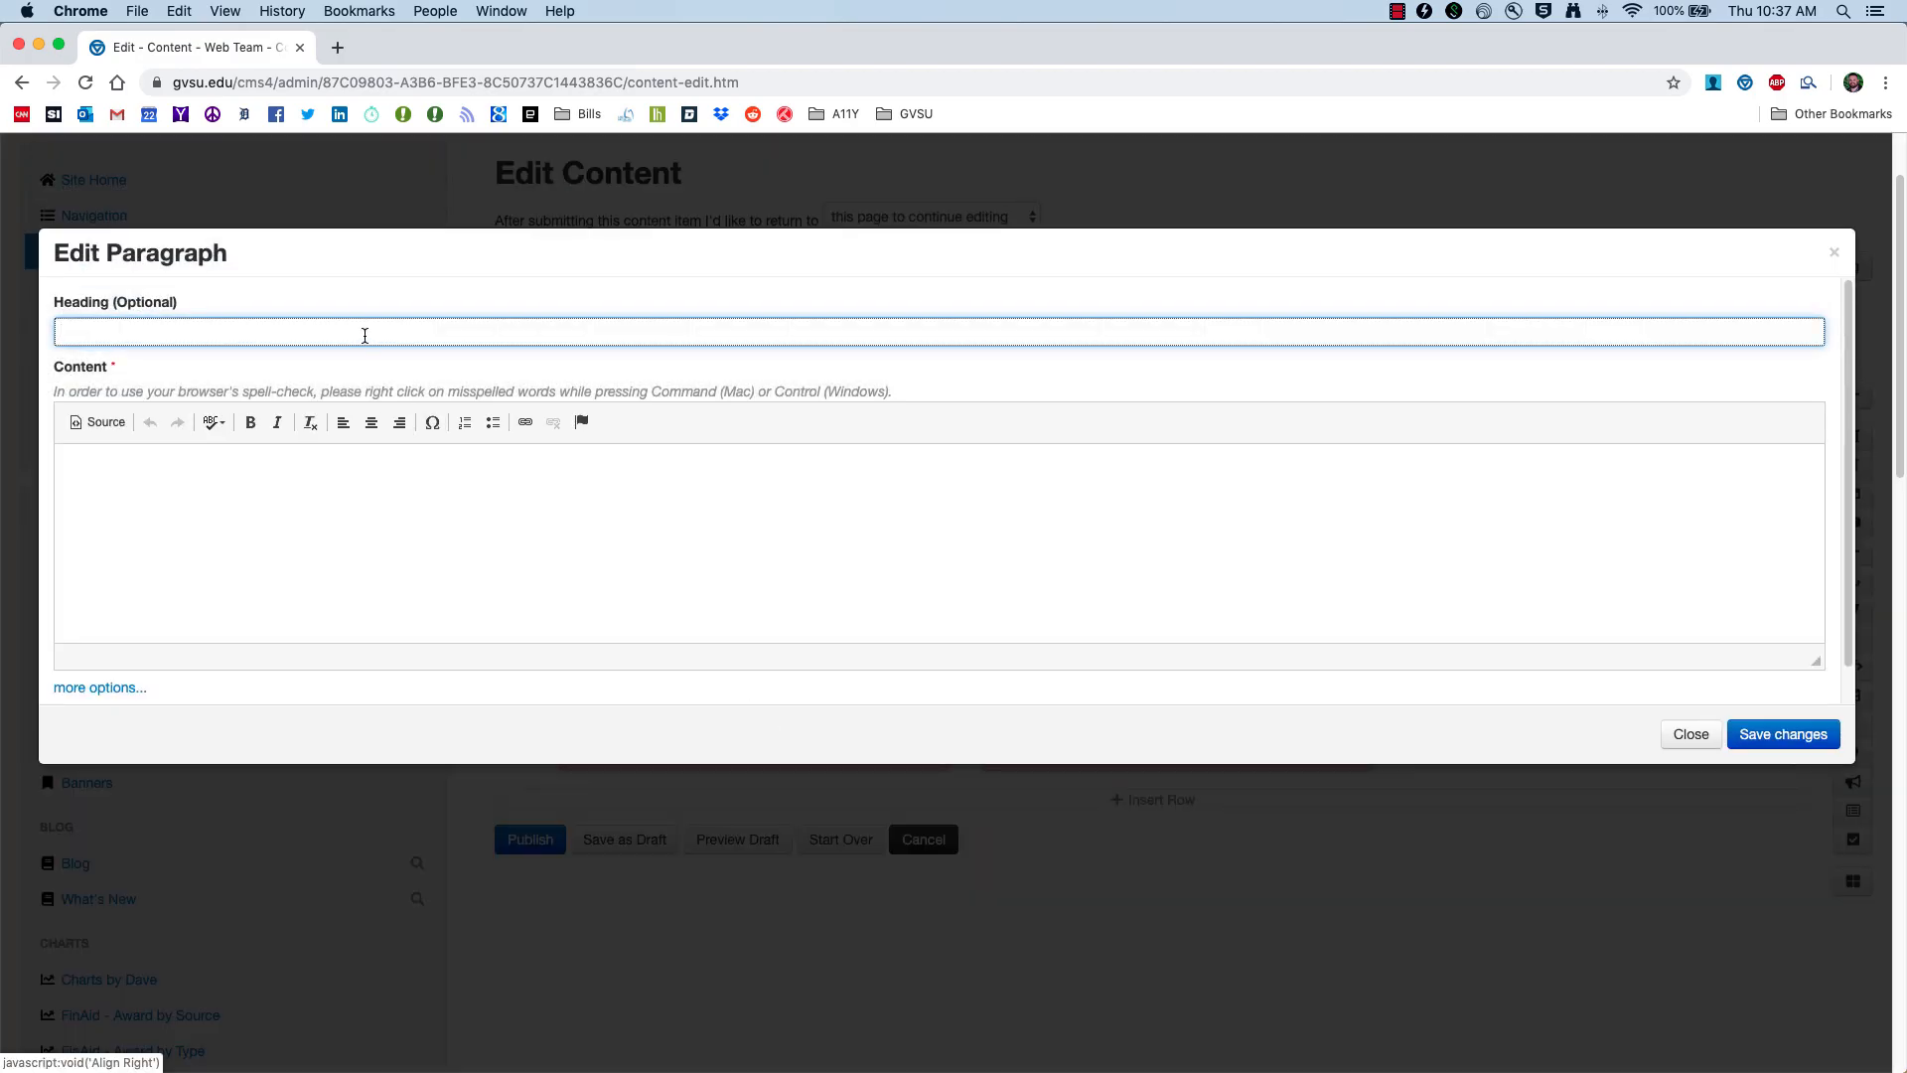
{"action": "left_click", "coordinate": [356, 535]}
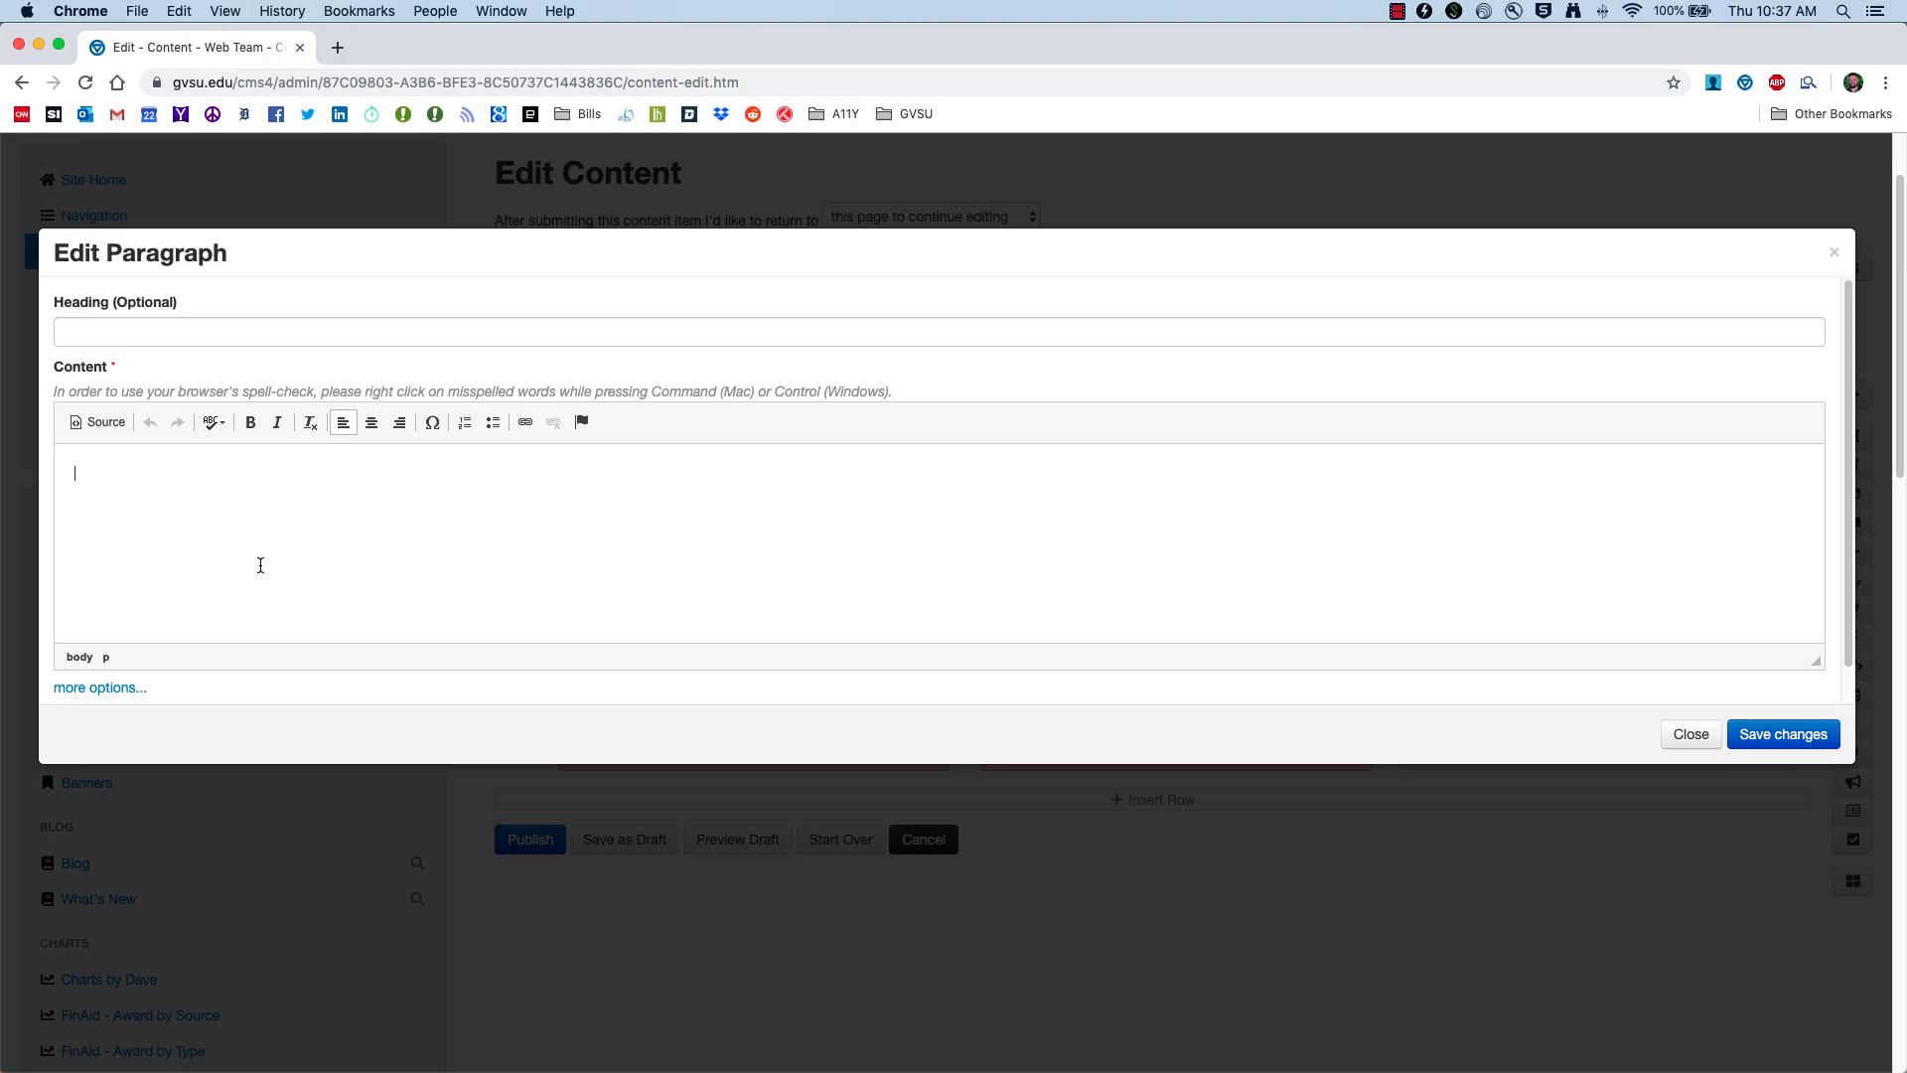
{"action": "type", "text": "This is a video on CMS 101.  I hope you are enjoying it."}
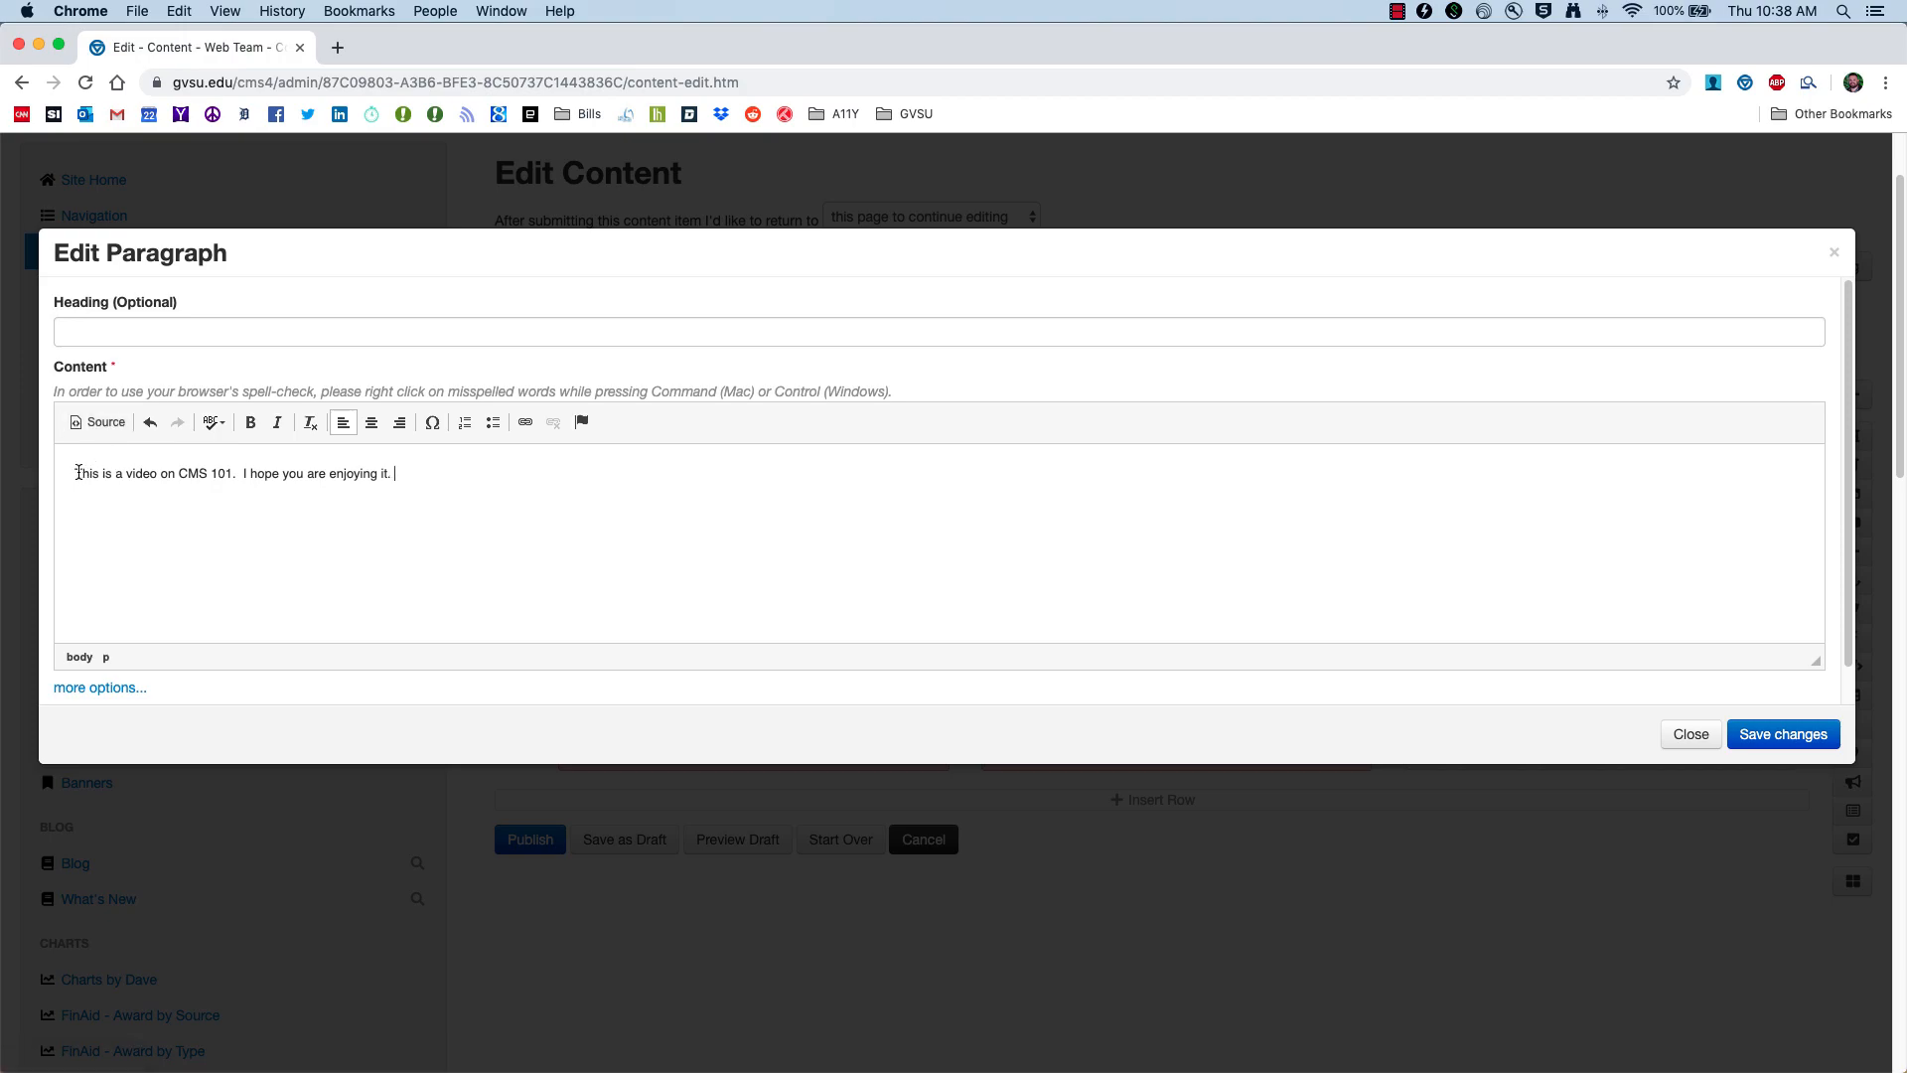
Step: Make "CMS 101" in the paragraph text bold and italic, and remove that formatting again
{"action": "left_click_drag", "start_coordinate": [179, 473], "coordinate": [239, 488]}
{"action": "left_click", "coordinate": [250, 429]}
{"action": "left_click", "coordinate": [228, 479]}
{"action": "left_click", "coordinate": [156, 474]}
{"action": "left_click_drag", "start_coordinate": [180, 474], "coordinate": [234, 474]}
{"action": "left_click", "coordinate": [278, 422]}
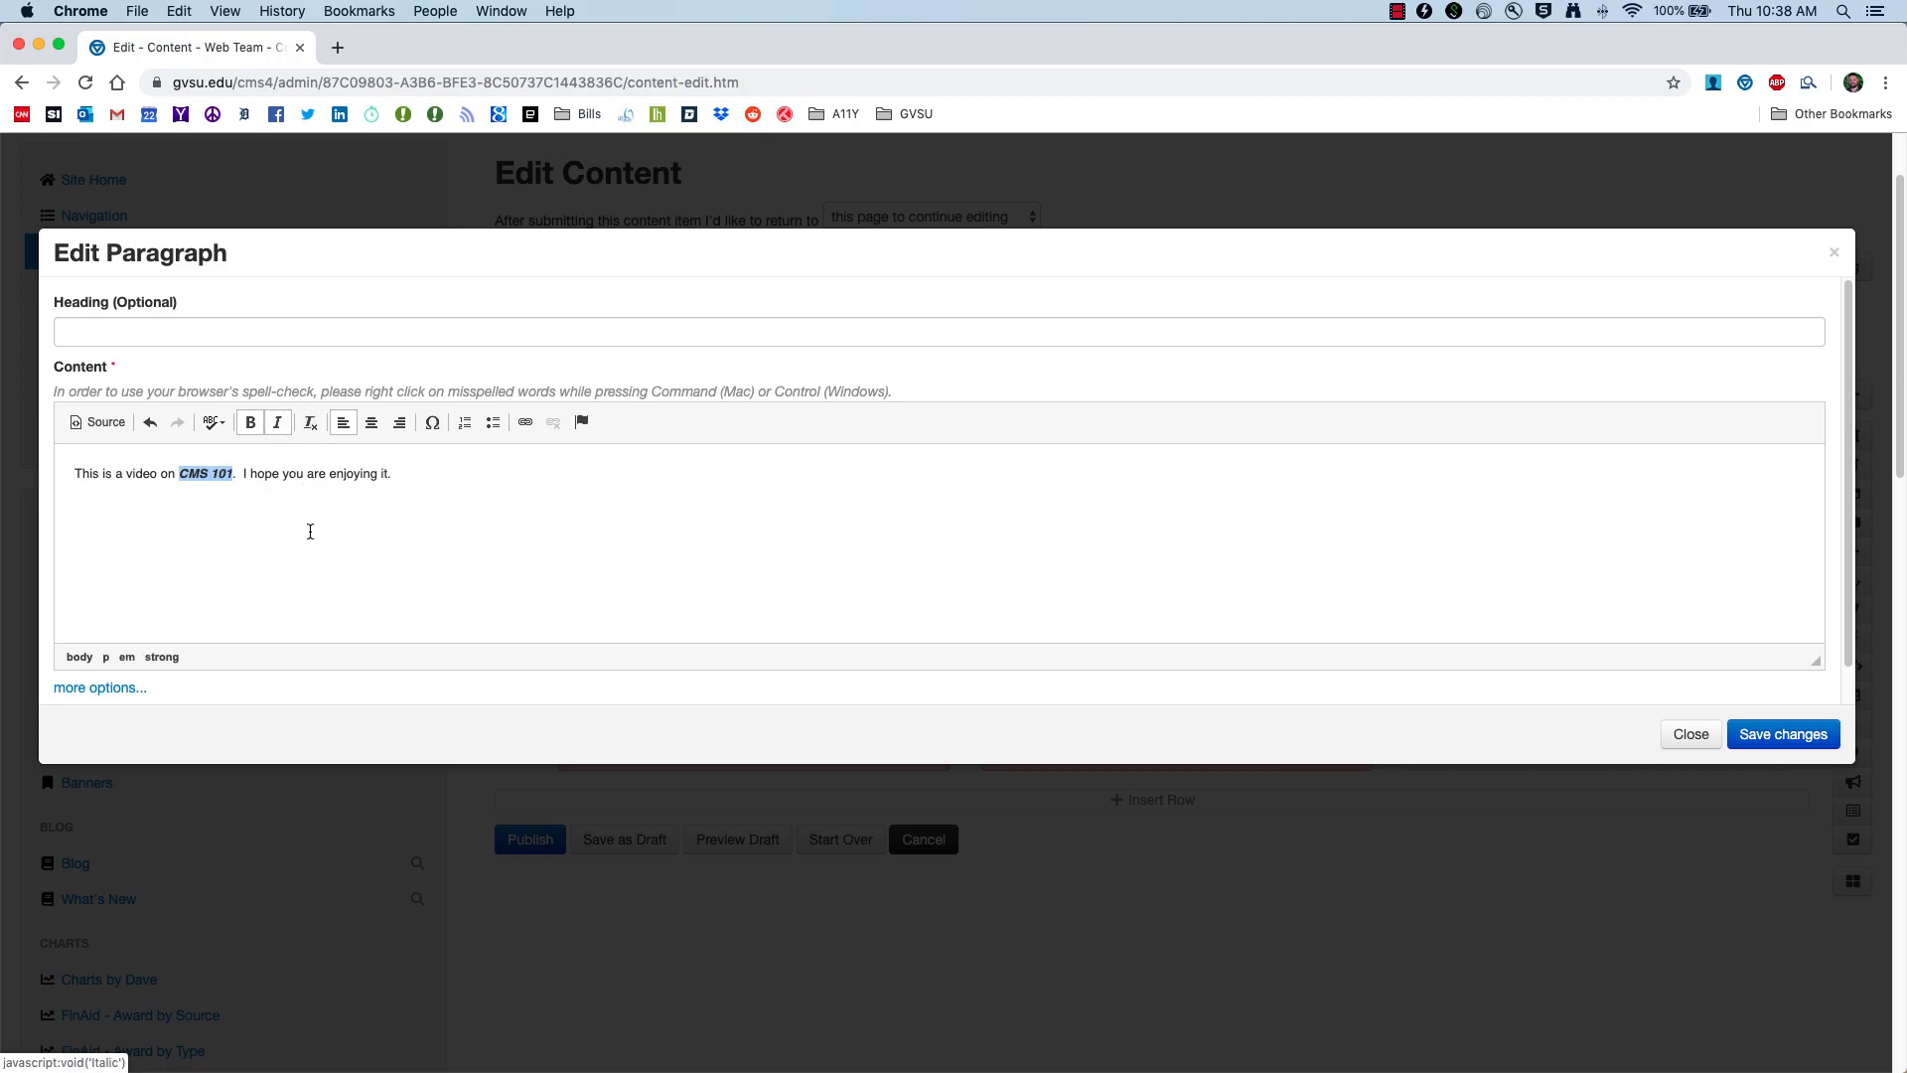
{"action": "left_click", "coordinate": [310, 423]}
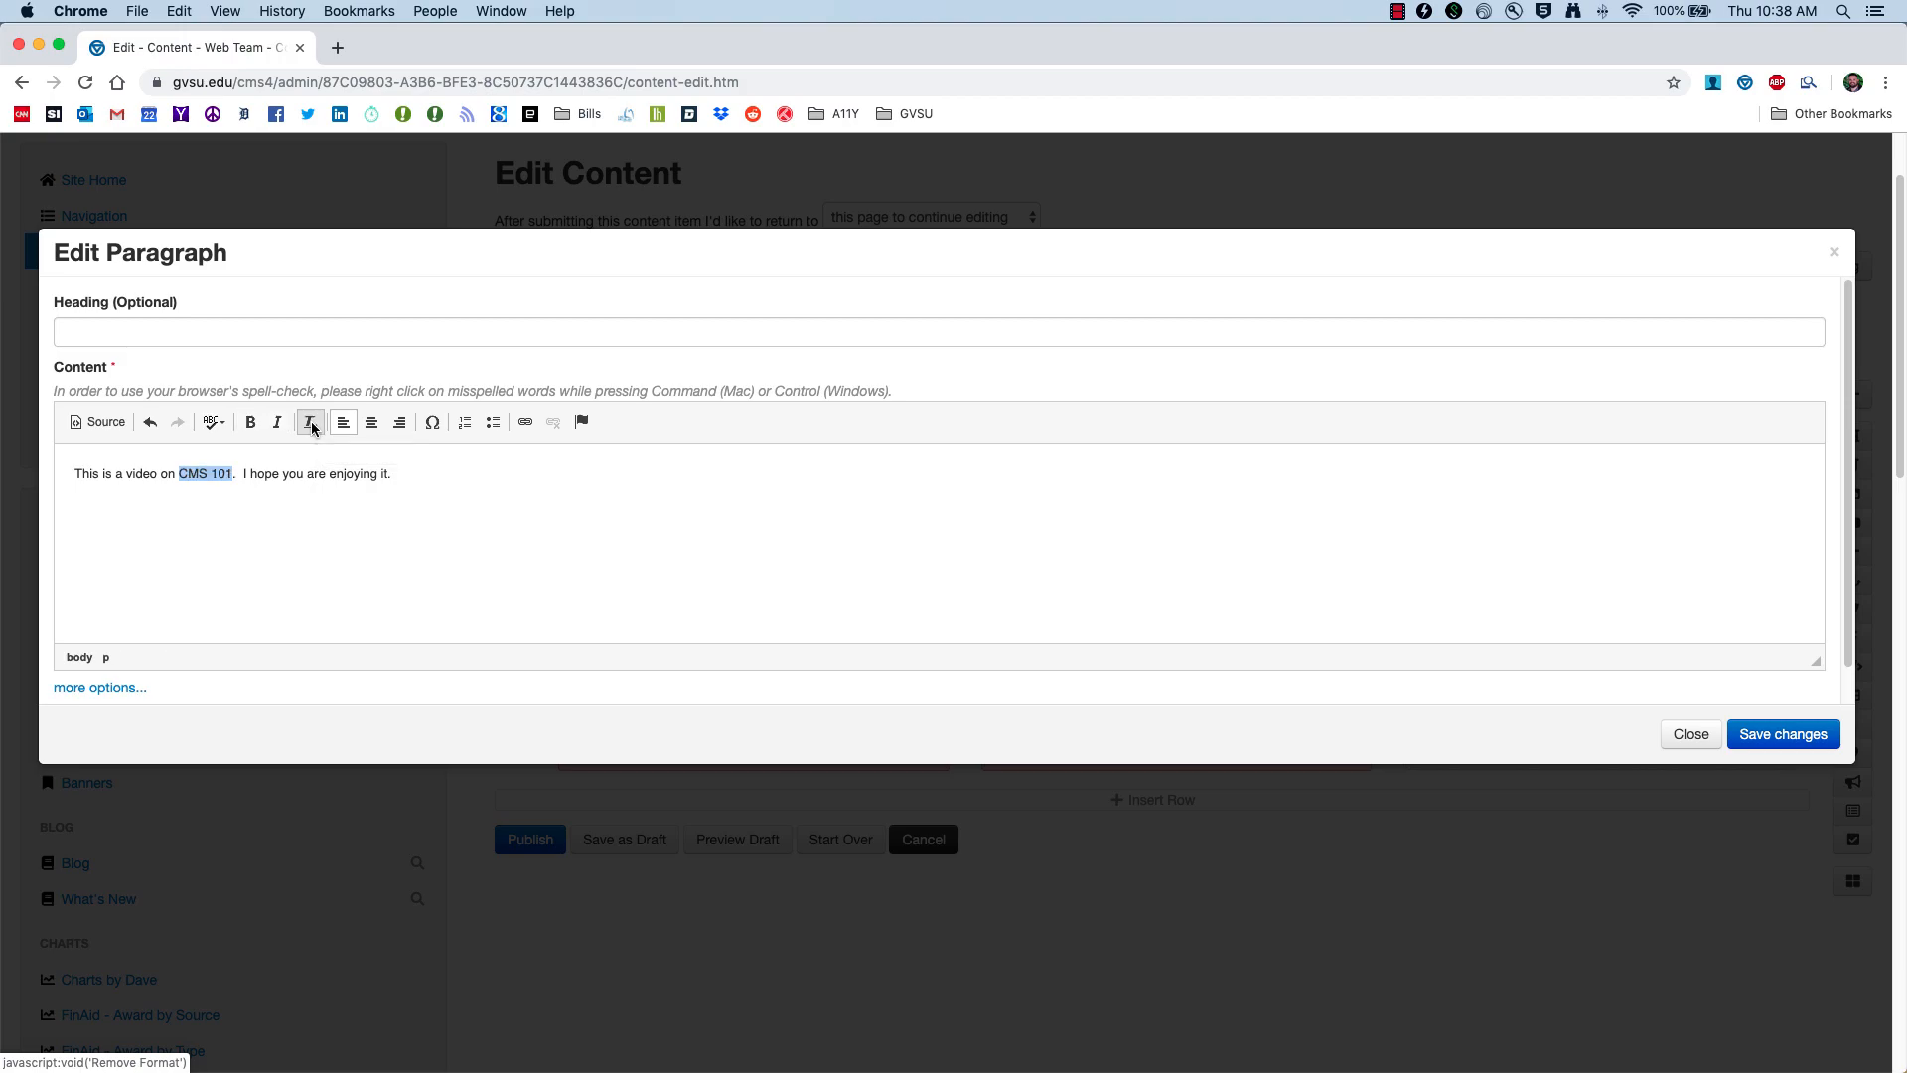
Step: Try center and right alignment on the paragraph text, and return it to left alignment
{"action": "left_click", "coordinate": [372, 425]}
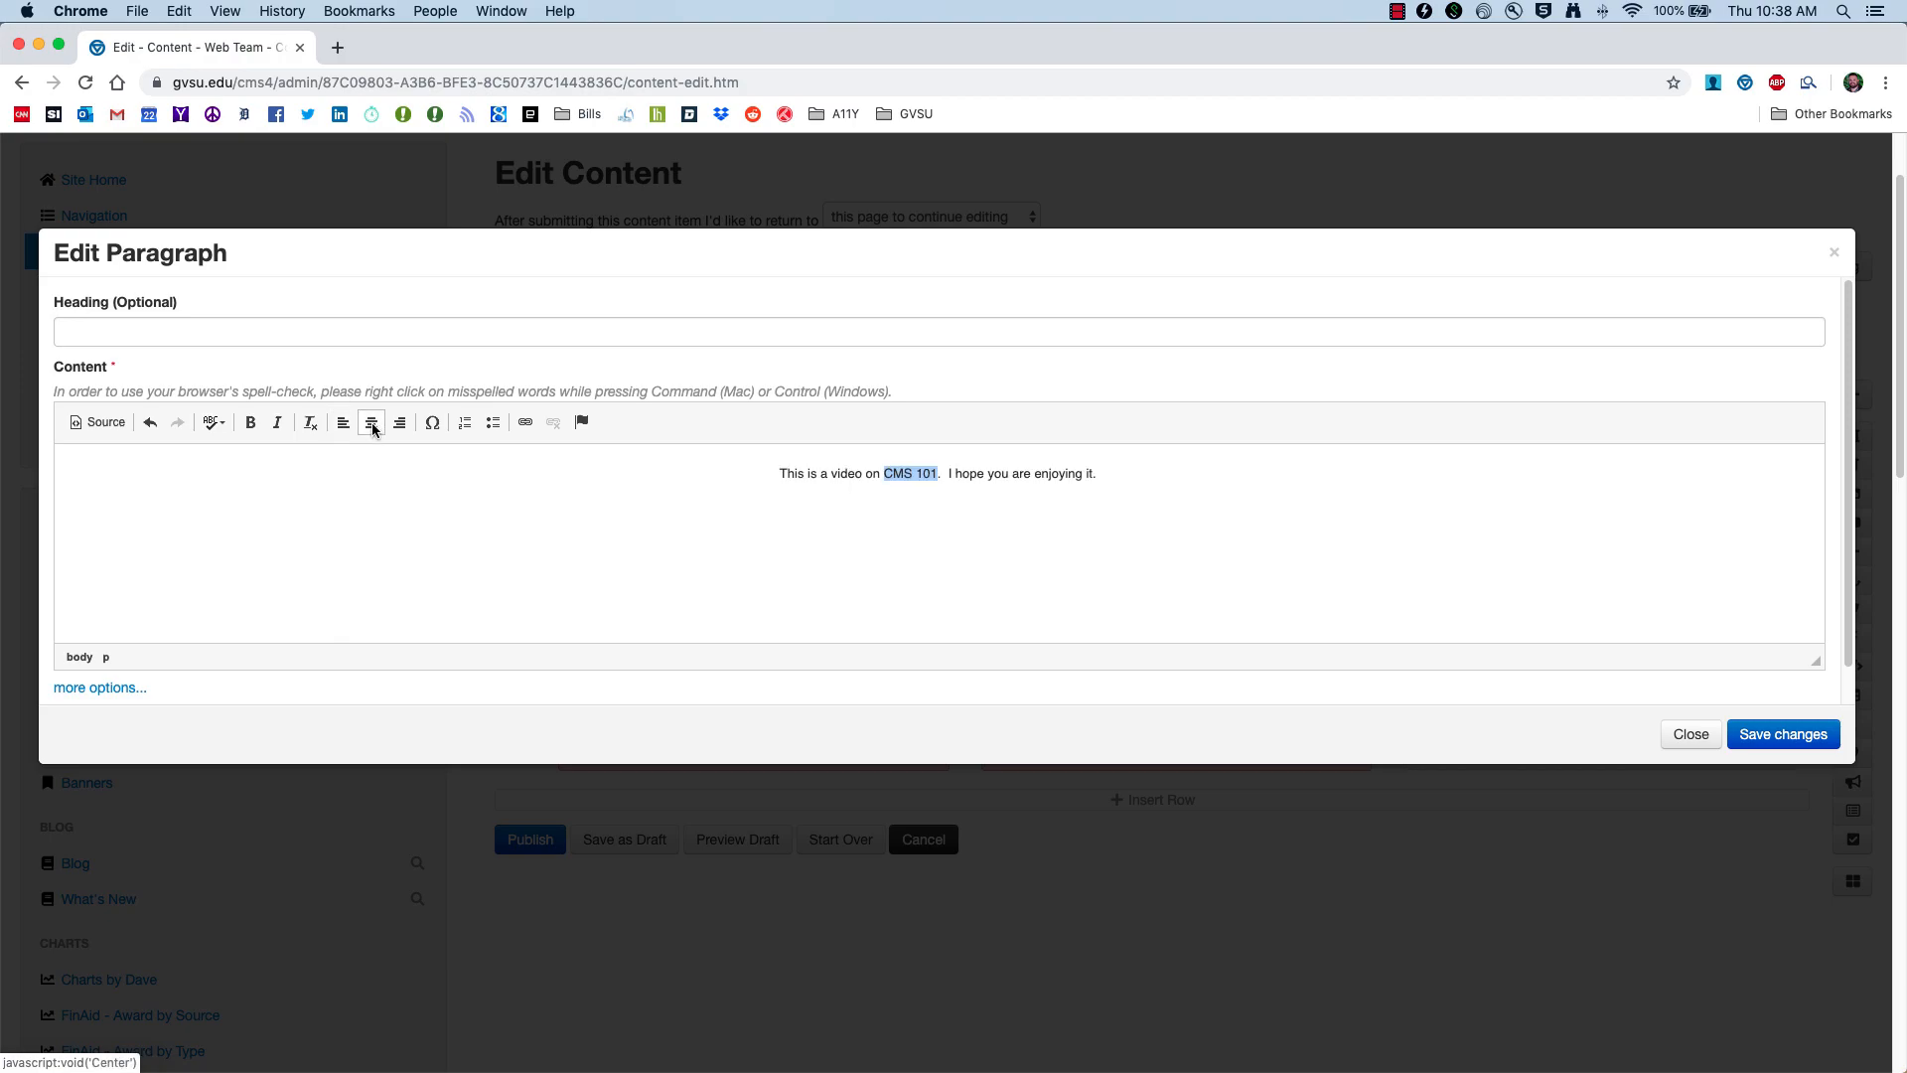
{"action": "left_click", "coordinate": [399, 427]}
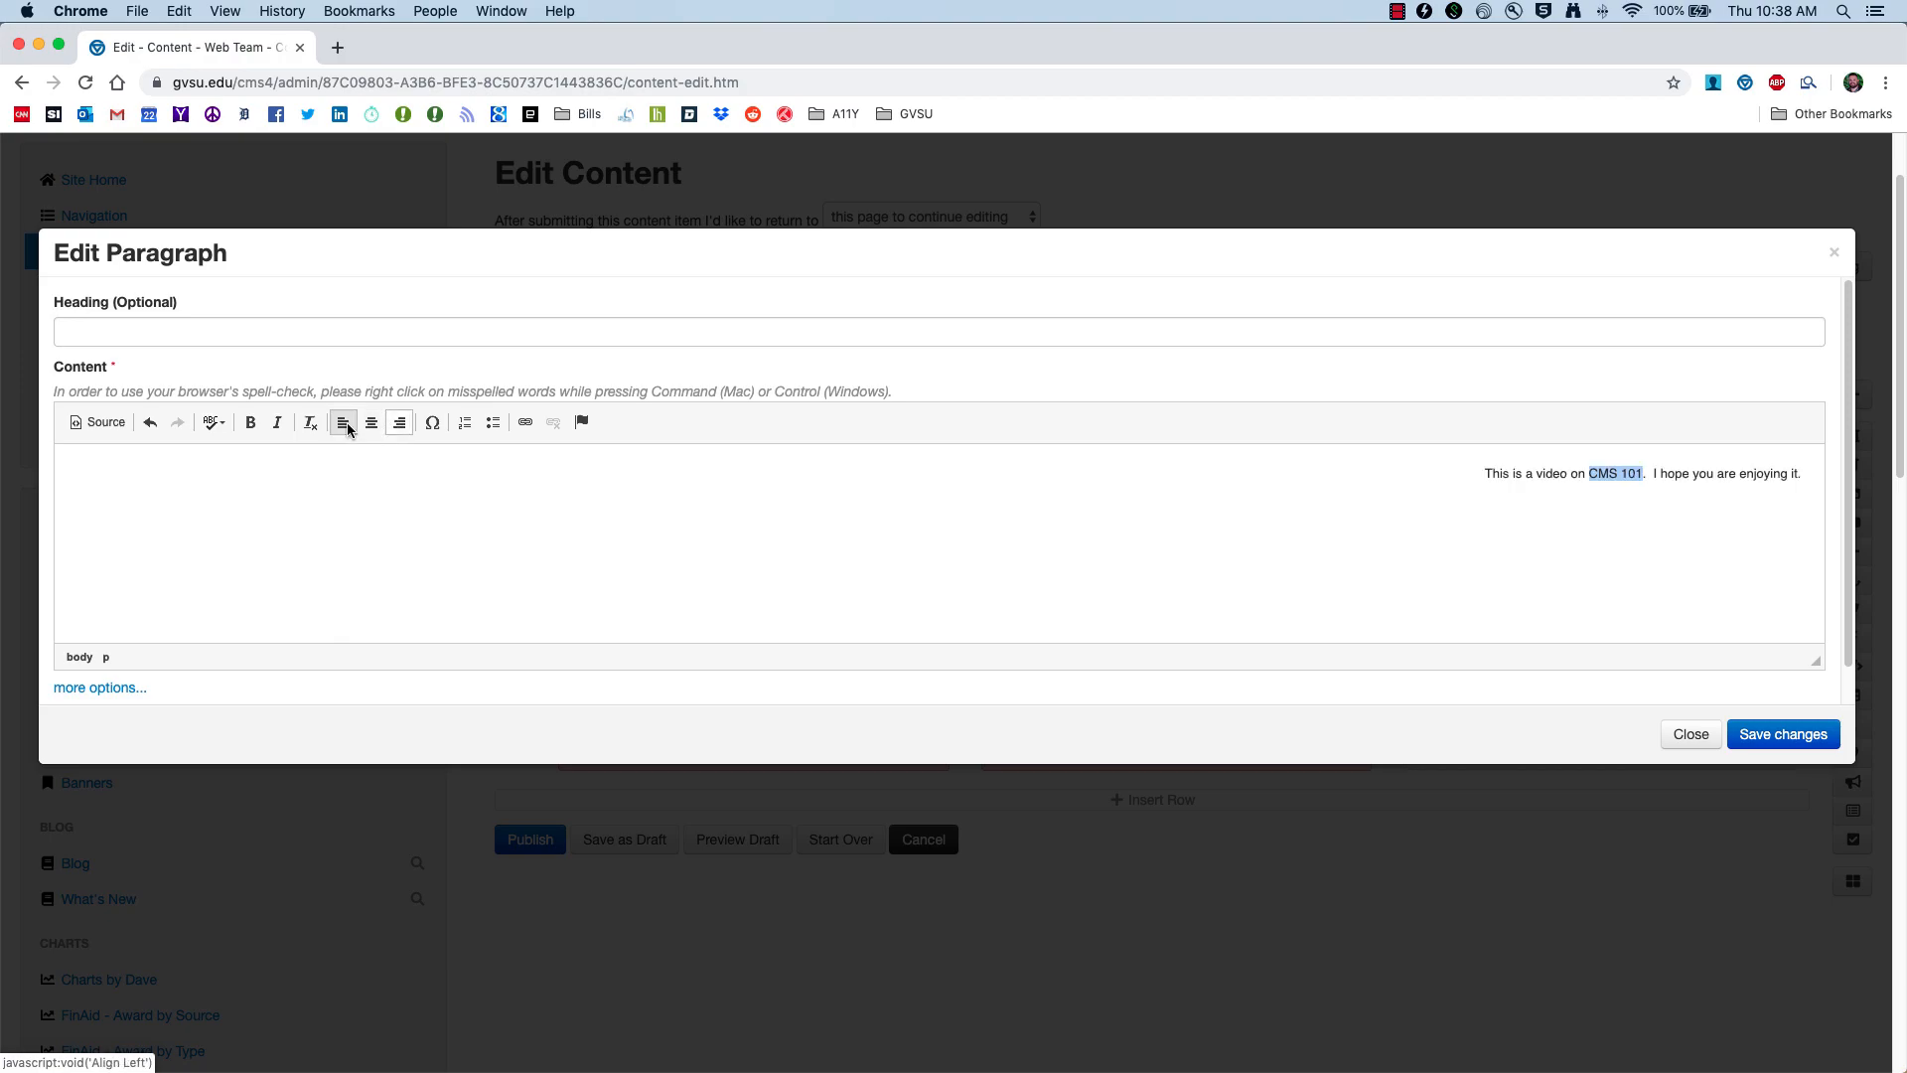
{"action": "left_click", "coordinate": [347, 427]}
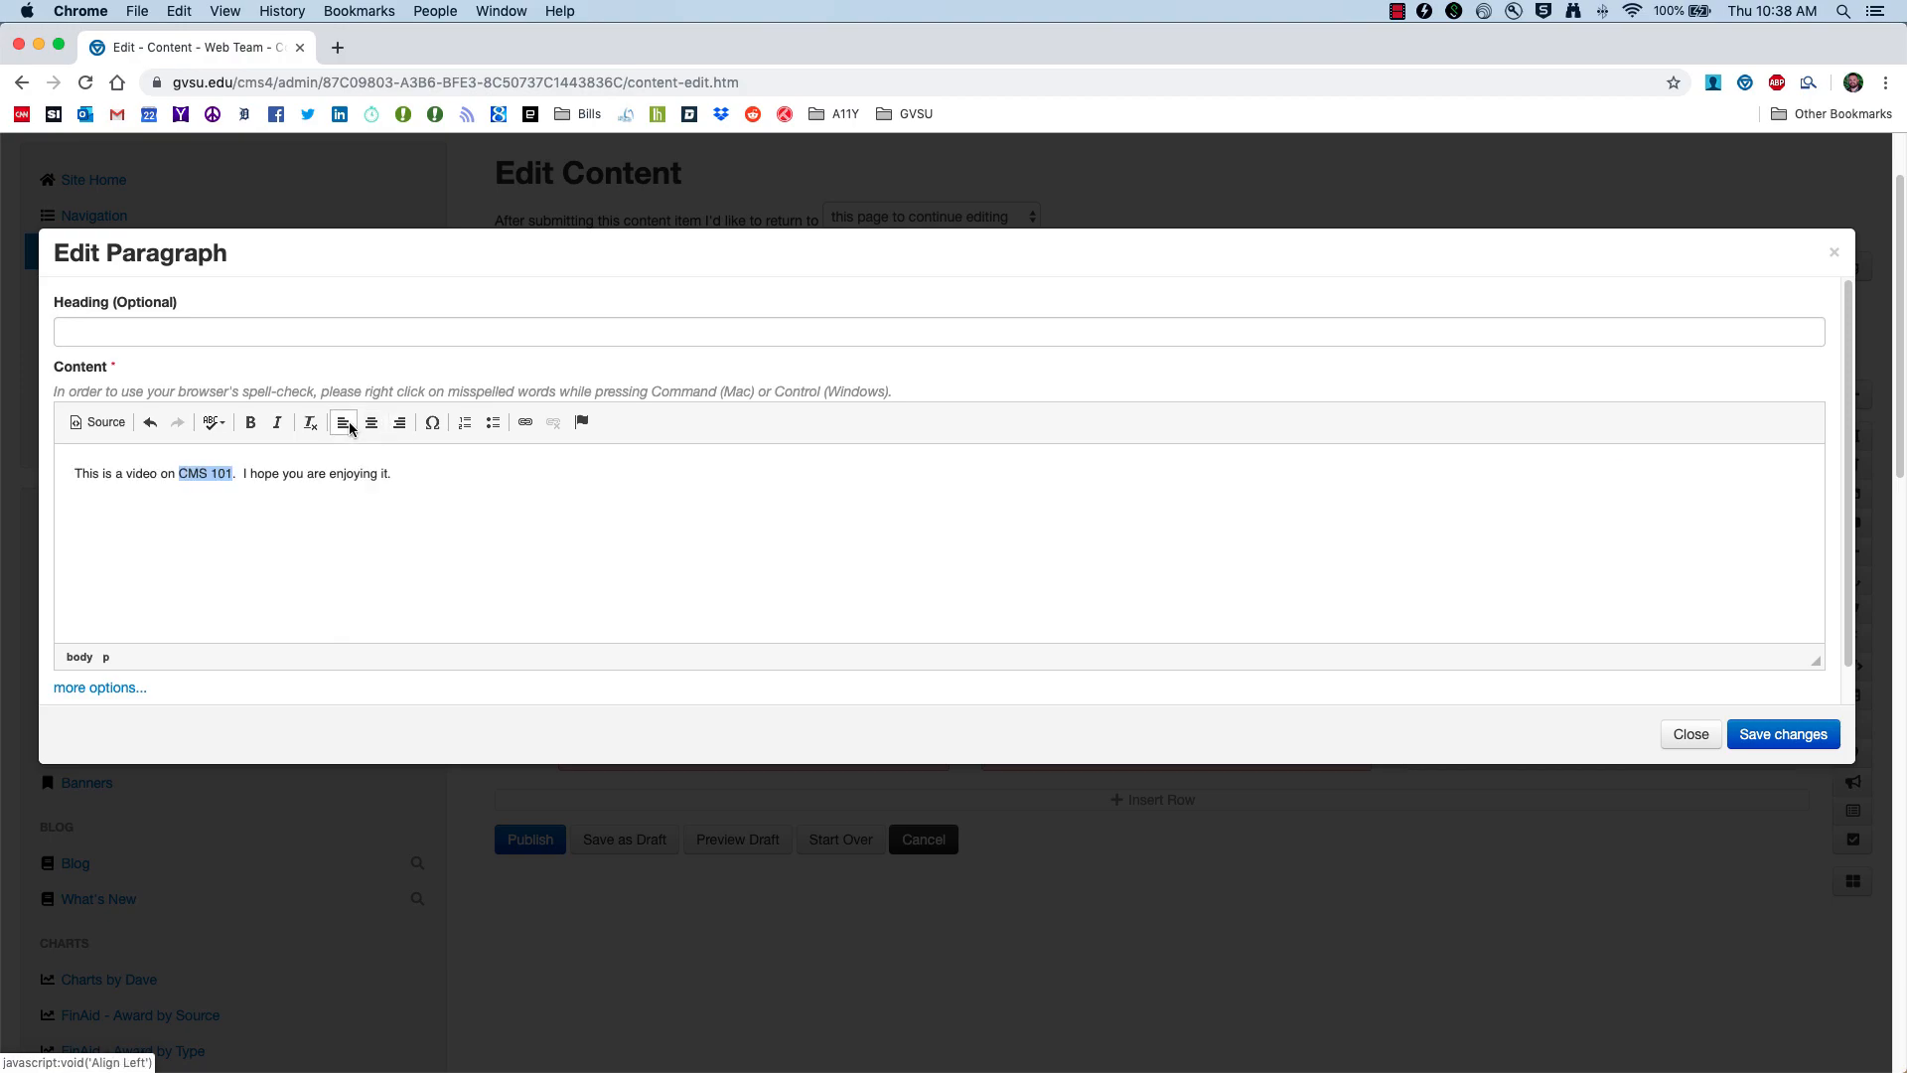
Step: Insert the ♥ special character over "CMS 101" in the paragraph, and undo the insertion
{"action": "left_click", "coordinate": [434, 427]}
{"action": "scroll", "coordinate": [984, 723], "scroll_direction": "down", "scroll_amount": 4}
{"action": "scroll", "coordinate": [958, 596], "scroll_direction": "up", "scroll_amount": 5}
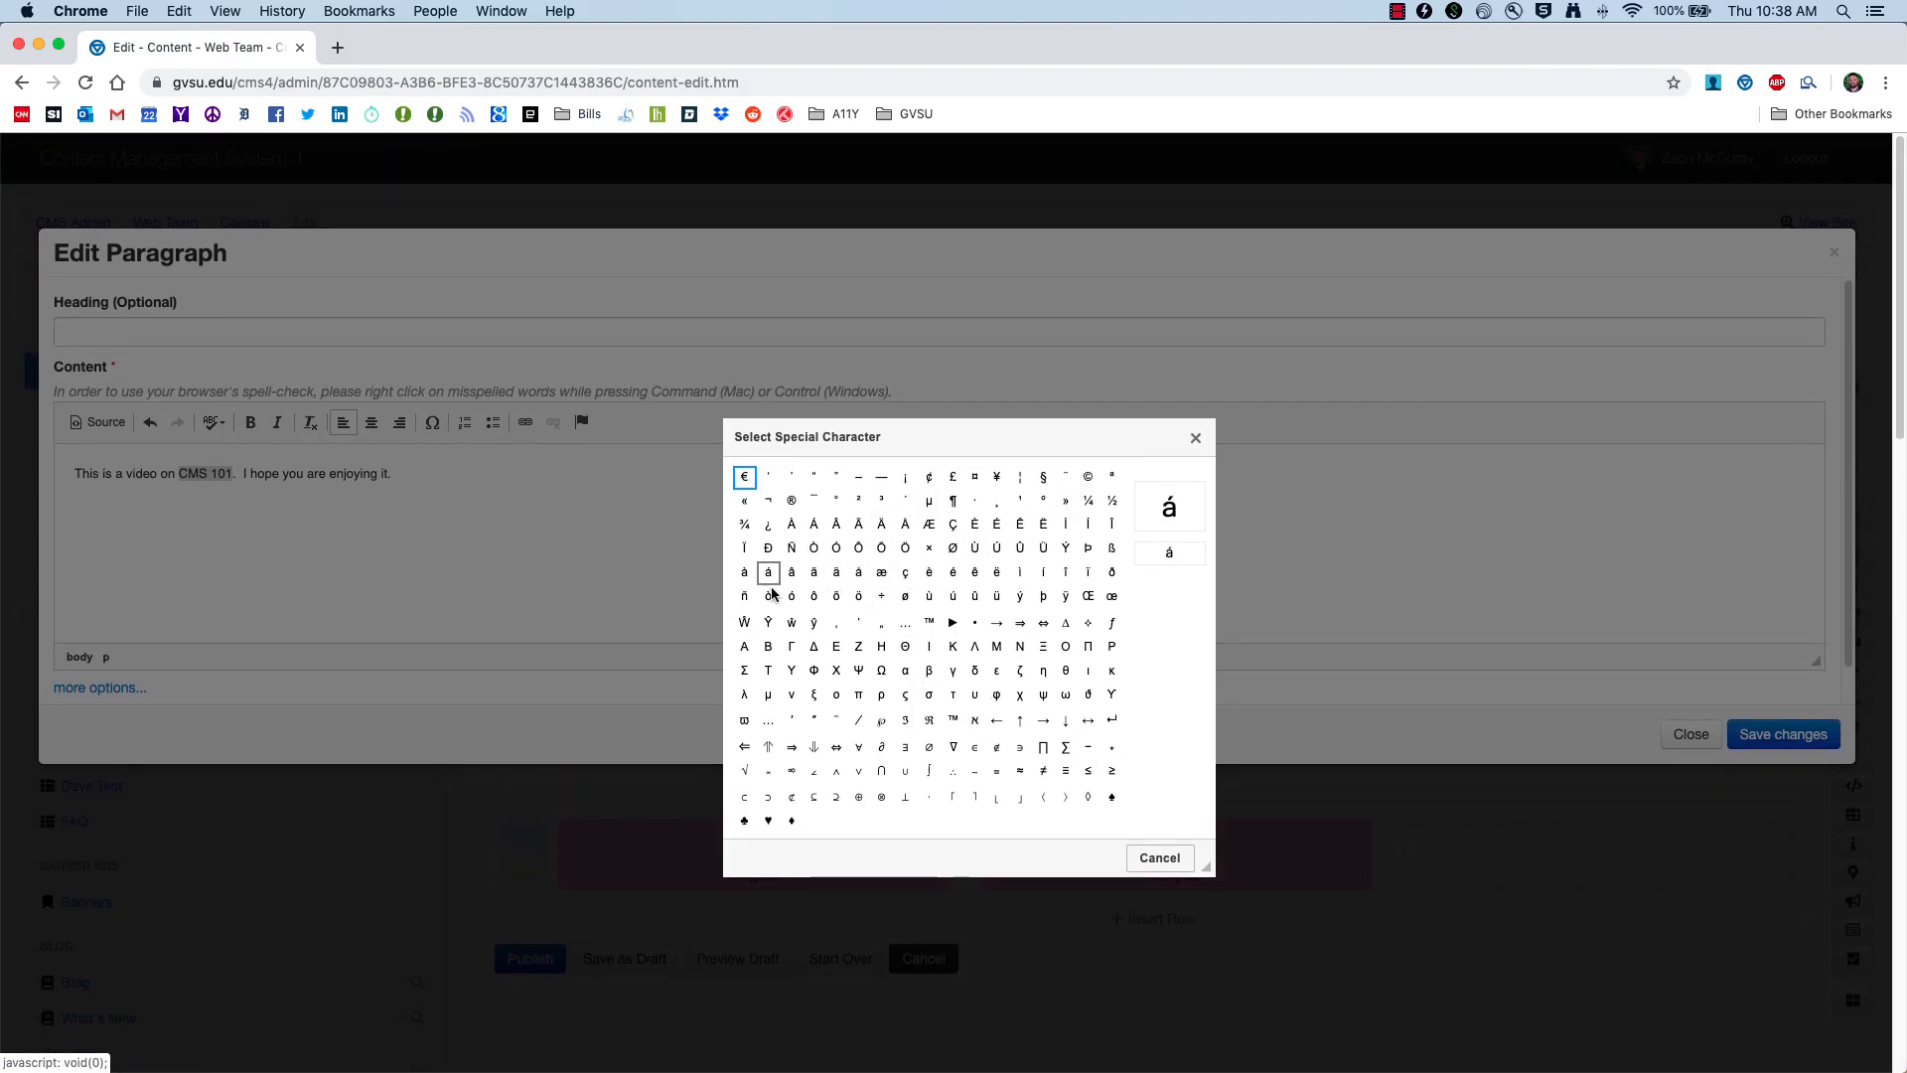
{"action": "left_click", "coordinate": [768, 820]}
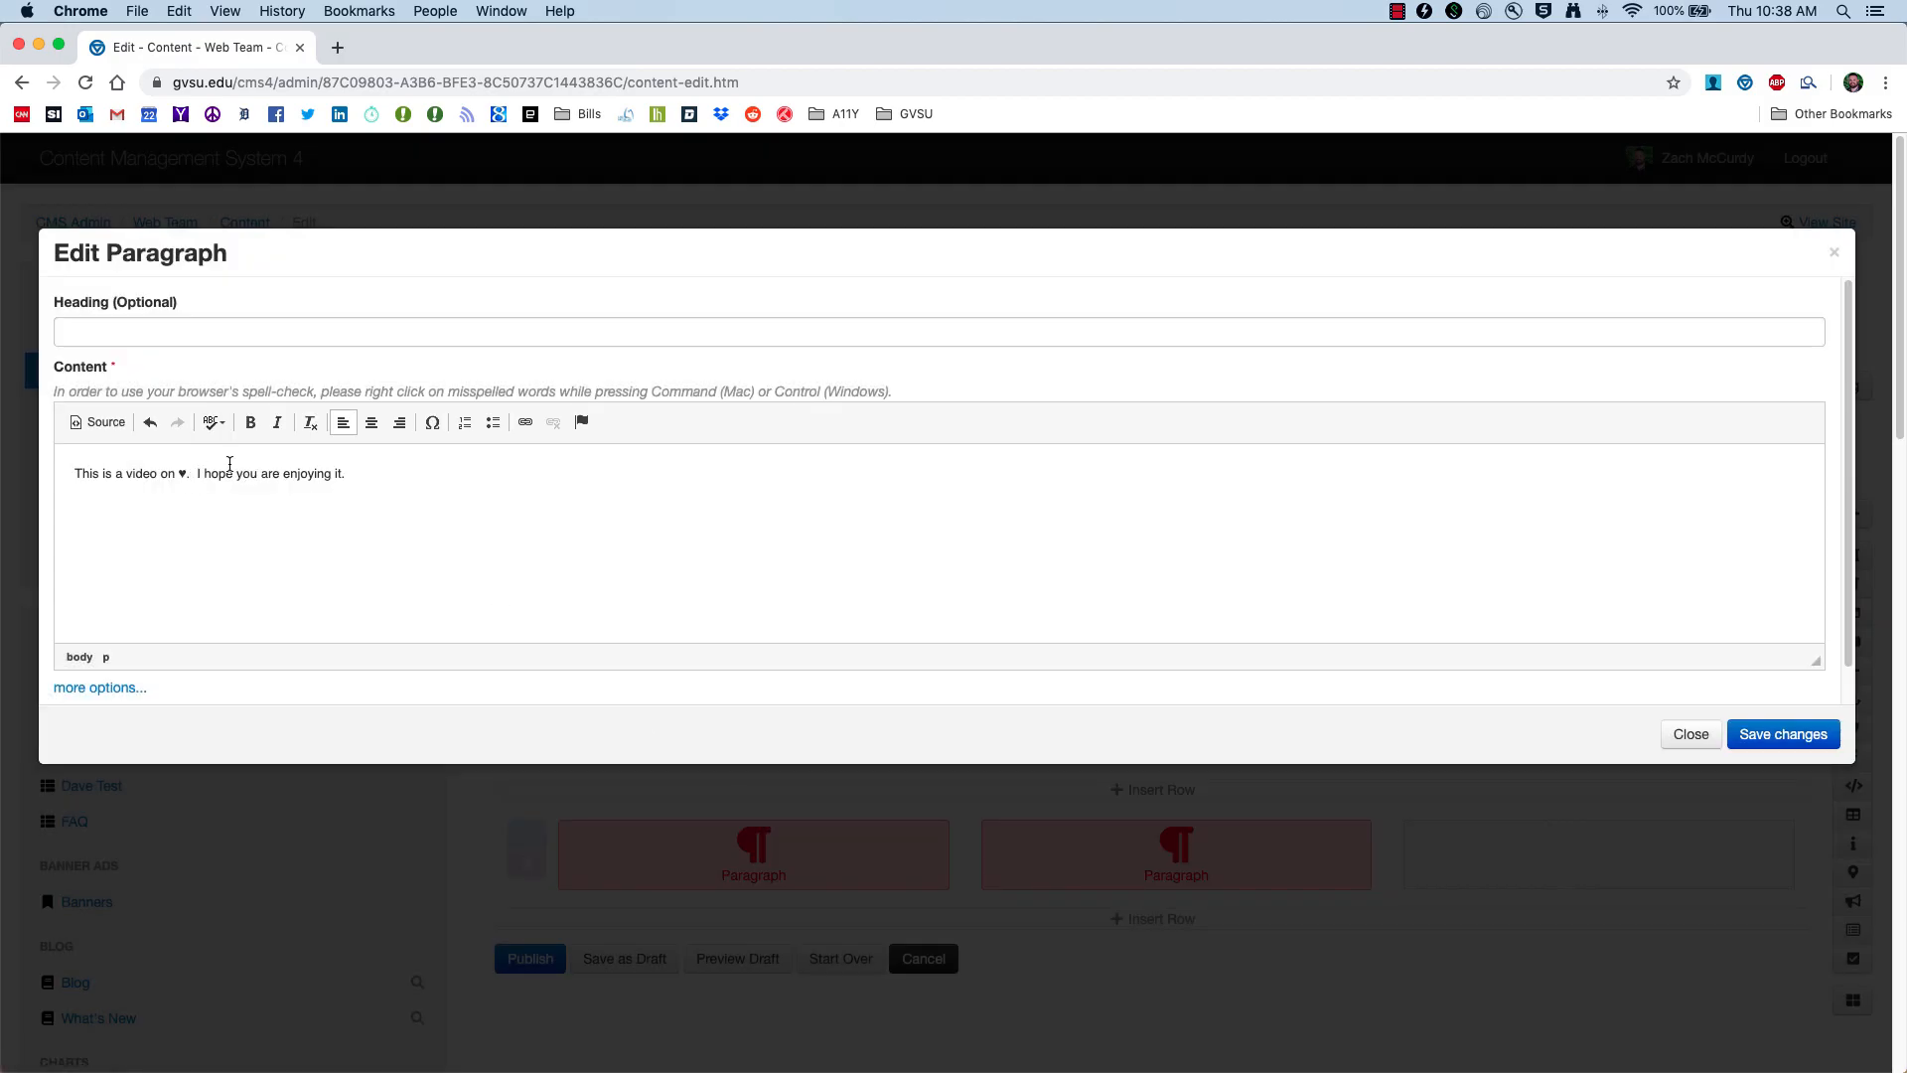
{"action": "left_click", "coordinate": [150, 426]}
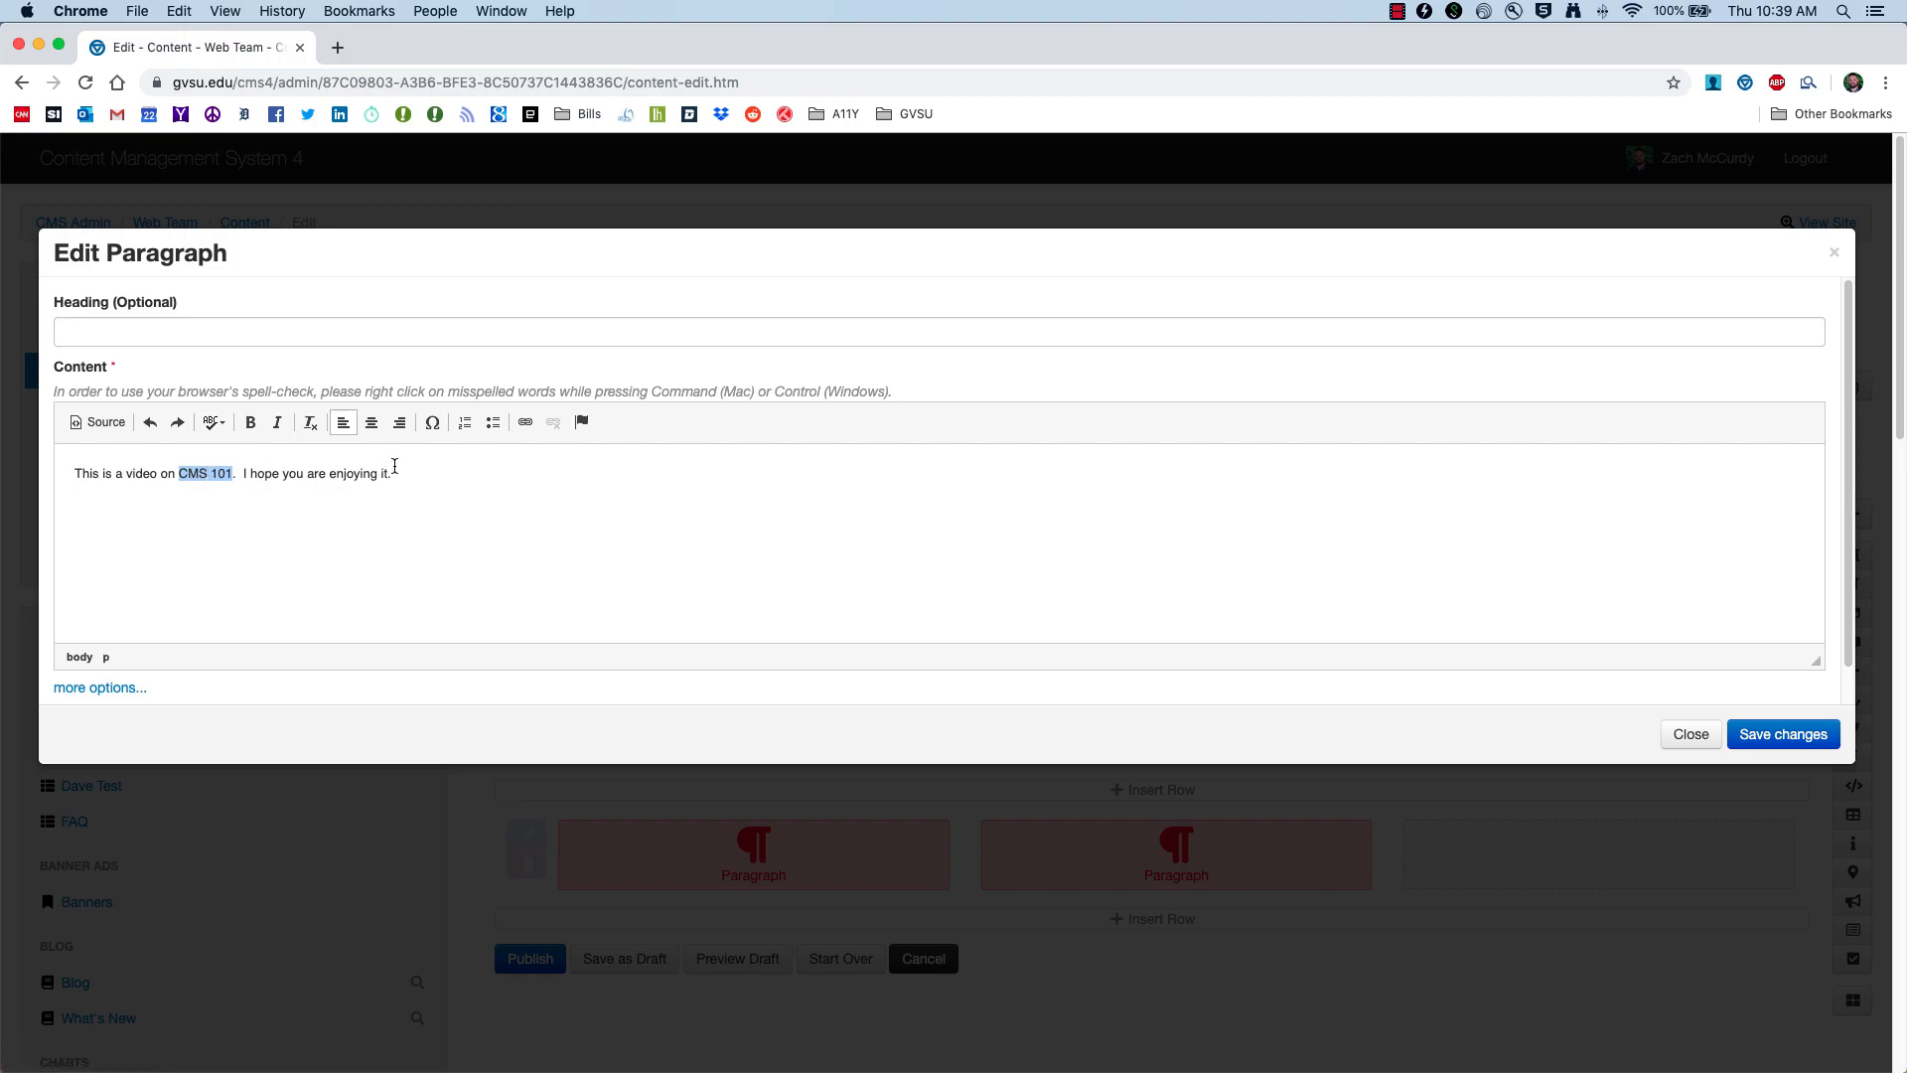
Step: Turn the text into a numbered list with second entry "This is number entry 2", and add a bulleted list with "One" and "Two" below
{"action": "left_click", "coordinate": [465, 427]}
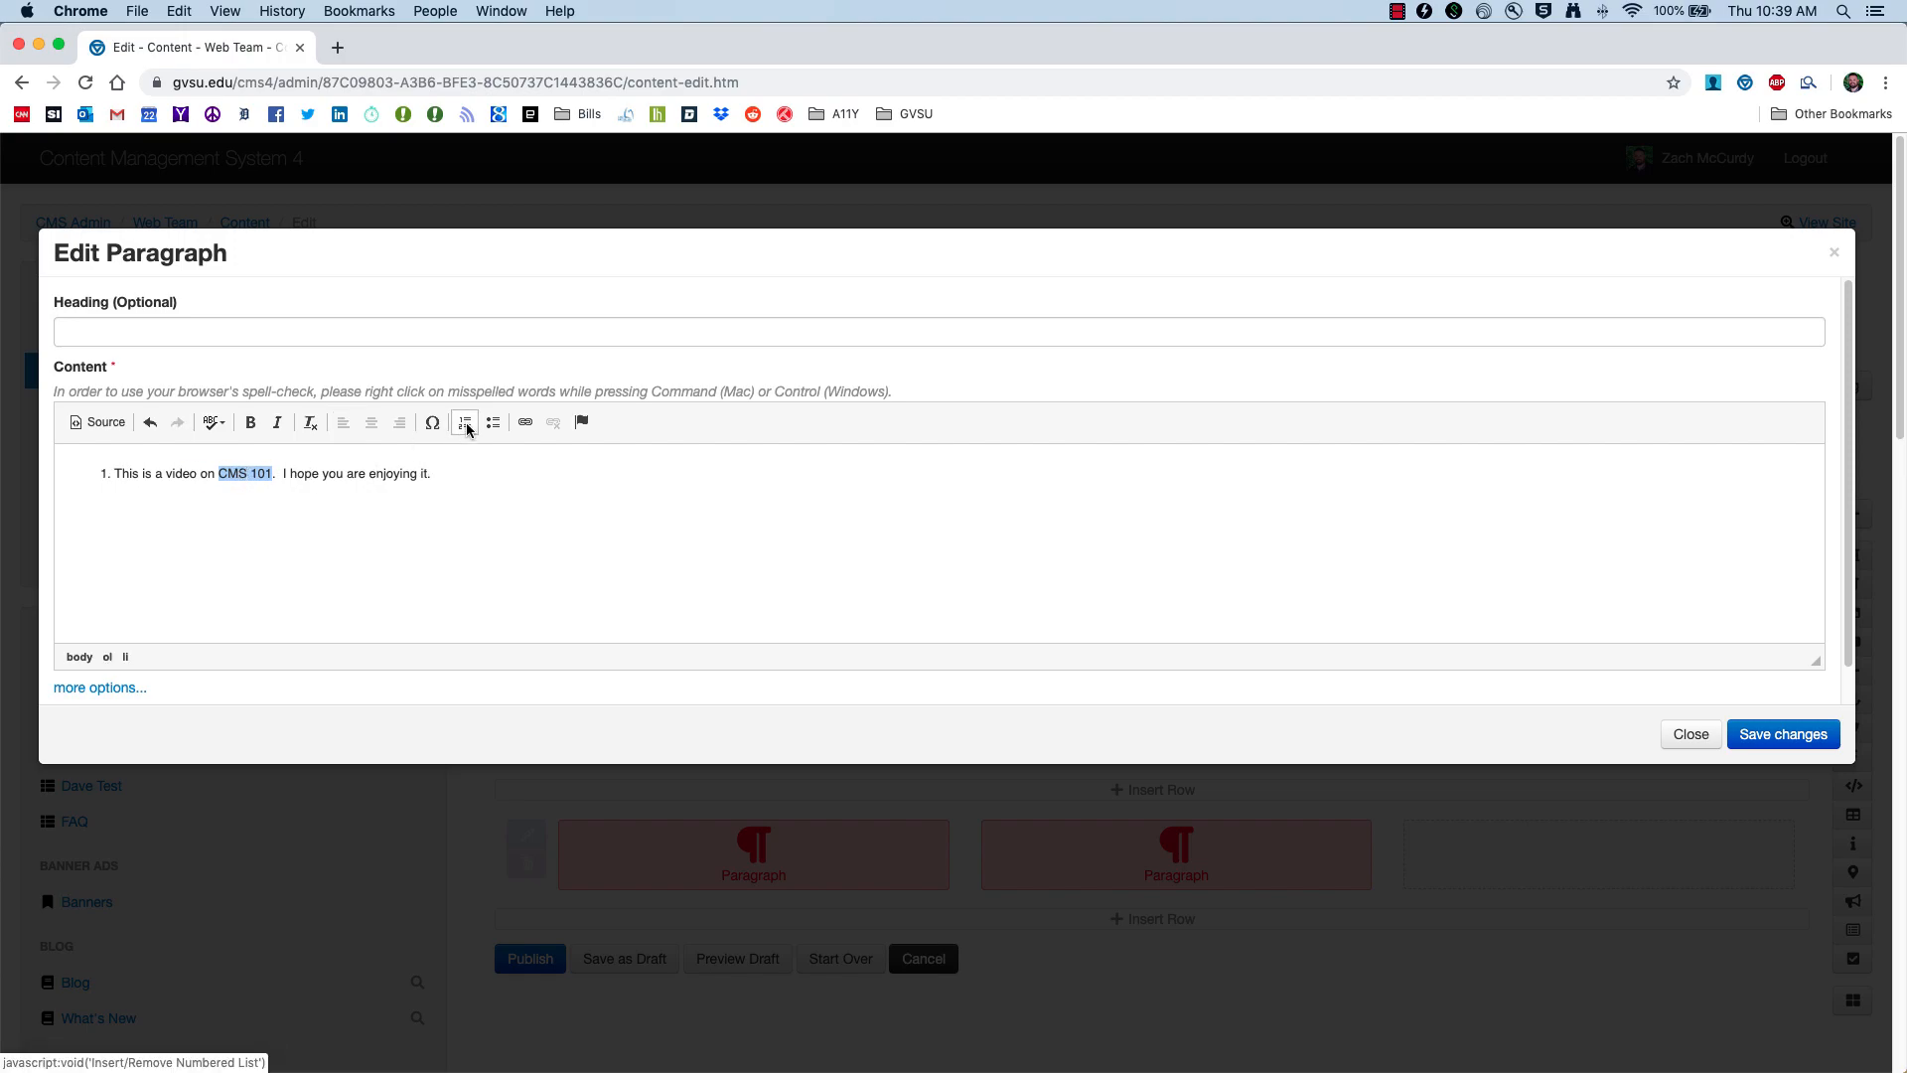
{"action": "left_click", "coordinate": [459, 471]}
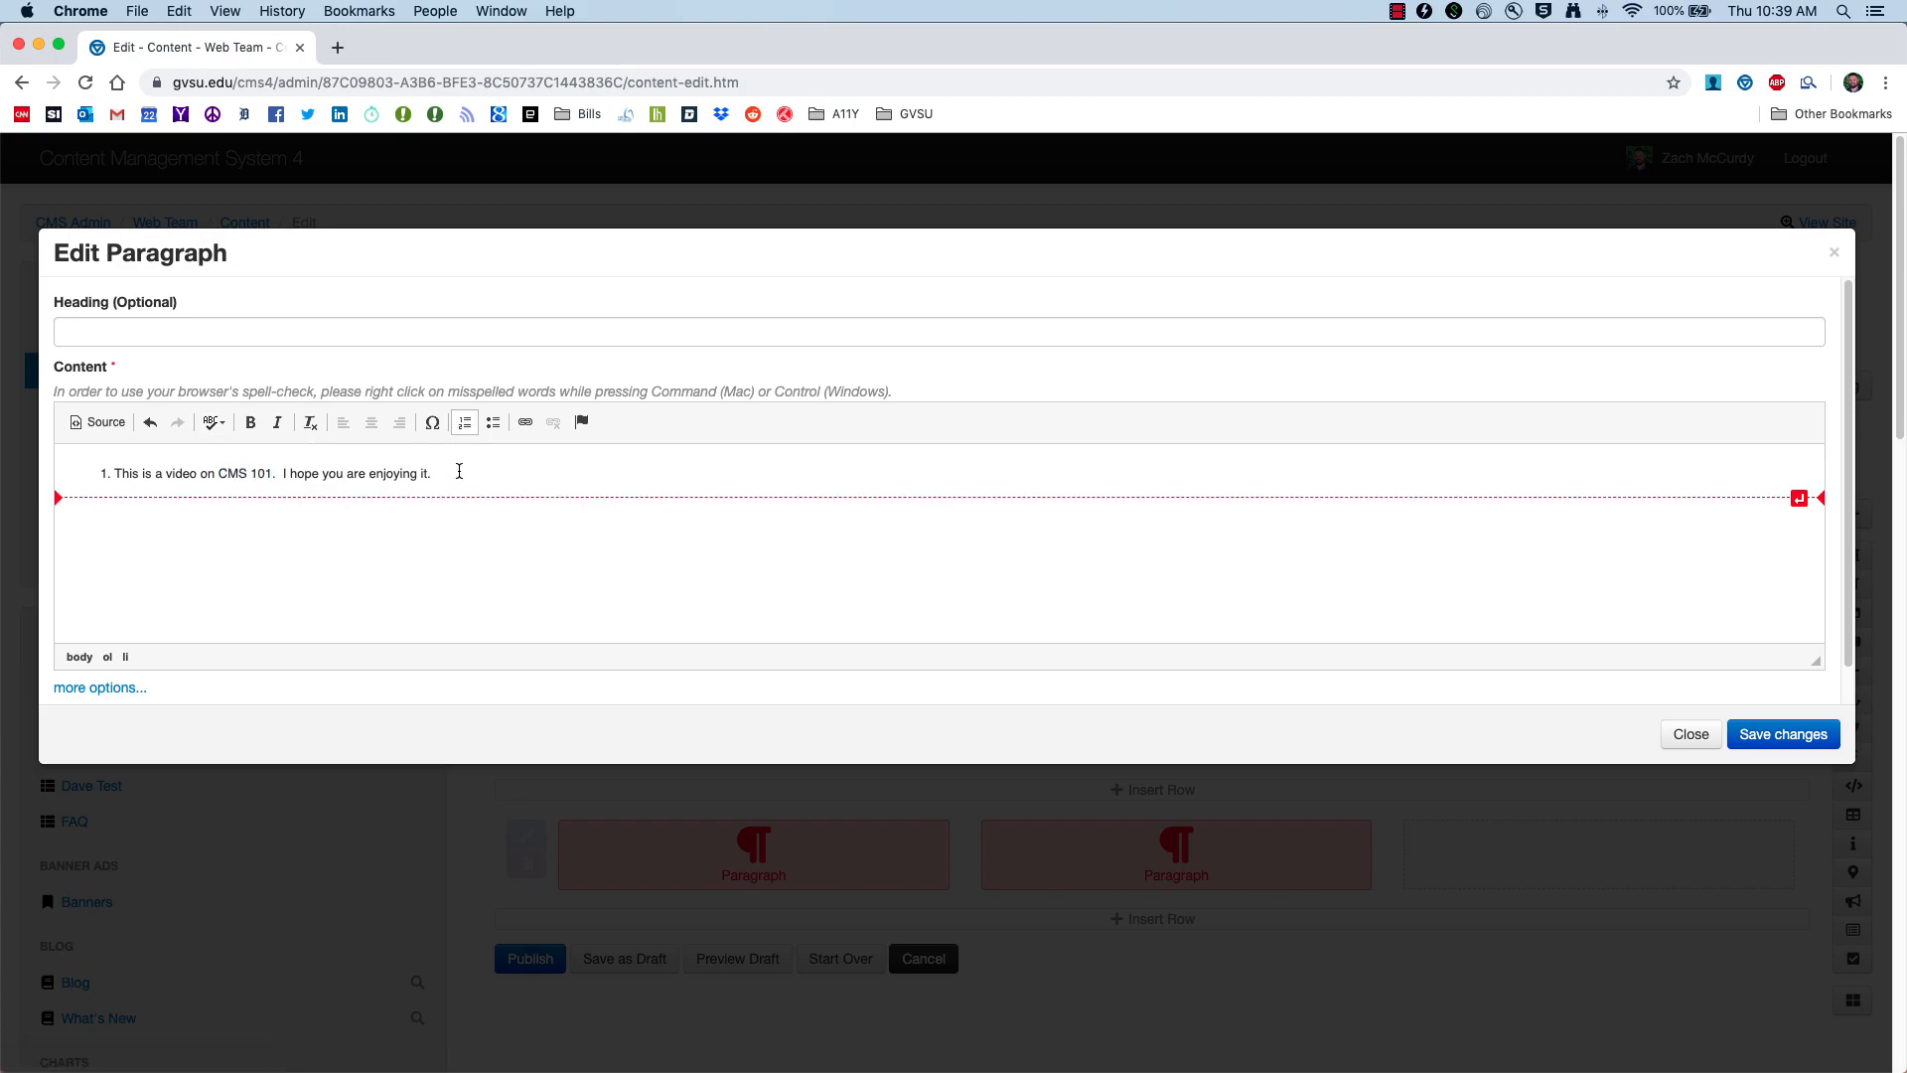
{"action": "key", "text": "Return"}
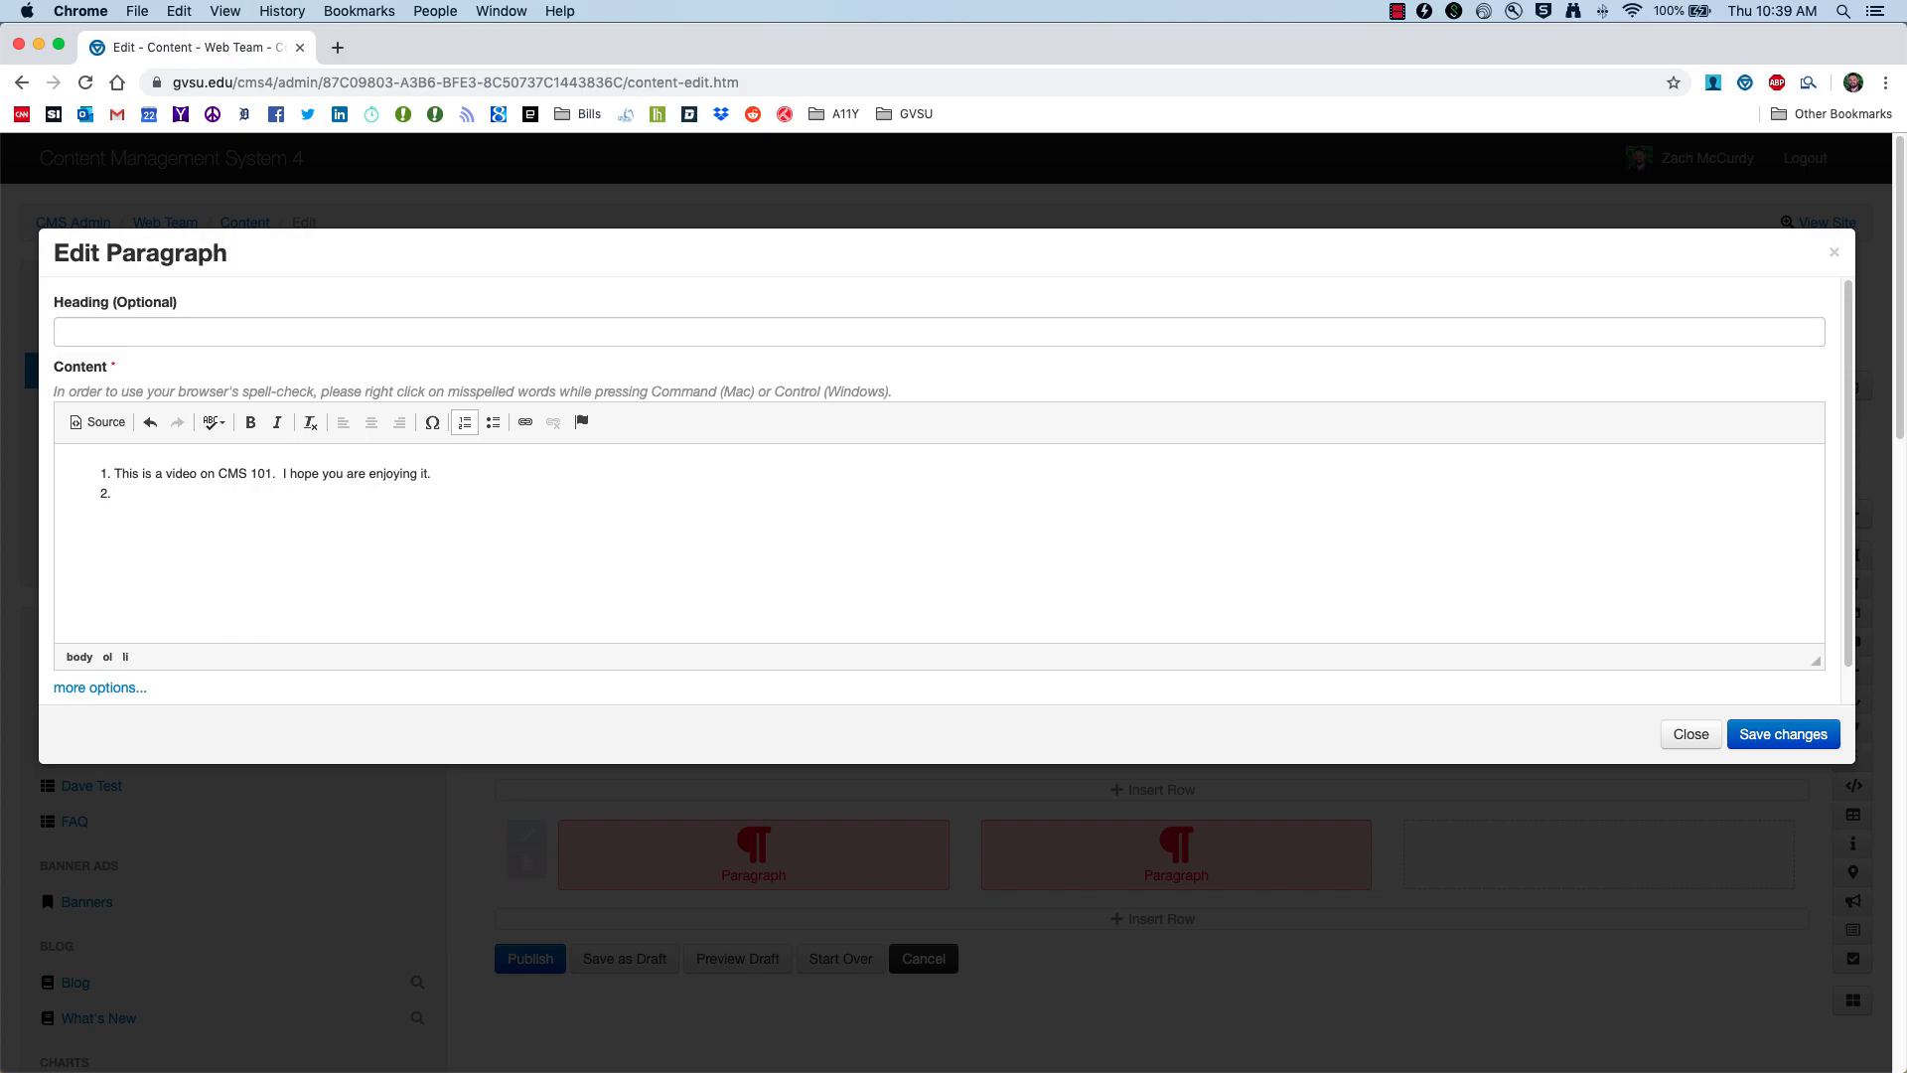
{"action": "type", "text": "This is numeb"}
{"action": "left_click", "coordinate": [493, 420]}
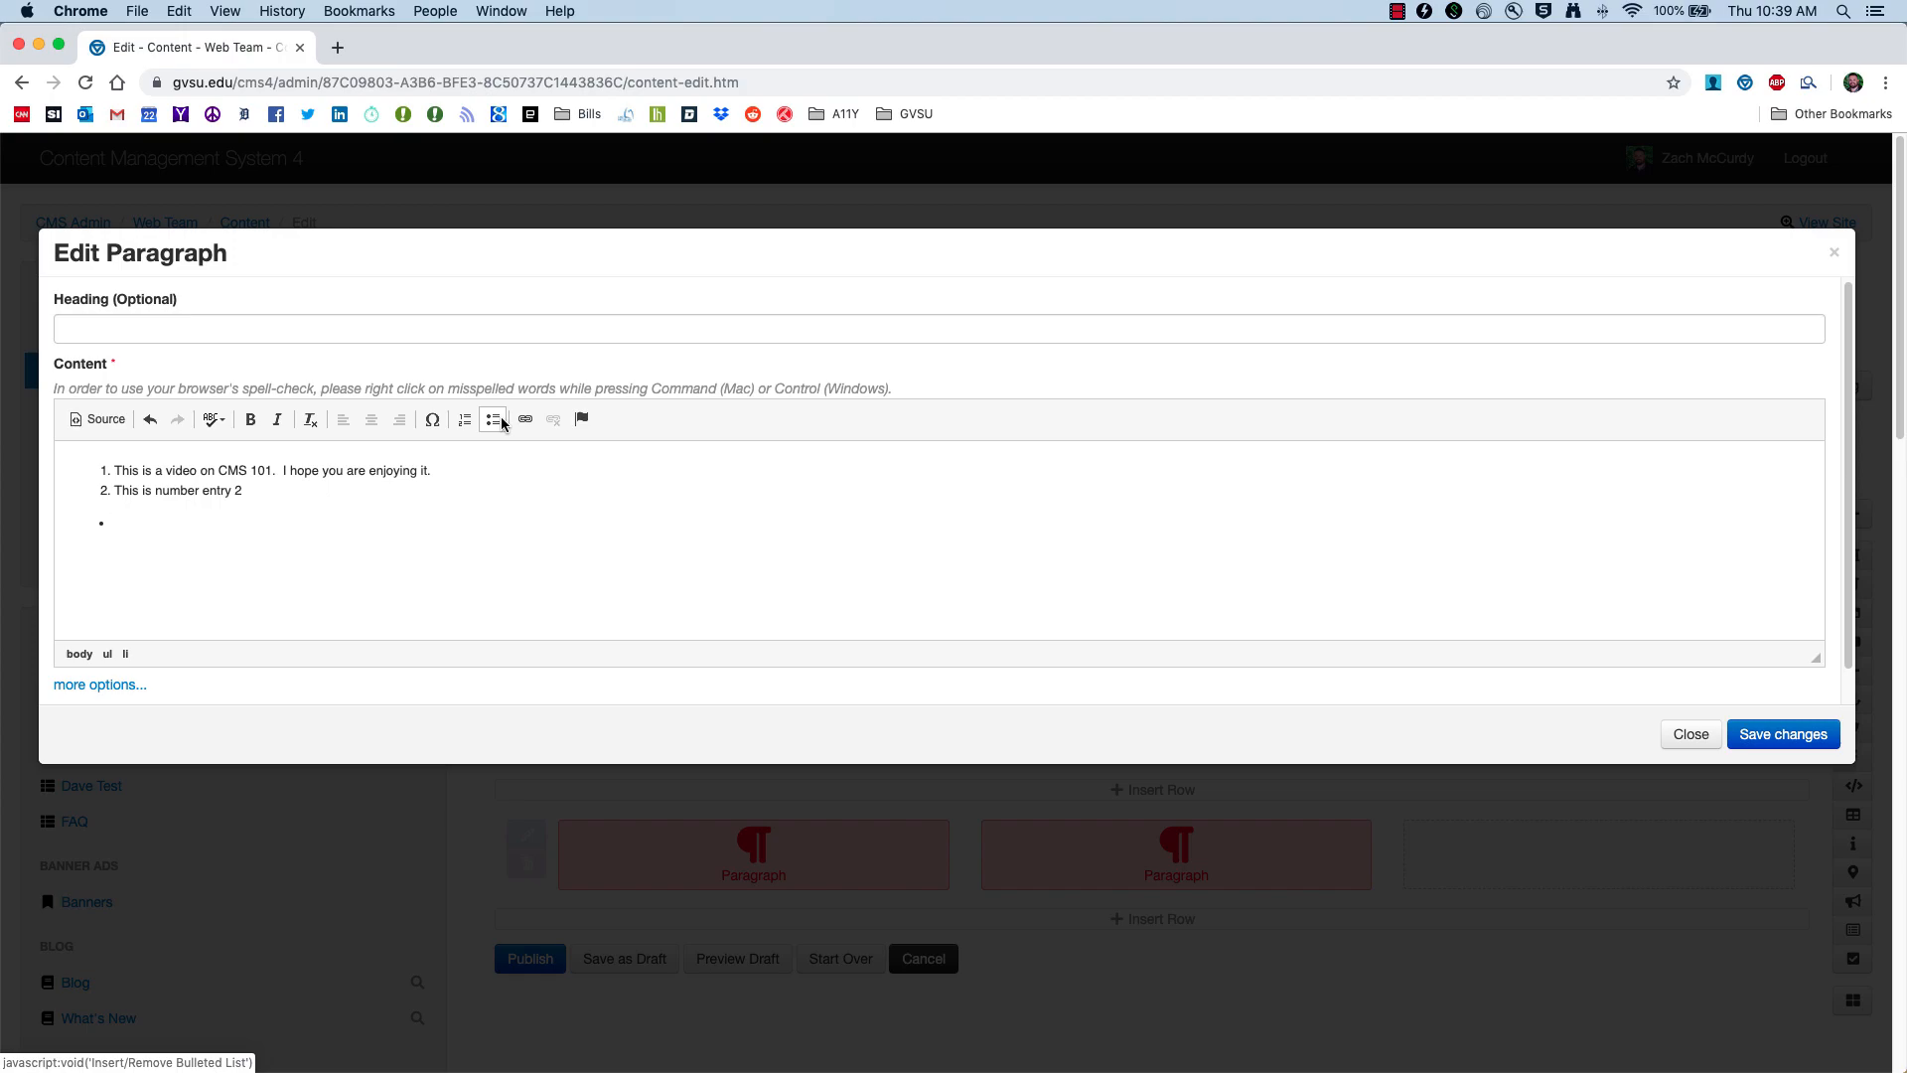
{"action": "type", "text": "Two"}
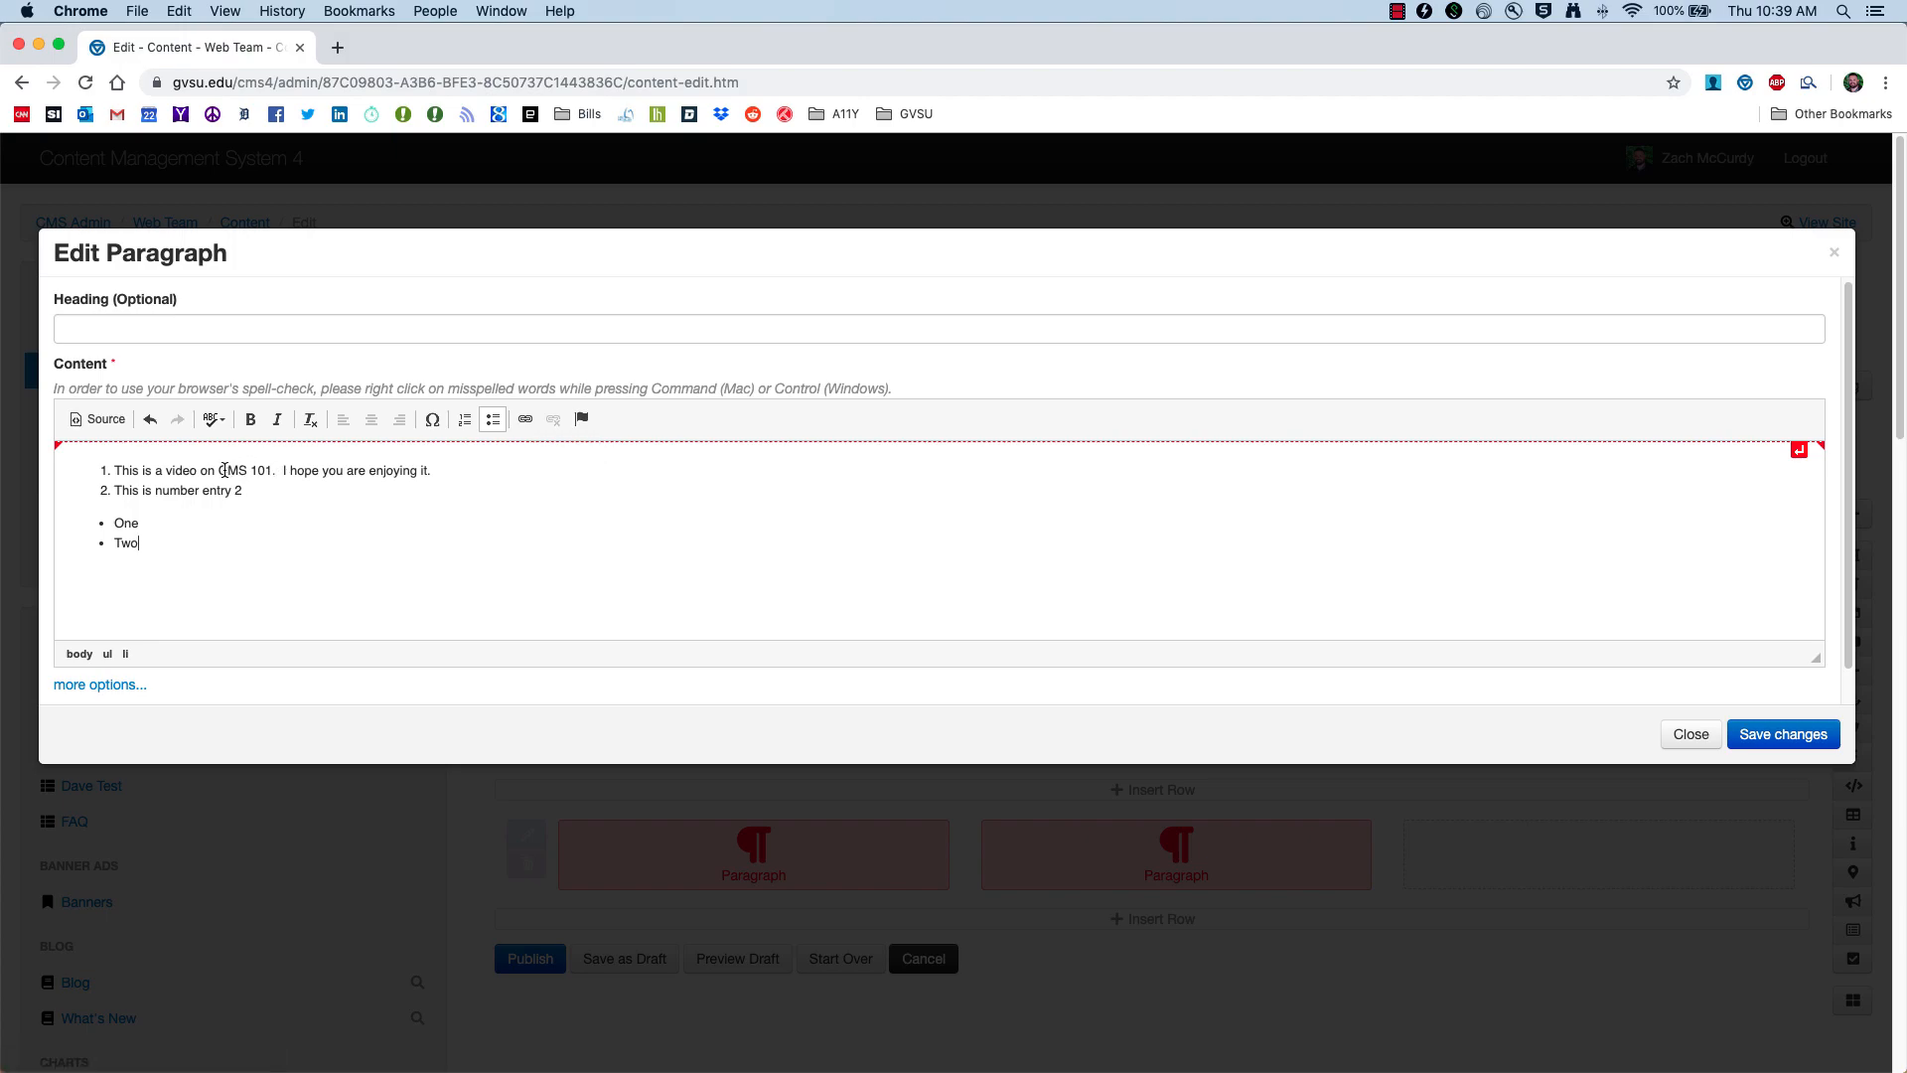
{"action": "left_click_drag", "start_coordinate": [217, 470], "coordinate": [273, 471]}
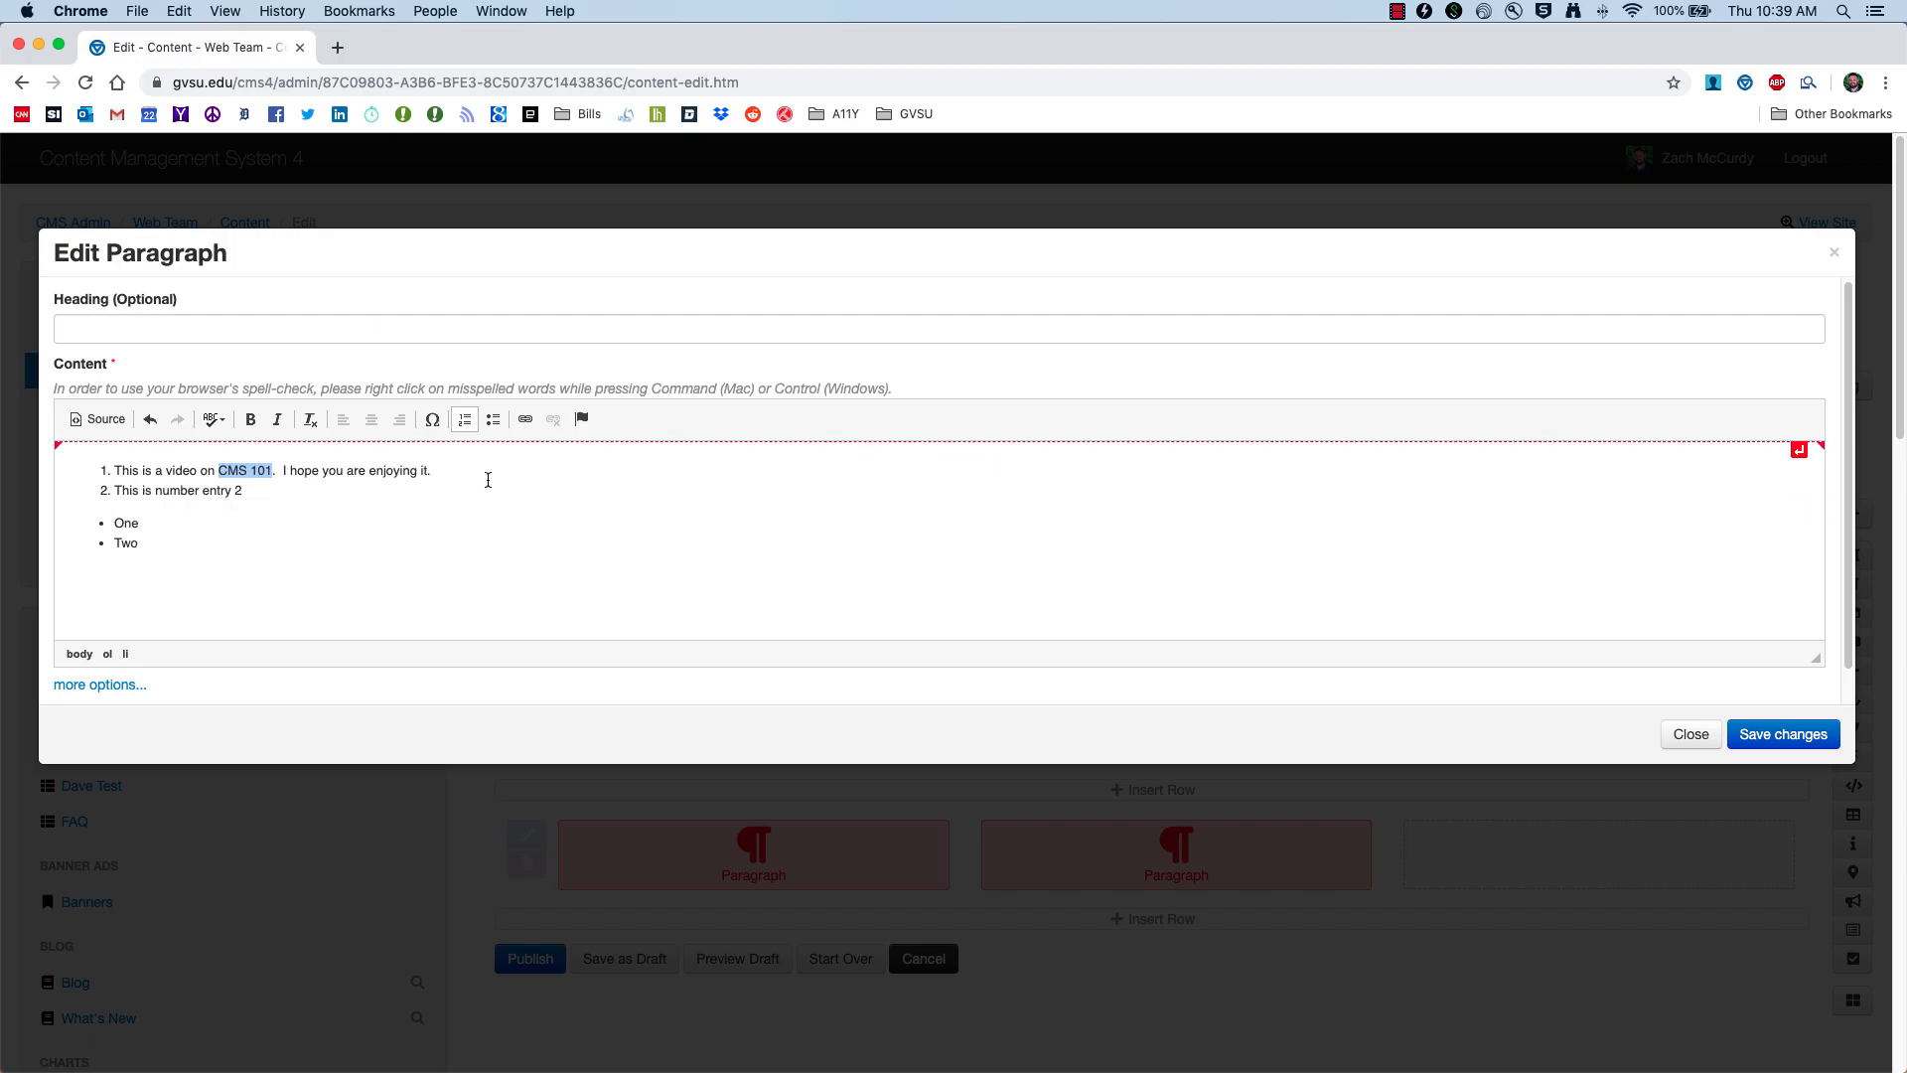
{"action": "left_click", "coordinate": [526, 422]}
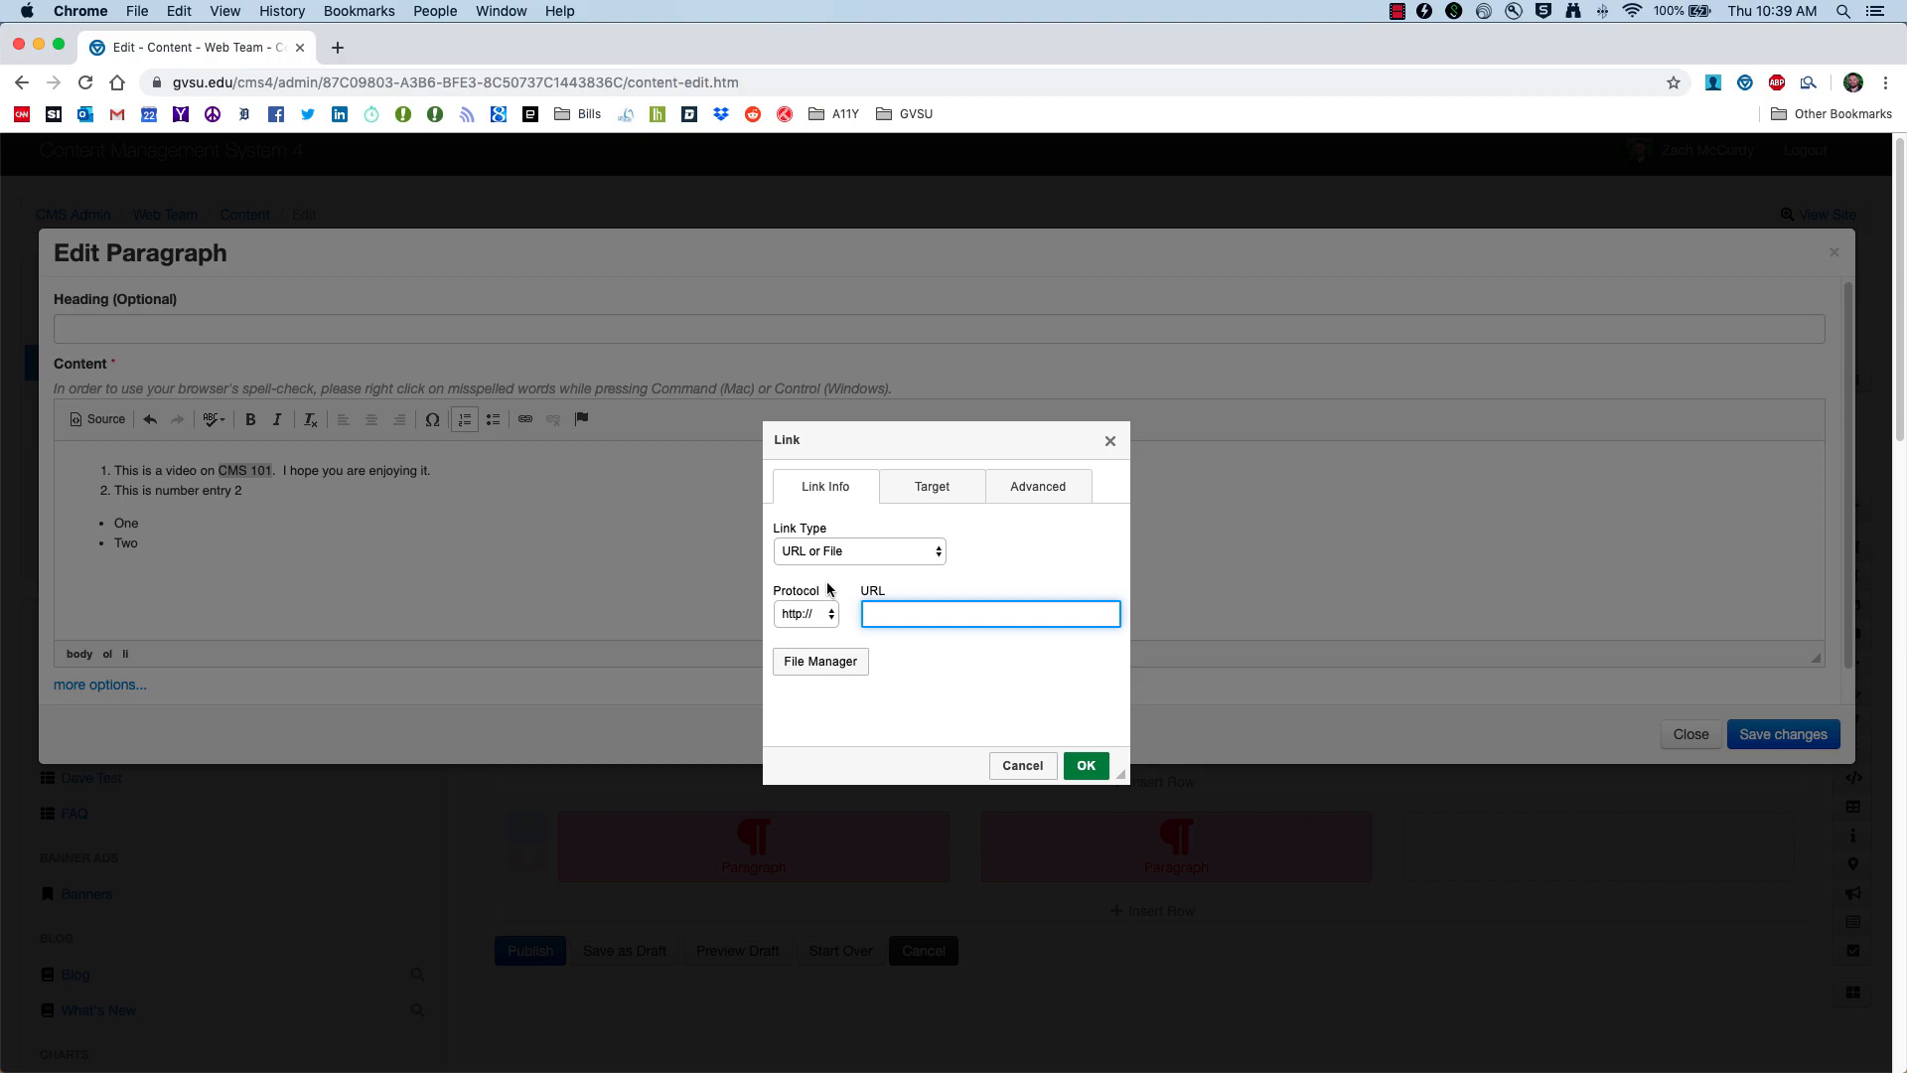
{"action": "type", "text": "www.google.com"}
{"action": "left_click", "coordinate": [1085, 765]}
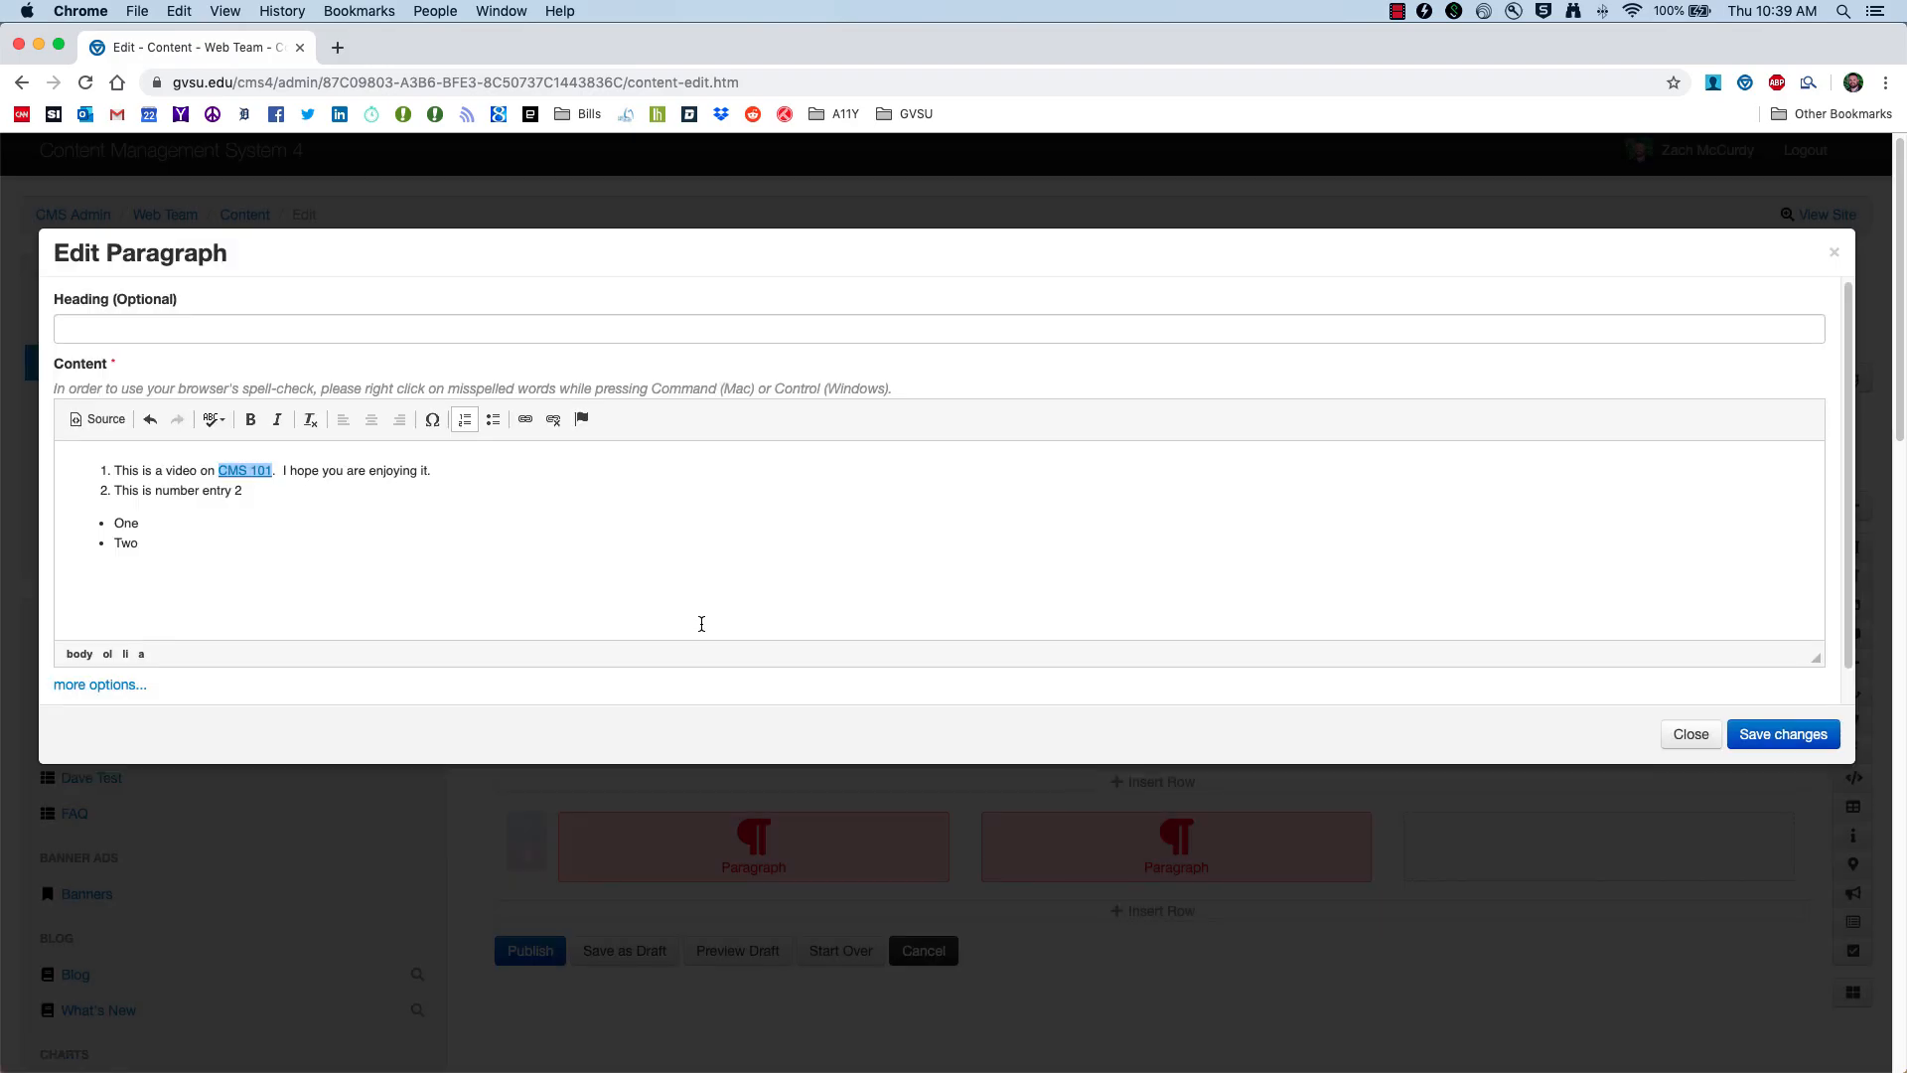
Step: Open the link on "CMS 101" for editing
{"action": "left_click", "coordinate": [118, 467]}
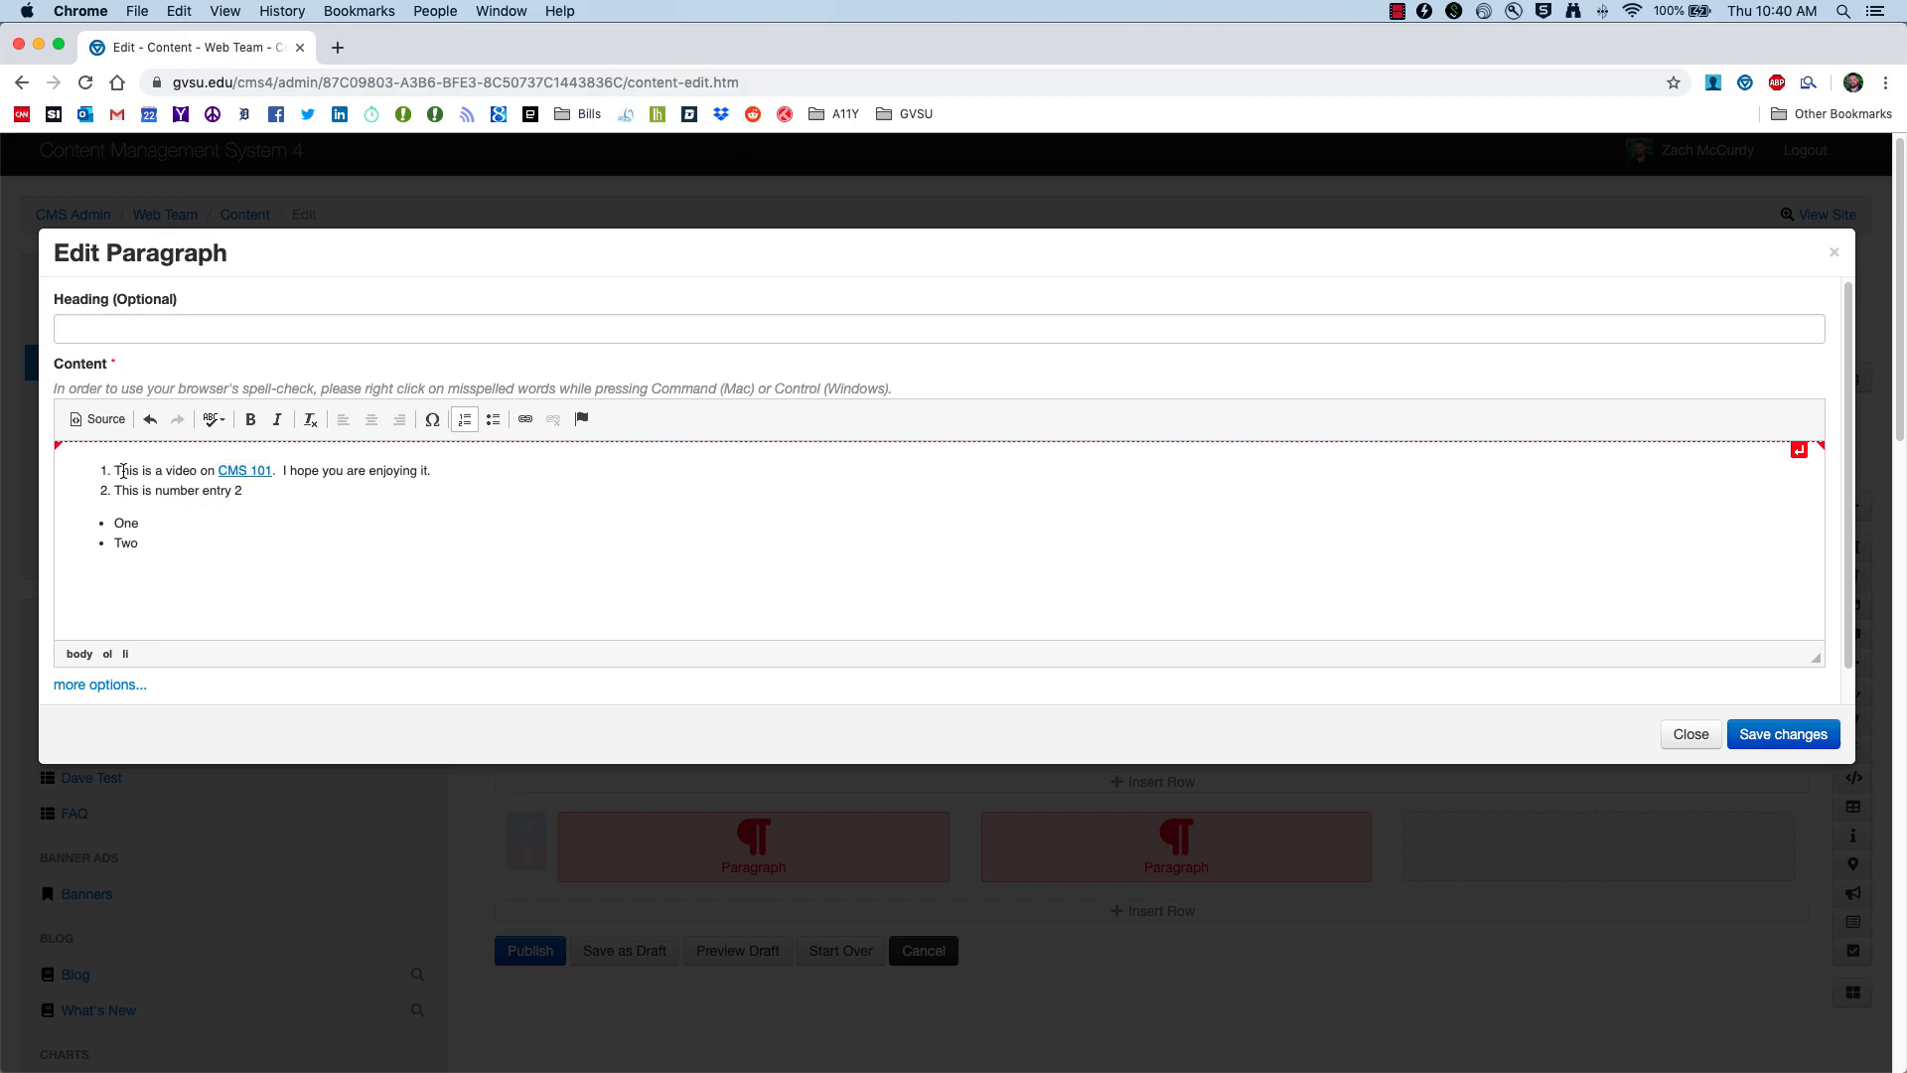
{"action": "left_click", "coordinate": [235, 470]}
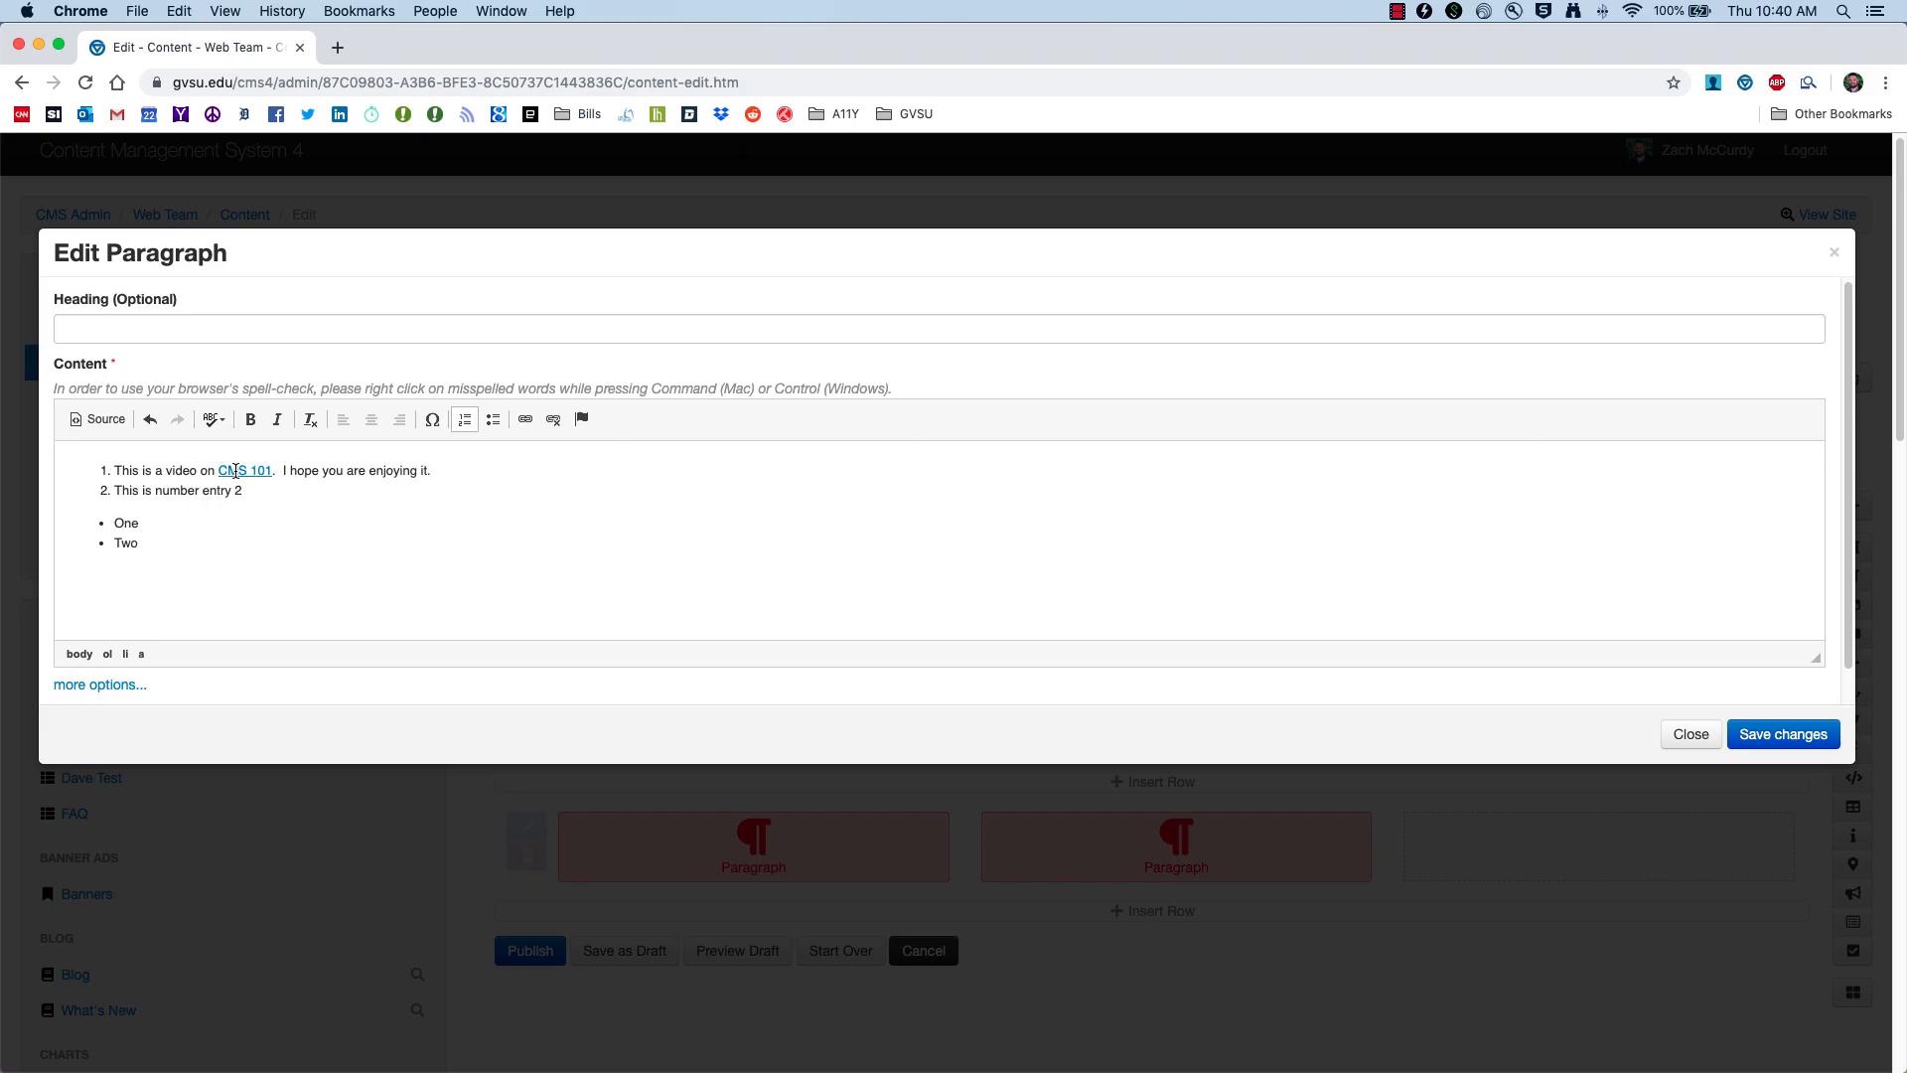
{"action": "right_click", "coordinate": [220, 470]}
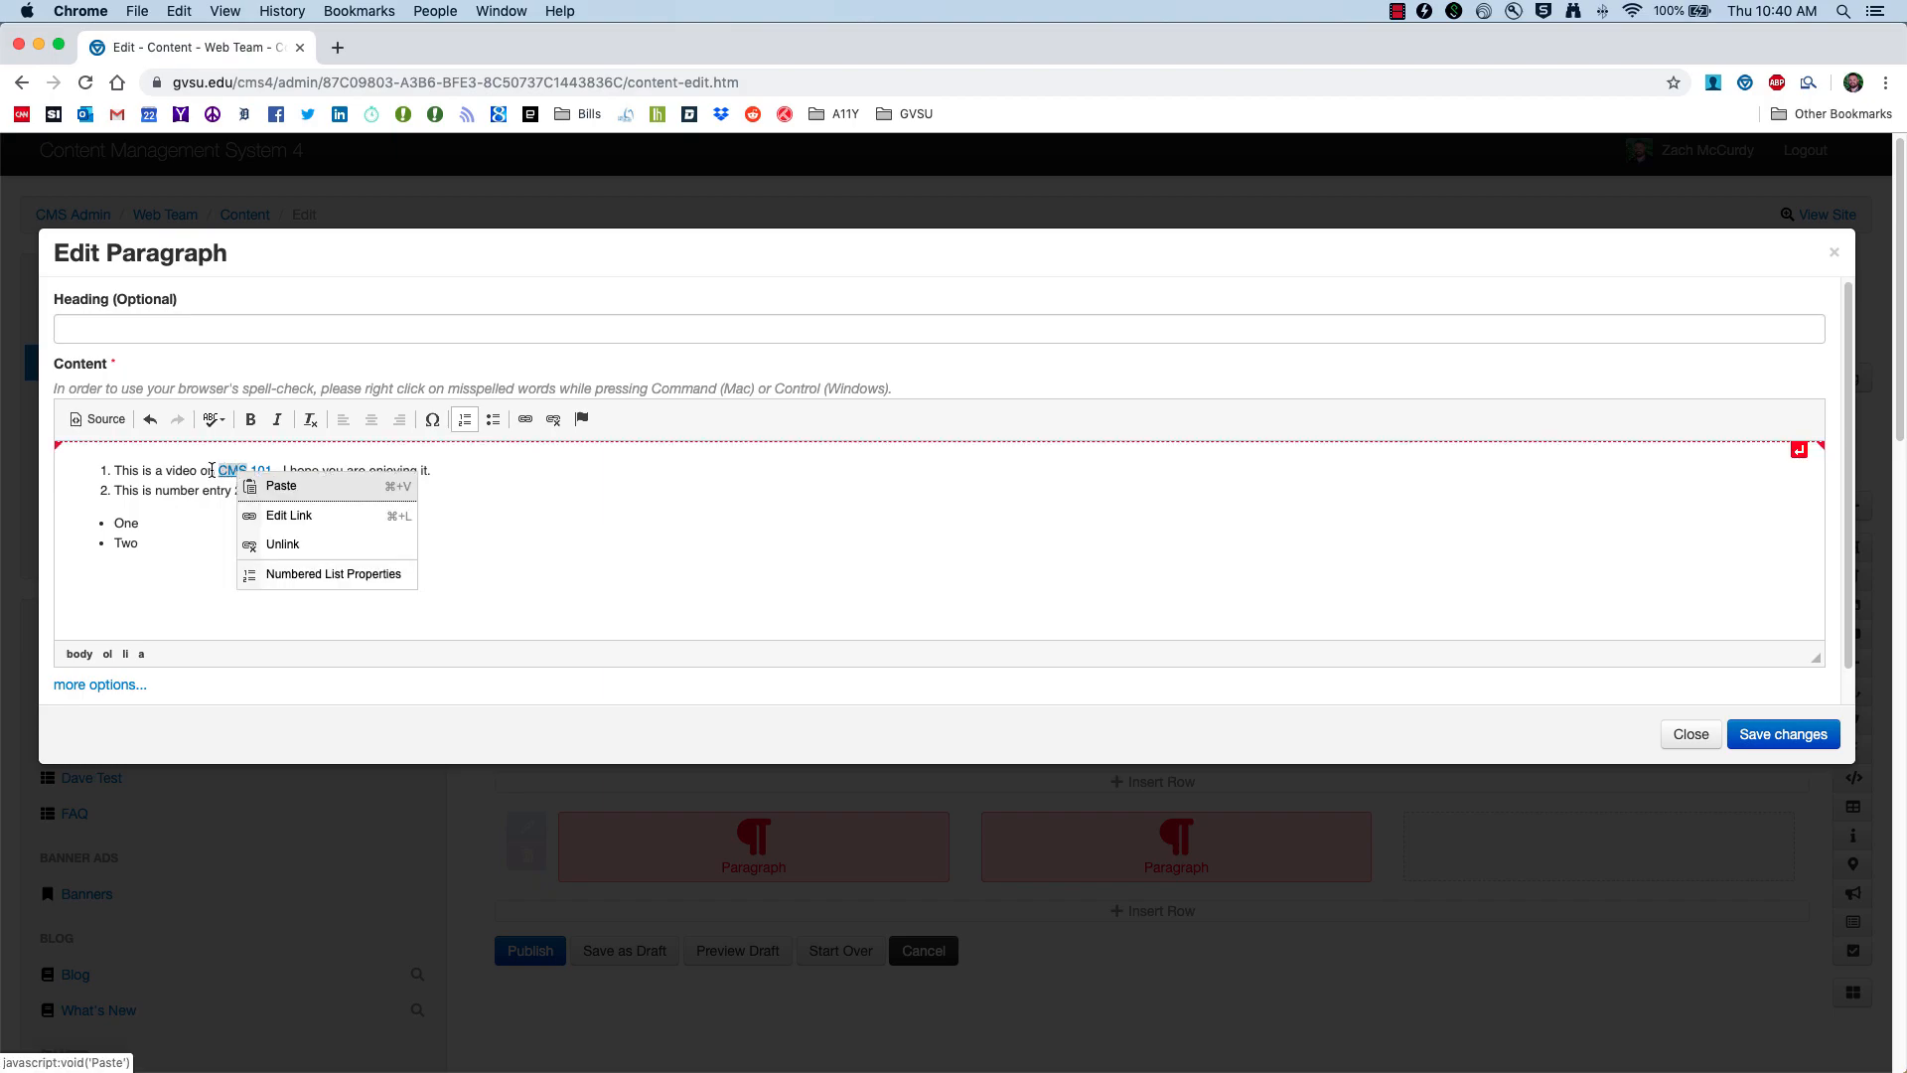
{"action": "left_click", "coordinate": [211, 470]}
{"action": "right_click", "coordinate": [242, 470]}
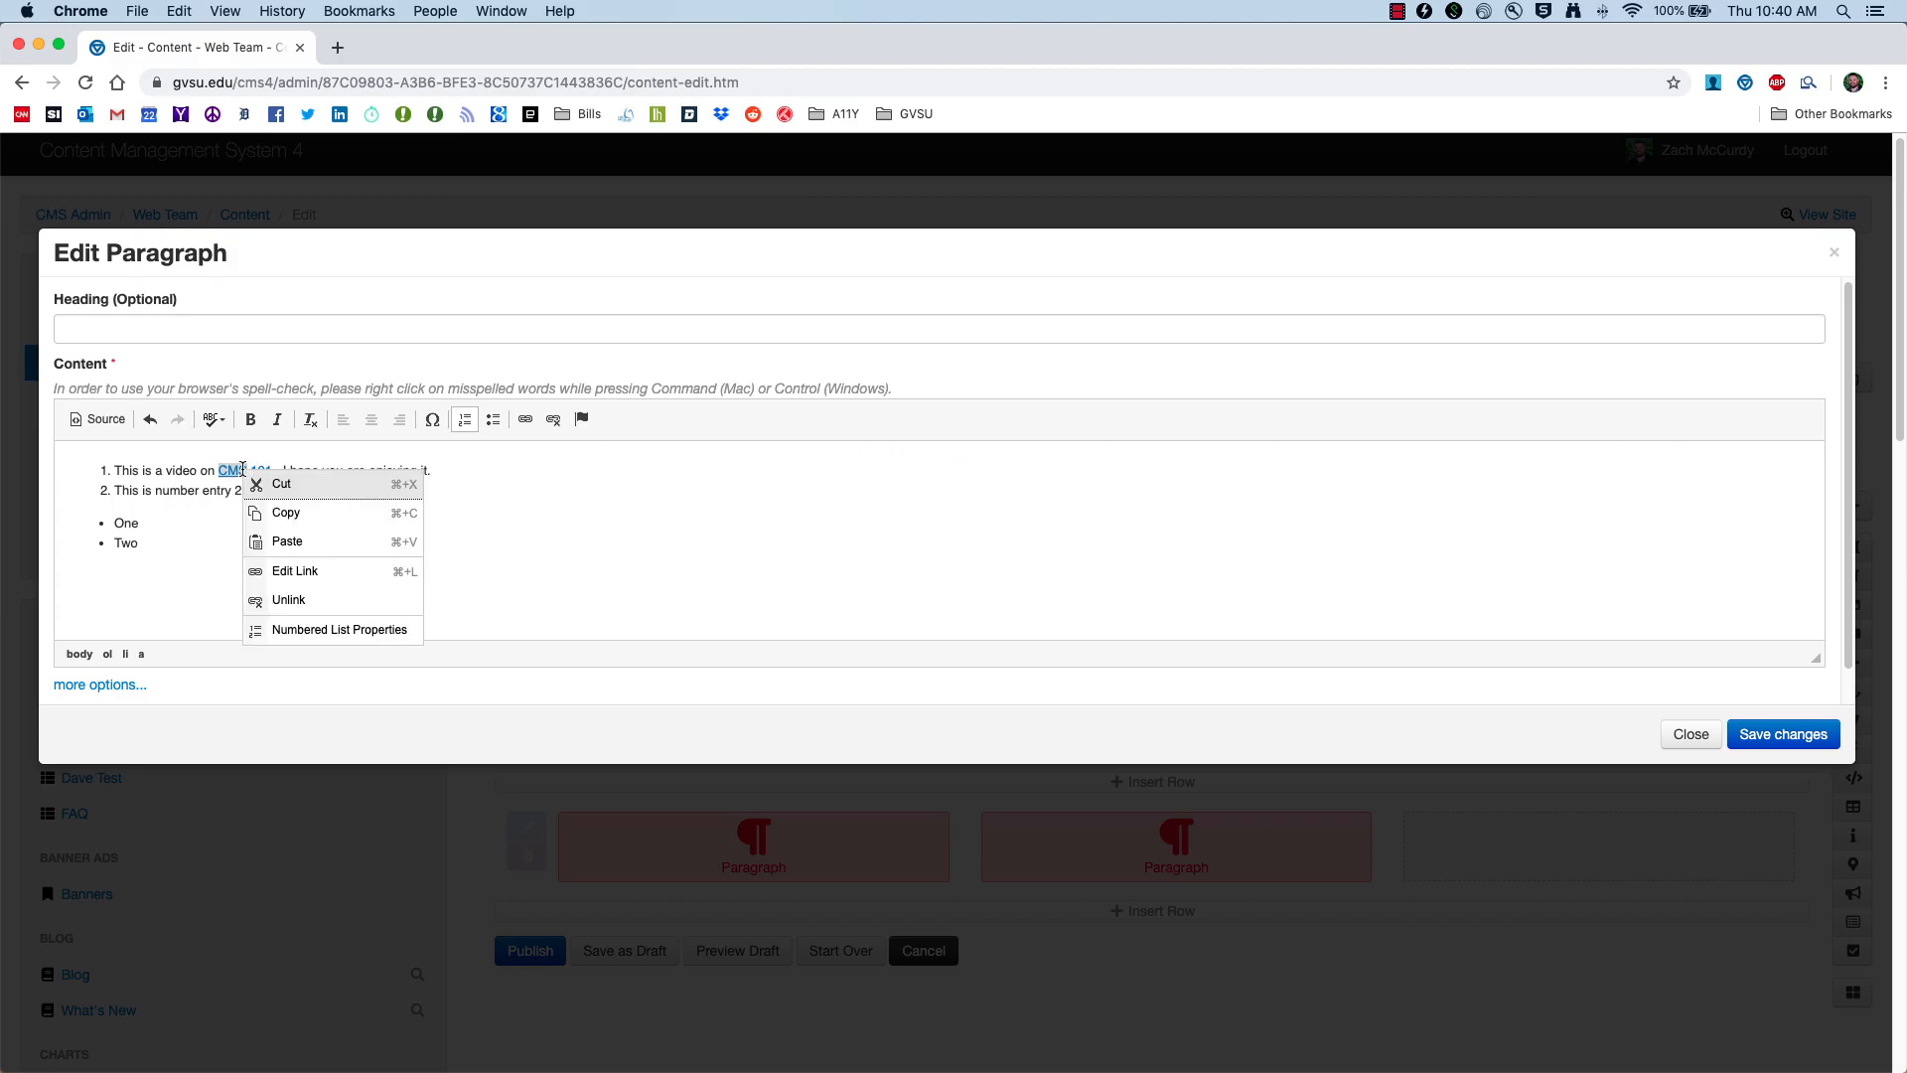
{"action": "left_click", "coordinate": [309, 573]}
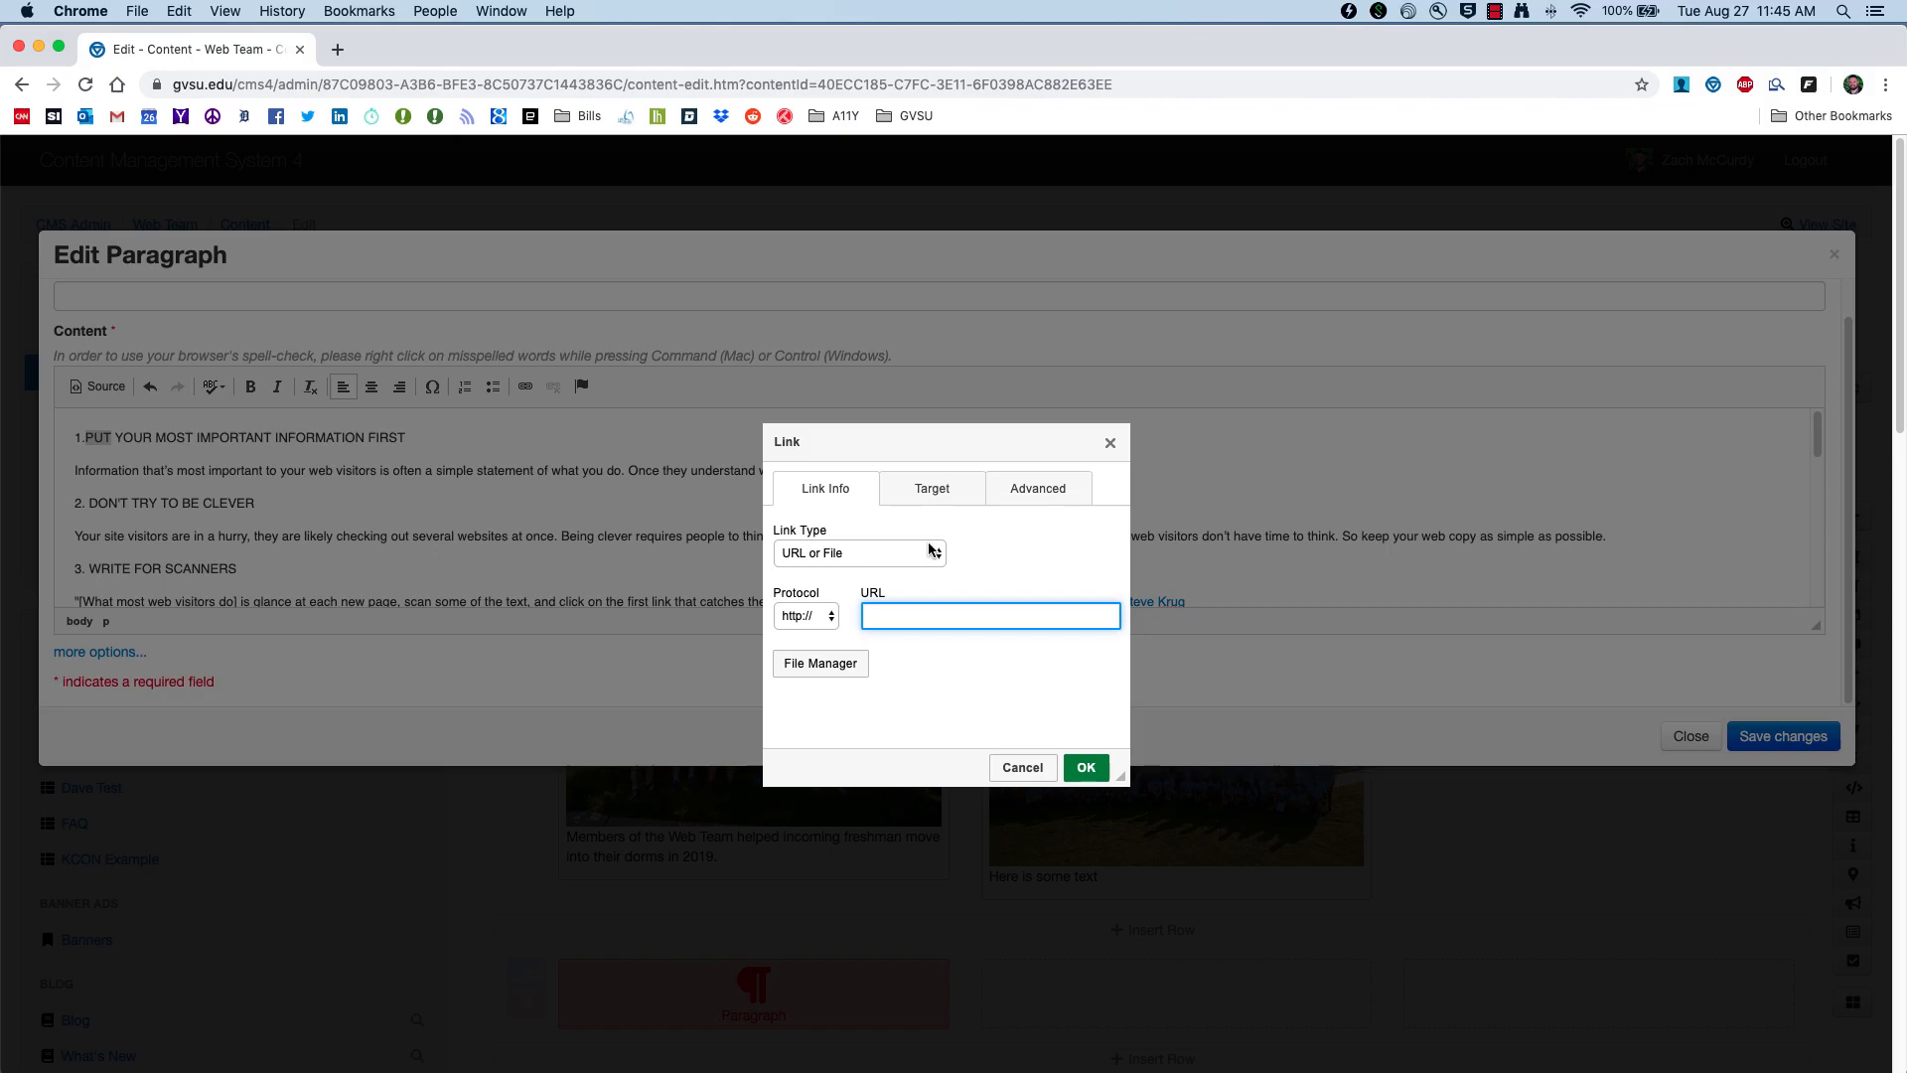
Step: Try the "To an anchor in this text box" link type for the word "PUT", and discard the link
{"action": "left_click", "coordinate": [931, 552]}
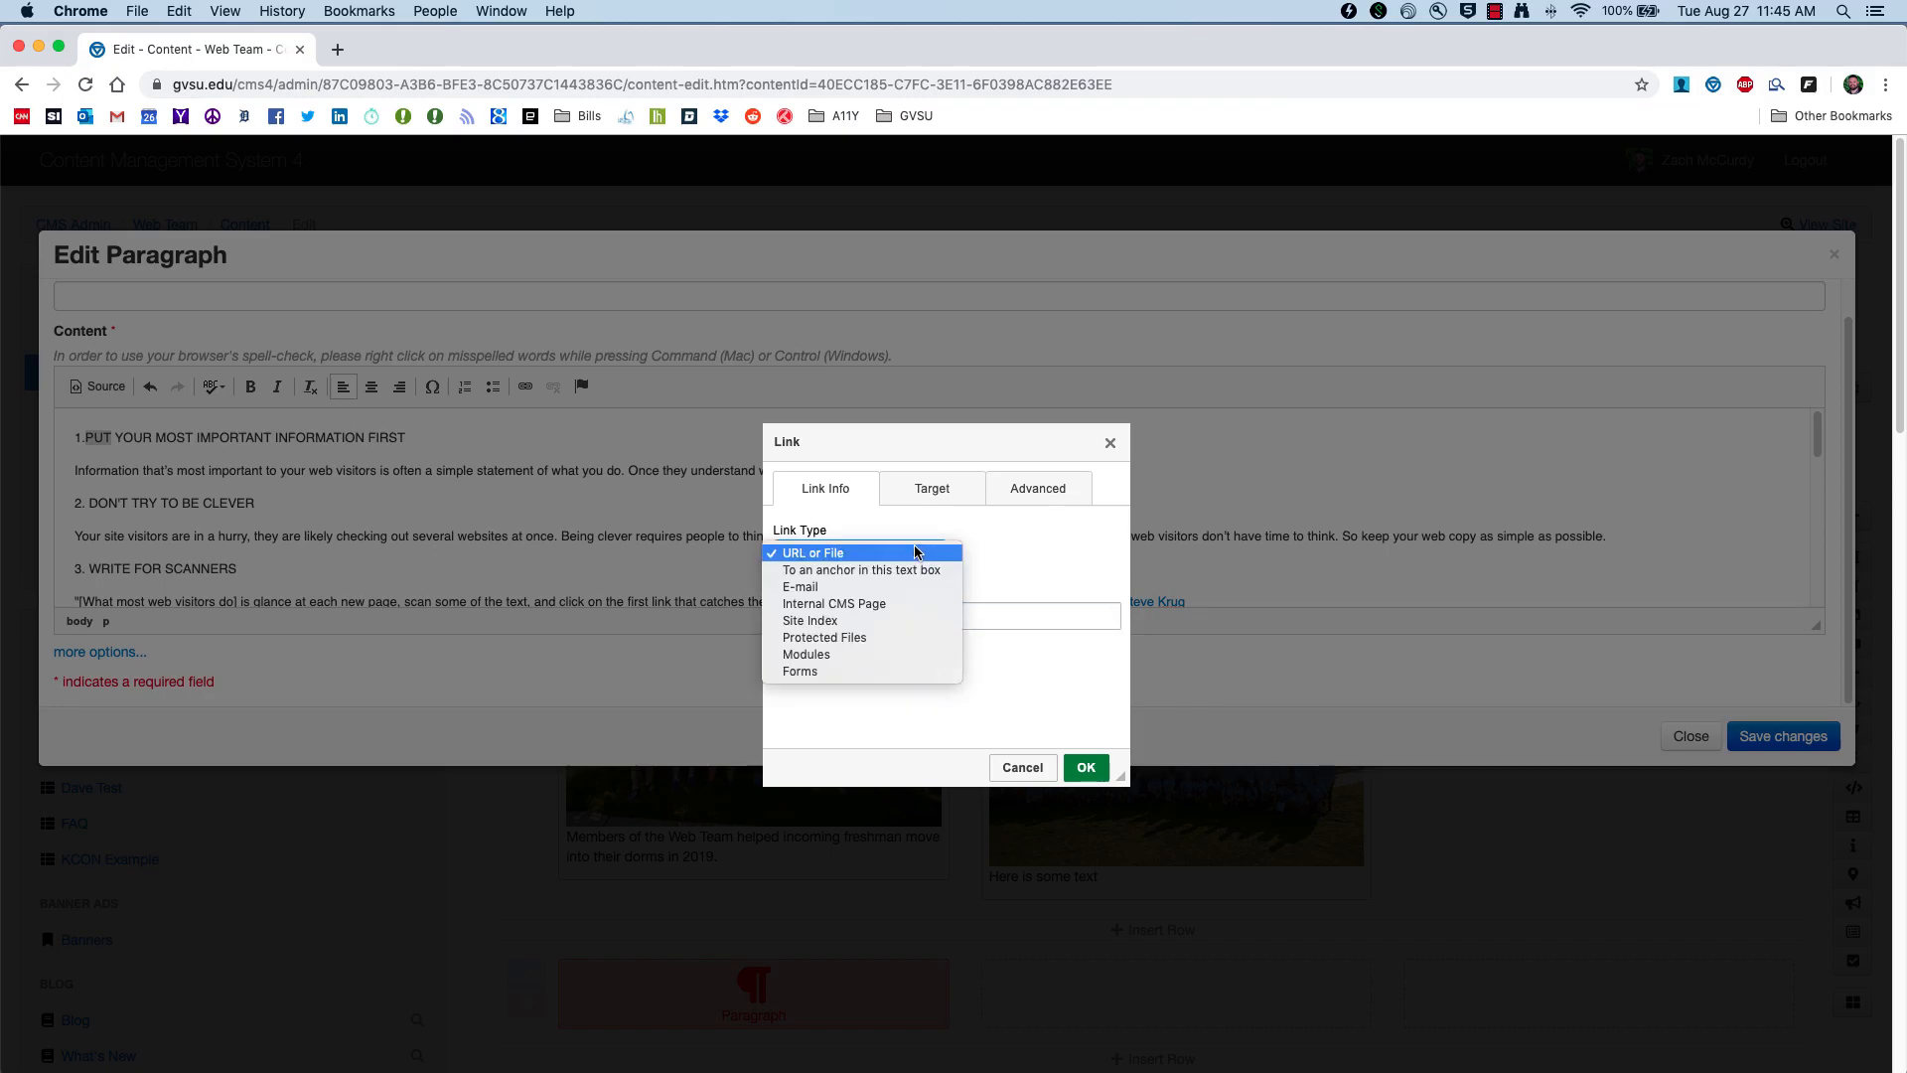
{"action": "left_click", "coordinate": [852, 569]}
{"action": "left_click", "coordinate": [1025, 780]}
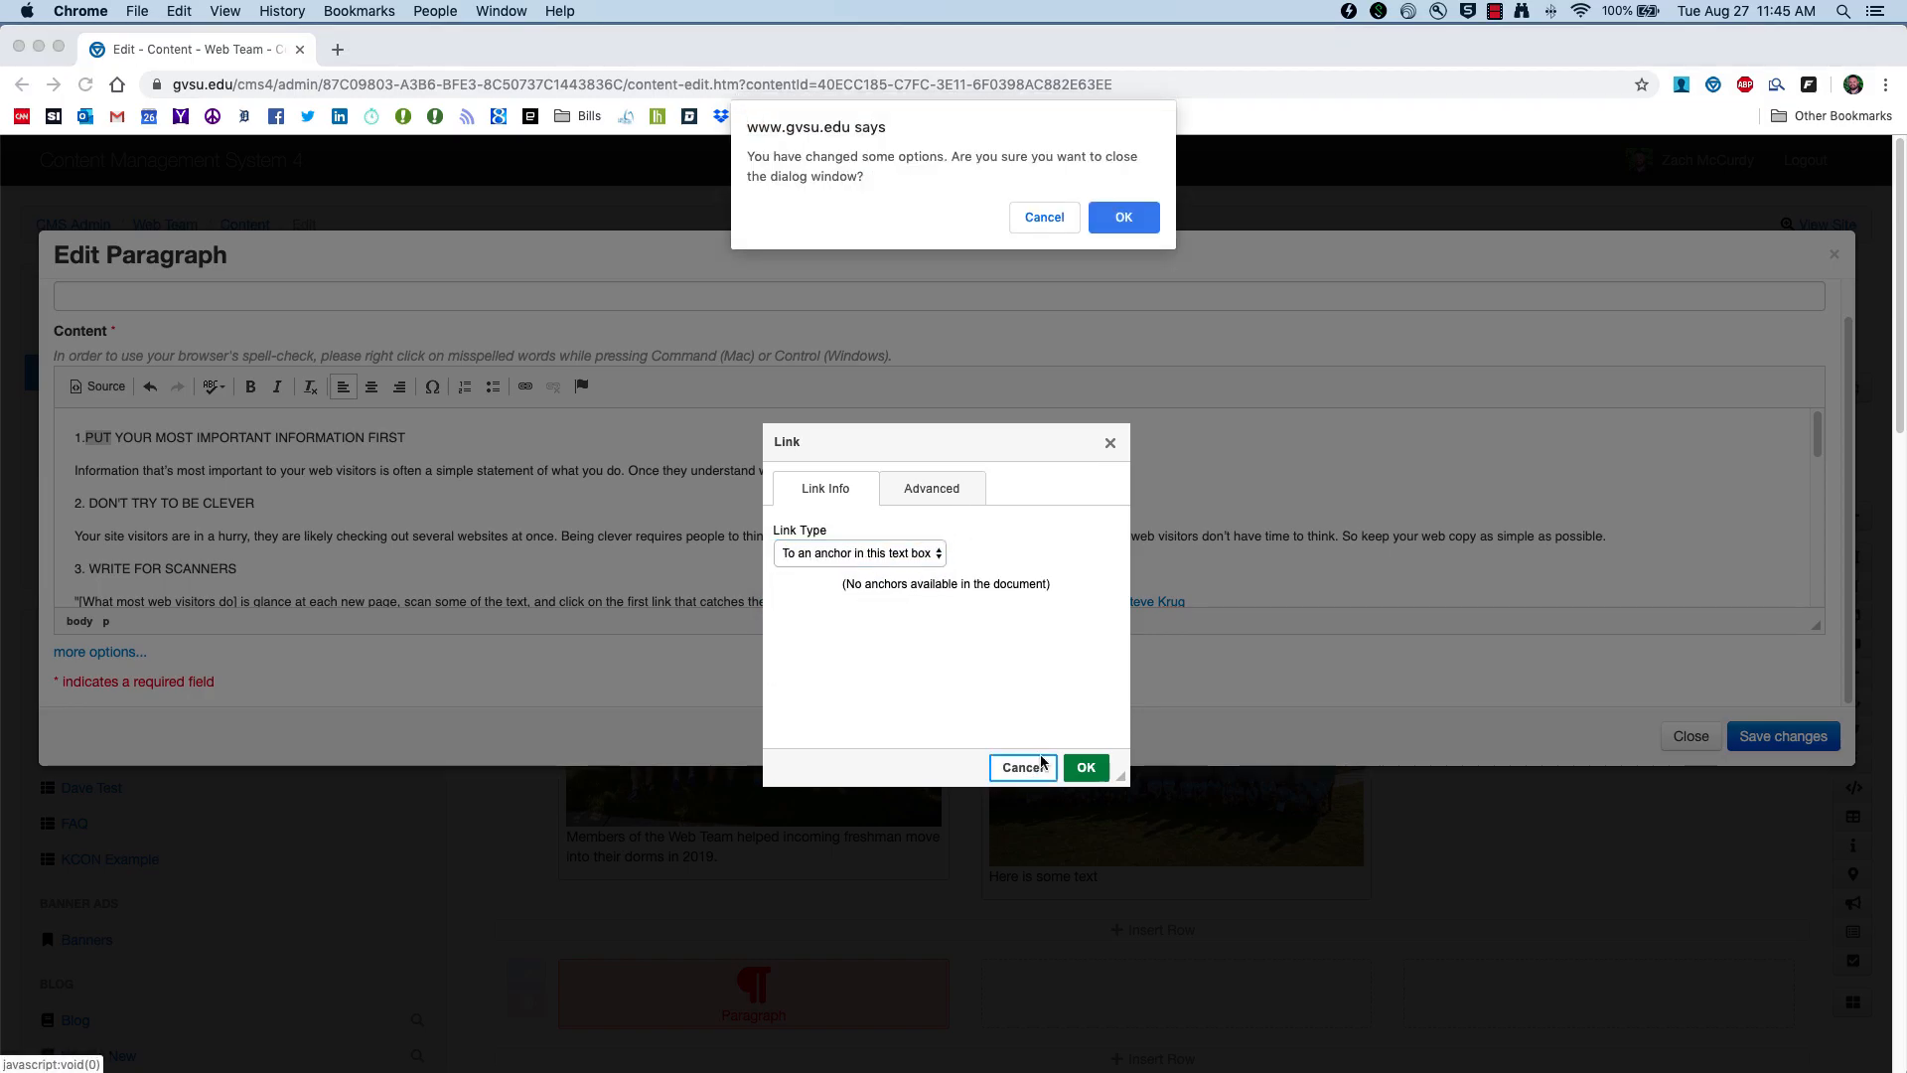
{"action": "left_click", "coordinate": [1130, 211]}
Step: Look through the paragraph's numbered writing tips, from the first heading down to the seventh about making the site easy to find
{"action": "left_click", "coordinate": [334, 471]}
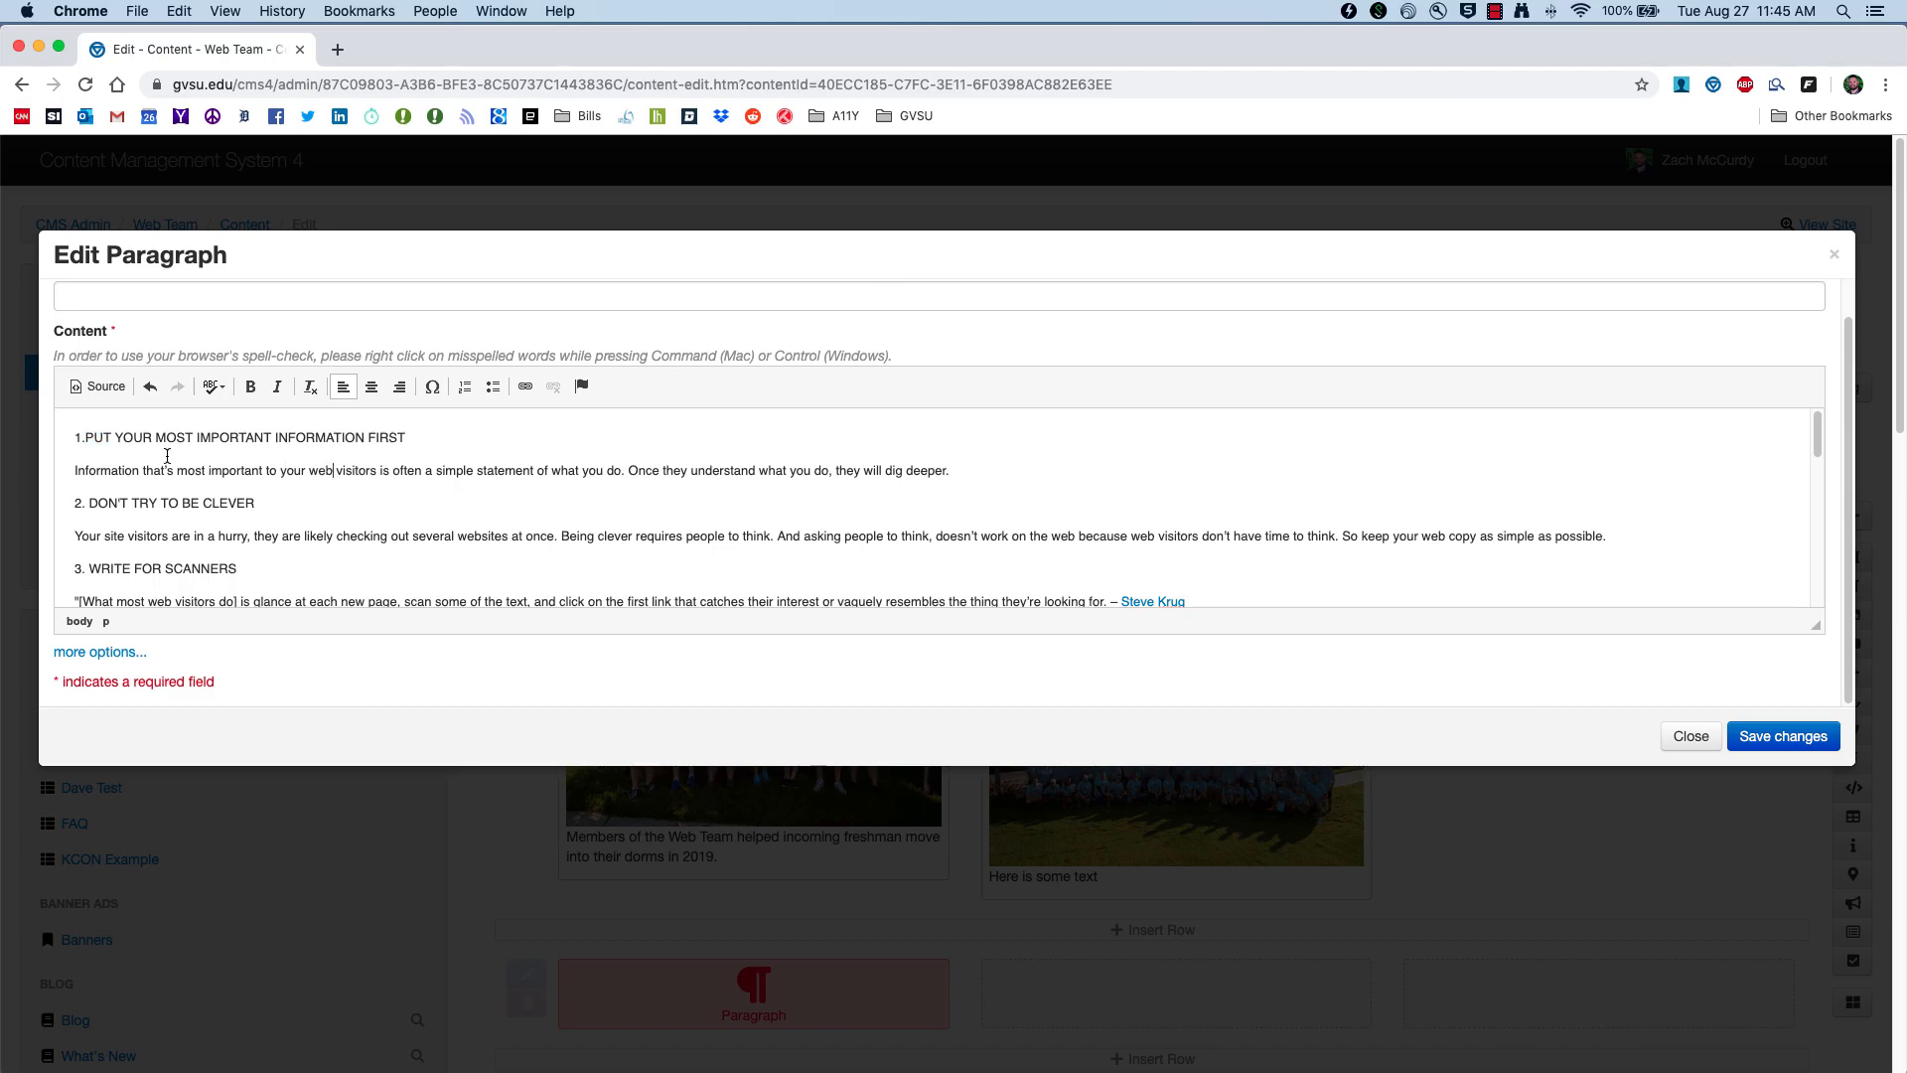
{"action": "scroll", "coordinate": [219, 527], "scroll_direction": "down", "scroll_amount": 10}
{"action": "scroll", "coordinate": [219, 526], "scroll_direction": "down", "scroll_amount": 3}
{"action": "scroll", "coordinate": [228, 507], "scroll_direction": "up", "scroll_amount": 15}
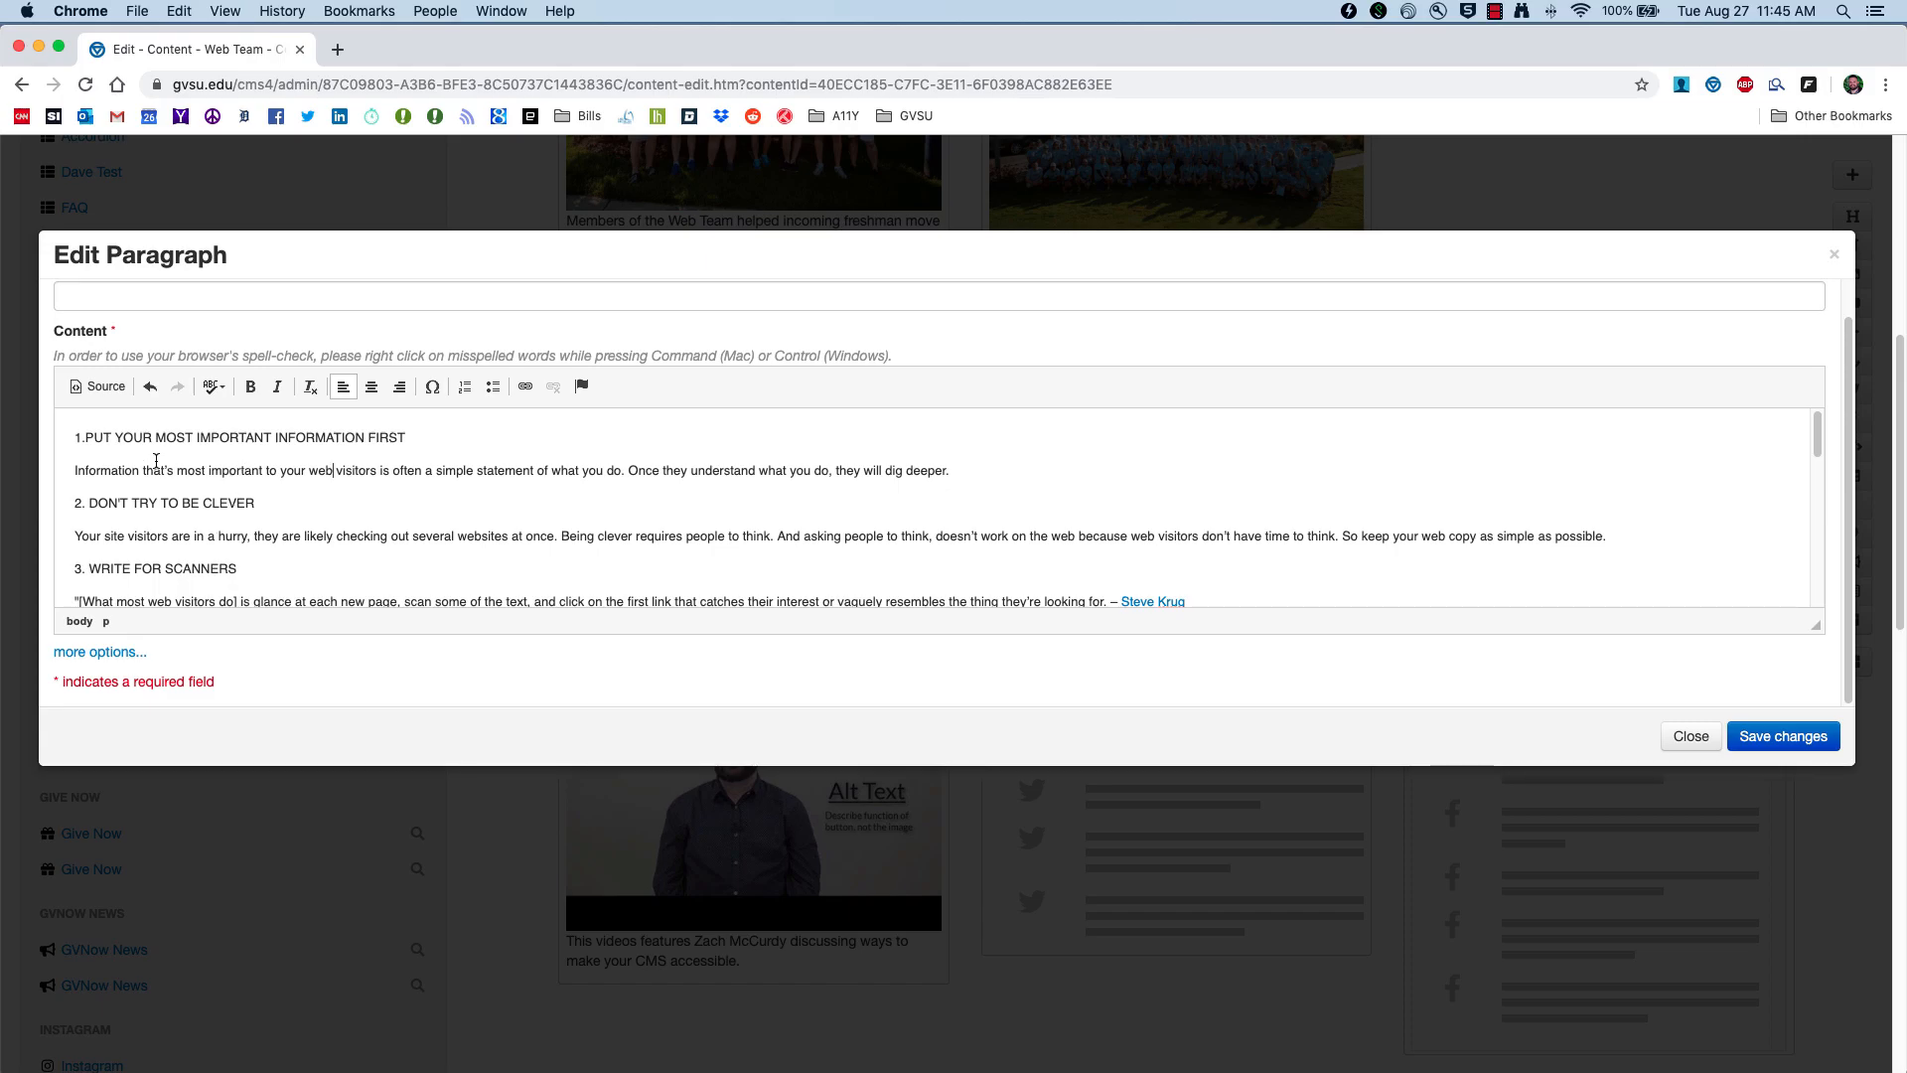
{"action": "double_click", "coordinate": [97, 437]}
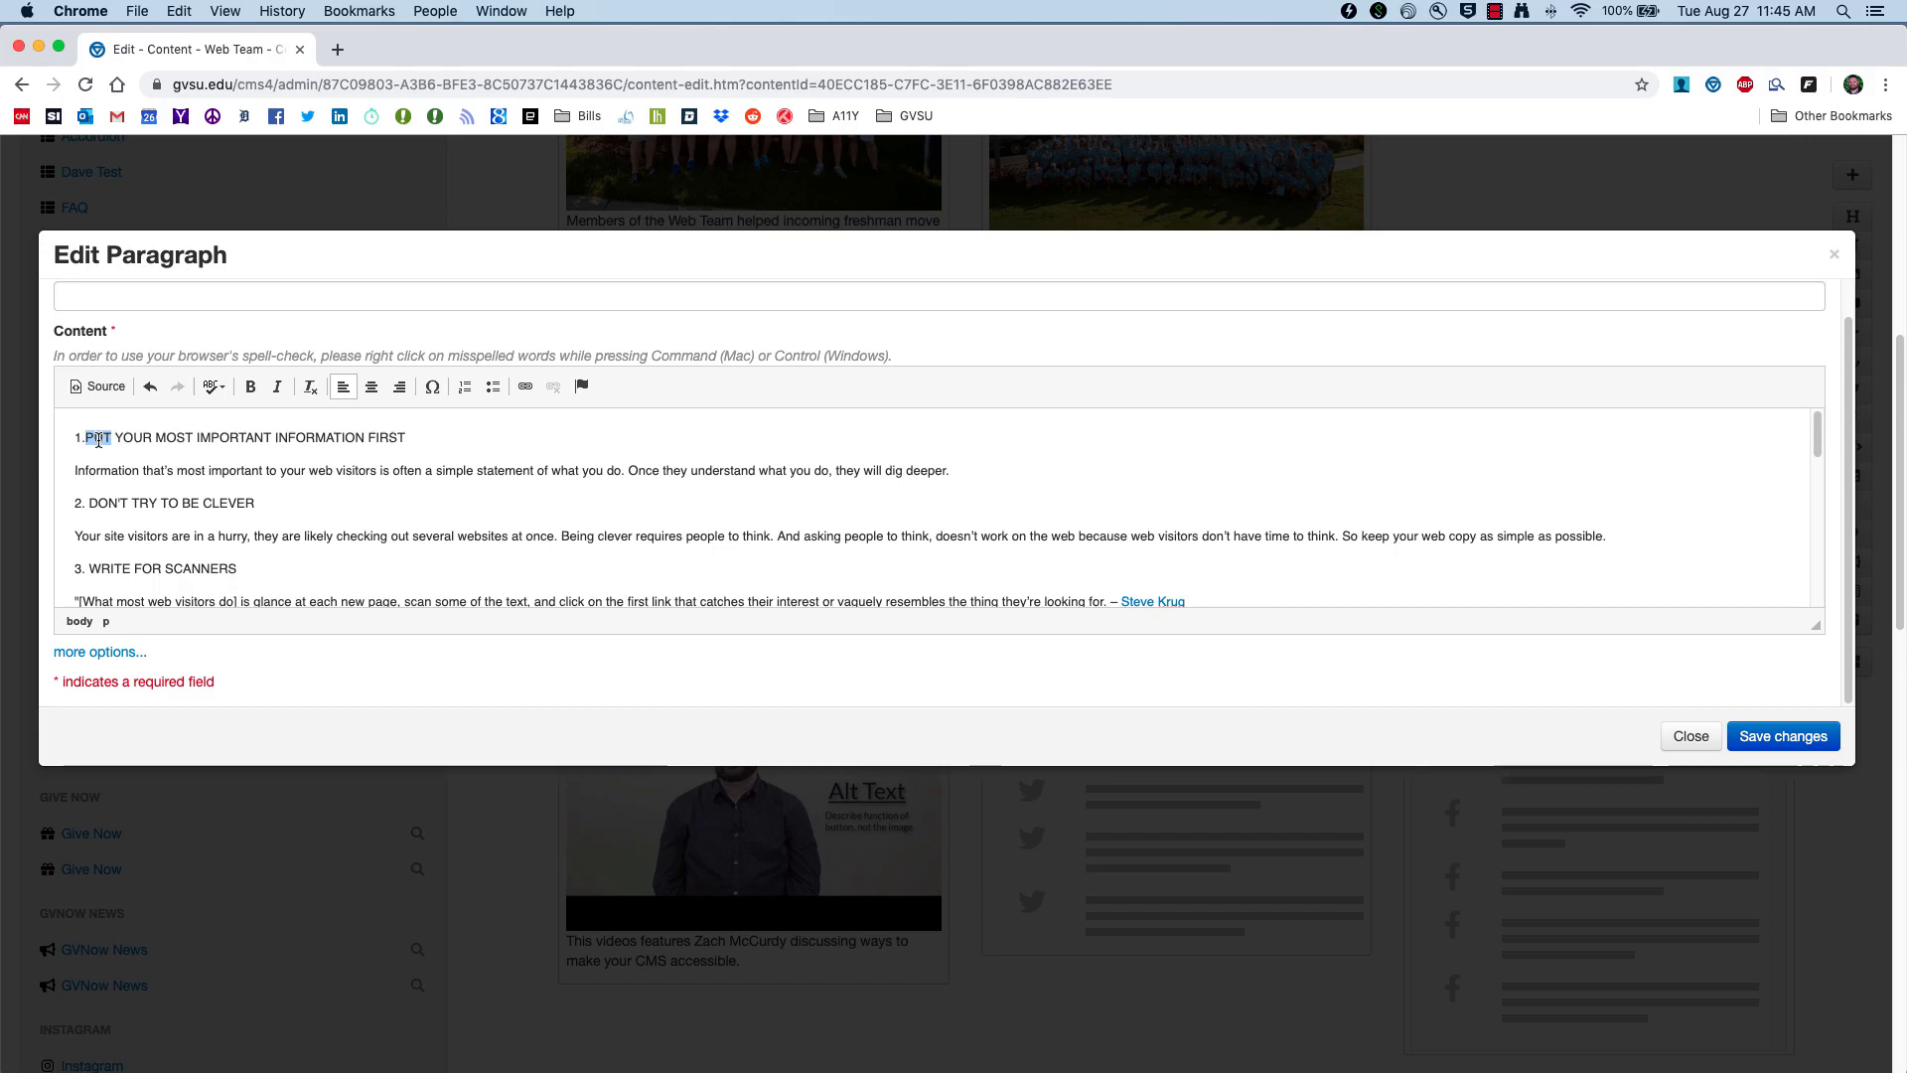
{"action": "scroll", "coordinate": [144, 488], "scroll_direction": "down", "scroll_amount": 10}
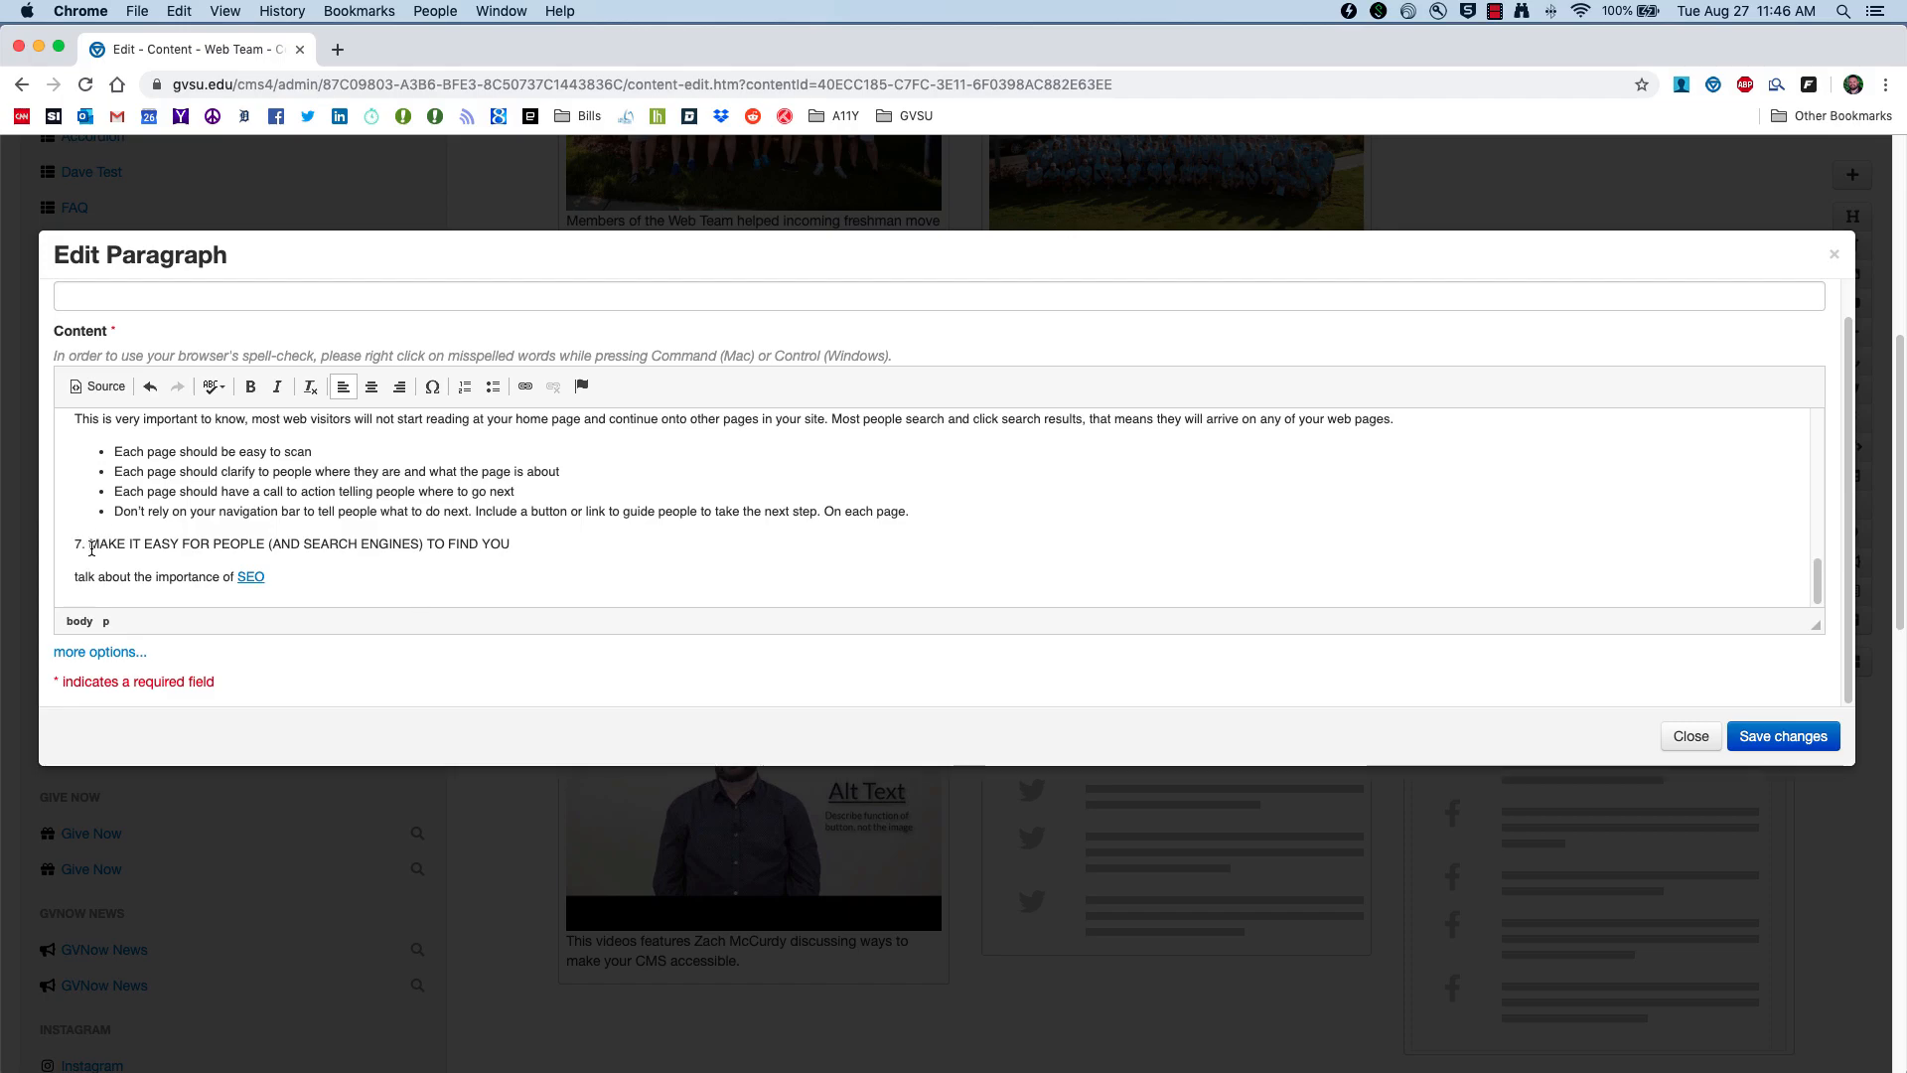
Step: Insert an anchor named "Number 7" before the heading text of section 7 in the paragraph
{"action": "left_click", "coordinate": [584, 387]}
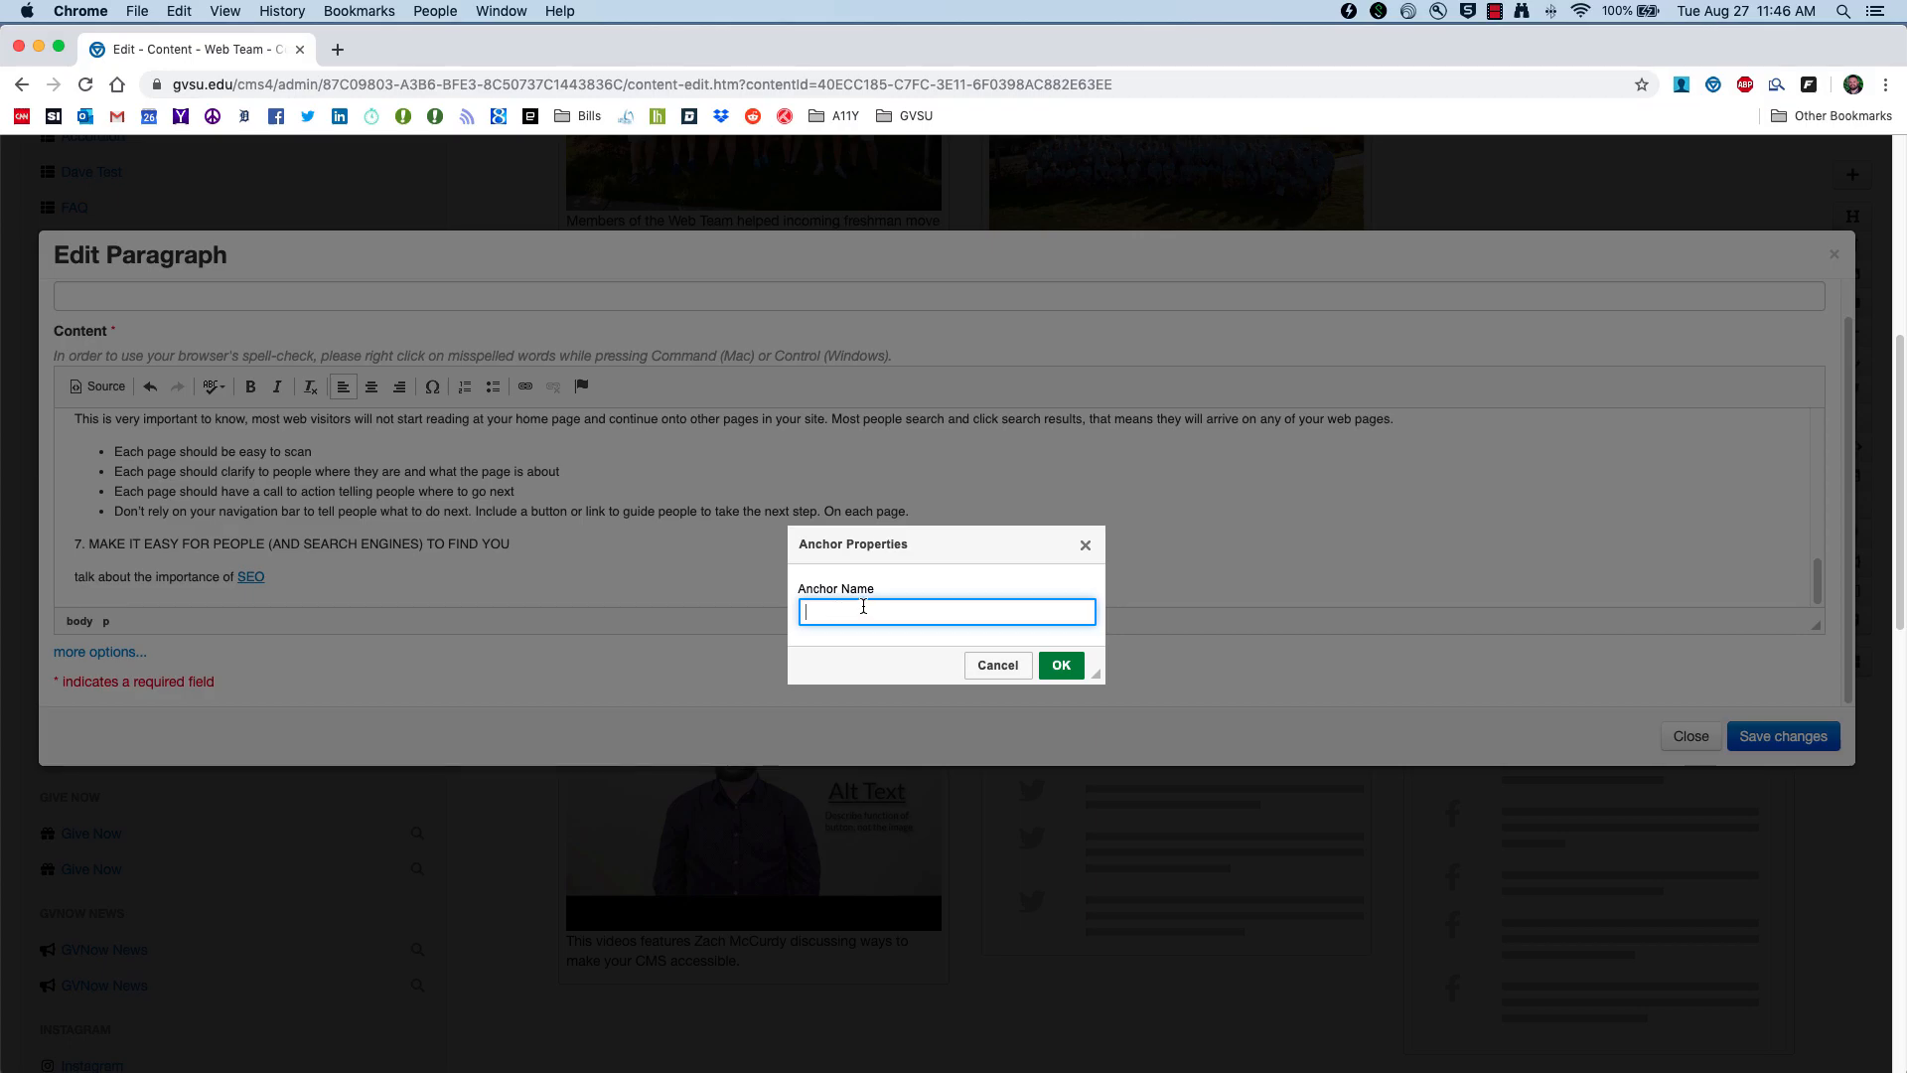
{"action": "type", "text": "Number 7"}
{"action": "left_click", "coordinate": [1074, 664]}
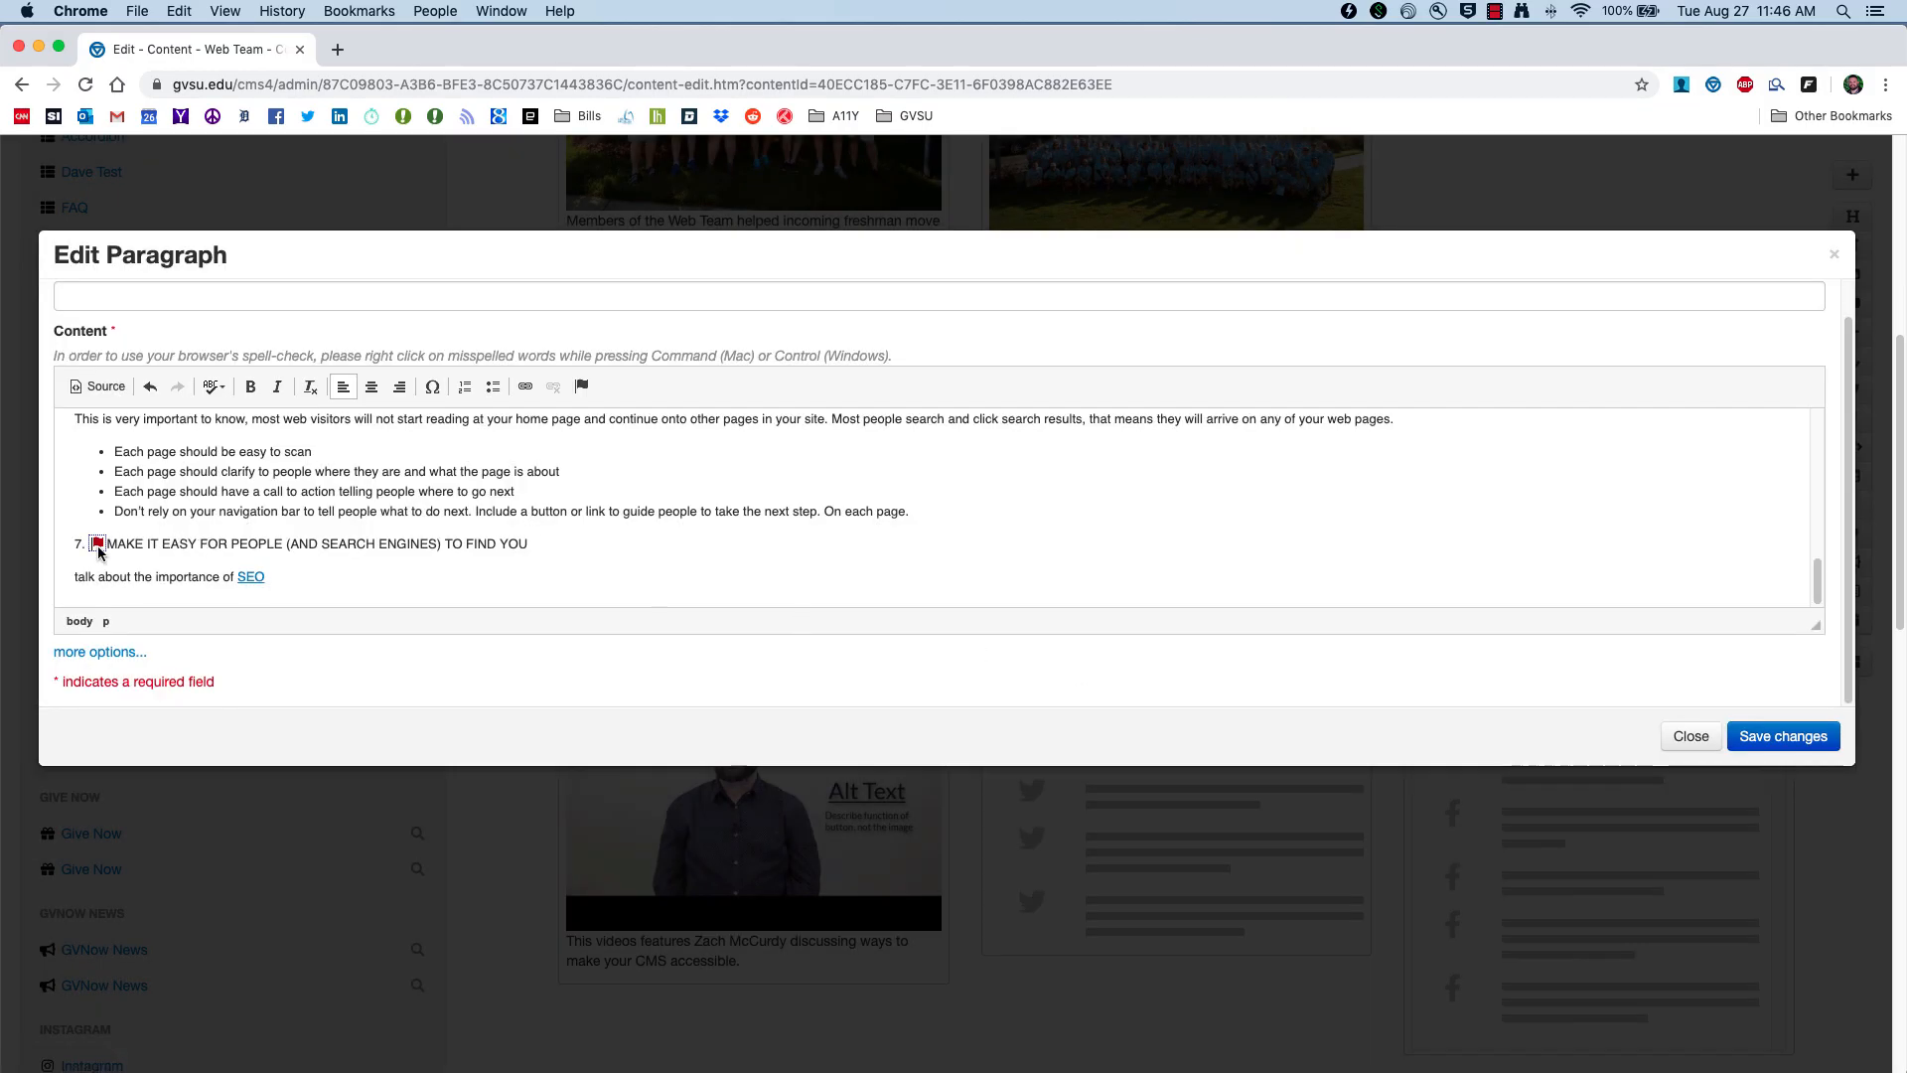
Step: Link the word PUT in the first heading to the "Number 7" anchor in this text box
{"action": "scroll", "coordinate": [139, 517], "scroll_direction": "up", "scroll_amount": 15}
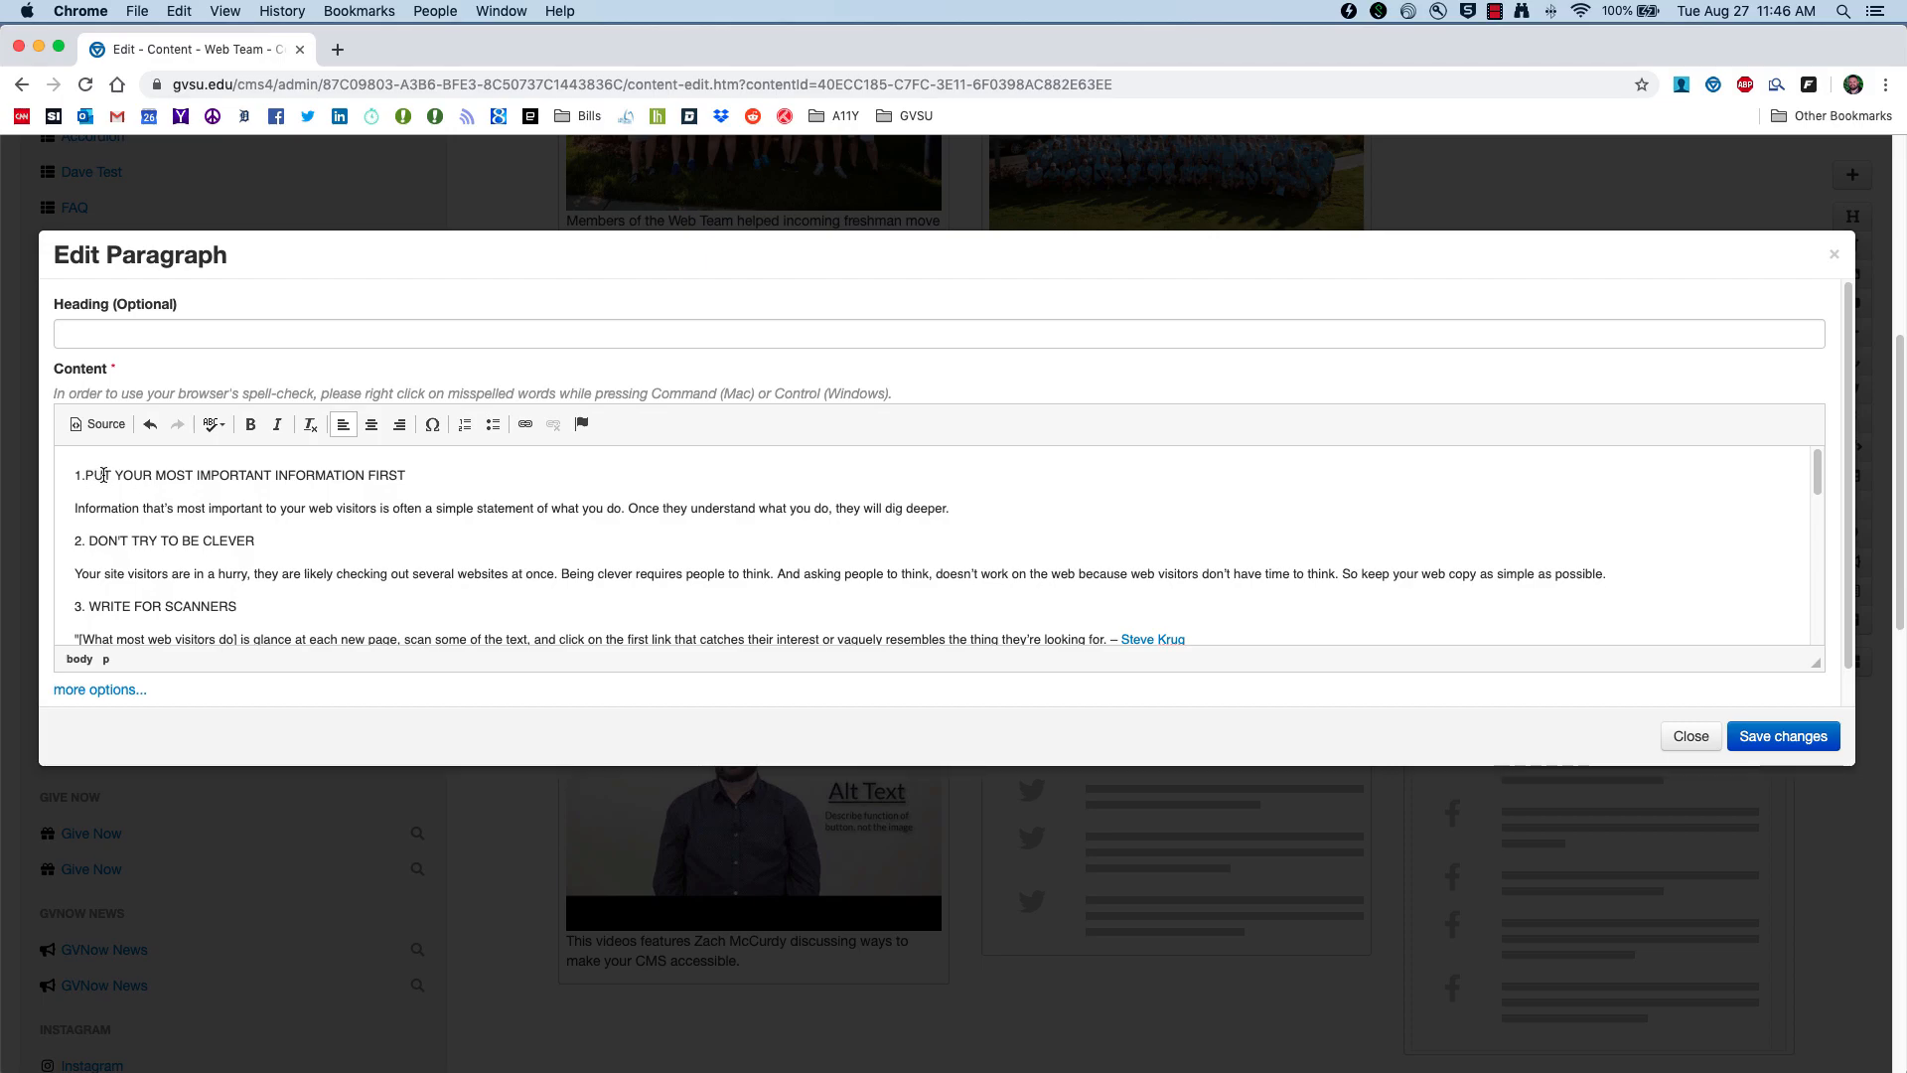
{"action": "double_click", "coordinate": [103, 475]}
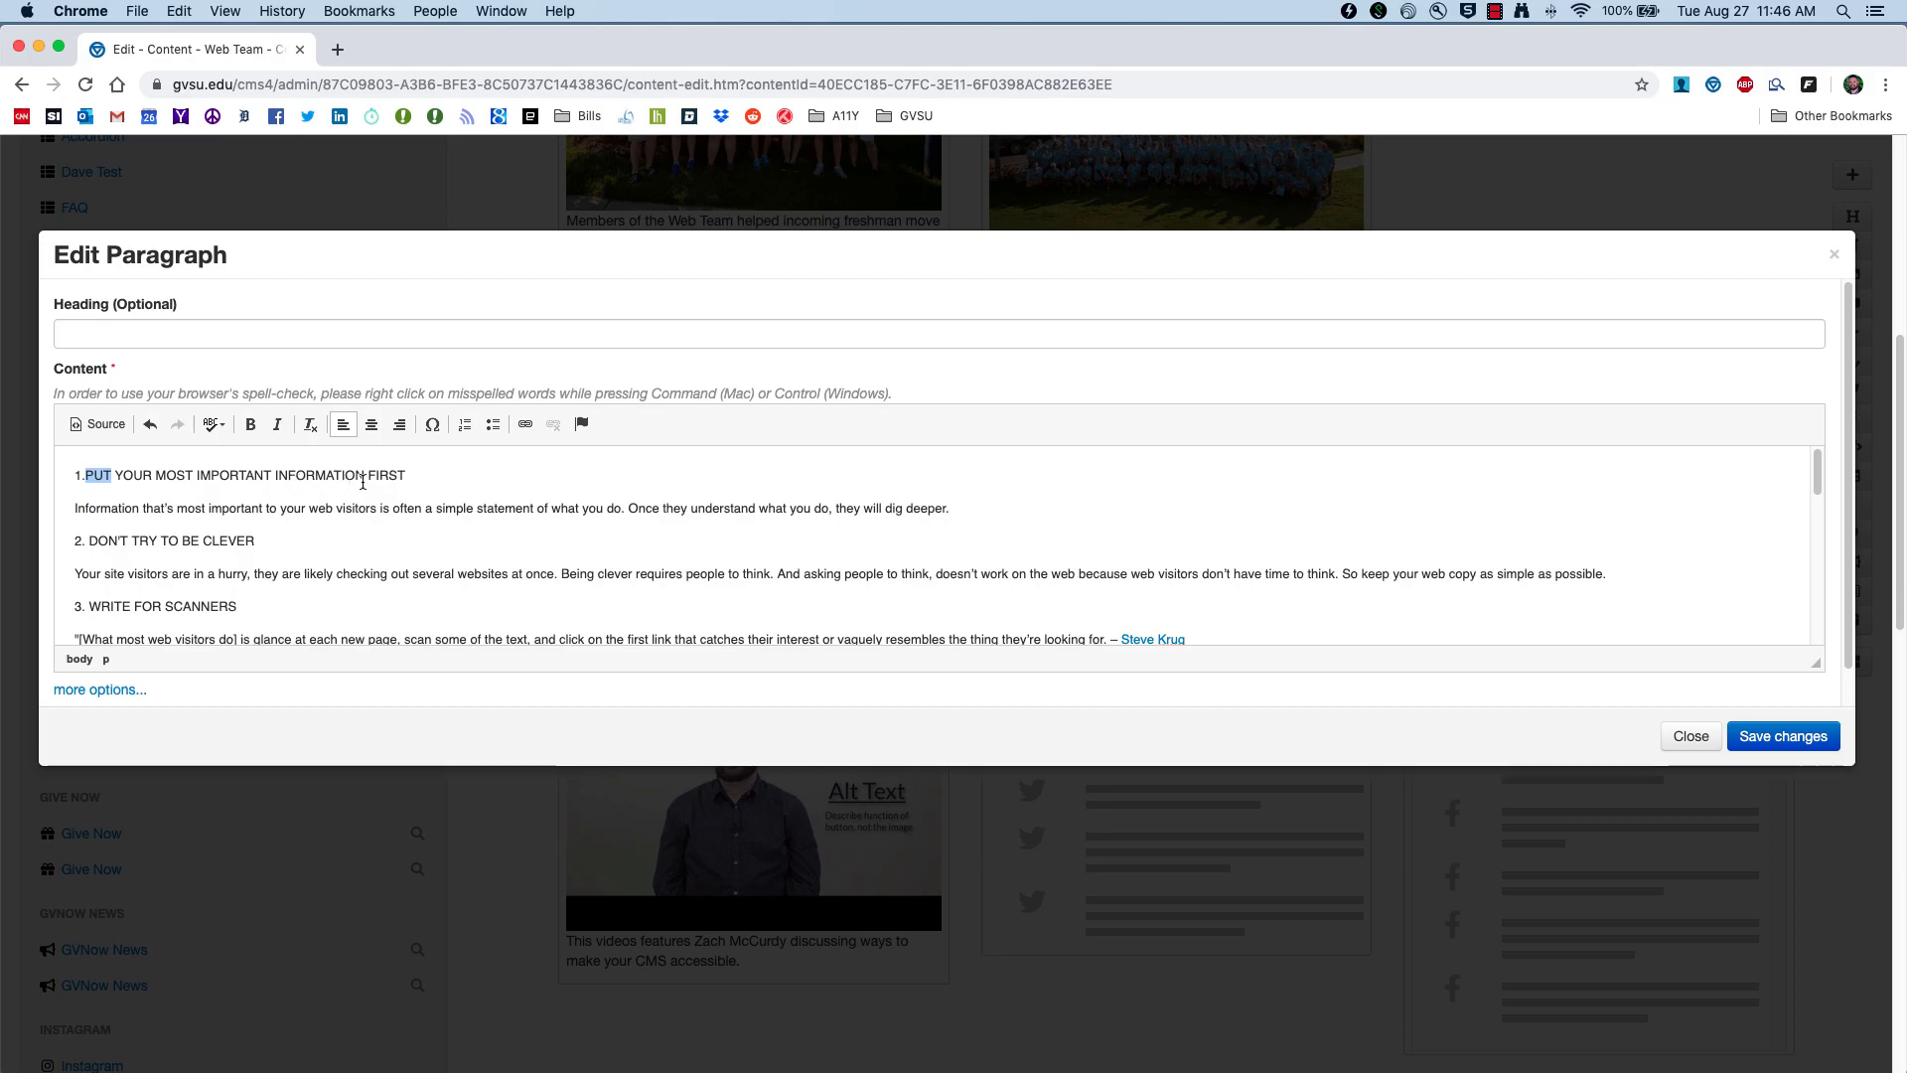
{"action": "left_click", "coordinate": [525, 424]}
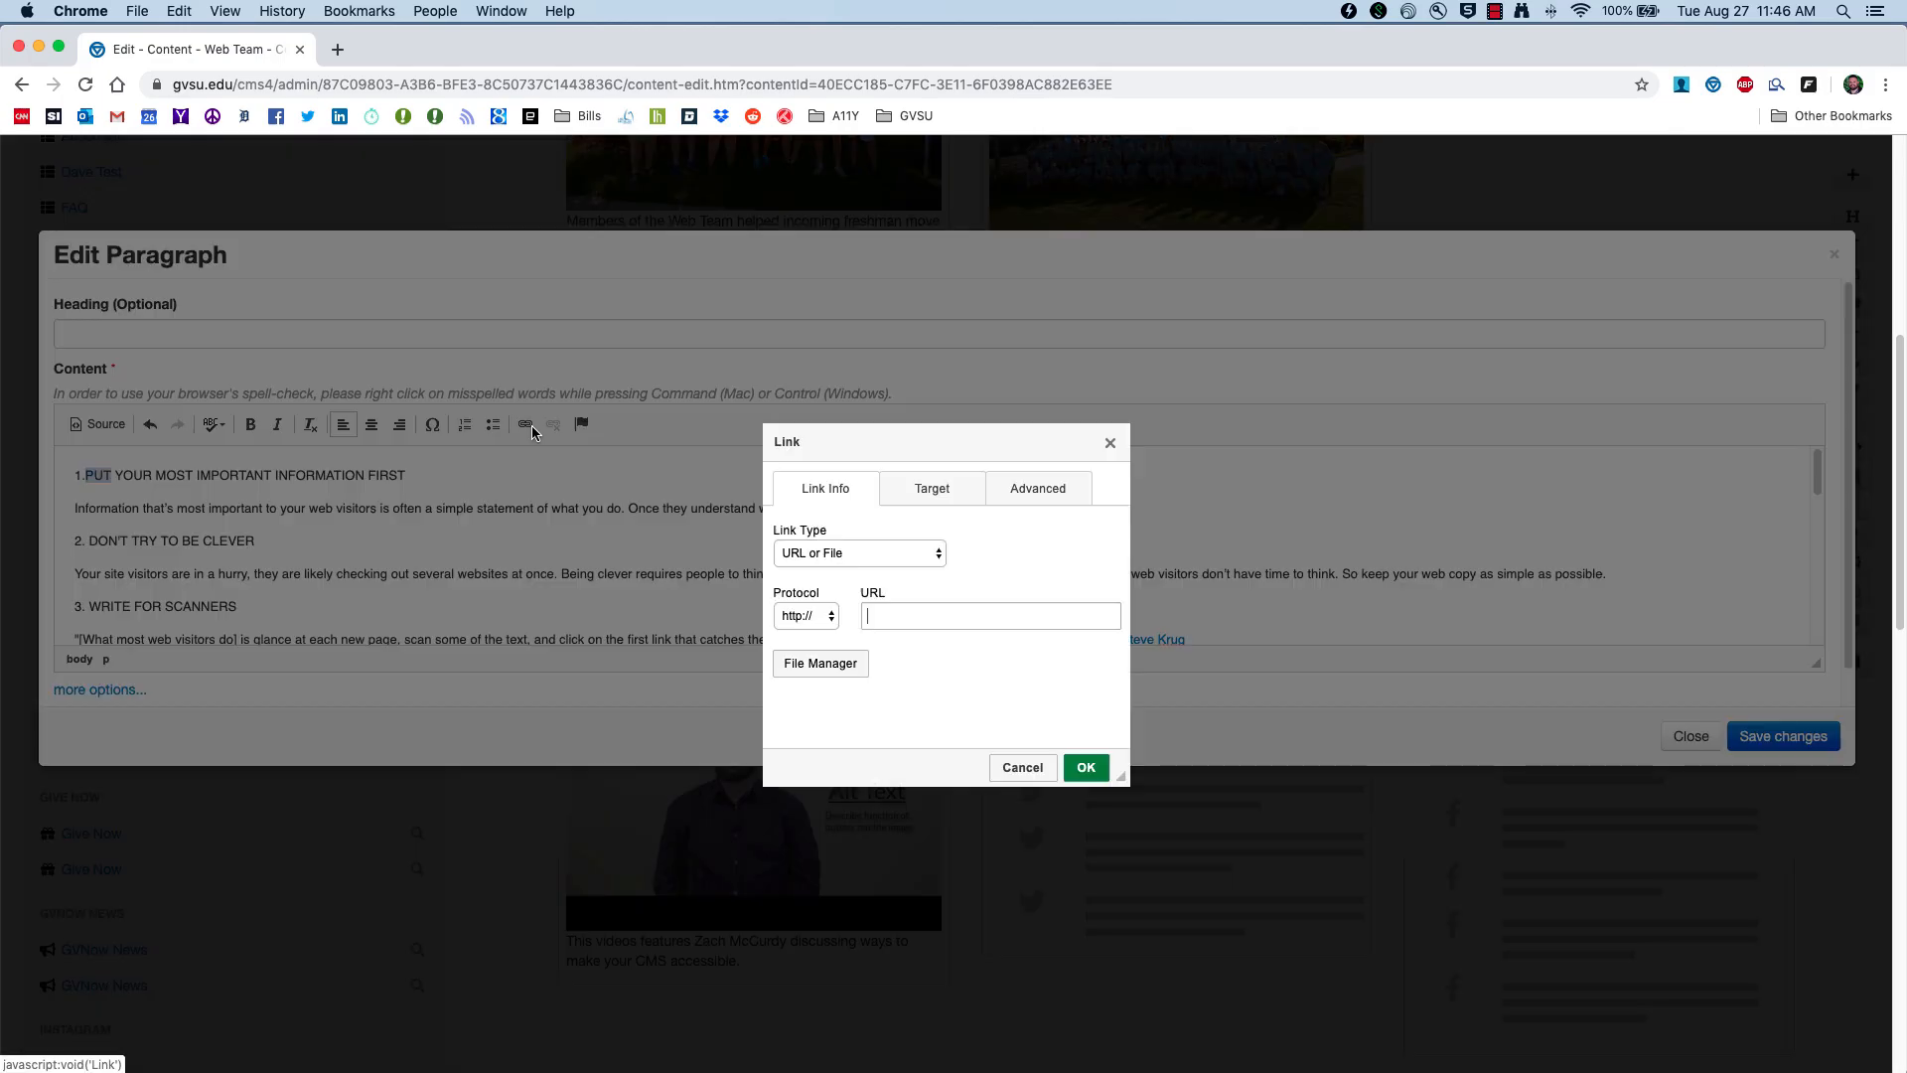
{"action": "left_click", "coordinate": [939, 554]}
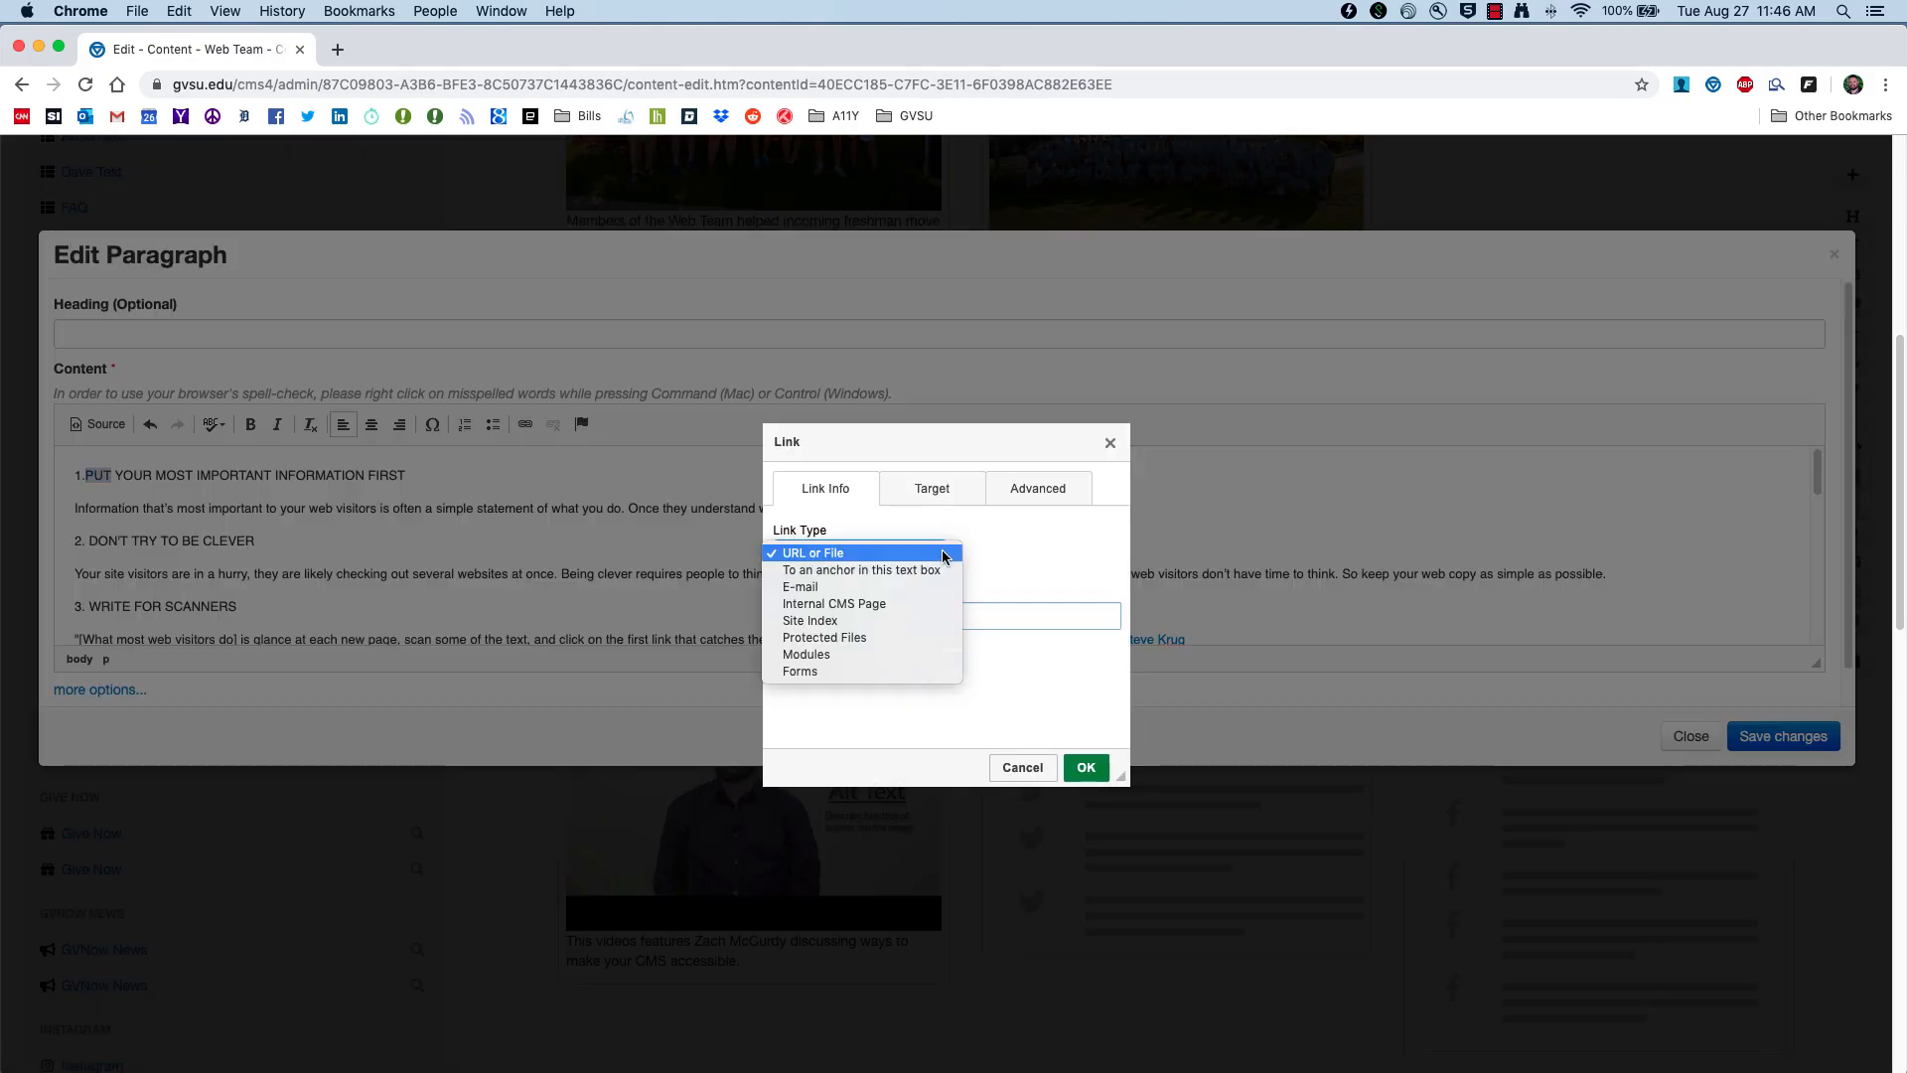
{"action": "left_click", "coordinate": [838, 569]}
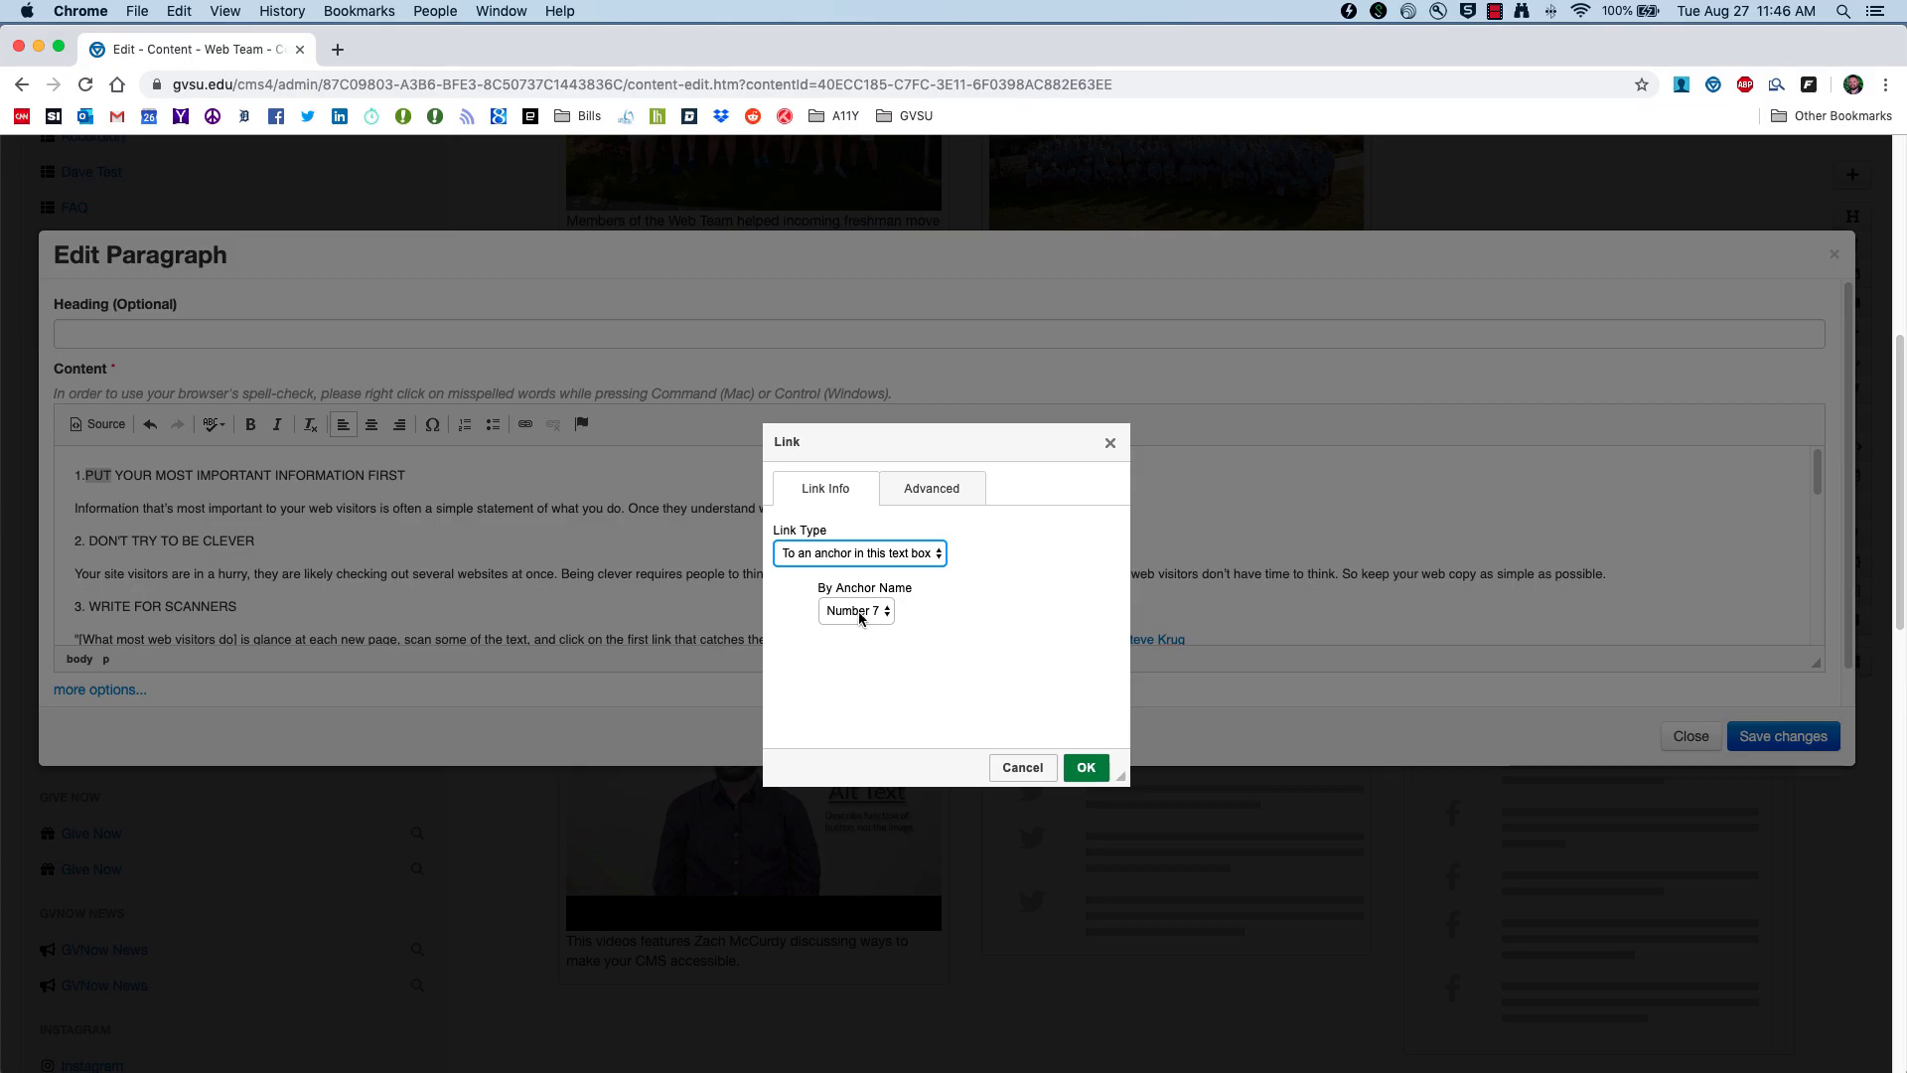
{"action": "left_click", "coordinate": [1089, 768]}
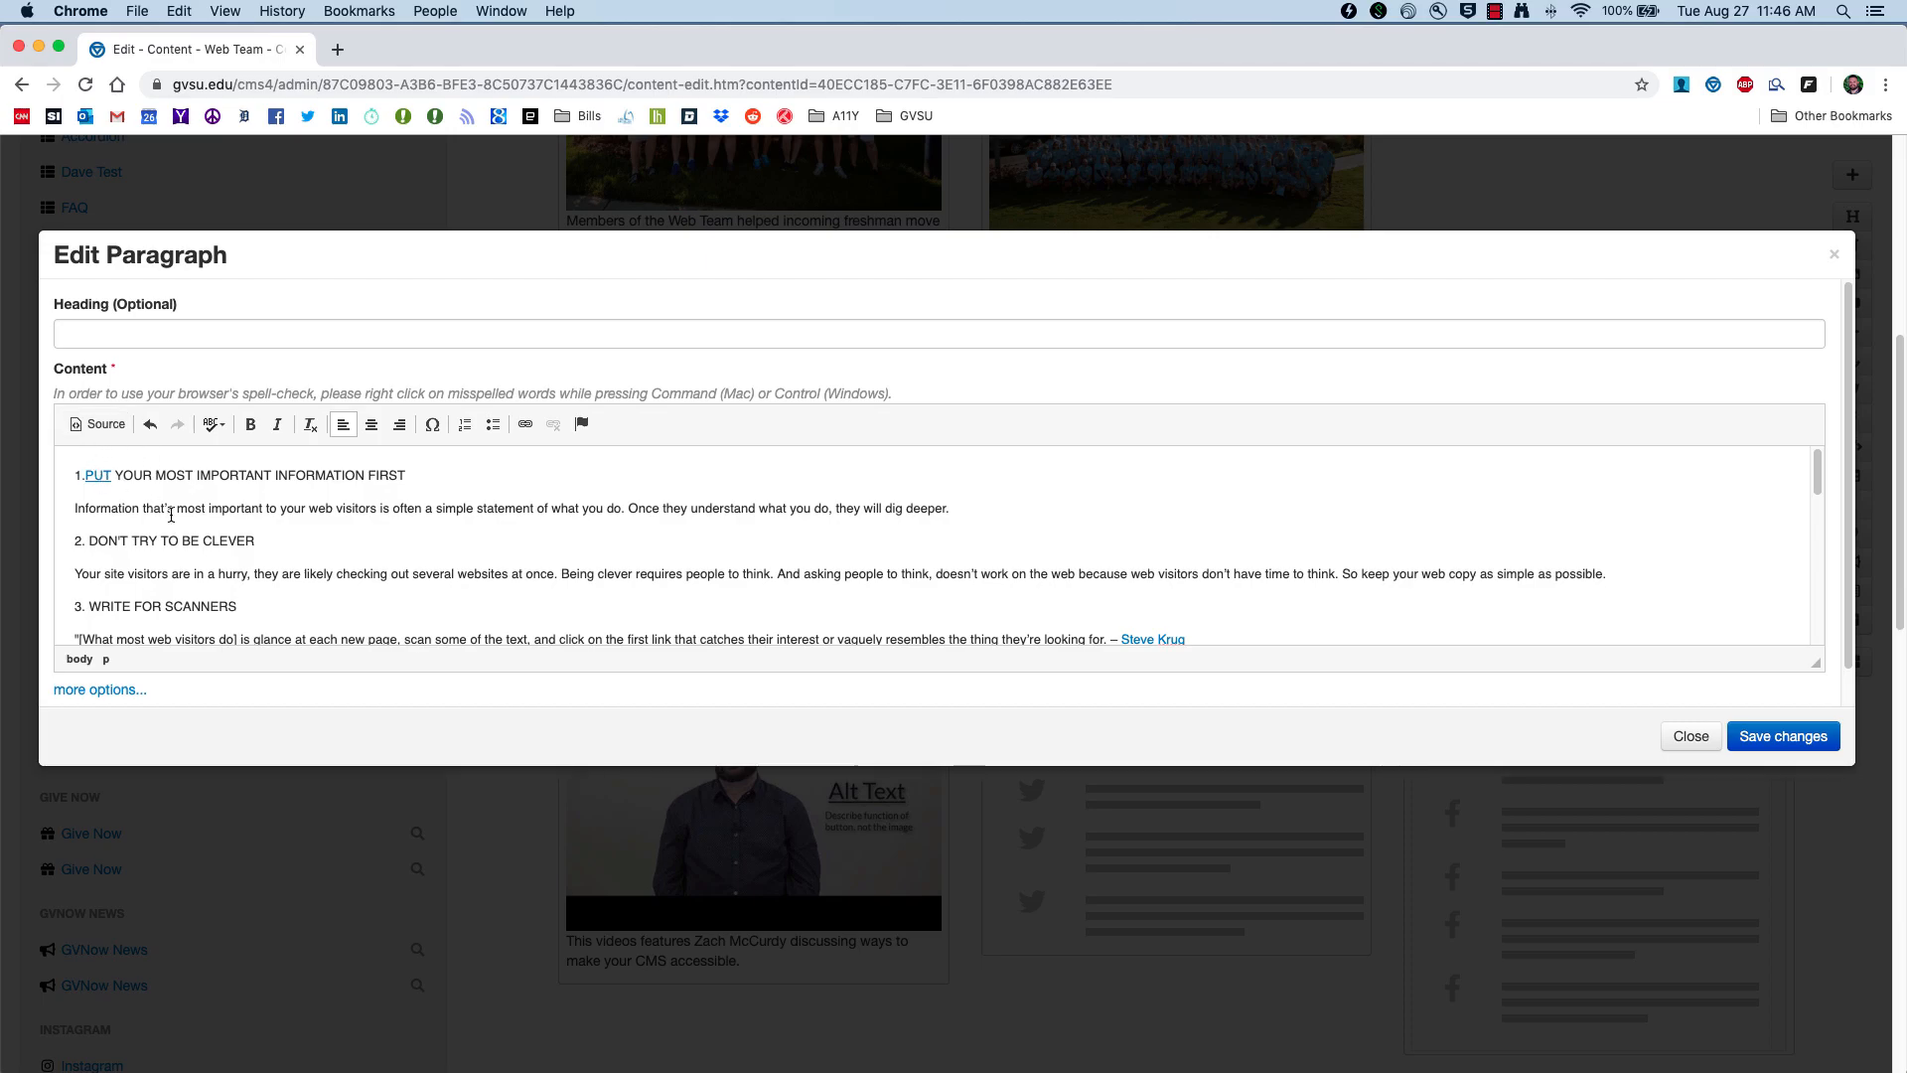
Step: Save the paragraph changes and preview the draft of the page
{"action": "scroll", "coordinate": [191, 543], "scroll_direction": "down", "scroll_amount": 10}
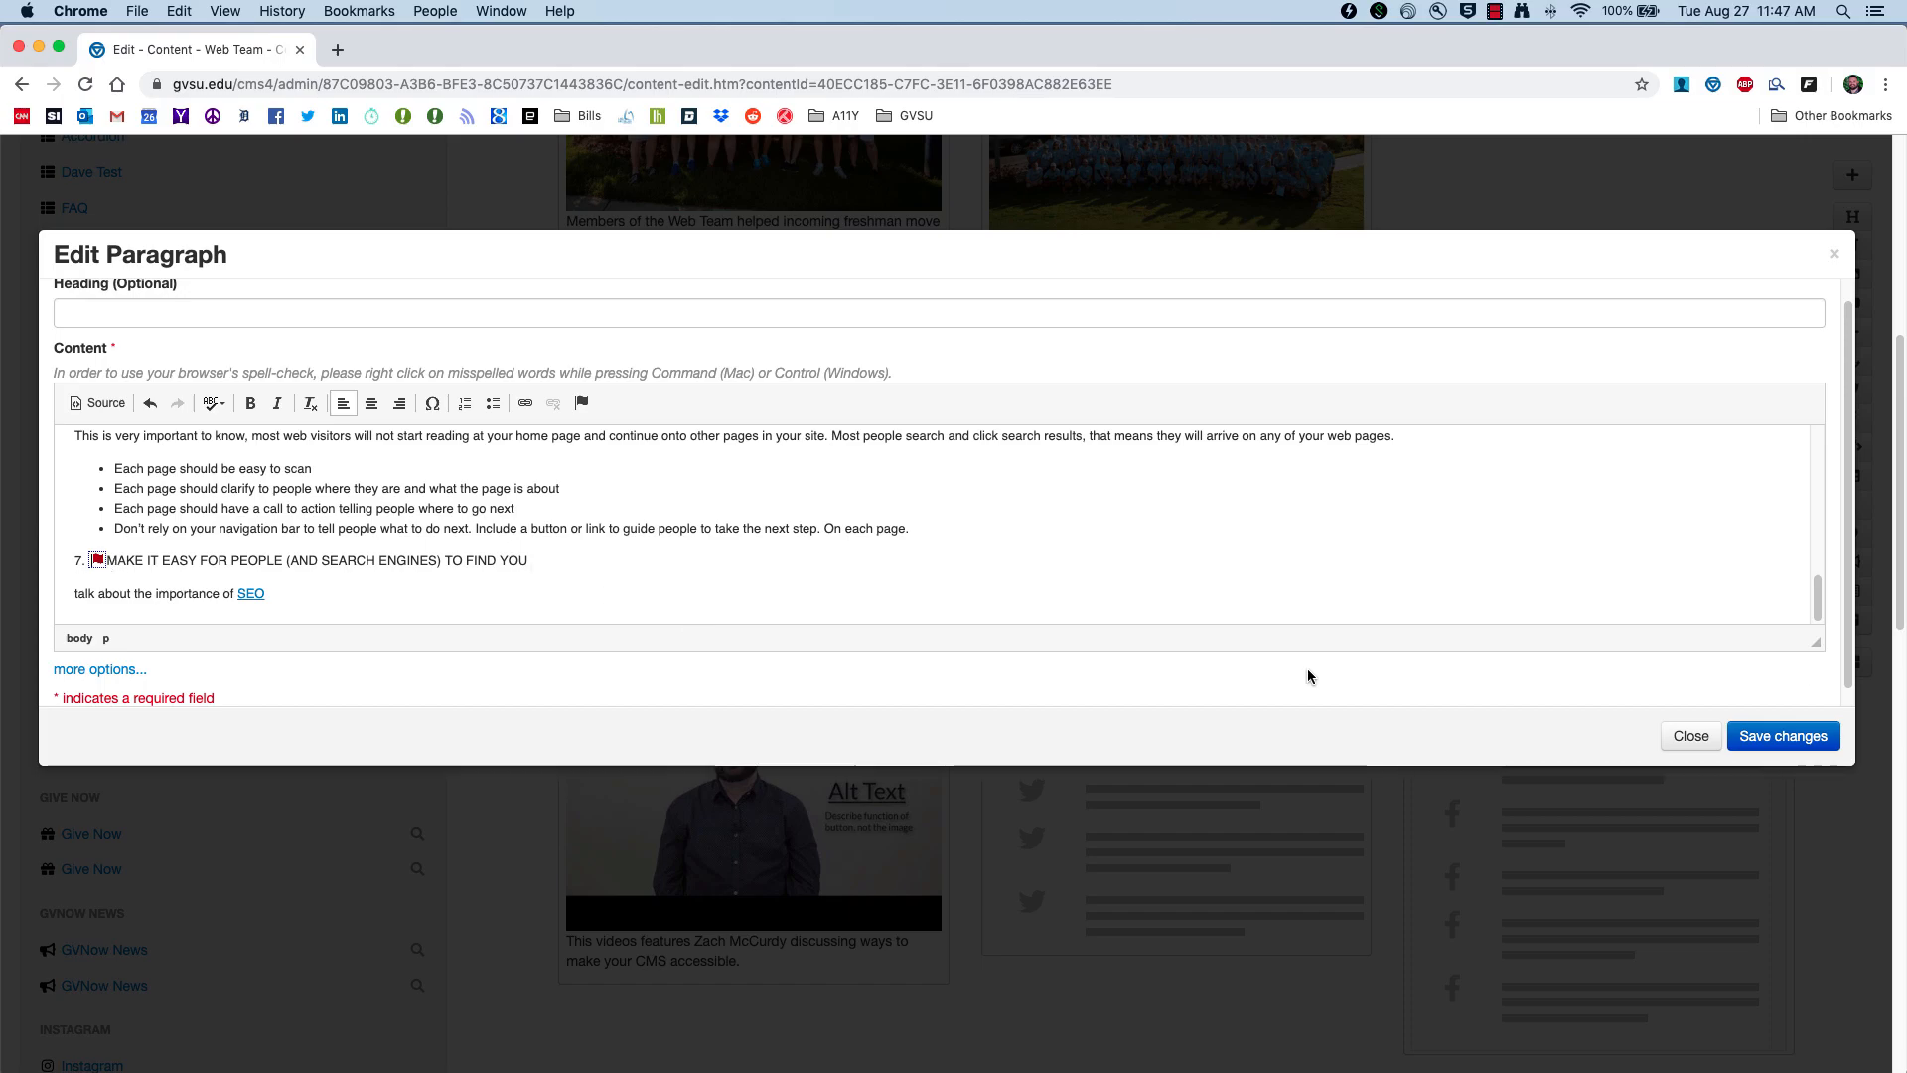
{"action": "left_click", "coordinate": [1805, 745]}
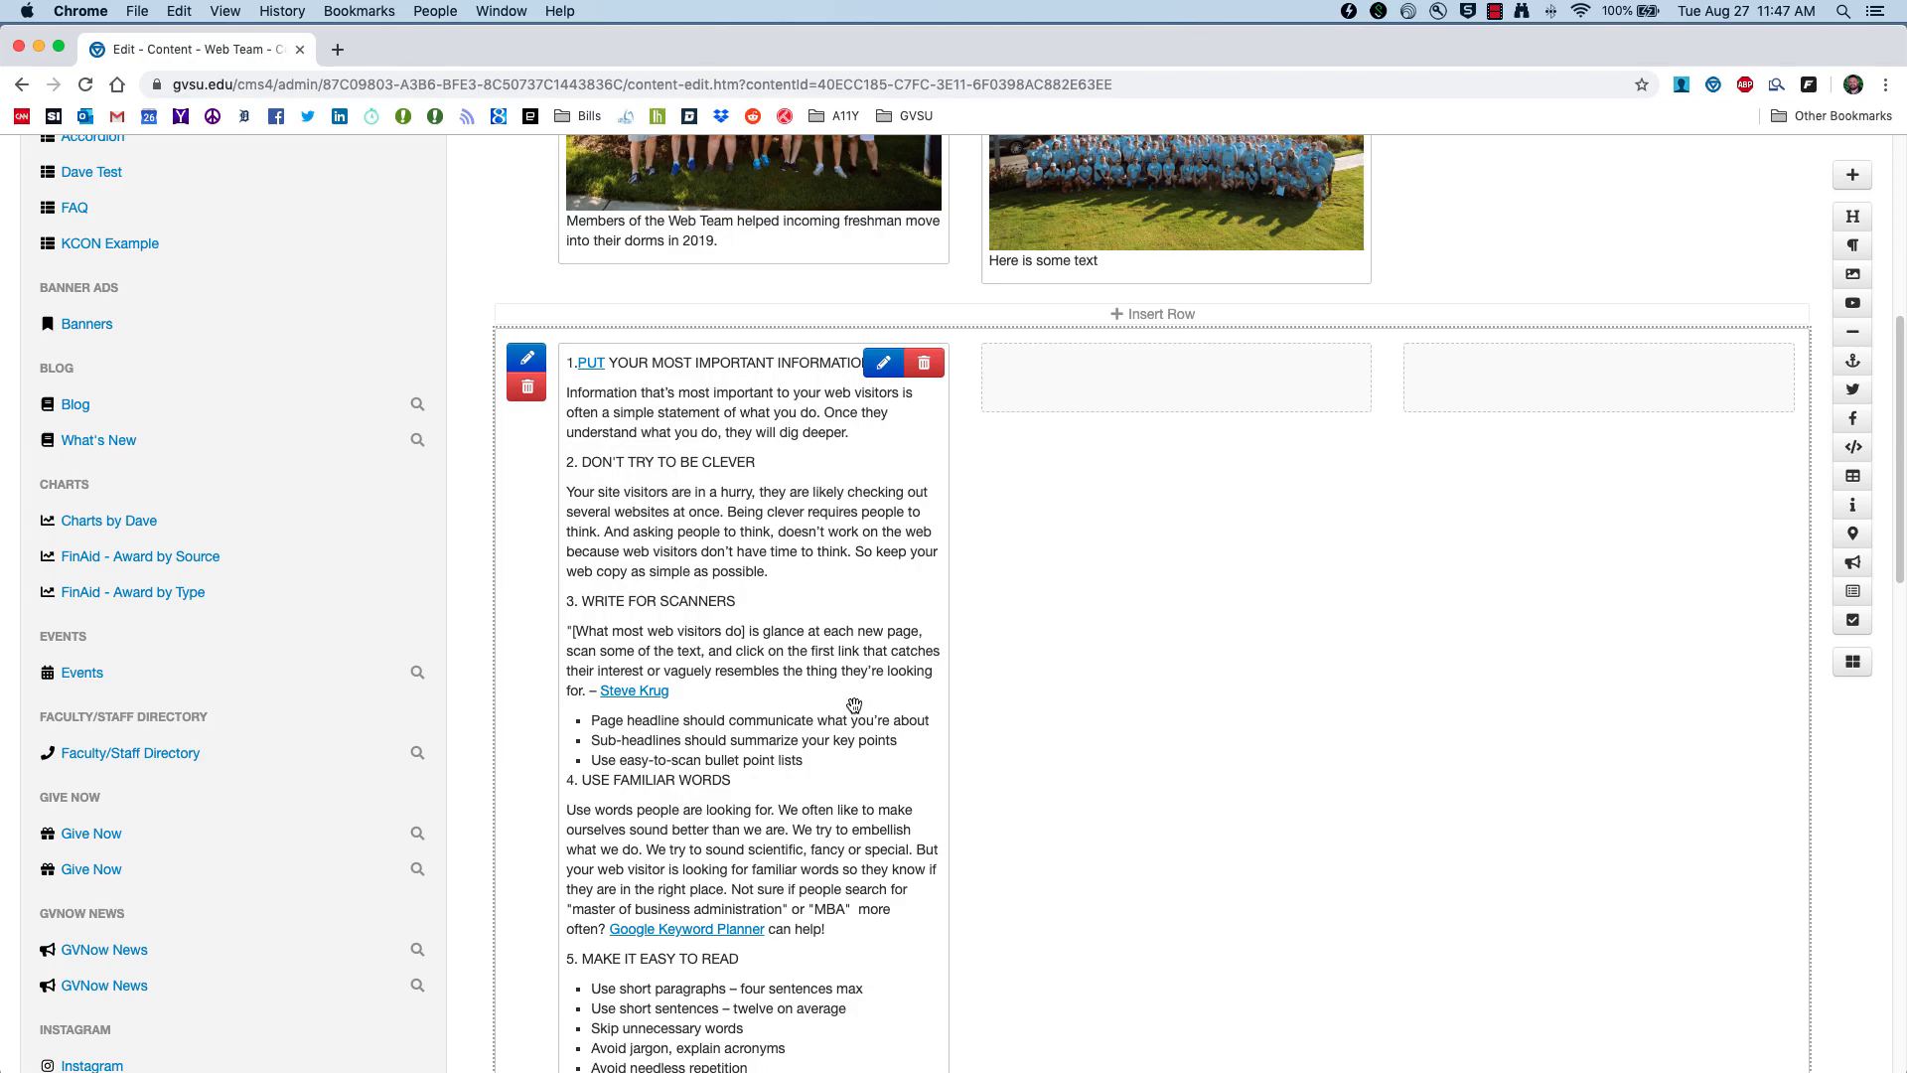
{"action": "scroll", "coordinate": [859, 712], "scroll_direction": "down", "scroll_amount": 15}
{"action": "left_click", "coordinate": [754, 966]}
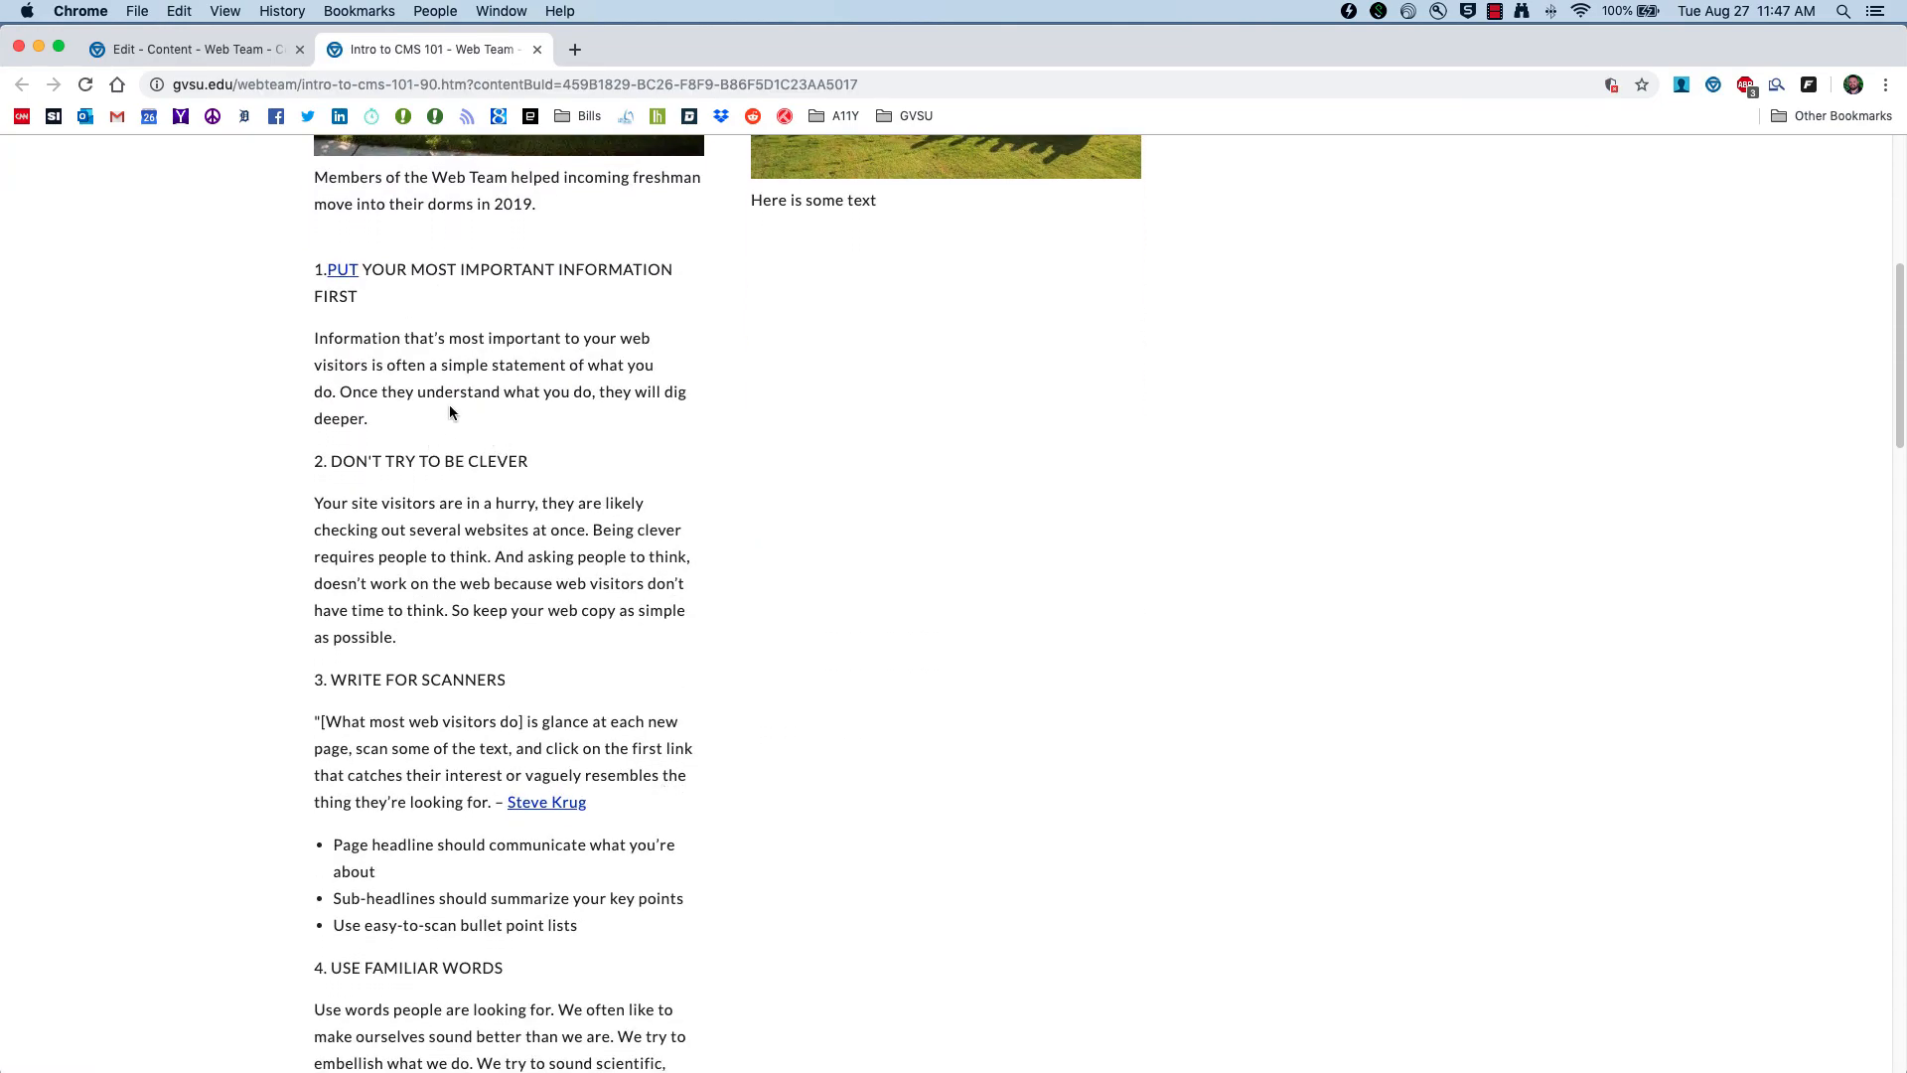
Step: Test the PUT link on the previewed page and check the section 7 heading it leads to
{"action": "left_click", "coordinate": [341, 274]}
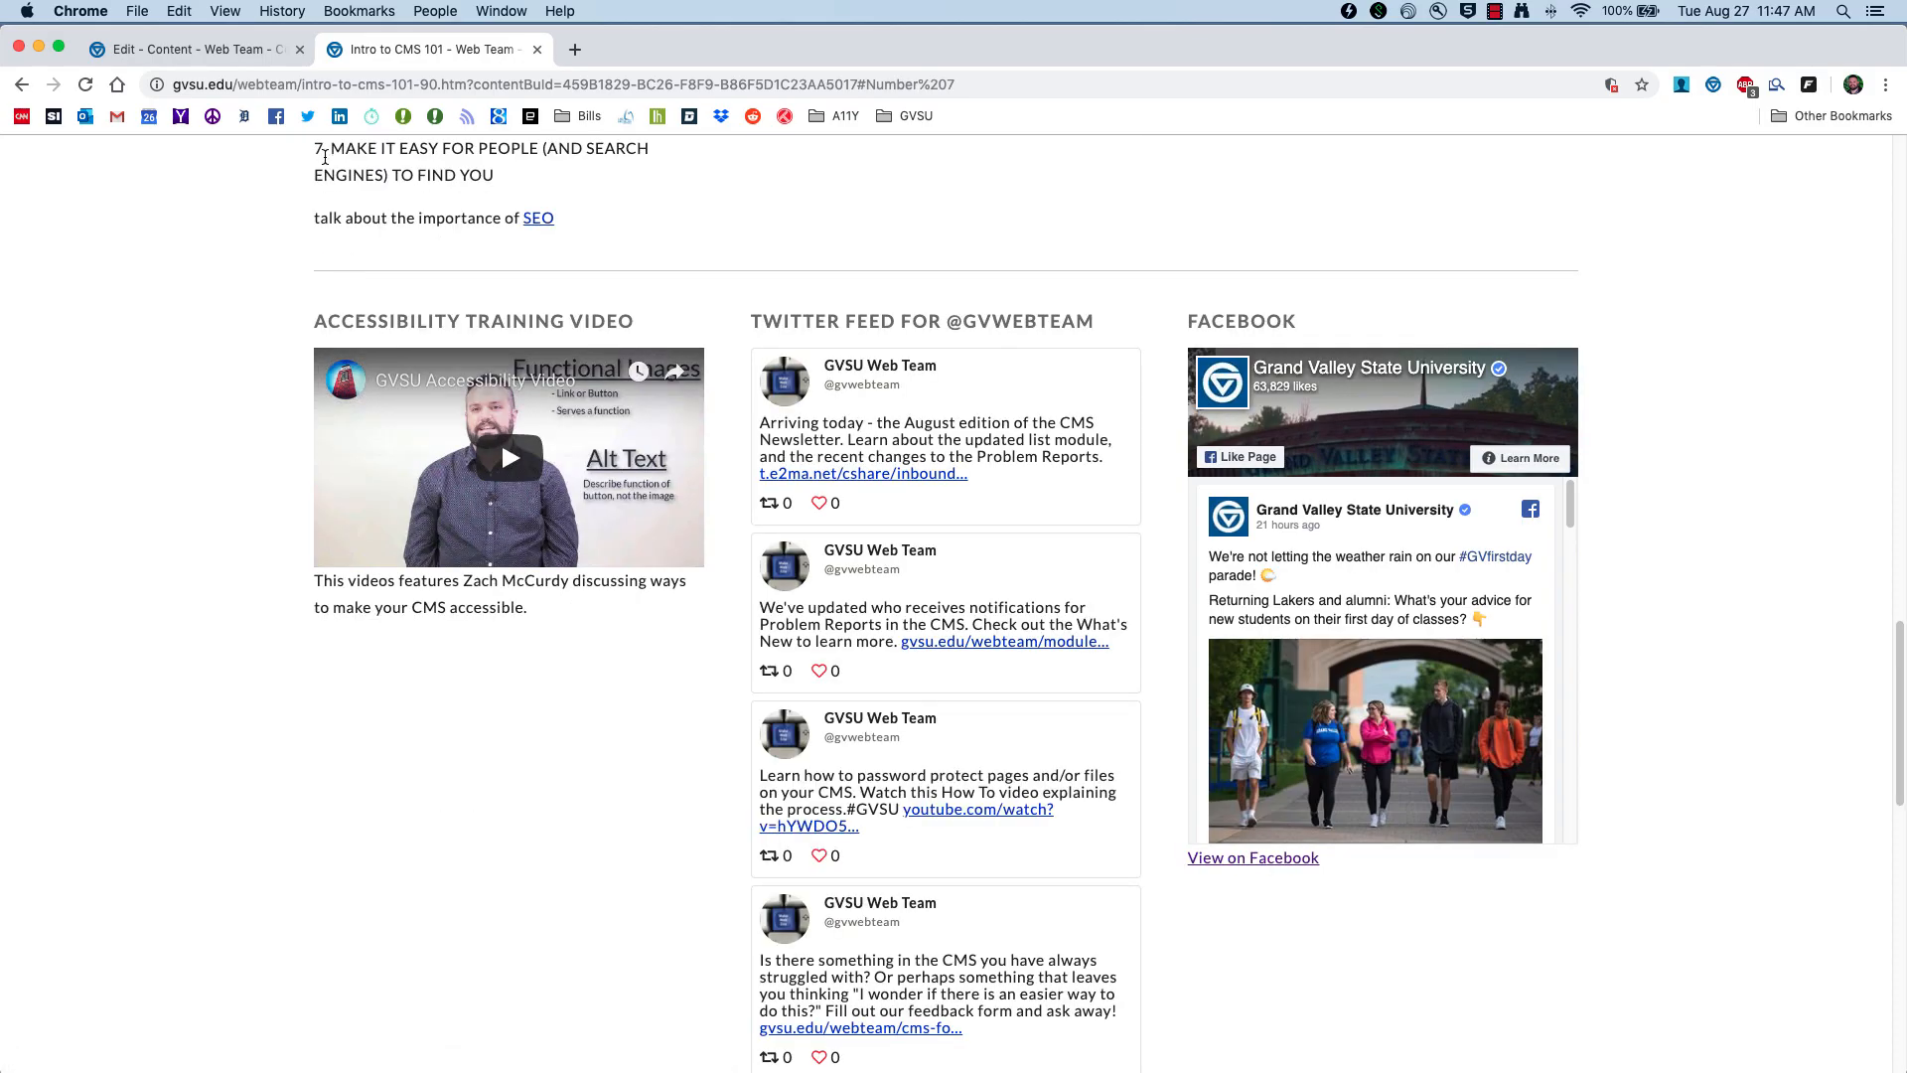
{"action": "left_click_drag", "start_coordinate": [312, 149], "coordinate": [437, 171]}
{"action": "left_click", "coordinate": [314, 314]}
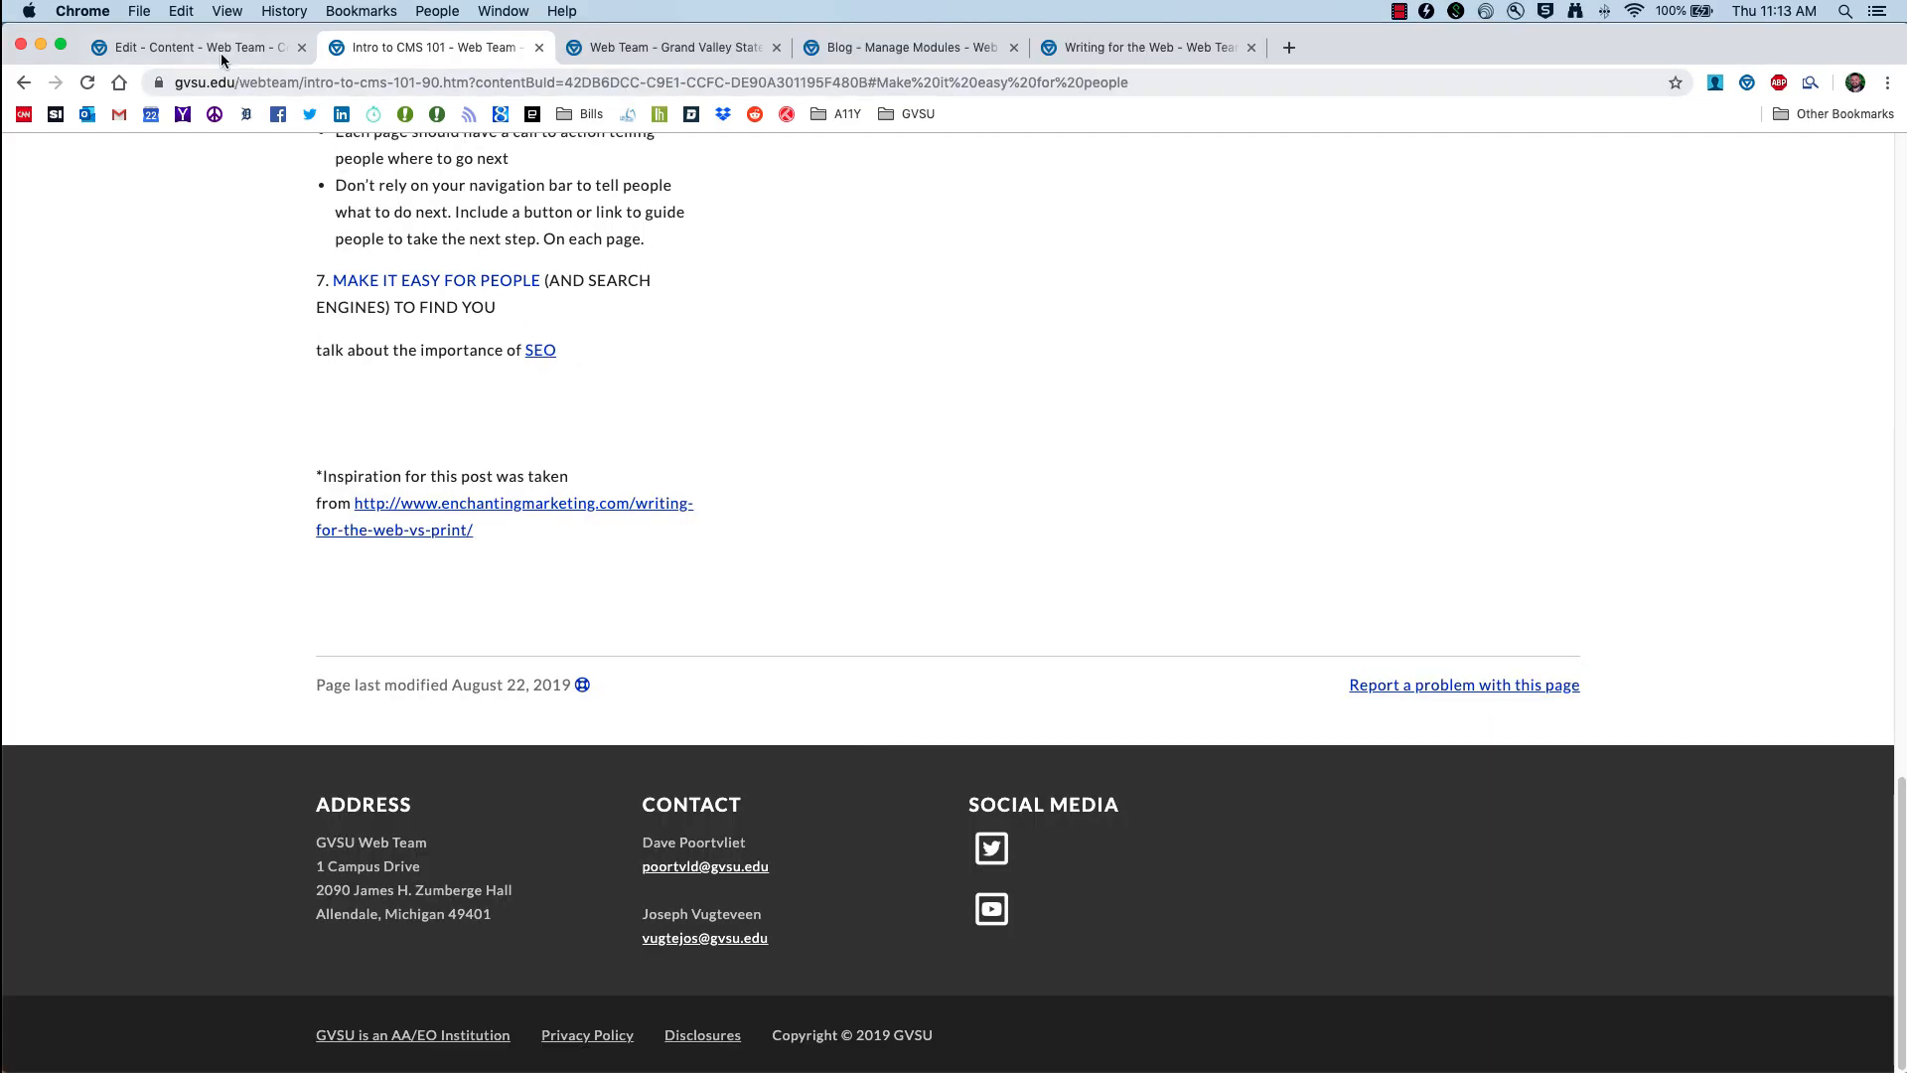
Step: Return to the content editing page and open the numbered writing-tips paragraph under Content Items for editing
{"action": "left_click", "coordinate": [221, 51]}
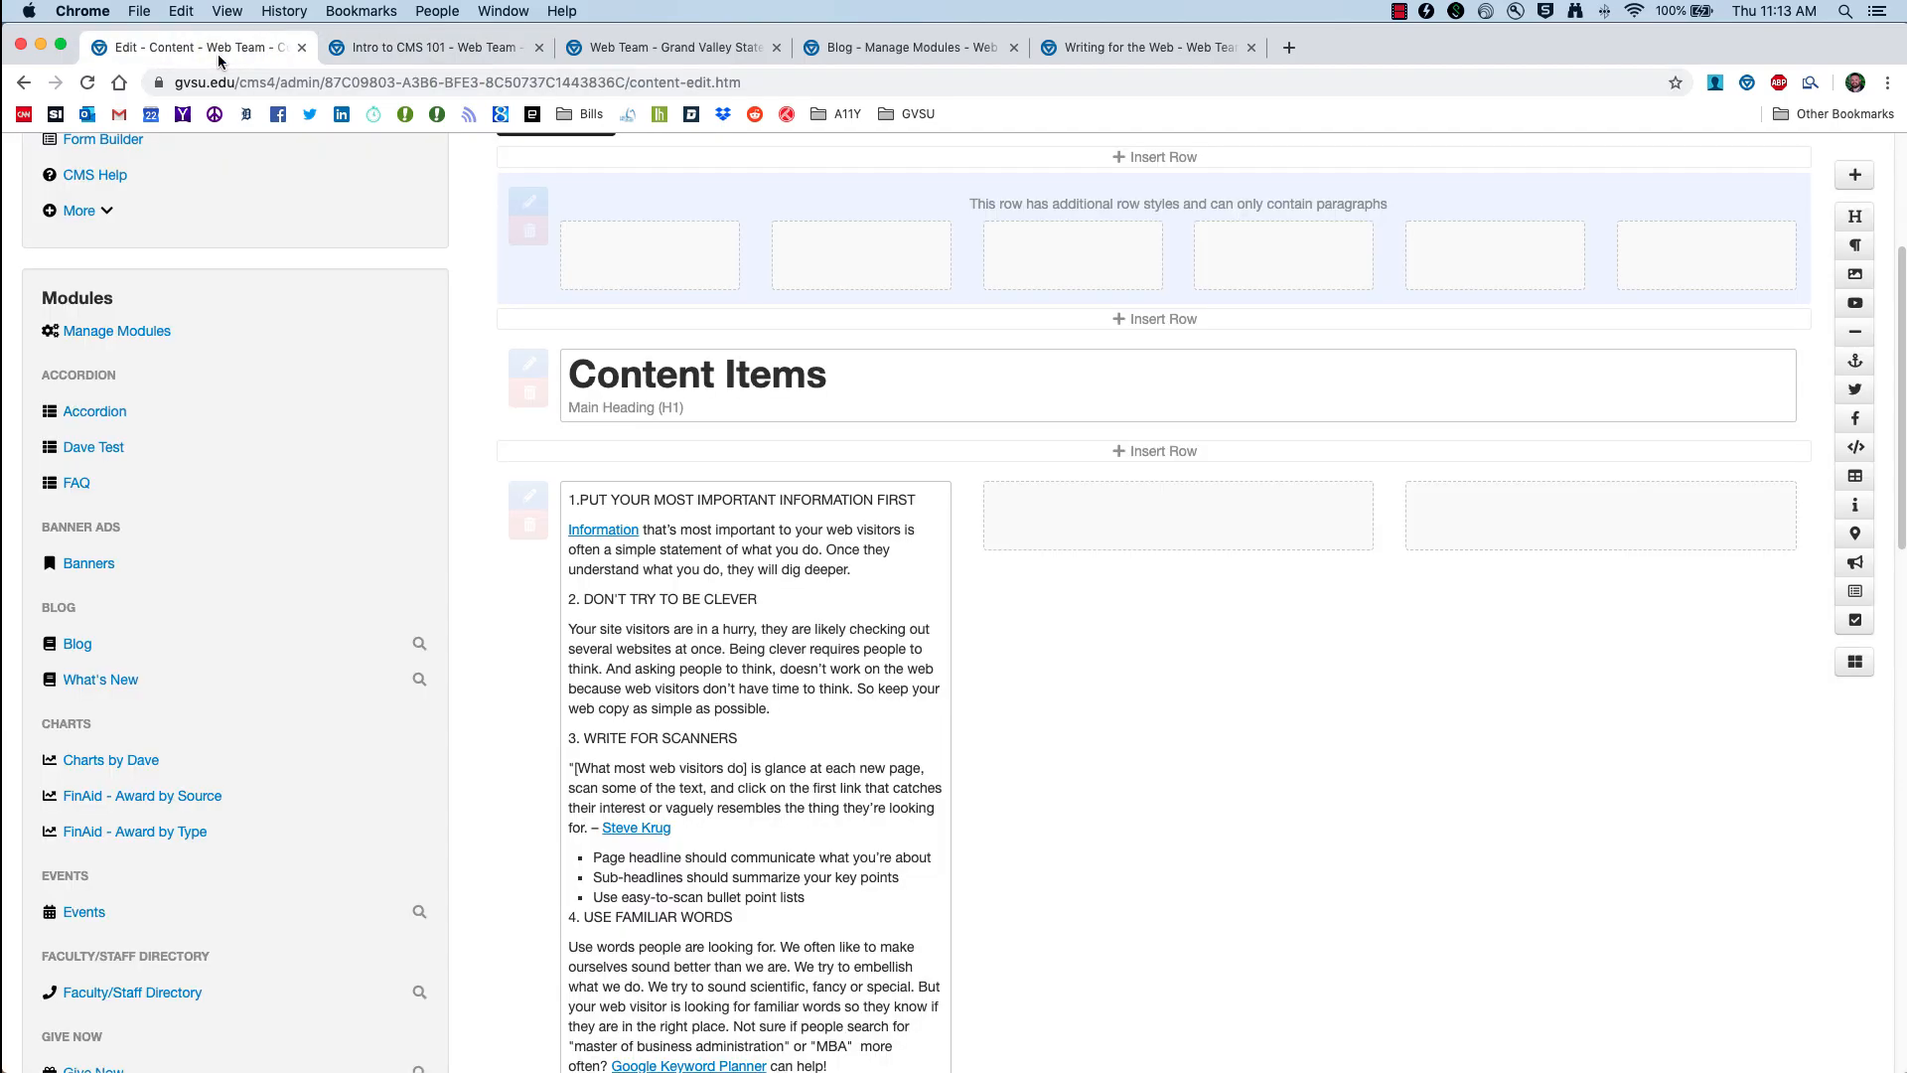
{"action": "scroll", "coordinate": [753, 737], "scroll_direction": "down", "scroll_amount": 3}
{"action": "scroll", "coordinate": [745, 675], "scroll_direction": "up", "scroll_amount": 2}
{"action": "left_click", "coordinate": [740, 592]}
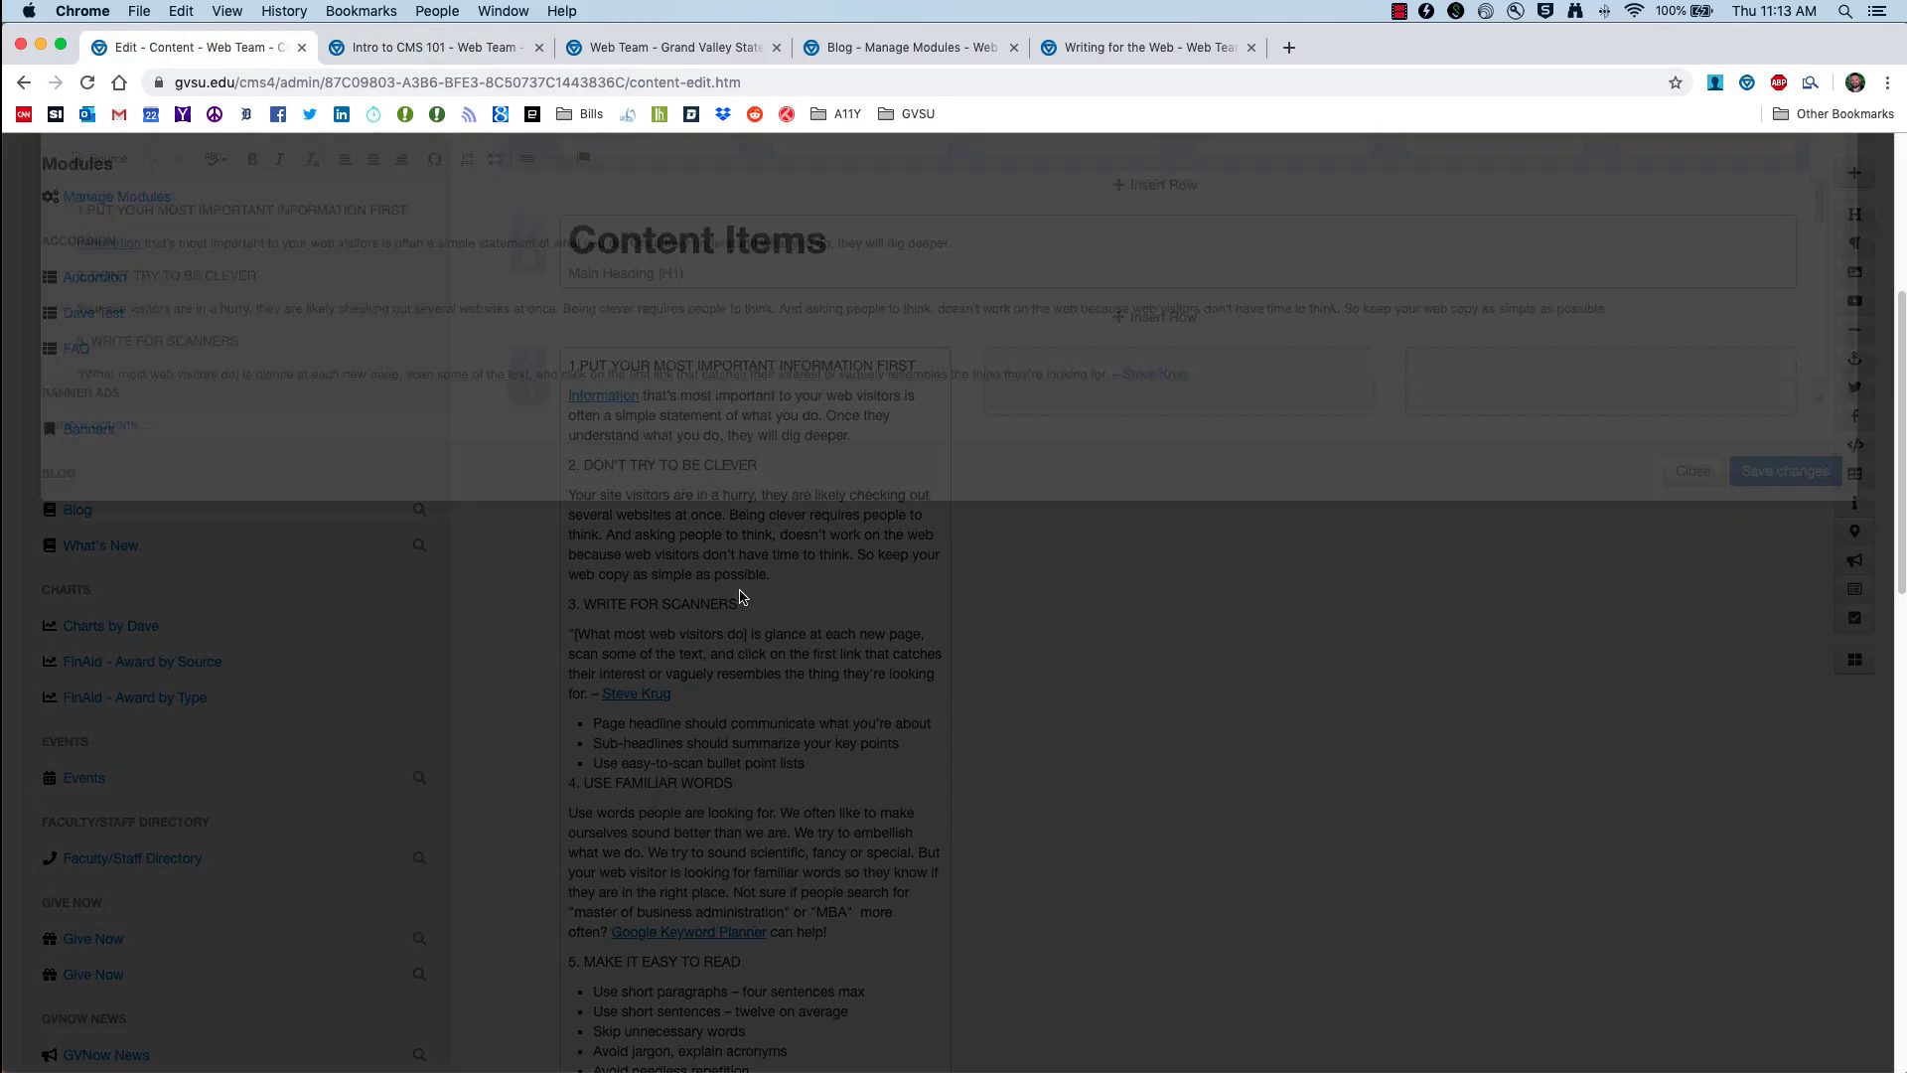
Step: Edit the link on the word Information in the first section and change its link type to E-mail
{"action": "right_click", "coordinate": [114, 507]}
{"action": "left_click", "coordinate": [106, 496]}
{"action": "right_click", "coordinate": [105, 498]}
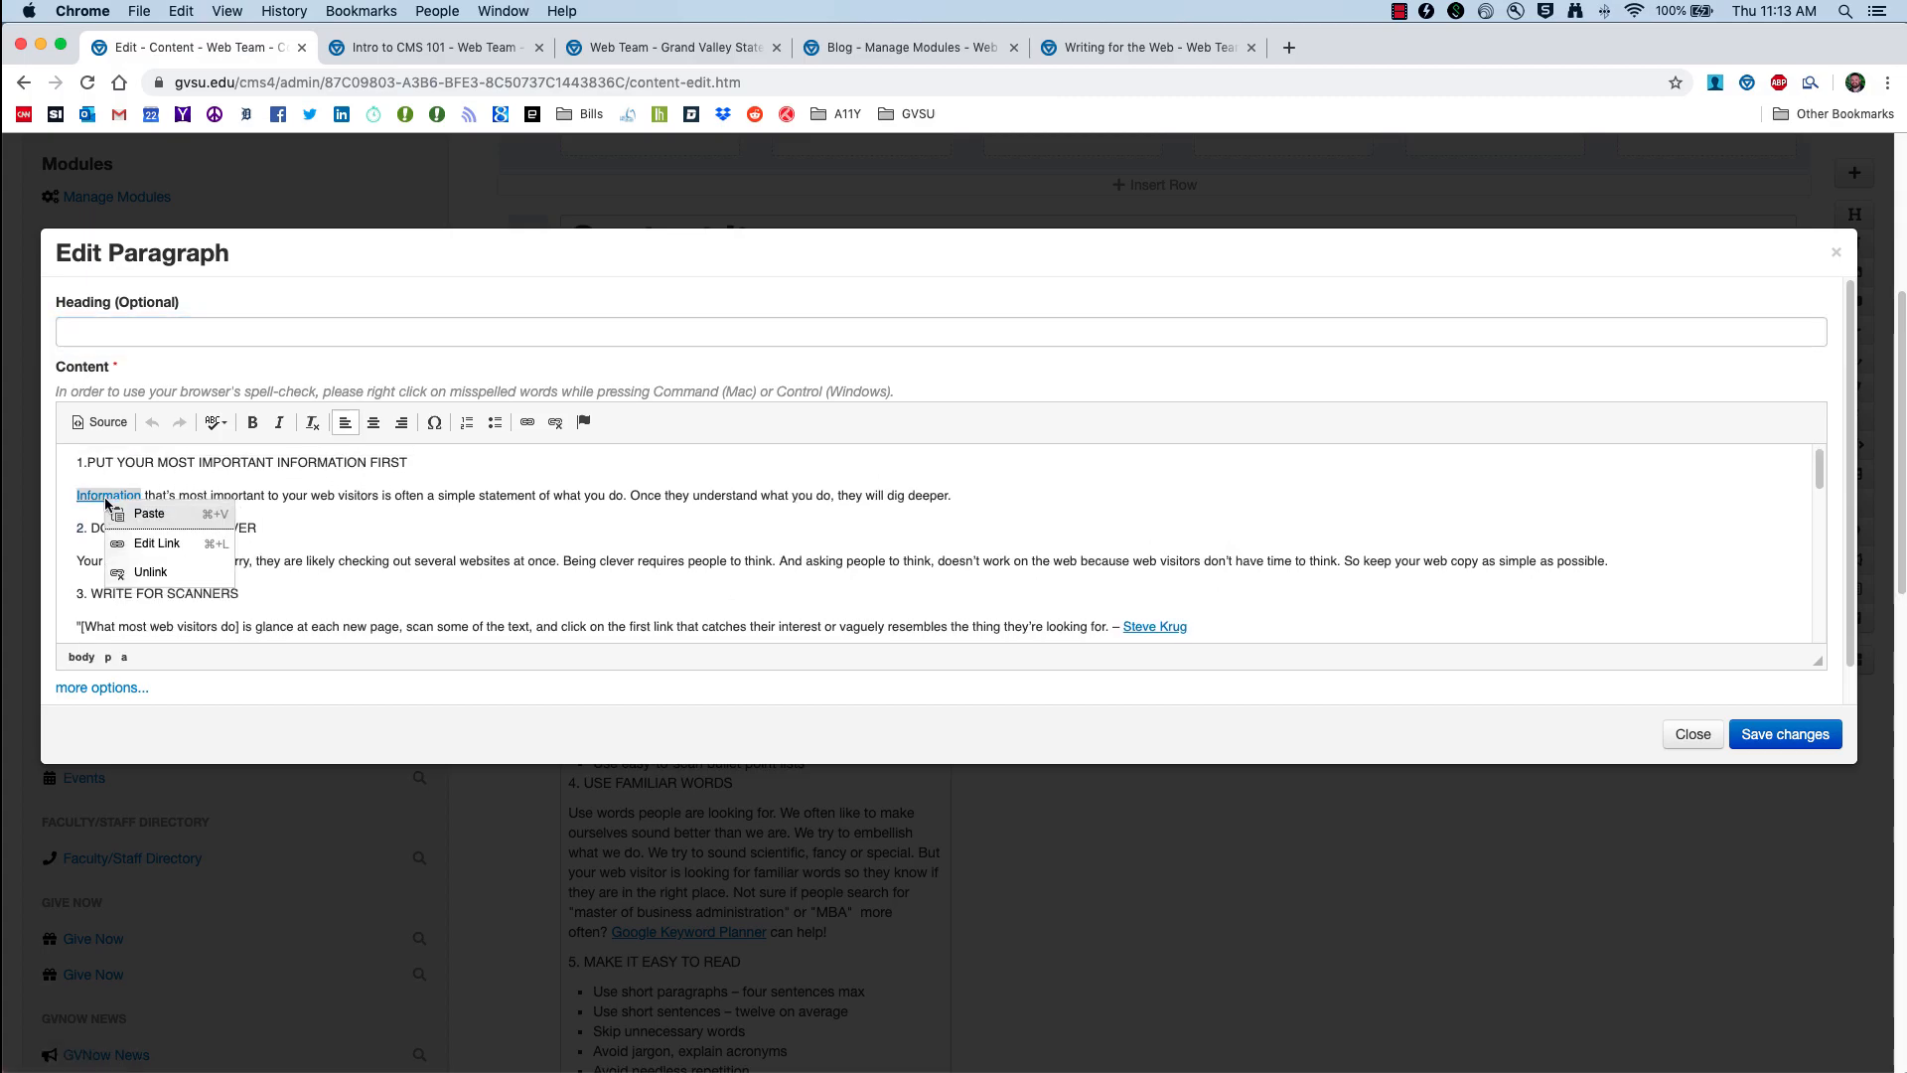
{"action": "left_click", "coordinate": [154, 544]}
{"action": "left_click", "coordinate": [940, 552]}
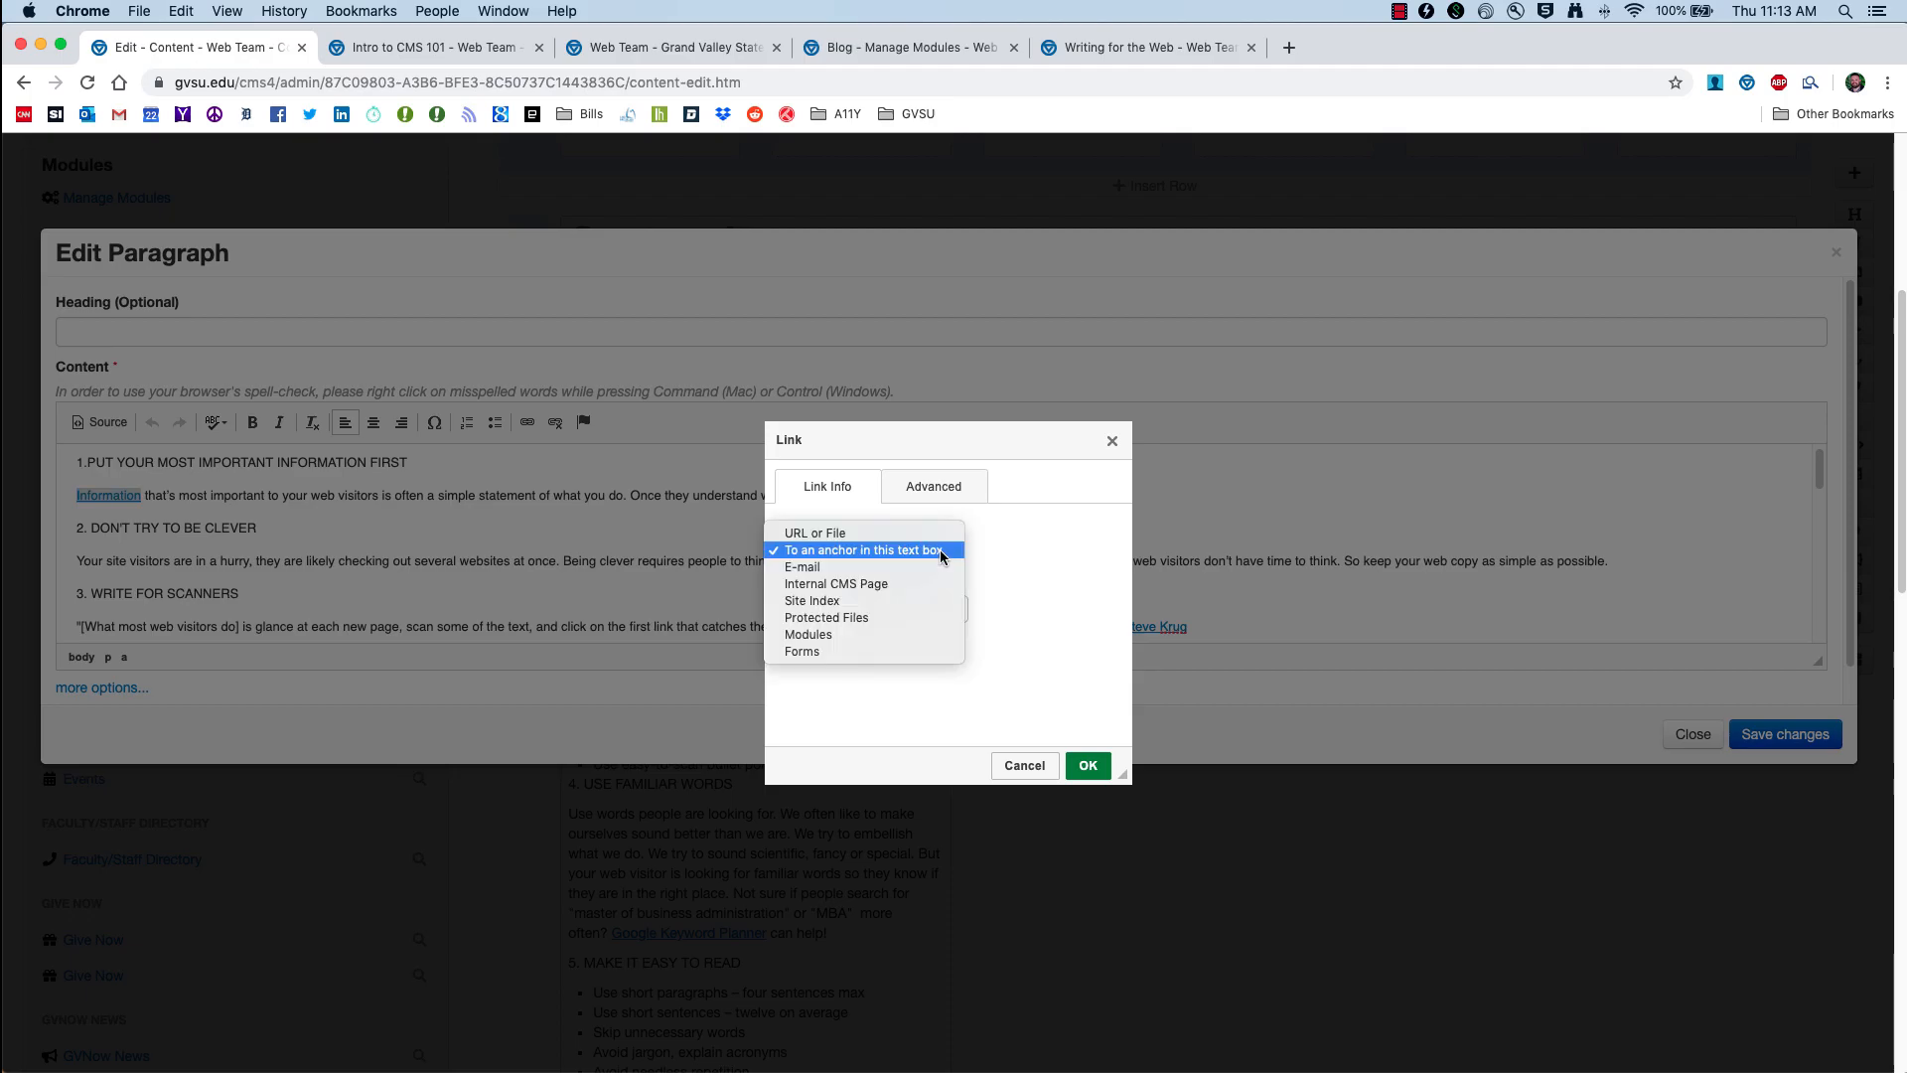
{"action": "left_click", "coordinate": [879, 550]}
{"action": "left_click", "coordinate": [900, 548]}
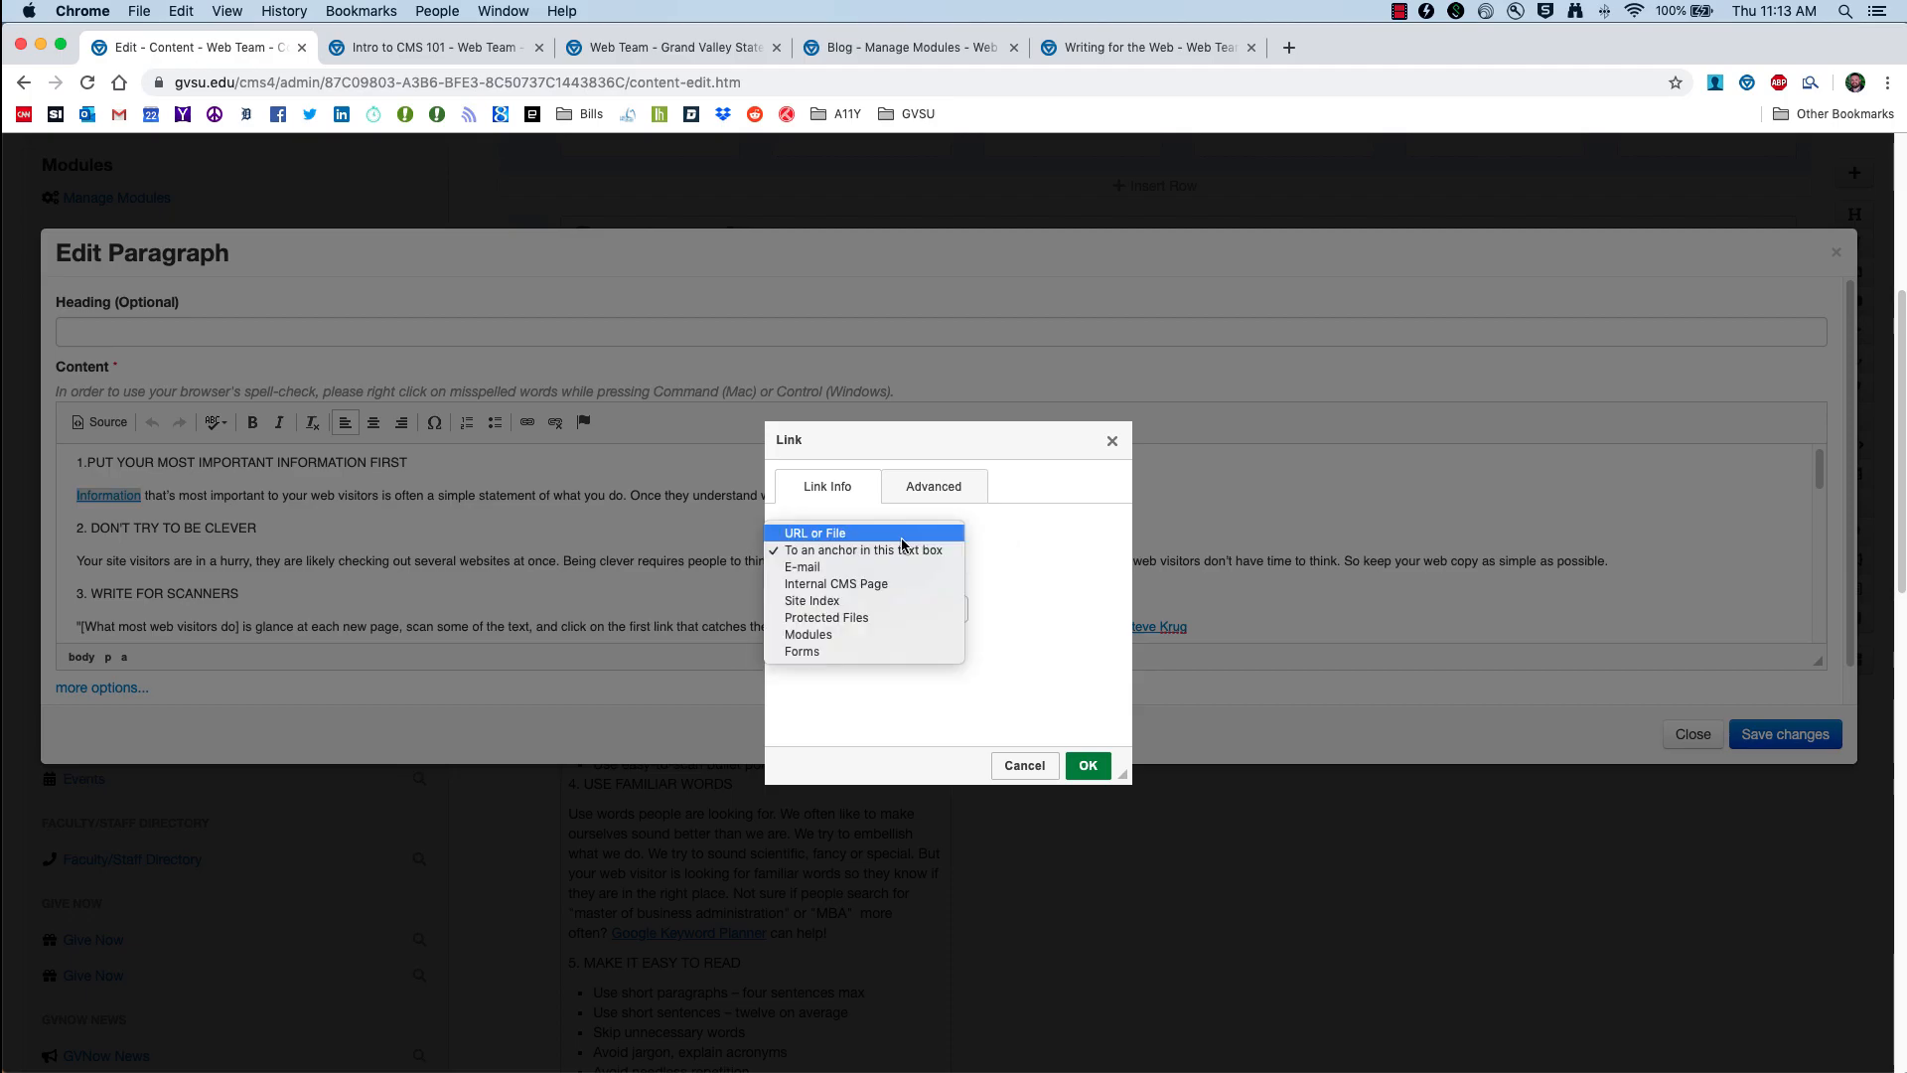
{"action": "left_click", "coordinate": [865, 571]}
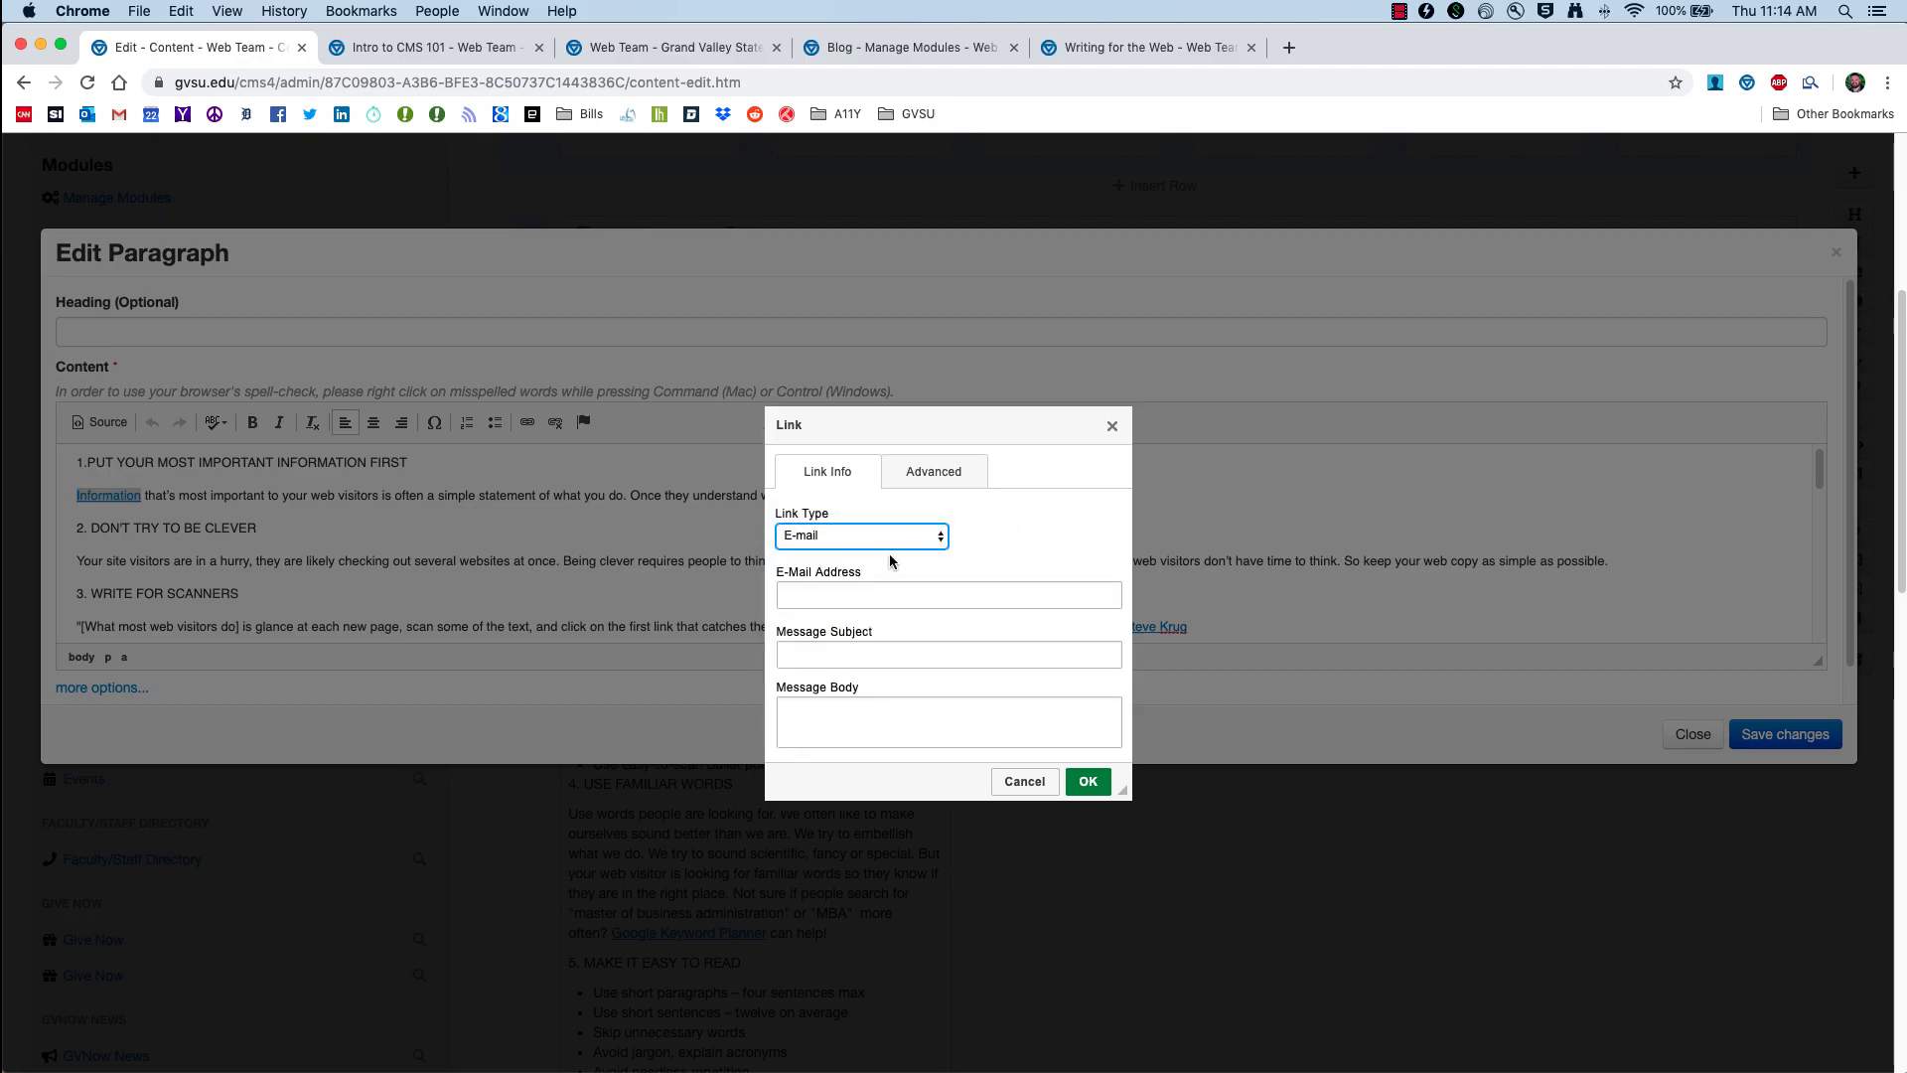
{"action": "left_click", "coordinate": [849, 593]}
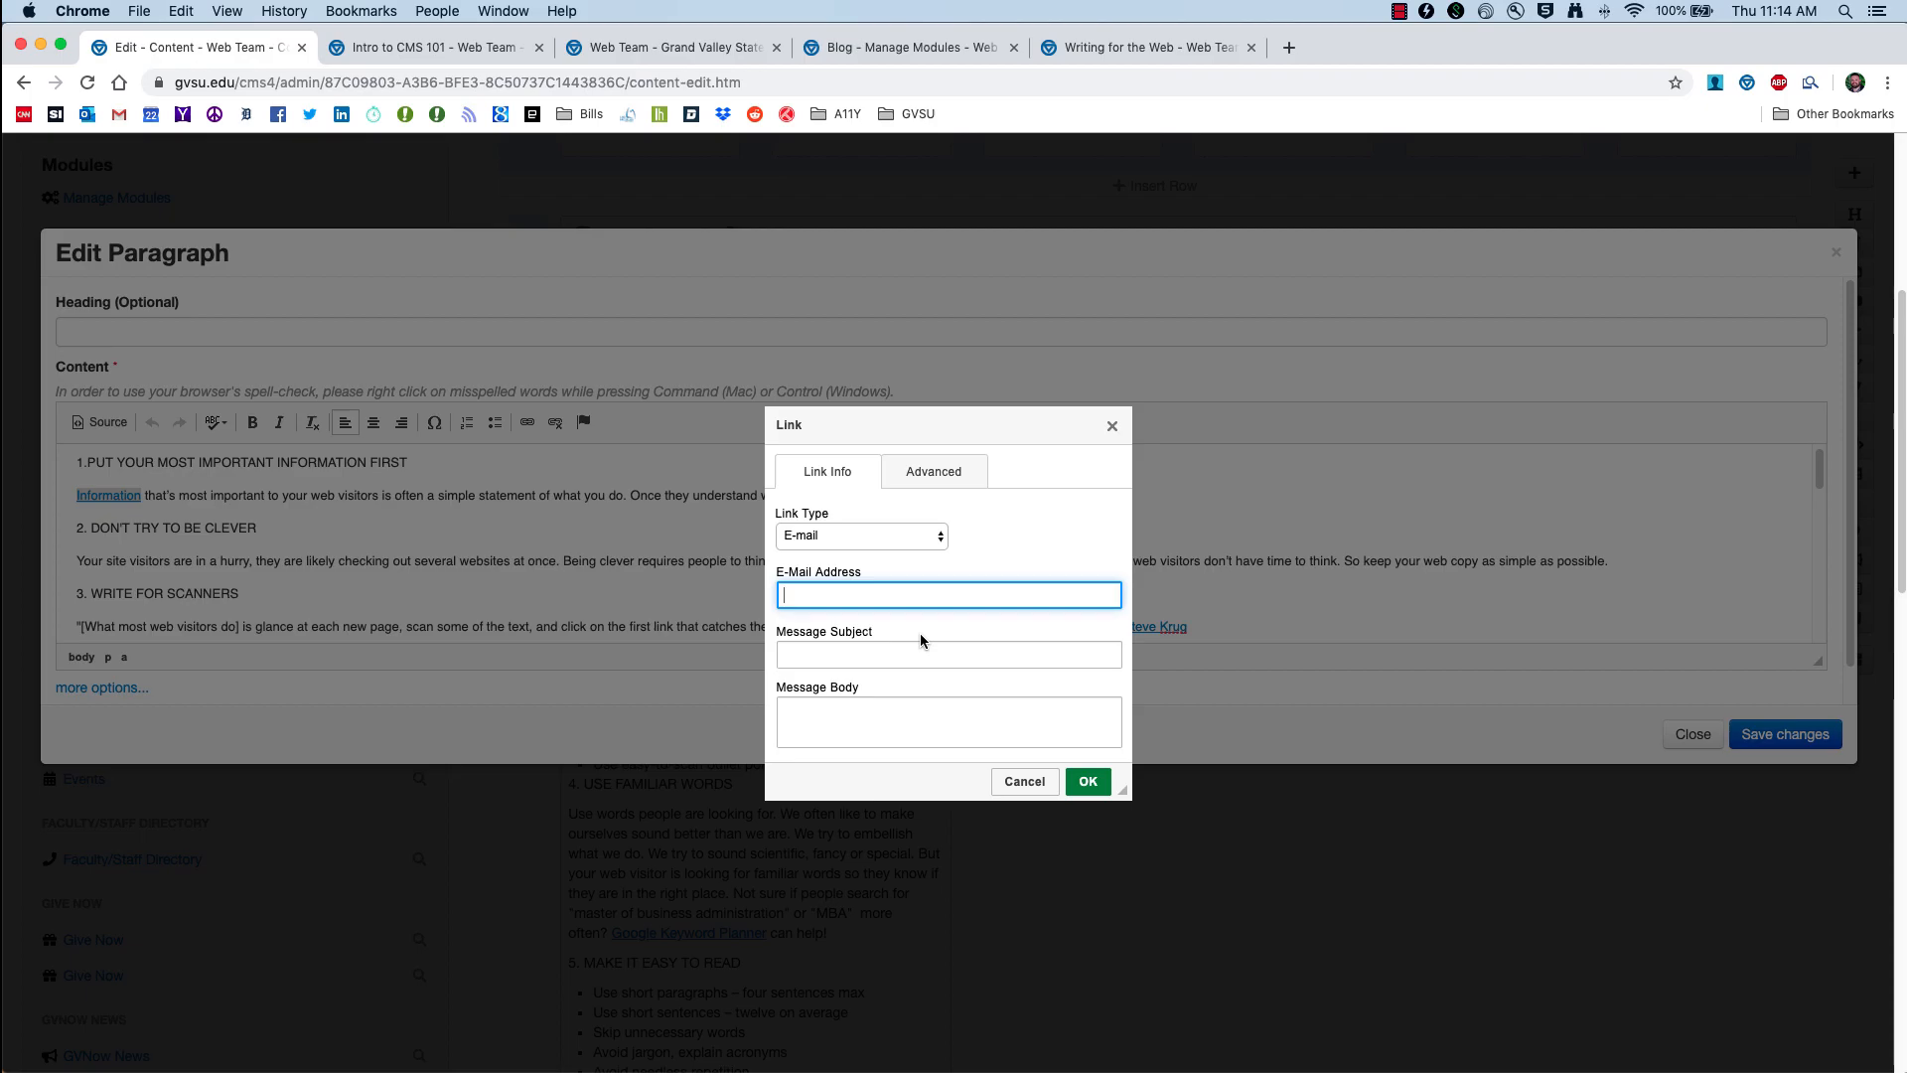
{"action": "scroll", "coordinate": [920, 640], "scroll_direction": "down", "scroll_amount": 1}
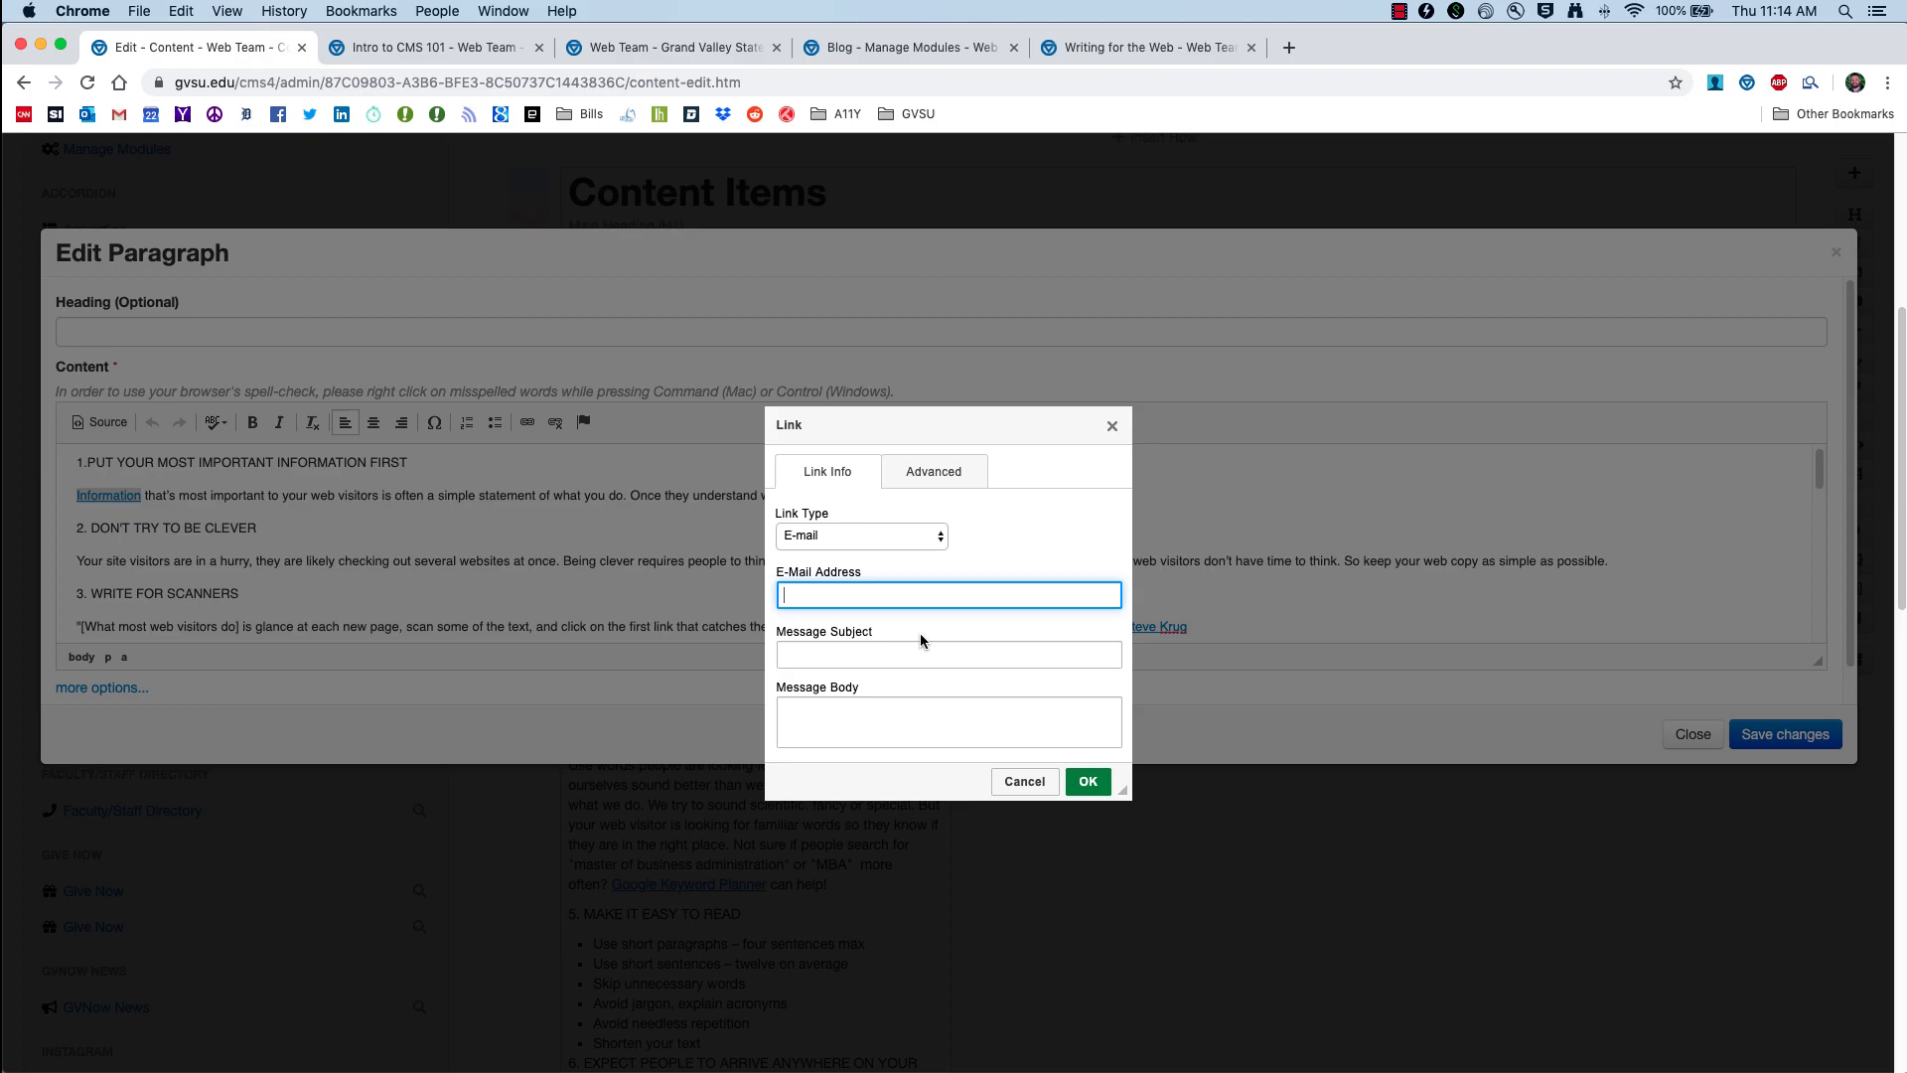
Step: Change the link type to Internal CMS Page and select a staff member's page as the content item
{"action": "left_click", "coordinate": [877, 539]}
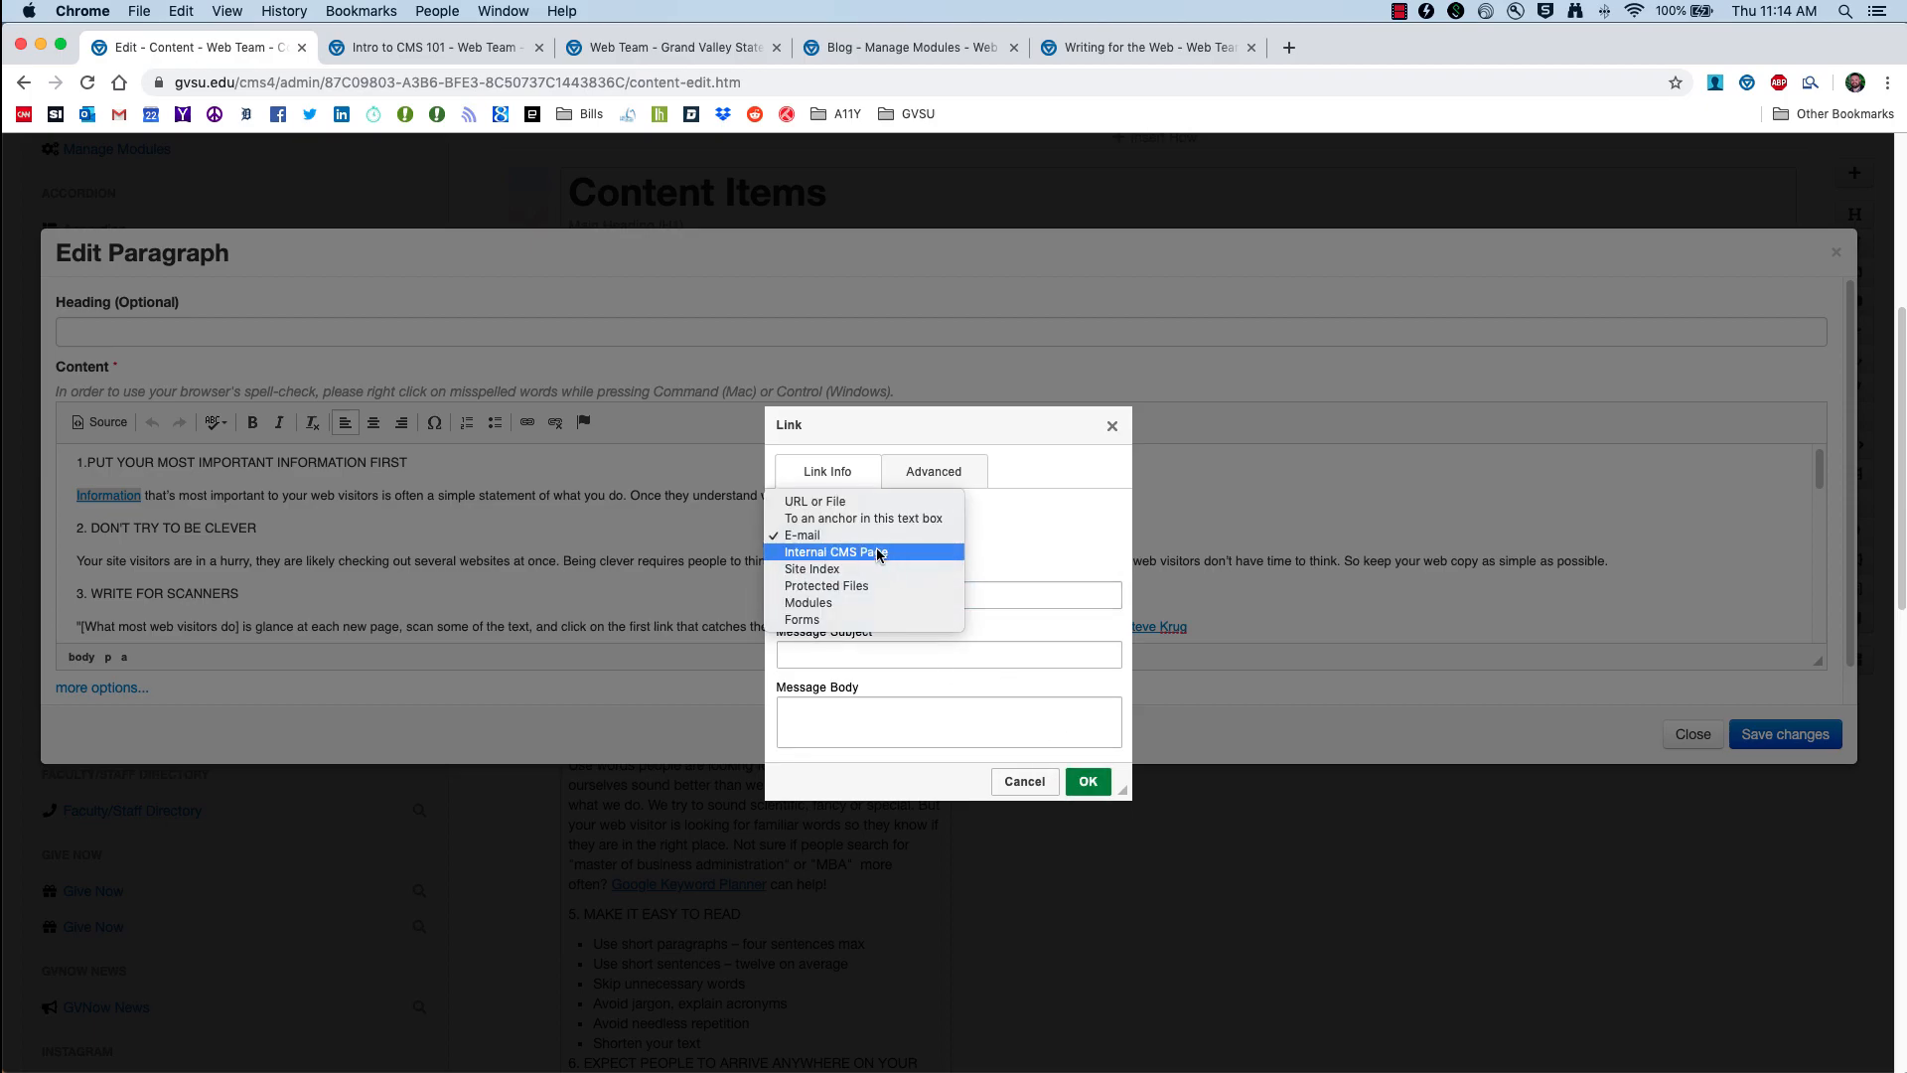
{"action": "left_click", "coordinate": [878, 552]}
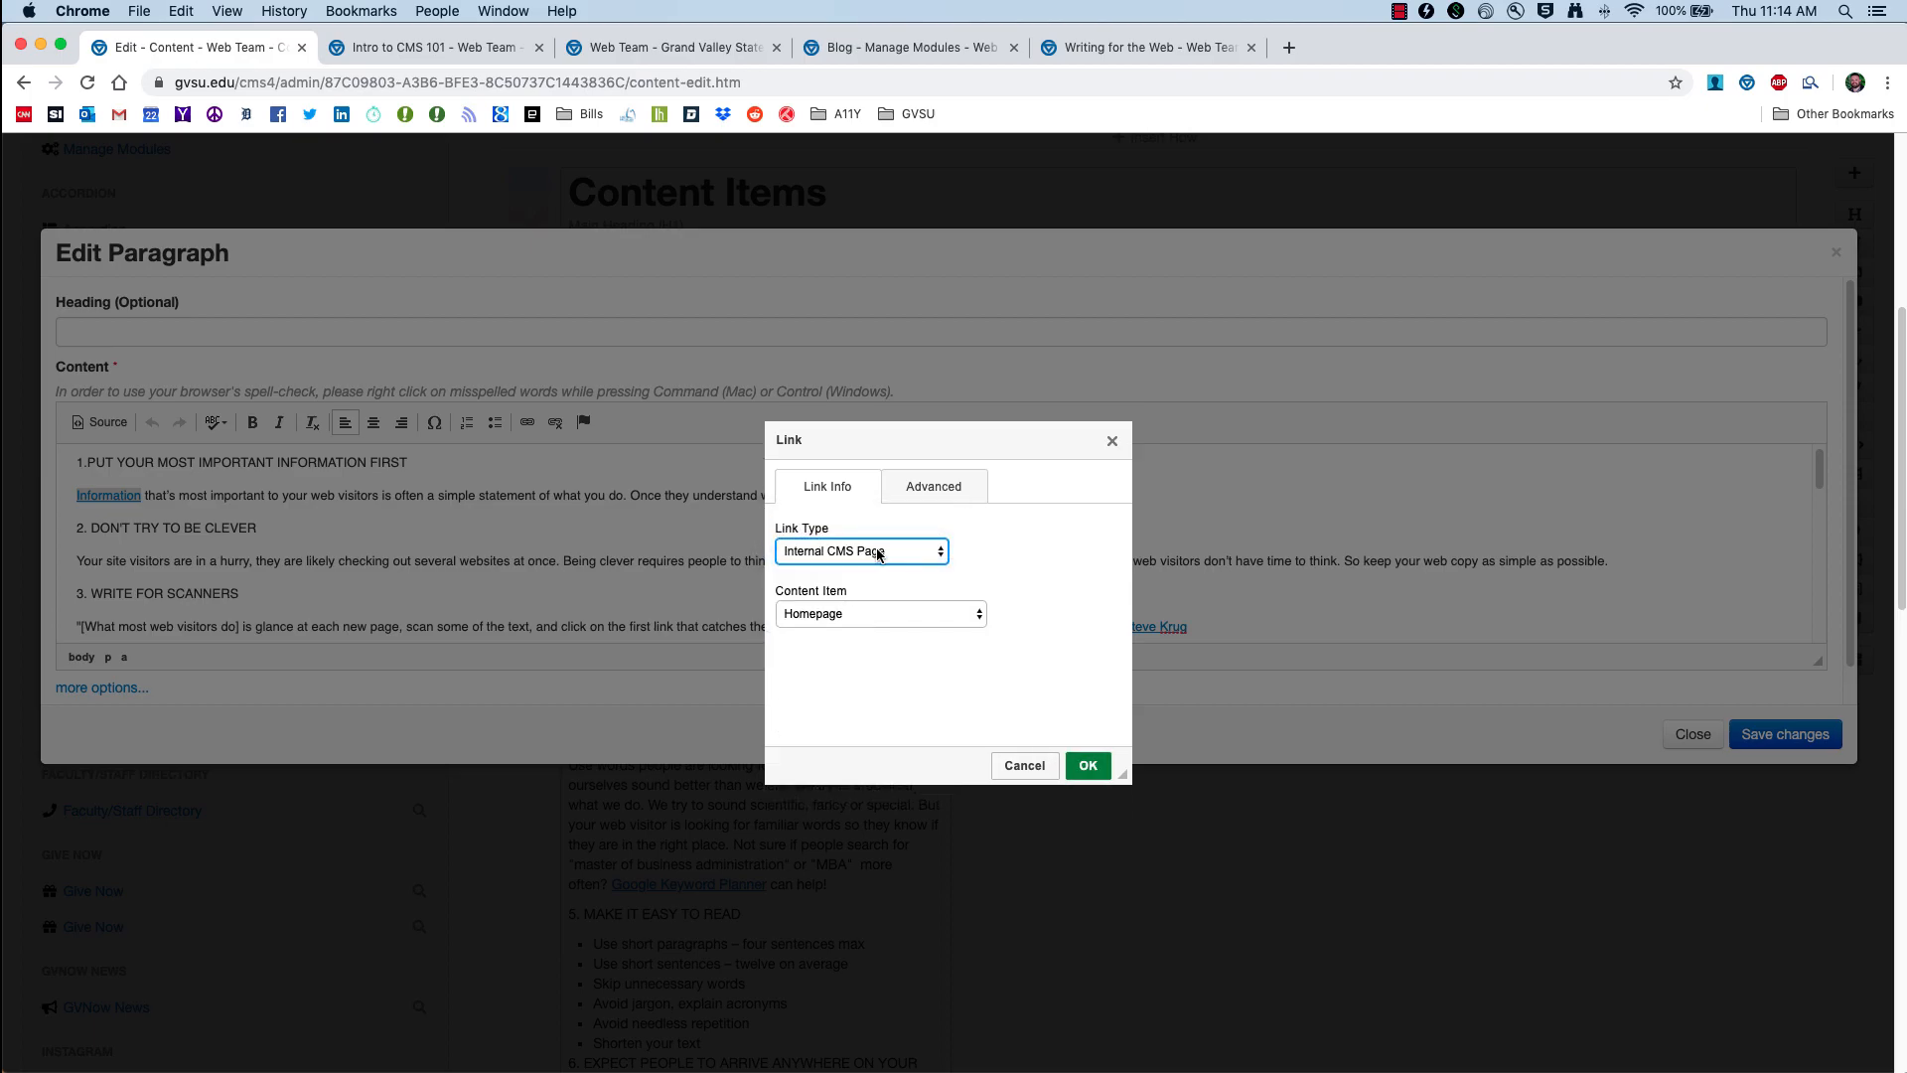
{"action": "left_click", "coordinate": [986, 615]}
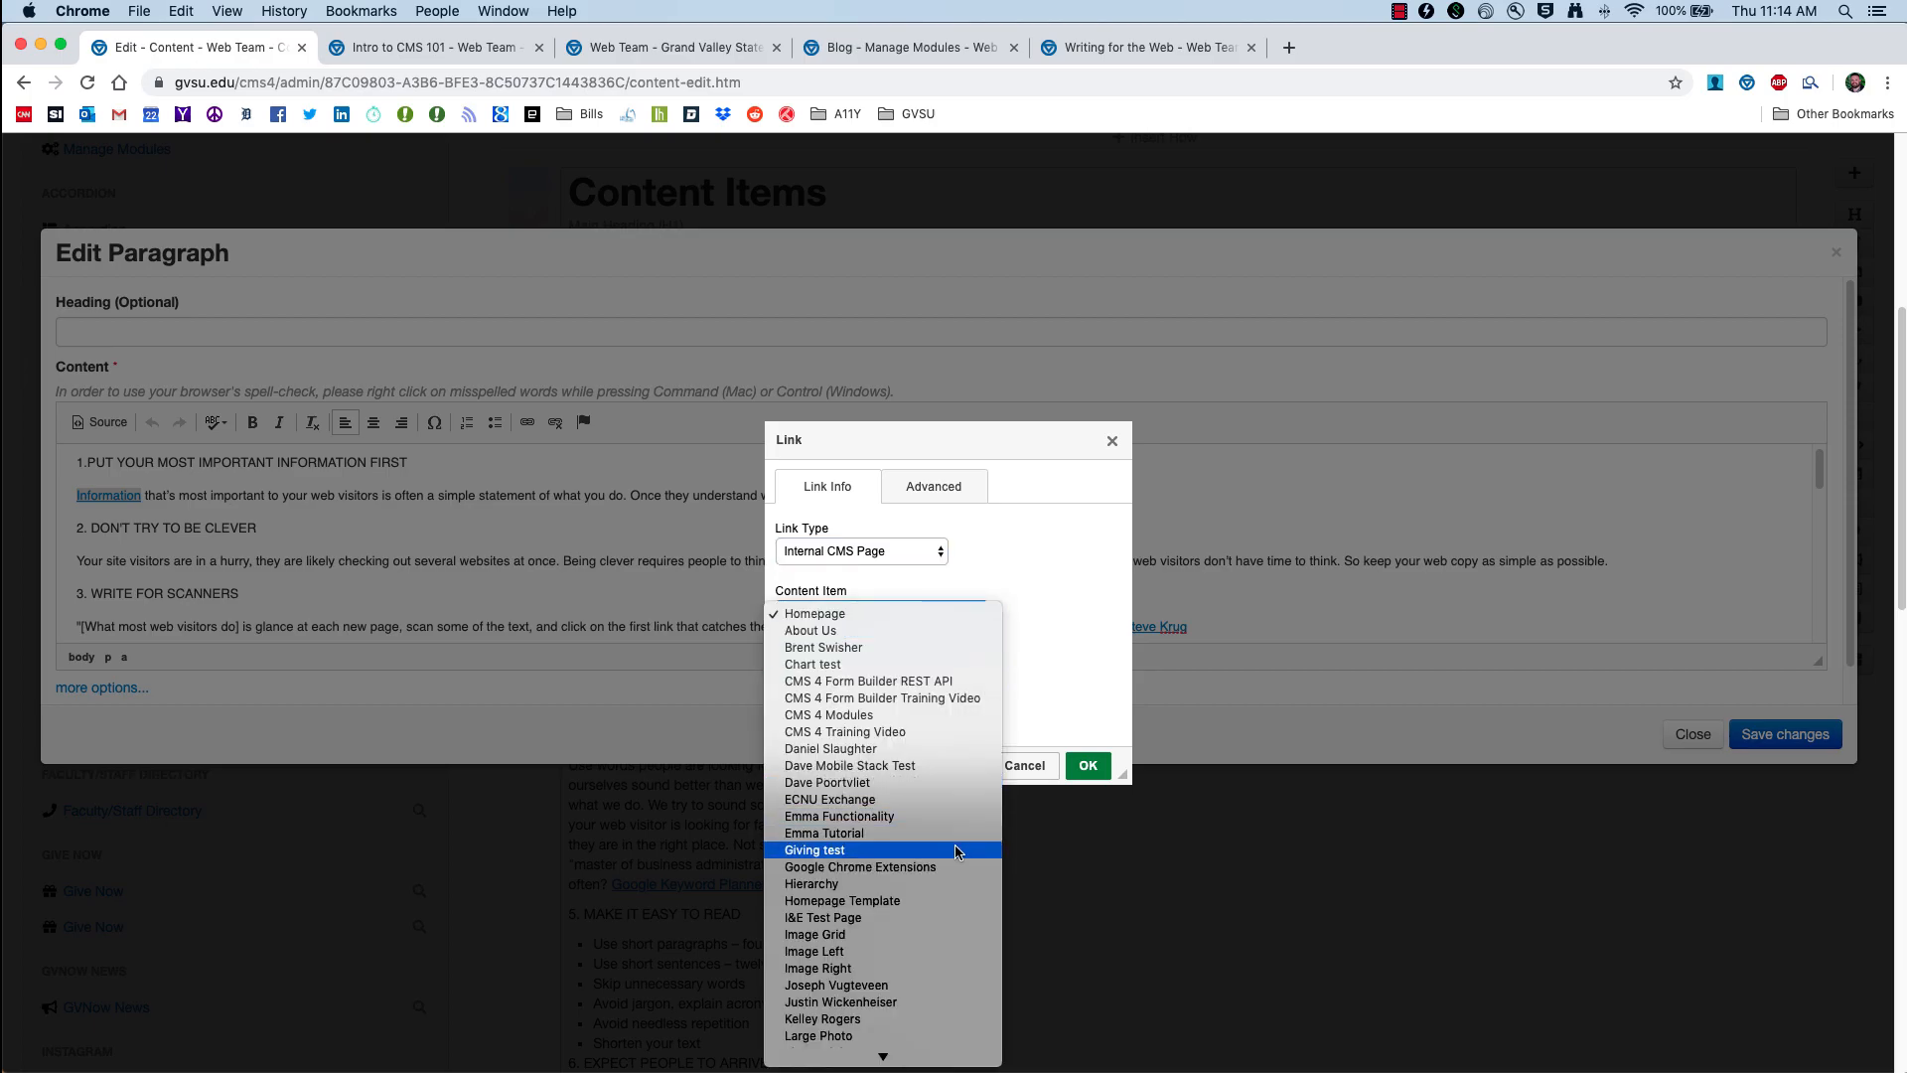
{"action": "scroll", "coordinate": [936, 954], "scroll_direction": "down", "scroll_amount": 5}
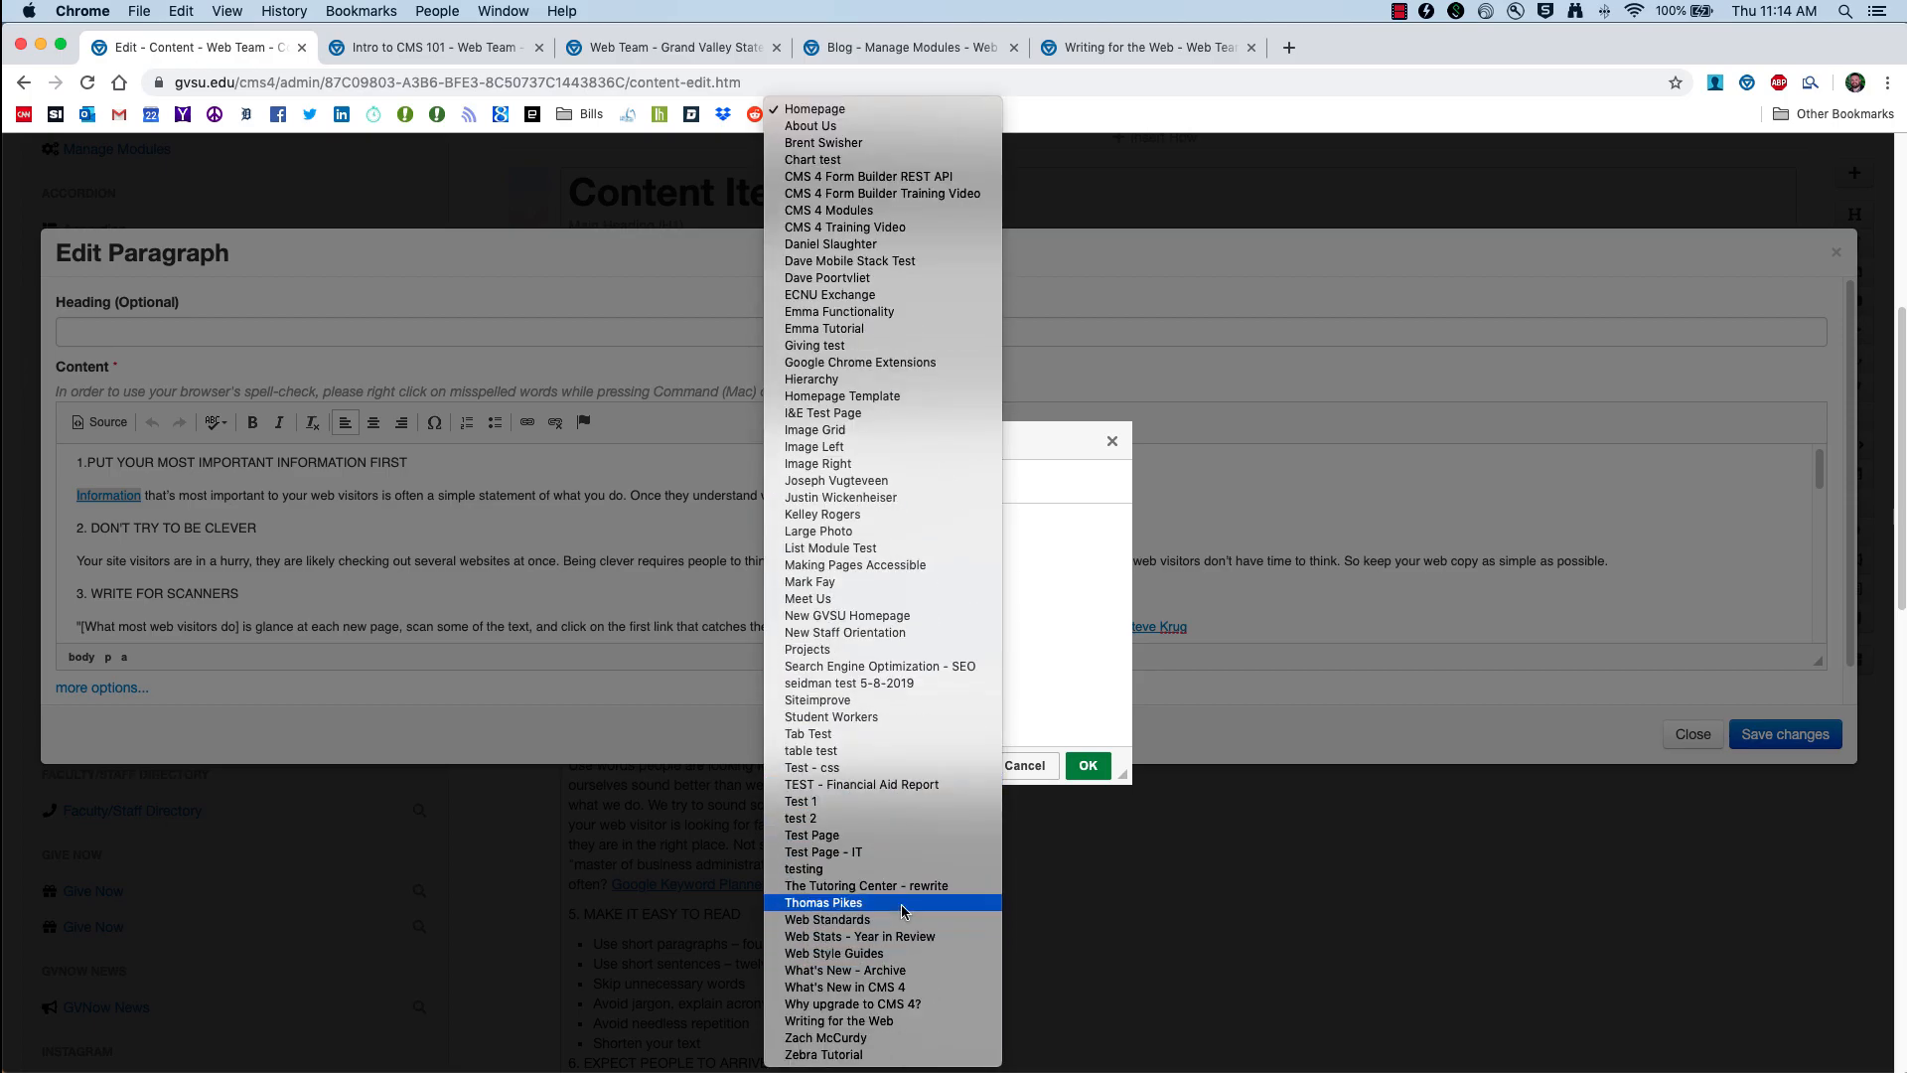
{"action": "left_click", "coordinate": [840, 1040]}
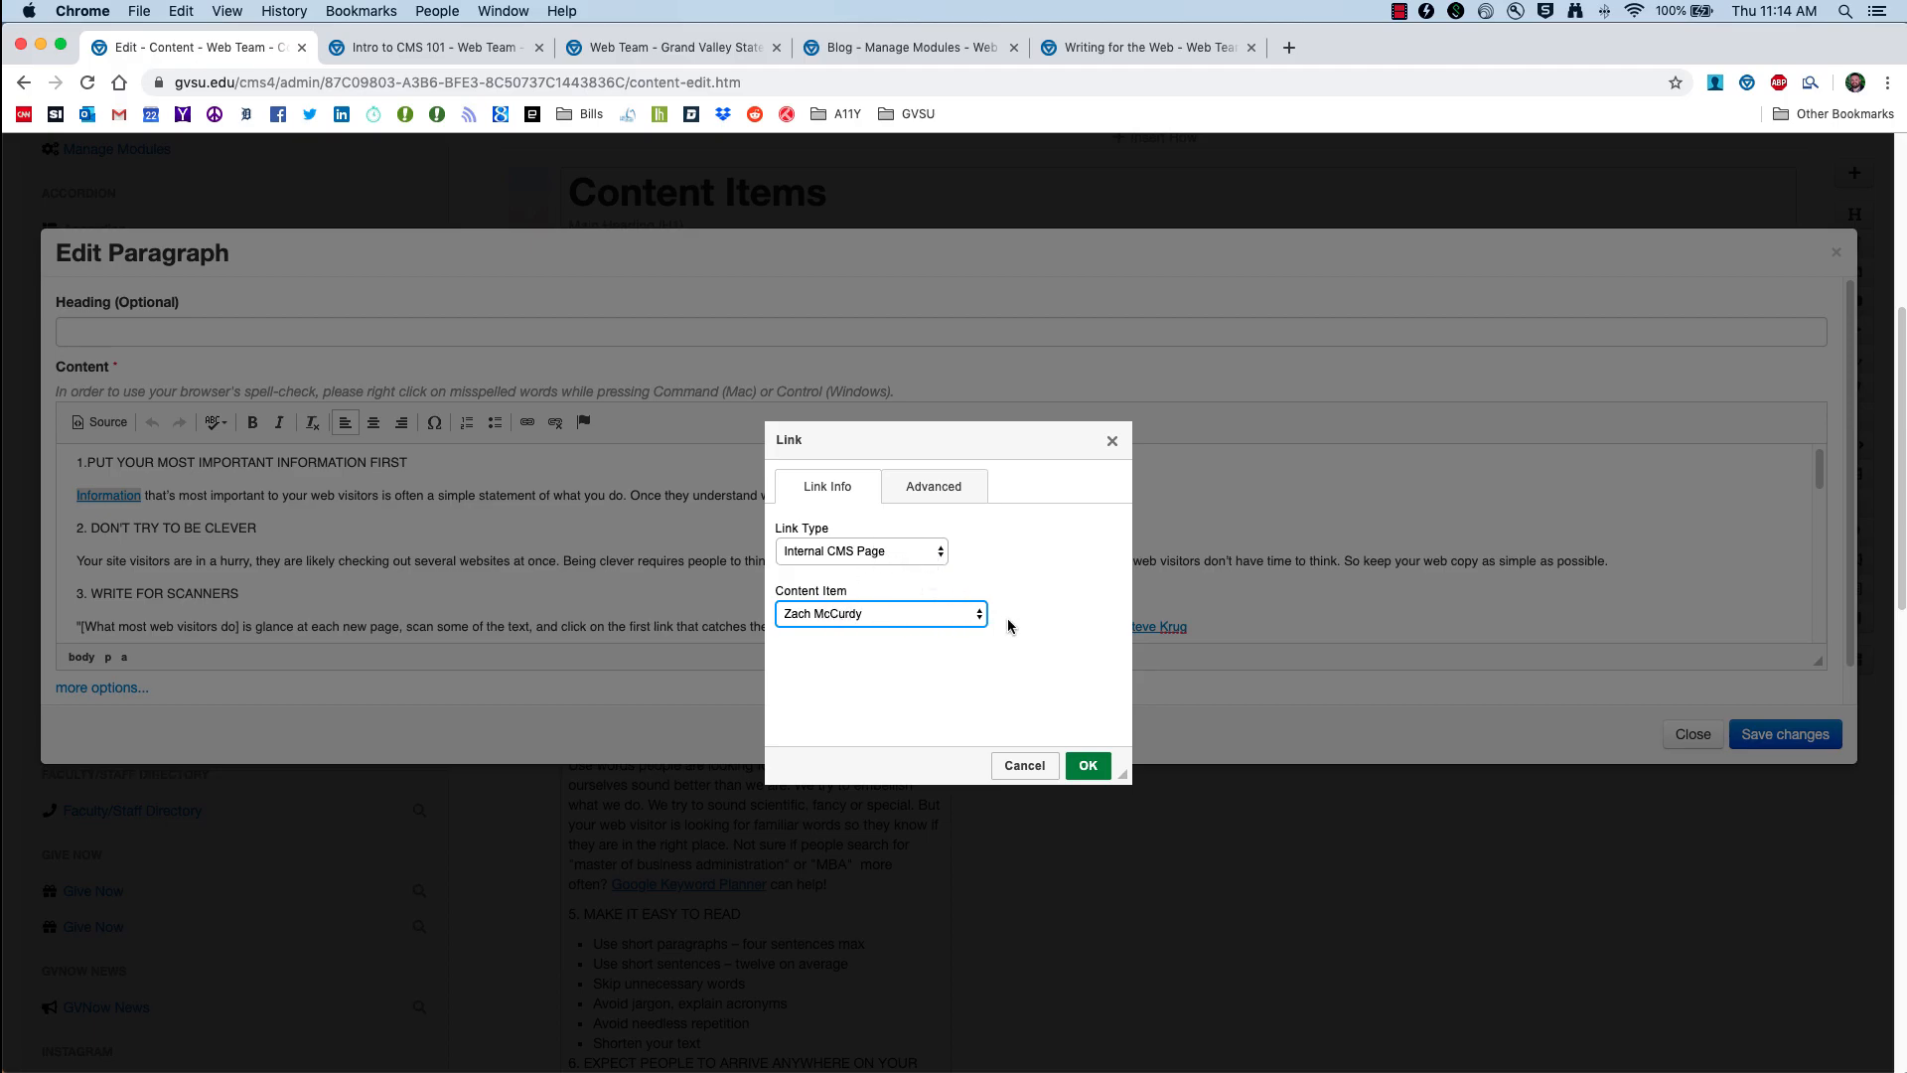
Step: Switch the link type to Site Index and discard all changes made to the link
{"action": "left_click", "coordinate": [921, 550]}
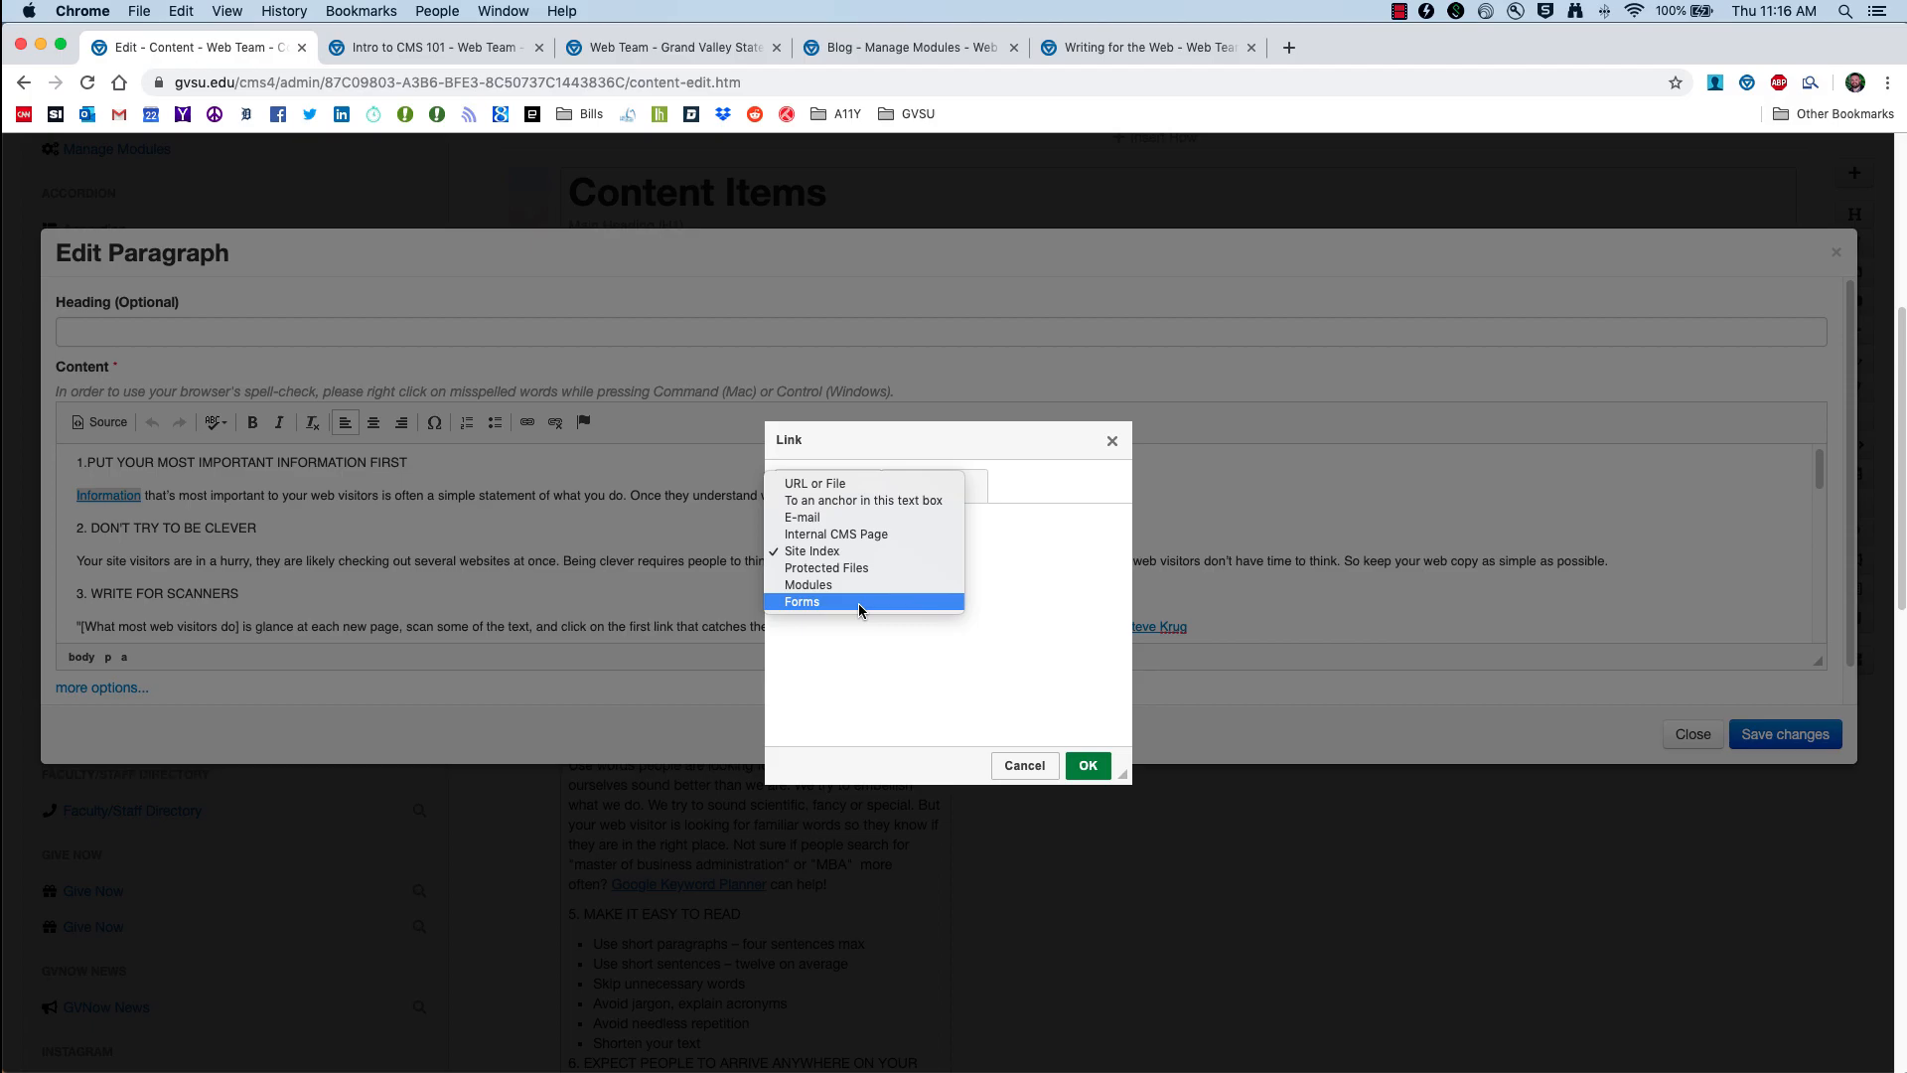
{"action": "left_click", "coordinate": [881, 654]}
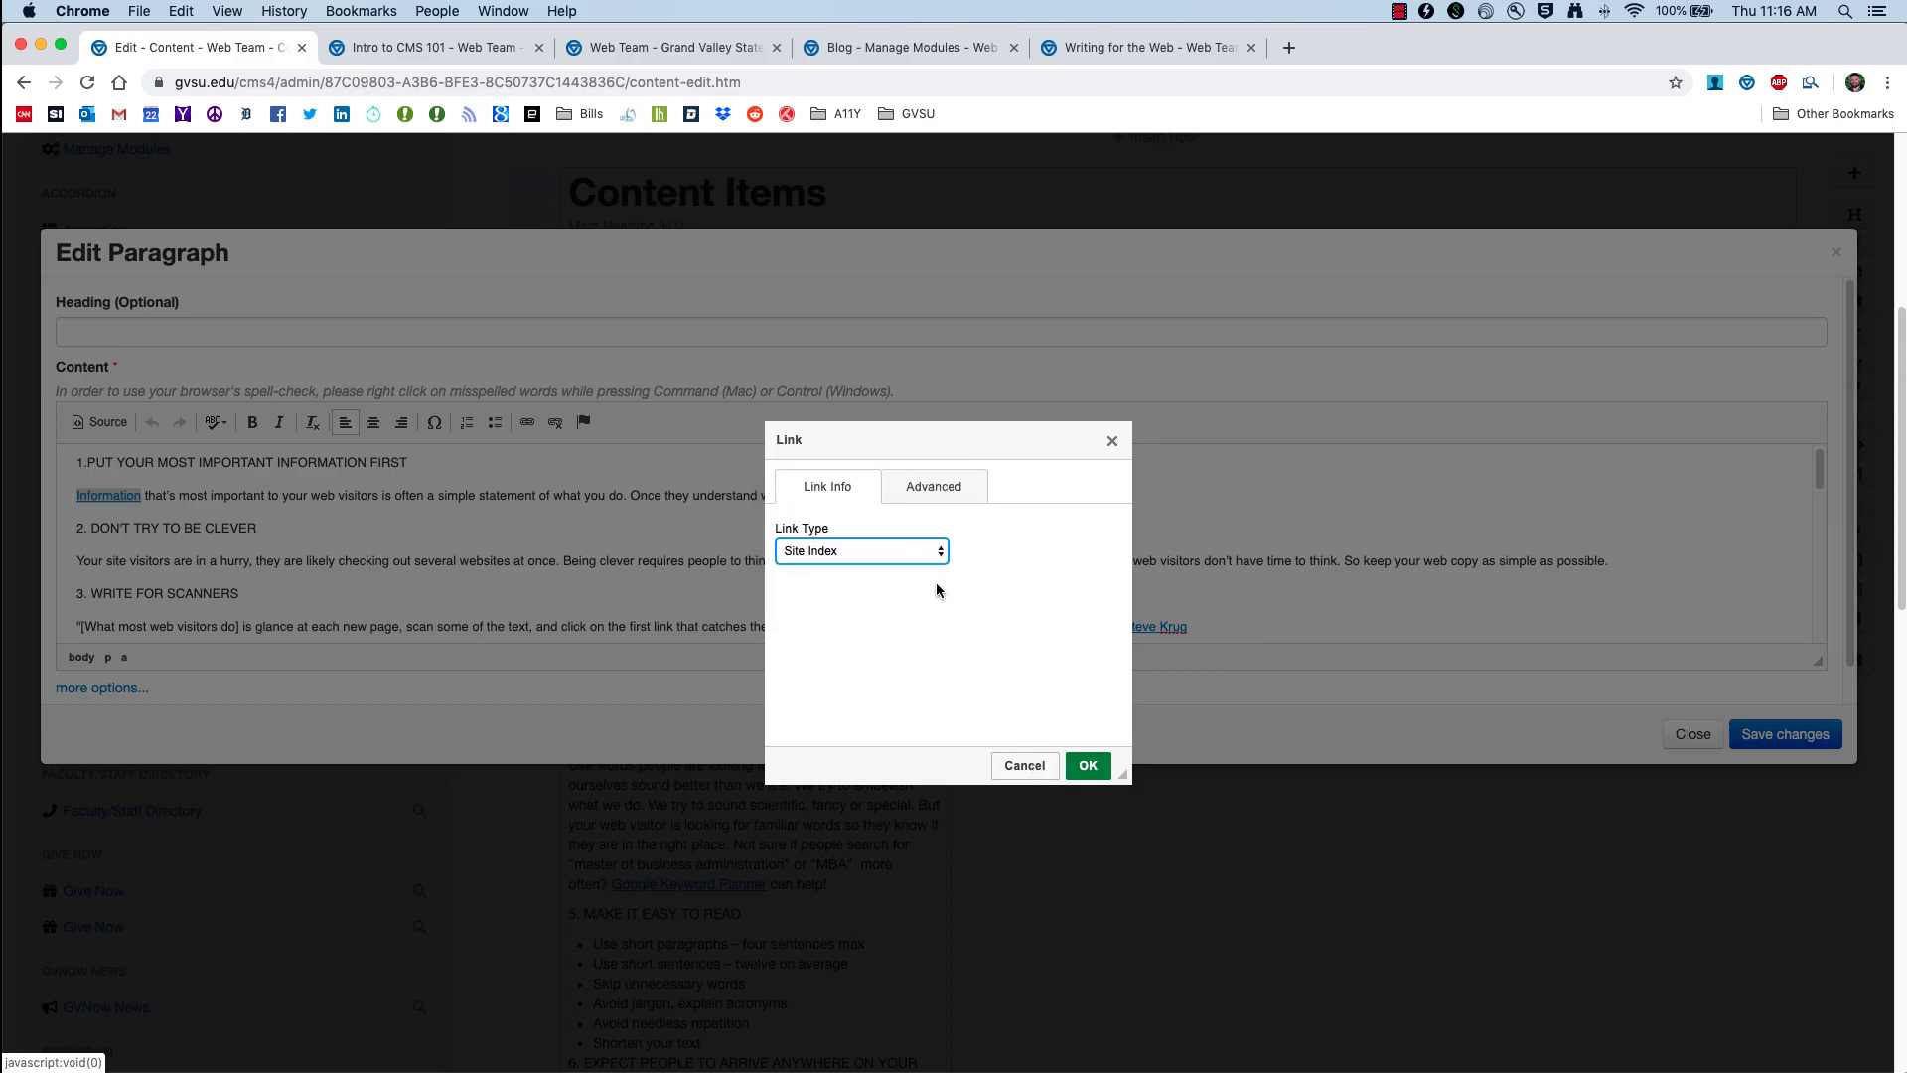
{"action": "left_click", "coordinate": [1014, 775]}
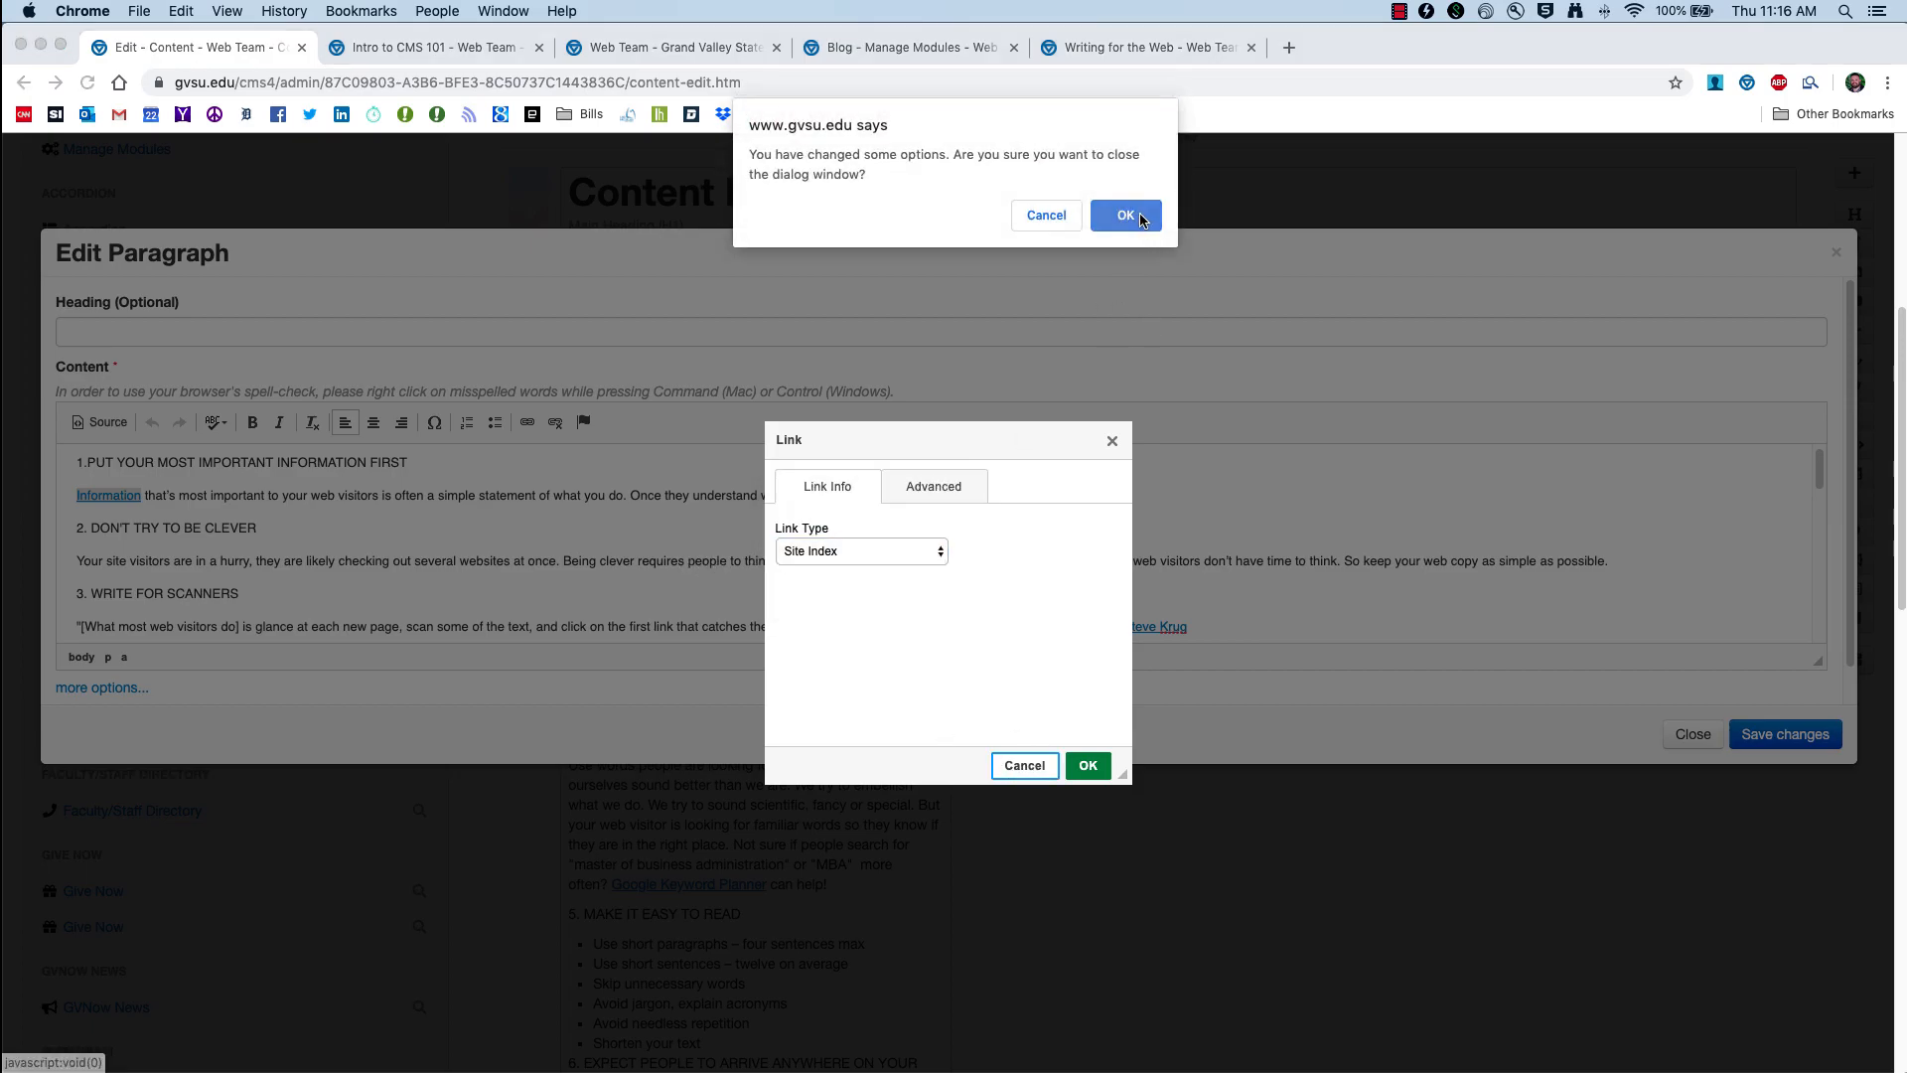
{"action": "left_click", "coordinate": [1126, 216]}
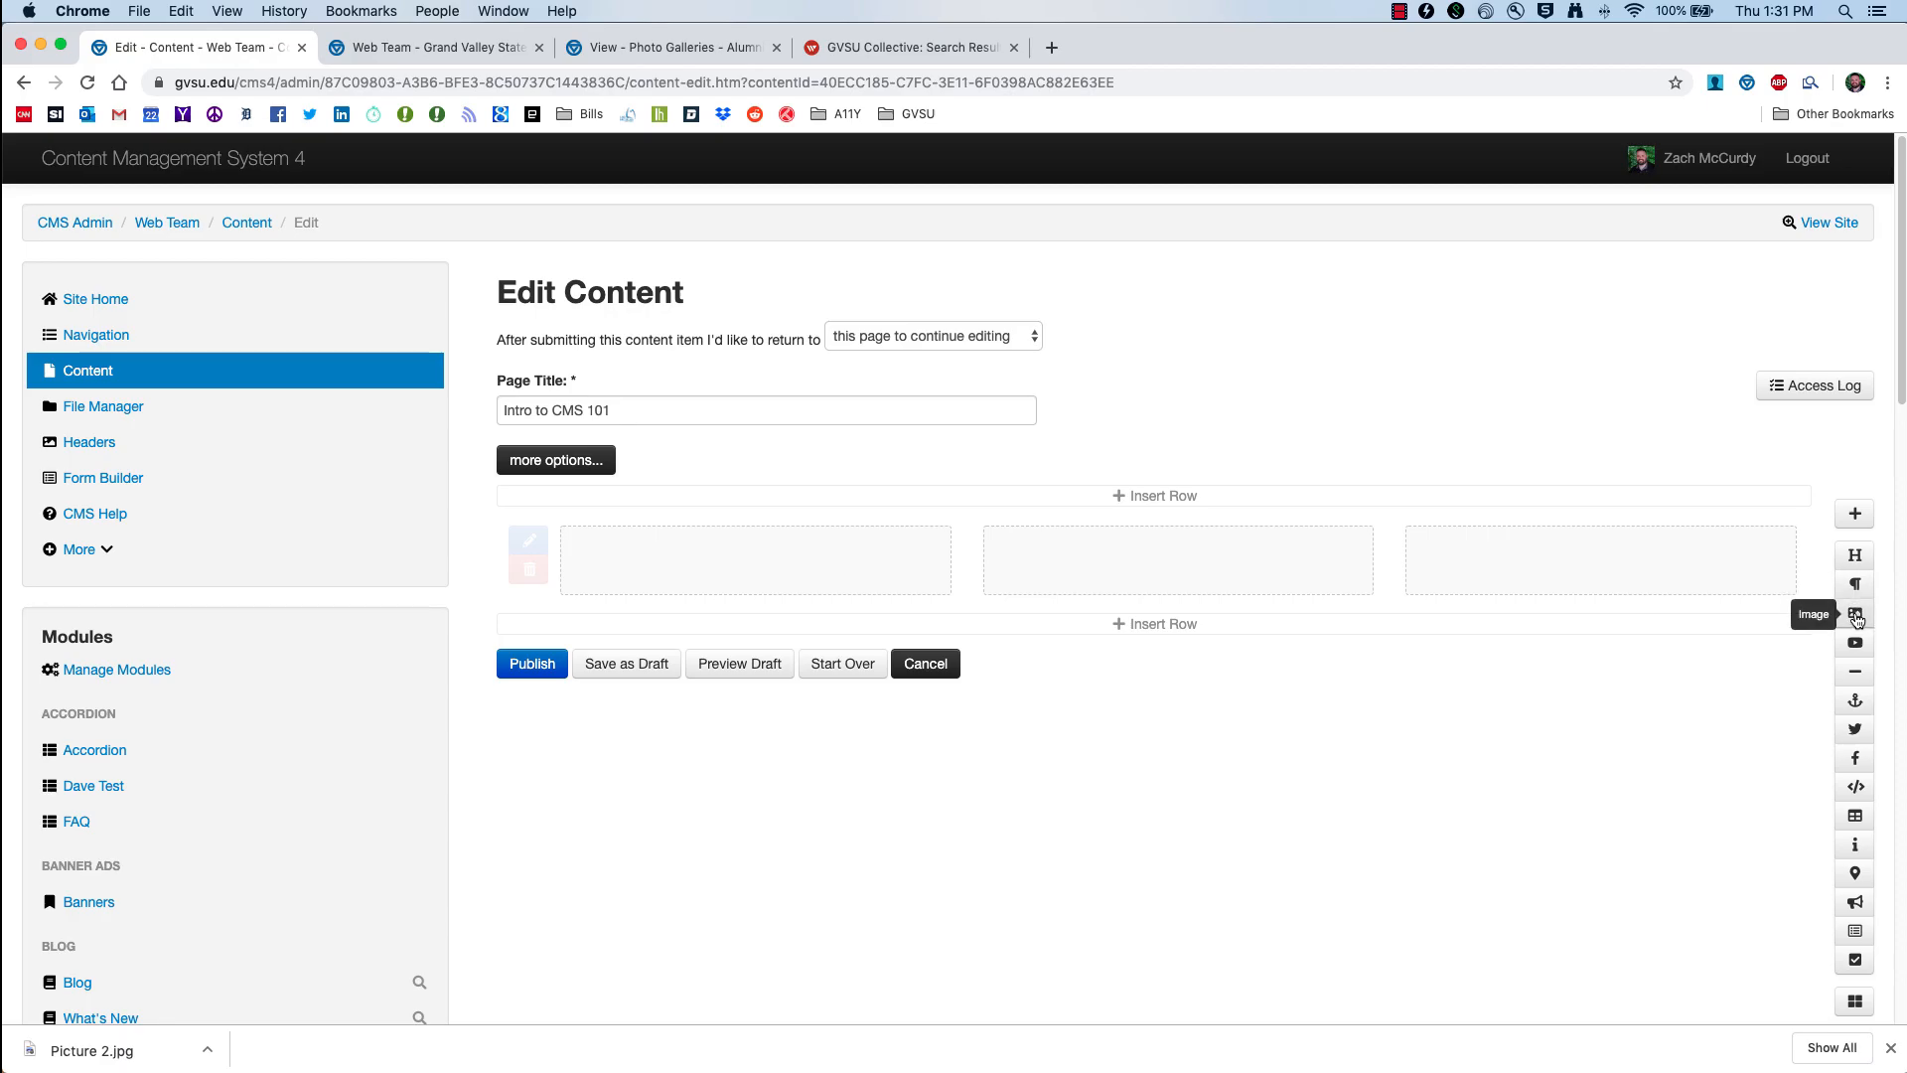
Step: Add an Image item to the first column of the empty row and open it for editing
{"action": "left_click_drag", "start_coordinate": [1856, 617], "coordinate": [729, 553]}
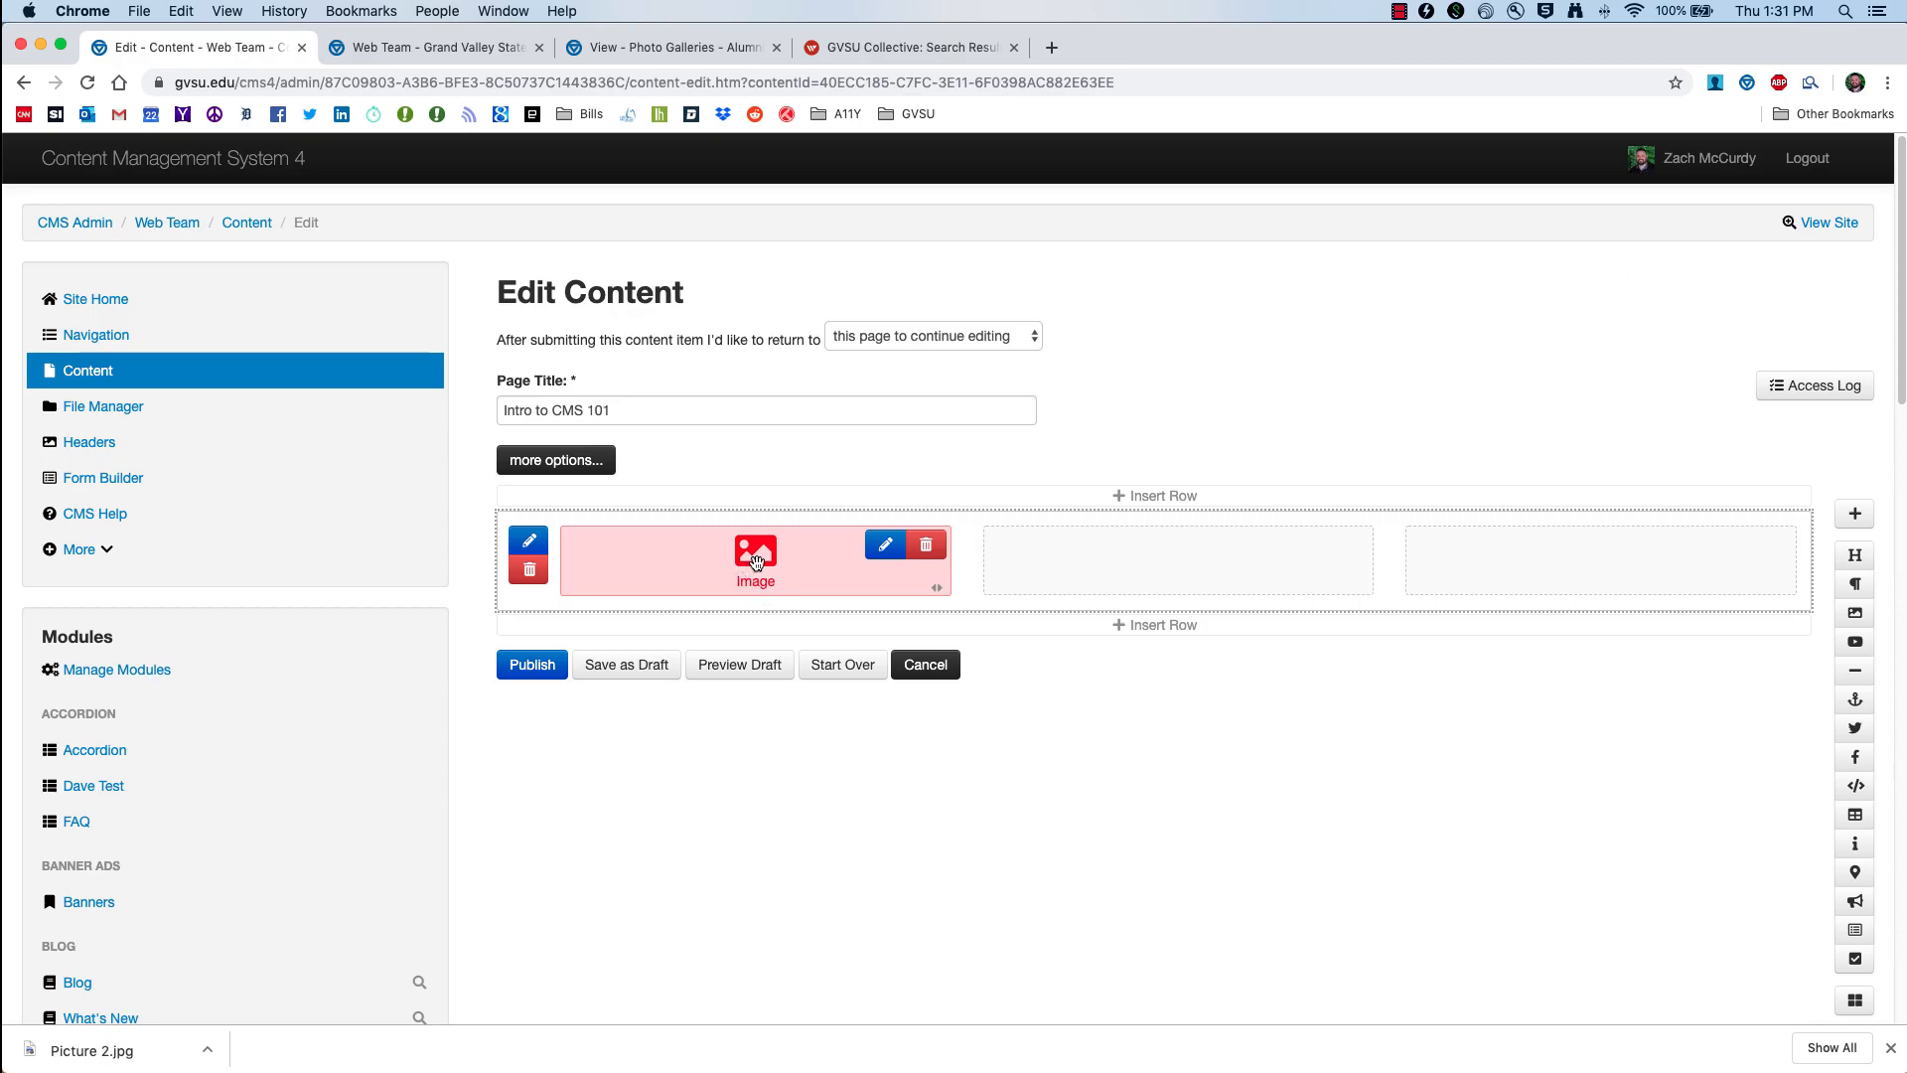
{"action": "left_click", "coordinate": [756, 562]}
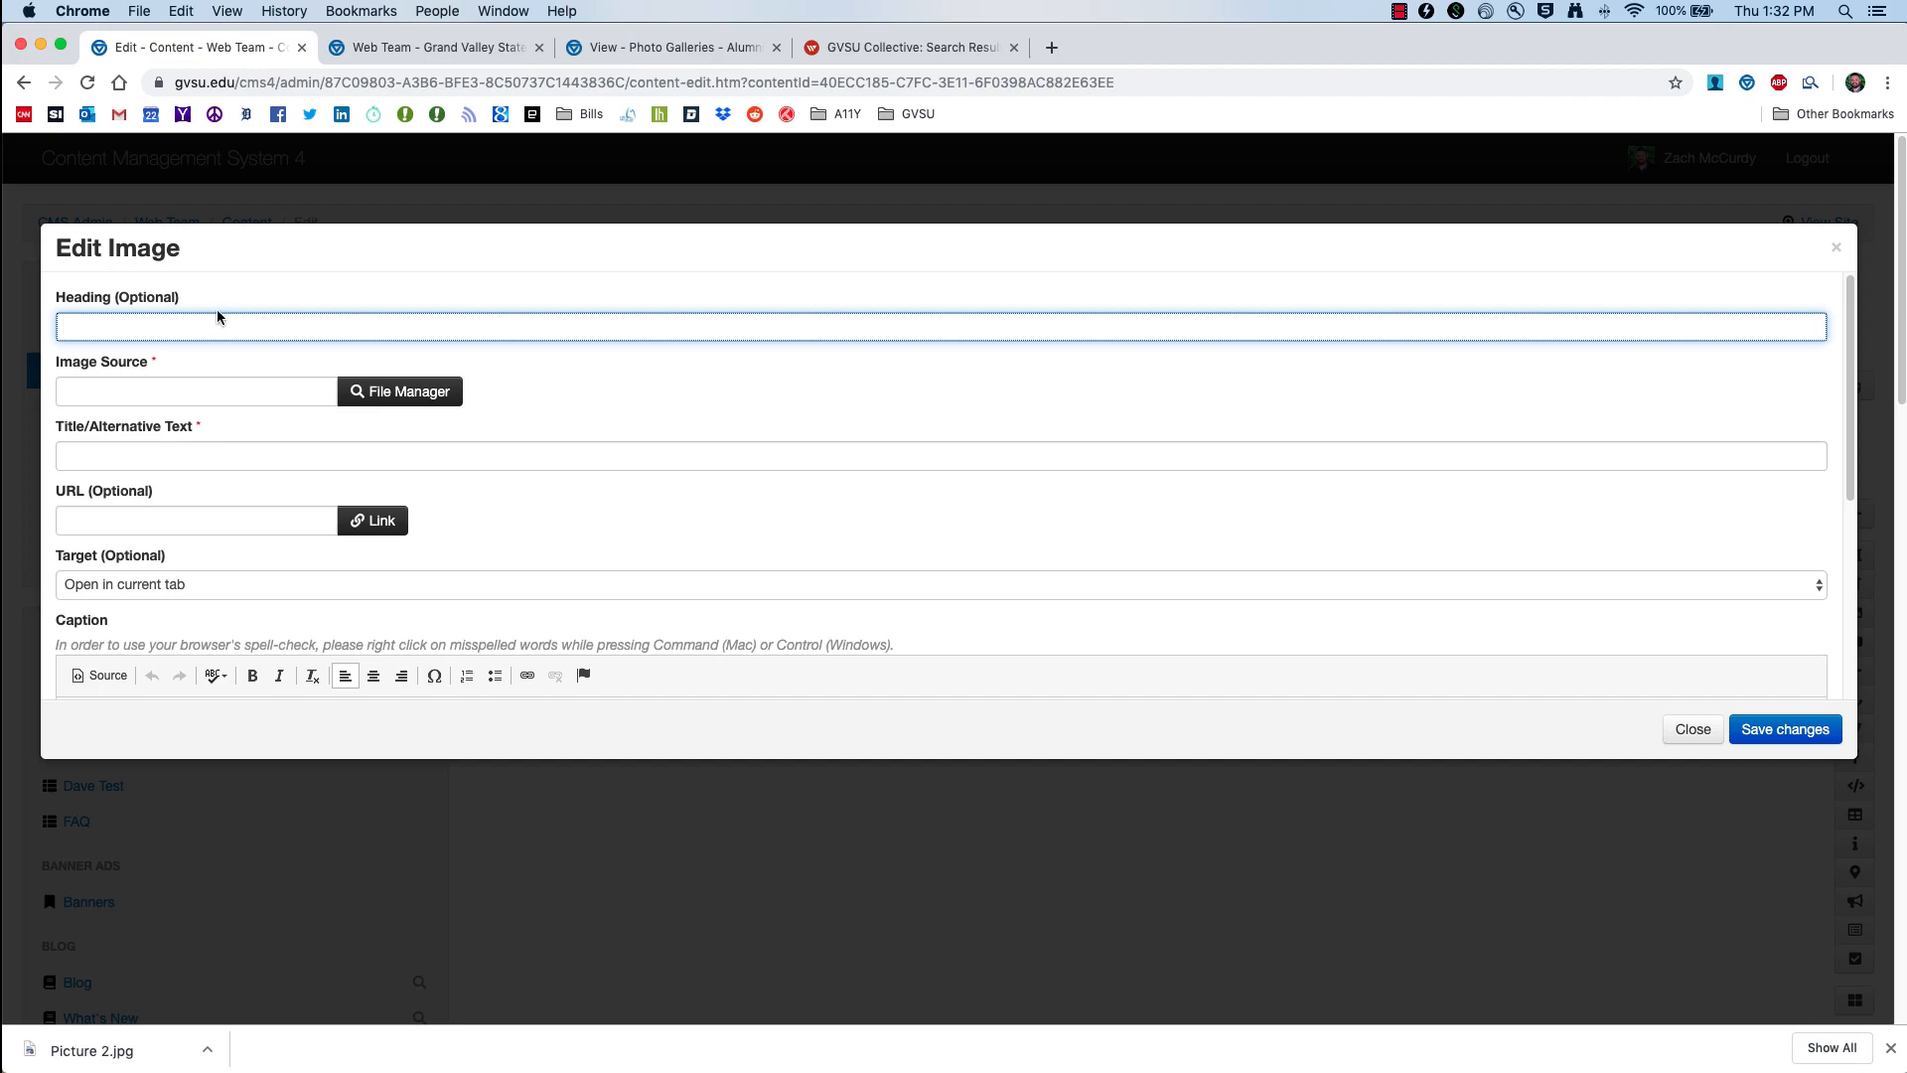
Step: Choose Picture 1.jpg from the Desktop as the new file to upload for the image source
{"action": "scroll", "coordinate": [91, 375], "scroll_direction": "down", "scroll_amount": 1}
{"action": "left_click", "coordinate": [91, 377]}
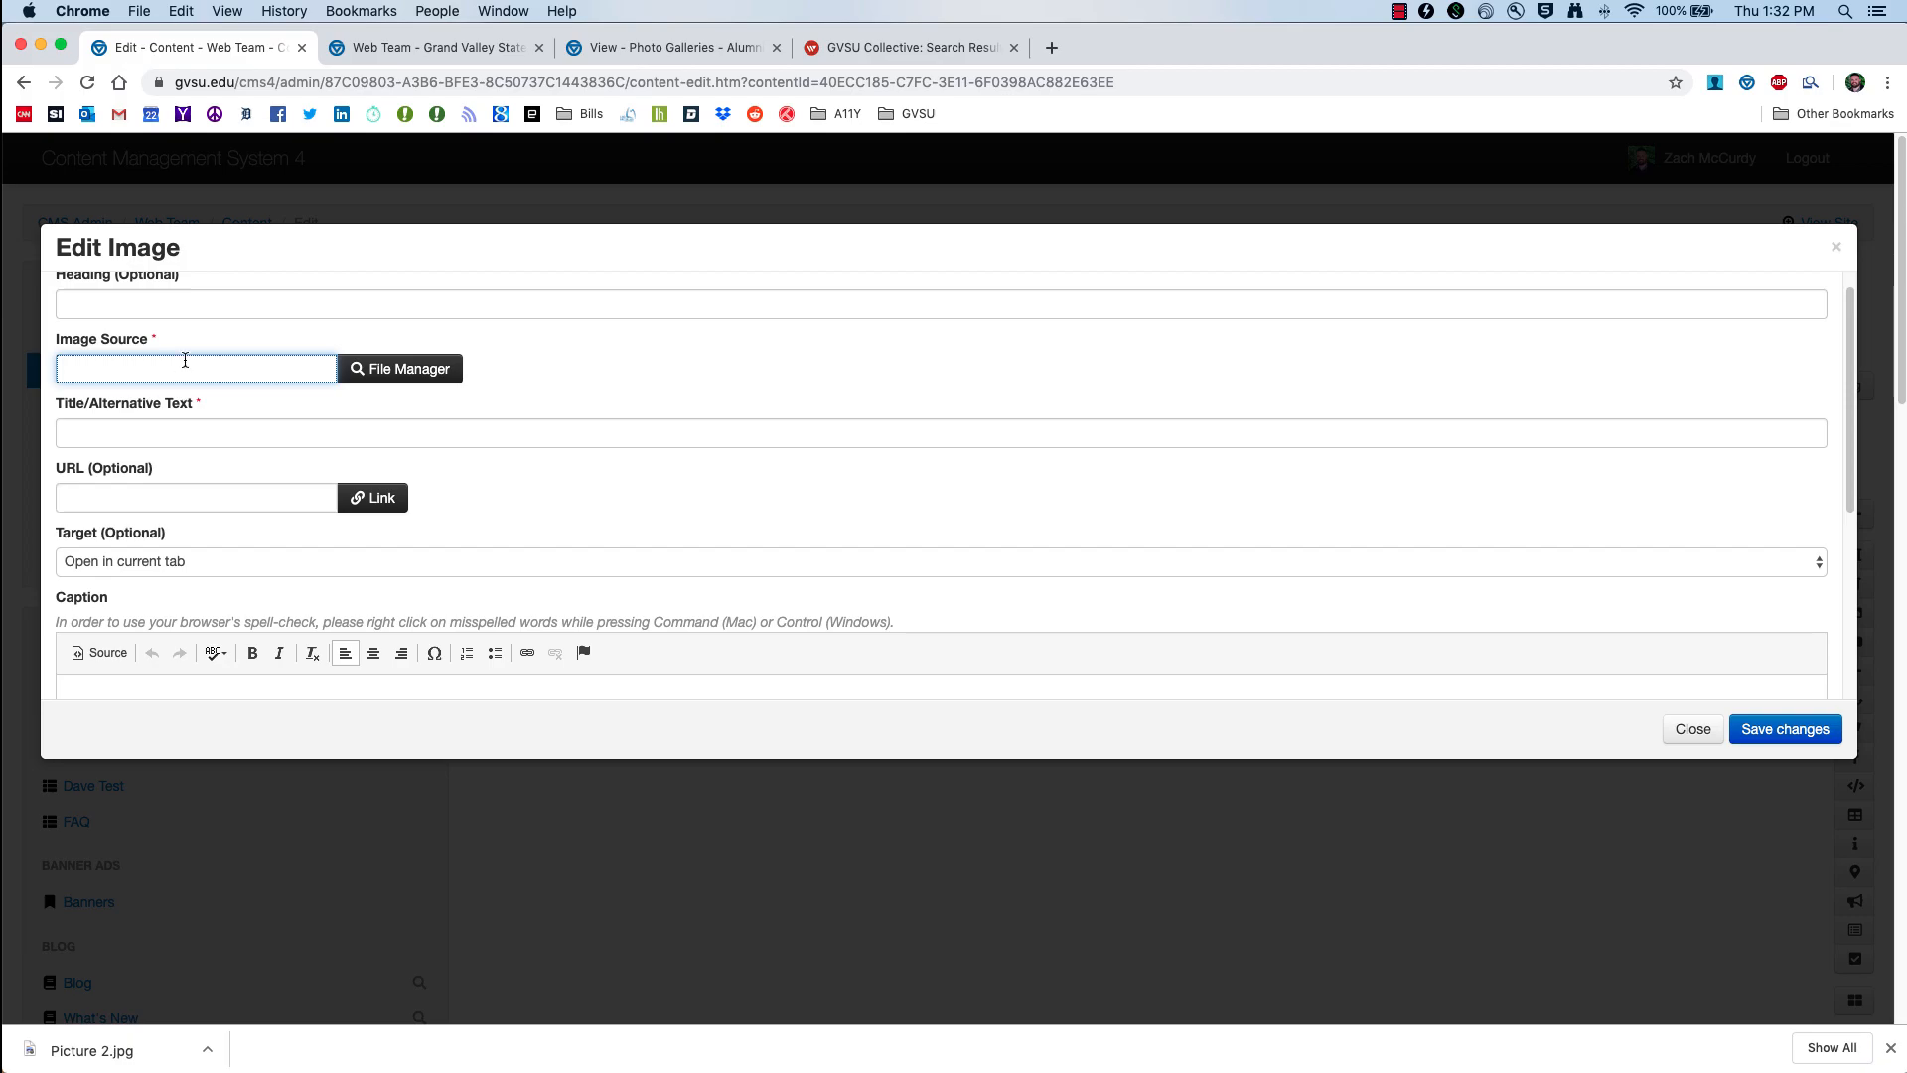
{"action": "left_click", "coordinate": [387, 374]}
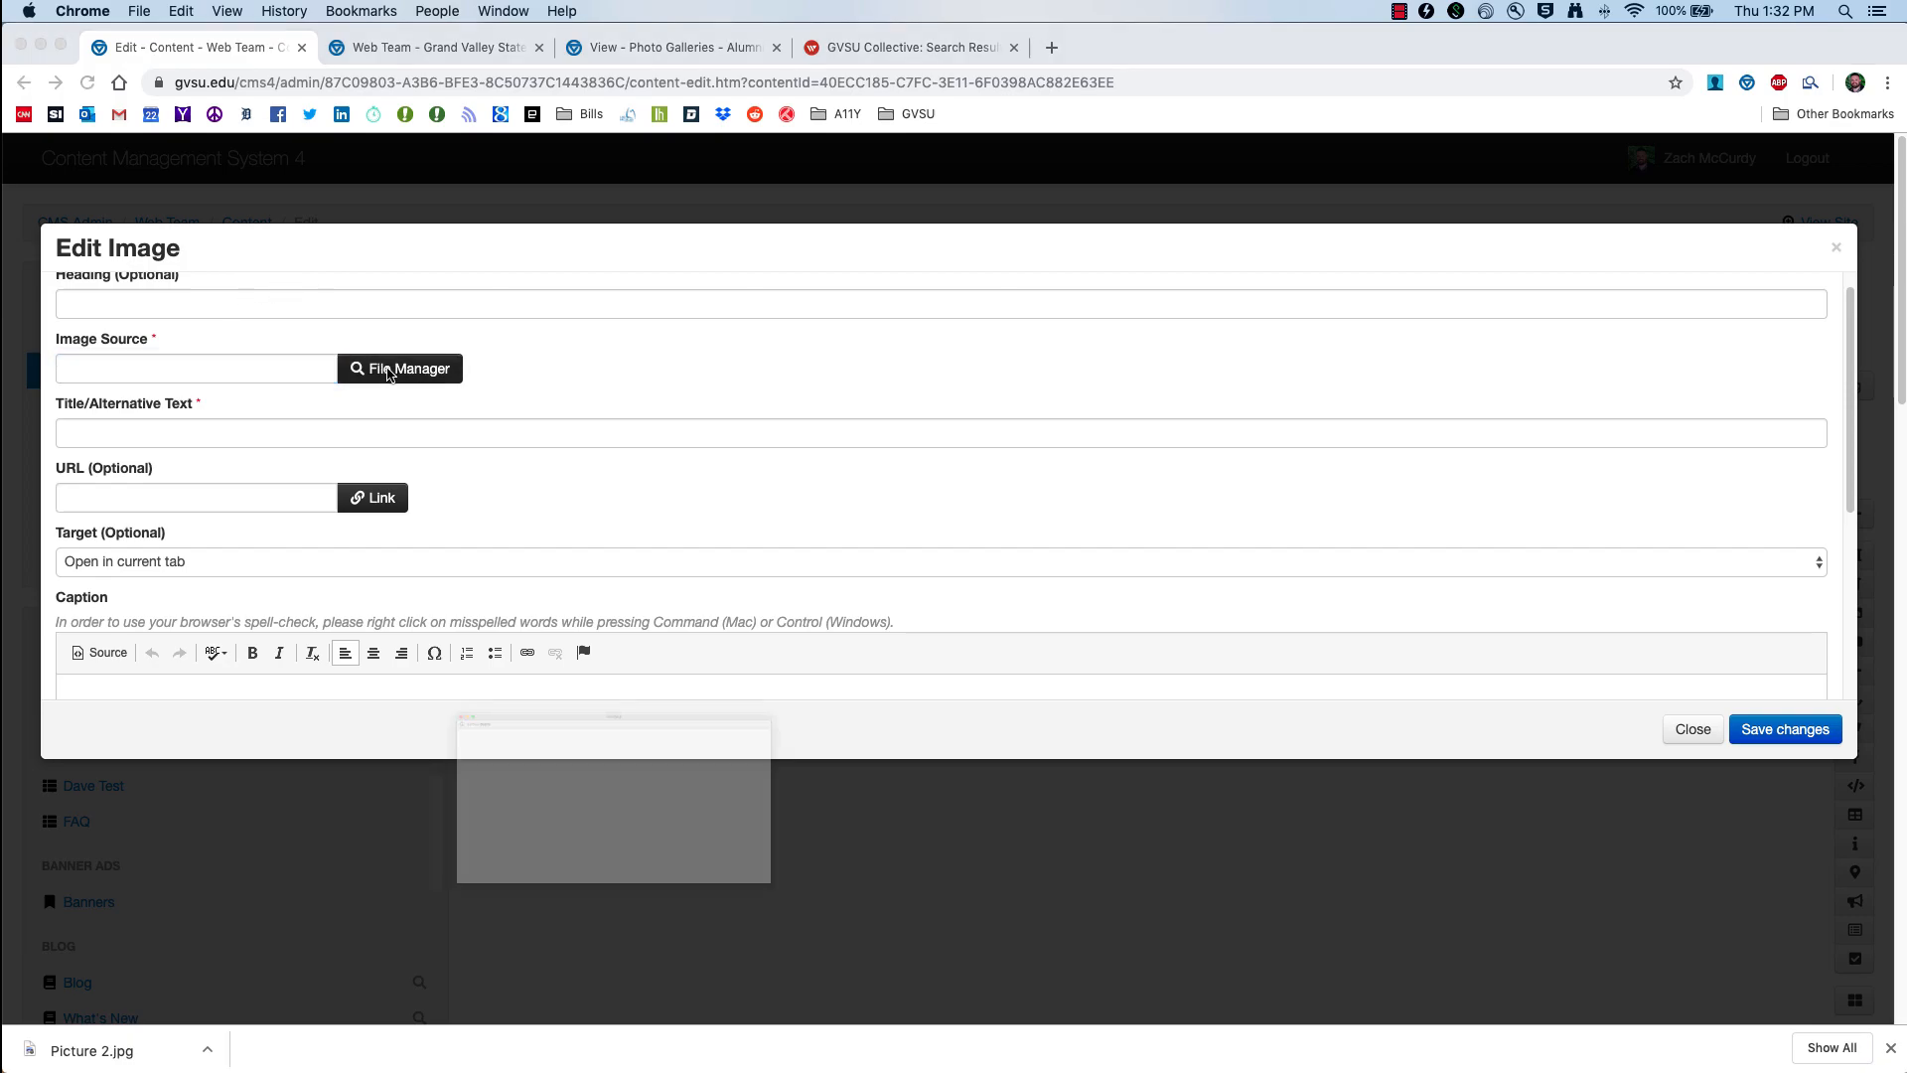
{"action": "left_click_drag", "start_coordinate": [425, 536], "coordinate": [560, 299]}
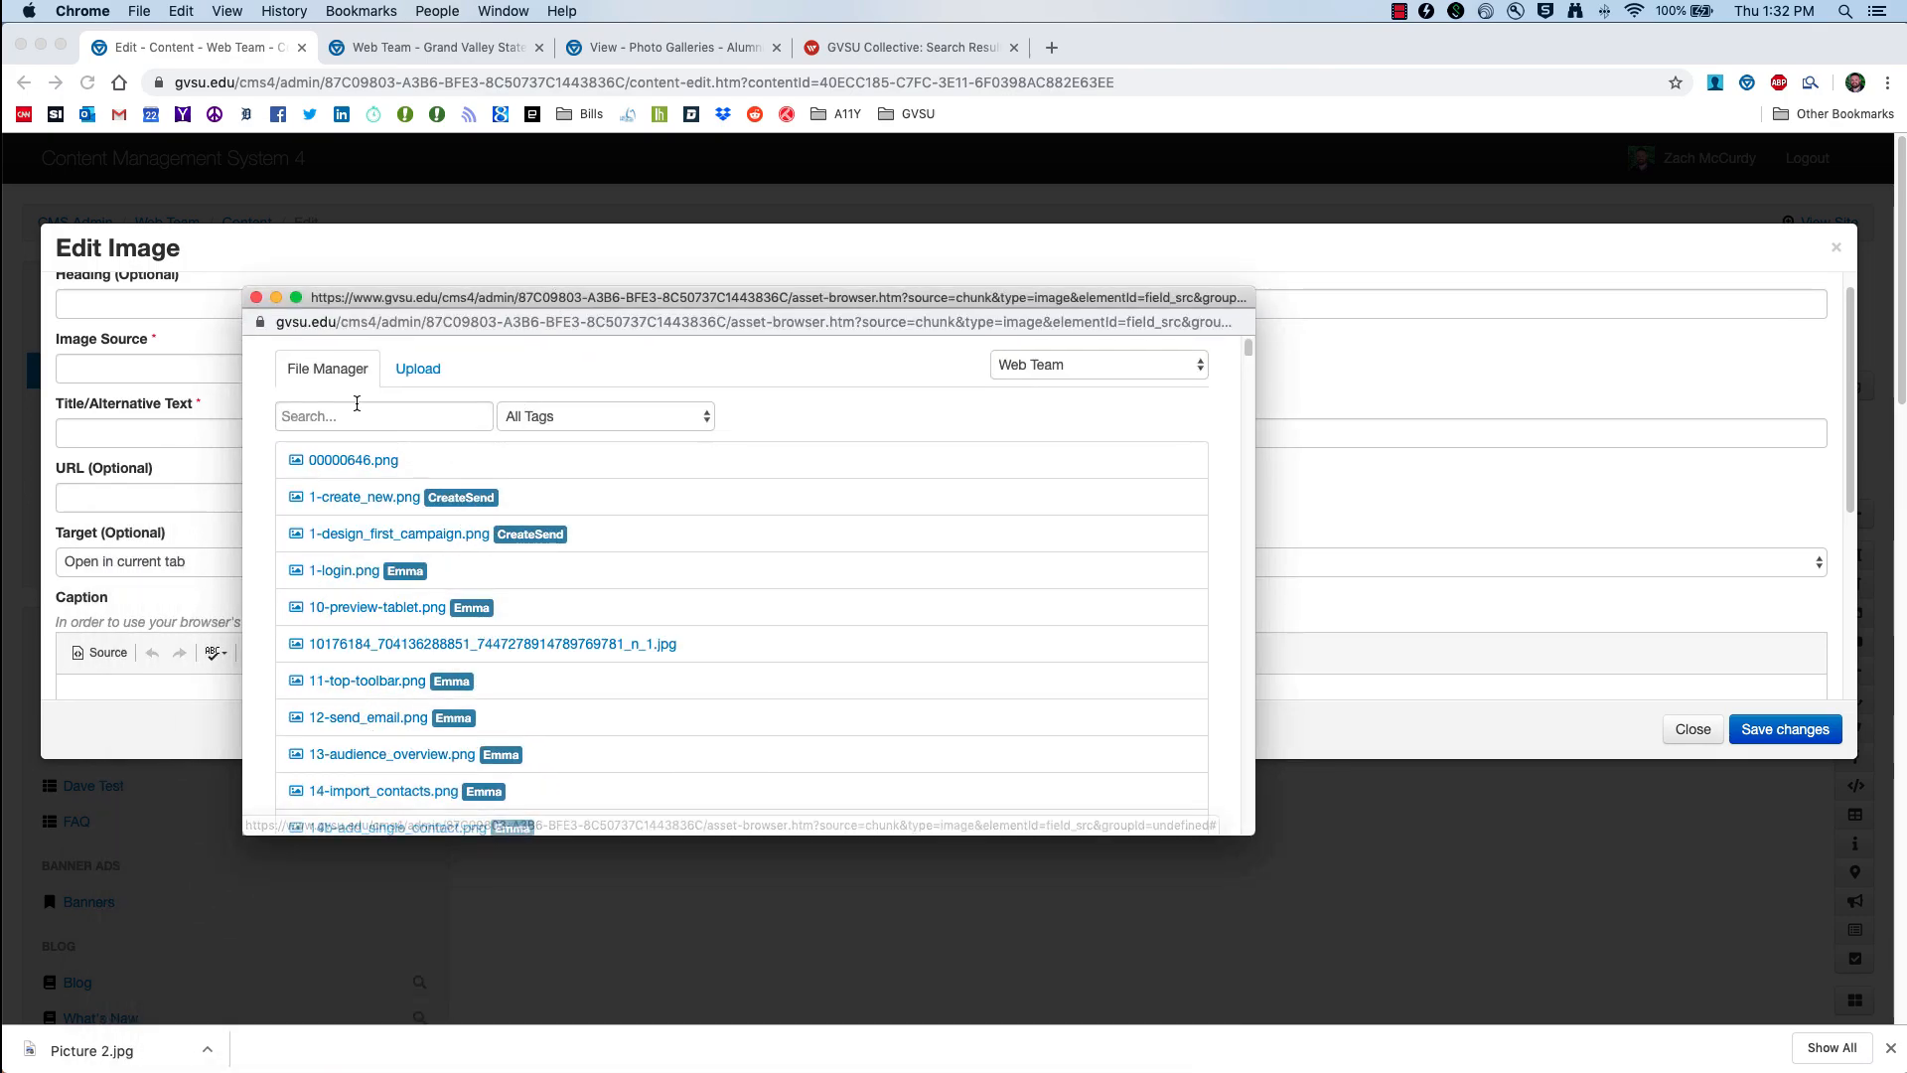
{"action": "left_click", "coordinate": [418, 376]}
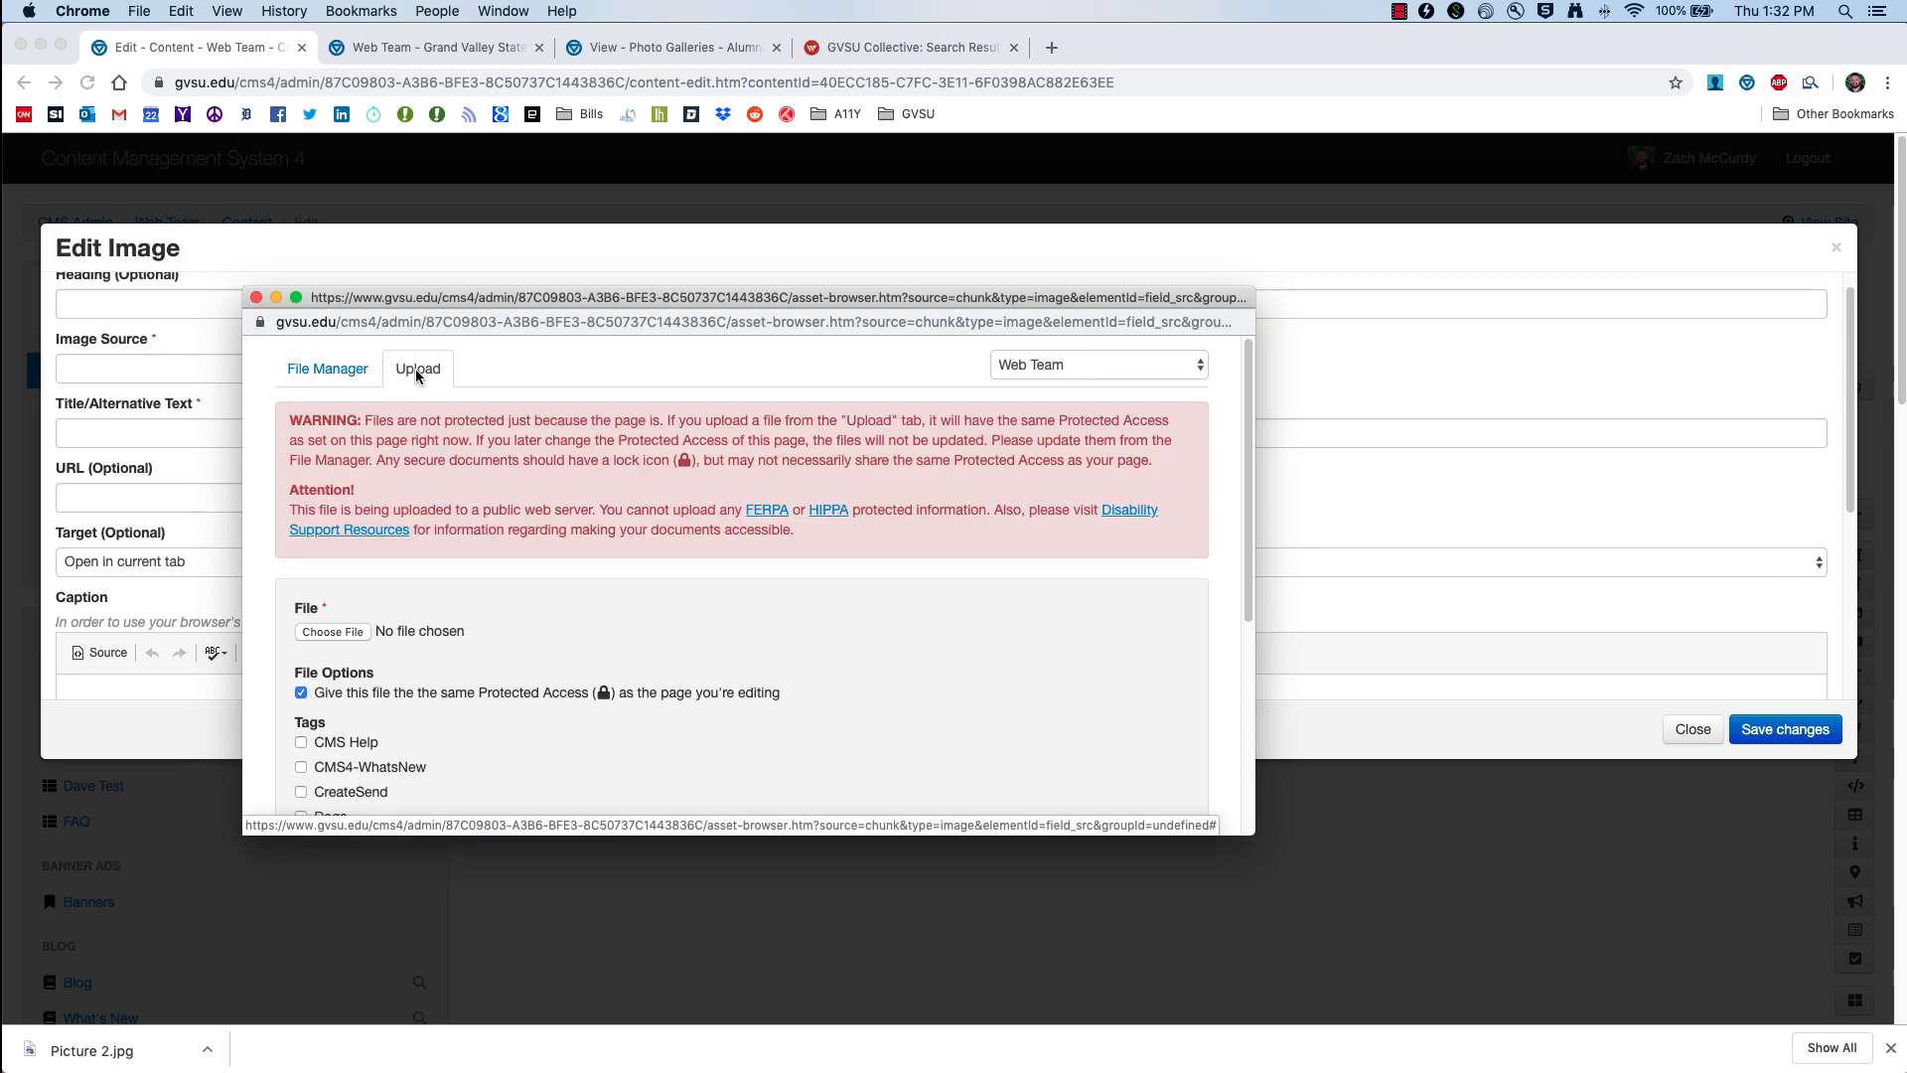
{"action": "scroll", "coordinate": [453, 455], "scroll_direction": "down", "scroll_amount": 4}
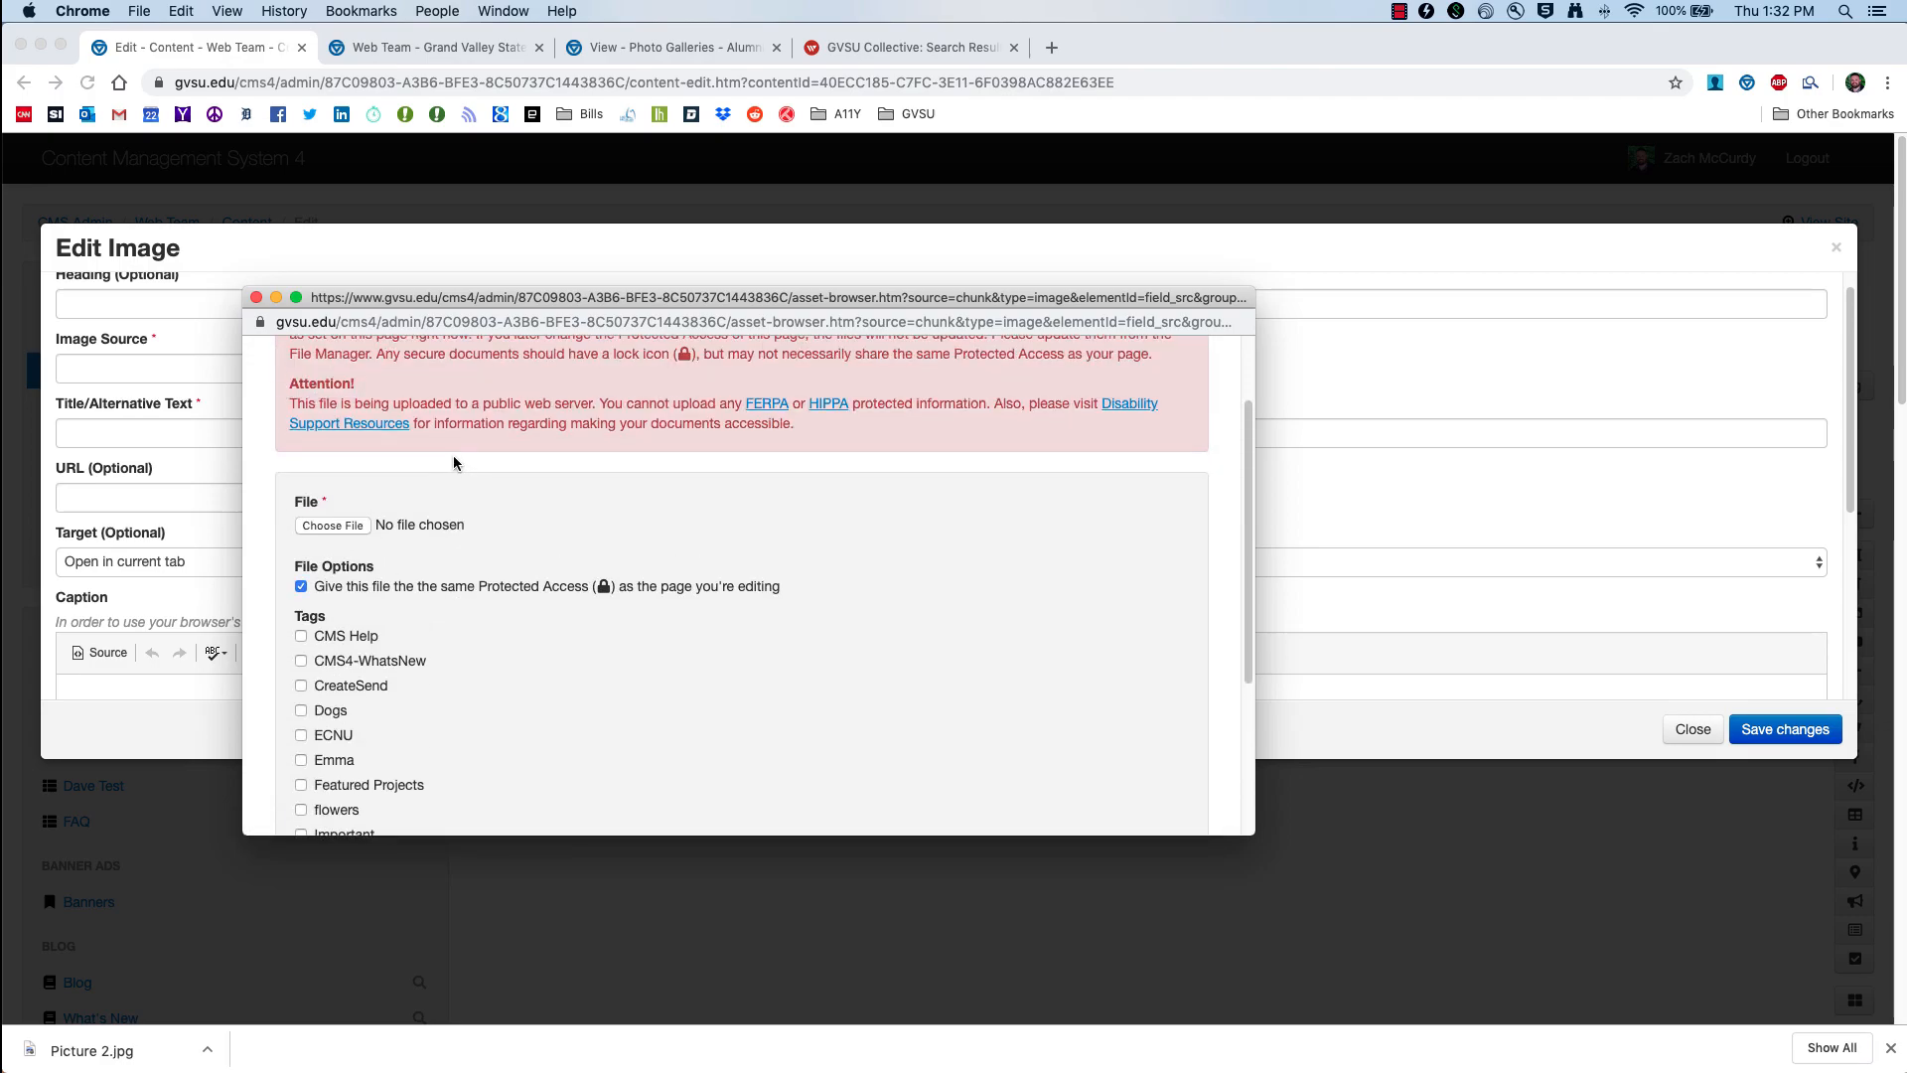
{"action": "left_click", "coordinate": [330, 449]}
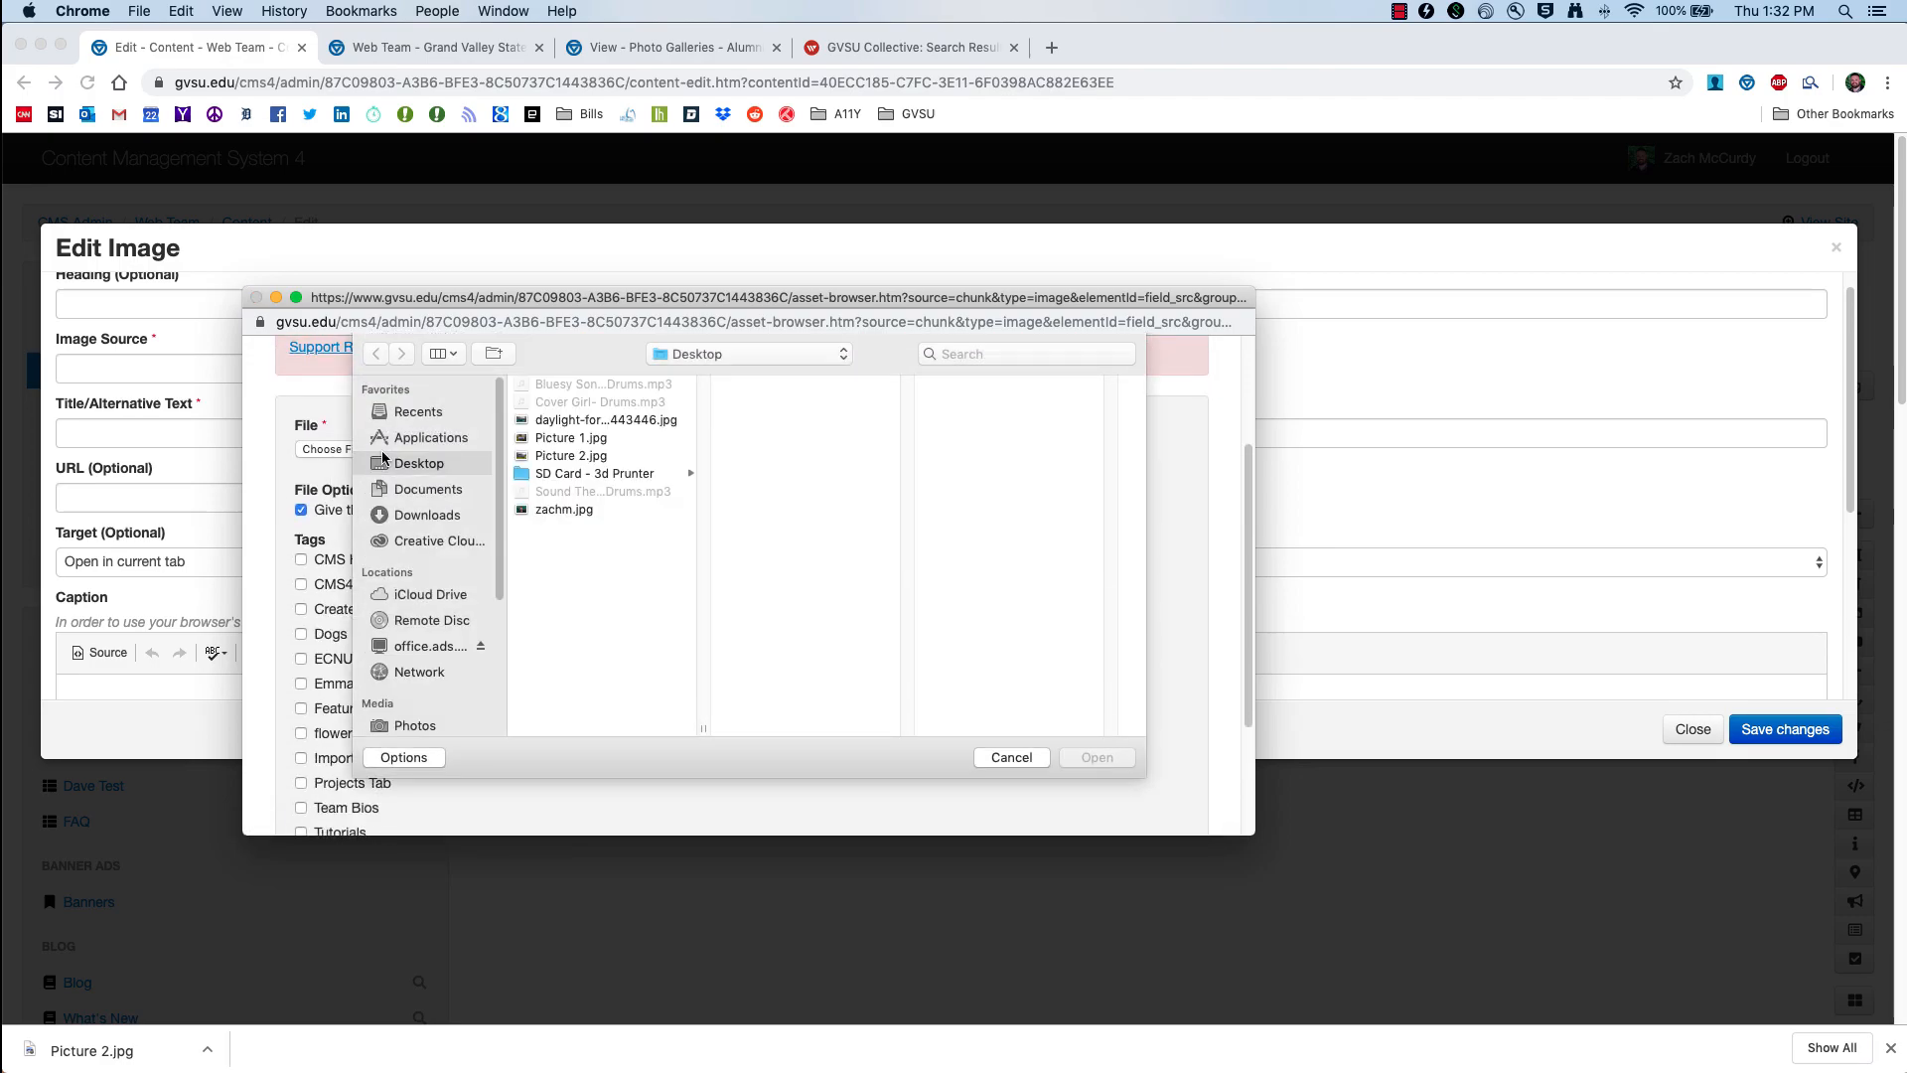
{"action": "left_click", "coordinate": [584, 441]}
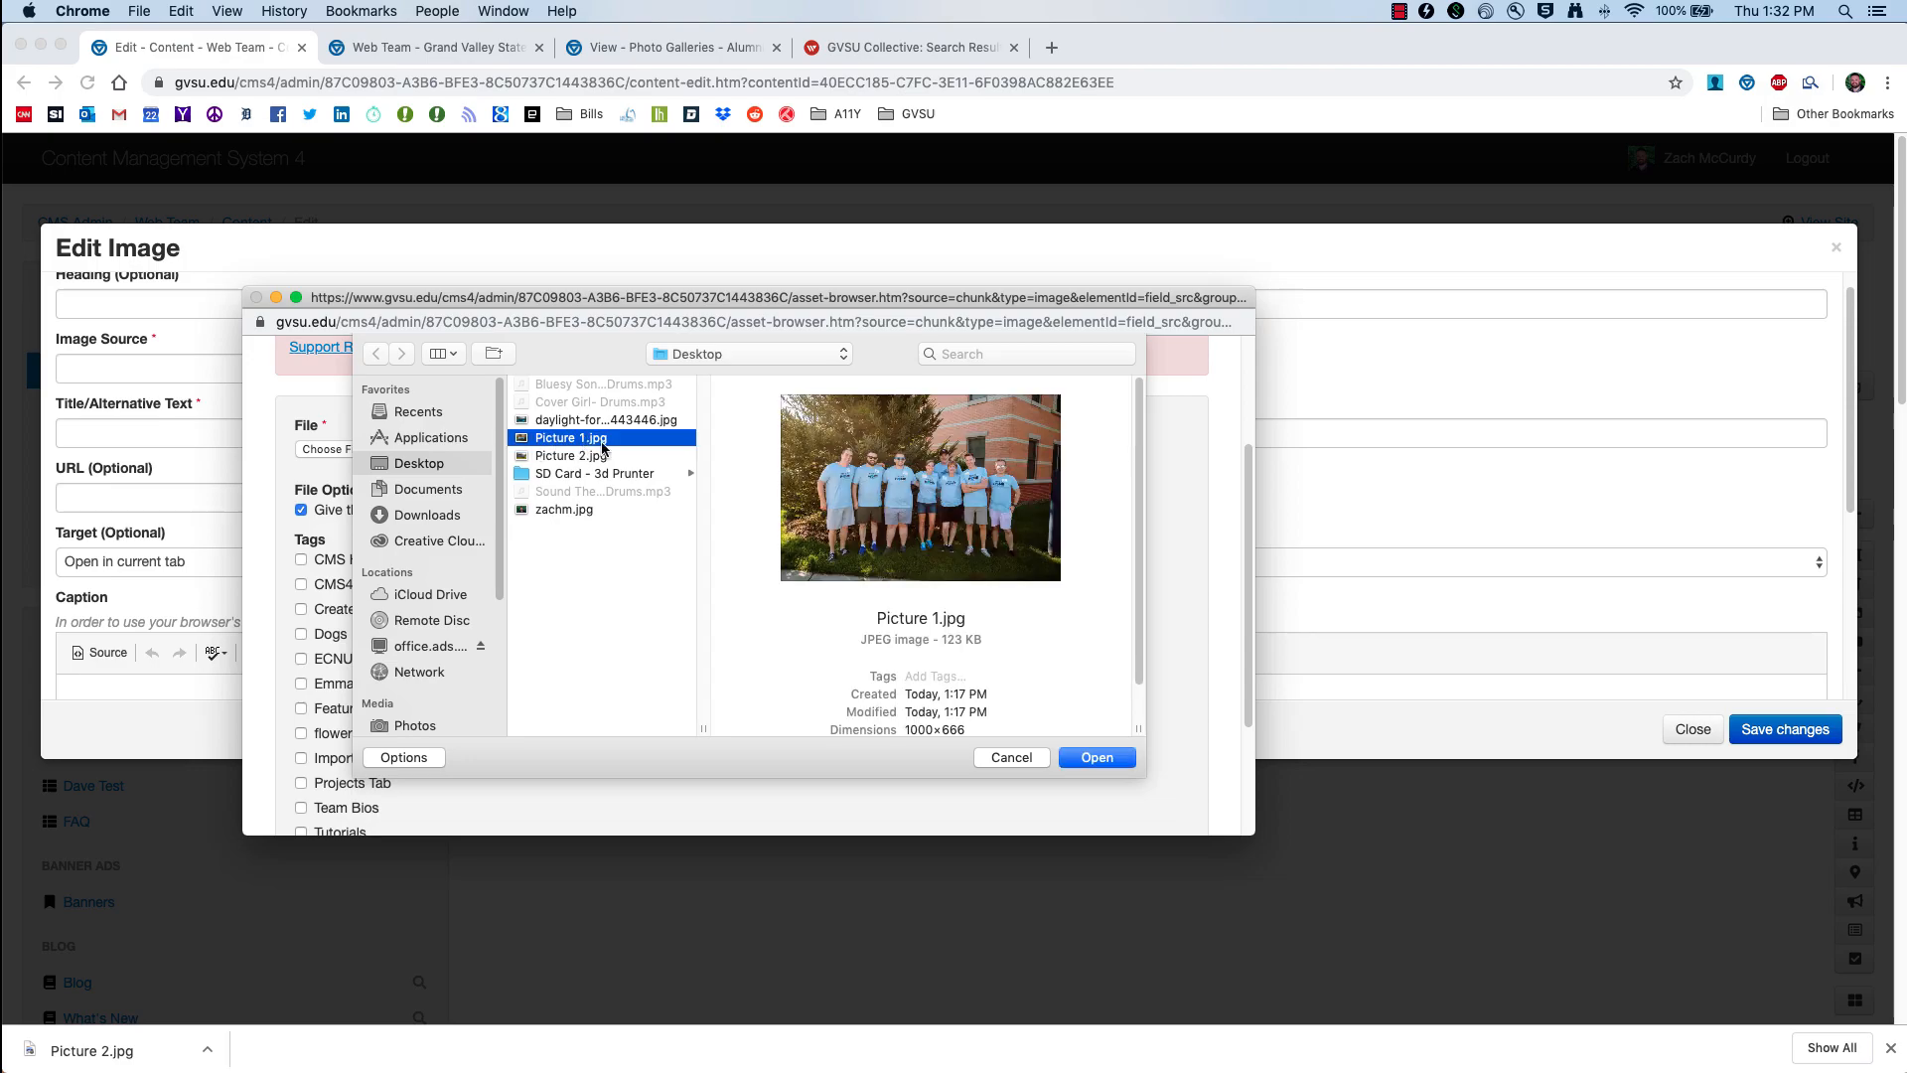
{"action": "left_click", "coordinate": [1097, 762]}
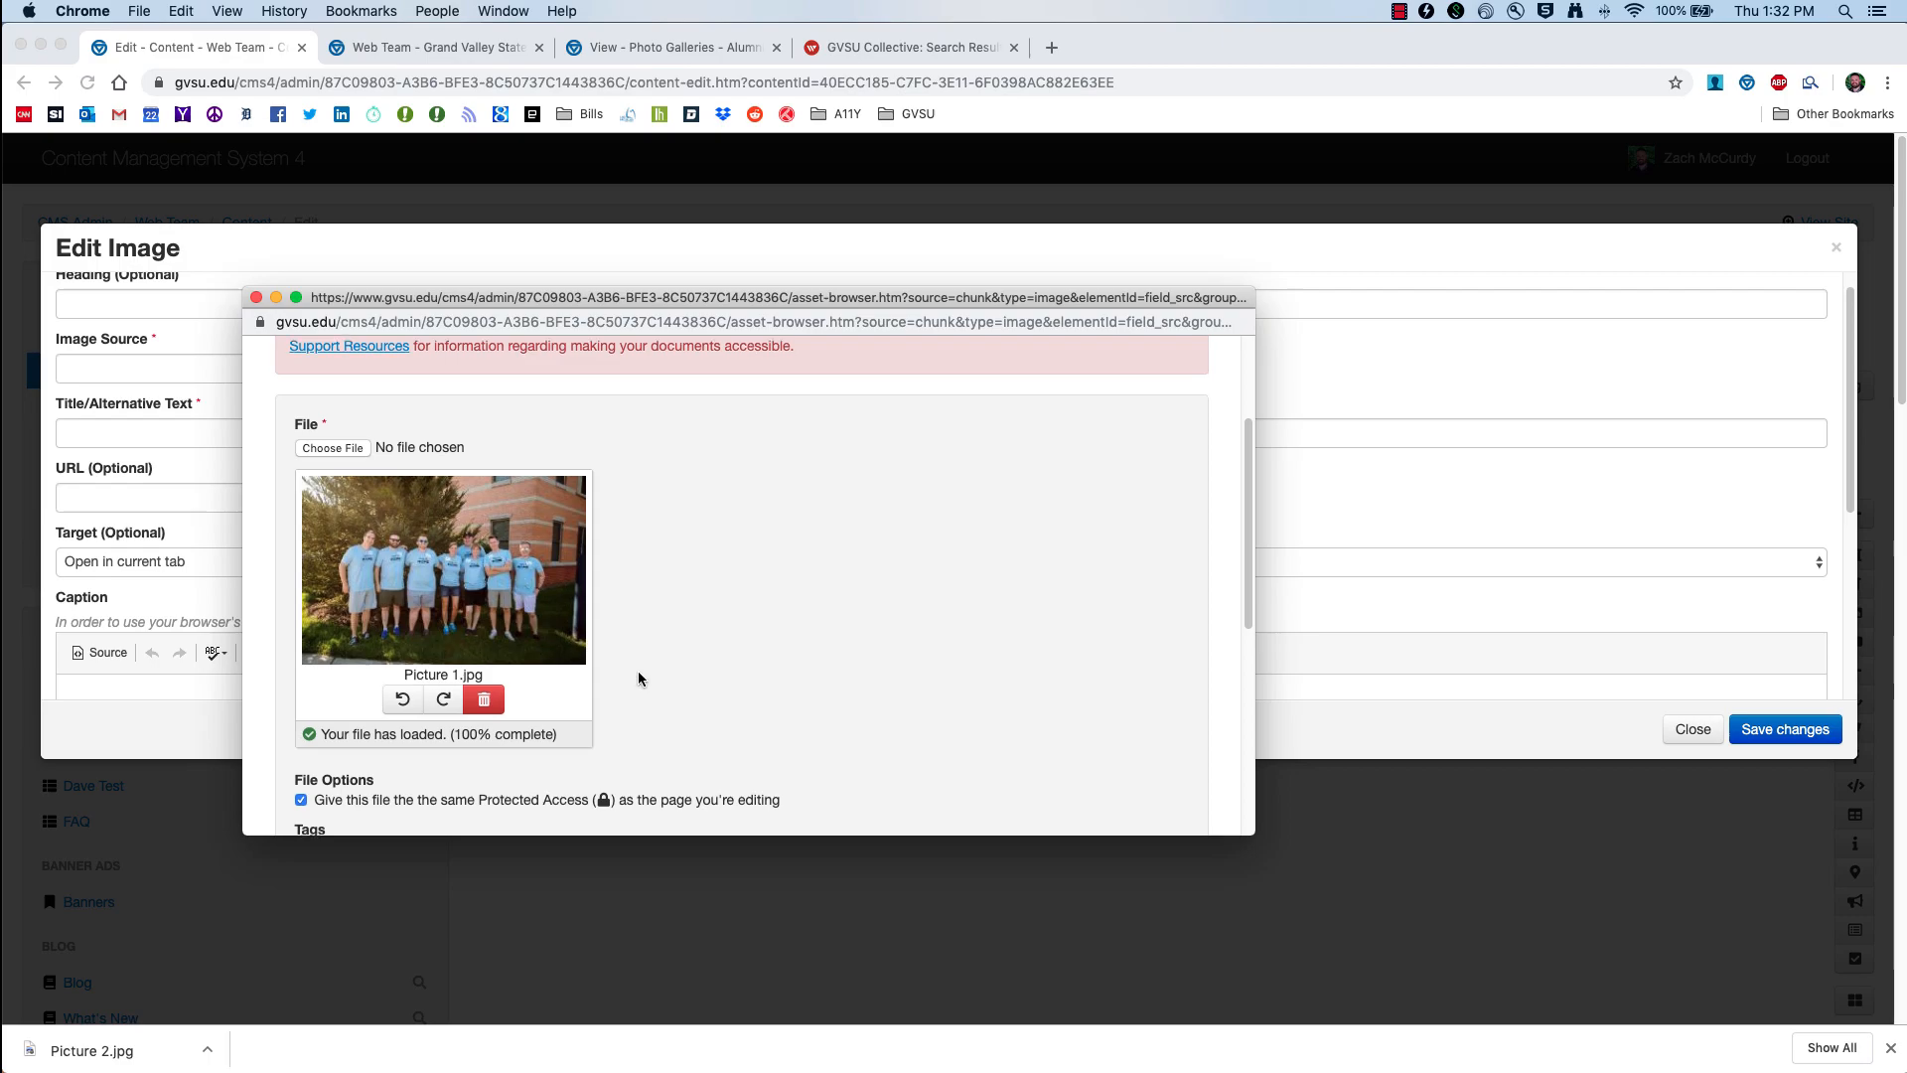
Step: Tag the picture with Team Bios and upload it as the image source
{"action": "scroll", "coordinate": [638, 675], "scroll_direction": "down", "scroll_amount": 5}
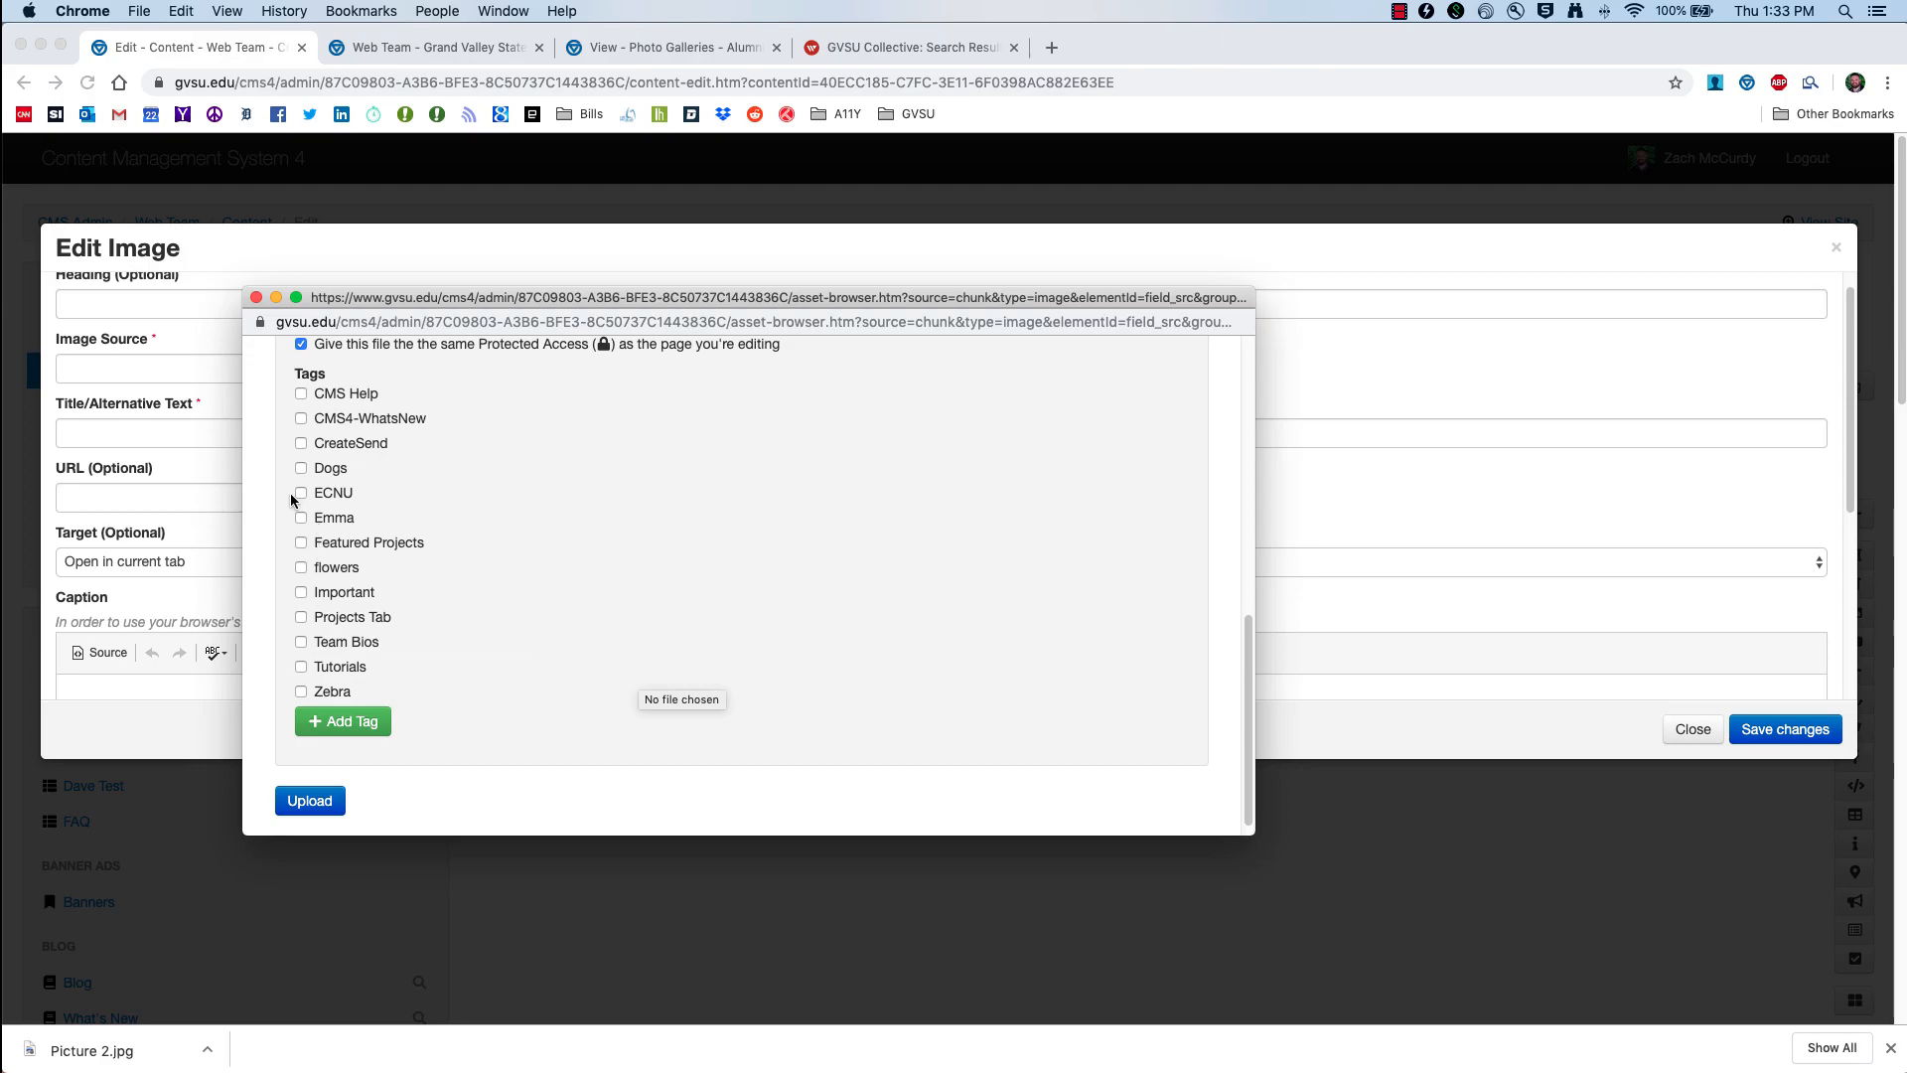
{"action": "left_click", "coordinate": [300, 641]}
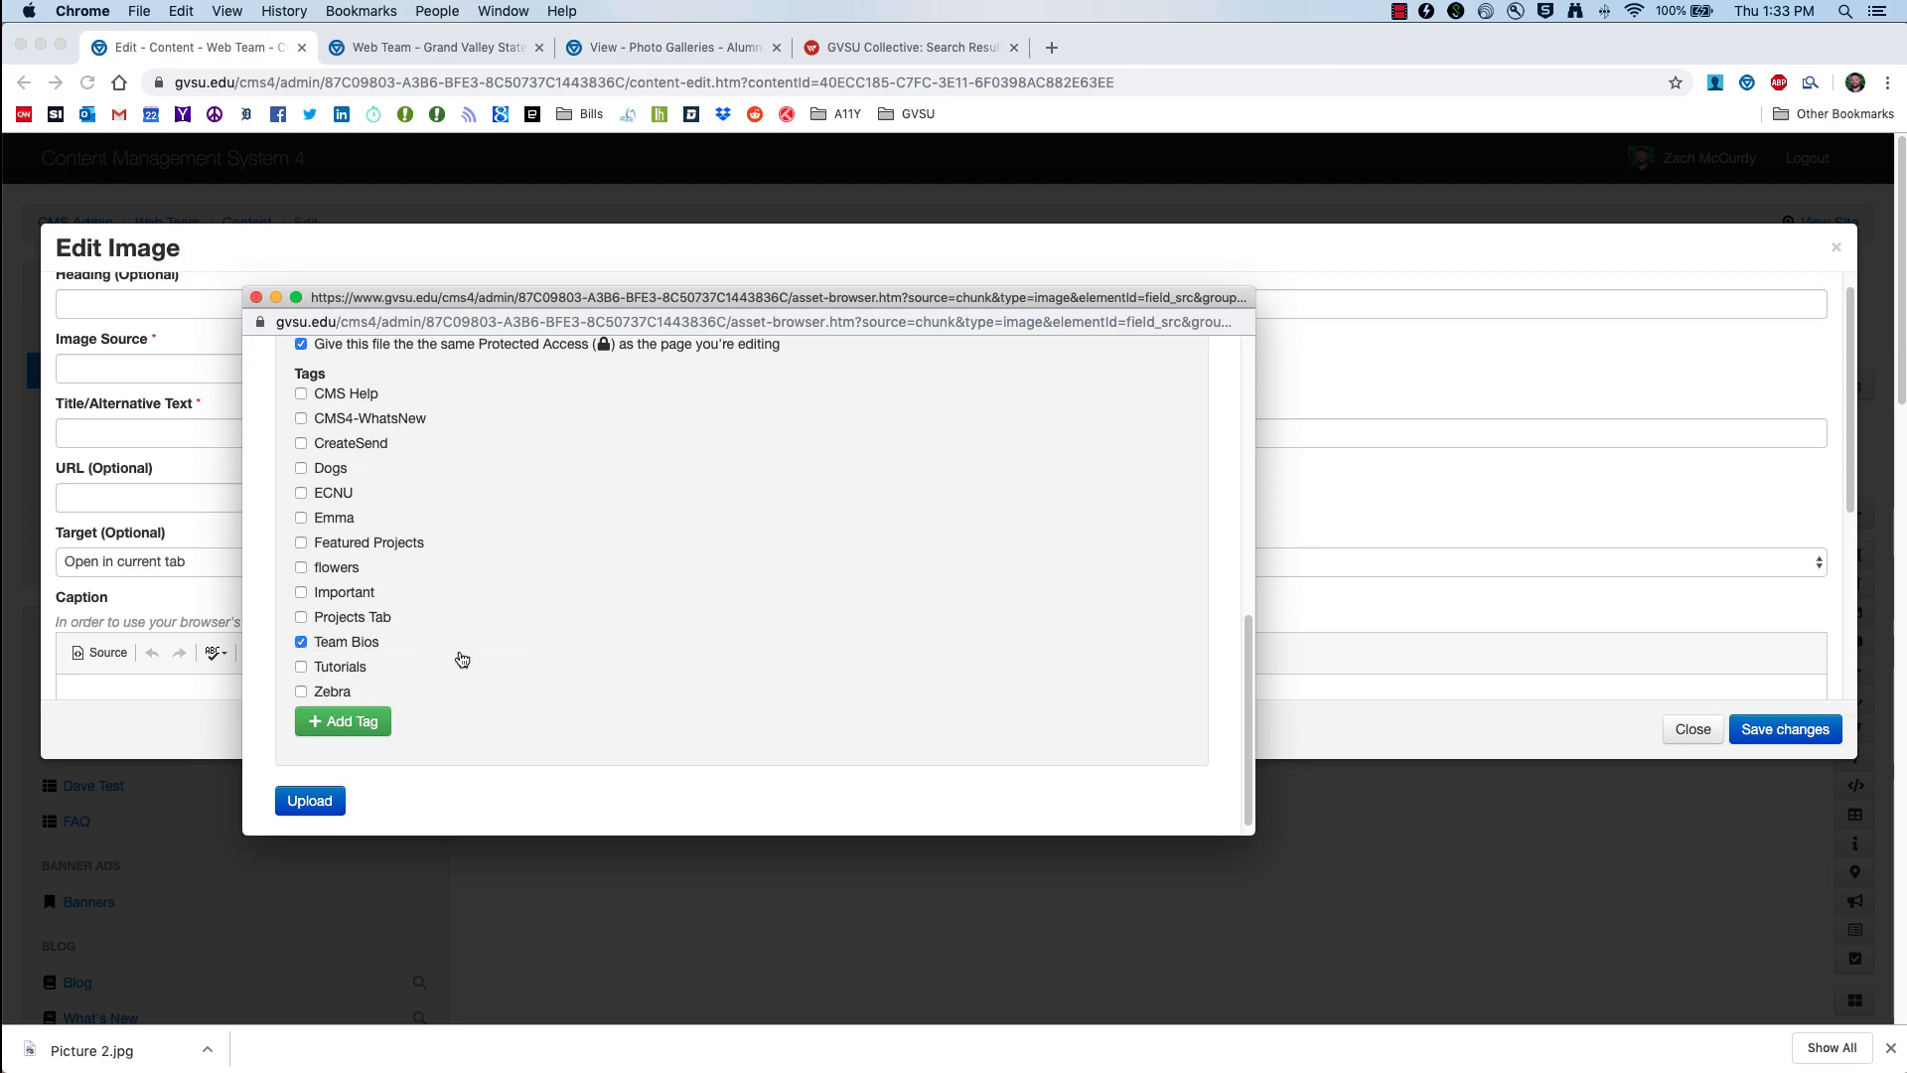
{"action": "scroll", "coordinate": [414, 760], "scroll_direction": "down", "scroll_amount": 1}
{"action": "left_click", "coordinate": [340, 785]}
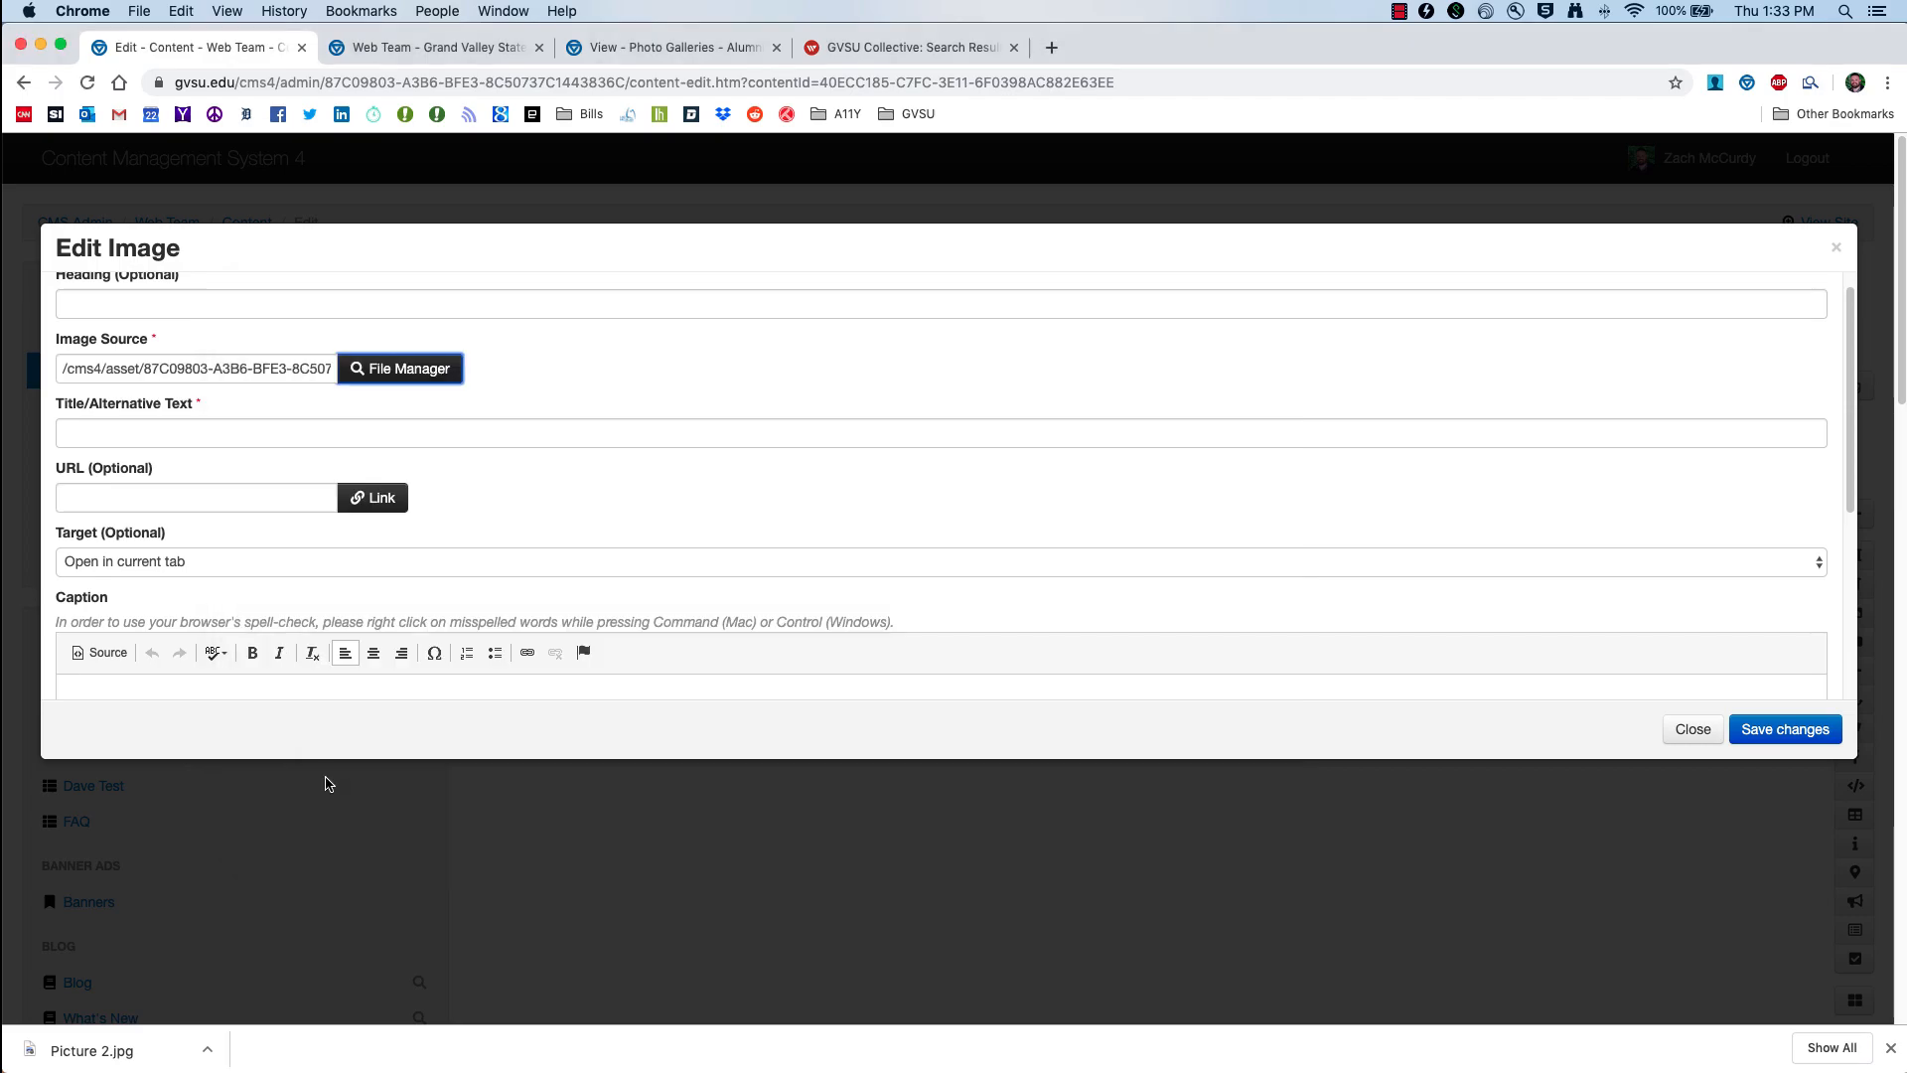
Step: Enter "Group of people standing in front of a tree" as the image's title/alternative text and save the image changes
{"action": "left_click", "coordinate": [150, 434]}
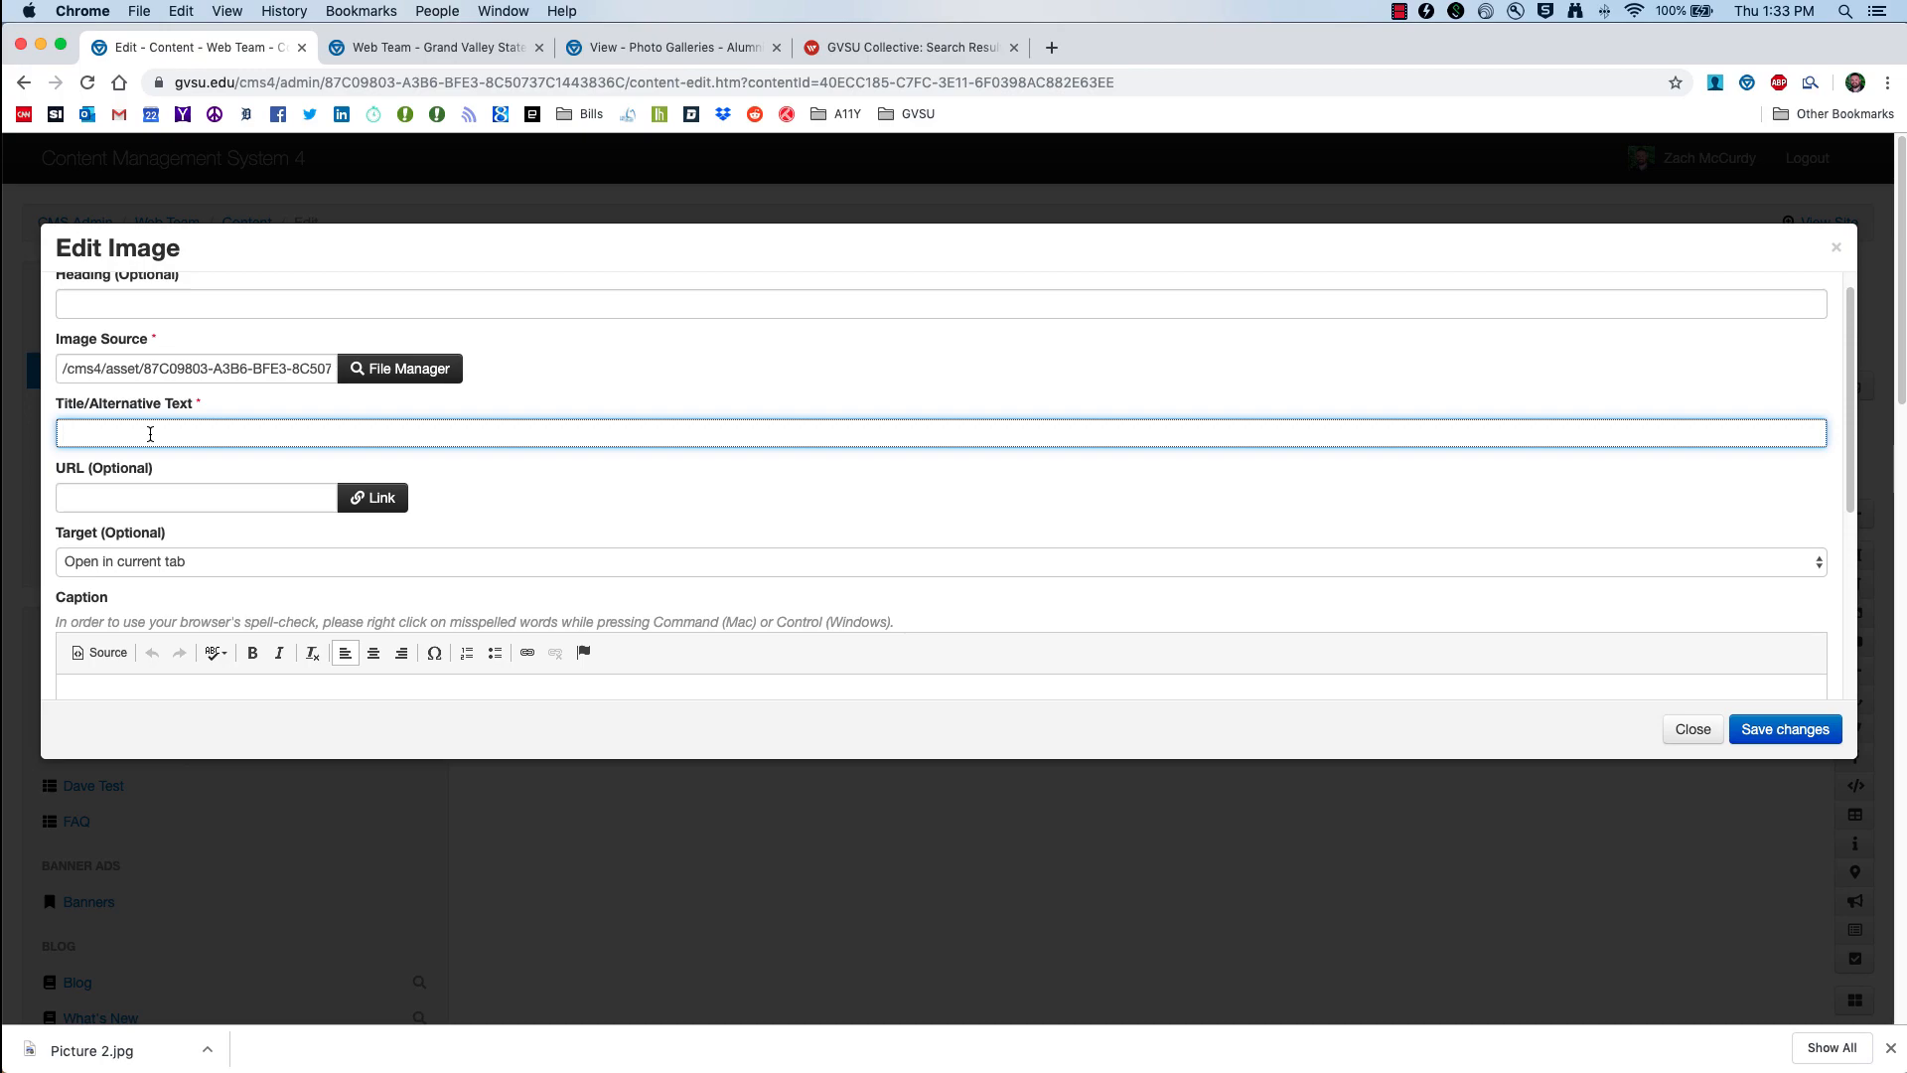
{"action": "type", "text": "Group of people standing in front of a tree"}
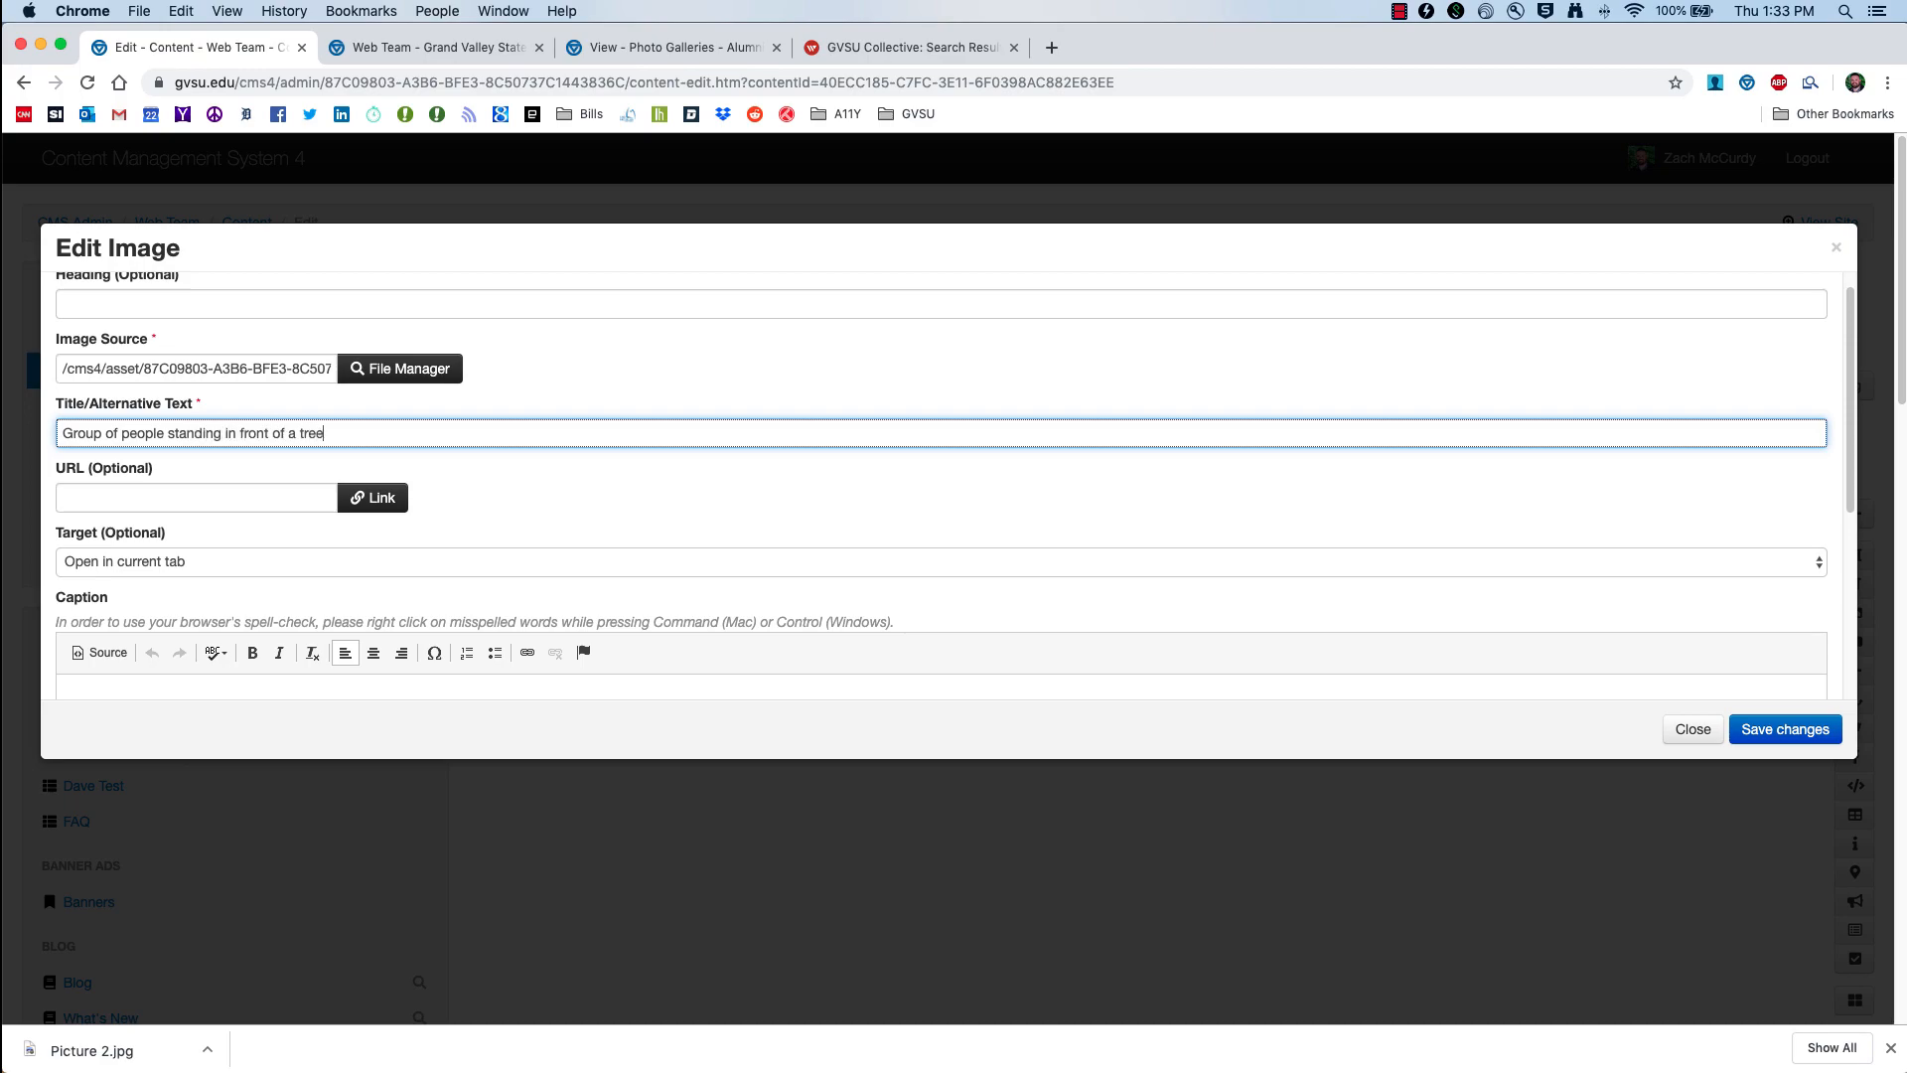
{"action": "left_click", "coordinate": [180, 496]}
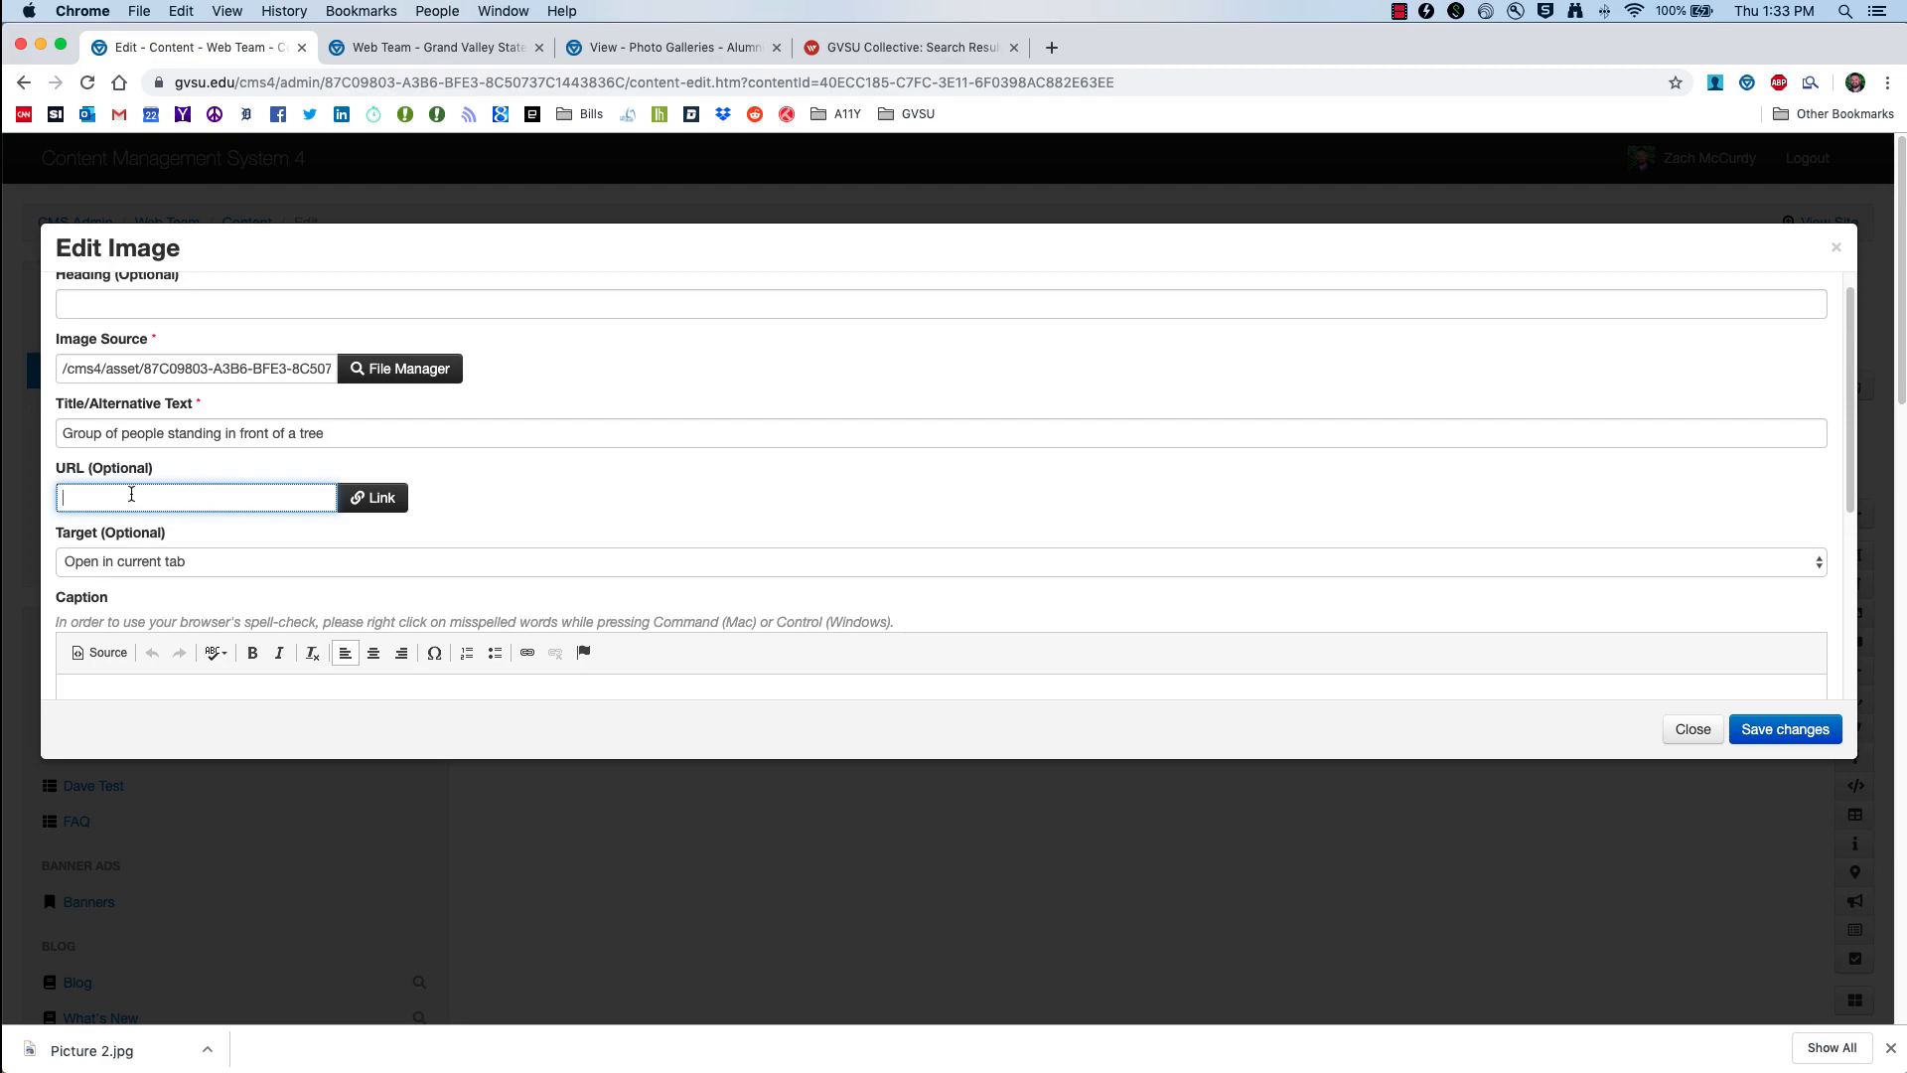
{"action": "scroll", "coordinate": [167, 498], "scroll_direction": "down", "scroll_amount": 3}
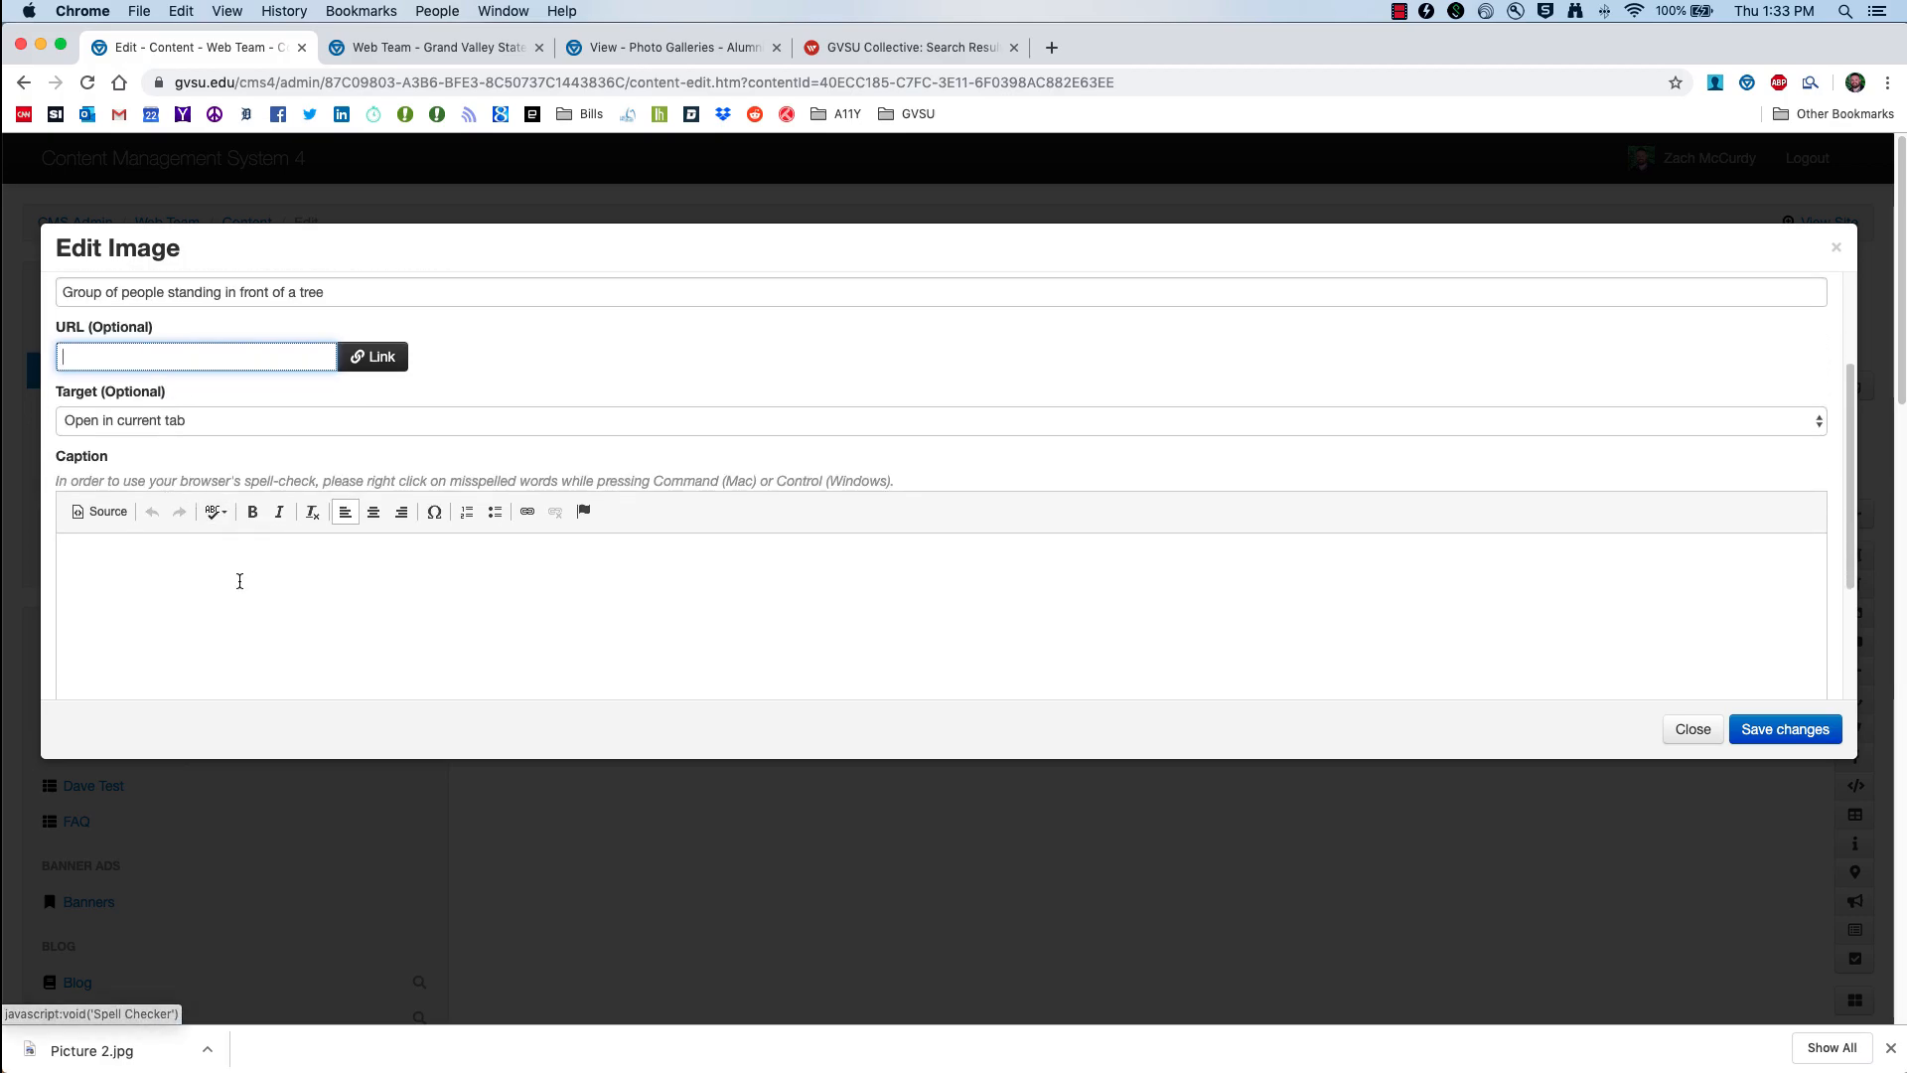
{"action": "scroll", "coordinate": [196, 579], "scroll_direction": "down", "scroll_amount": 3}
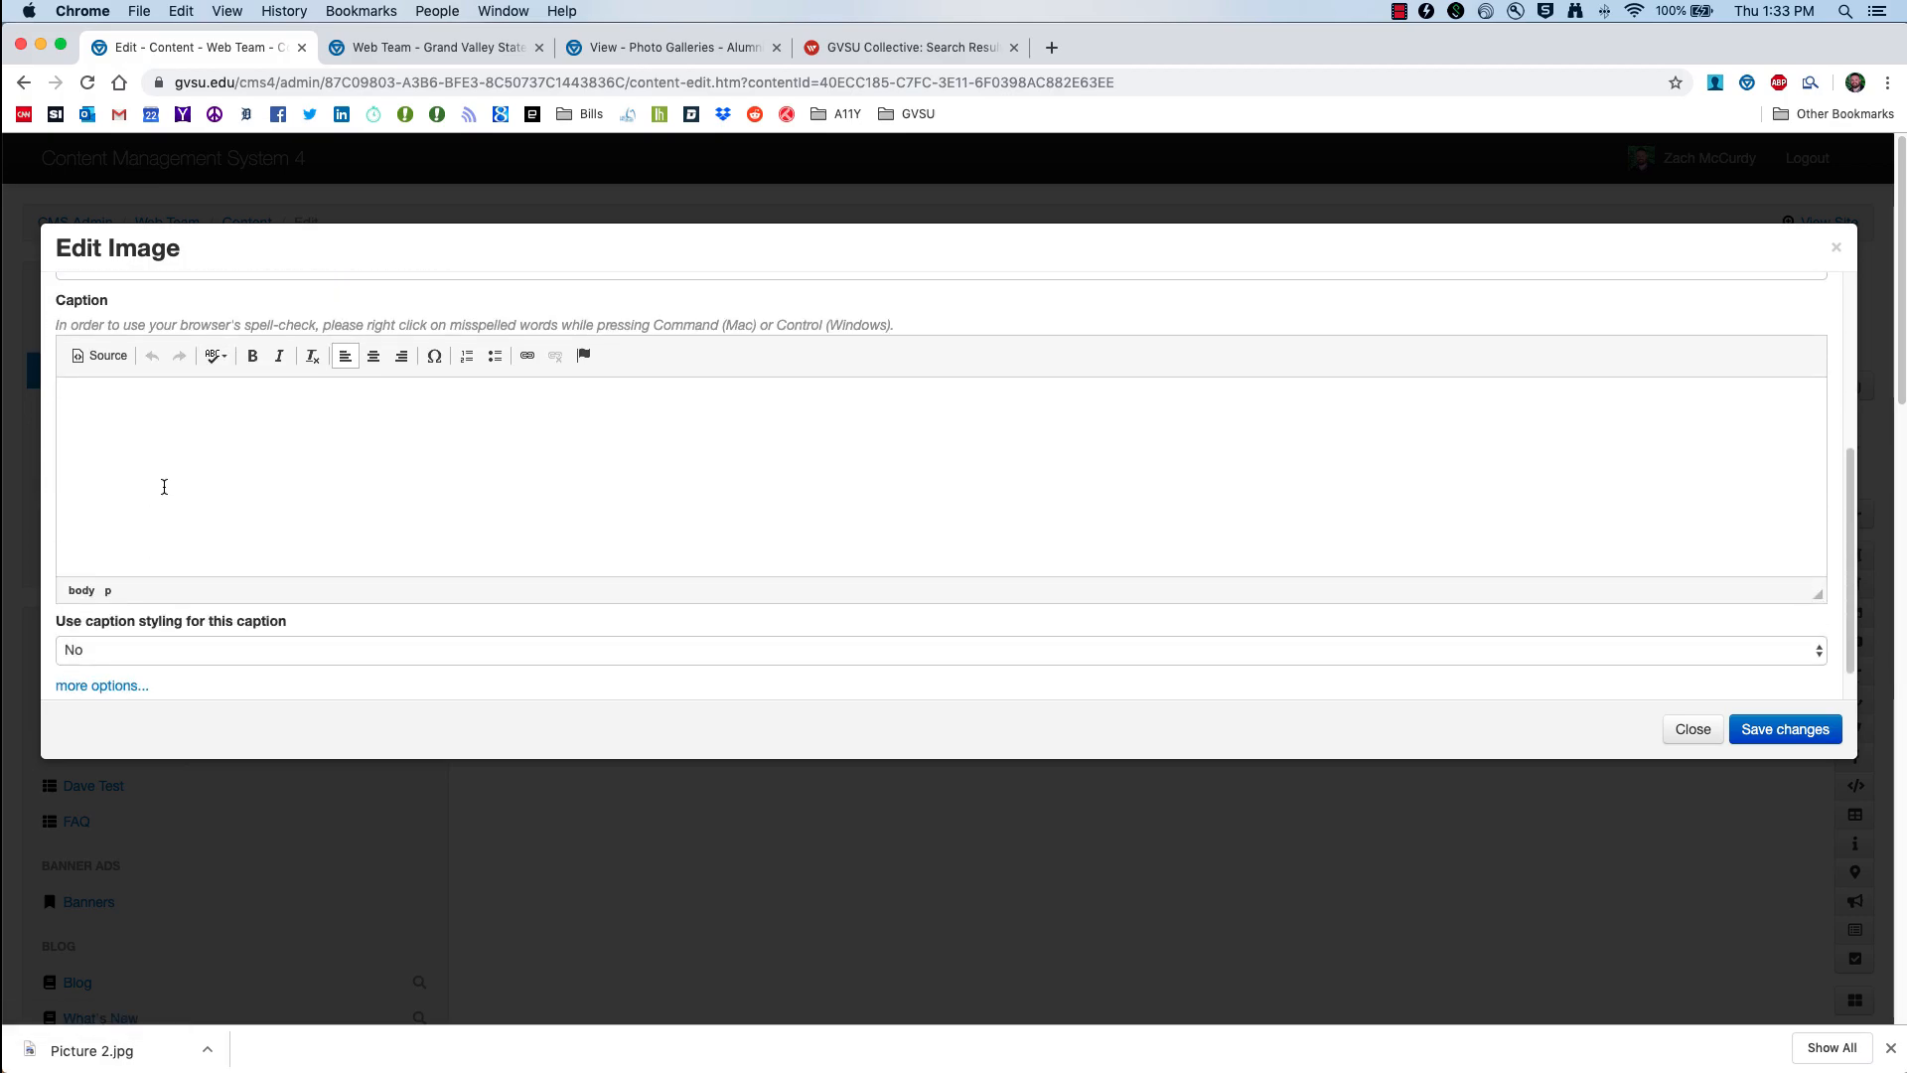
{"action": "scroll", "coordinate": [294, 516], "scroll_direction": "up", "scroll_amount": 5}
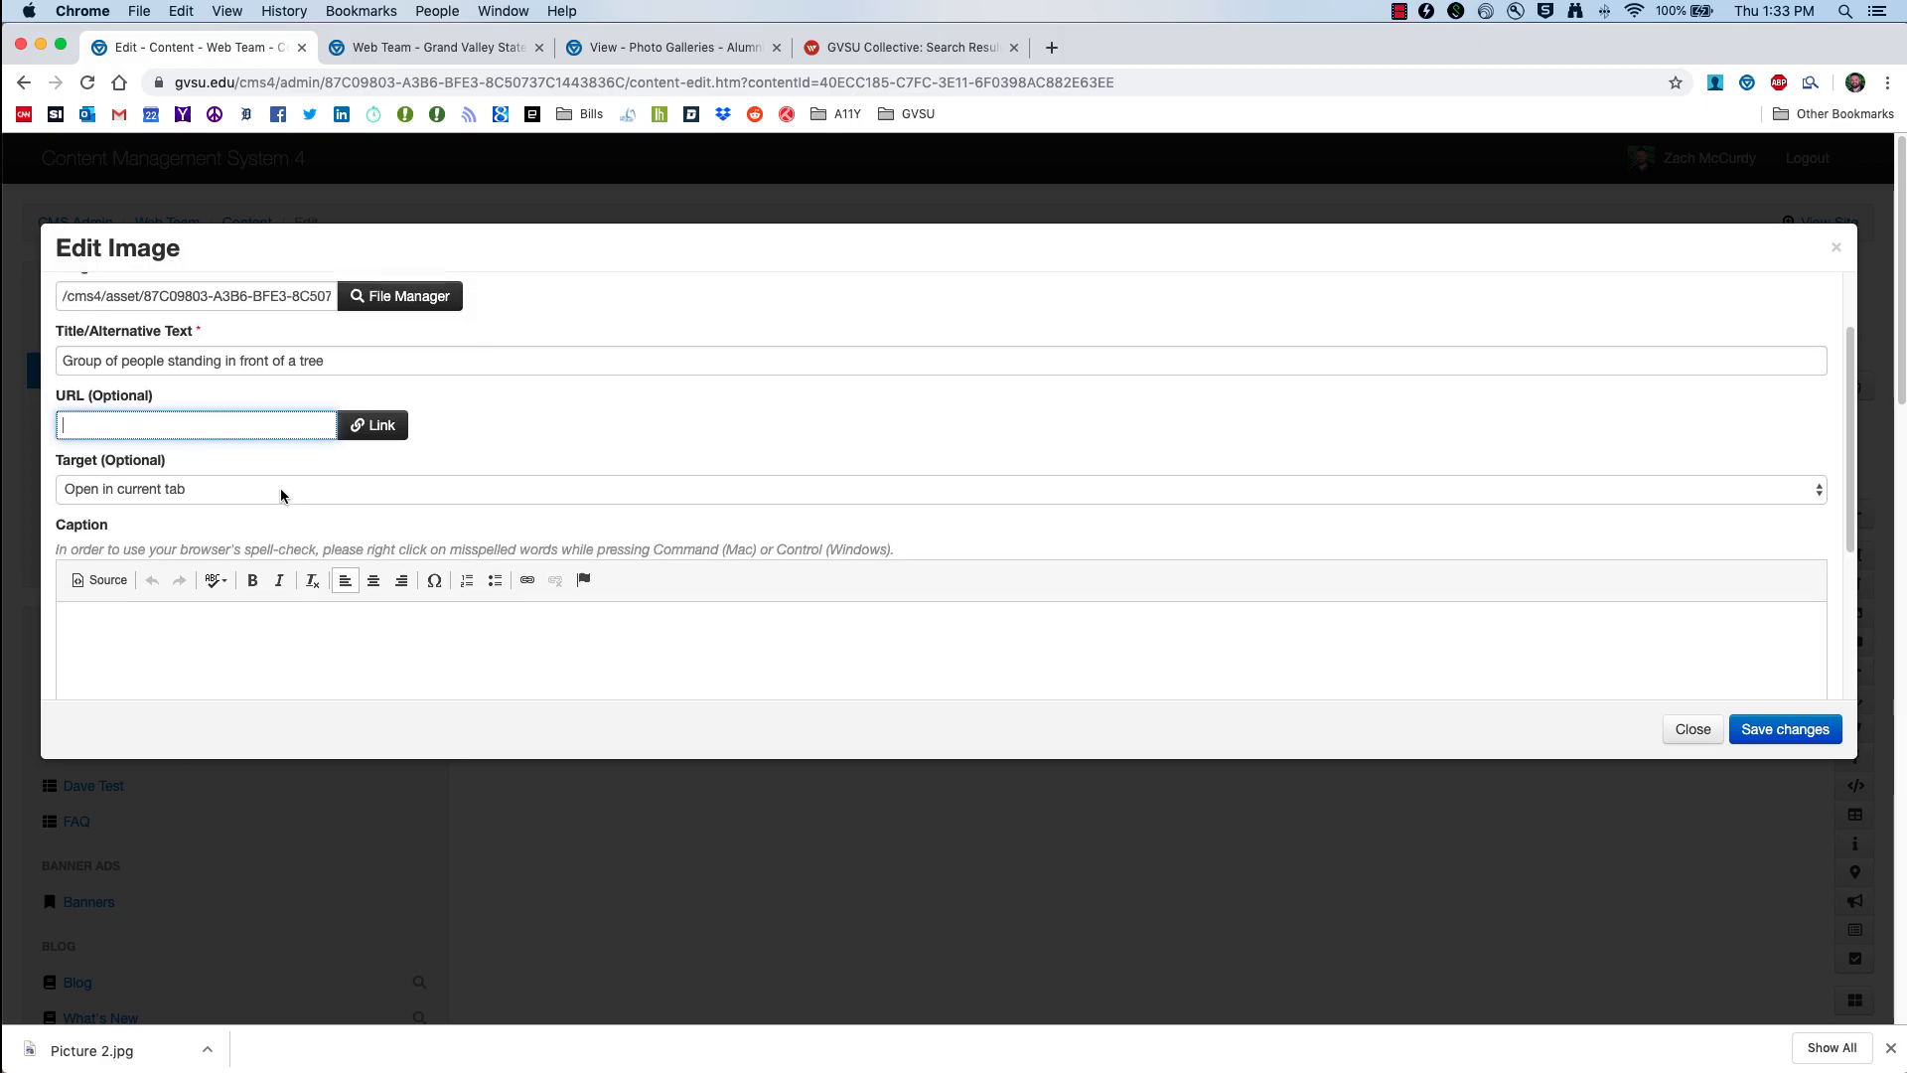
{"action": "left_click", "coordinate": [1774, 731]}
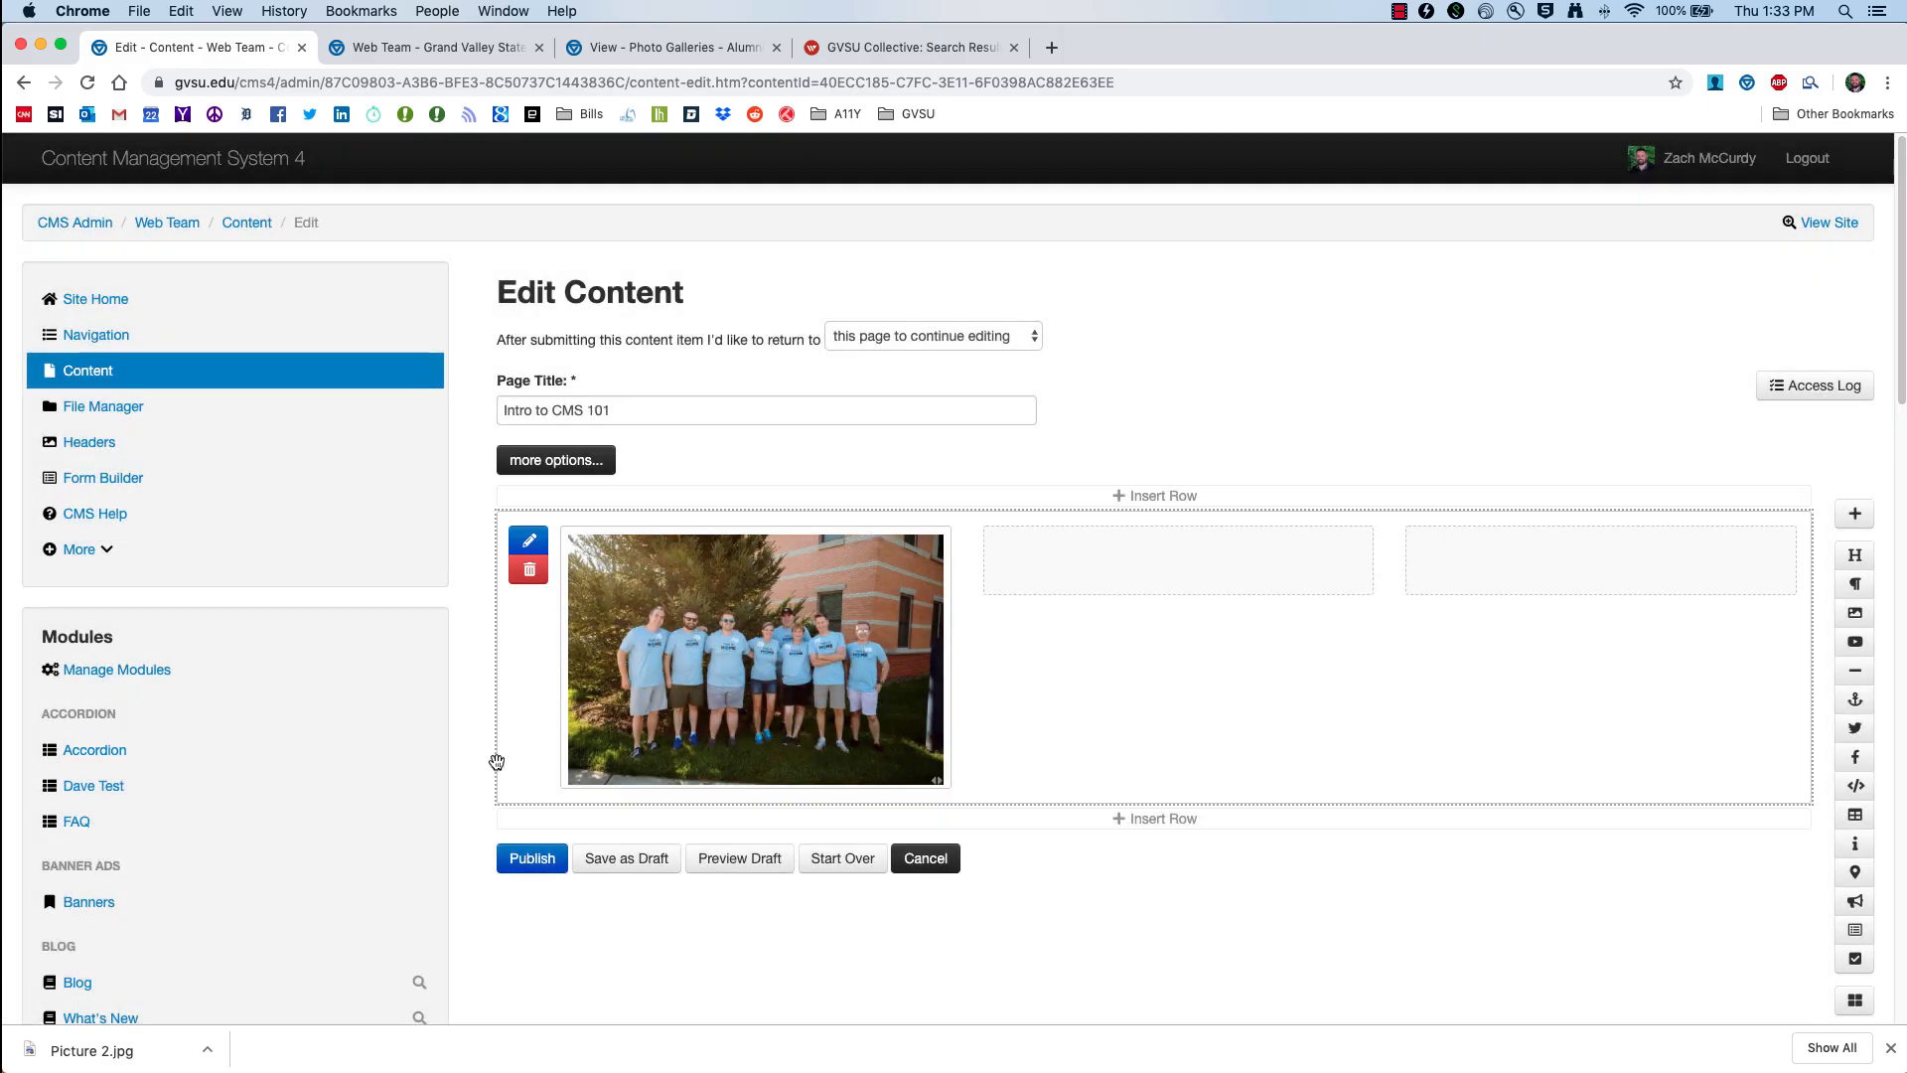
Step: Preview the draft page with the image in the first column, and close the preview
{"action": "mouse_move", "coordinate": [698, 661]}
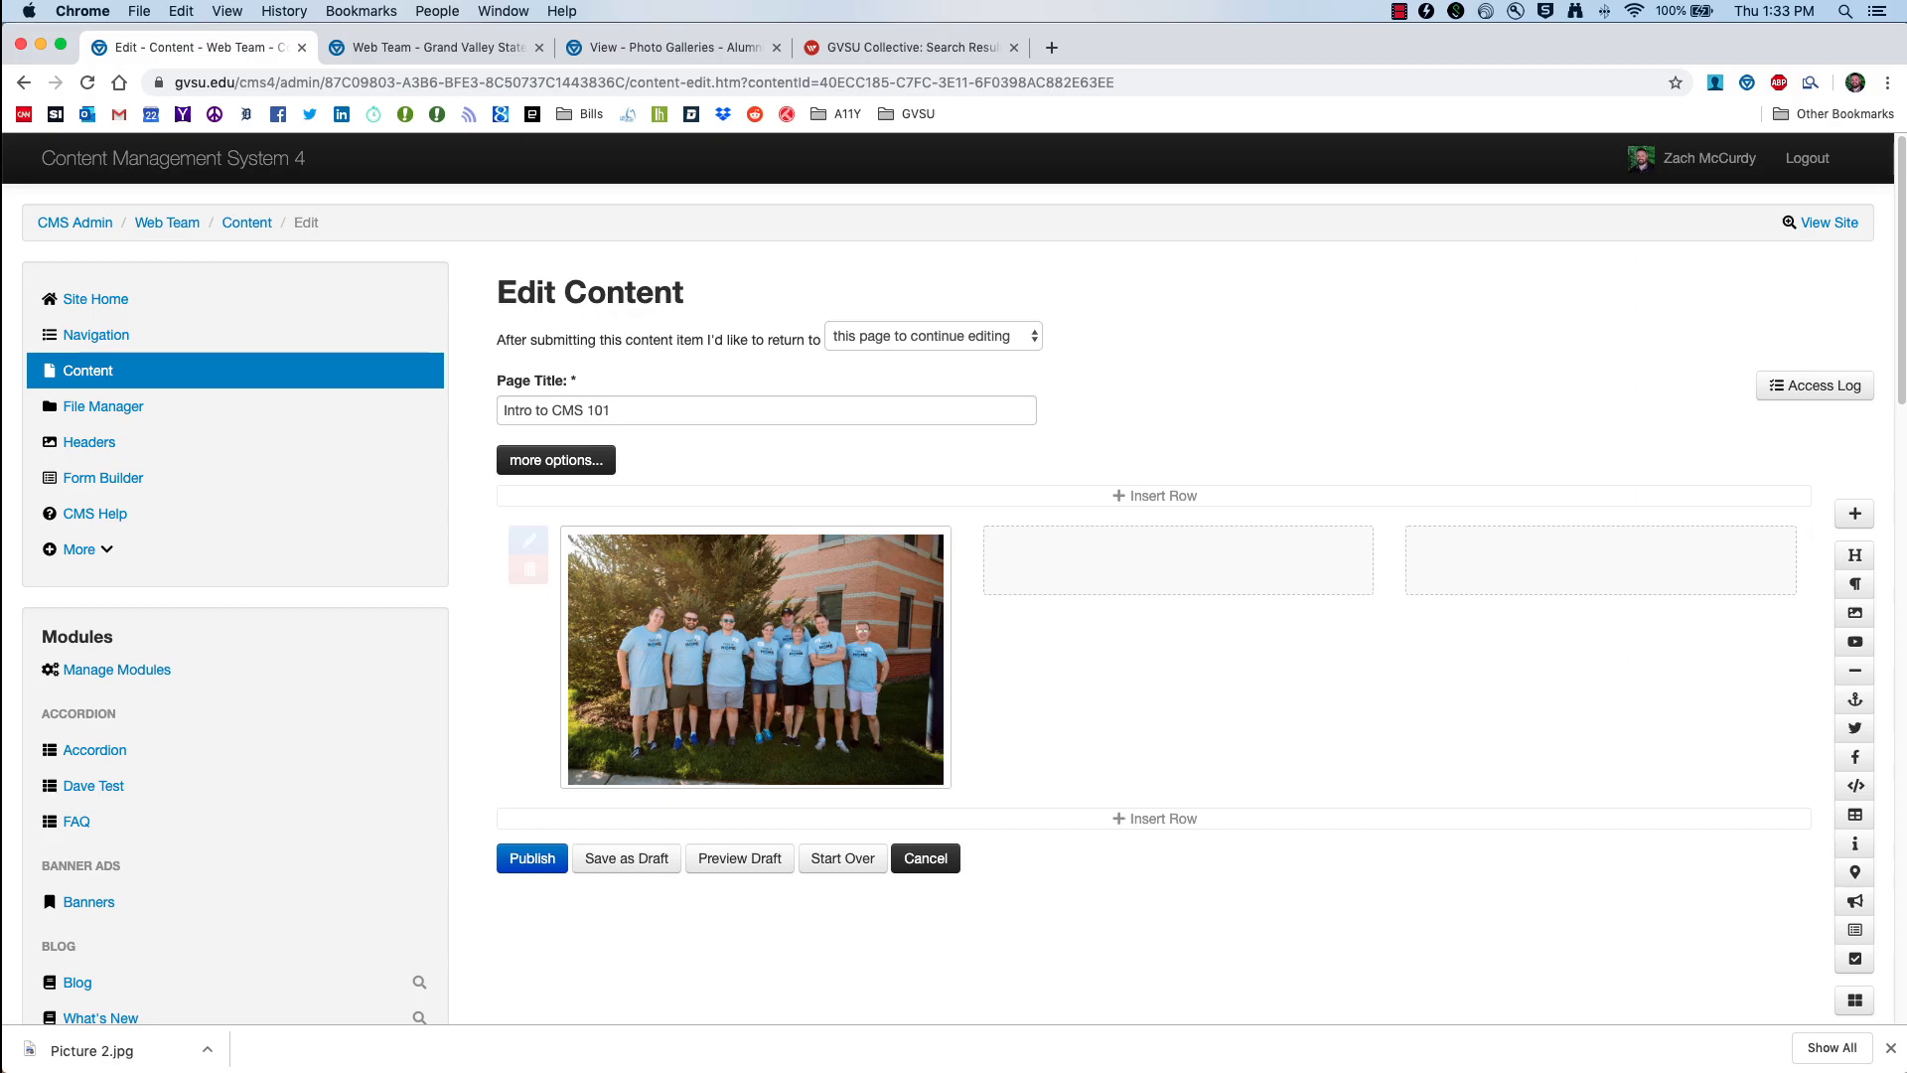
{"action": "scroll", "coordinate": [1029, 973], "scroll_direction": "down", "scroll_amount": 10}
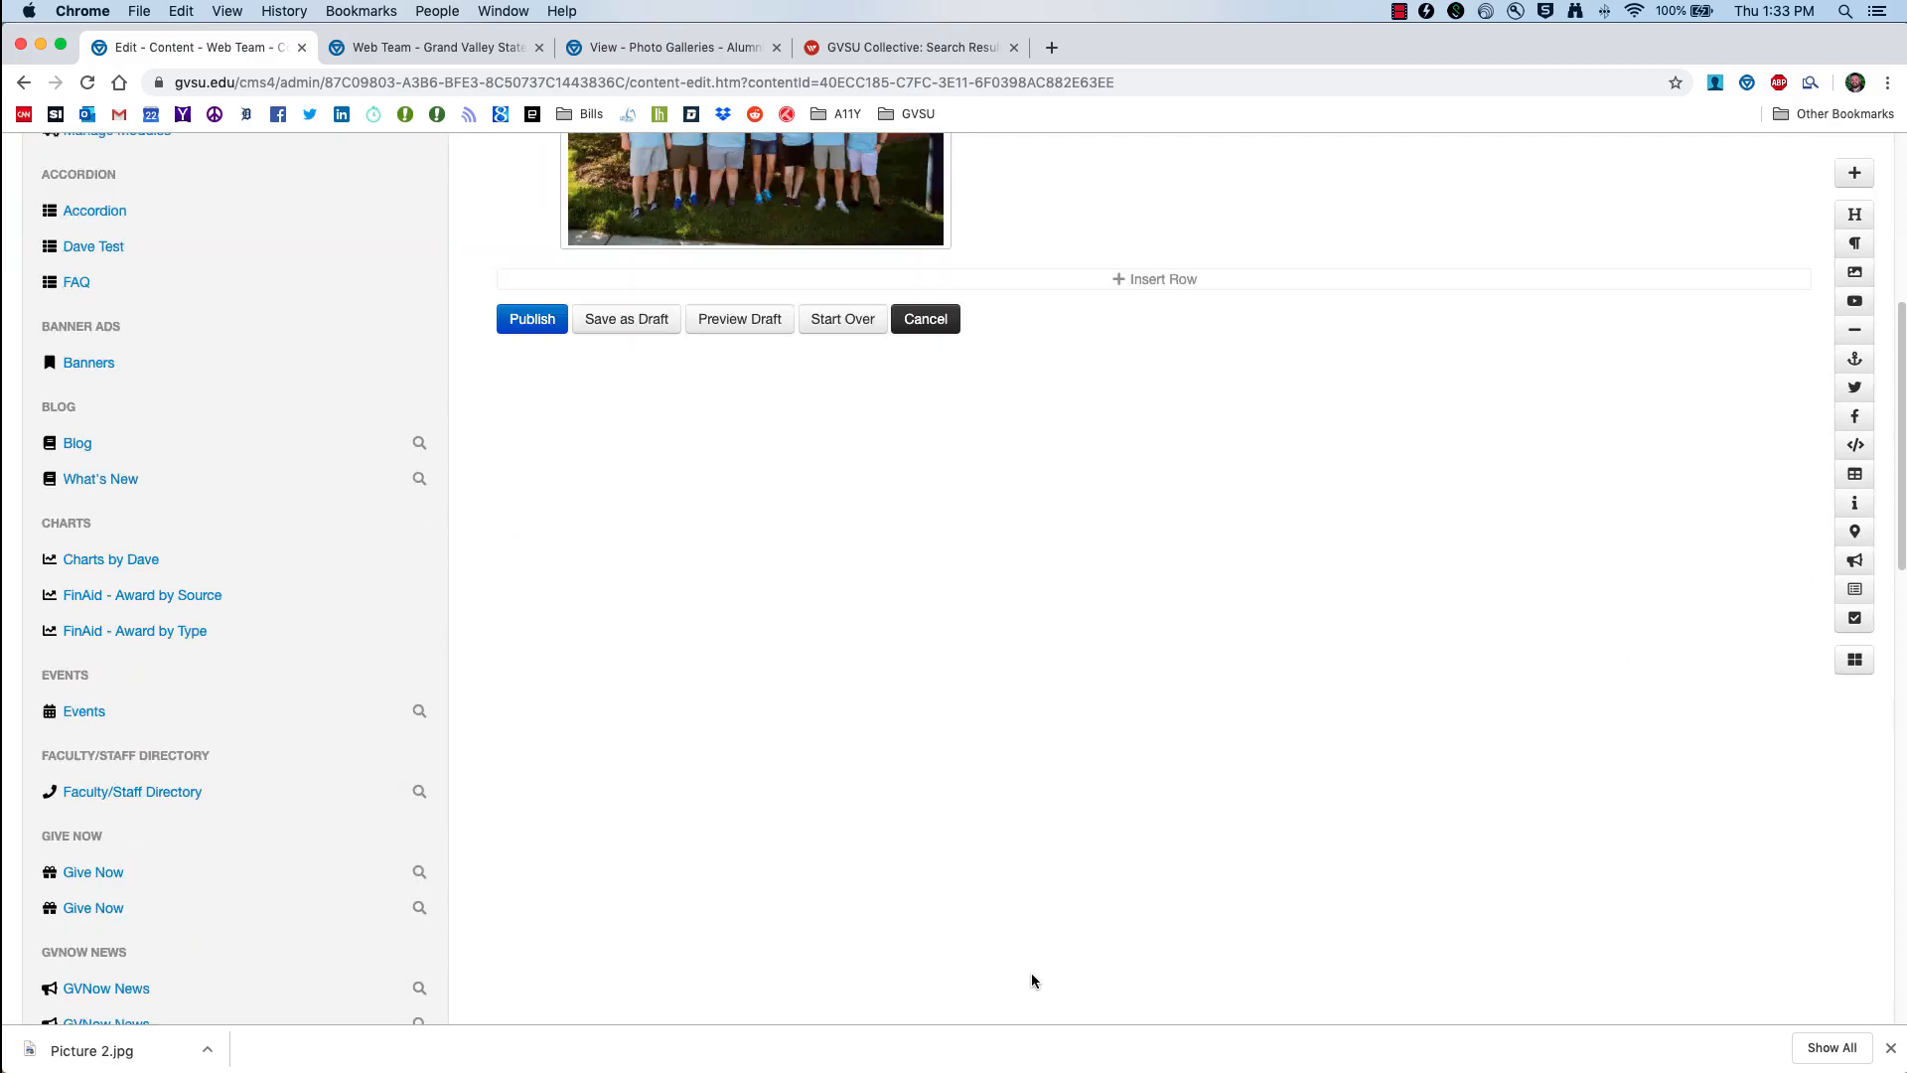
{"action": "scroll", "coordinate": [1029, 973], "scroll_direction": "up", "scroll_amount": 10}
{"action": "scroll", "coordinate": [1033, 965], "scroll_direction": "down", "scroll_amount": 3}
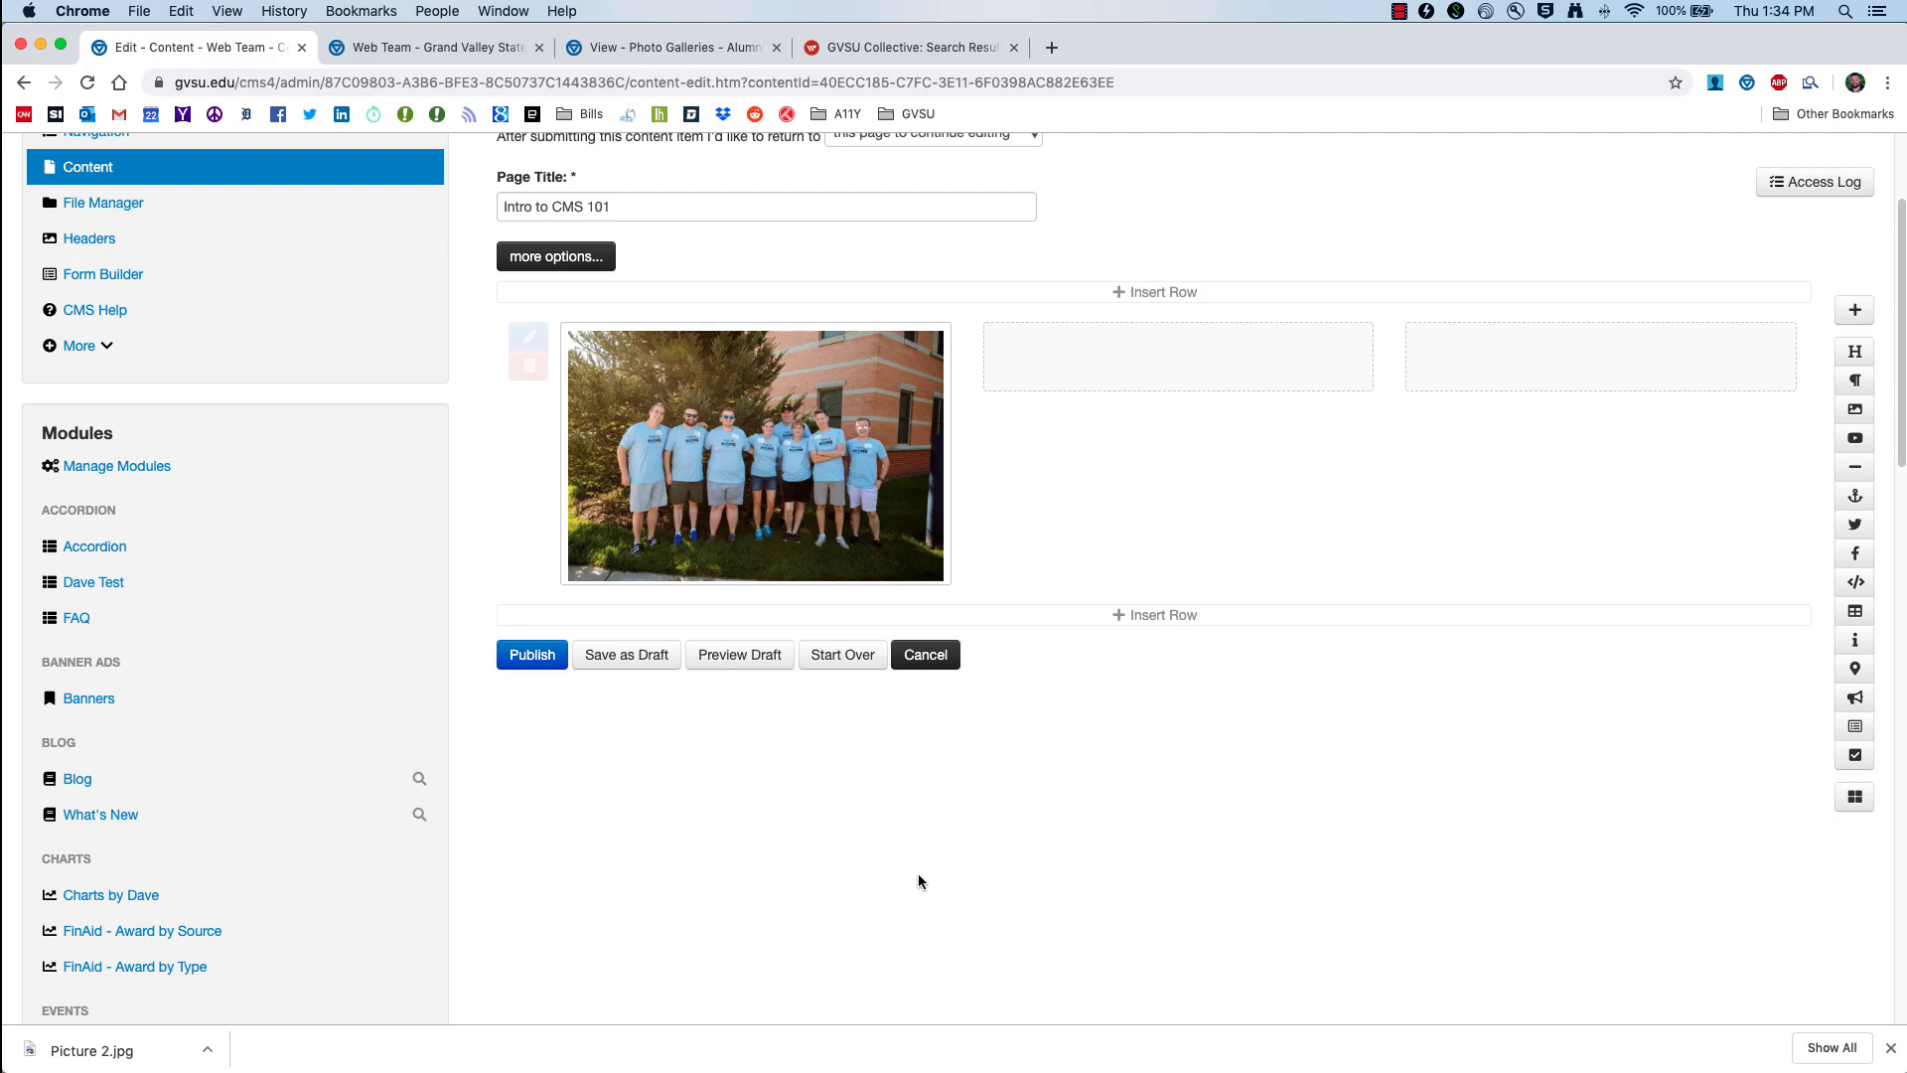
{"action": "left_click", "coordinate": [741, 654]}
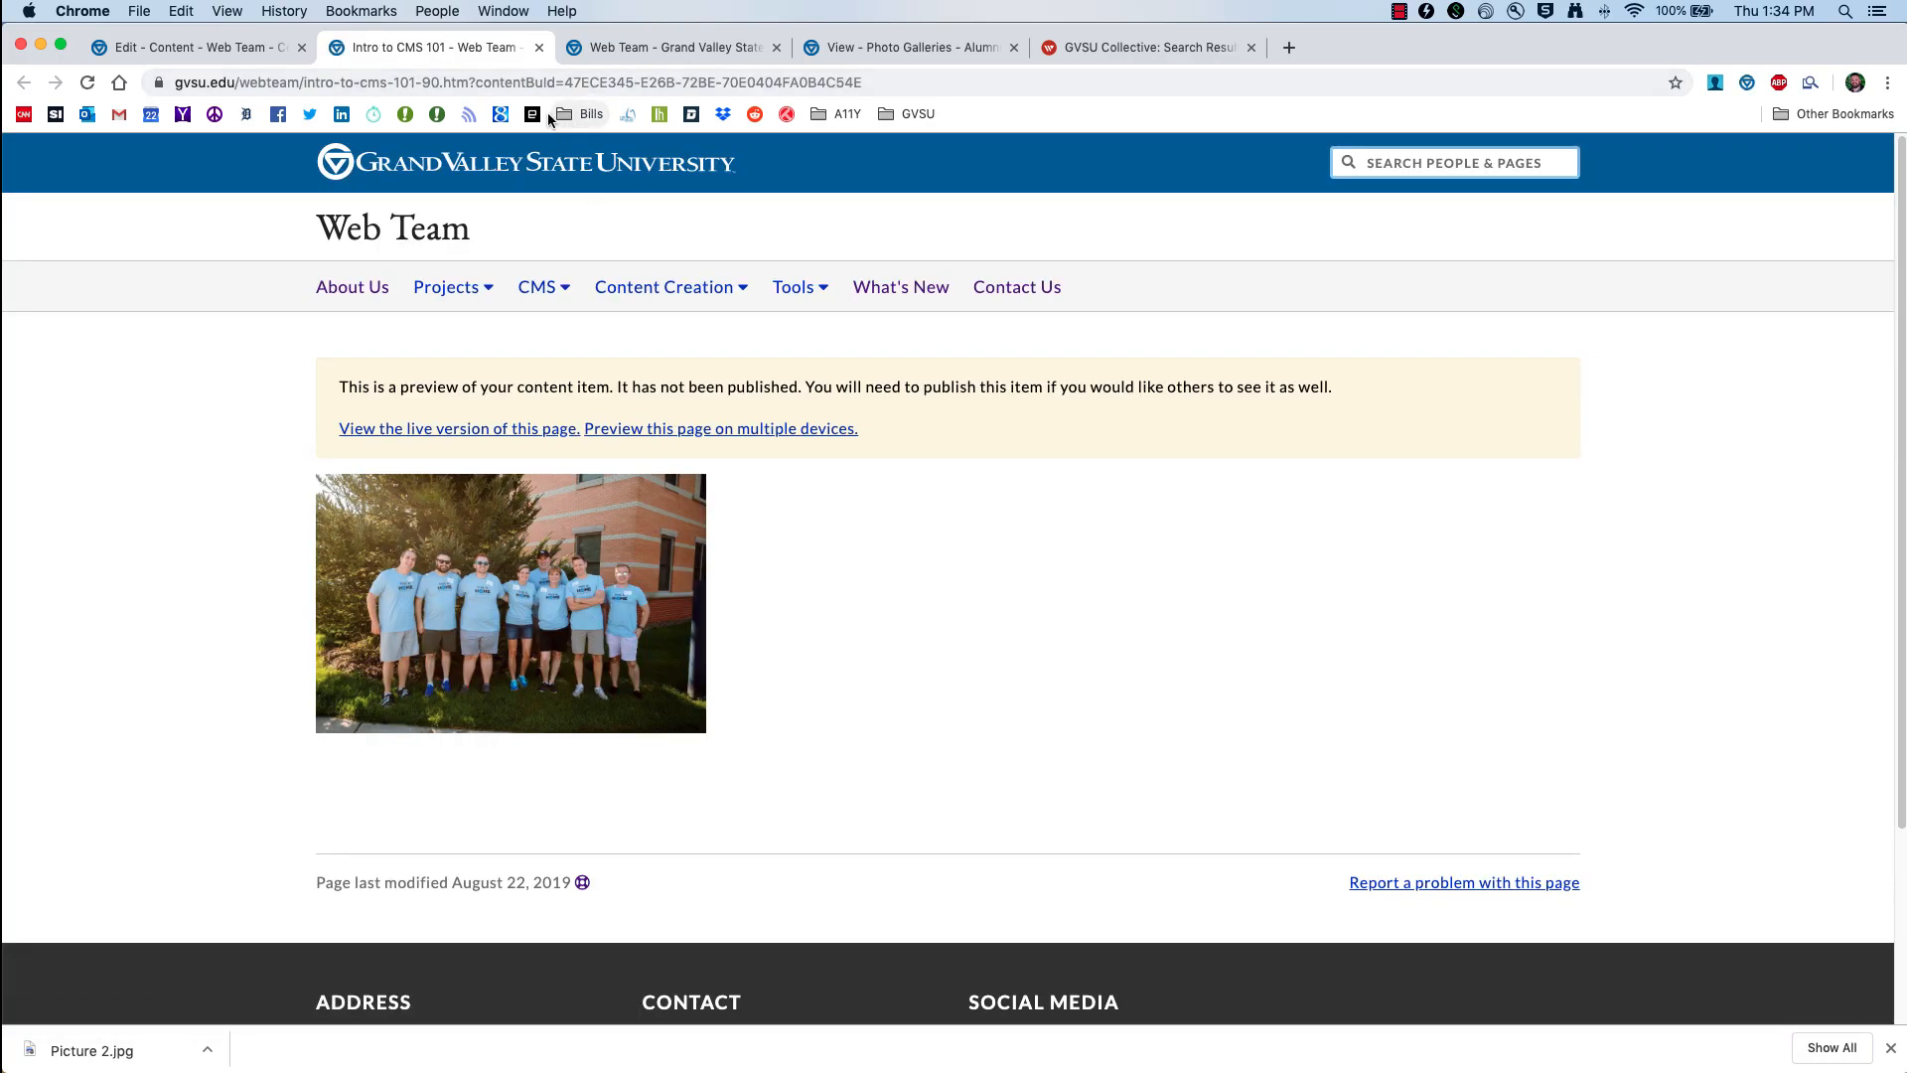
{"action": "left_click", "coordinate": [539, 50]}
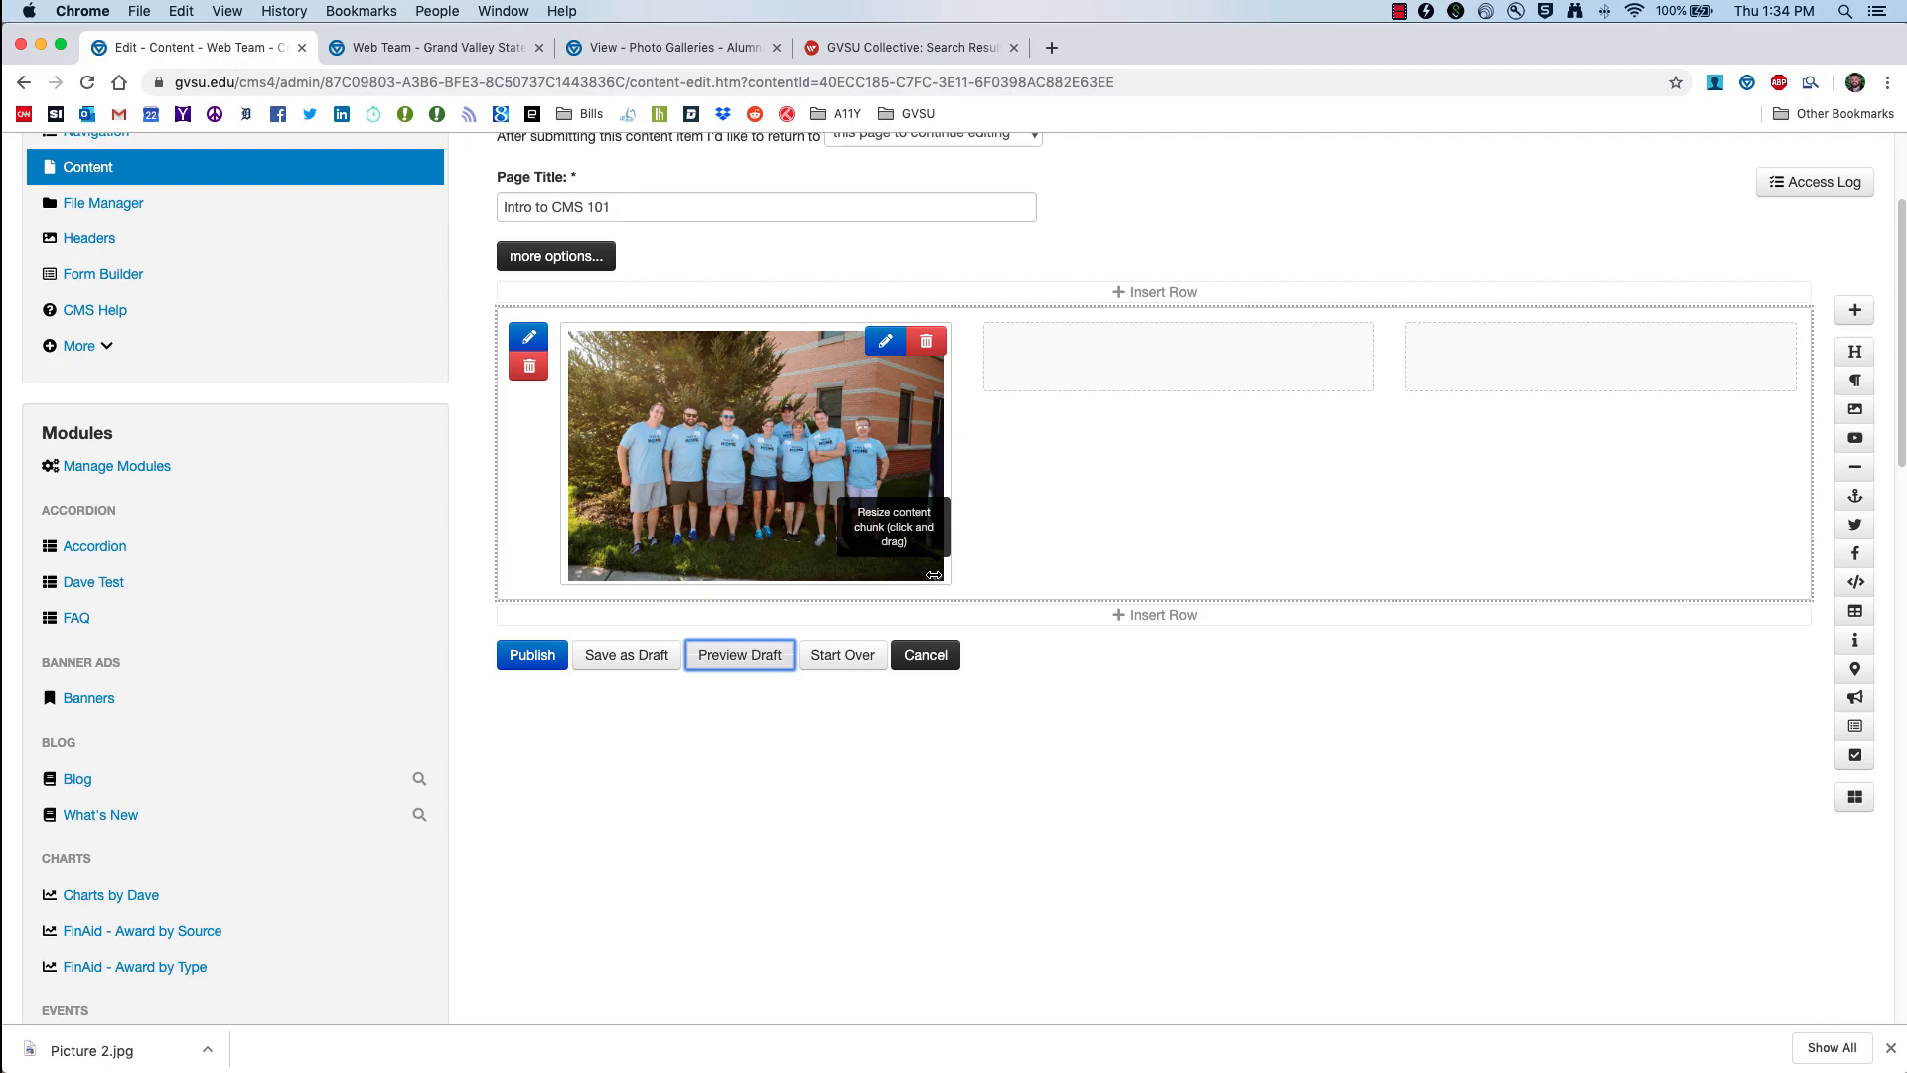
Step: Widen the image item to span all three columns of the row, and check it in a draft preview
{"action": "left_click_drag", "start_coordinate": [934, 575], "coordinate": [1058, 576]}
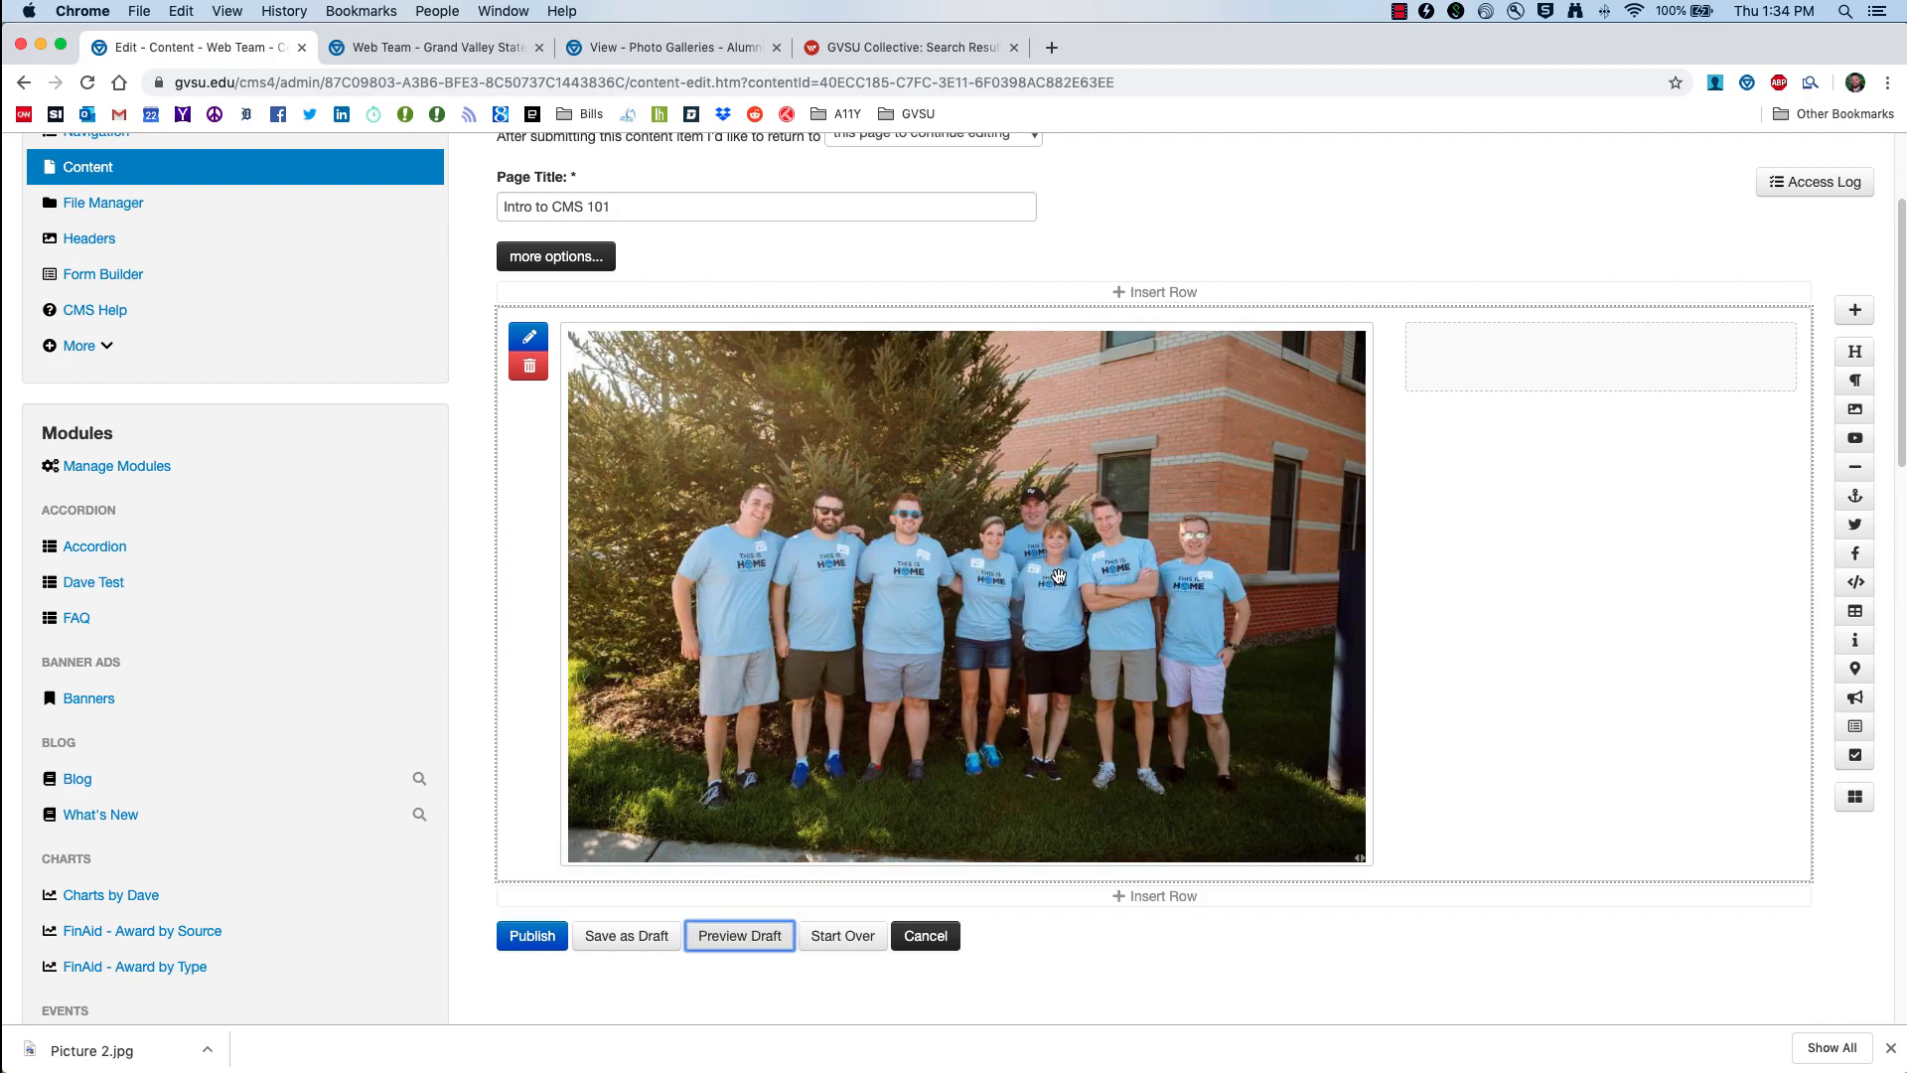
{"action": "left_click_drag", "start_coordinate": [1242, 586], "coordinate": [1658, 602]}
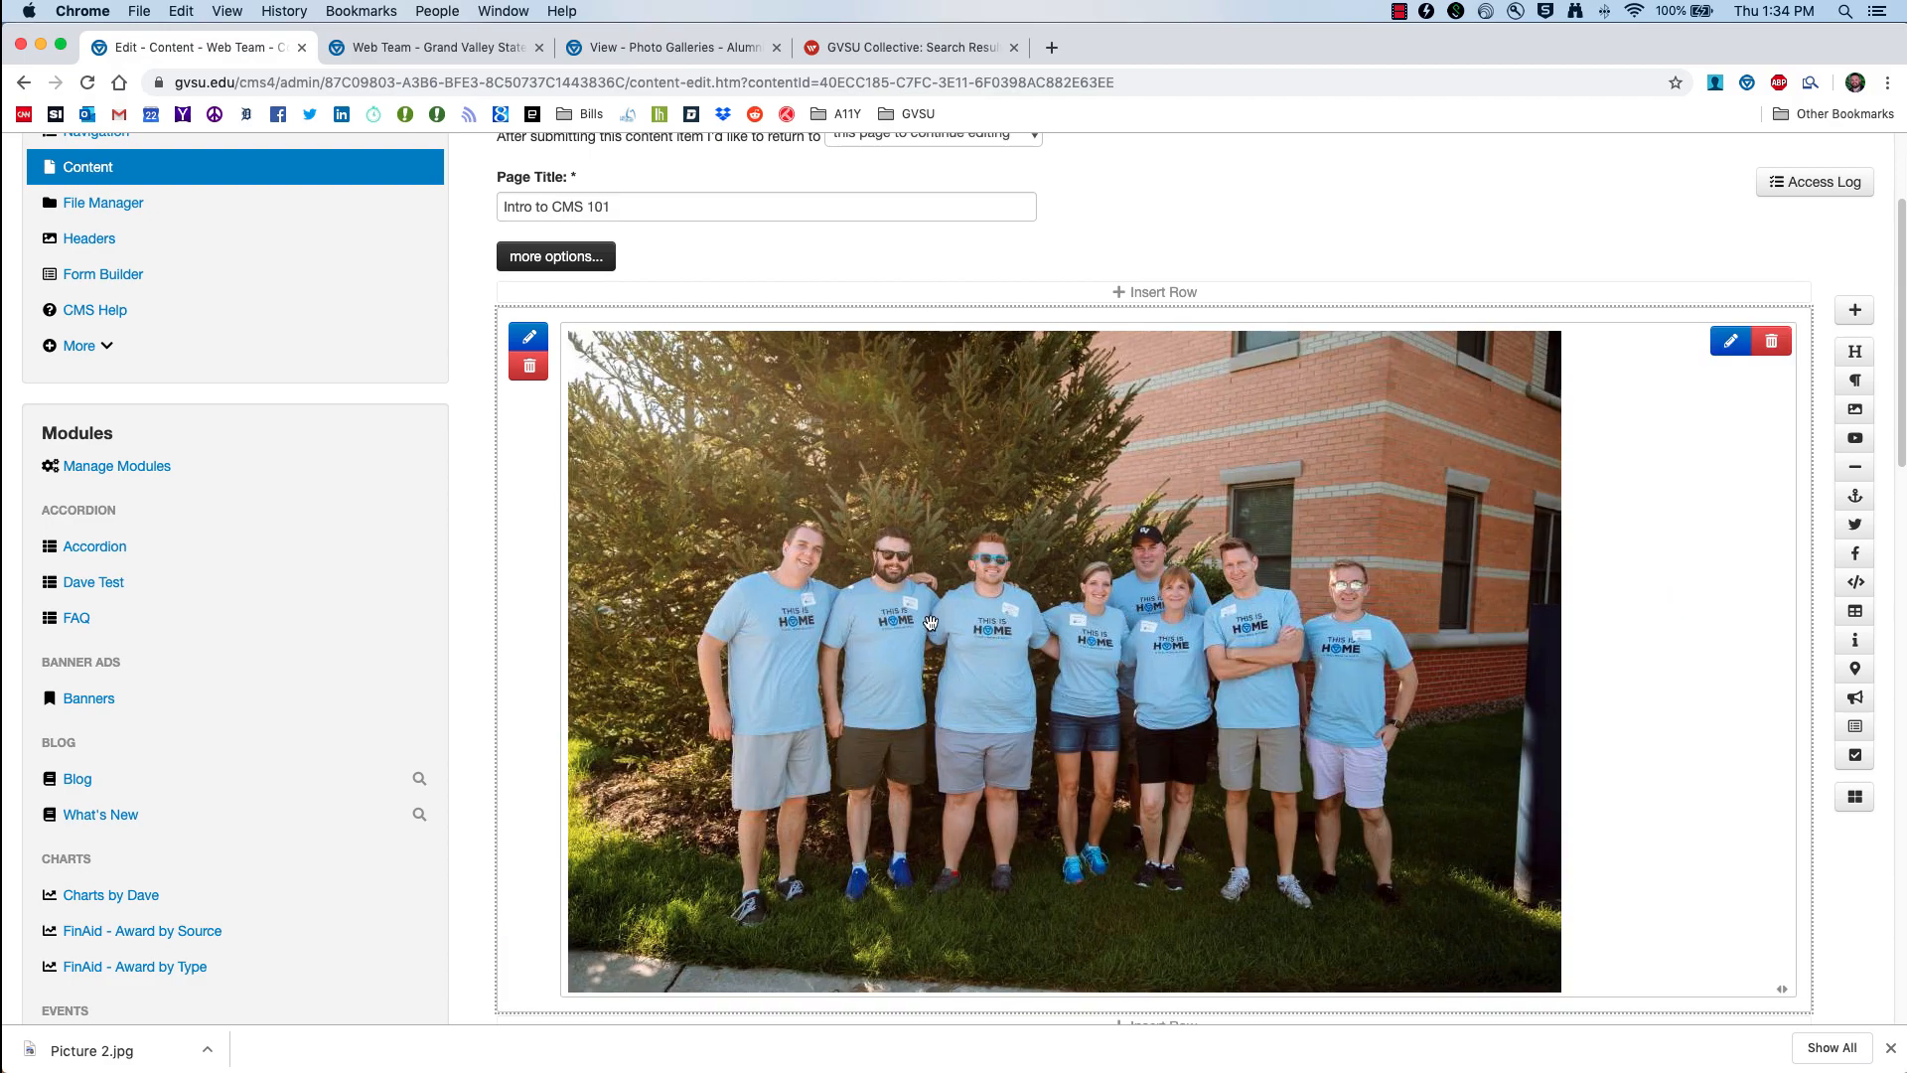
{"action": "scroll", "coordinate": [765, 695], "scroll_direction": "down", "scroll_amount": 5}
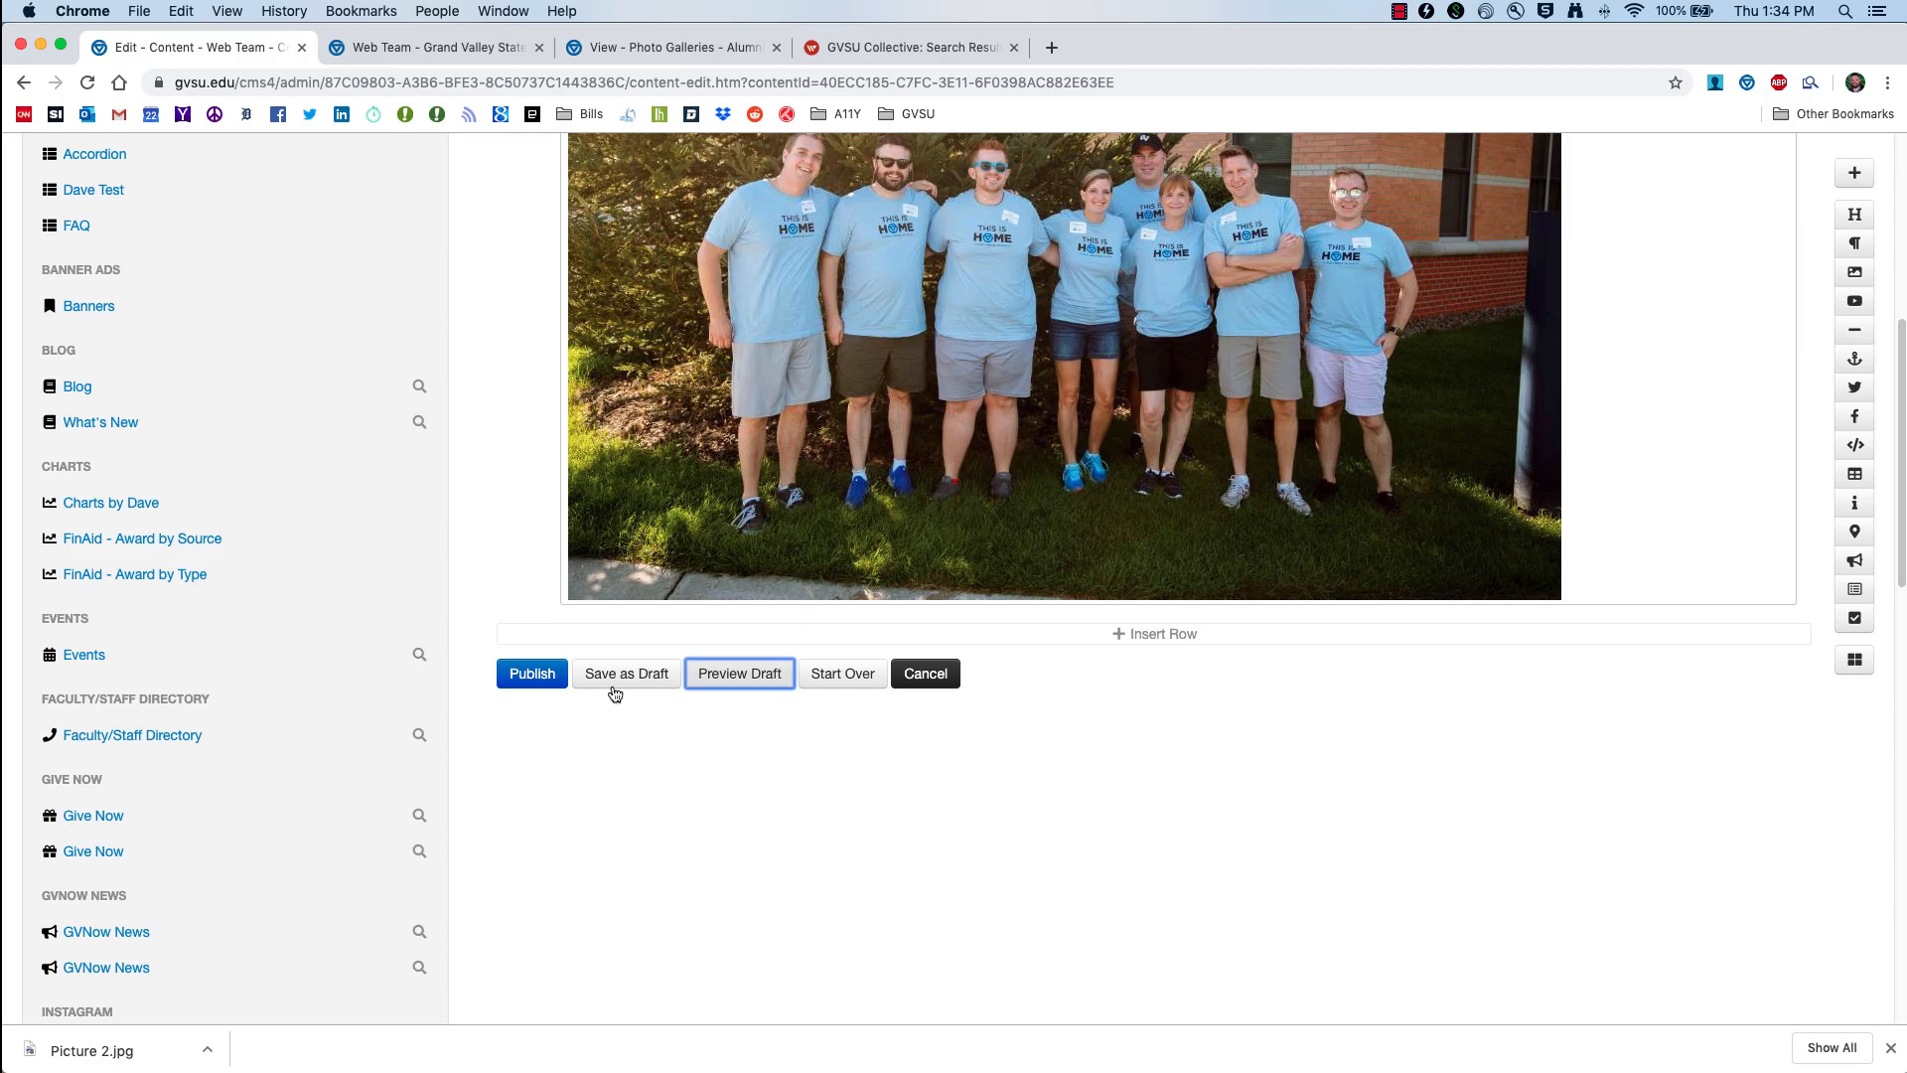
{"action": "left_click", "coordinate": [746, 674]}
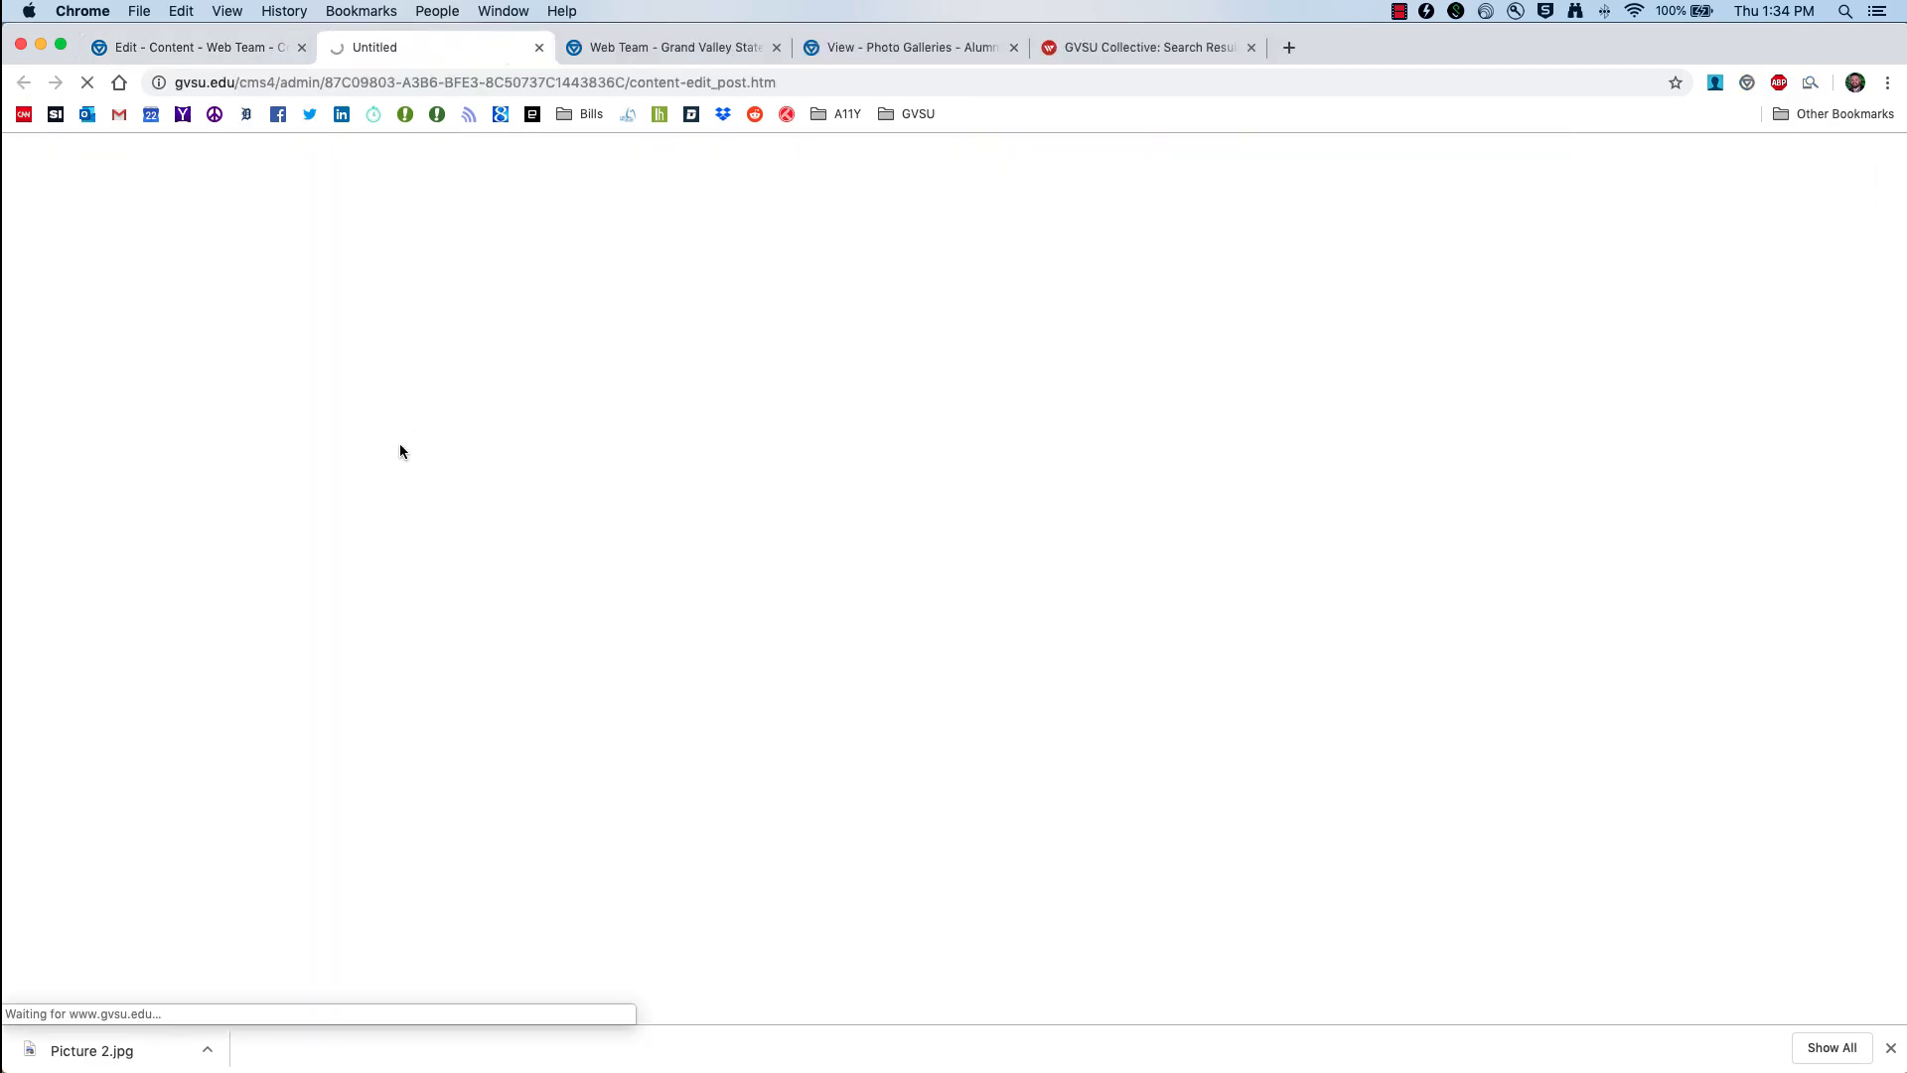
{"action": "scroll", "coordinate": [797, 701], "scroll_direction": "down", "scroll_amount": 1}
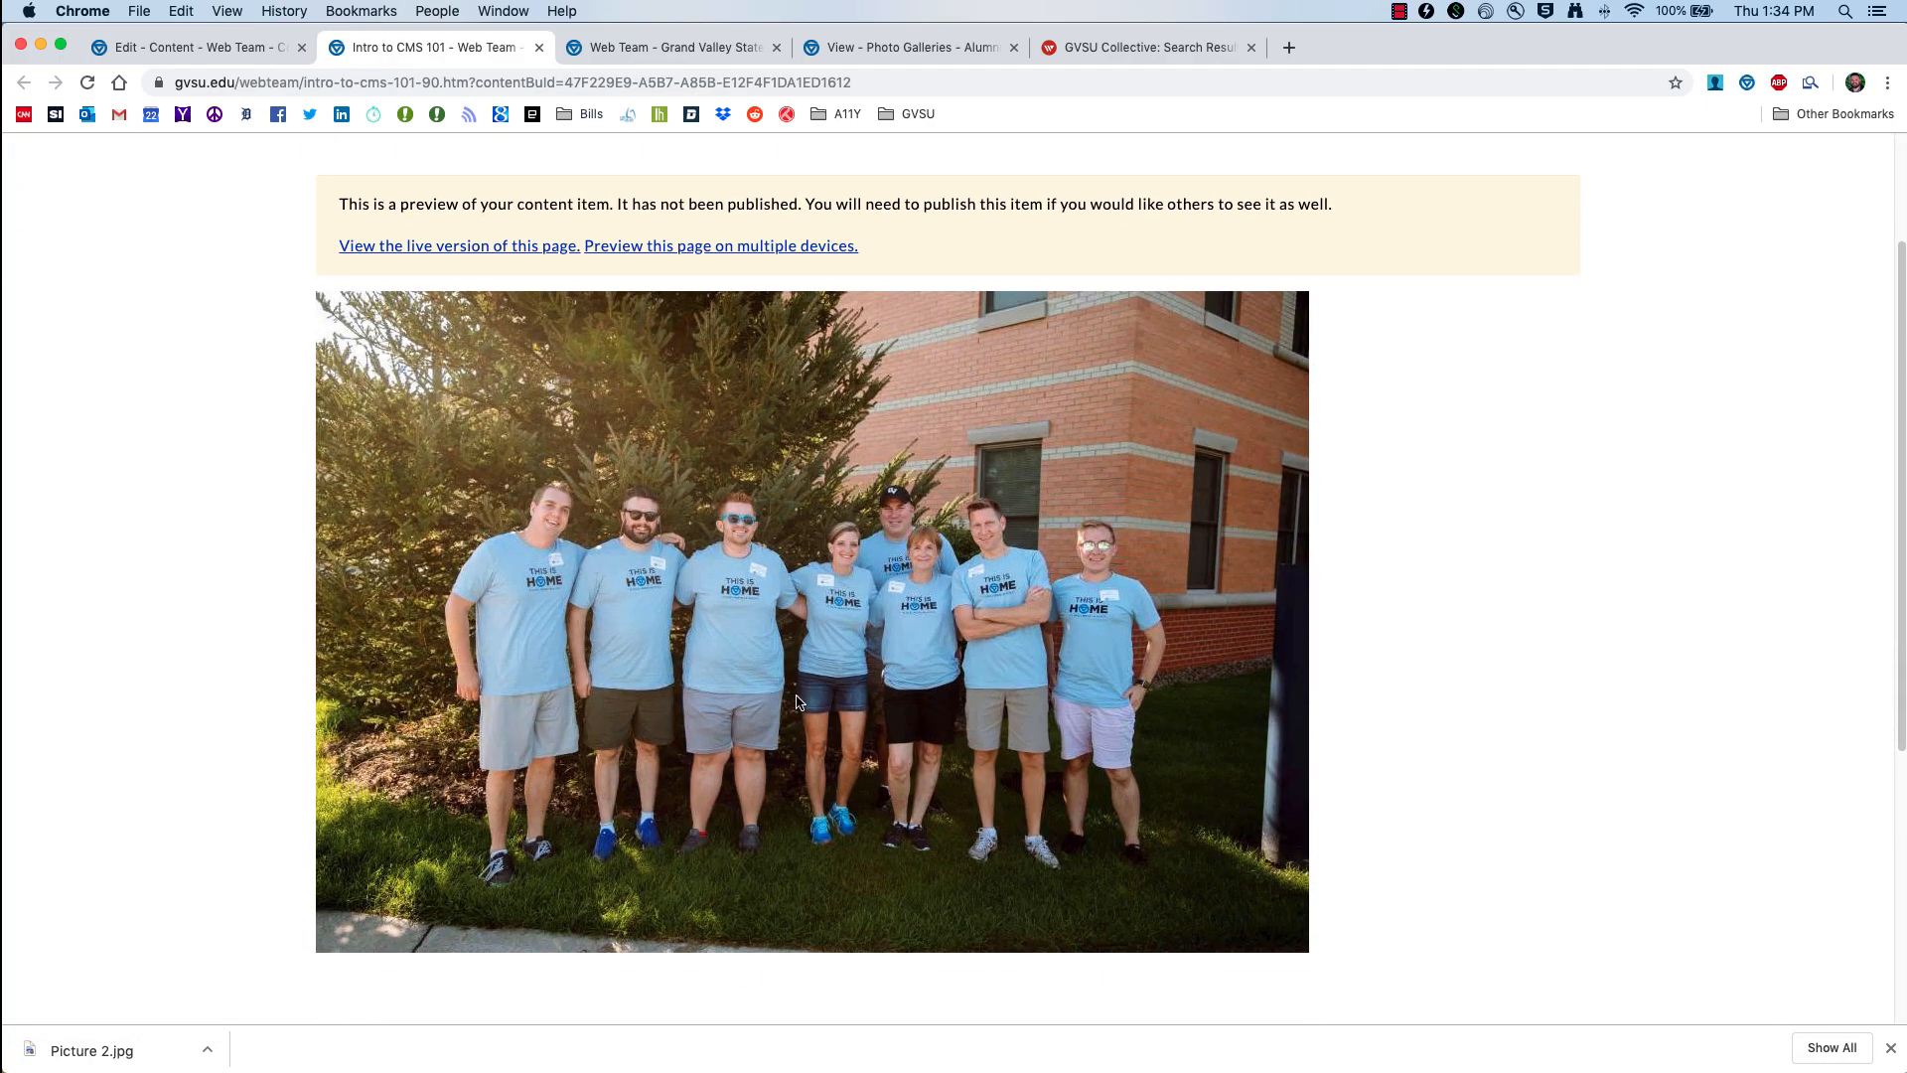
{"action": "left_click", "coordinate": [539, 47]}
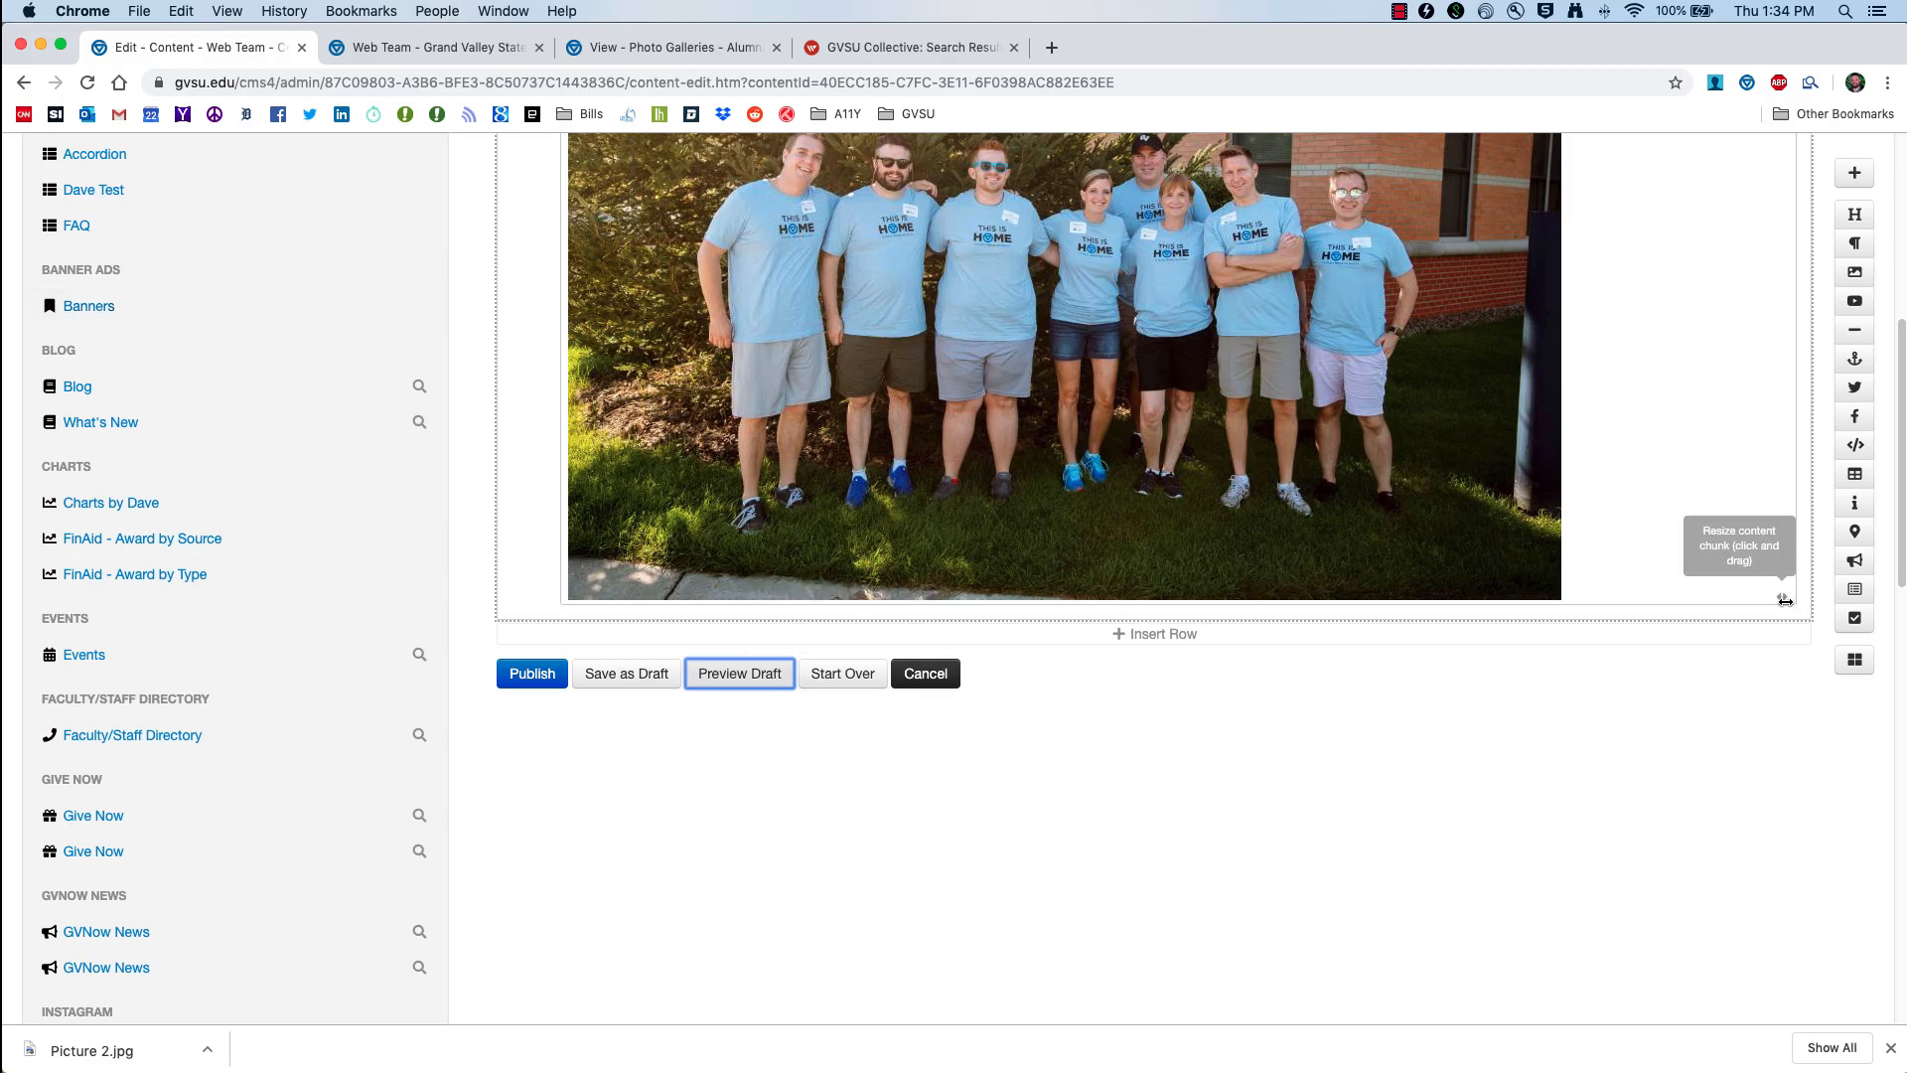
{"action": "left_click_drag", "start_coordinate": [1749, 600], "coordinate": [1775, 546]}
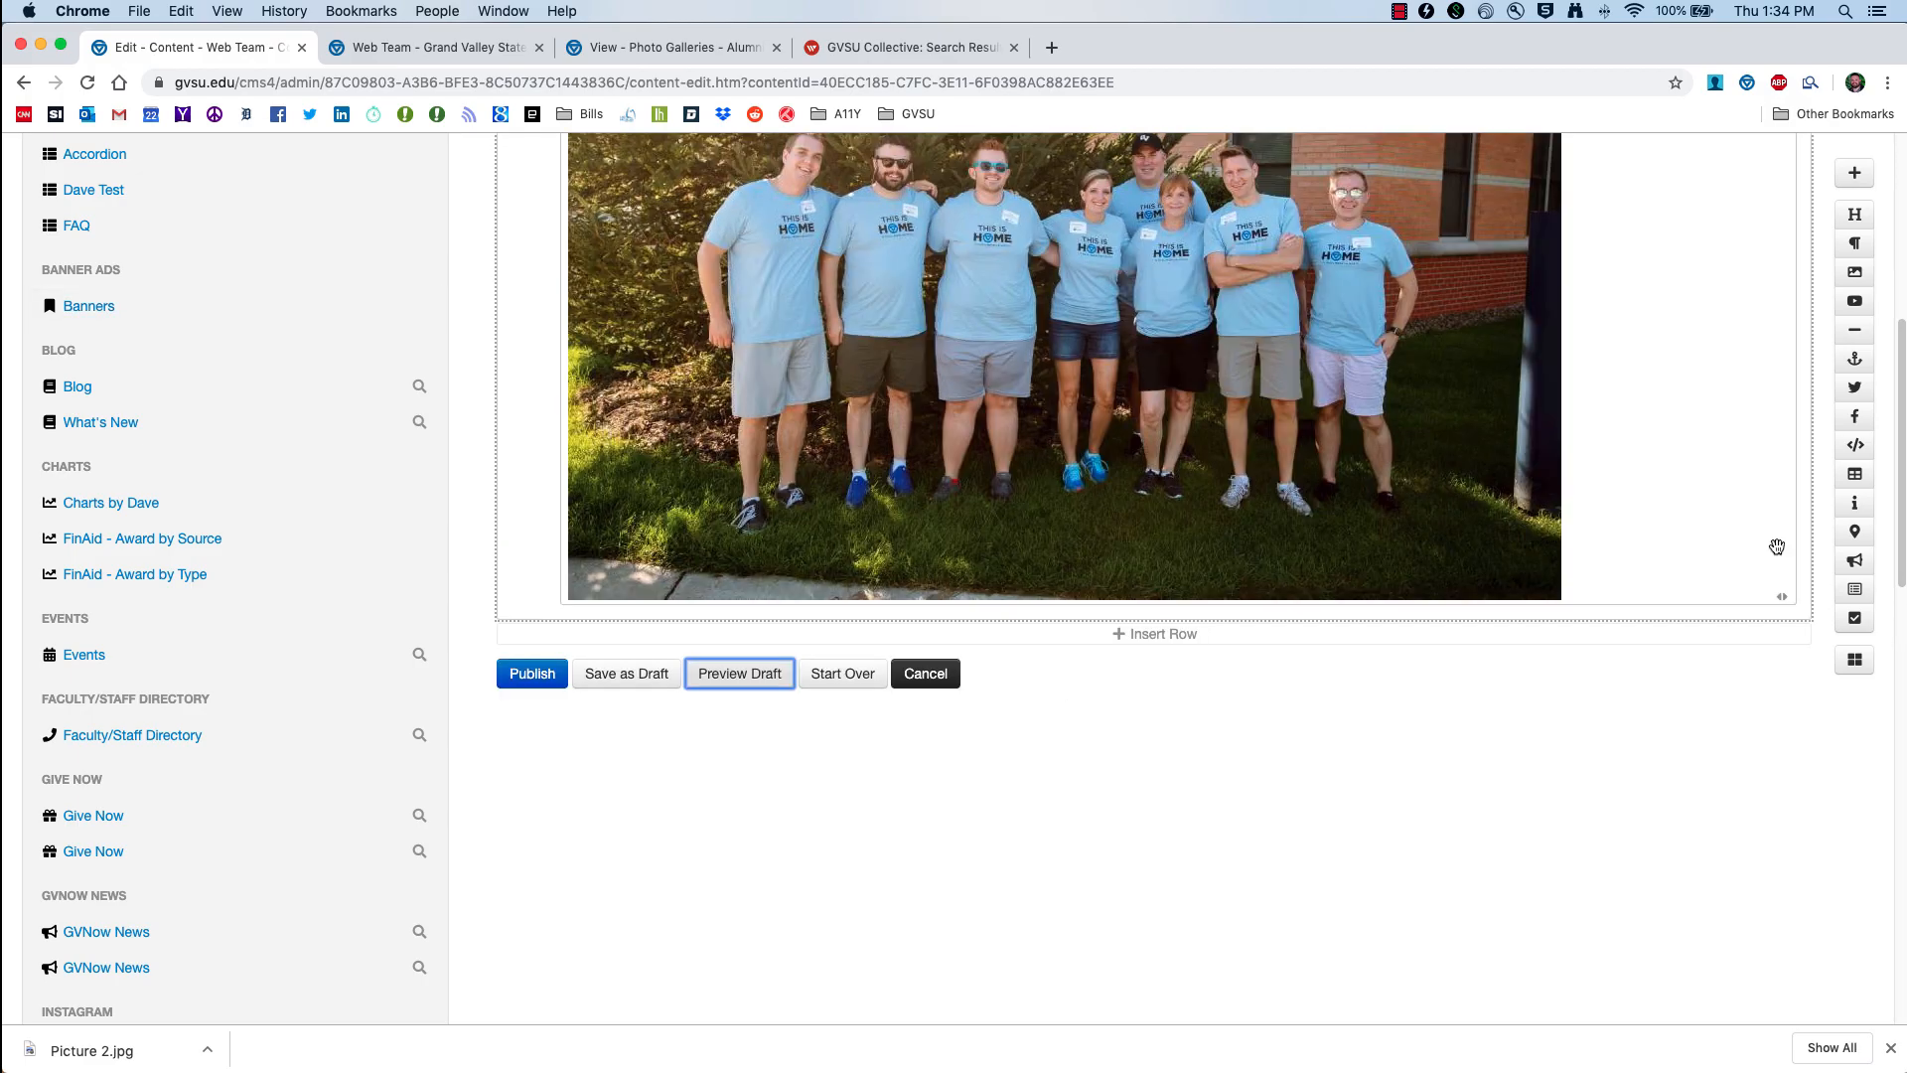
{"action": "scroll", "coordinate": [844, 730], "scroll_direction": "up", "scroll_amount": 3}
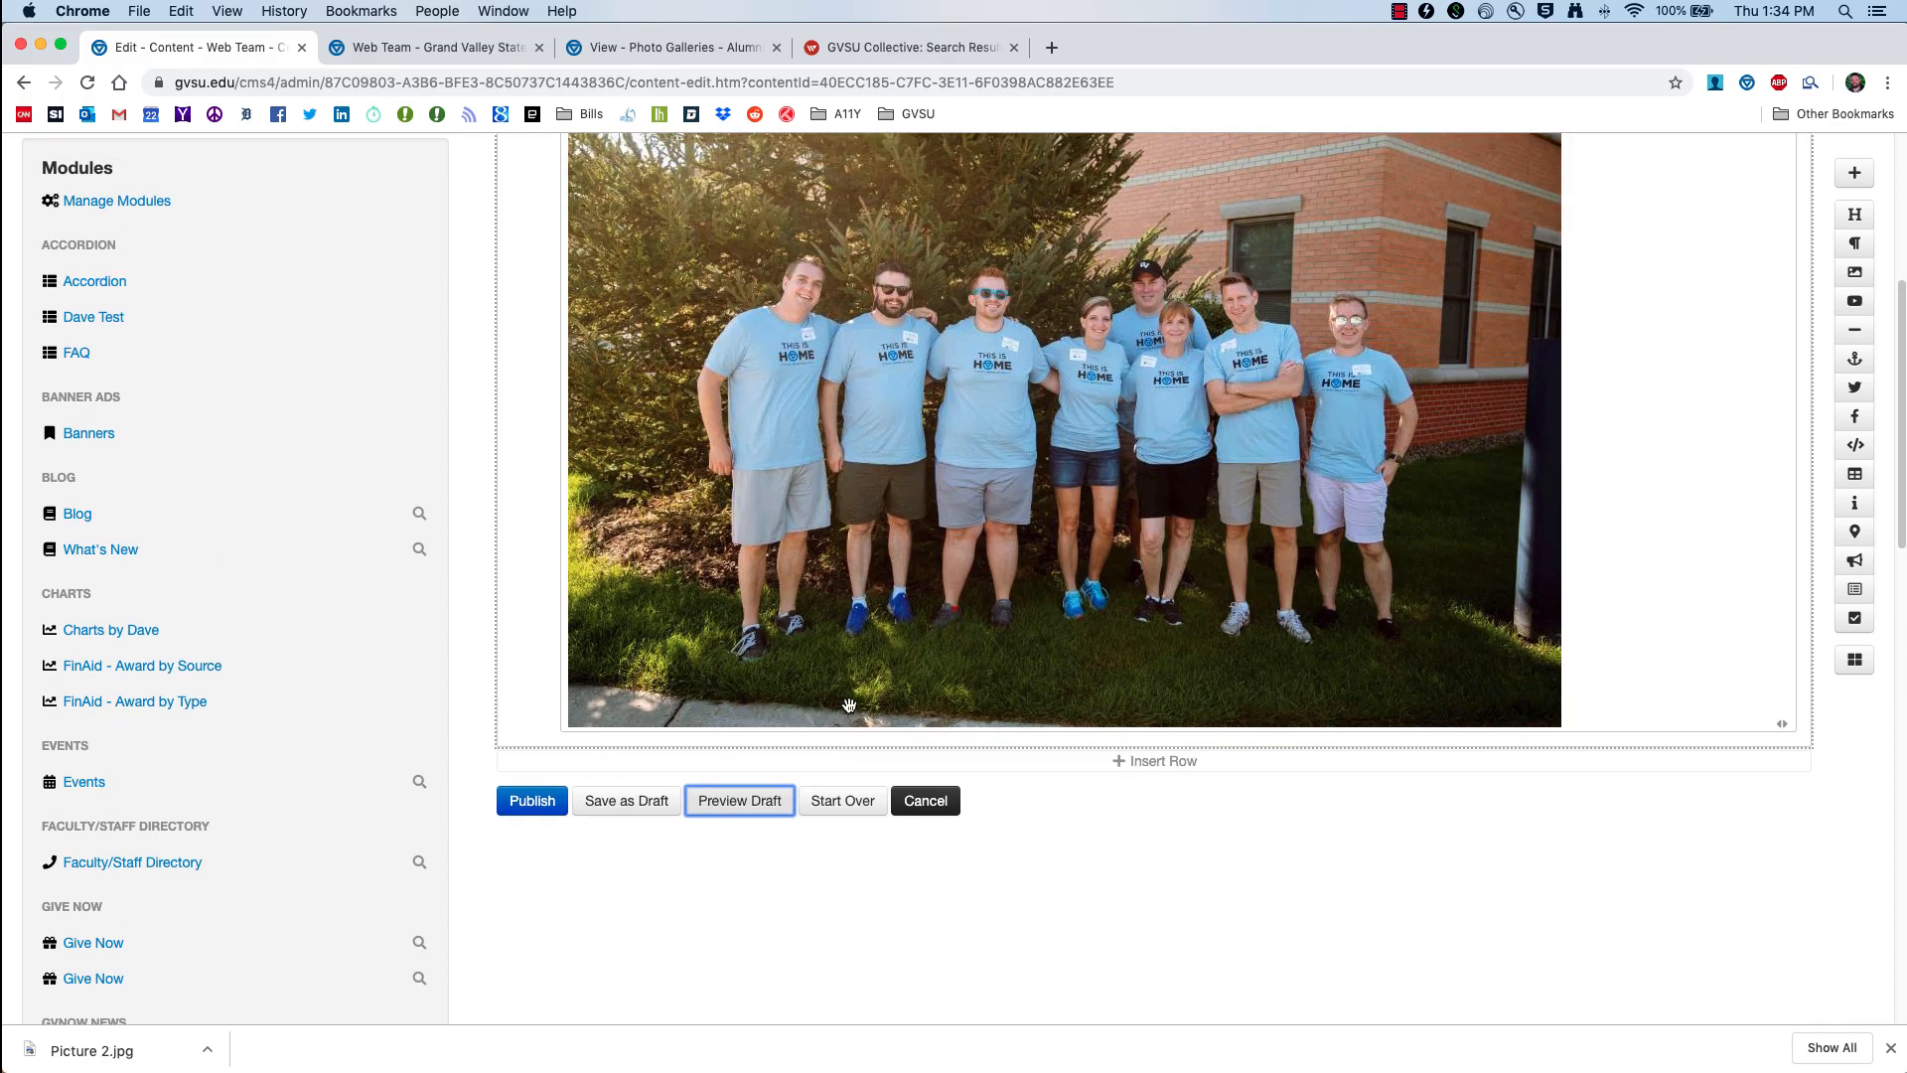
{"action": "left_click", "coordinate": [923, 554]}
{"action": "scroll", "coordinate": [276, 576], "scroll_direction": "down", "scroll_amount": 5}
{"action": "scroll", "coordinate": [281, 601], "scroll_direction": "up", "scroll_amount": 5}
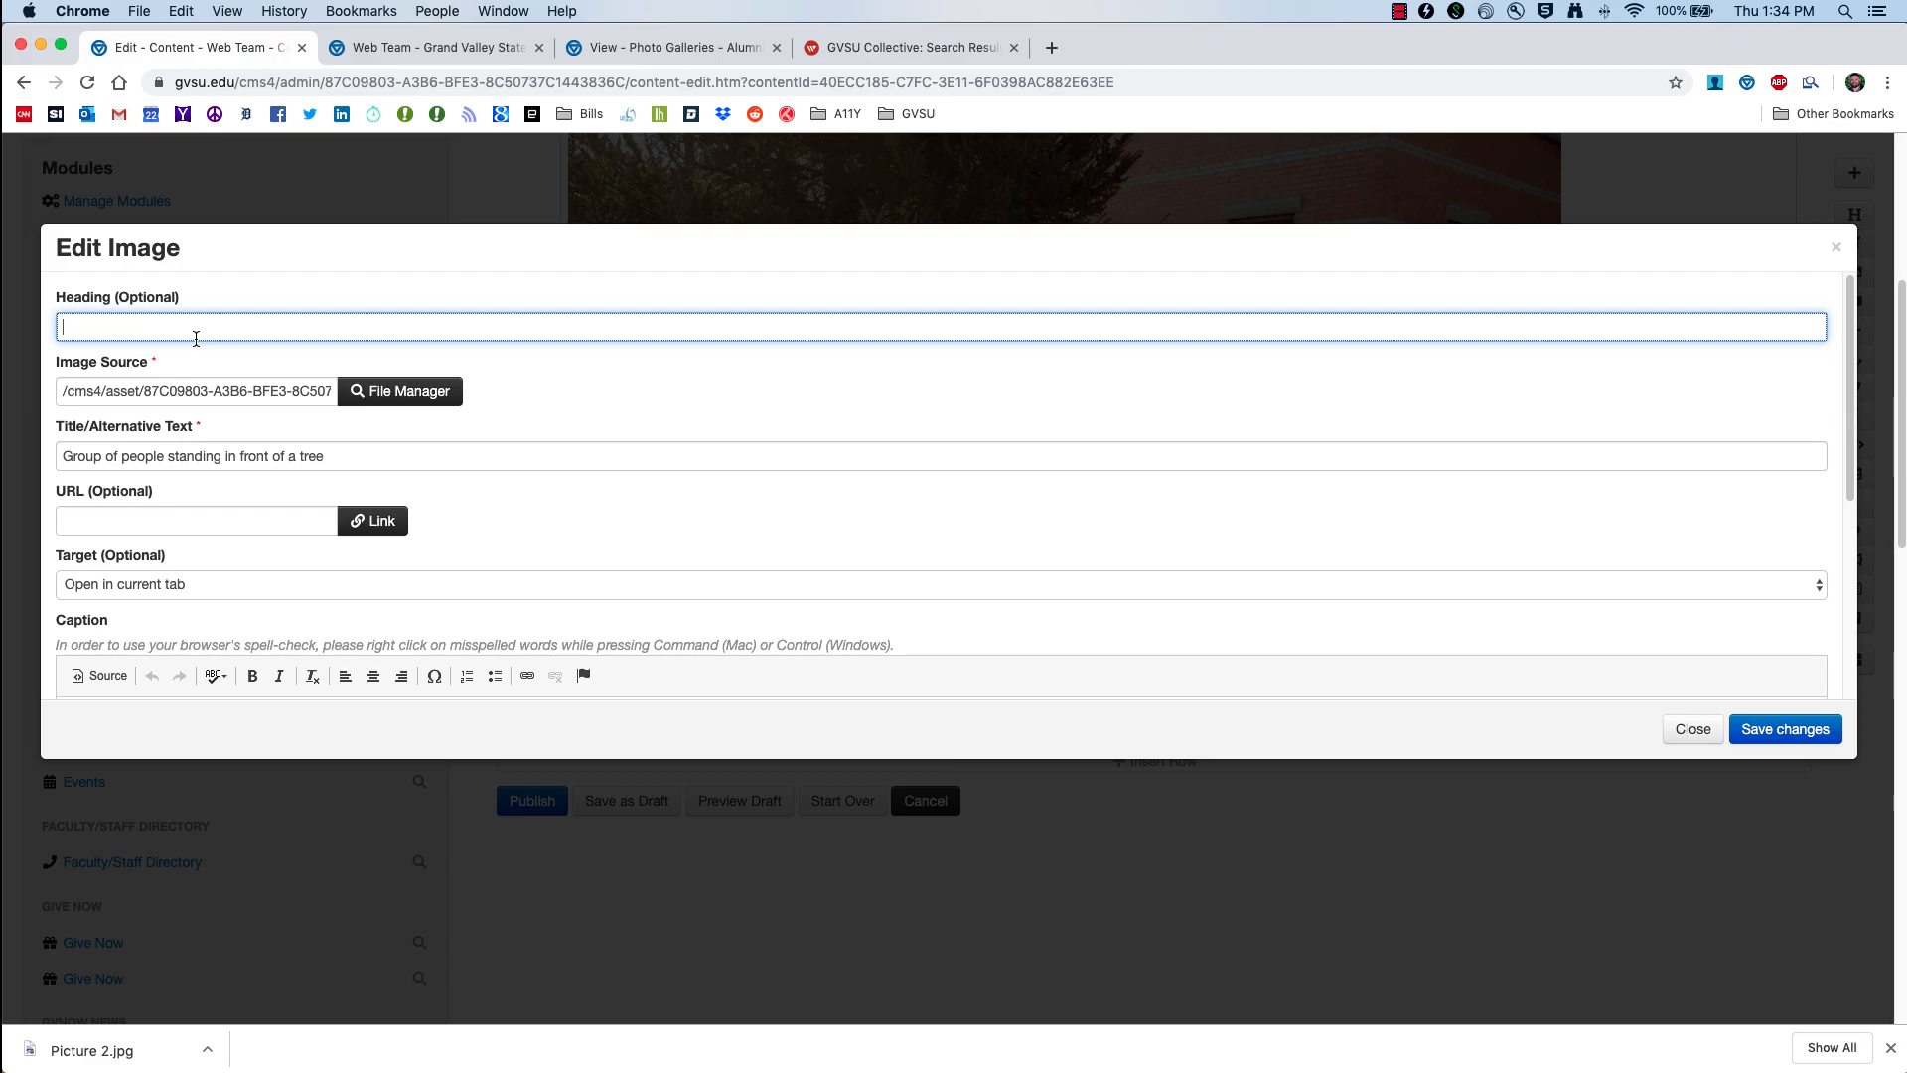
{"action": "key", "text": "Escape"}
Step: Open the image item for editing and set its heading to "Picture of us standing around"
{"action": "left_click", "coordinate": [832, 742]}
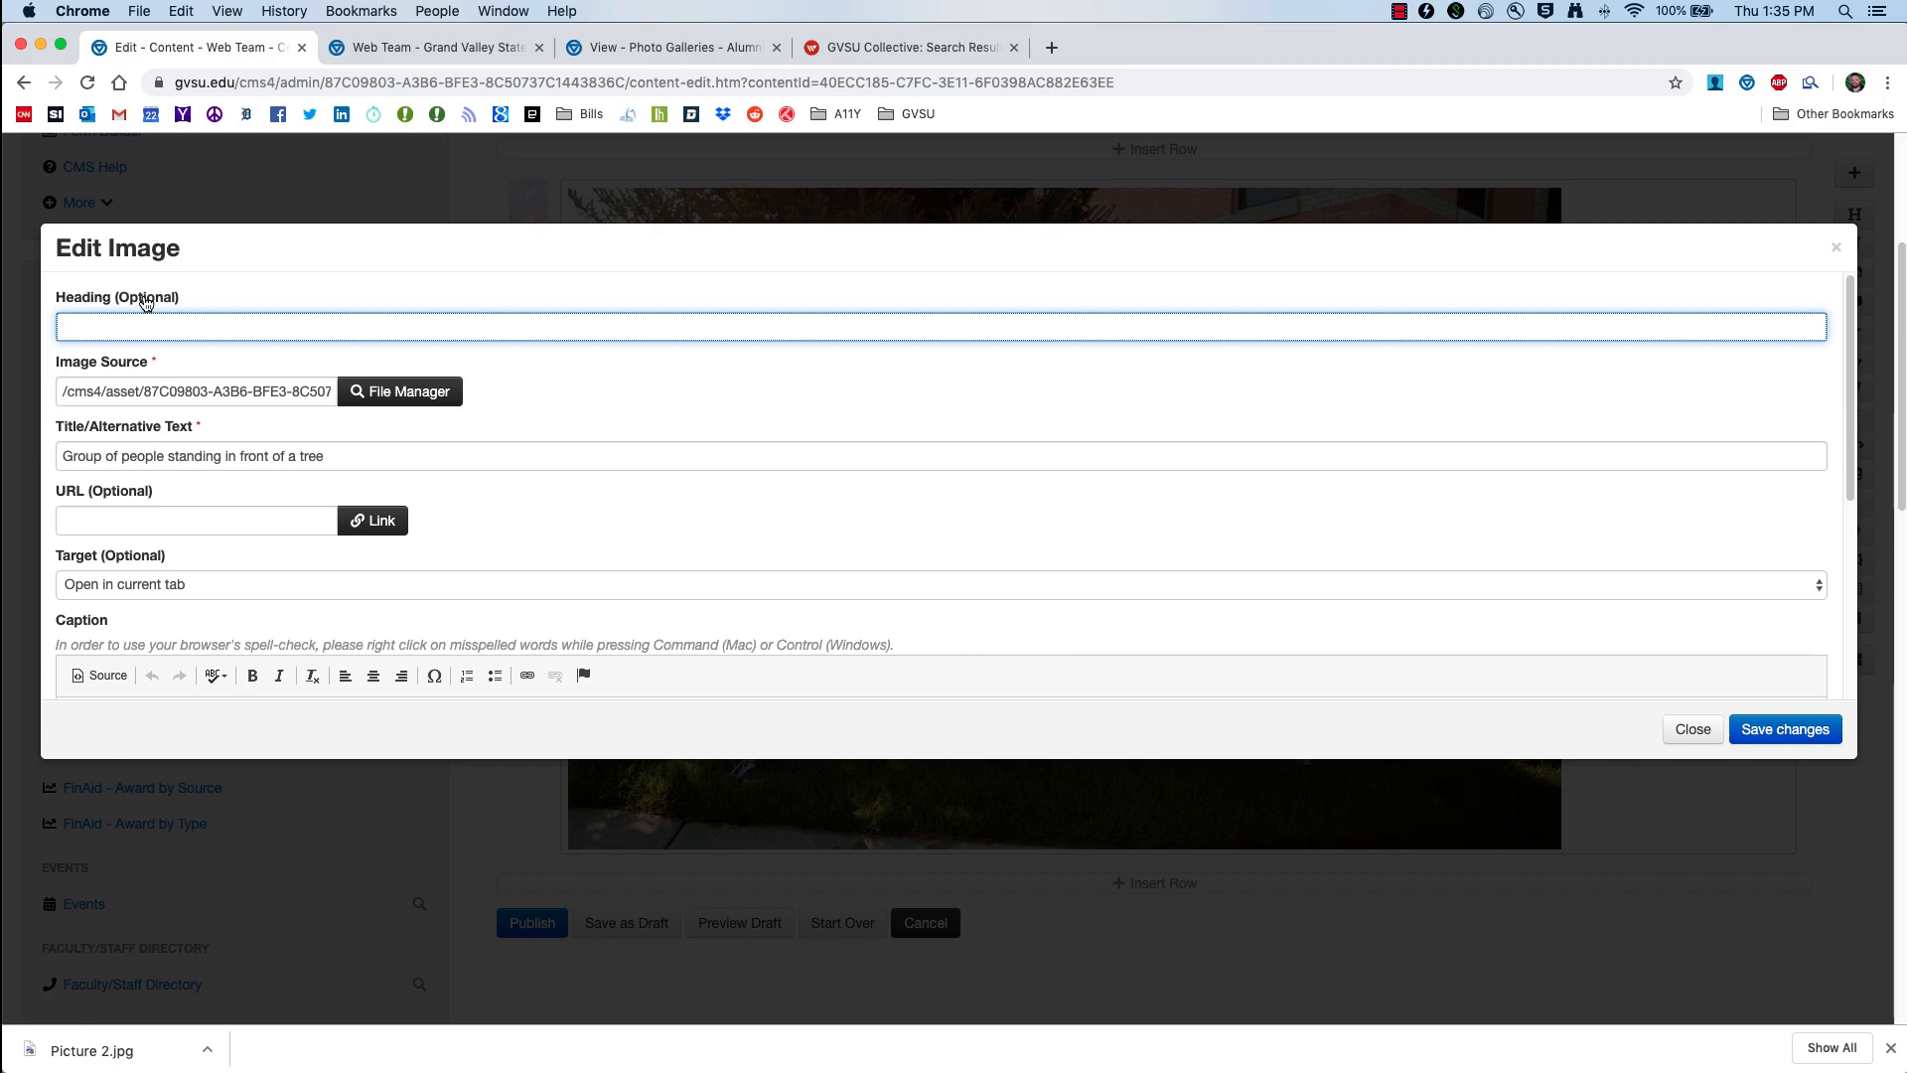
{"action": "type", "text": "cture of us standing around"}
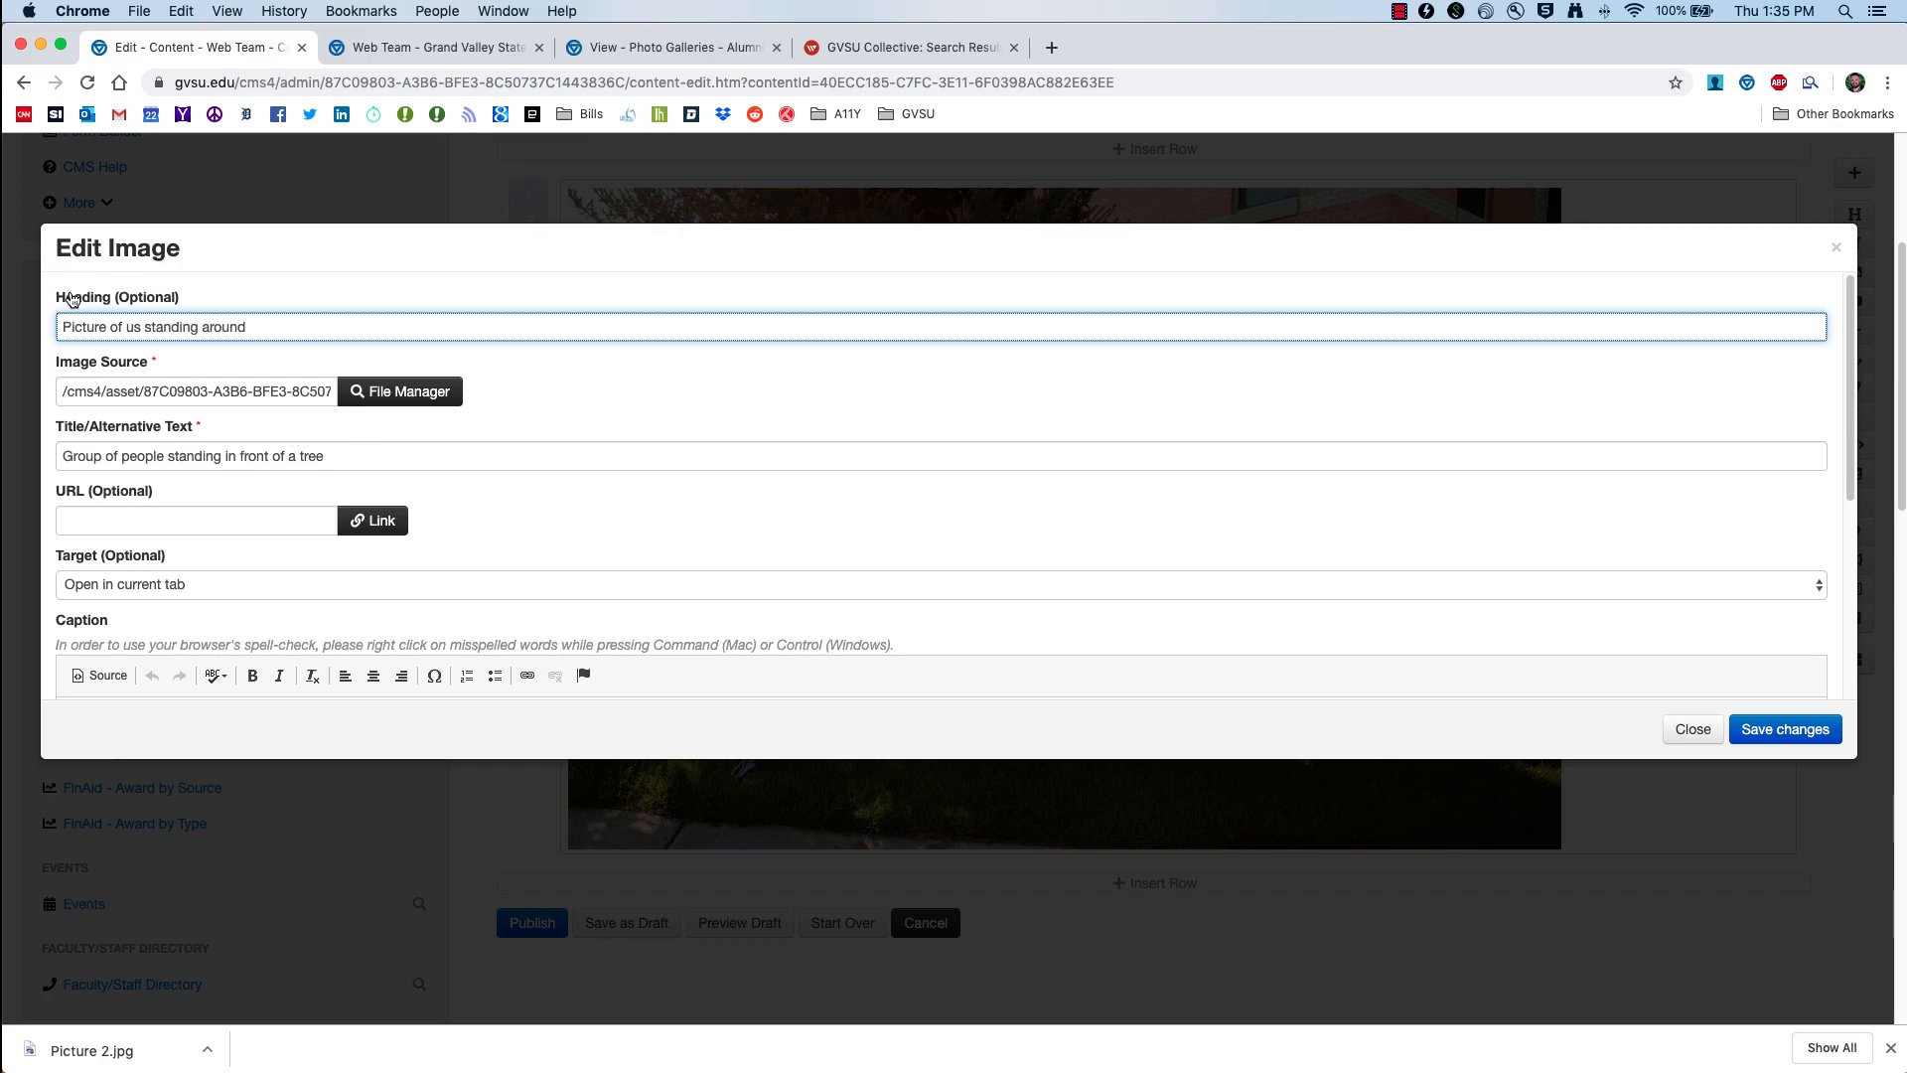
{"action": "scroll", "coordinate": [189, 330], "scroll_direction": "down", "scroll_amount": 5}
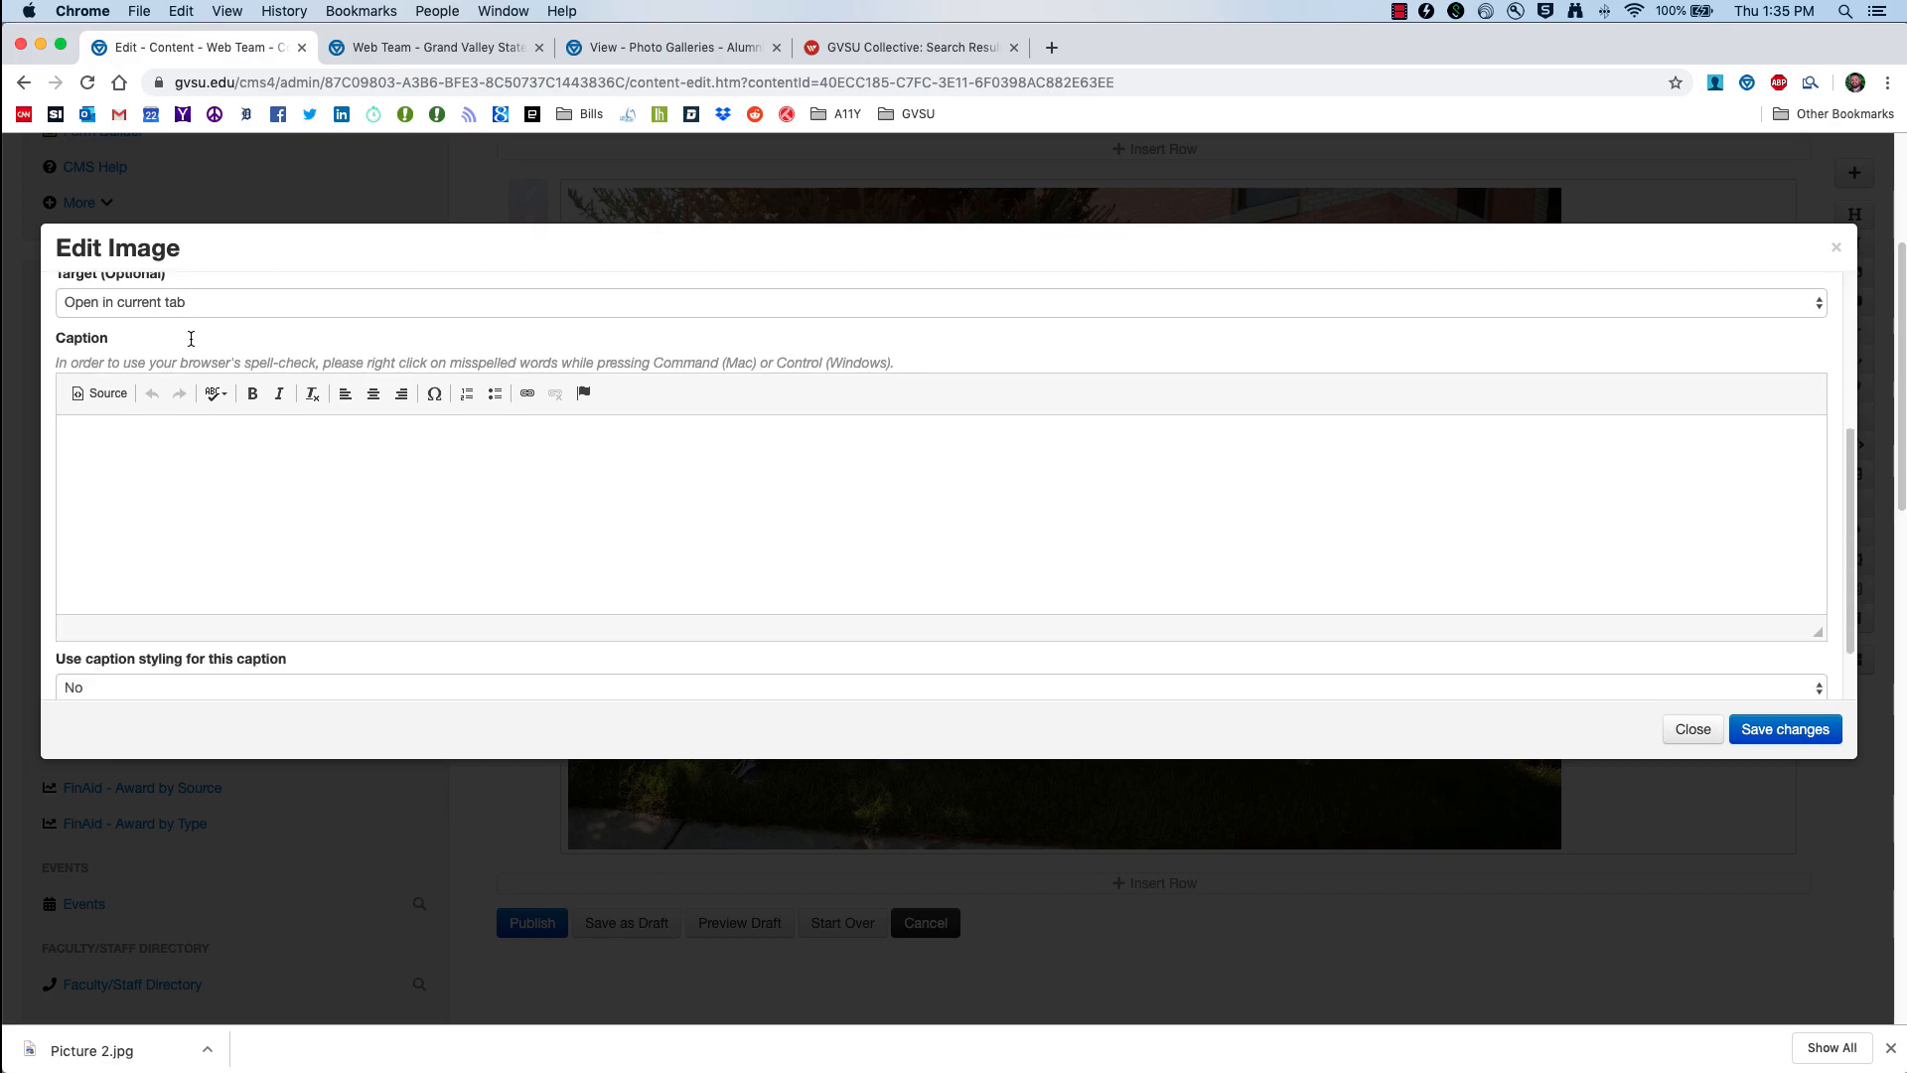
Step: Caption the image "Members of the Web Team helped incoming freshman move into their dorms in 2019." and save the image changes
{"action": "left_click", "coordinate": [339, 495]}
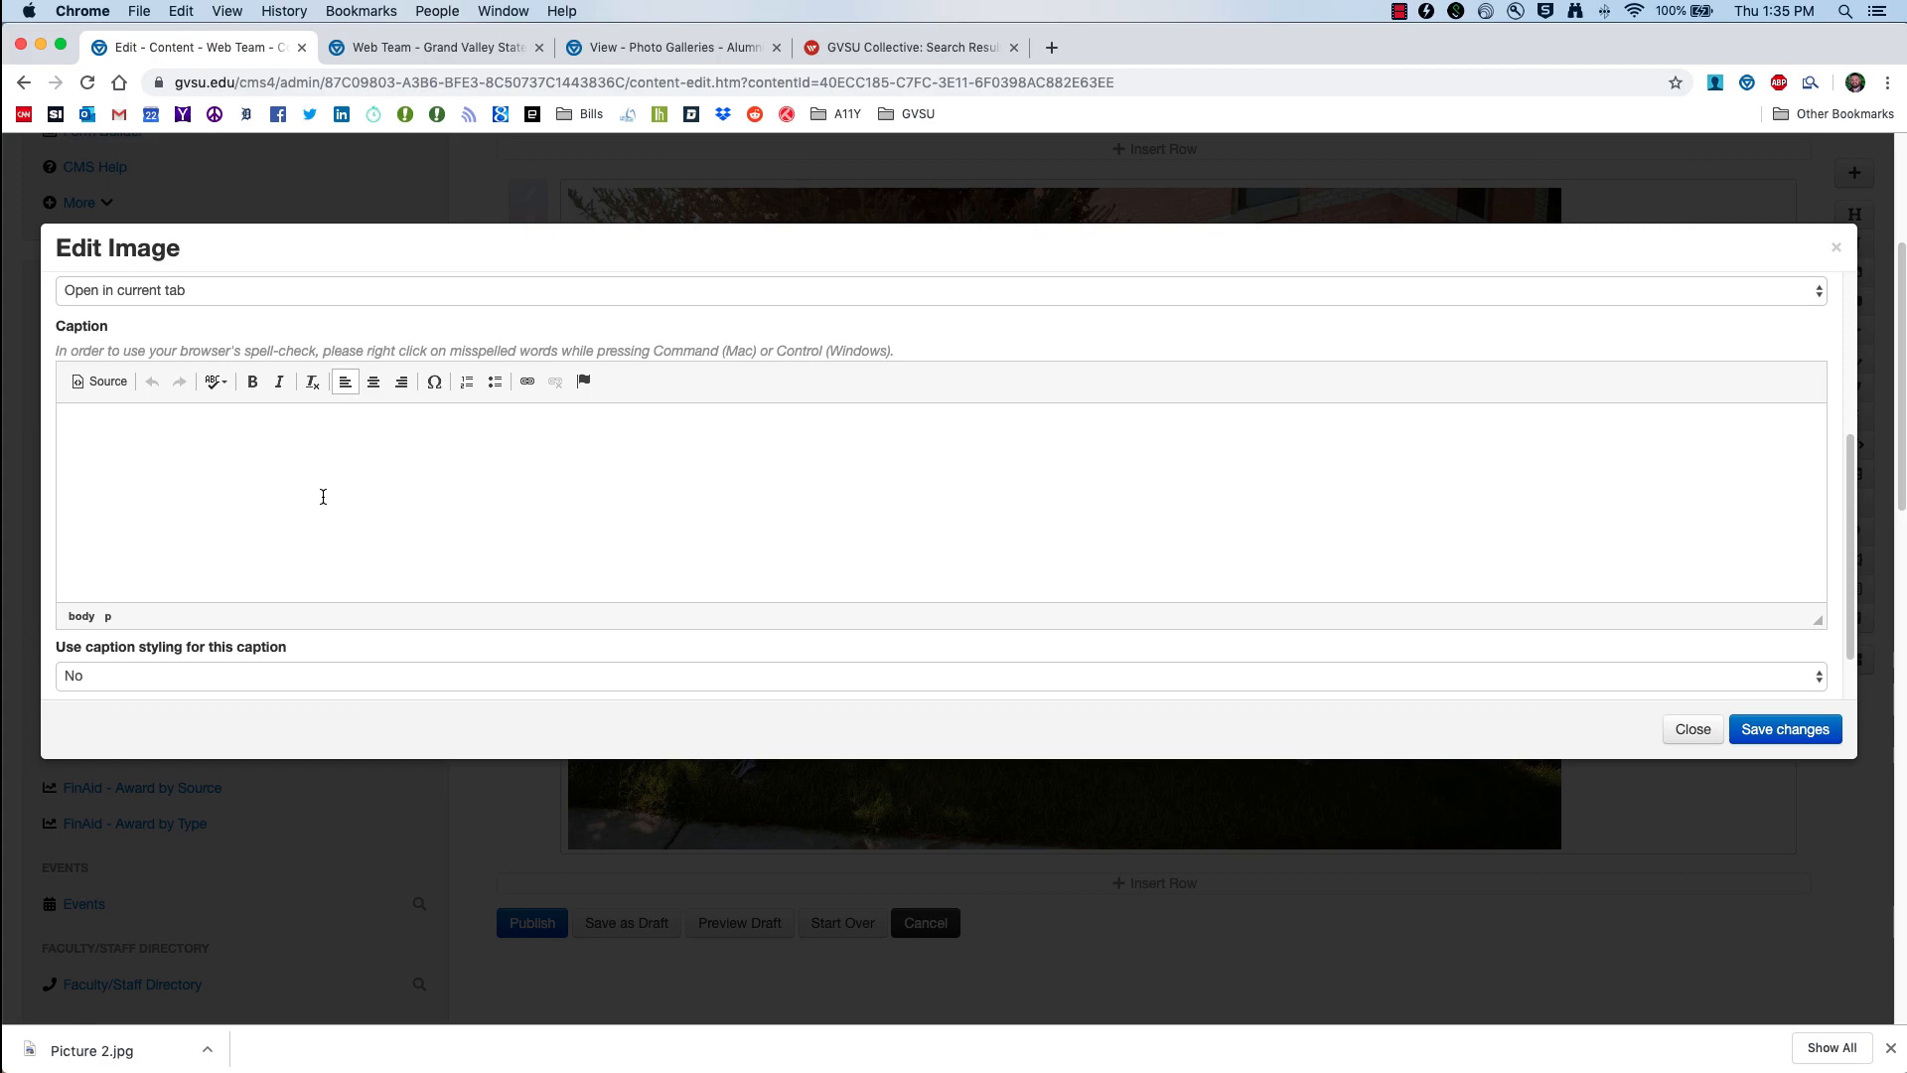
{"action": "type", "text": "Members of the Web Team helped incoming freshman move into their dorms in 2019."}
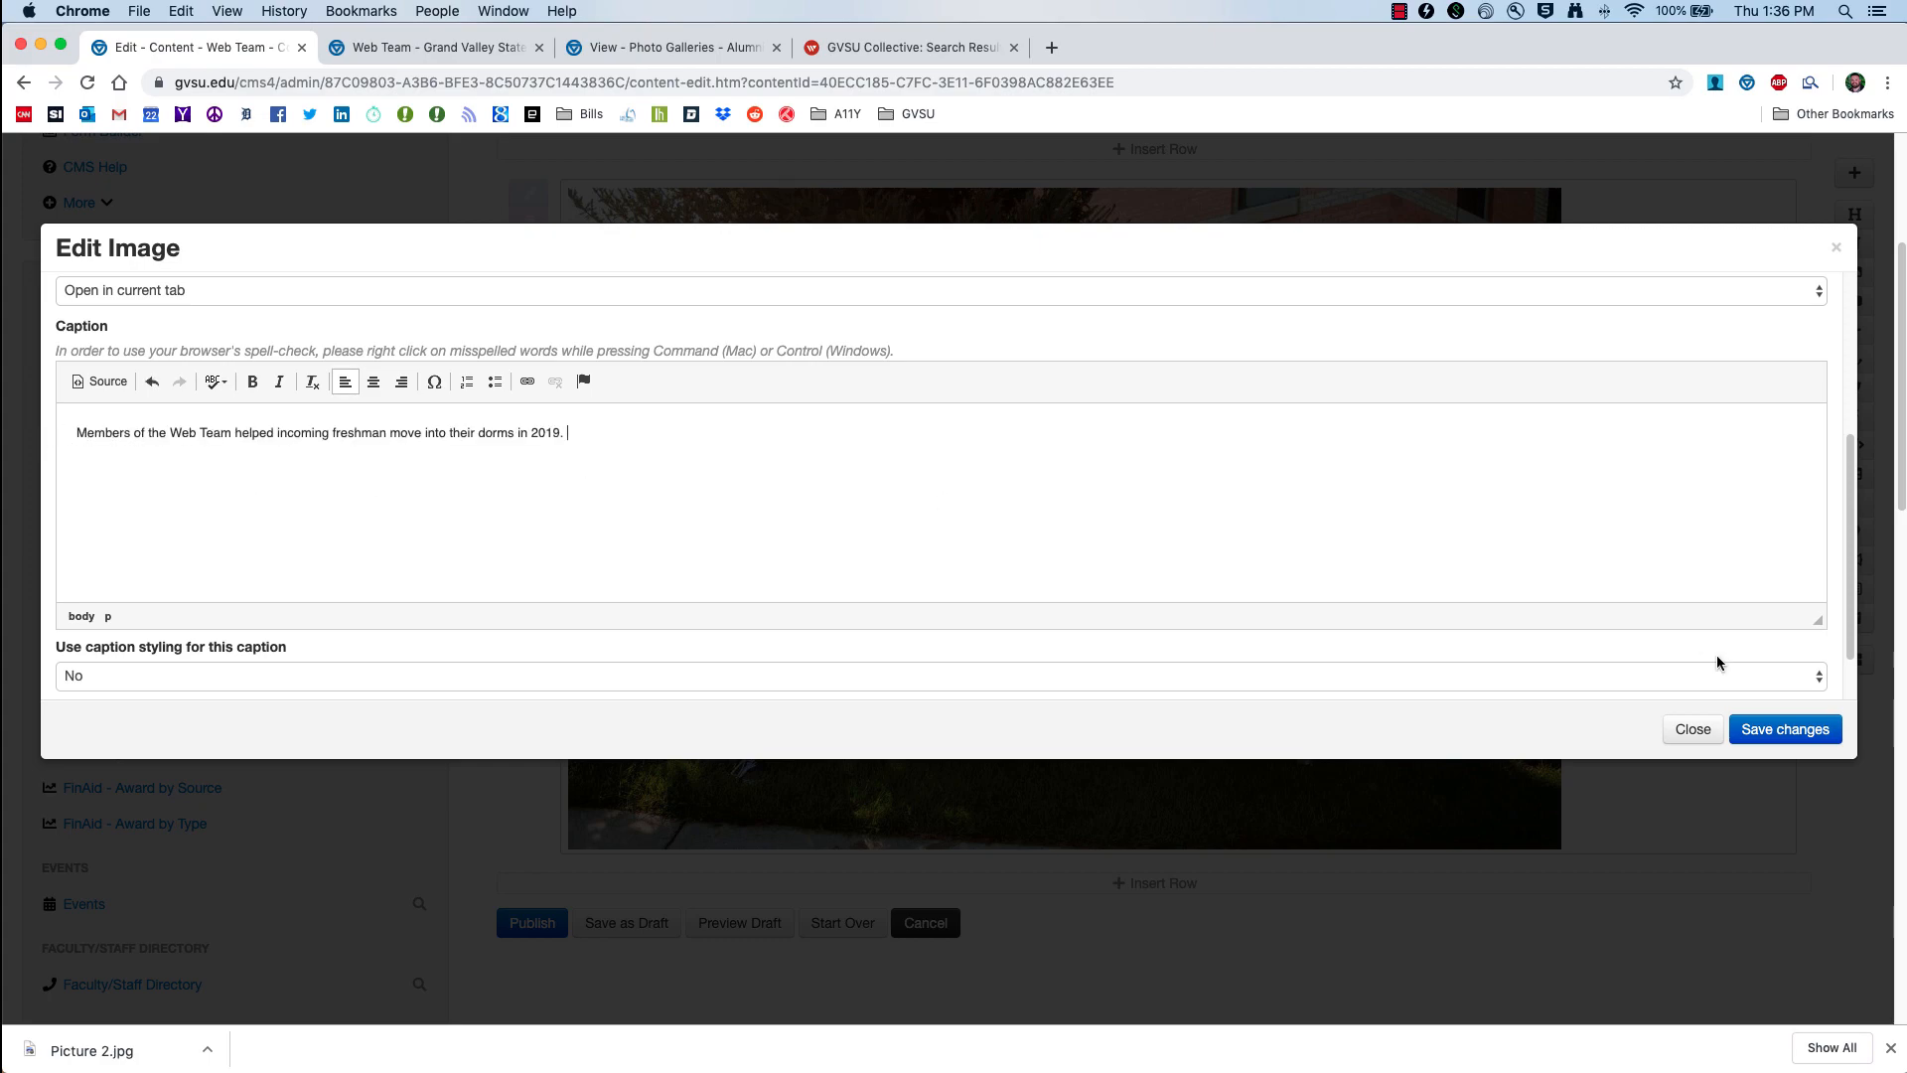
{"action": "left_click", "coordinate": [1783, 732]}
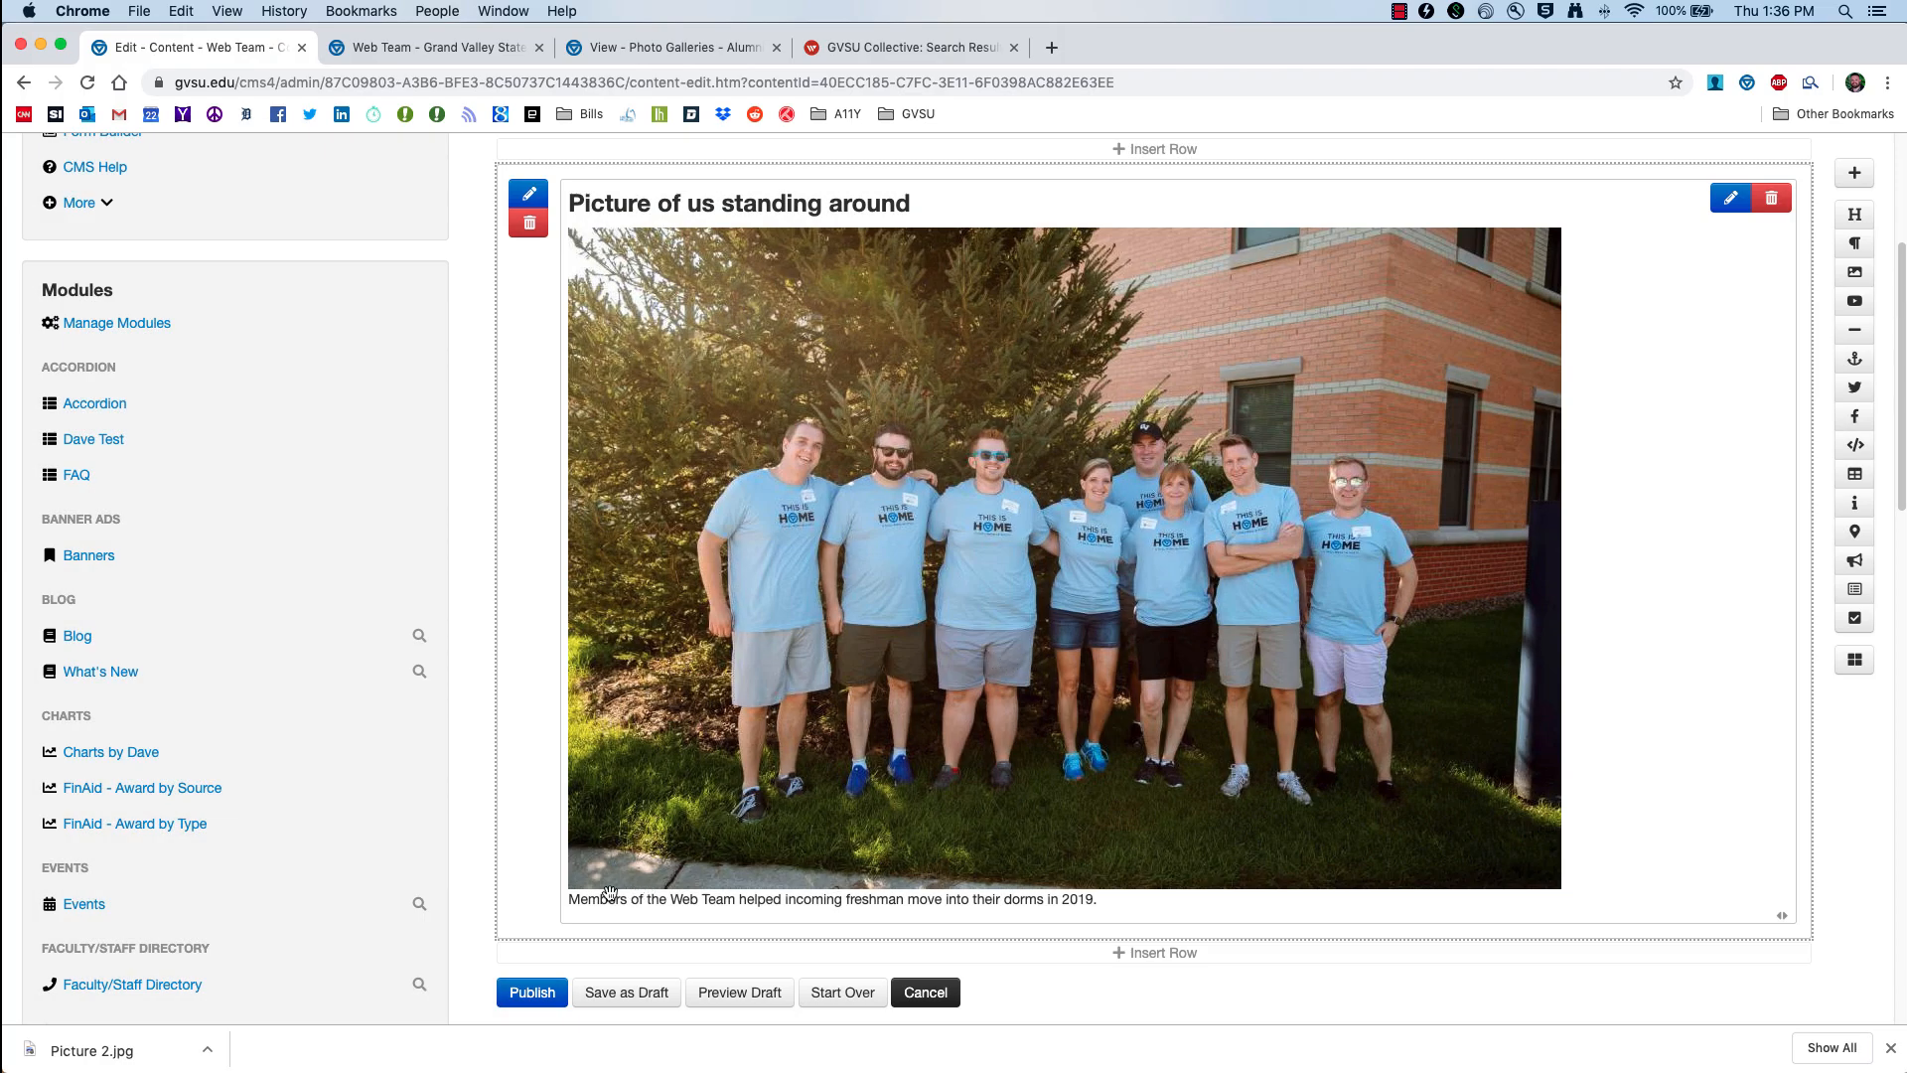
Step: Preview the draft page to check the image's heading and caption, and return to the content editor
{"action": "left_click", "coordinate": [743, 995]}
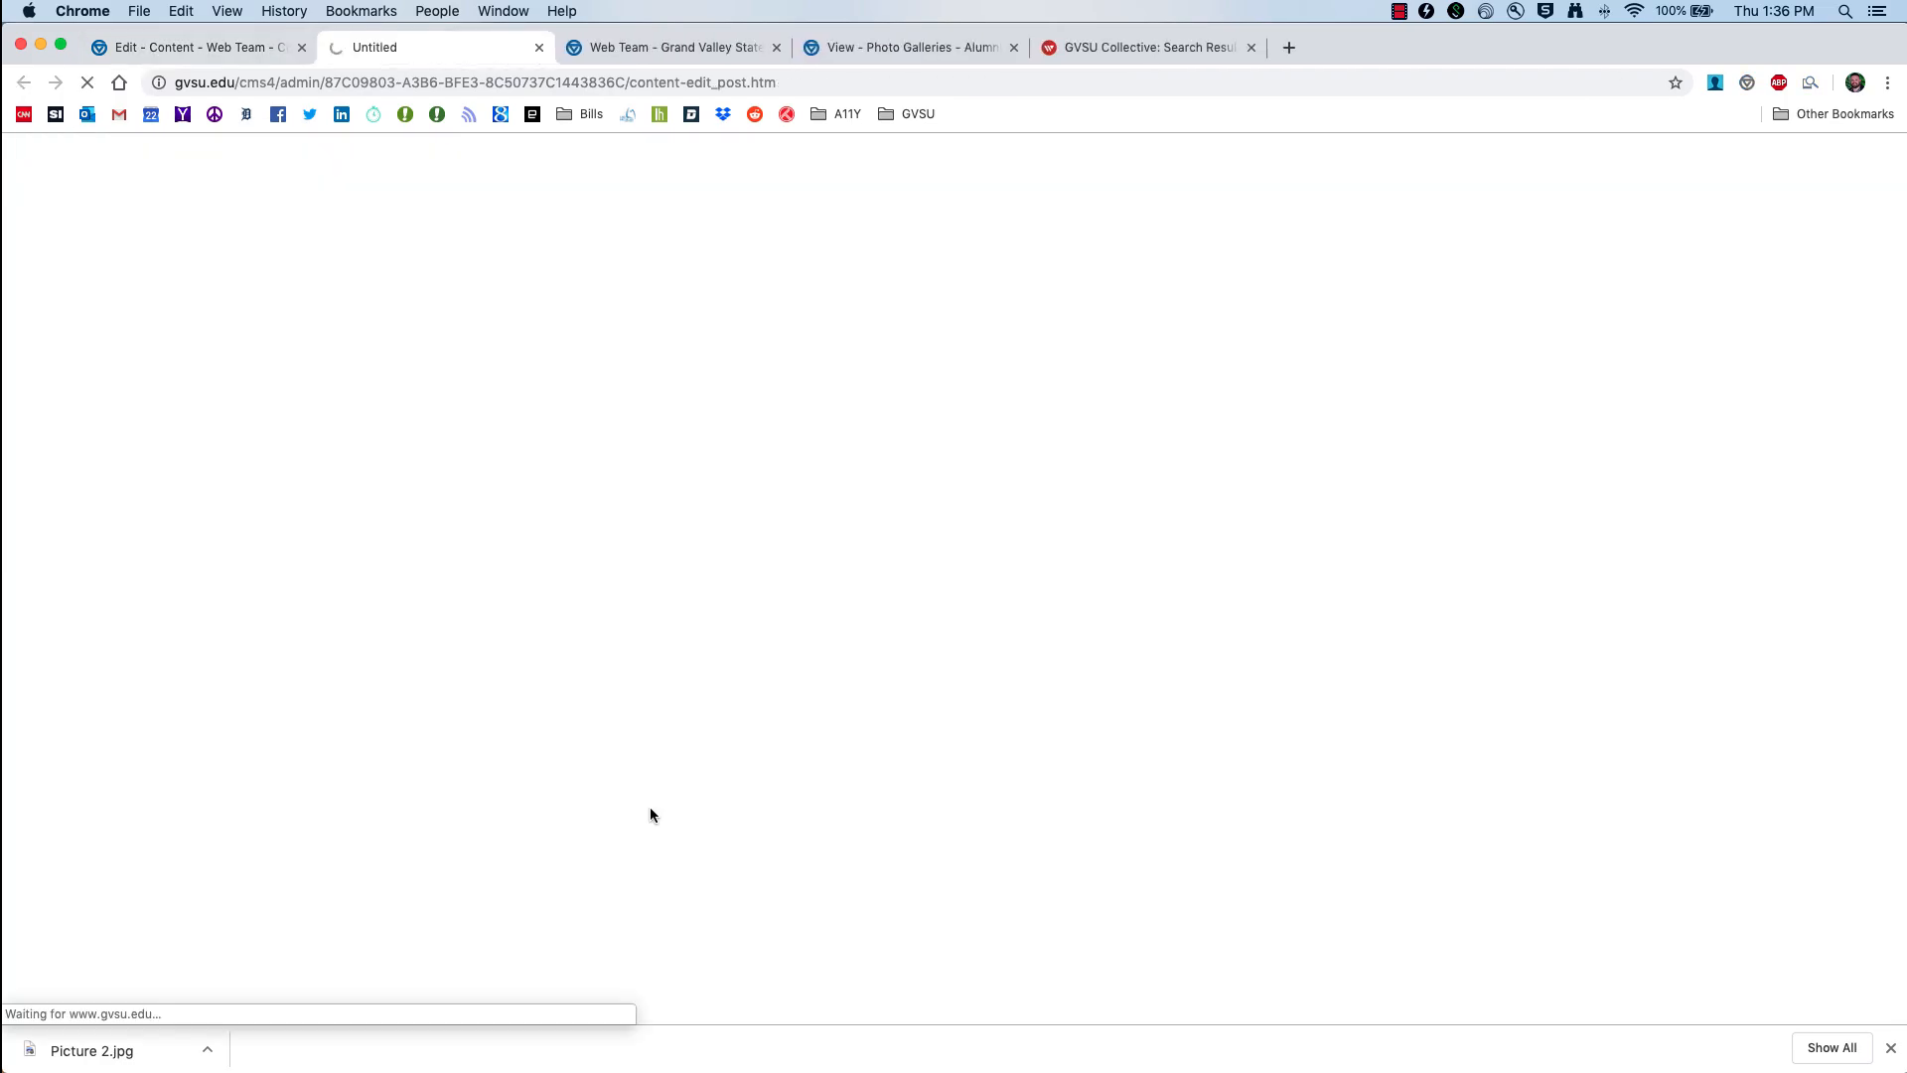
{"action": "scroll", "coordinate": [384, 674], "scroll_direction": "down", "scroll_amount": 2}
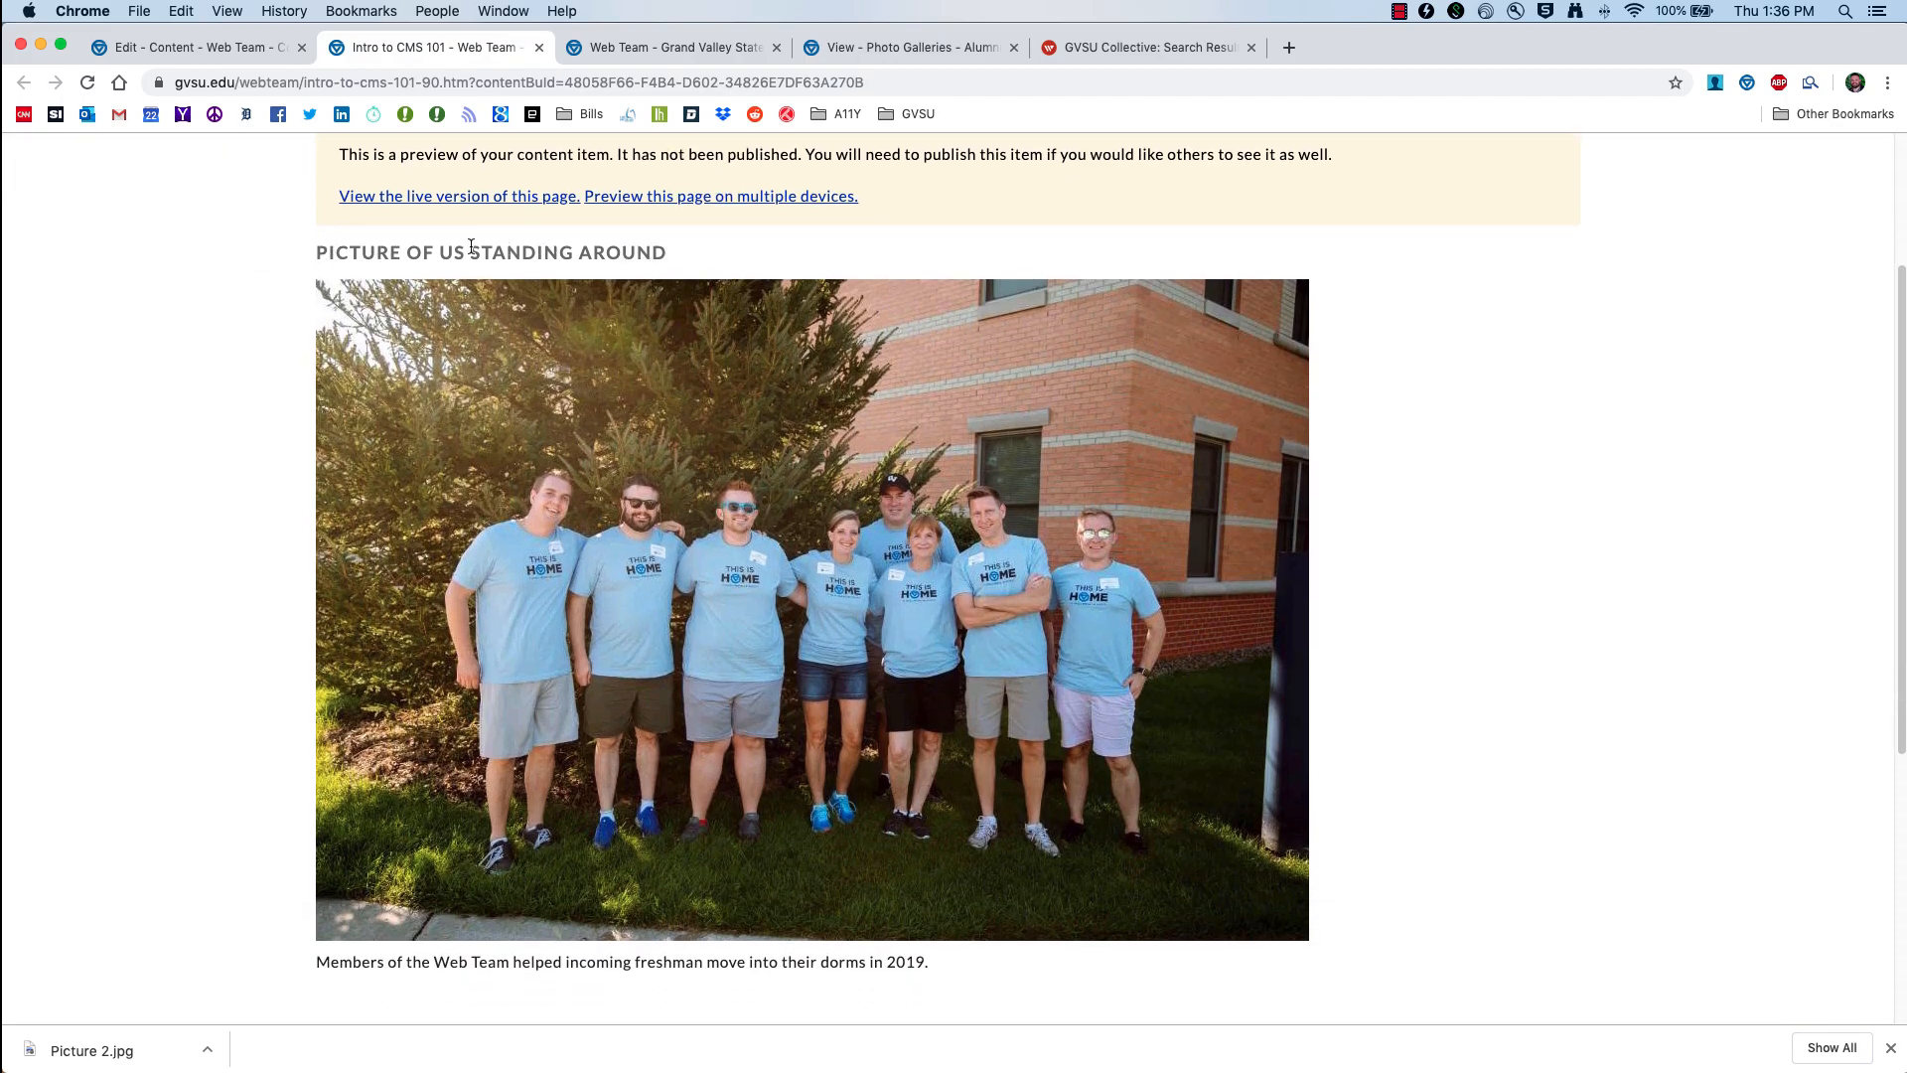
{"action": "scroll", "coordinate": [437, 896], "scroll_direction": "down", "scroll_amount": 1}
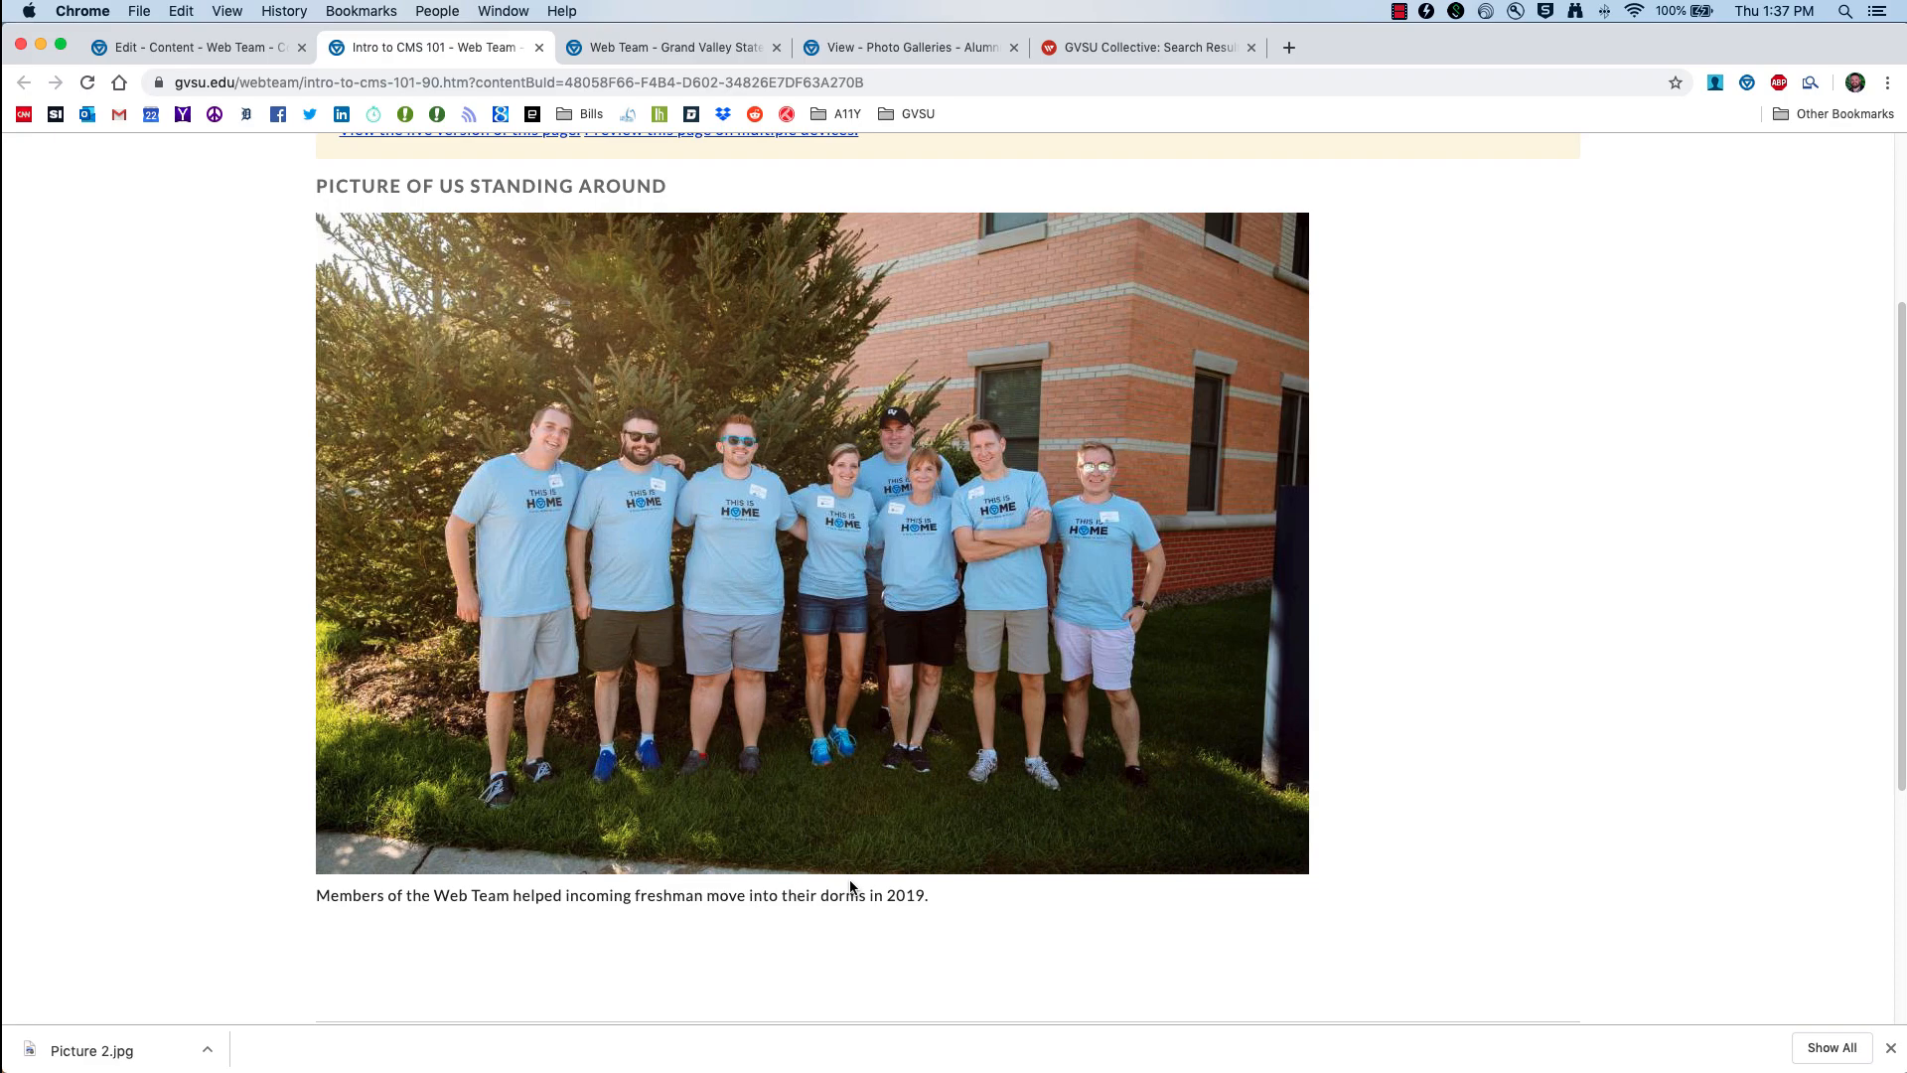
{"action": "left_click", "coordinate": [240, 59]}
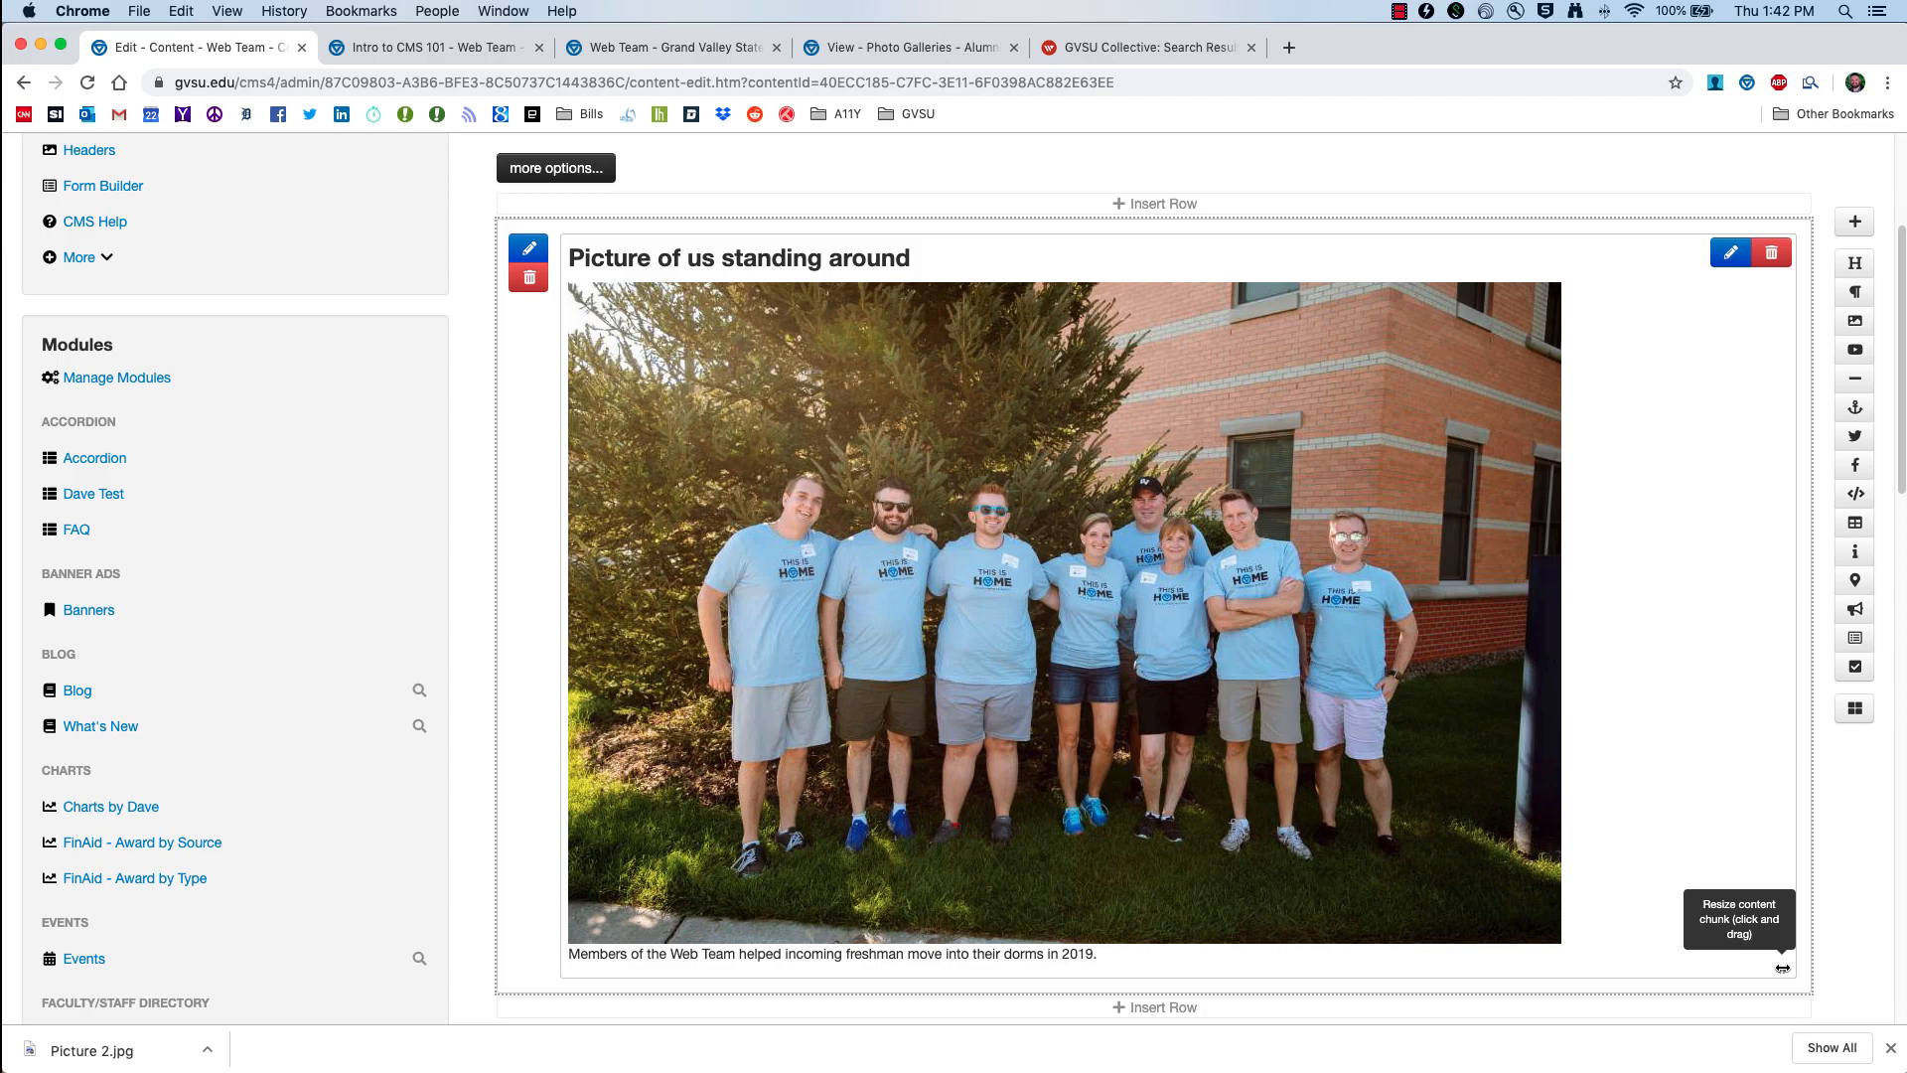
Step: Resize the image item from the full row width down to a single column
{"action": "left_click_drag", "start_coordinate": [1784, 971], "coordinate": [1230, 834]}
{"action": "scroll", "coordinate": [1360, 856], "scroll_direction": "down", "scroll_amount": 1}
{"action": "left_click_drag", "start_coordinate": [1361, 833], "coordinate": [1021, 717]}
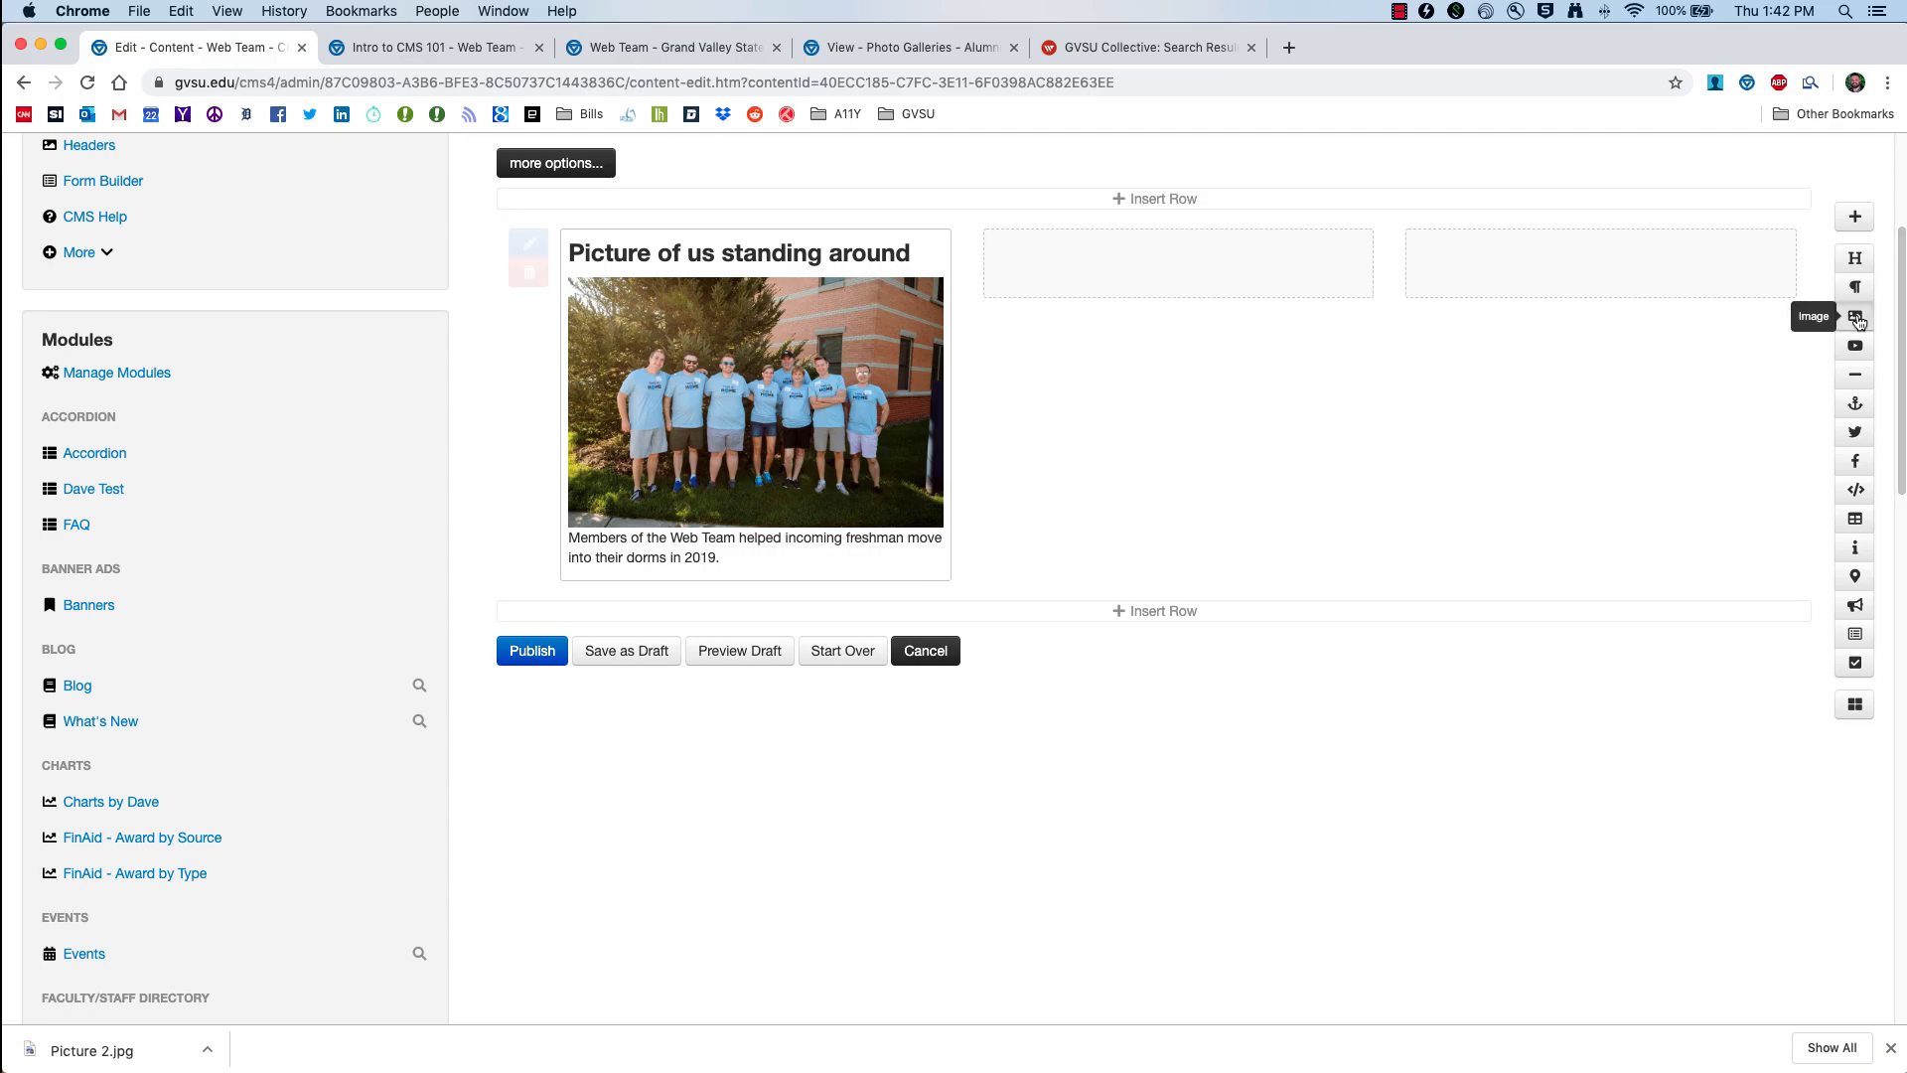
Step: Add an image item in the row's third column and set its heading to "Group Photo in front of Alumni House"
{"action": "left_click_drag", "start_coordinate": [1858, 319], "coordinate": [1521, 258]}
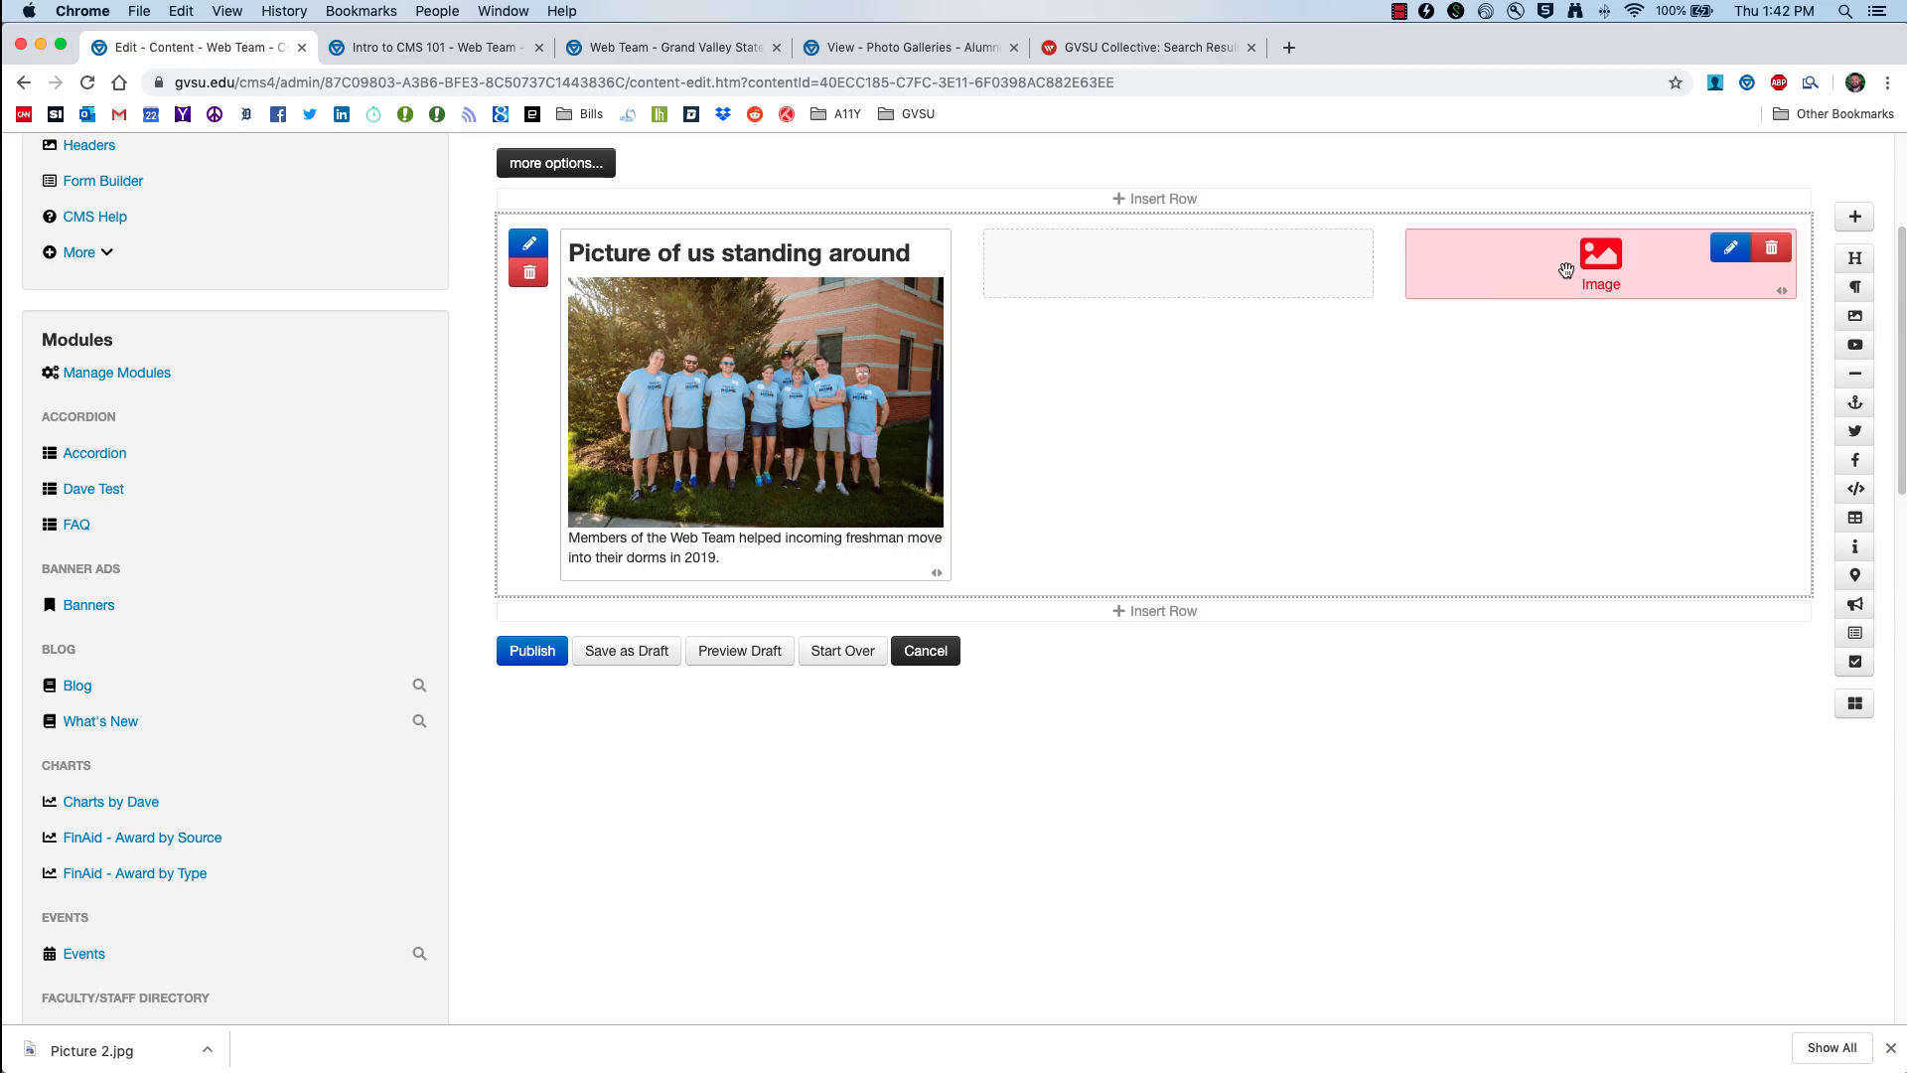
{"action": "double_click", "coordinate": [1566, 270]}
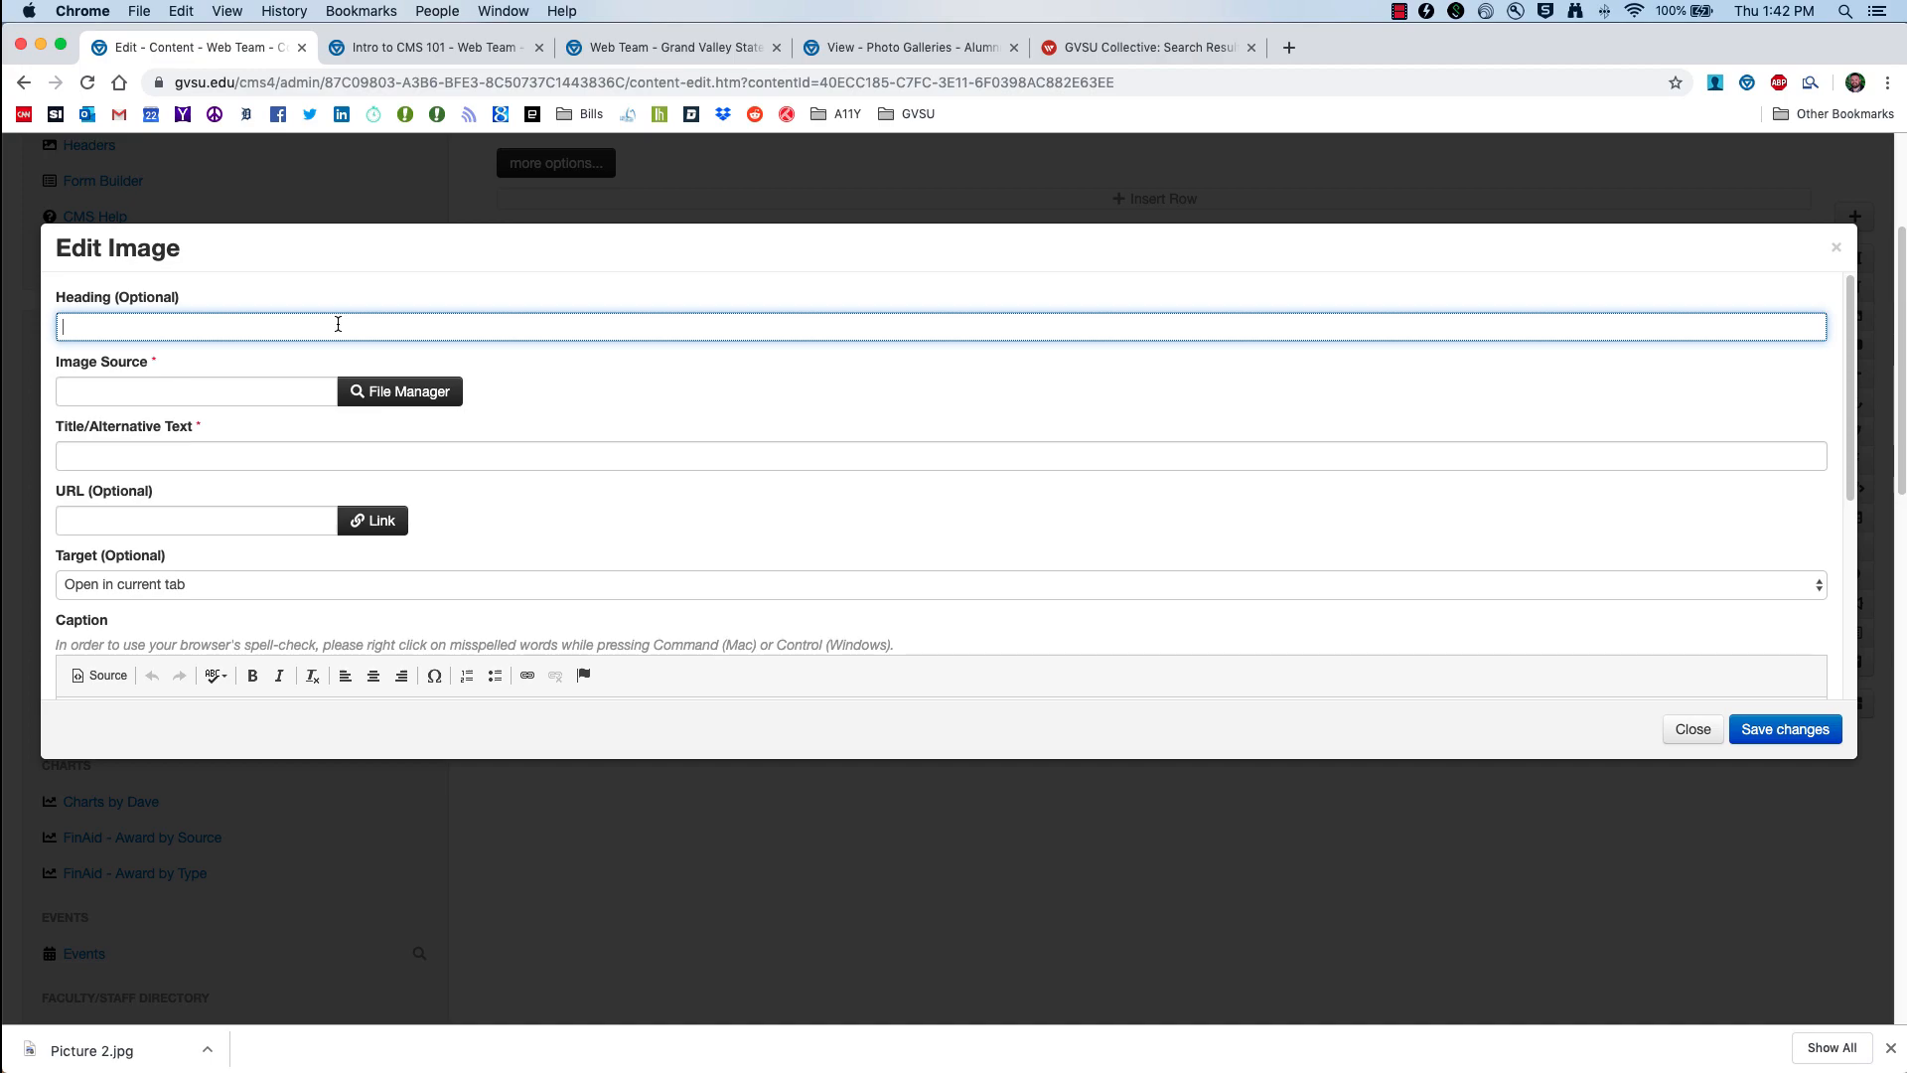
{"action": "type", "text": "Group Photo in front of Alumni House"}
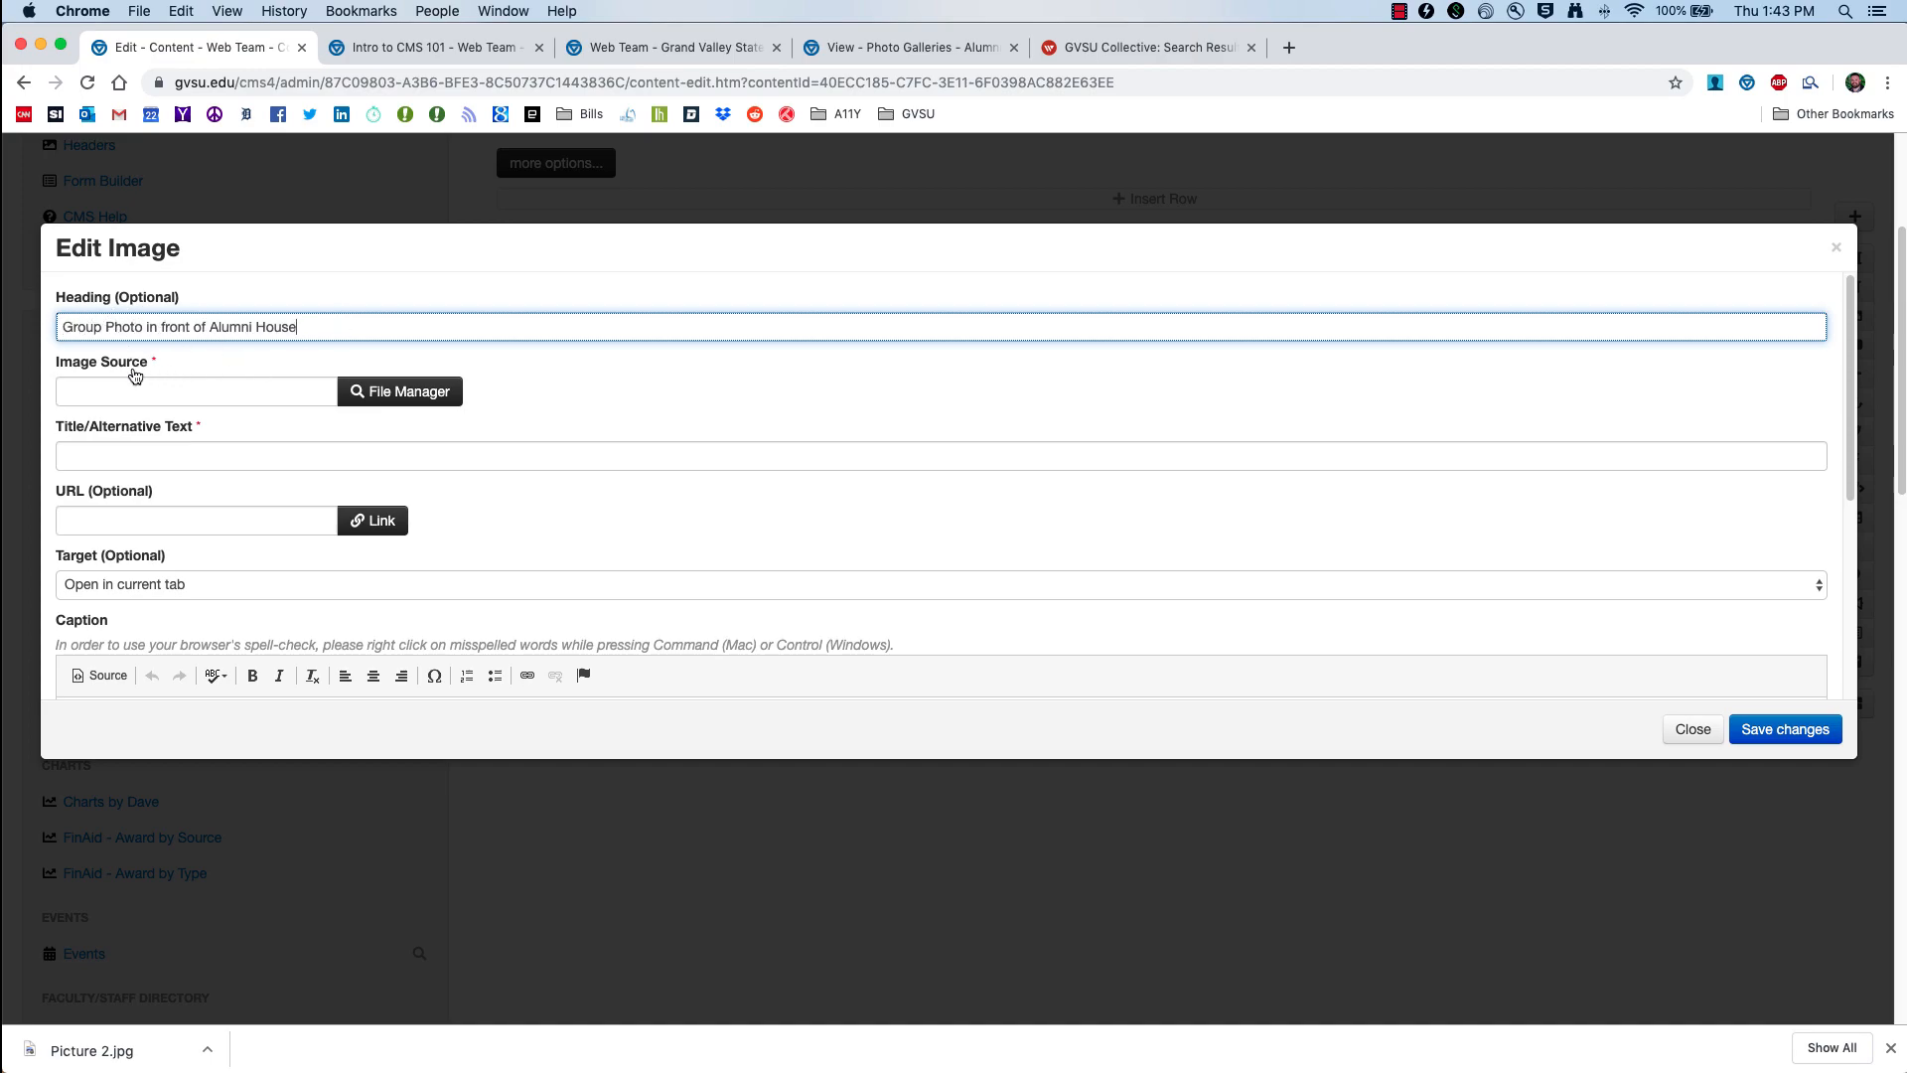
Step: Upload Picture 2.jpg from the Desktop through the File Manager and use it as the new item's image source
{"action": "left_click", "coordinate": [357, 398]}
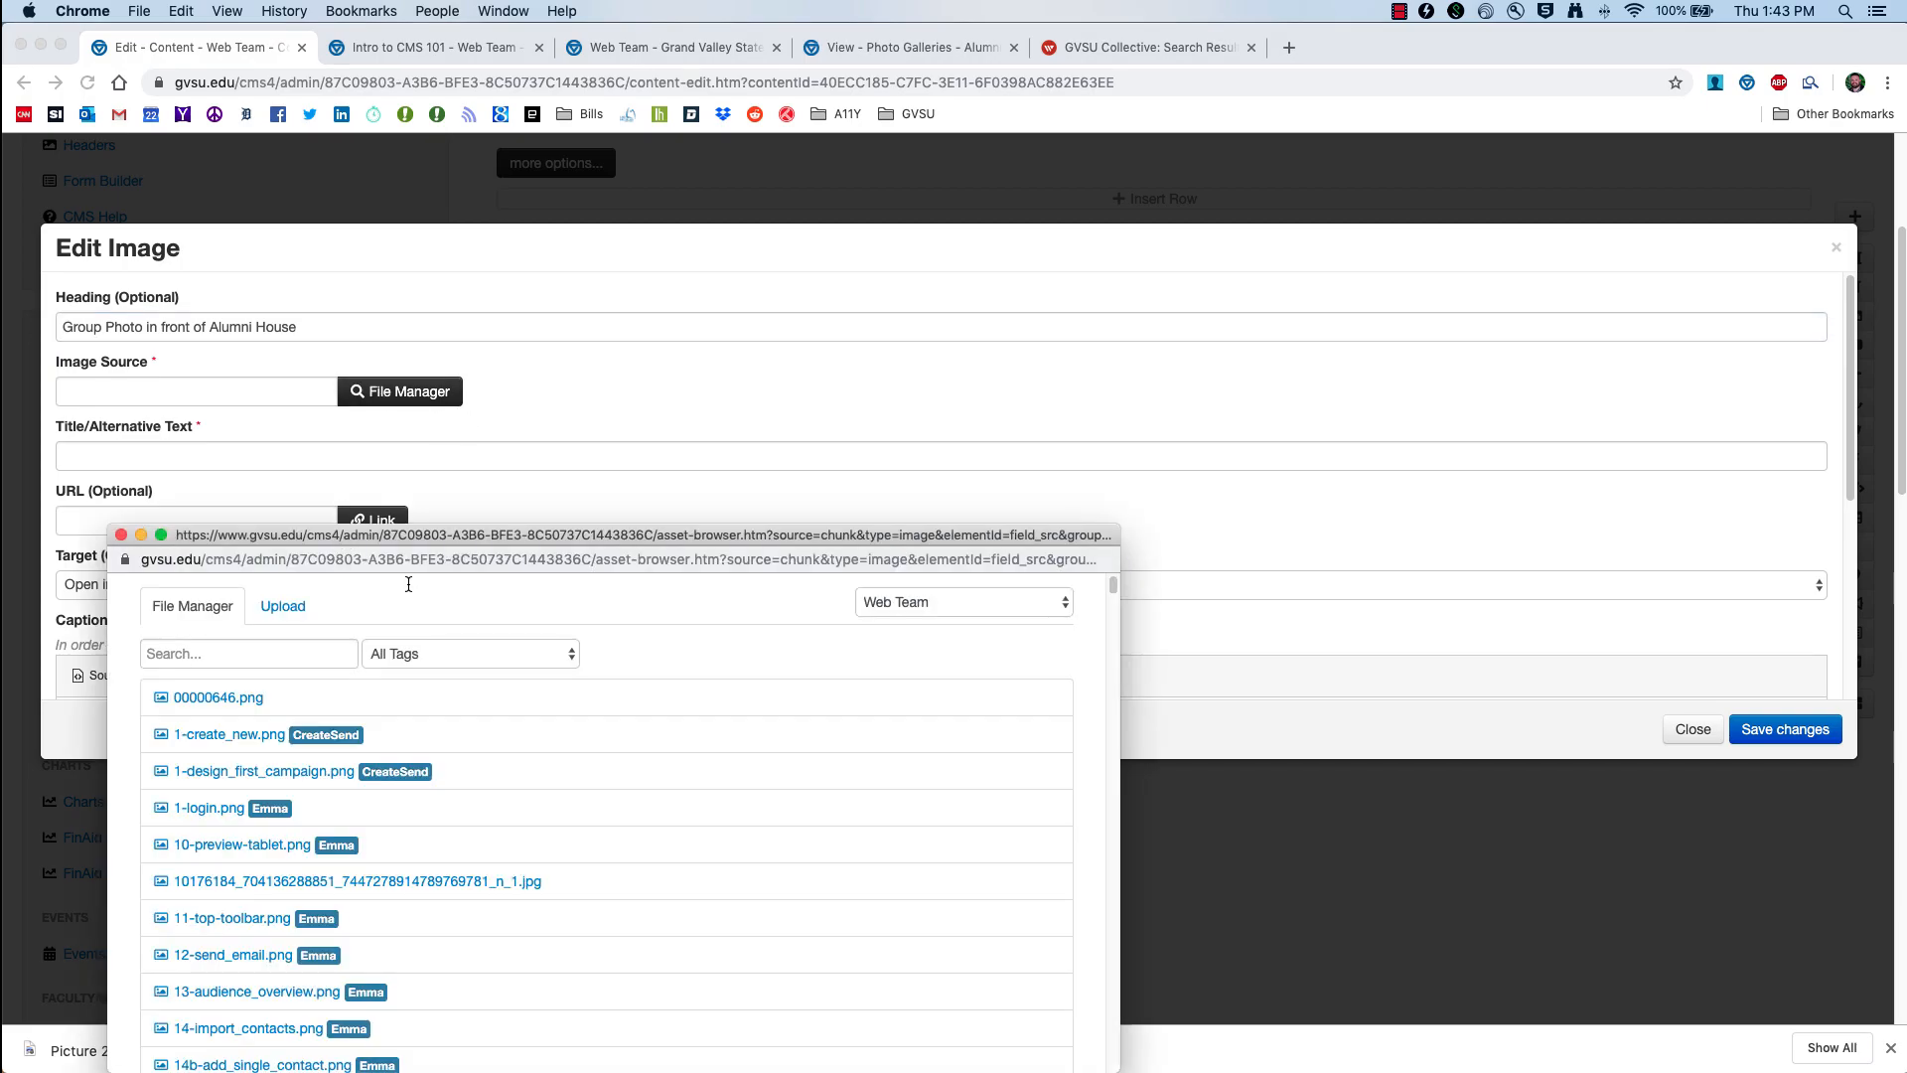
{"action": "left_click_drag", "start_coordinate": [408, 534], "coordinate": [457, 335]}
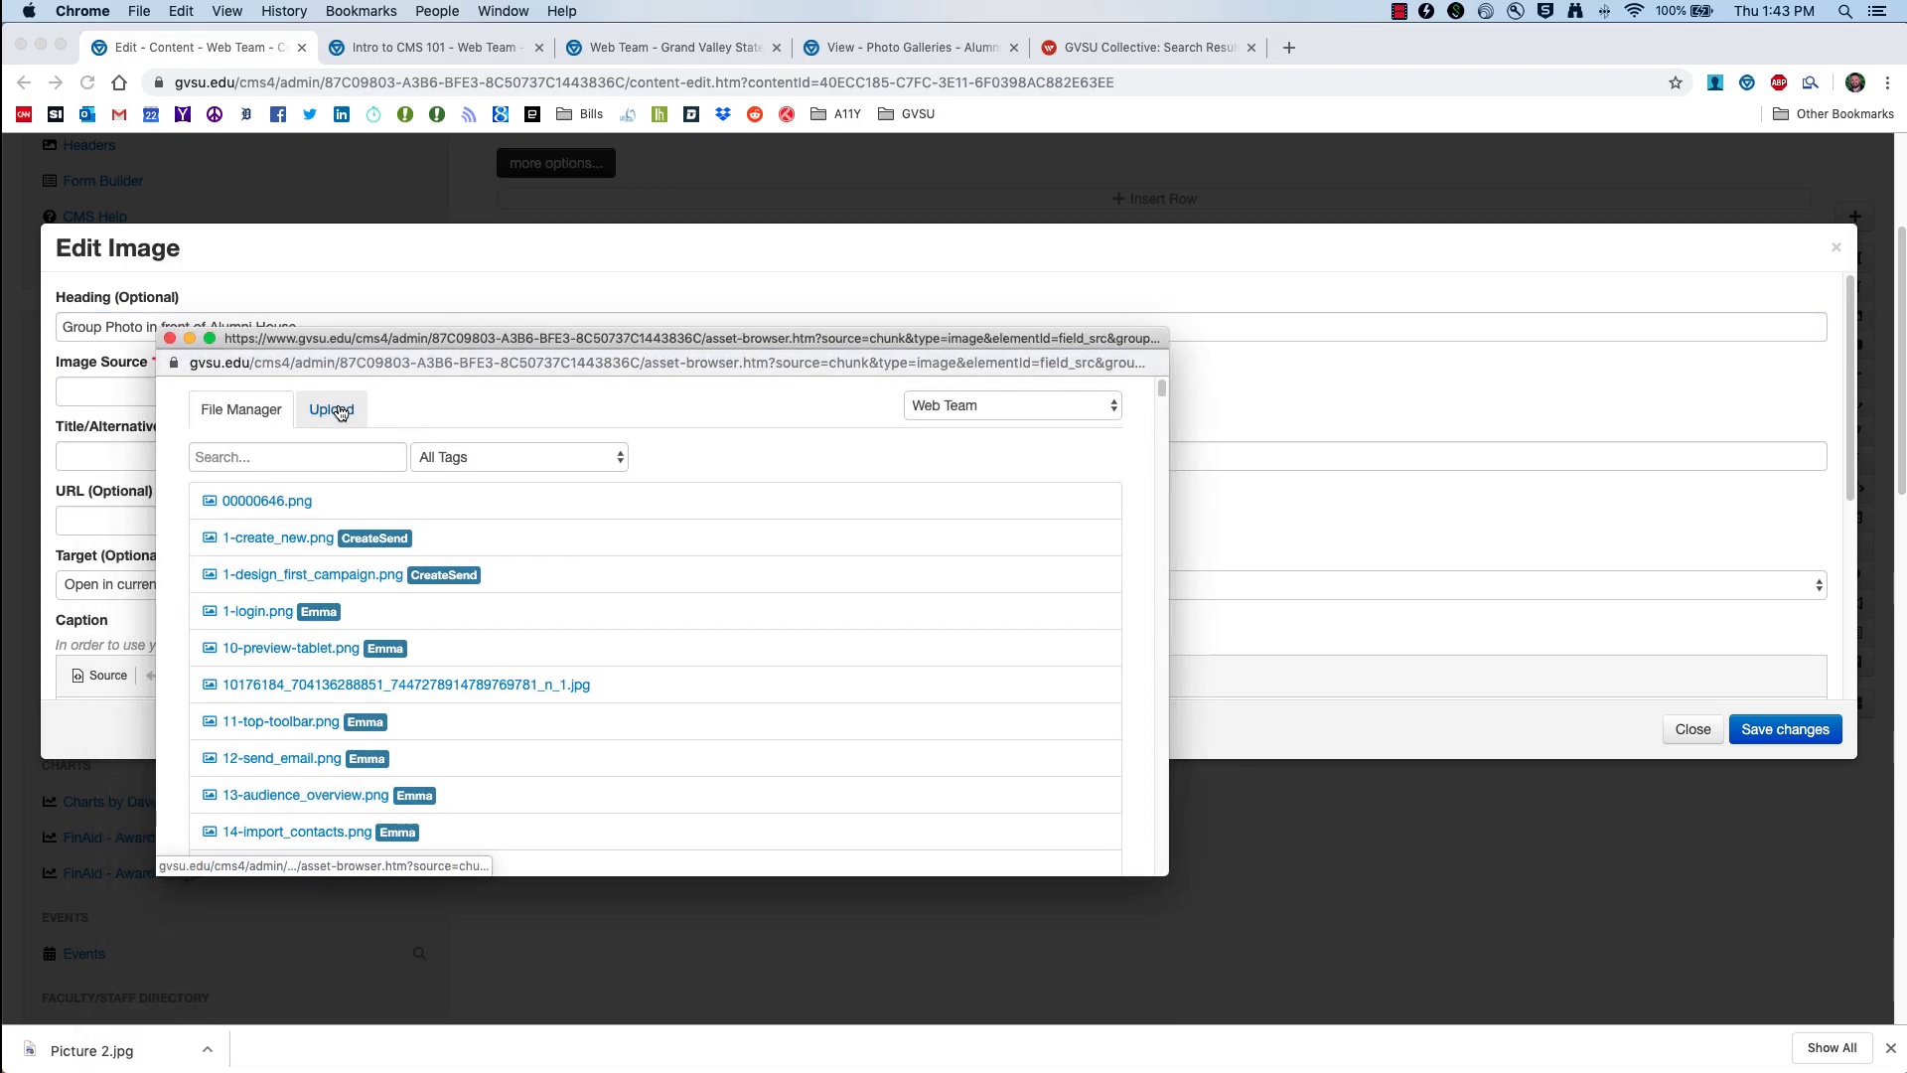
{"action": "left_click", "coordinate": [339, 411]}
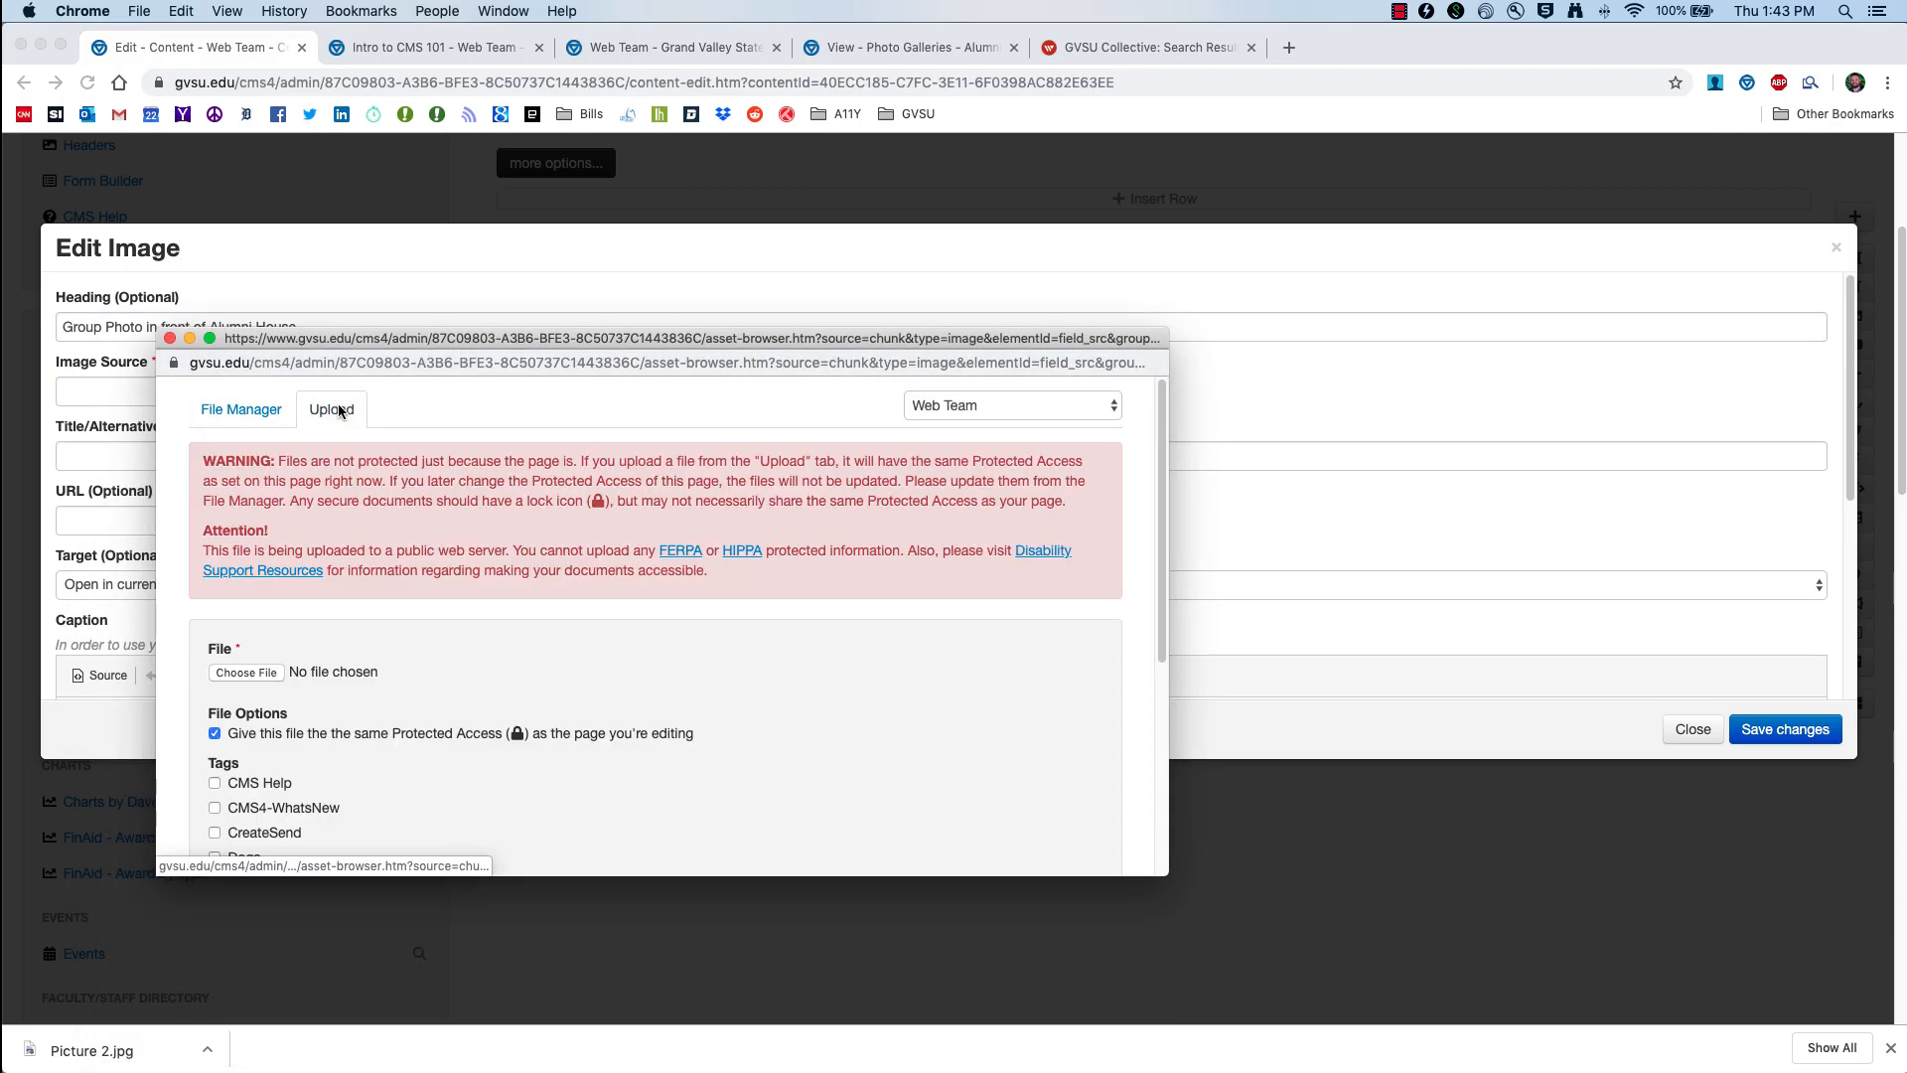
{"action": "left_click", "coordinate": [245, 672]}
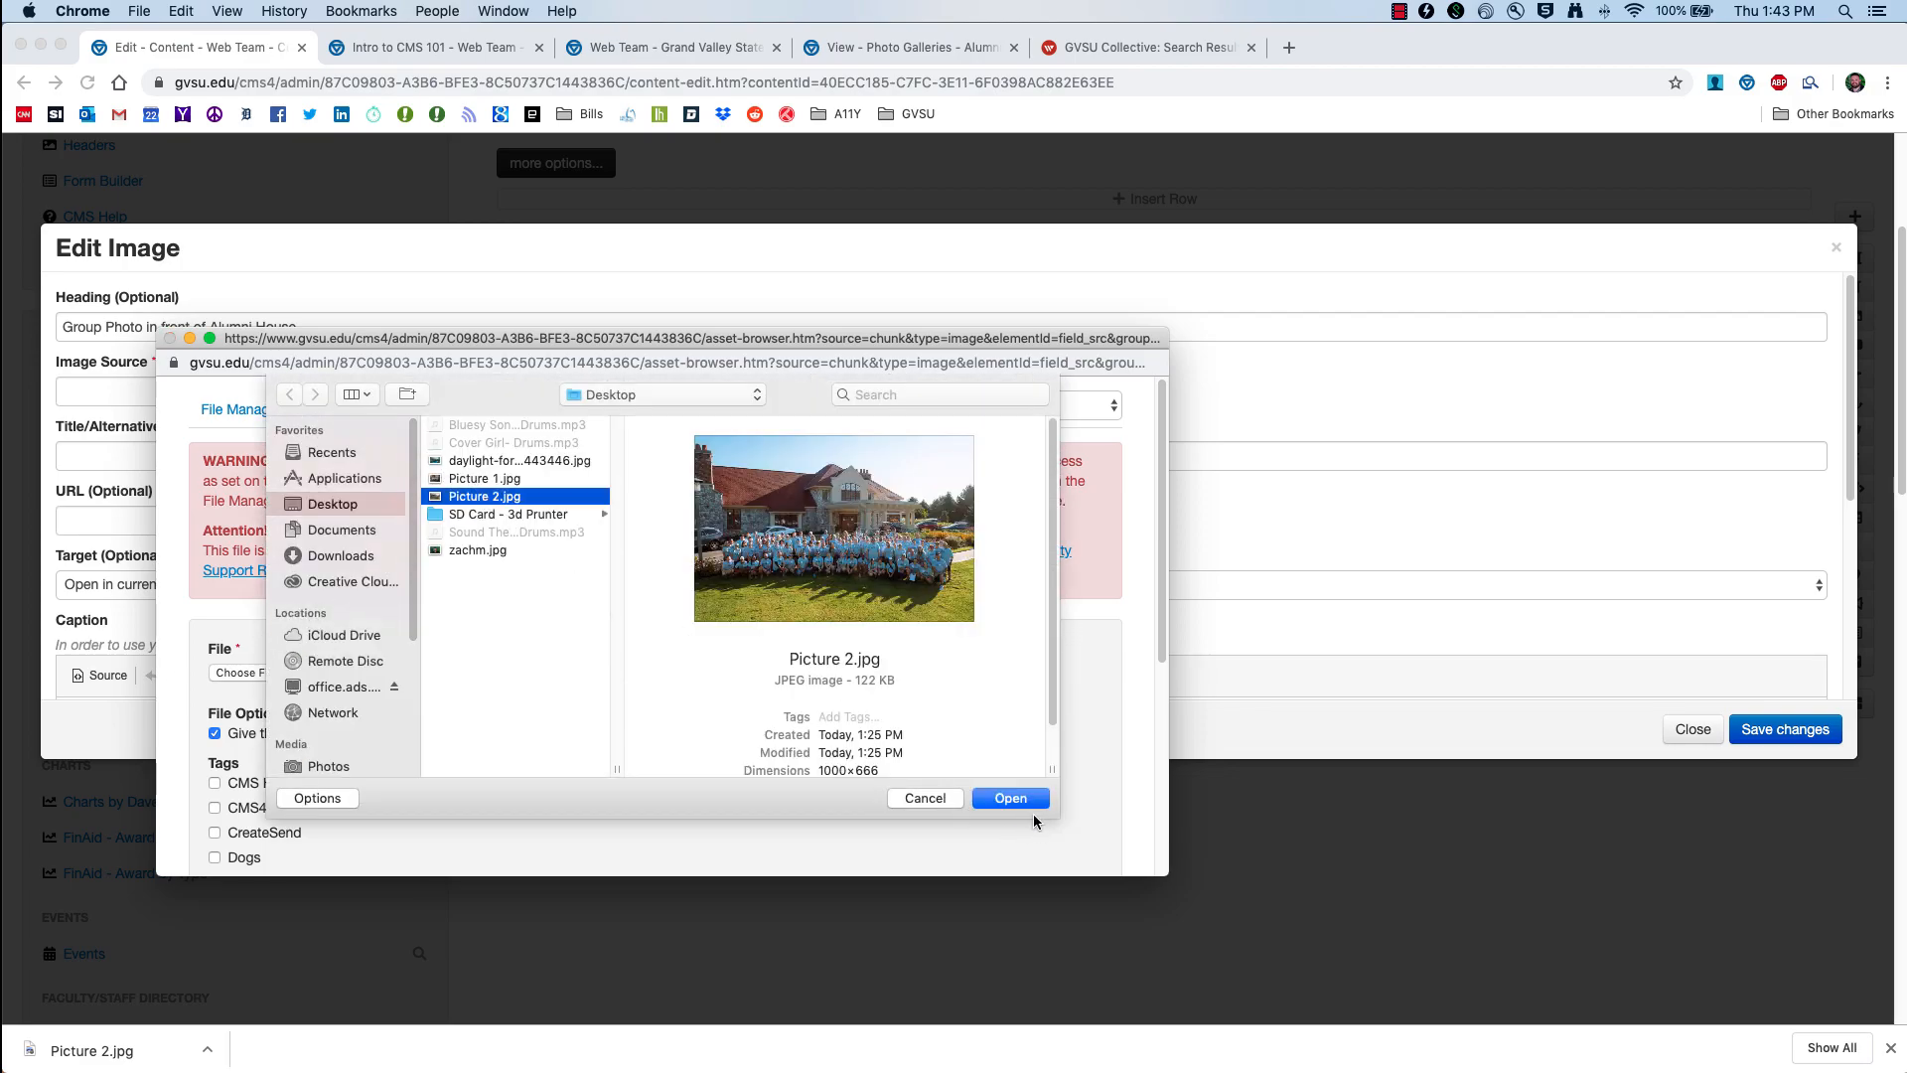
{"action": "left_click", "coordinate": [1029, 802]}
{"action": "scroll", "coordinate": [397, 725], "scroll_direction": "down", "scroll_amount": 5}
{"action": "left_click", "coordinate": [256, 770]}
{"action": "scroll", "coordinate": [413, 801], "scroll_direction": "down", "scroll_amount": 2}
{"action": "left_click", "coordinate": [224, 826]}
Step: Enter "Group photo in front of Alumni House" as the second image's title/alternative text and save the image changes
{"action": "left_click", "coordinate": [132, 449]}
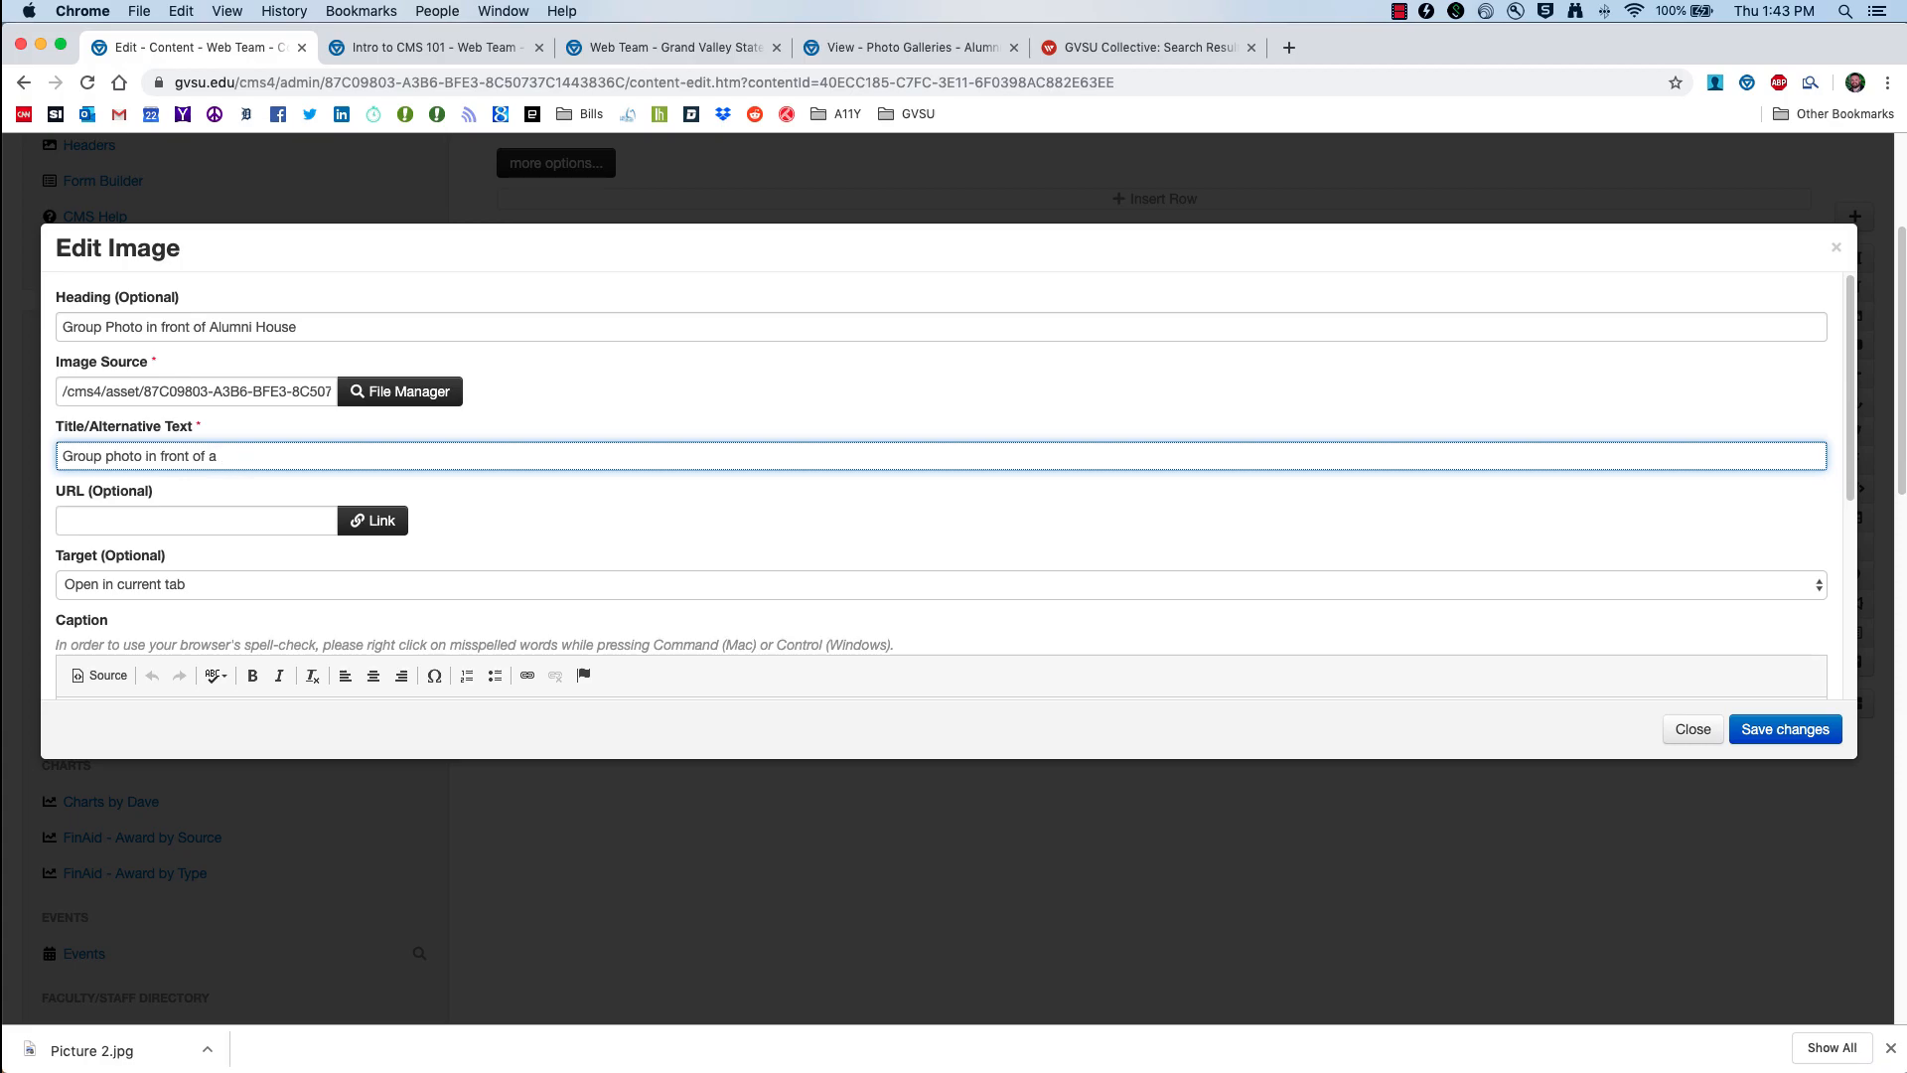
{"action": "type", "text": "use"}
{"action": "scroll", "coordinate": [442, 500], "scroll_direction": "down", "scroll_amount": 5}
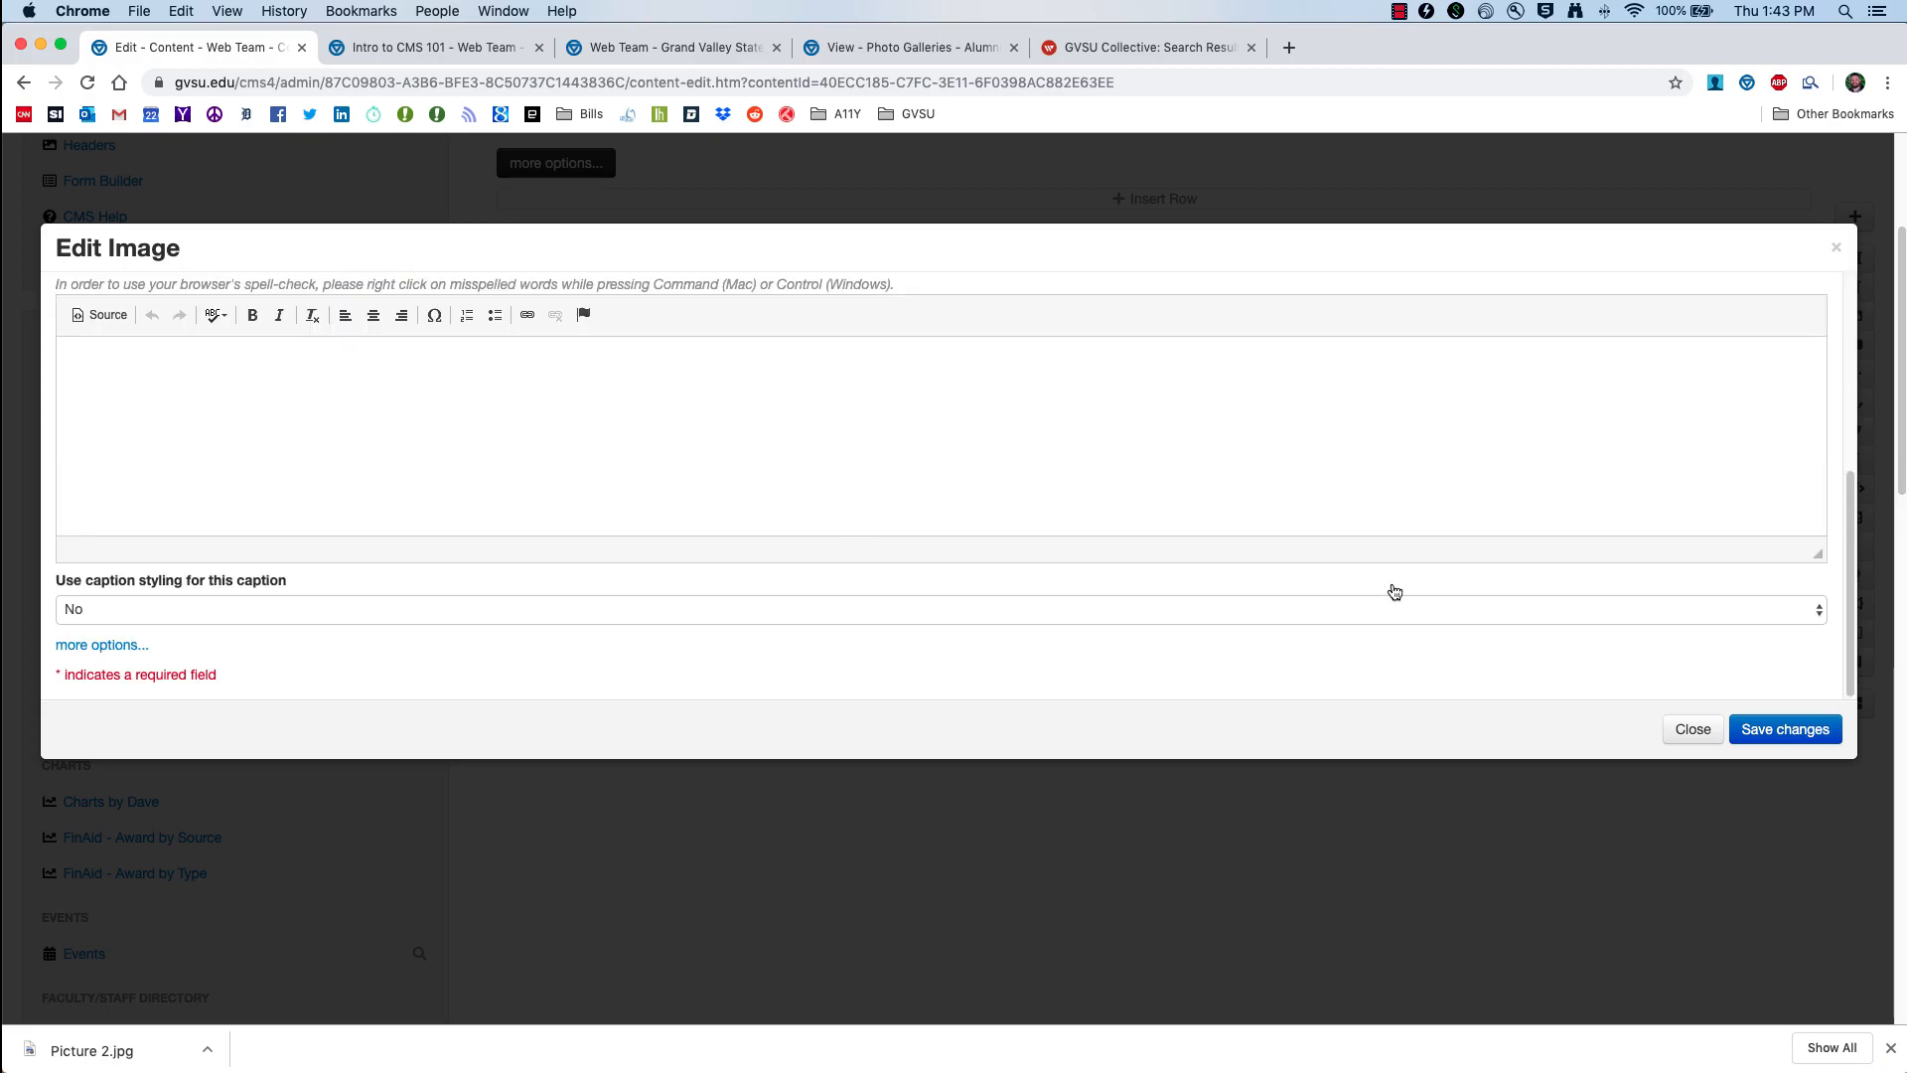
{"action": "left_click", "coordinate": [1783, 730]}
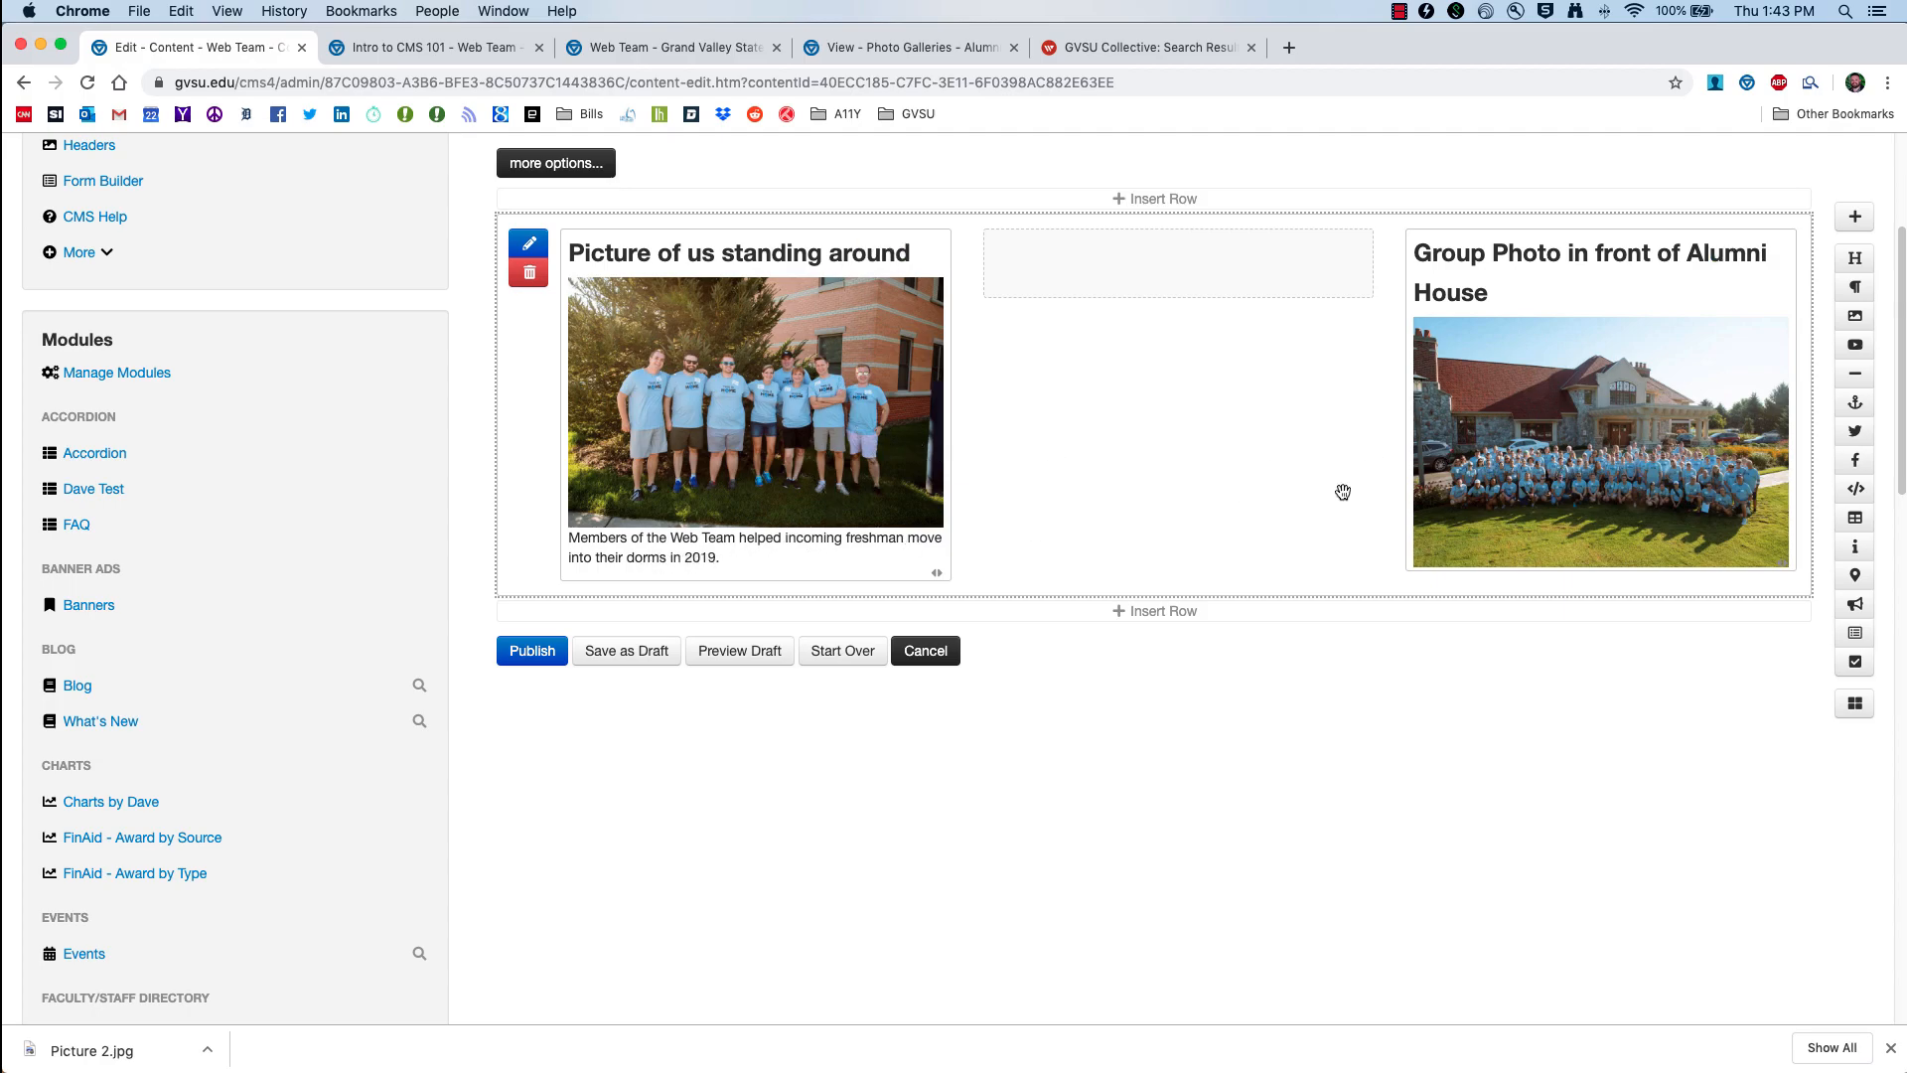
Step: Reopen the Alumni House image for editing, set its caption to "Here is some text", and save the changes
{"action": "left_click", "coordinate": [1724, 243]}
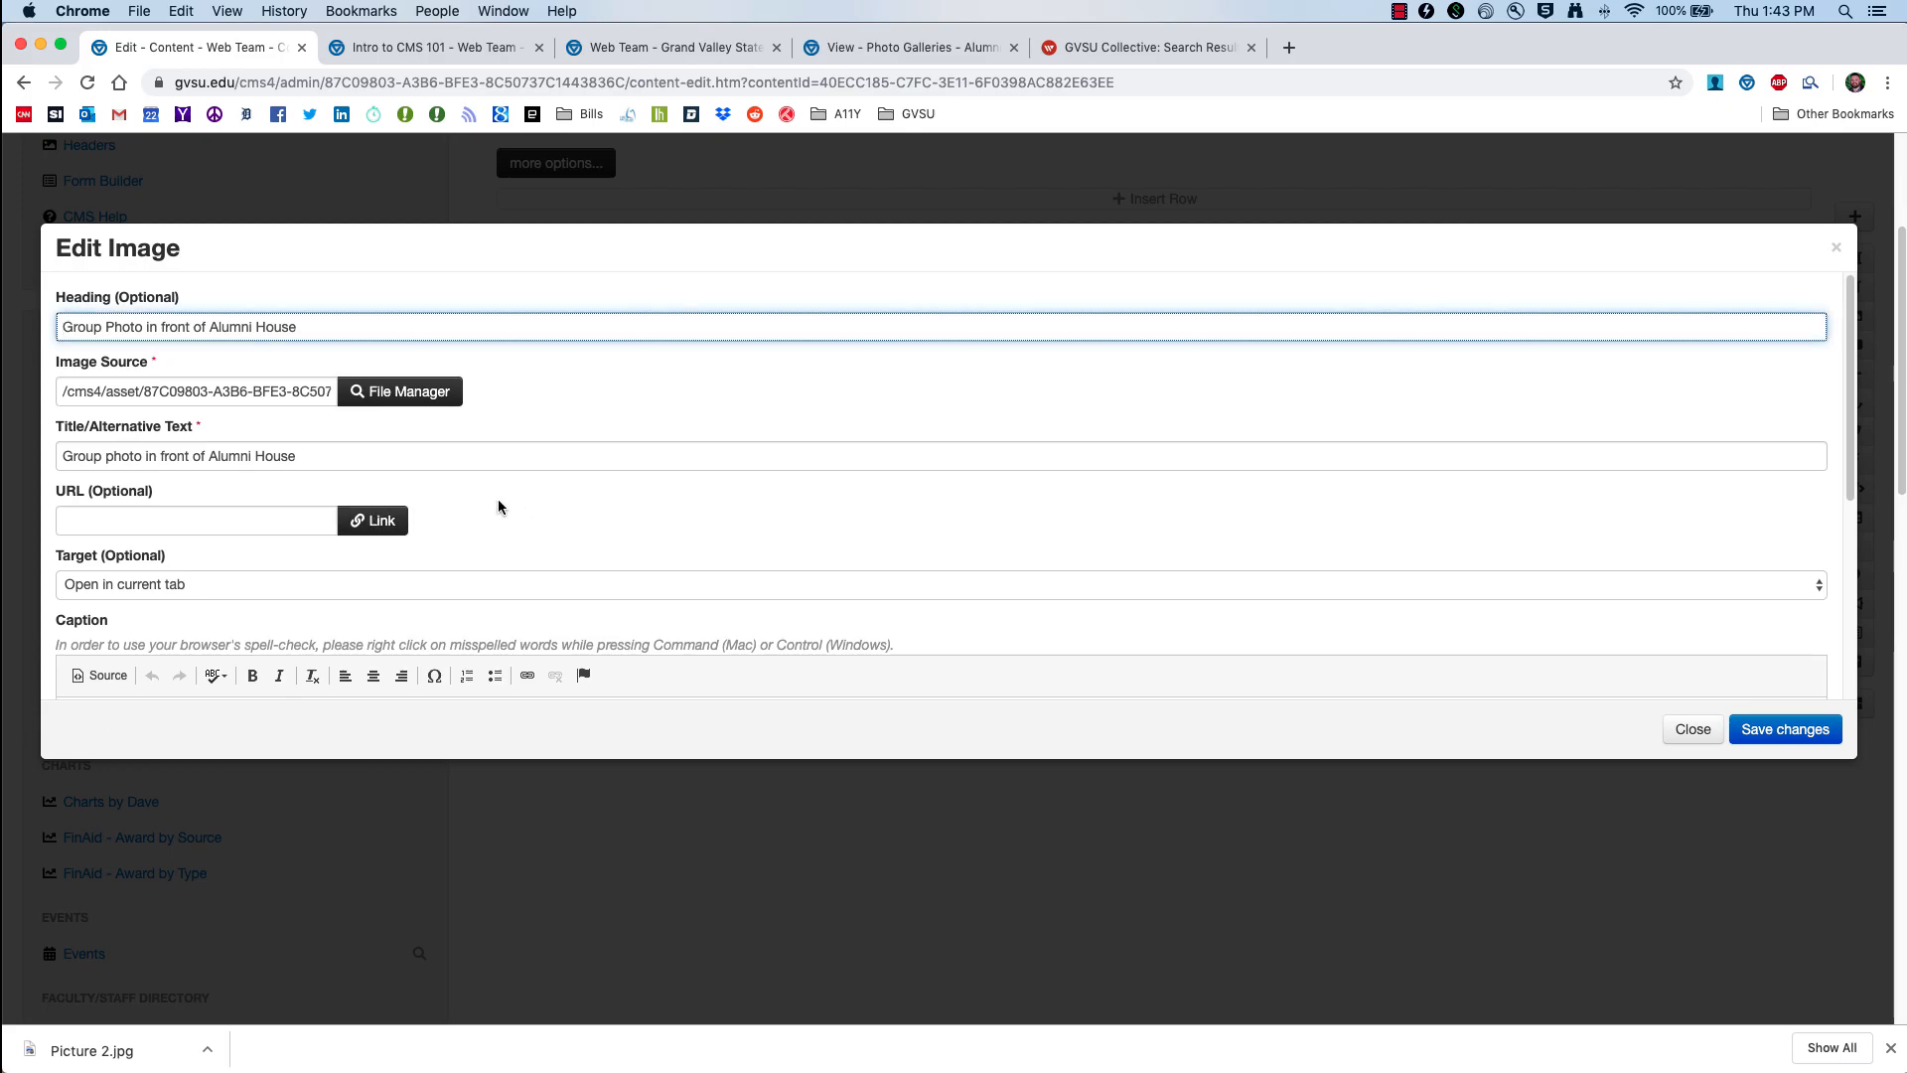
{"action": "scroll", "coordinate": [538, 509], "scroll_direction": "down", "scroll_amount": 5}
{"action": "left_click", "coordinate": [282, 467]}
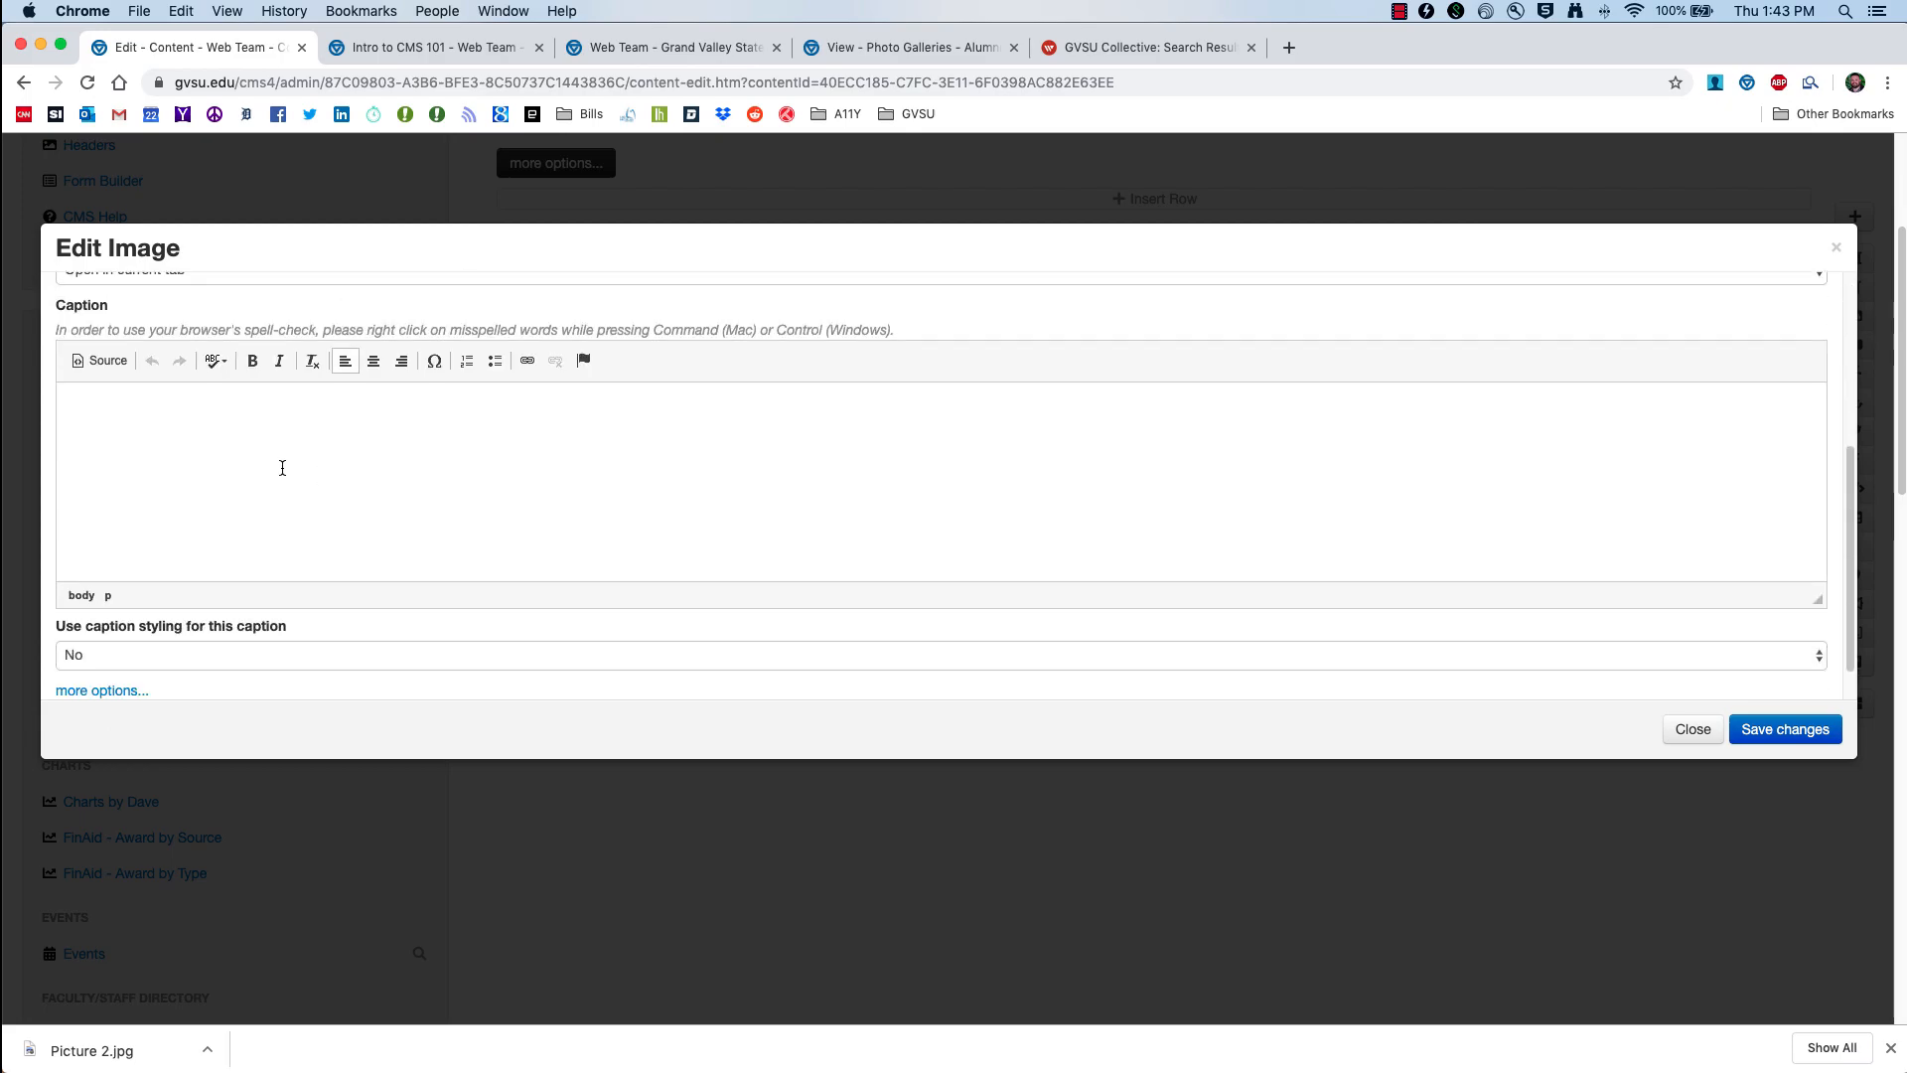
{"action": "type", "text": "Here is some text"}
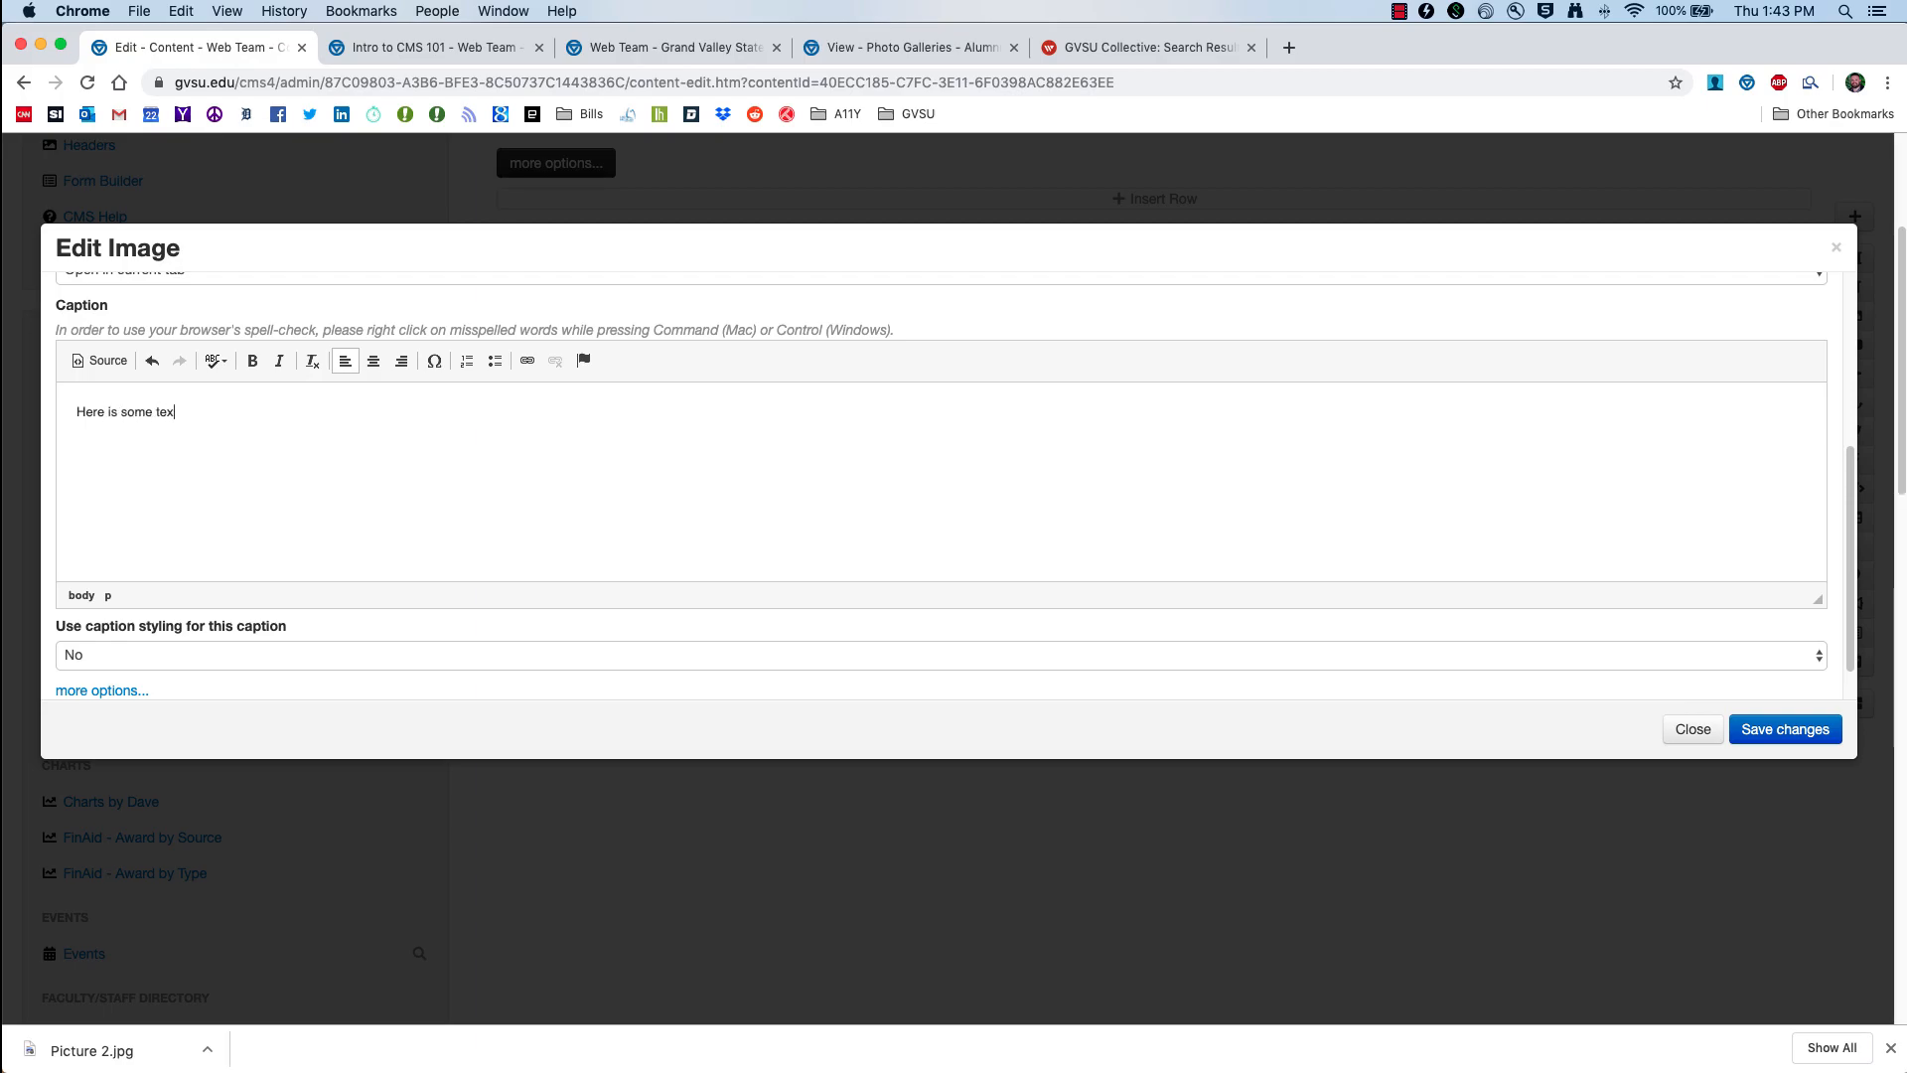
{"action": "left_click", "coordinate": [1738, 711]}
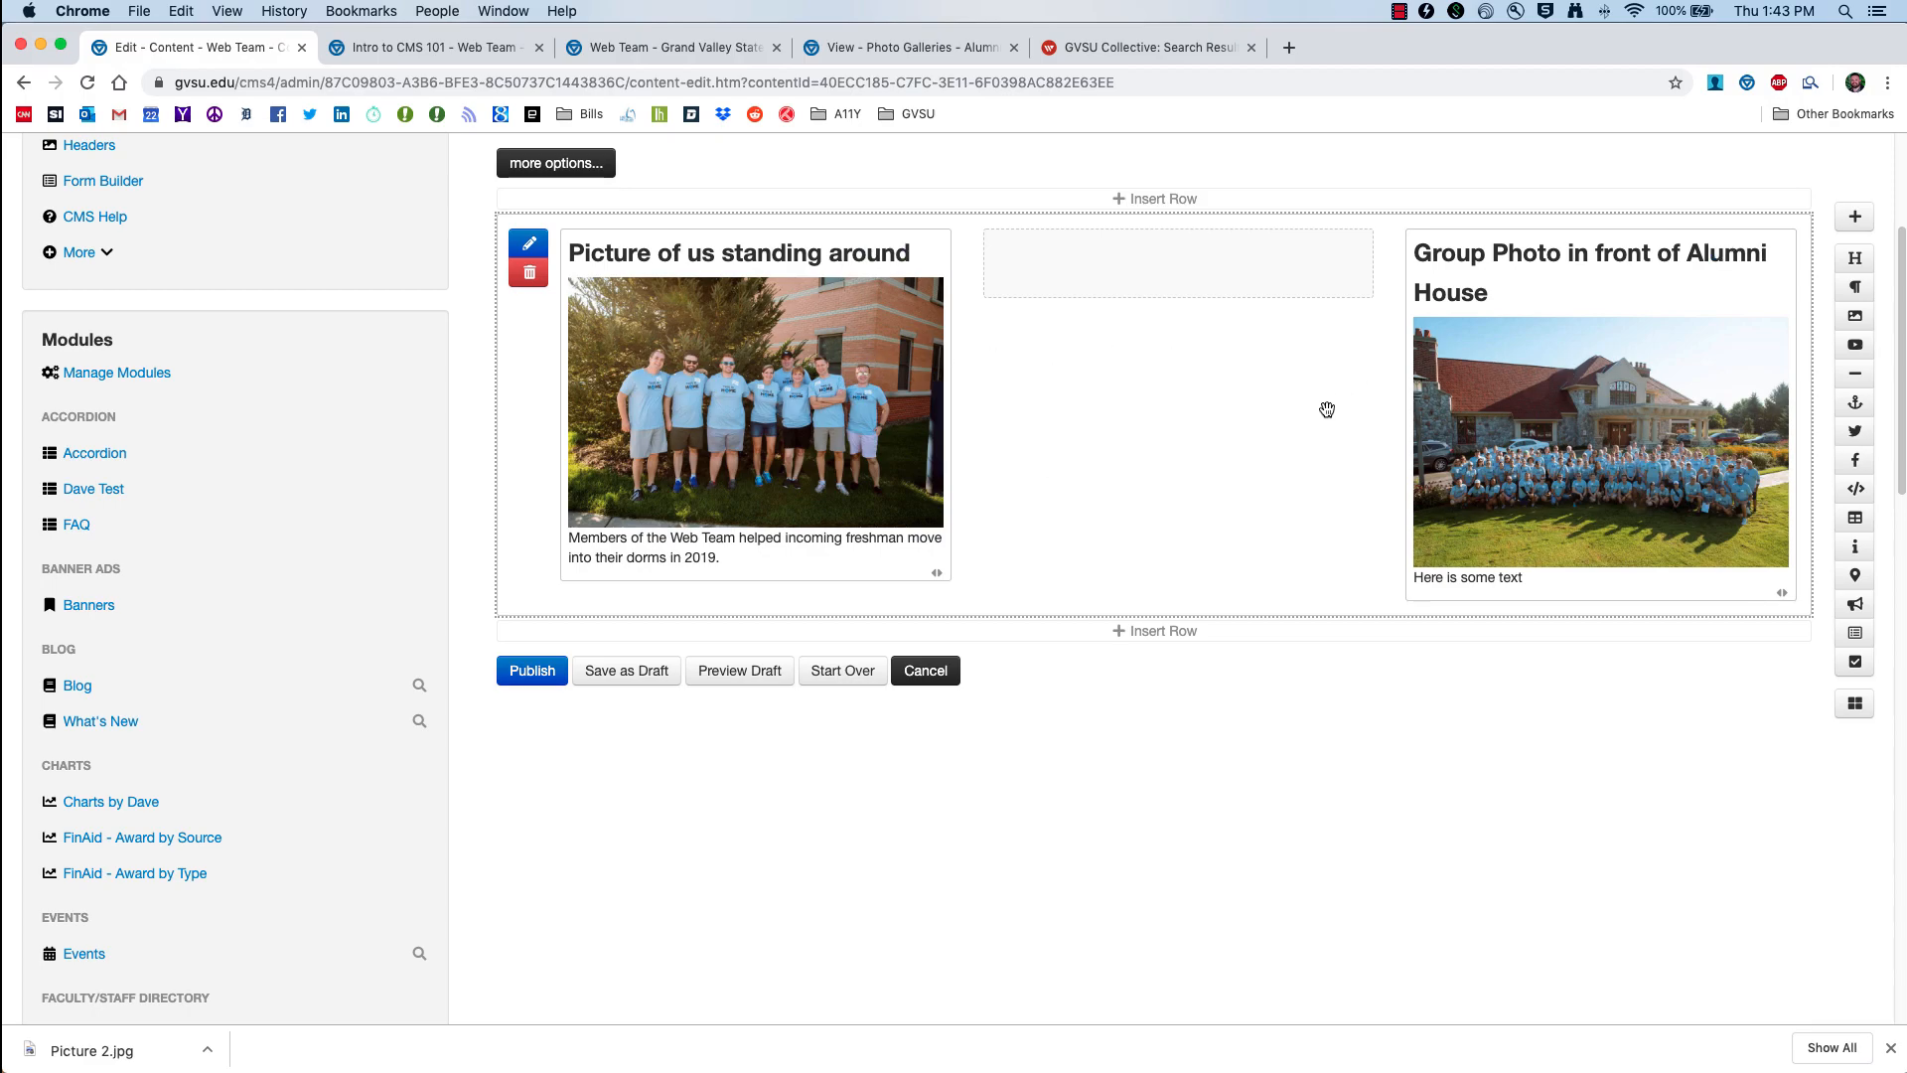
Step: Preview the draft page with images in the first and third columns, and return to the content editor
{"action": "left_click", "coordinate": [733, 671]}
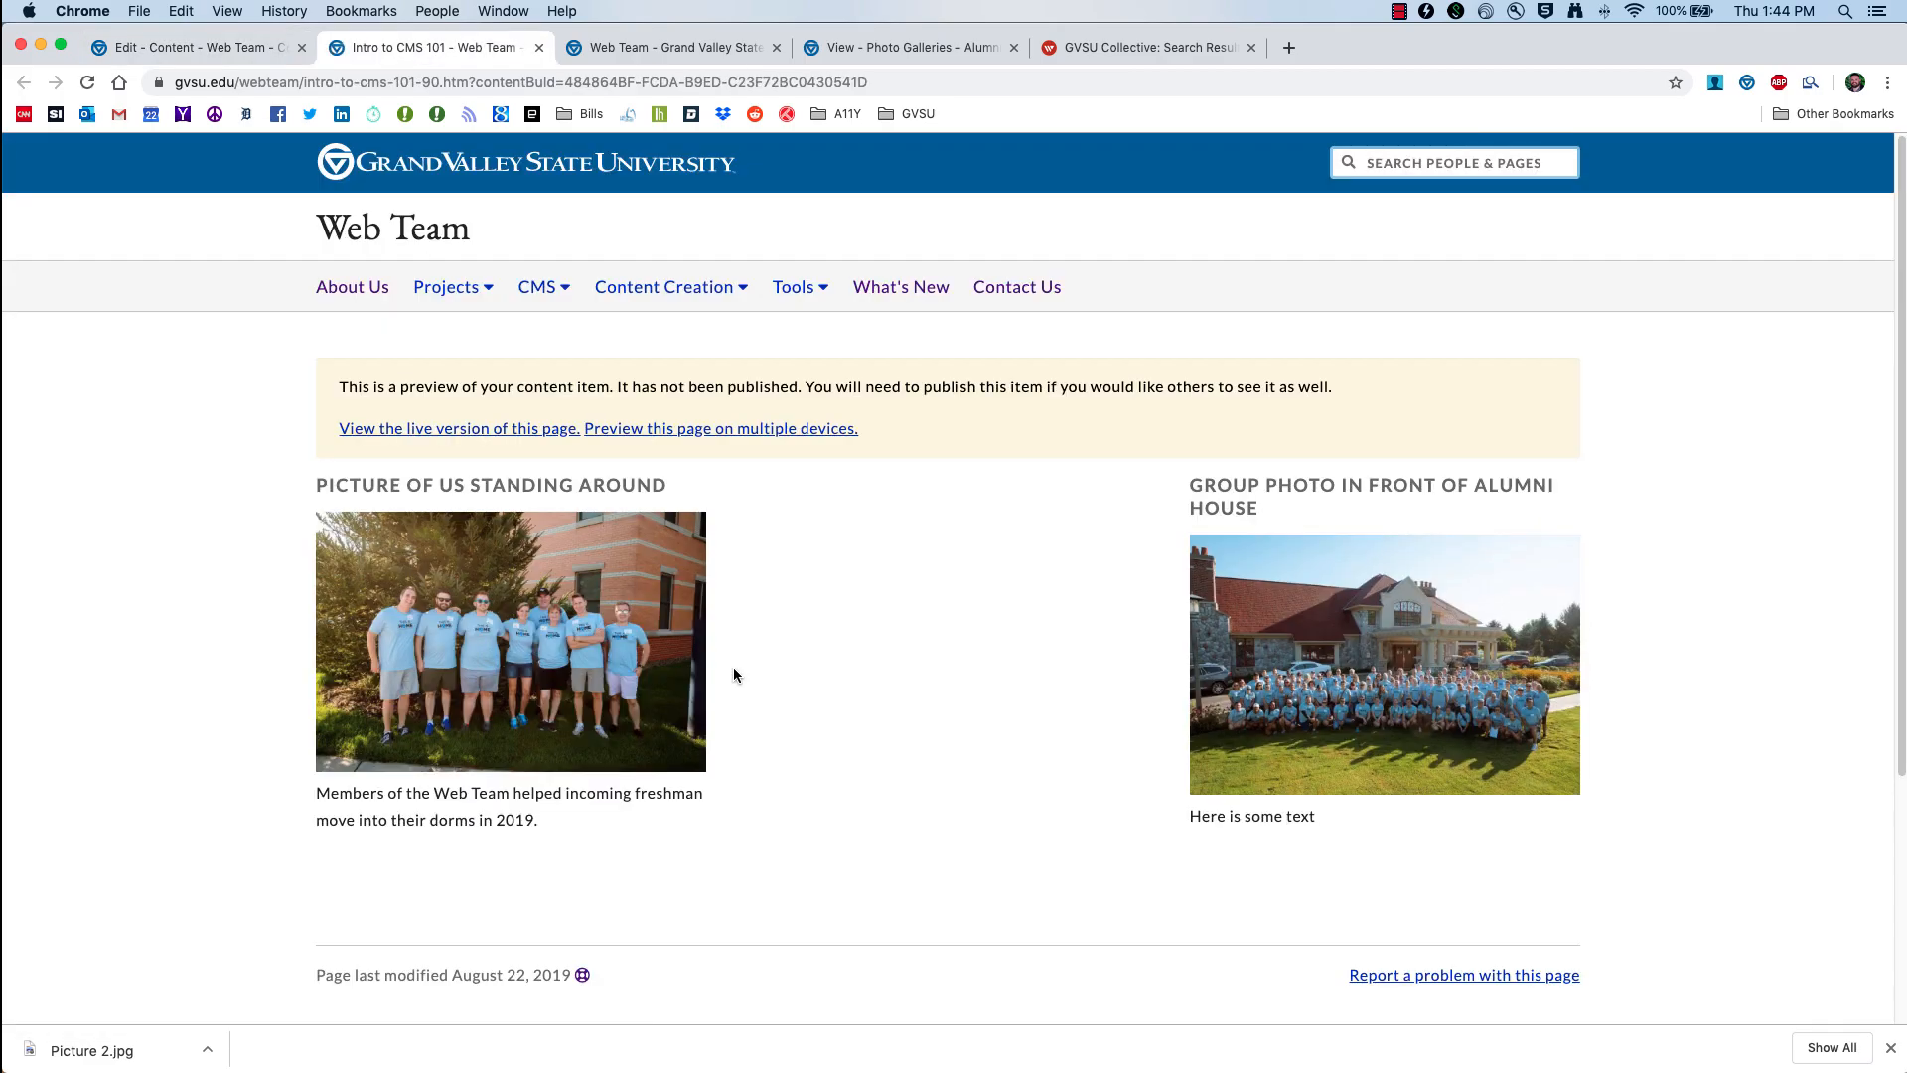
{"action": "scroll", "coordinate": [393, 628], "scroll_direction": "down", "scroll_amount": 2}
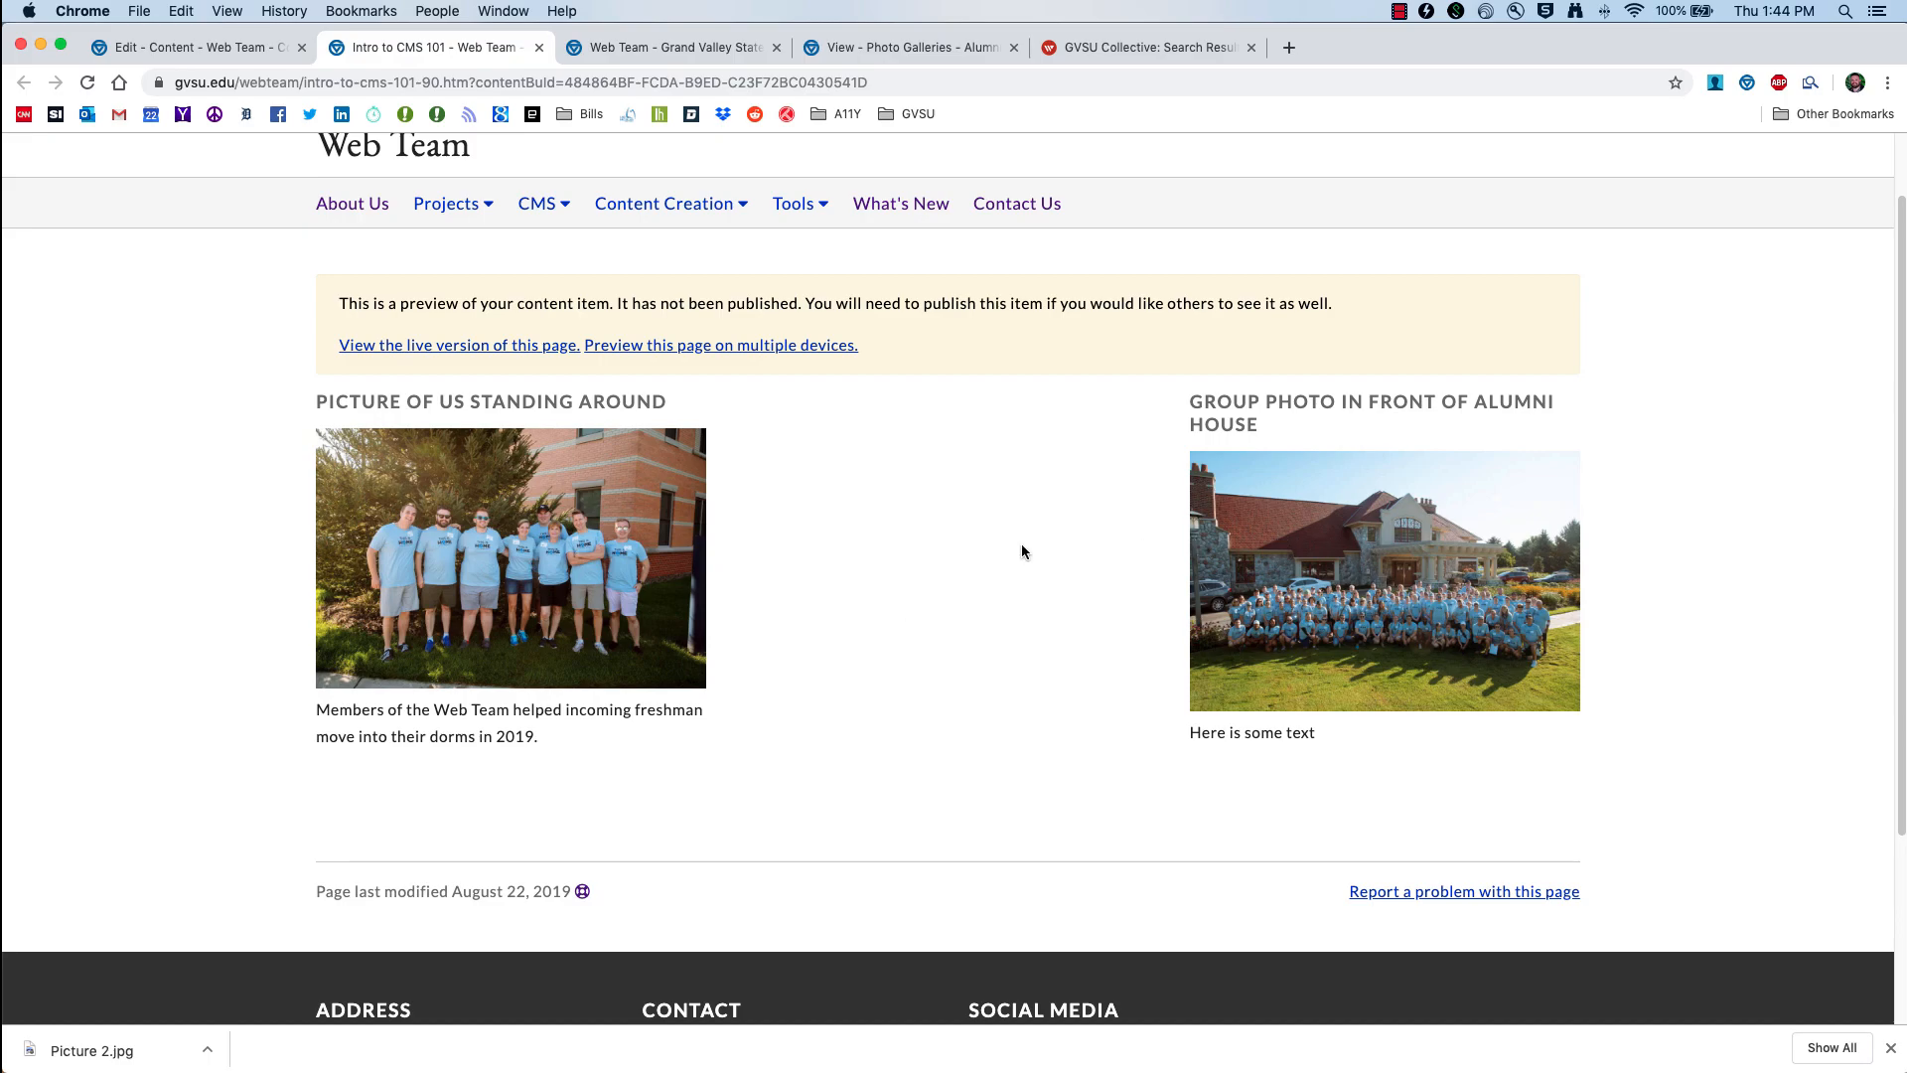
{"action": "left_click", "coordinate": [200, 47]}
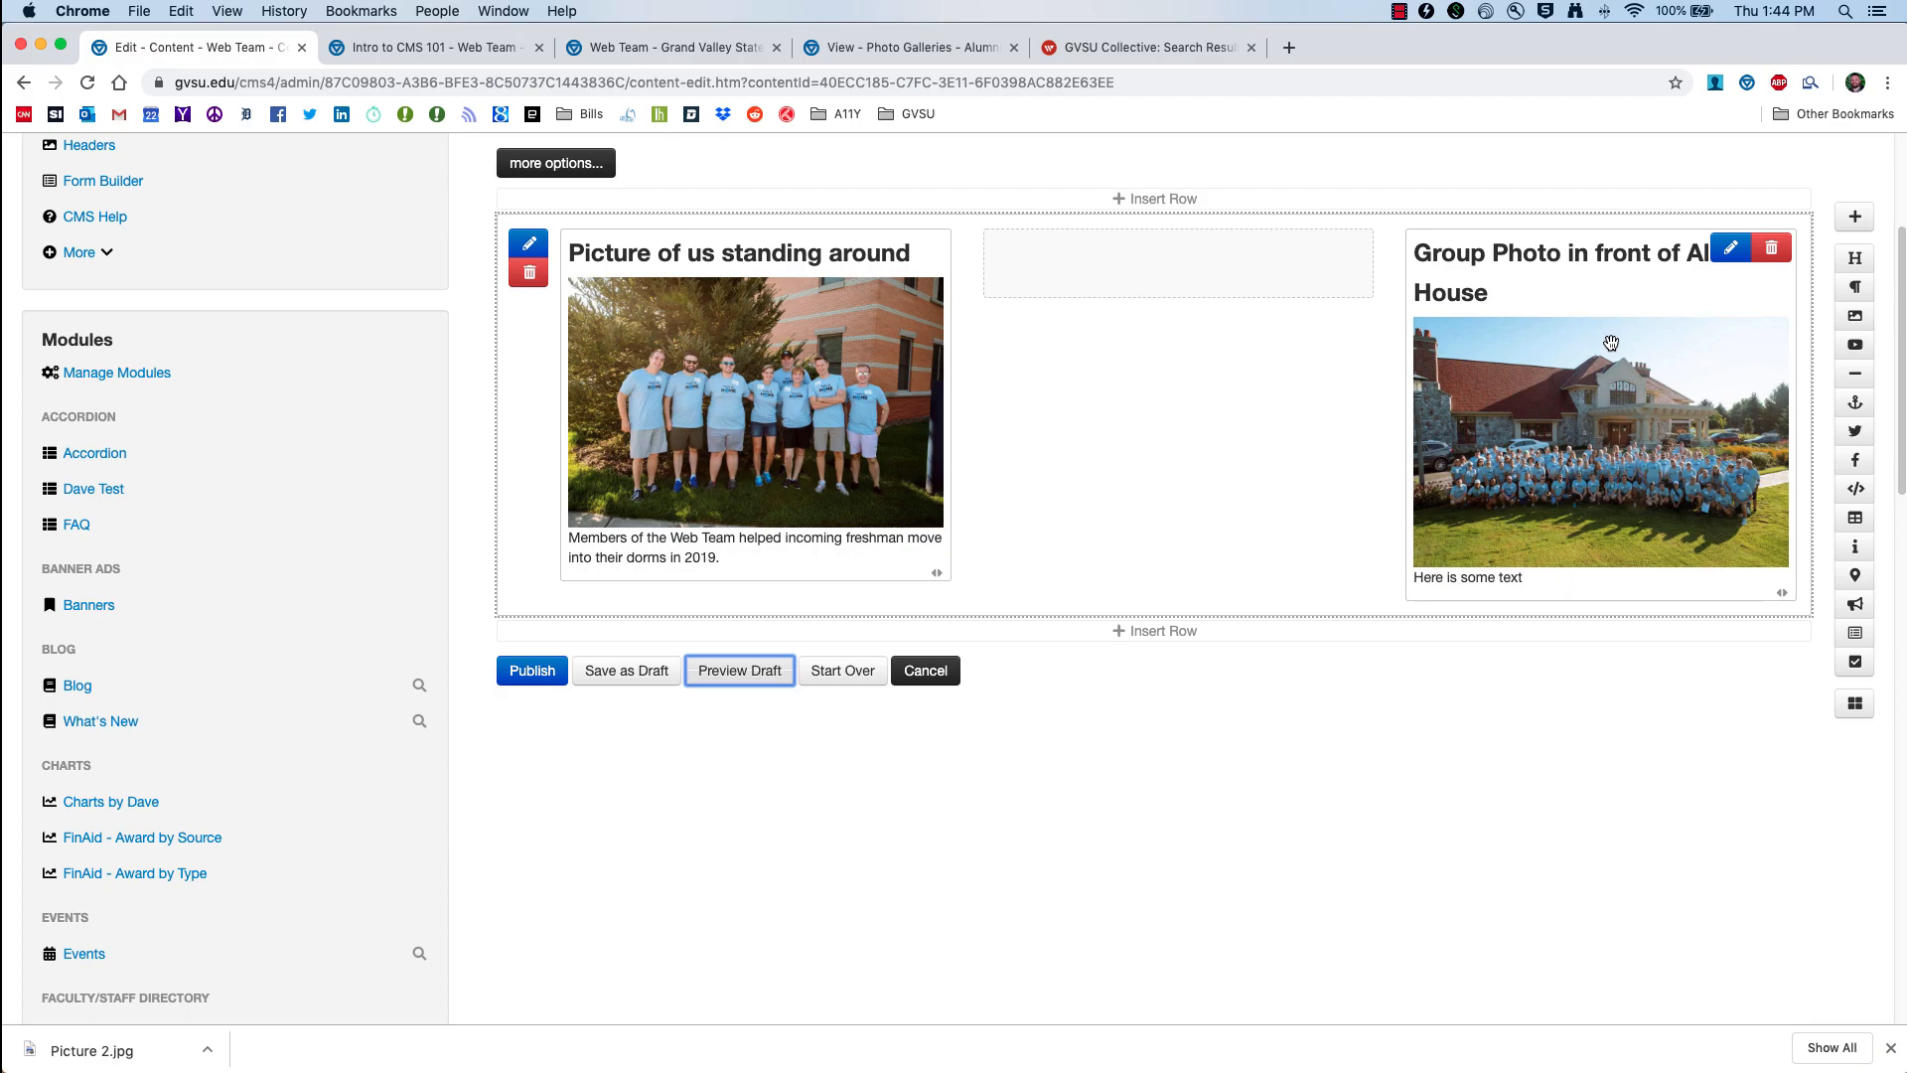
Step: Move the Alumni House image to the middle column, close the old preview, and preview the draft again
{"action": "left_click_drag", "start_coordinate": [1668, 377], "coordinate": [1122, 264]}
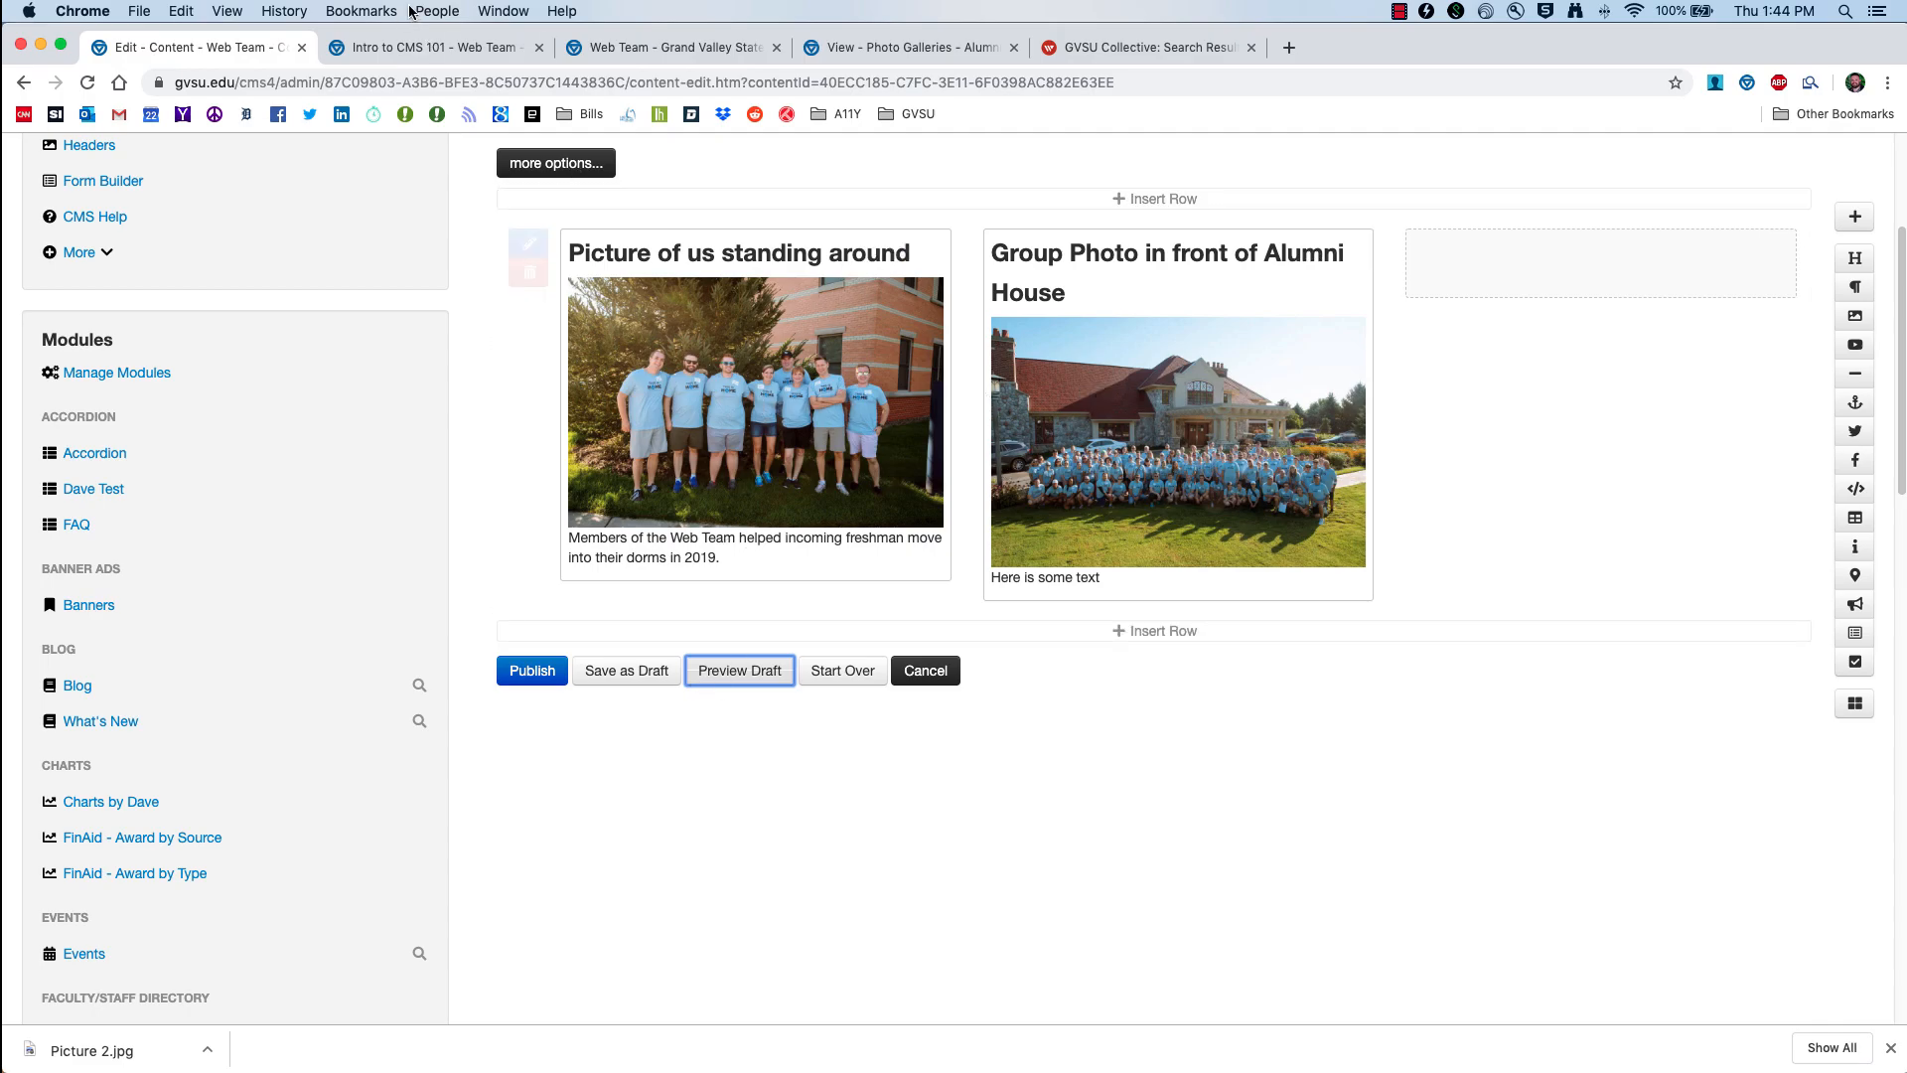
{"action": "left_click", "coordinate": [537, 48]}
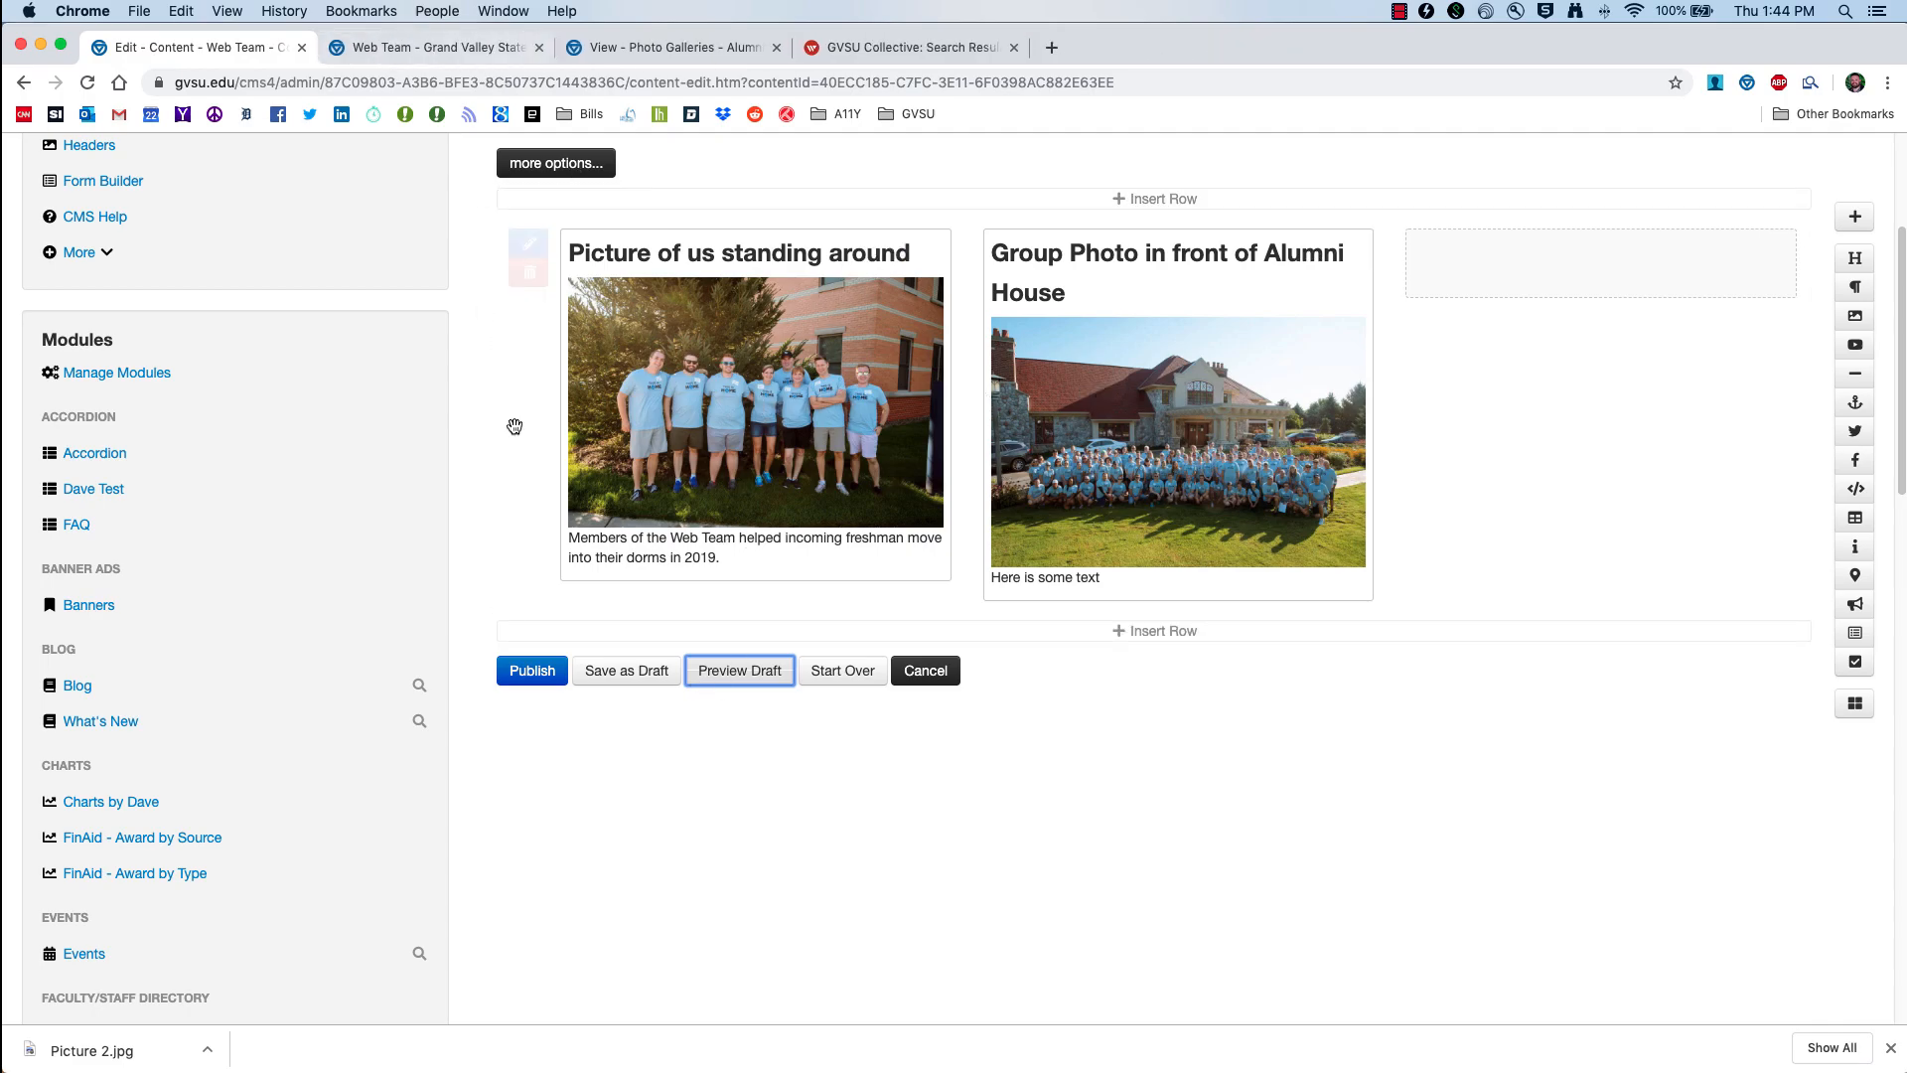
{"action": "left_click", "coordinate": [743, 670]}
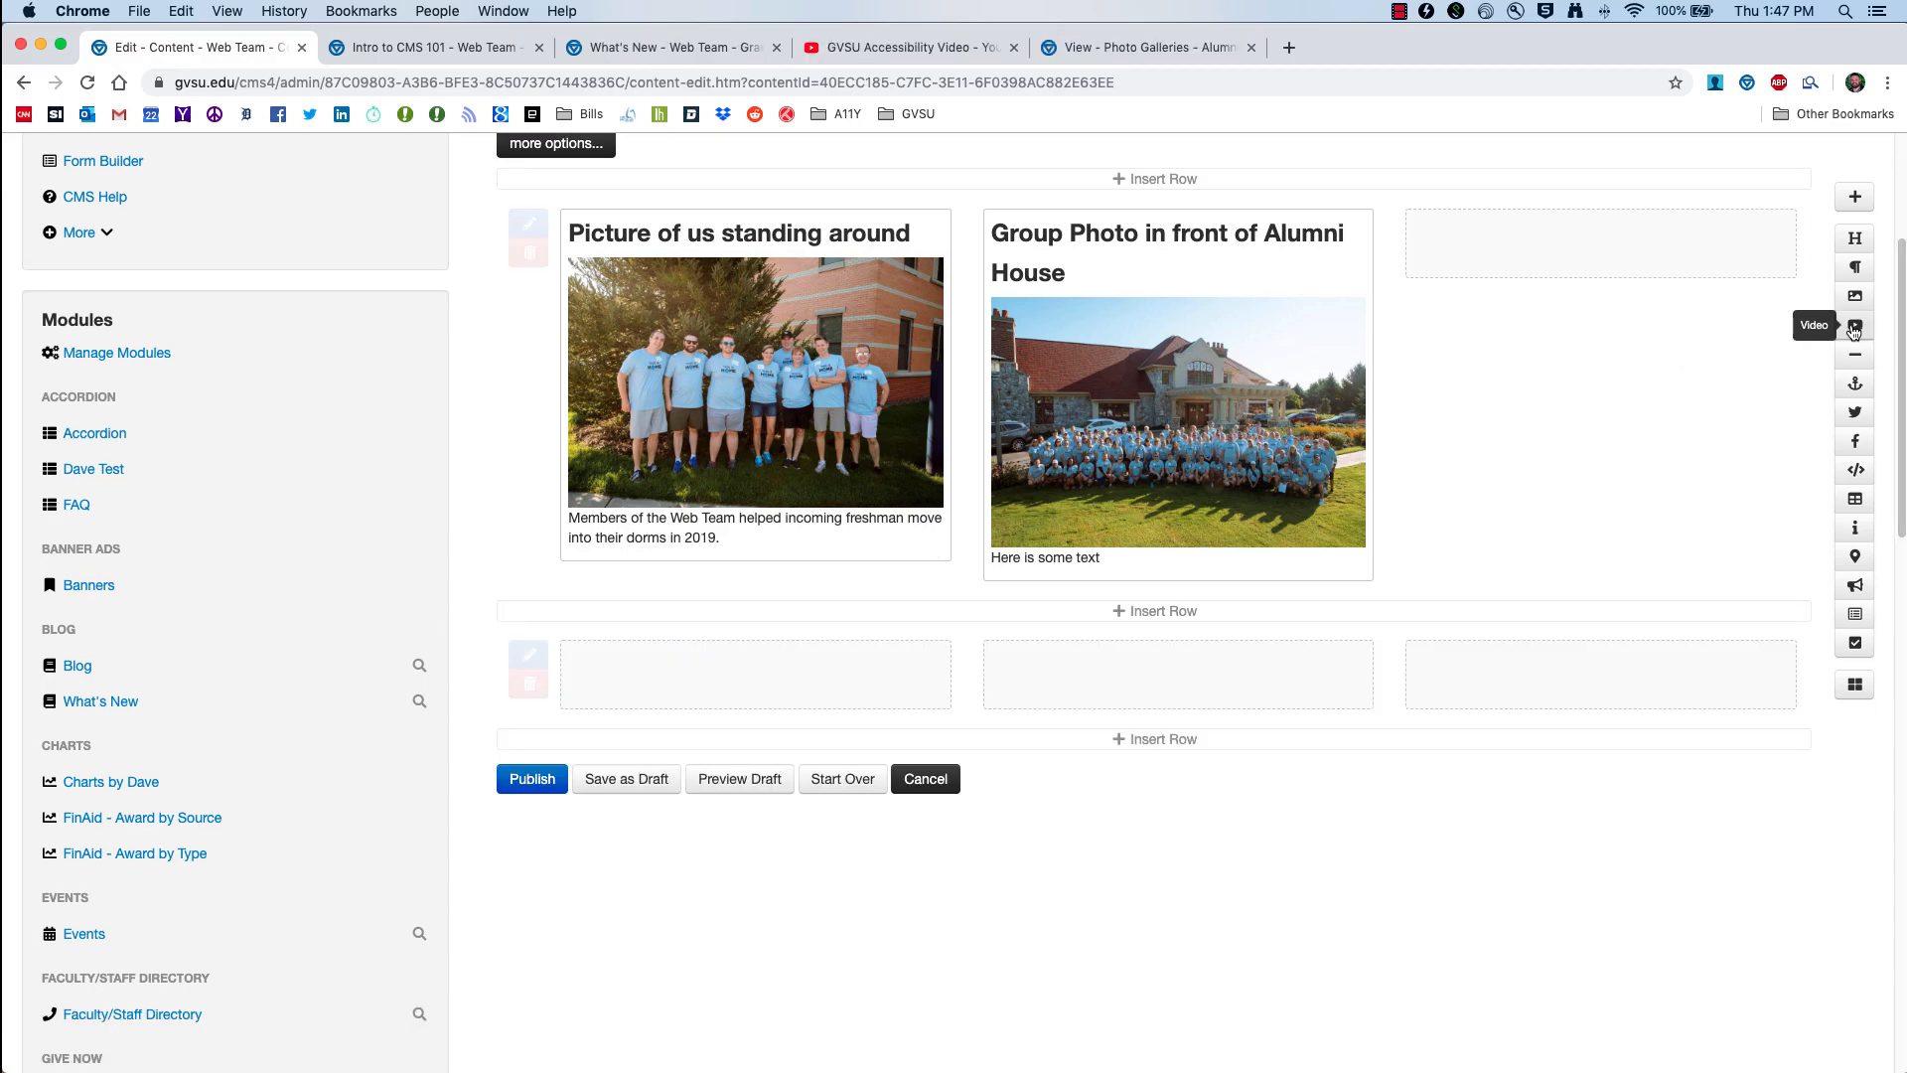
Step: Add a video item in the first column of the empty second row and open it for editing
{"action": "left_click_drag", "start_coordinate": [1854, 330], "coordinate": [735, 683]}
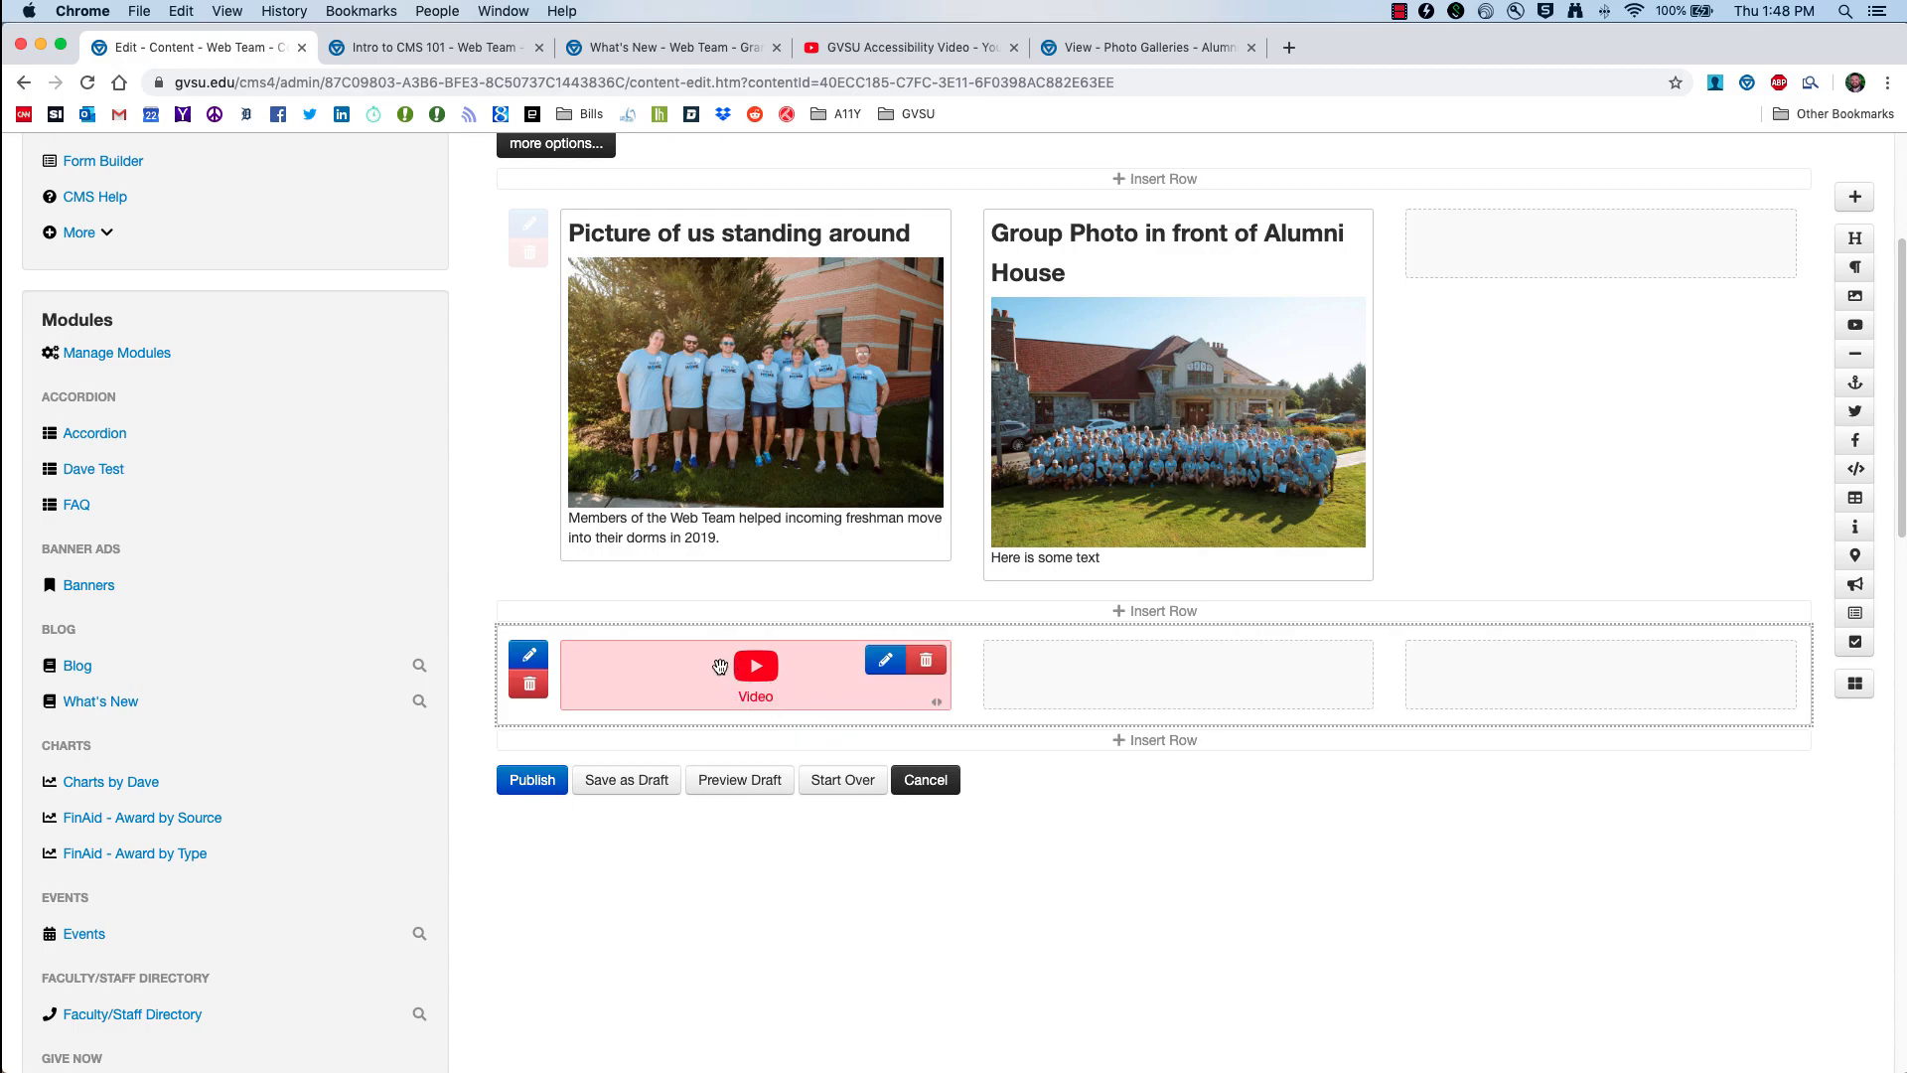
{"action": "left_click", "coordinate": [777, 682]}
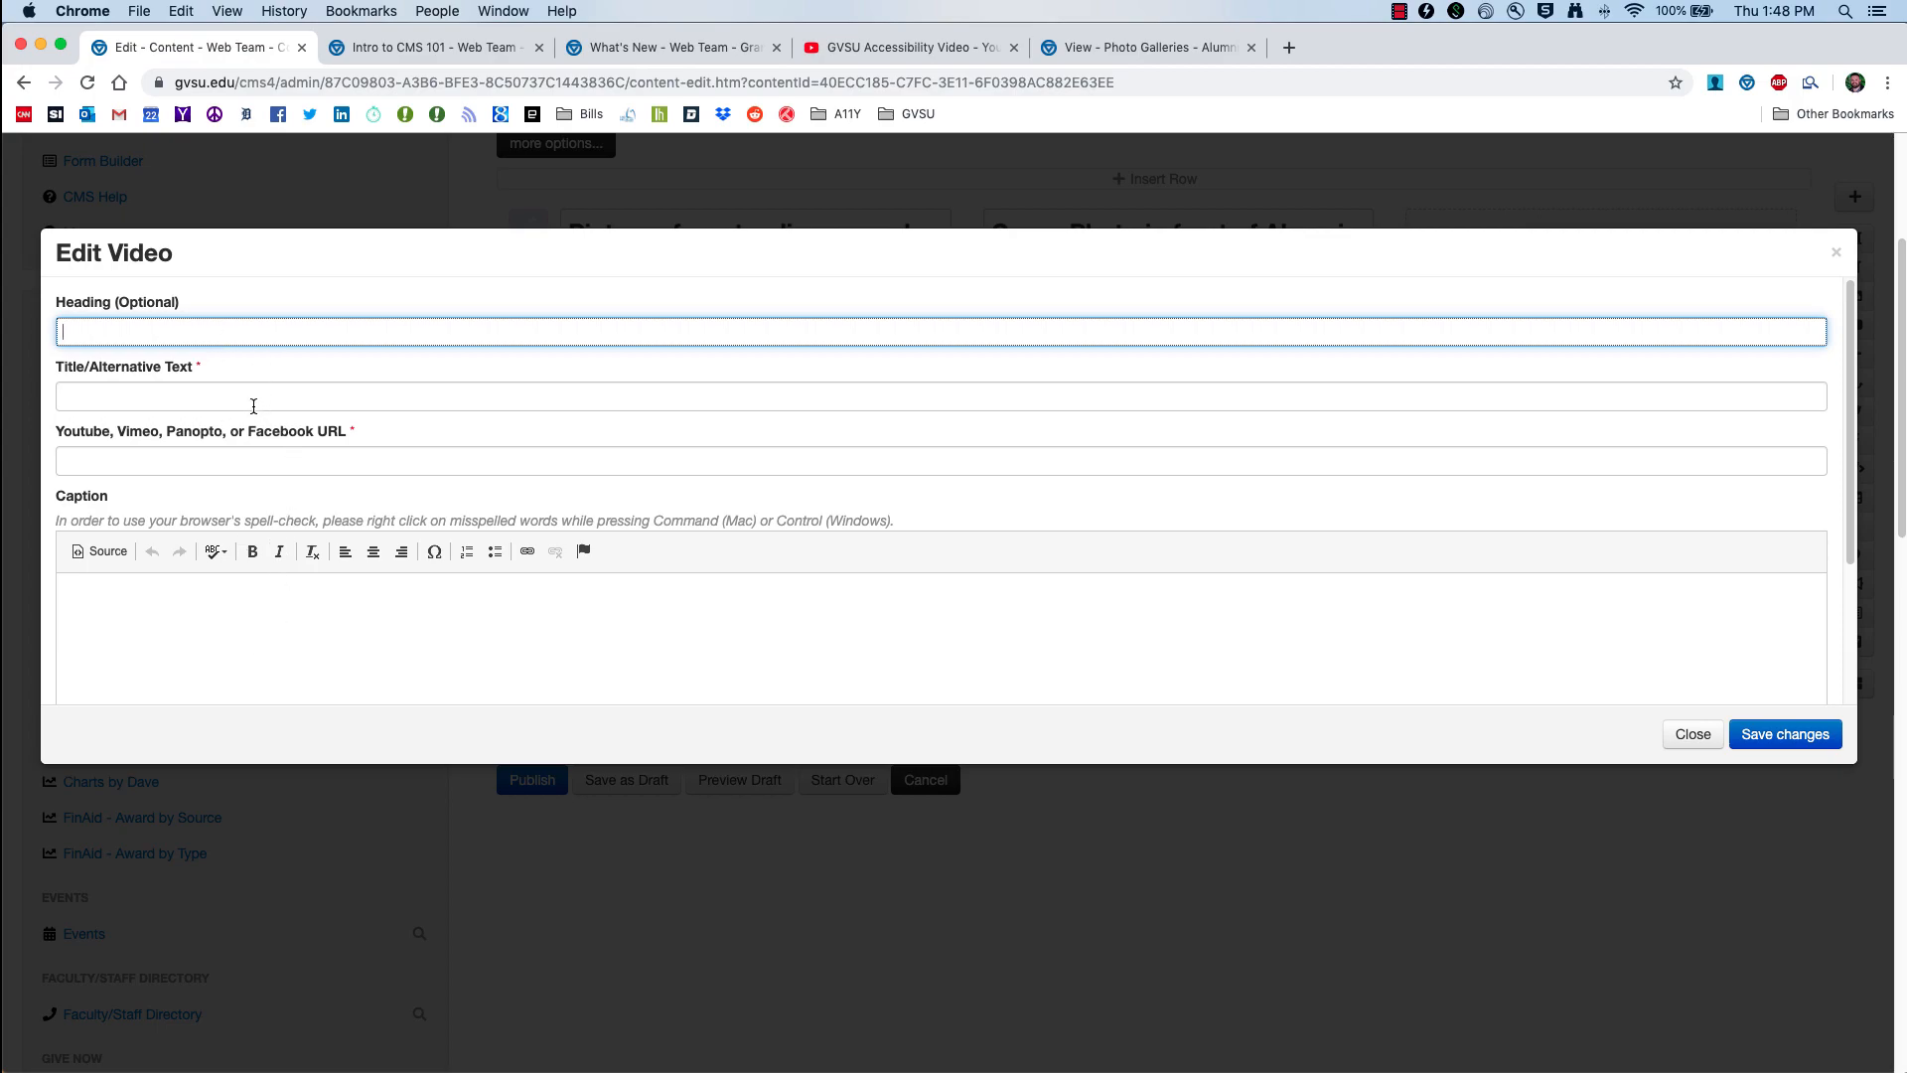
Step: Copy the title "GVSU Accessibility Video" from the YouTube page and paste it as the video item's title/alternative text
{"action": "left_click", "coordinate": [151, 399]}
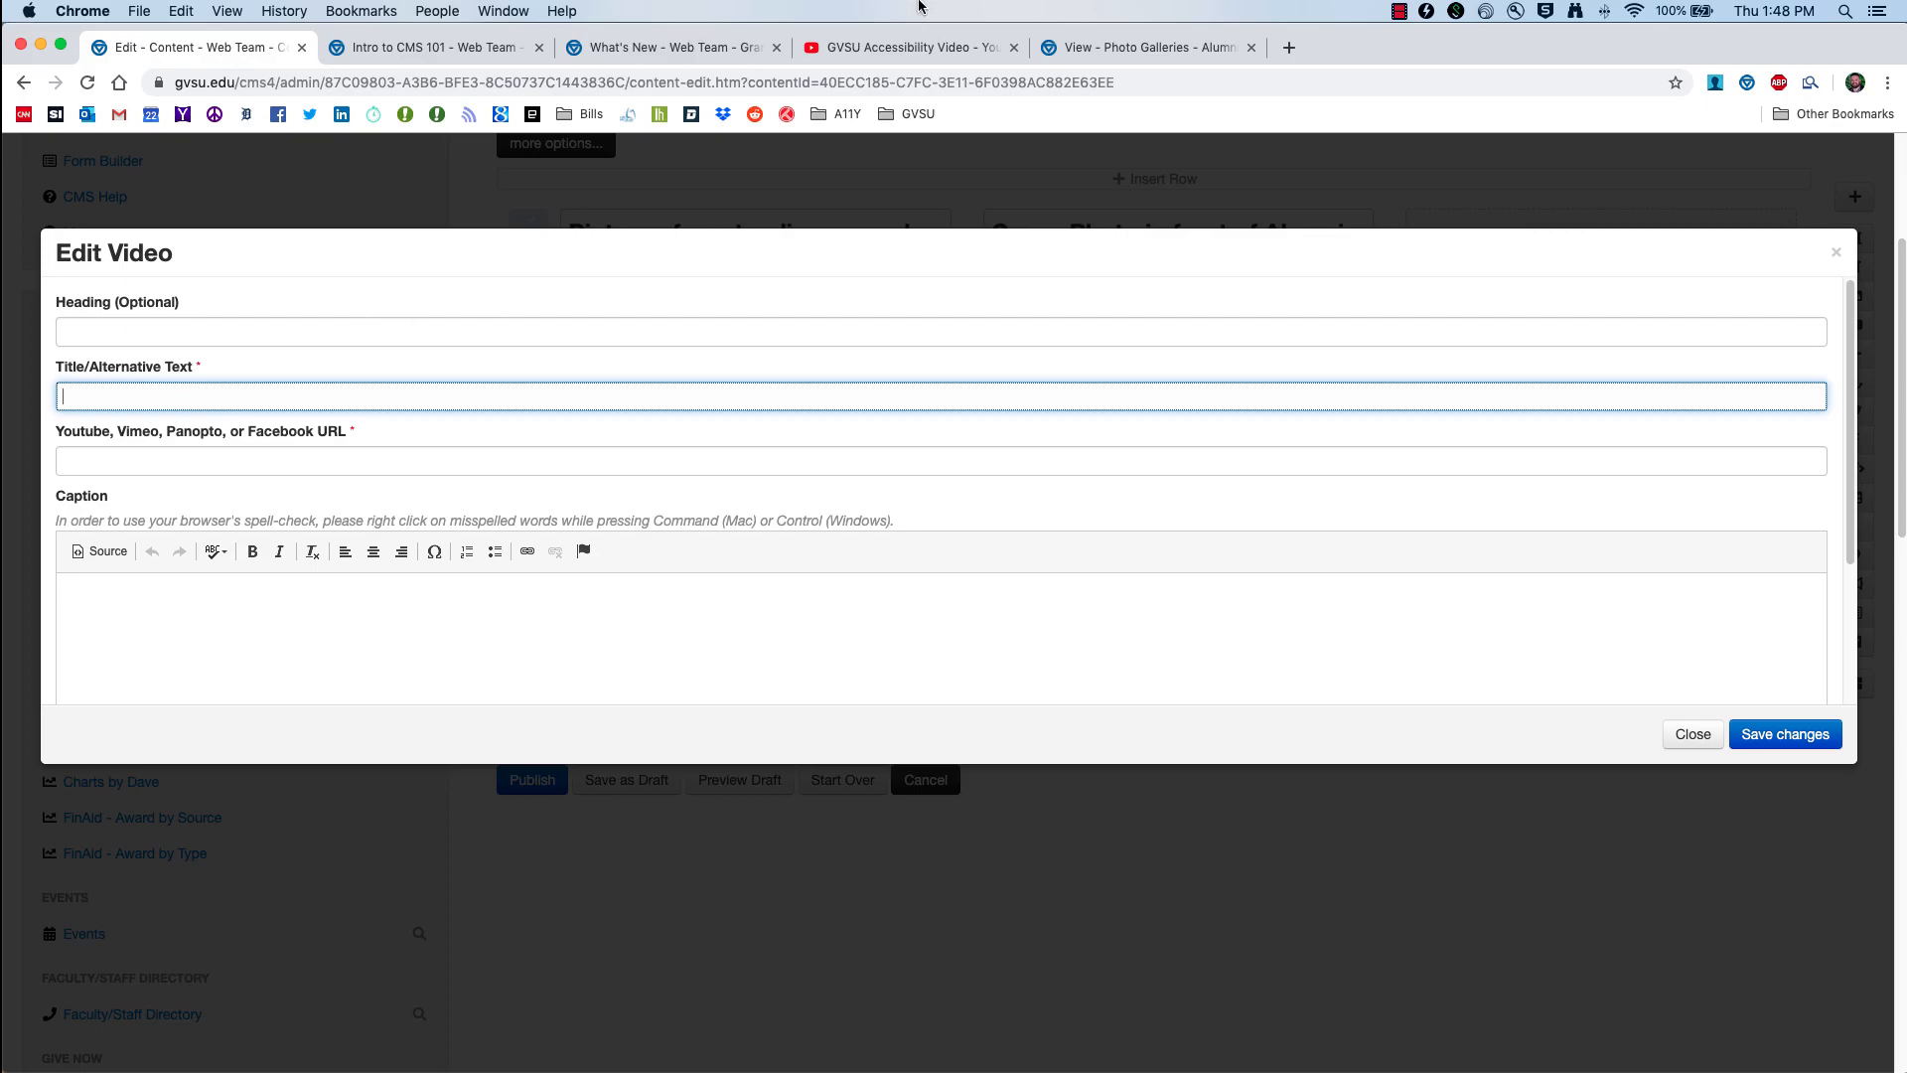
{"action": "left_click", "coordinate": [848, 47]}
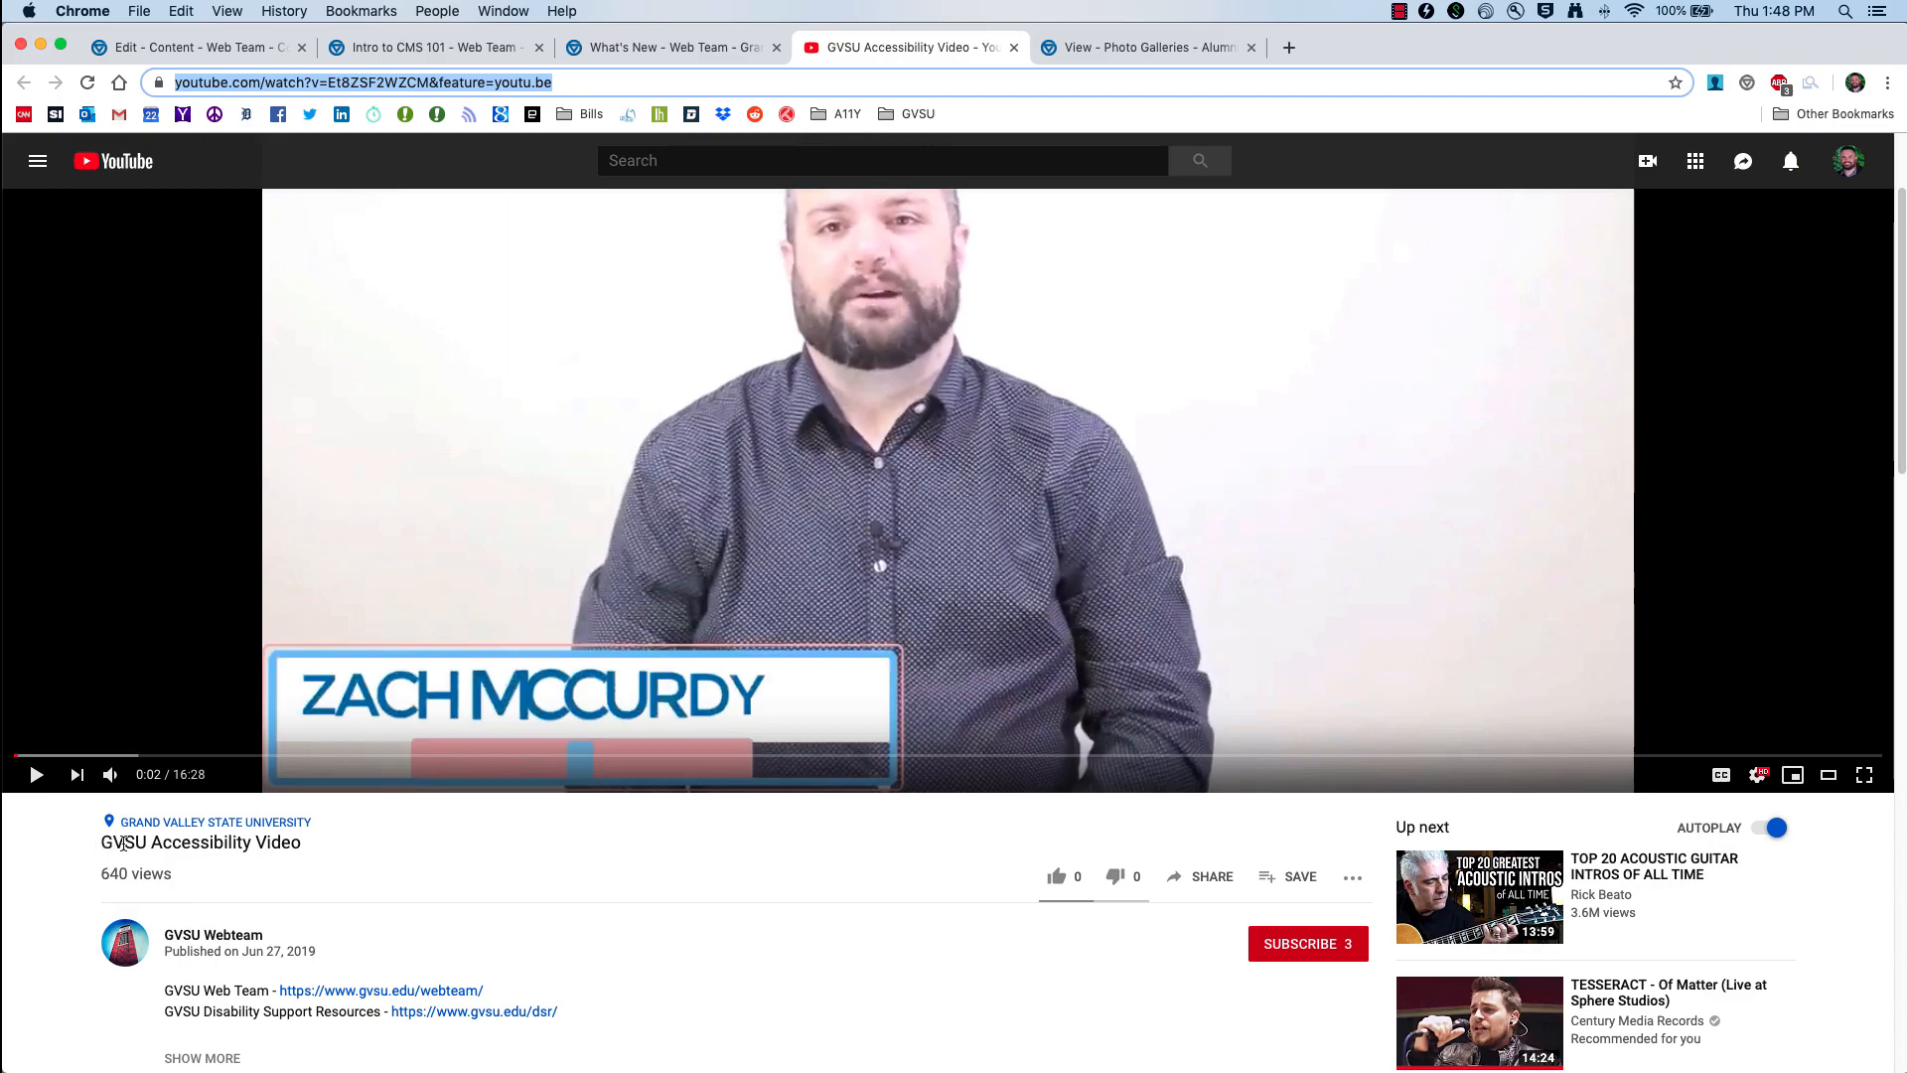
{"action": "left_click_drag", "start_coordinate": [300, 842], "coordinate": [108, 844]}
{"action": "key", "text": "super+c"}
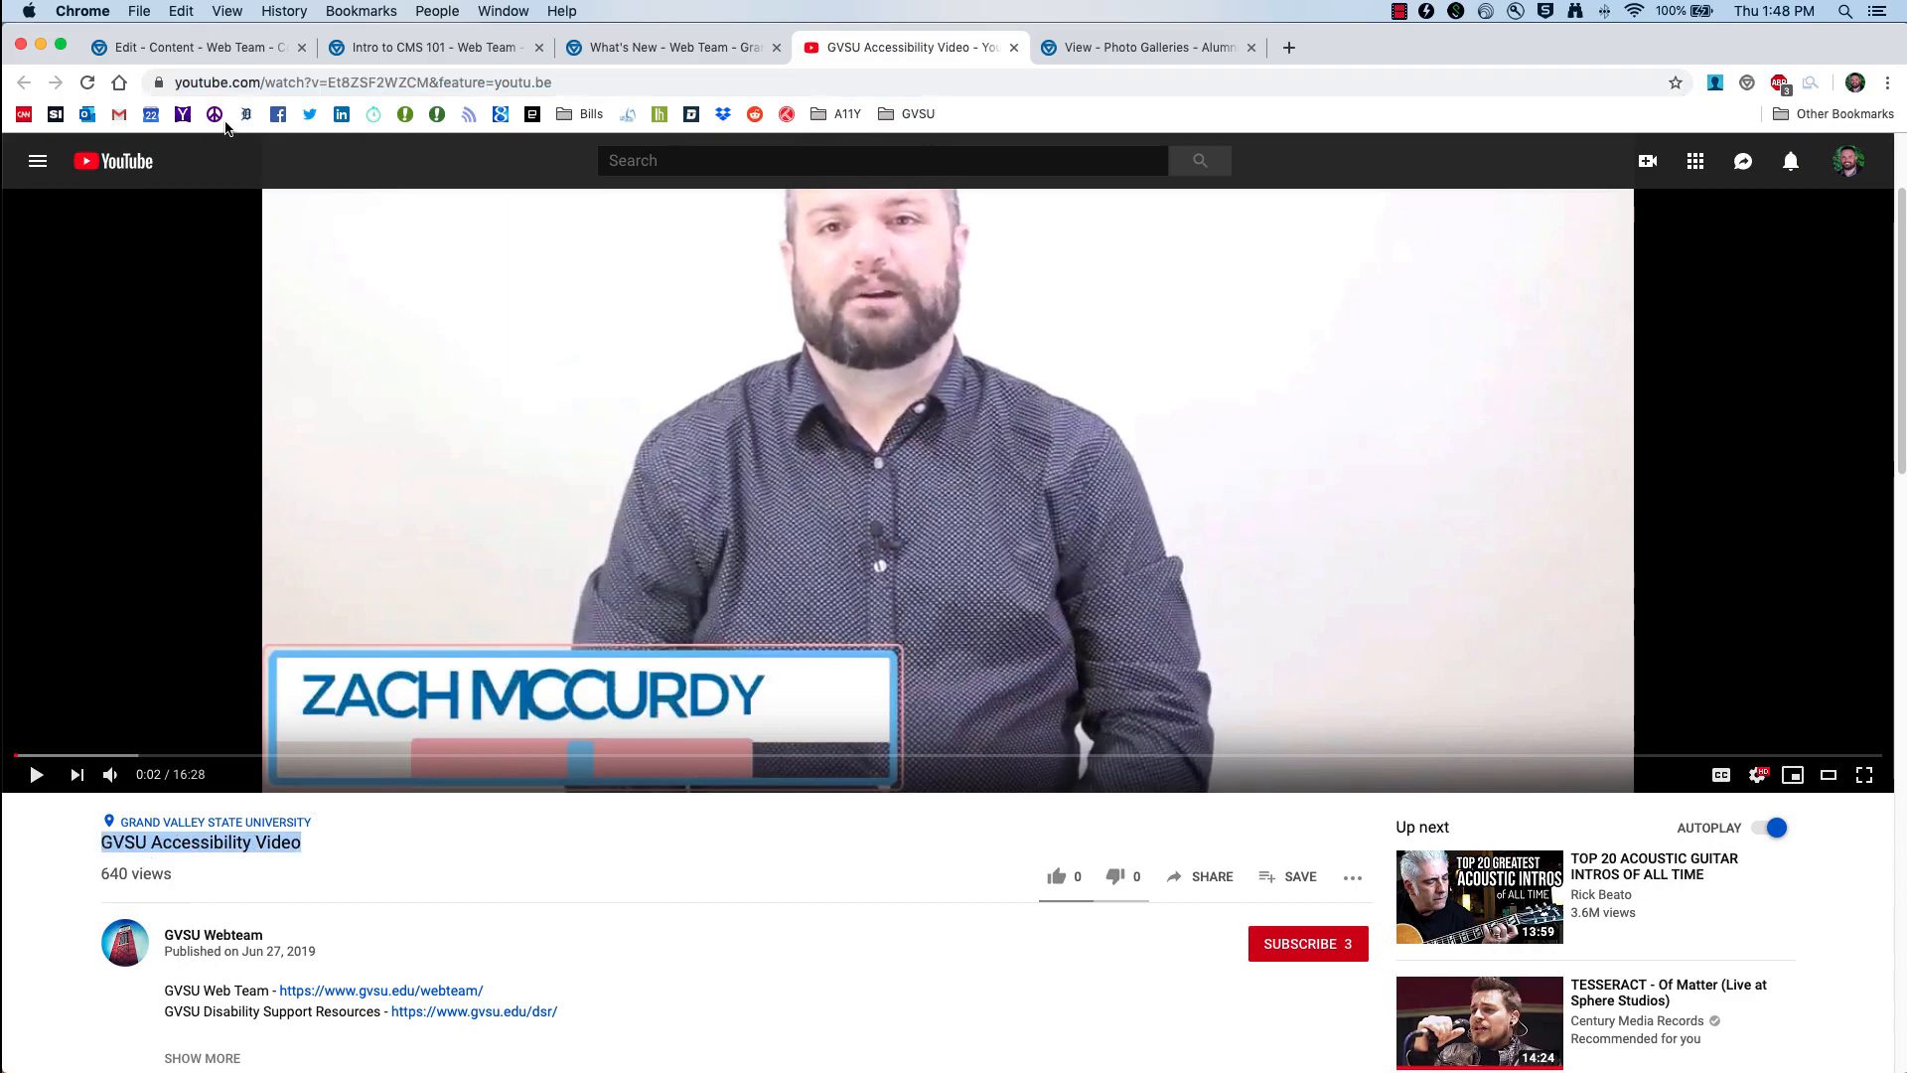
{"action": "left_click", "coordinate": [206, 50]}
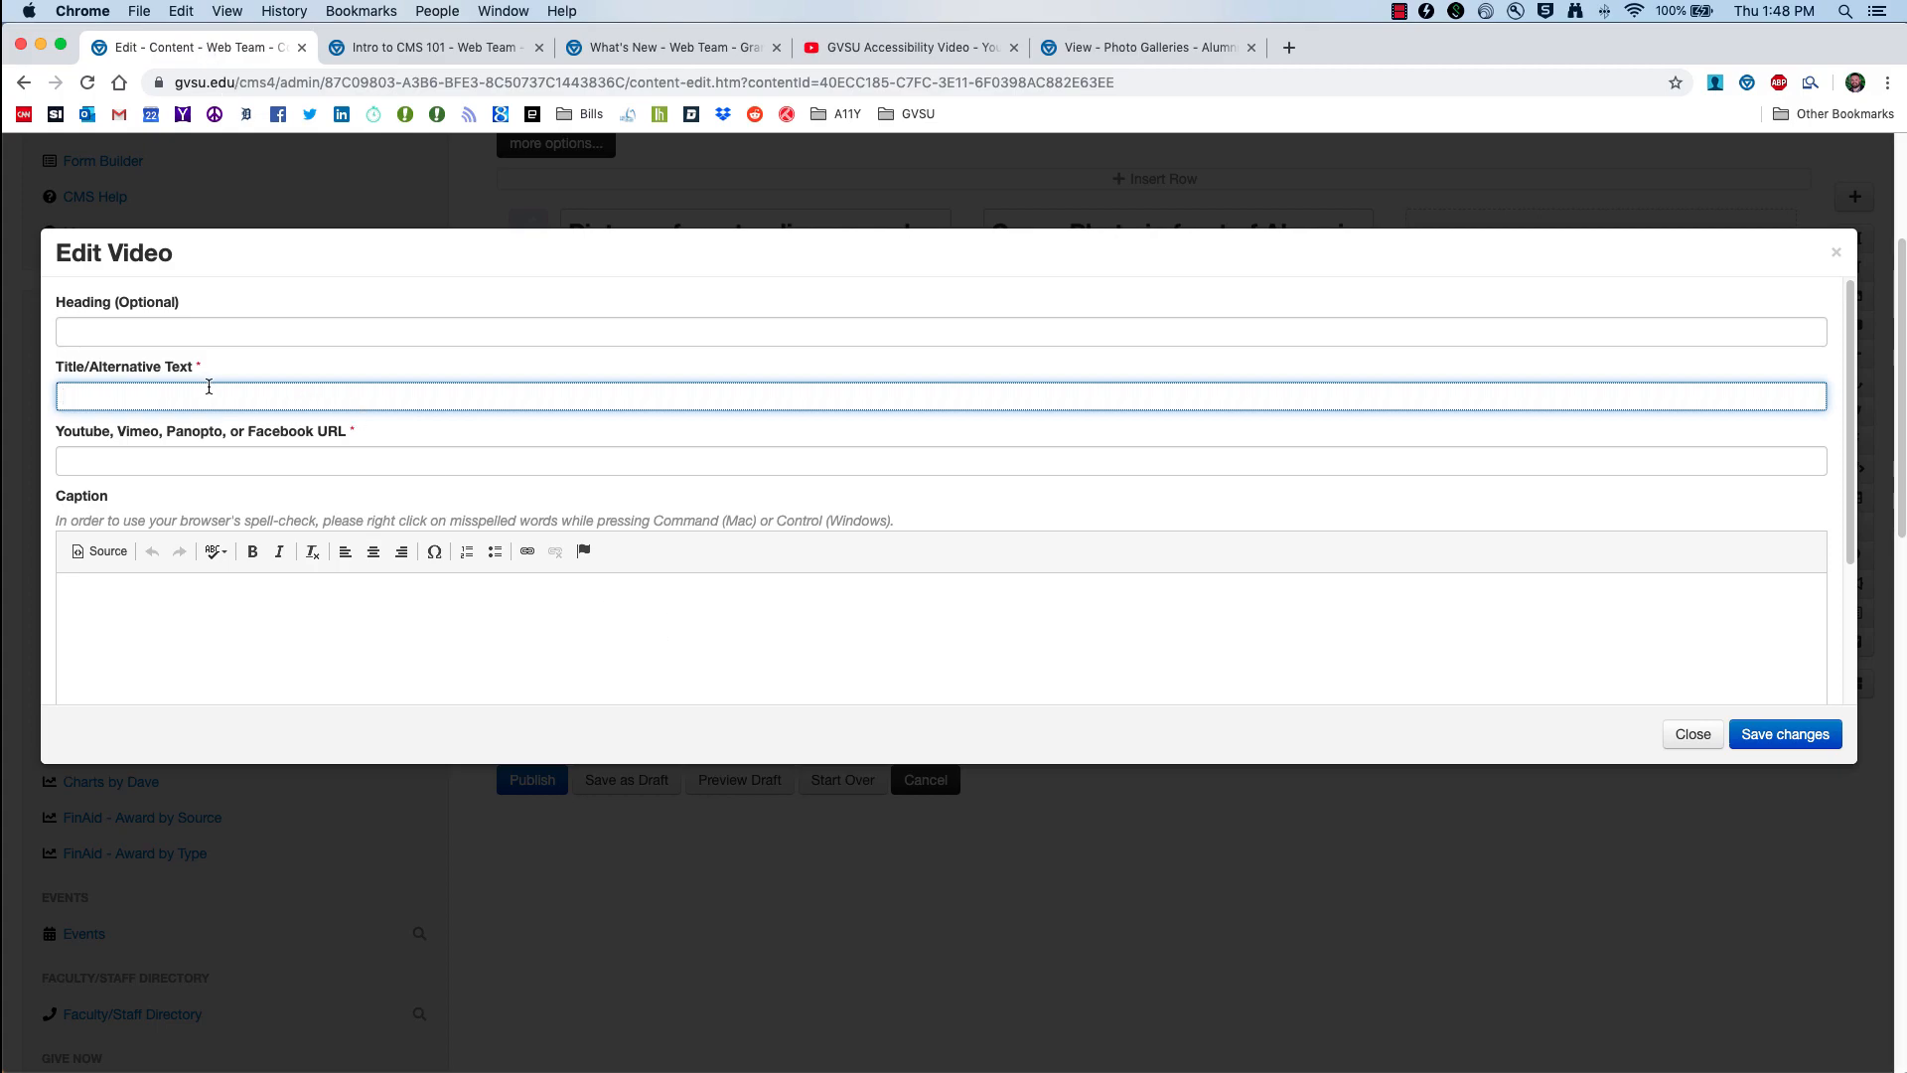
{"action": "key", "text": "super+v"}
Step: Copy the GVSU Accessibility Video's YouTube address, paste it as the video item's URL, and save the changes
{"action": "left_click", "coordinate": [1147, 50]}
{"action": "left_click", "coordinate": [874, 47]}
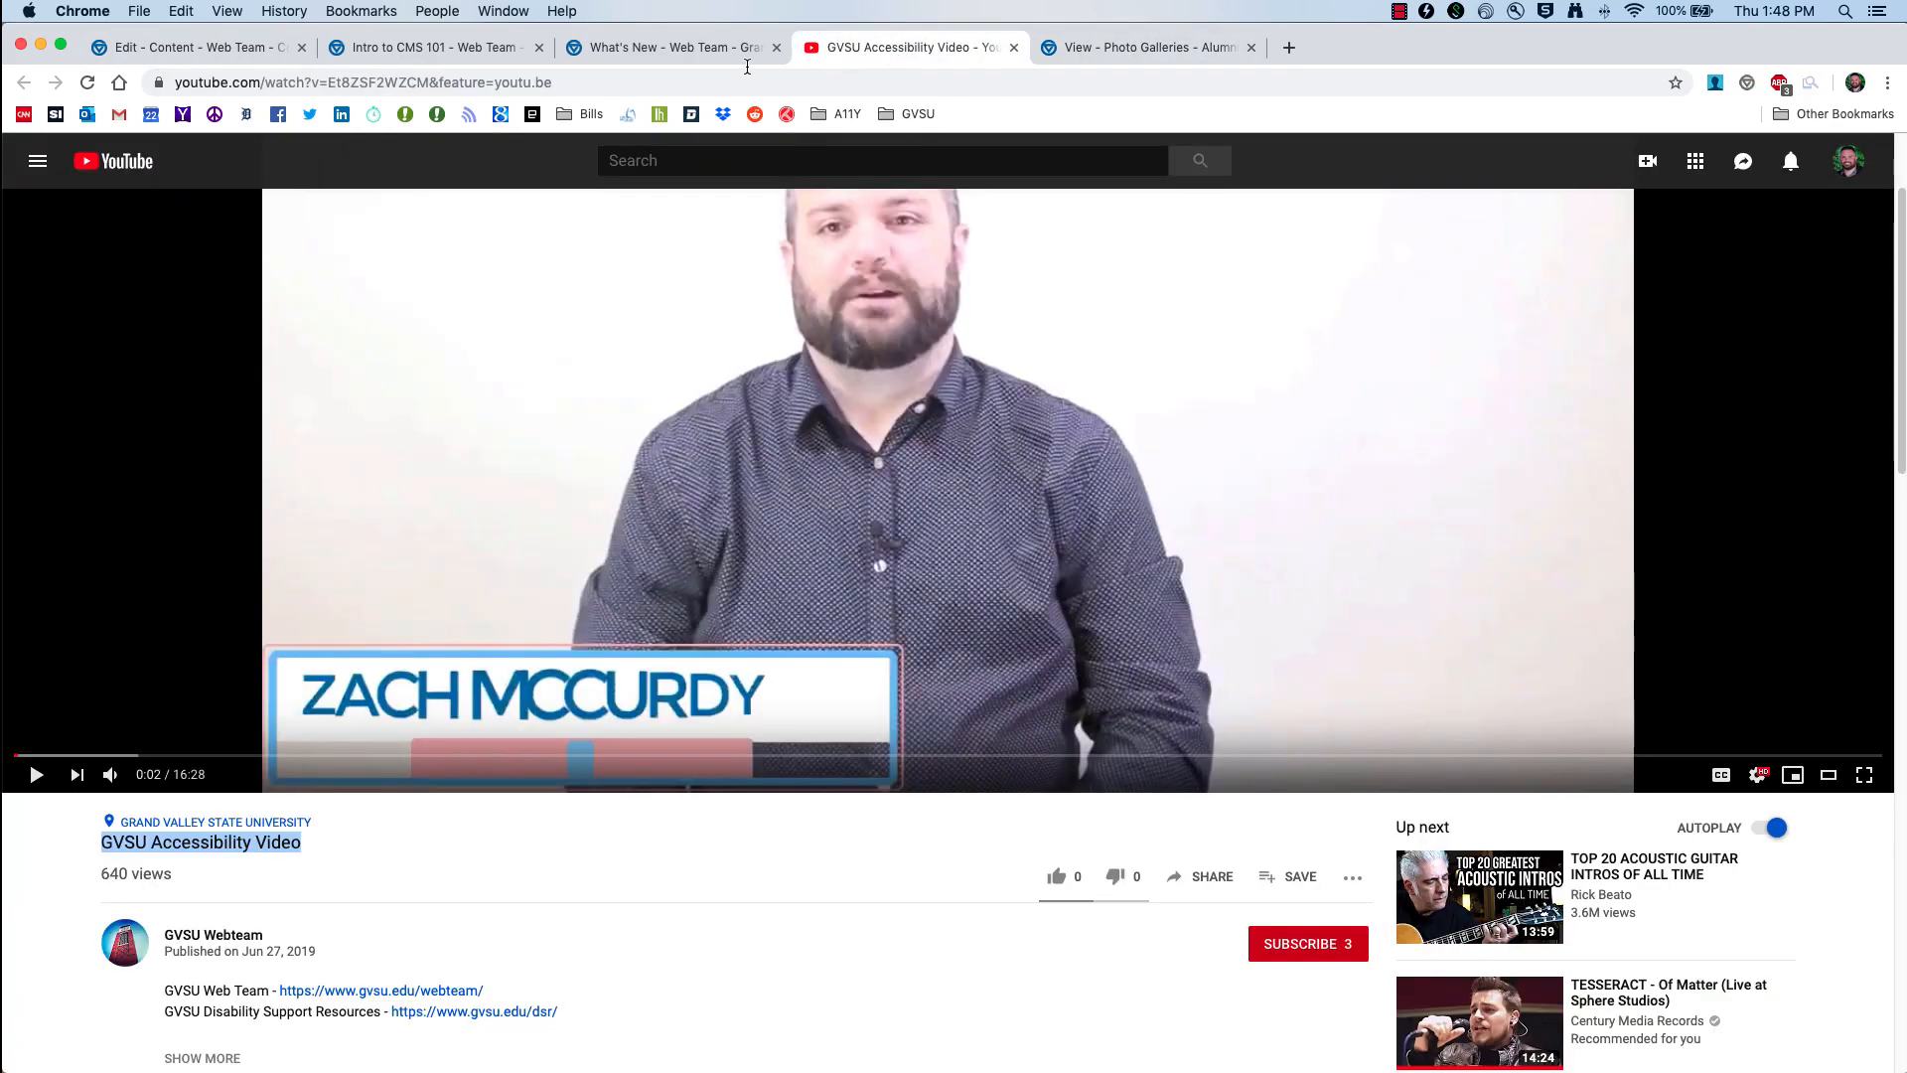
{"action": "left_click", "coordinate": [586, 81]}
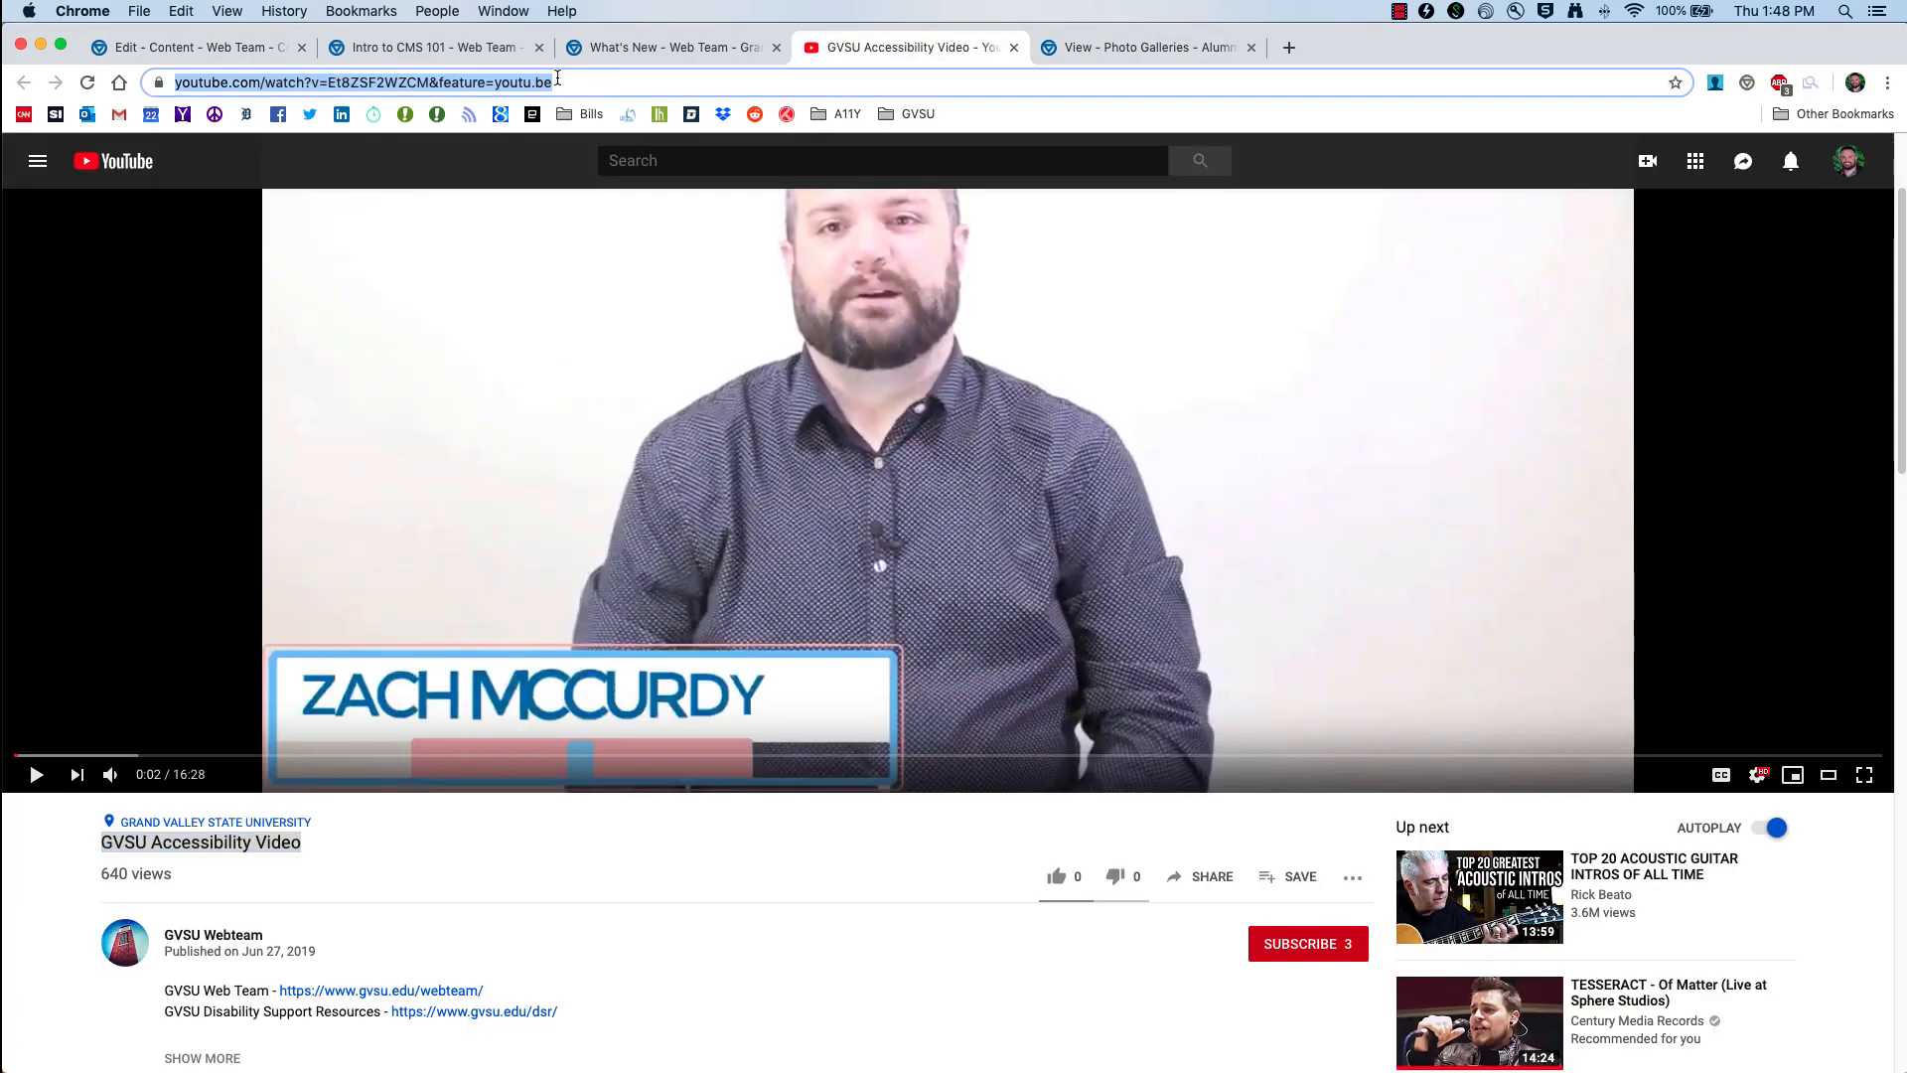
{"action": "left_click", "coordinate": [194, 47]}
{"action": "left_click", "coordinate": [189, 462]}
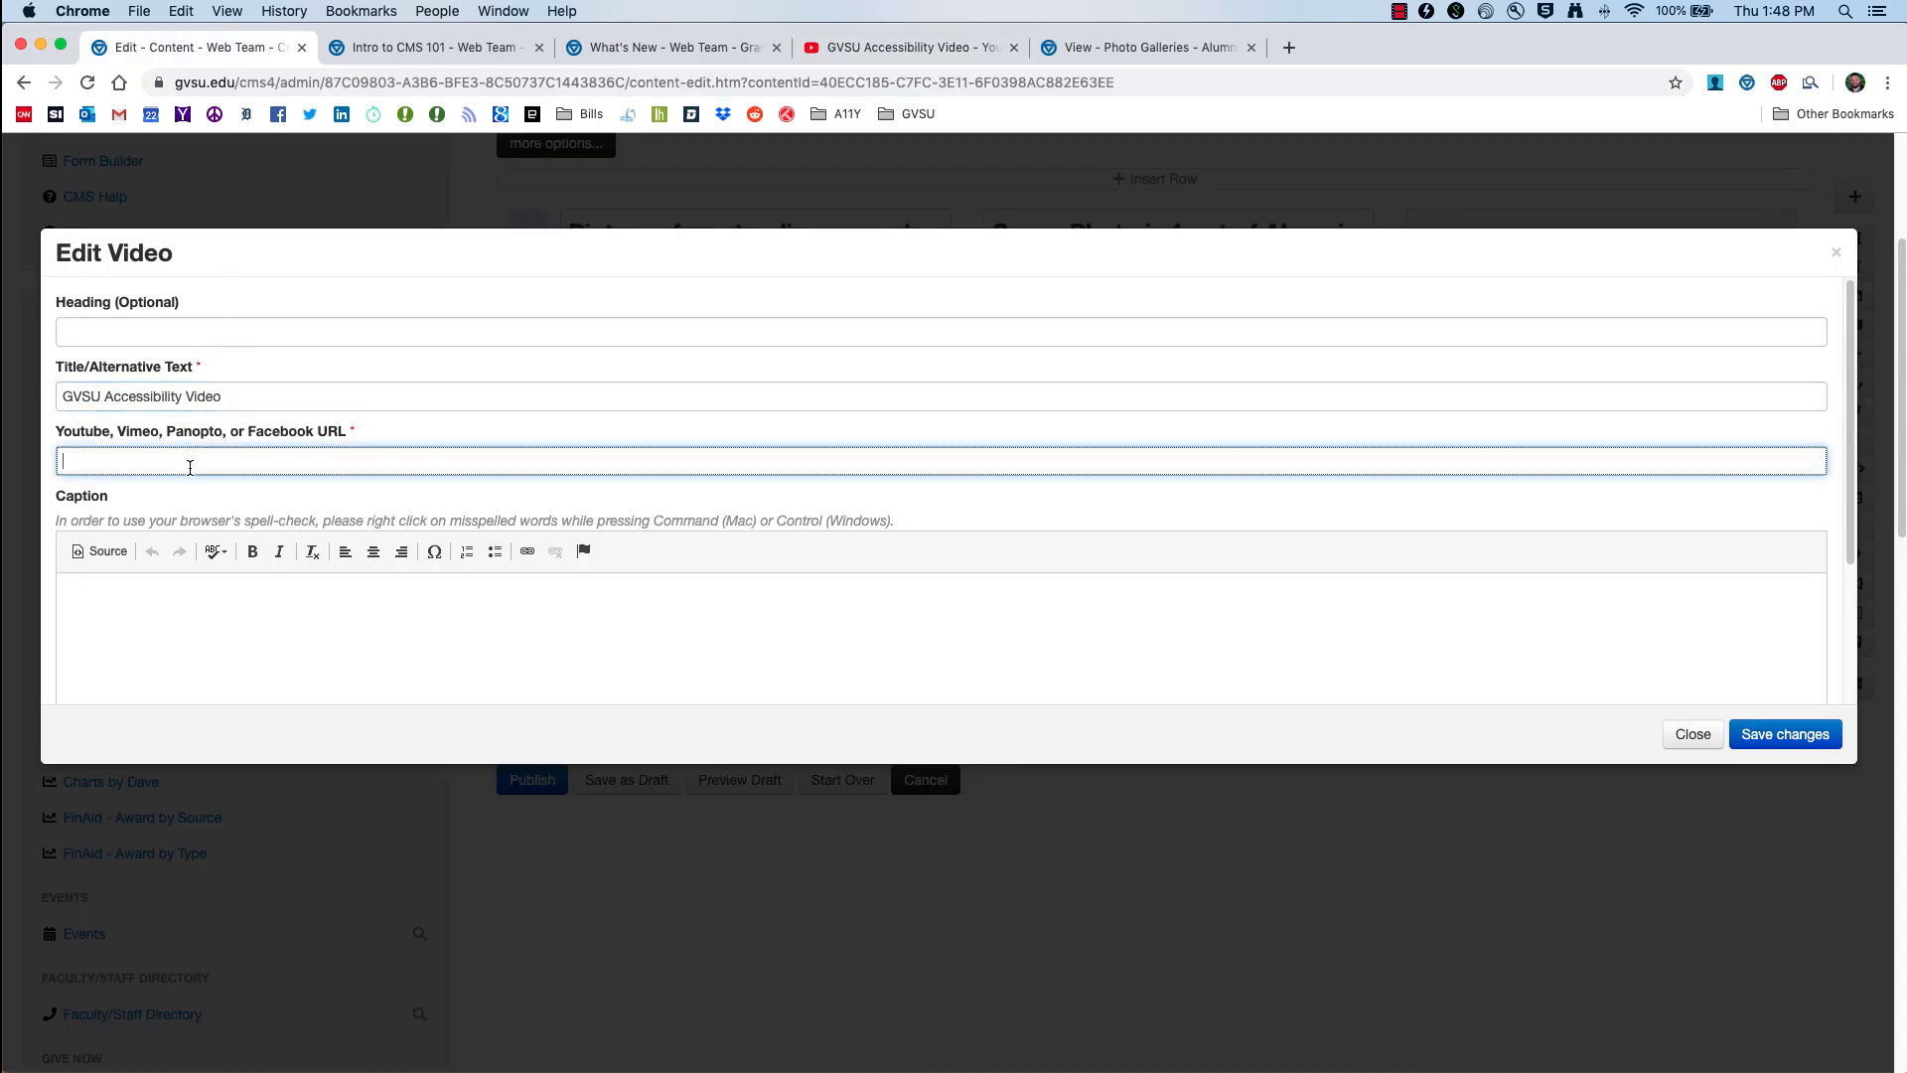
{"action": "key", "text": "super+v"}
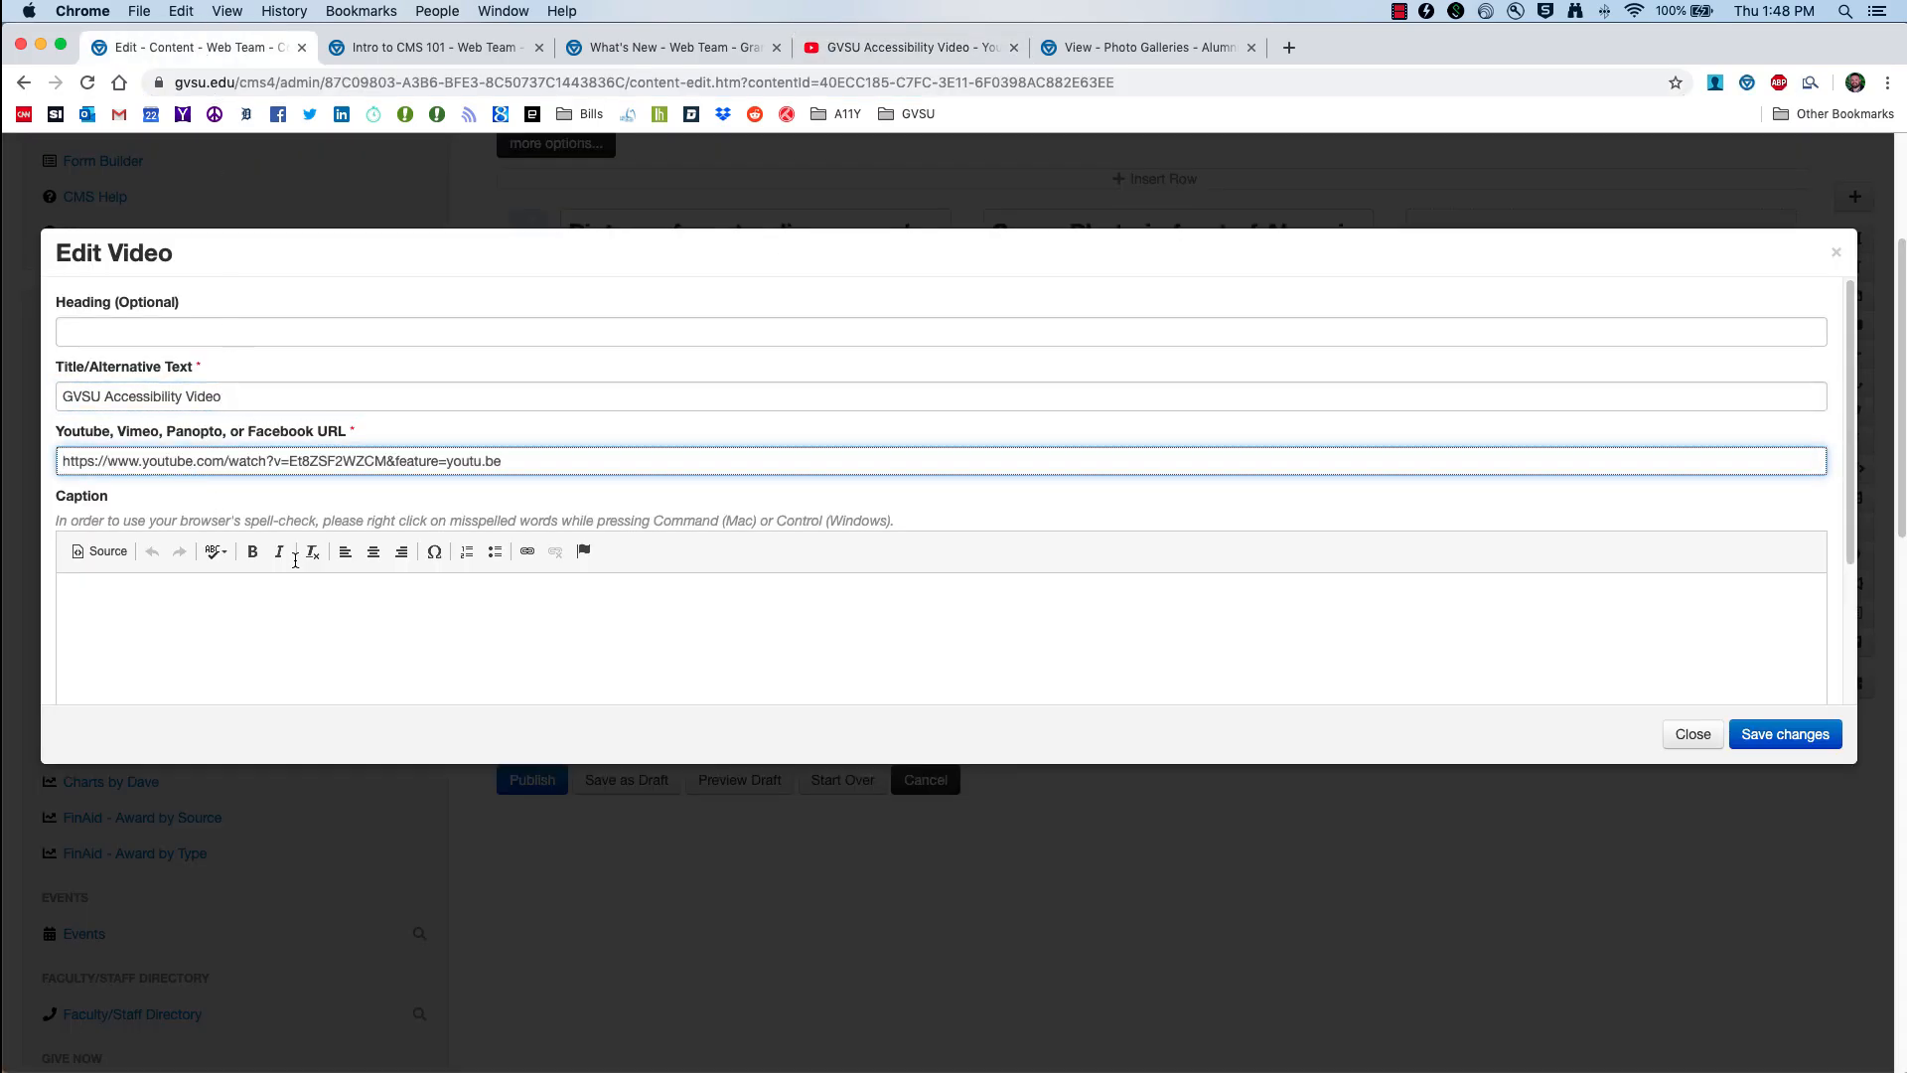
{"action": "scroll", "coordinate": [289, 436], "scroll_direction": "down", "scroll_amount": 5}
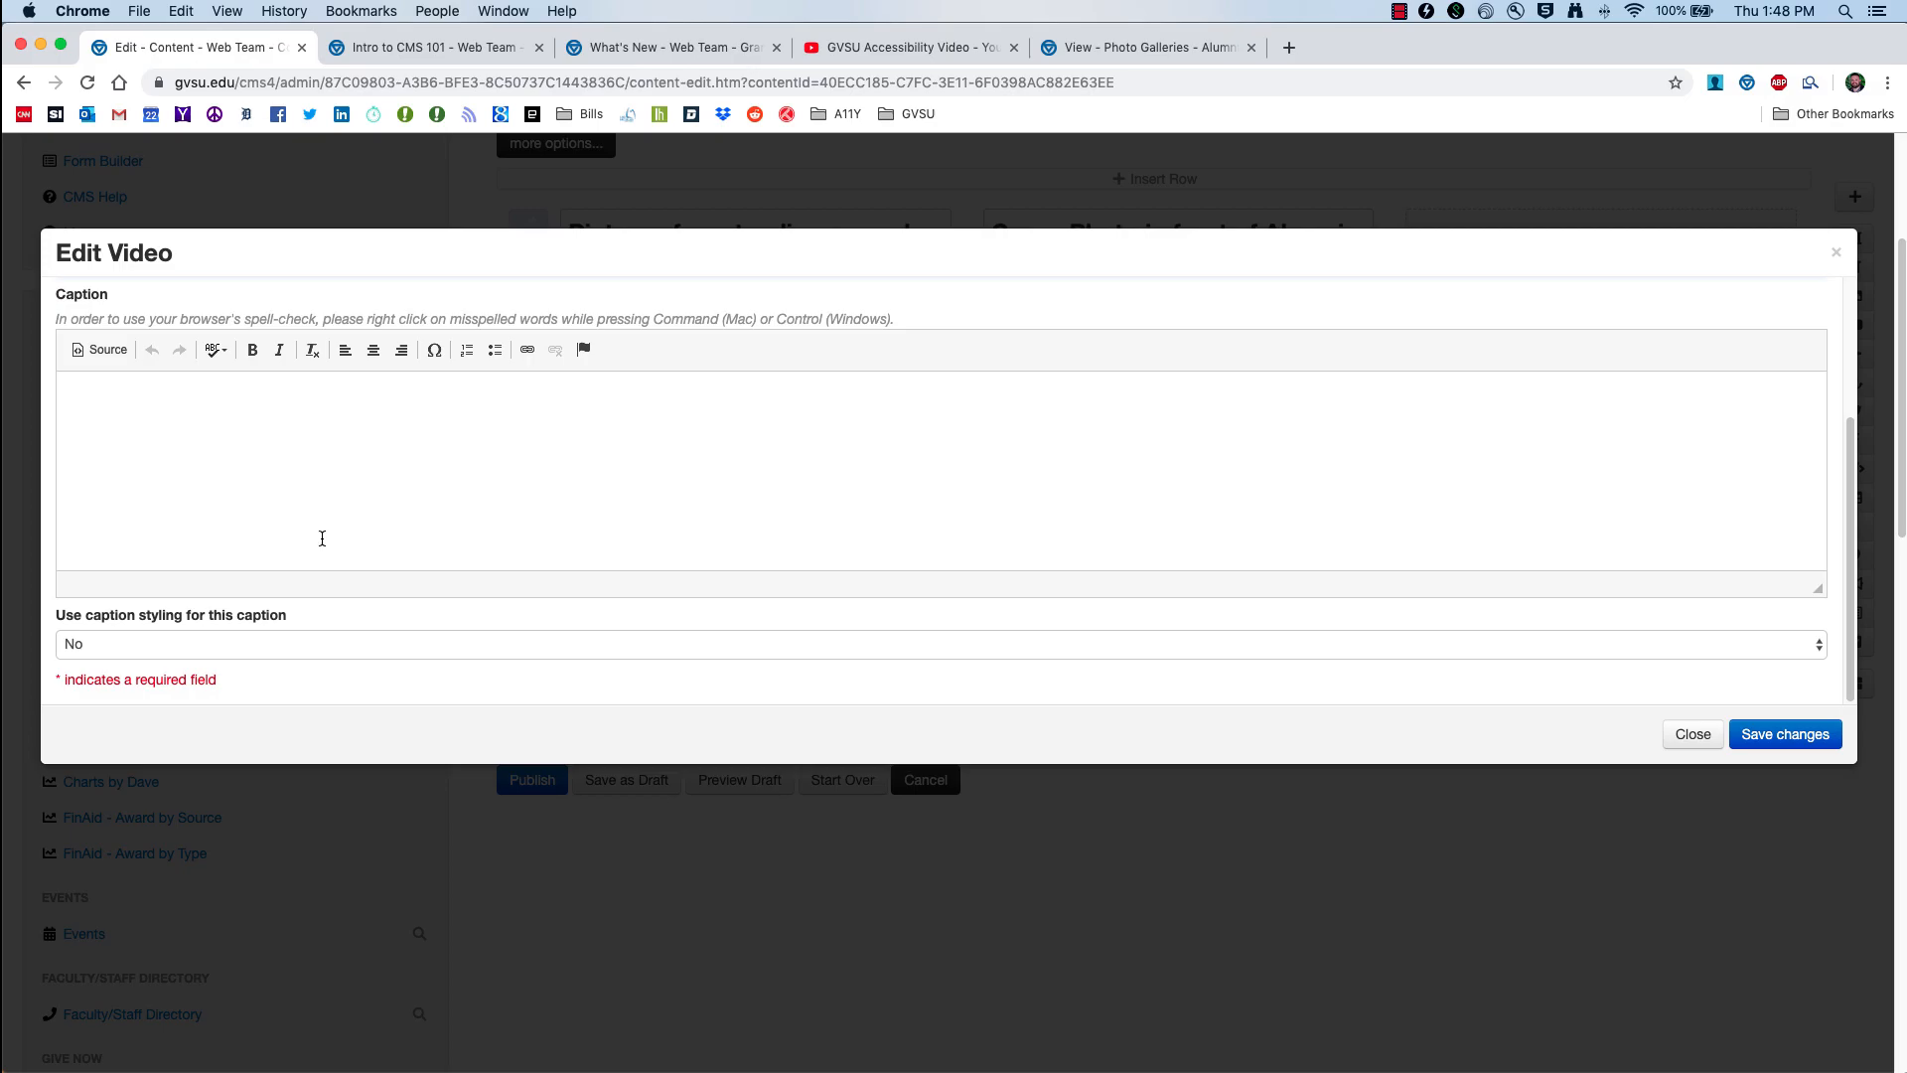
{"action": "left_click", "coordinate": [1793, 734]}
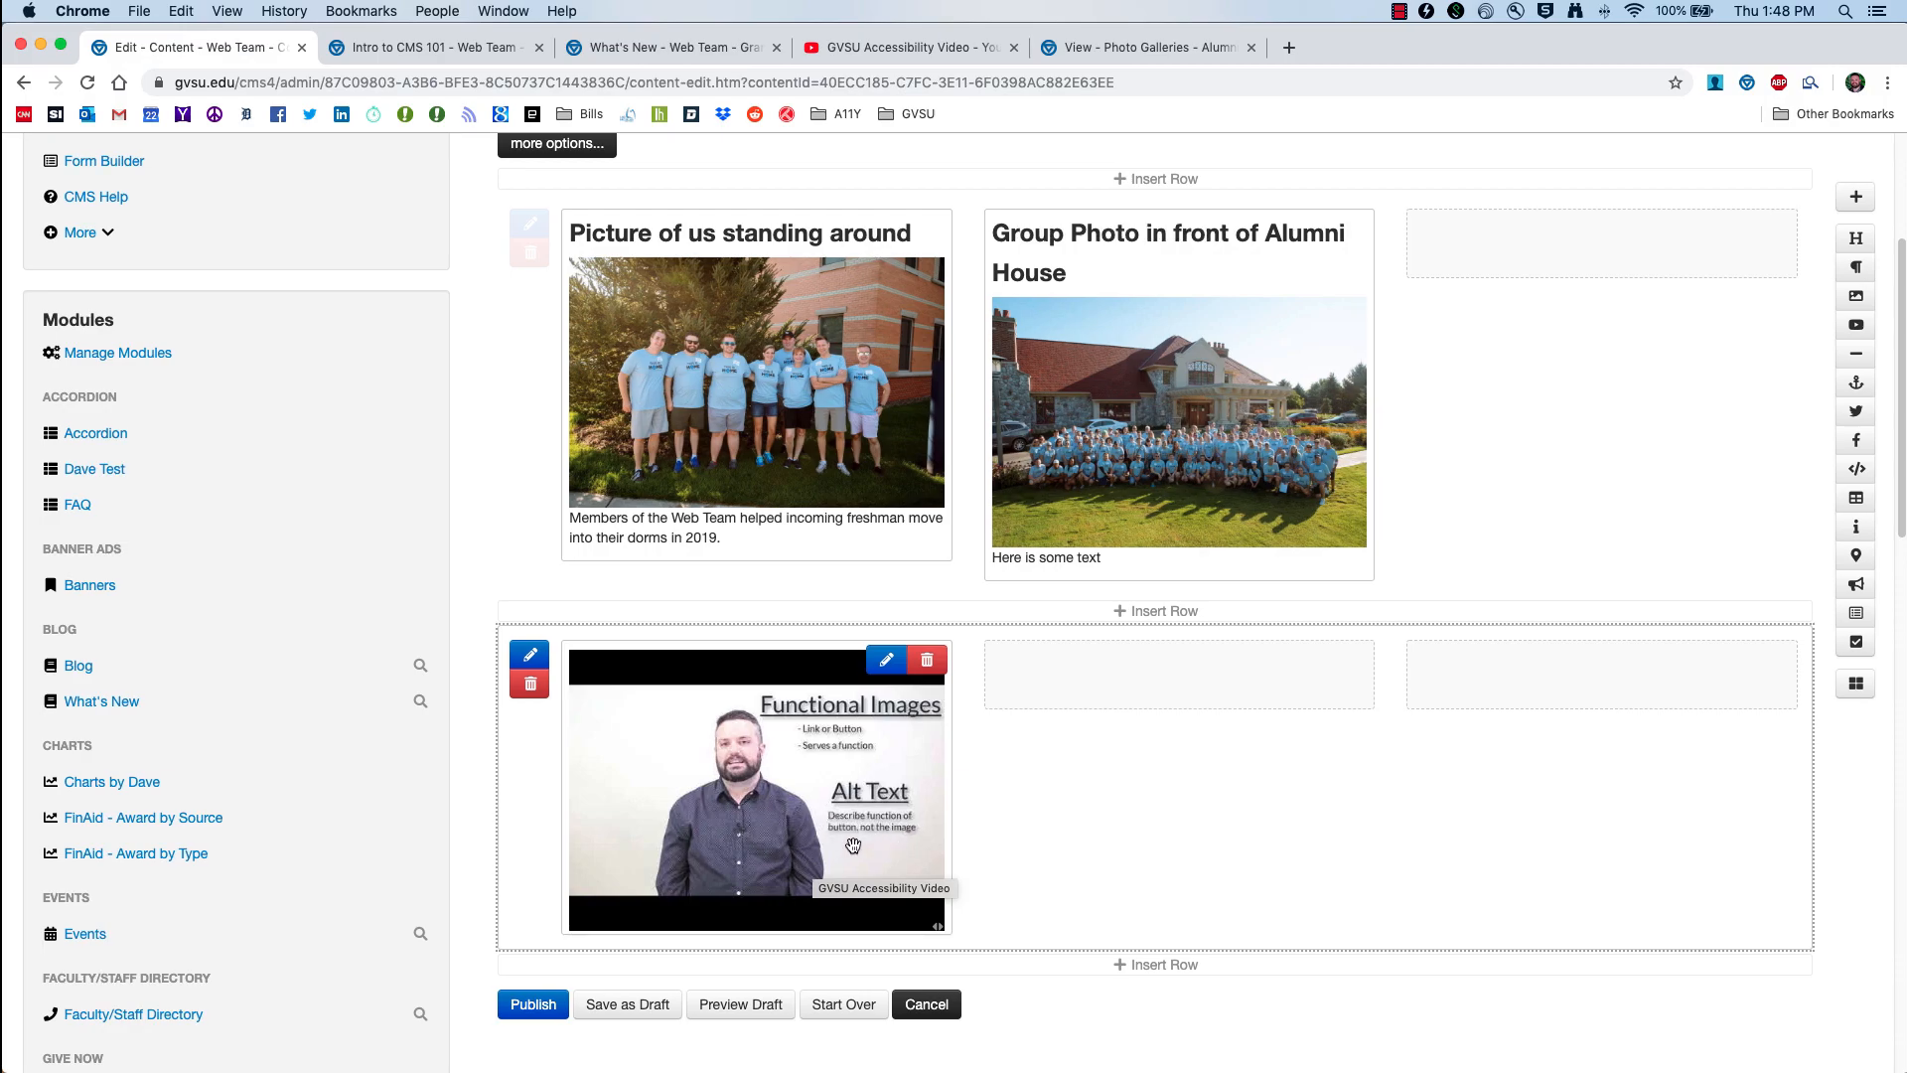
Step: Stretch the video item across two and all three columns, and shrink it back to the first column
{"action": "left_click_drag", "start_coordinate": [936, 927], "coordinate": [1239, 926]}
{"action": "scroll", "coordinate": [1065, 983], "scroll_direction": "down", "scroll_amount": 5}
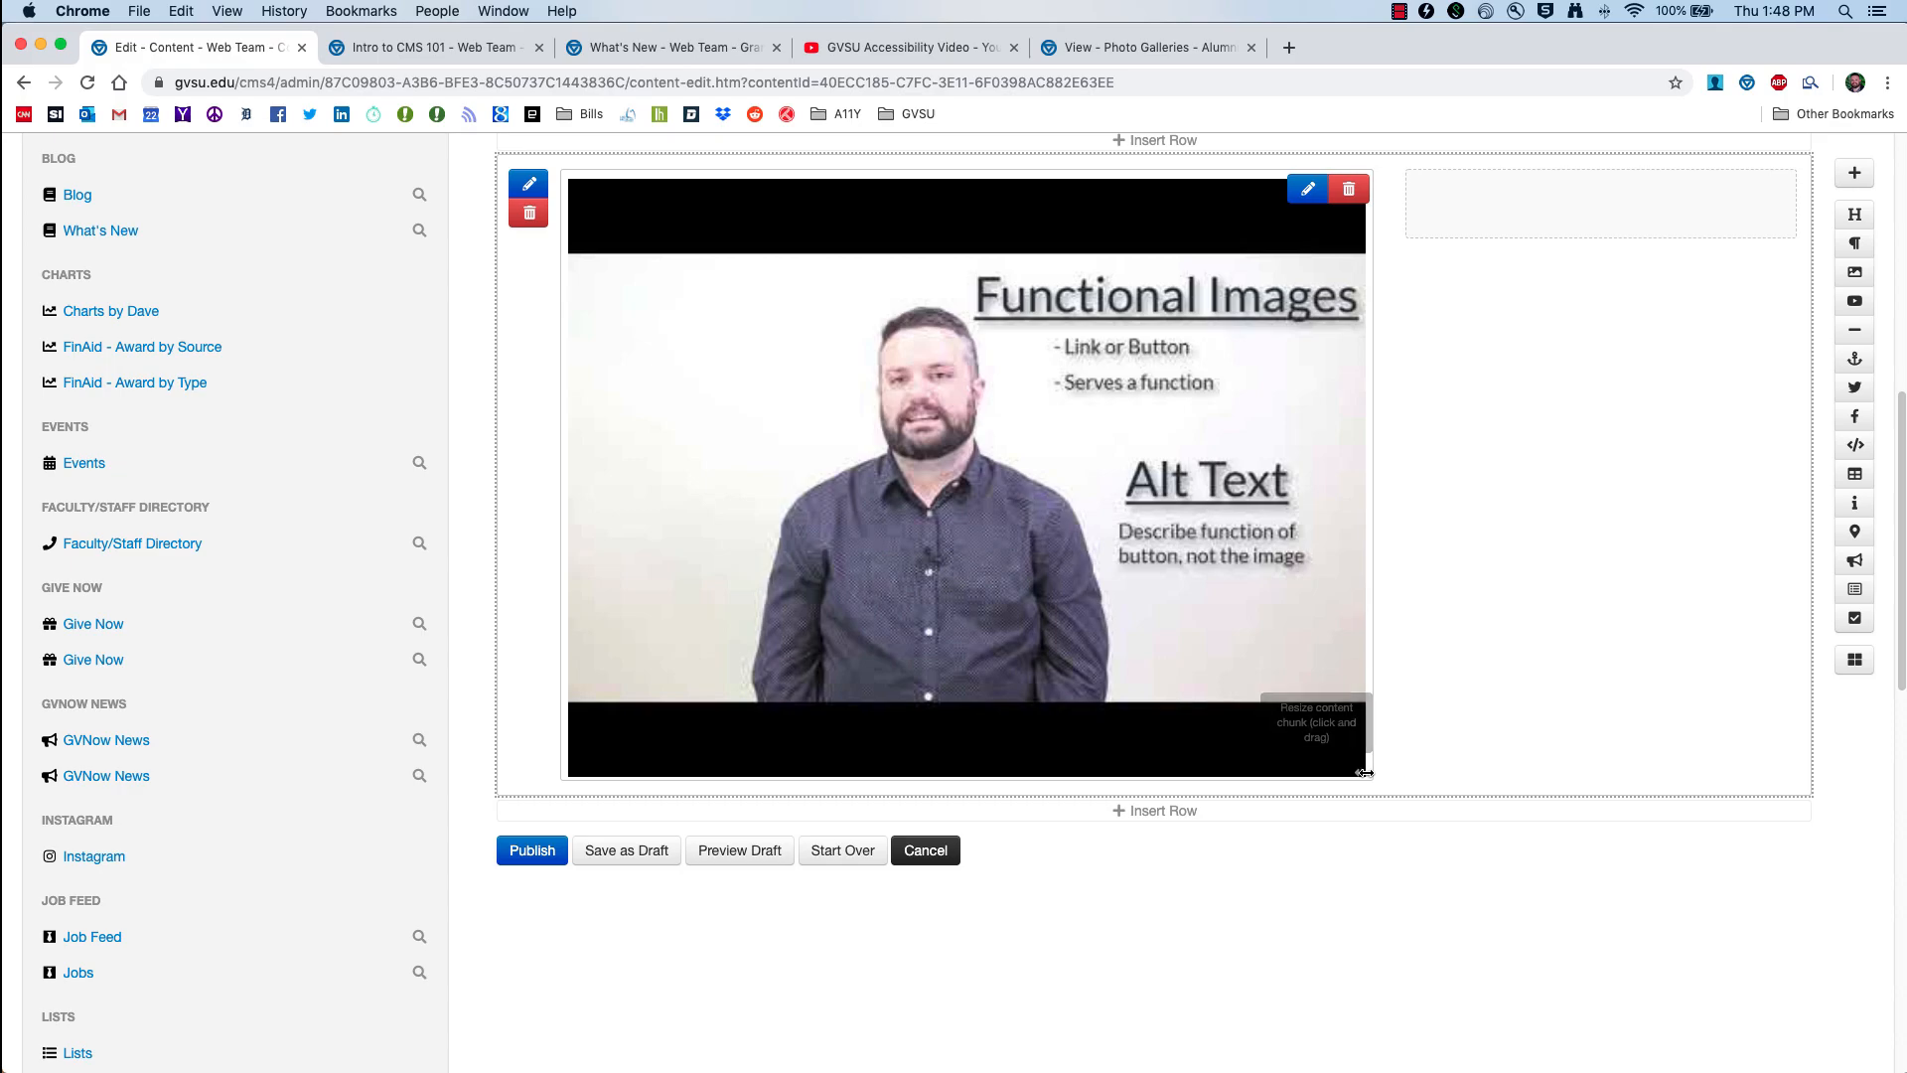
{"action": "left_click_drag", "start_coordinate": [1366, 770], "coordinate": [1714, 760]}
{"action": "scroll", "coordinate": [1688, 785], "scroll_direction": "down", "scroll_amount": 5}
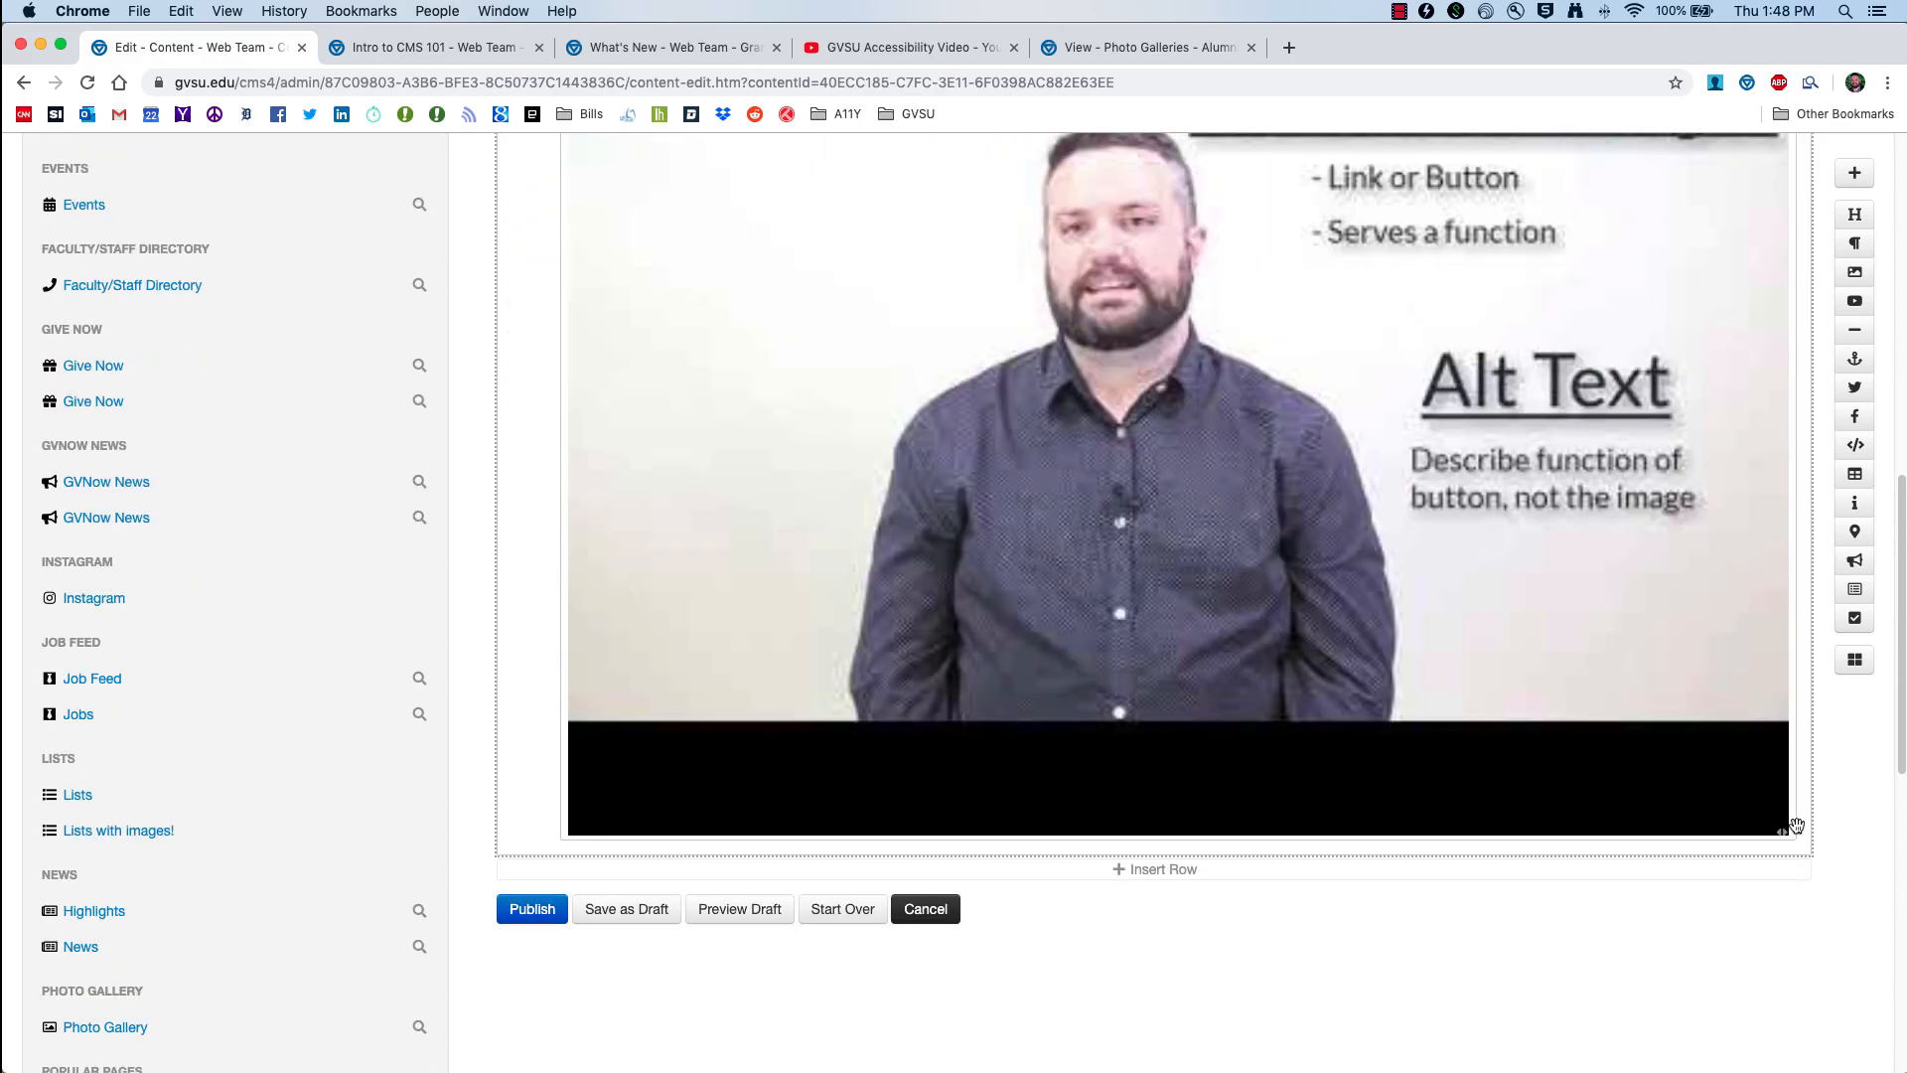
{"action": "left_click_drag", "start_coordinate": [1785, 834], "coordinate": [830, 518]}
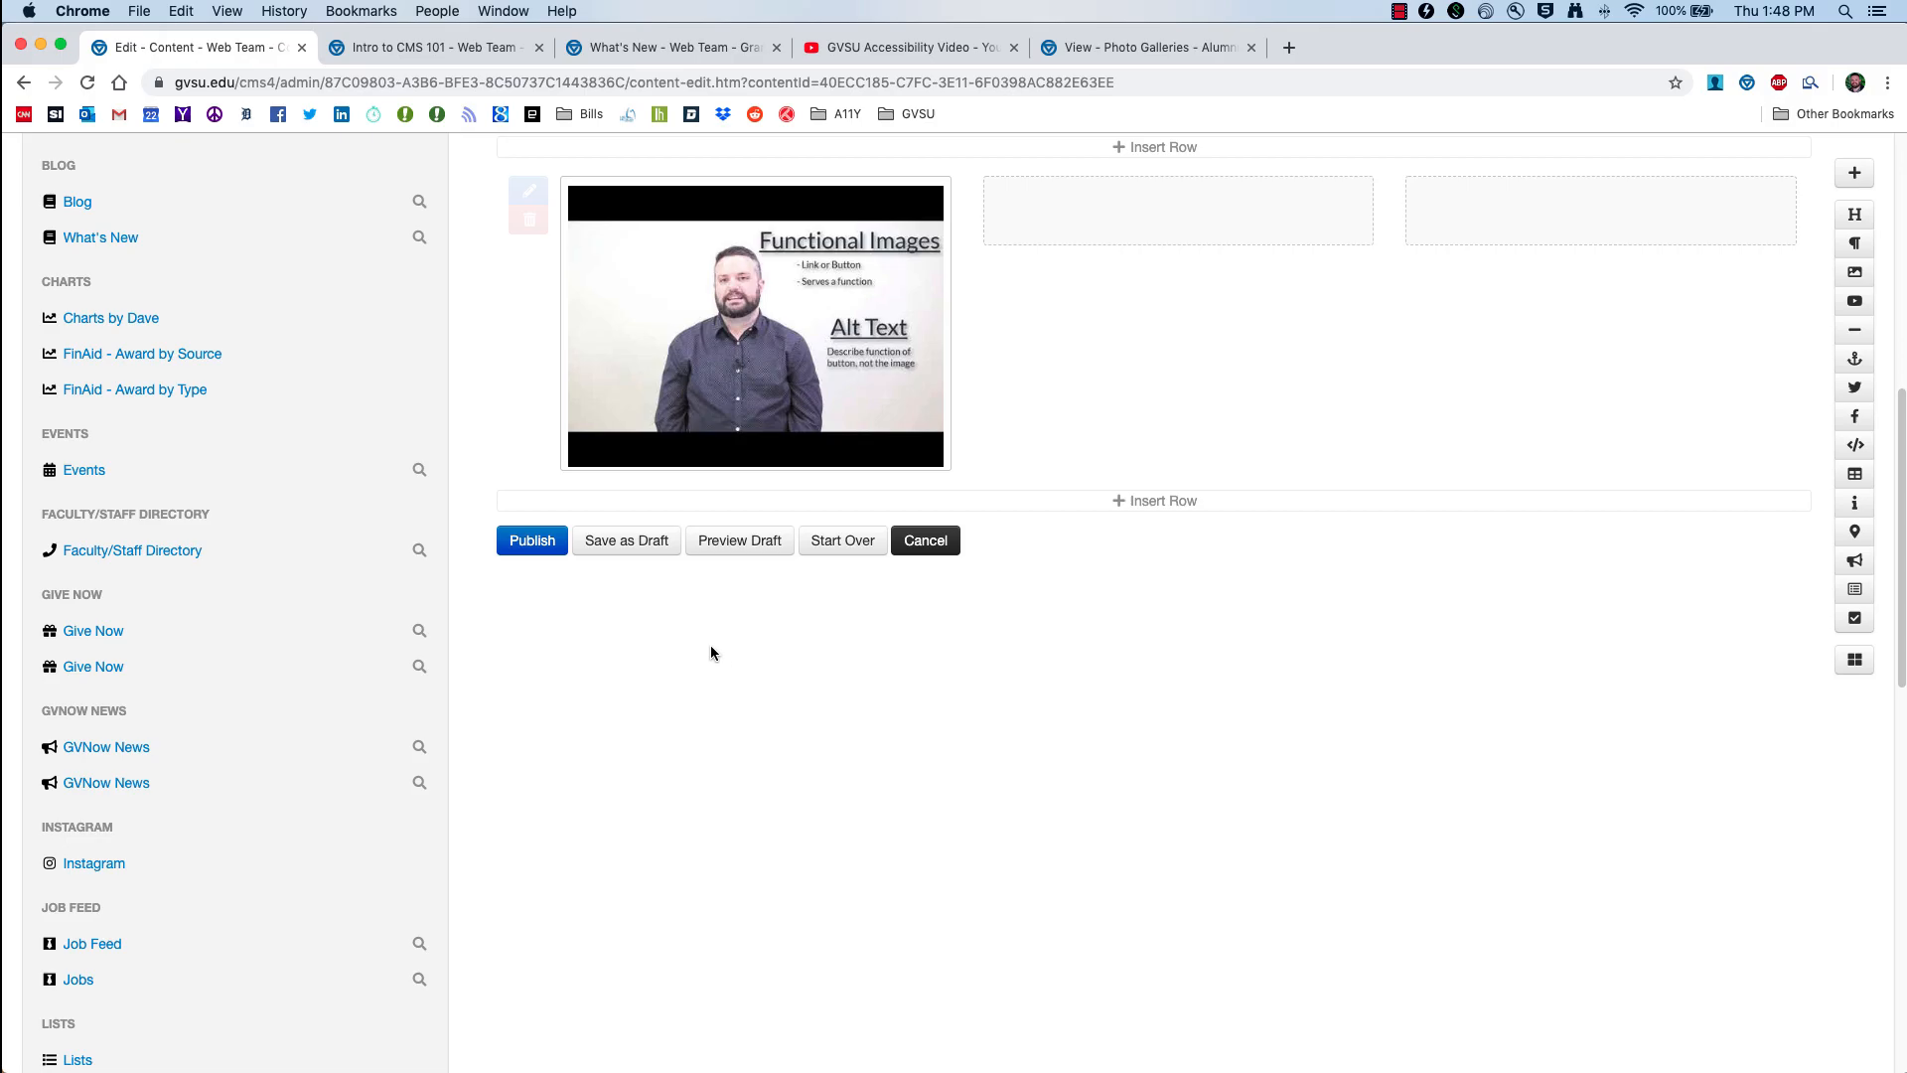
Step: Preview the draft page, briefly play the embedded video and open it on YouTube, and return to the content editor
{"action": "left_click", "coordinate": [741, 542]}
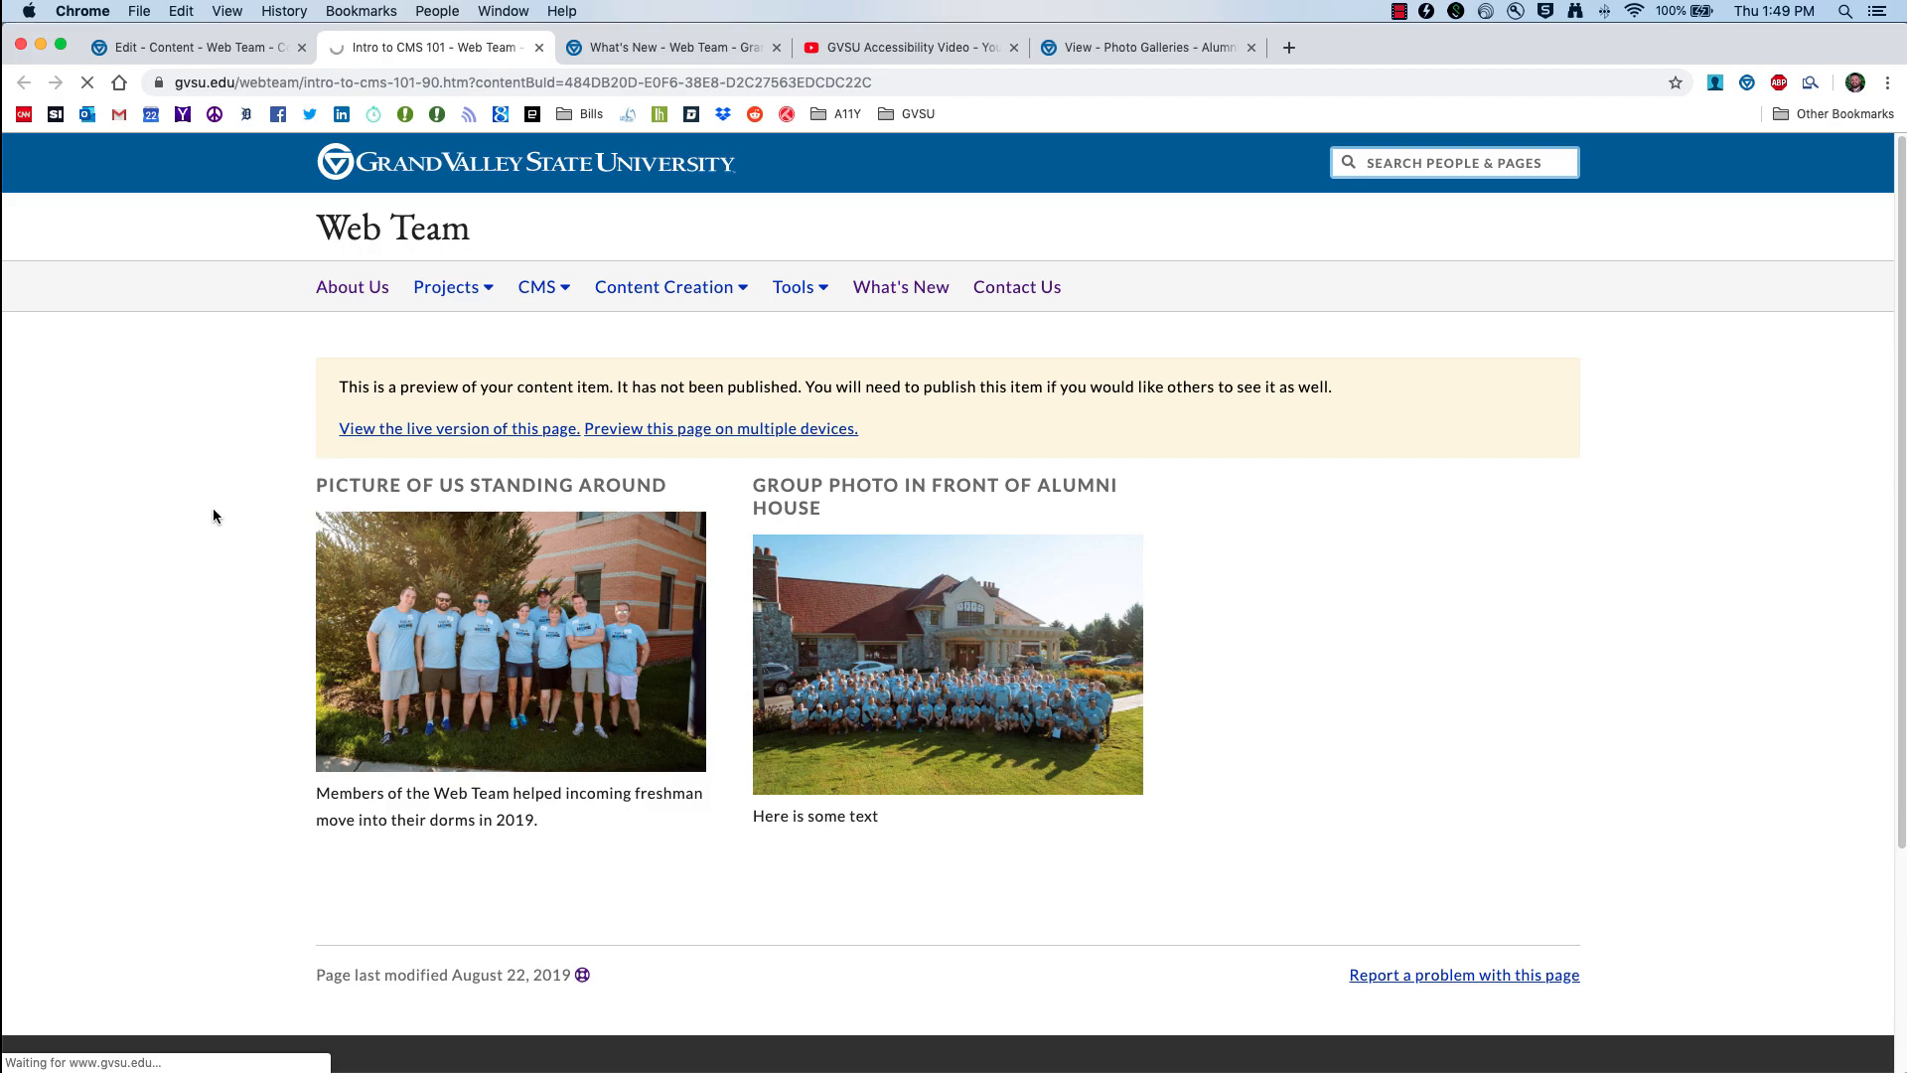
{"action": "scroll", "coordinate": [260, 642], "scroll_direction": "down", "scroll_amount": 5}
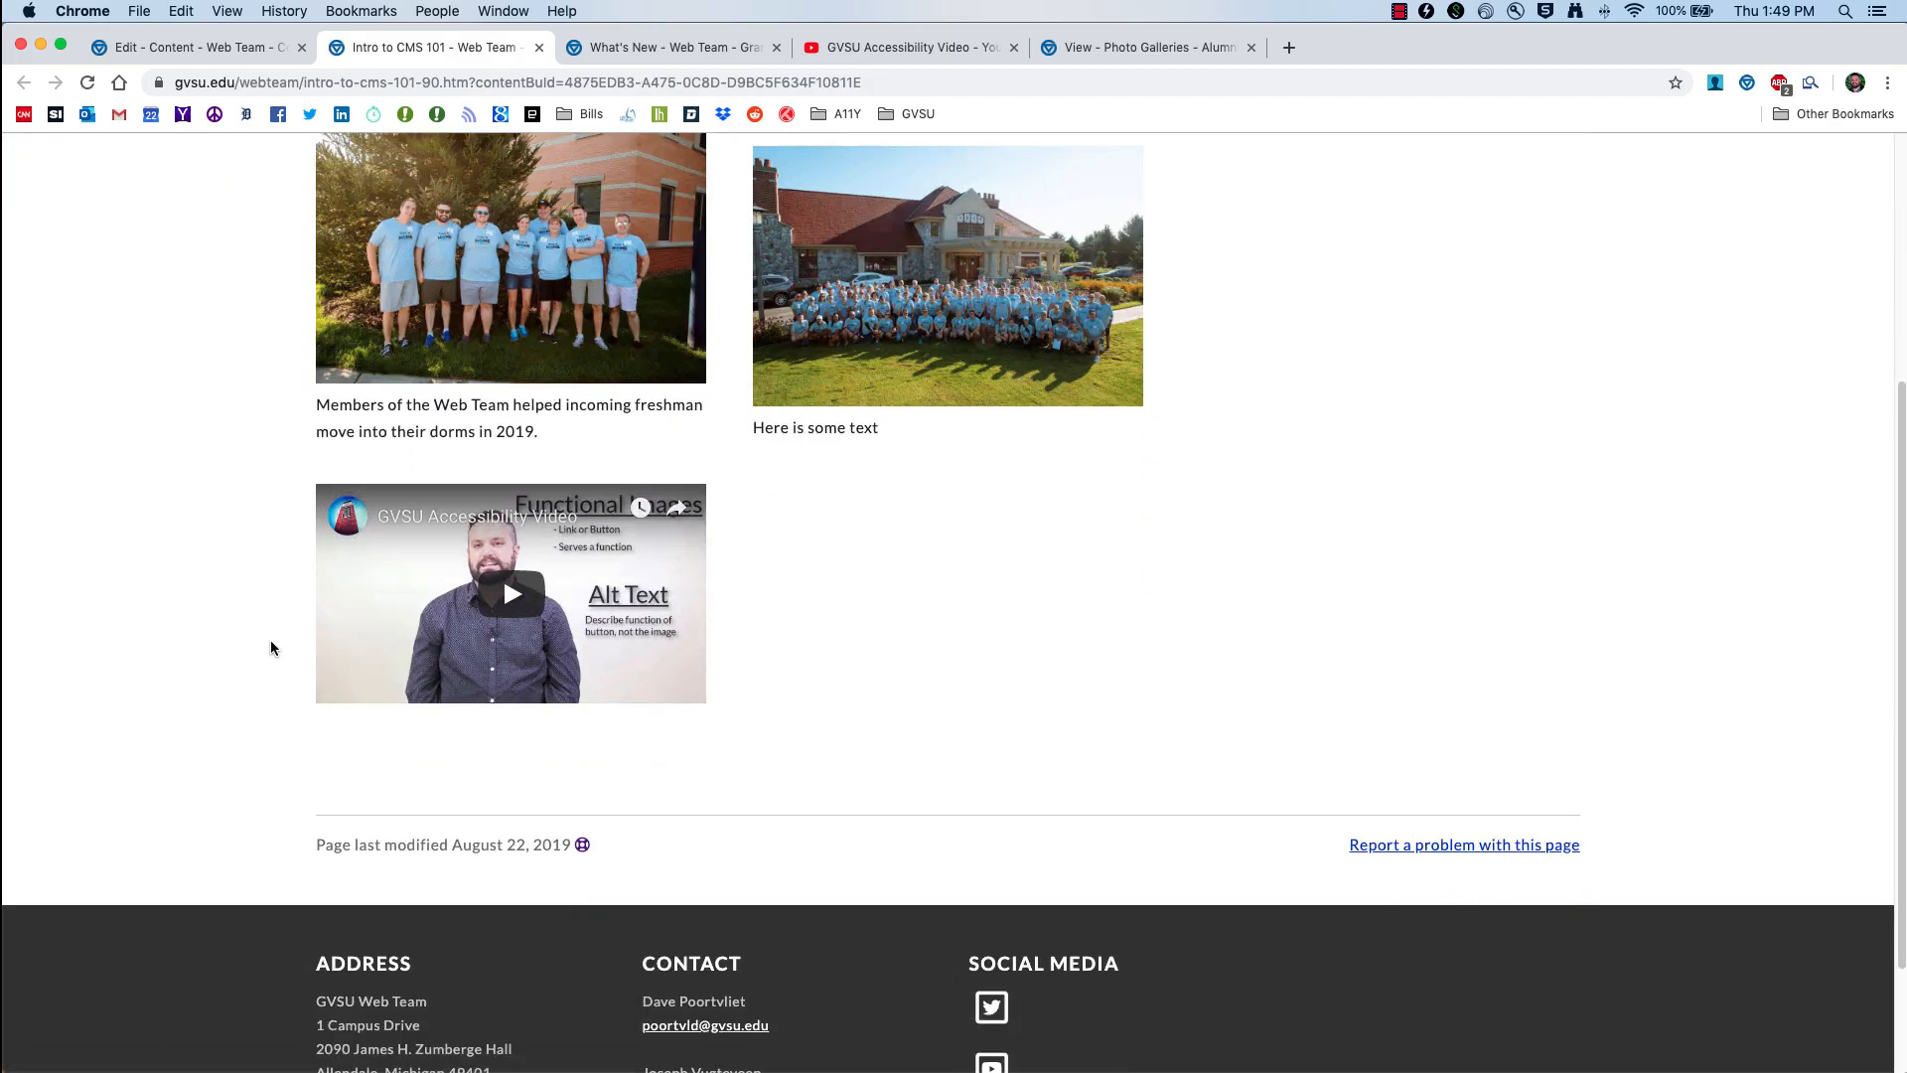
{"action": "left_click", "coordinate": [327, 609]}
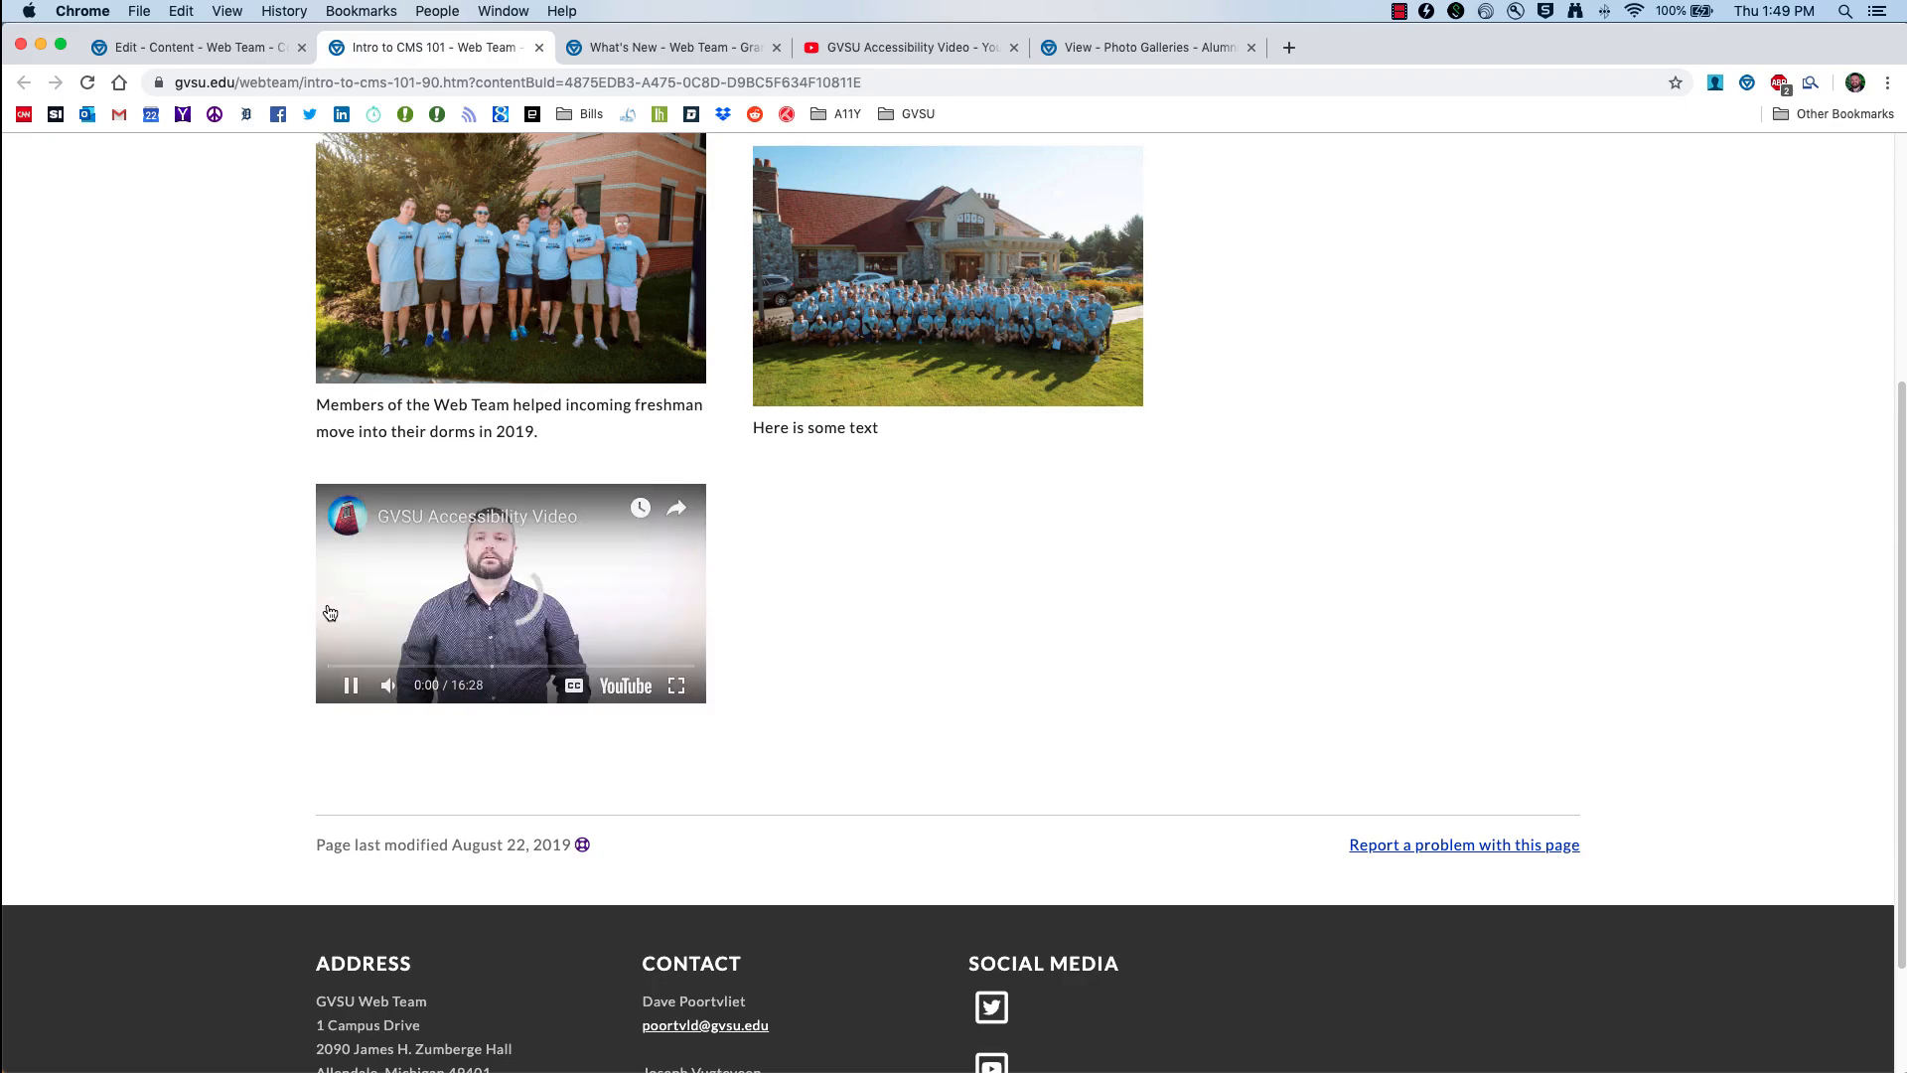
{"action": "left_click", "coordinate": [353, 687]}
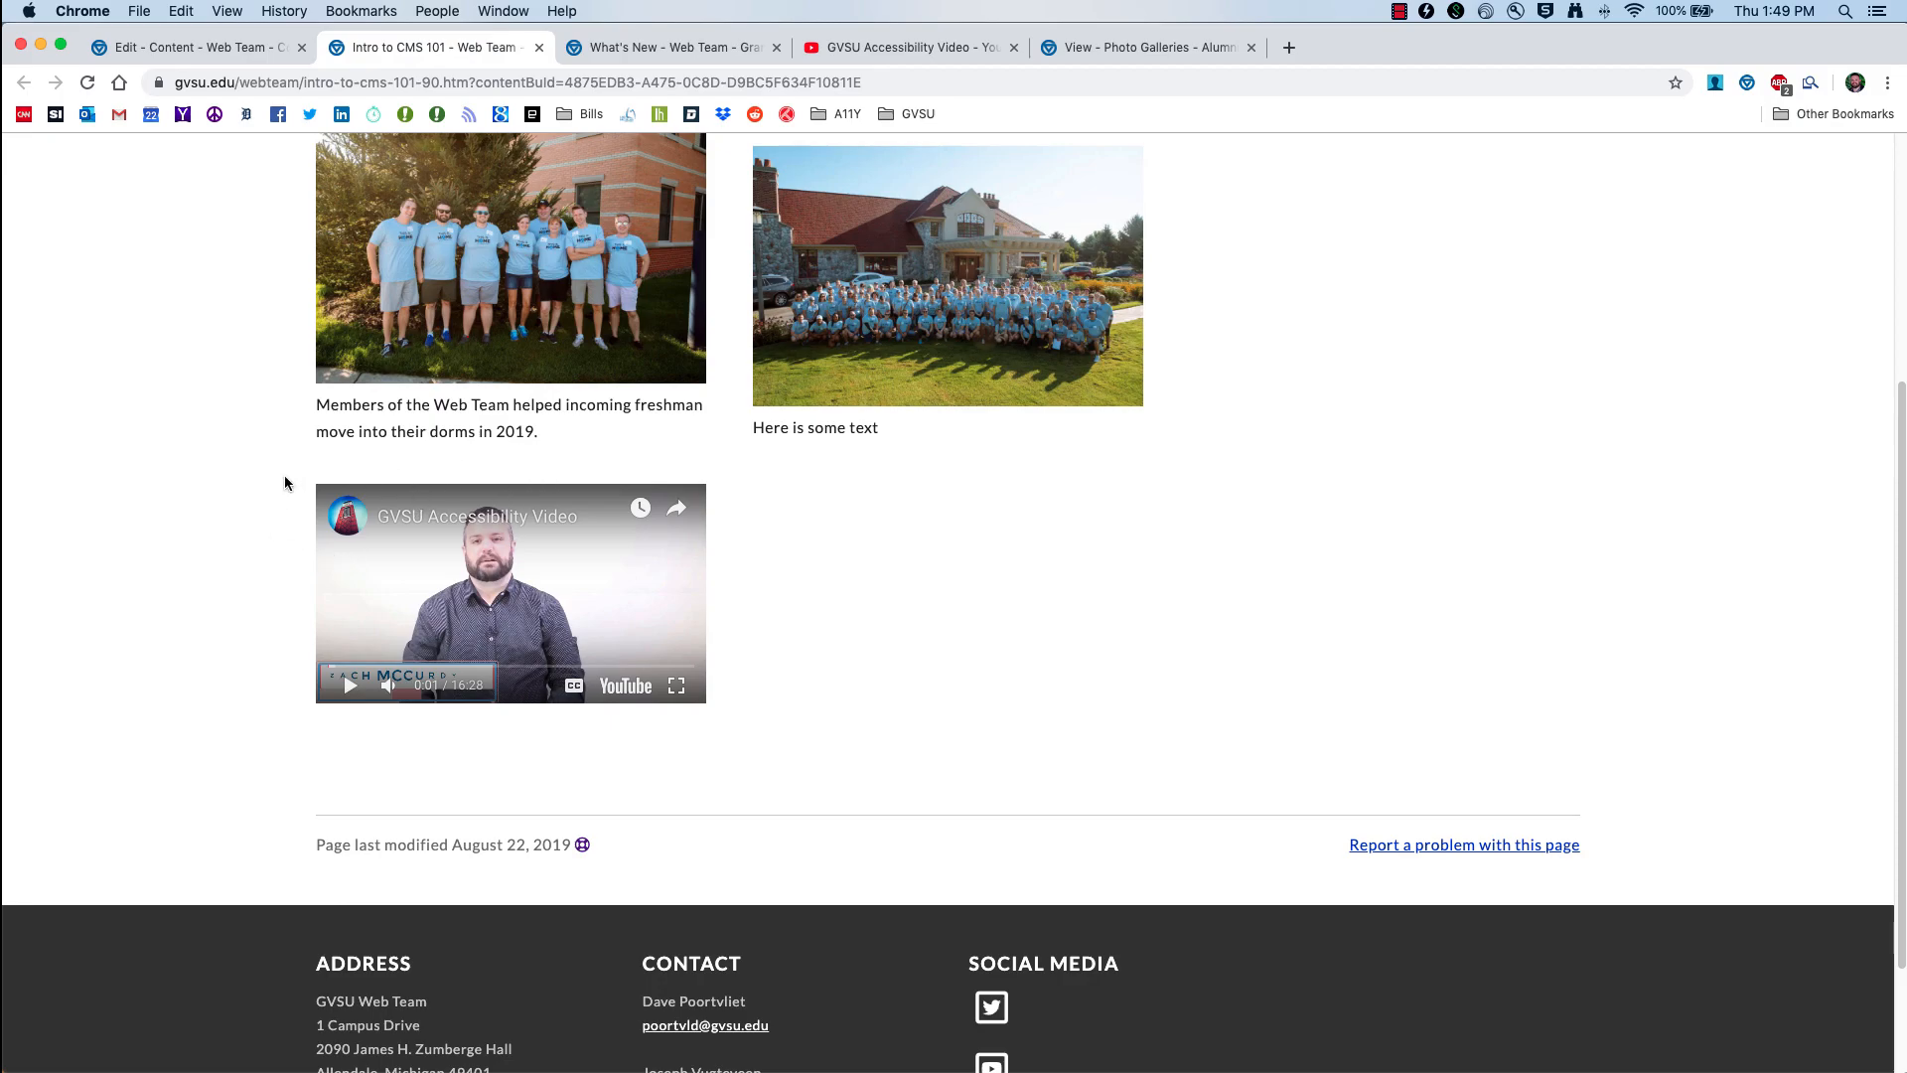
{"action": "left_click", "coordinate": [450, 518]}
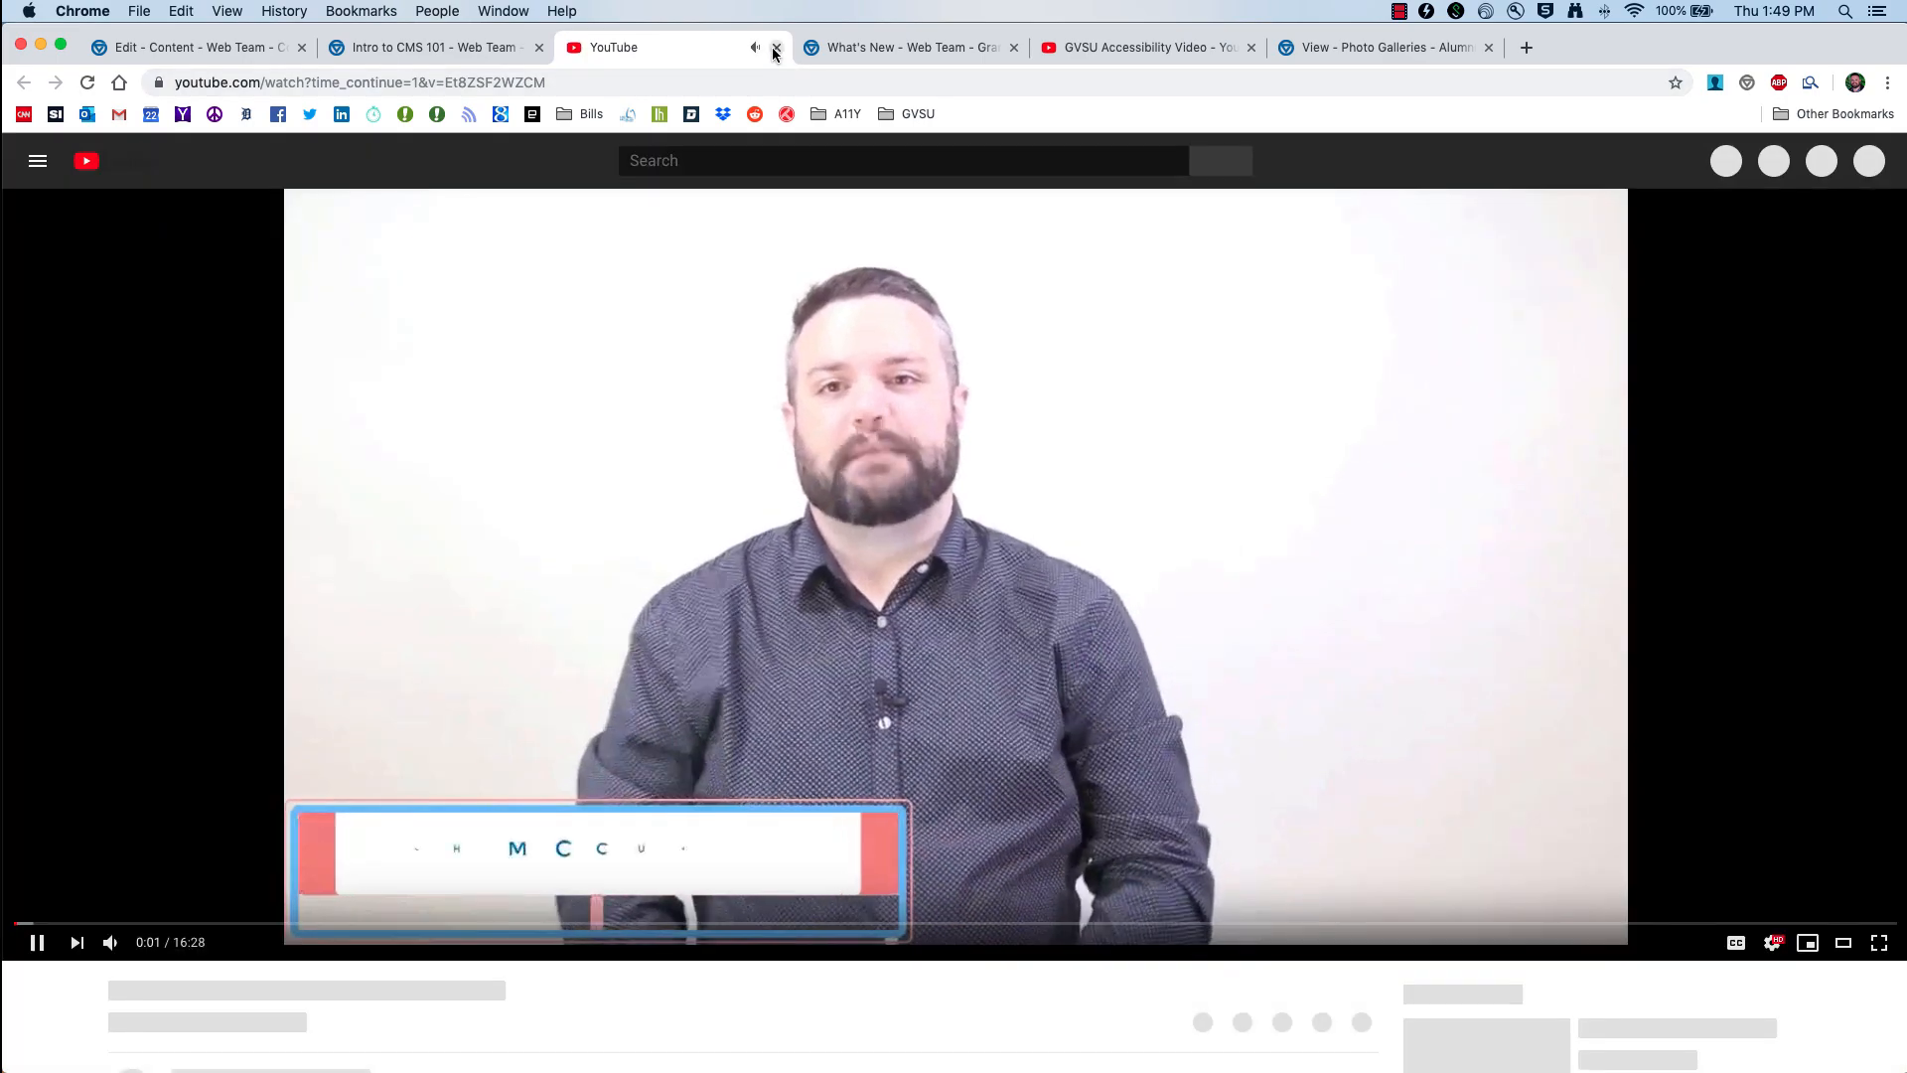
{"action": "left_click", "coordinate": [775, 48]}
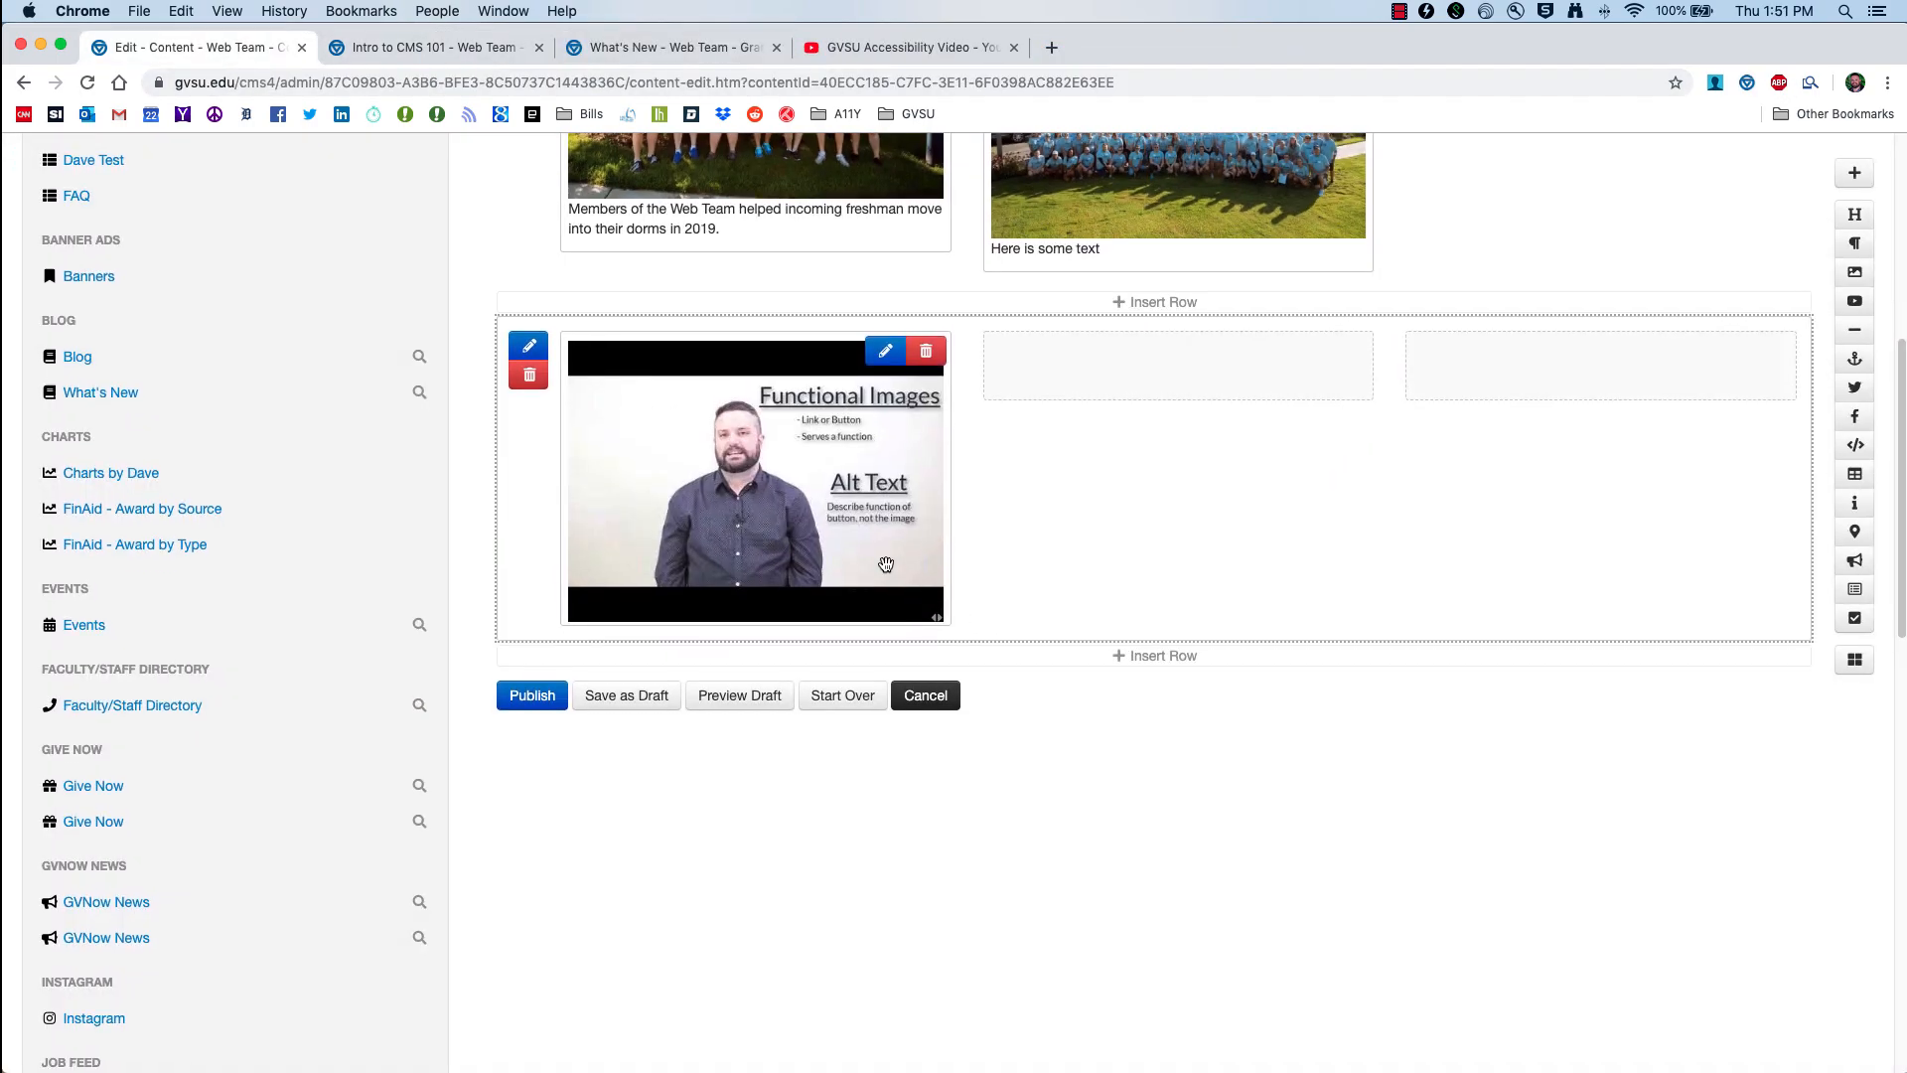
{"action": "left_click", "coordinate": [912, 355]}
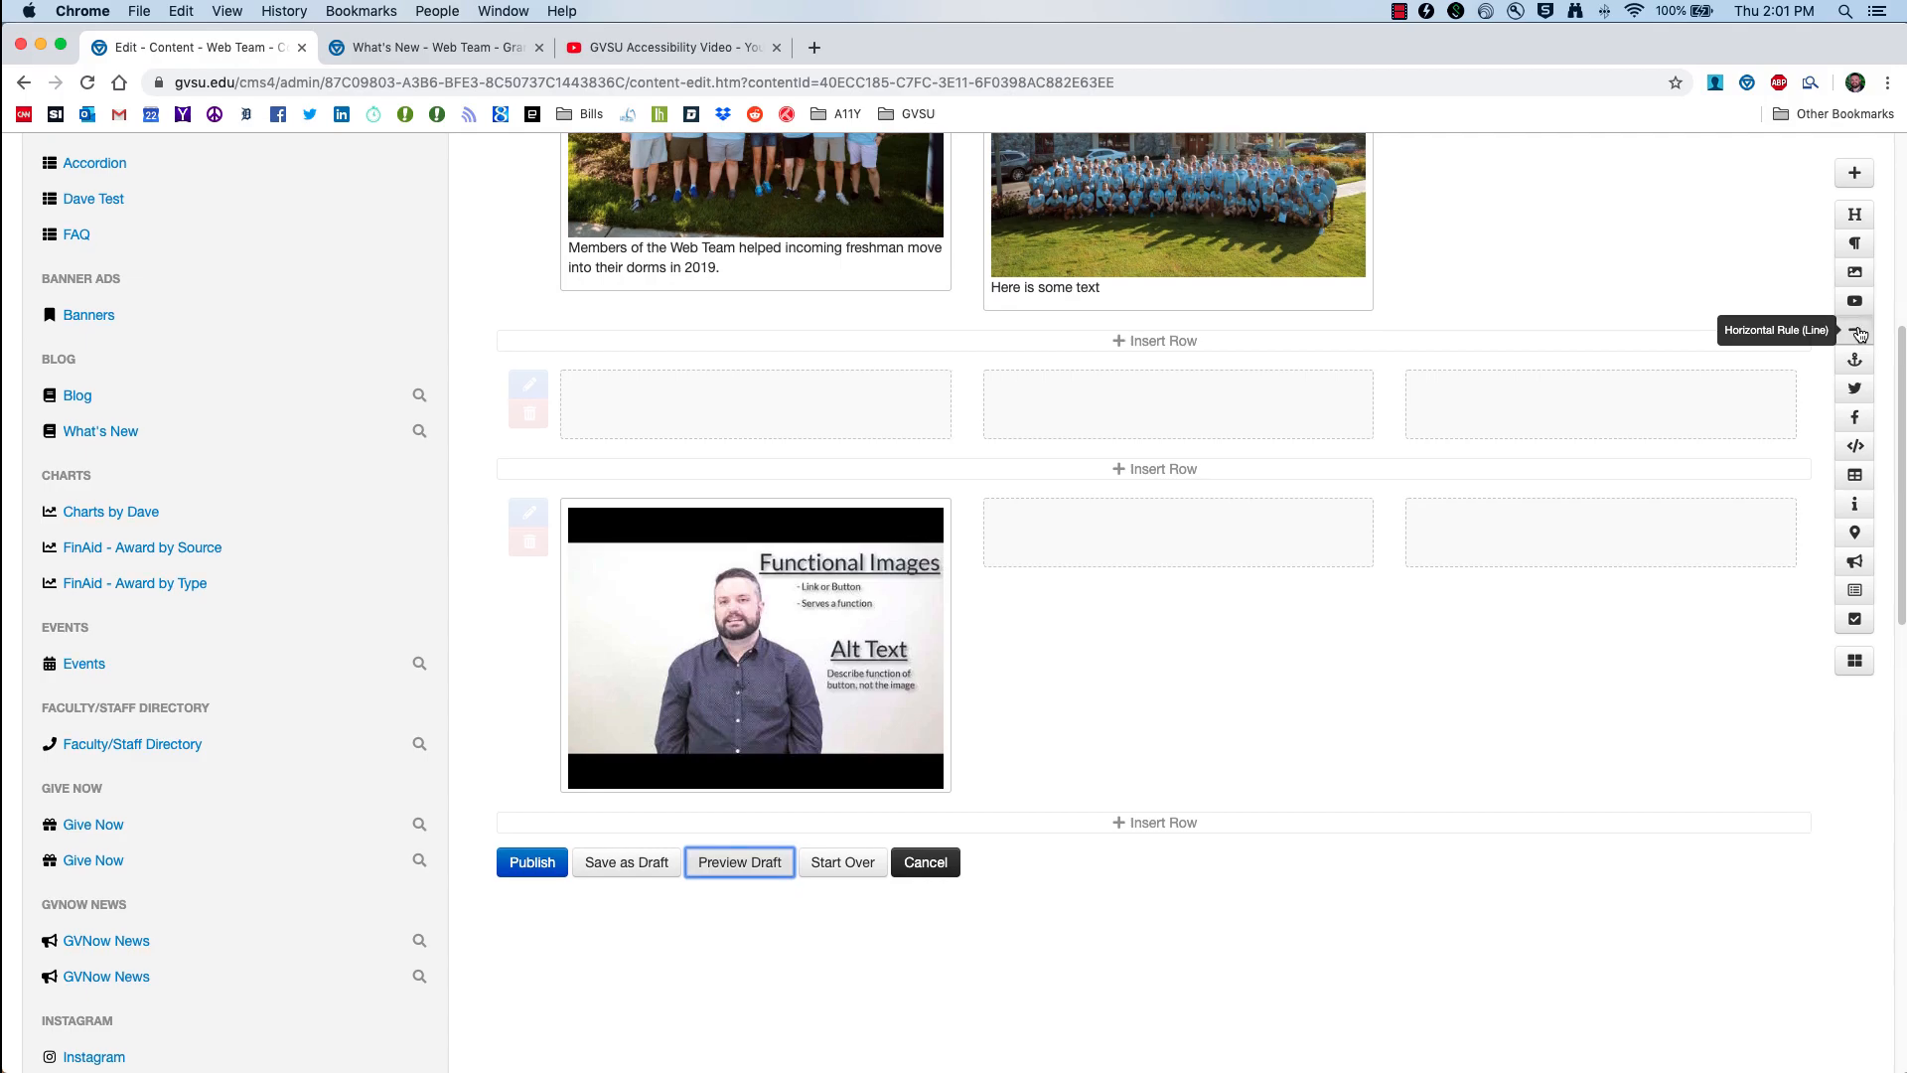
Step: Add a full-width horizontal rule in a new row directly above the video row, and preview the draft page
{"action": "left_click_drag", "start_coordinate": [1859, 333], "coordinate": [1081, 474]}
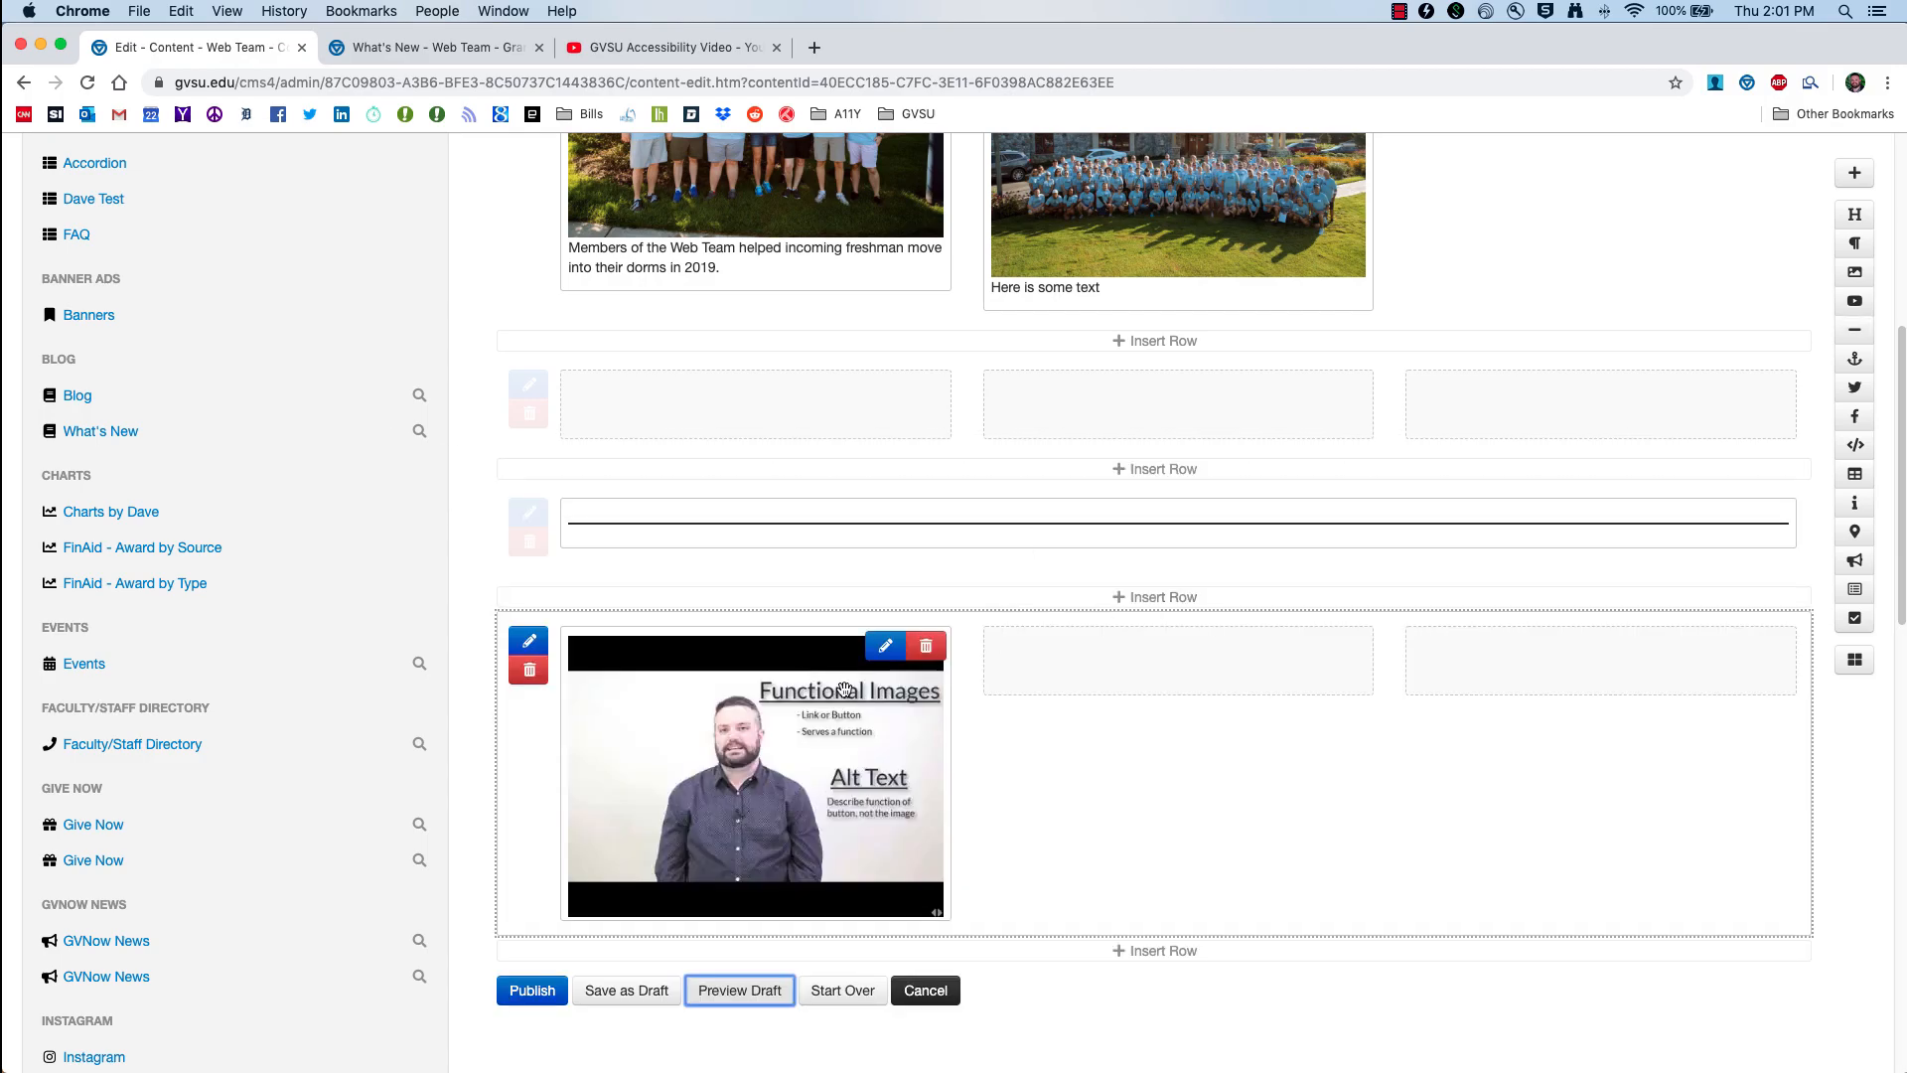
{"action": "left_click", "coordinate": [740, 987]}
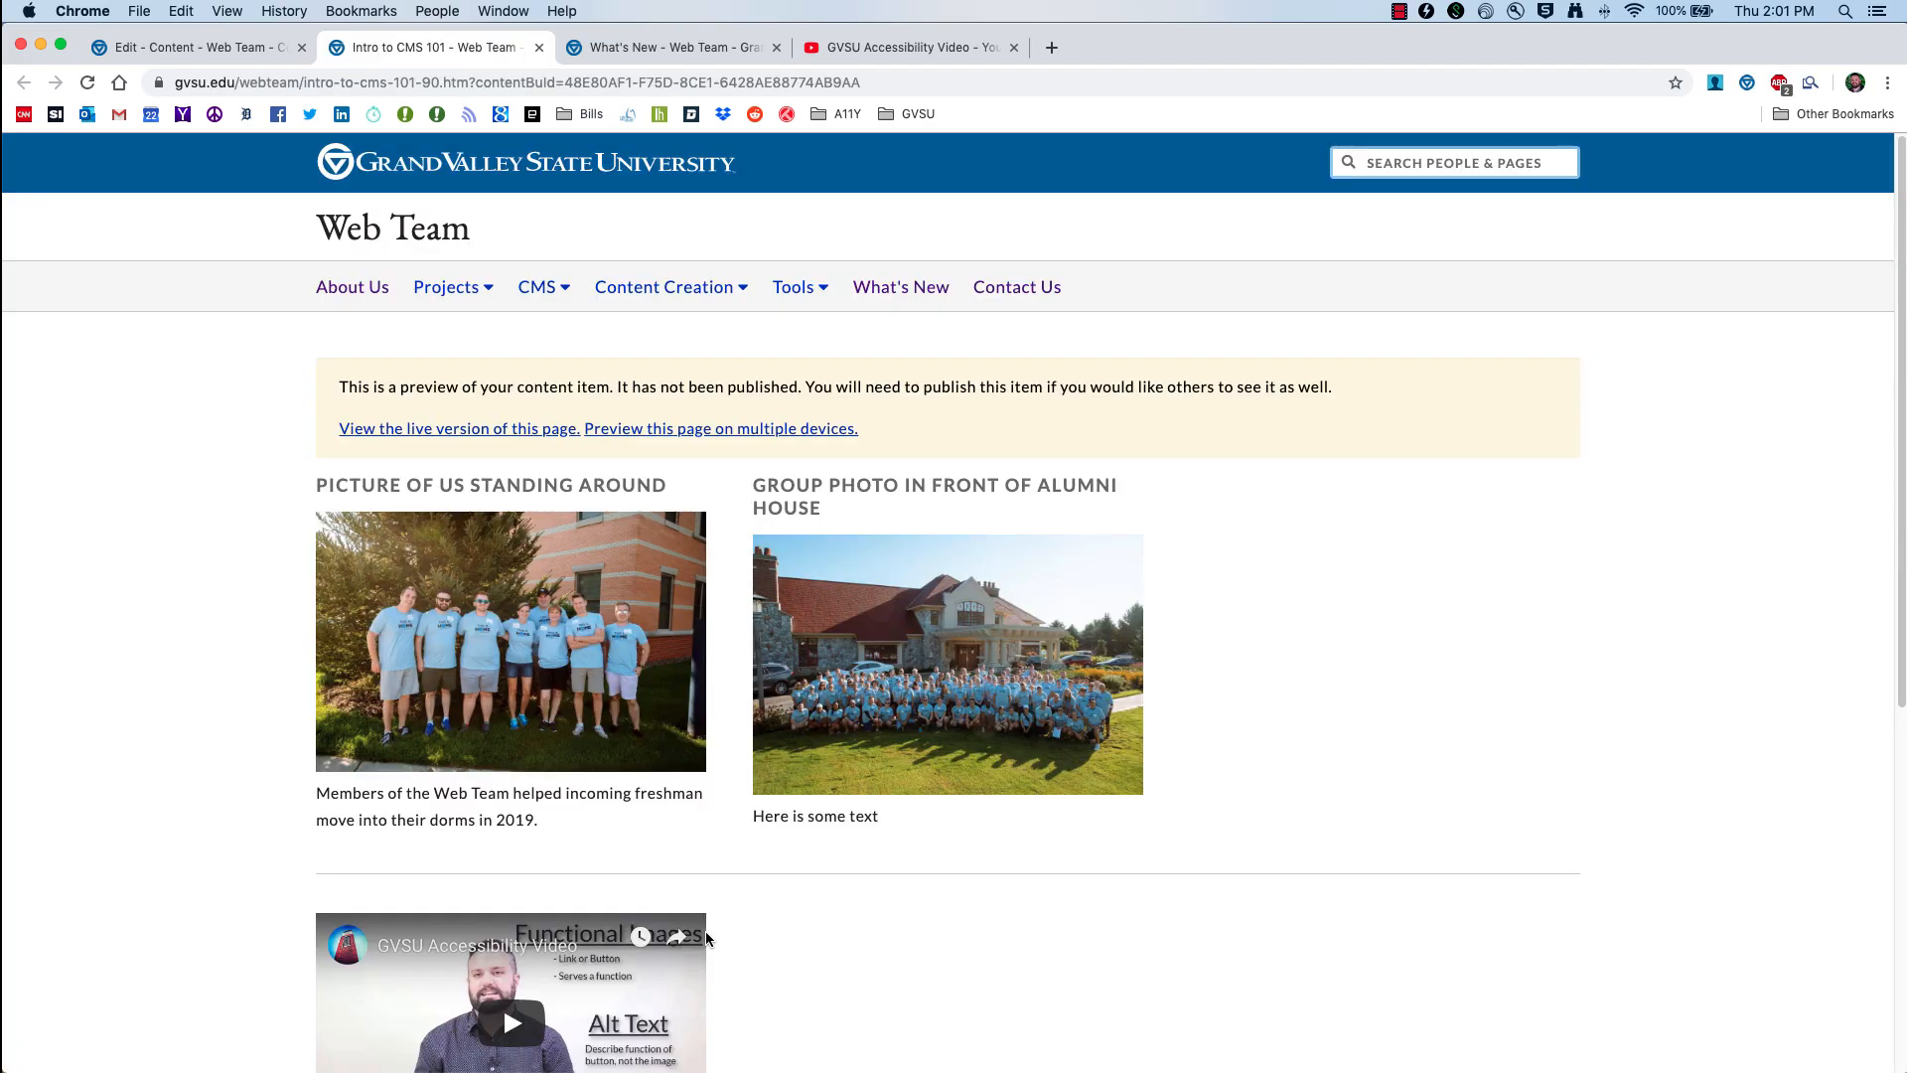
{"action": "scroll", "coordinate": [794, 926], "scroll_direction": "down", "scroll_amount": 5}
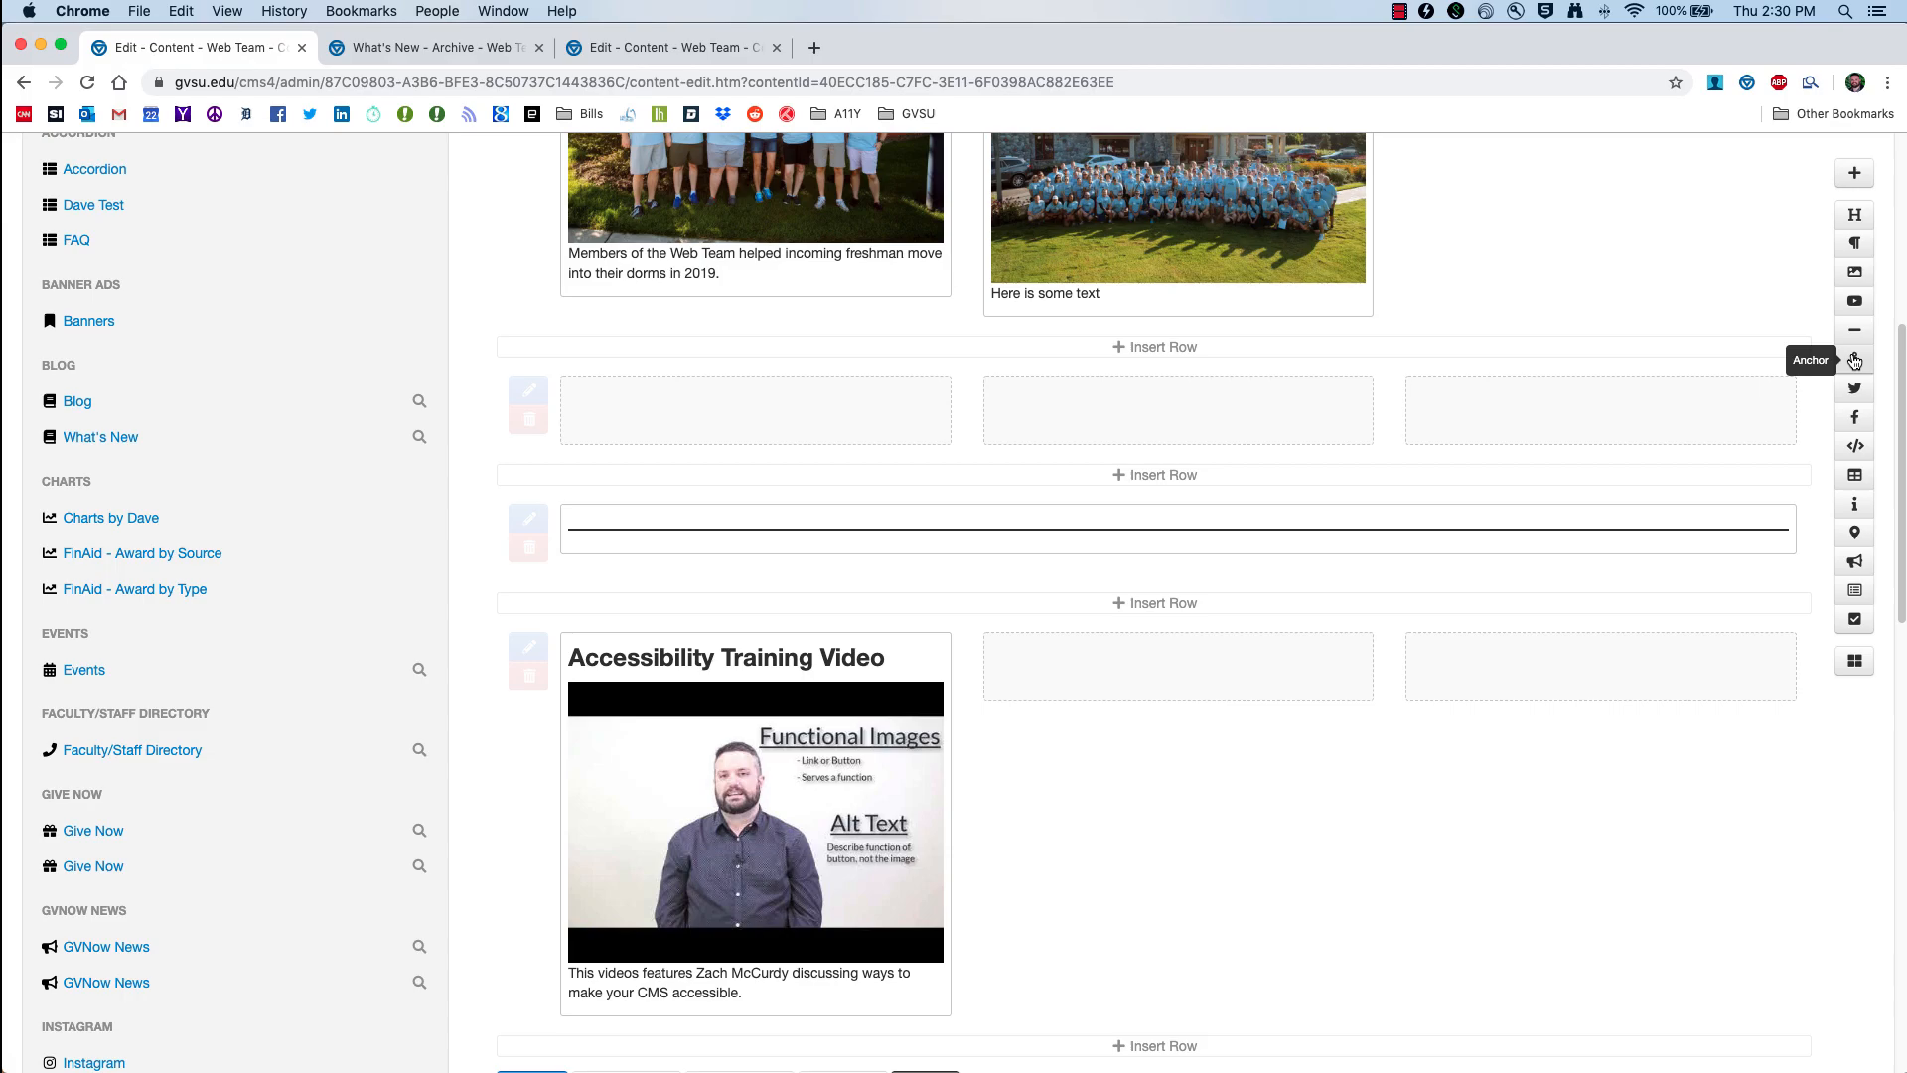
Step: Look through the What's New archive page for the section "Add a message when event registration is full"
{"action": "left_click", "coordinate": [396, 43]}
{"action": "scroll", "coordinate": [432, 458], "scroll_direction": "down", "scroll_amount": 3}
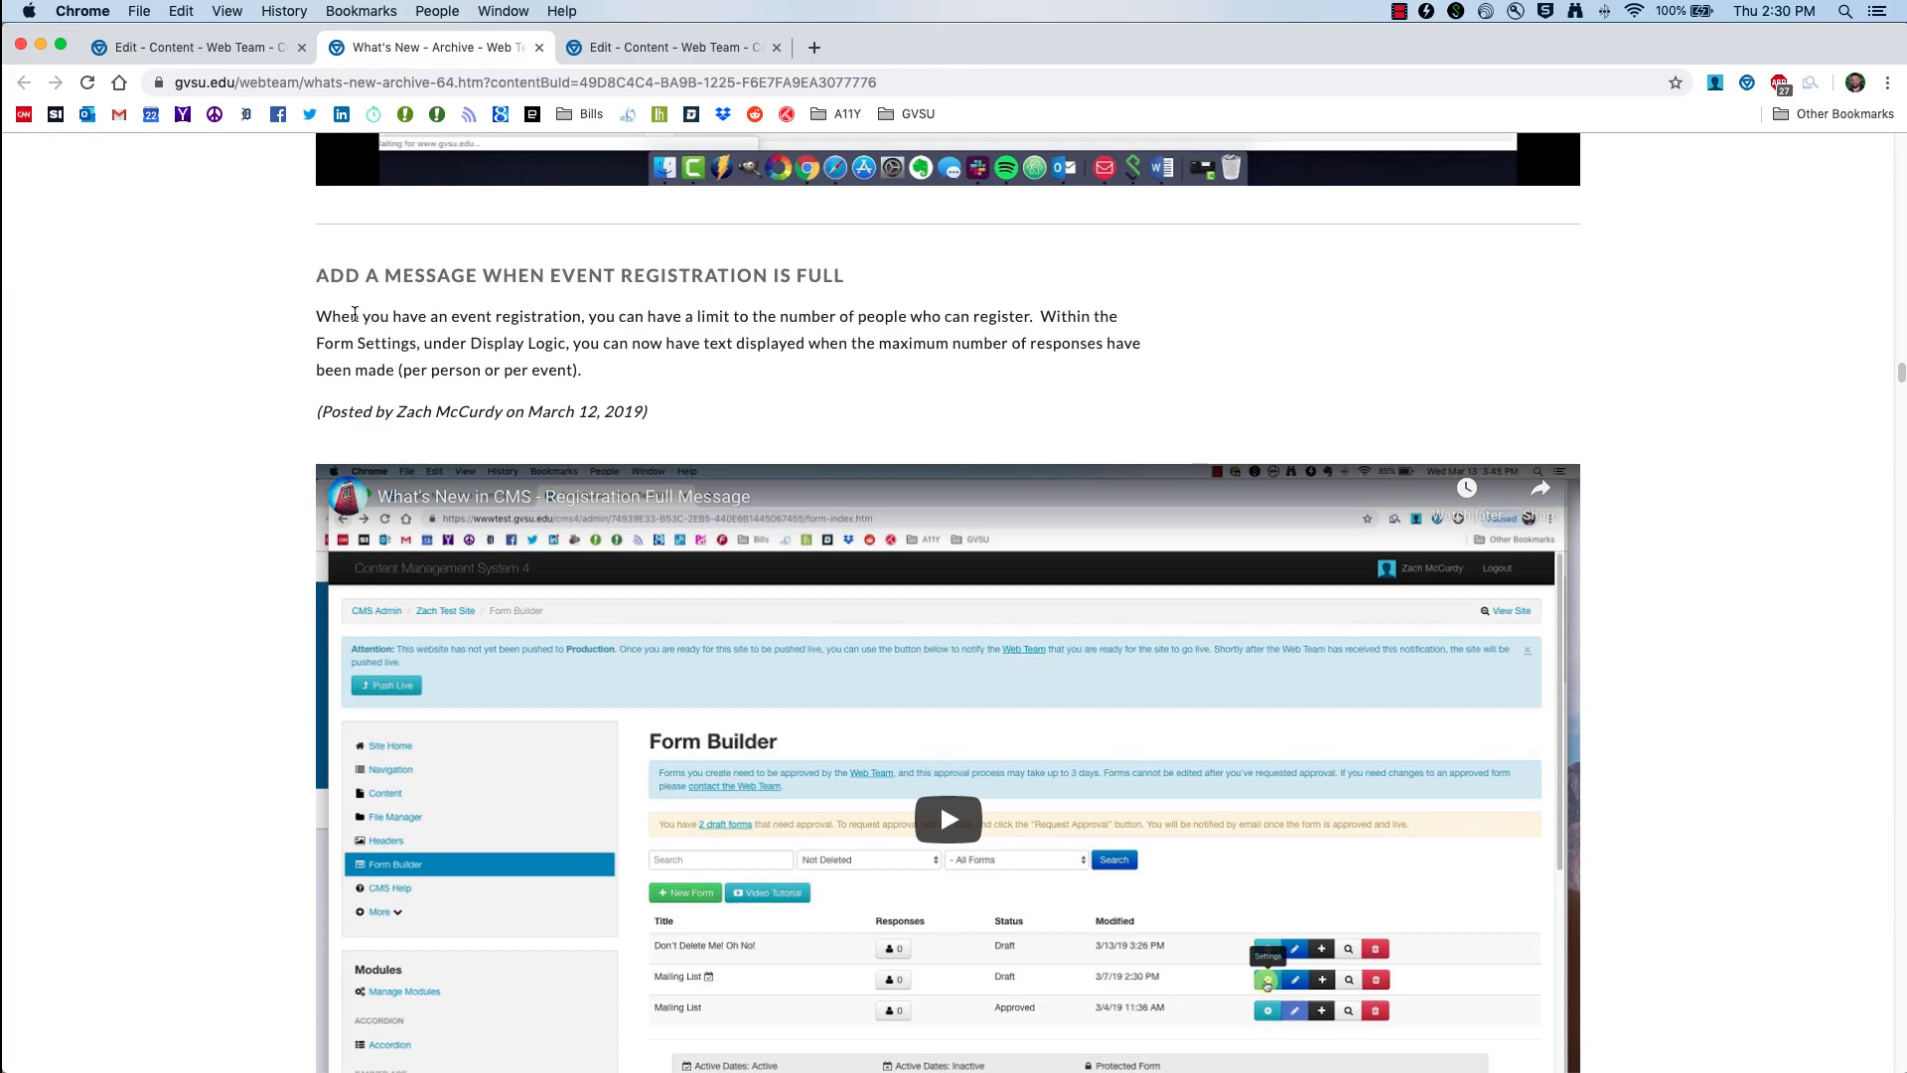
{"action": "scroll", "coordinate": [421, 429], "scroll_direction": "up", "scroll_amount": 15}
{"action": "scroll", "coordinate": [359, 453], "scroll_direction": "up", "scroll_amount": 20}
{"action": "scroll", "coordinate": [360, 453], "scroll_direction": "down", "scroll_amount": 5}
{"action": "scroll", "coordinate": [359, 459], "scroll_direction": "down", "scroll_amount": 20}
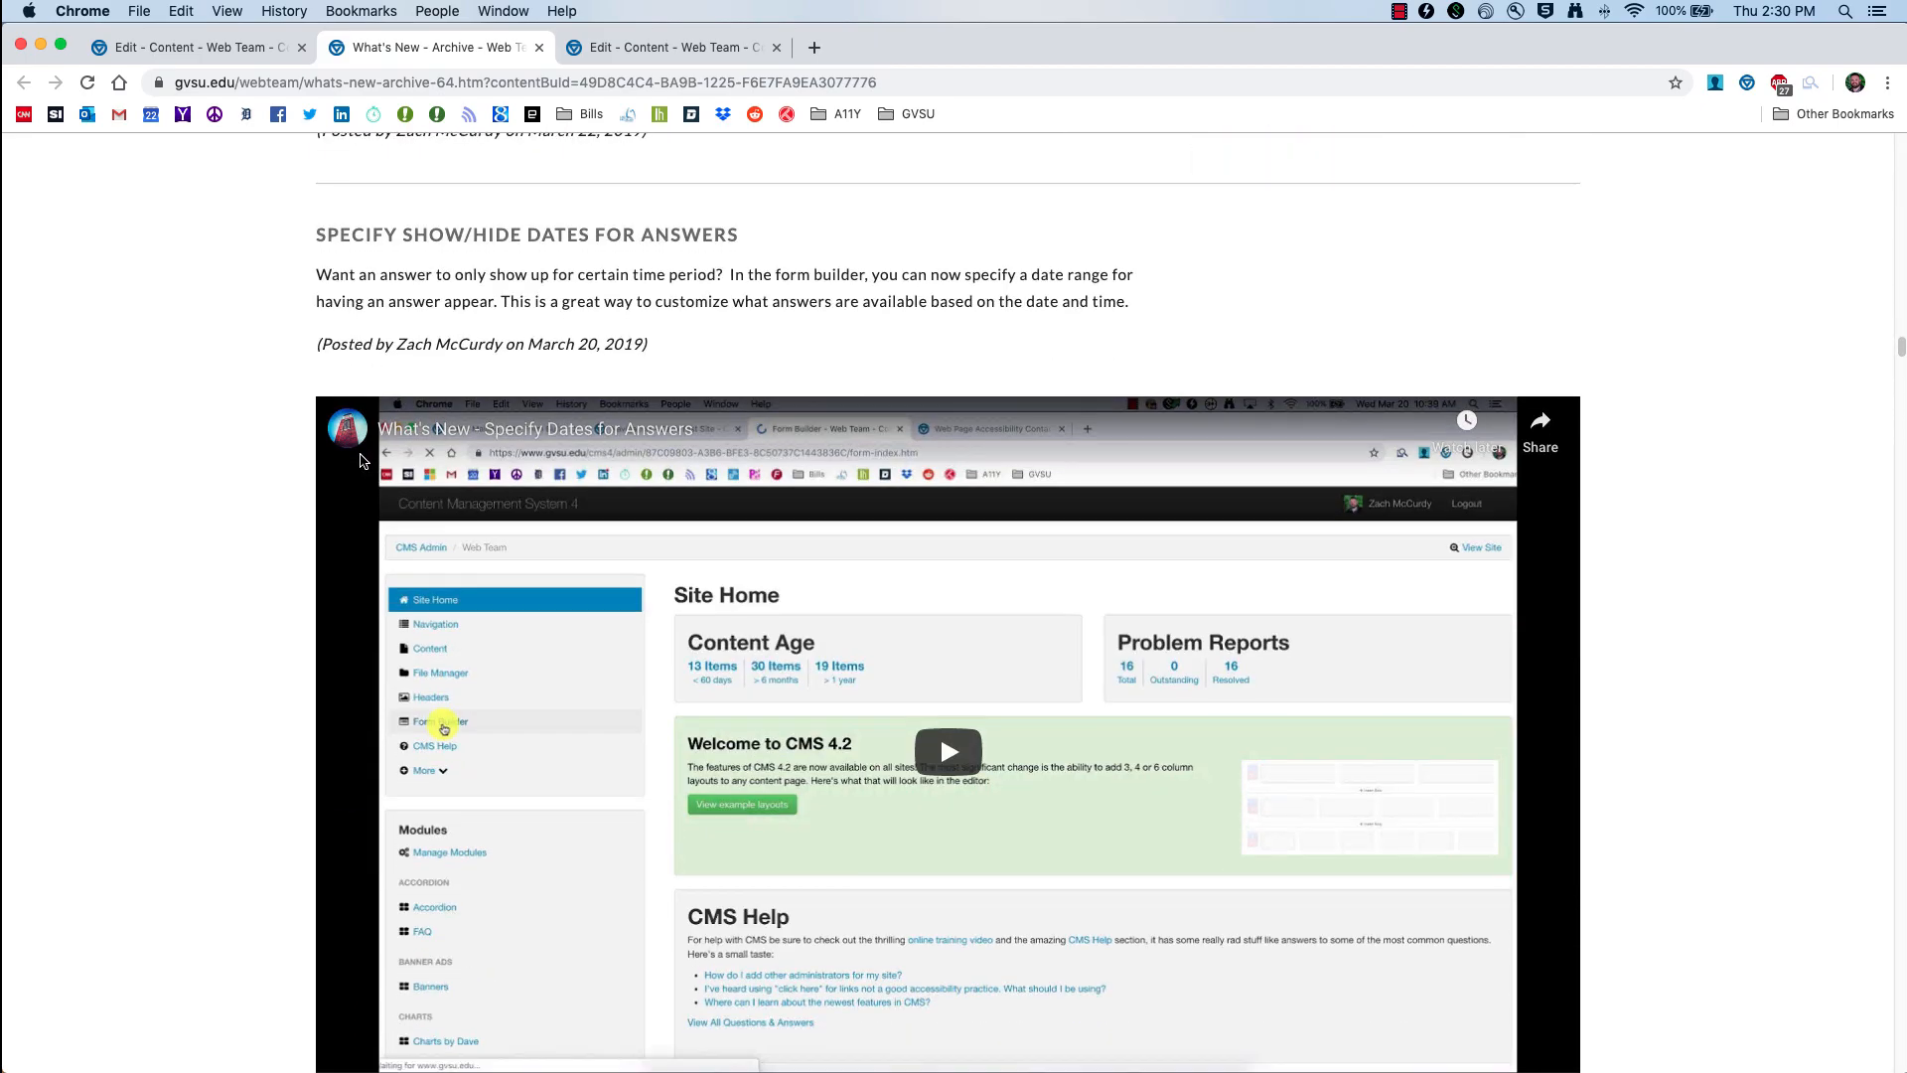
{"action": "scroll", "coordinate": [359, 456], "scroll_direction": "down", "scroll_amount": 15}
{"action": "scroll", "coordinate": [359, 452], "scroll_direction": "up", "scroll_amount": 3}
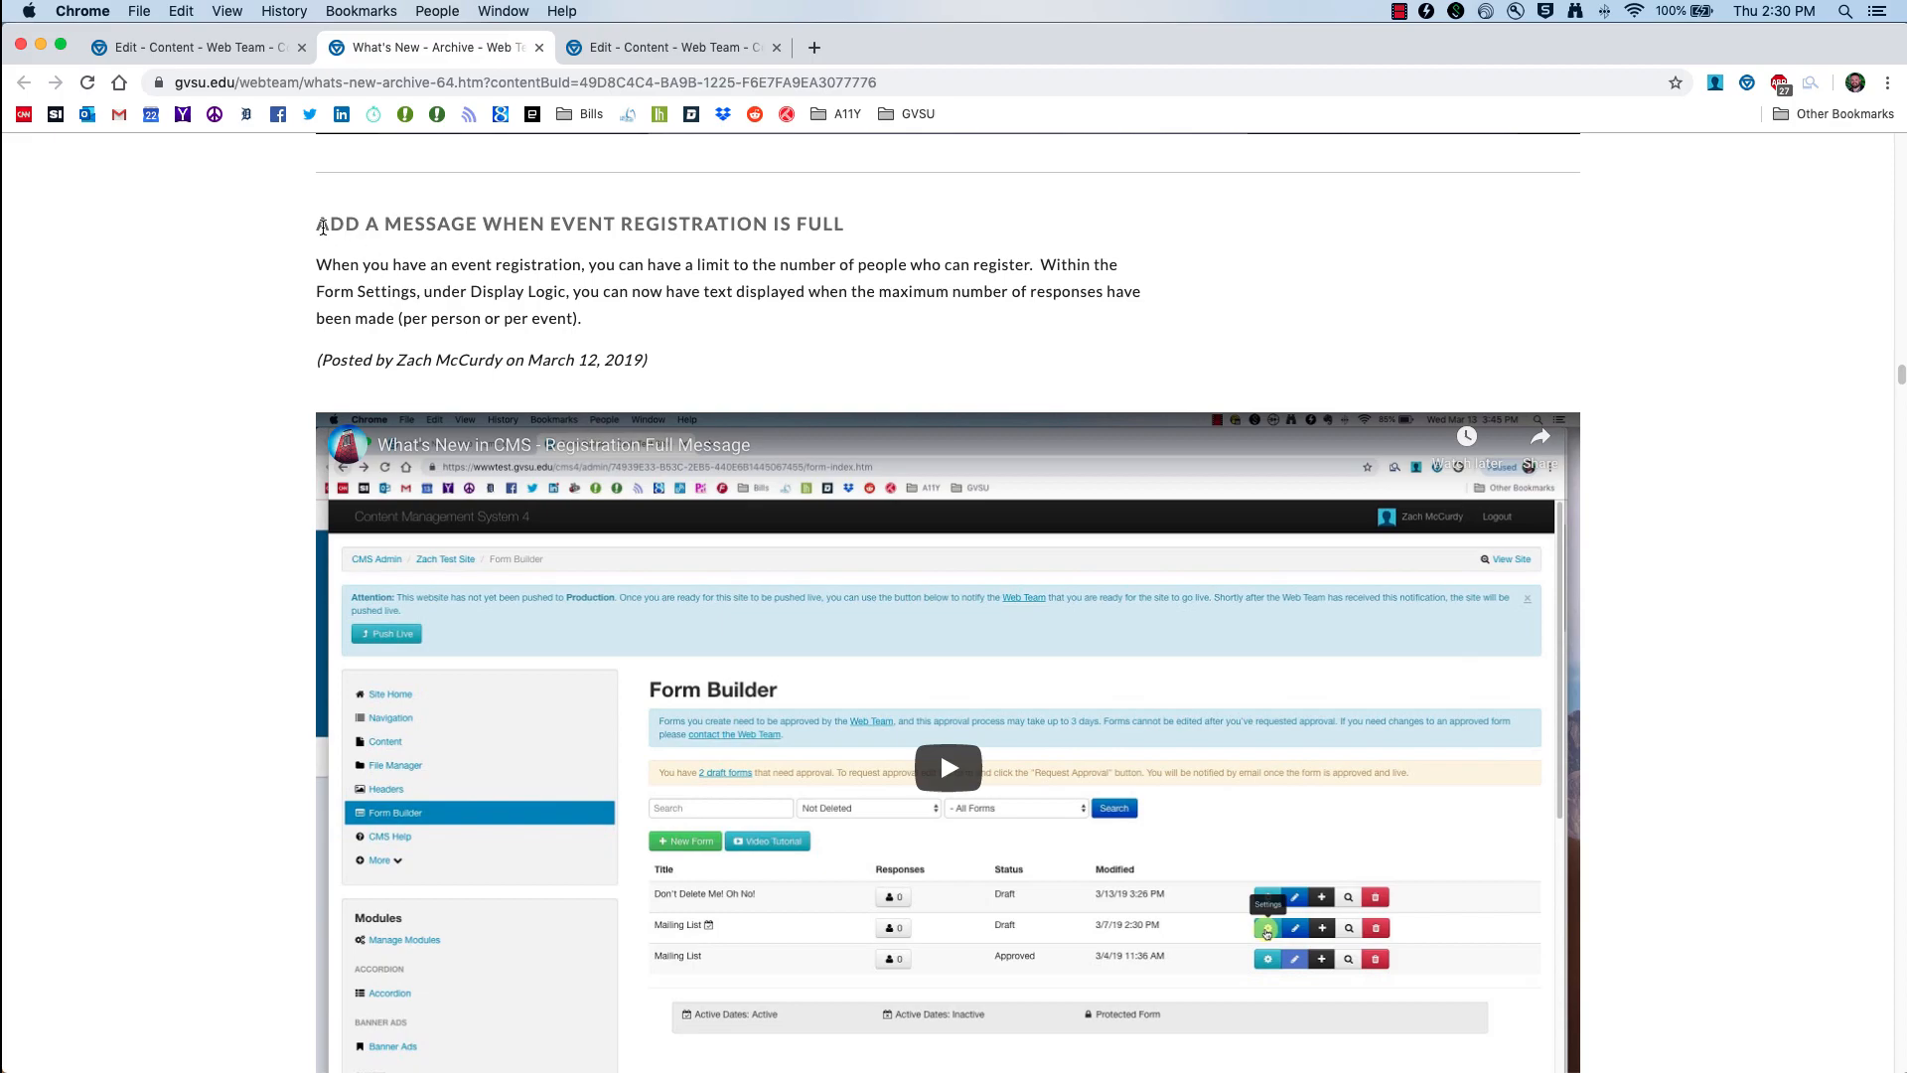
Step: In the archive page's content editor, add an anchor in a new row above "Add a message when event registration is full" and open it for editing
{"action": "left_click", "coordinate": [661, 46]}
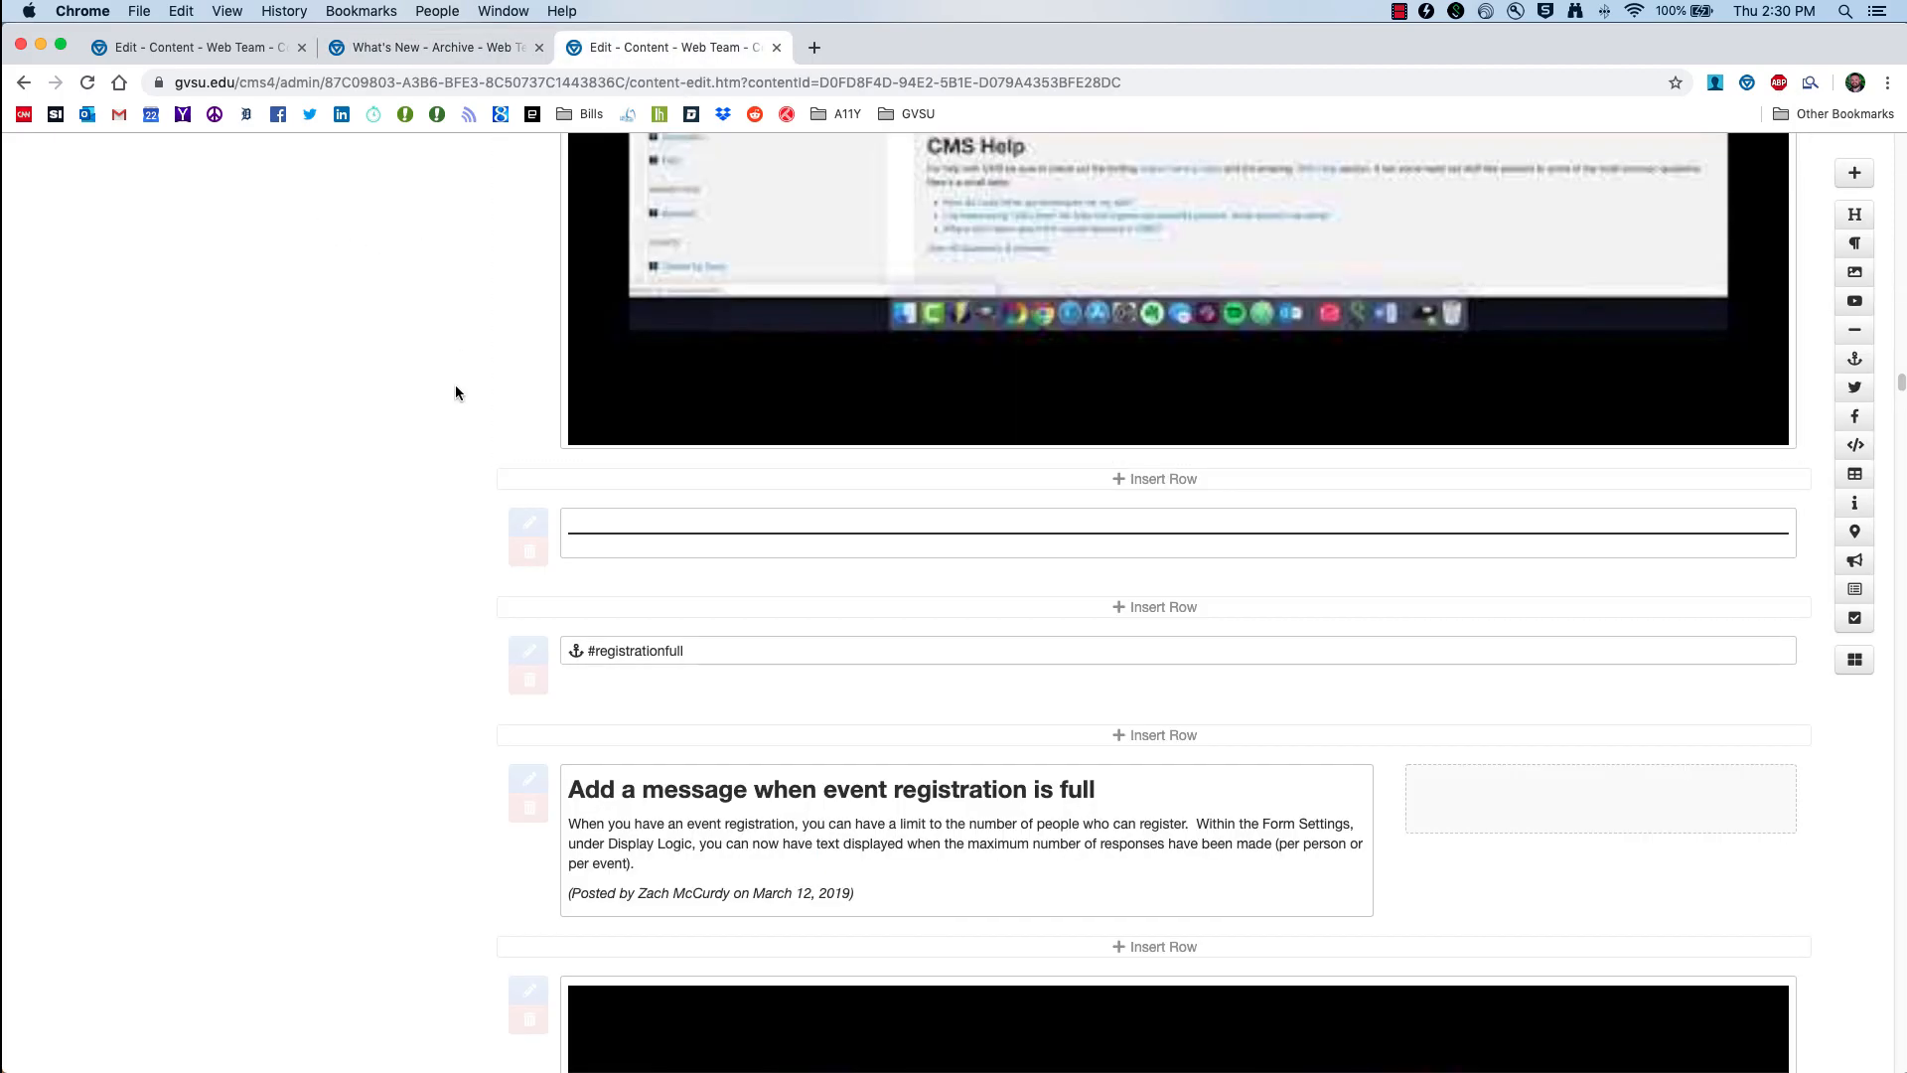
{"action": "scroll", "coordinate": [443, 455], "scroll_direction": "down", "scroll_amount": 3}
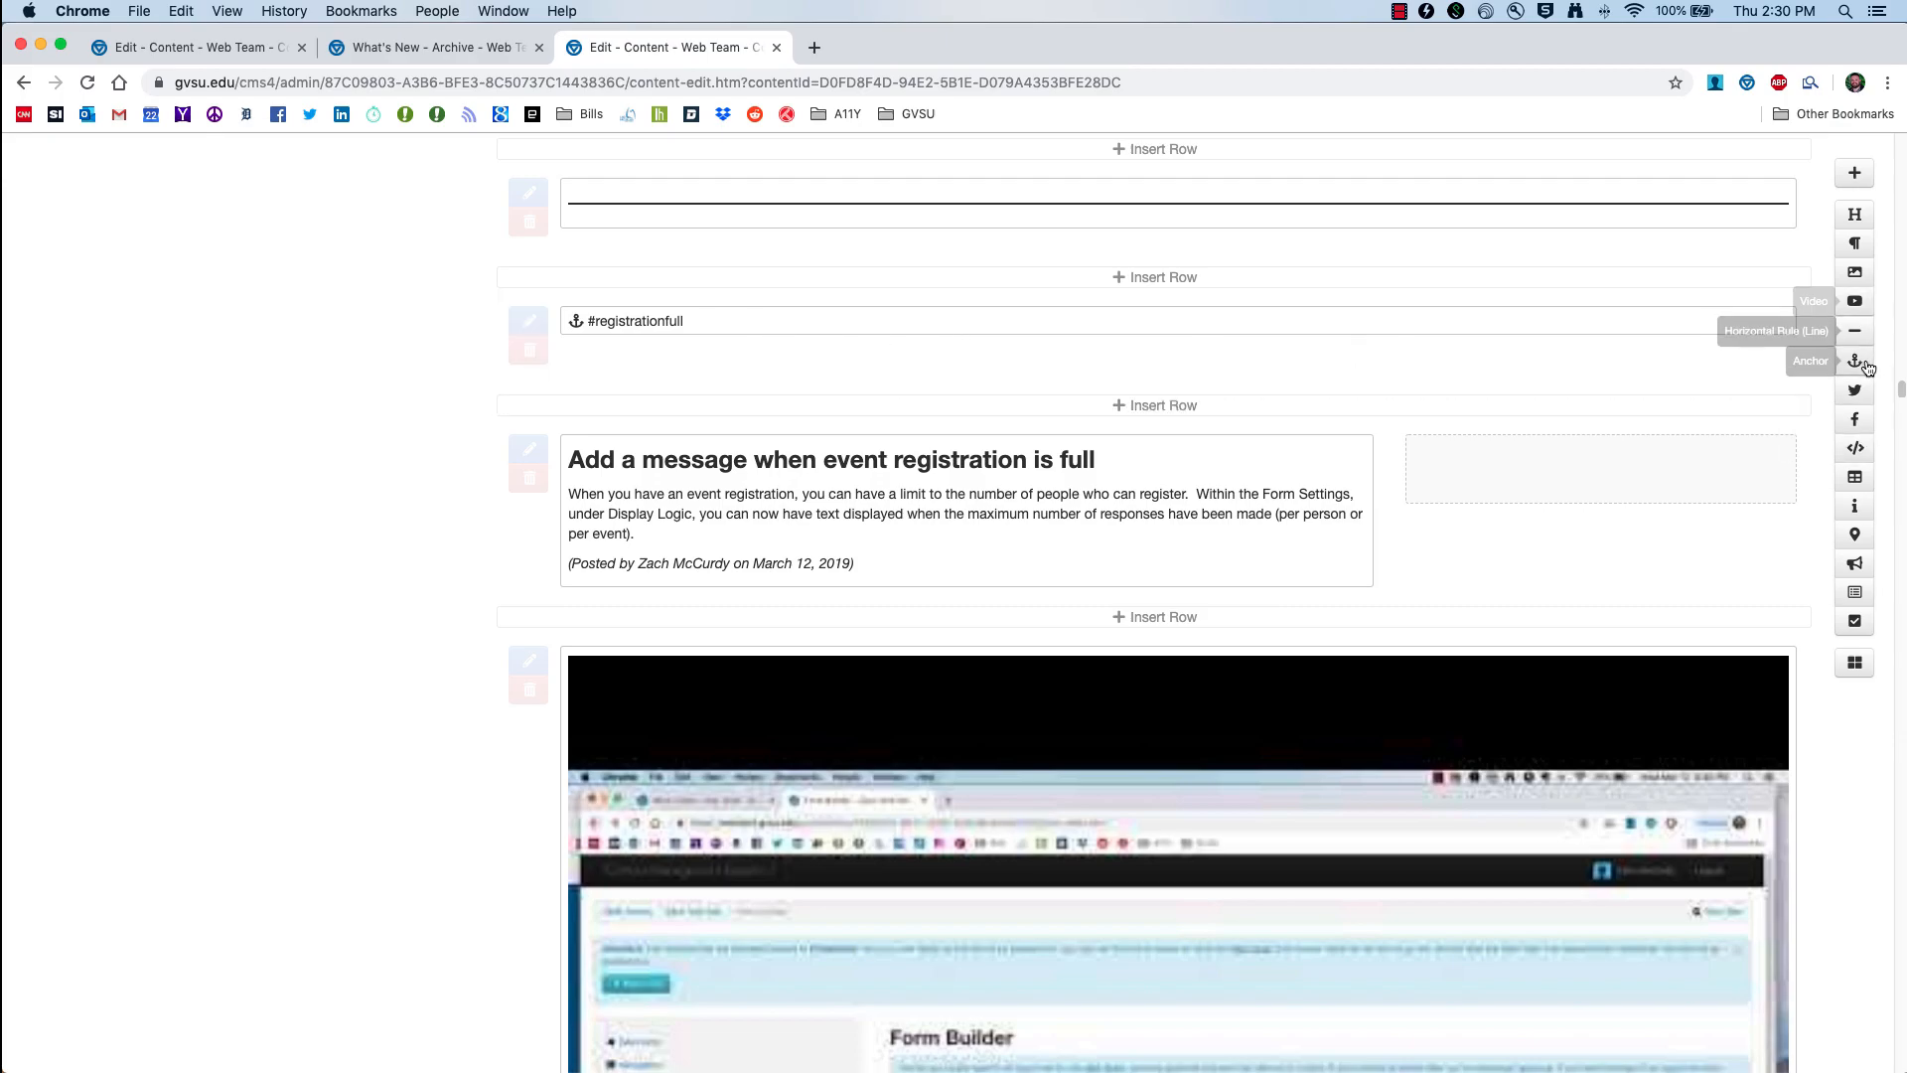
{"action": "left_click_drag", "start_coordinate": [1863, 367], "coordinate": [1109, 406]}
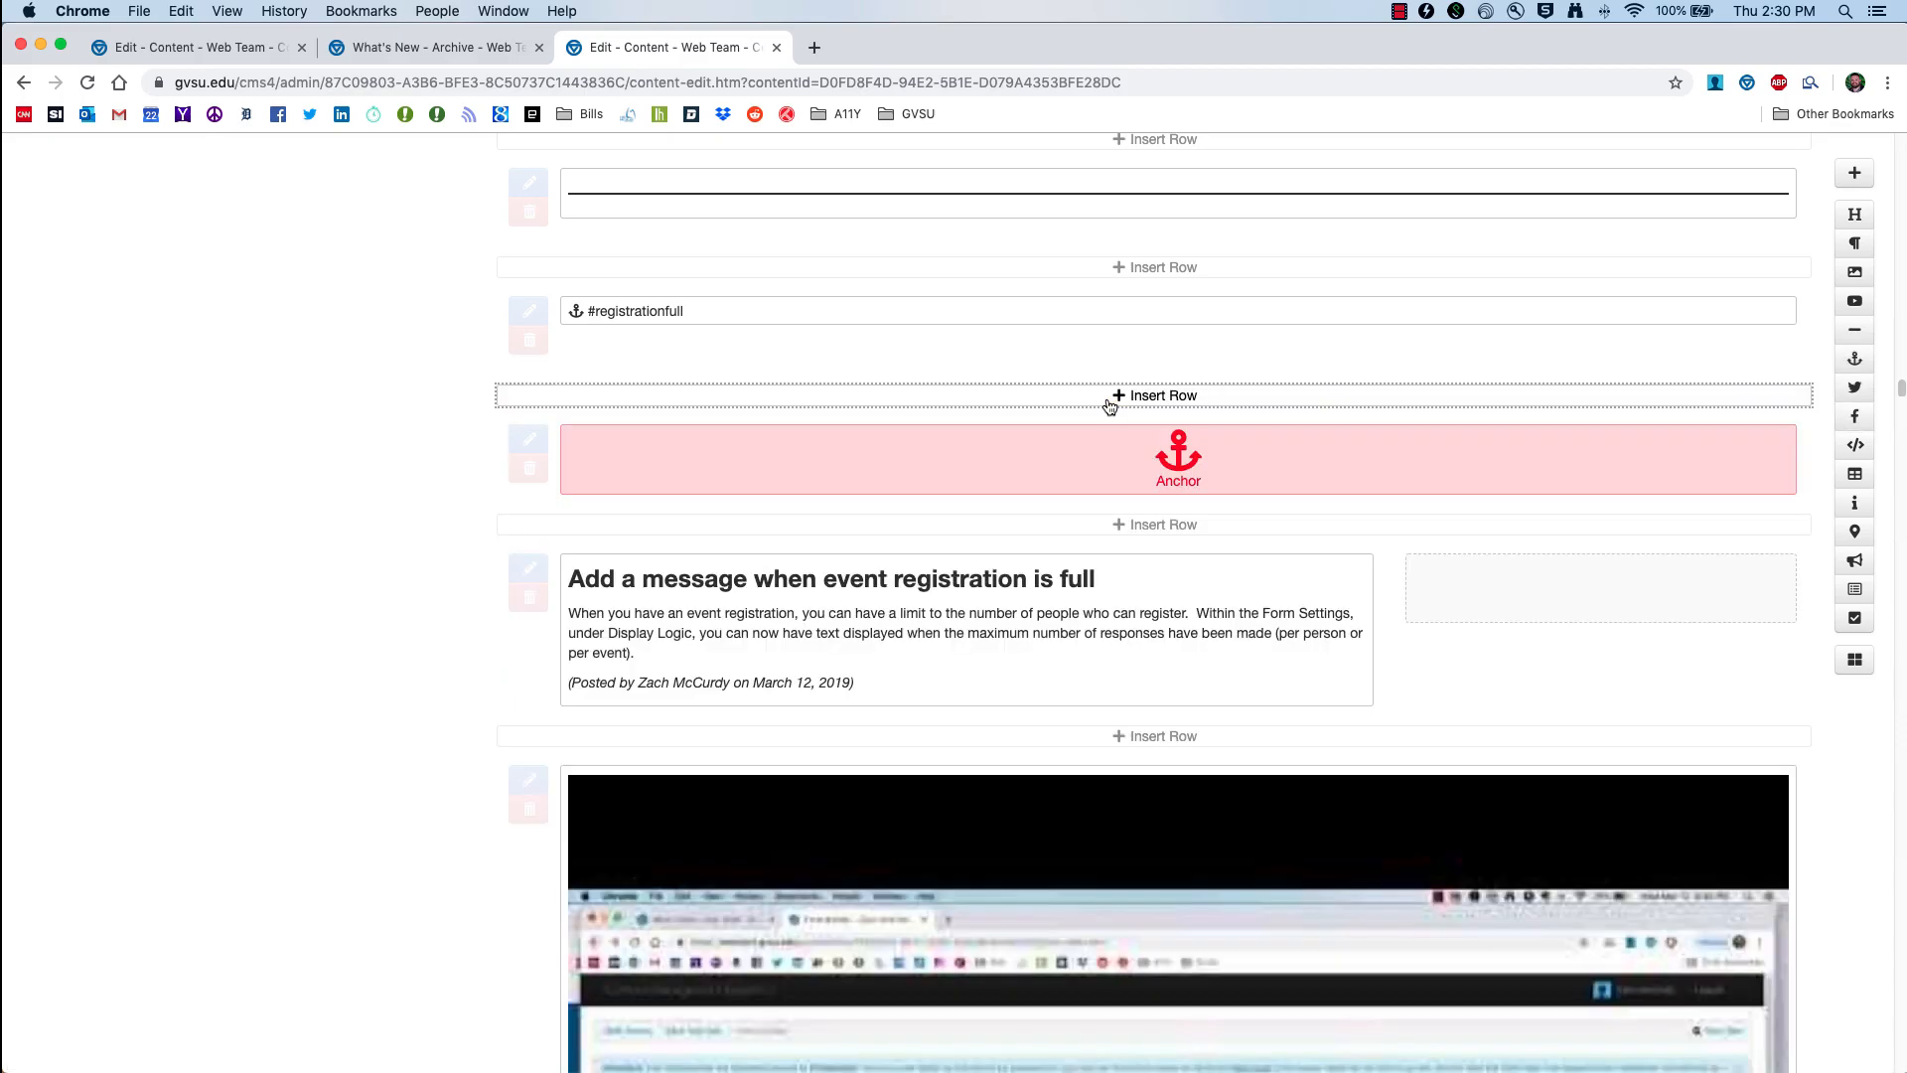
{"action": "left_click", "coordinate": [1185, 450]}
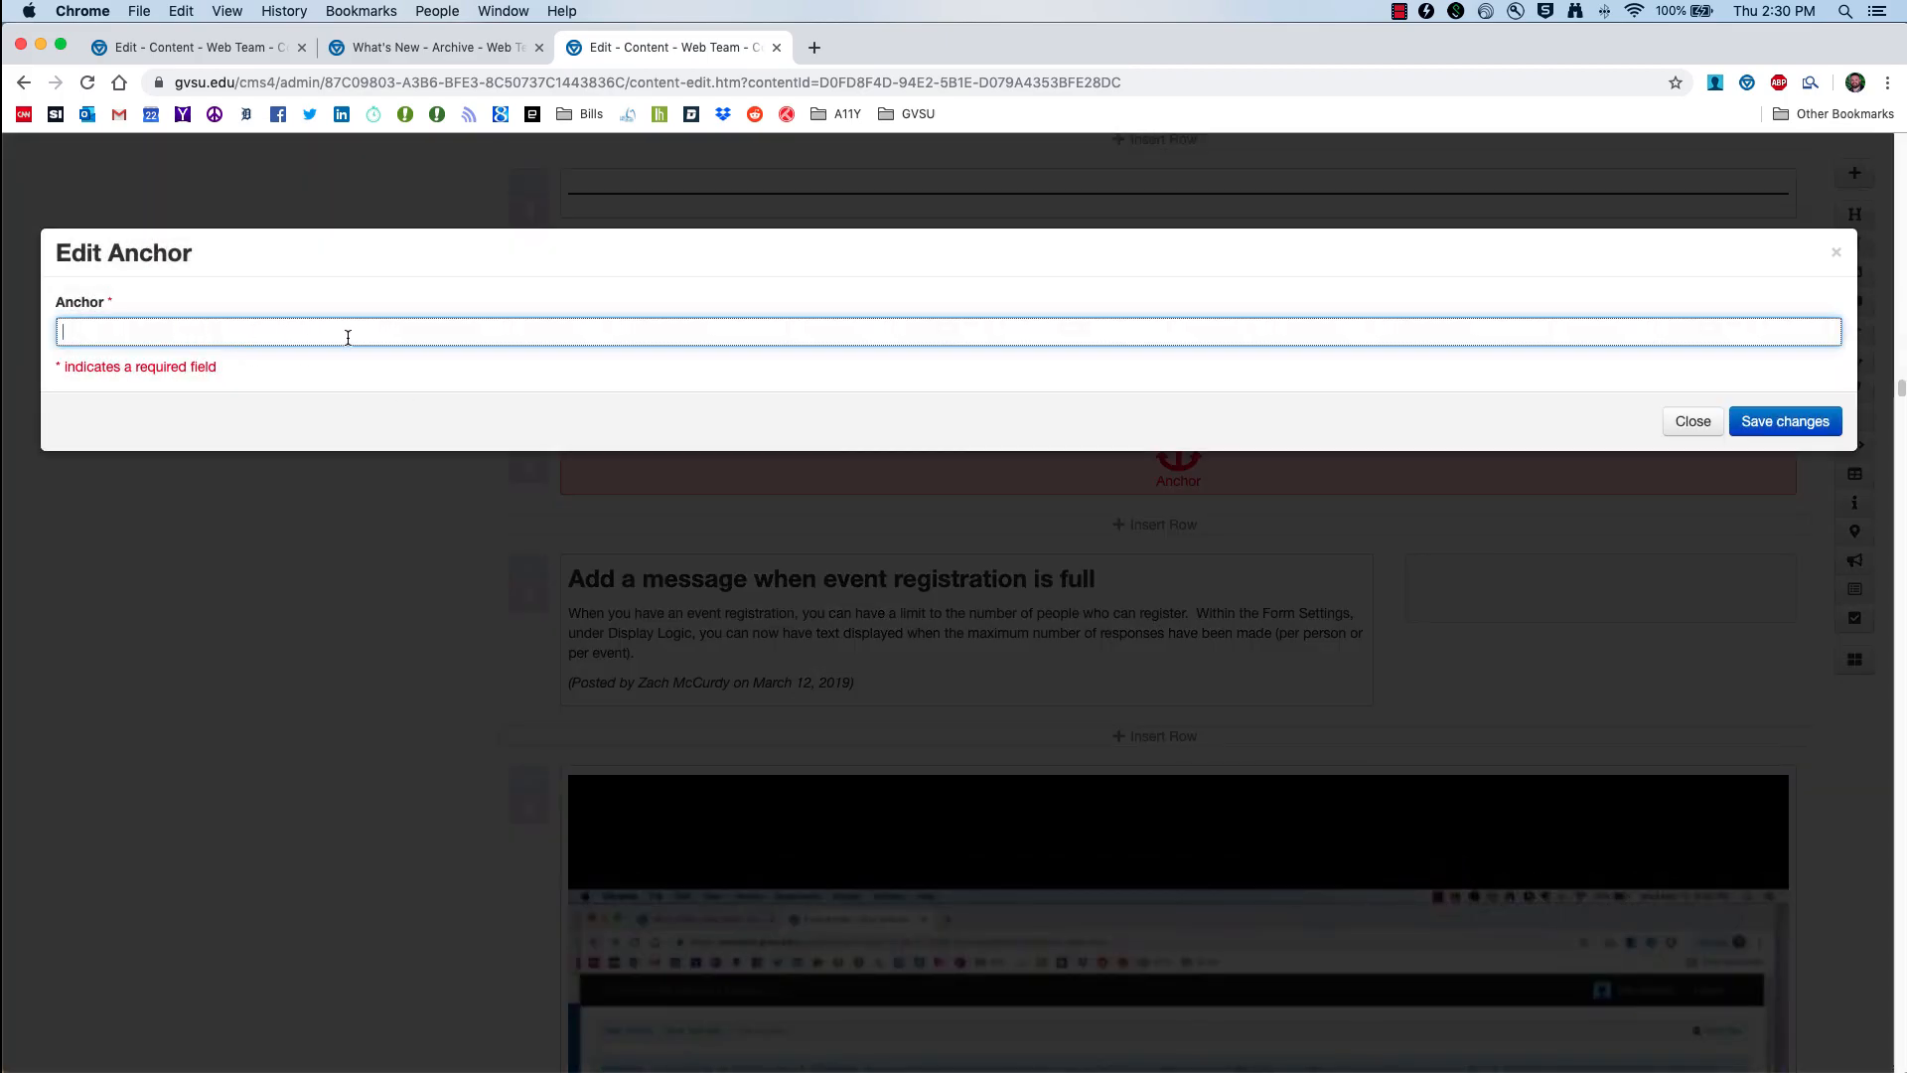
Step: Close the new anchor's settings without naming it, and delete the anchor
{"action": "left_click", "coordinate": [1664, 425]}
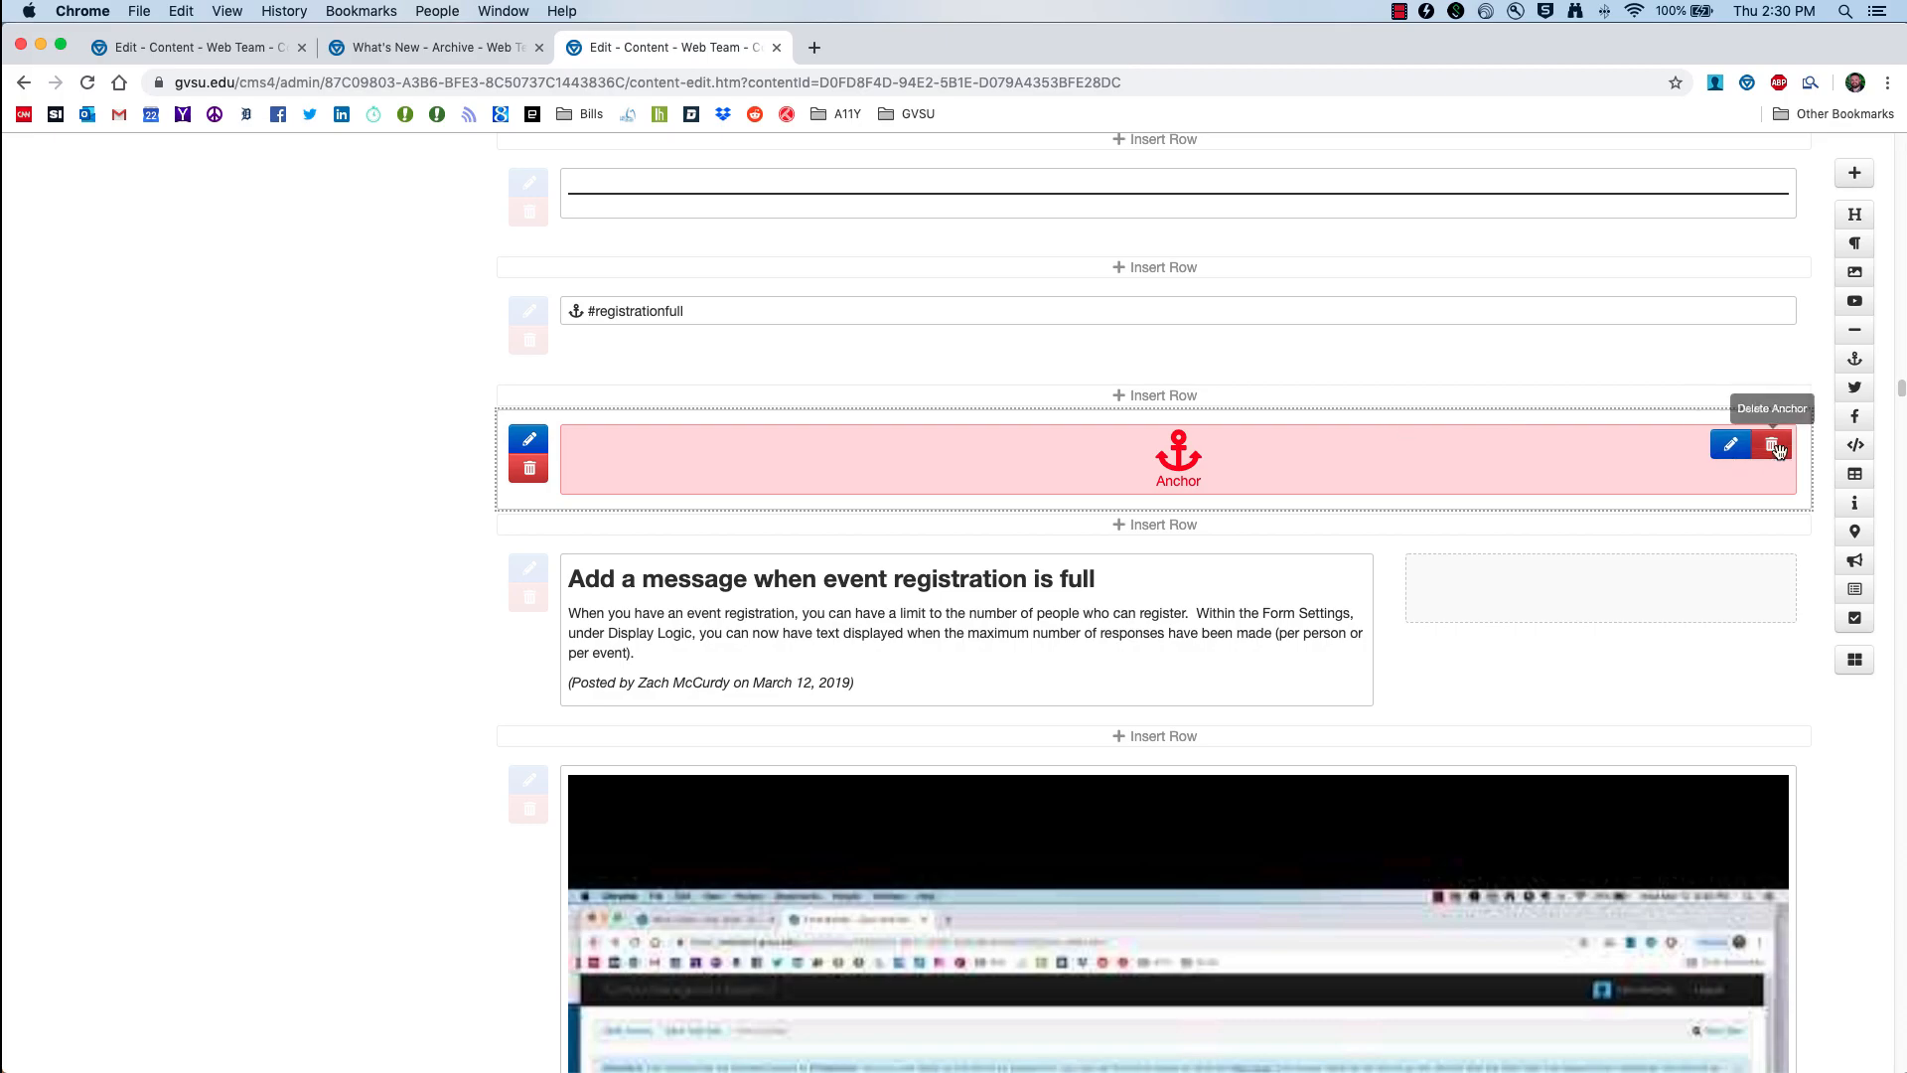
{"action": "left_click", "coordinate": [1771, 445]}
{"action": "left_click", "coordinate": [1126, 194]}
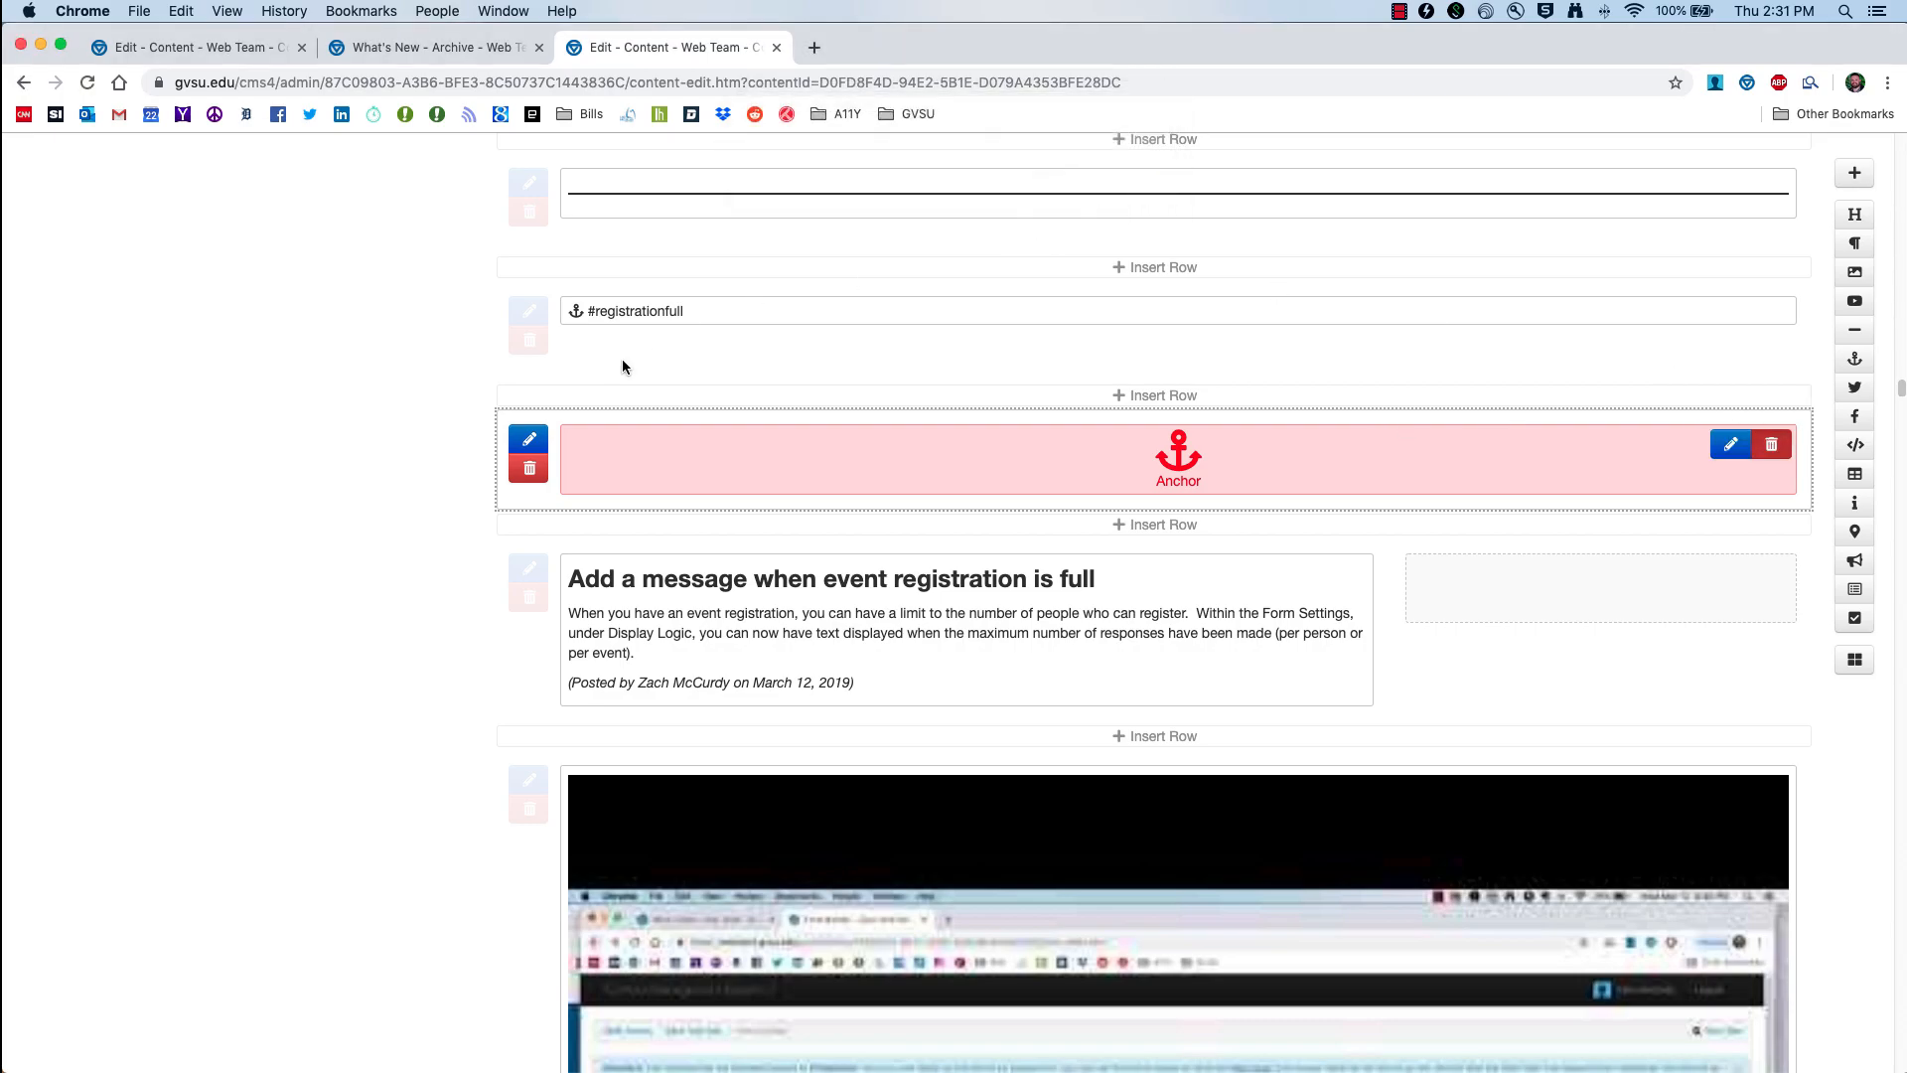
Step: Examine the name of the existing registrationfull anchor and close its settings without changes
{"action": "left_click", "coordinate": [723, 312]}
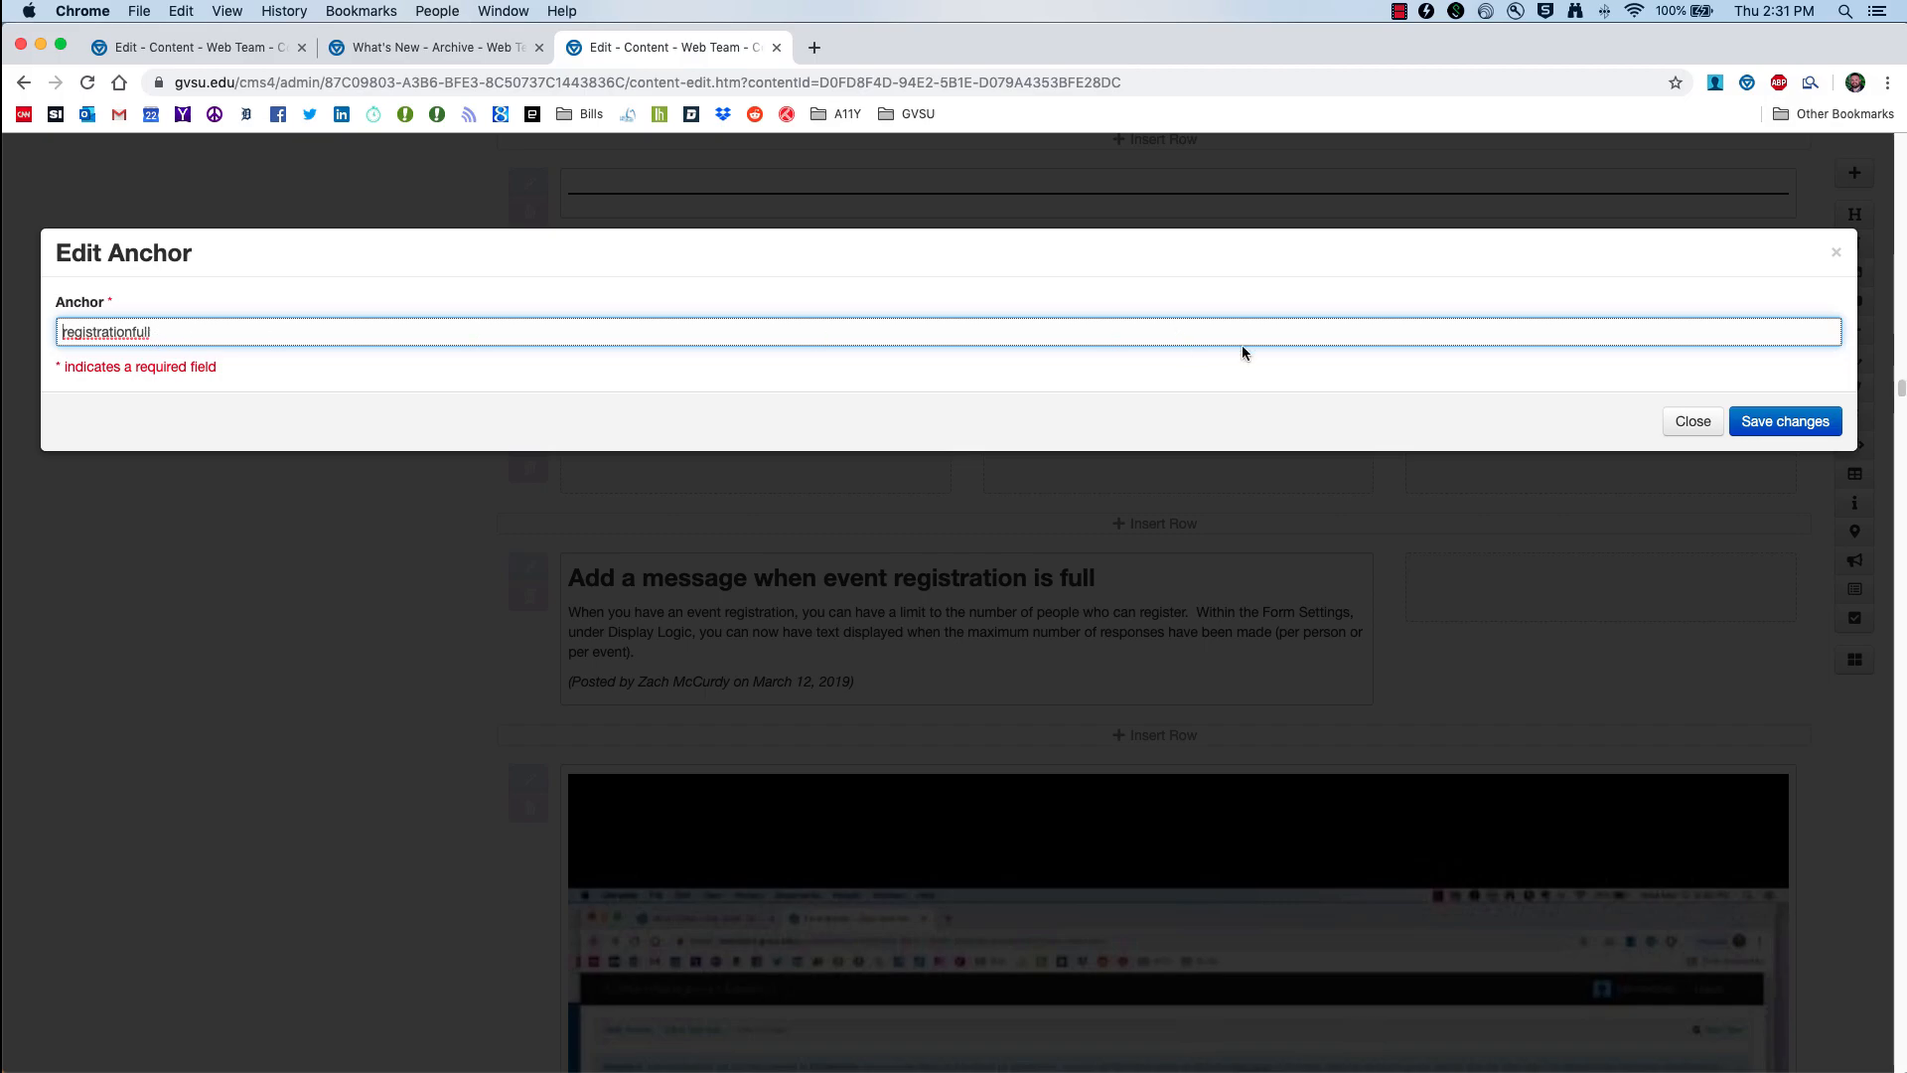
{"action": "left_click", "coordinate": [1718, 425]}
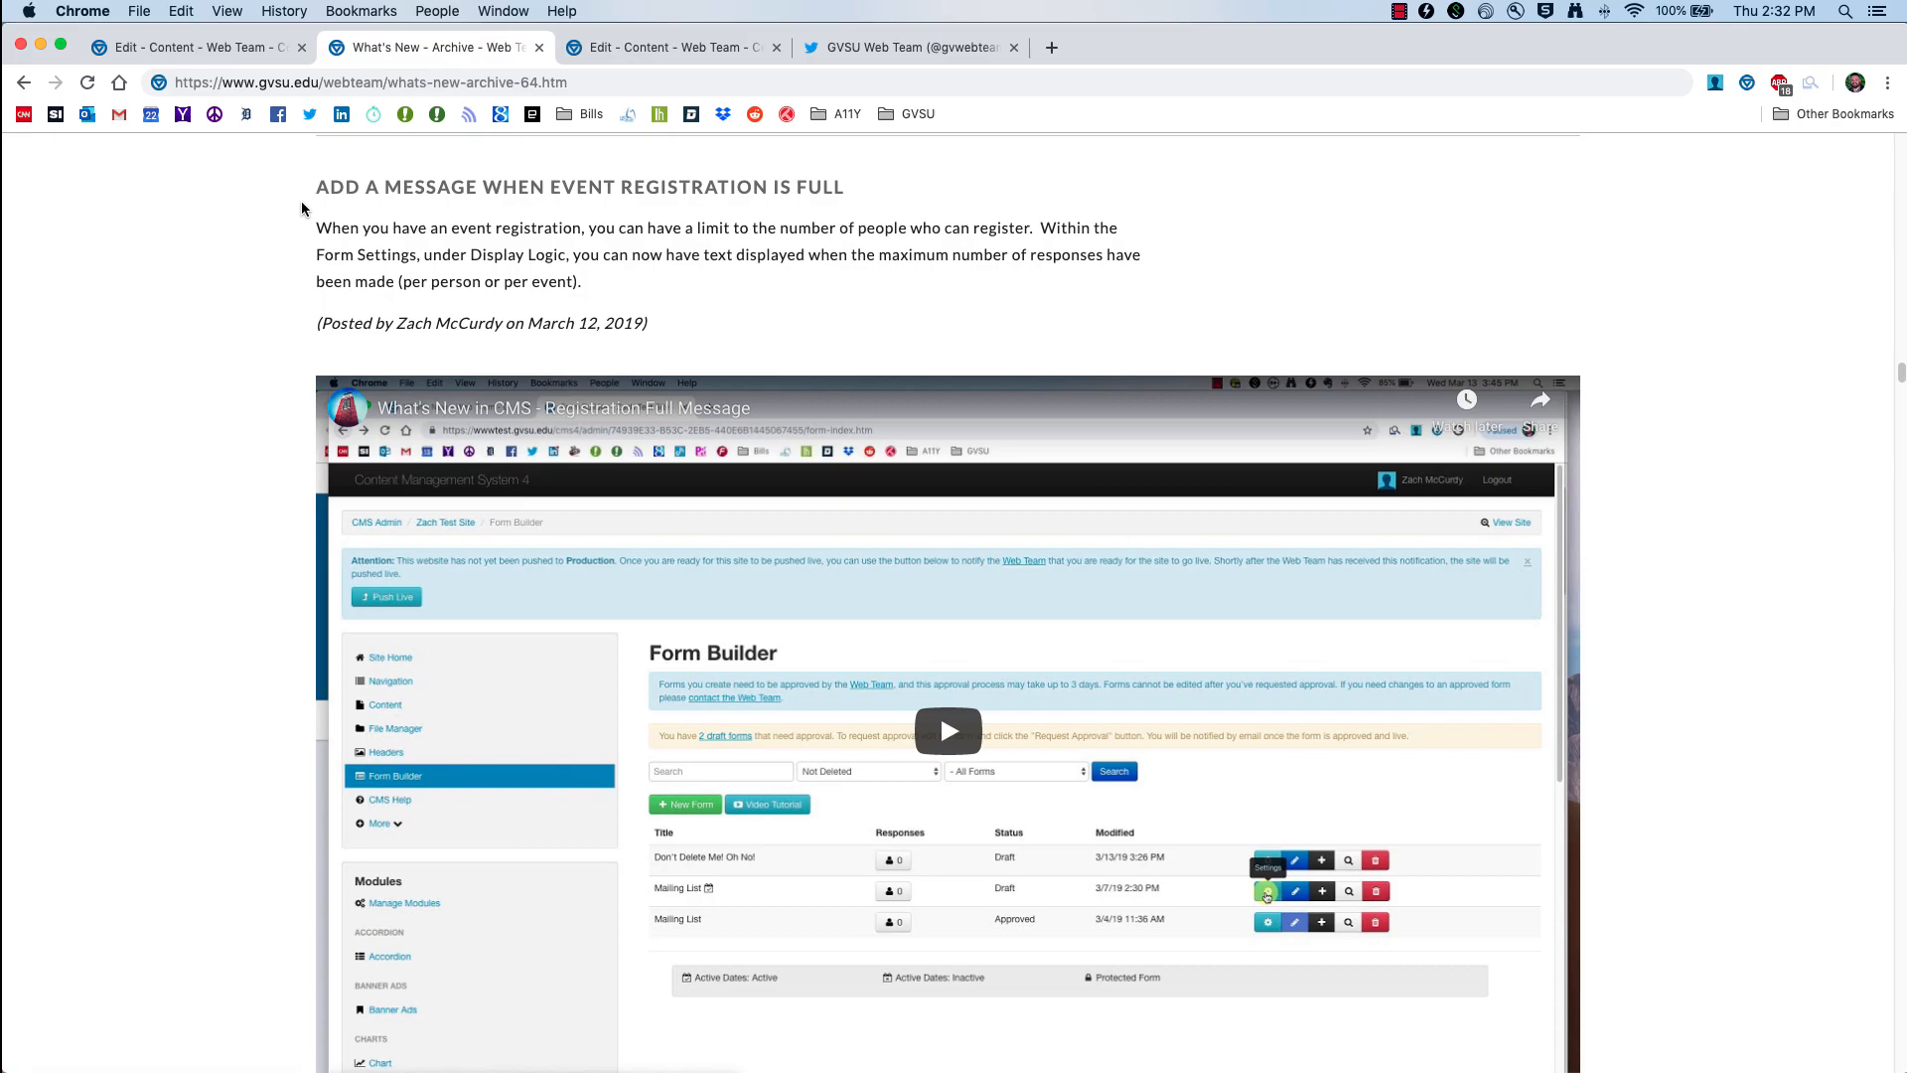
{"action": "scroll", "coordinate": [295, 194], "scroll_direction": "up", "scroll_amount": 3}
{"action": "scroll", "coordinate": [318, 298], "scroll_direction": "down", "scroll_amount": 4}
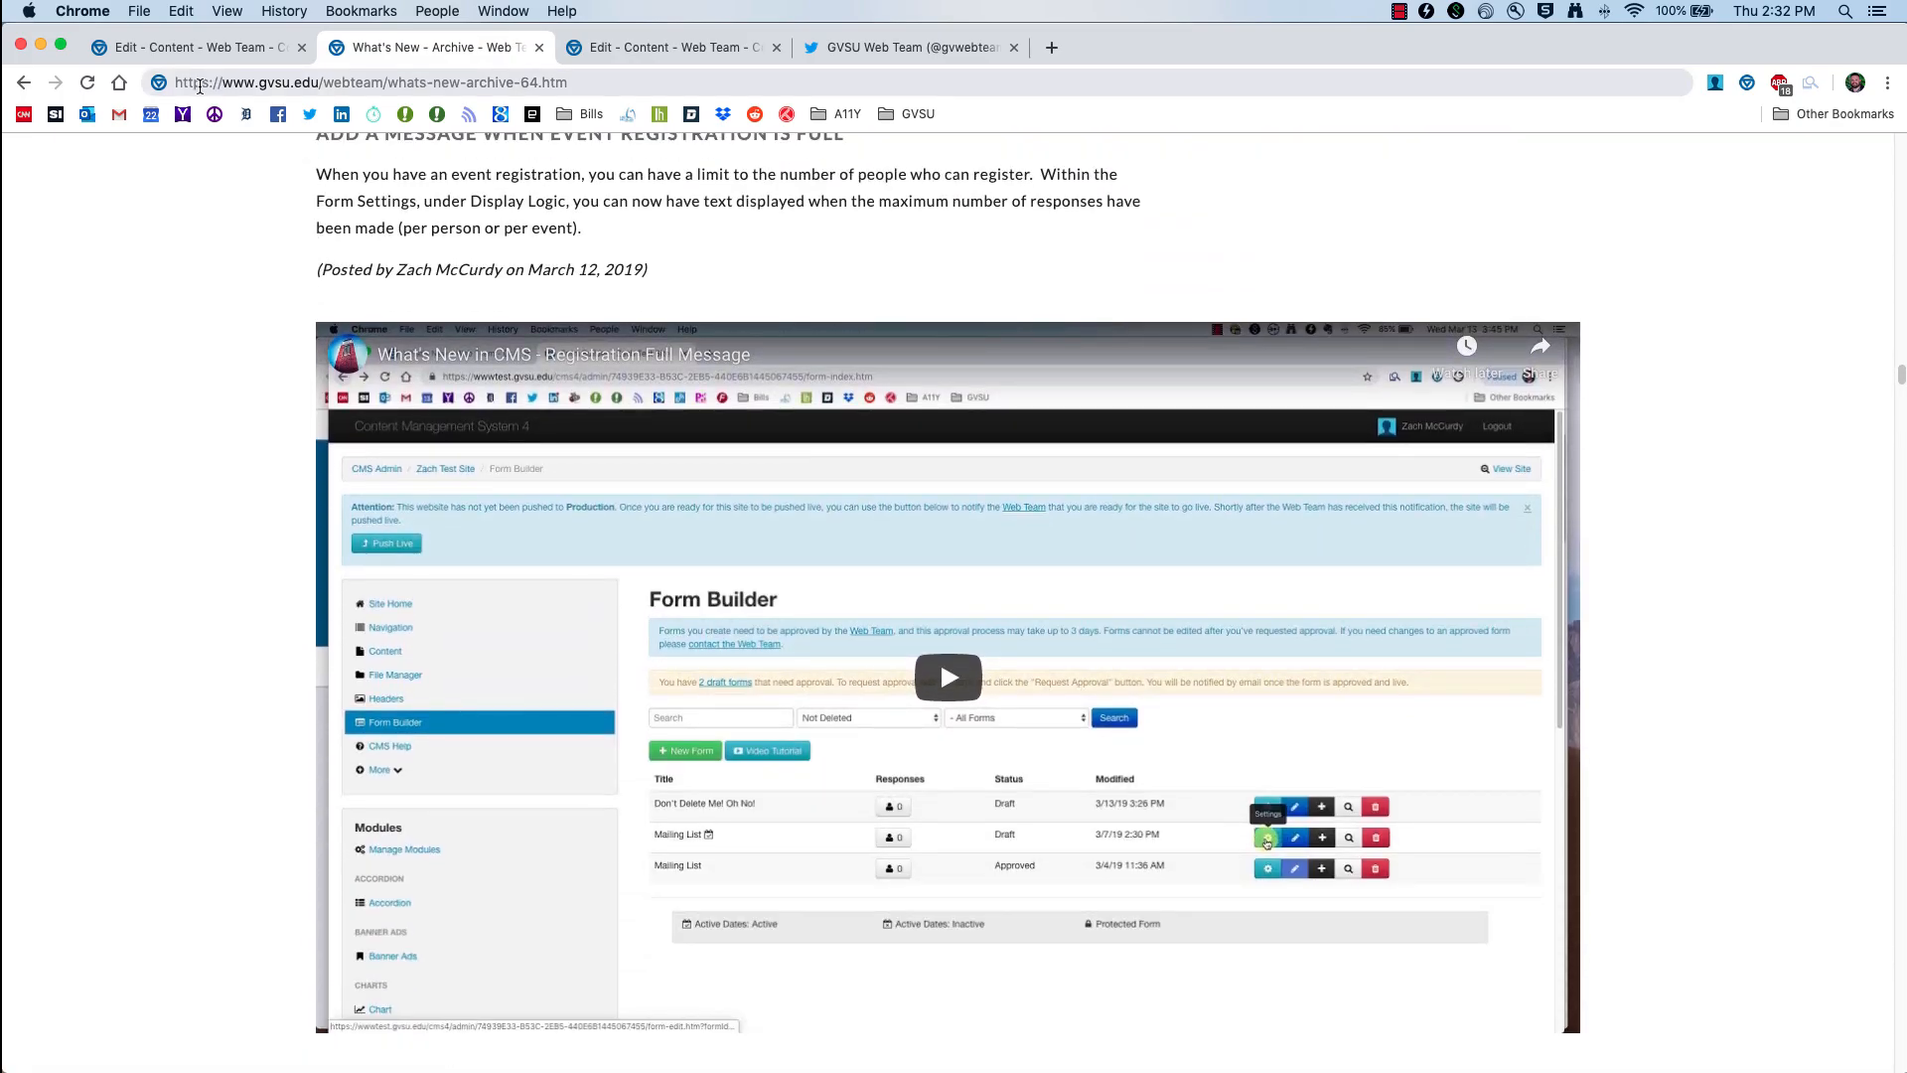
{"action": "left_click", "coordinate": [200, 87]}
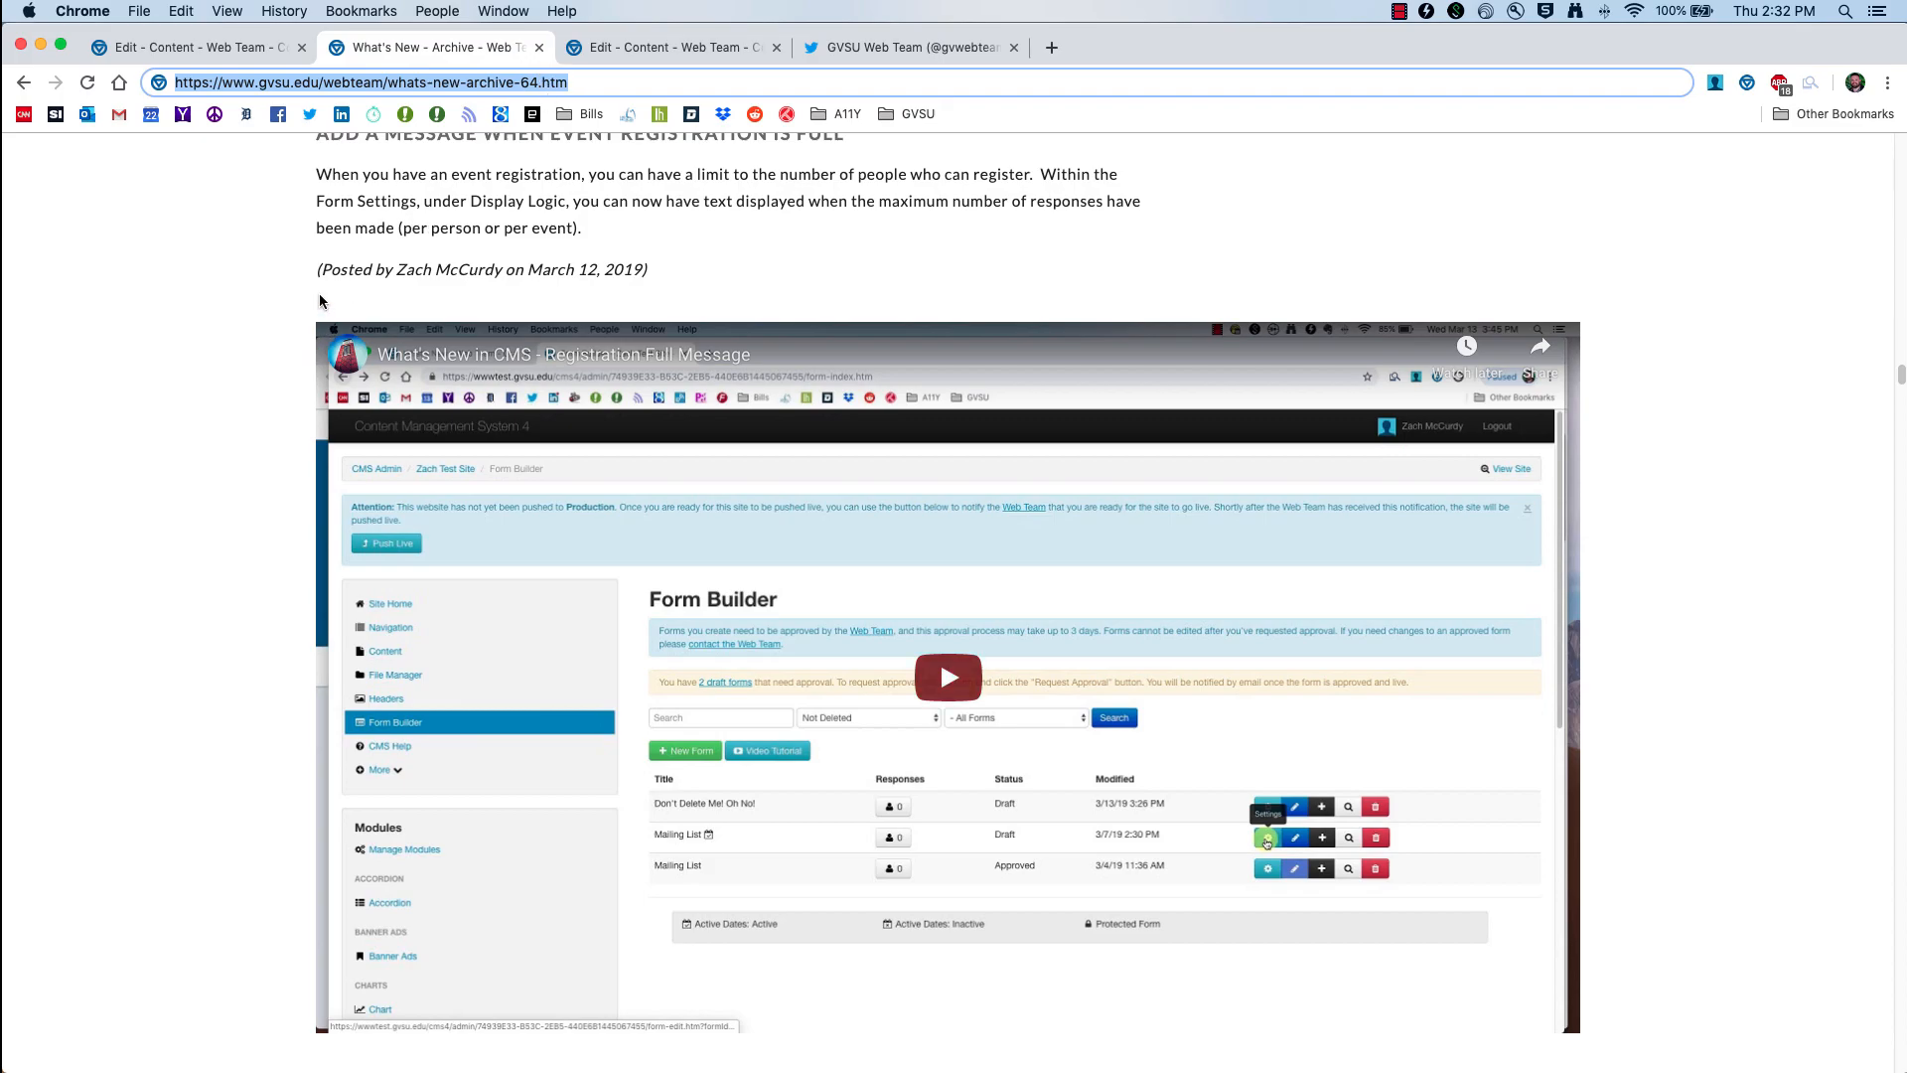
{"action": "scroll", "coordinate": [319, 295], "scroll_direction": "up", "scroll_amount": 2}
{"action": "left_click", "coordinate": [635, 52]}
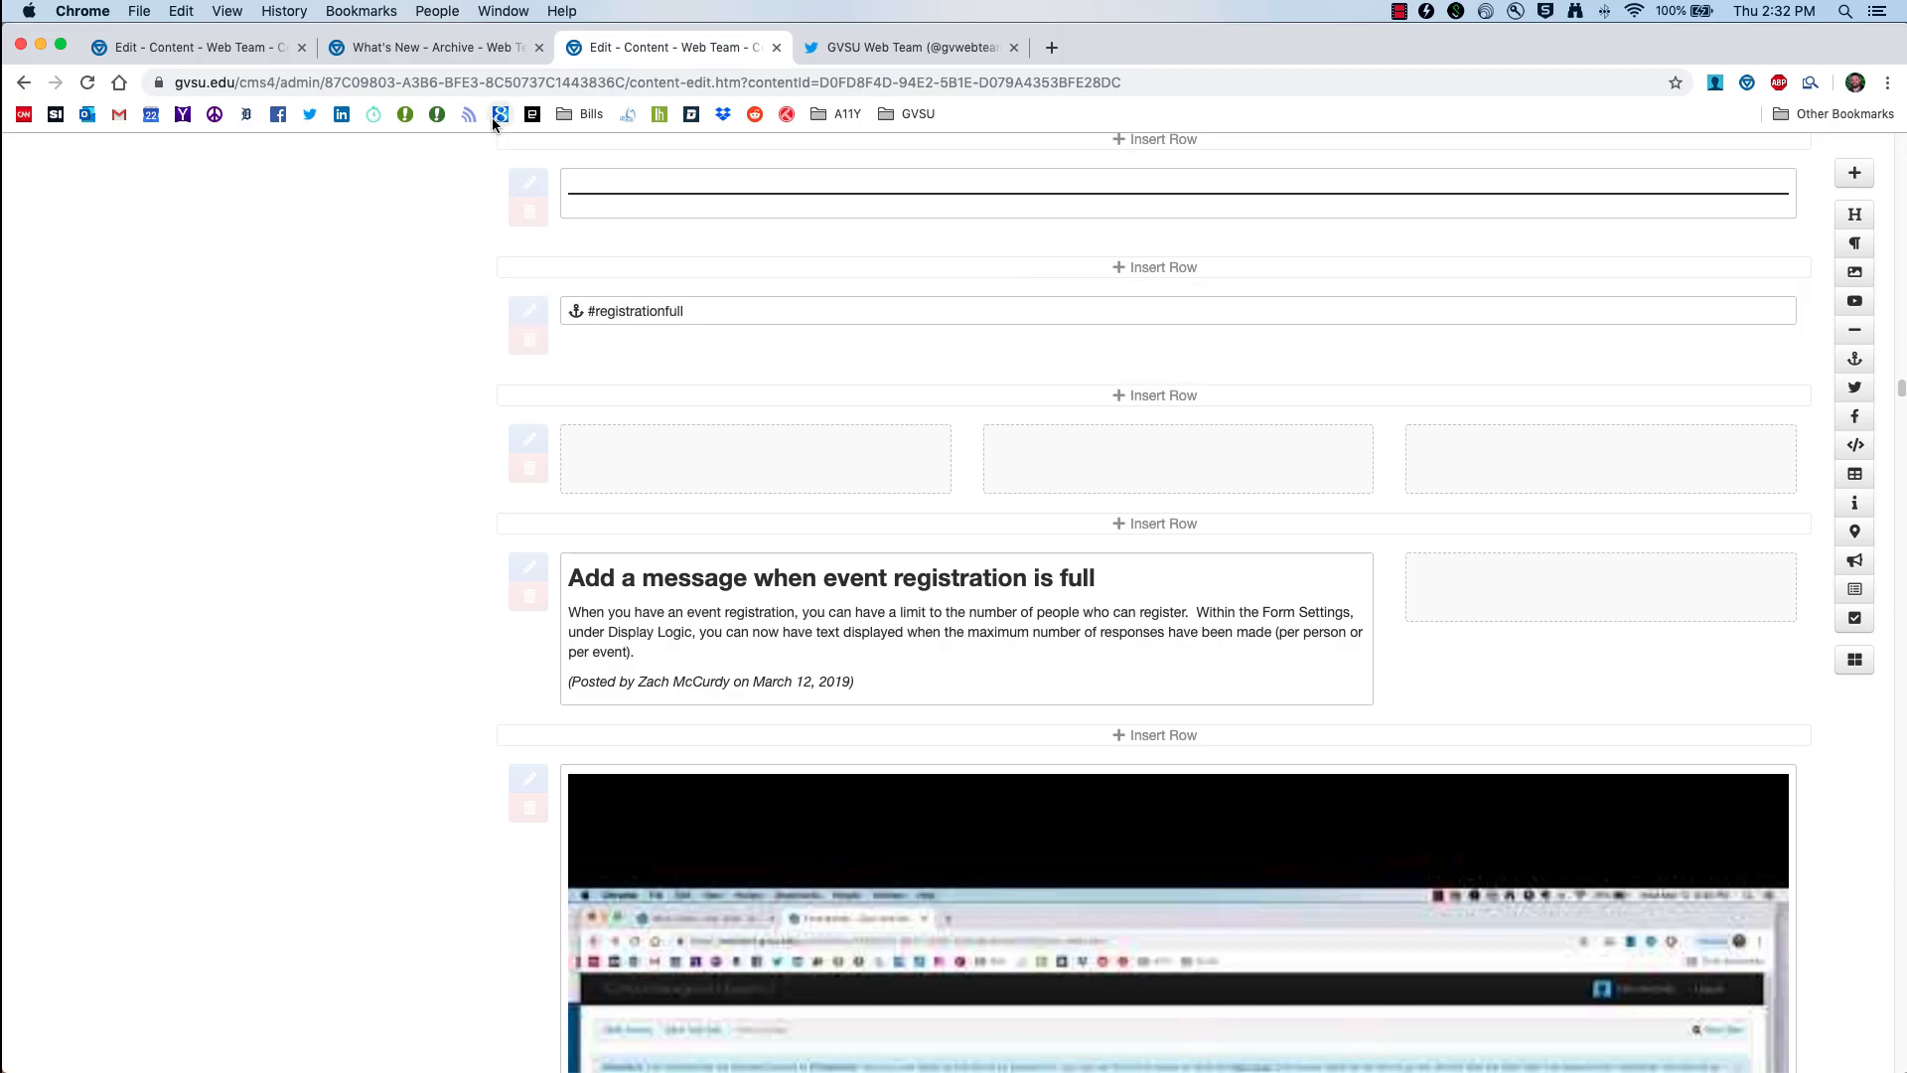
{"action": "left_click", "coordinate": [474, 51]}
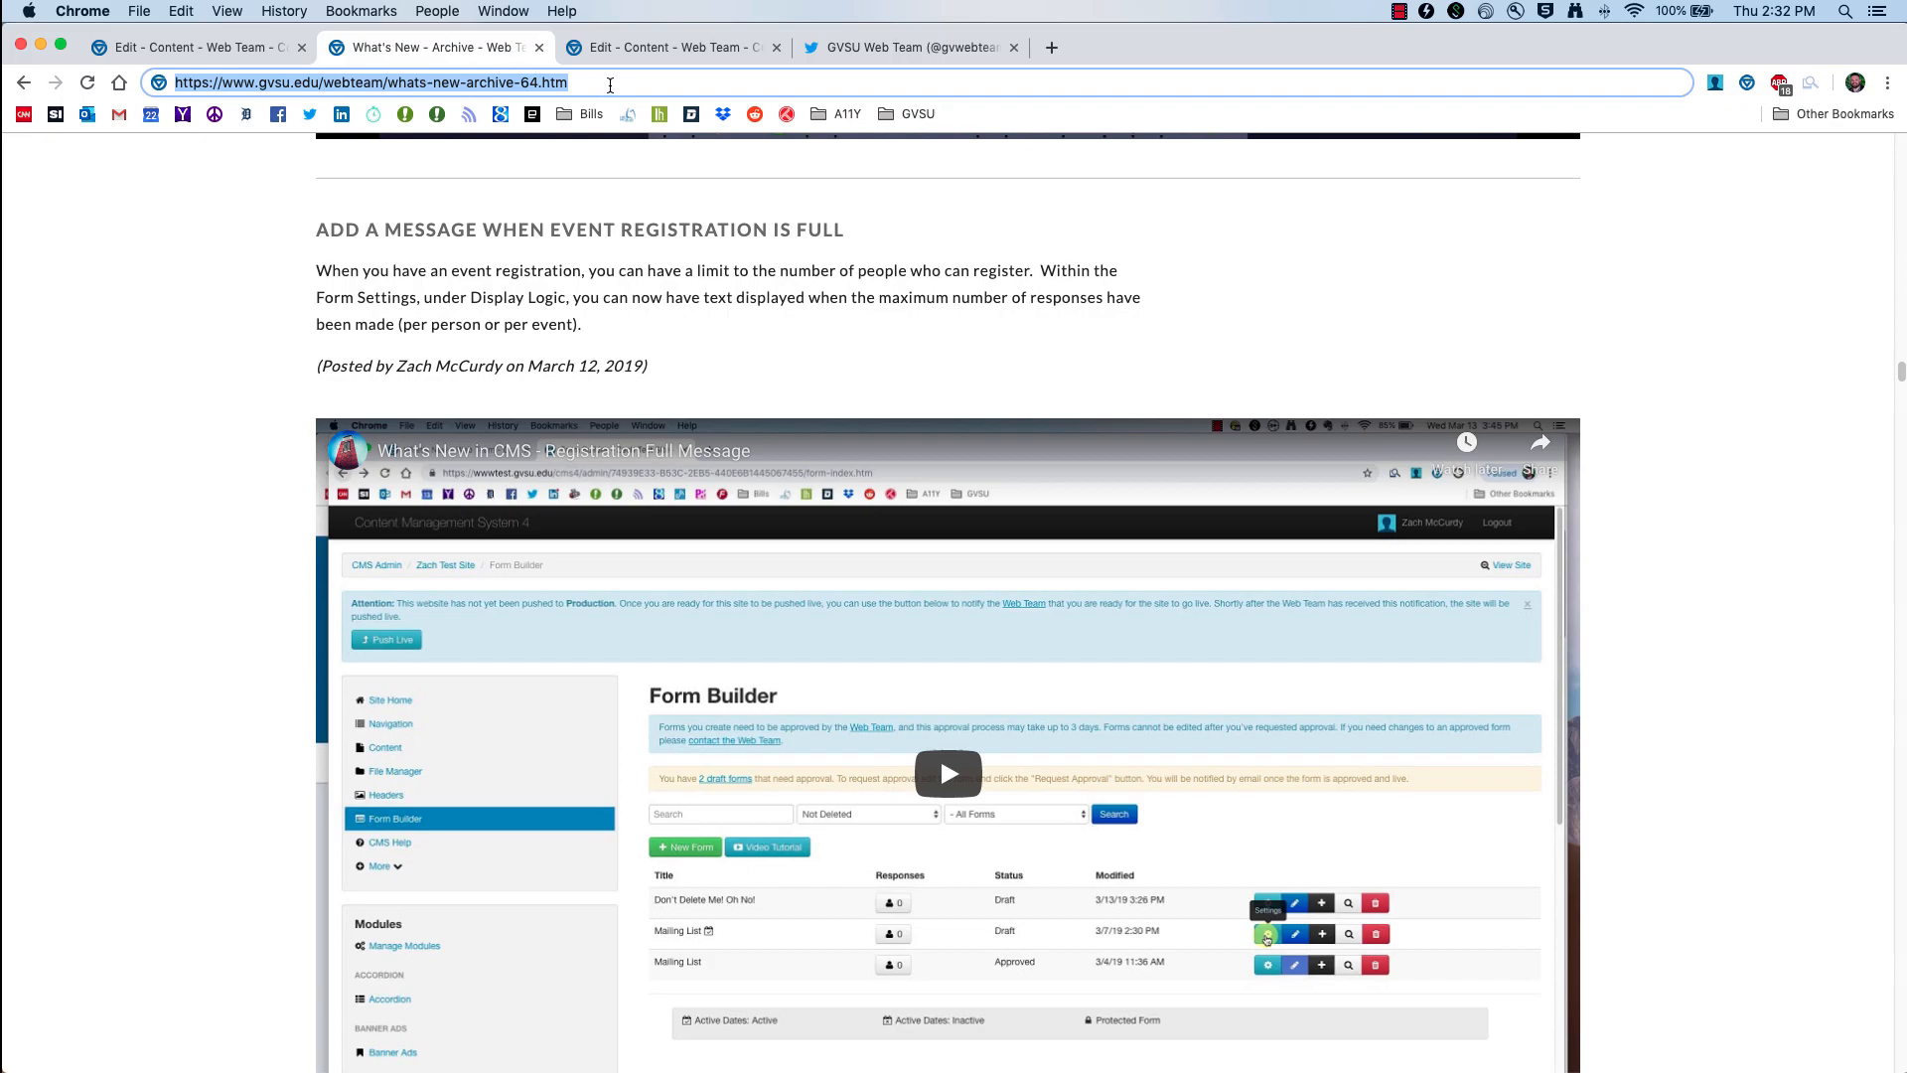
{"action": "left_click", "coordinate": [610, 85]}
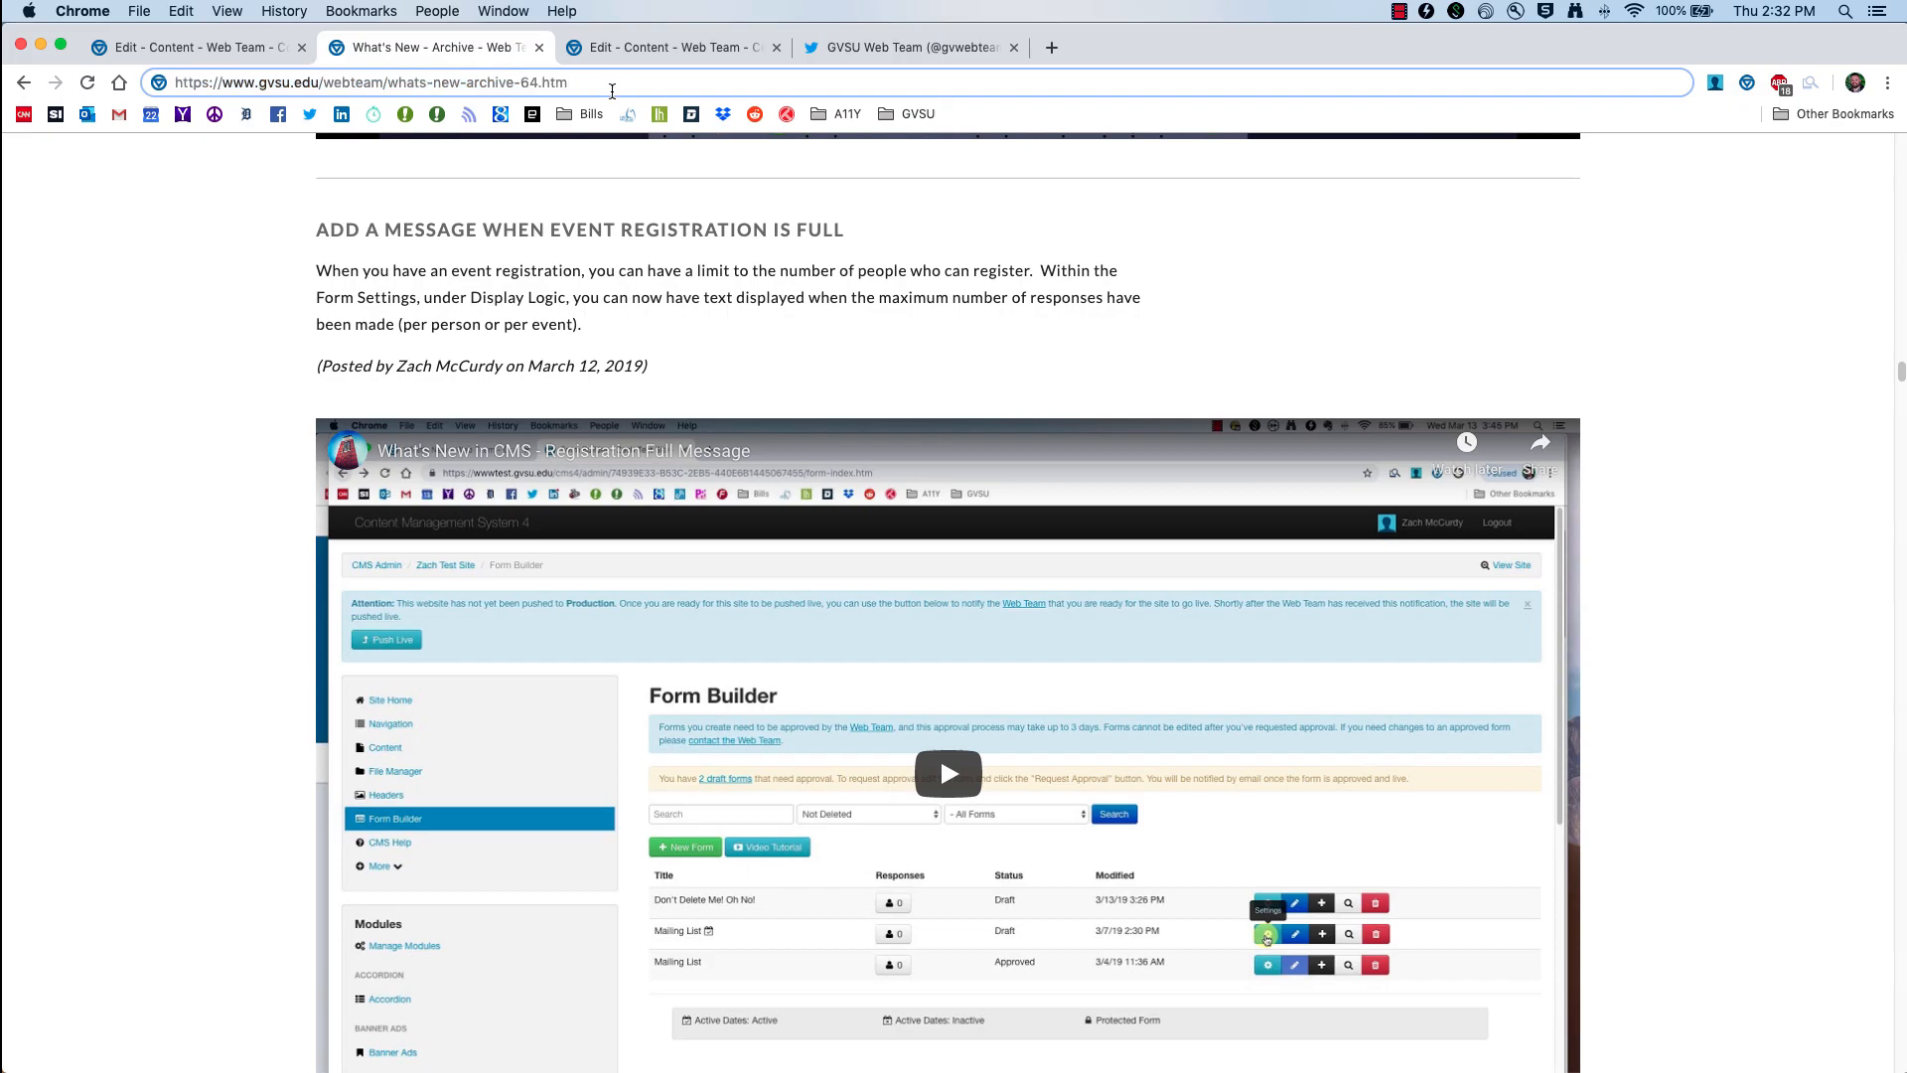
{"action": "type", "text": "#"}
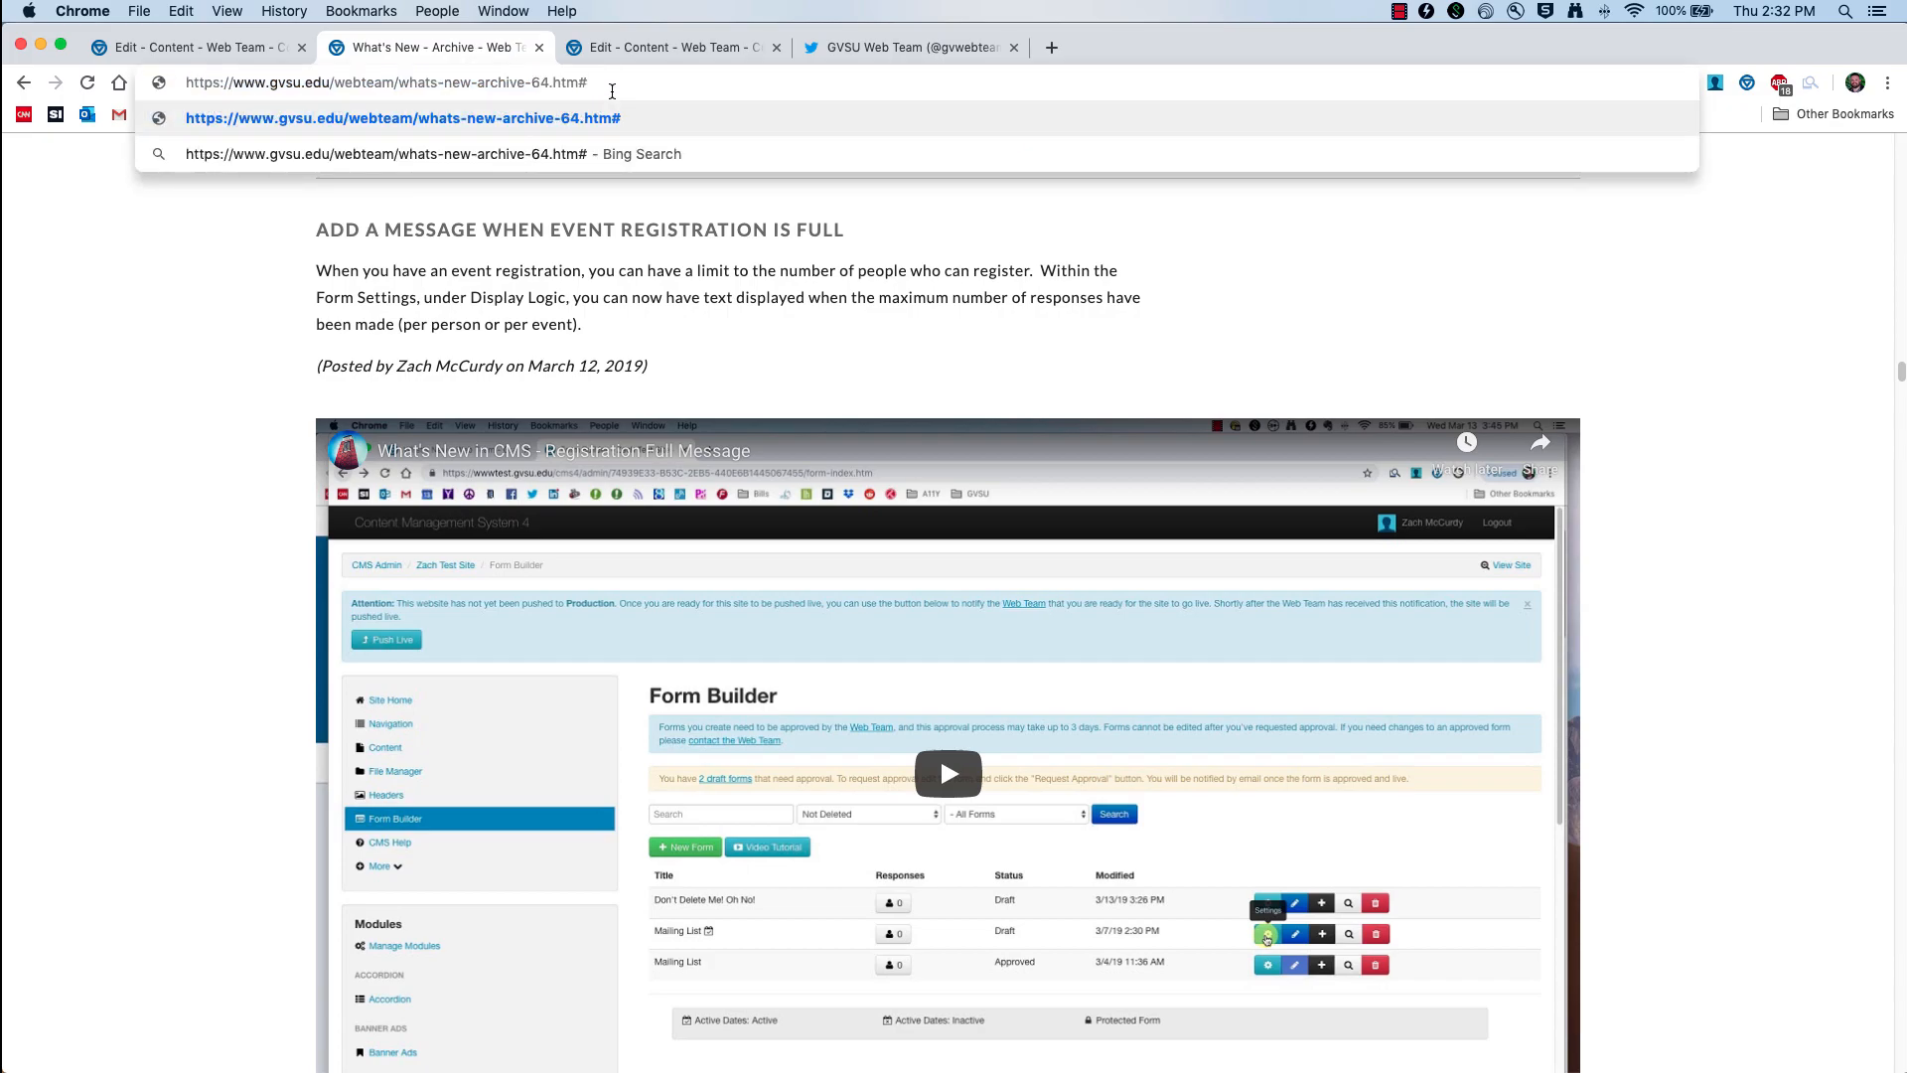
{"action": "type", "text": "reg"}
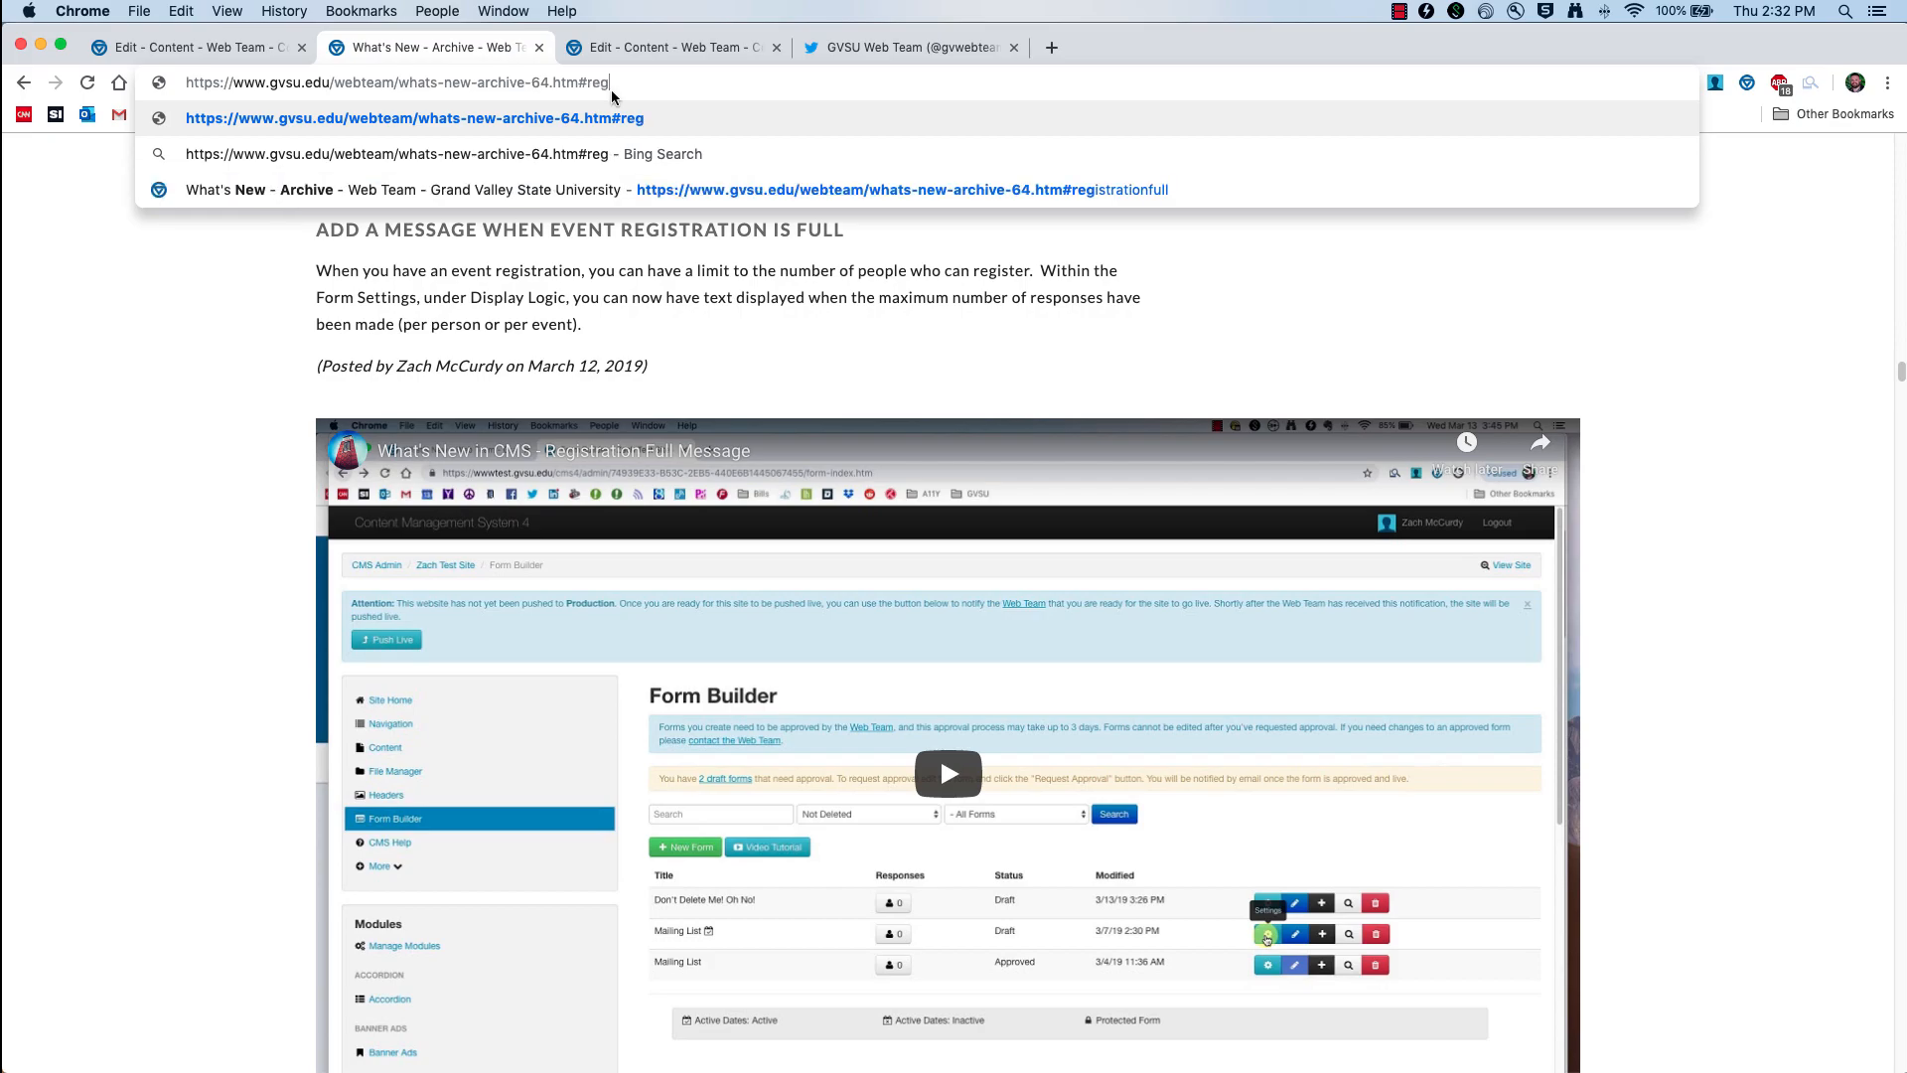
{"action": "type", "text": "istration"}
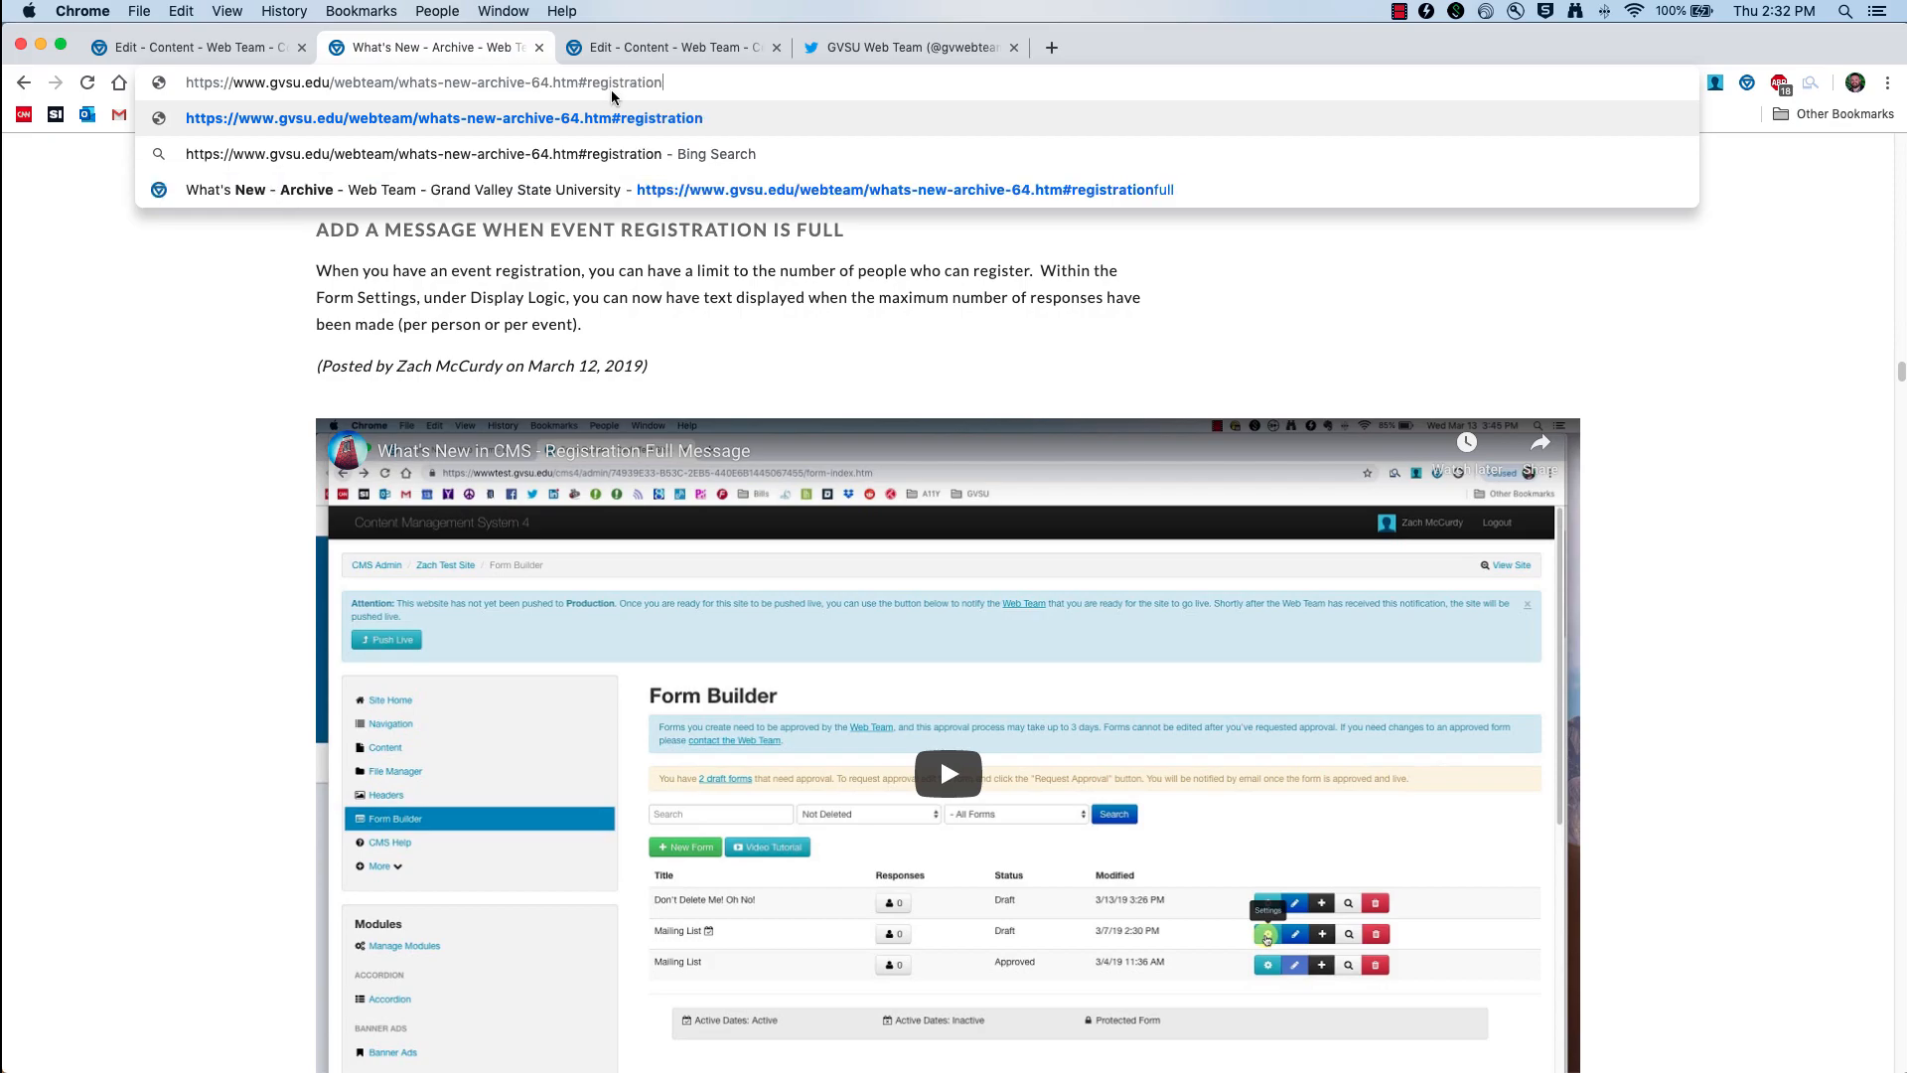
{"action": "type", "text": "full"}
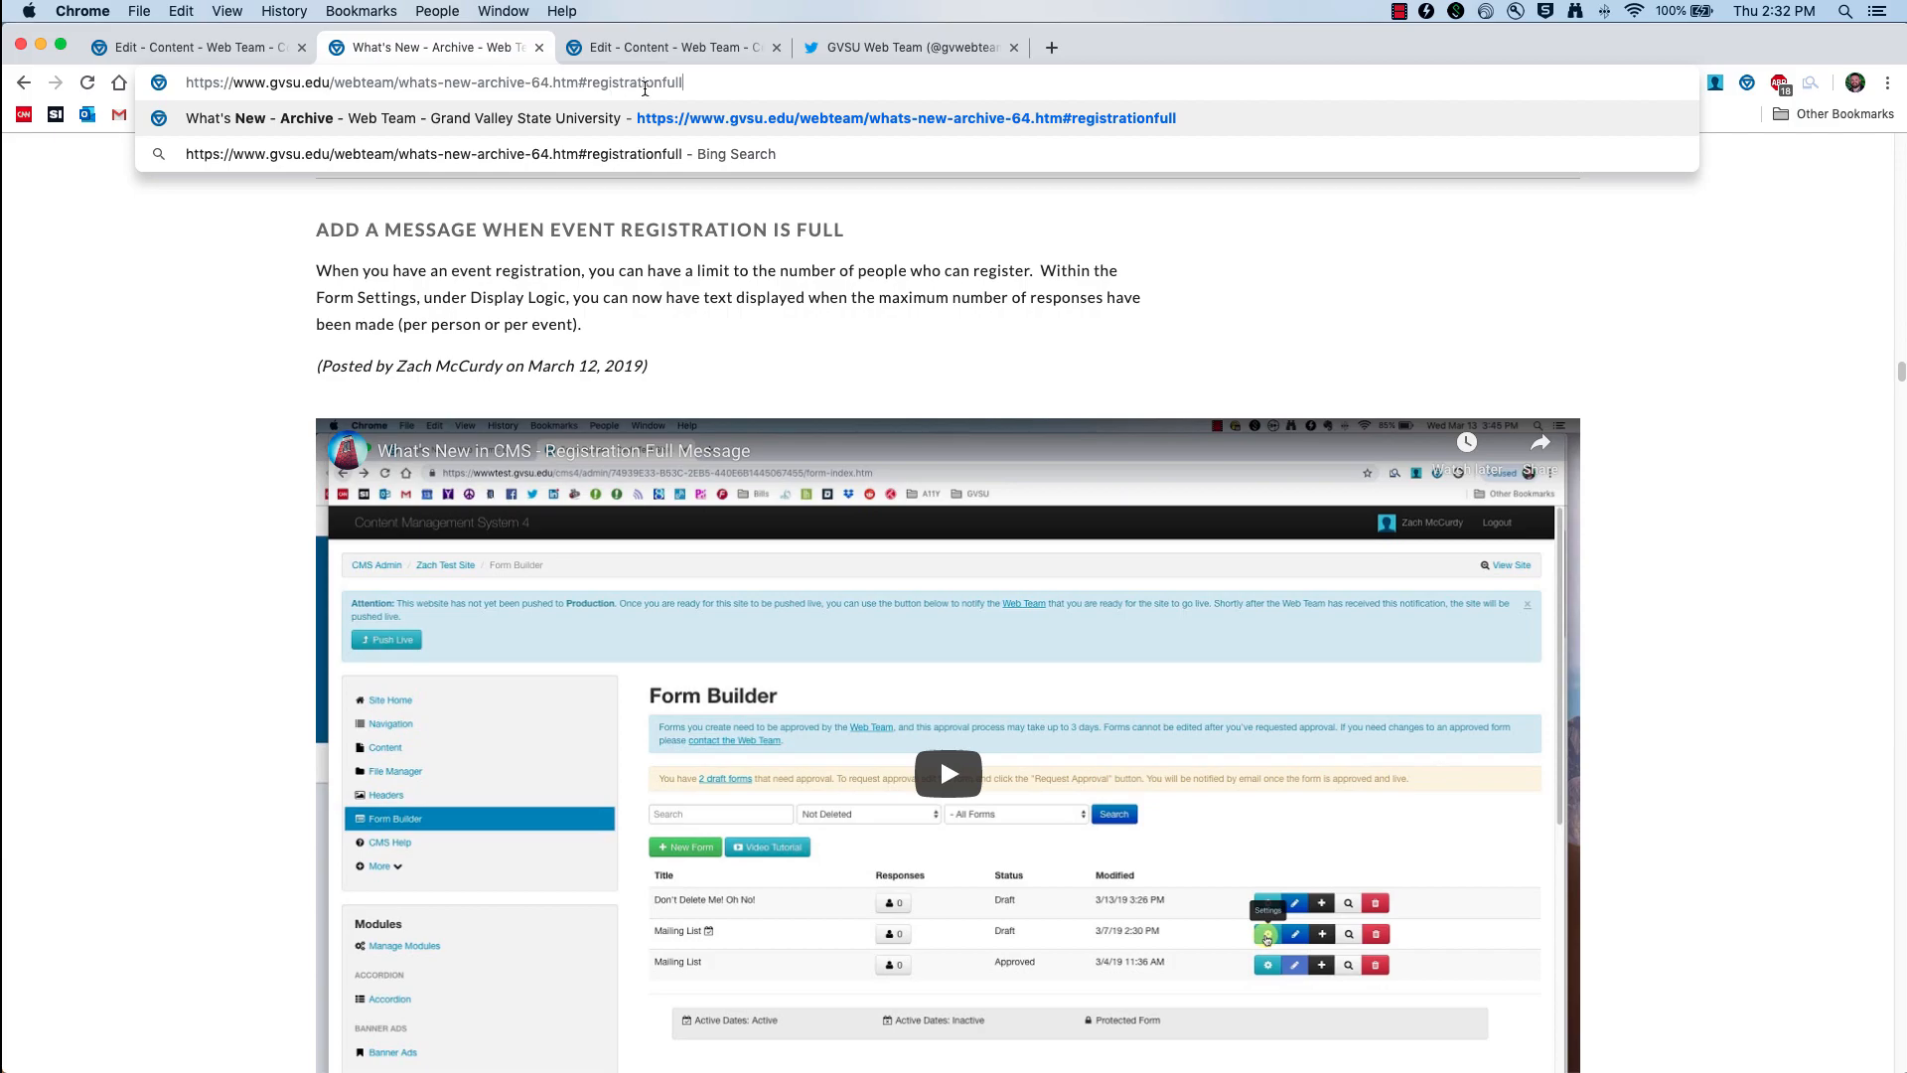
Step: Copy the complete archive page address including #registrationfull and load it
{"action": "left_click_drag", "start_coordinate": [703, 86], "coordinate": [159, 83]}
{"action": "key", "text": "super+c"}
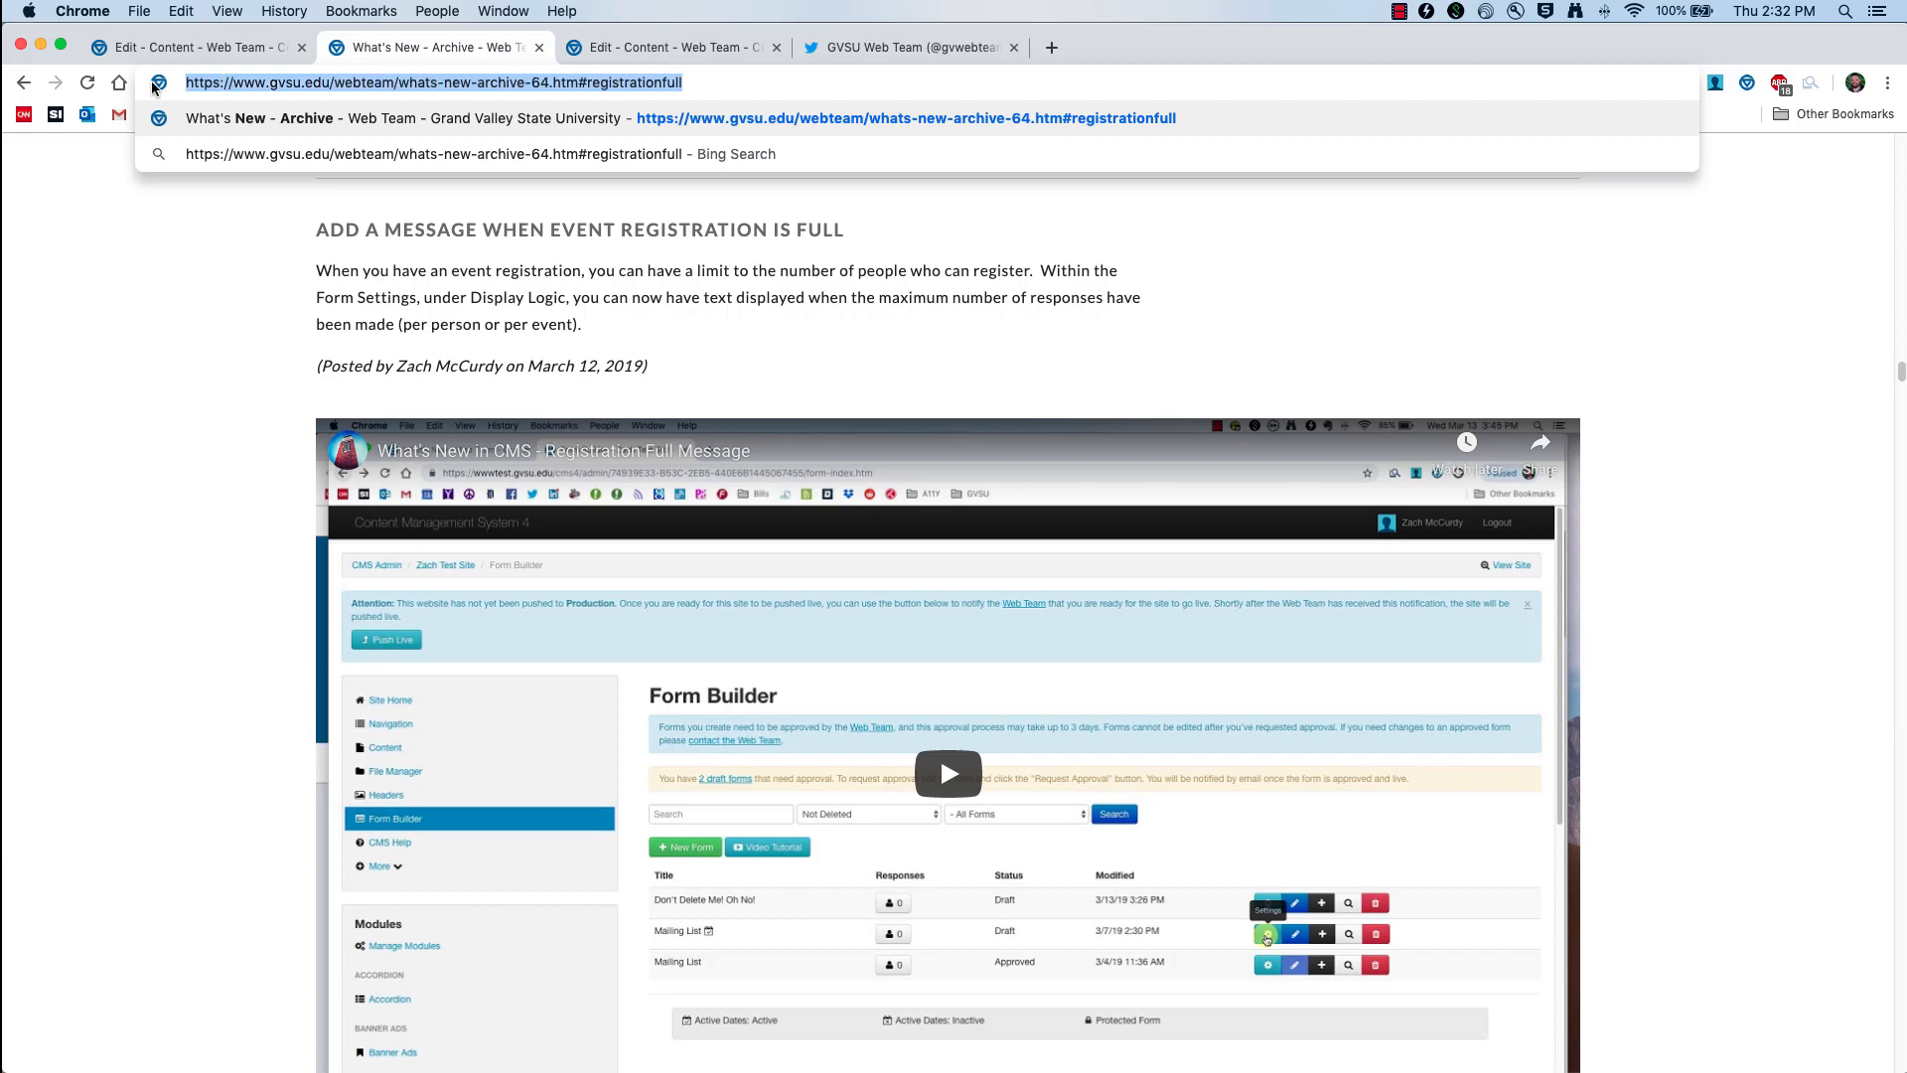
{"action": "left_click", "coordinate": [714, 81]}
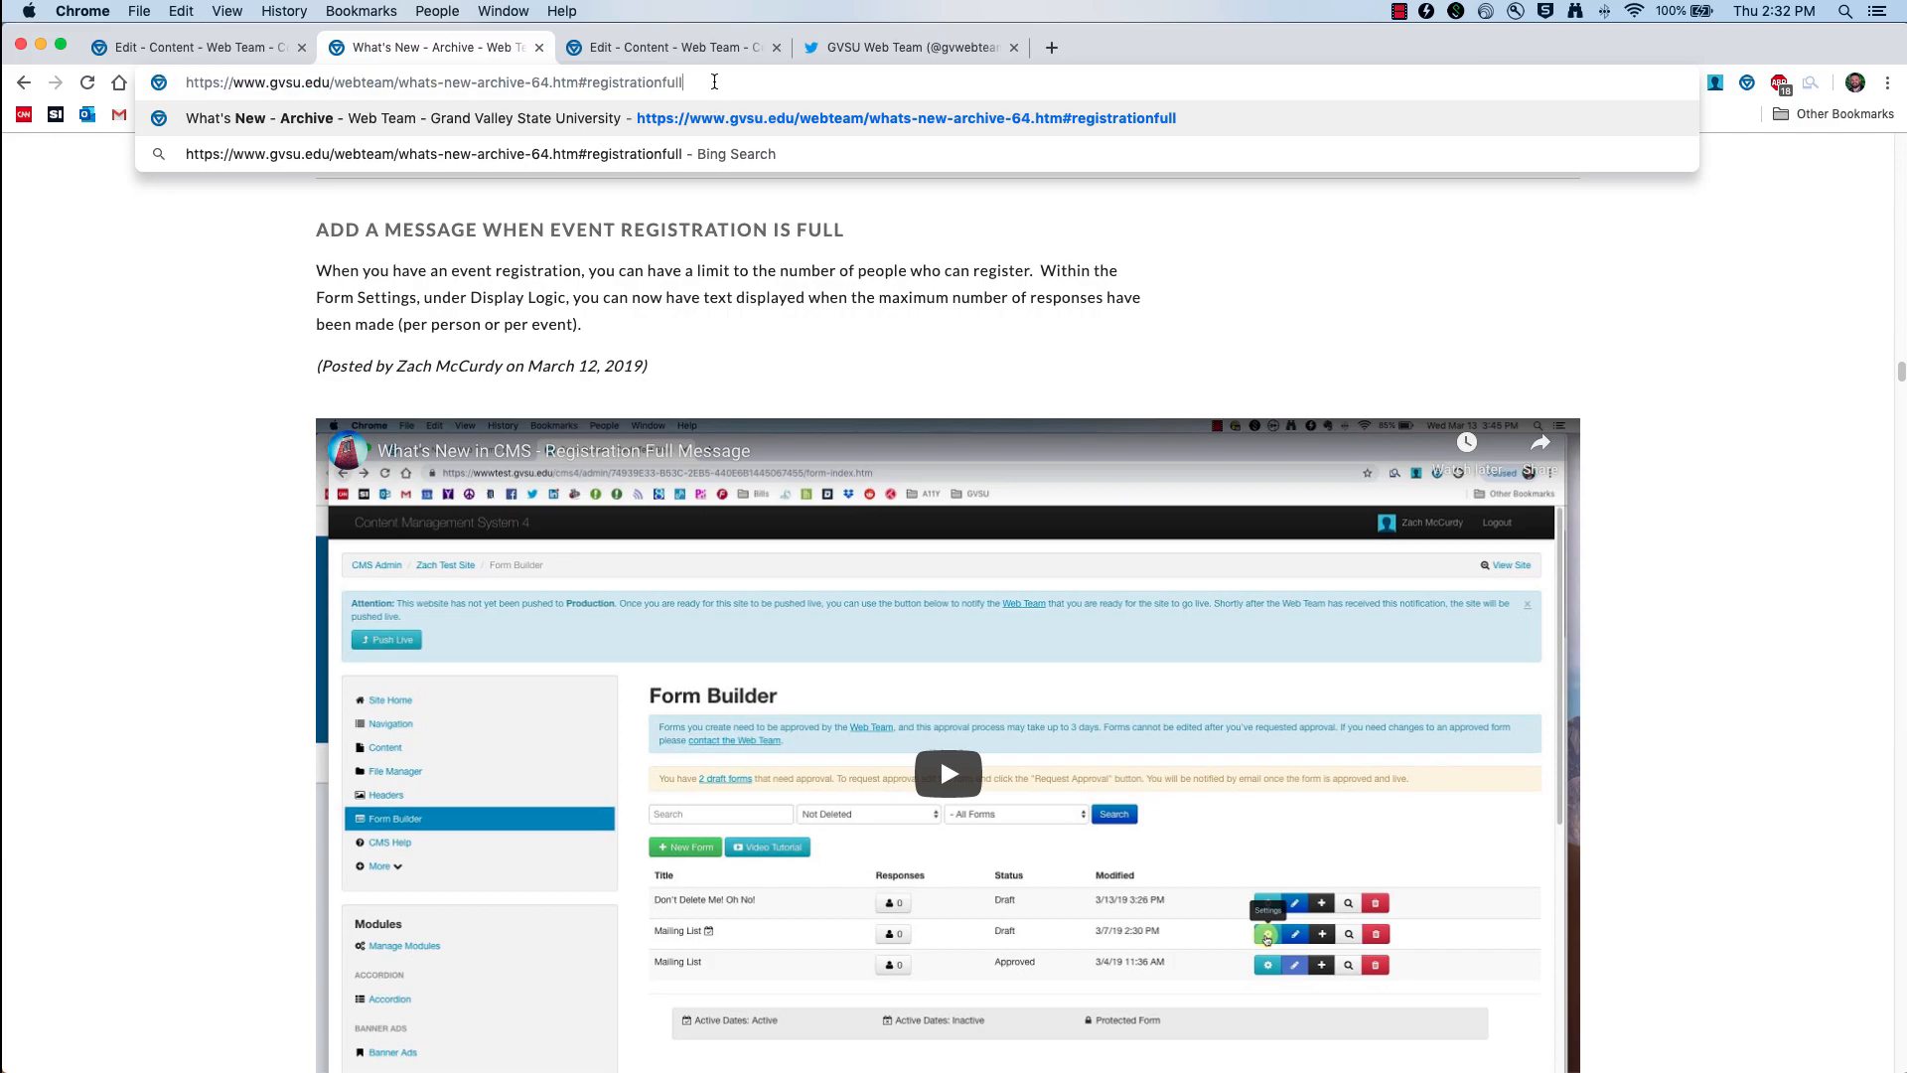
{"action": "key", "text": "Return"}
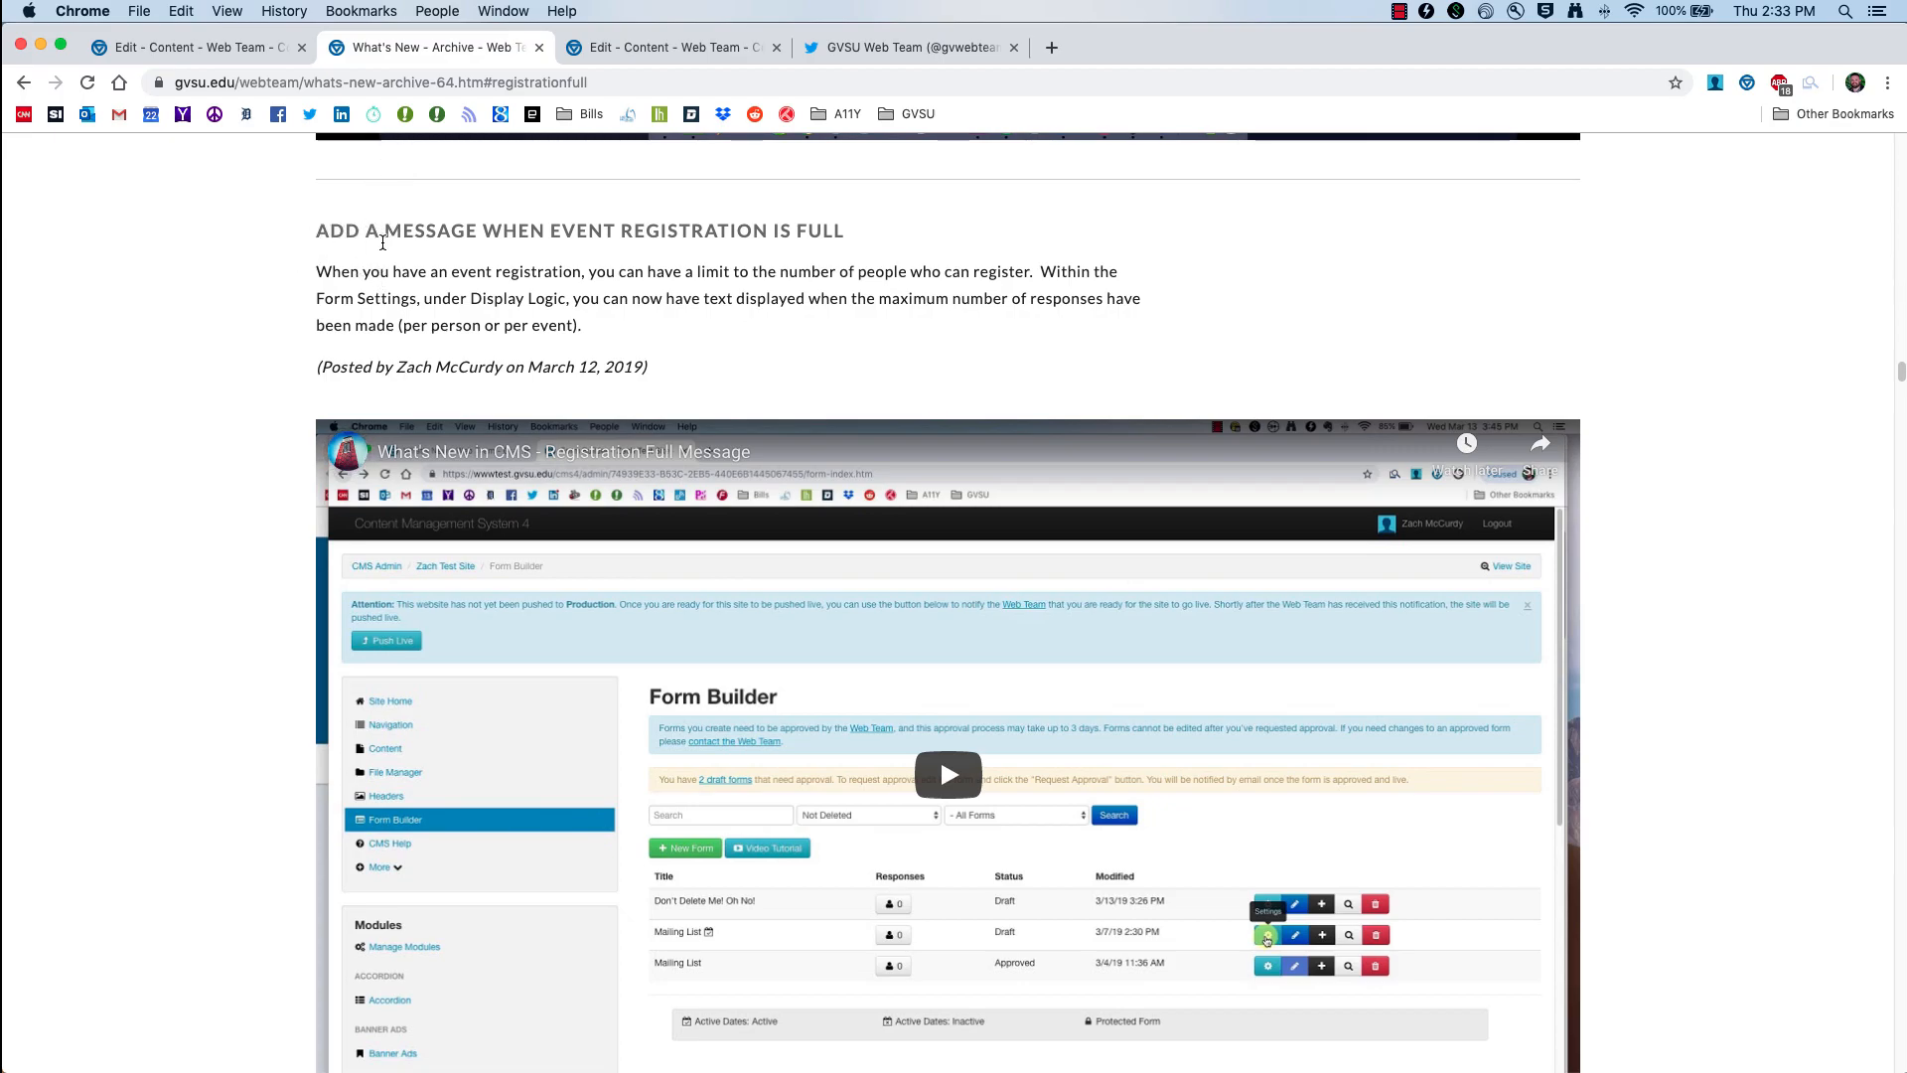
Step: Close the archive page, open the copied anchor link in a new browser tab, and check where on the page it lands
{"action": "left_click", "coordinate": [537, 48]}
{"action": "left_click", "coordinate": [815, 46]}
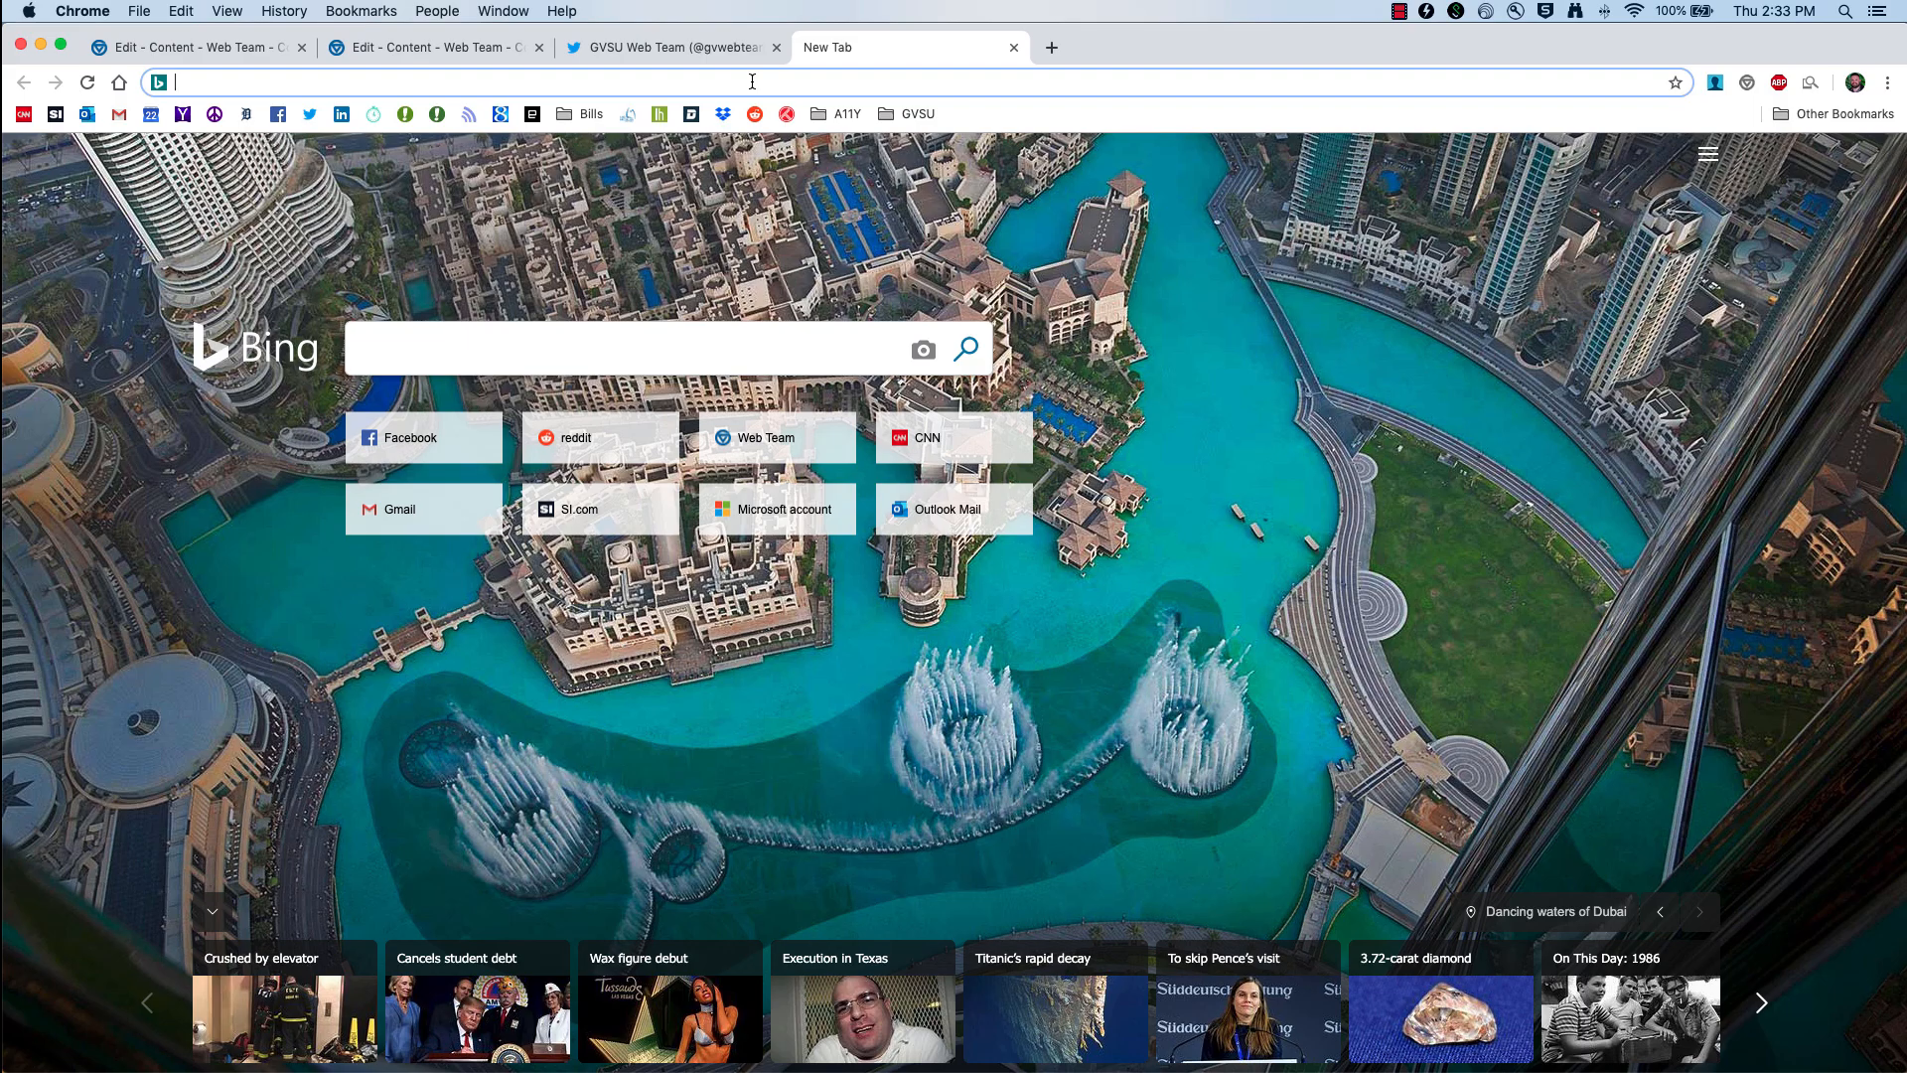
{"action": "key", "text": "super+v"}
{"action": "key", "text": "Return"}
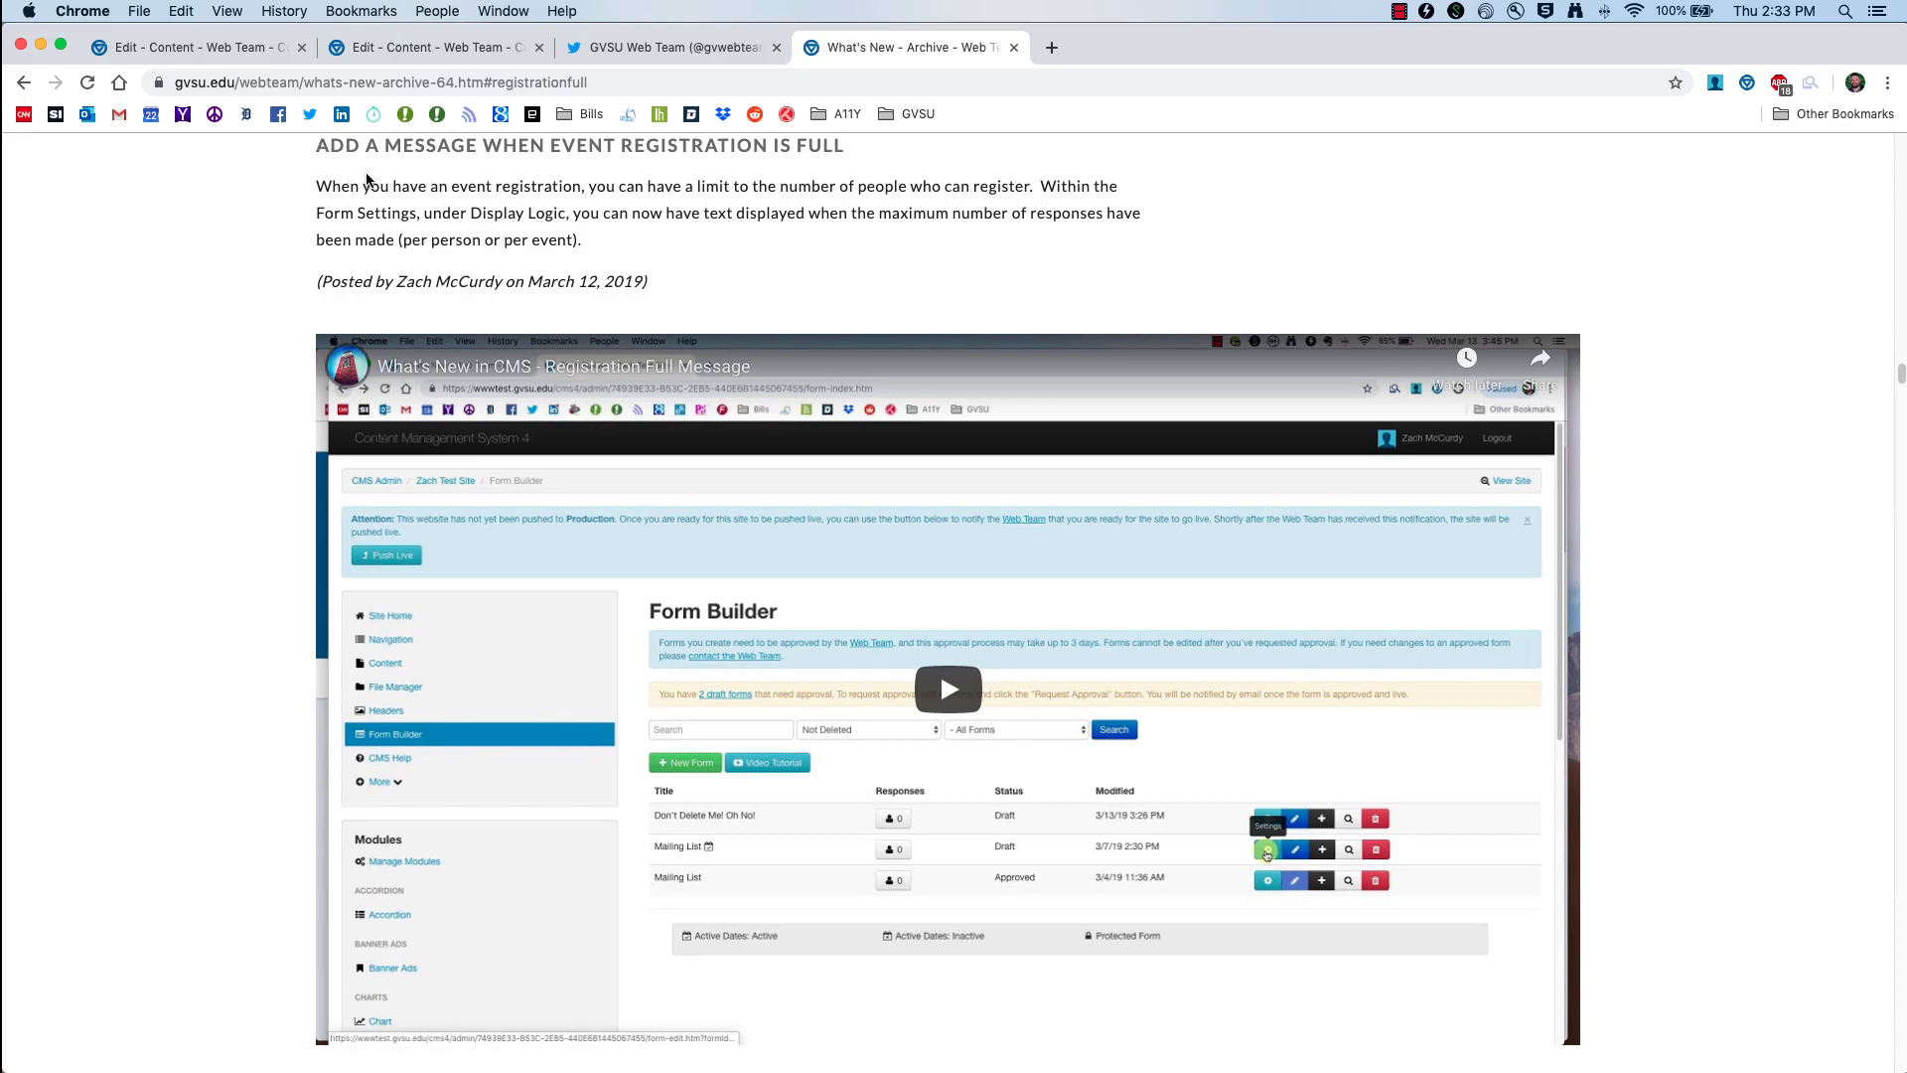
{"action": "scroll", "coordinate": [356, 206], "scroll_direction": "up", "scroll_amount": 20}
{"action": "scroll", "coordinate": [353, 202], "scroll_direction": "down", "scroll_amount": 20}
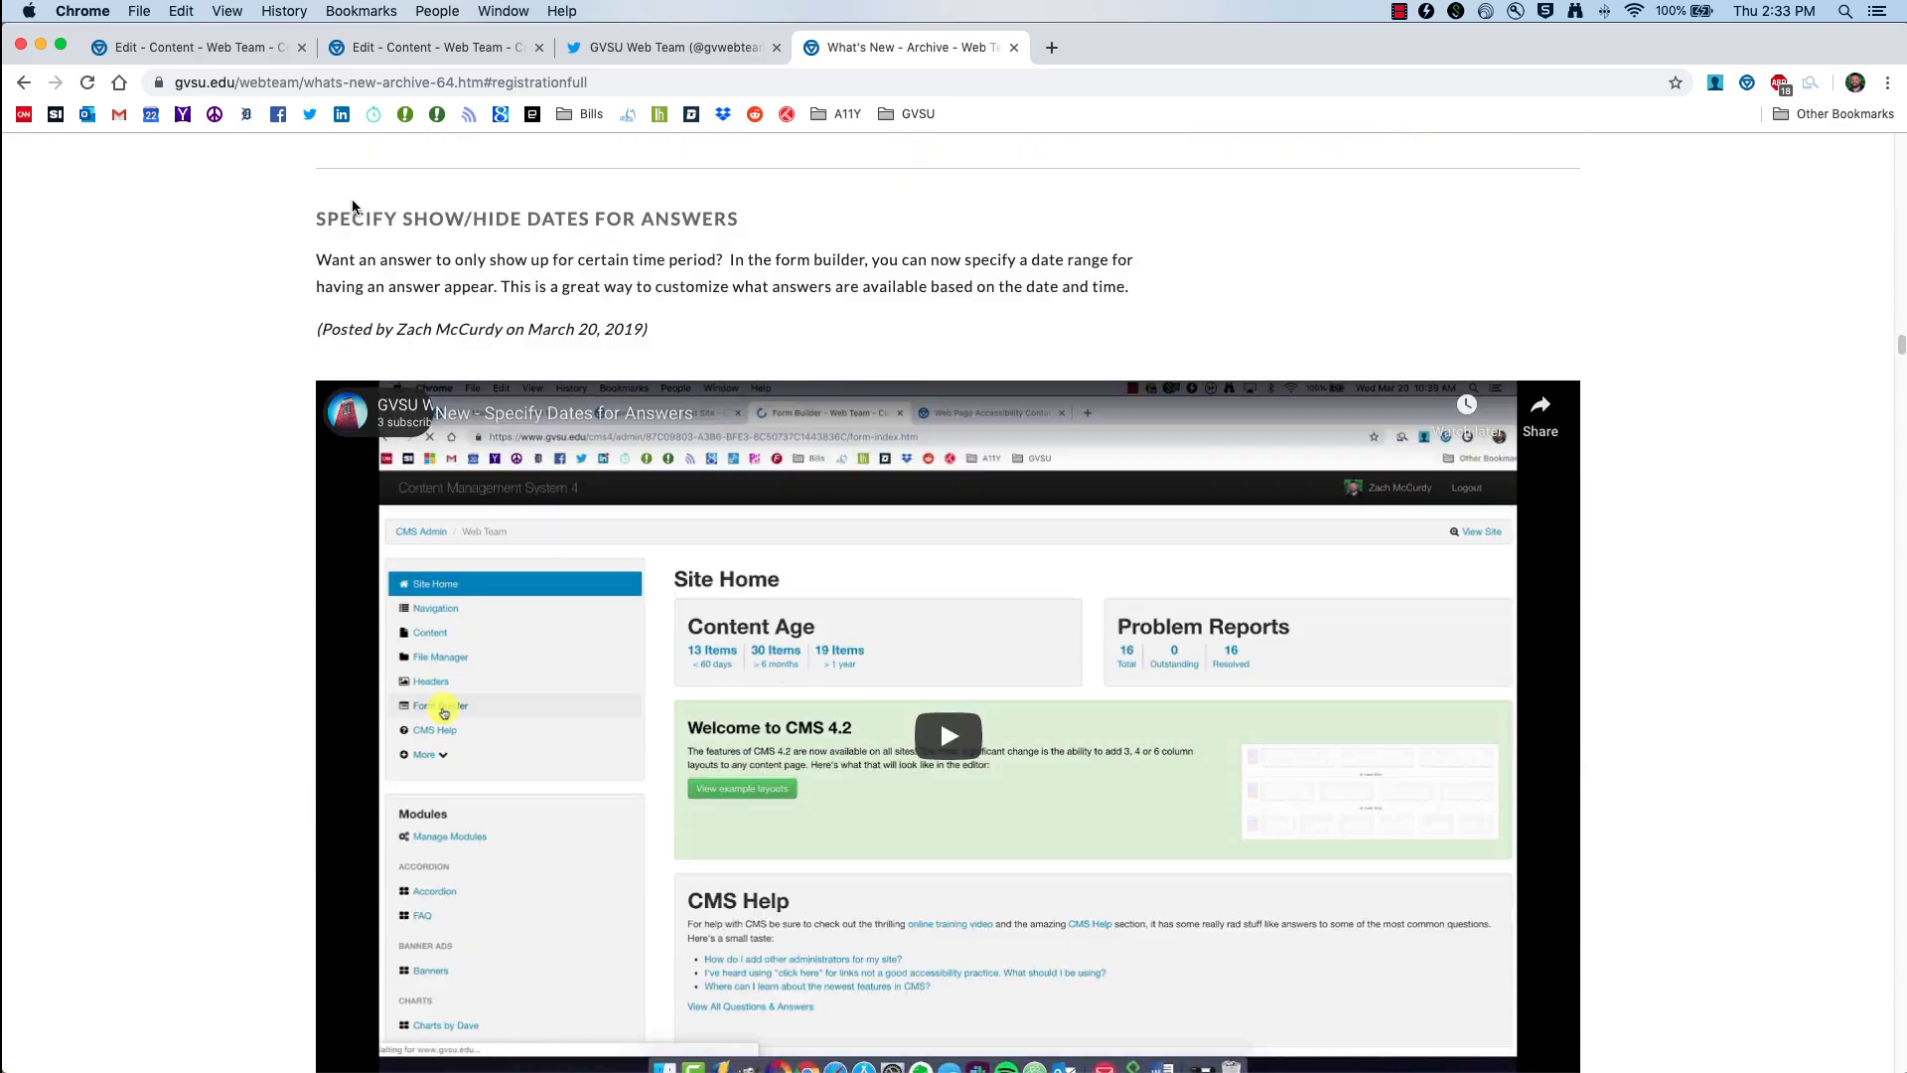
{"action": "scroll", "coordinate": [357, 207], "scroll_direction": "down", "scroll_amount": 10}
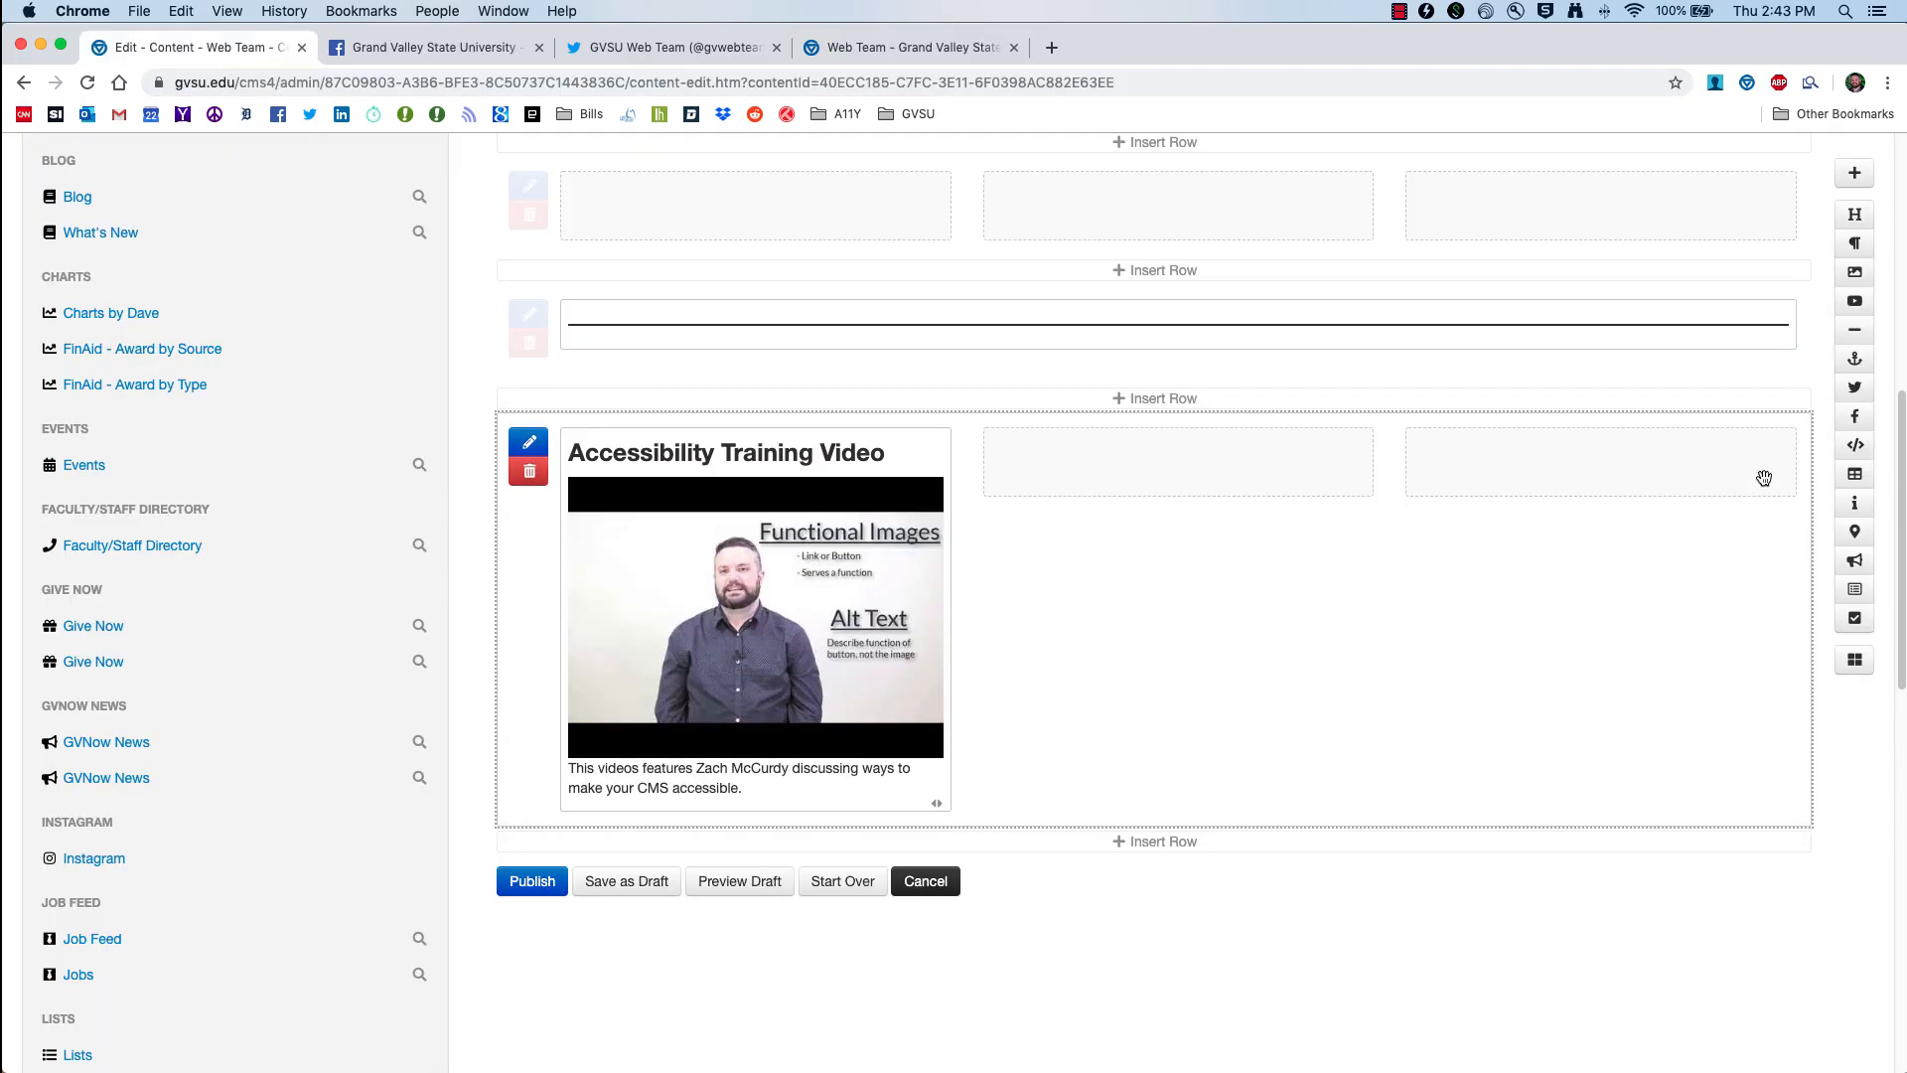
Step: Add a Twitter item and a Facebook item to the two empty columns beside the Accessibility Training Video
{"action": "left_click_drag", "start_coordinate": [1854, 387], "coordinate": [1222, 455]}
{"action": "left_click_drag", "start_coordinate": [1854, 416], "coordinate": [1589, 466]}
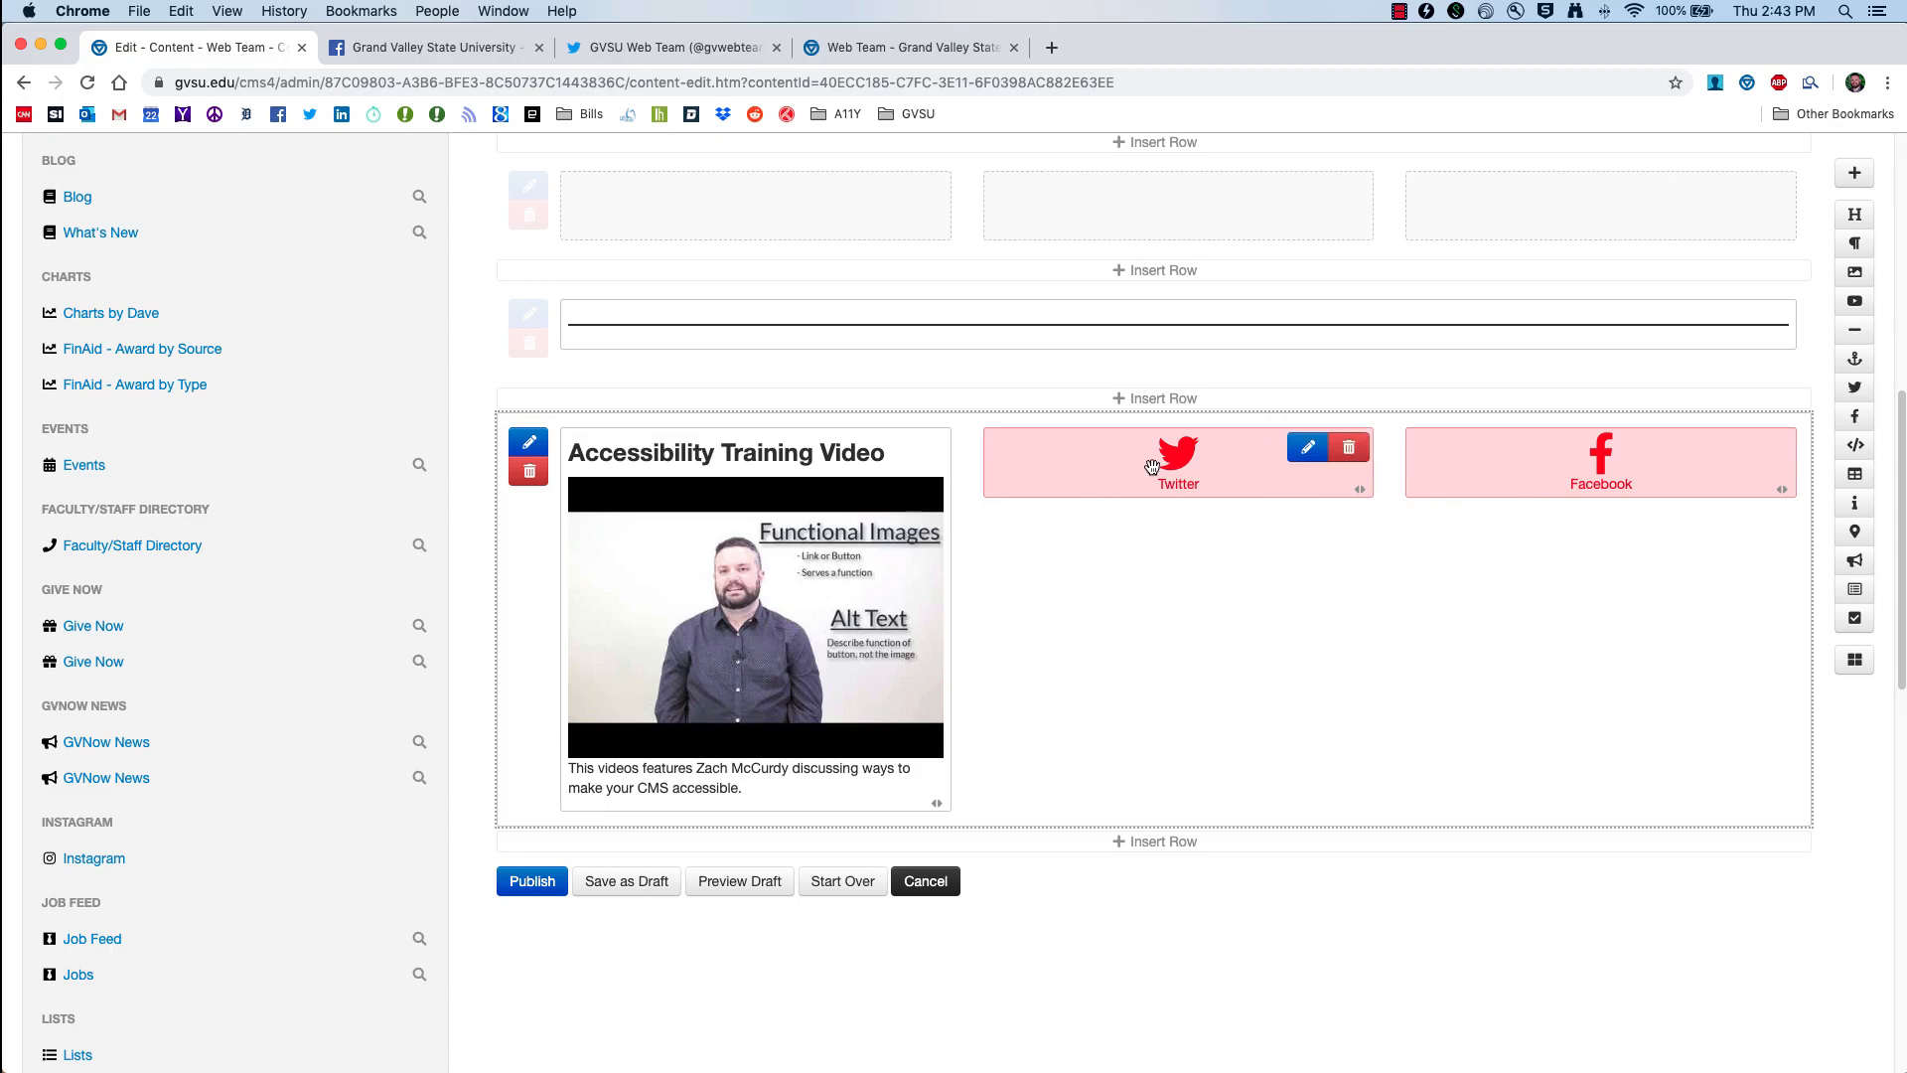
Step: In the Twitter item's settings, keep Show Heading and enter the username gvwebteam, copied from the GVSU Web Team Twitter profile
{"action": "left_click", "coordinate": [1151, 466]}
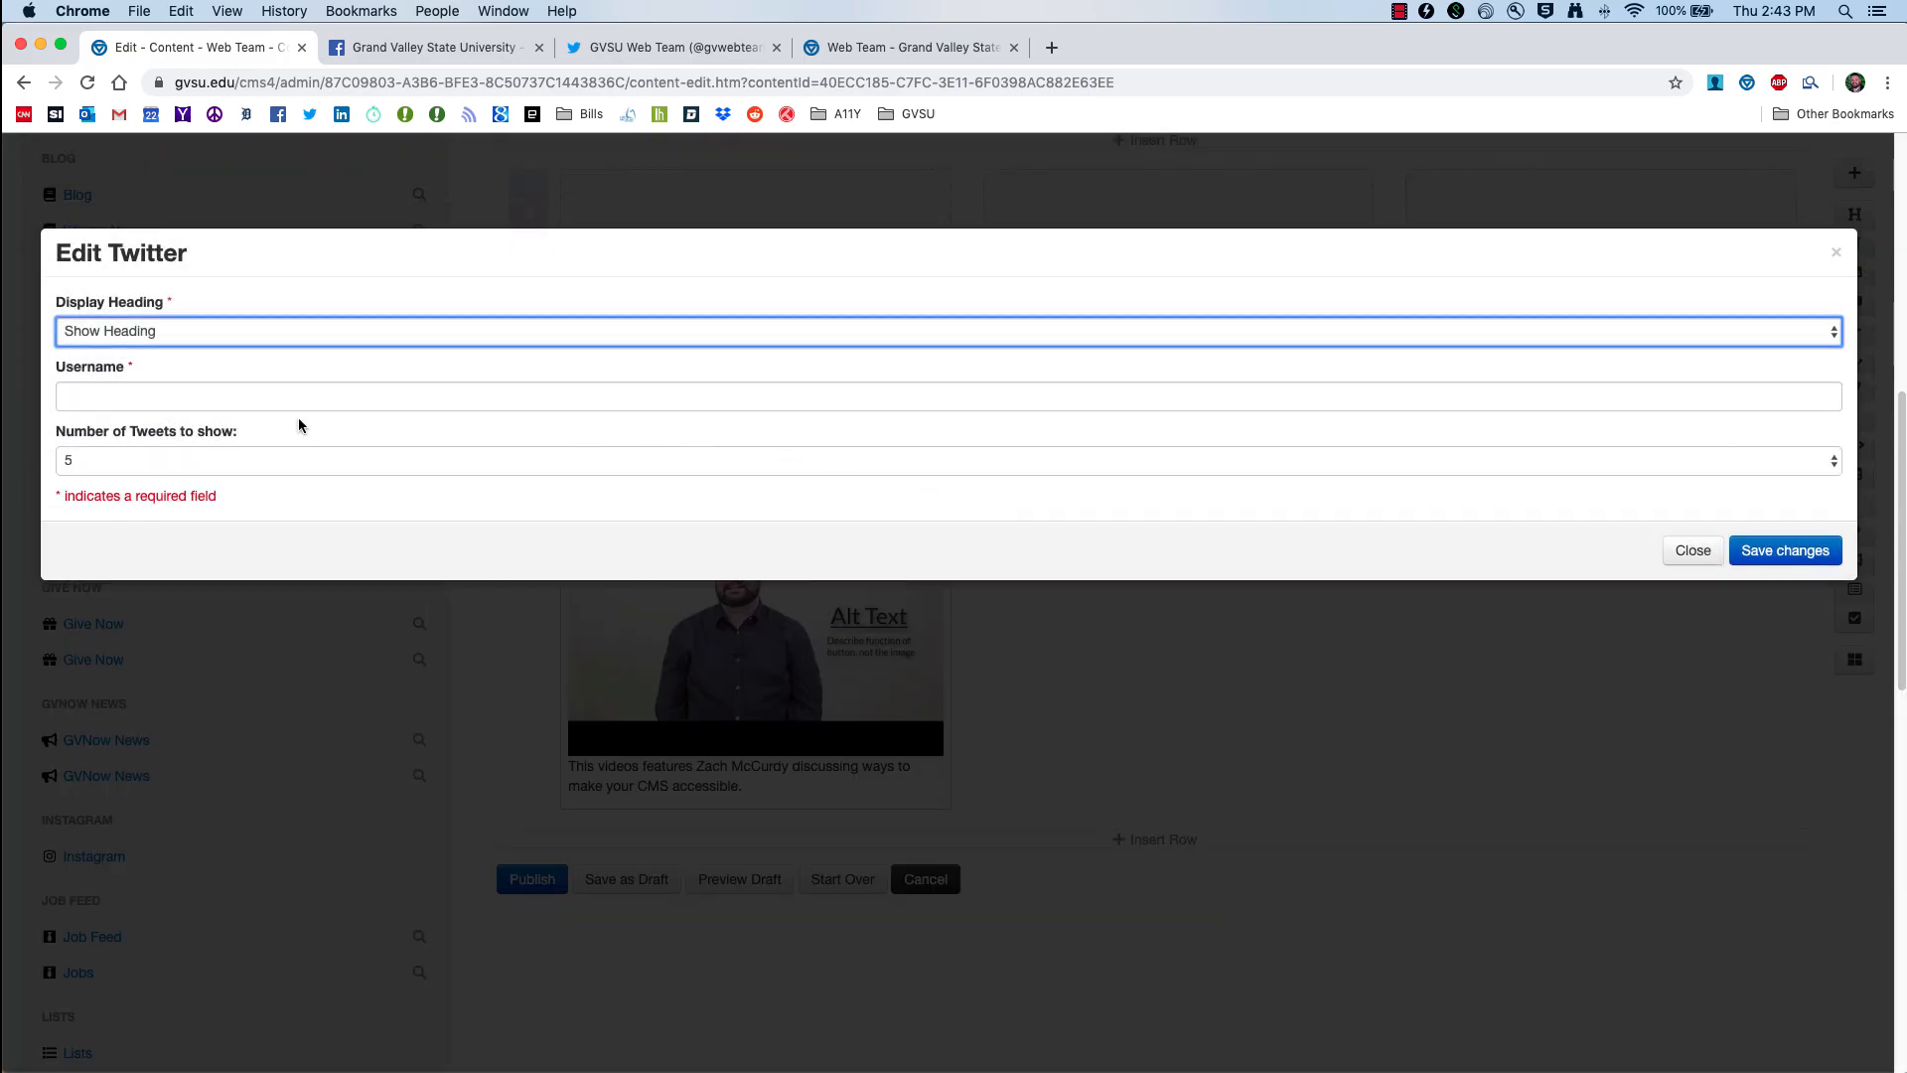
{"action": "left_click", "coordinate": [168, 333]}
{"action": "left_click", "coordinate": [162, 348]}
{"action": "left_click", "coordinate": [170, 338]}
{"action": "left_click", "coordinate": [171, 314]}
{"action": "left_click", "coordinate": [183, 394]}
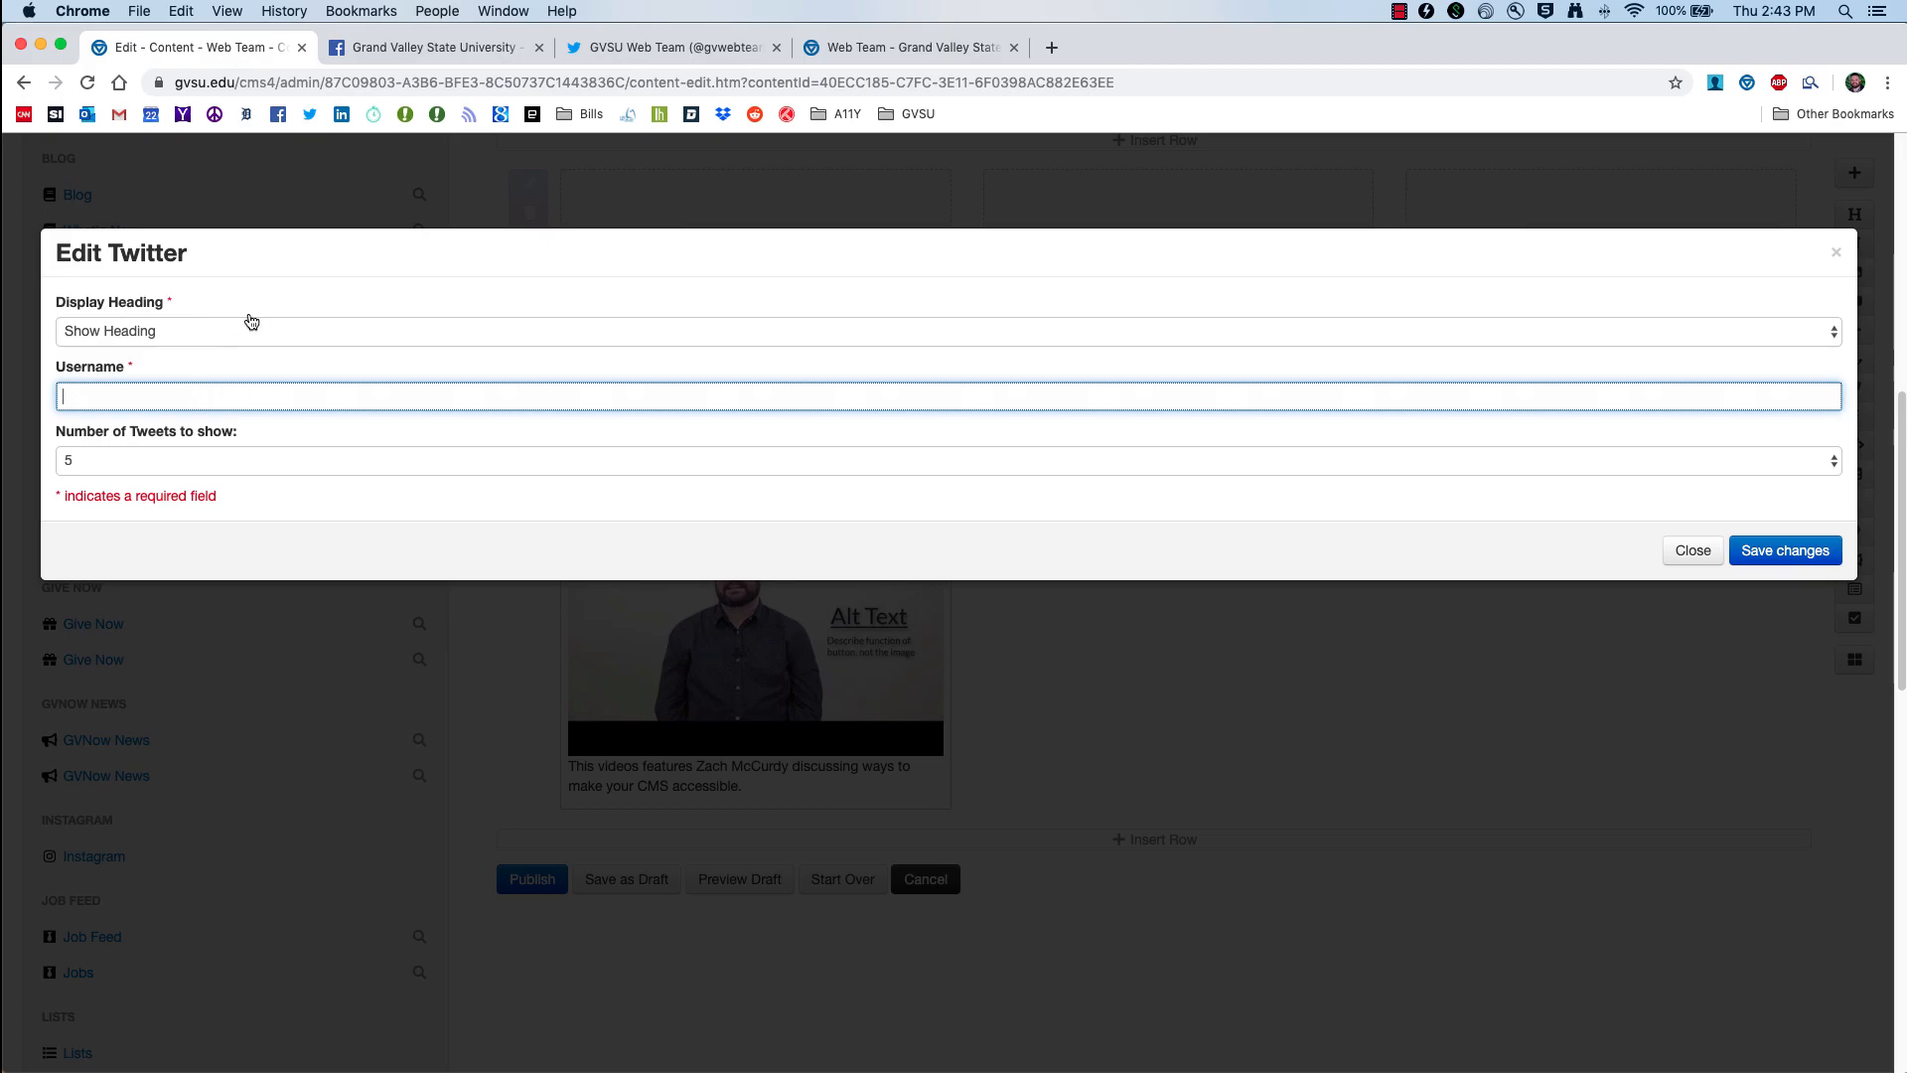
{"action": "left_click", "coordinate": [661, 48]}
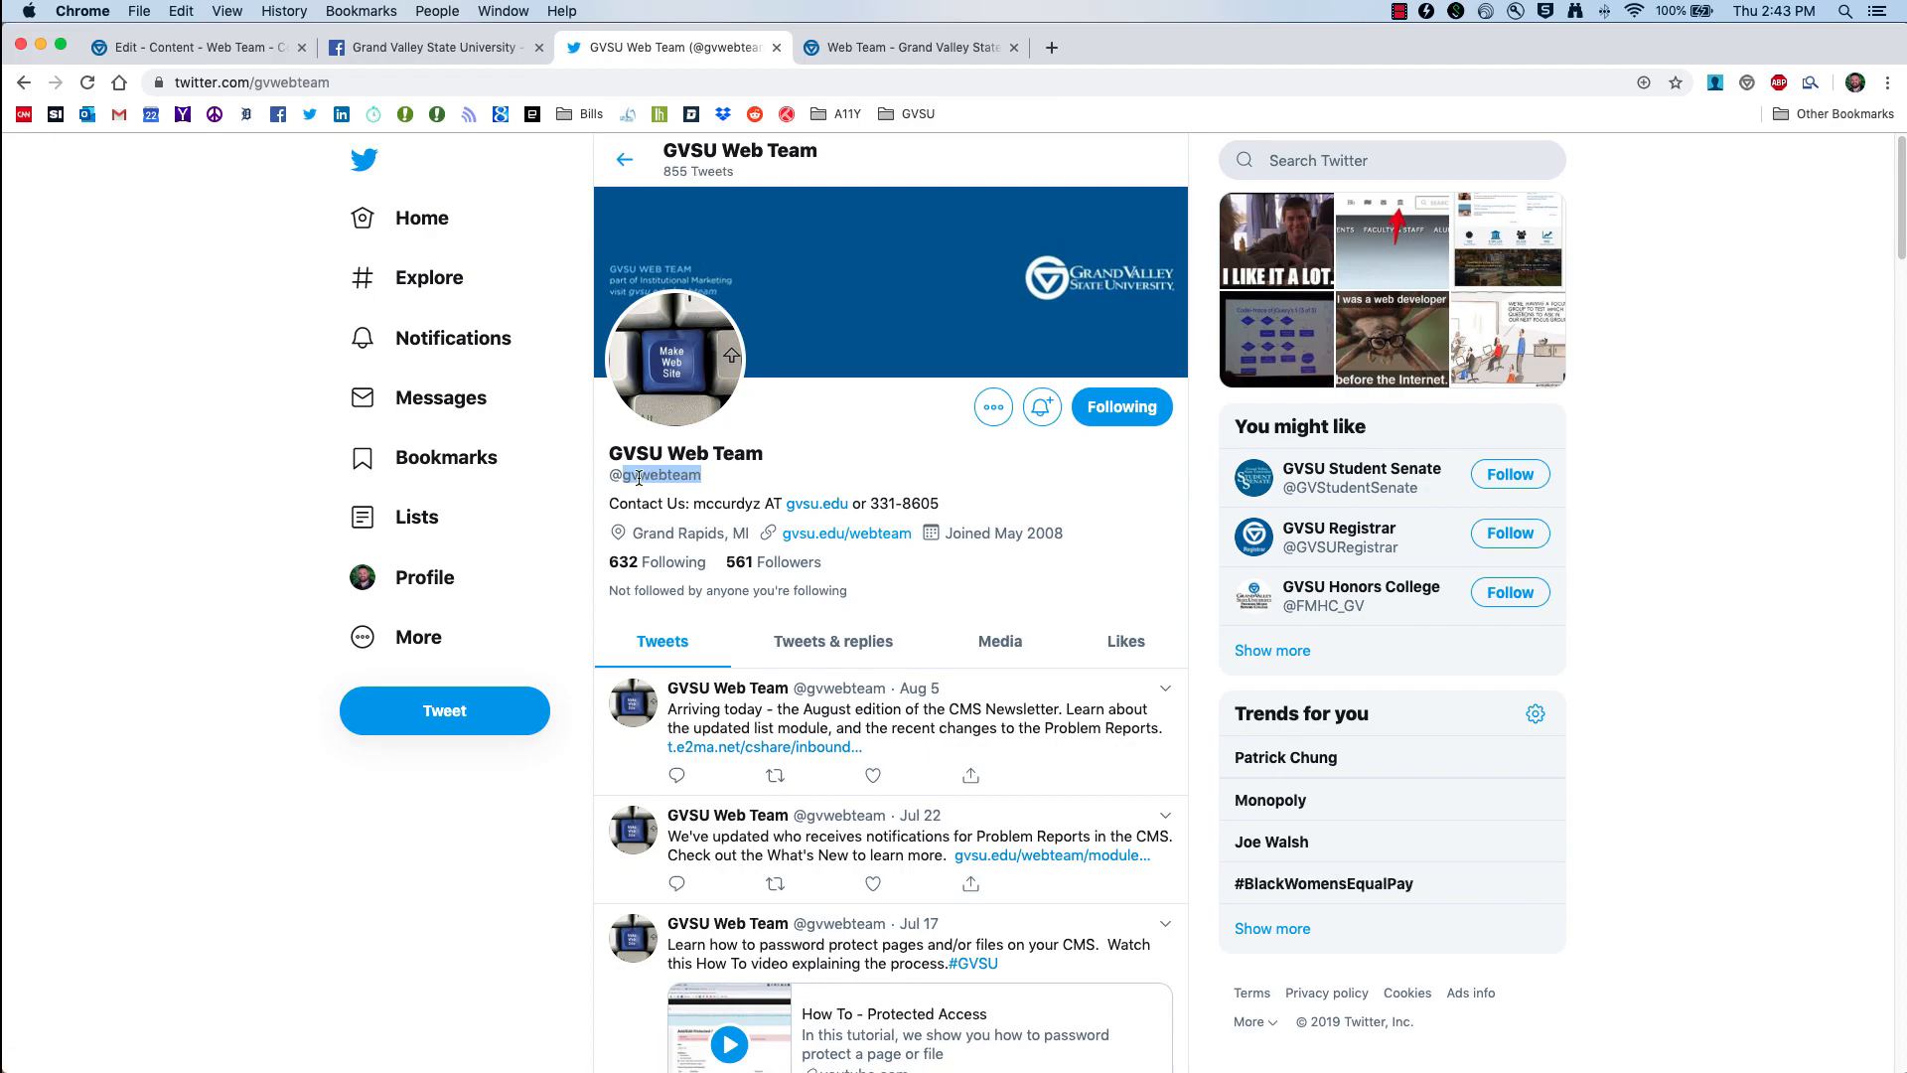
{"action": "left_click", "coordinate": [214, 50]}
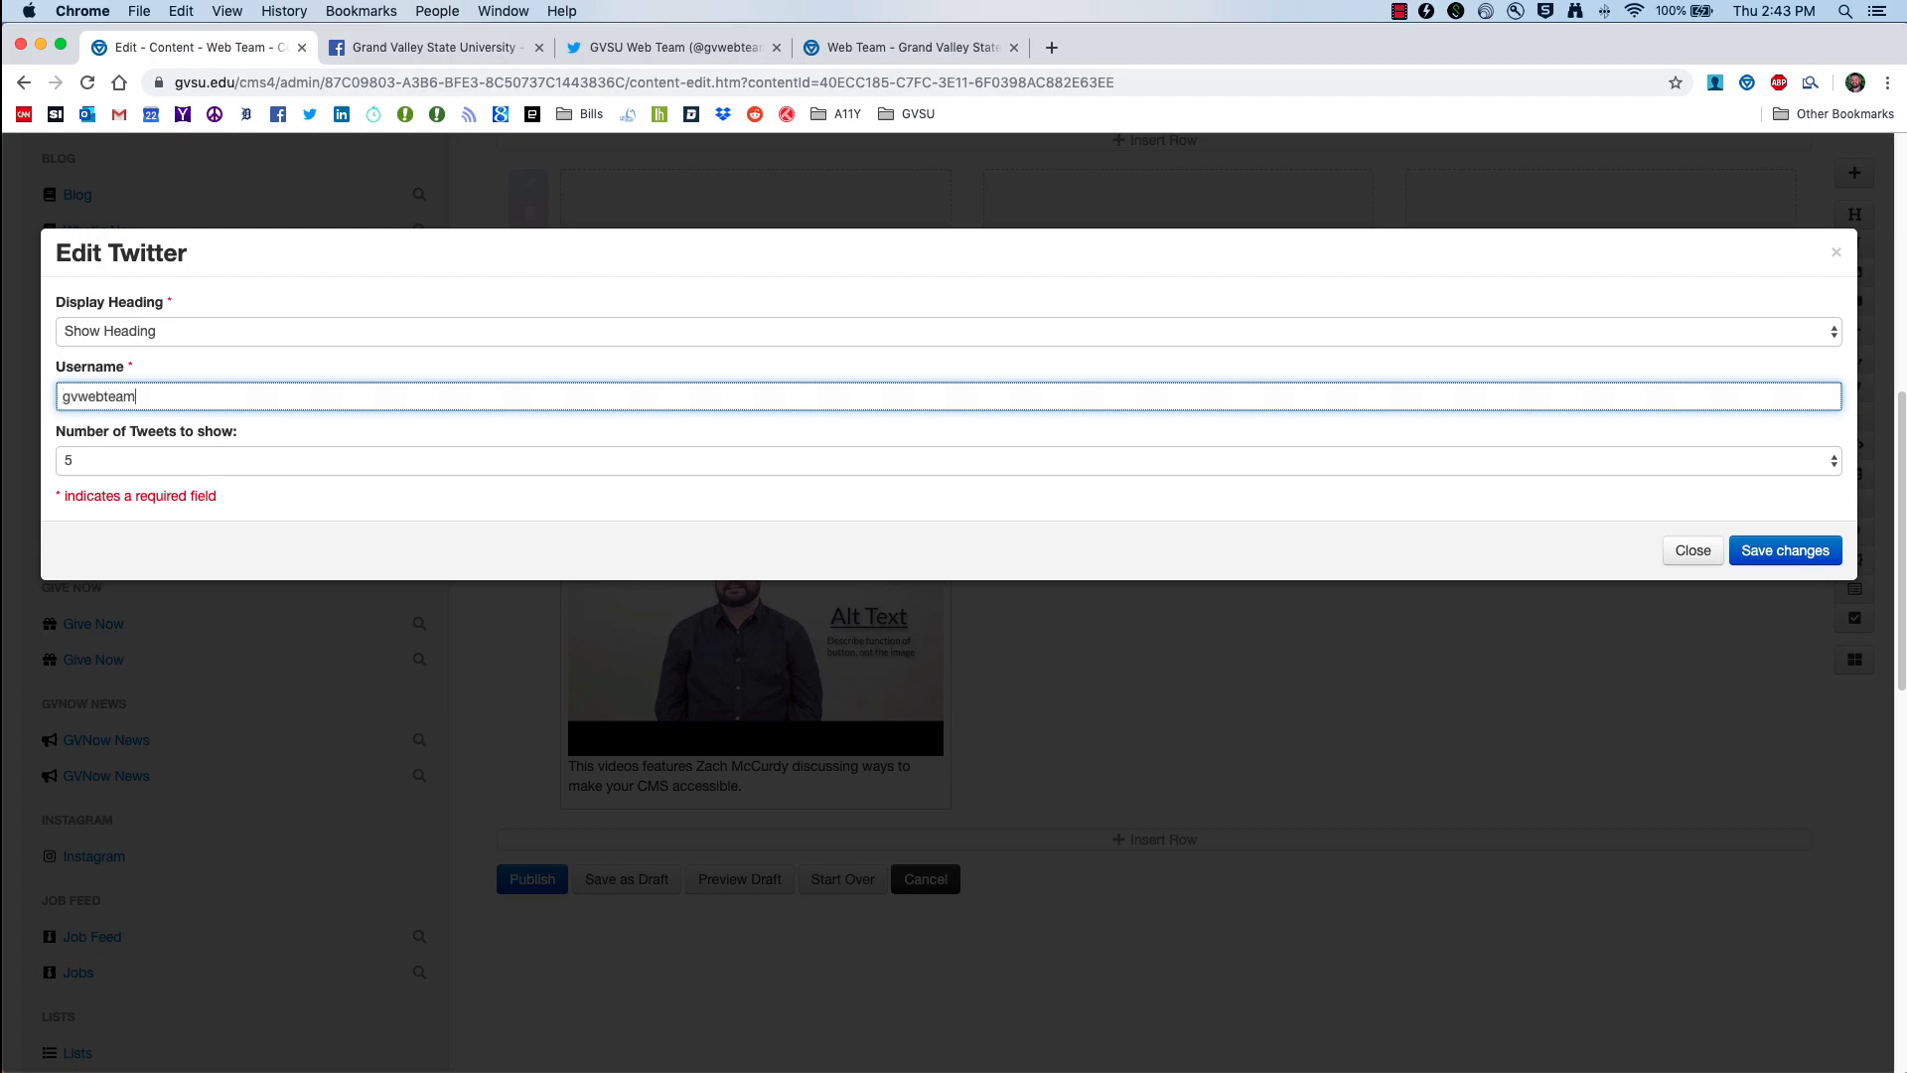
Step: Keep the number of tweets to show at 5 and save the Twitter item's changes
{"action": "left_click", "coordinate": [185, 463]}
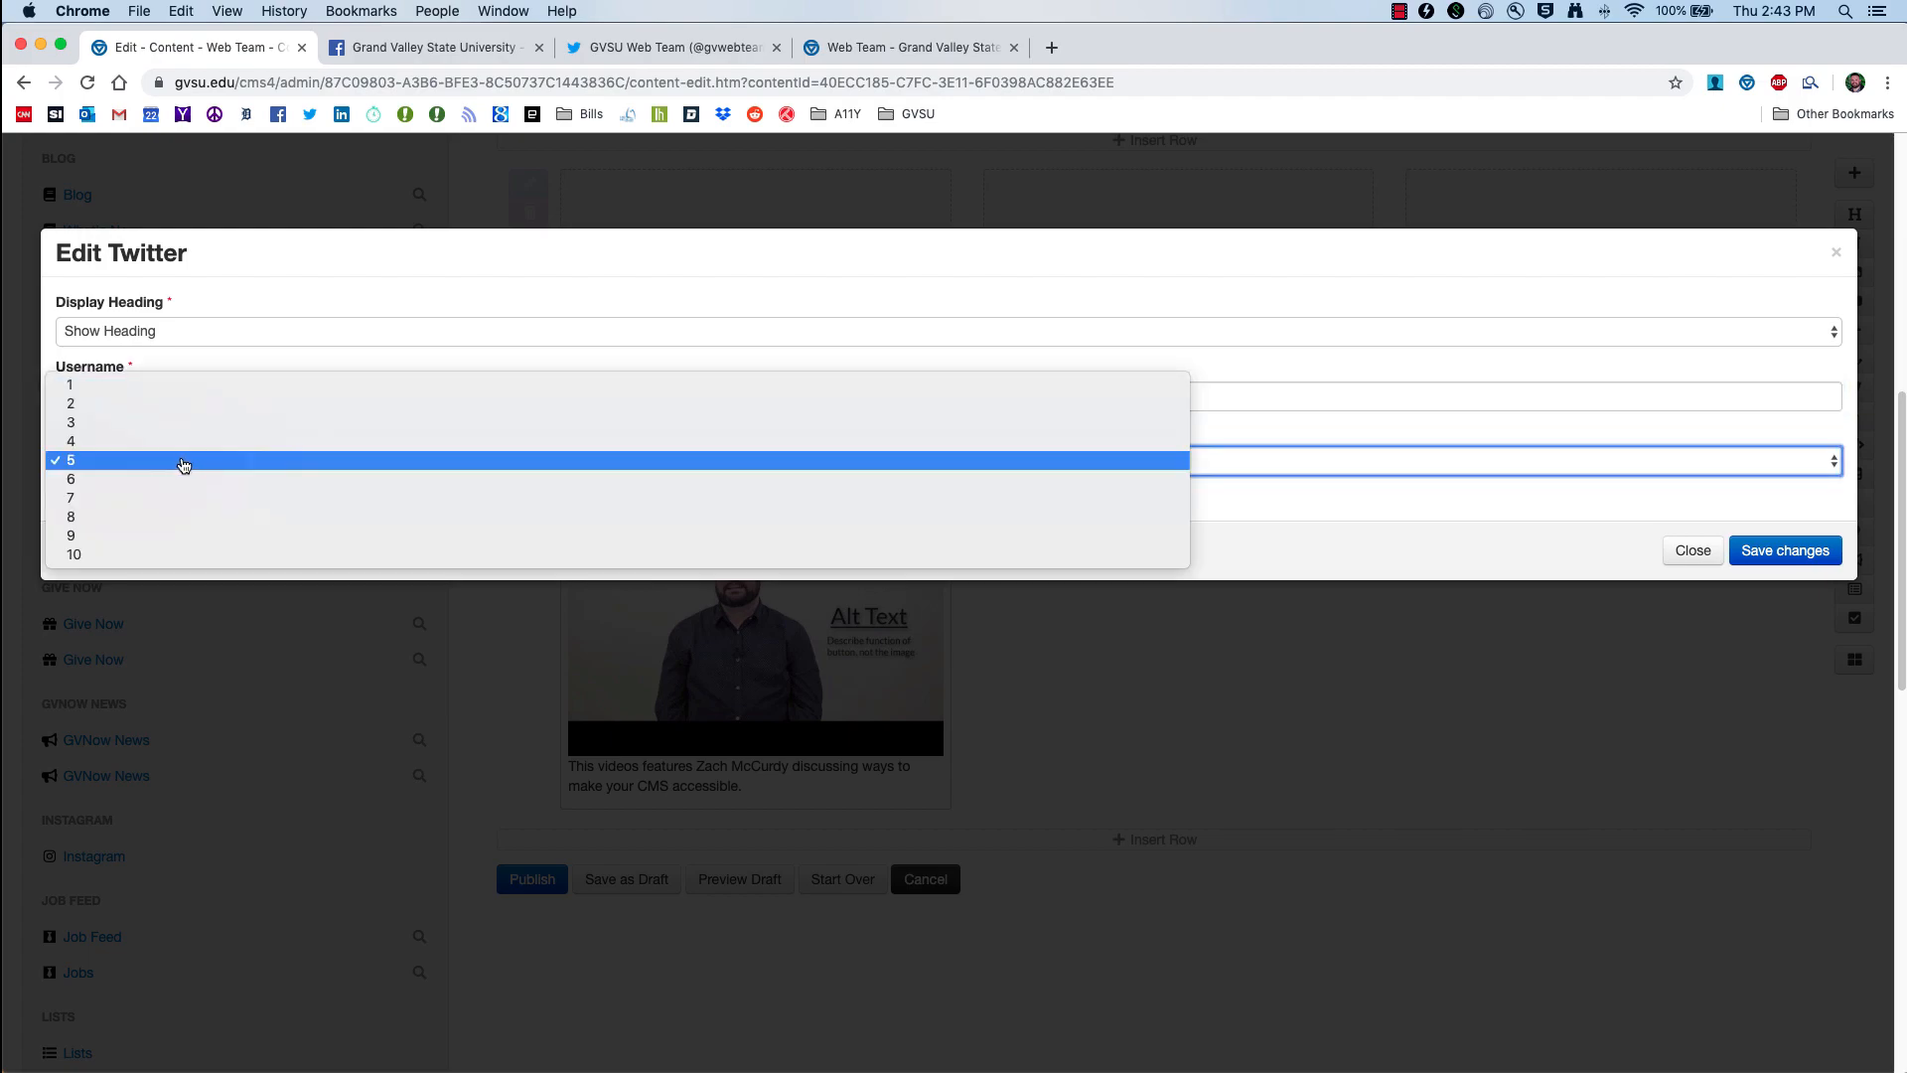
{"action": "left_click", "coordinate": [174, 461]}
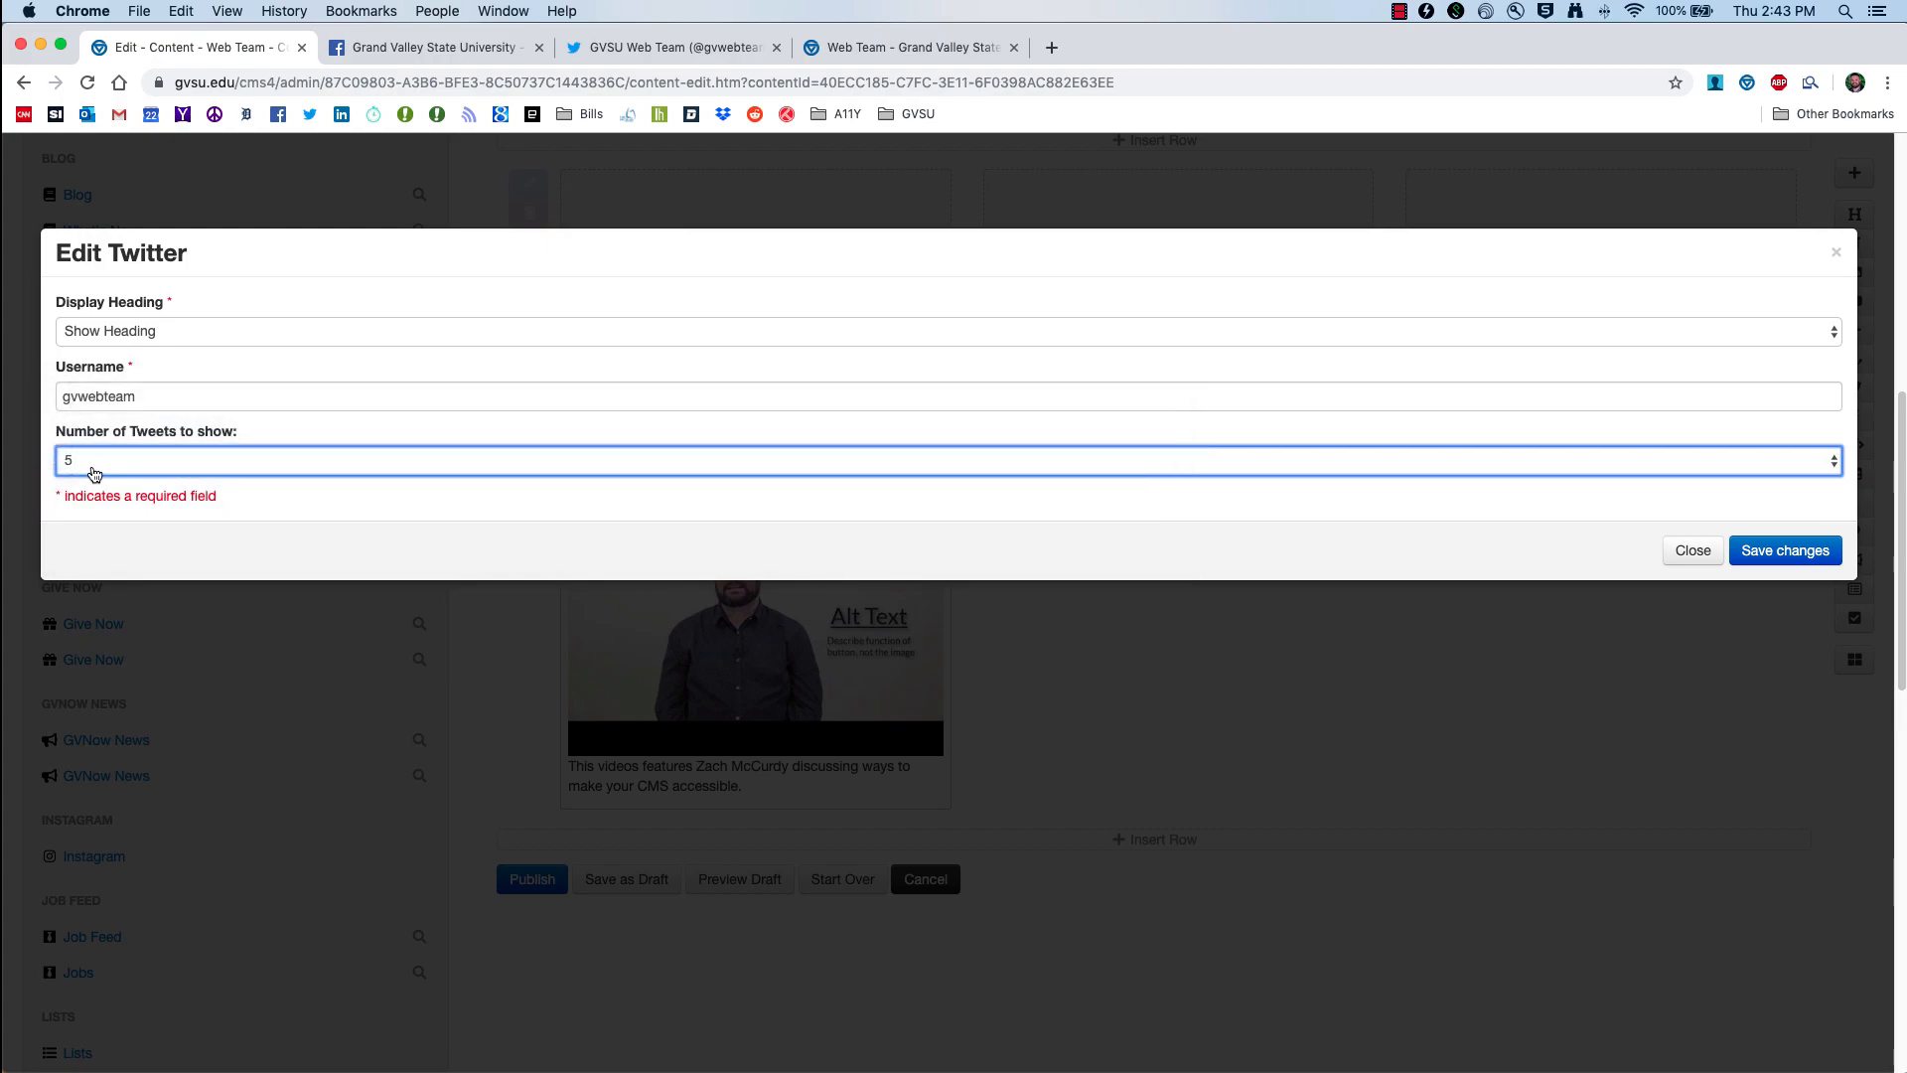
{"action": "left_click", "coordinate": [157, 459]}
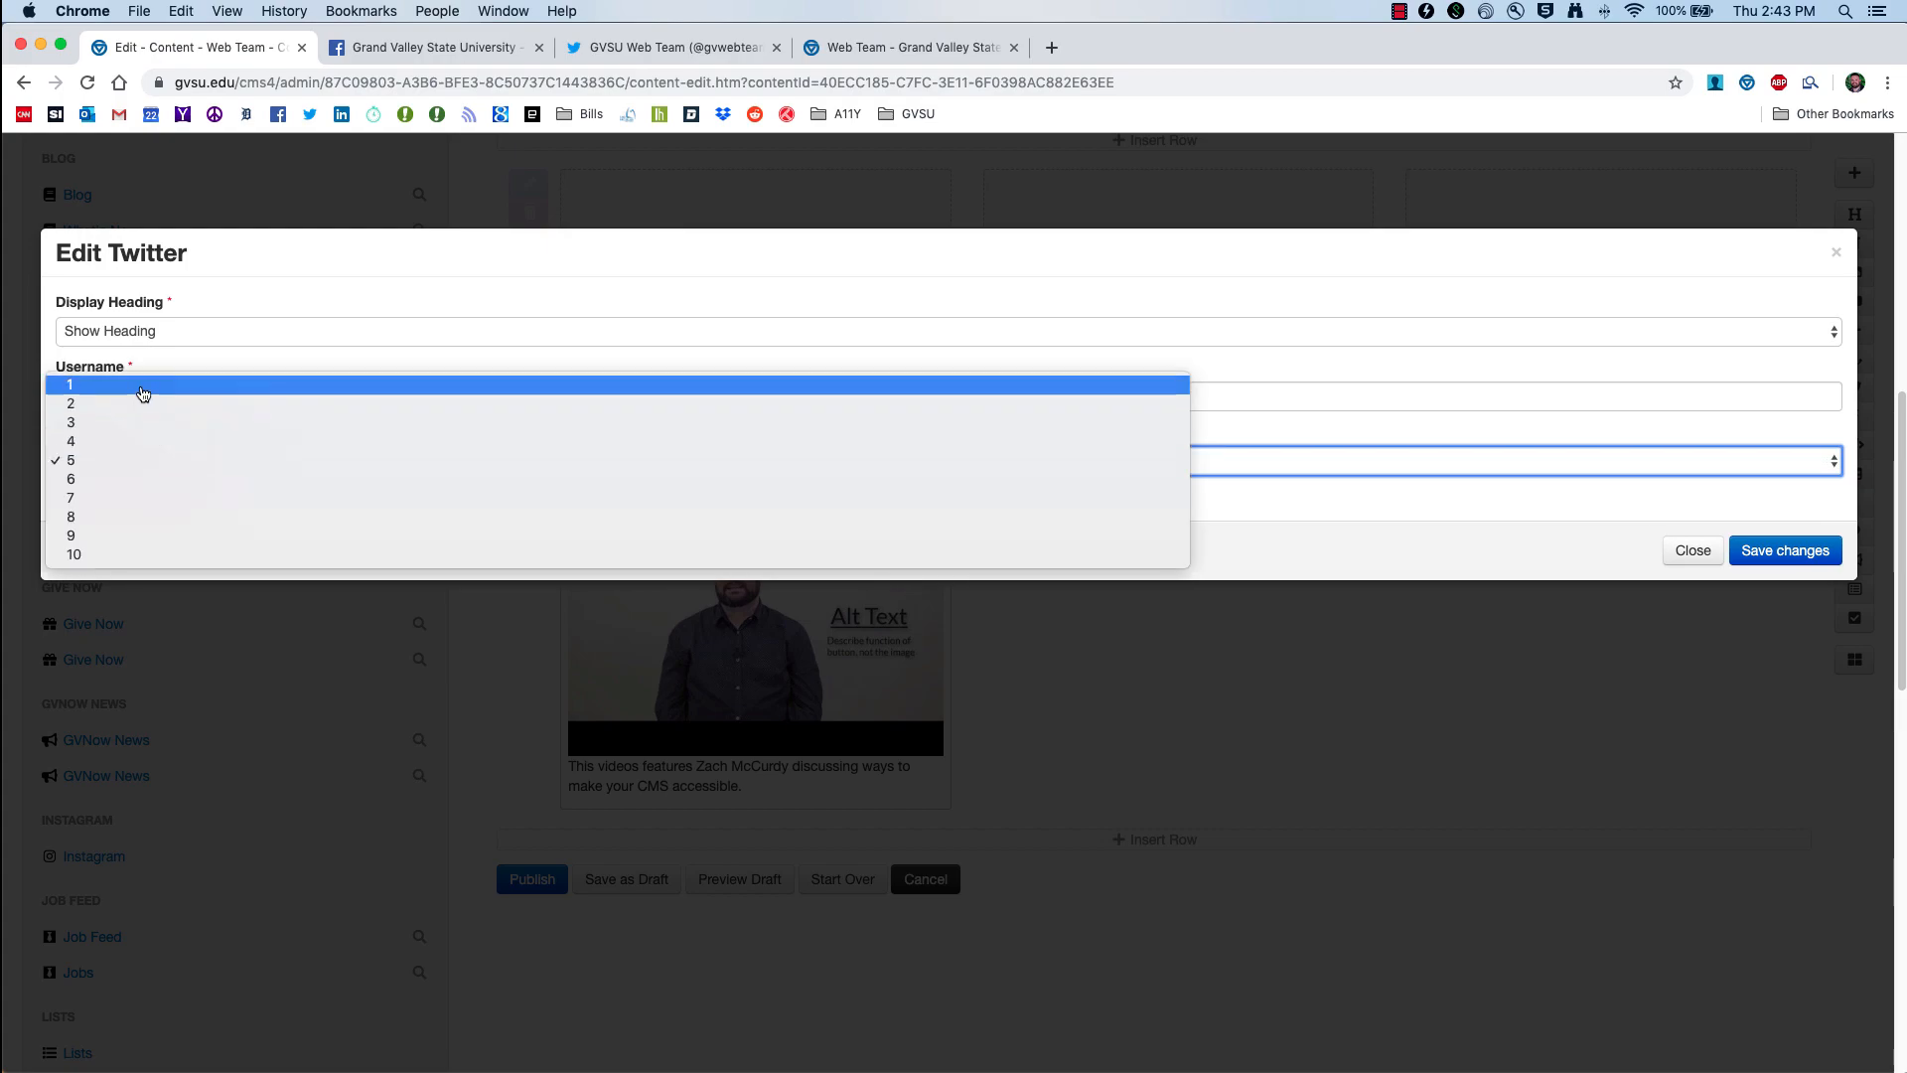
{"action": "left_click", "coordinate": [120, 460]}
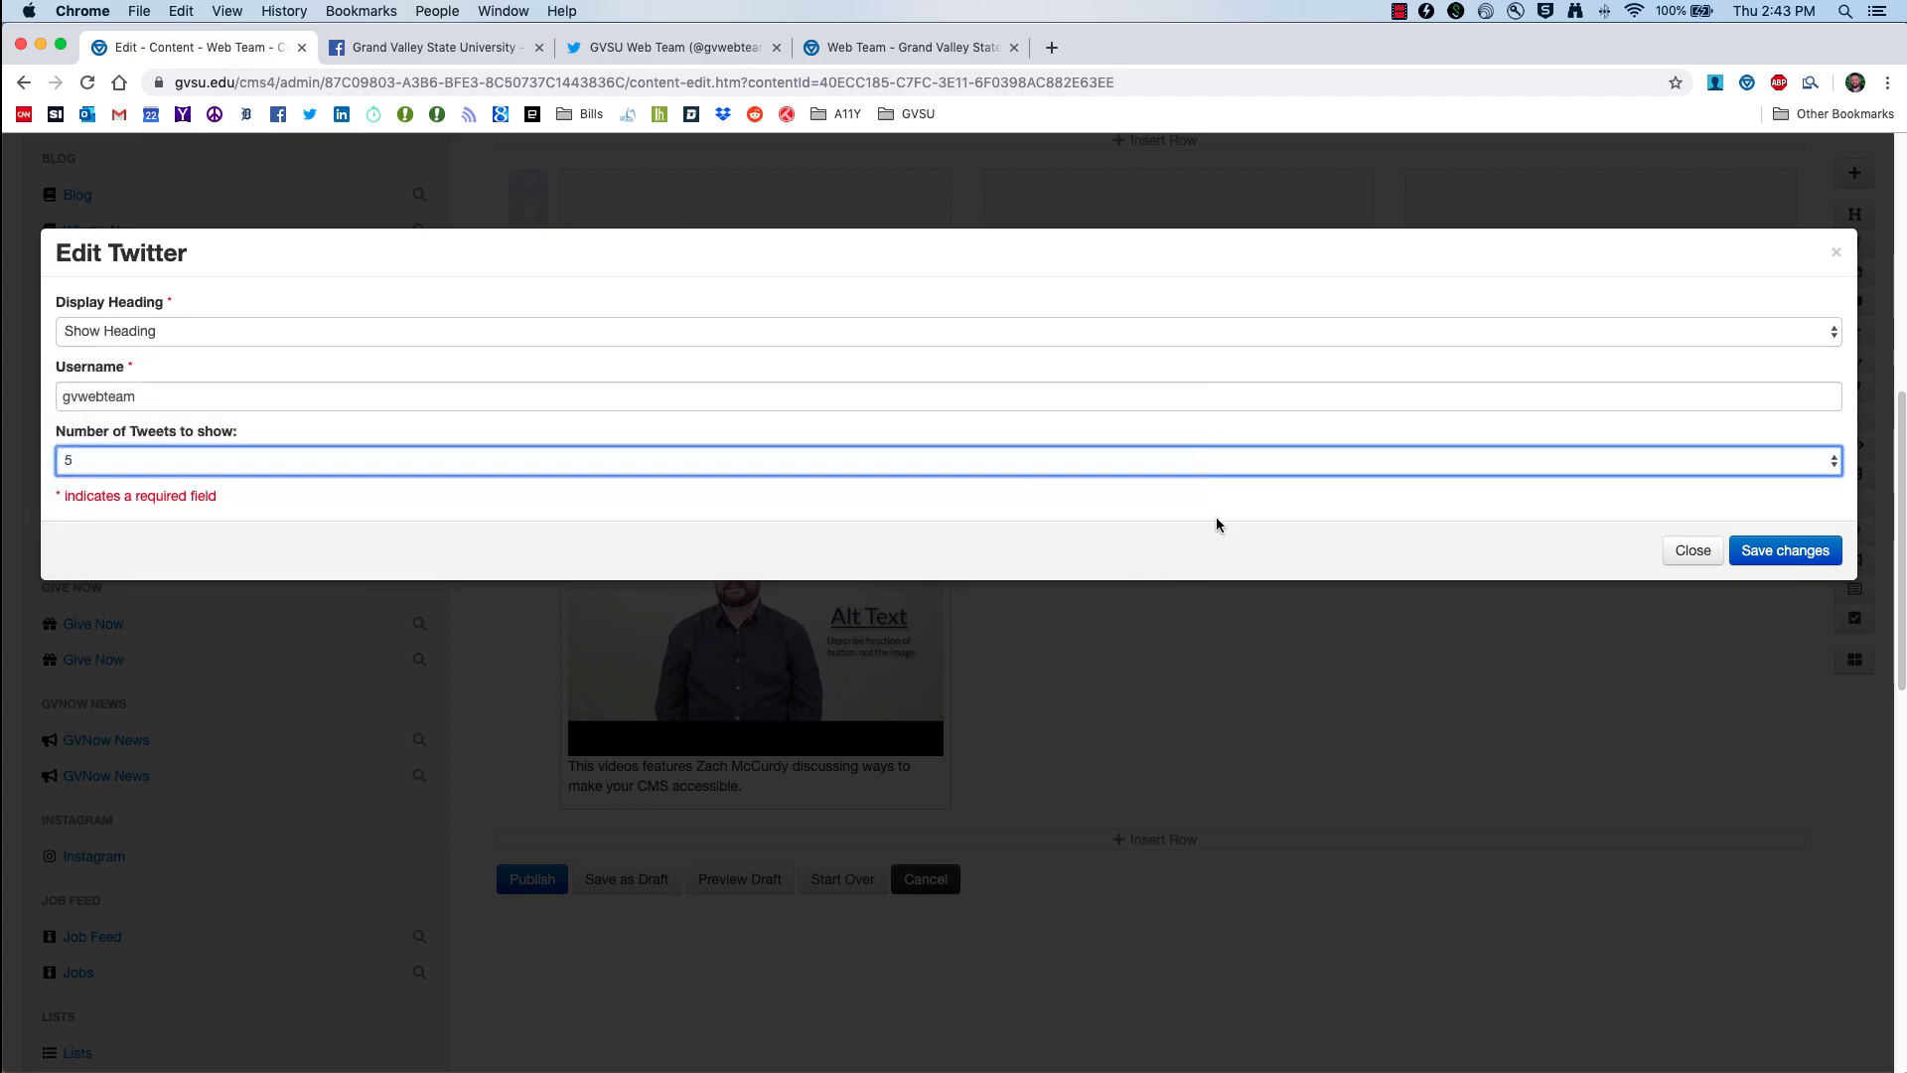
{"action": "left_click", "coordinate": [1806, 562]}
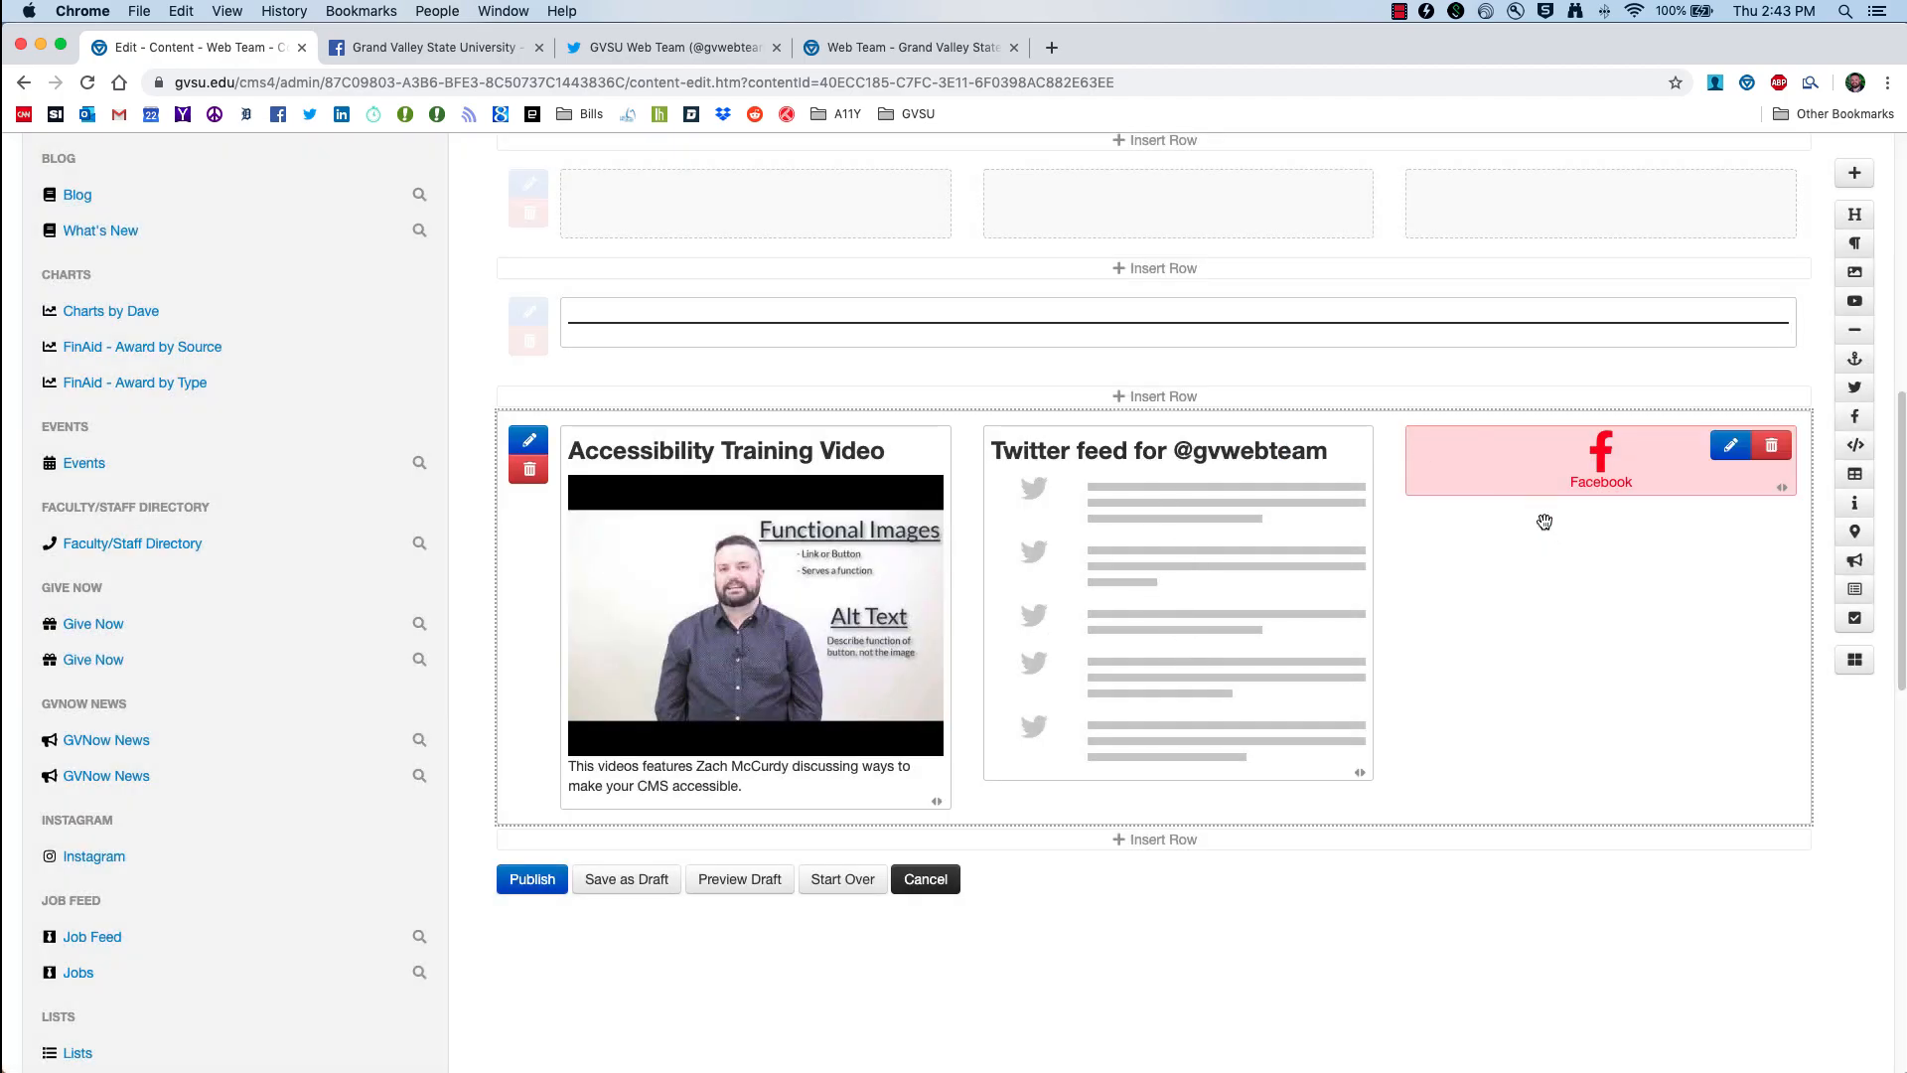
{"action": "mouse_move", "coordinate": [1605, 473]}
{"action": "double_click", "coordinate": [1595, 460]}
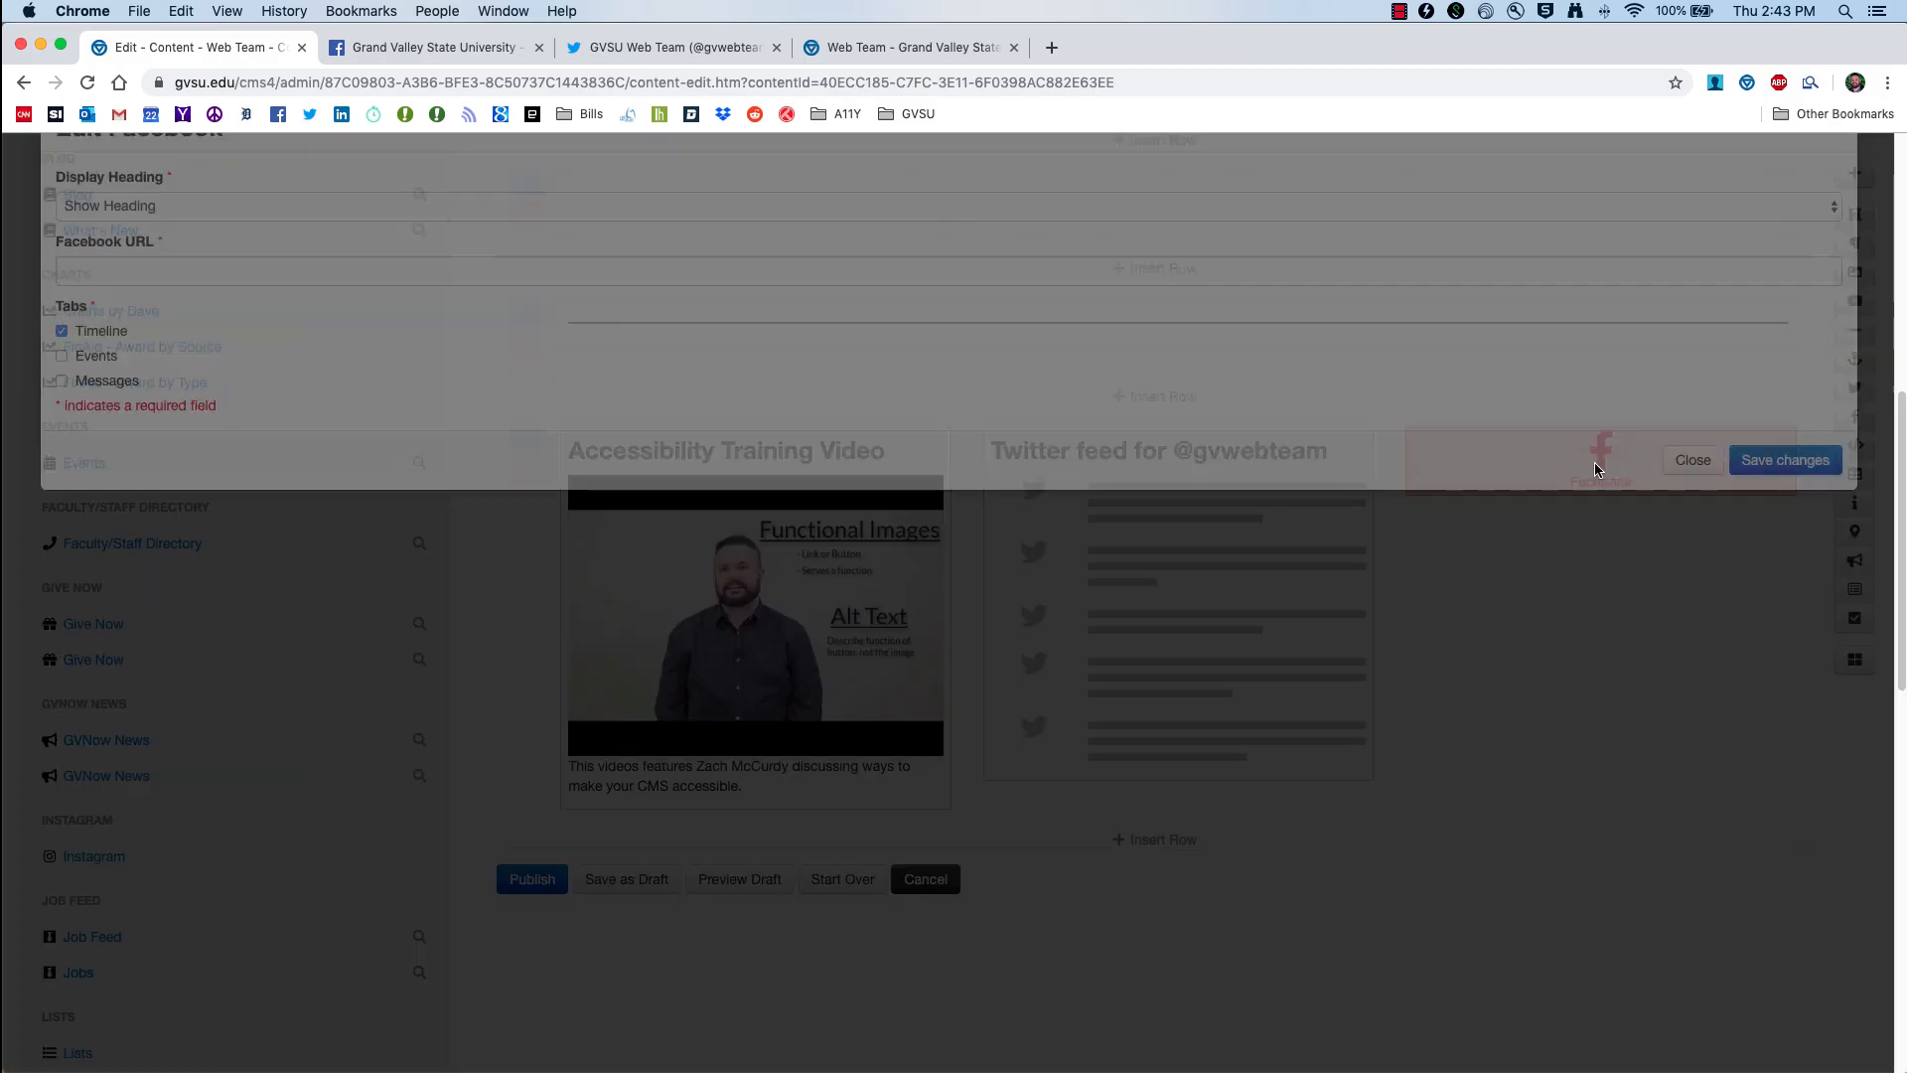
{"action": "left_click", "coordinate": [174, 387]}
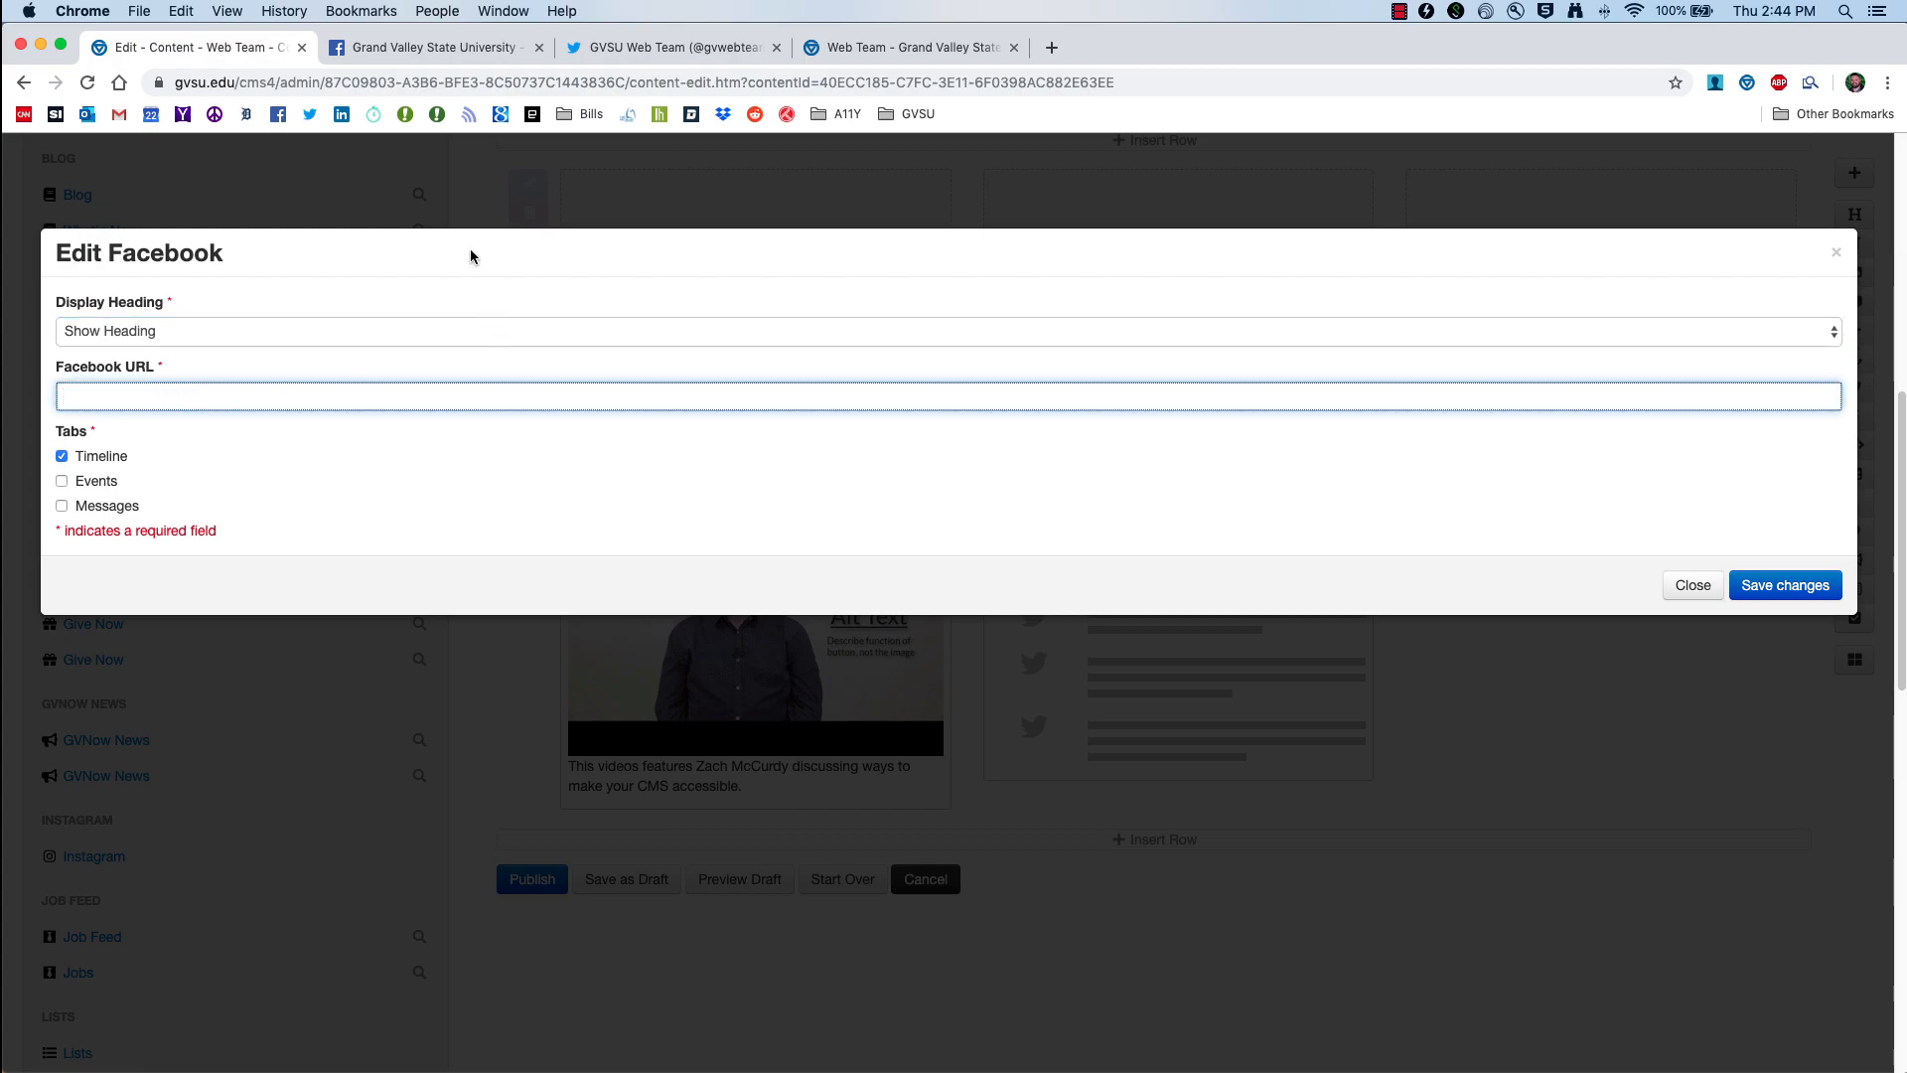
{"action": "left_click", "coordinate": [422, 50]}
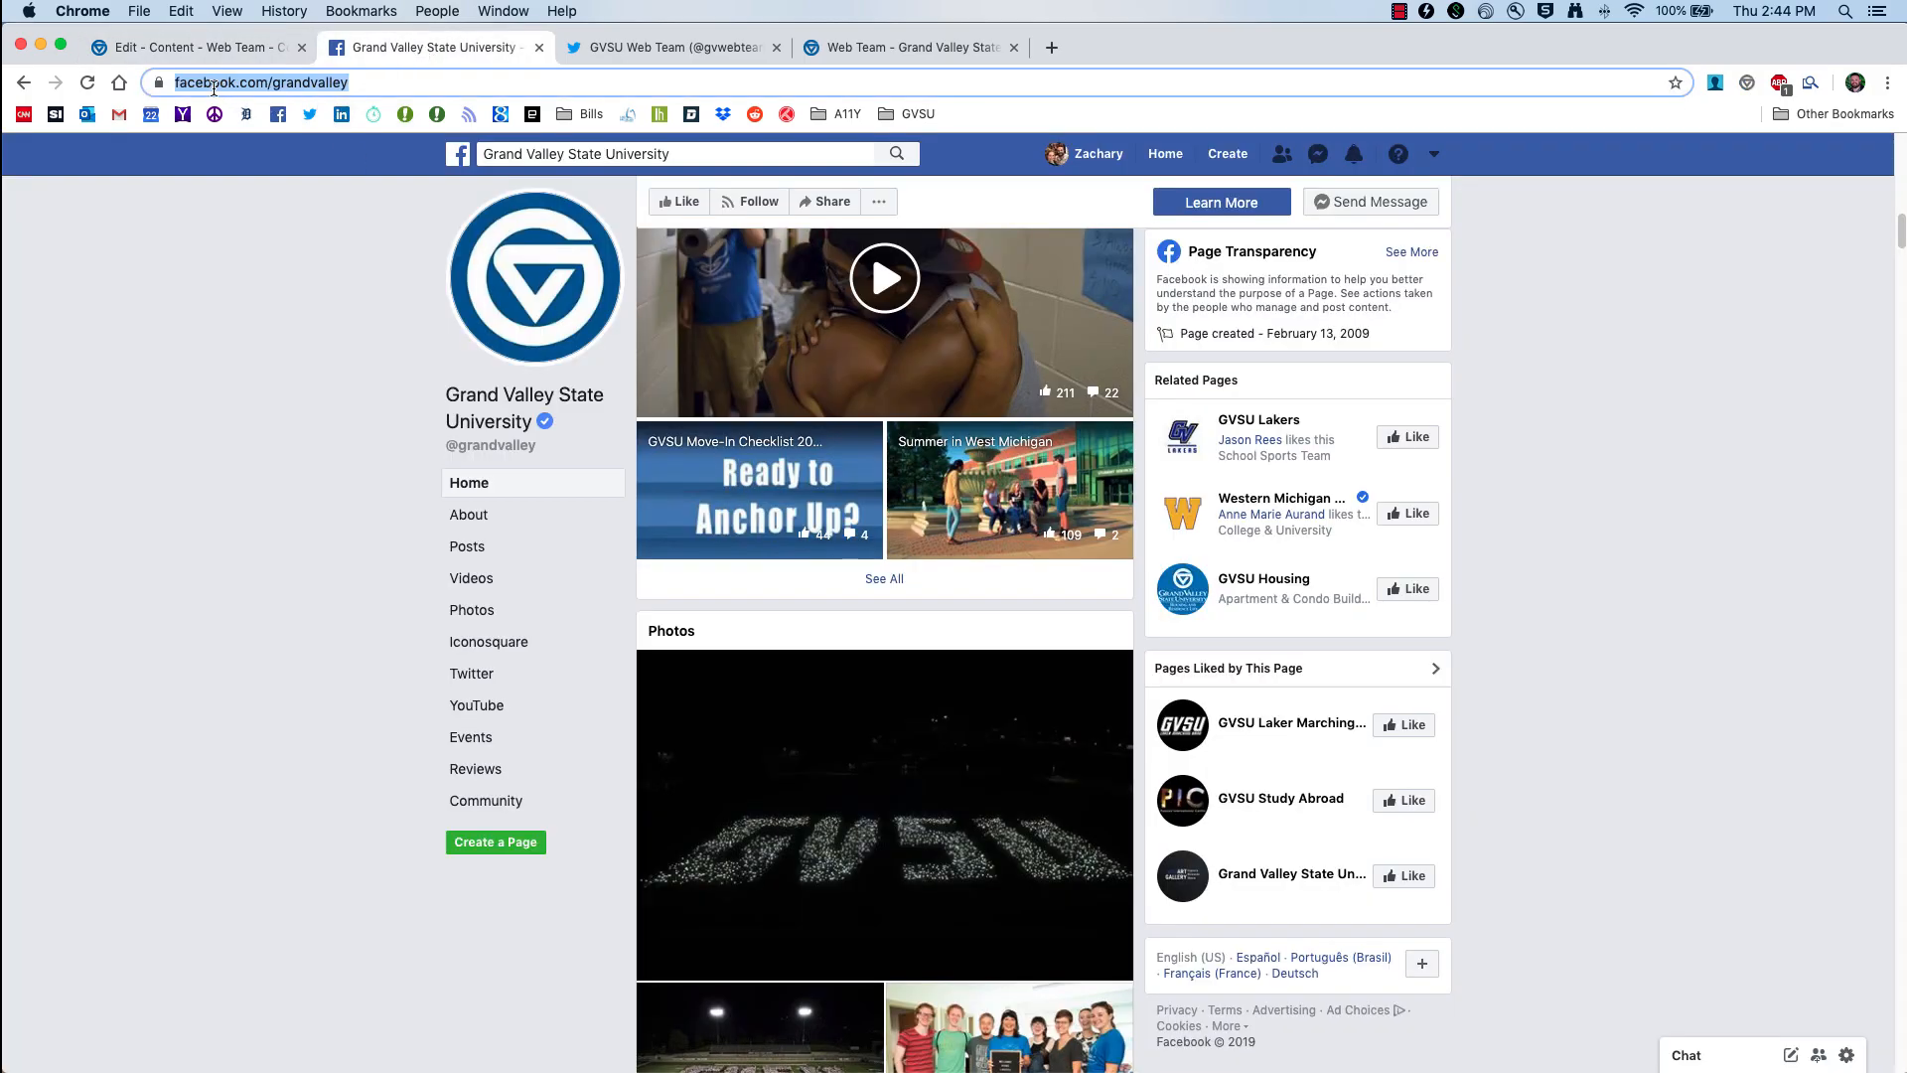
{"action": "key", "text": "super+c"}
{"action": "left_click", "coordinate": [196, 58]}
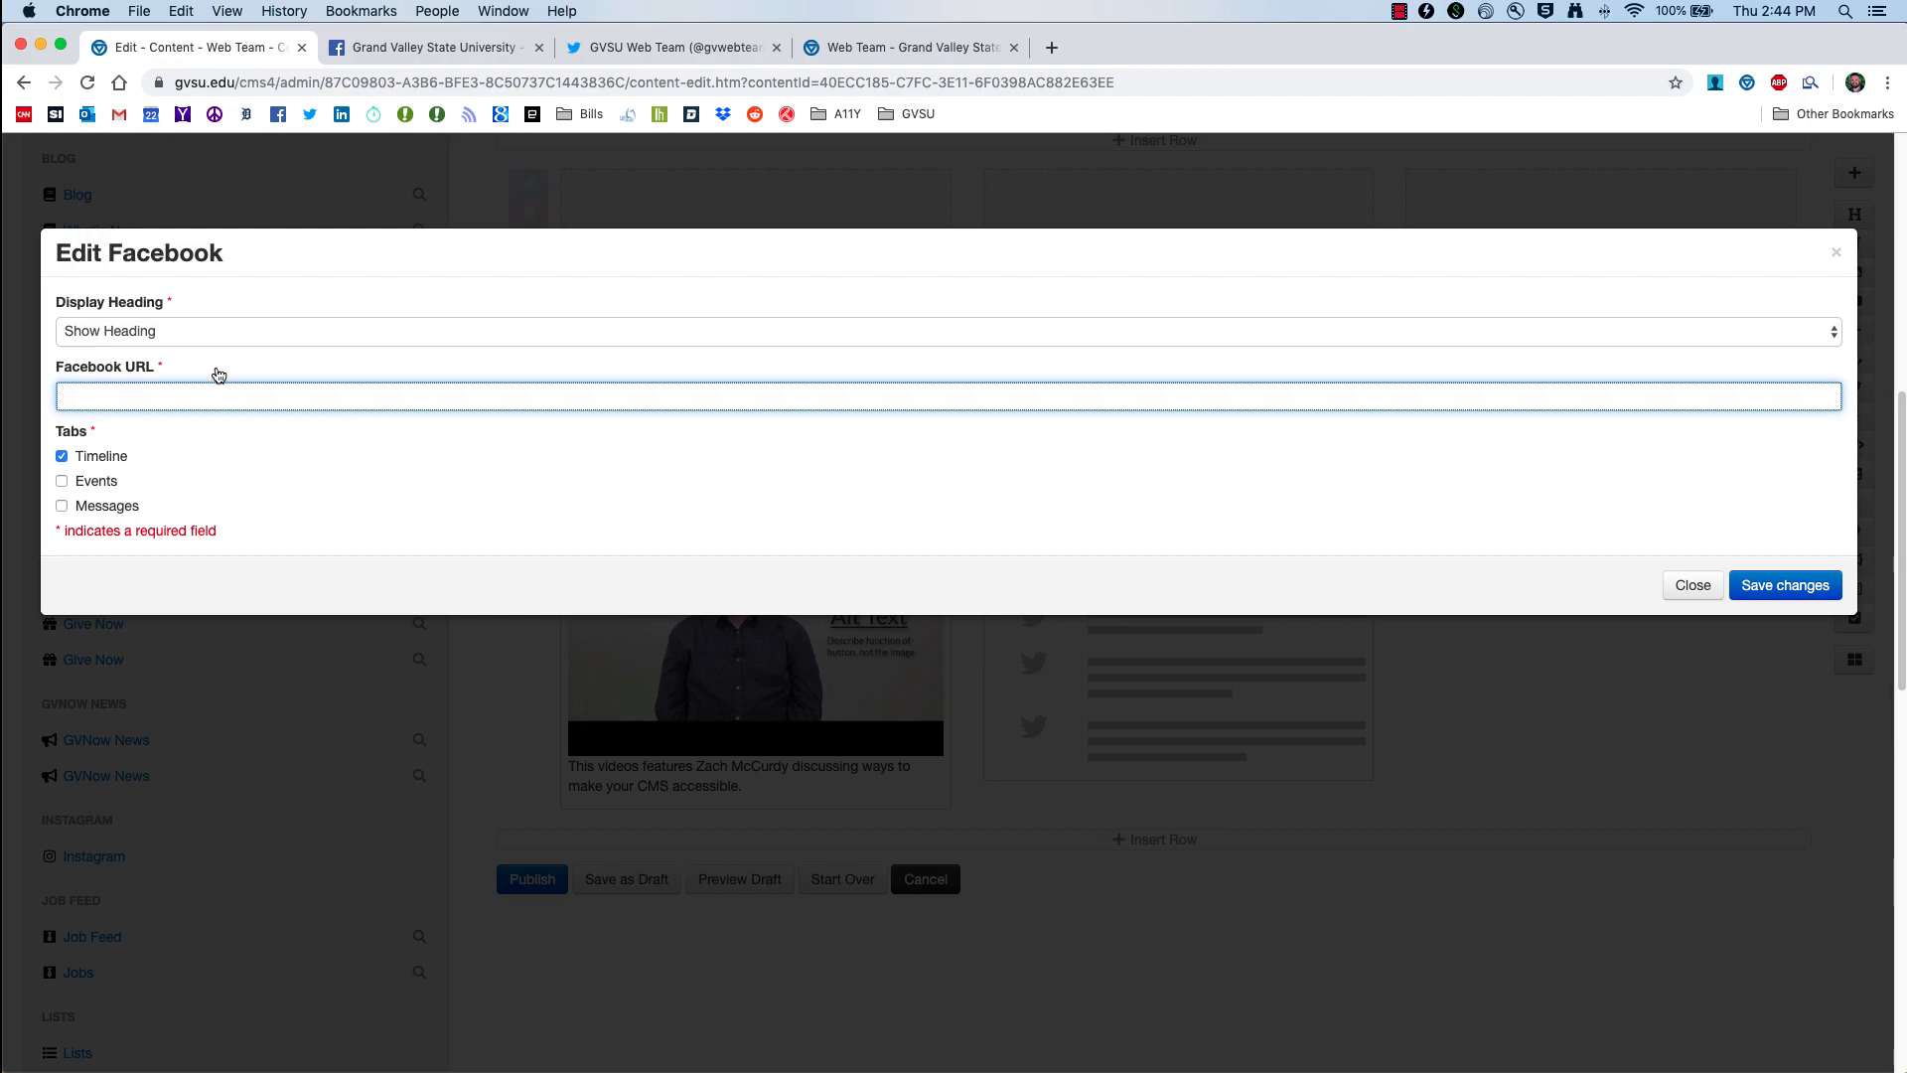
{"action": "key", "text": "super+v"}
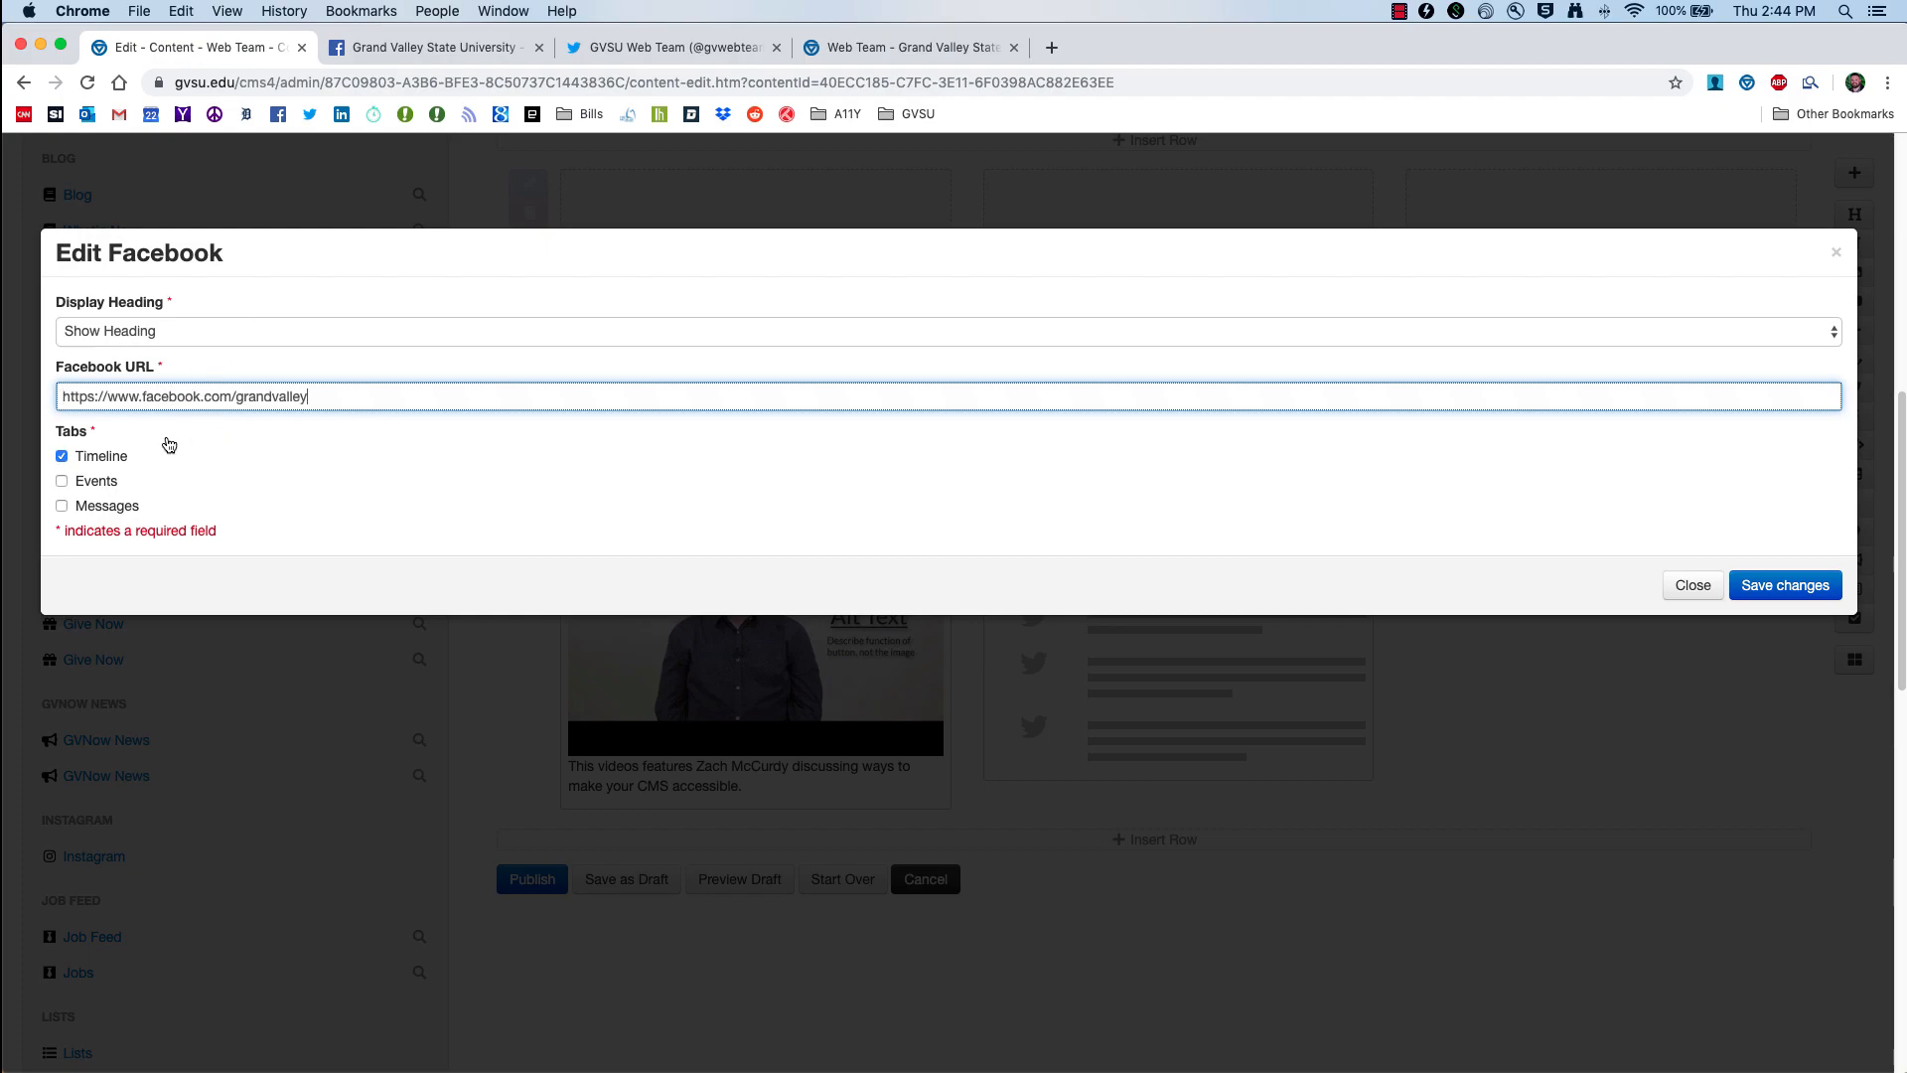
Step: Examine the timeline posts and the Events section of the Grand Valley State University Facebook page to compare them with the item's tab options
{"action": "scroll", "coordinate": [196, 474], "scroll_direction": "down", "scroll_amount": 1}
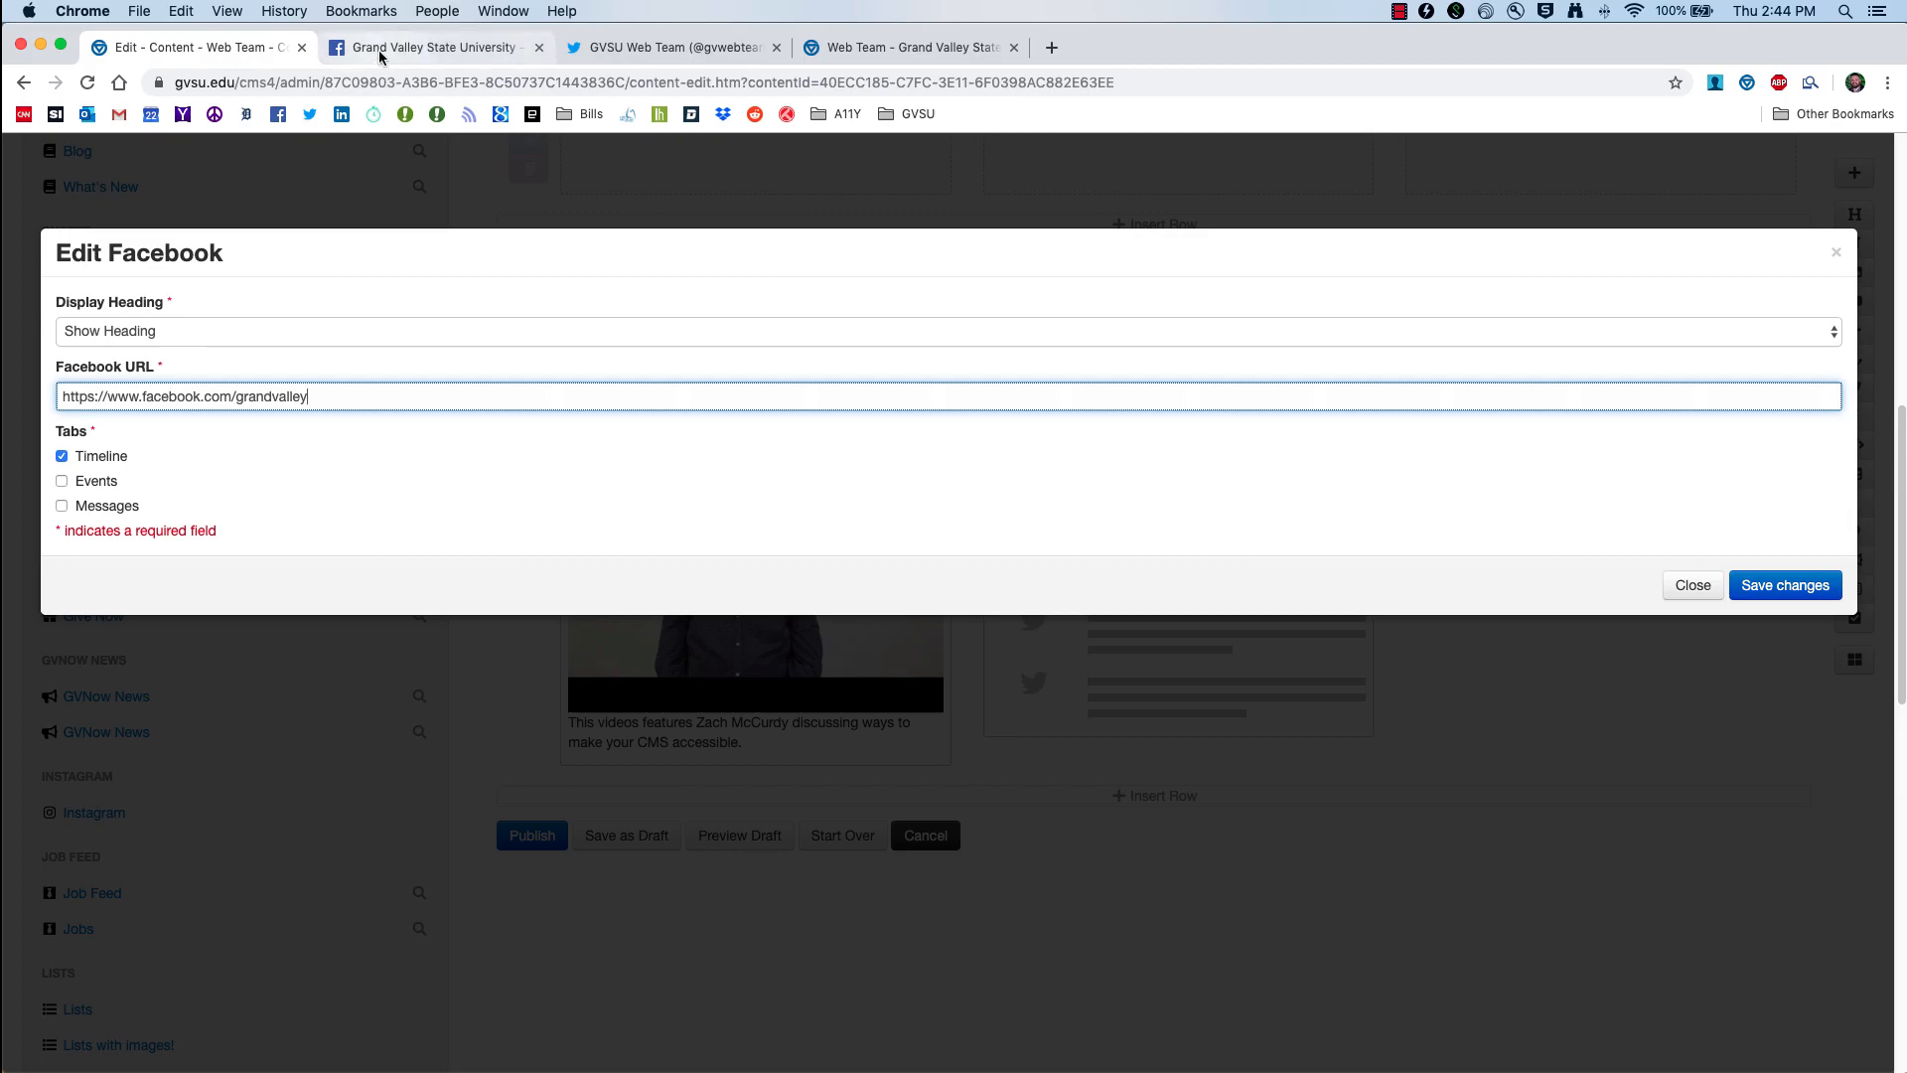
{"action": "left_click", "coordinate": [434, 46]}
{"action": "scroll", "coordinate": [409, 545], "scroll_direction": "down", "scroll_amount": 10}
{"action": "scroll", "coordinate": [413, 547], "scroll_direction": "down", "scroll_amount": 6}
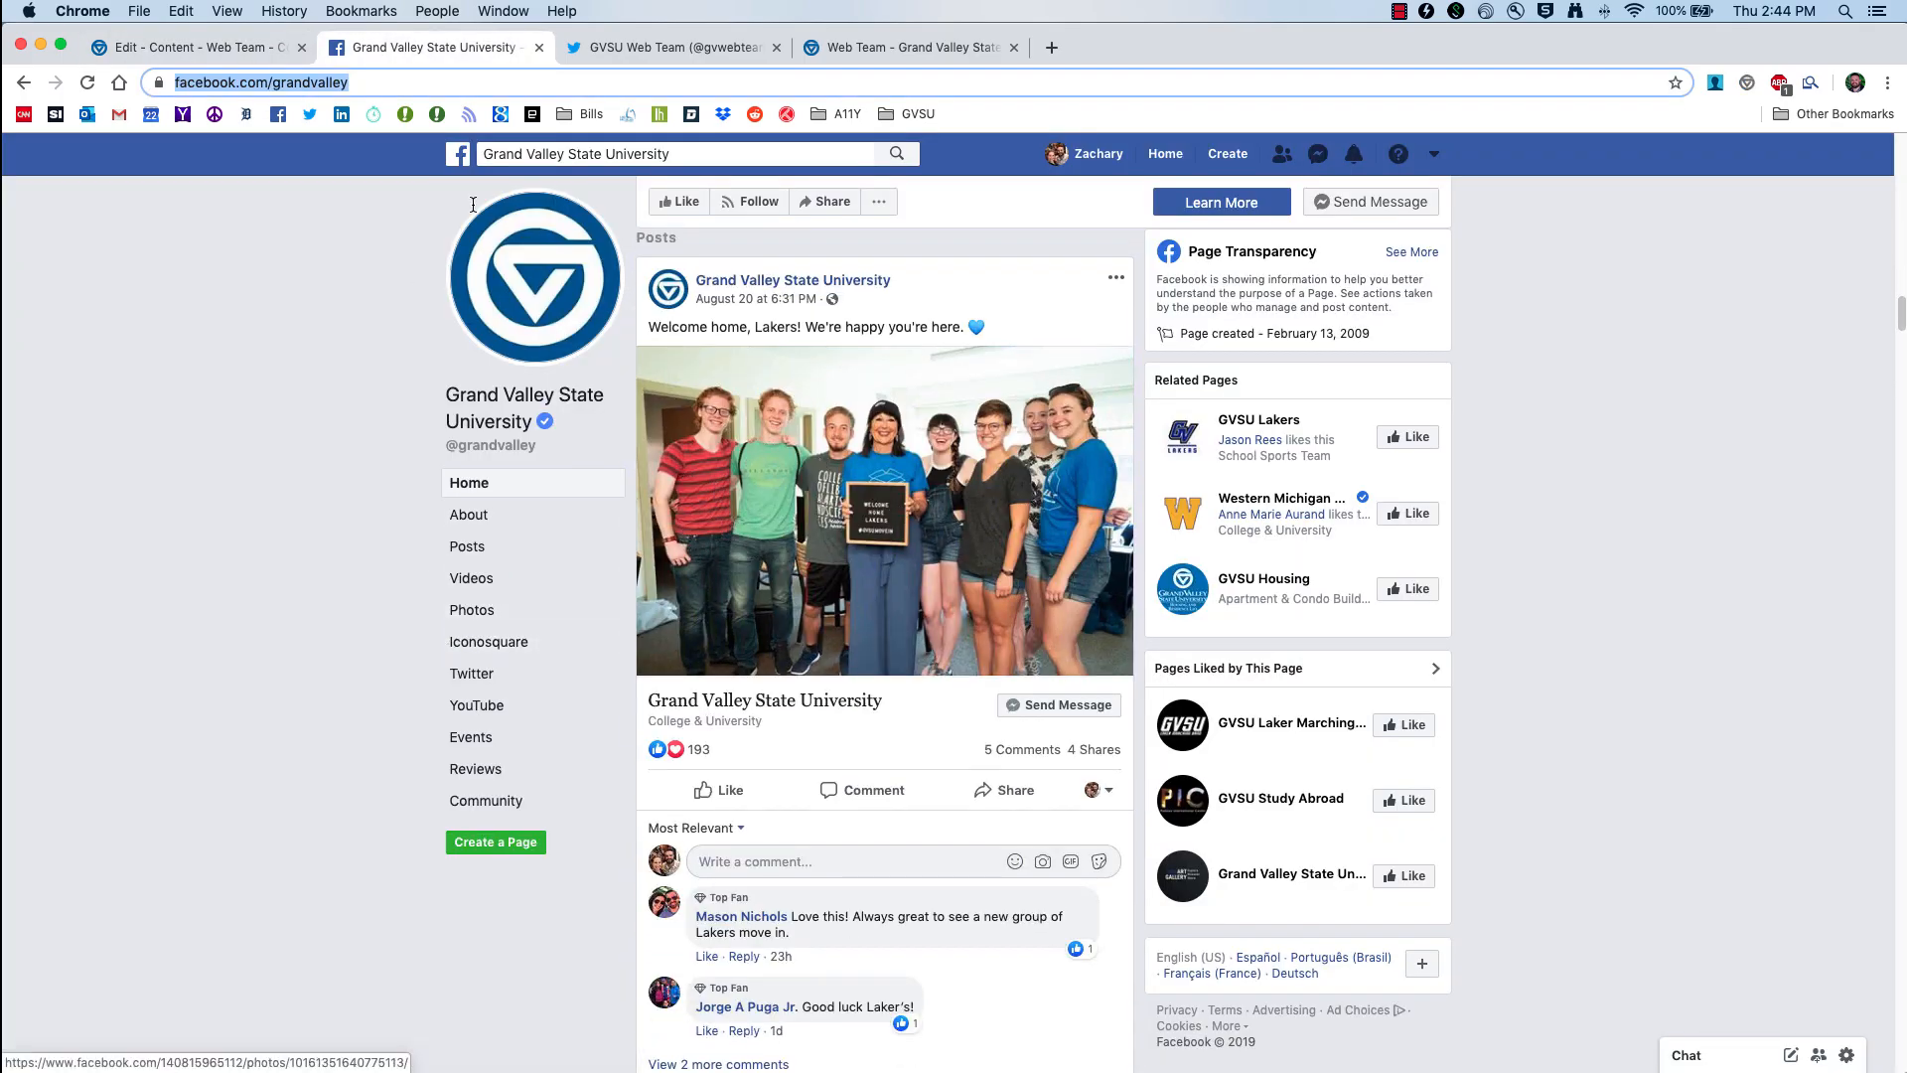
{"action": "left_click", "coordinate": [149, 47]}
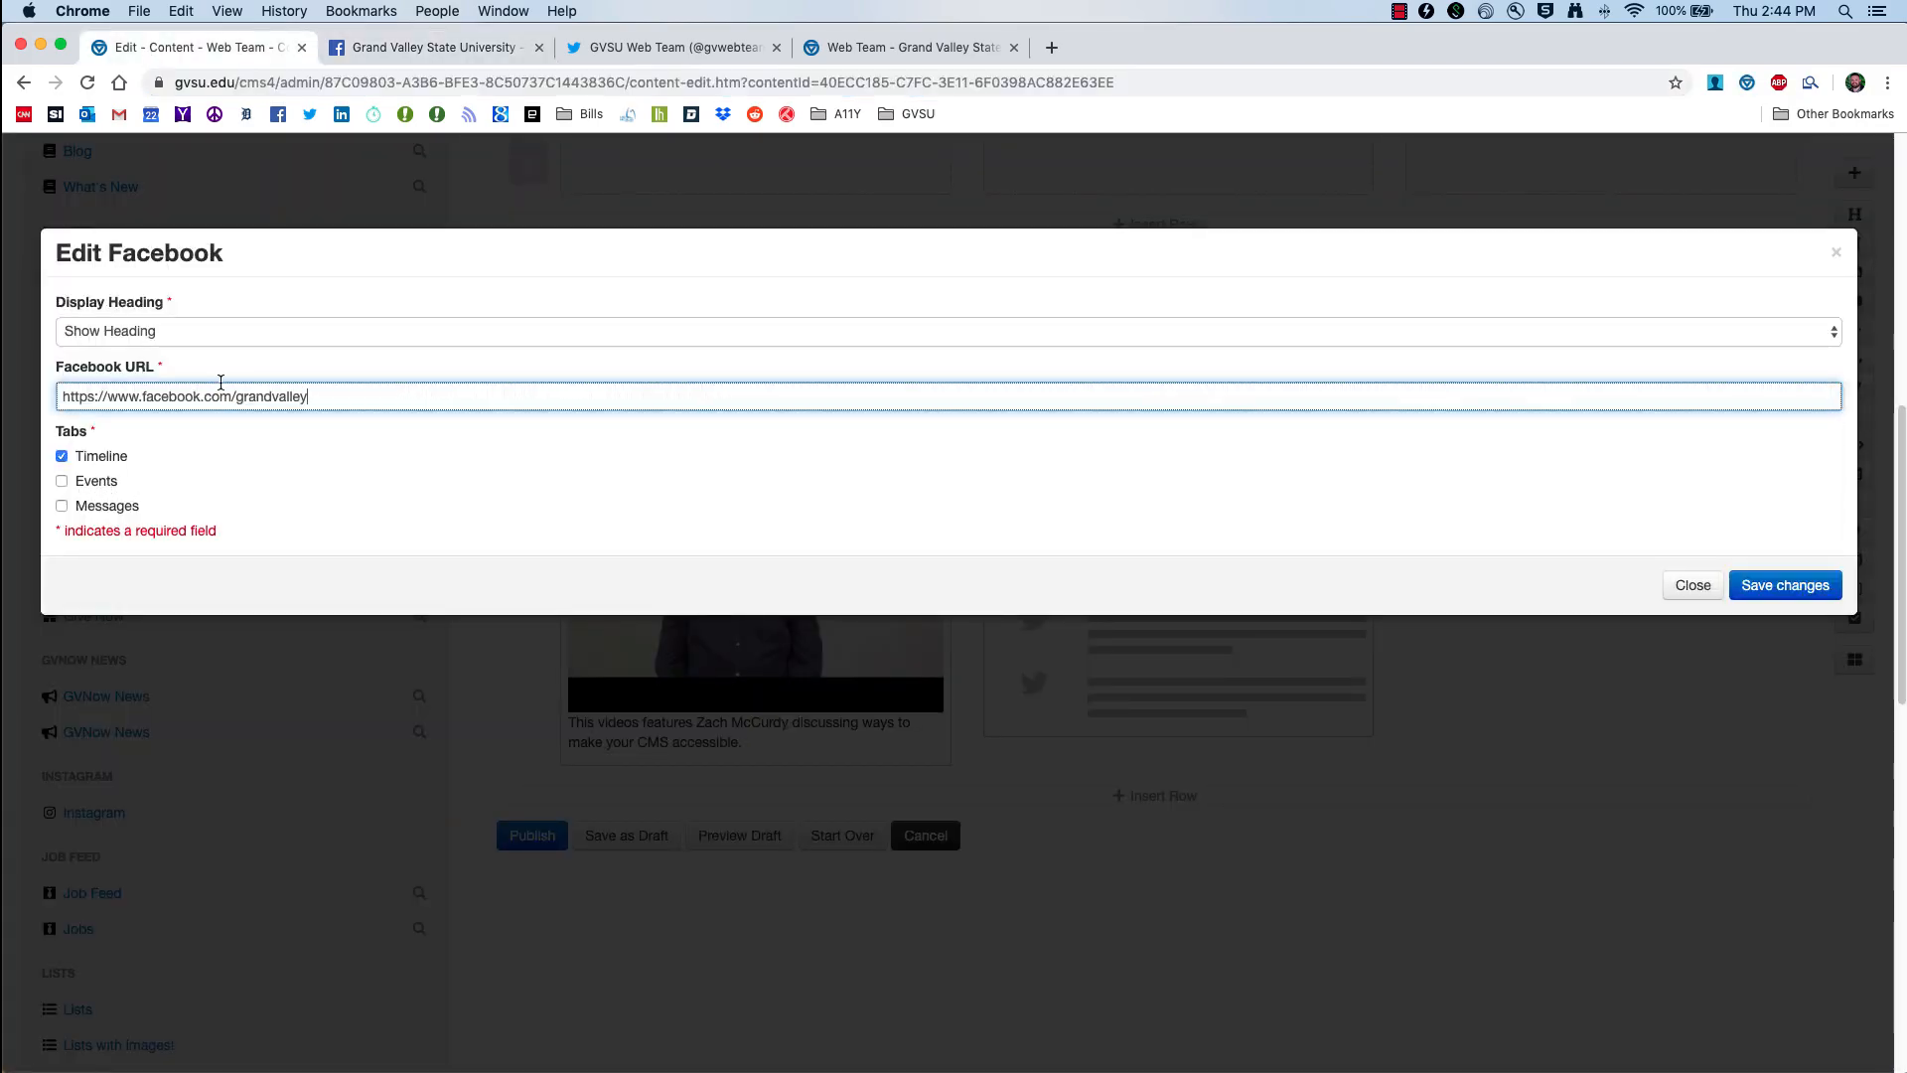
{"action": "left_click", "coordinate": [429, 47]}
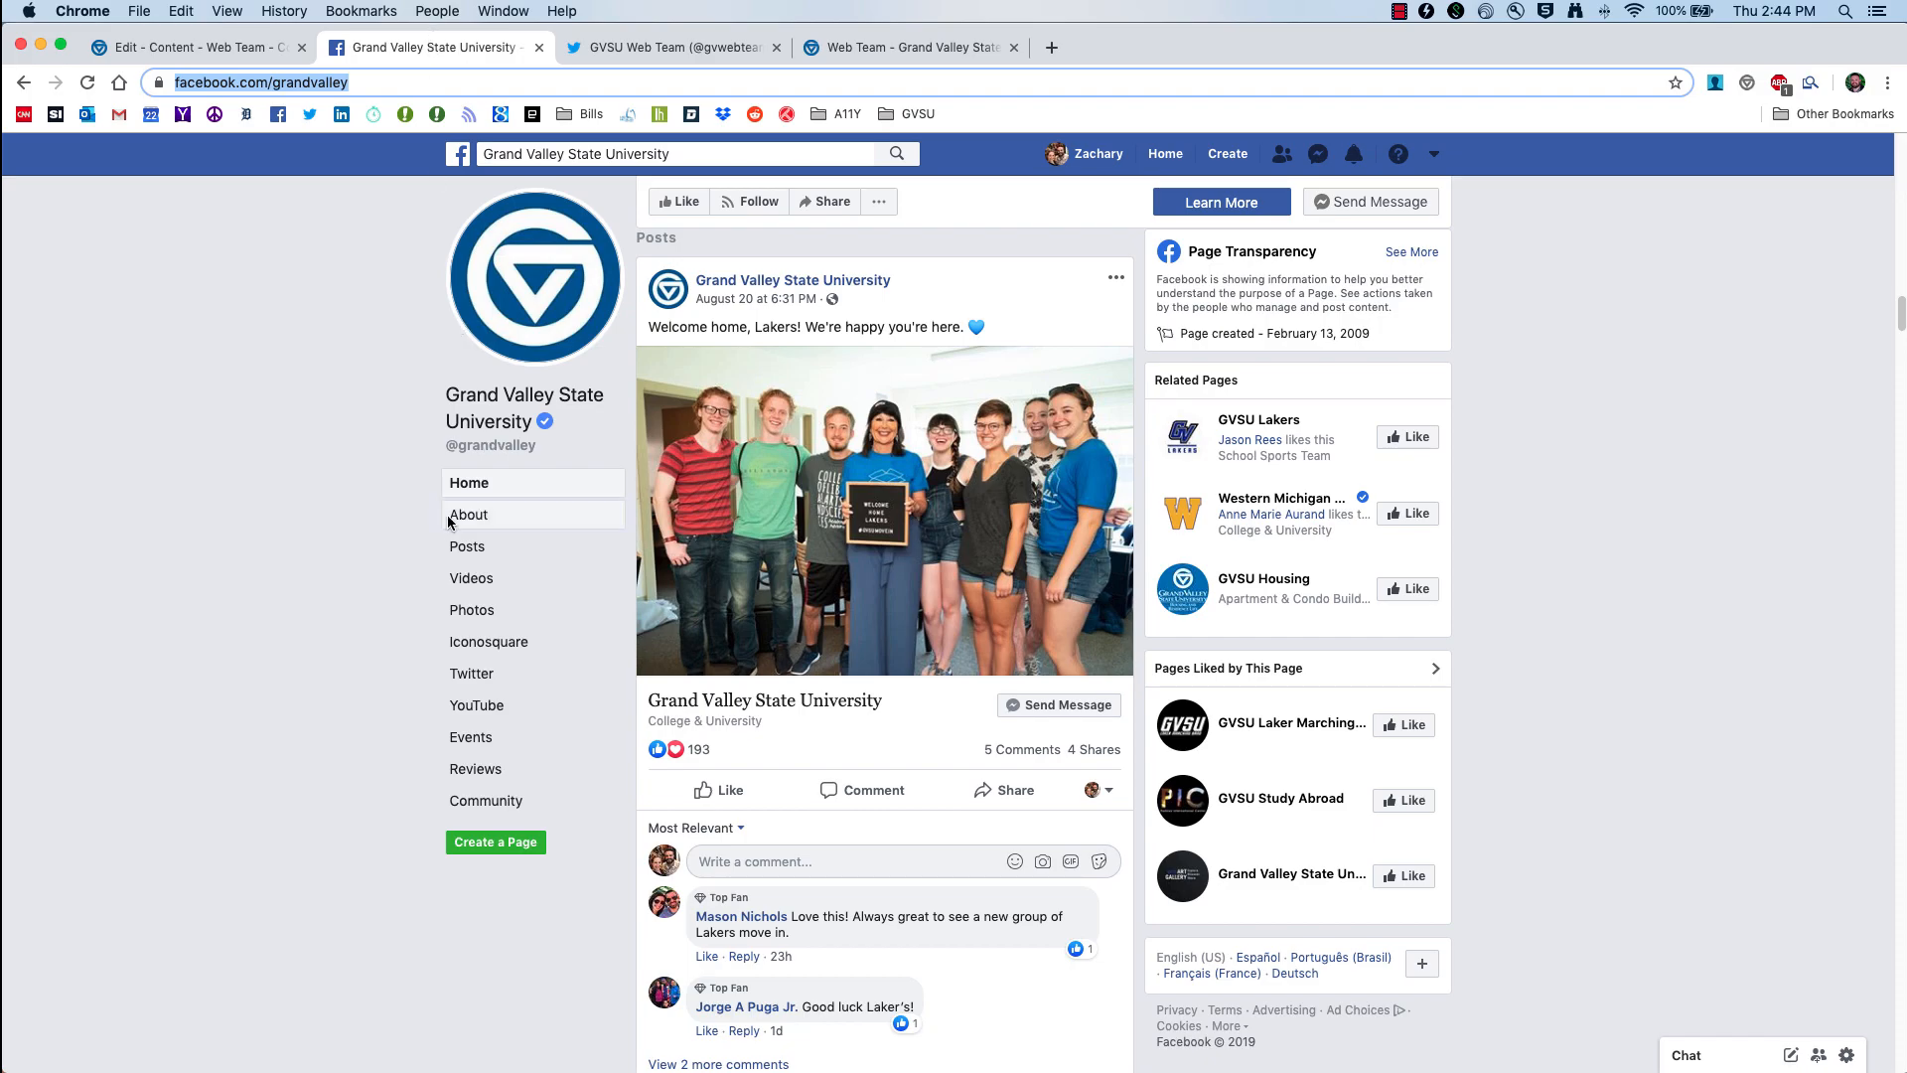
{"action": "left_click", "coordinate": [473, 736]}
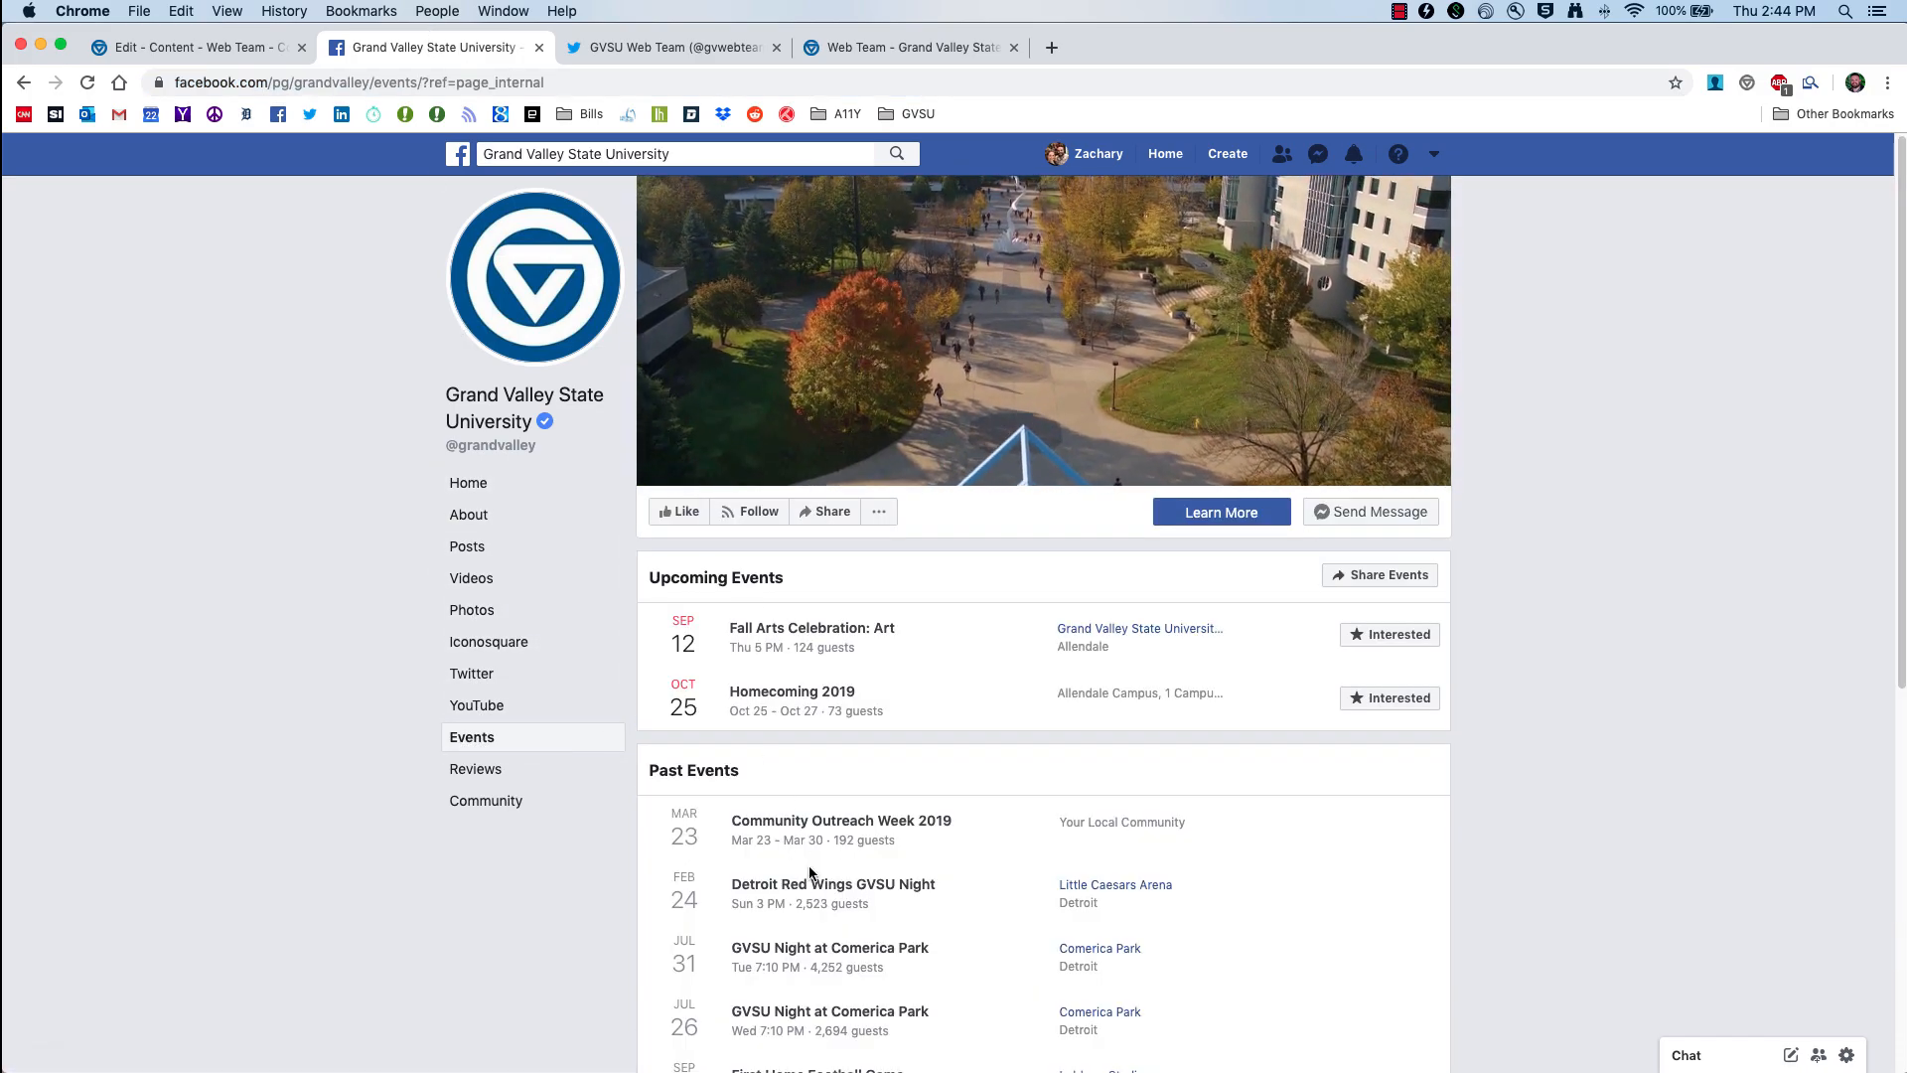
{"action": "left_click", "coordinate": [205, 40]}
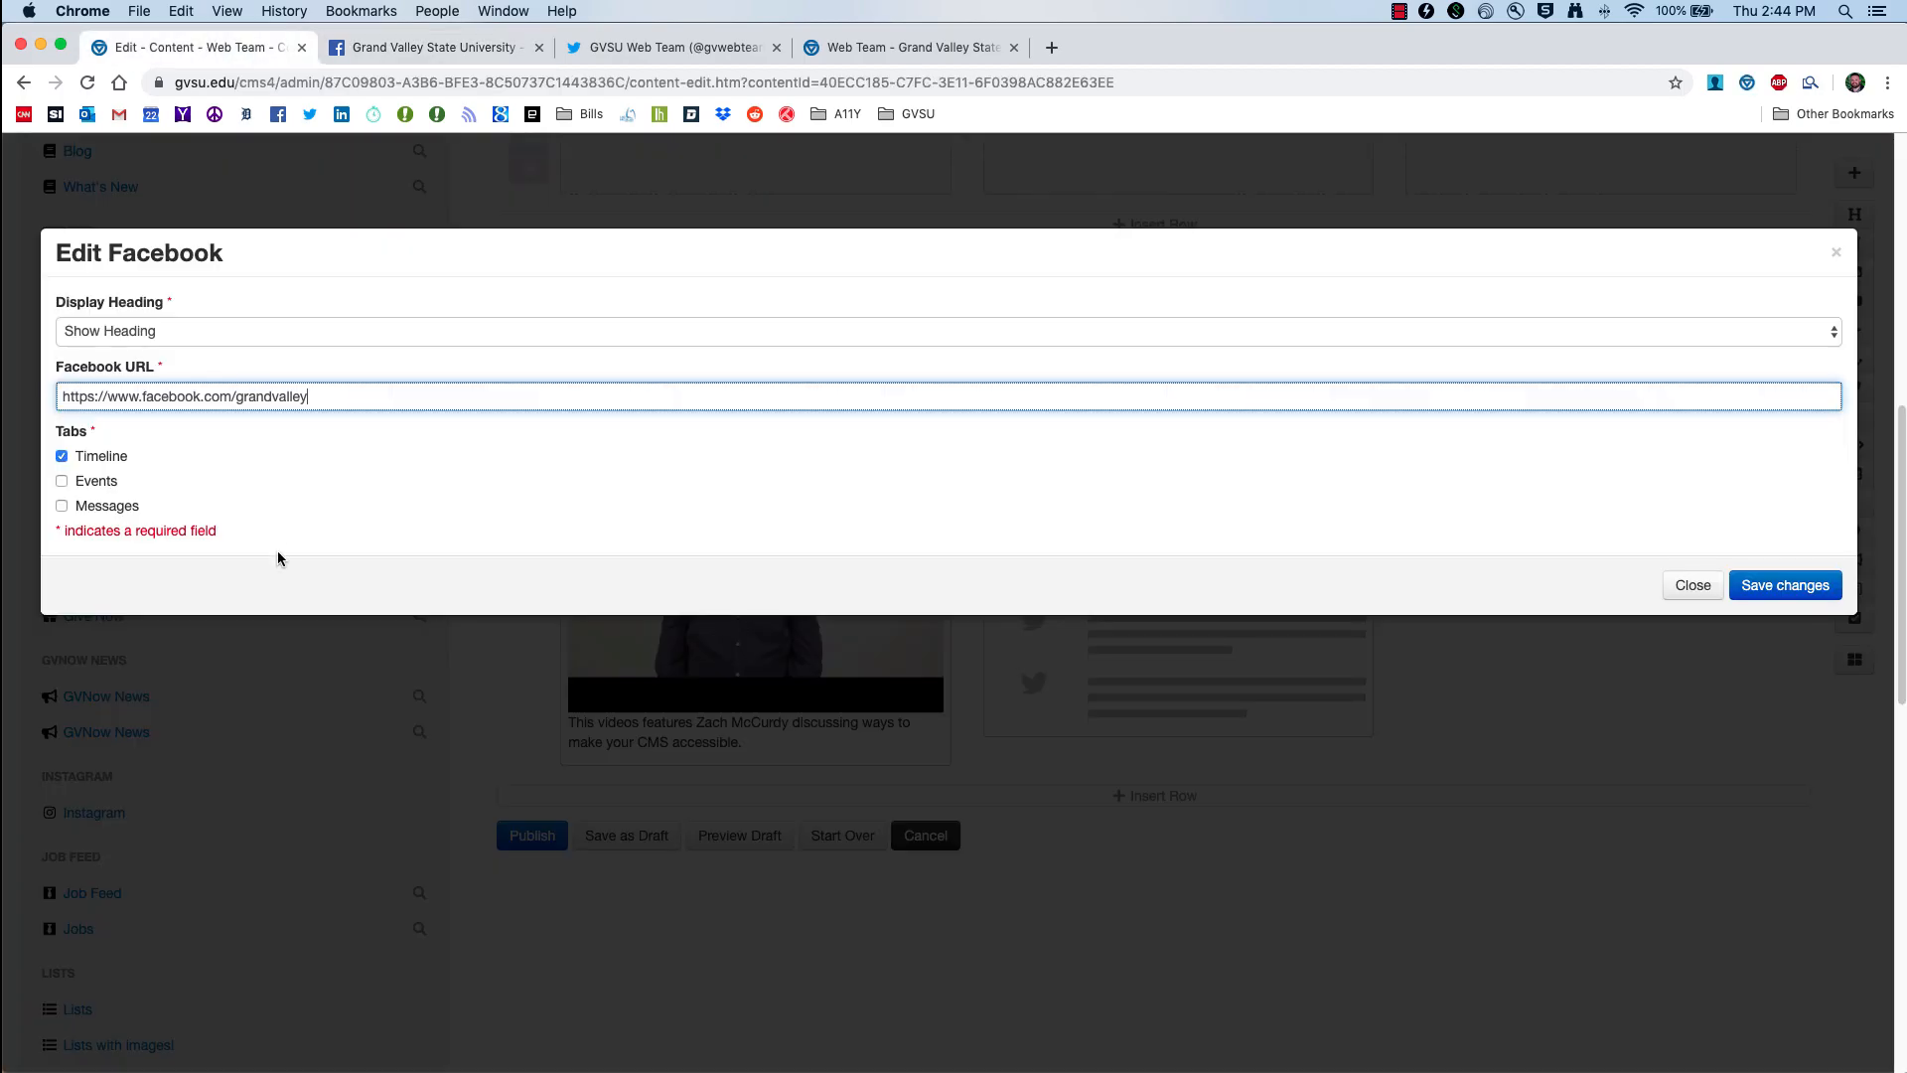
Step: Try Messages instead of Timeline for the Facebook item's tabs, restore Timeline as the only tab, and save the changes
{"action": "left_click", "coordinate": [62, 507]}
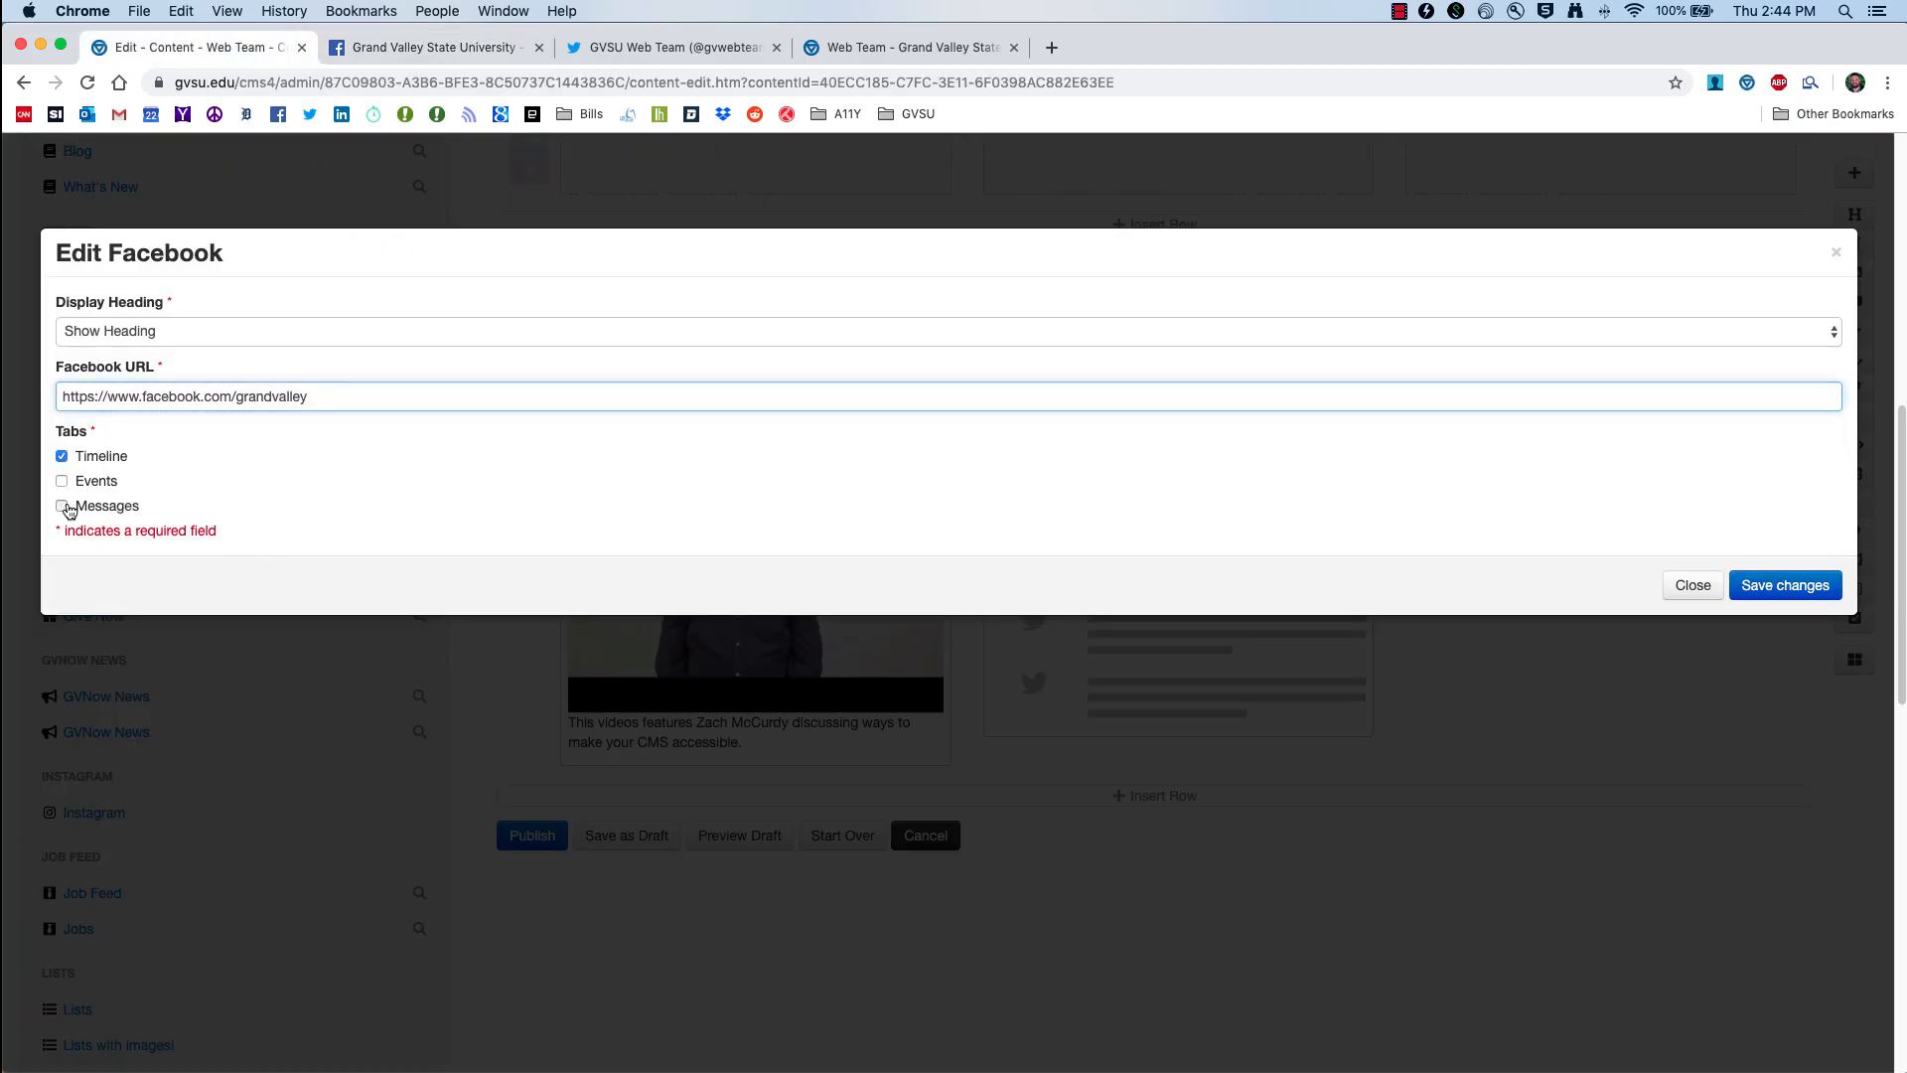
{"action": "left_click", "coordinate": [62, 456]}
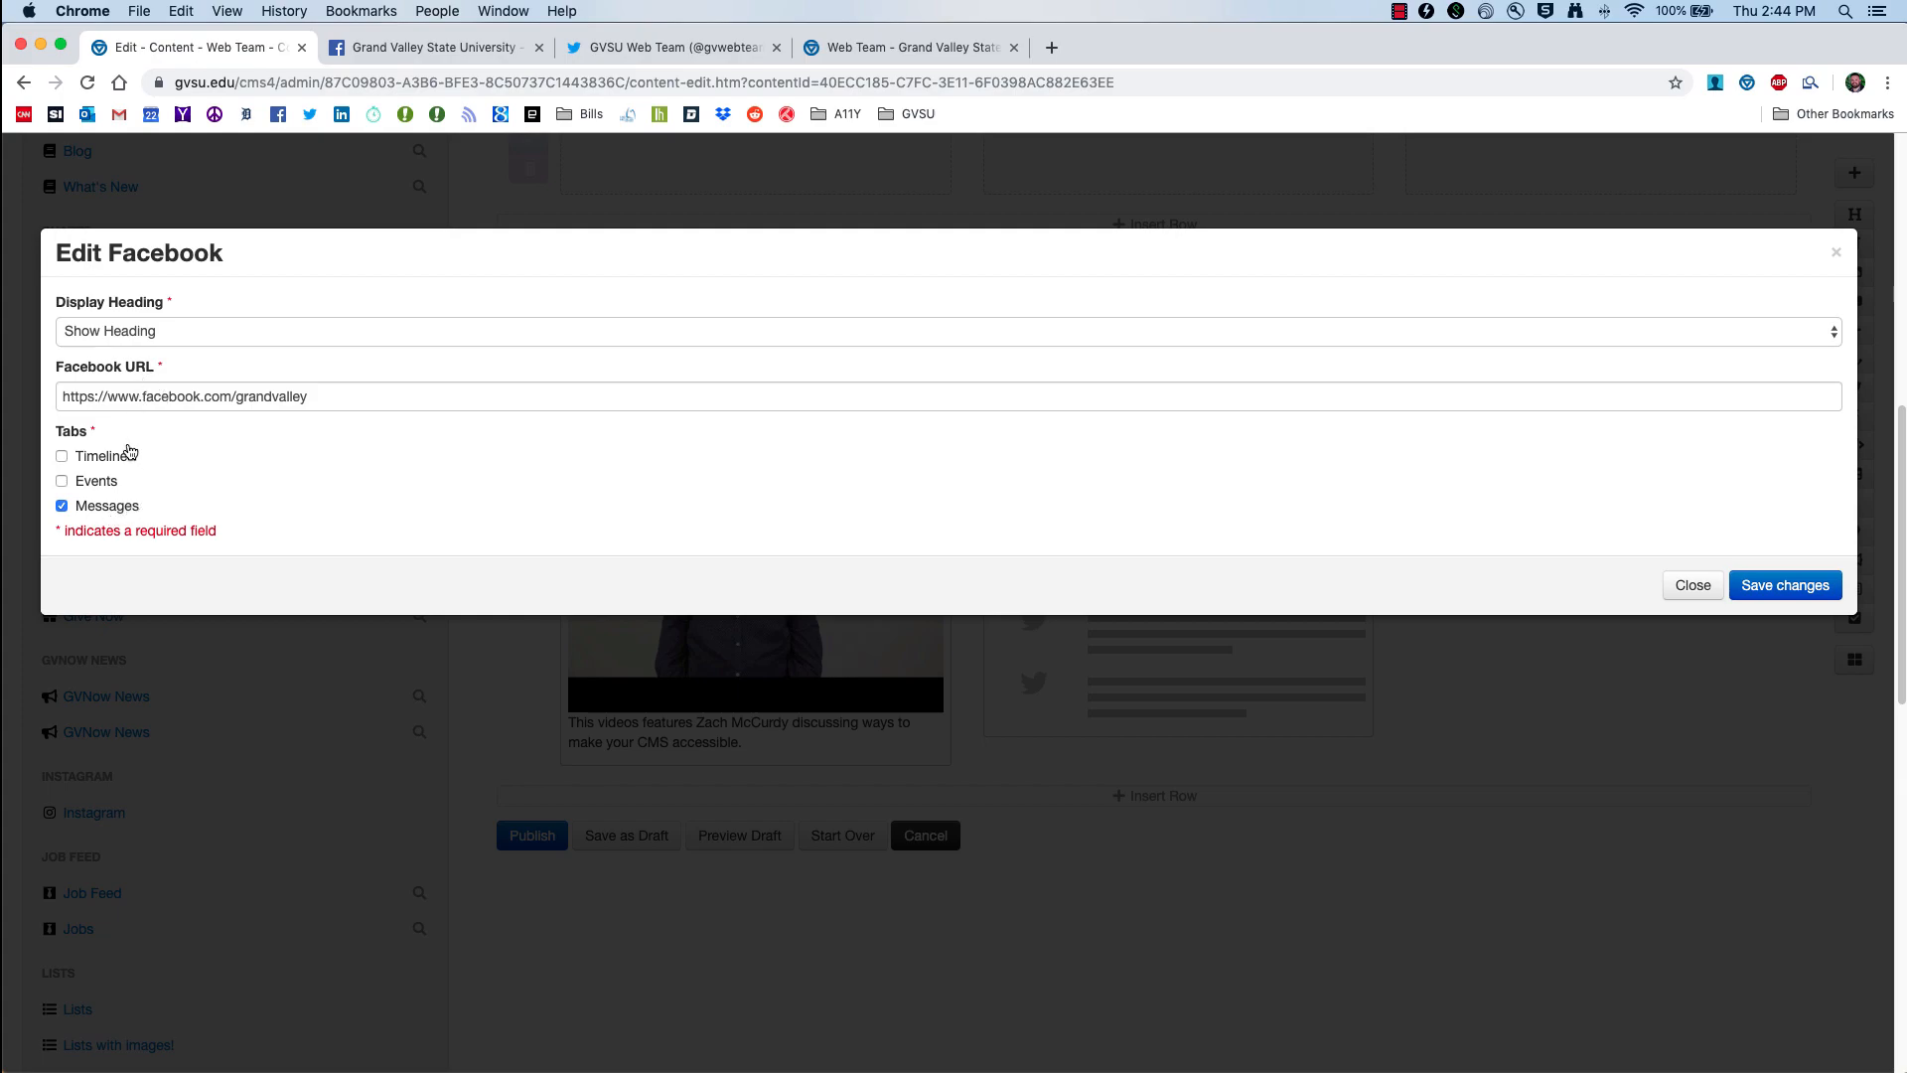
{"action": "left_click", "coordinate": [91, 508]}
{"action": "left_click", "coordinate": [103, 461]}
{"action": "left_click", "coordinate": [1784, 585]}
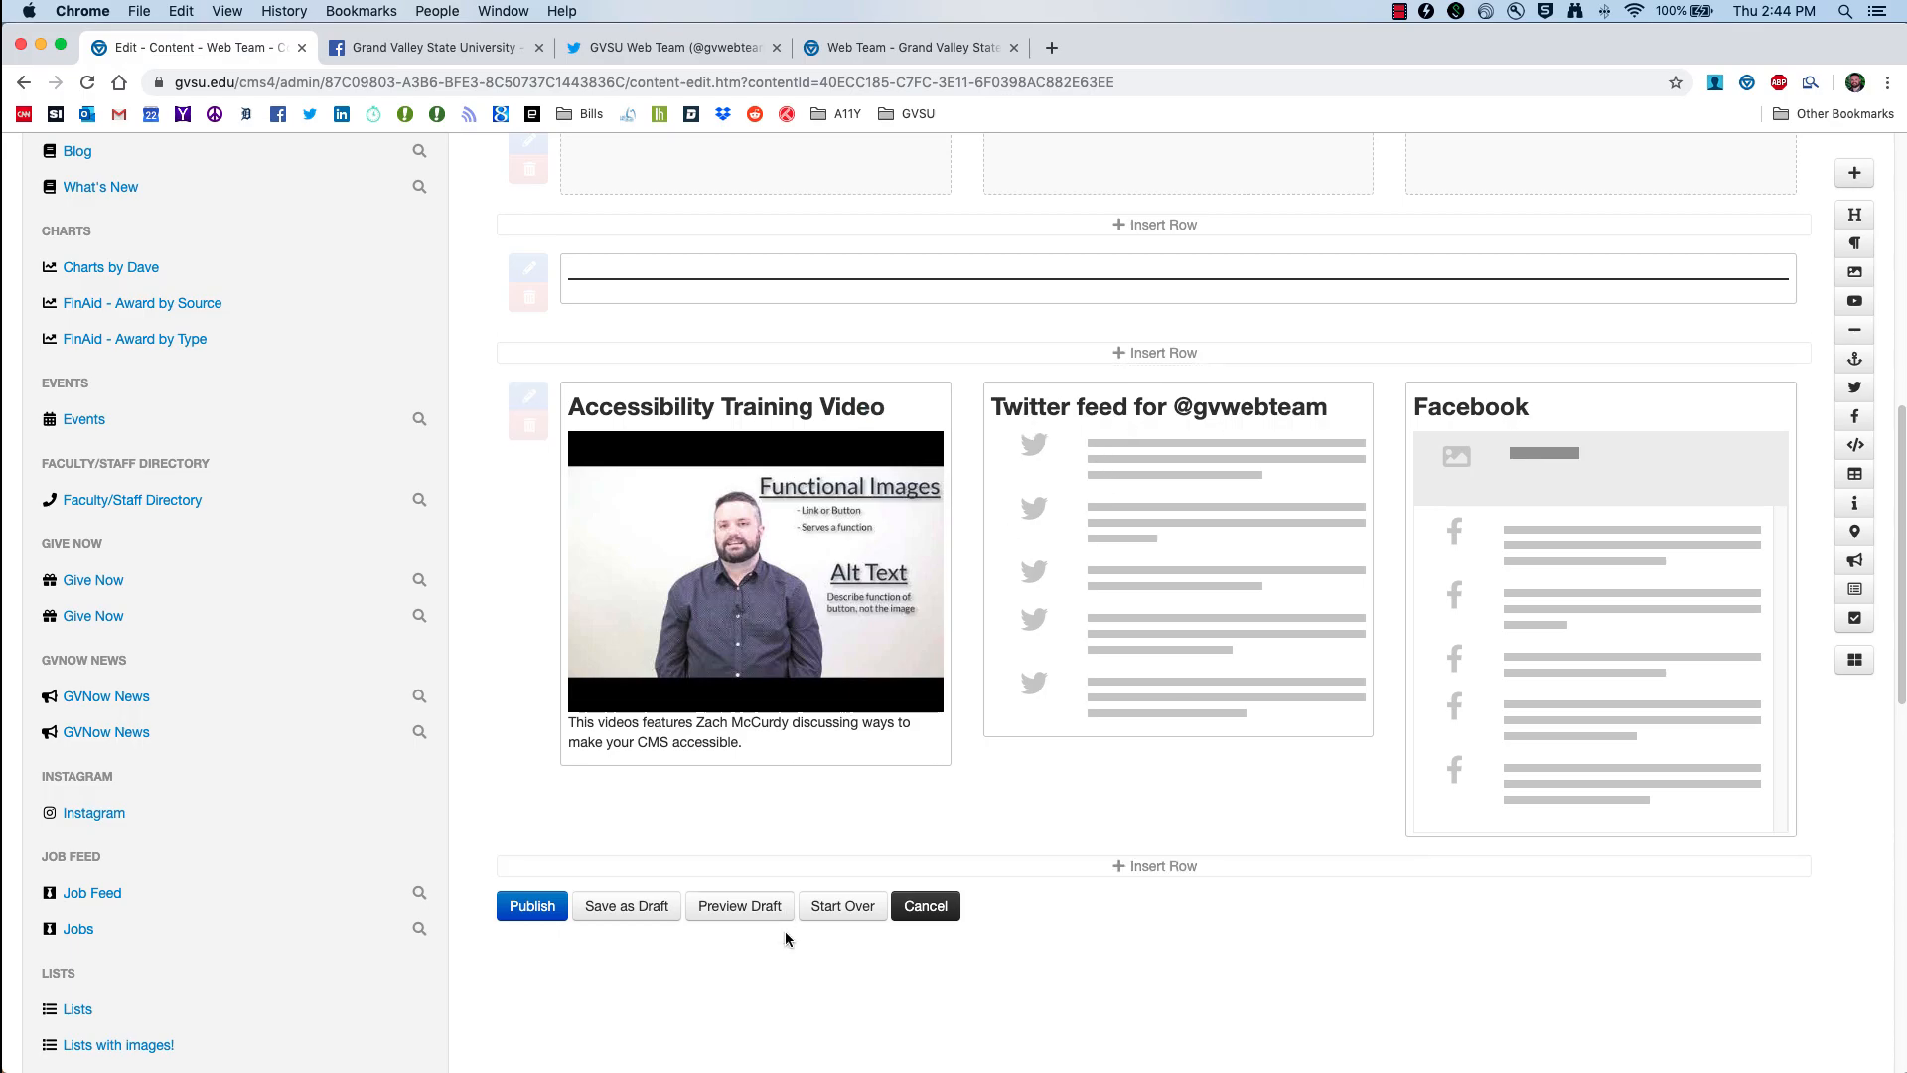
Step: Preview the draft page and examine how the Twitter and Facebook feeds display beside the Accessibility Training Video
{"action": "left_click", "coordinate": [757, 905]}
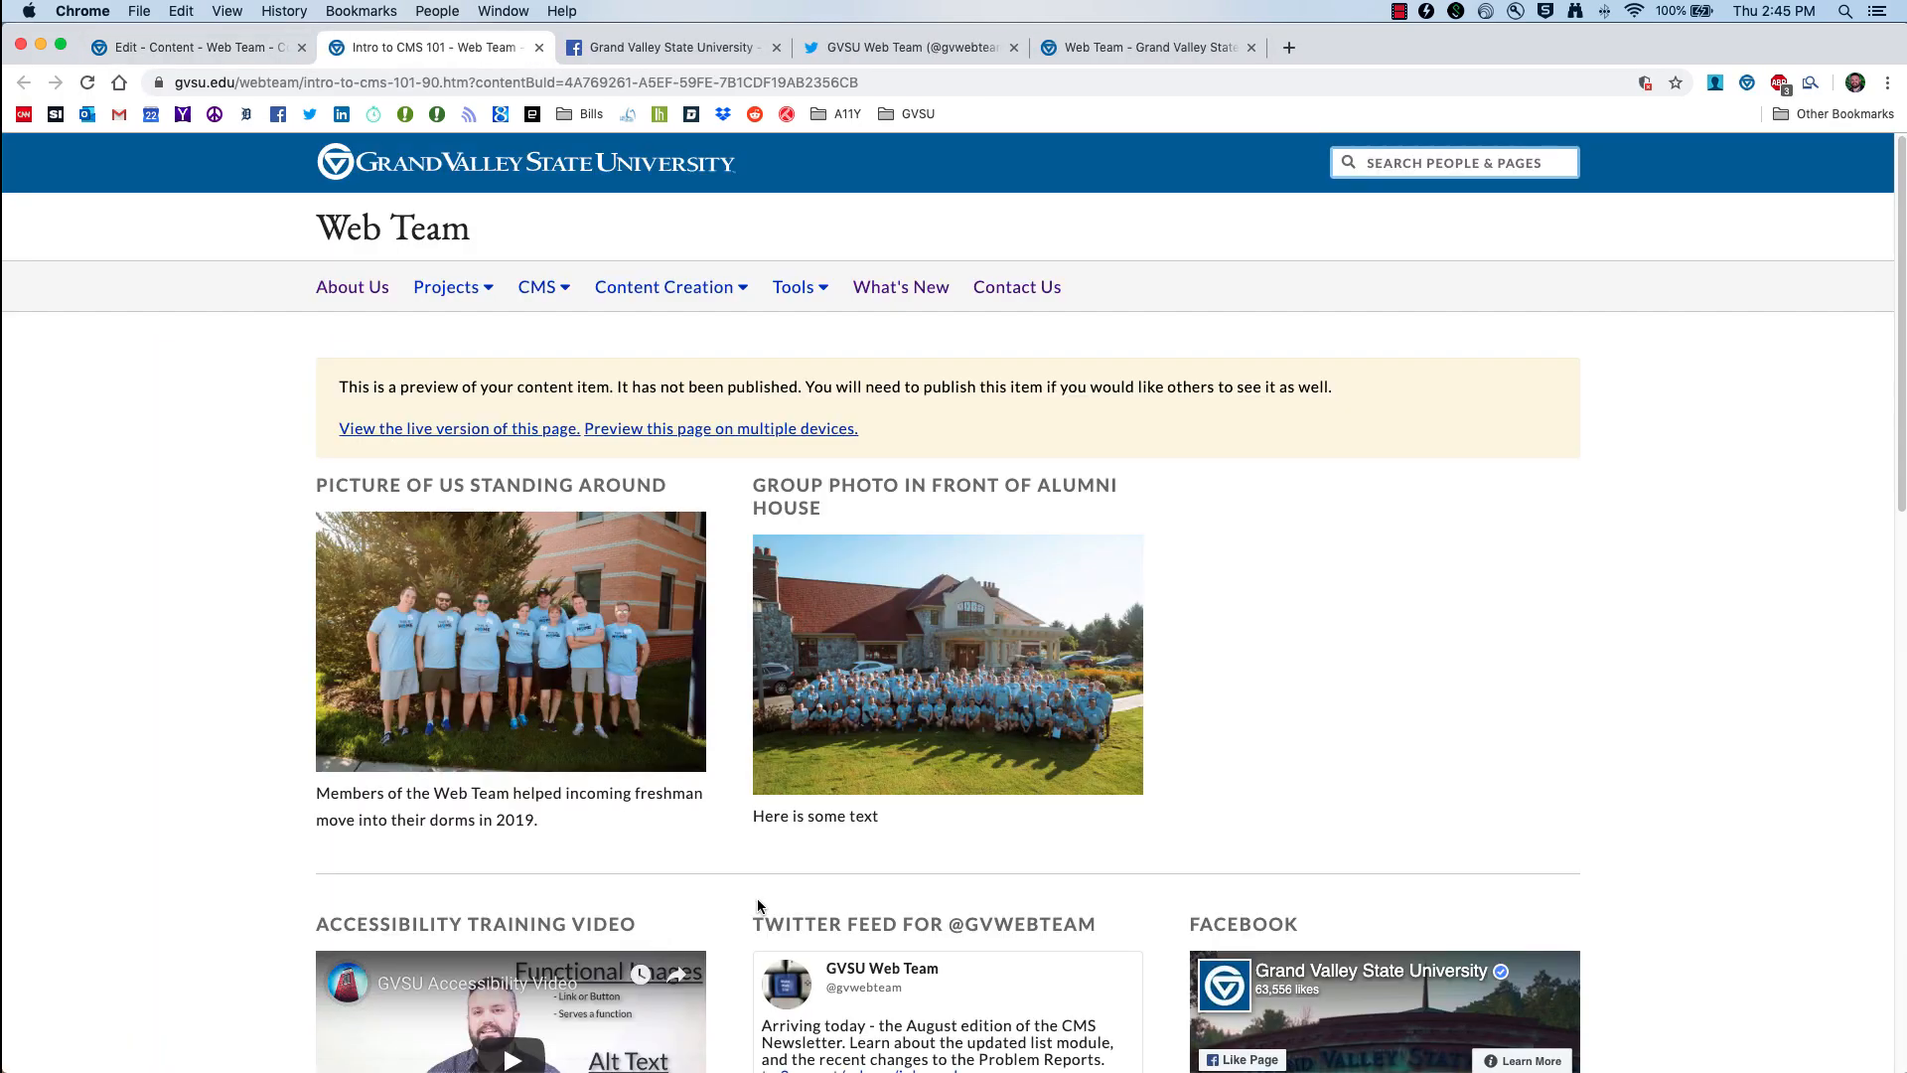
{"action": "scroll", "coordinate": [686, 825], "scroll_direction": "down", "scroll_amount": 6}
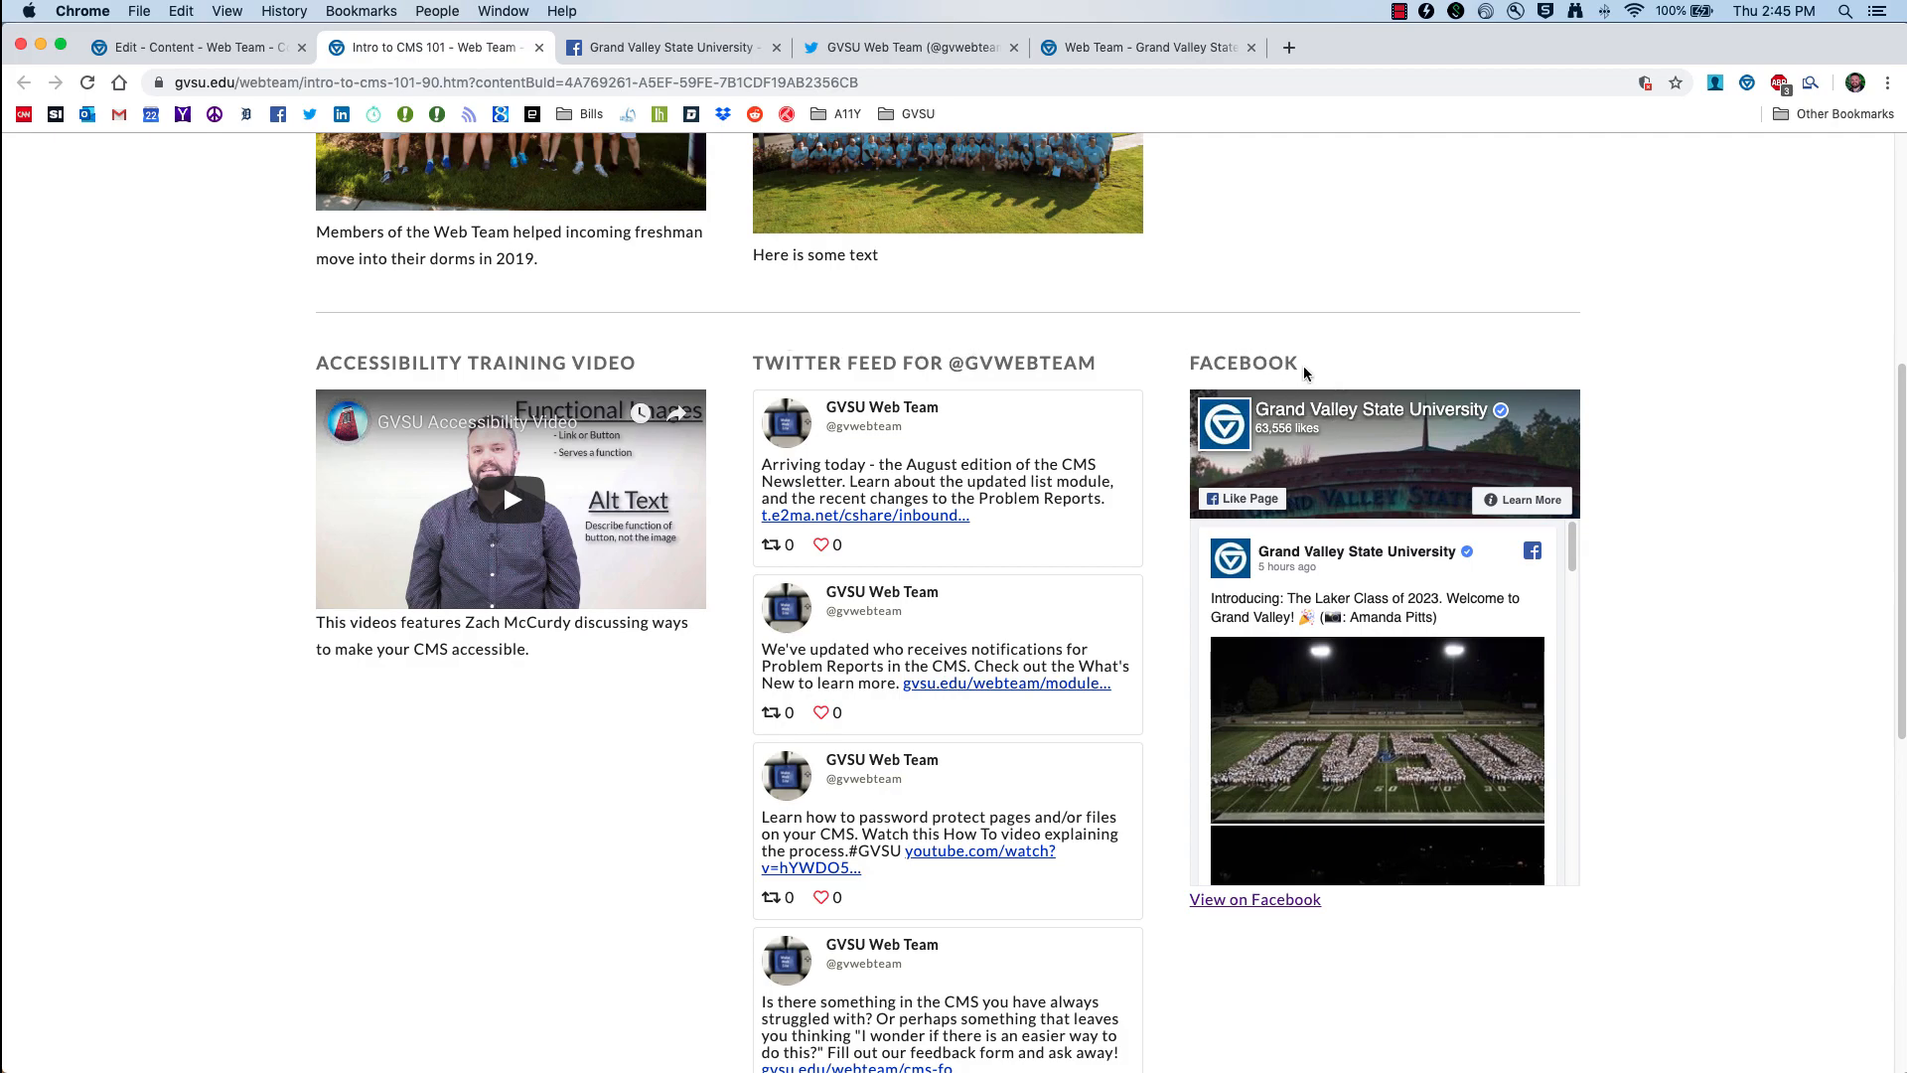
{"action": "scroll", "coordinate": [1058, 409], "scroll_direction": "down", "scroll_amount": 2}
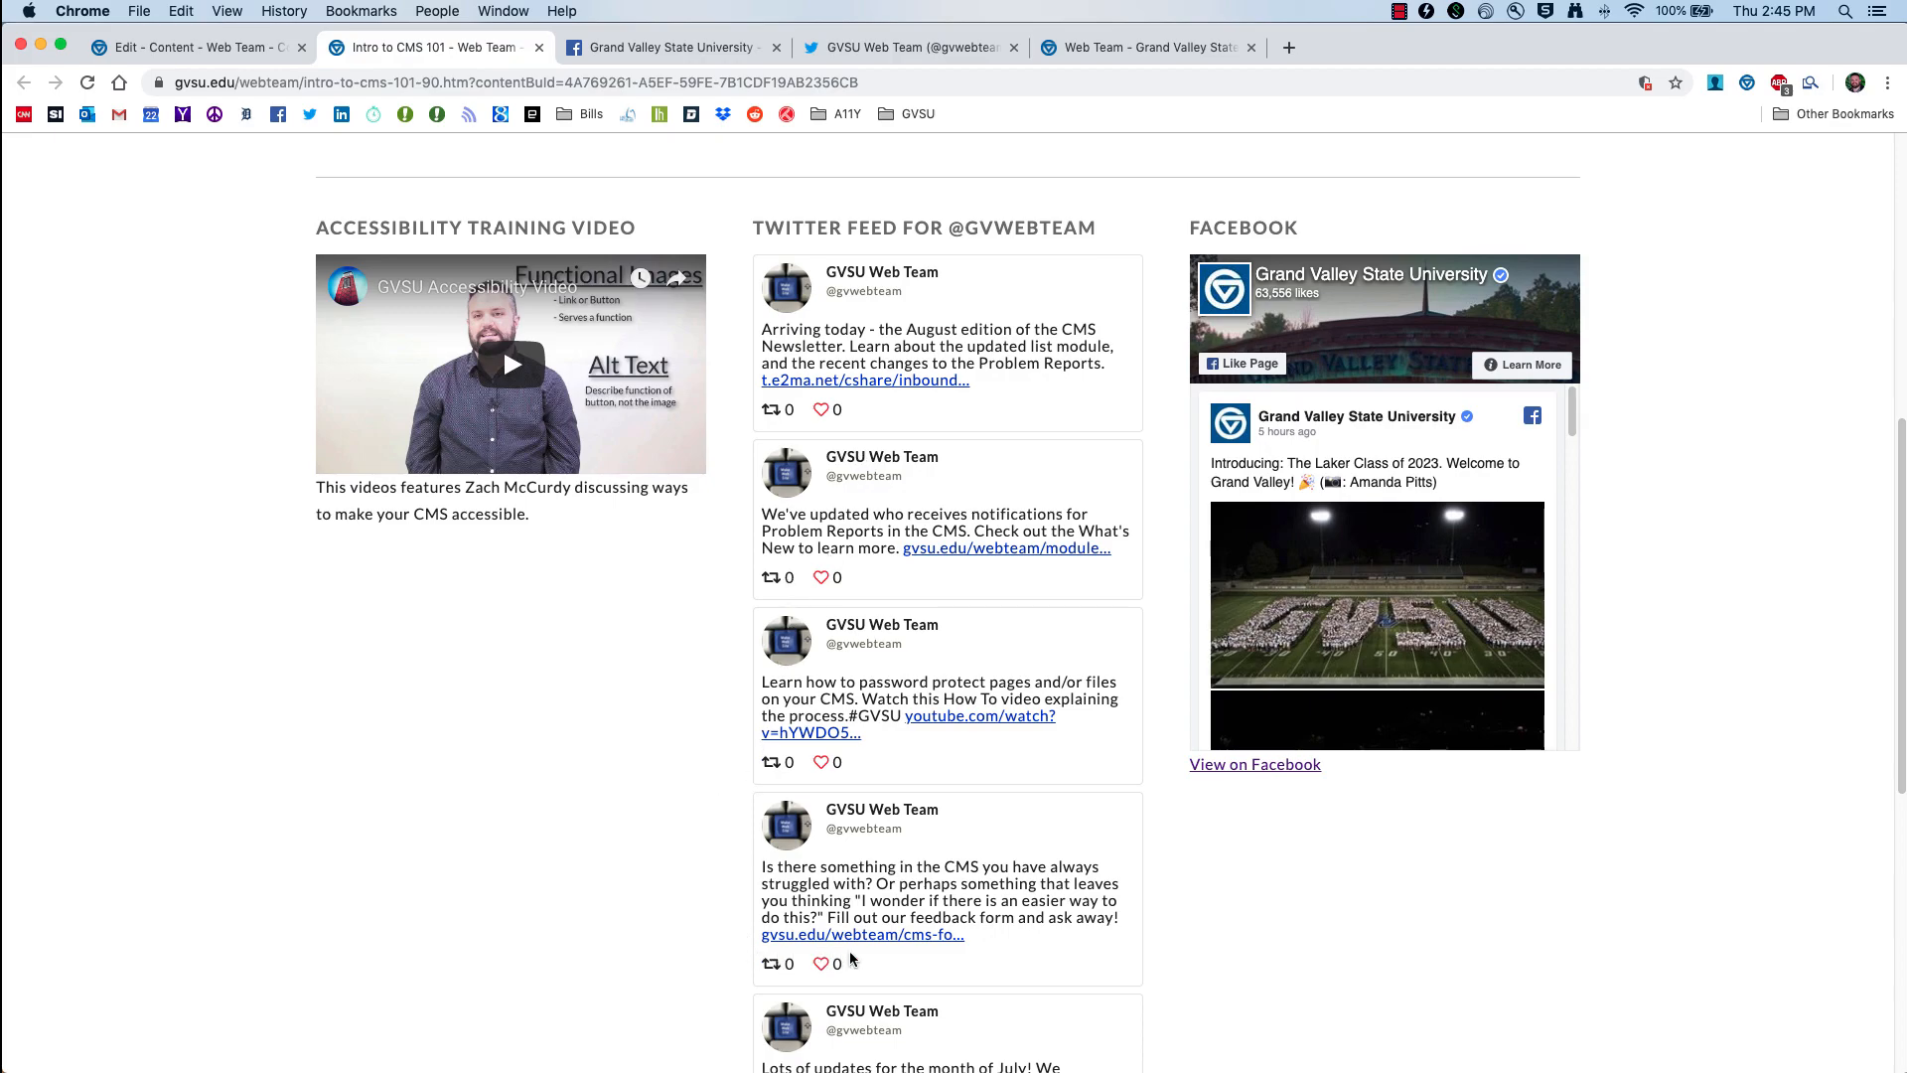
{"action": "scroll", "coordinate": [839, 954], "scroll_direction": "down", "scroll_amount": 2}
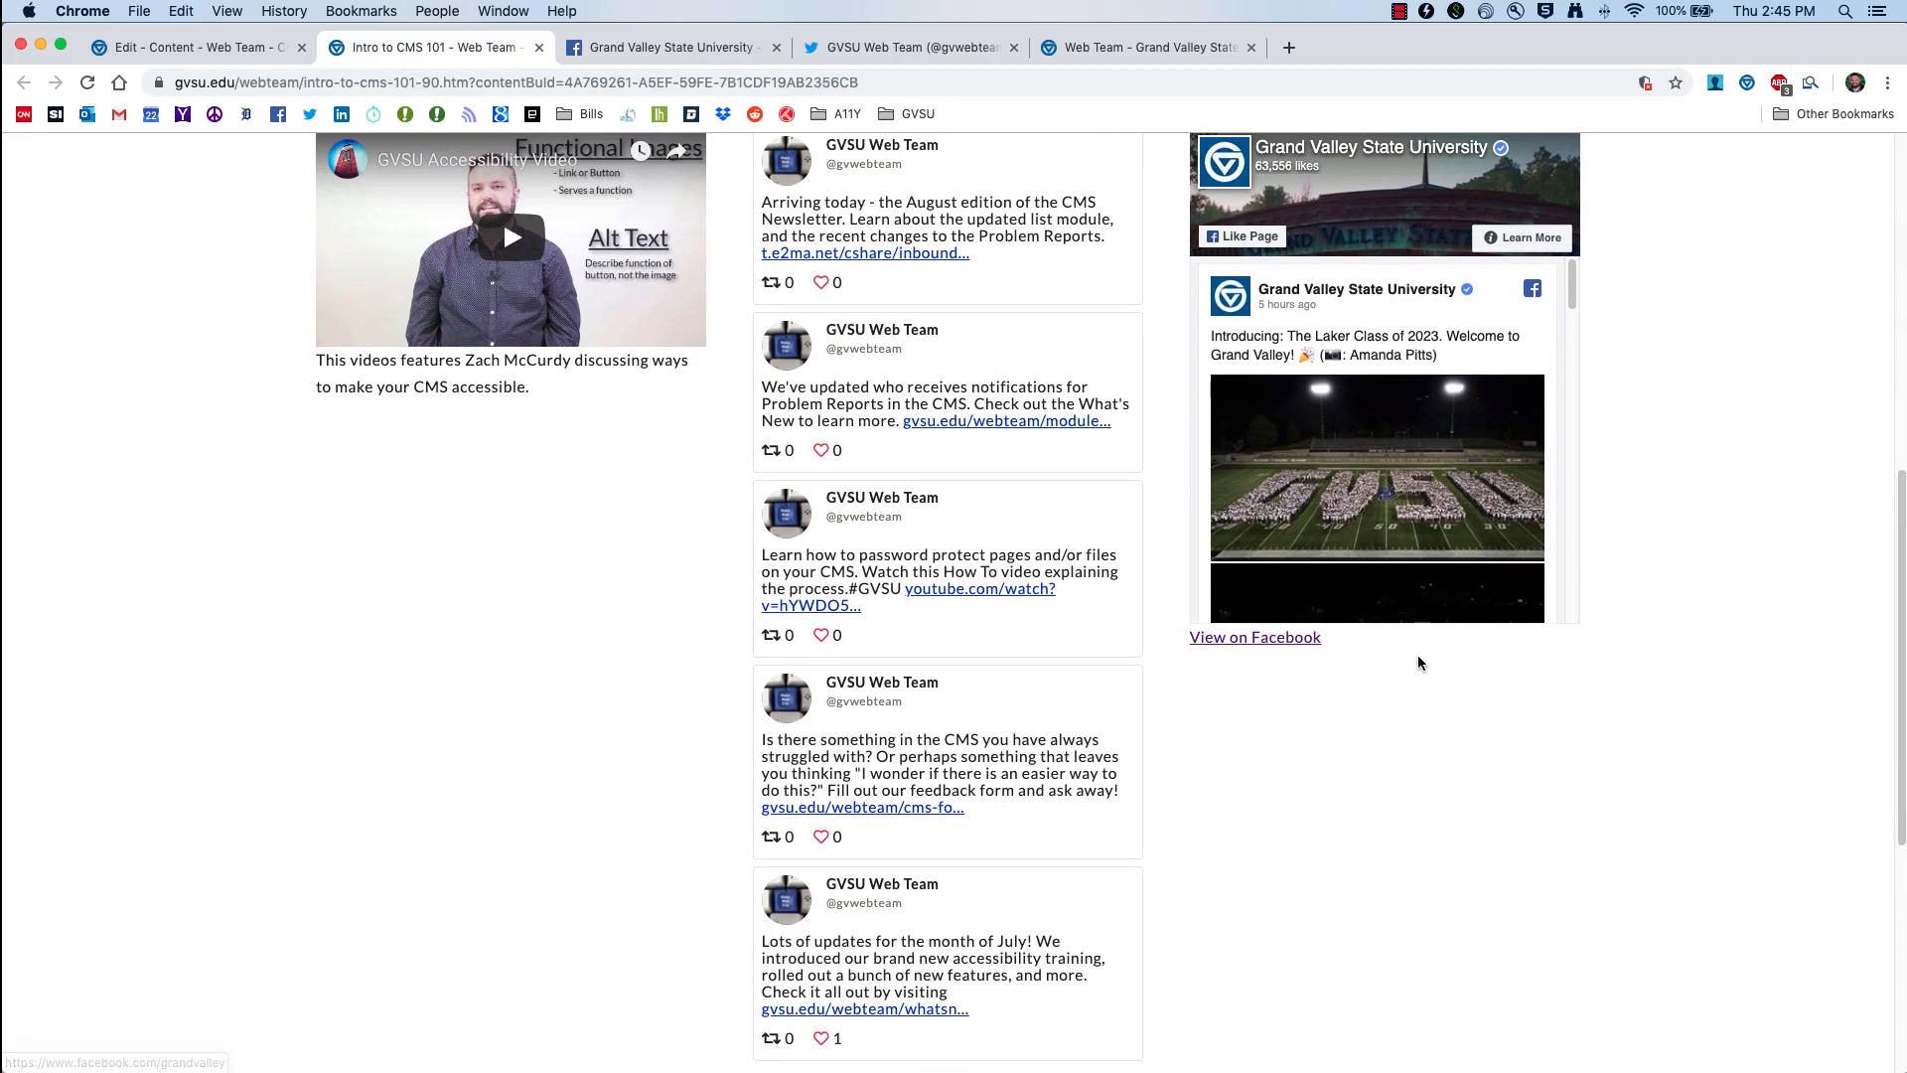
{"action": "scroll", "coordinate": [1329, 672], "scroll_direction": "up", "scroll_amount": 1}
{"action": "scroll", "coordinate": [1451, 522], "scroll_direction": "down", "scroll_amount": 3}
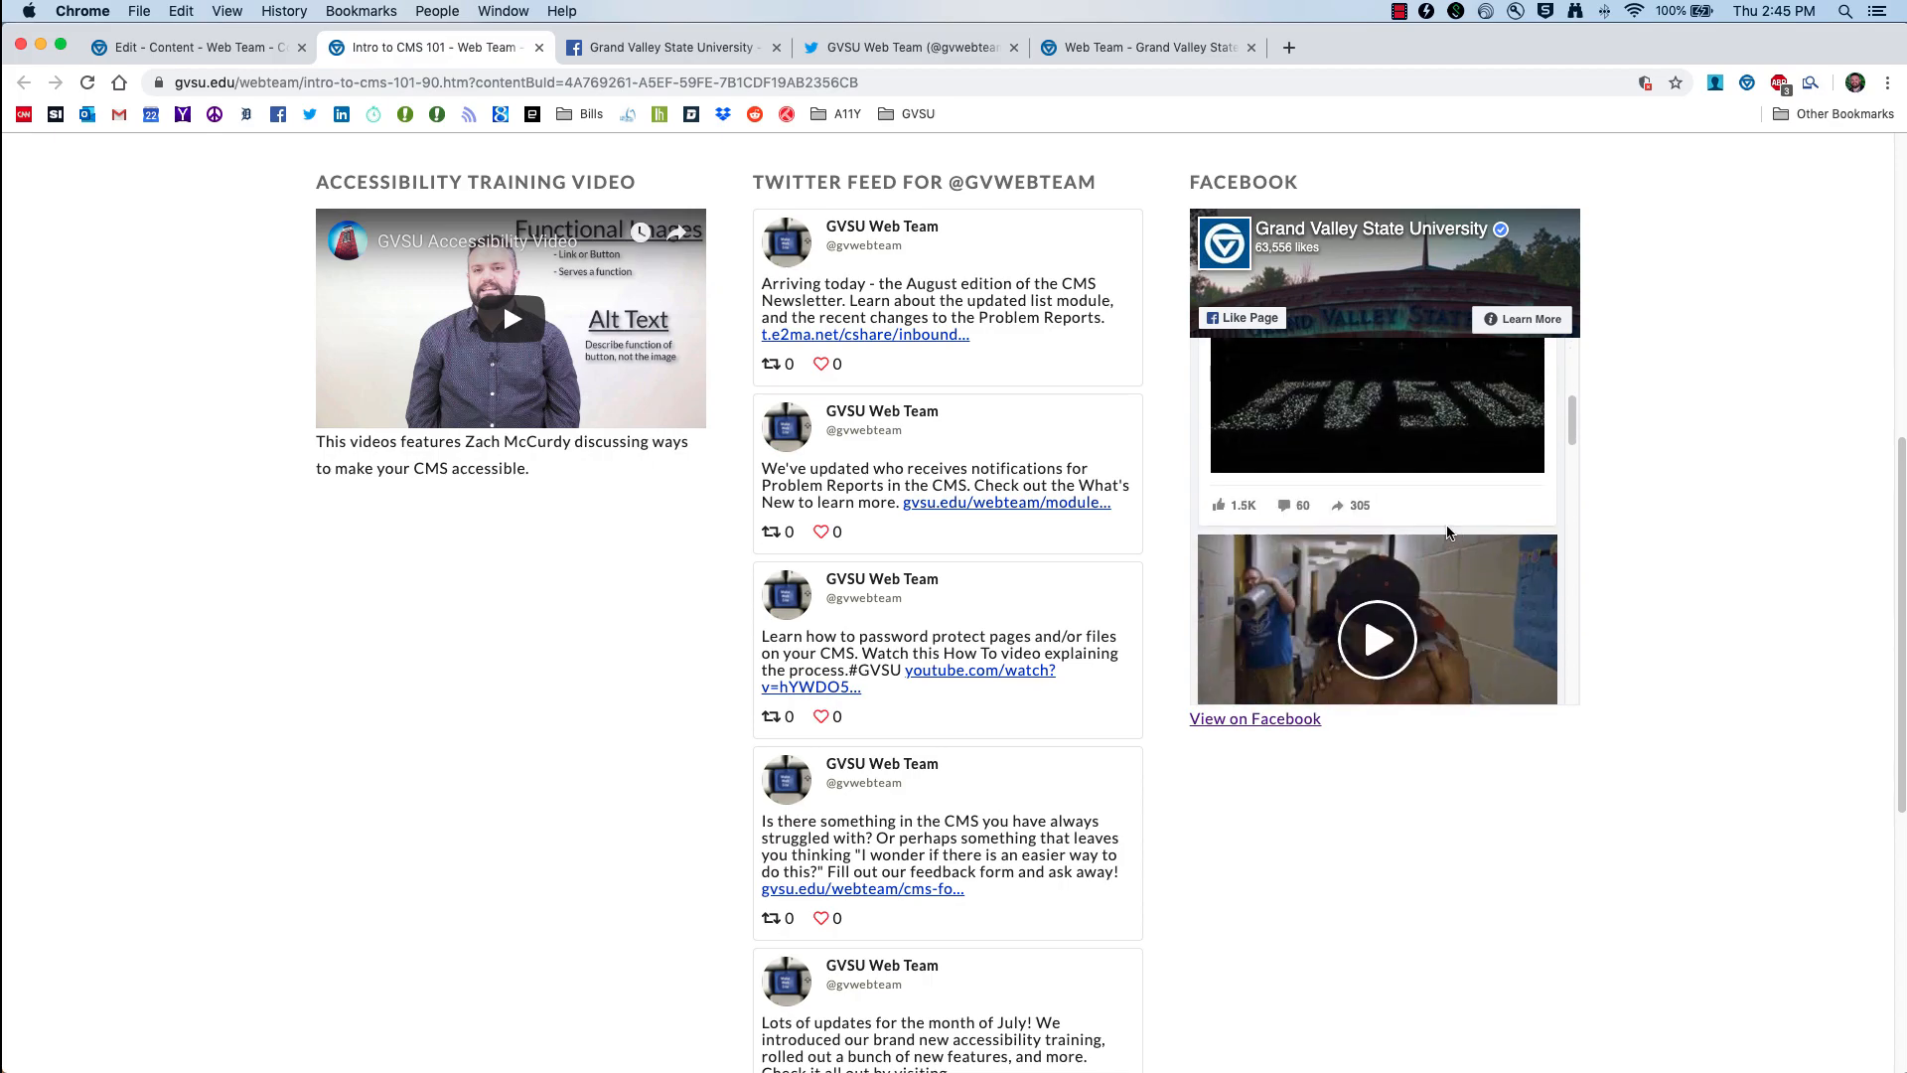
{"action": "scroll", "coordinate": [1447, 533], "scroll_direction": "down", "scroll_amount": 5}
{"action": "scroll", "coordinate": [1655, 778], "scroll_direction": "down", "scroll_amount": 3}
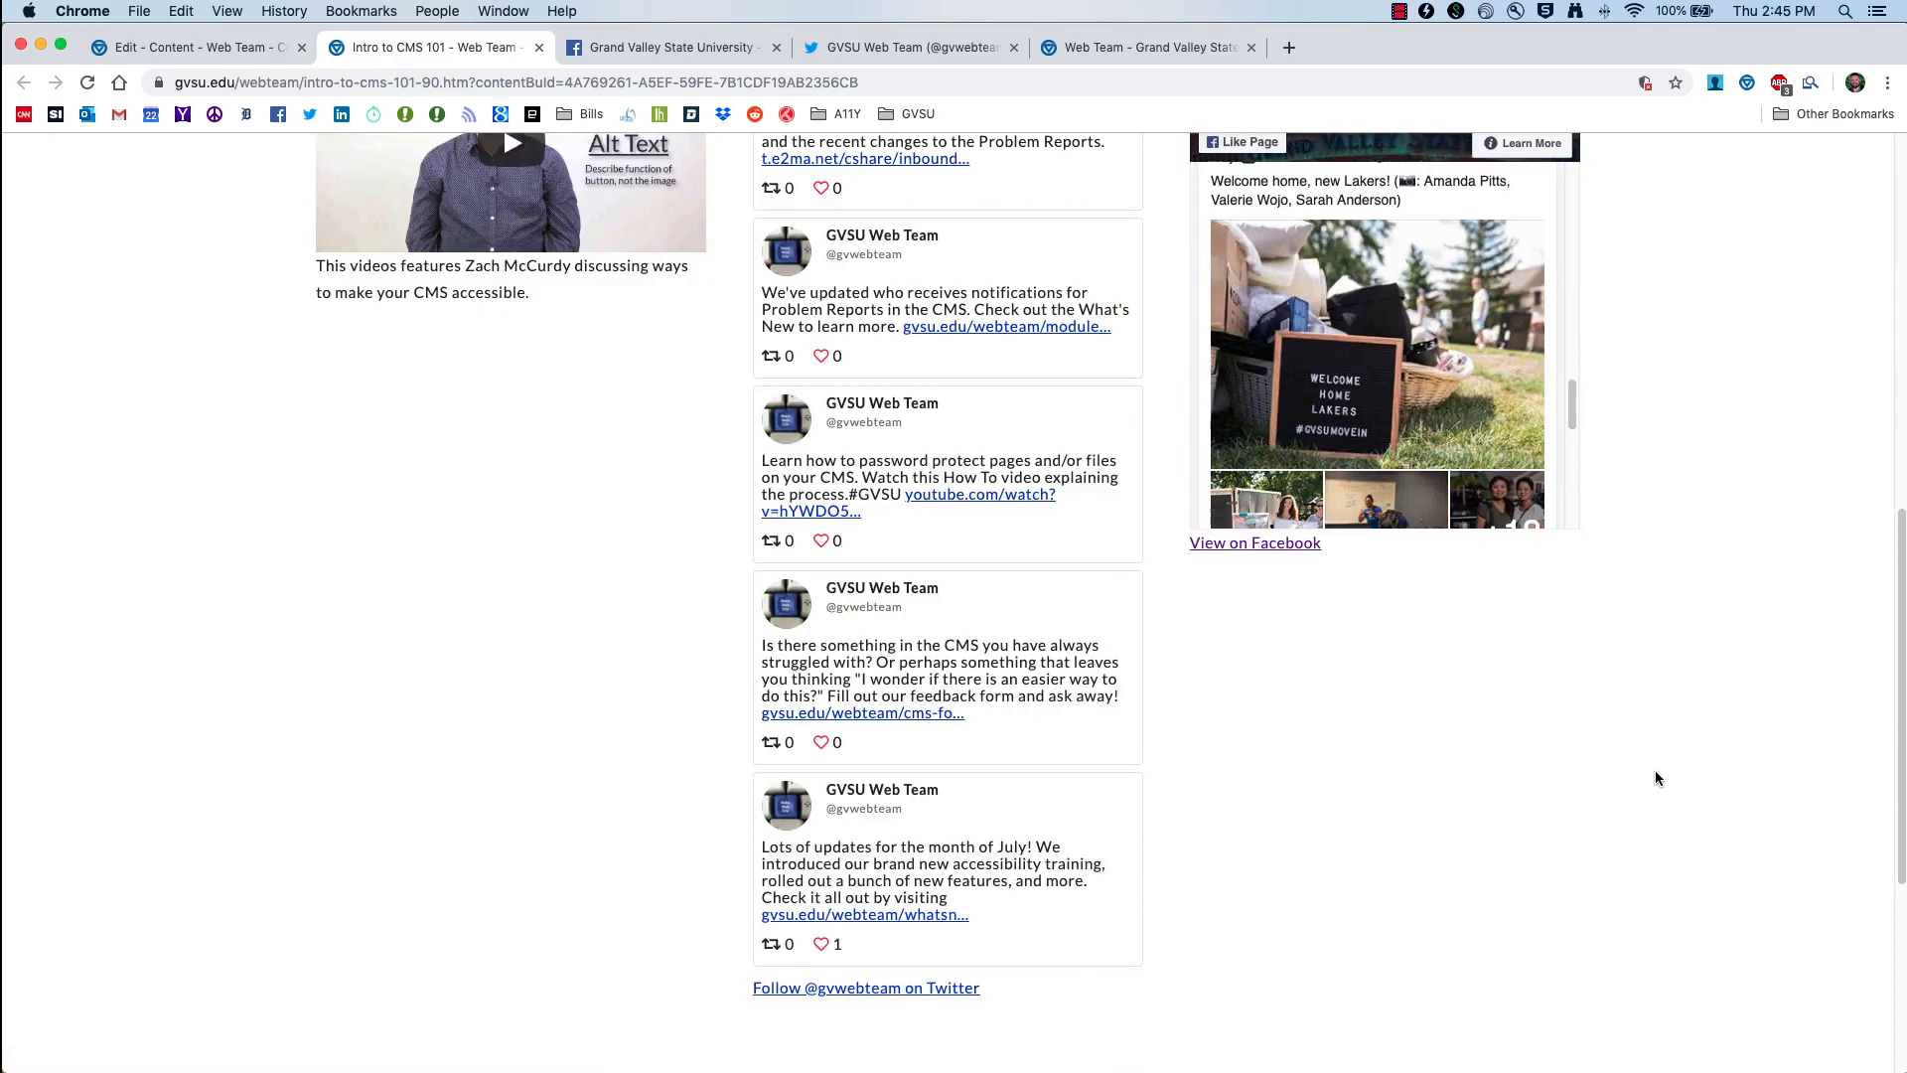
{"action": "scroll", "coordinate": [1655, 777], "scroll_direction": "down", "scroll_amount": 5}
{"action": "scroll", "coordinate": [1410, 715], "scroll_direction": "up", "scroll_amount": 2}
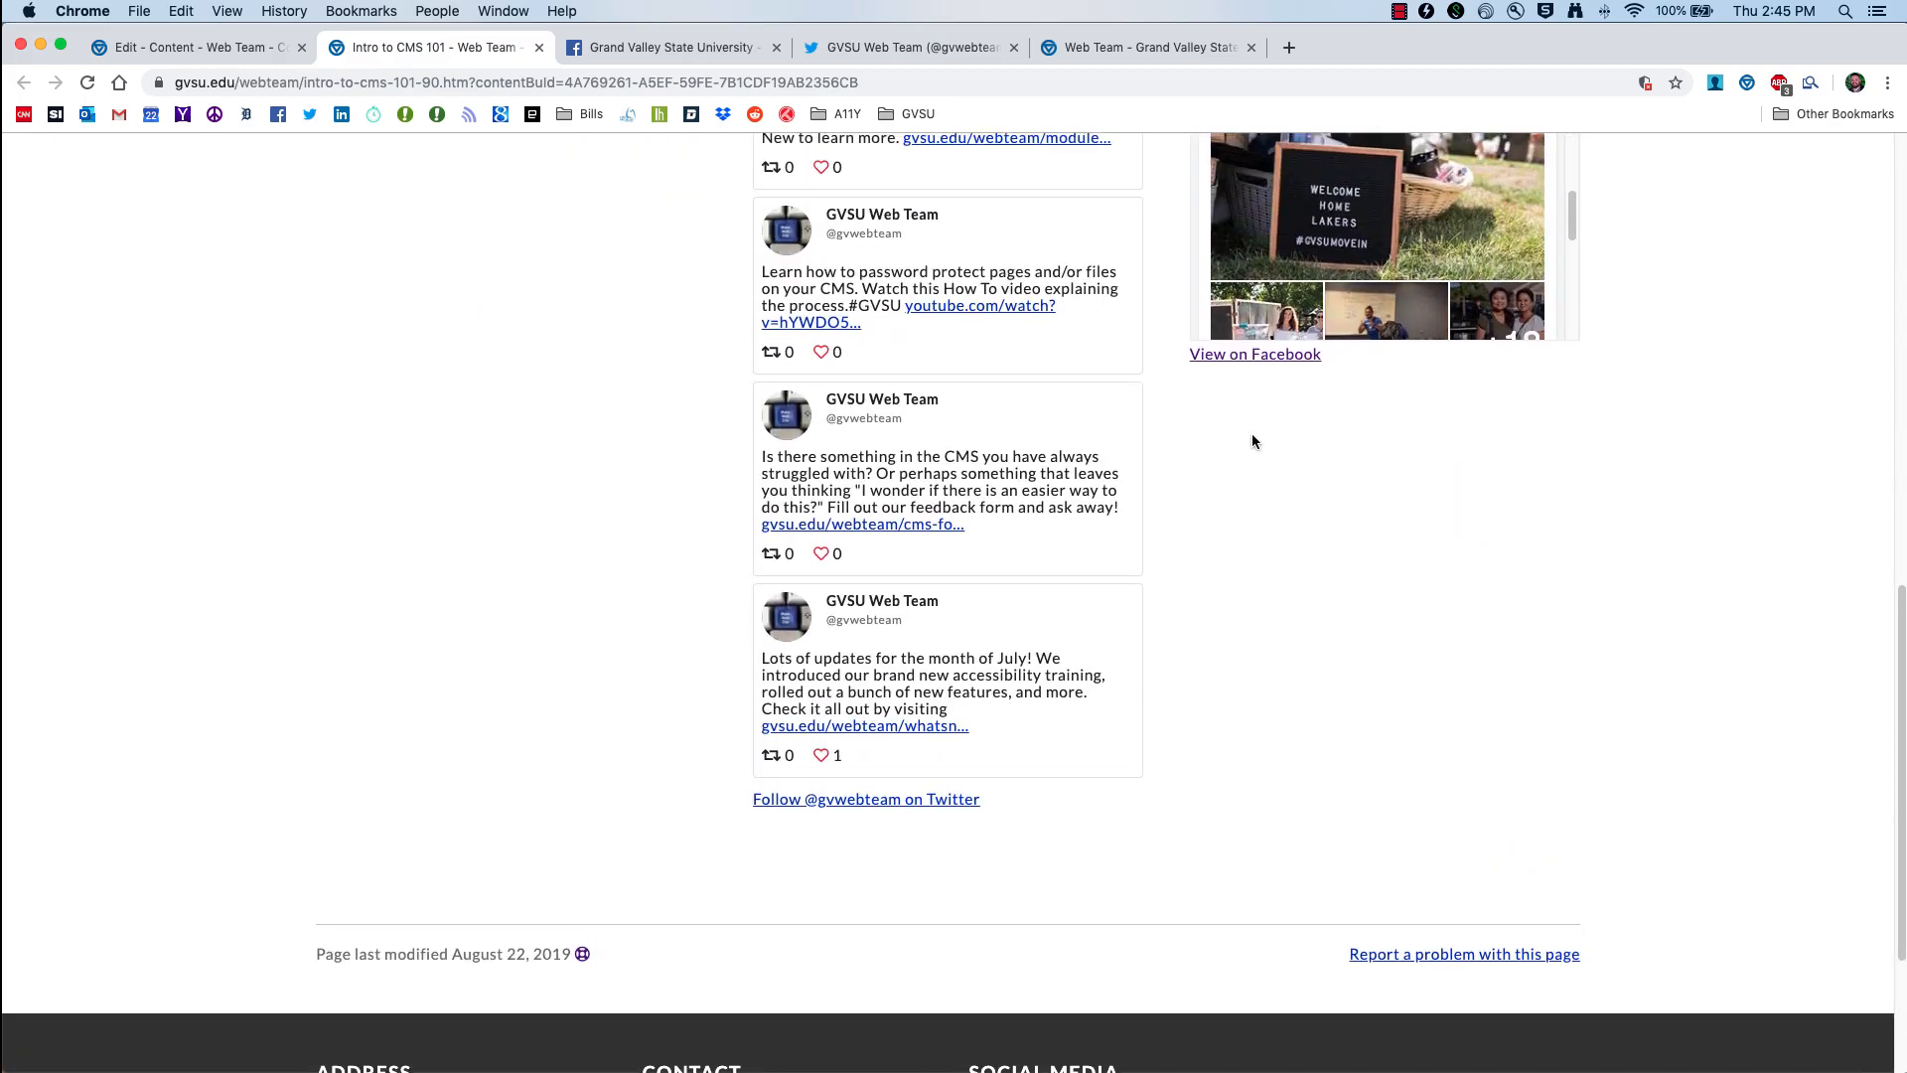
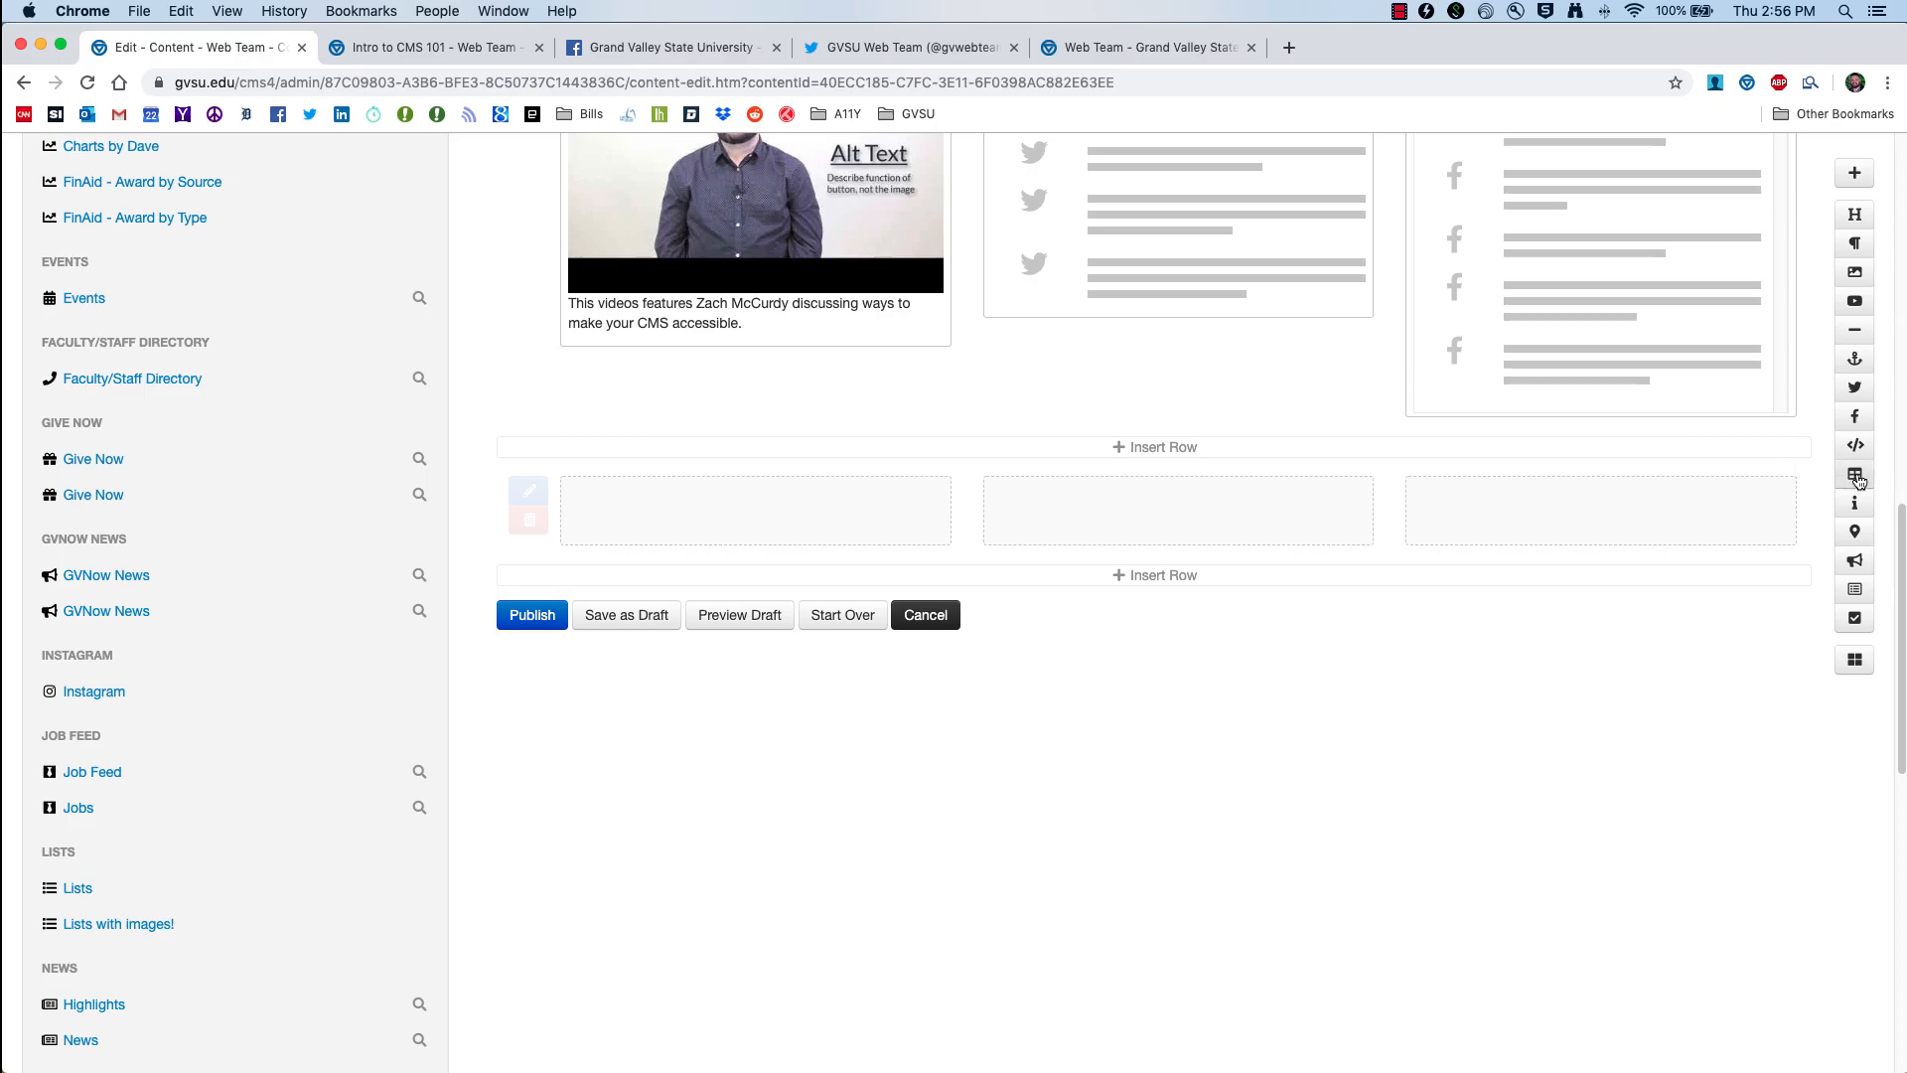
Step: Add a table to the first column of the empty row below the feeds and change its Major header to About
{"action": "left_click_drag", "start_coordinate": [1862, 479], "coordinate": [807, 526]}
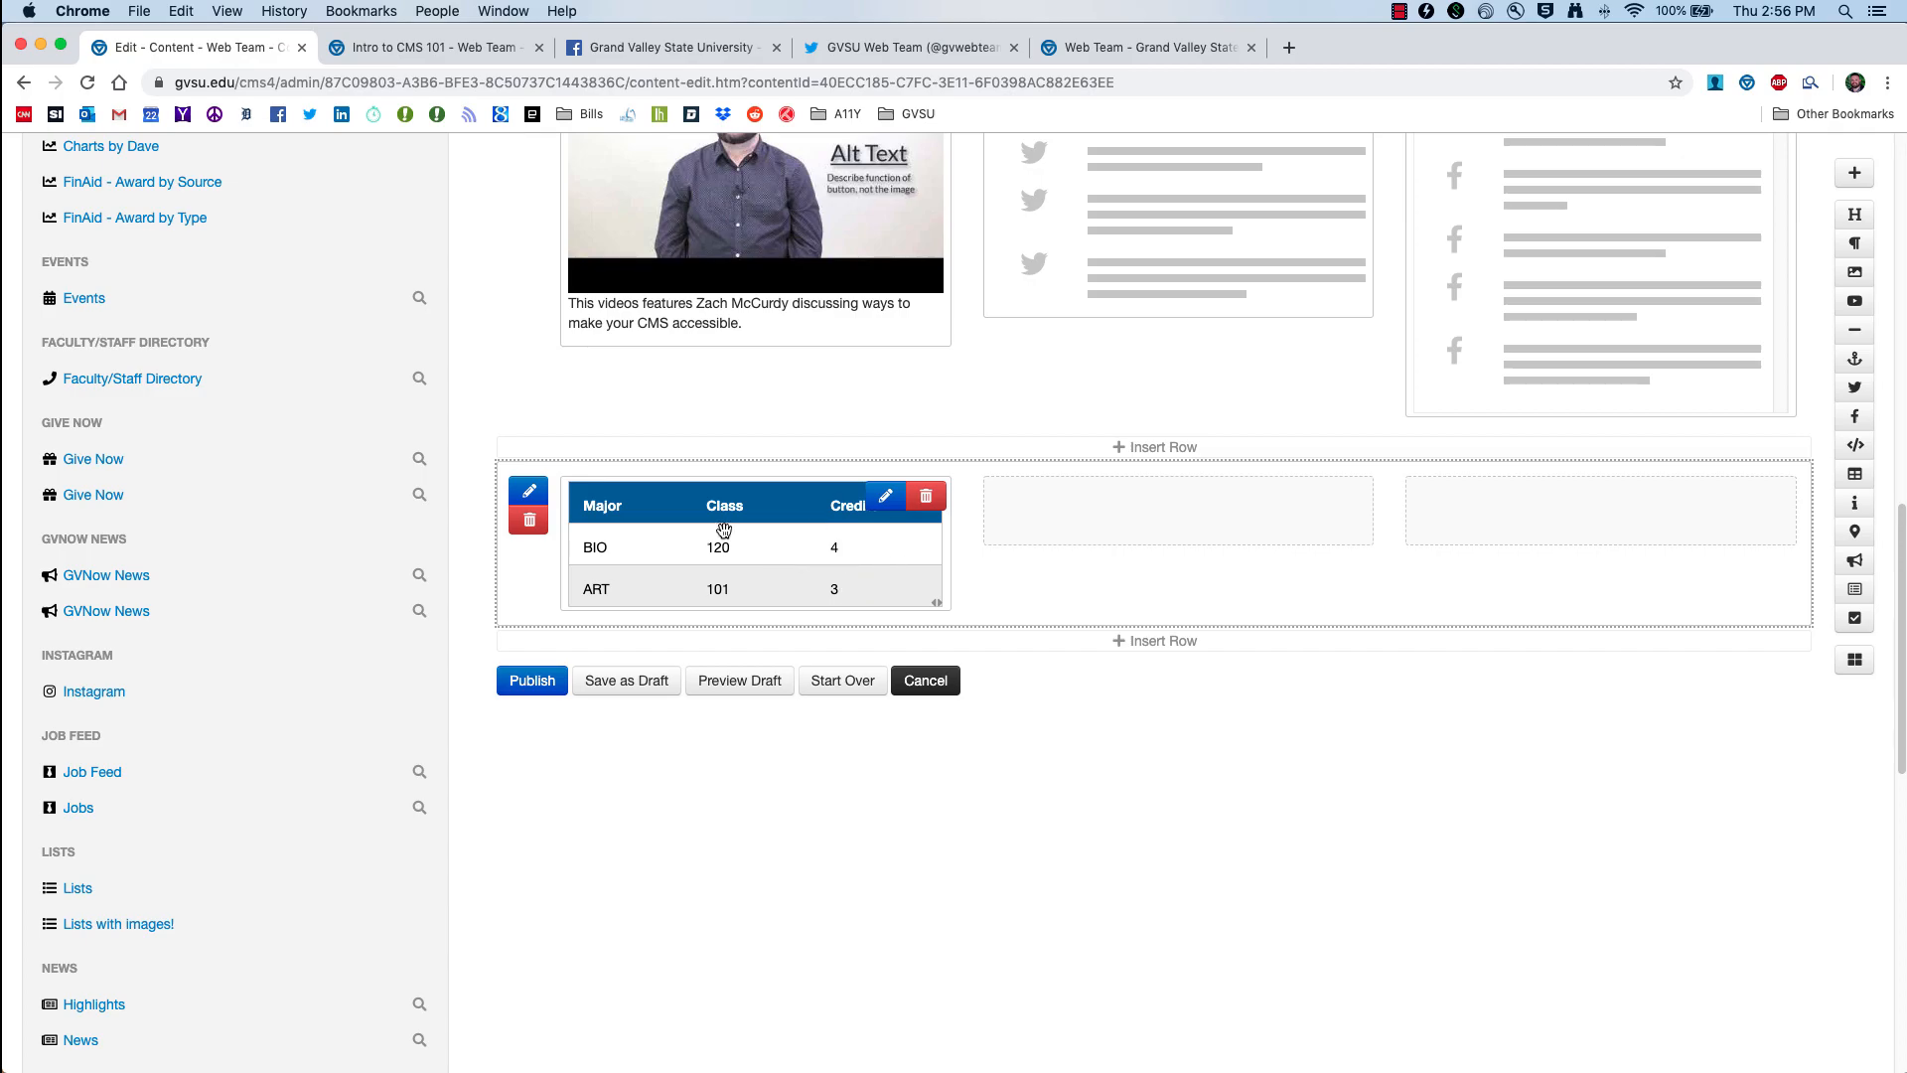
{"action": "left_click", "coordinate": [693, 512]}
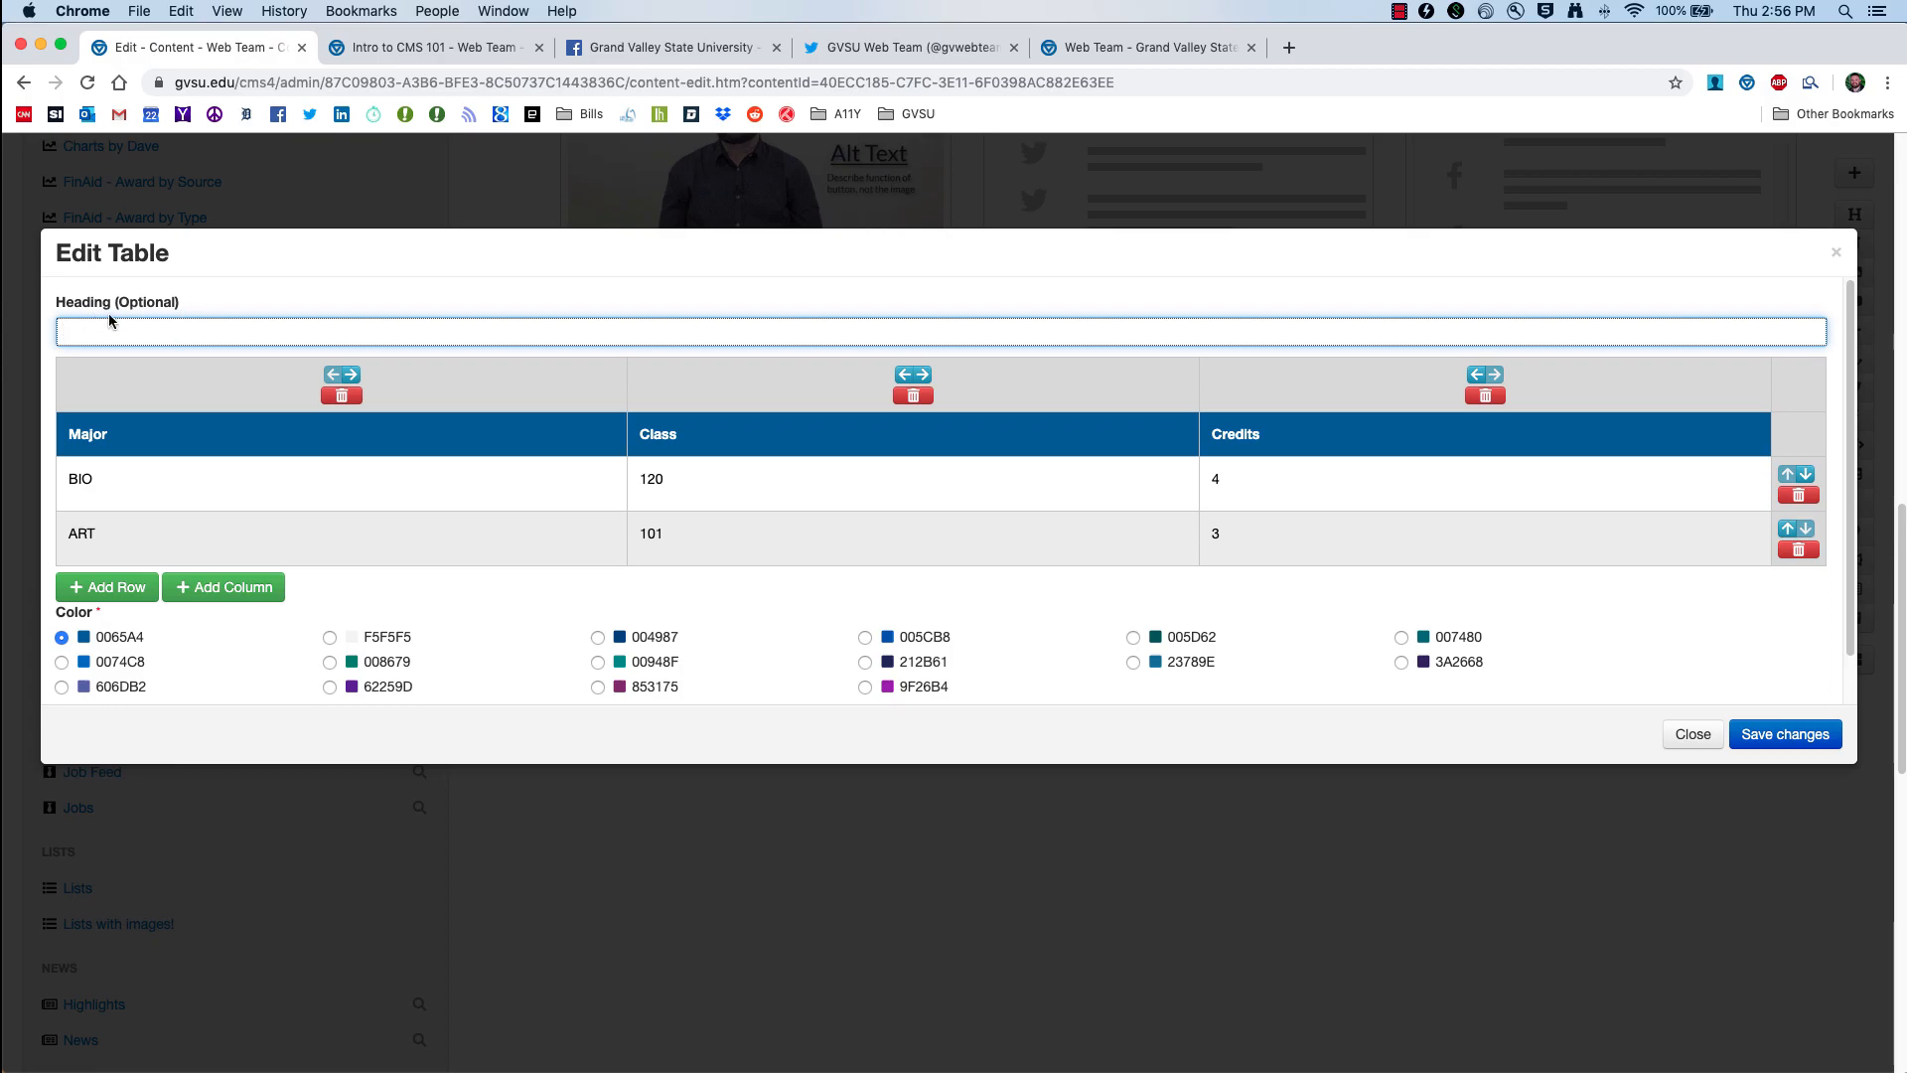
{"action": "double_click", "coordinate": [94, 438]}
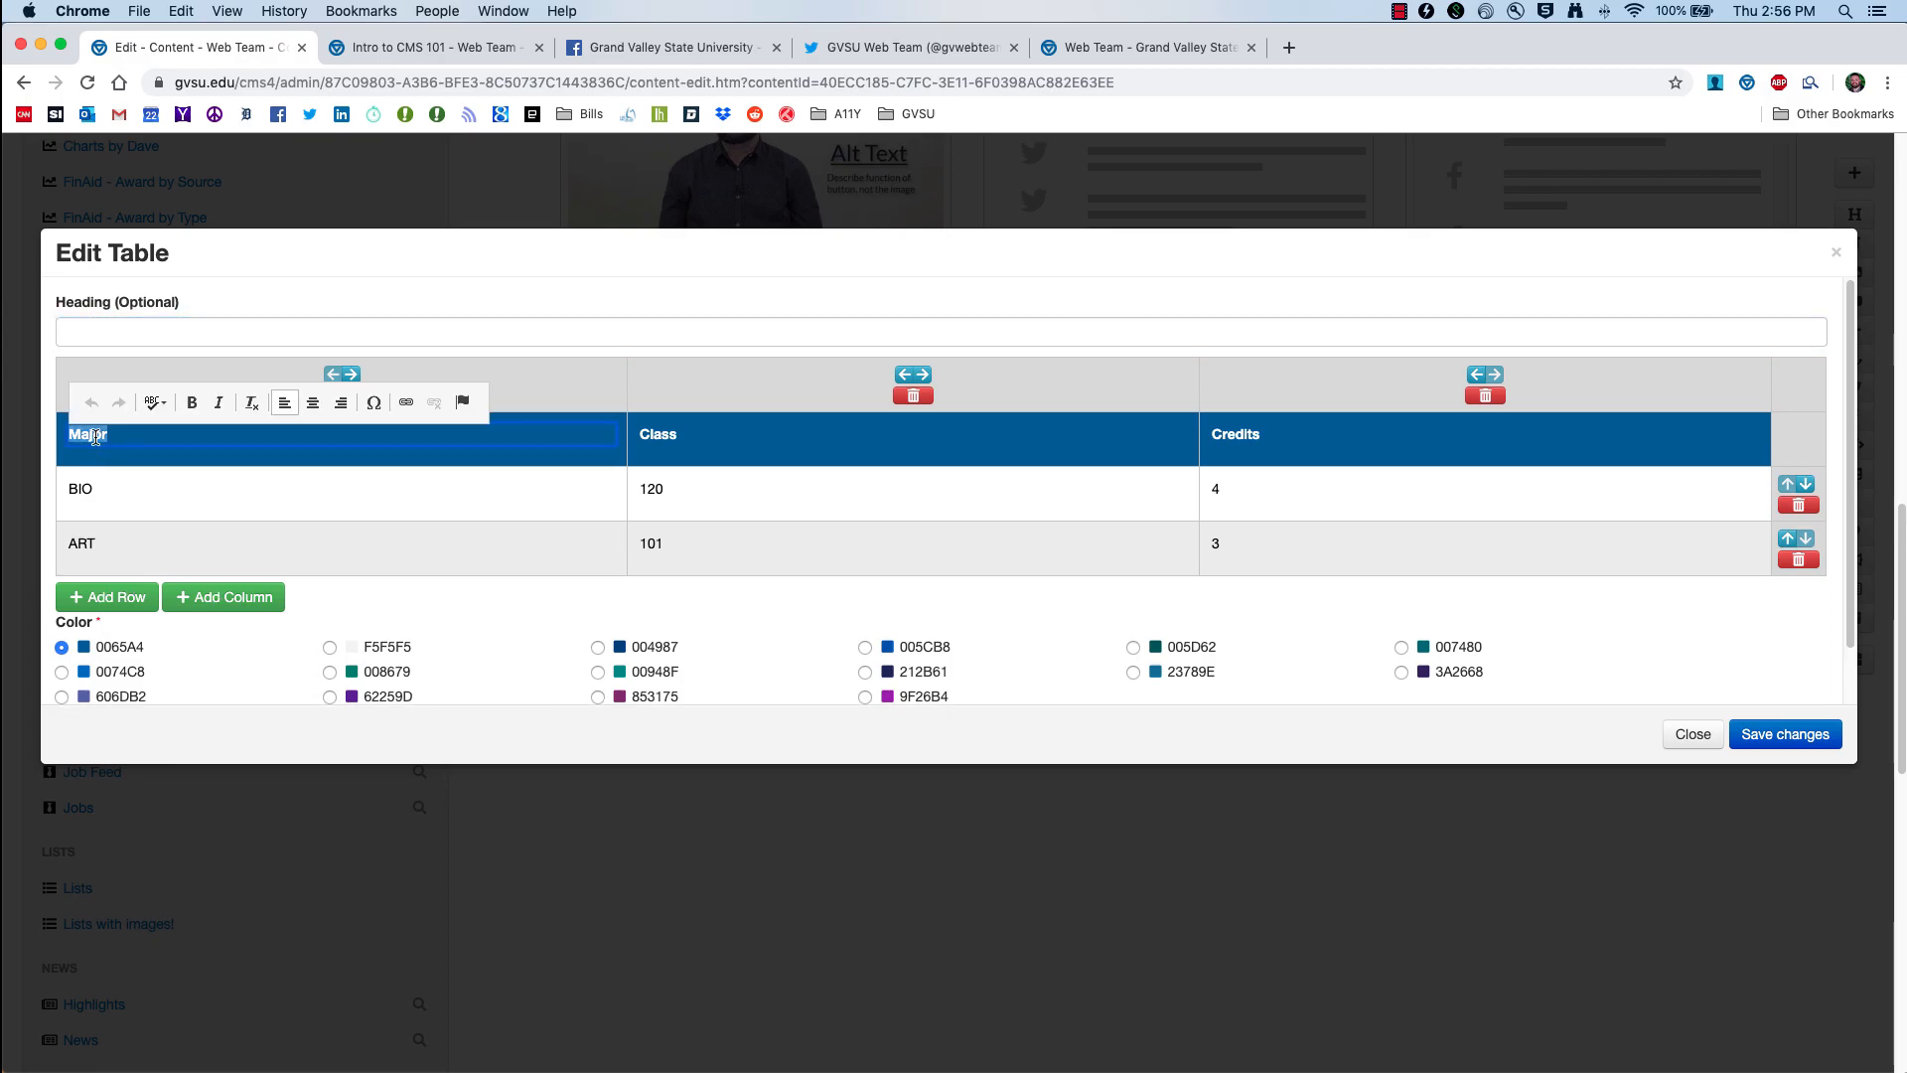
{"action": "left_click", "coordinate": [111, 442]}
{"action": "left_click", "coordinate": [656, 440]}
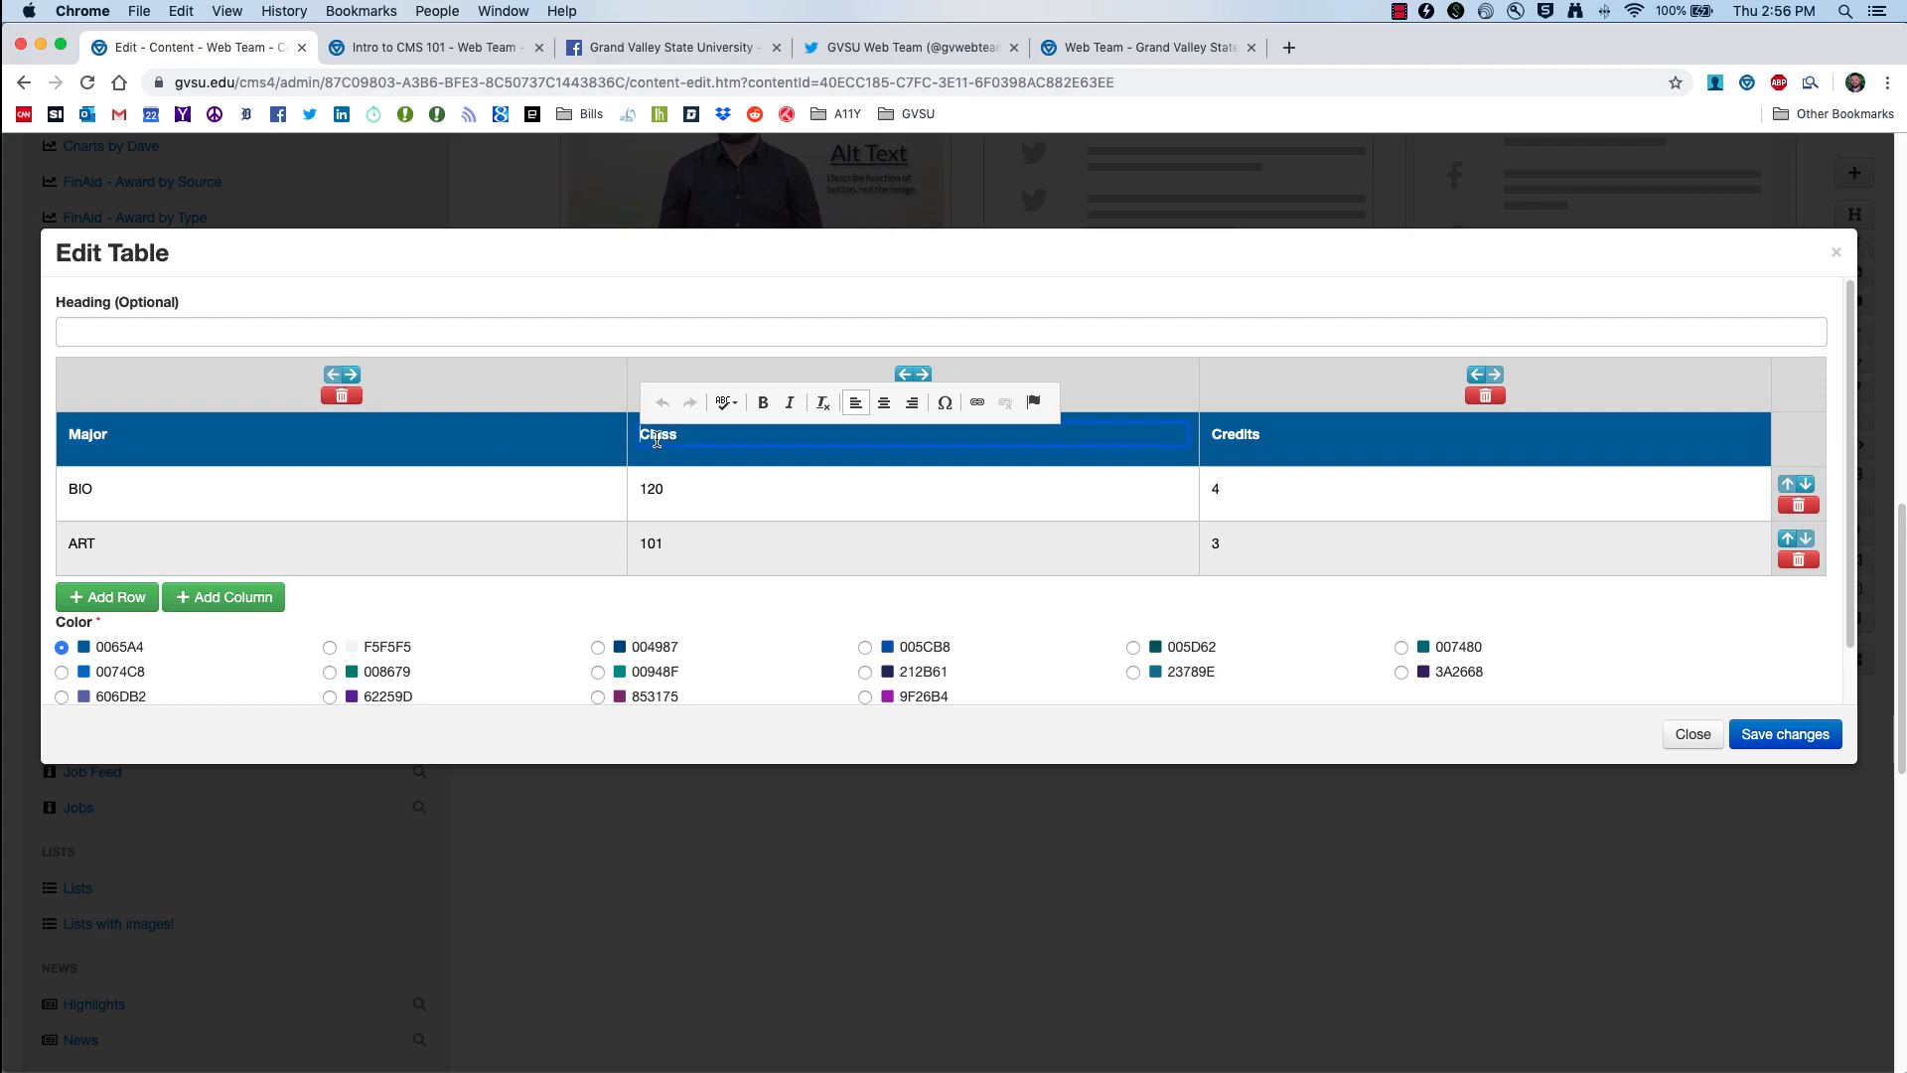
{"action": "left_click", "coordinate": [105, 440]}
{"action": "left_click", "coordinate": [697, 439]}
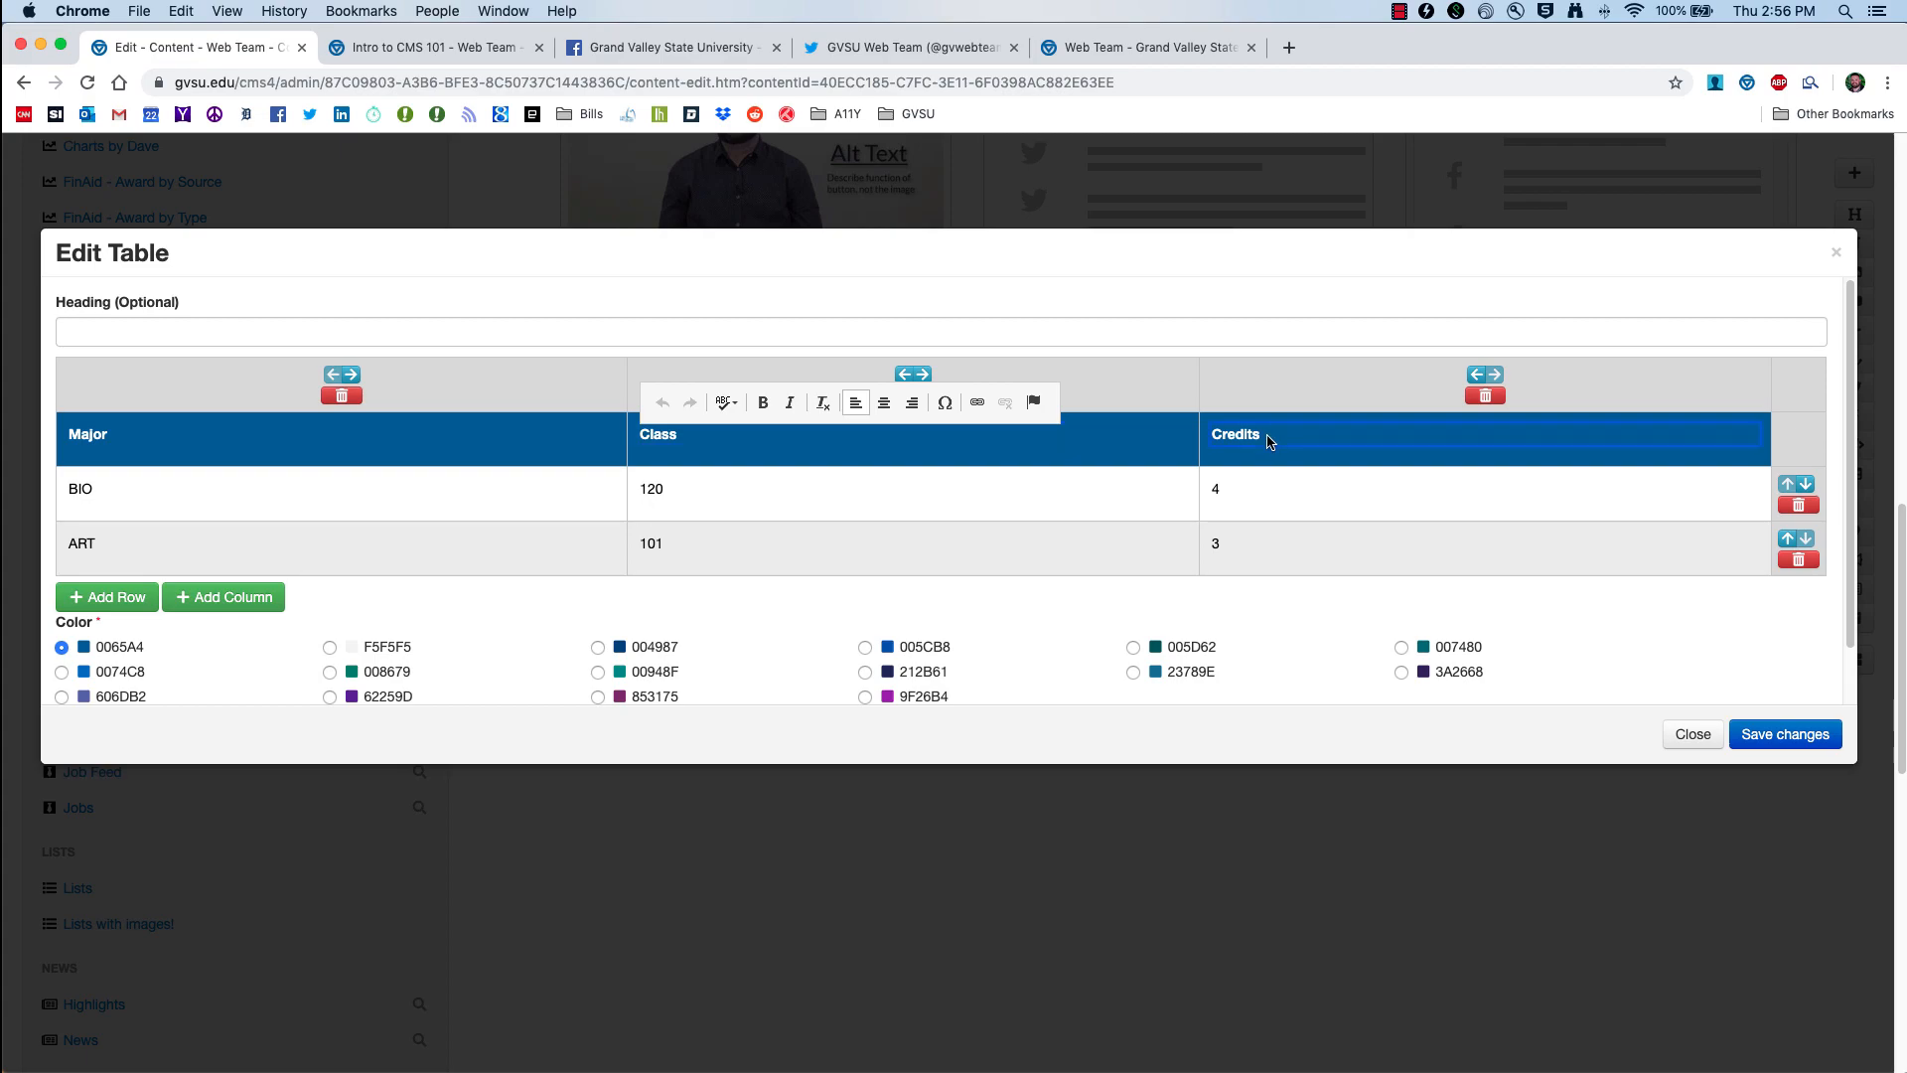
{"action": "double_click", "coordinate": [92, 438]}
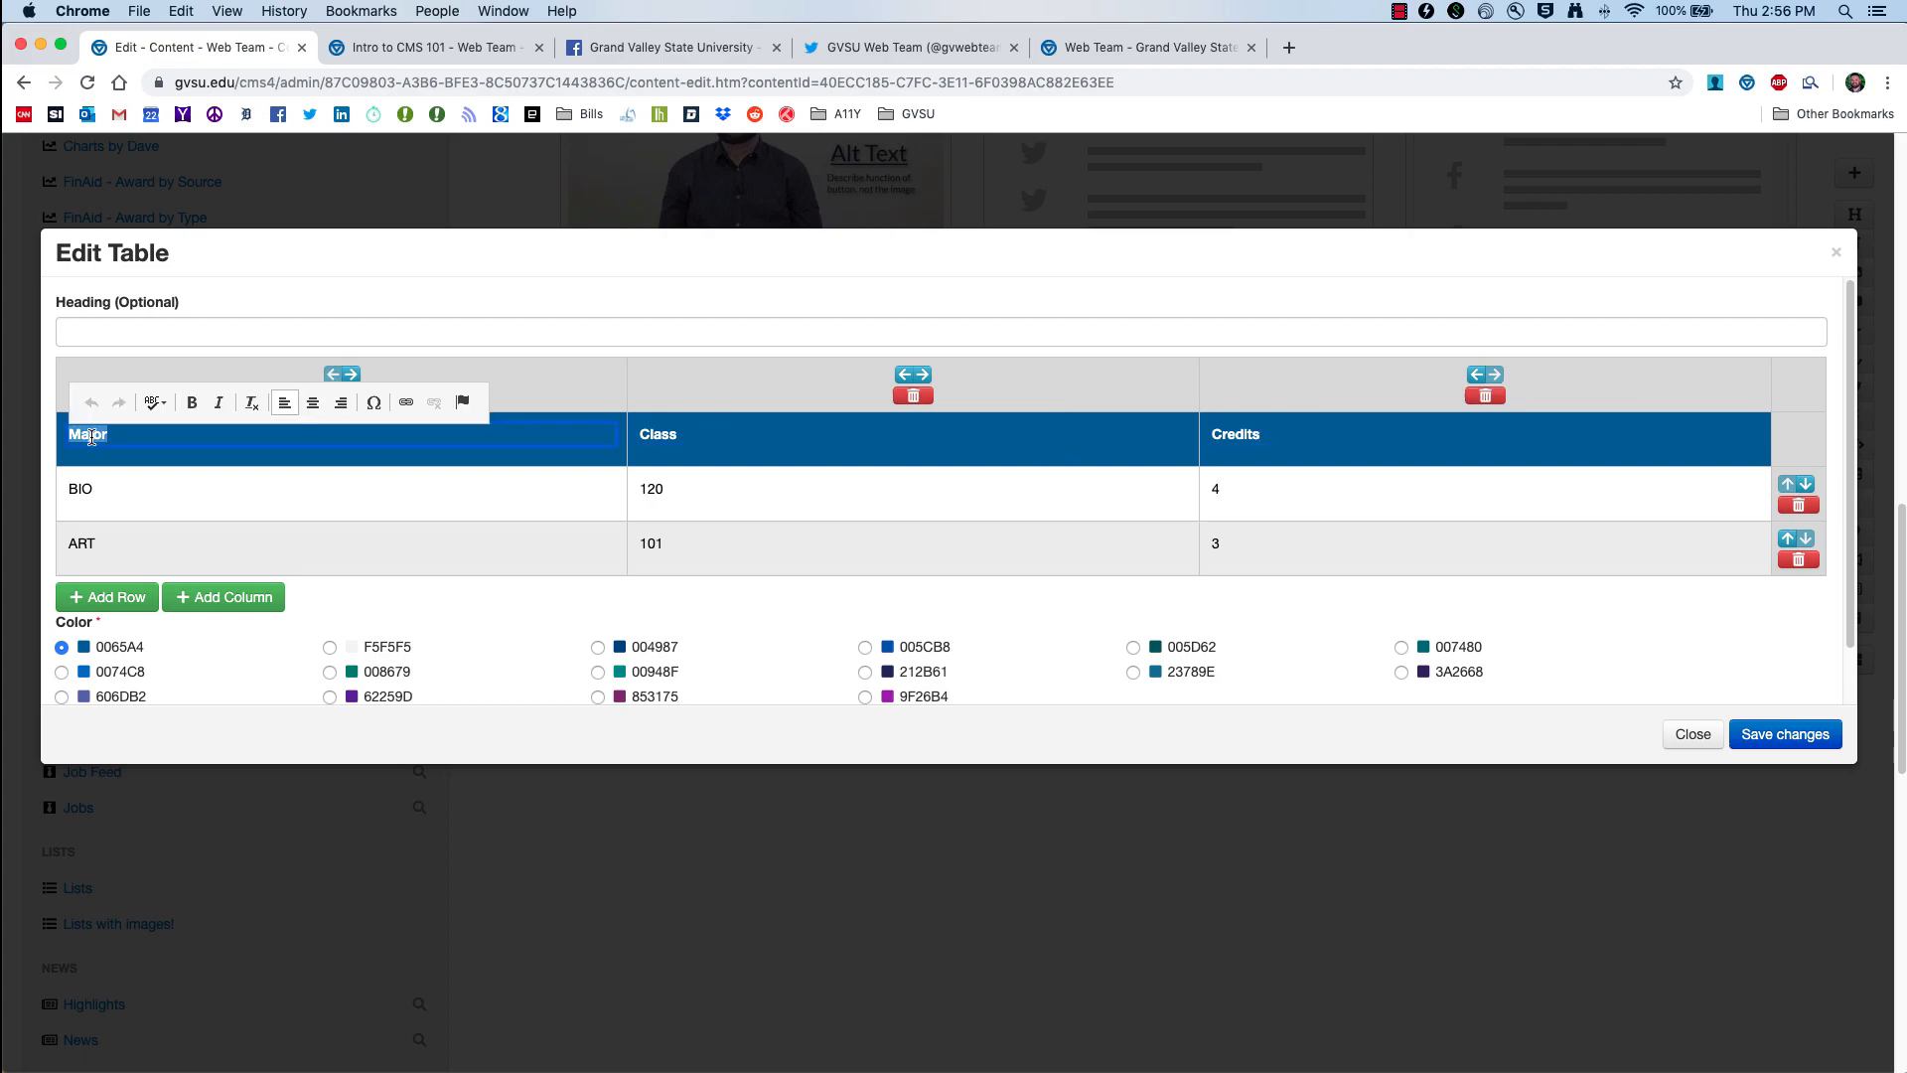
{"action": "type", "text": "About"}
Step: Add one blank row and one blank column to the table
{"action": "scroll", "coordinate": [256, 541], "scroll_direction": "down", "scroll_amount": 1}
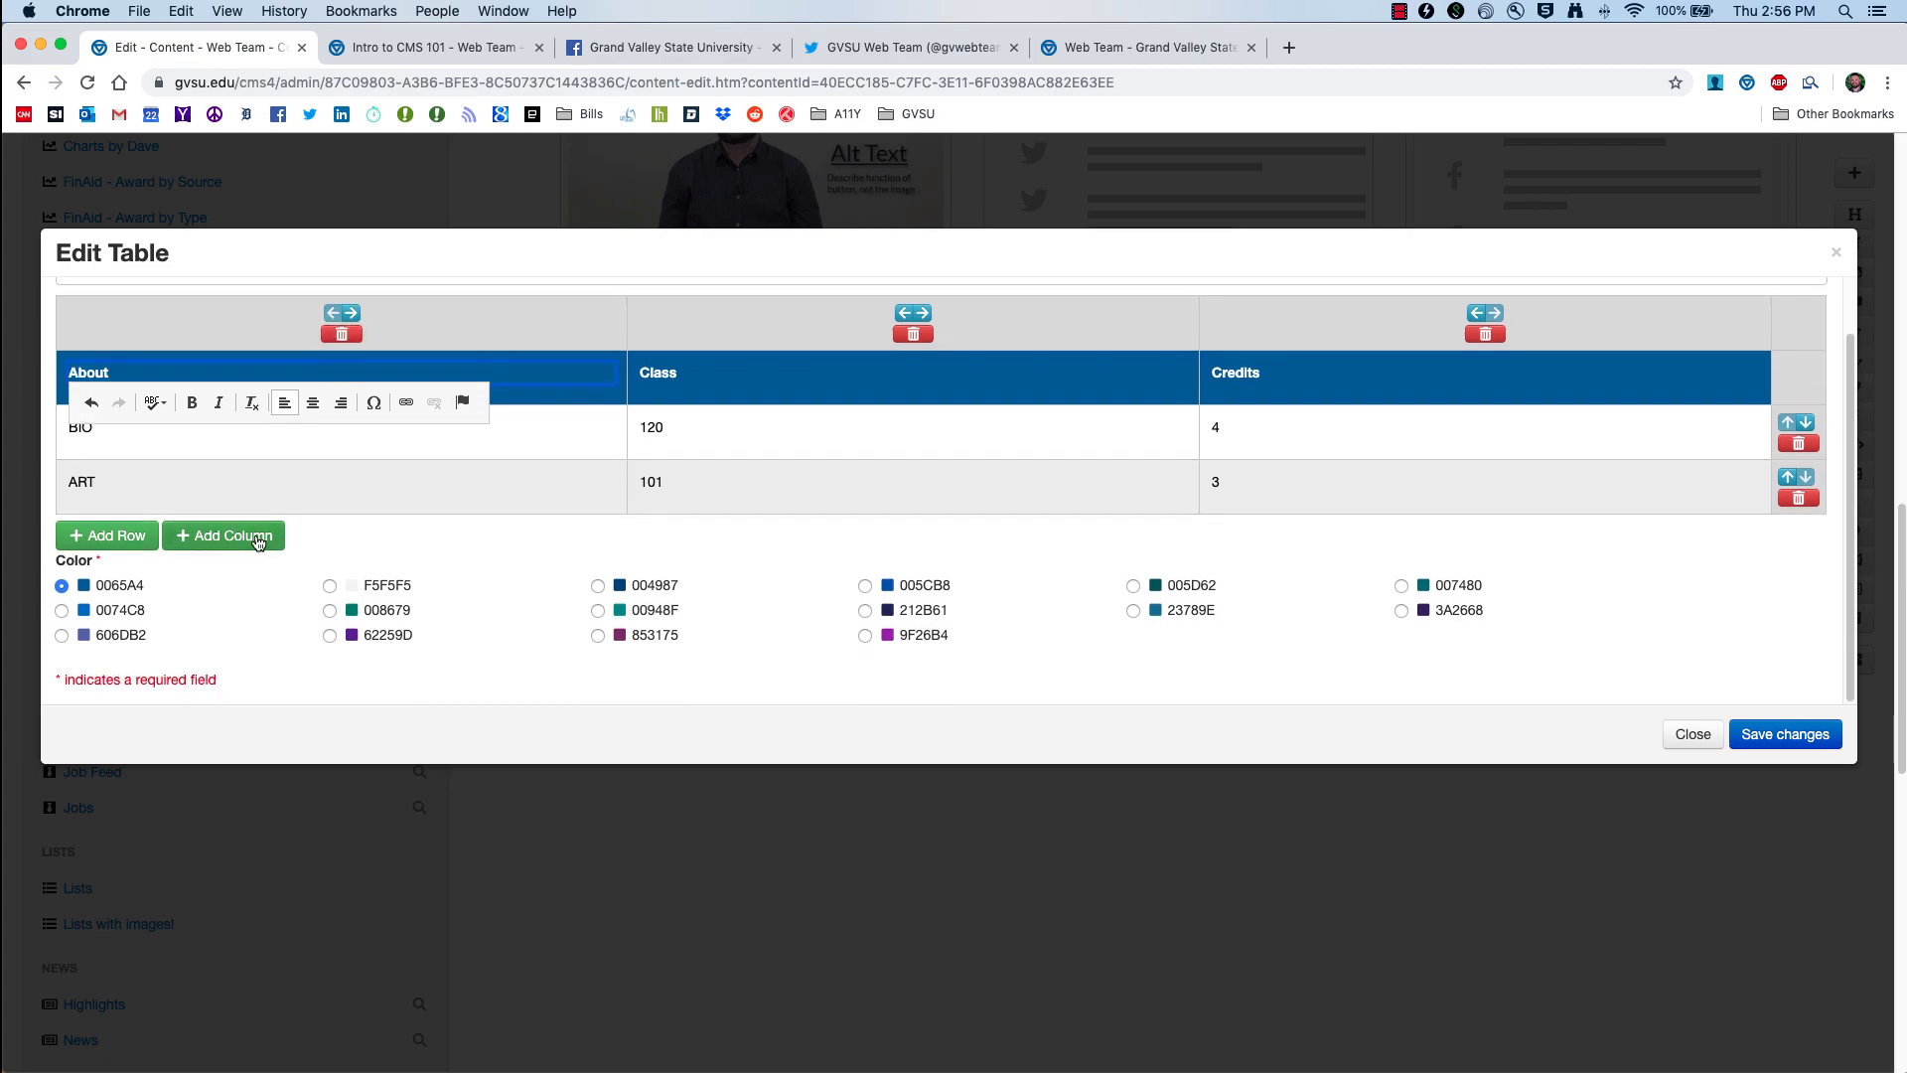
{"action": "left_click", "coordinate": [104, 539]}
{"action": "left_click", "coordinate": [104, 537]}
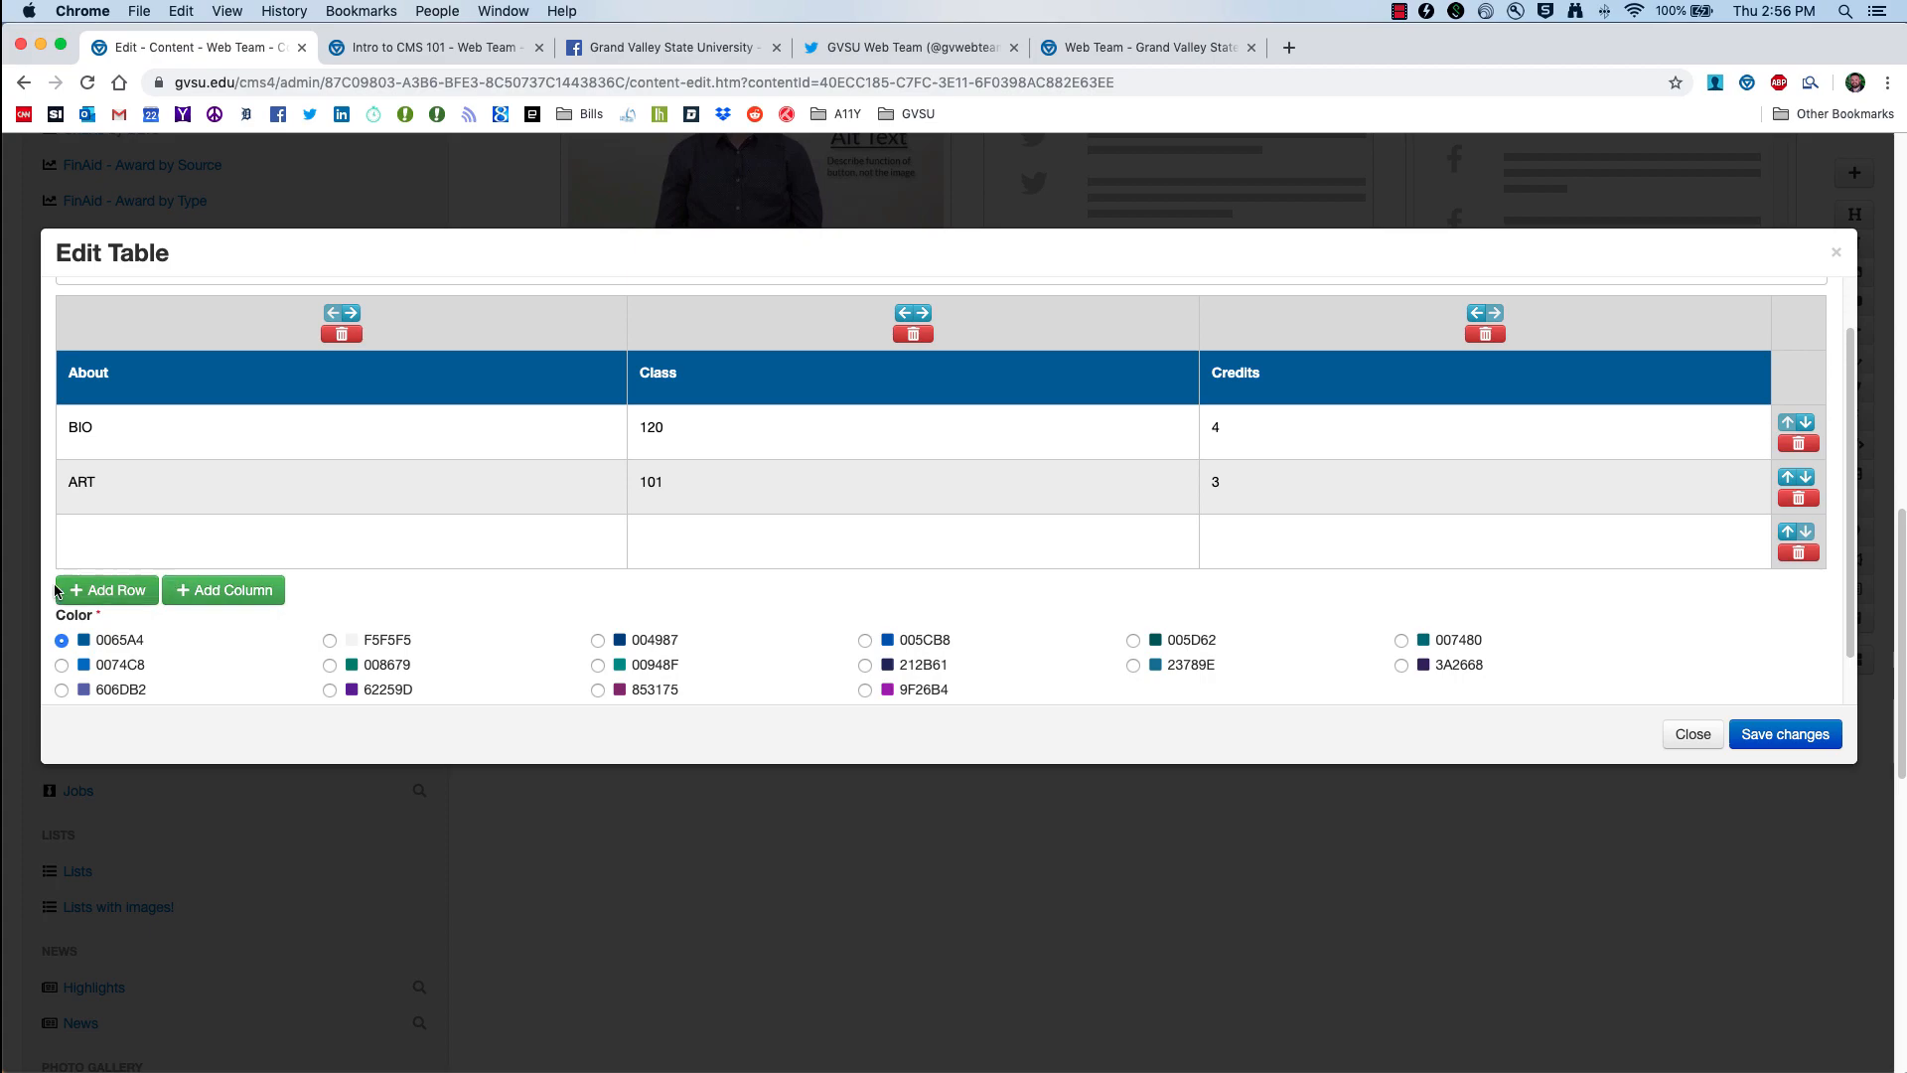
{"action": "left_click", "coordinate": [223, 592]}
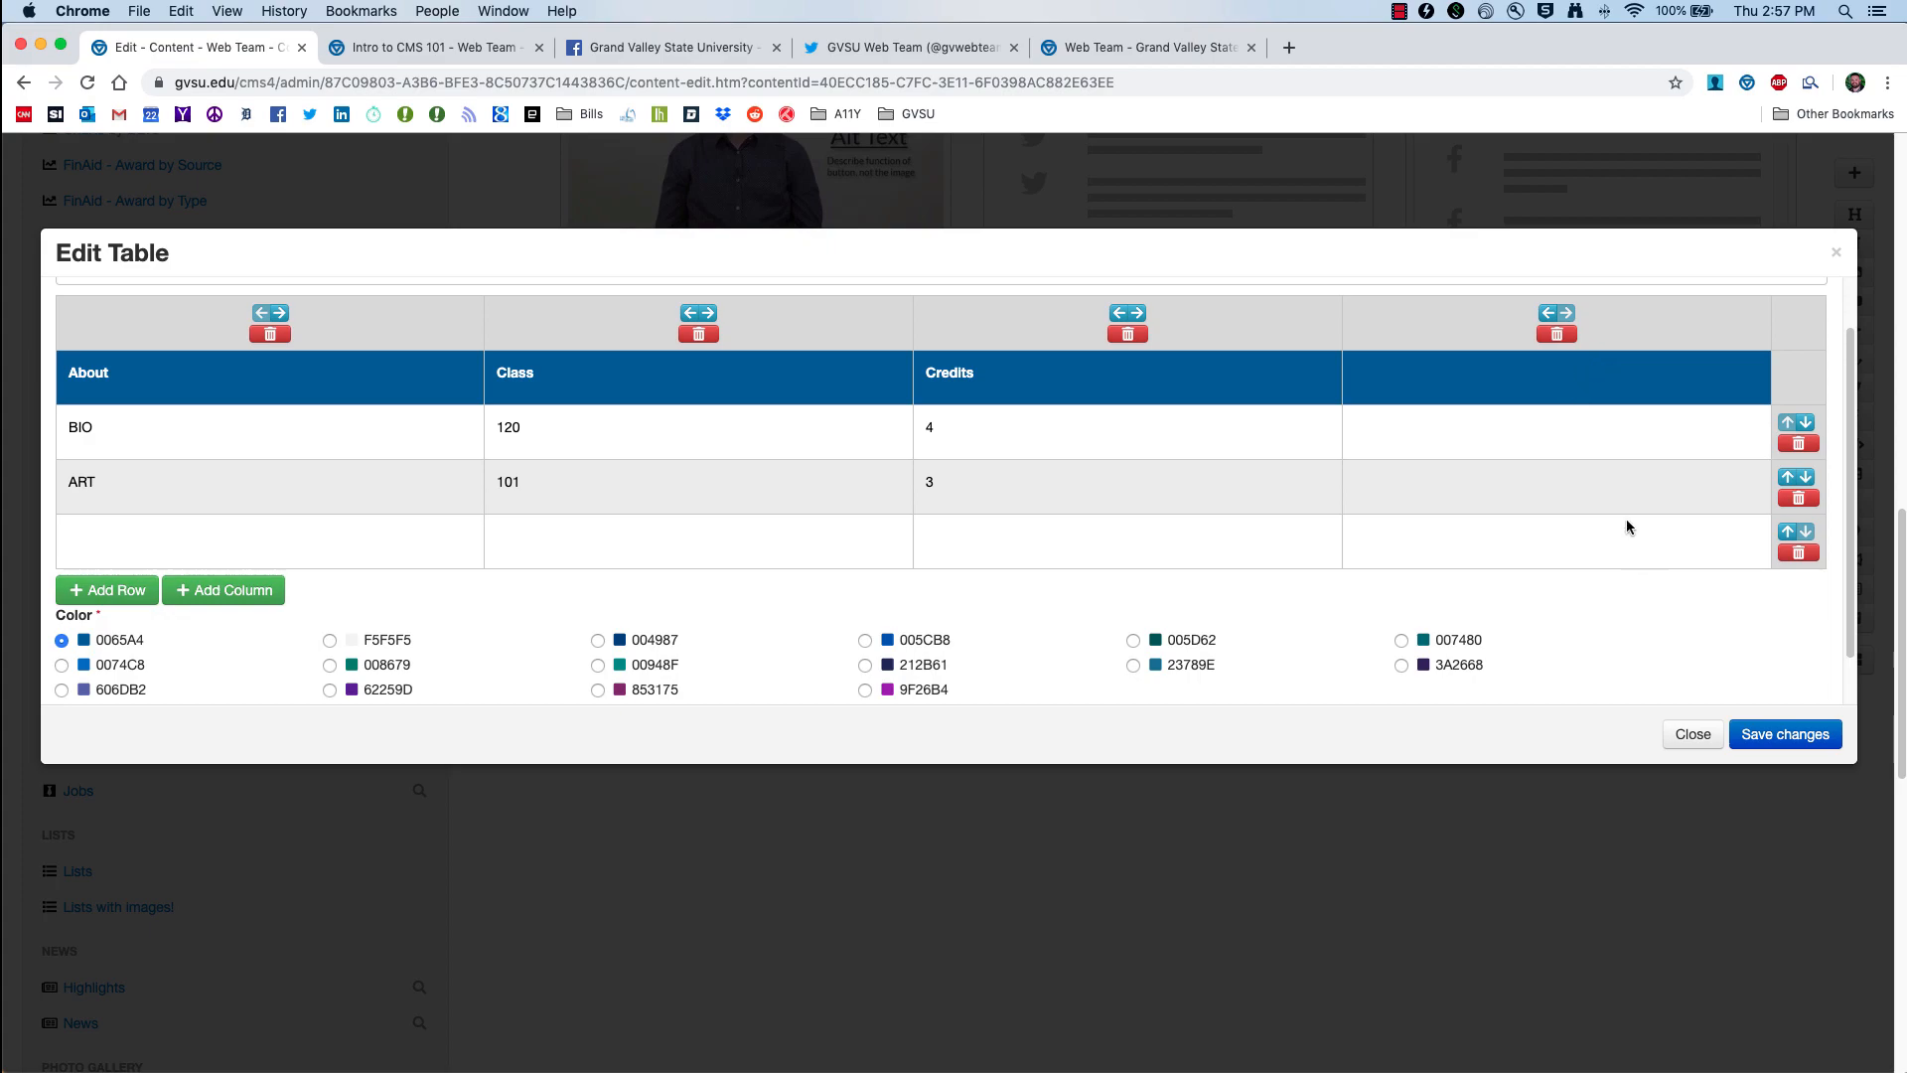
Step: Delete the table's blank fourth column and blank last row, accepting both deletions
{"action": "left_click", "coordinate": [1559, 341]}
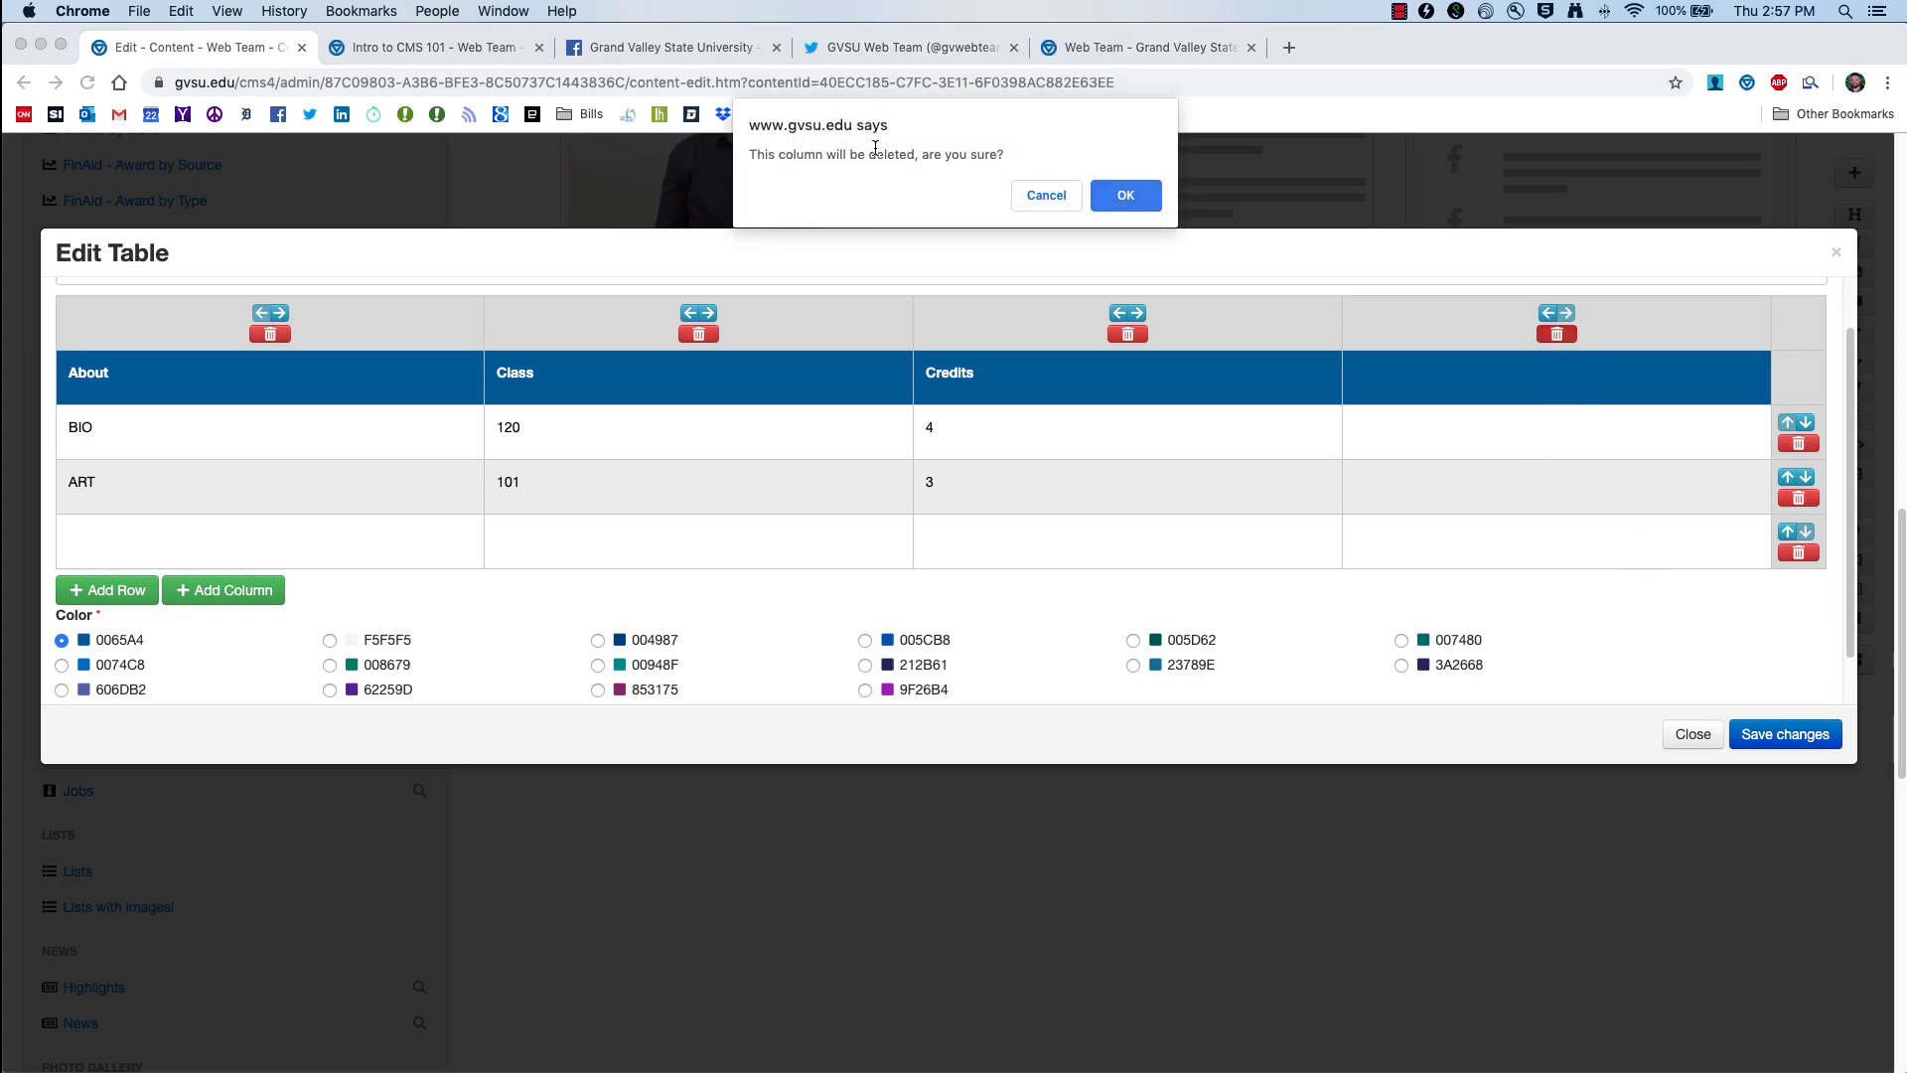
{"action": "left_click", "coordinate": [1147, 198]}
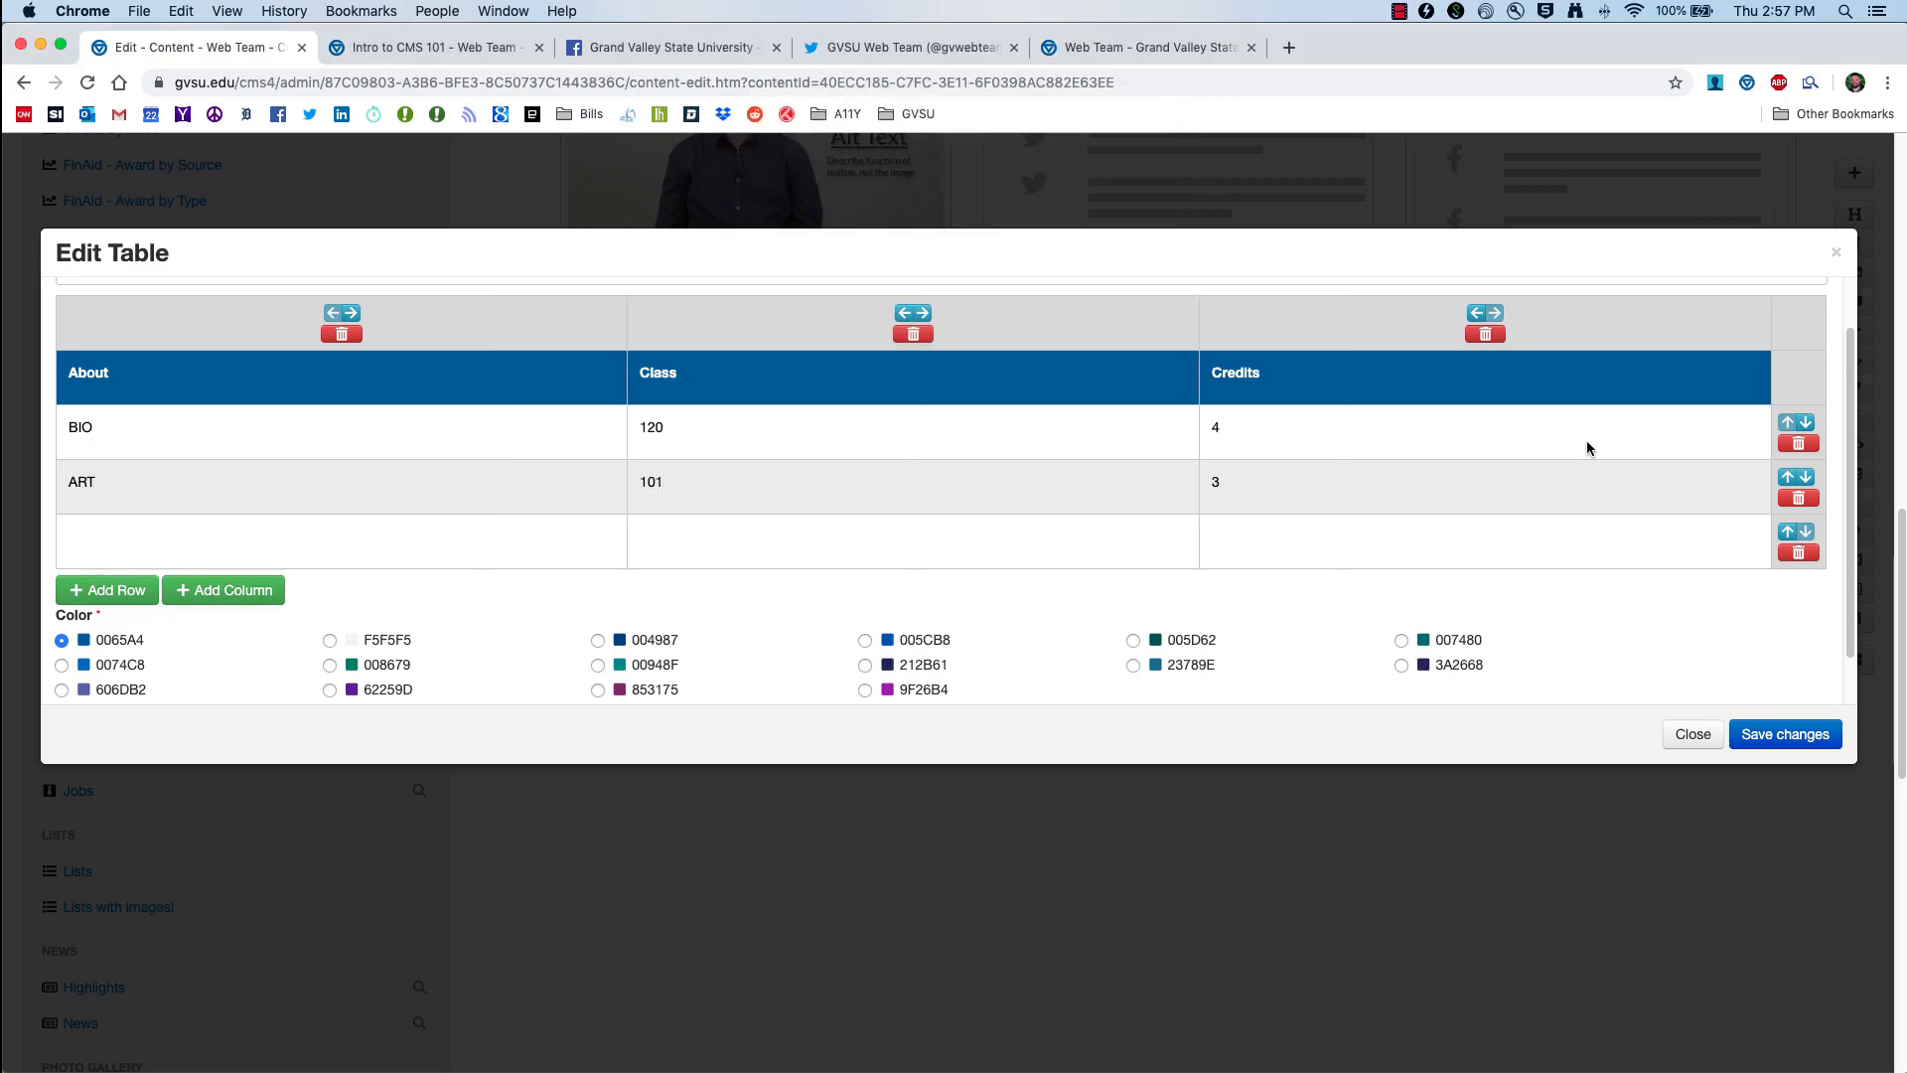
{"action": "left_click", "coordinate": [1799, 552]}
{"action": "left_click", "coordinate": [1125, 196]}
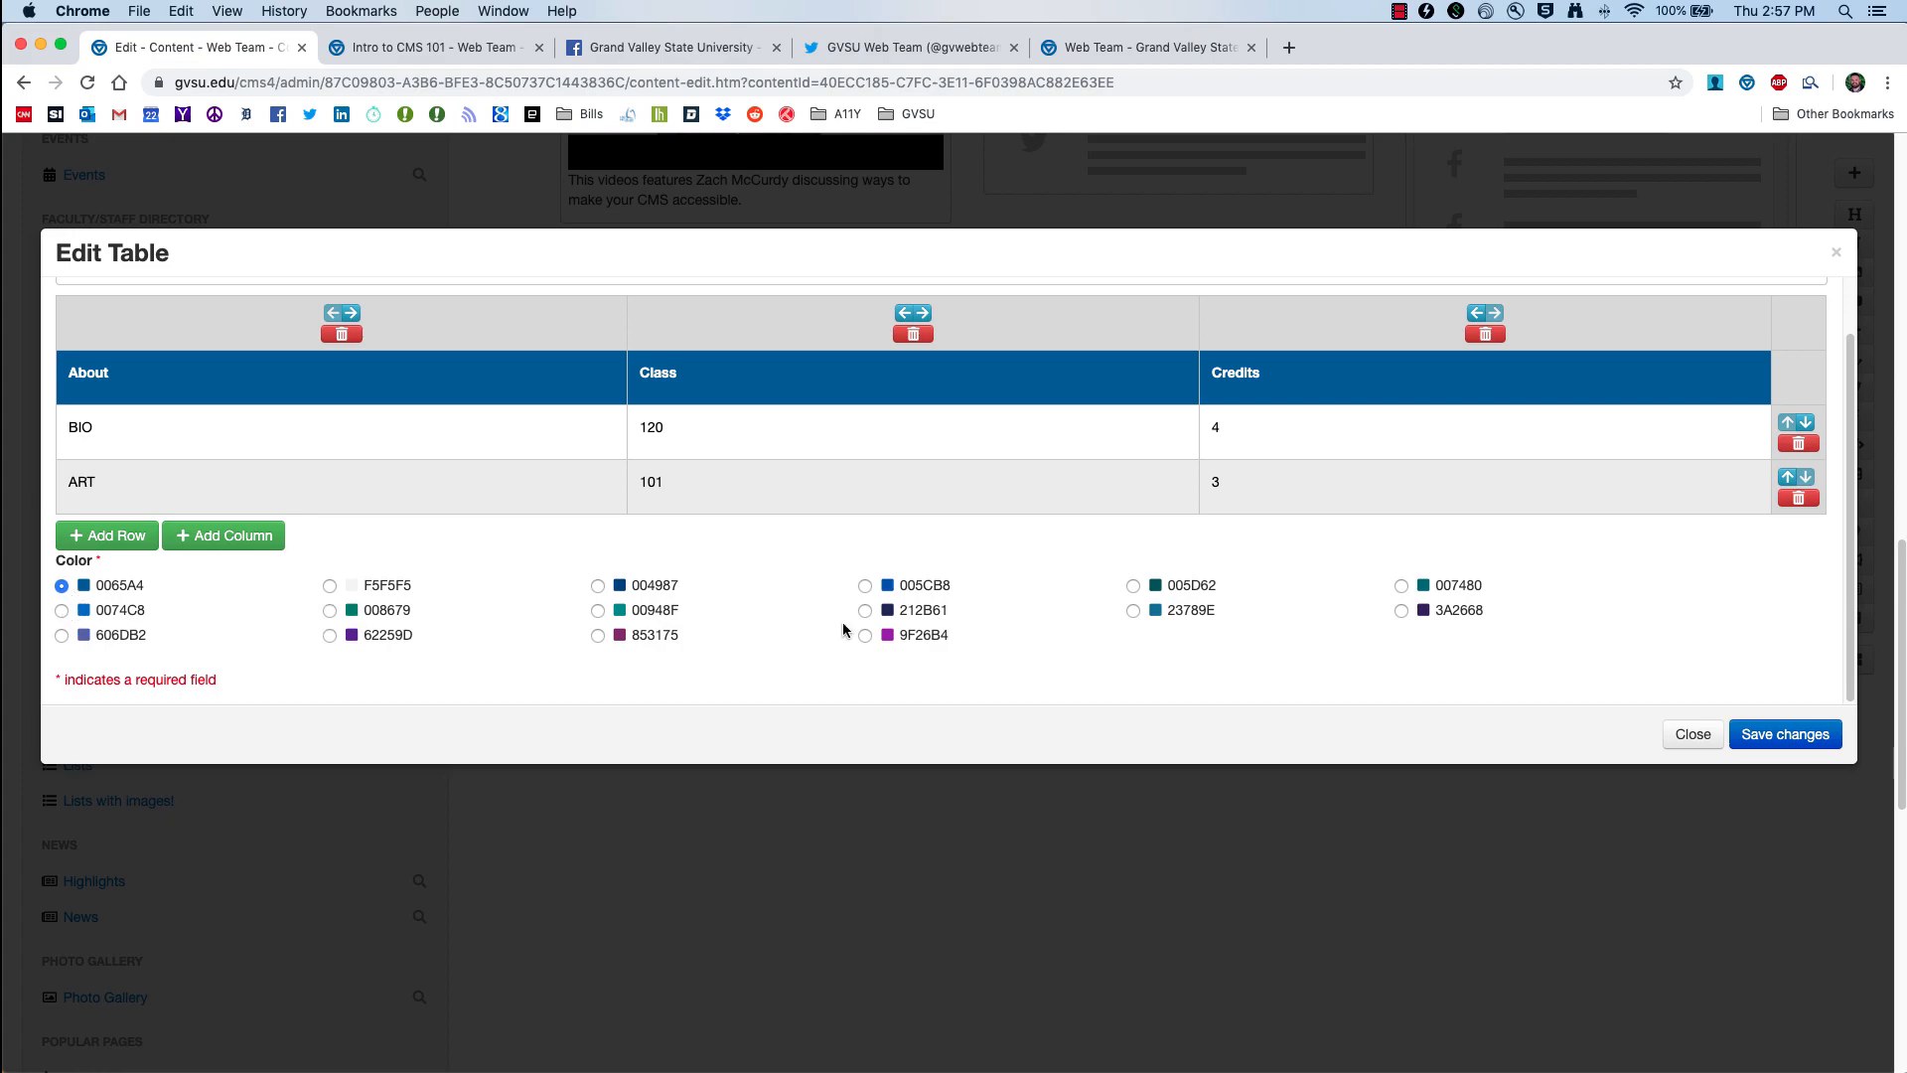
Step: Try the table header colors F5F5F5, 0074C8, 606DB2 and 008679
{"action": "left_click", "coordinate": [378, 590]}
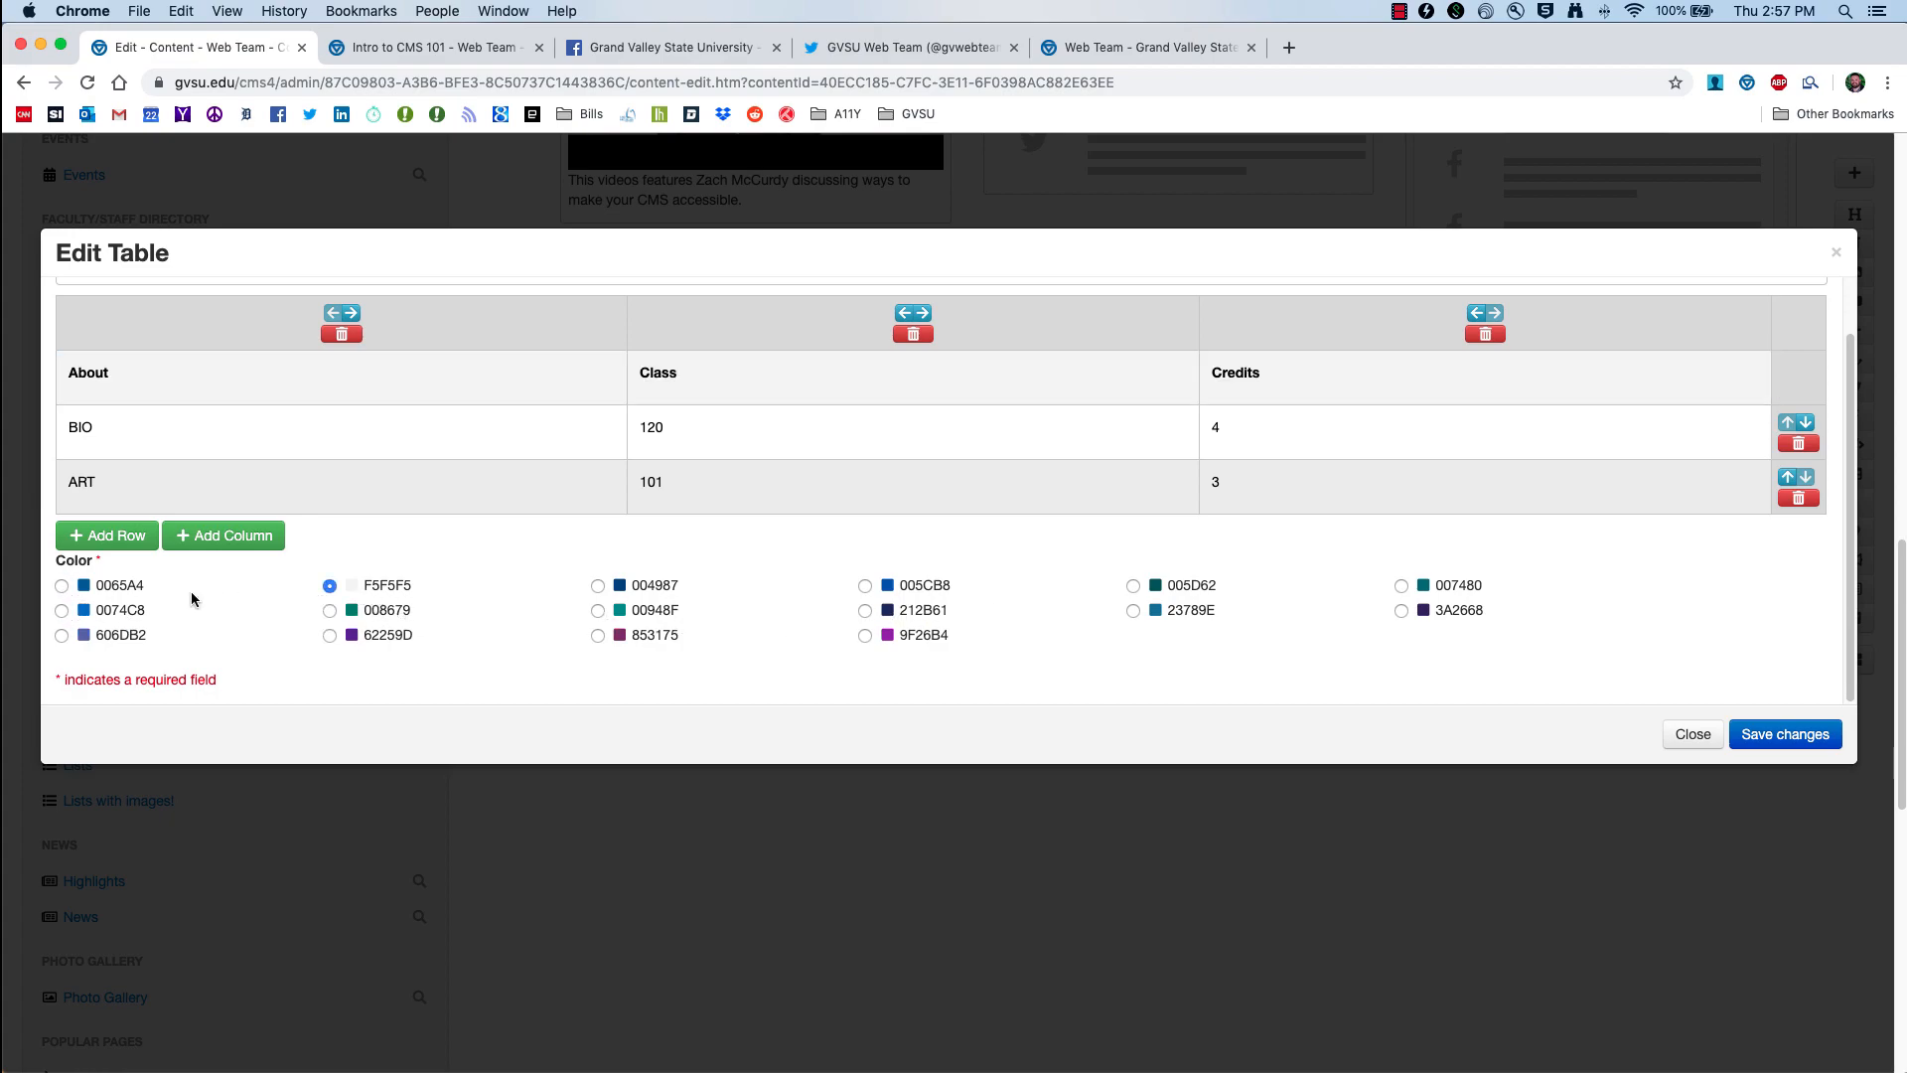
{"action": "left_click", "coordinate": [120, 617]}
{"action": "left_click", "coordinate": [116, 638]}
{"action": "left_click", "coordinate": [372, 610]}
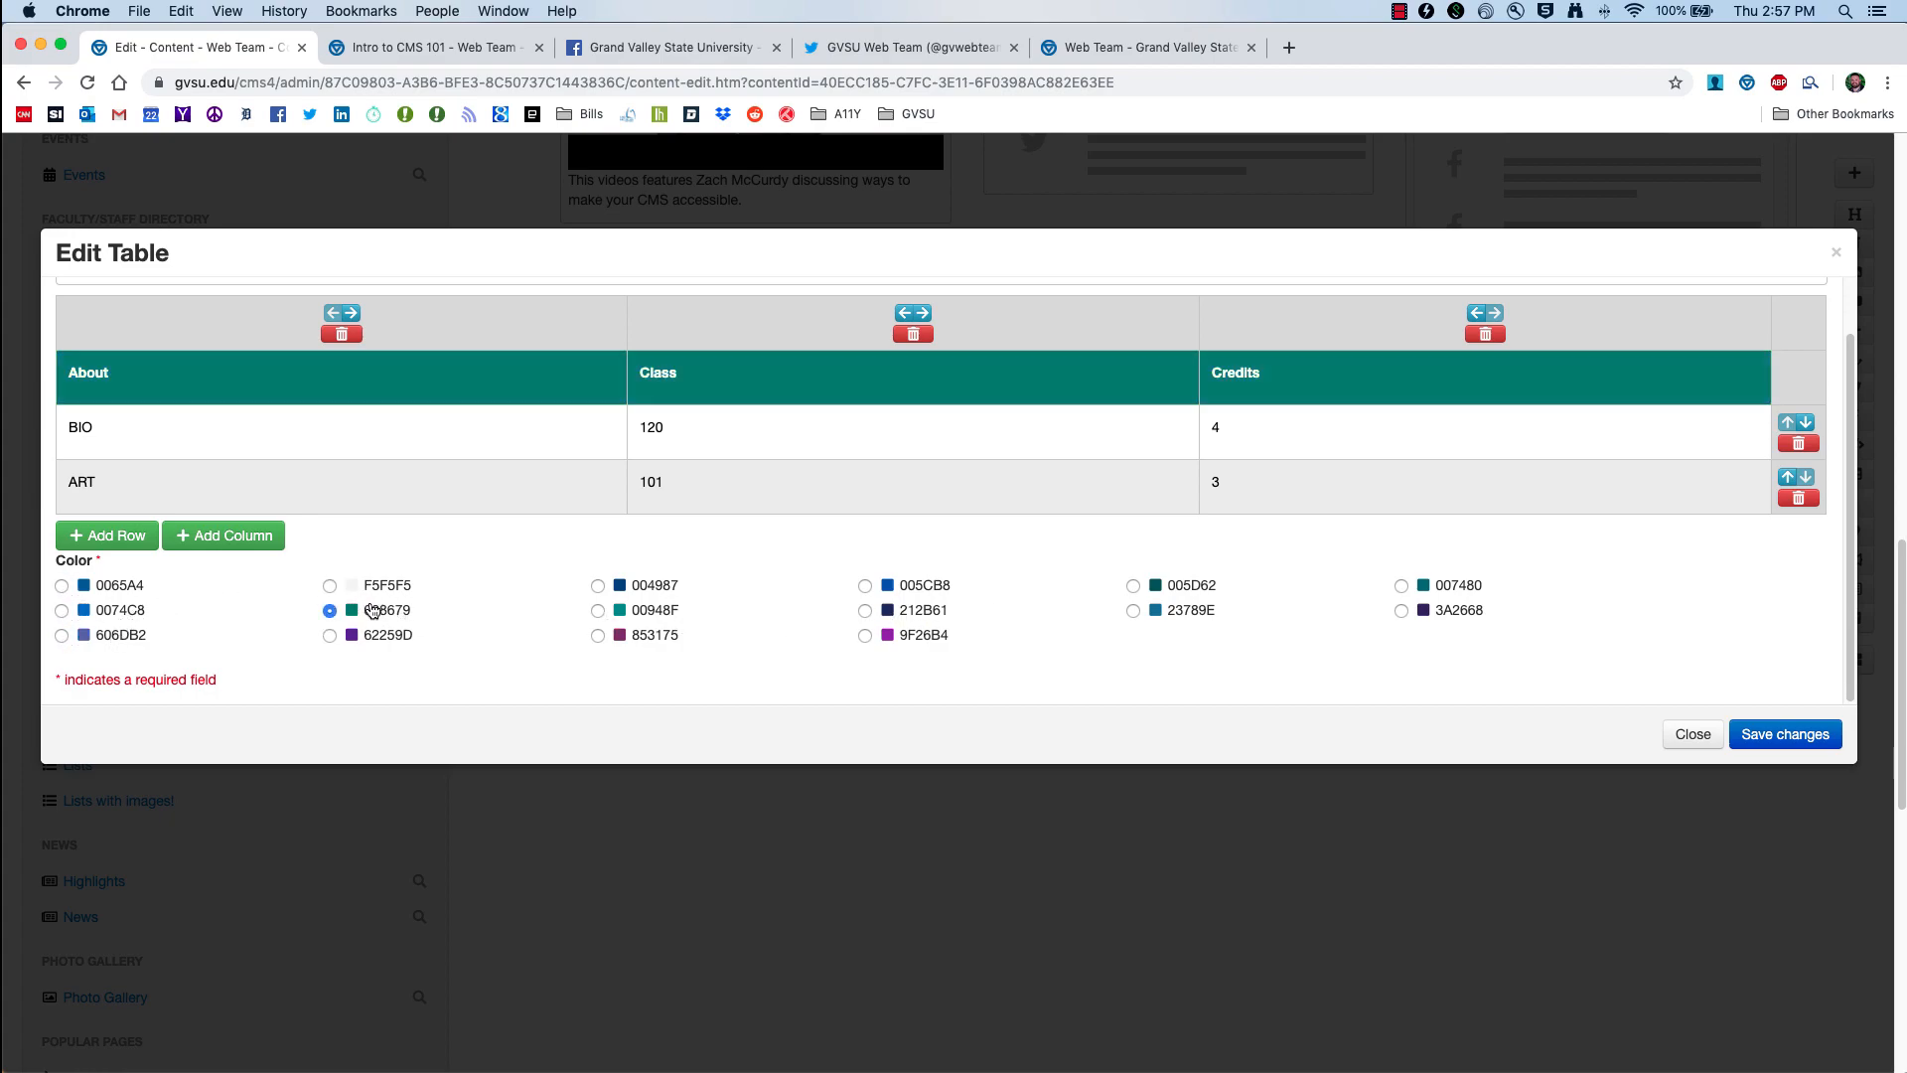
Step: Set the table color to 005CB8 and save the table's changes
{"action": "left_click", "coordinate": [893, 586]}
{"action": "scroll", "coordinate": [645, 633], "scroll_direction": "down", "scroll_amount": 3}
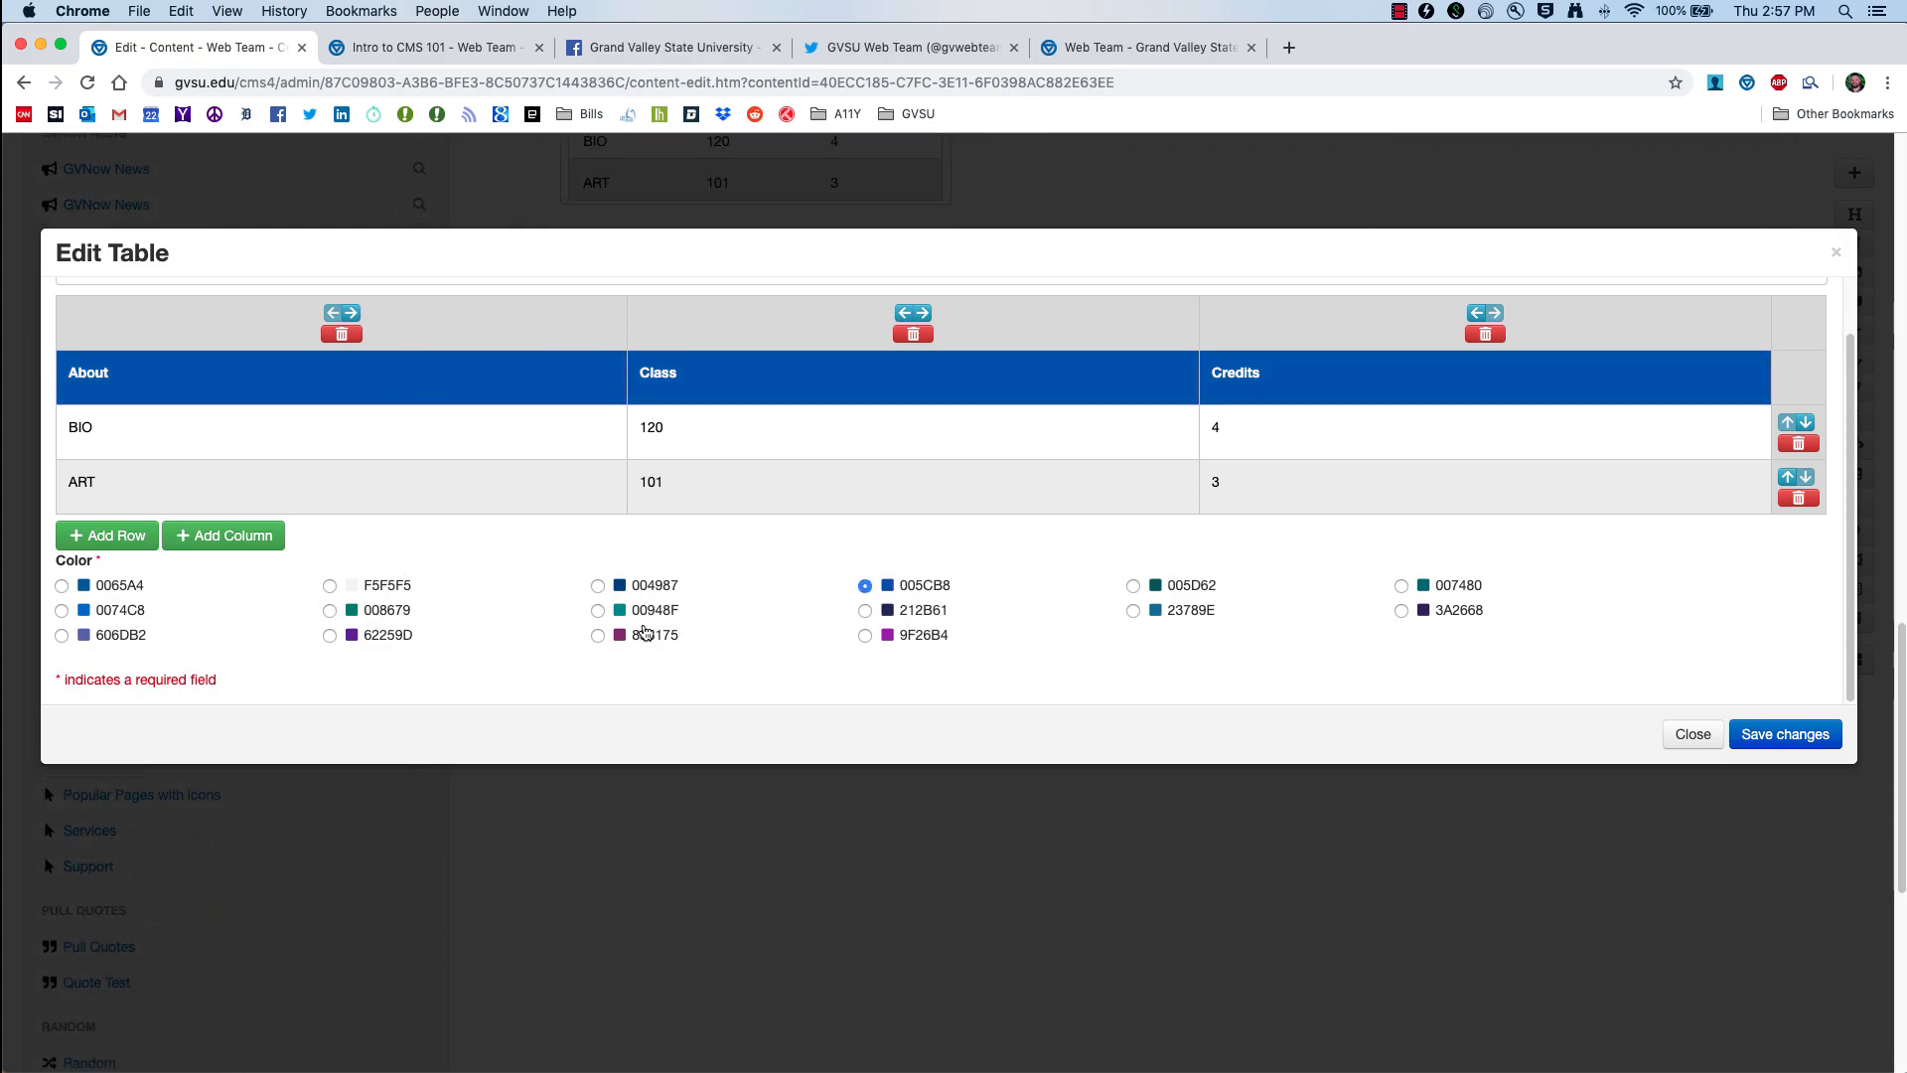
{"action": "left_click", "coordinate": [1784, 734]}
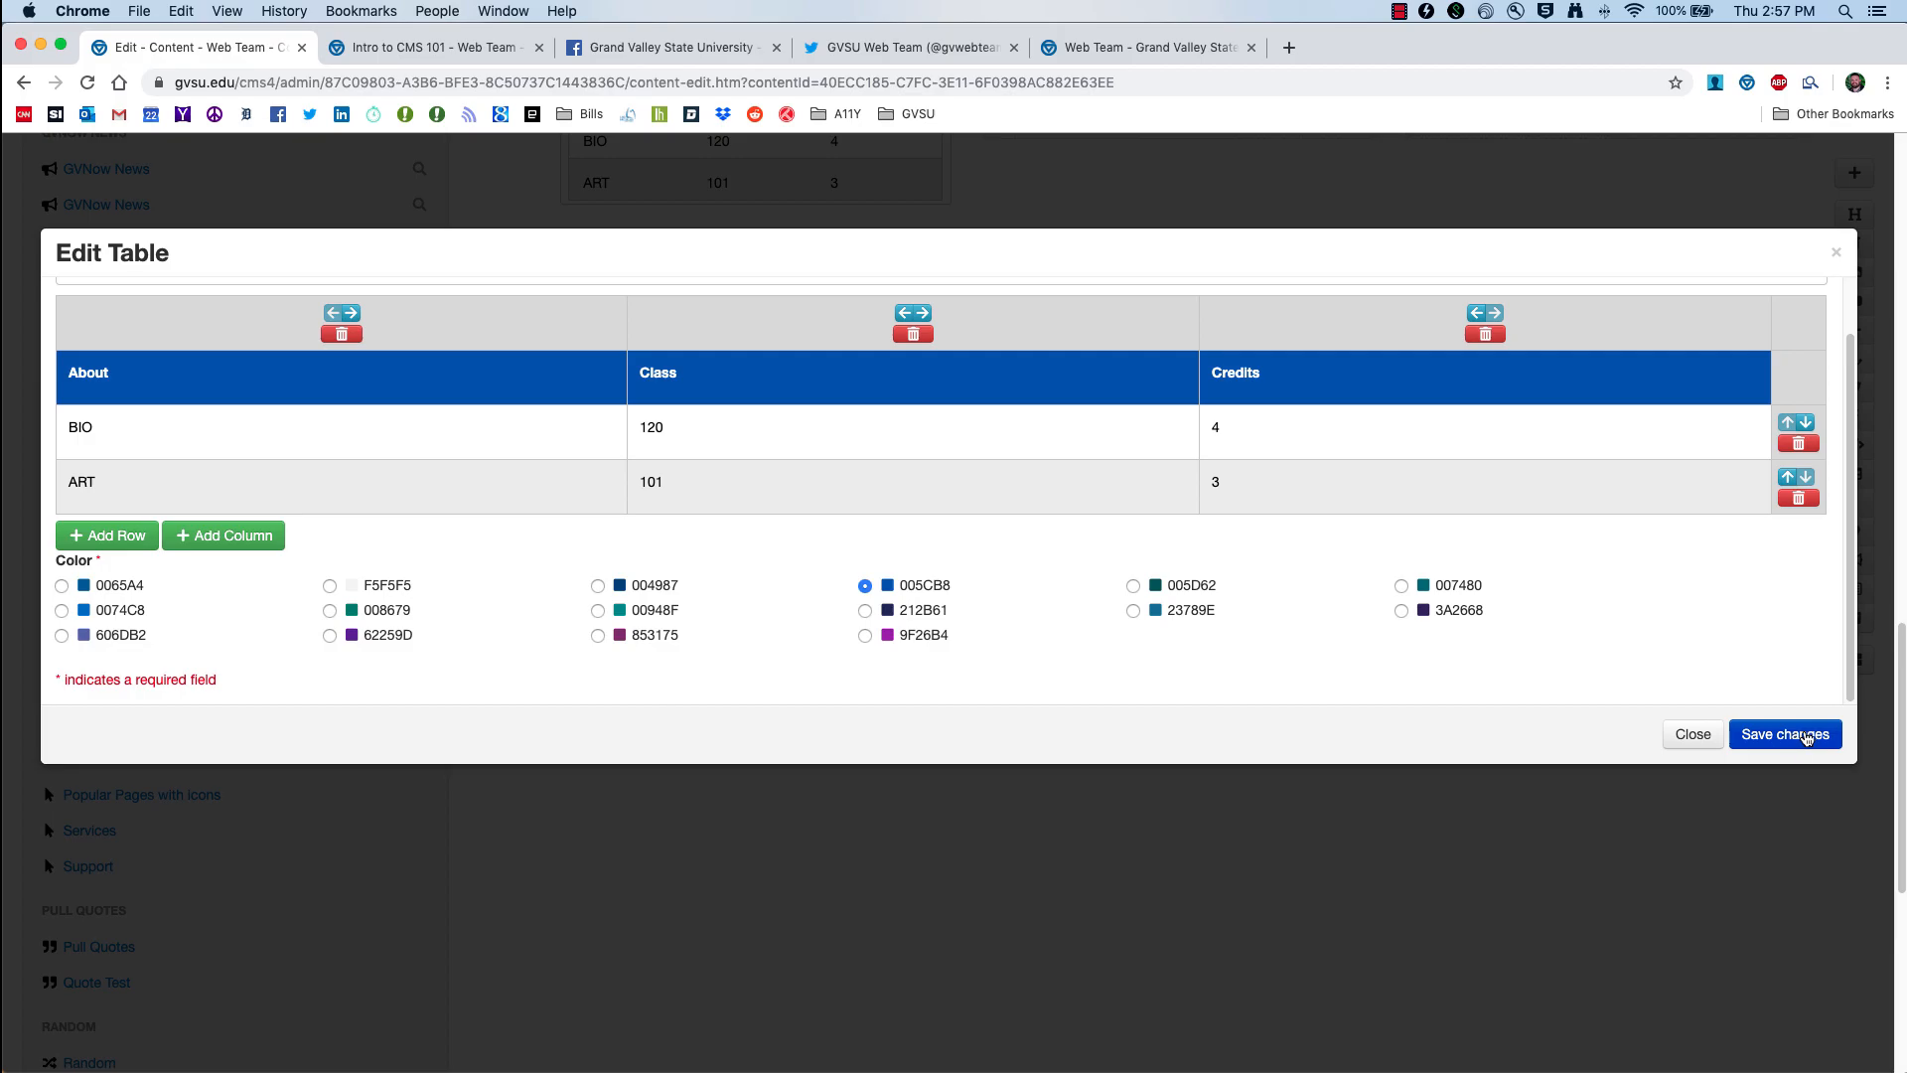
{"action": "scroll", "coordinate": [896, 672], "scroll_direction": "up", "scroll_amount": 4}
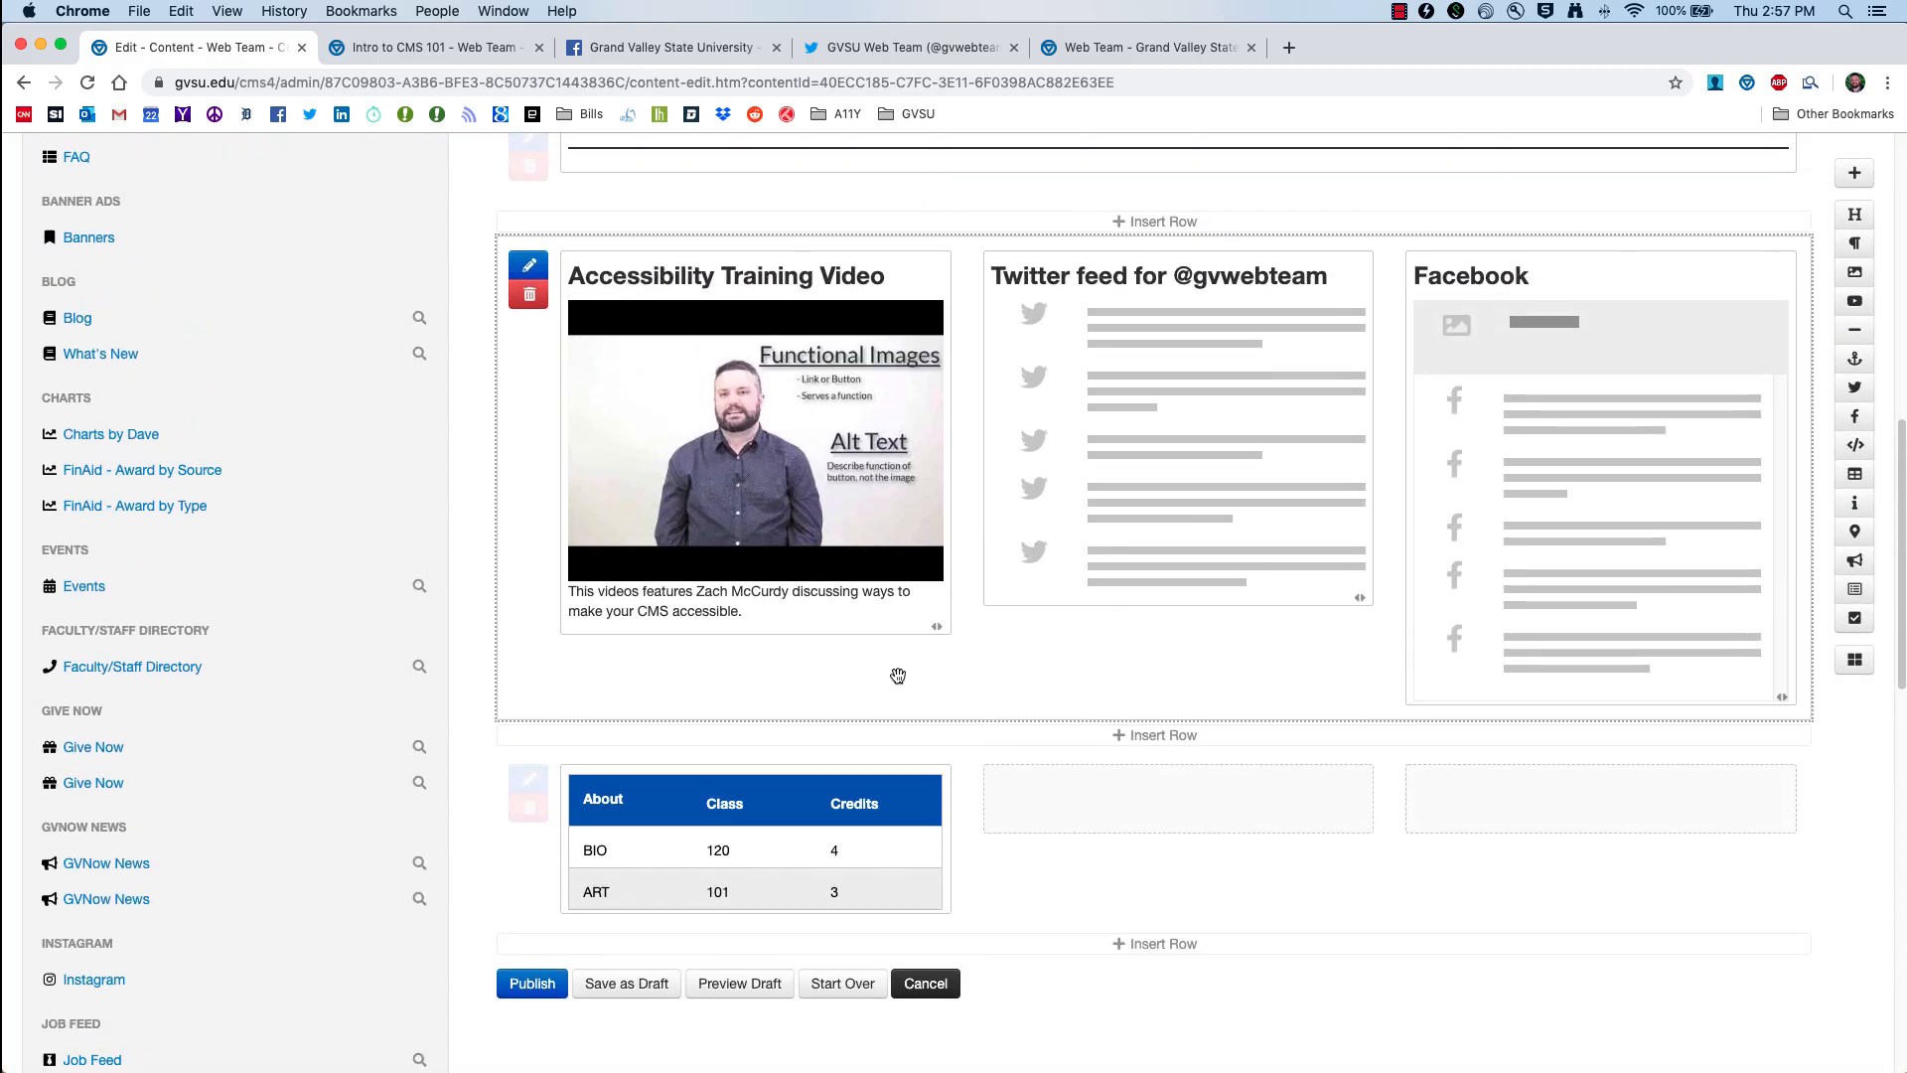
{"action": "scroll", "coordinate": [898, 673], "scroll_direction": "down", "scroll_amount": 3}
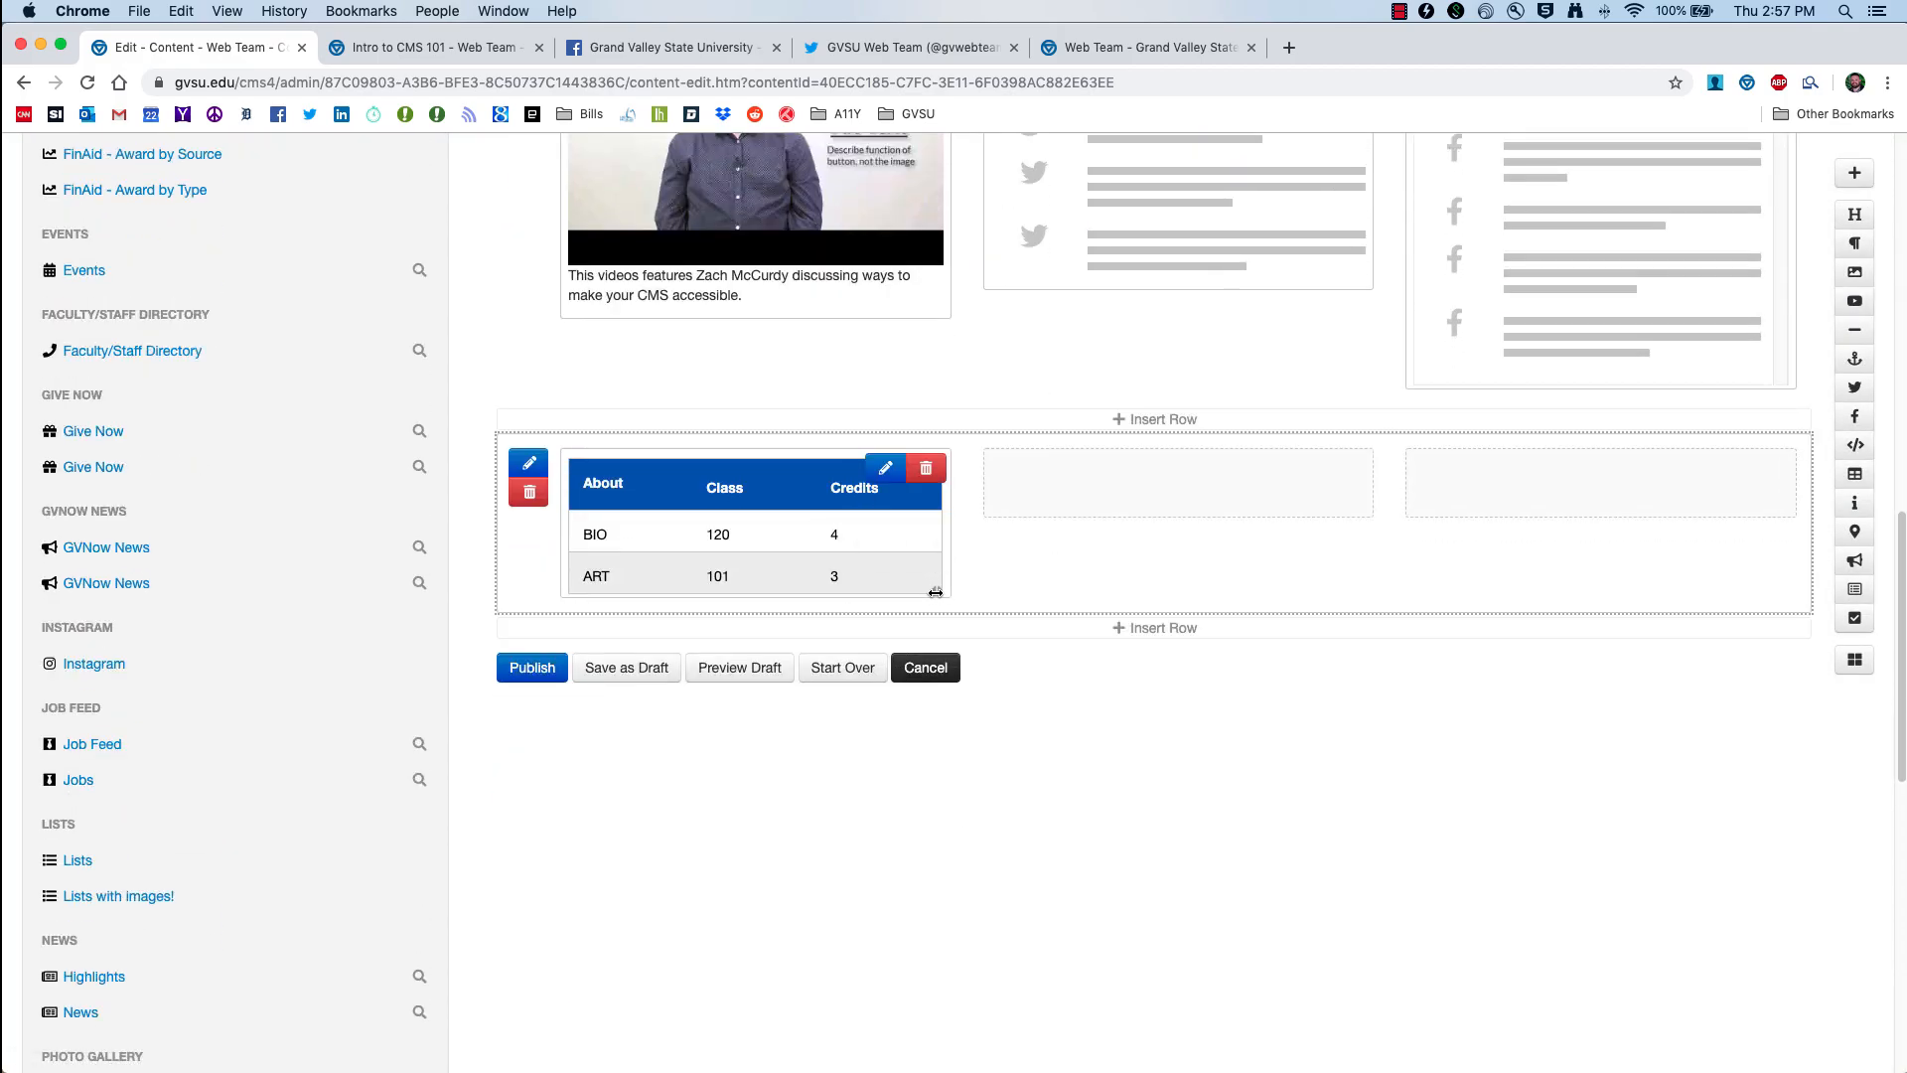
Step: Widen the class table to span all three columns, preview the draft page down to the table, and return to the editor
{"action": "left_click_drag", "start_coordinate": [935, 592], "coordinate": [1632, 569]}
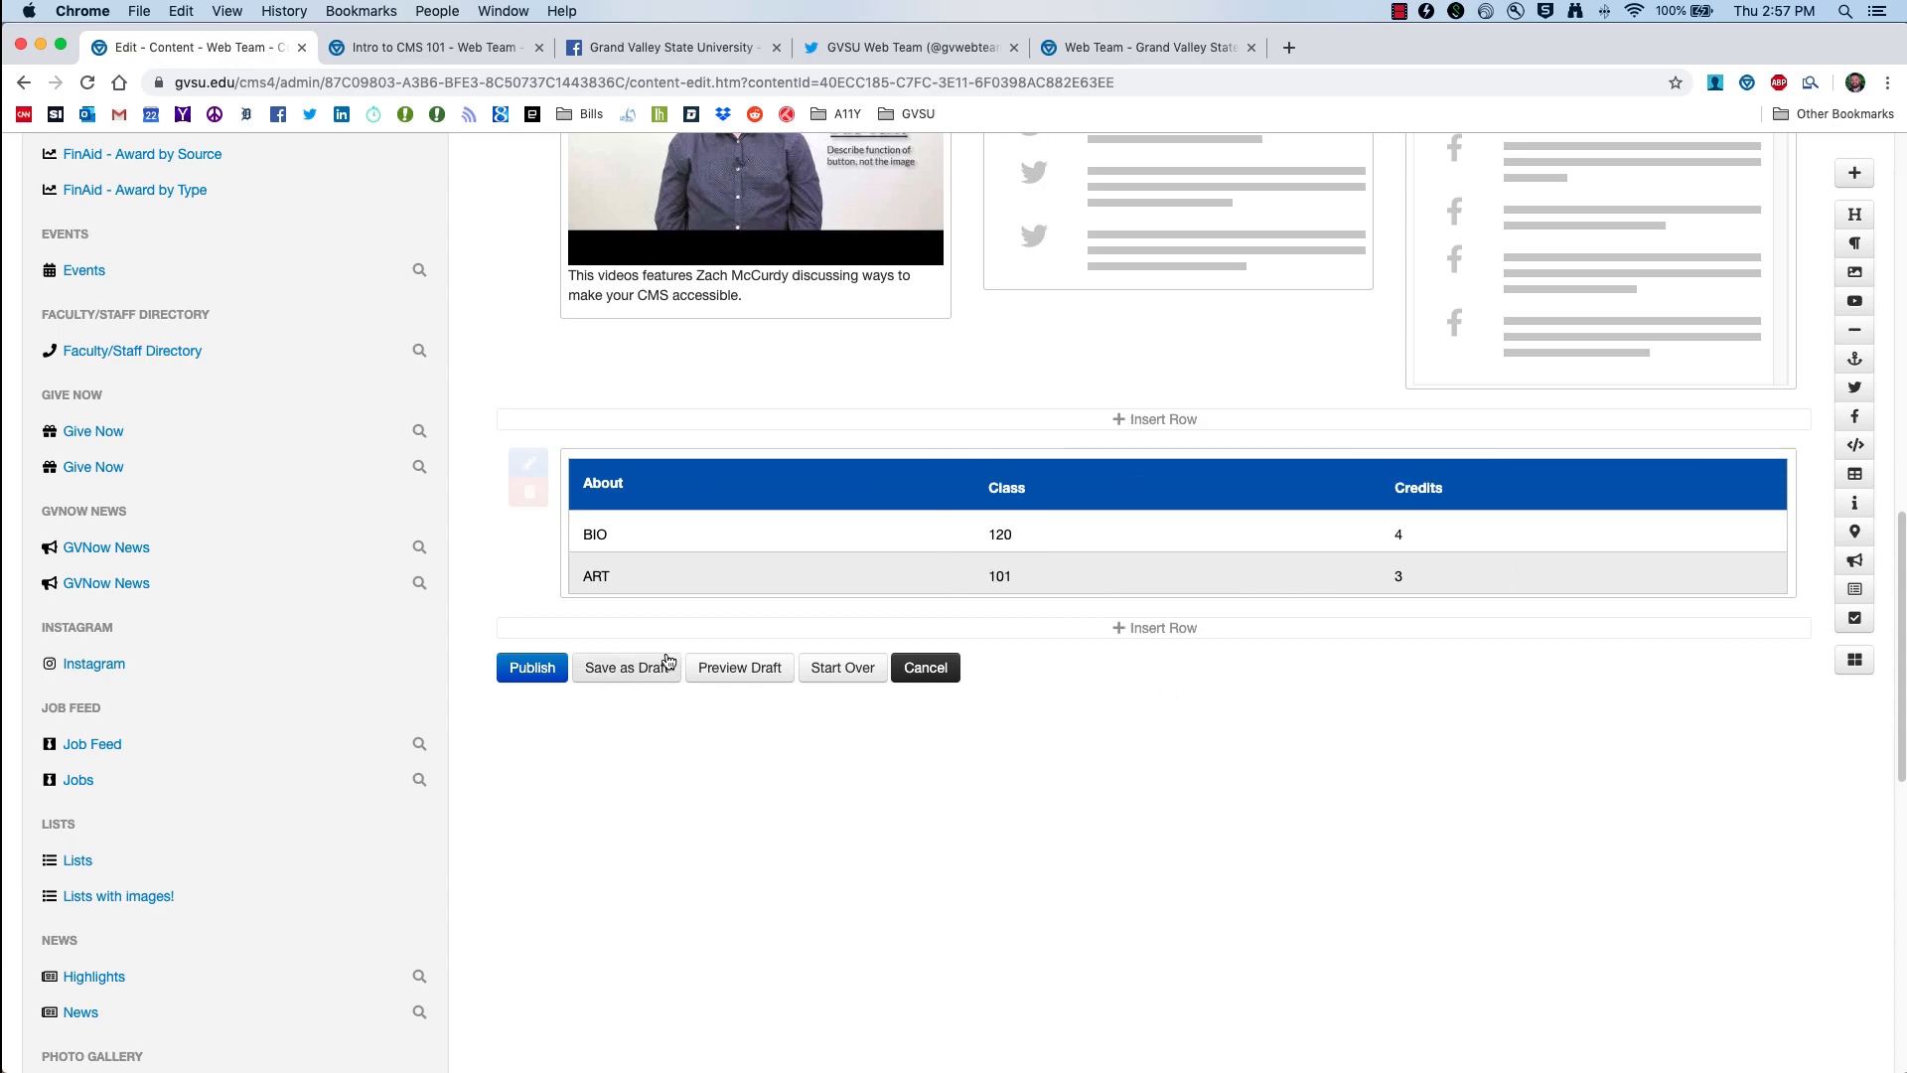
{"action": "left_click", "coordinate": [768, 679]}
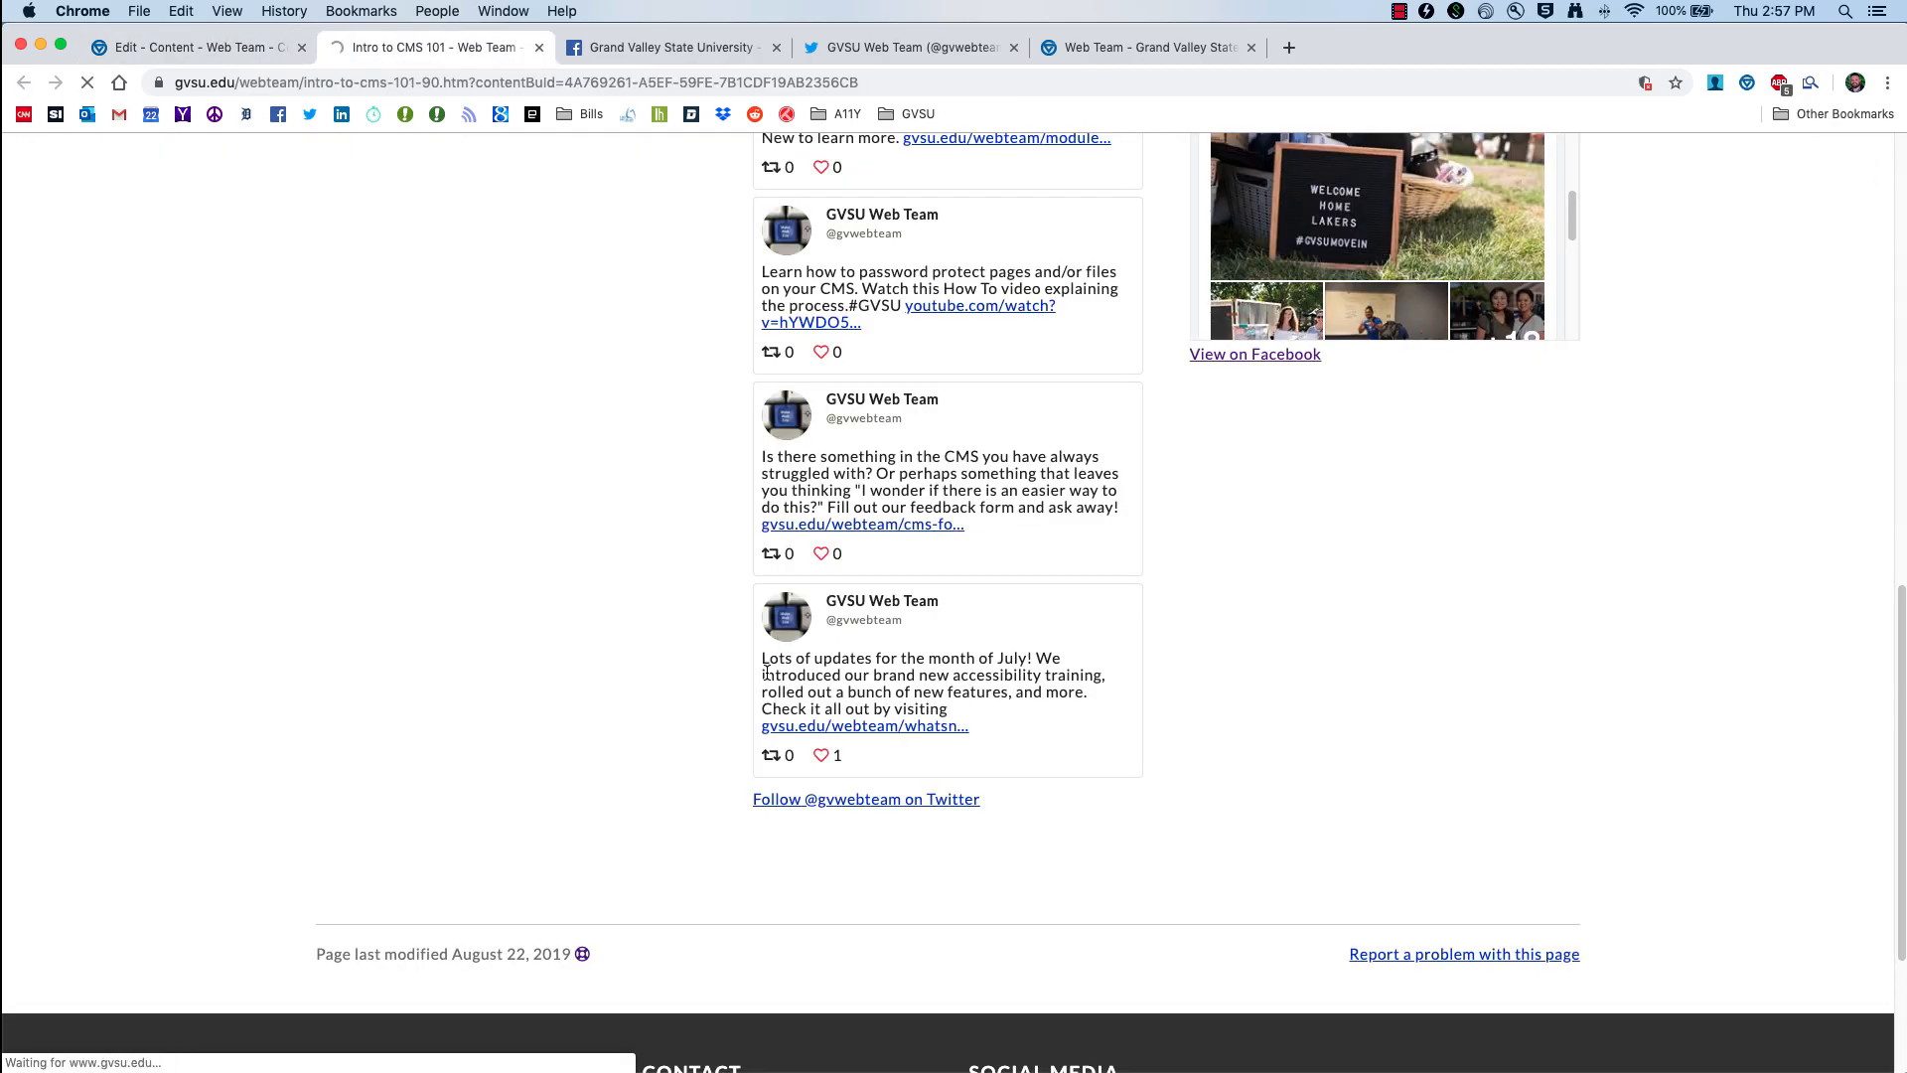
{"action": "scroll", "coordinate": [655, 772], "scroll_direction": "down", "scroll_amount": 10}
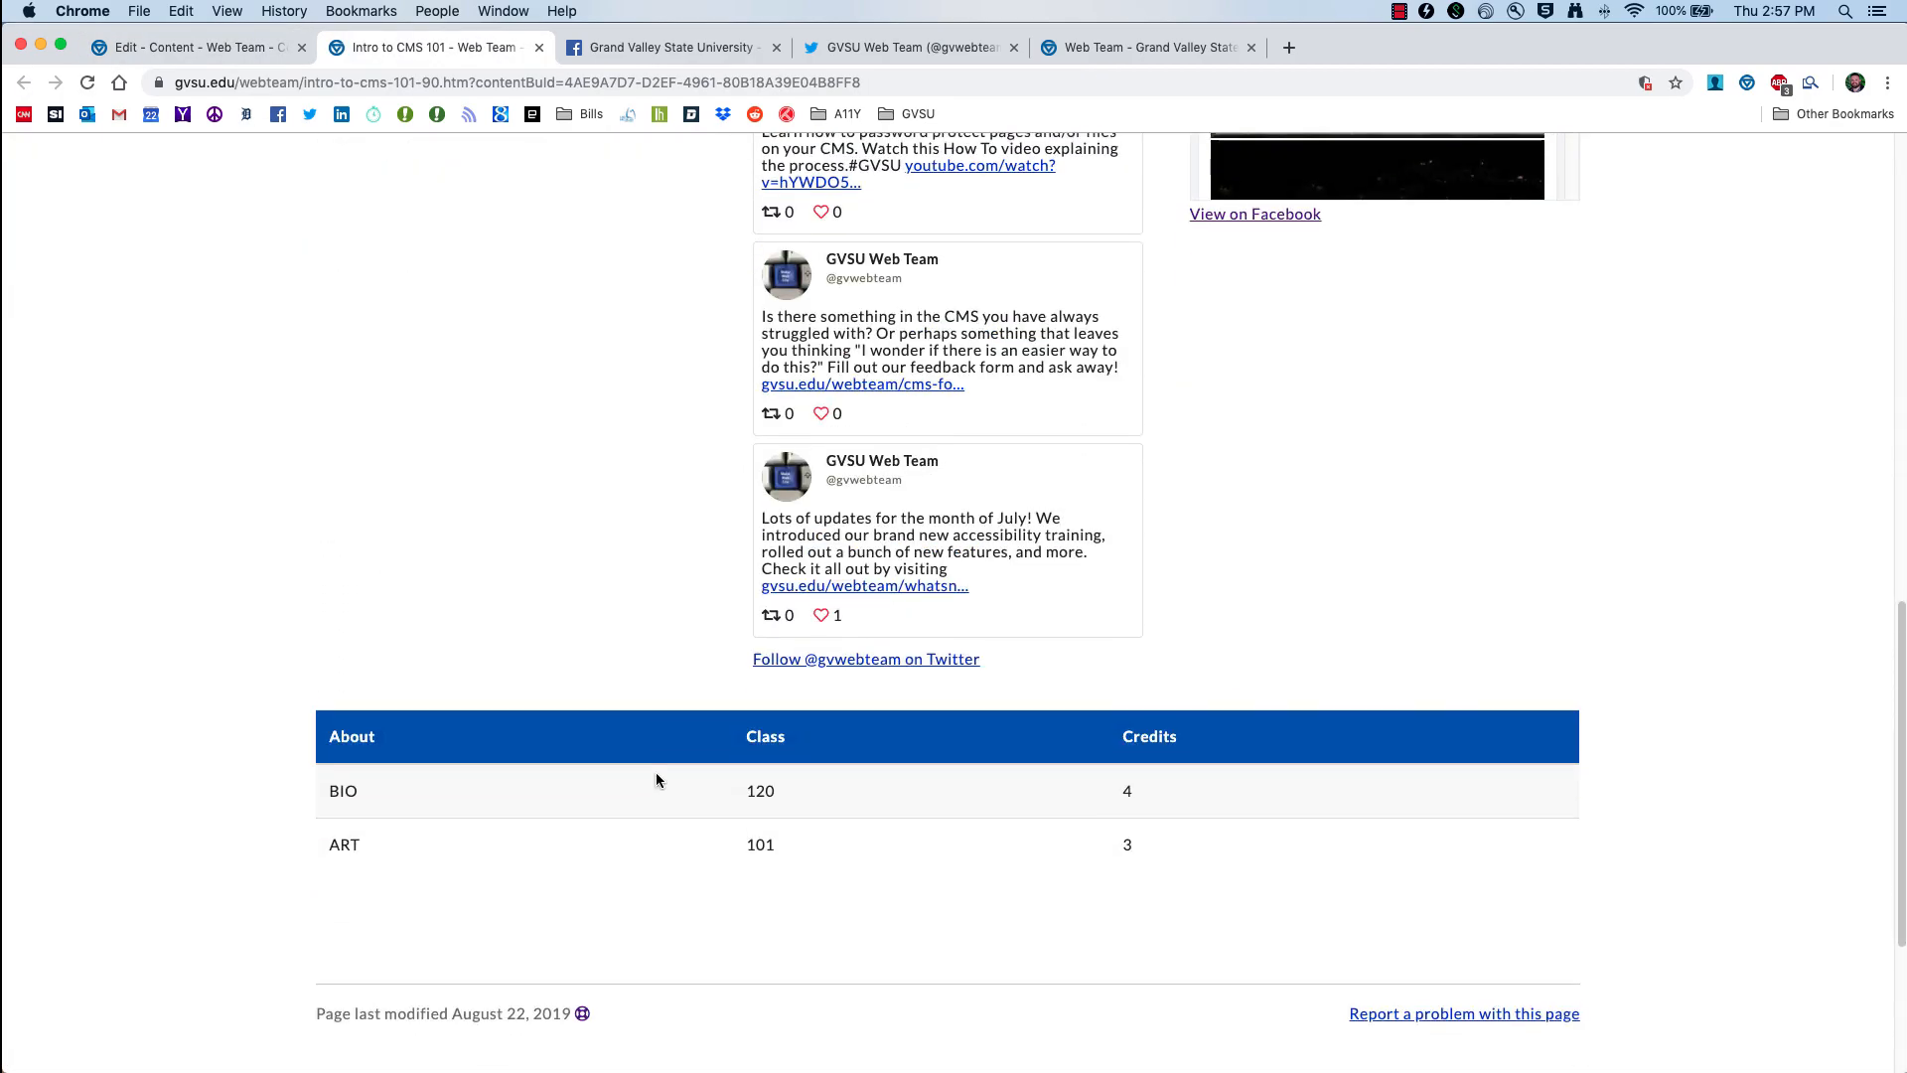
{"action": "scroll", "coordinate": [656, 774], "scroll_direction": "down", "scroll_amount": 3}
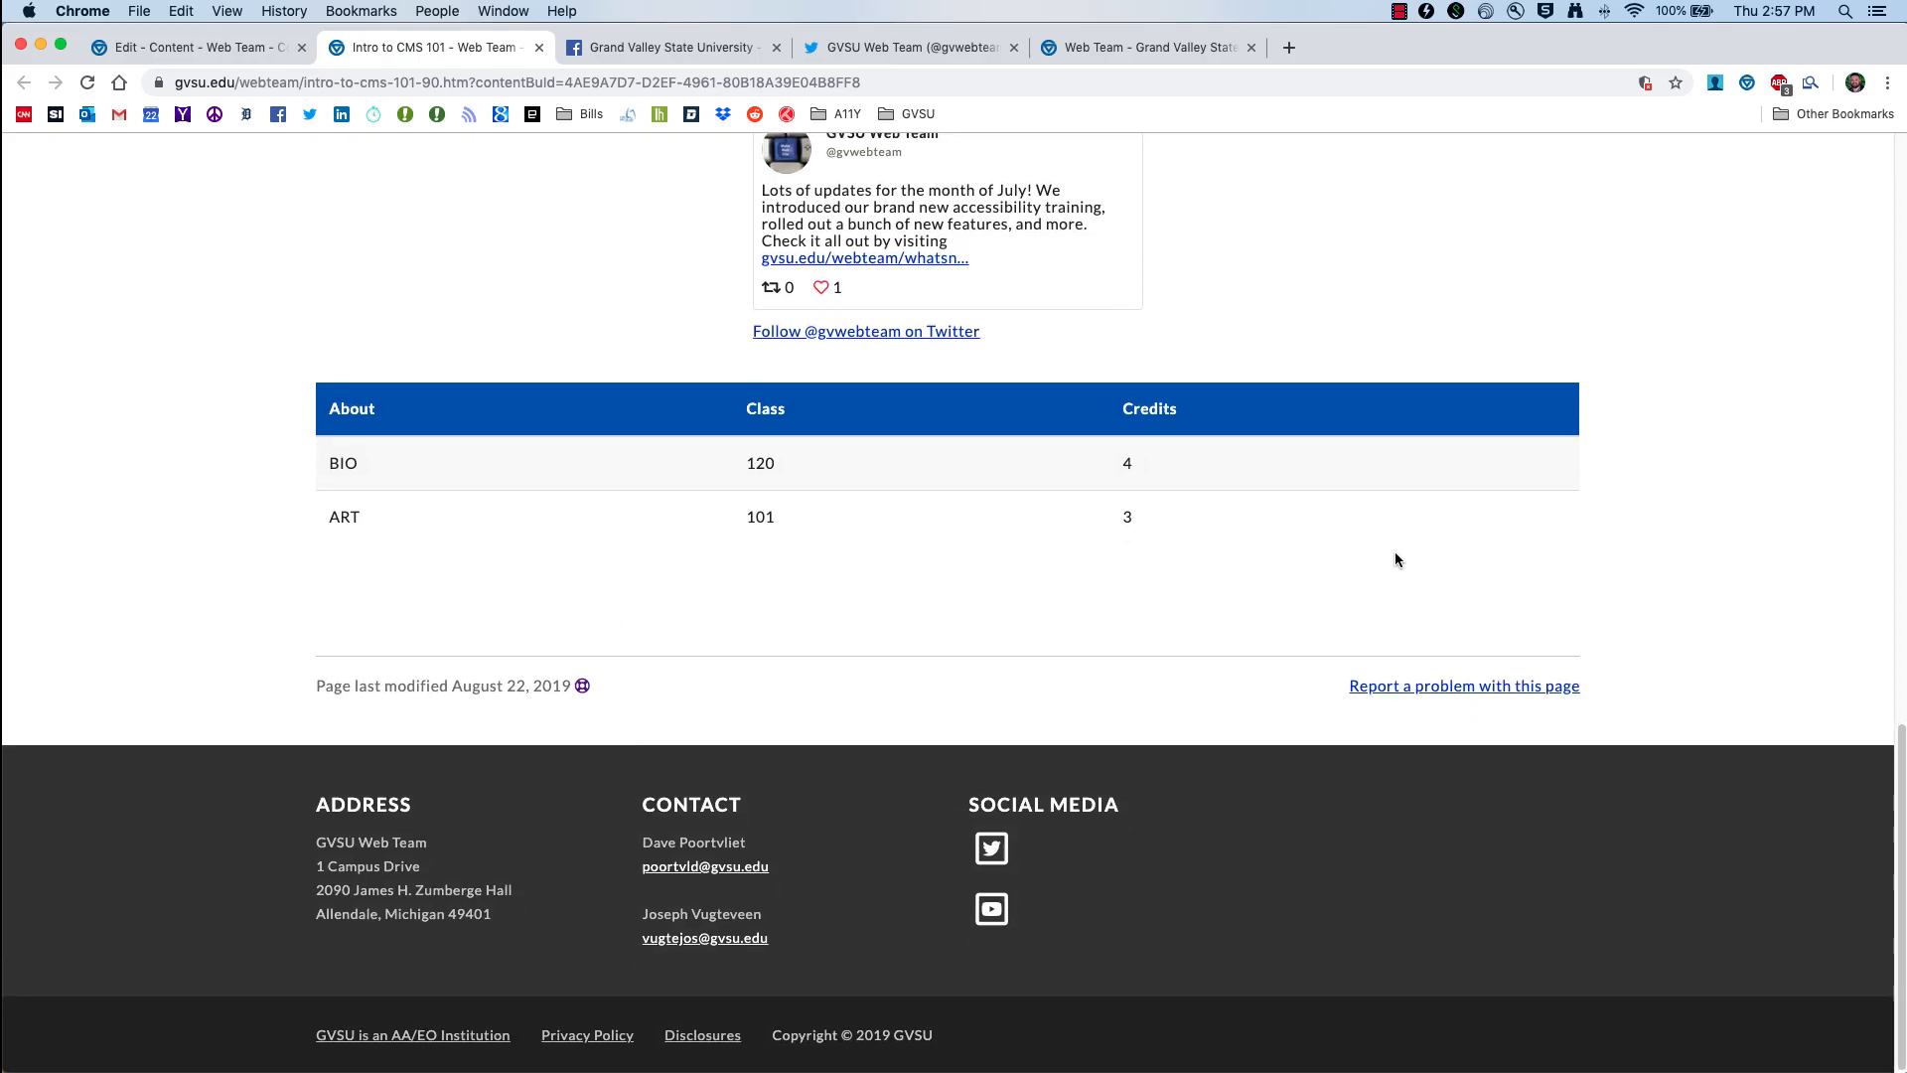
{"action": "left_click", "coordinate": [199, 47]}
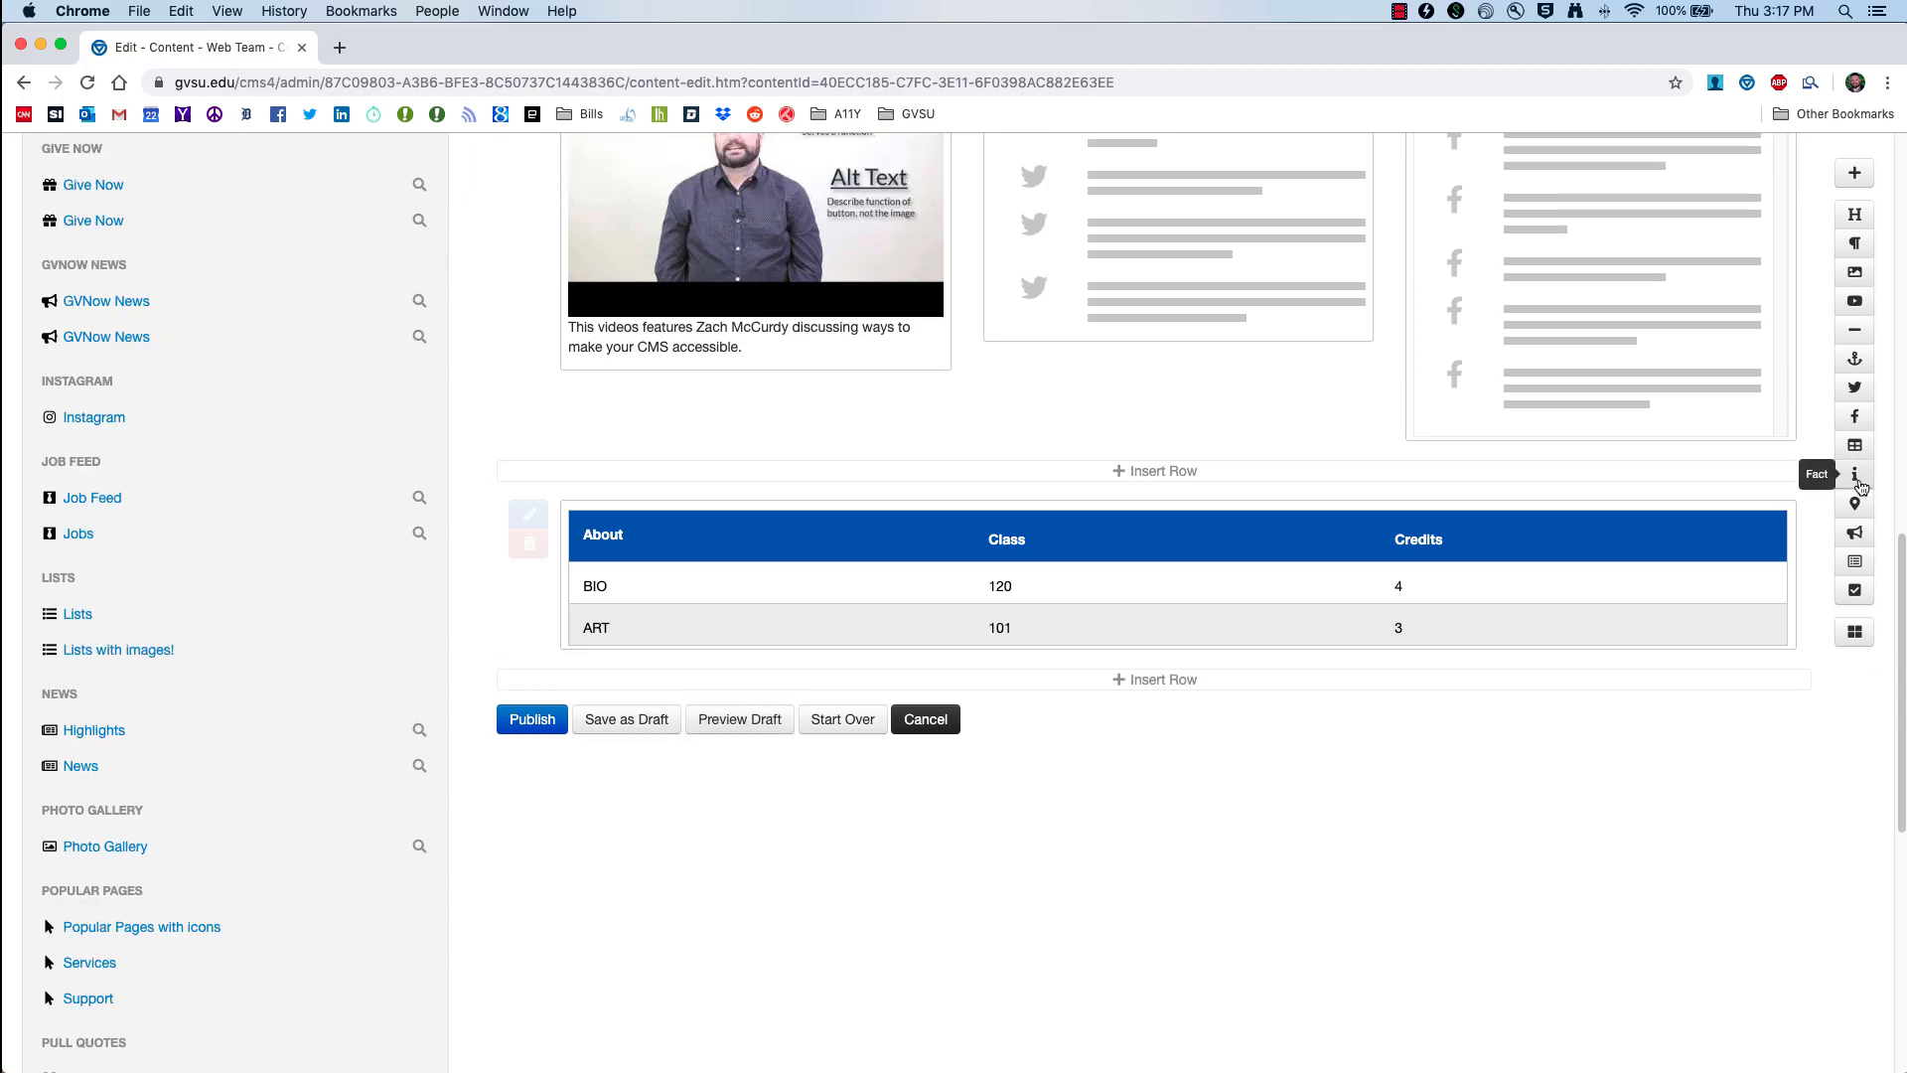
Step: Add a Fact element in the first column of a new row below the table
{"action": "left_click", "coordinate": [1855, 481]}
{"action": "left_click_drag", "start_coordinate": [1856, 482], "coordinate": [1129, 692]}
{"action": "mouse_move", "coordinate": [746, 759]}
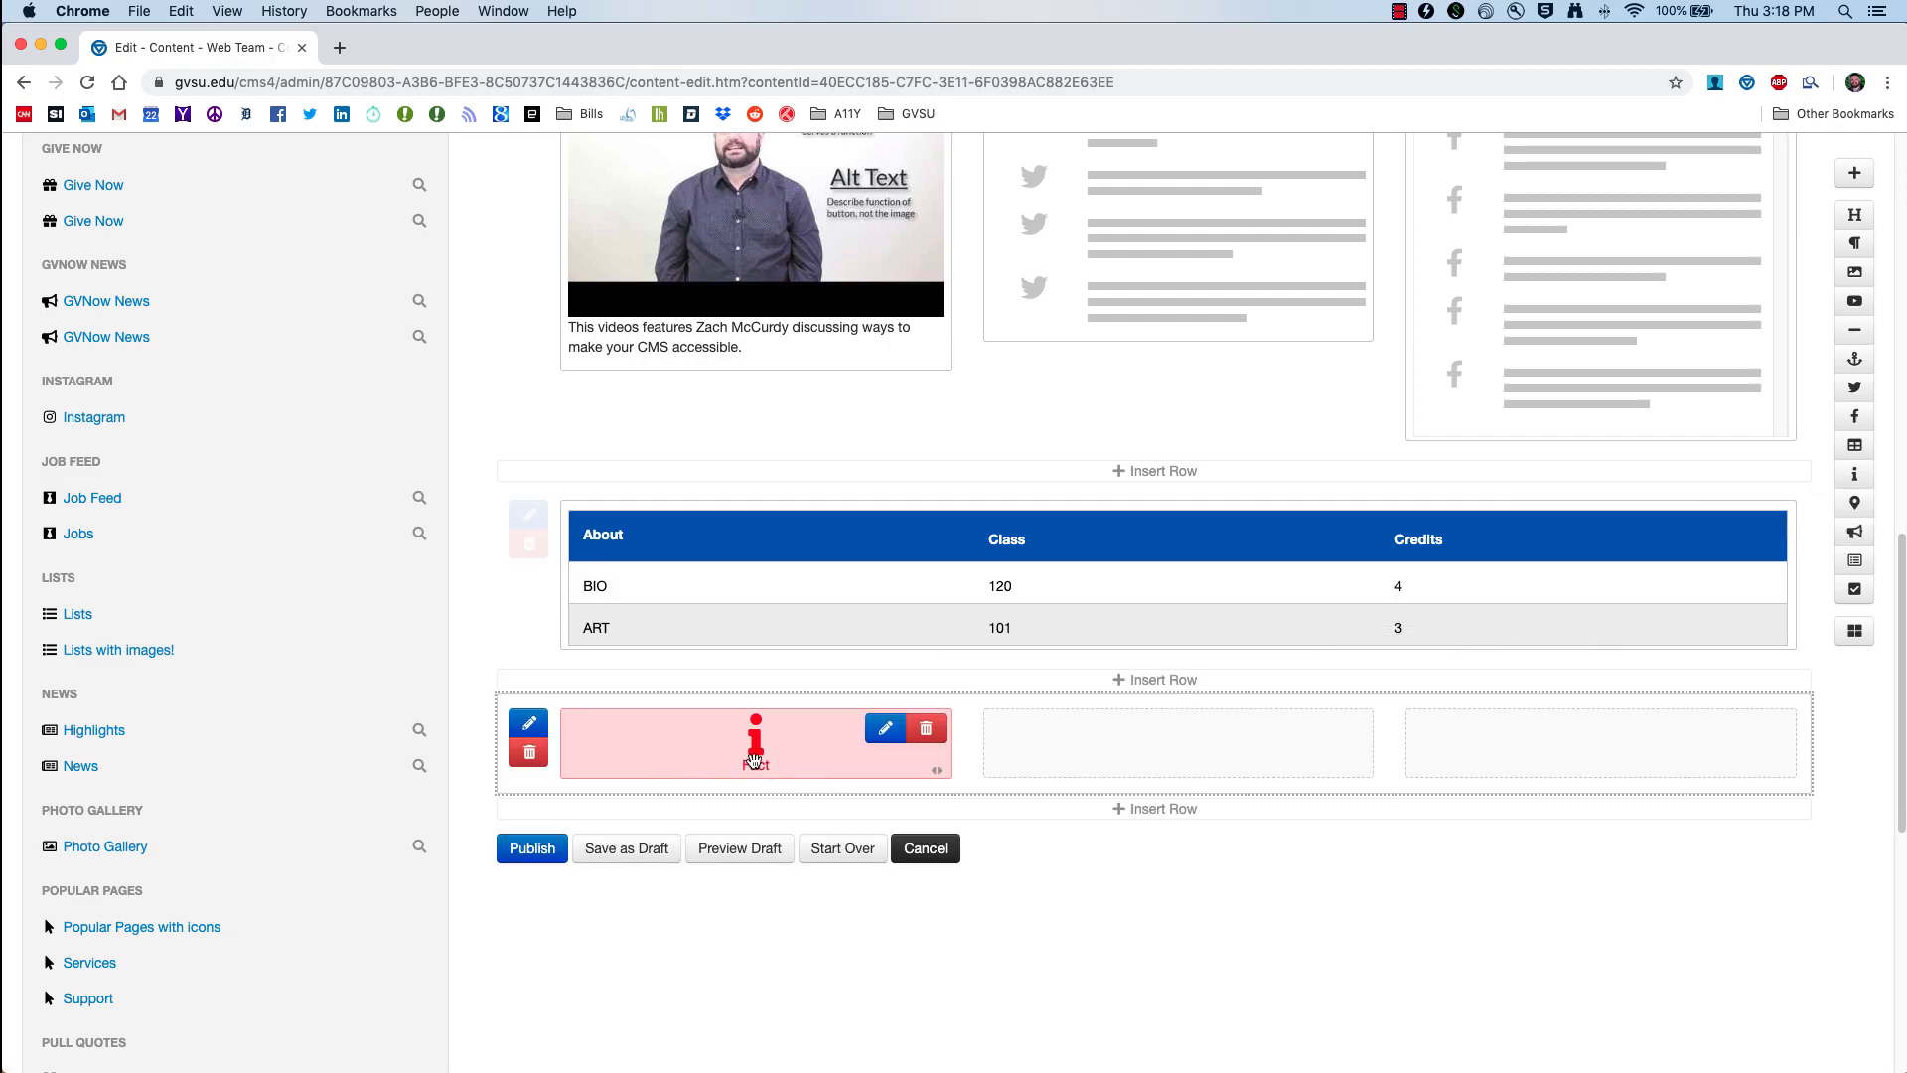
Step: Give the new fact the Phone icon and the title "CMS 101"
{"action": "double_click", "coordinate": [759, 759]}
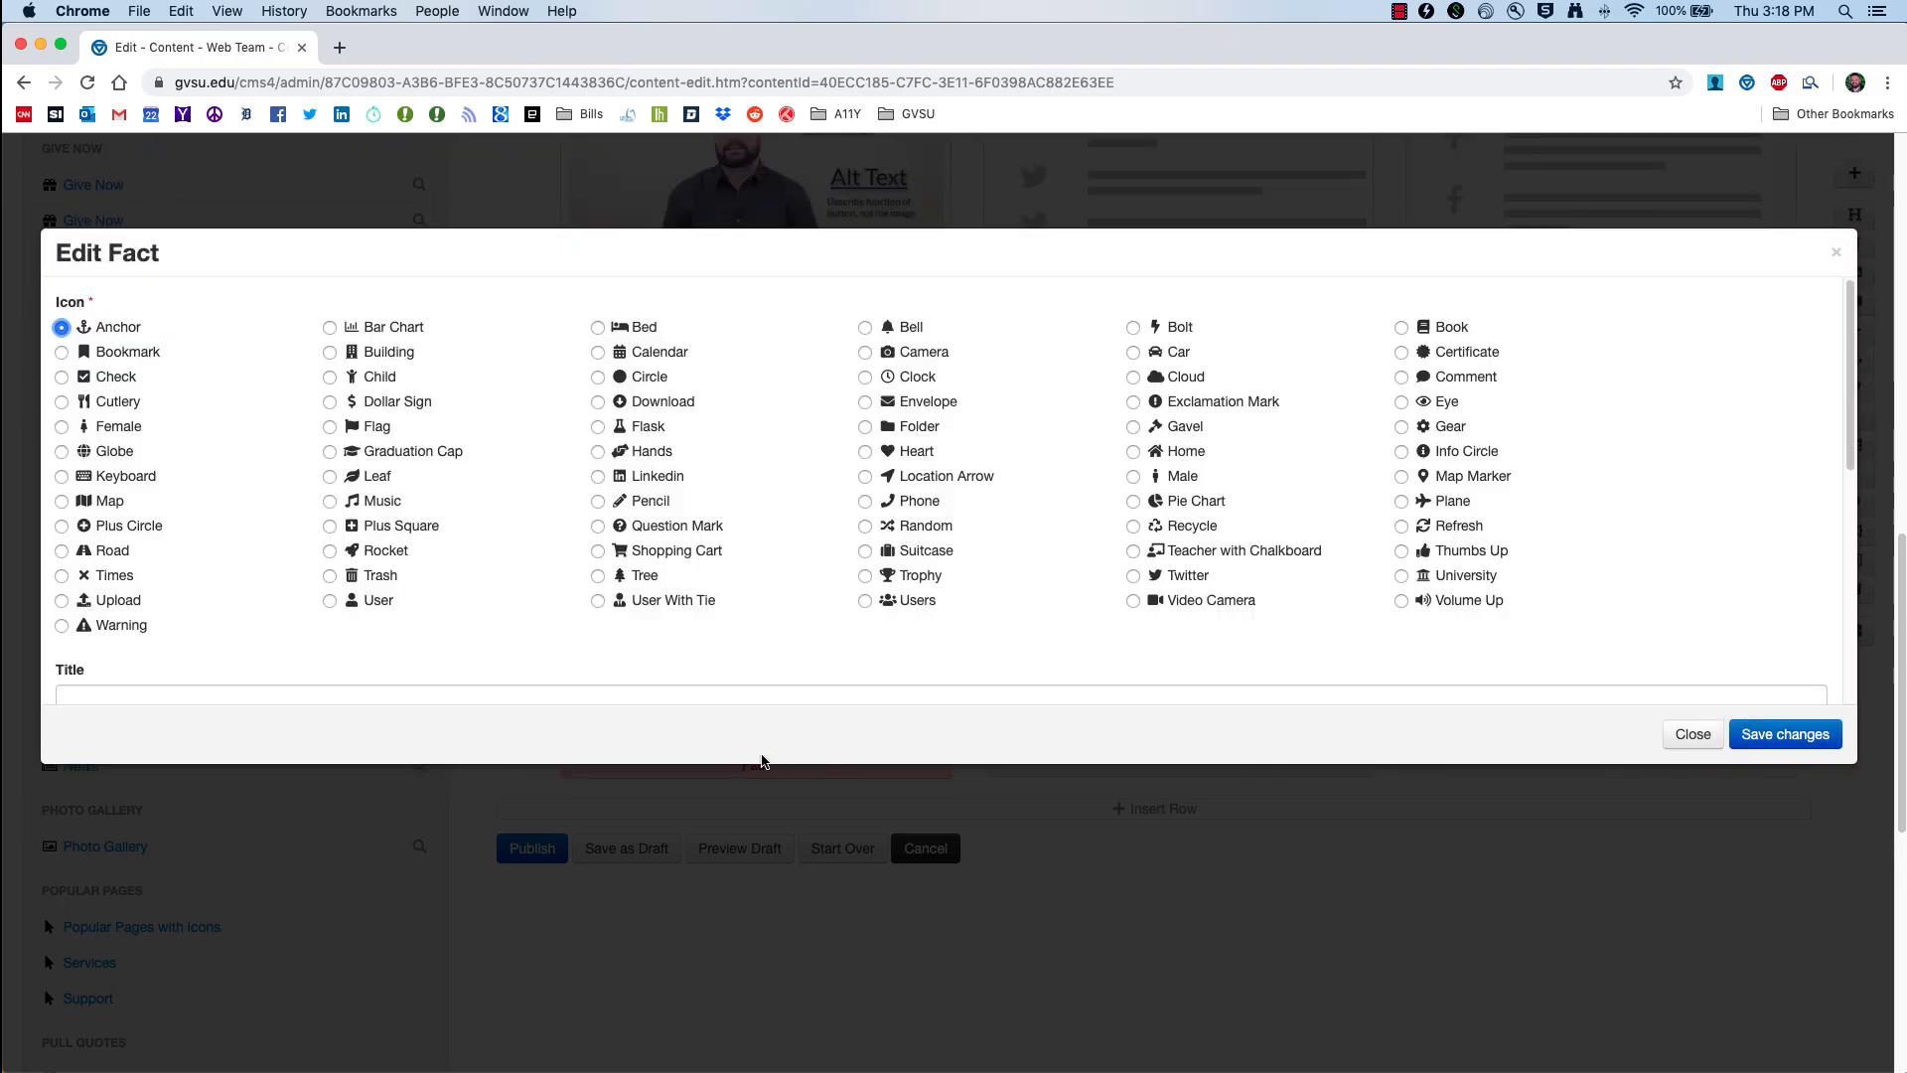
{"action": "scroll", "coordinate": [337, 493], "scroll_direction": "up", "scroll_amount": 2}
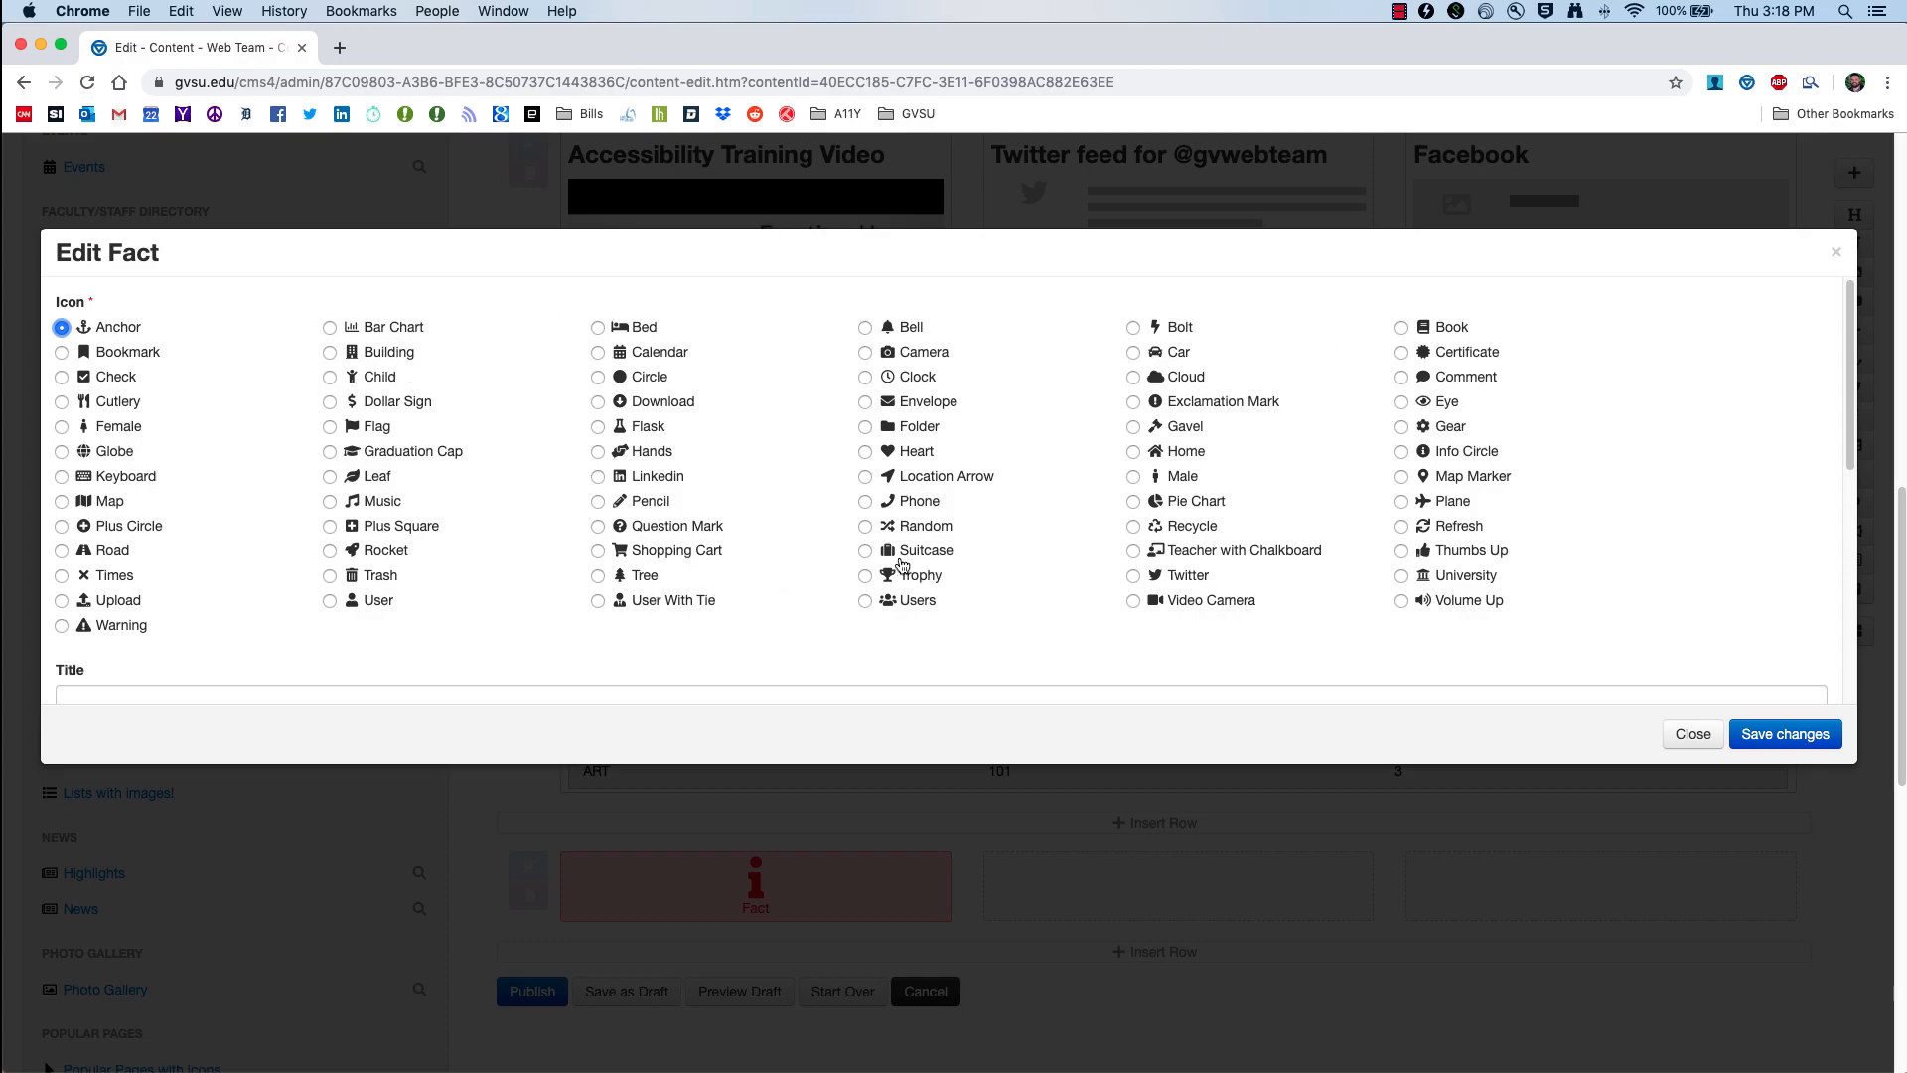
{"action": "left_click", "coordinate": [863, 500]}
{"action": "scroll", "coordinate": [805, 622], "scroll_direction": "down", "scroll_amount": 2}
{"action": "left_click", "coordinate": [184, 608]}
{"action": "scroll", "coordinate": [341, 596], "scroll_direction": "down", "scroll_amount": 2}
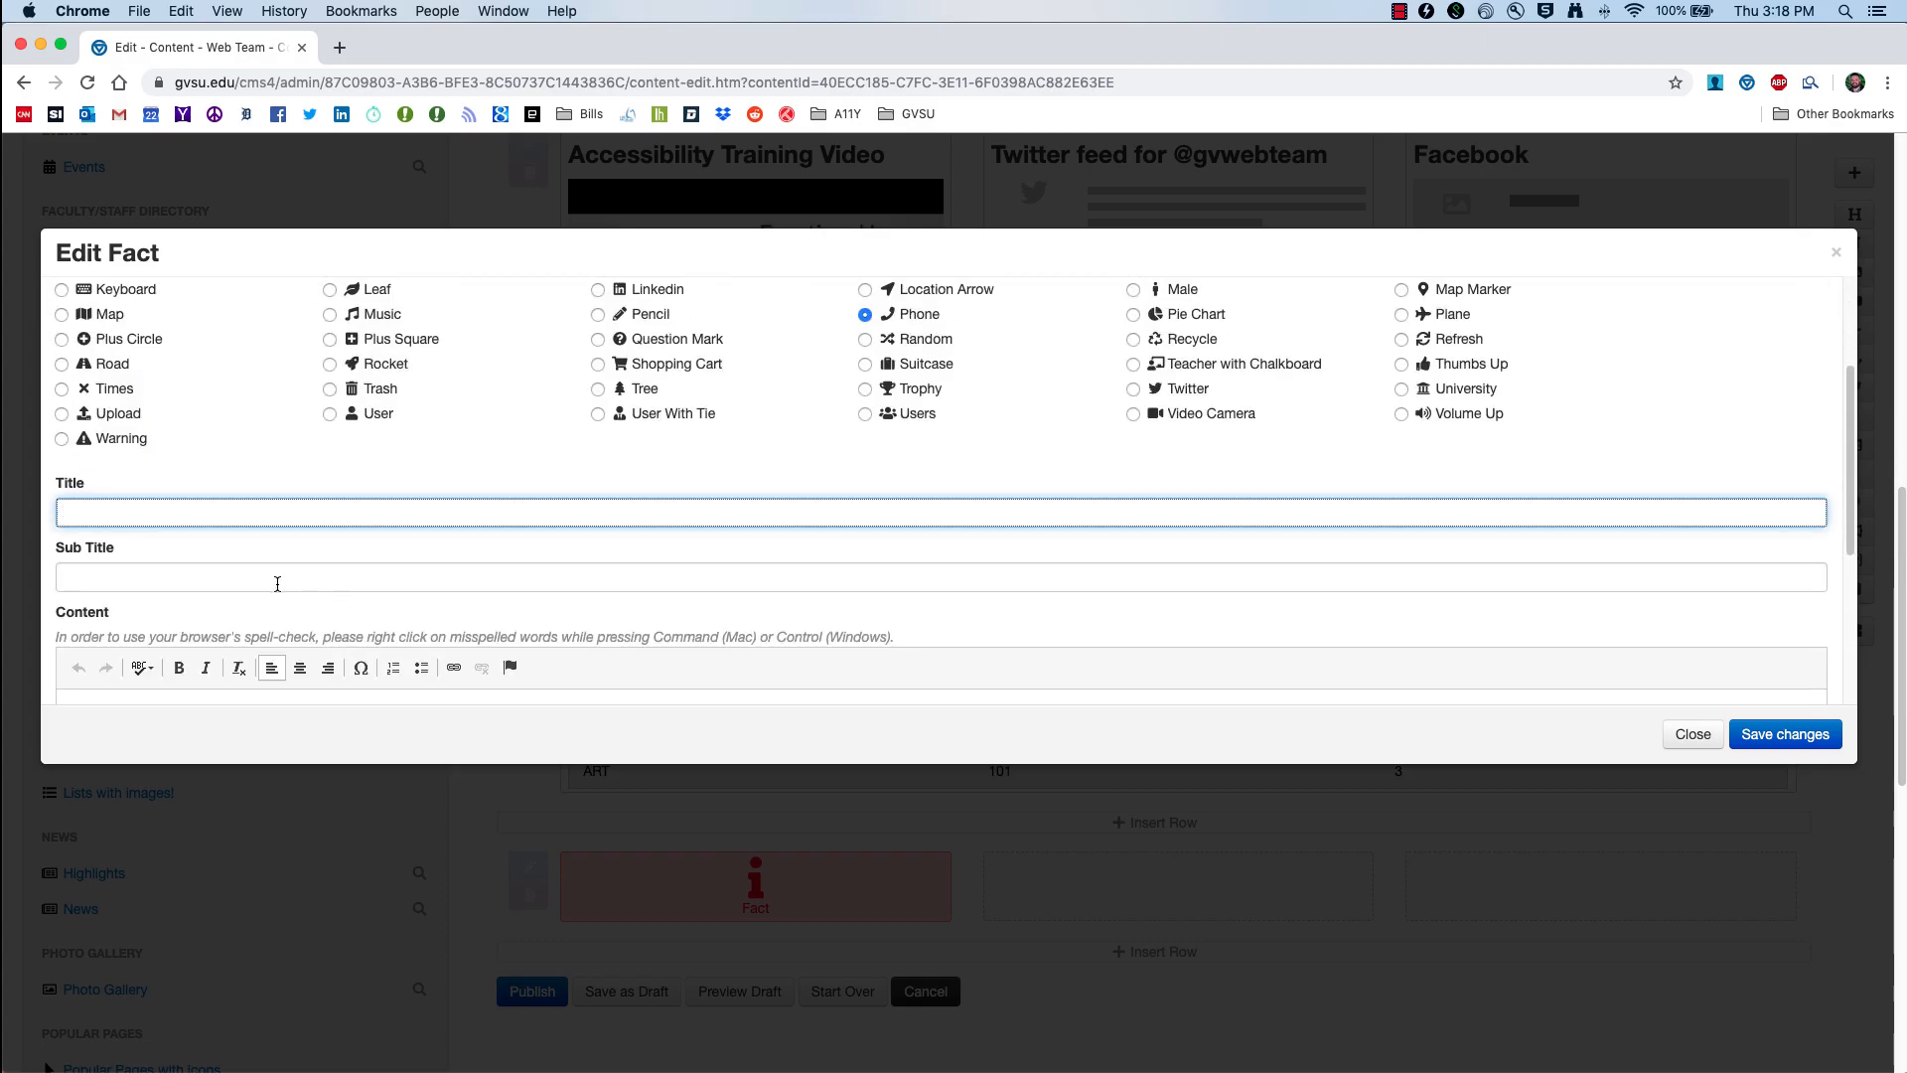
{"action": "scroll", "coordinate": [274, 583], "scroll_direction": "down", "scroll_amount": 3}
{"action": "scroll", "coordinate": [339, 626], "scroll_direction": "down", "scroll_amount": 3}
{"action": "scroll", "coordinate": [340, 622], "scroll_direction": "up", "scroll_amount": 5}
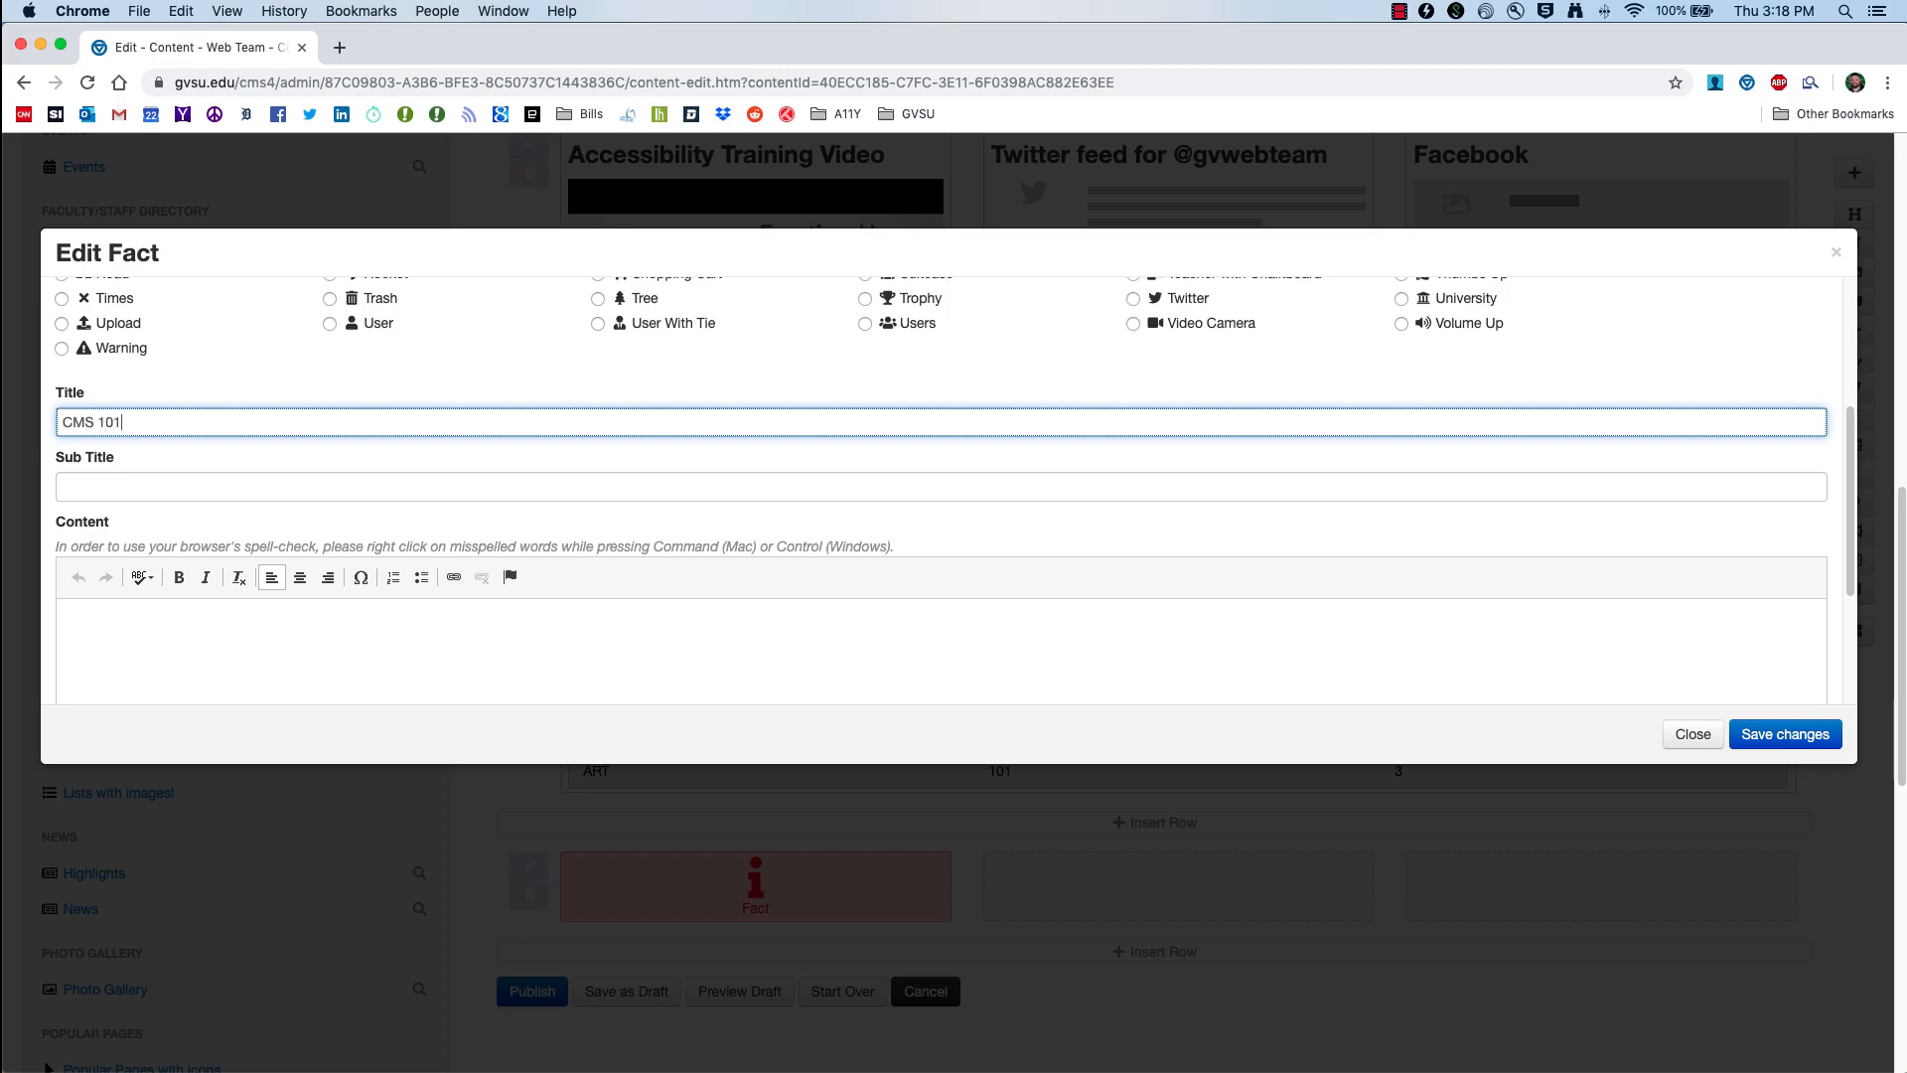
Step: Enter the fact's subtitle "Intro to the CMS" and the content "Welcome to the CMS."
{"action": "key", "text": "Tab"}
{"action": "type", "text": "Intro to"}
{"action": "key", "text": "Tab"}
{"action": "type", "text": "Welc"}
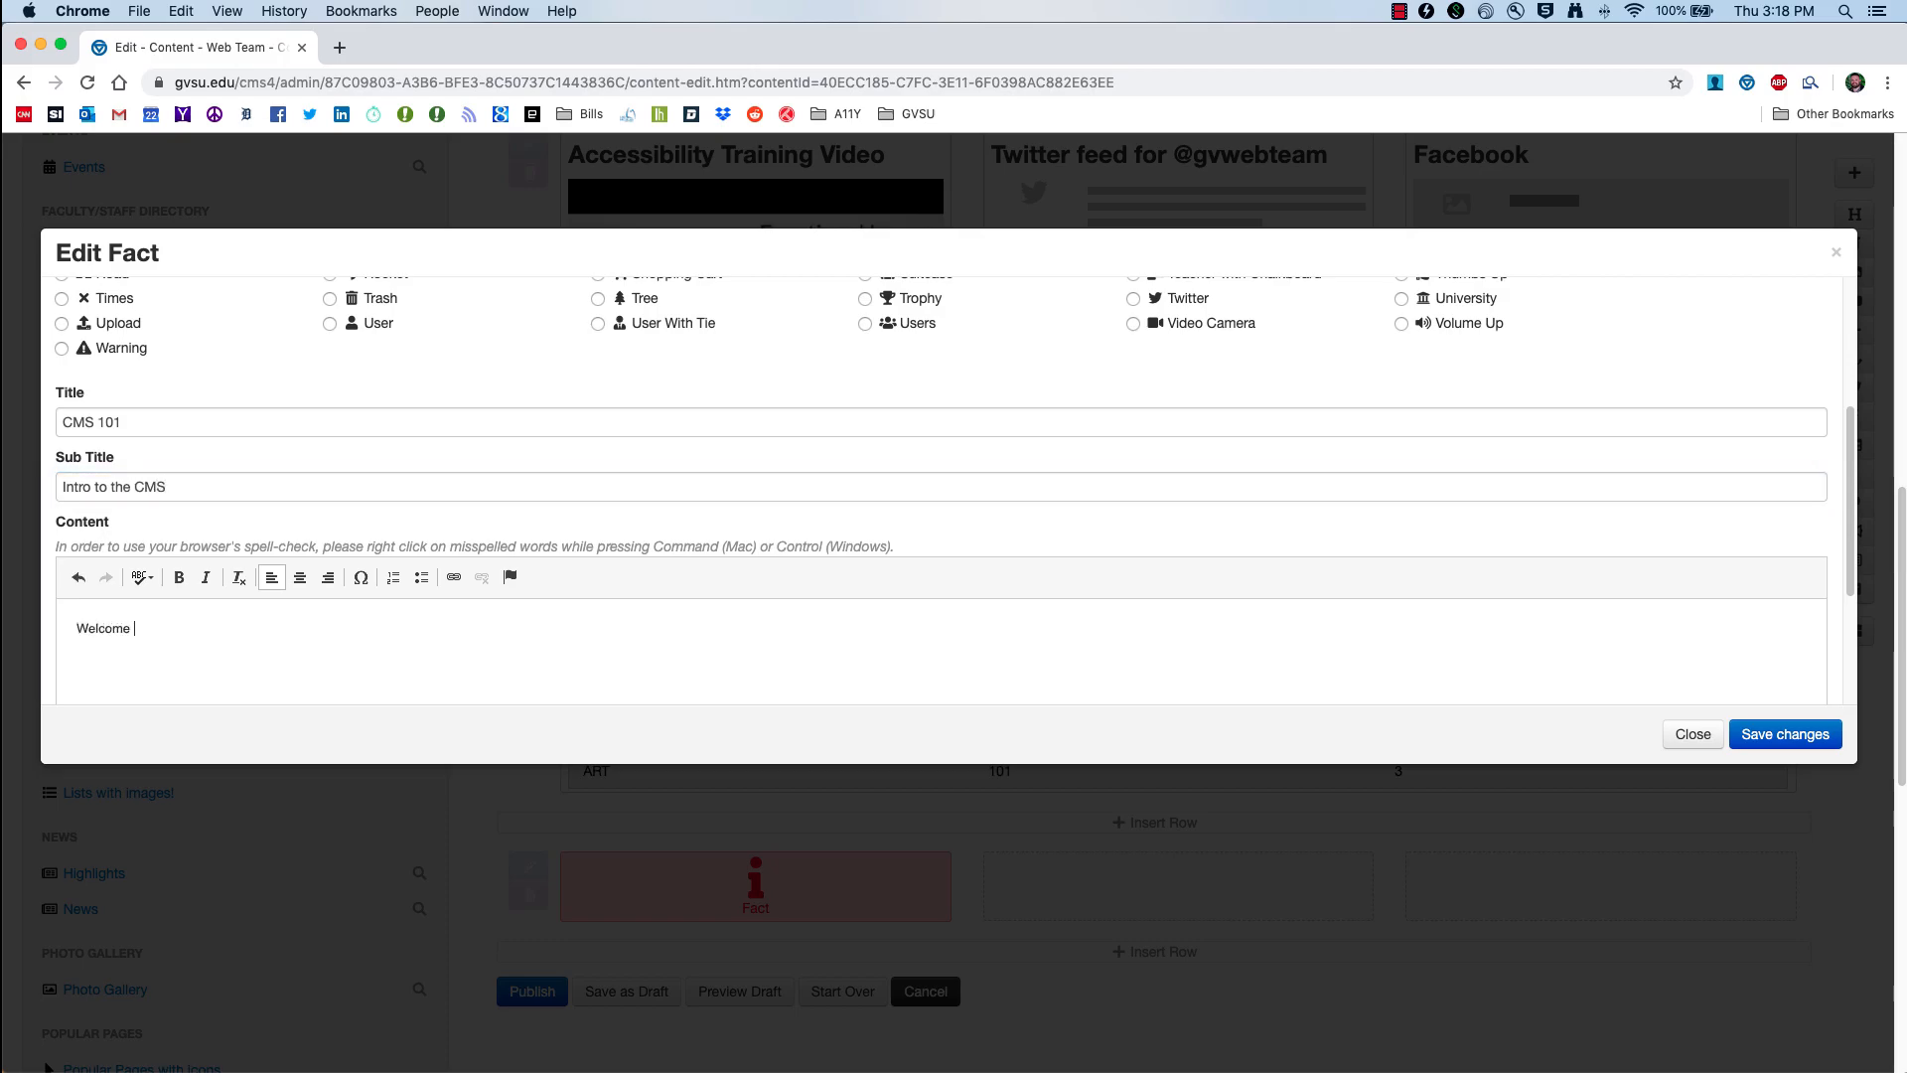
{"action": "type", "text": "ome to the CMS."}
{"action": "scroll", "coordinate": [376, 483], "scroll_direction": "down", "scroll_amount": 5}
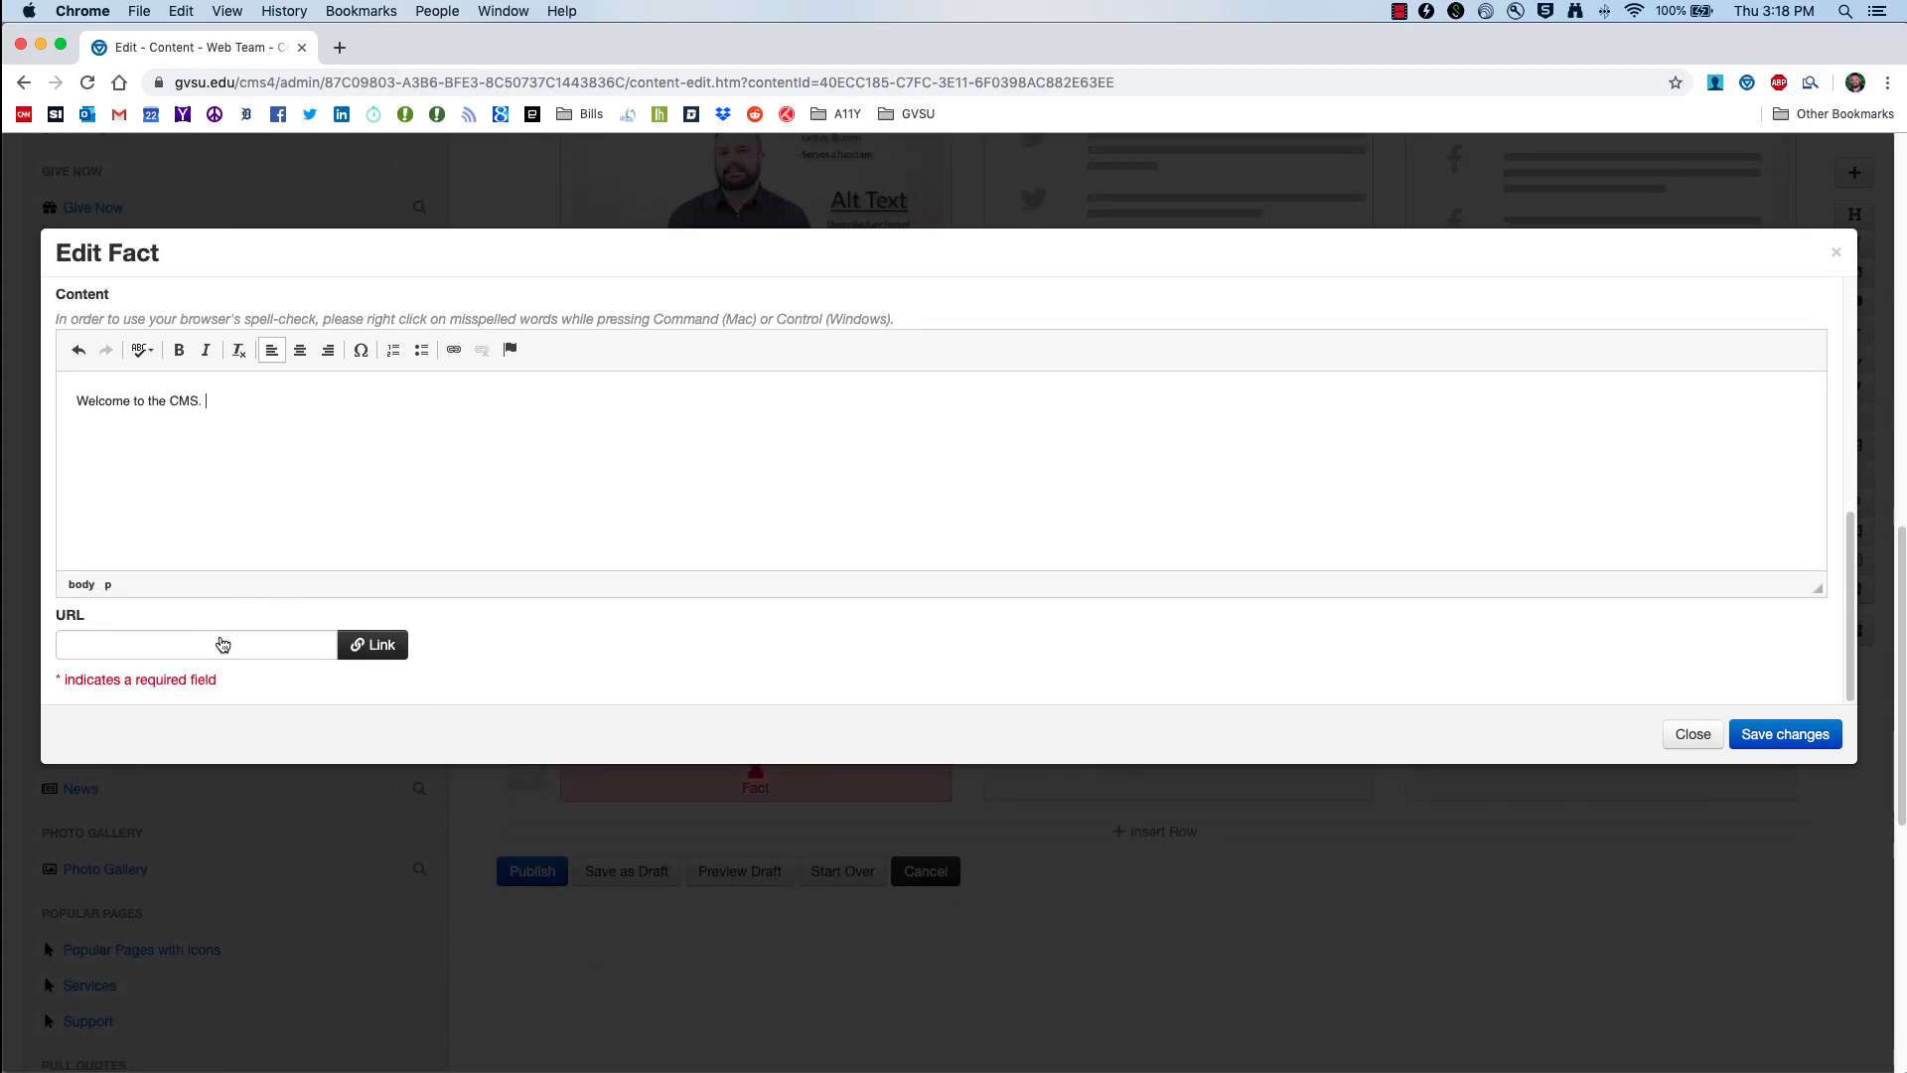
{"action": "left_click", "coordinate": [214, 648]}
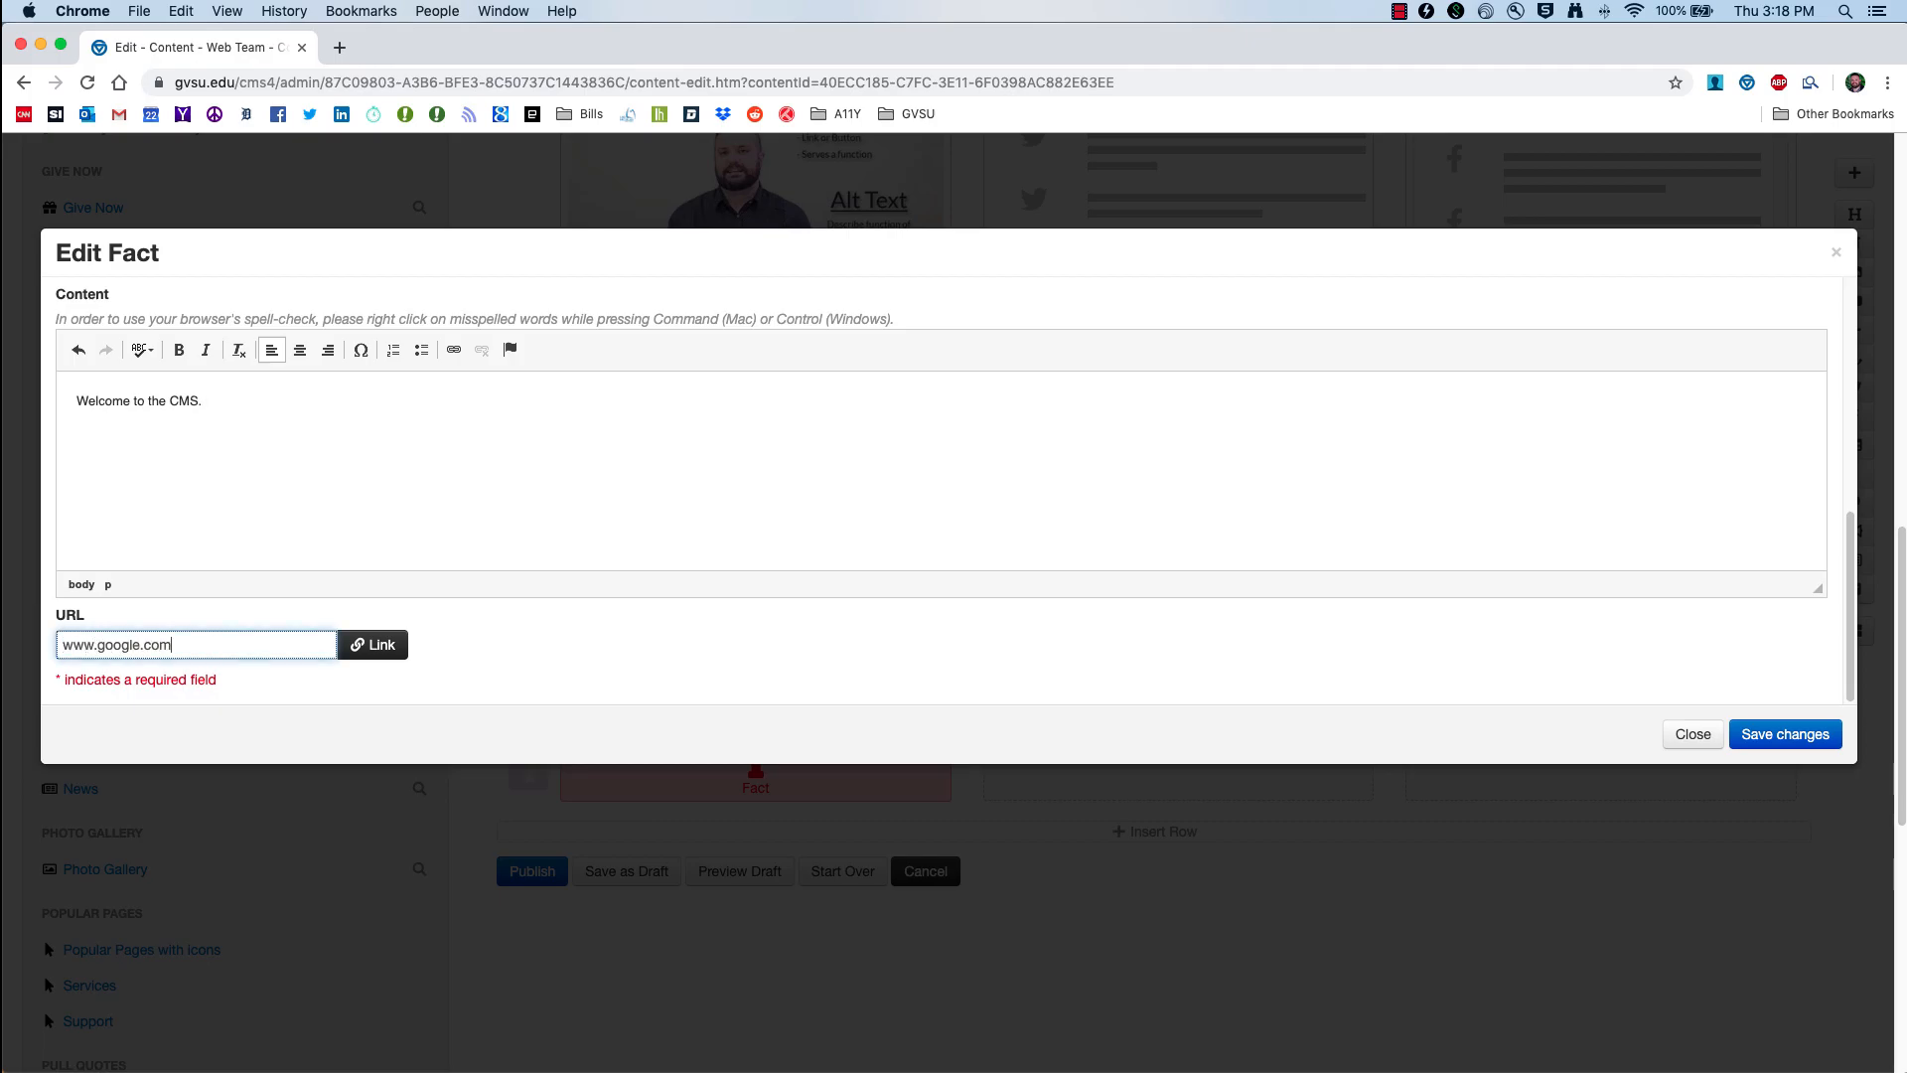
{"action": "left_click", "coordinate": [1774, 730]}
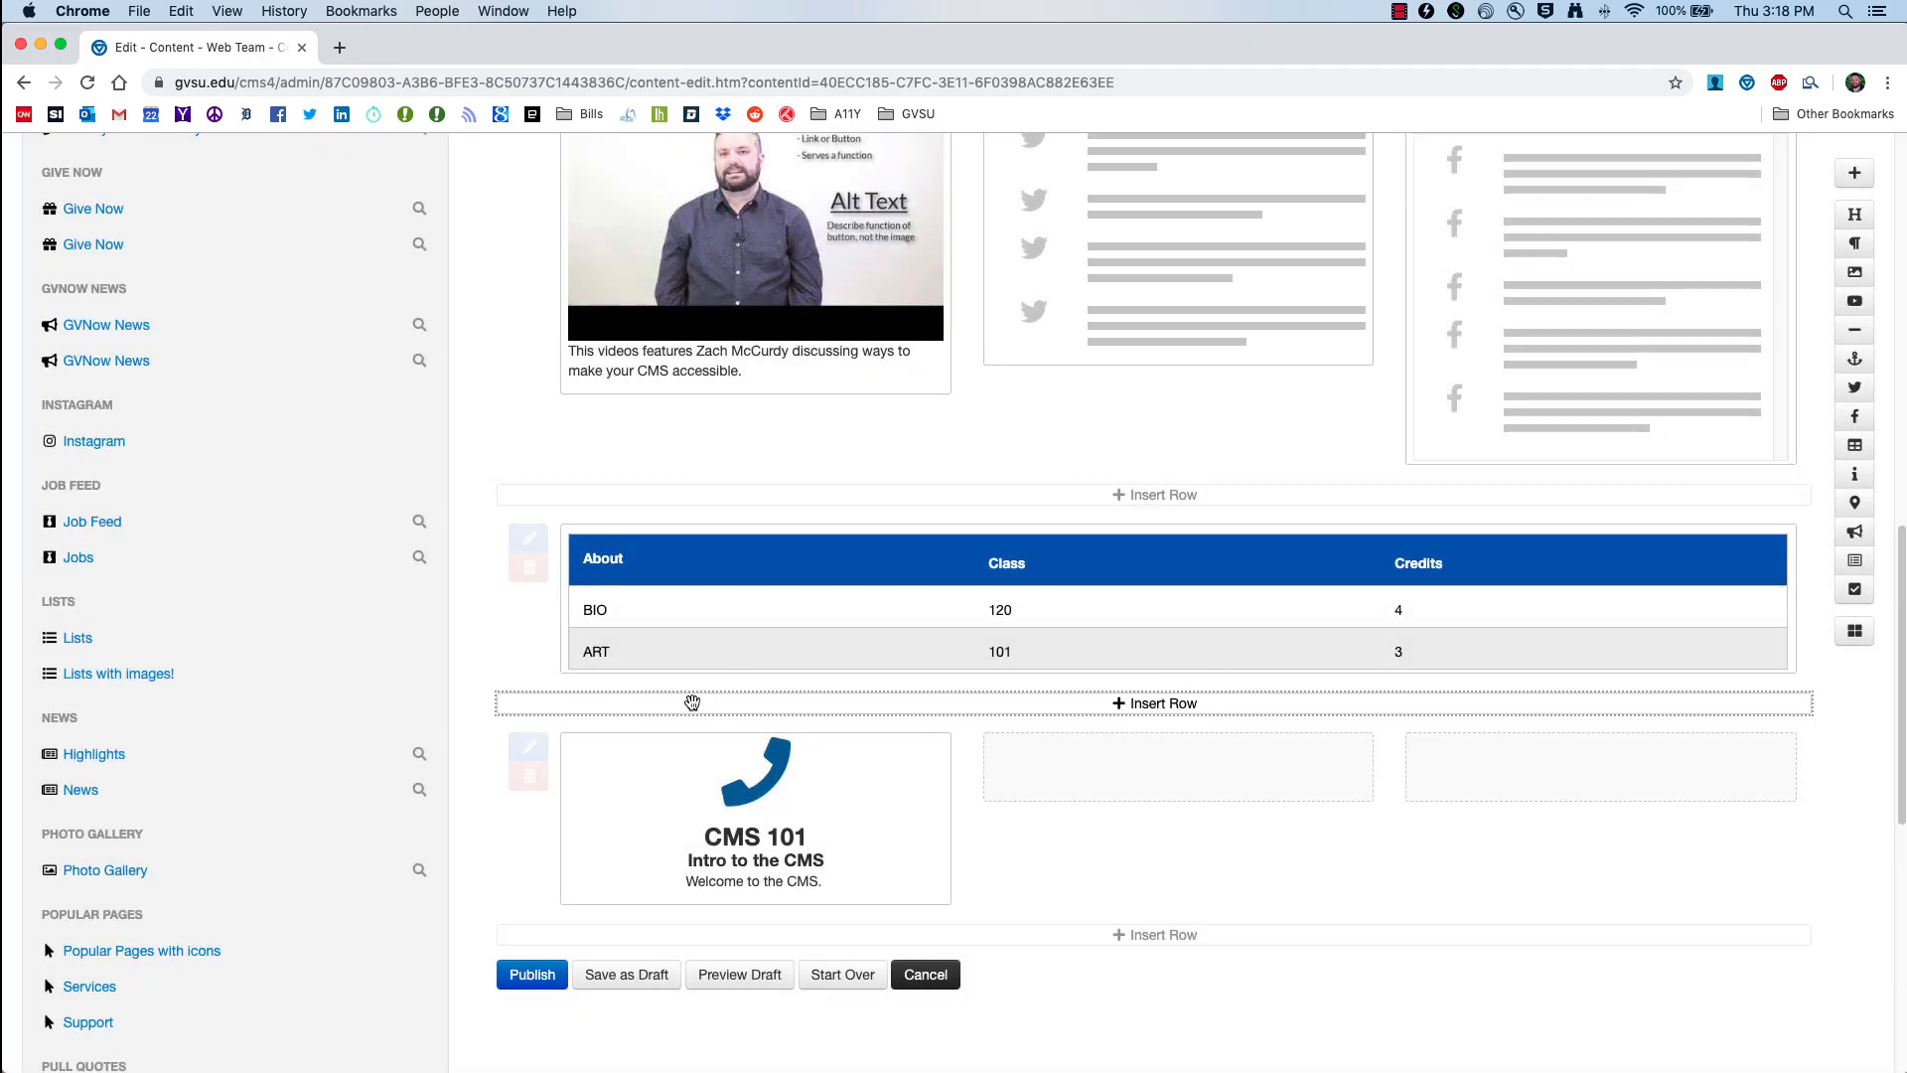
Step: Change the CMS 101 fact's icon to Road and save the changes
{"action": "scroll", "coordinate": [704, 709], "scroll_direction": "down", "scroll_amount": 2}
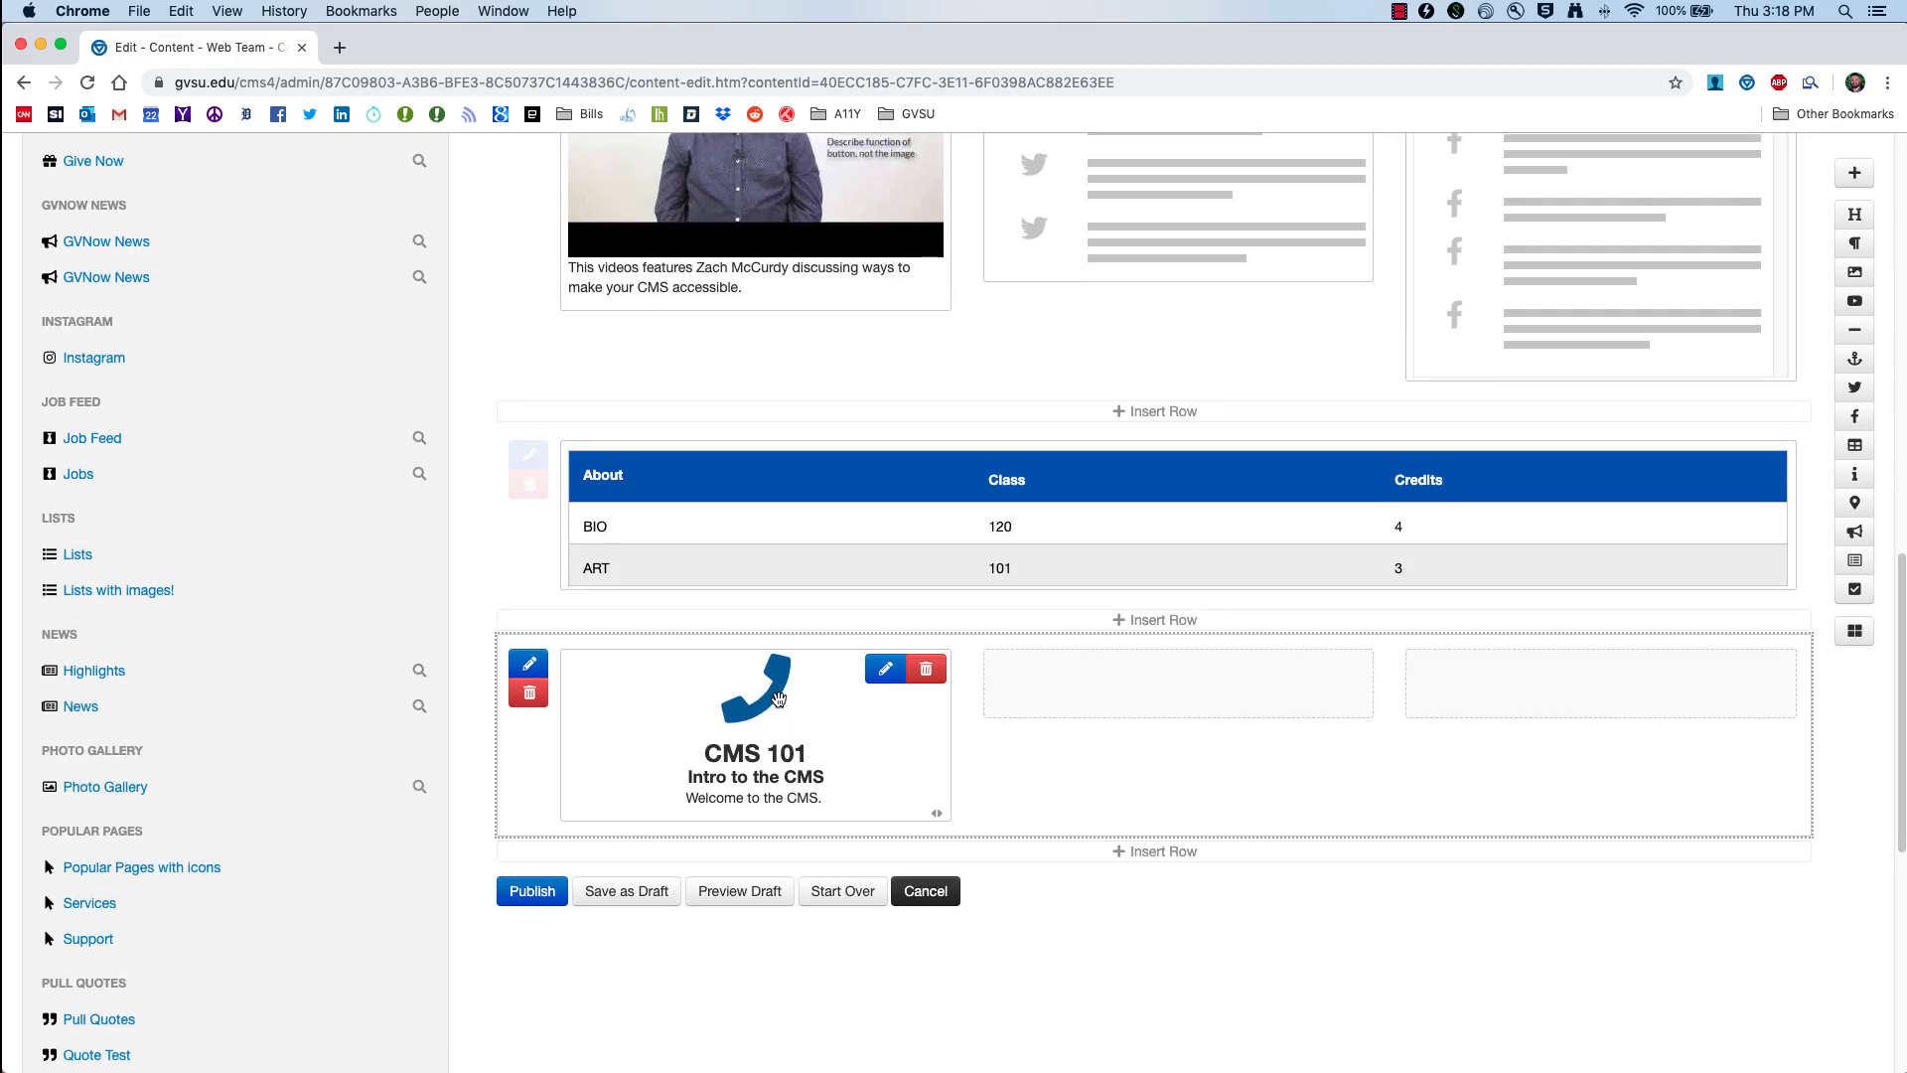
{"action": "double_click", "coordinate": [779, 698]}
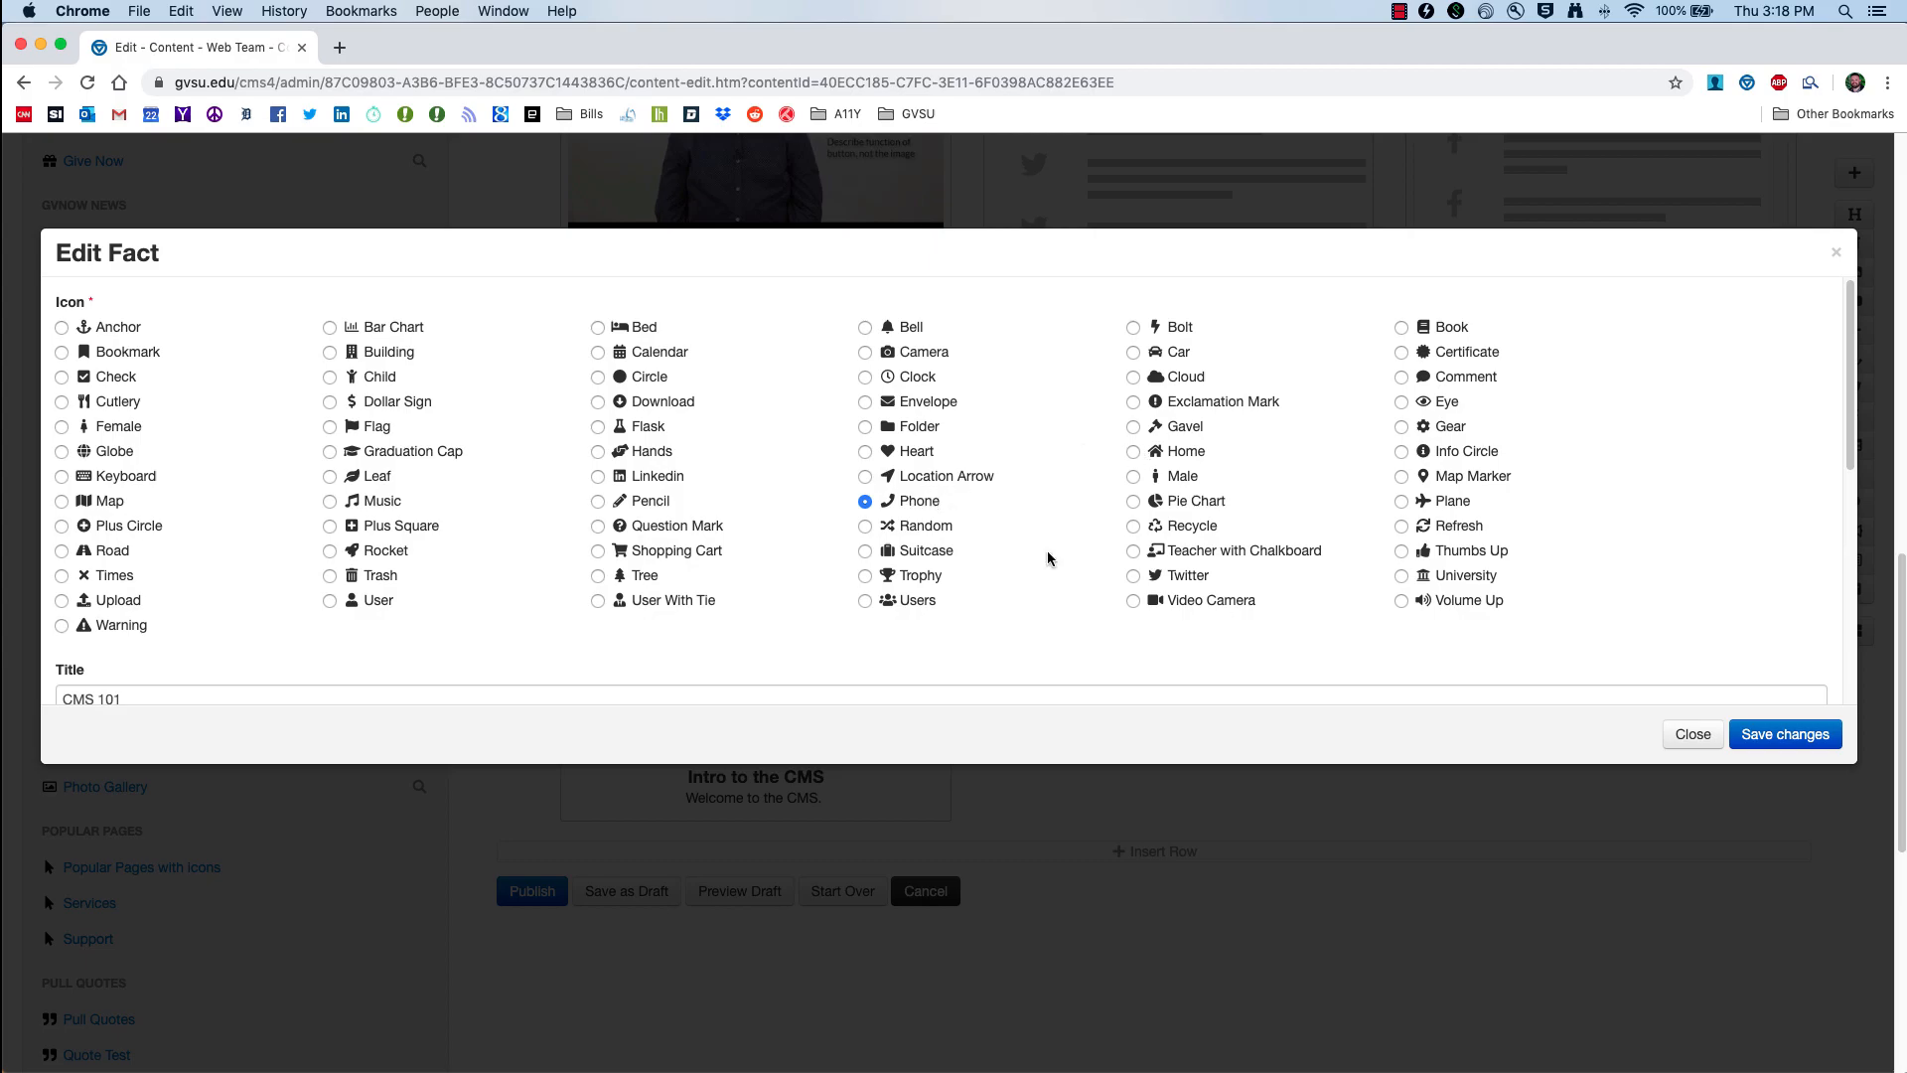
{"action": "left_click", "coordinate": [1813, 738]}
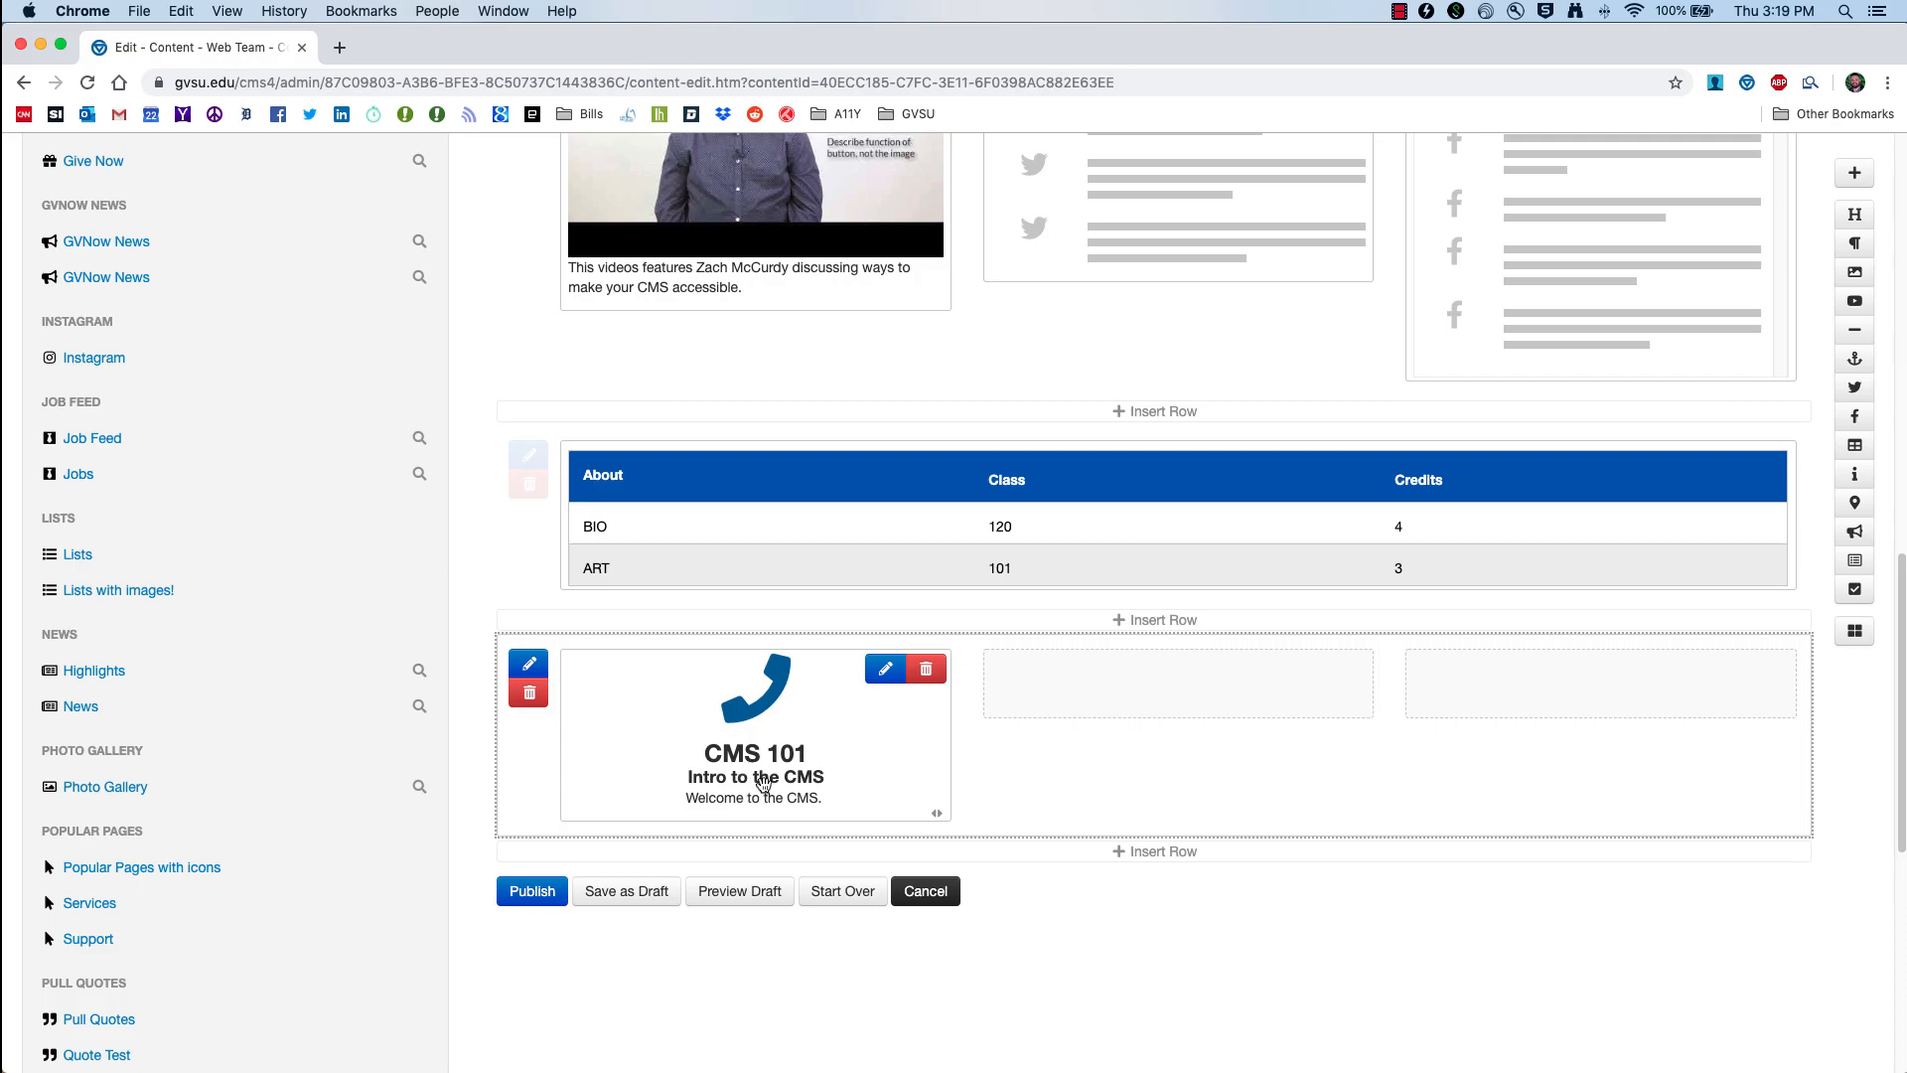
{"action": "double_click", "coordinate": [727, 732]}
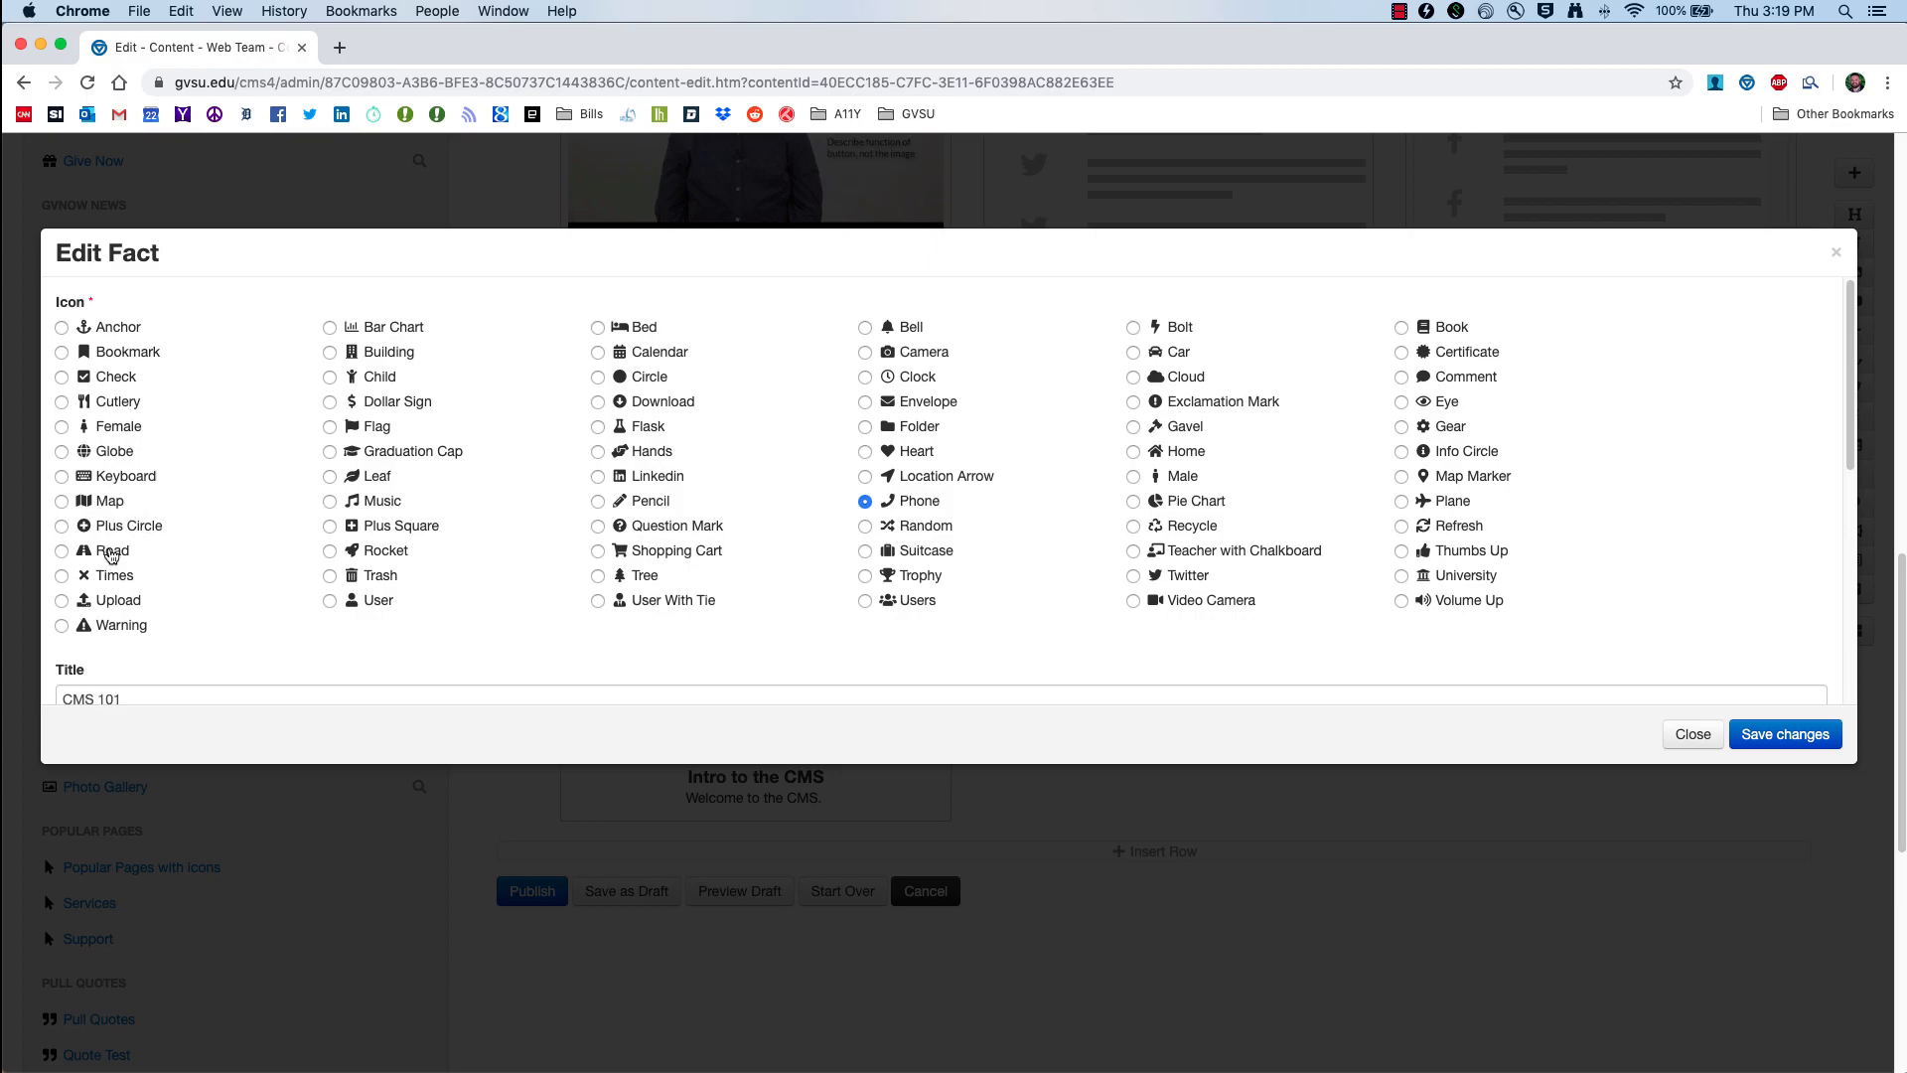
{"action": "left_click", "coordinate": [57, 552]}
{"action": "left_click", "coordinate": [1794, 740]}
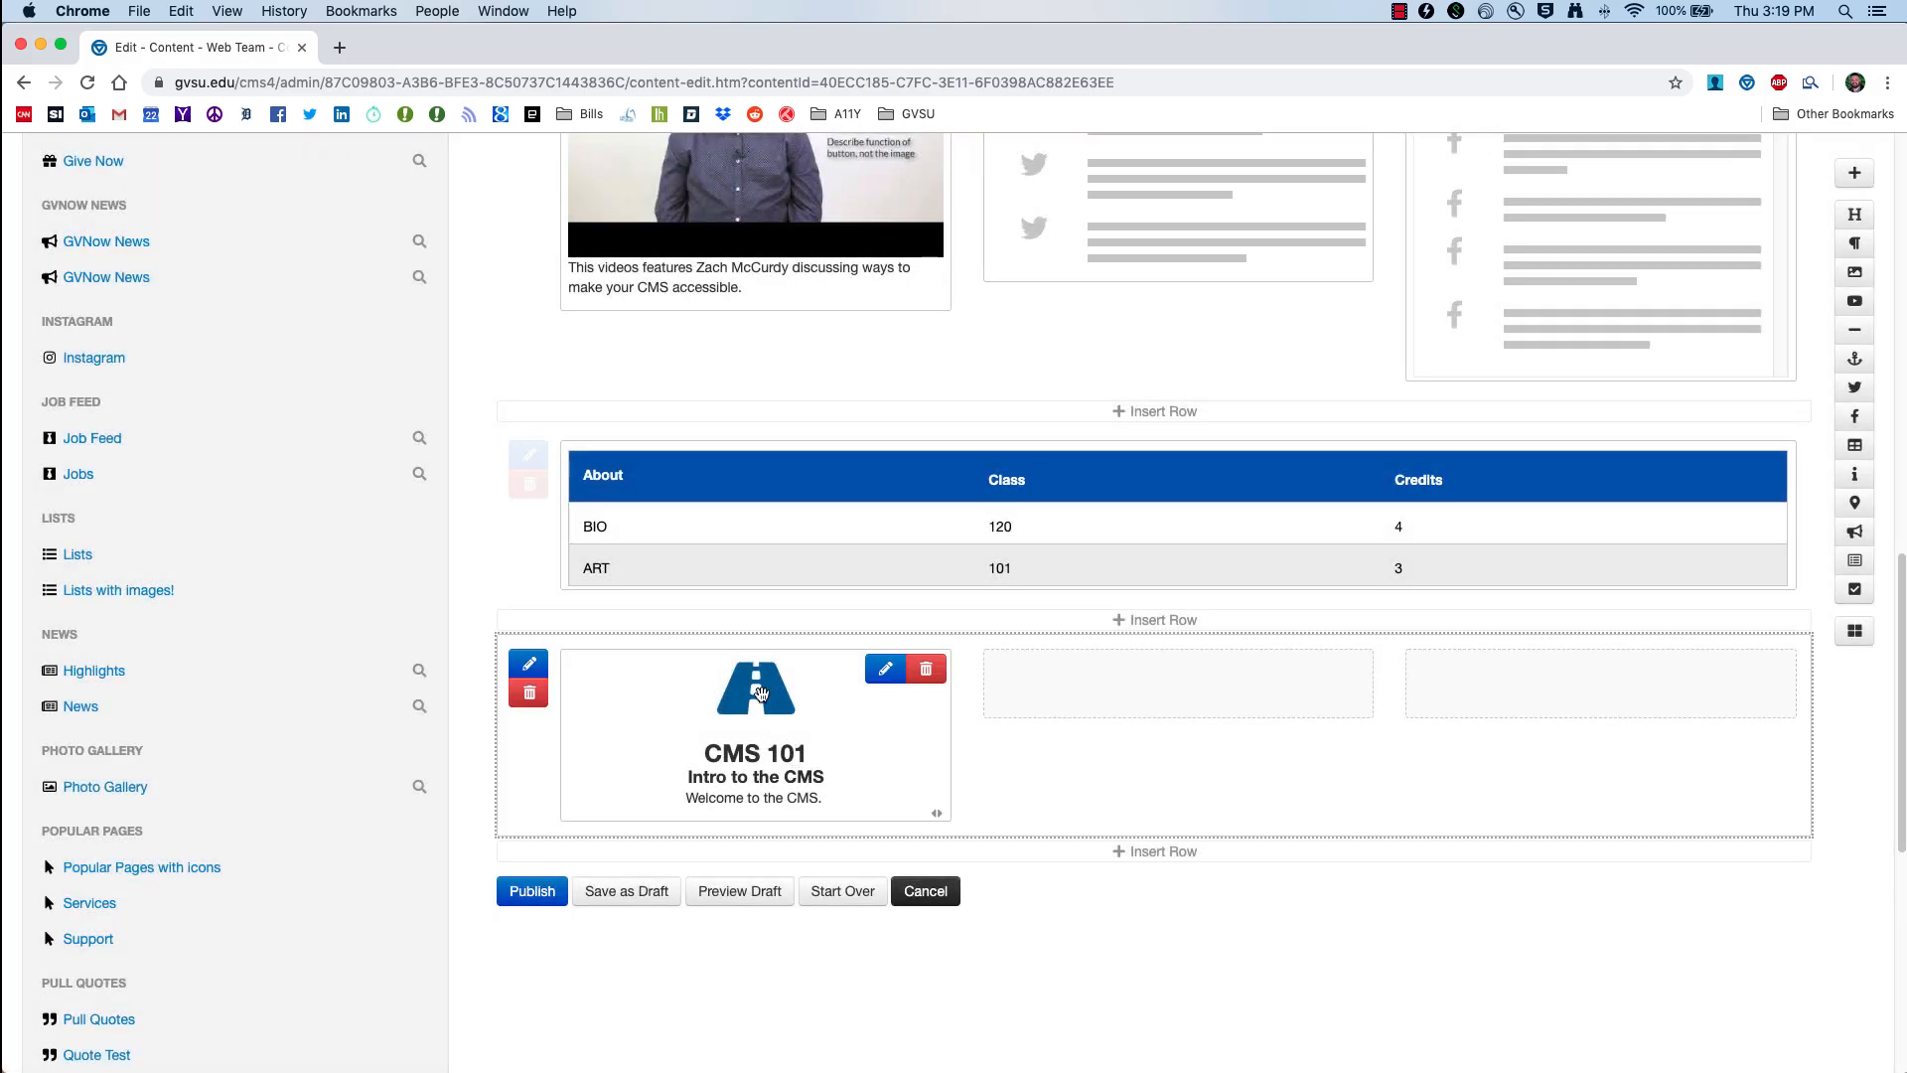
{"action": "left_click", "coordinate": [760, 692]}
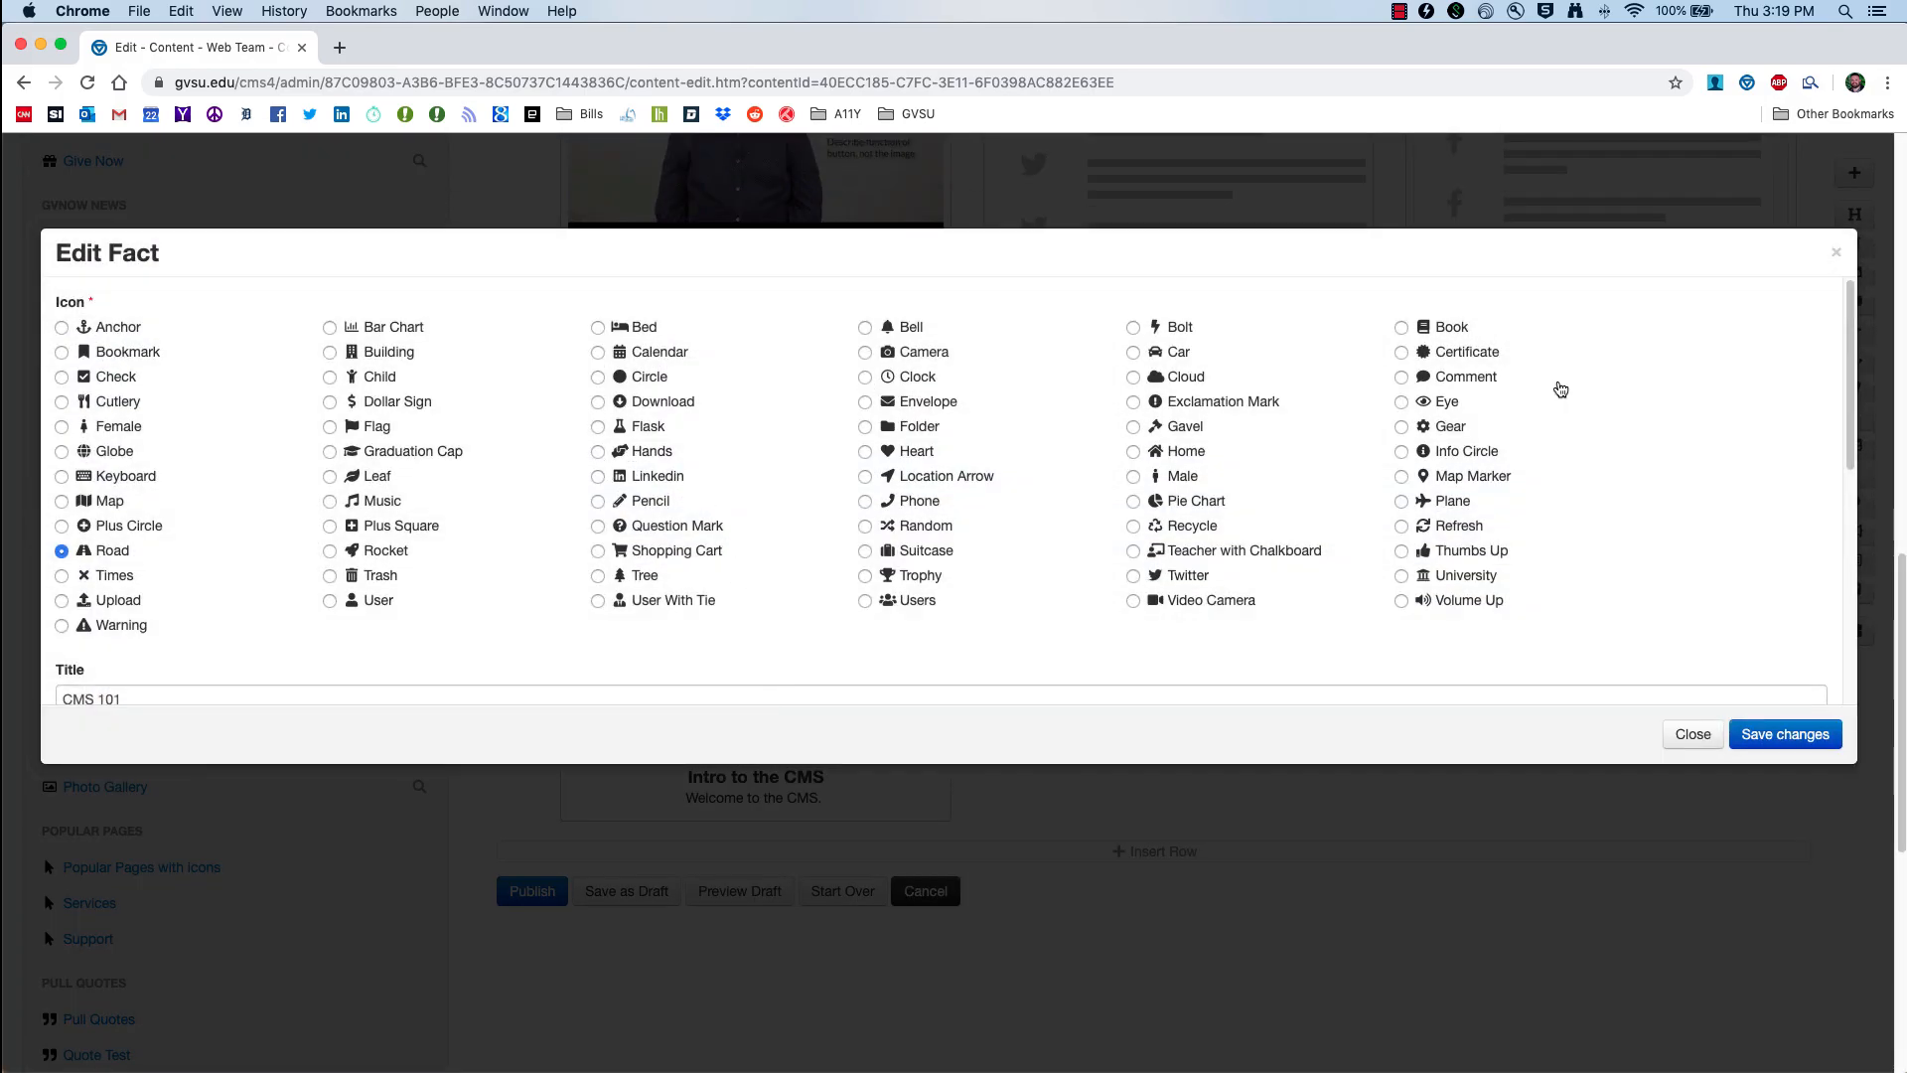
{"action": "left_click", "coordinate": [1784, 735]}
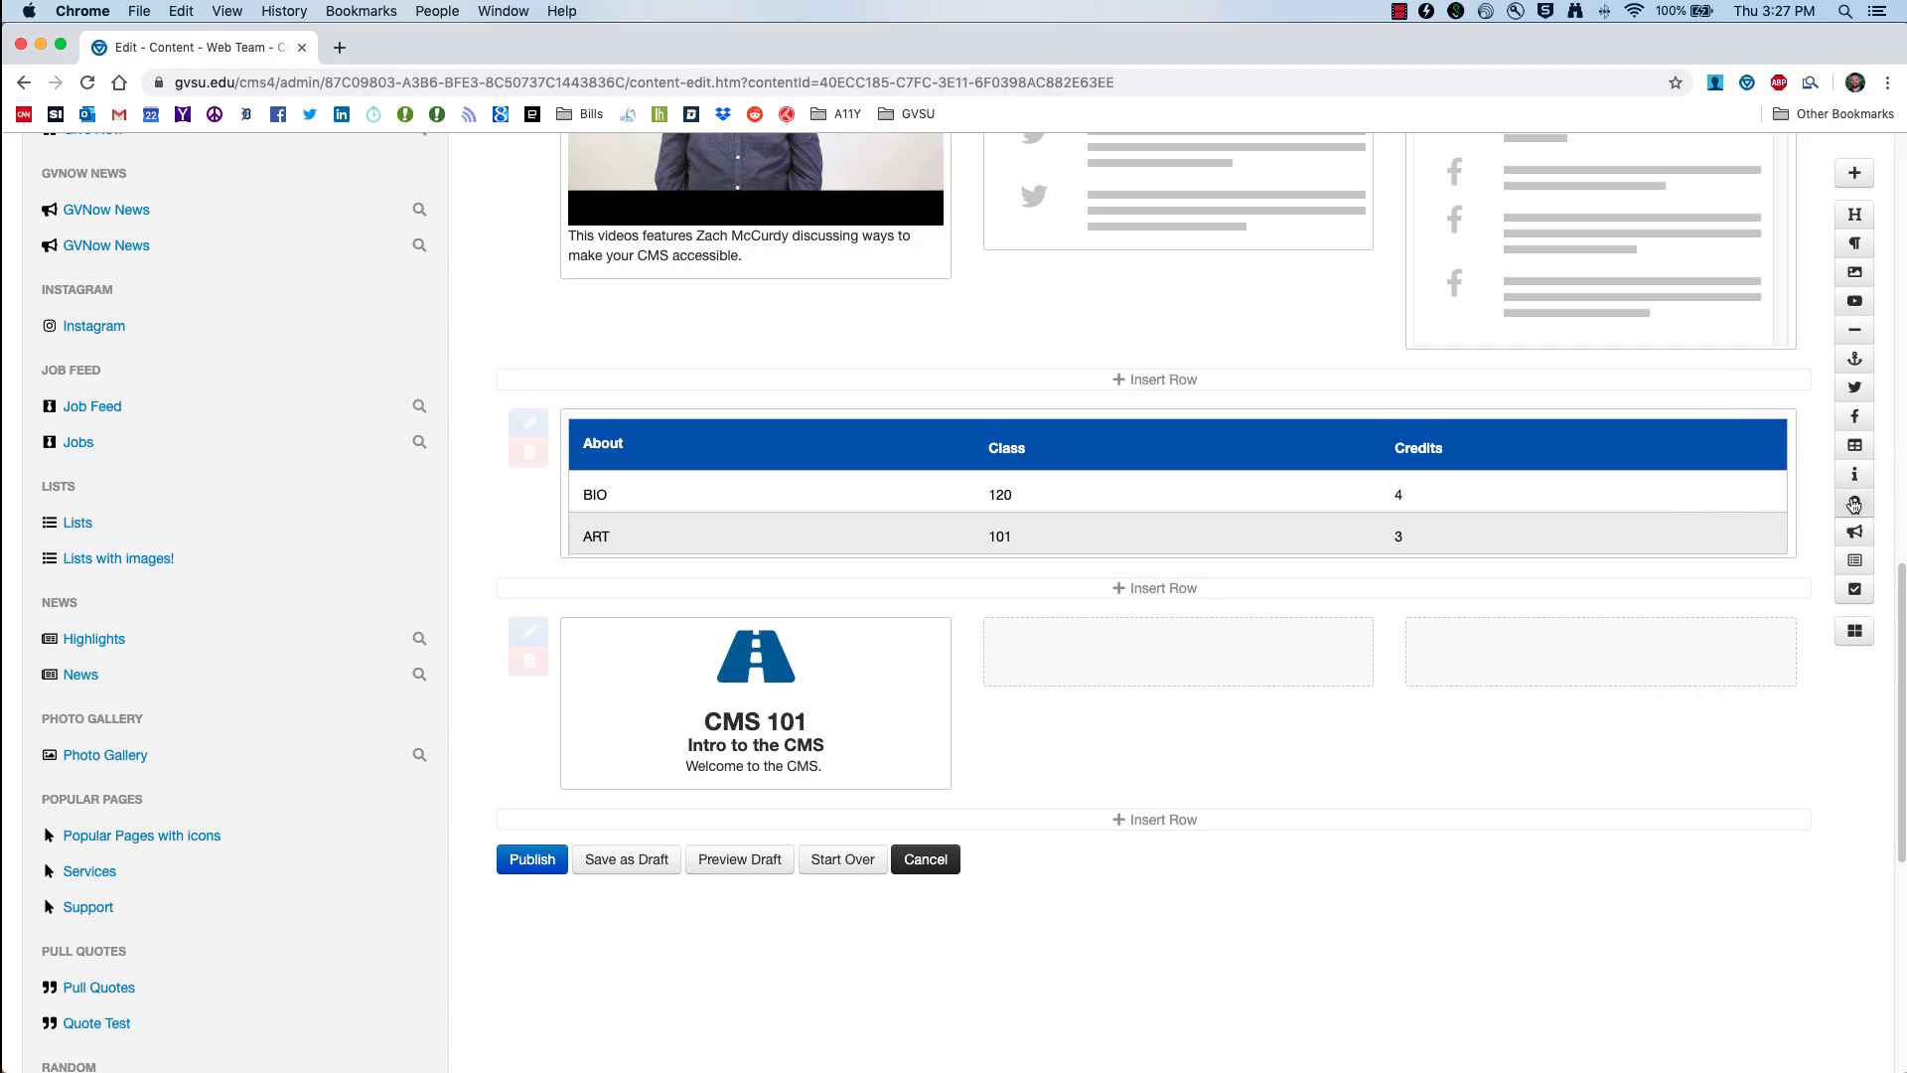
Step: Add a Map element in the empty column beside the CMS 101 fact and open it for editing
{"action": "left_click_drag", "start_coordinate": [1857, 503], "coordinate": [1145, 640]}
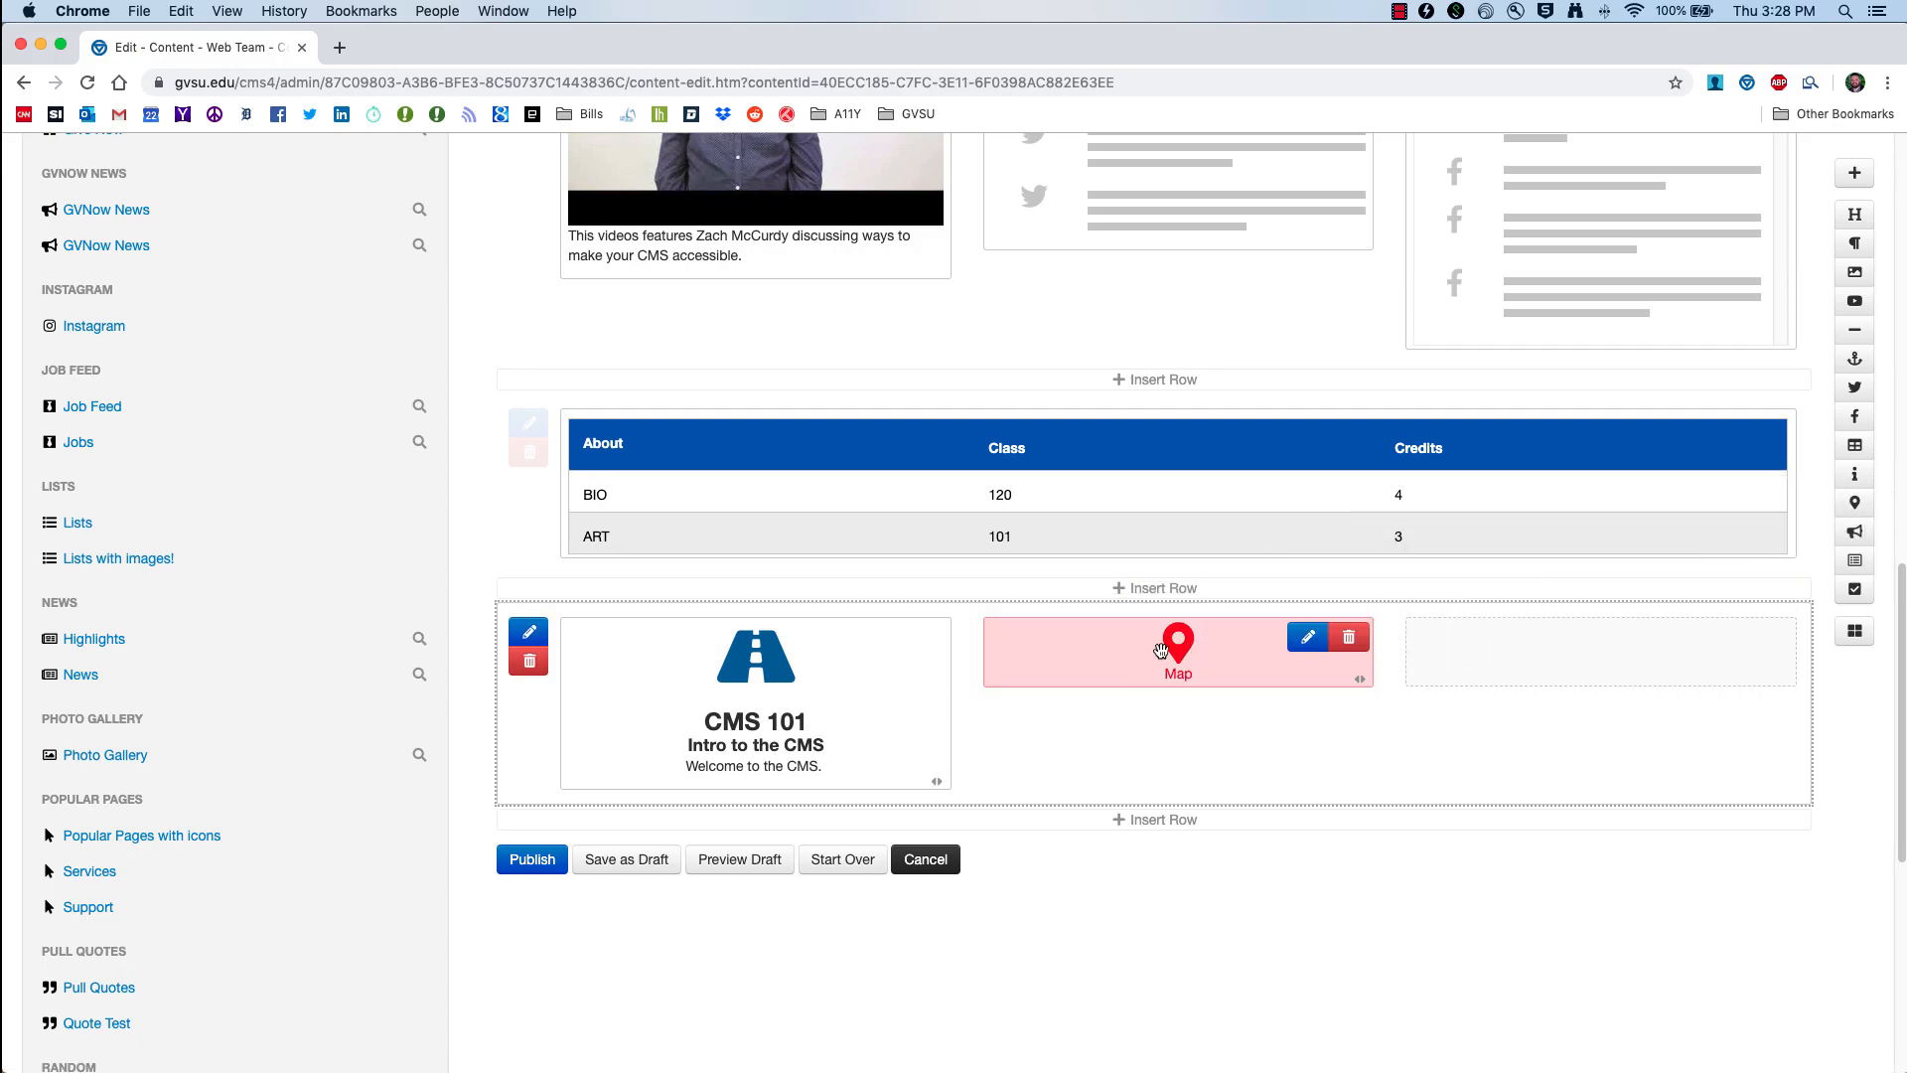
{"action": "double_click", "coordinate": [1161, 651]}
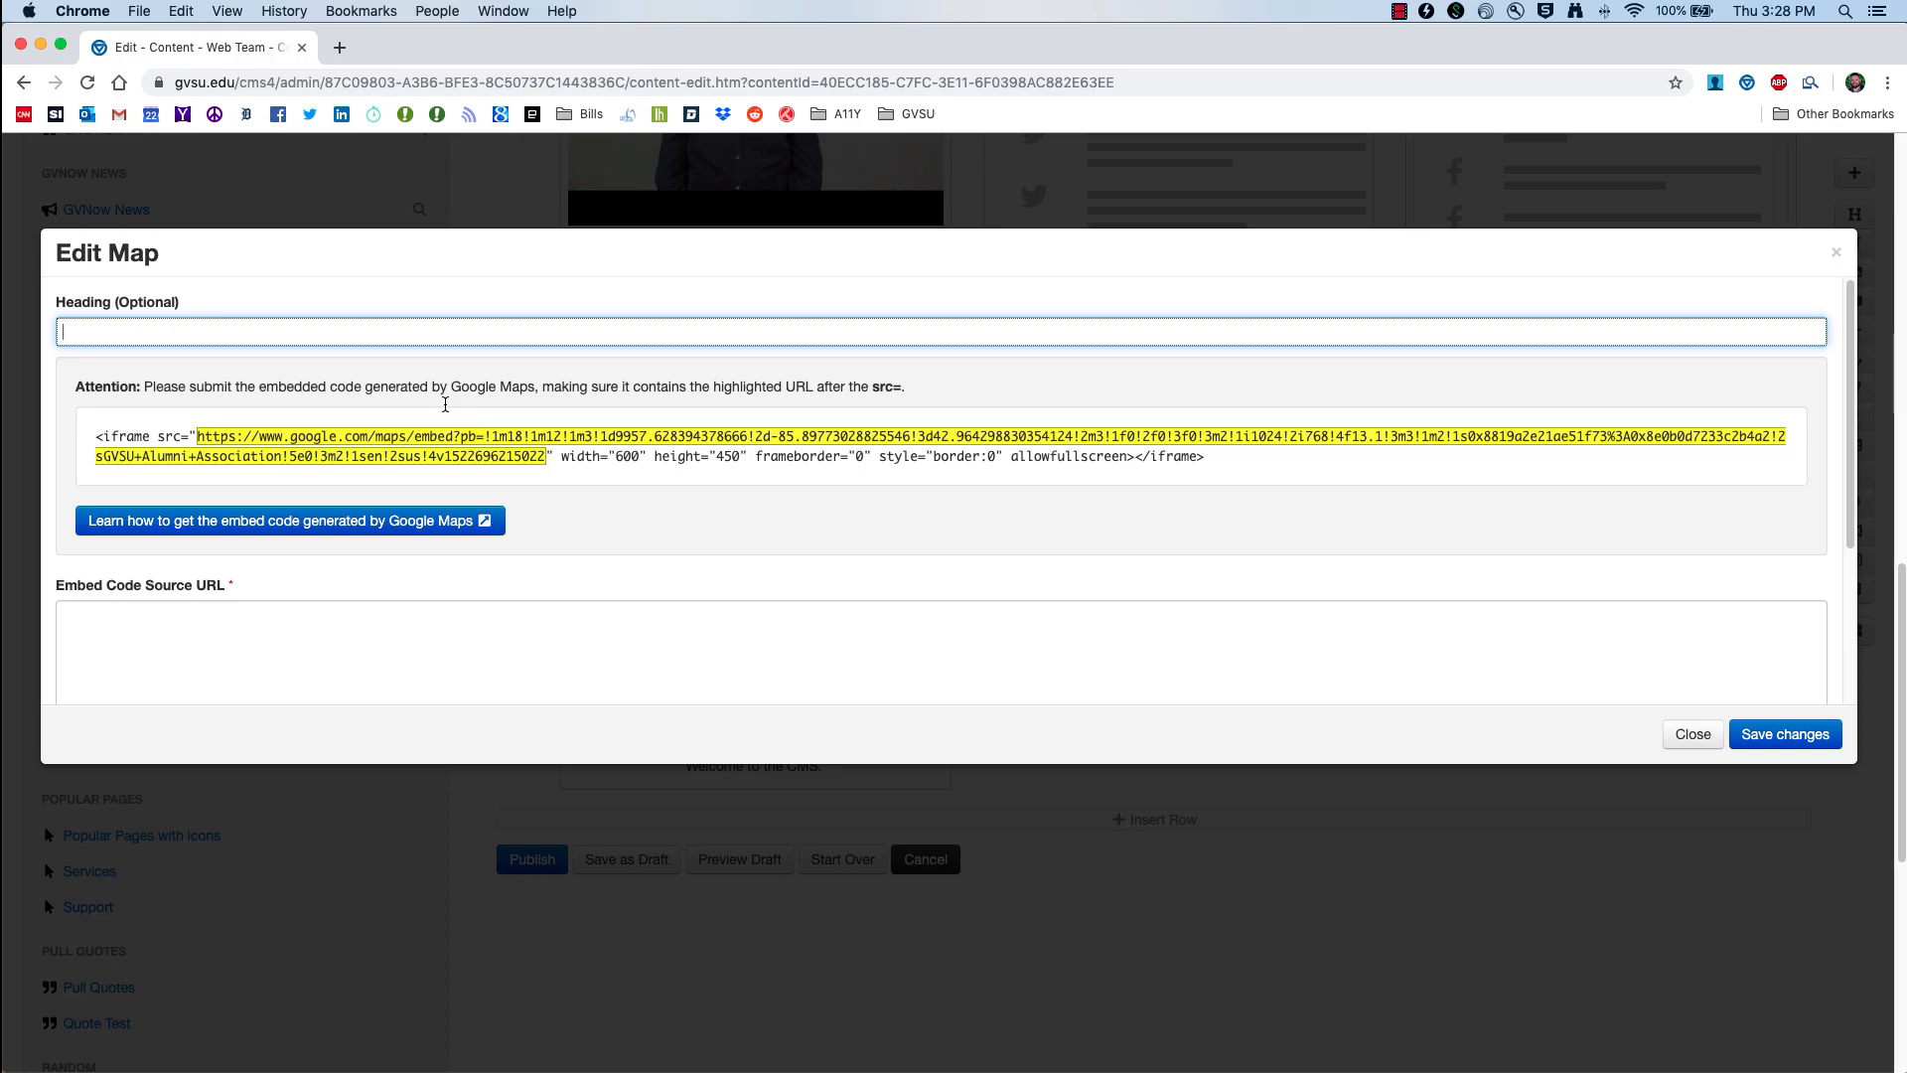
Step: Open Google Maps in a new browser tab and select Arend D. Lubbers Stadium on the map
{"action": "left_click", "coordinate": [340, 47]}
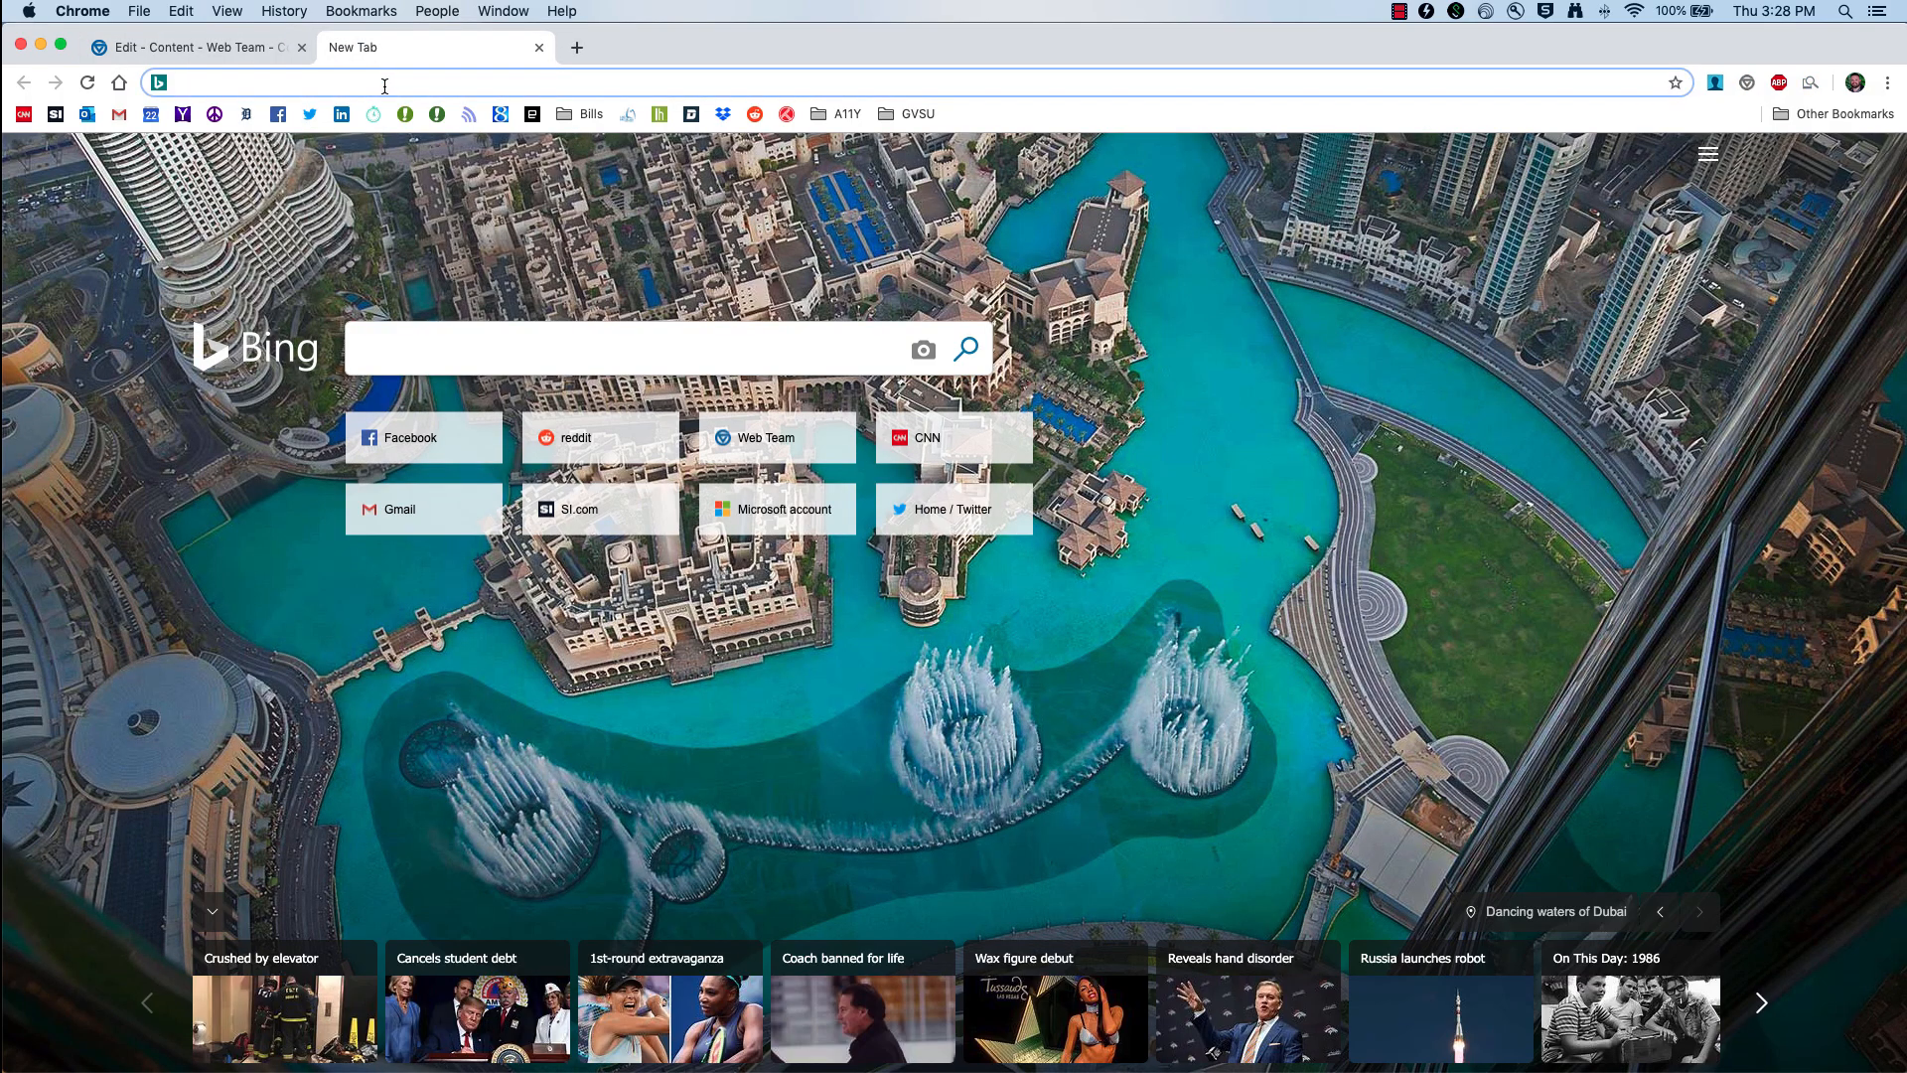
{"action": "type", "text": "google maps"}
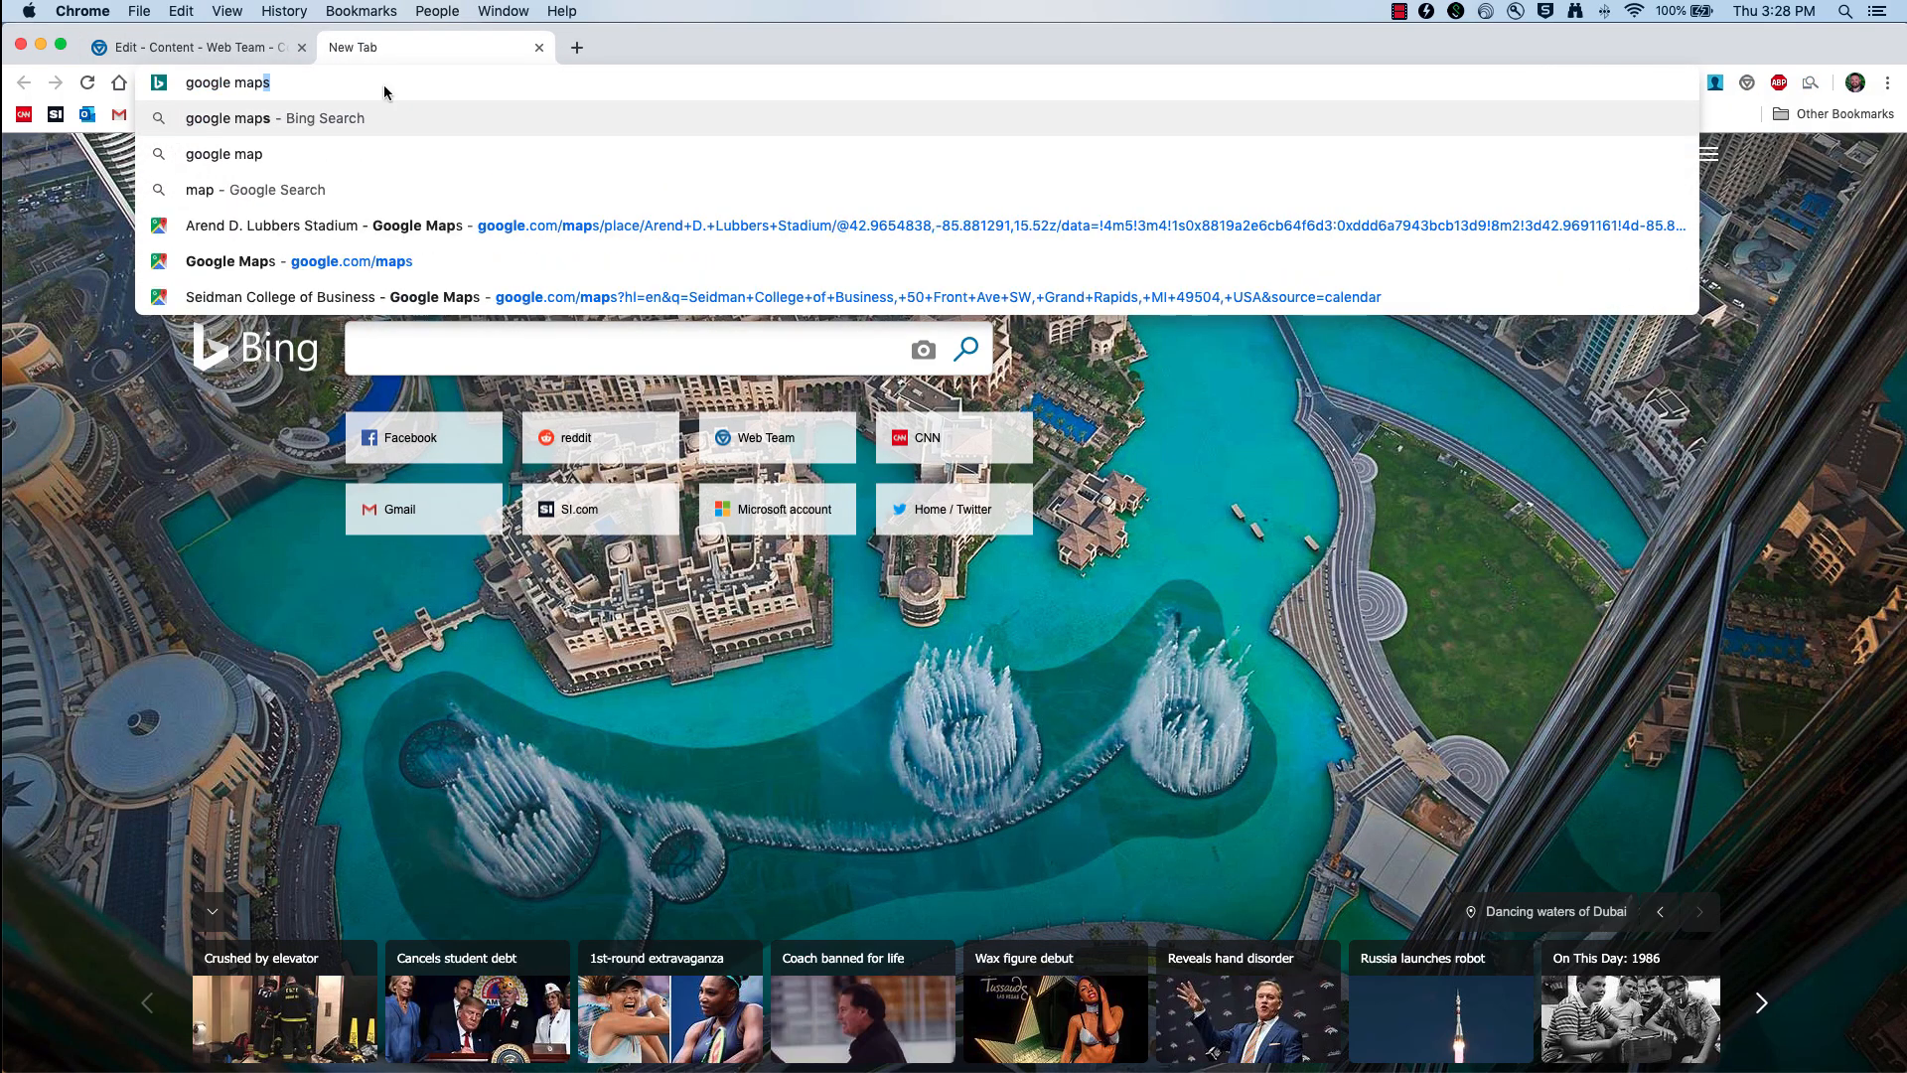
{"action": "key", "text": "Return"}
{"action": "left_click", "coordinate": [171, 360]}
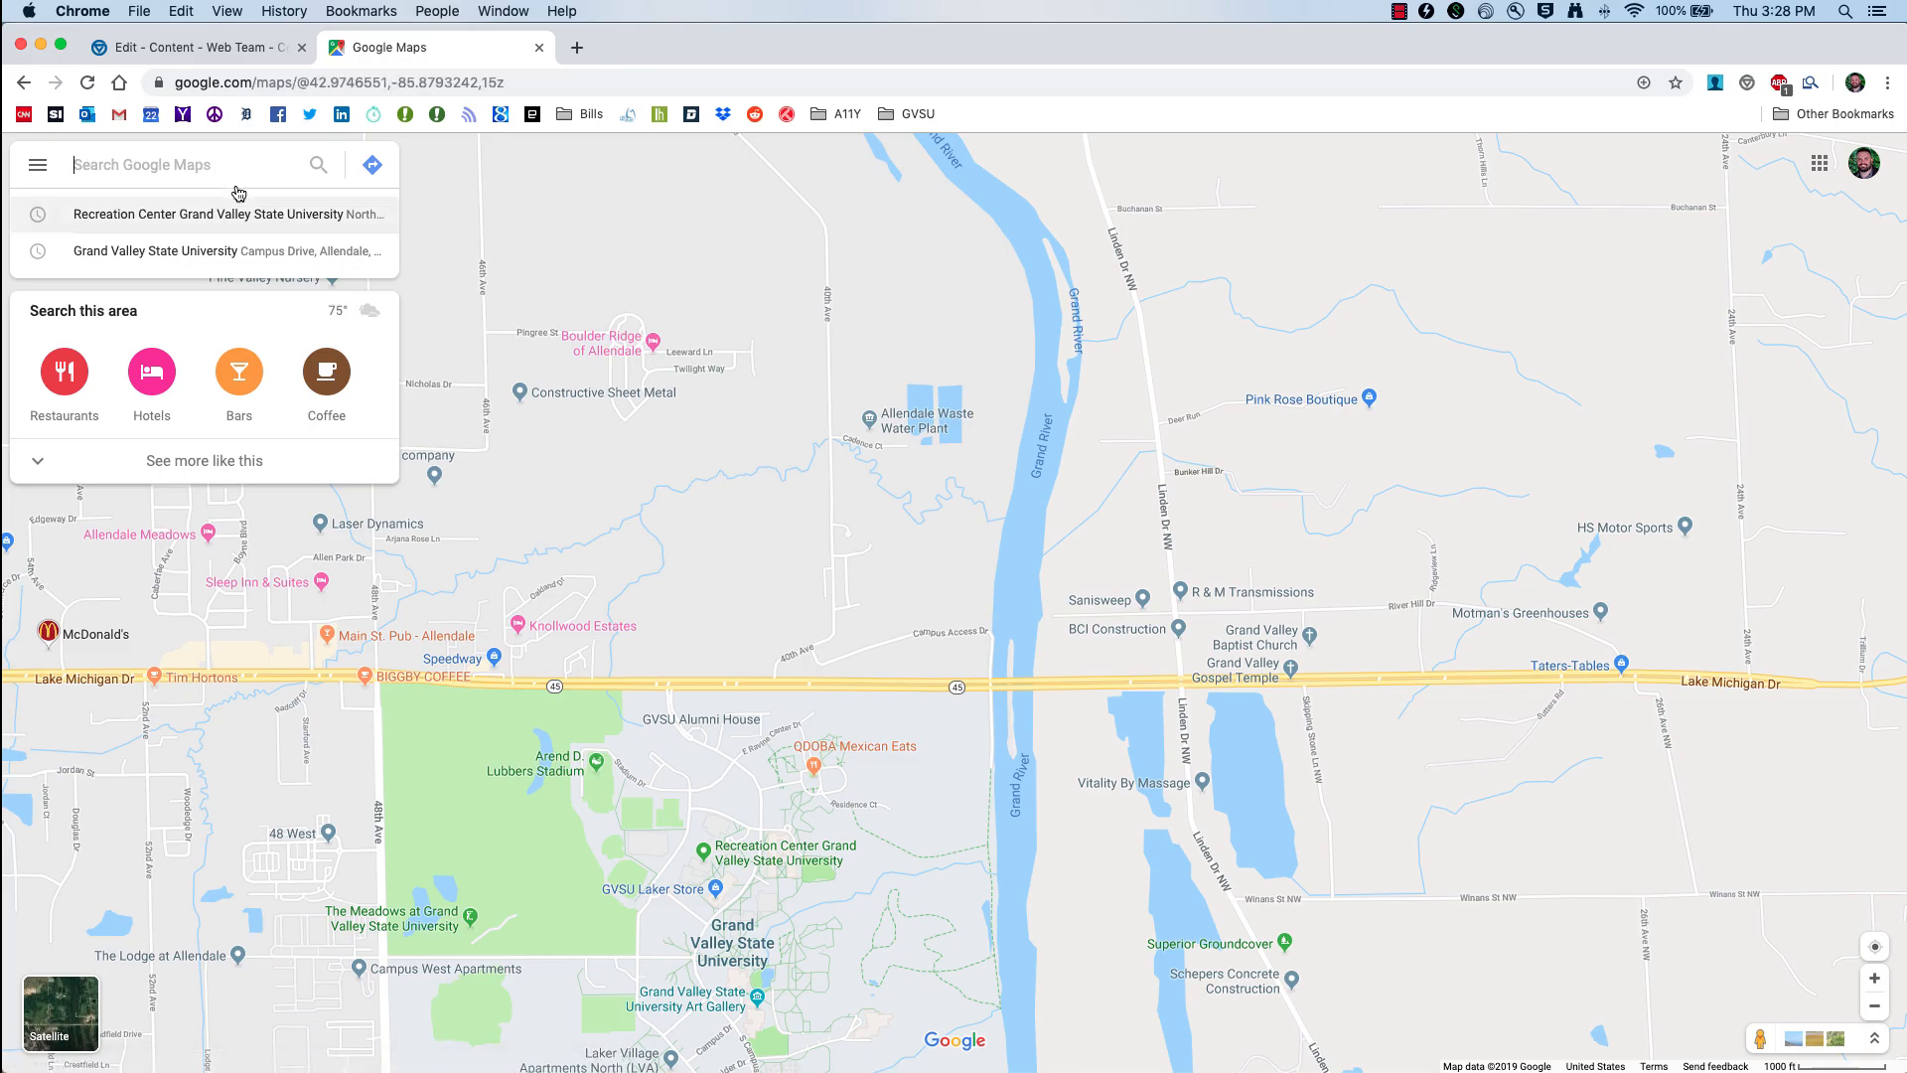
{"action": "mouse_move", "coordinate": [544, 778]}
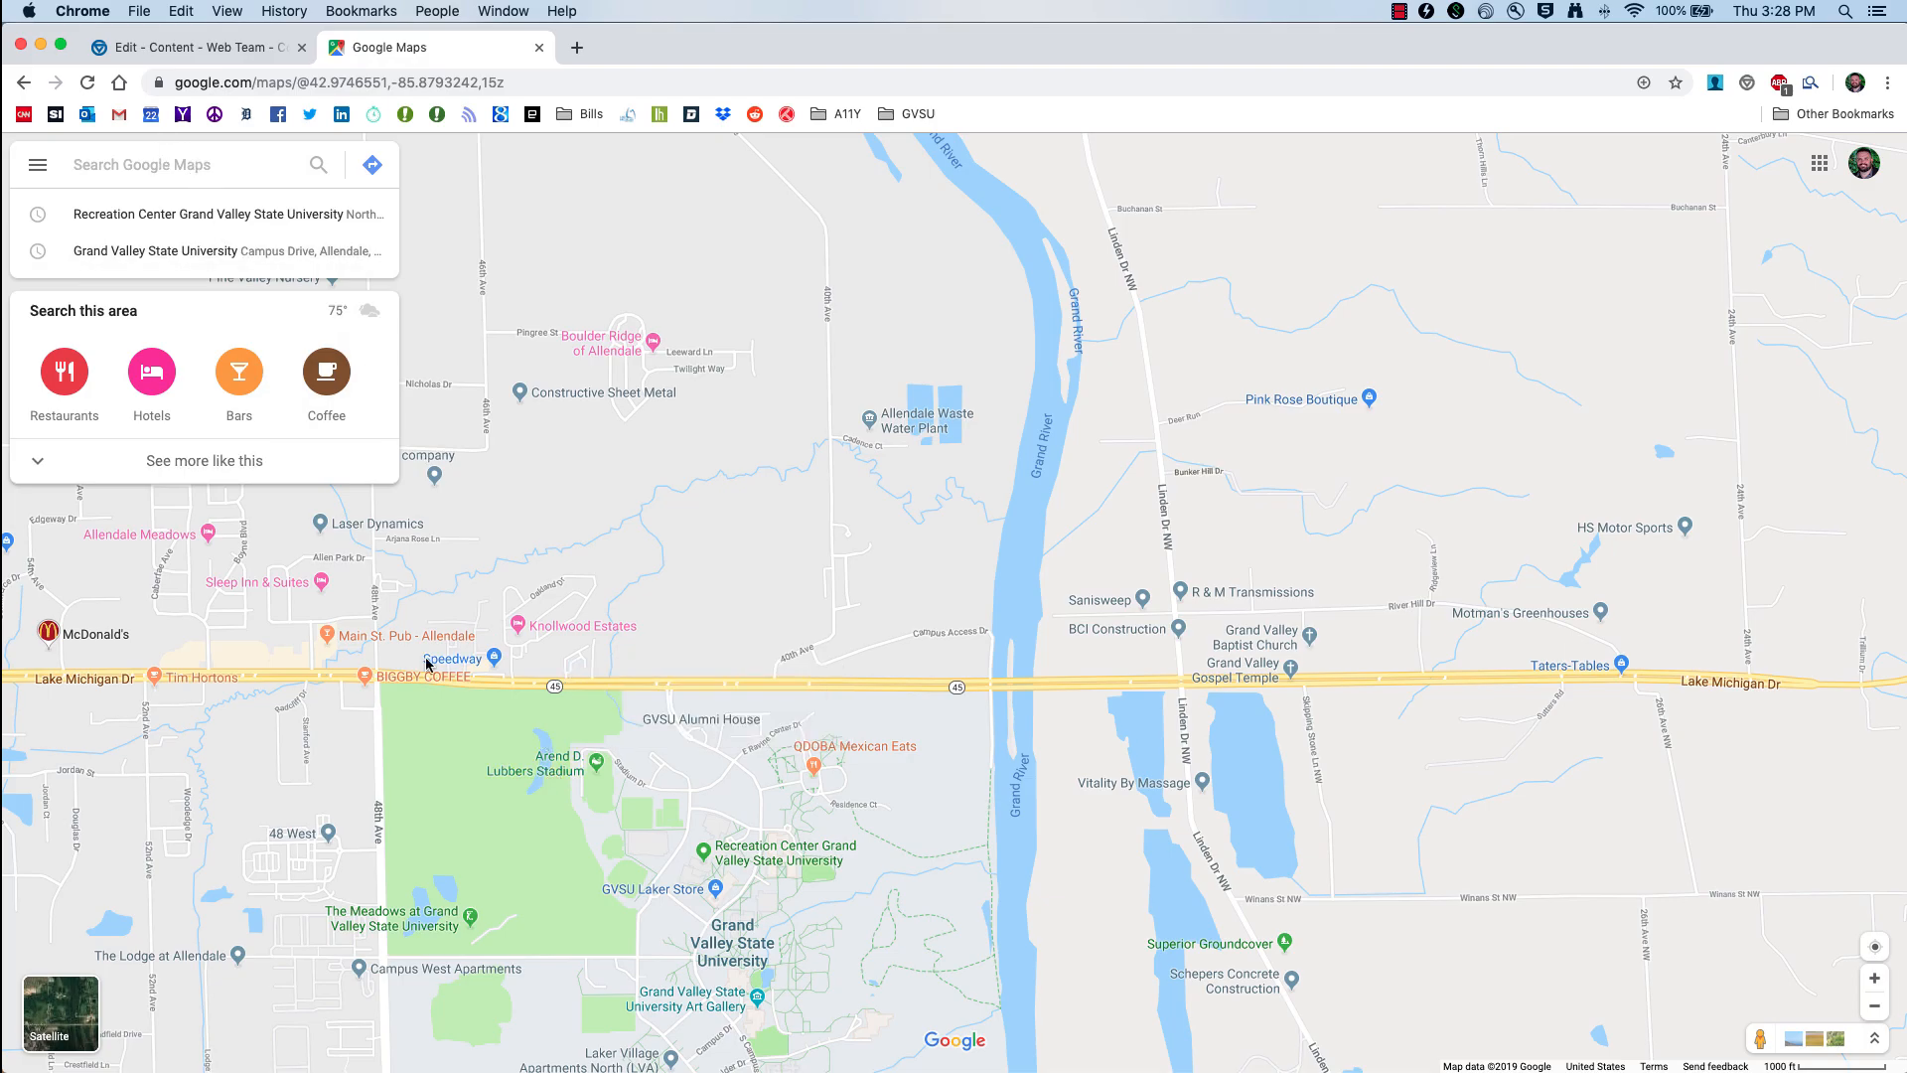
{"action": "left_click", "coordinate": [553, 776]}
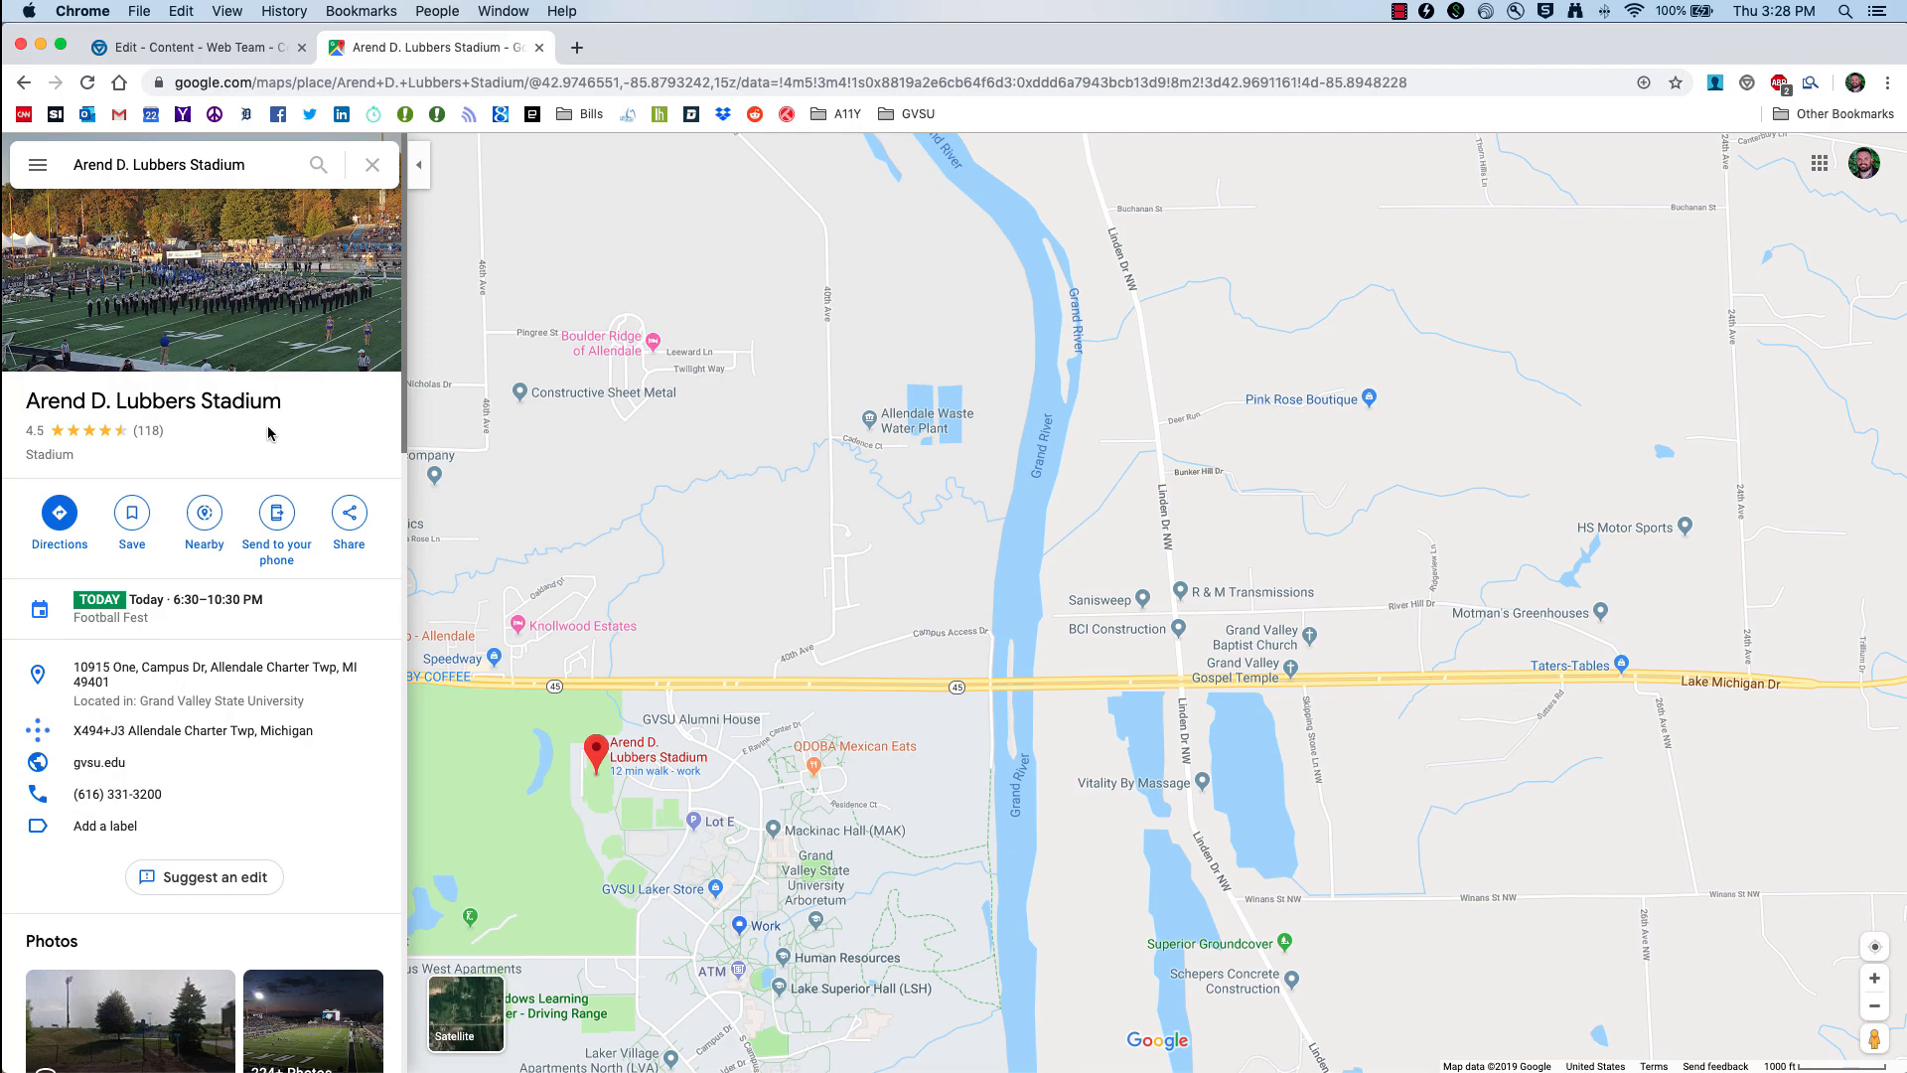
Step: Open the stadium's sharing options for embedding a map and copy the embed code
{"action": "left_click", "coordinate": [355, 519]}
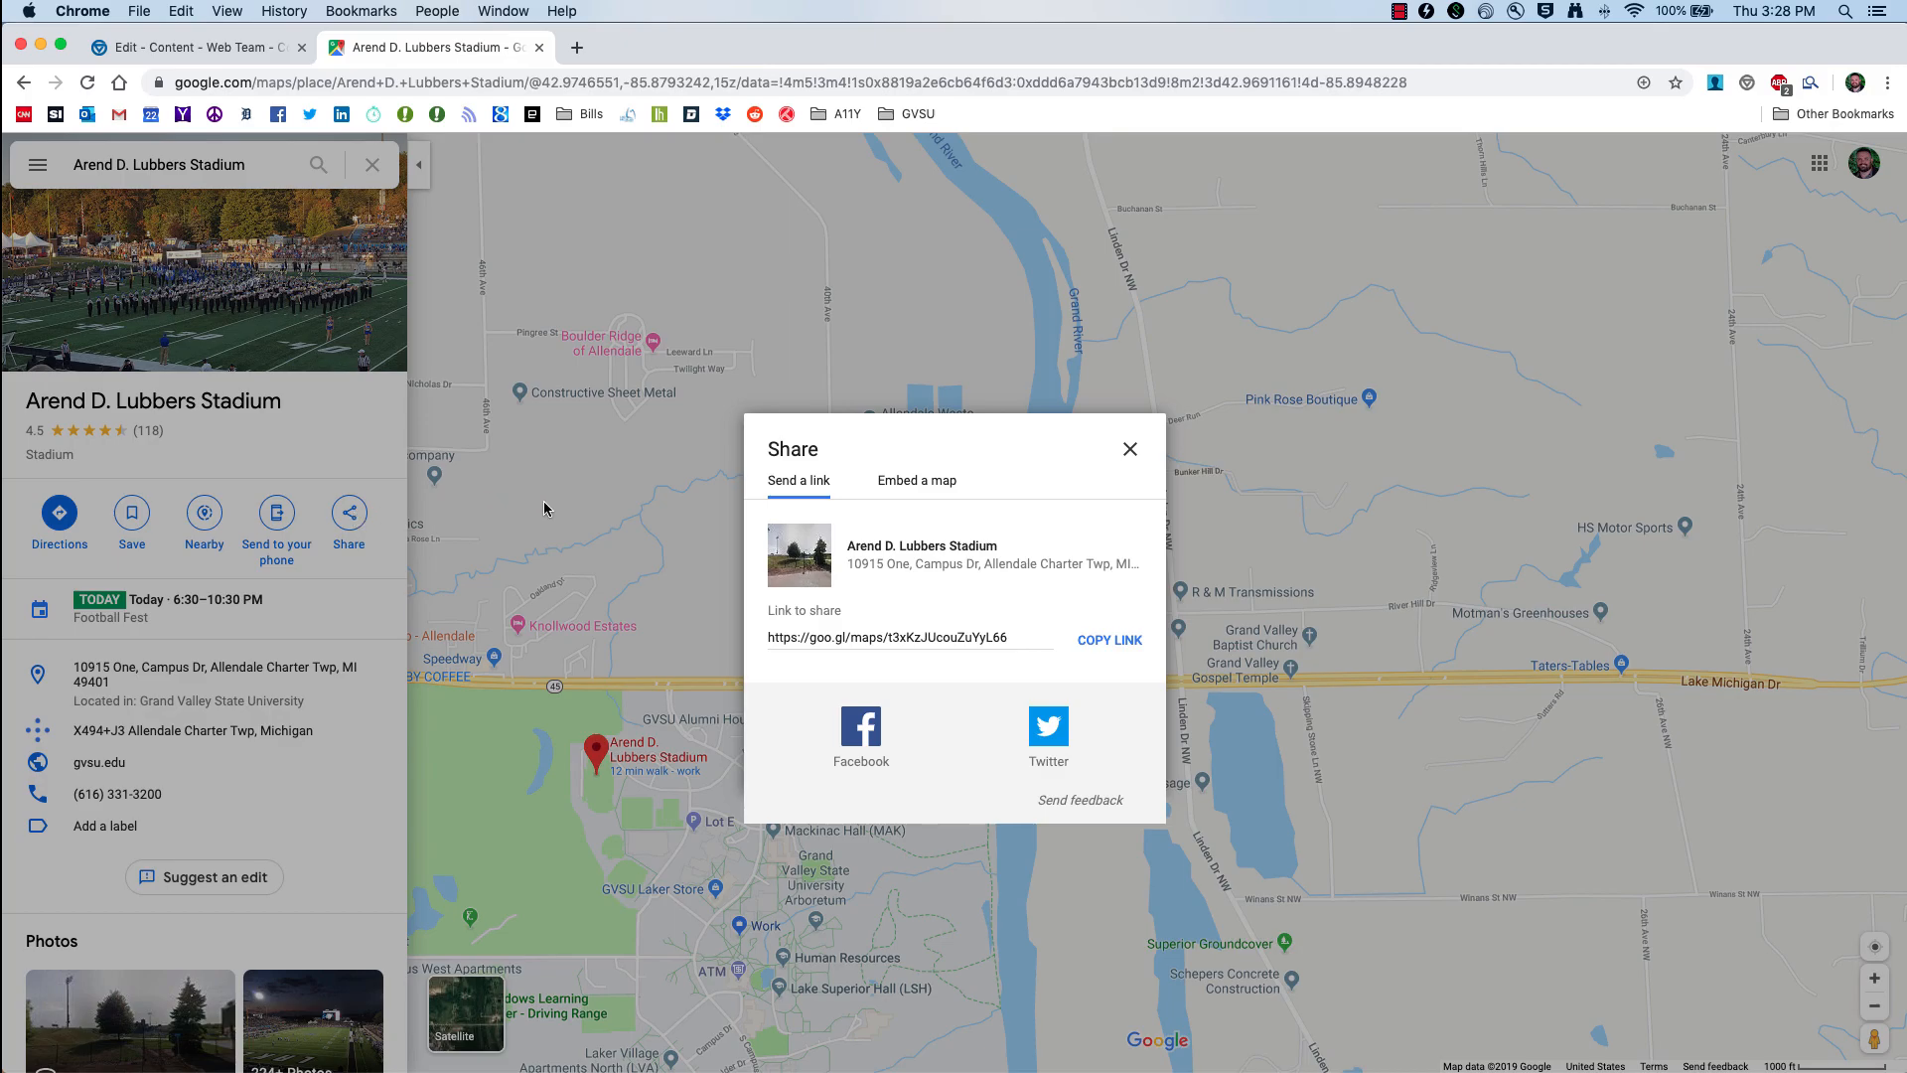
{"action": "left_click", "coordinate": [918, 485]}
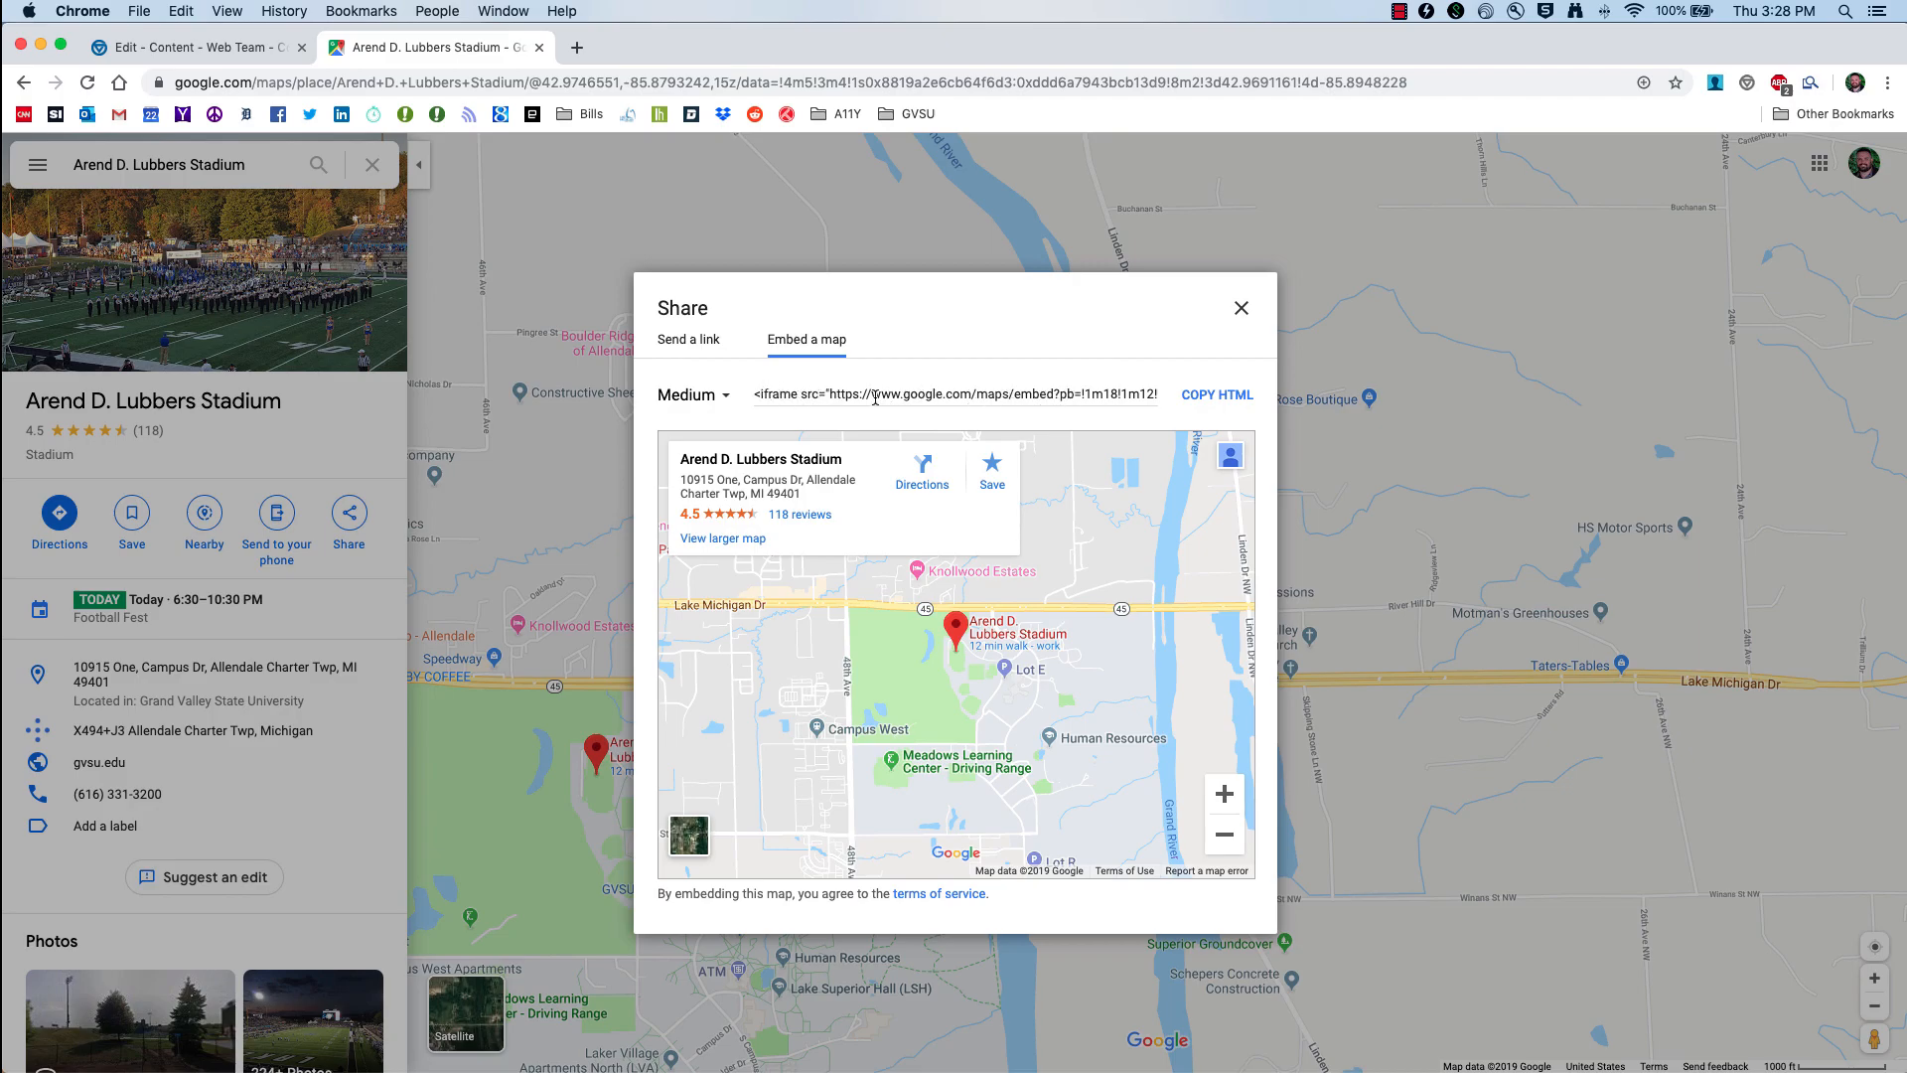
{"action": "left_click", "coordinate": [822, 394]}
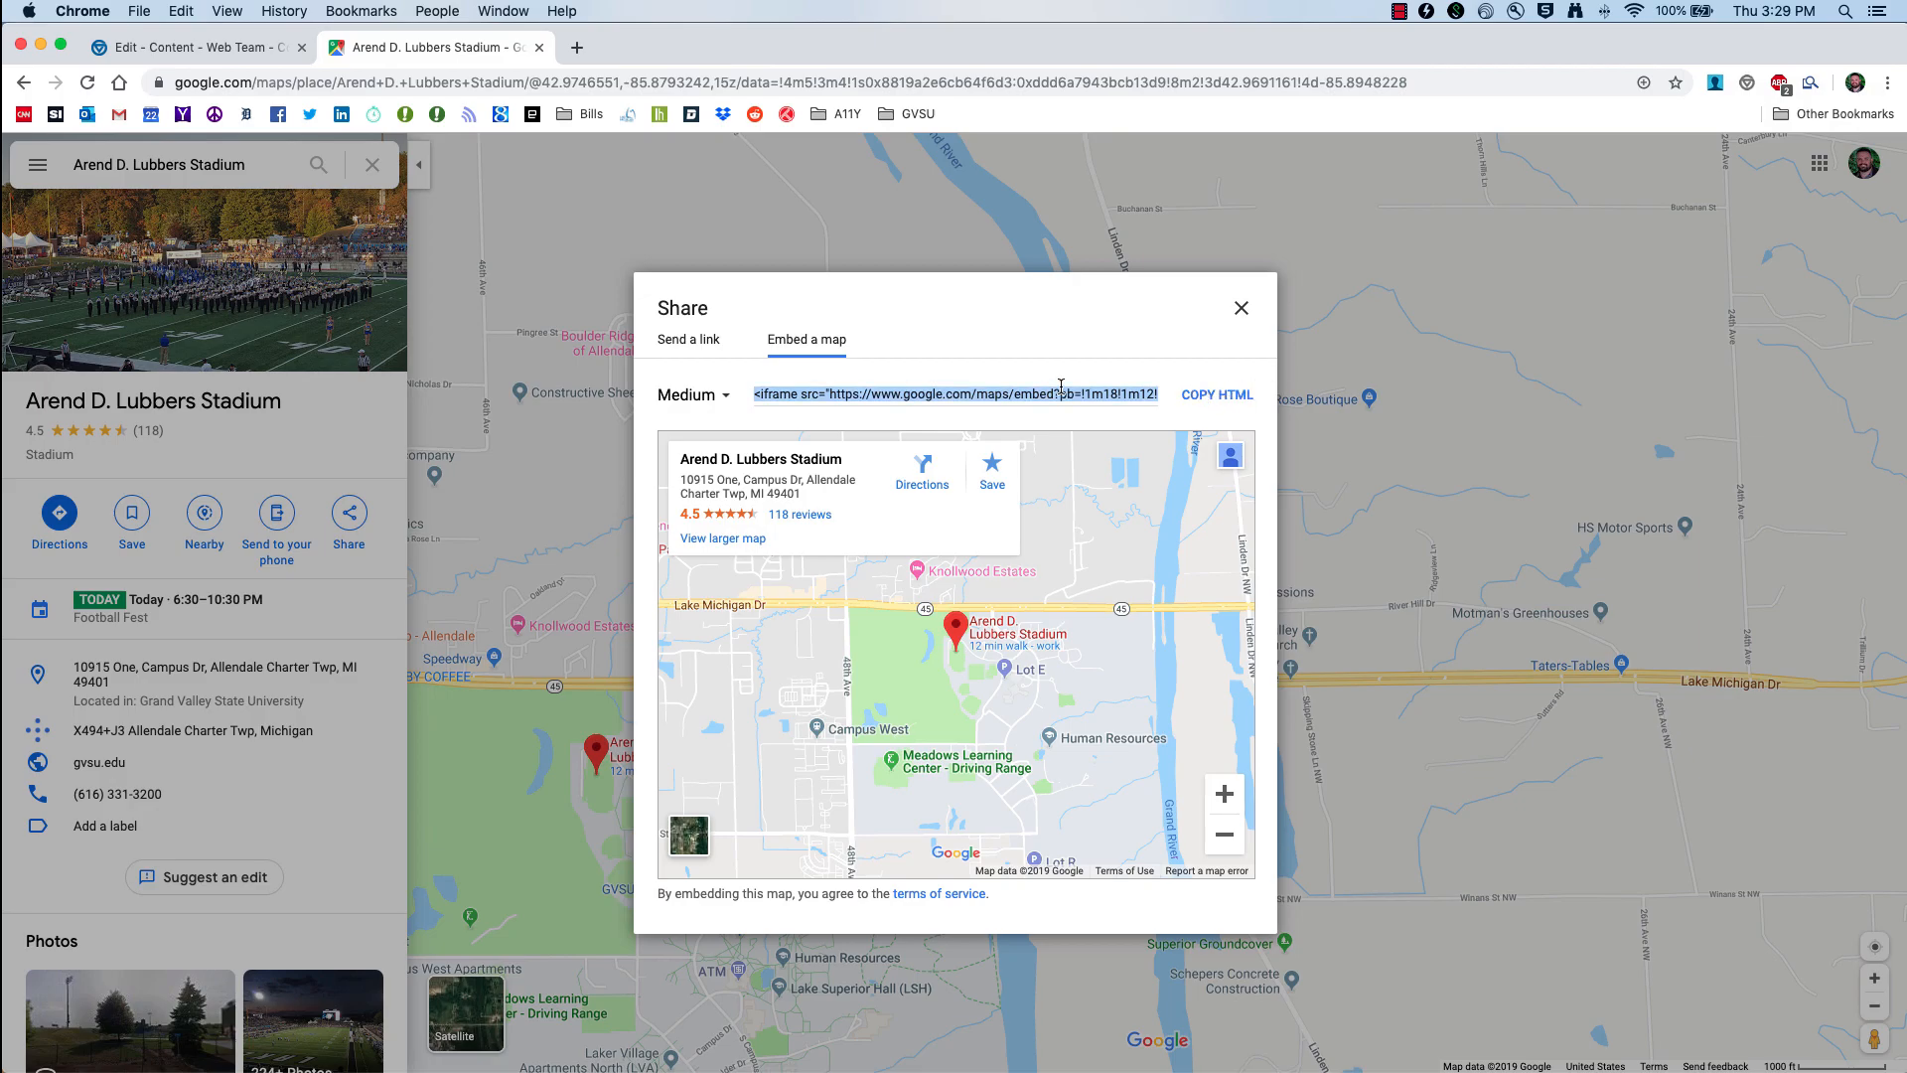
Step: Return to the CMS editor and paste the copied iframe code as the map's Embed Code Source URL
{"action": "left_click", "coordinate": [204, 49]}
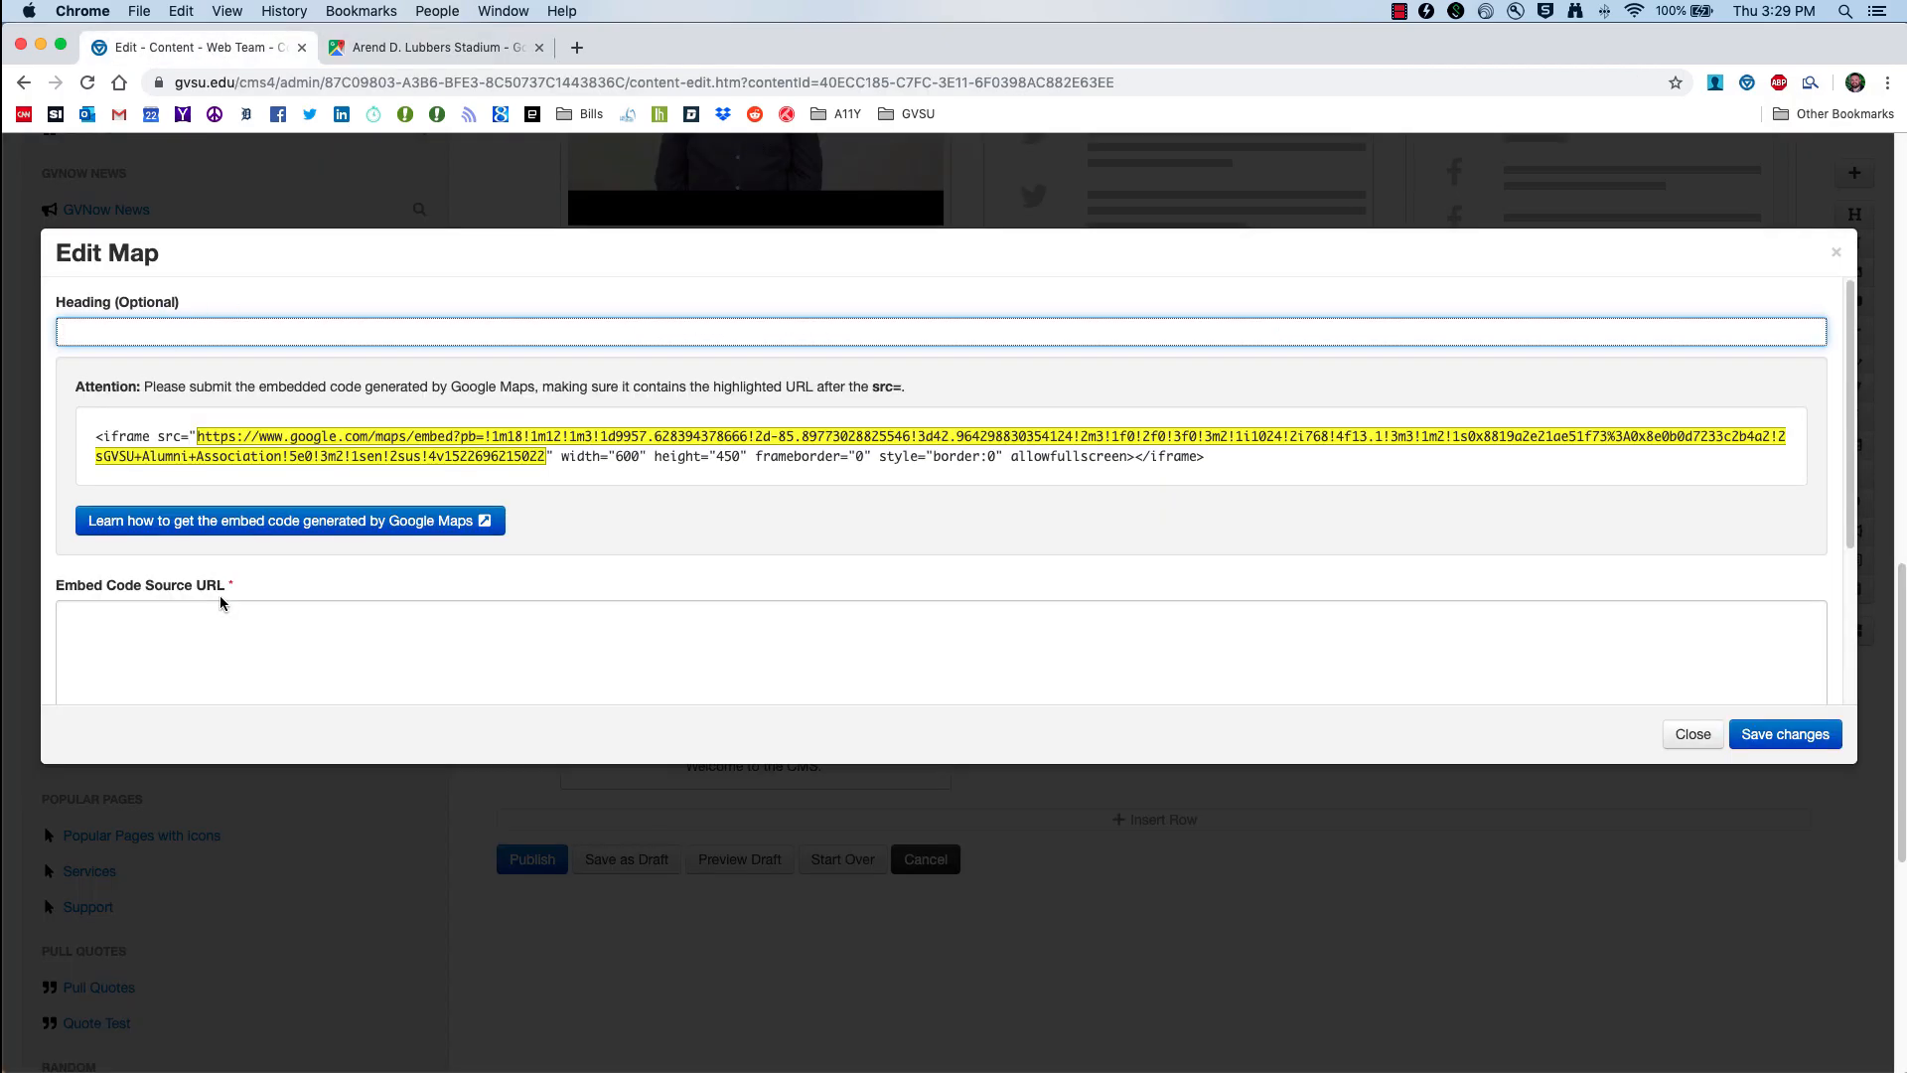
{"action": "left_click", "coordinate": [177, 630]}
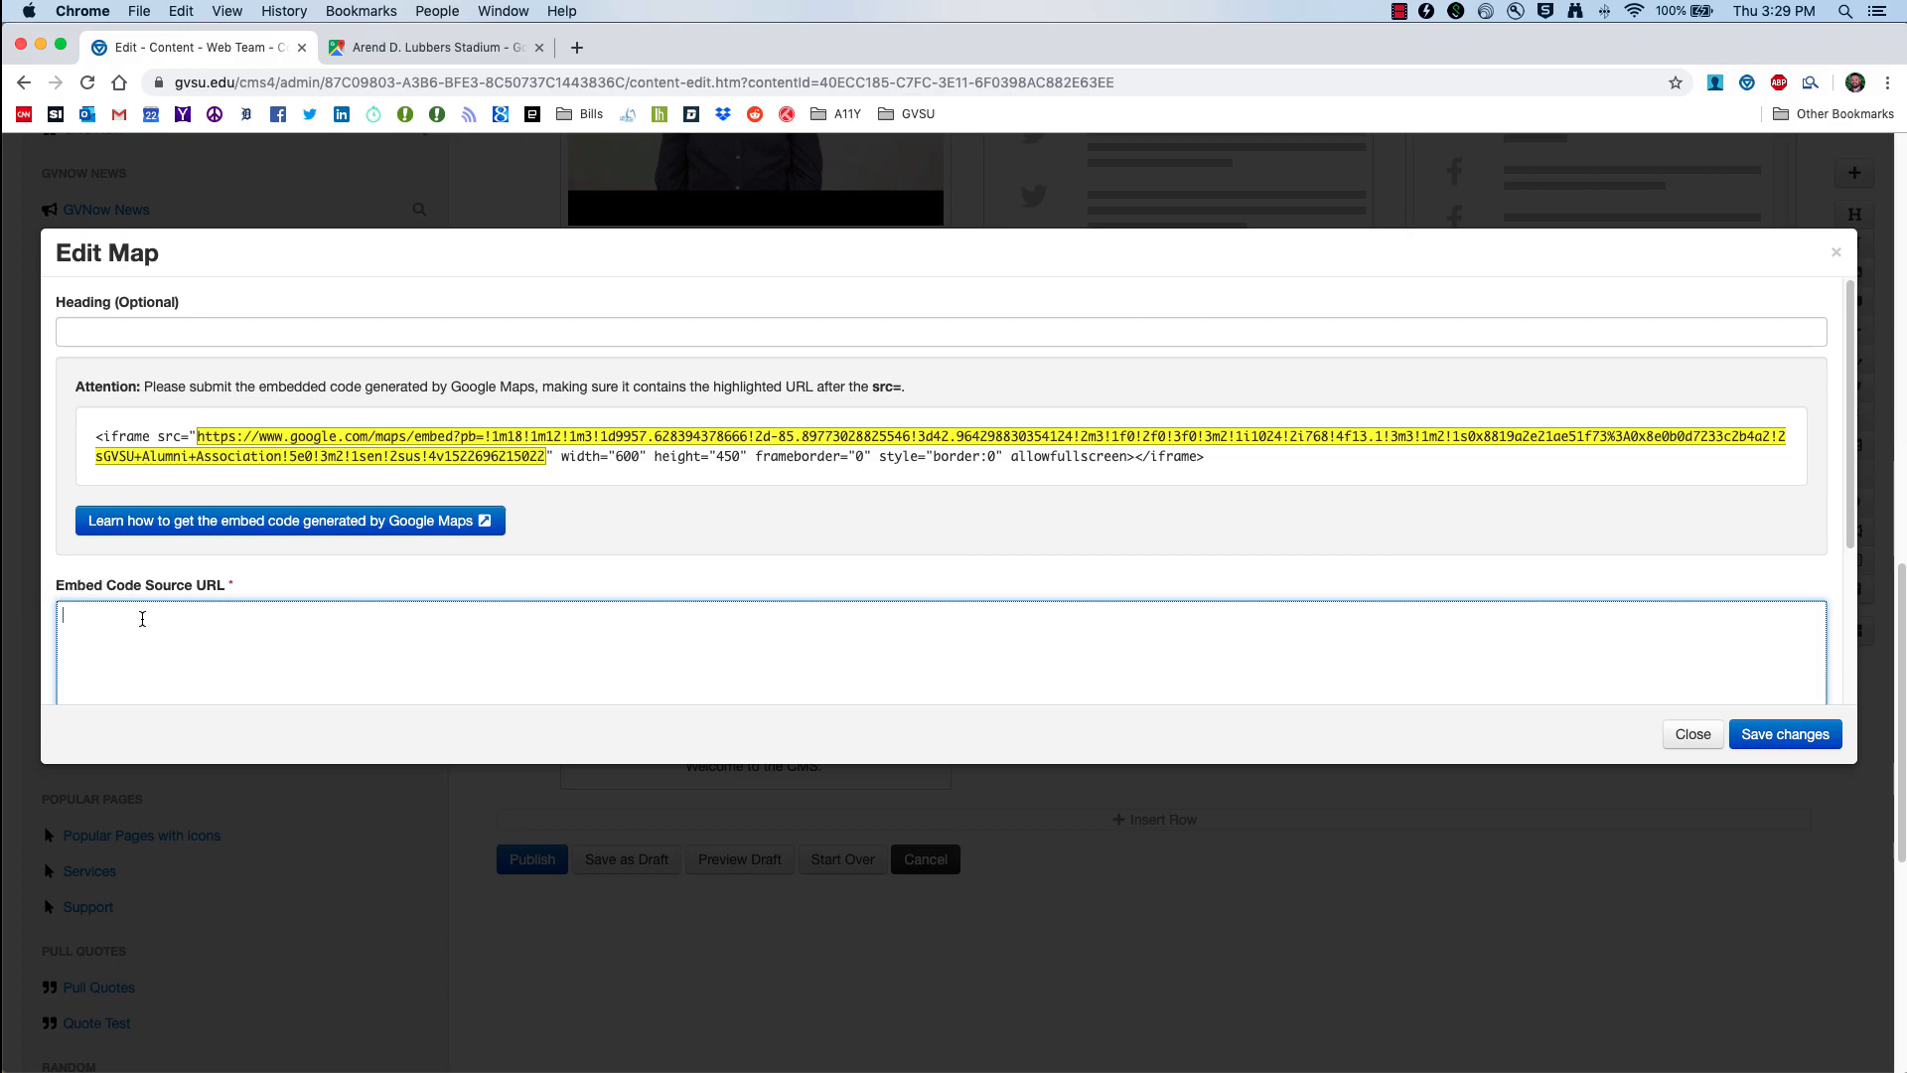
{"action": "right_click", "coordinate": [142, 619]}
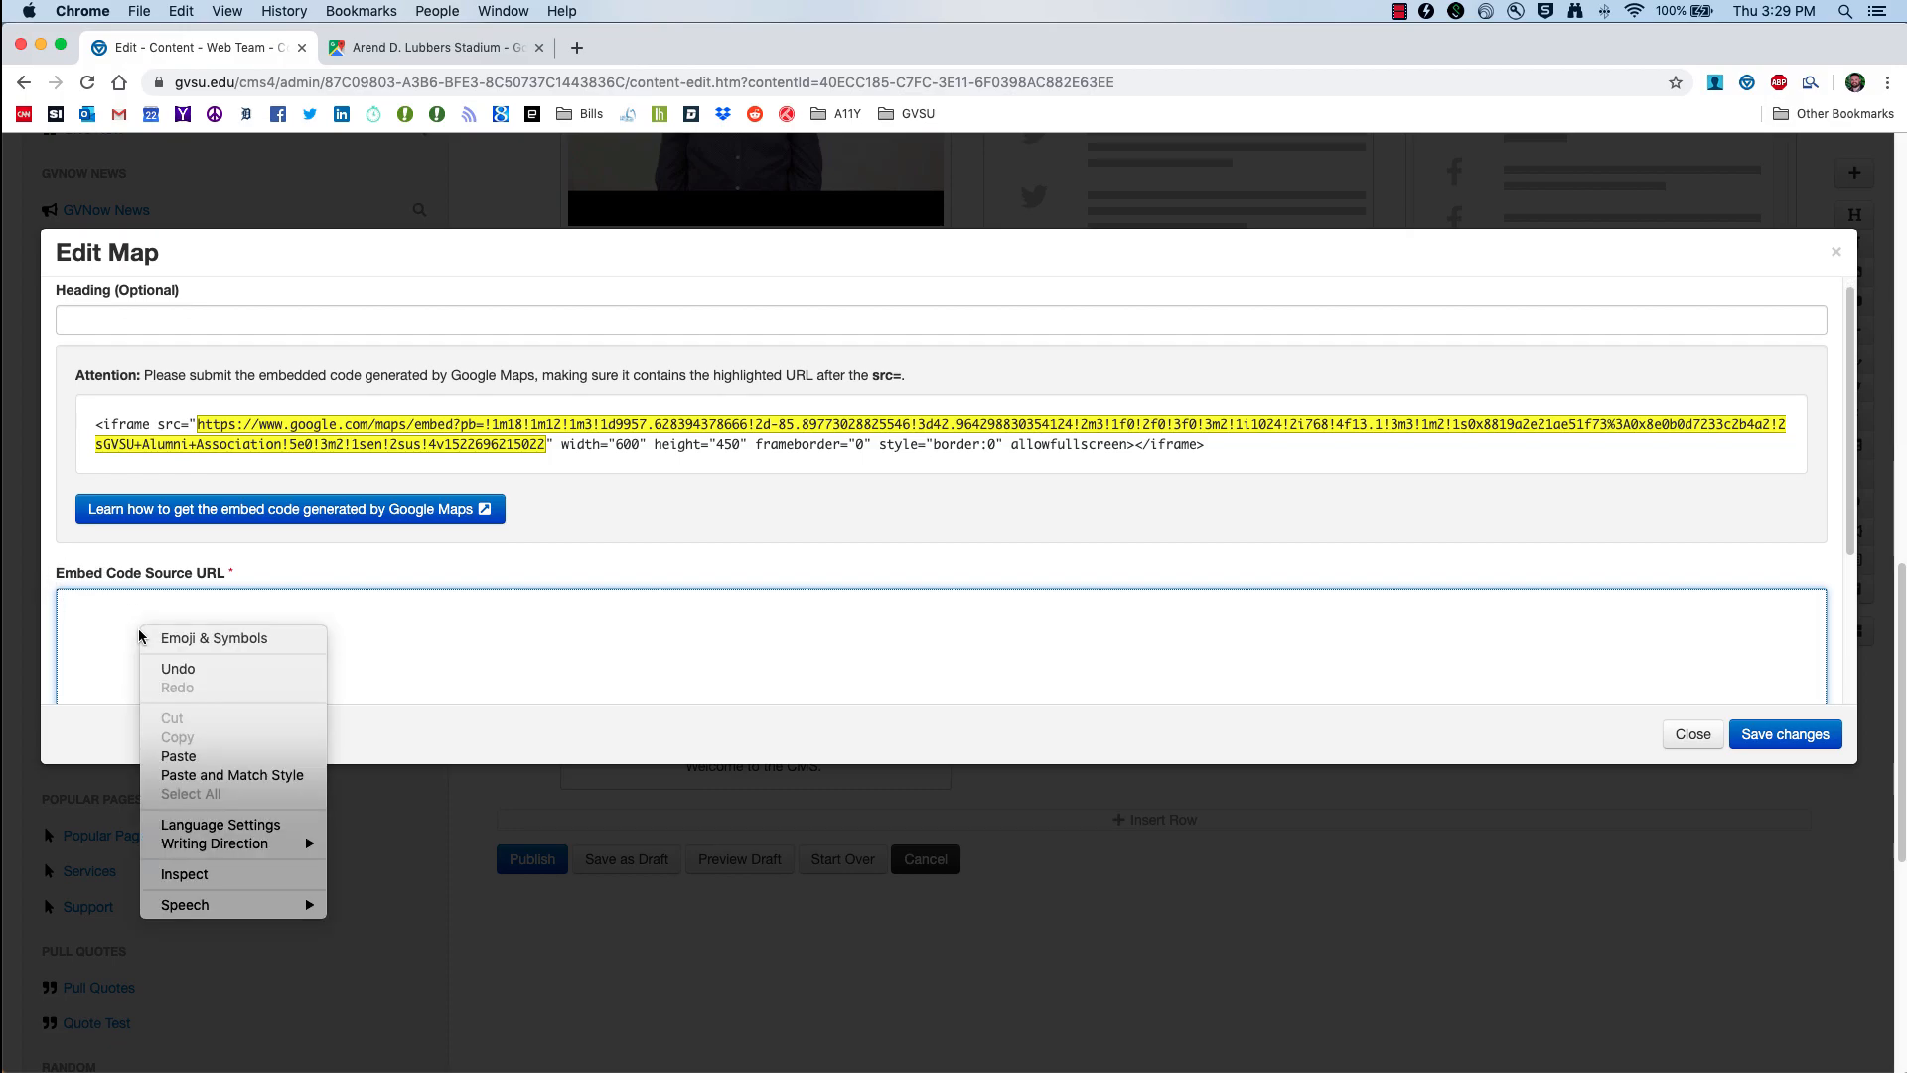
{"action": "left_click", "coordinate": [210, 759]}
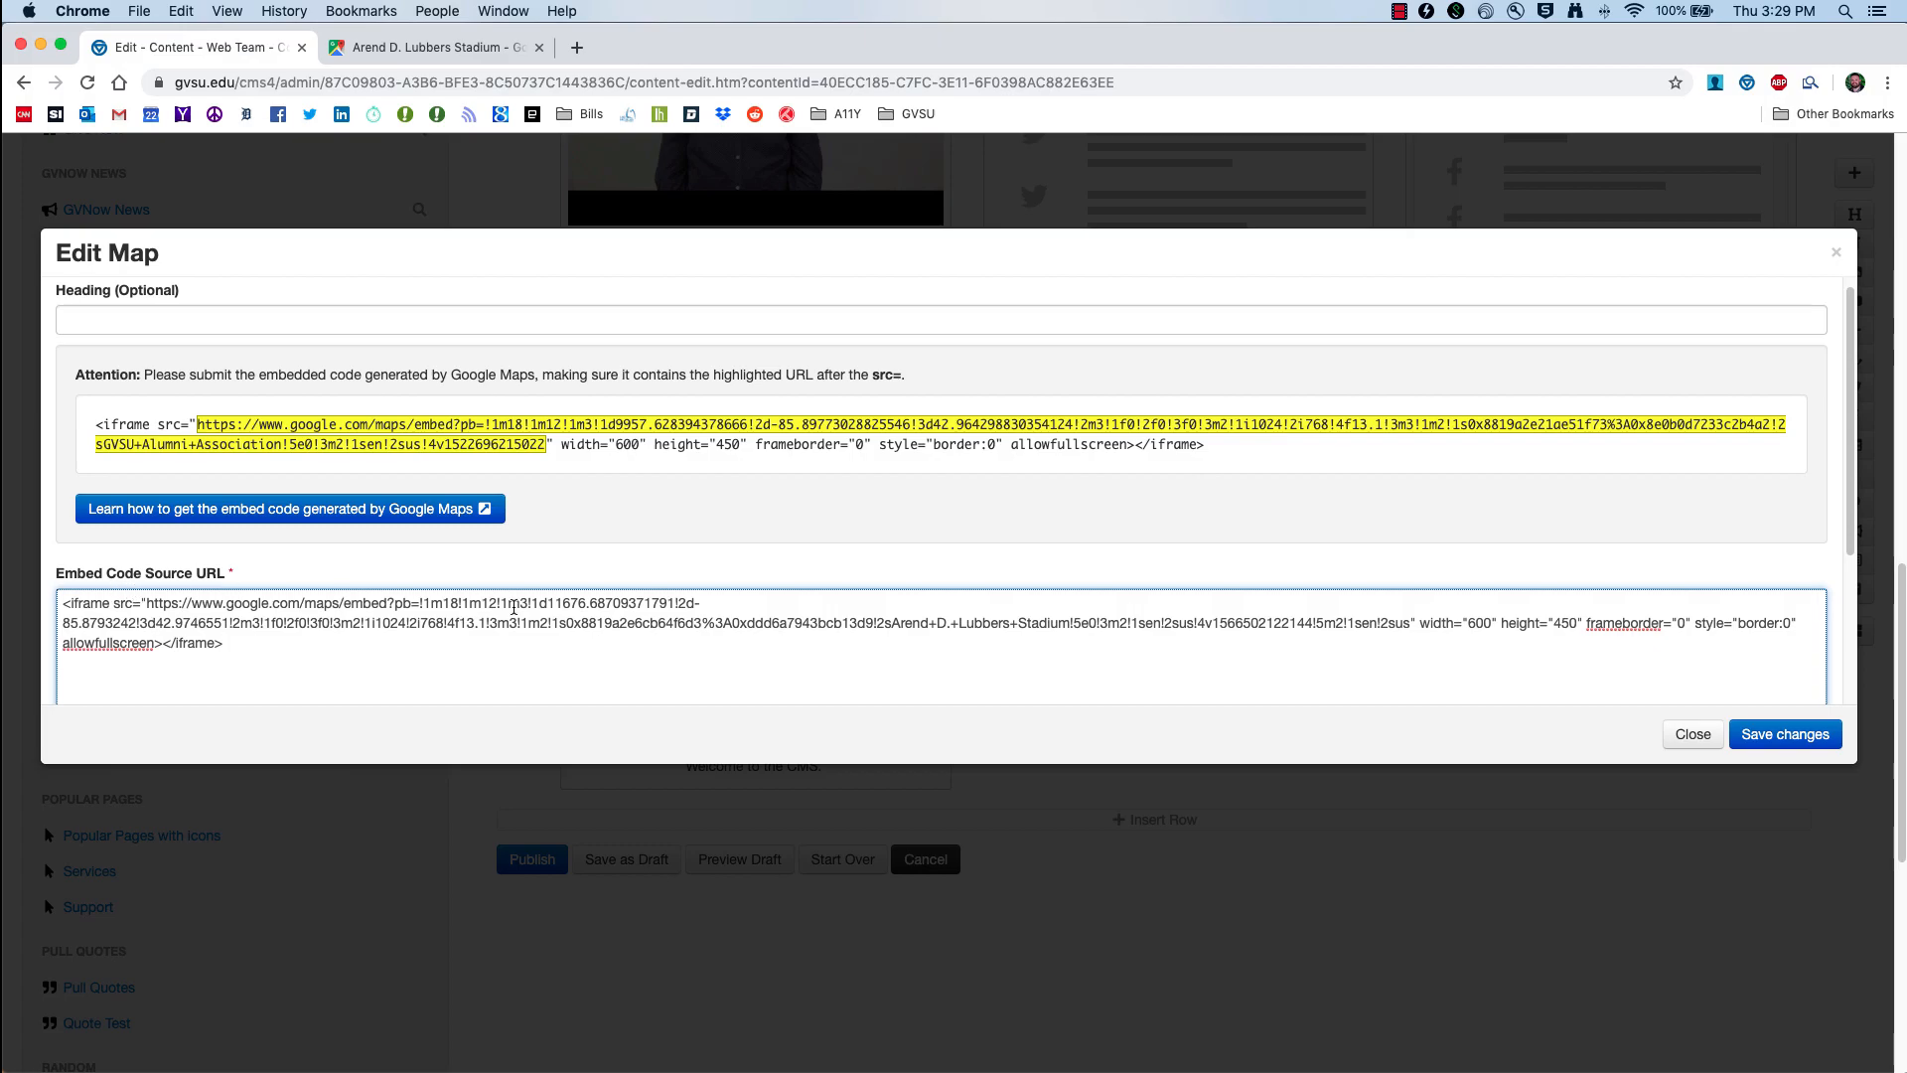
Step: Enter "Map to Lubbers Stadium" as the map's accessibility description, keep the Medium map height and save the map element
{"action": "scroll", "coordinate": [545, 634], "scroll_direction": "down", "scroll_amount": 5}
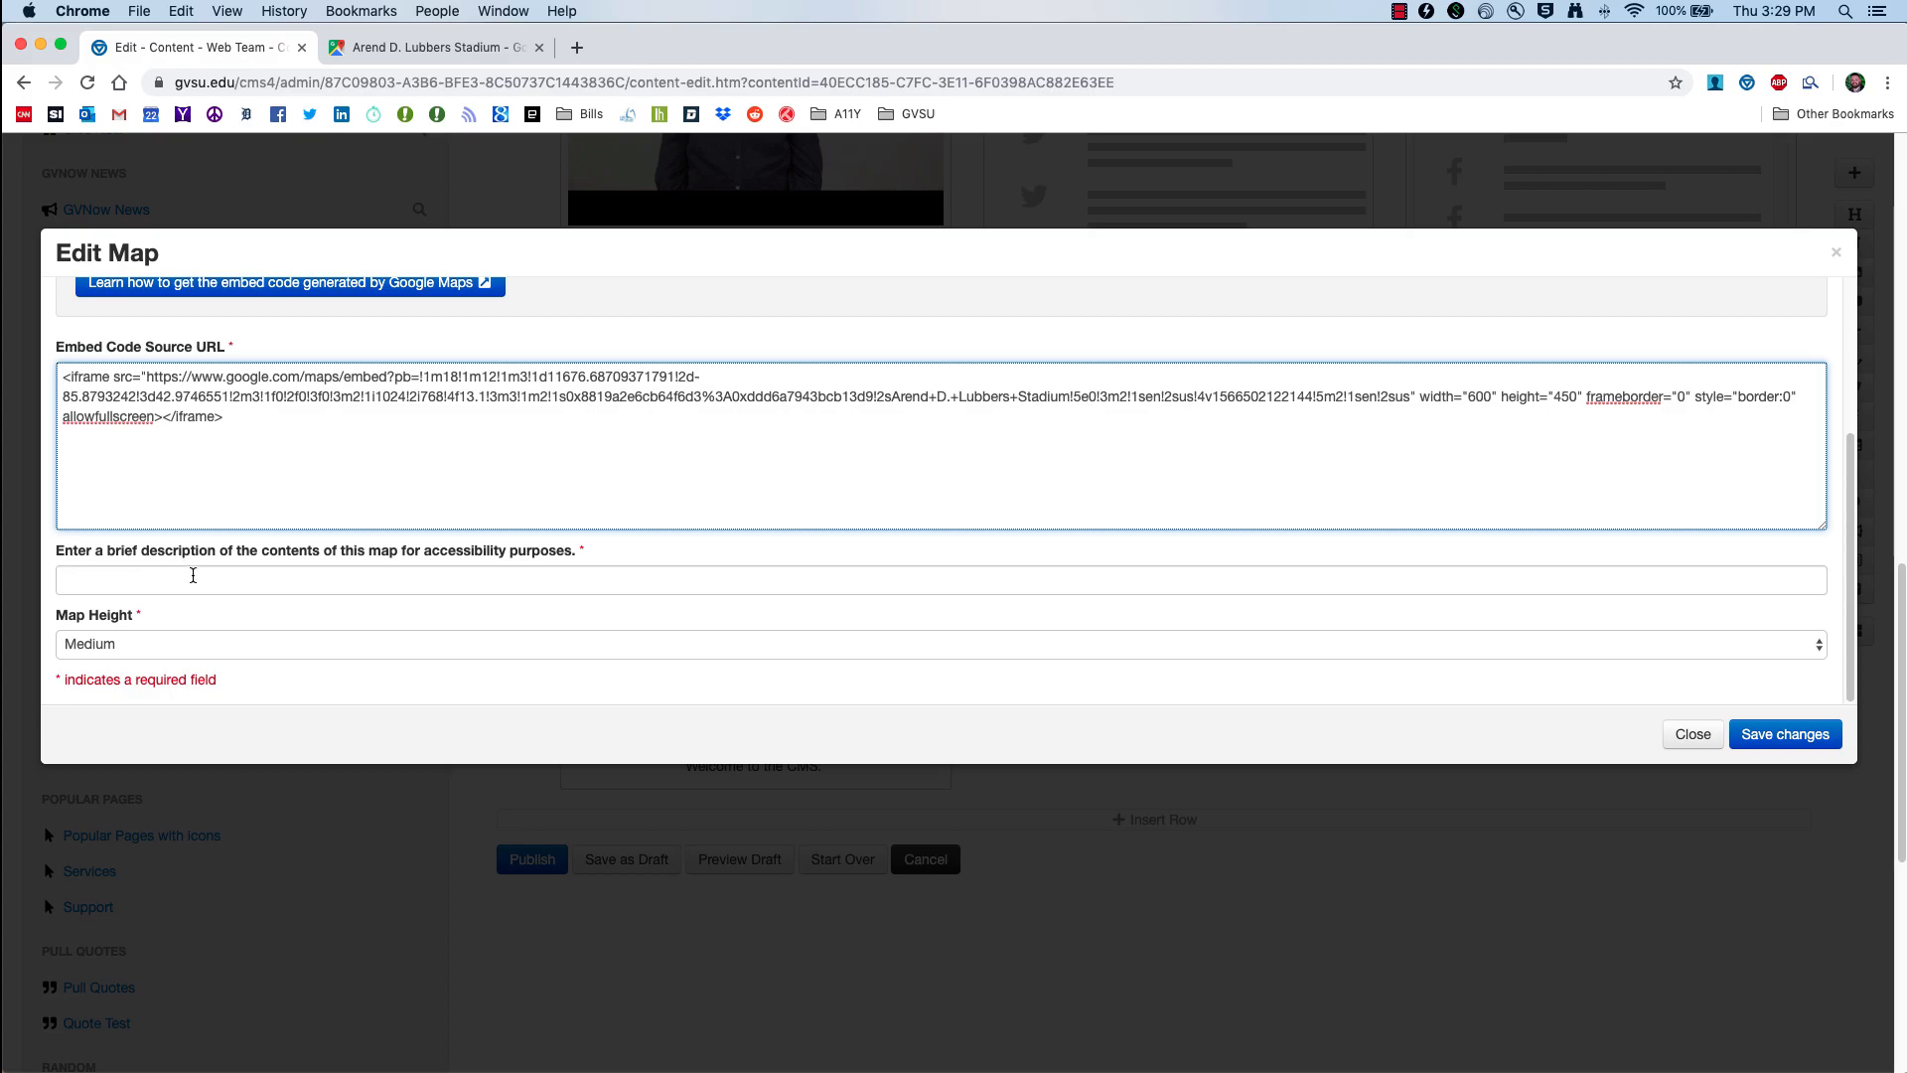
{"action": "left_click", "coordinate": [213, 577]}
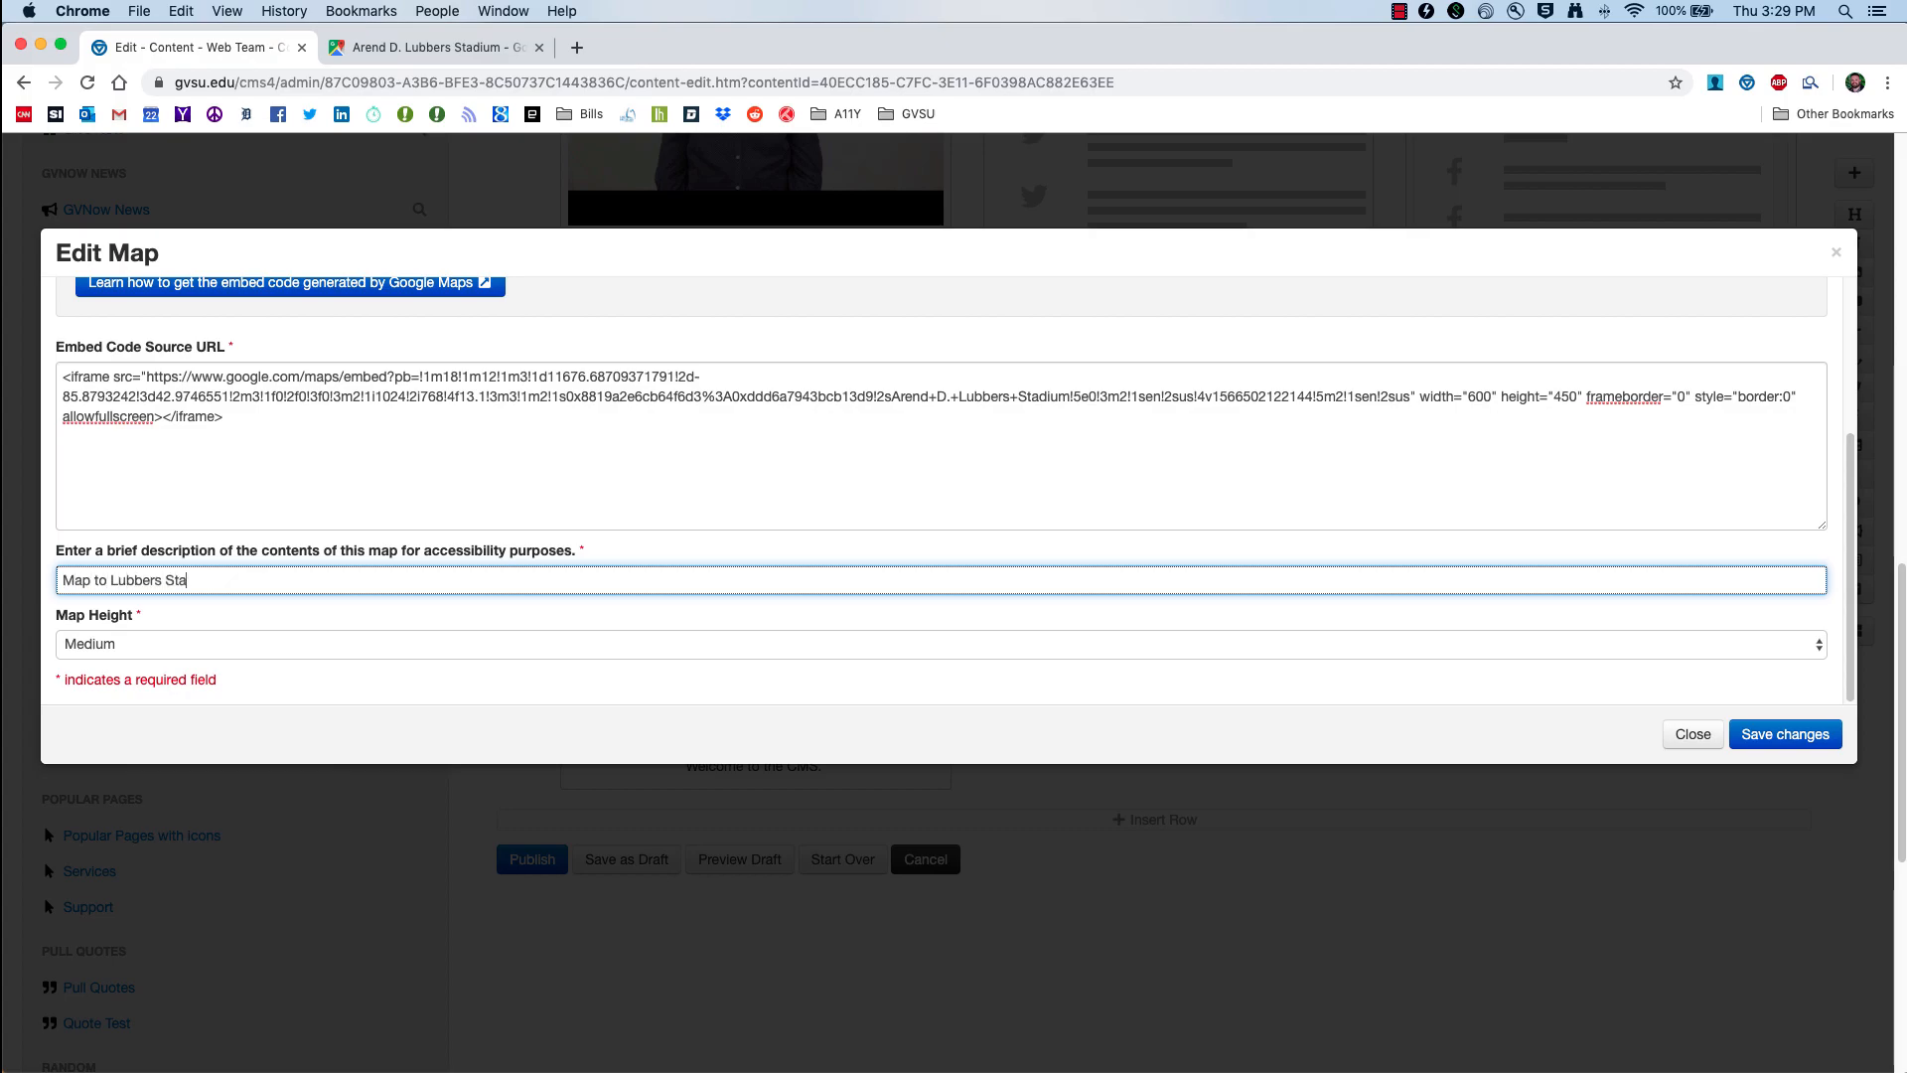
{"action": "type", "text": "Map to Lubbers Stadium"}
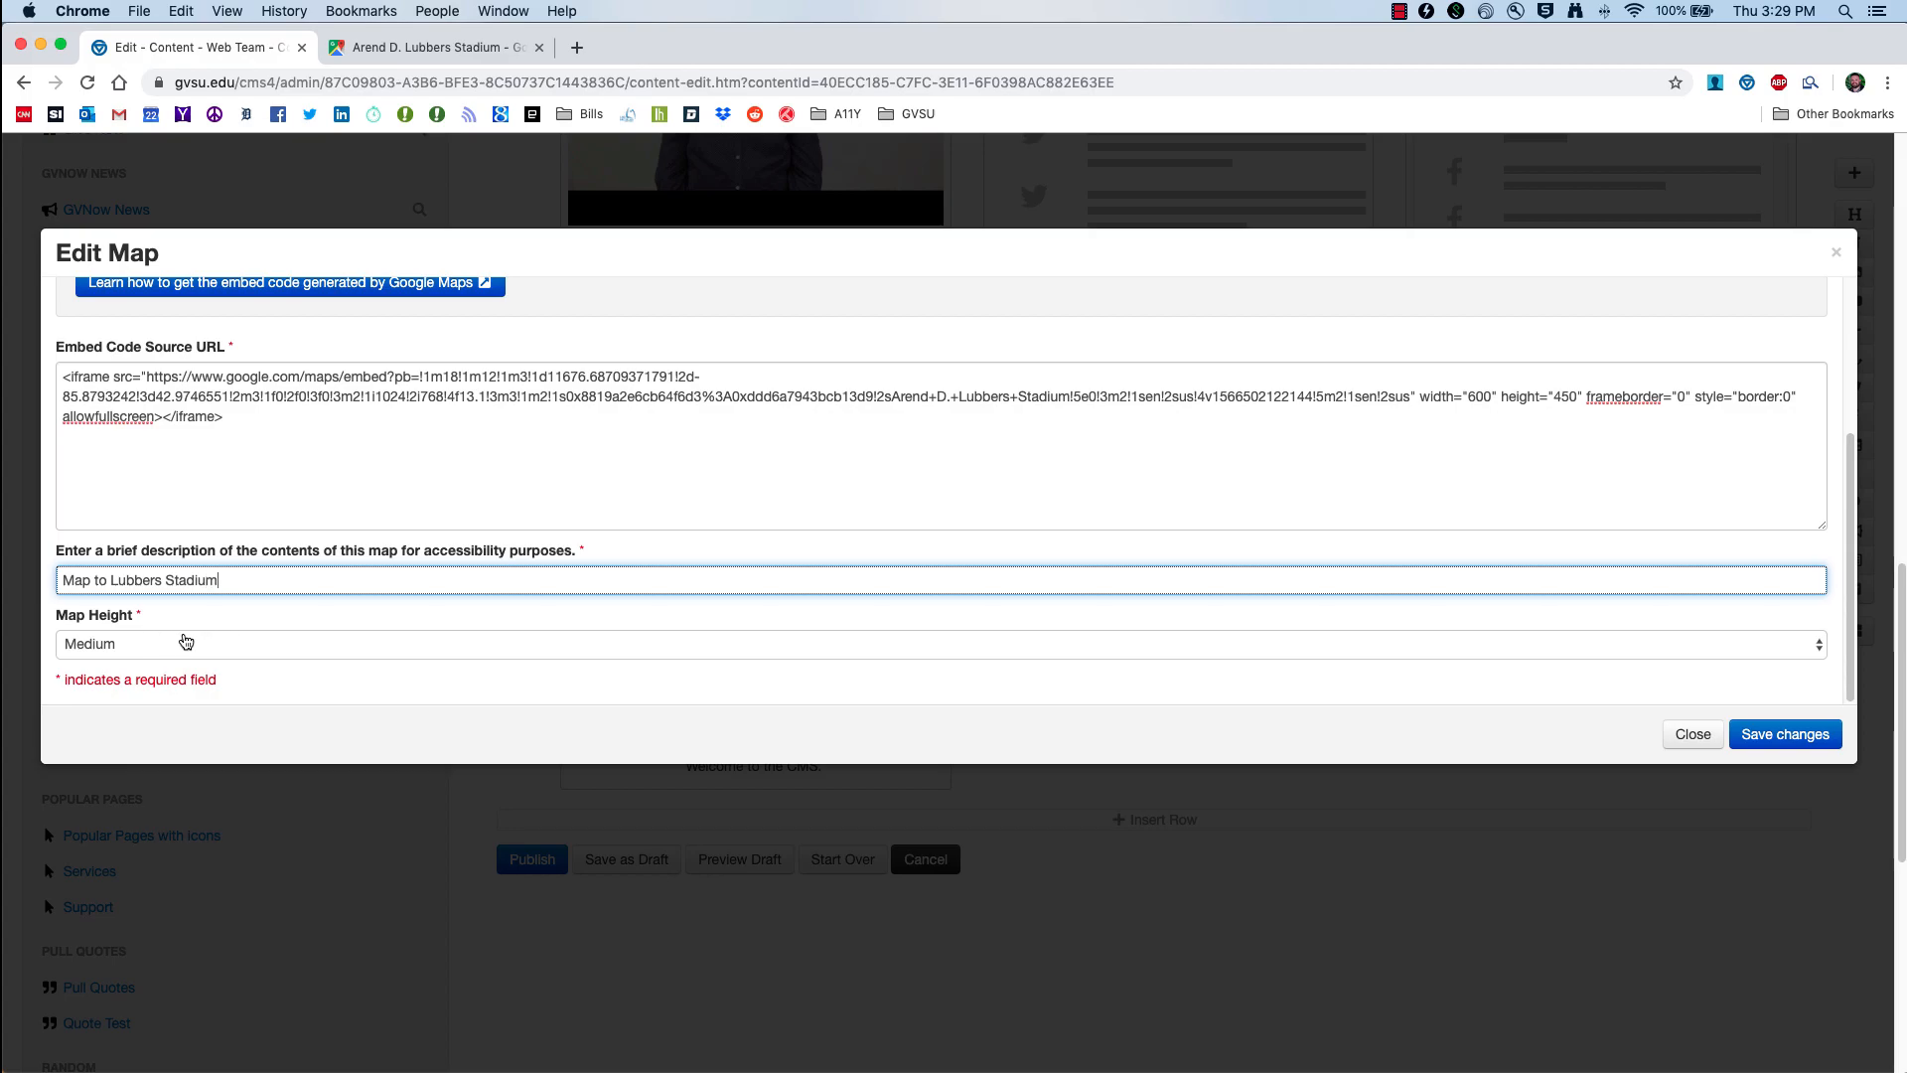
{"action": "left_click", "coordinate": [185, 643]}
{"action": "left_click", "coordinate": [185, 644]}
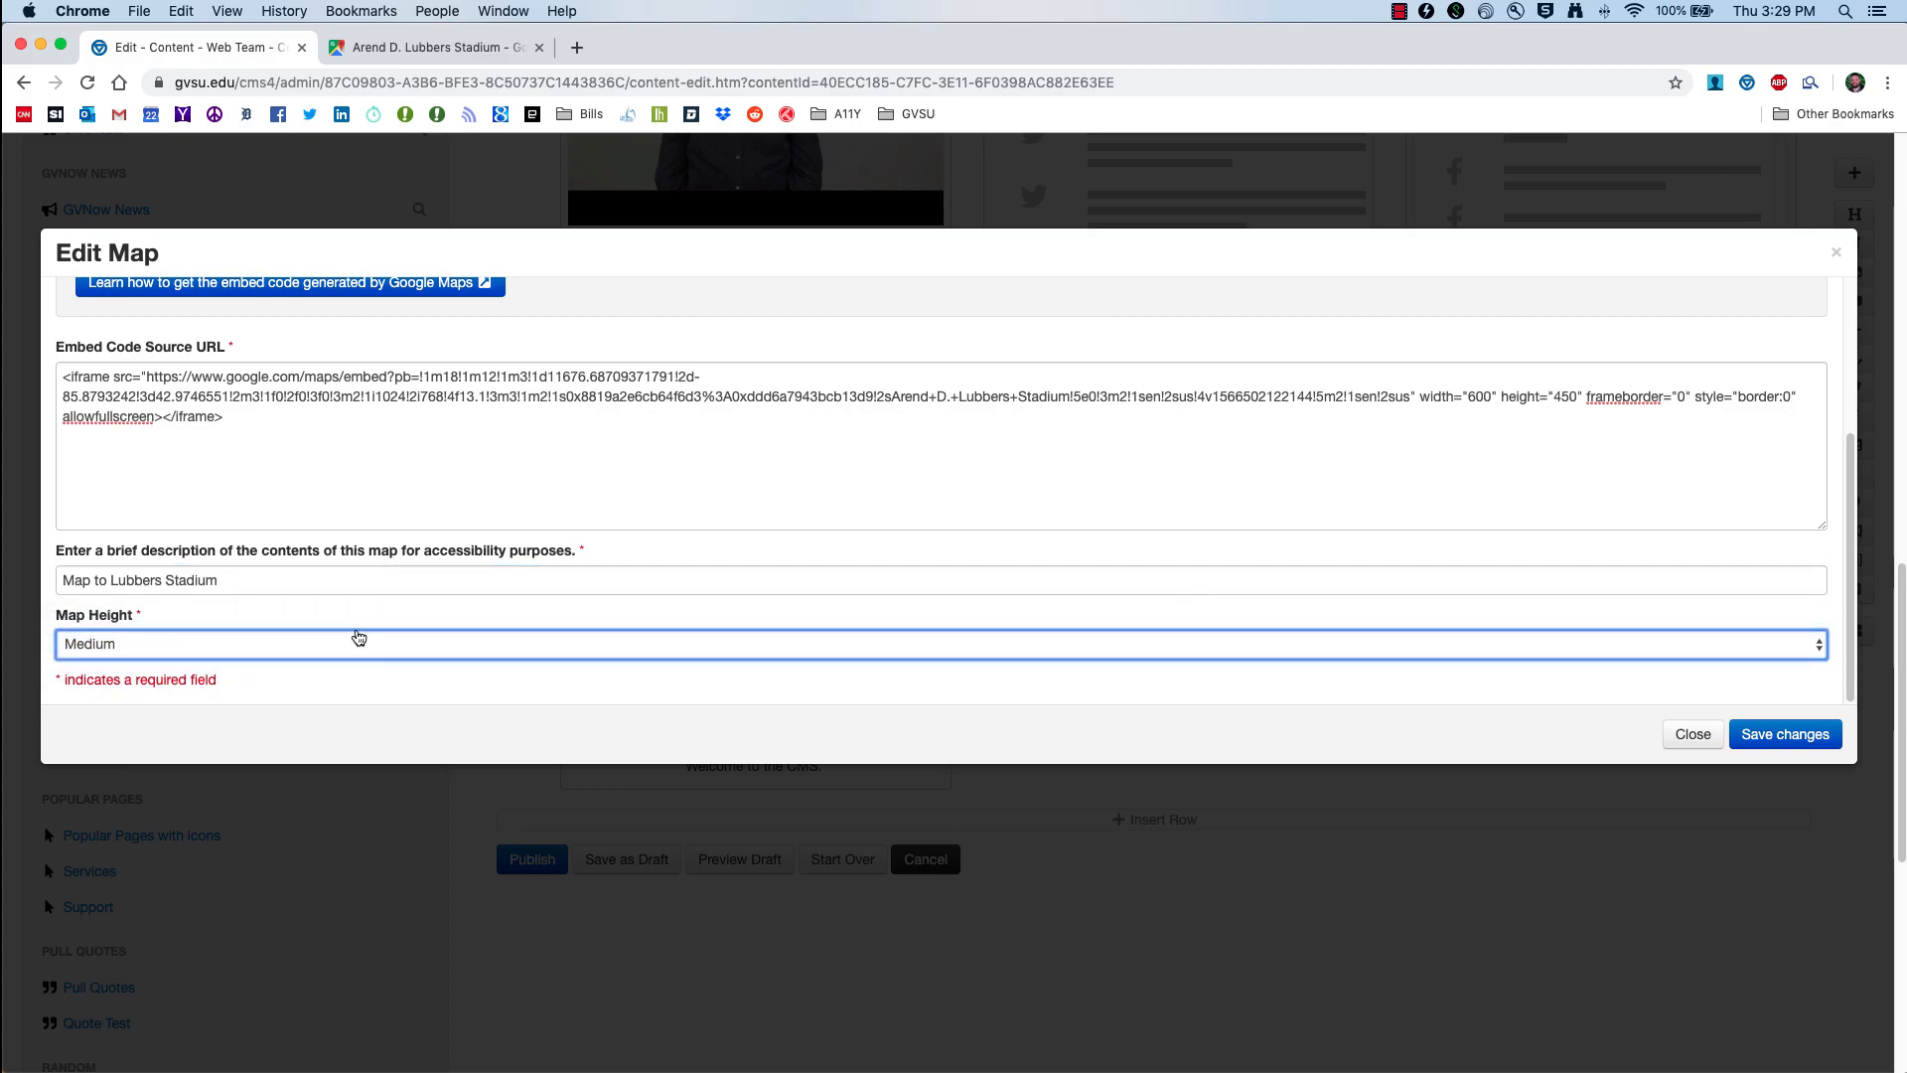
{"action": "left_click", "coordinate": [1837, 747]}
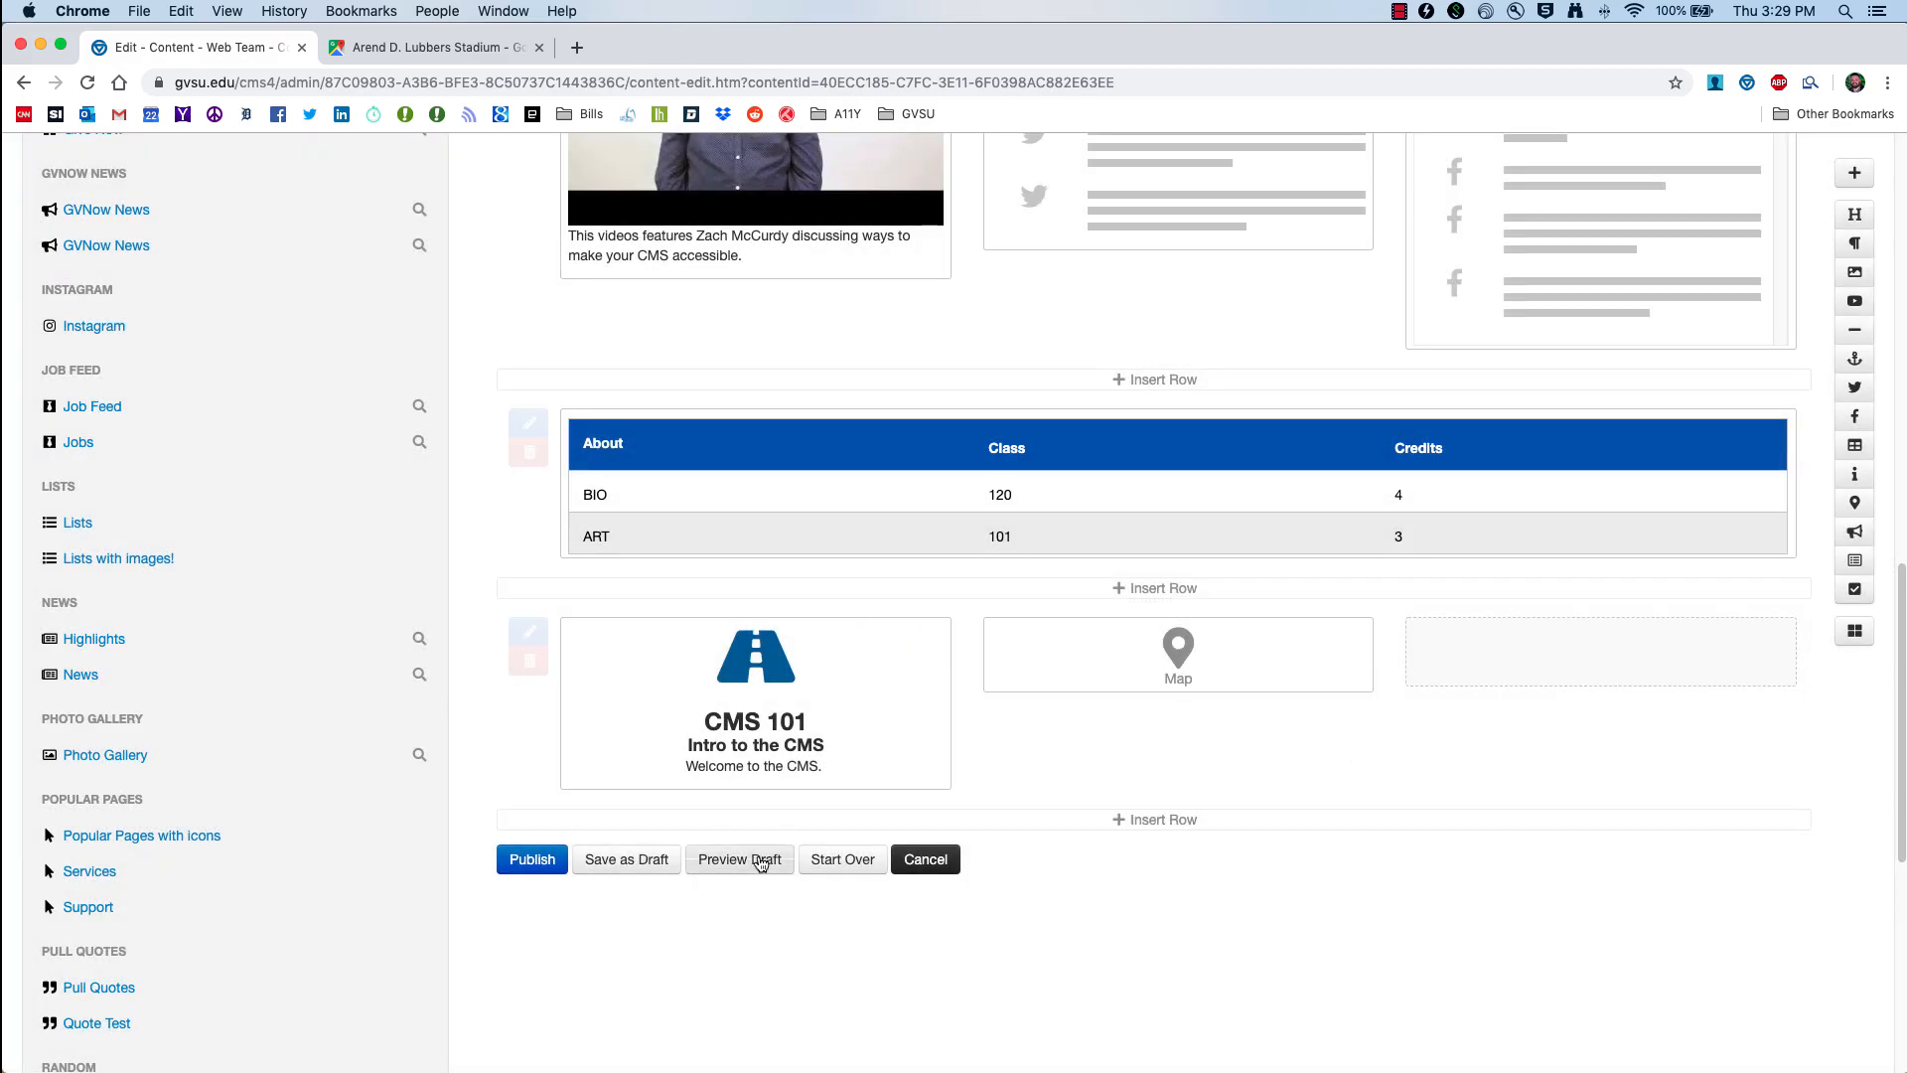
Step: Preview the page draft and check the embedded stadium map beside the CMS 101 fact
{"action": "left_click", "coordinate": [760, 860]}
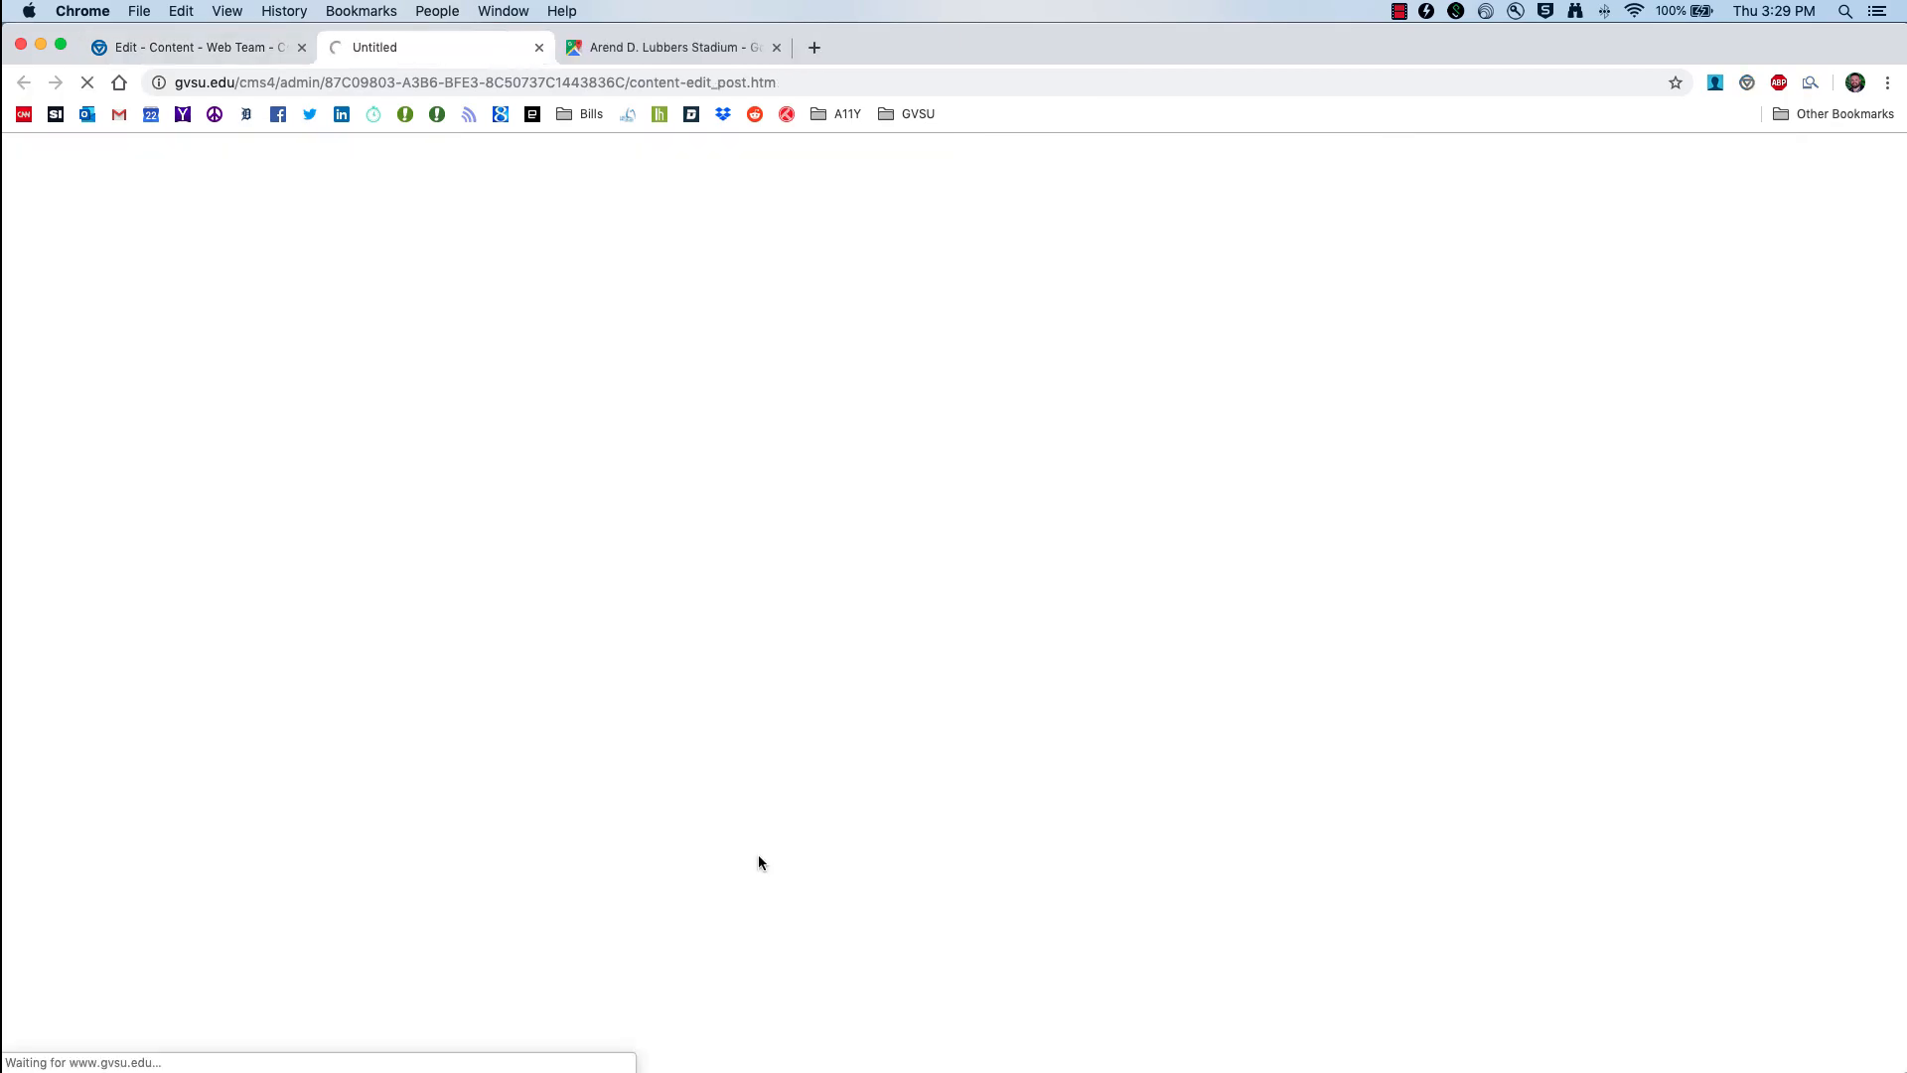
{"action": "scroll", "coordinate": [770, 894], "scroll_direction": "down", "scroll_amount": 6}
{"action": "scroll", "coordinate": [775, 927], "scroll_direction": "down", "scroll_amount": 10}
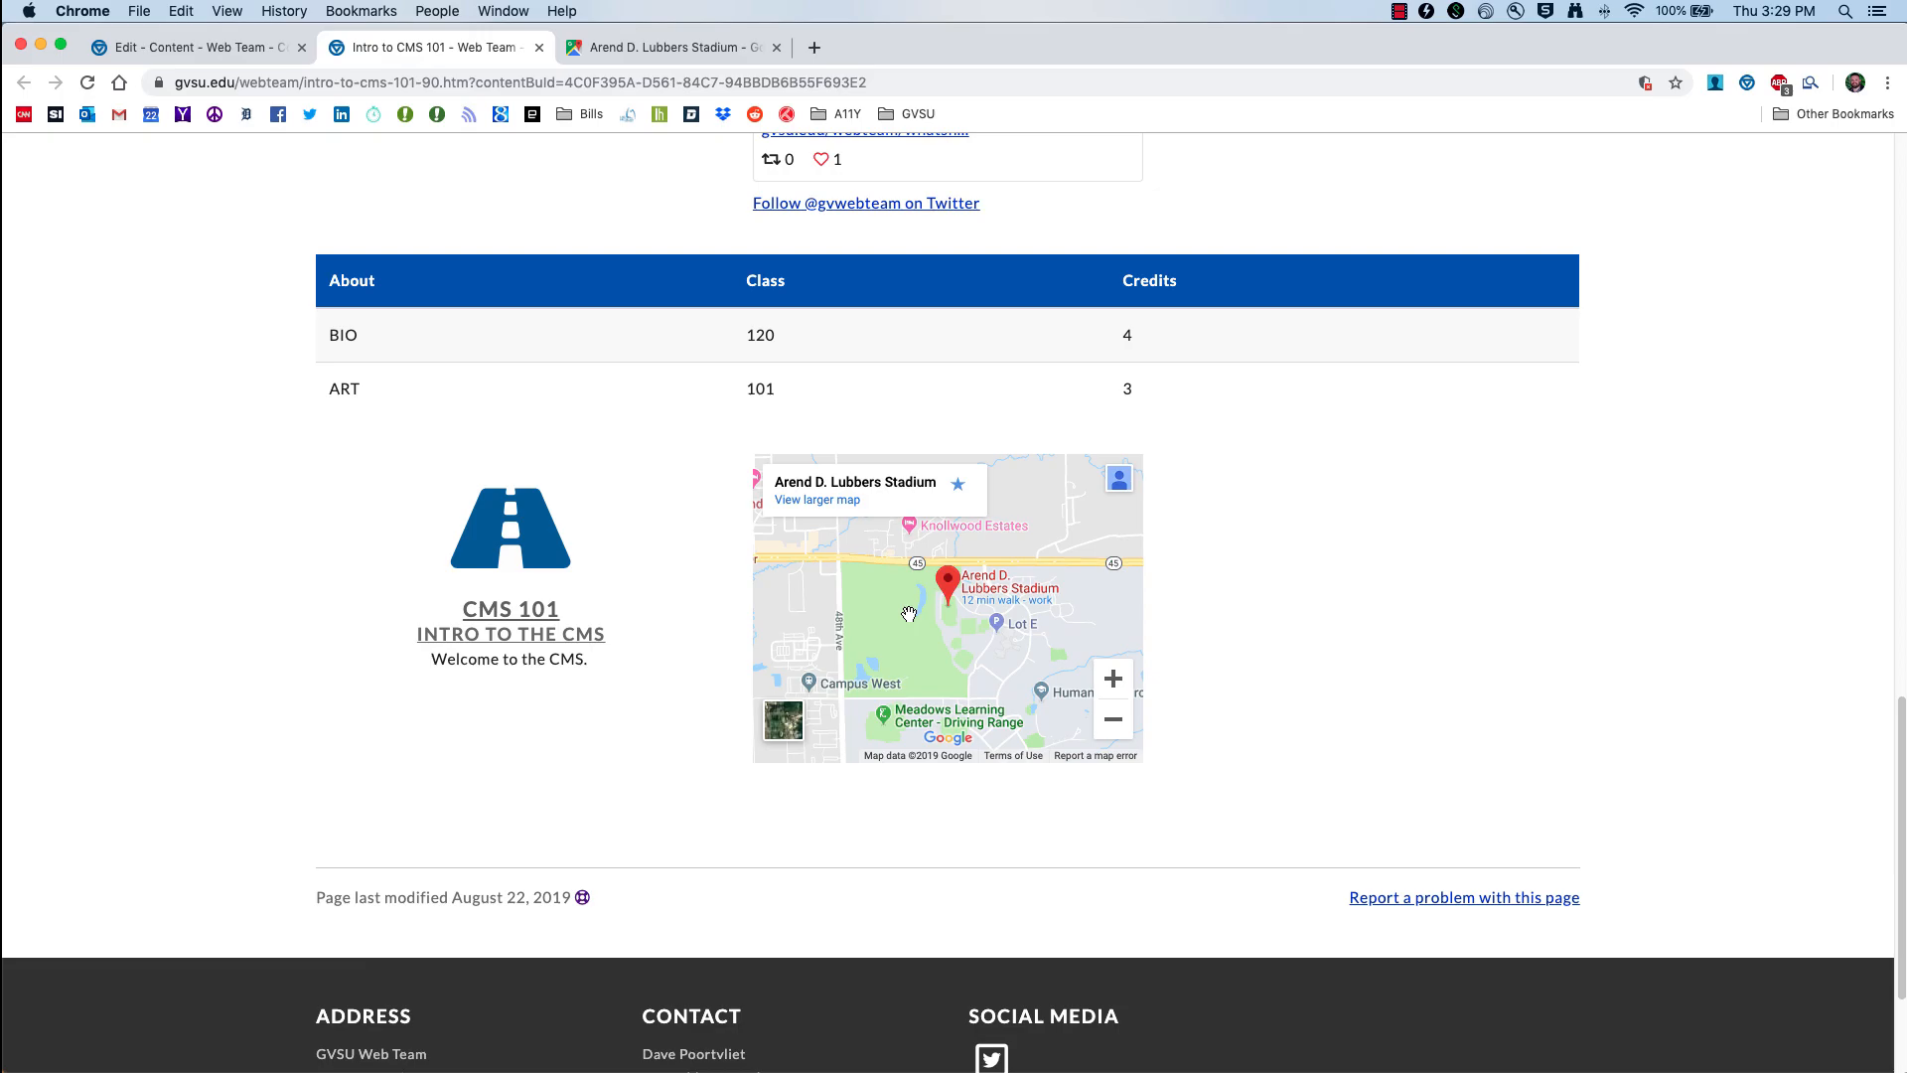
Step: Switch to Google Maps, reopen the stadium's sharing options and review the embed-a-map code before leaving the map
{"action": "left_click", "coordinate": [653, 47]}
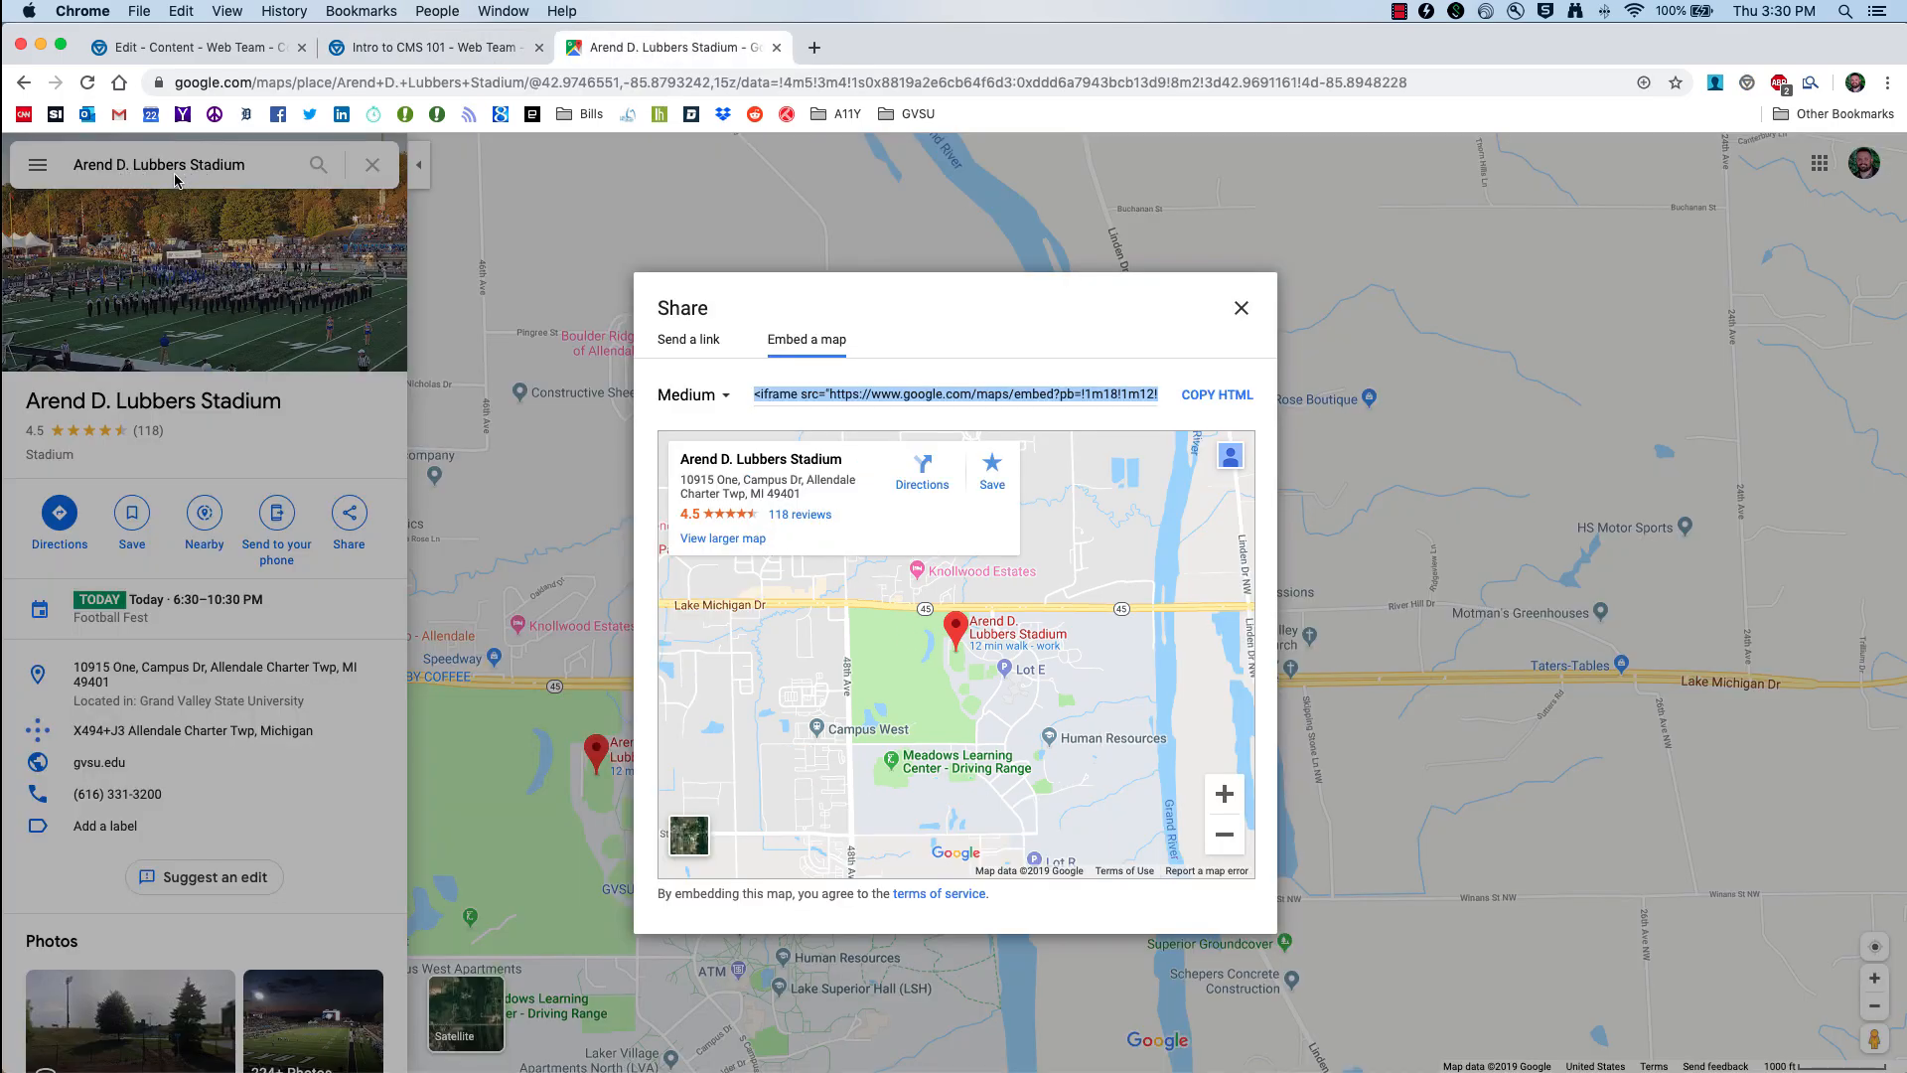
{"action": "left_click", "coordinate": [1241, 309]}
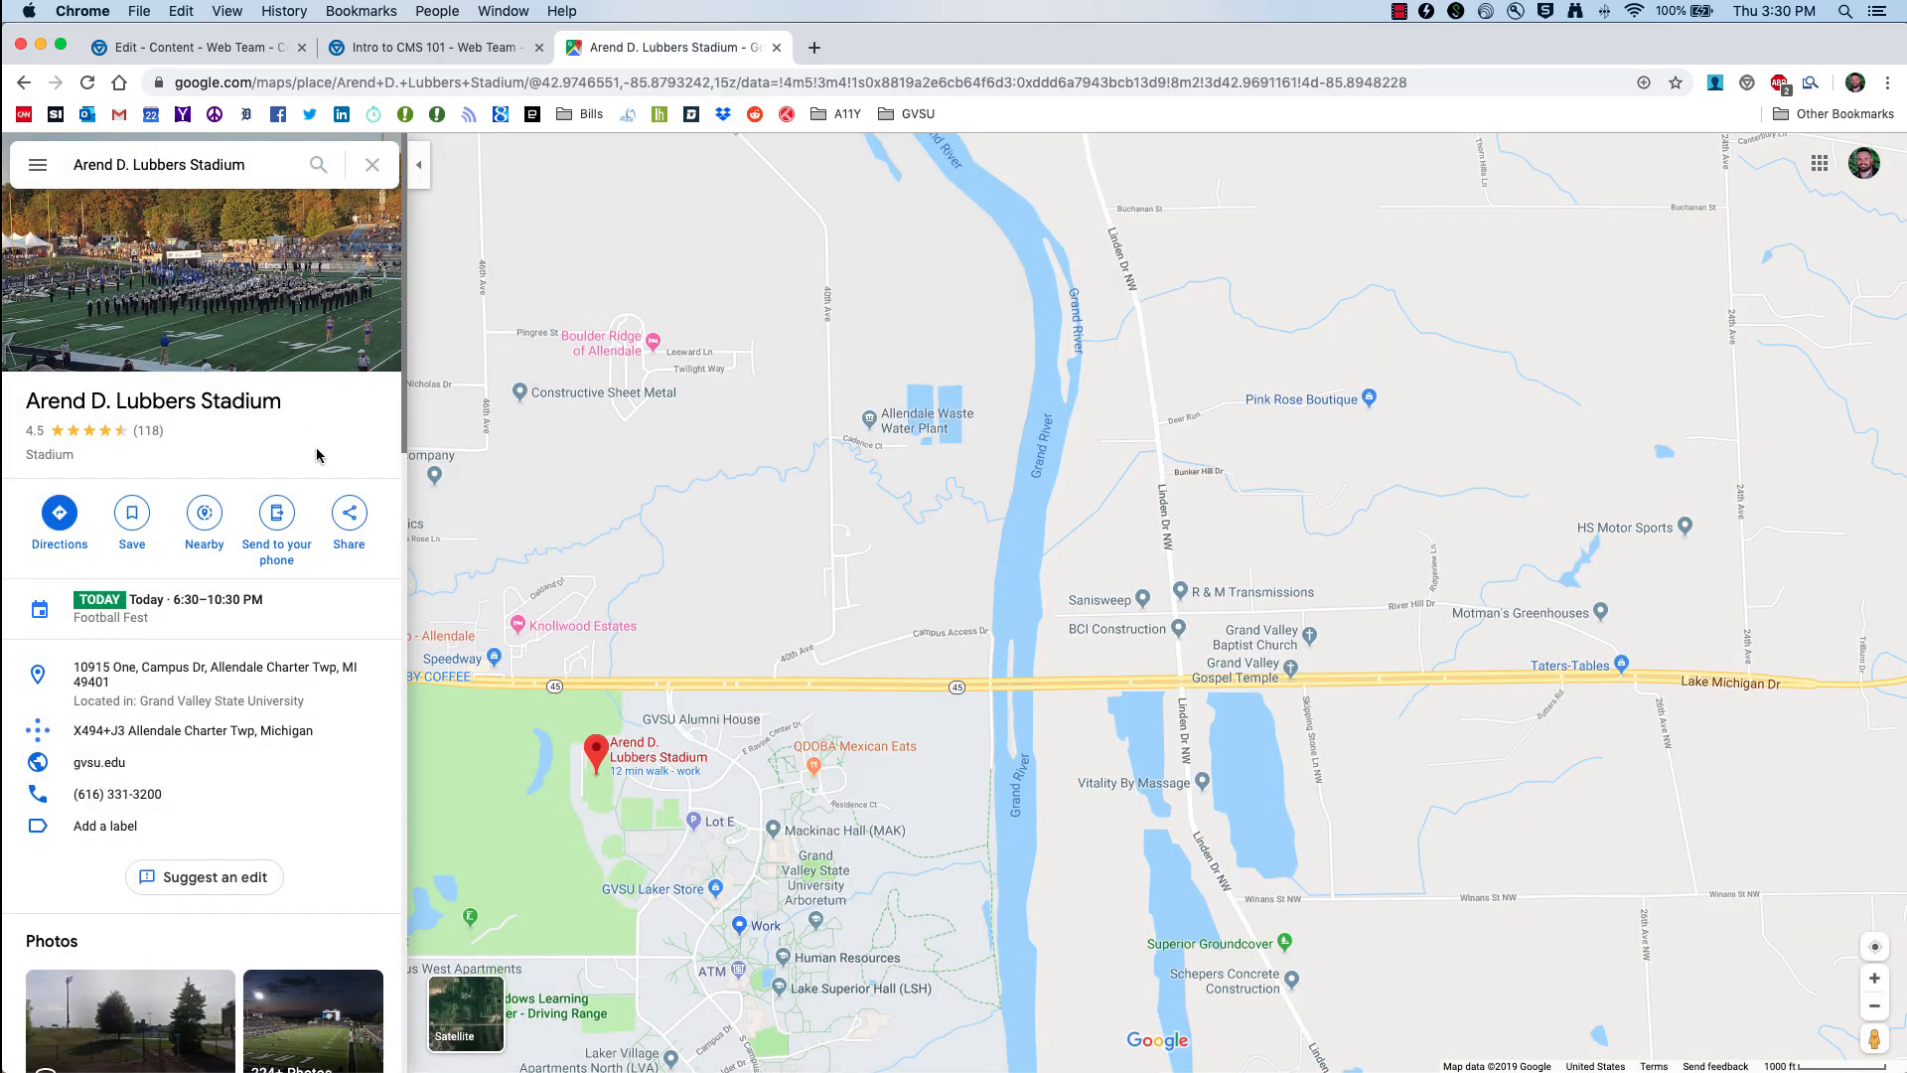
{"action": "left_click", "coordinate": [353, 513]}
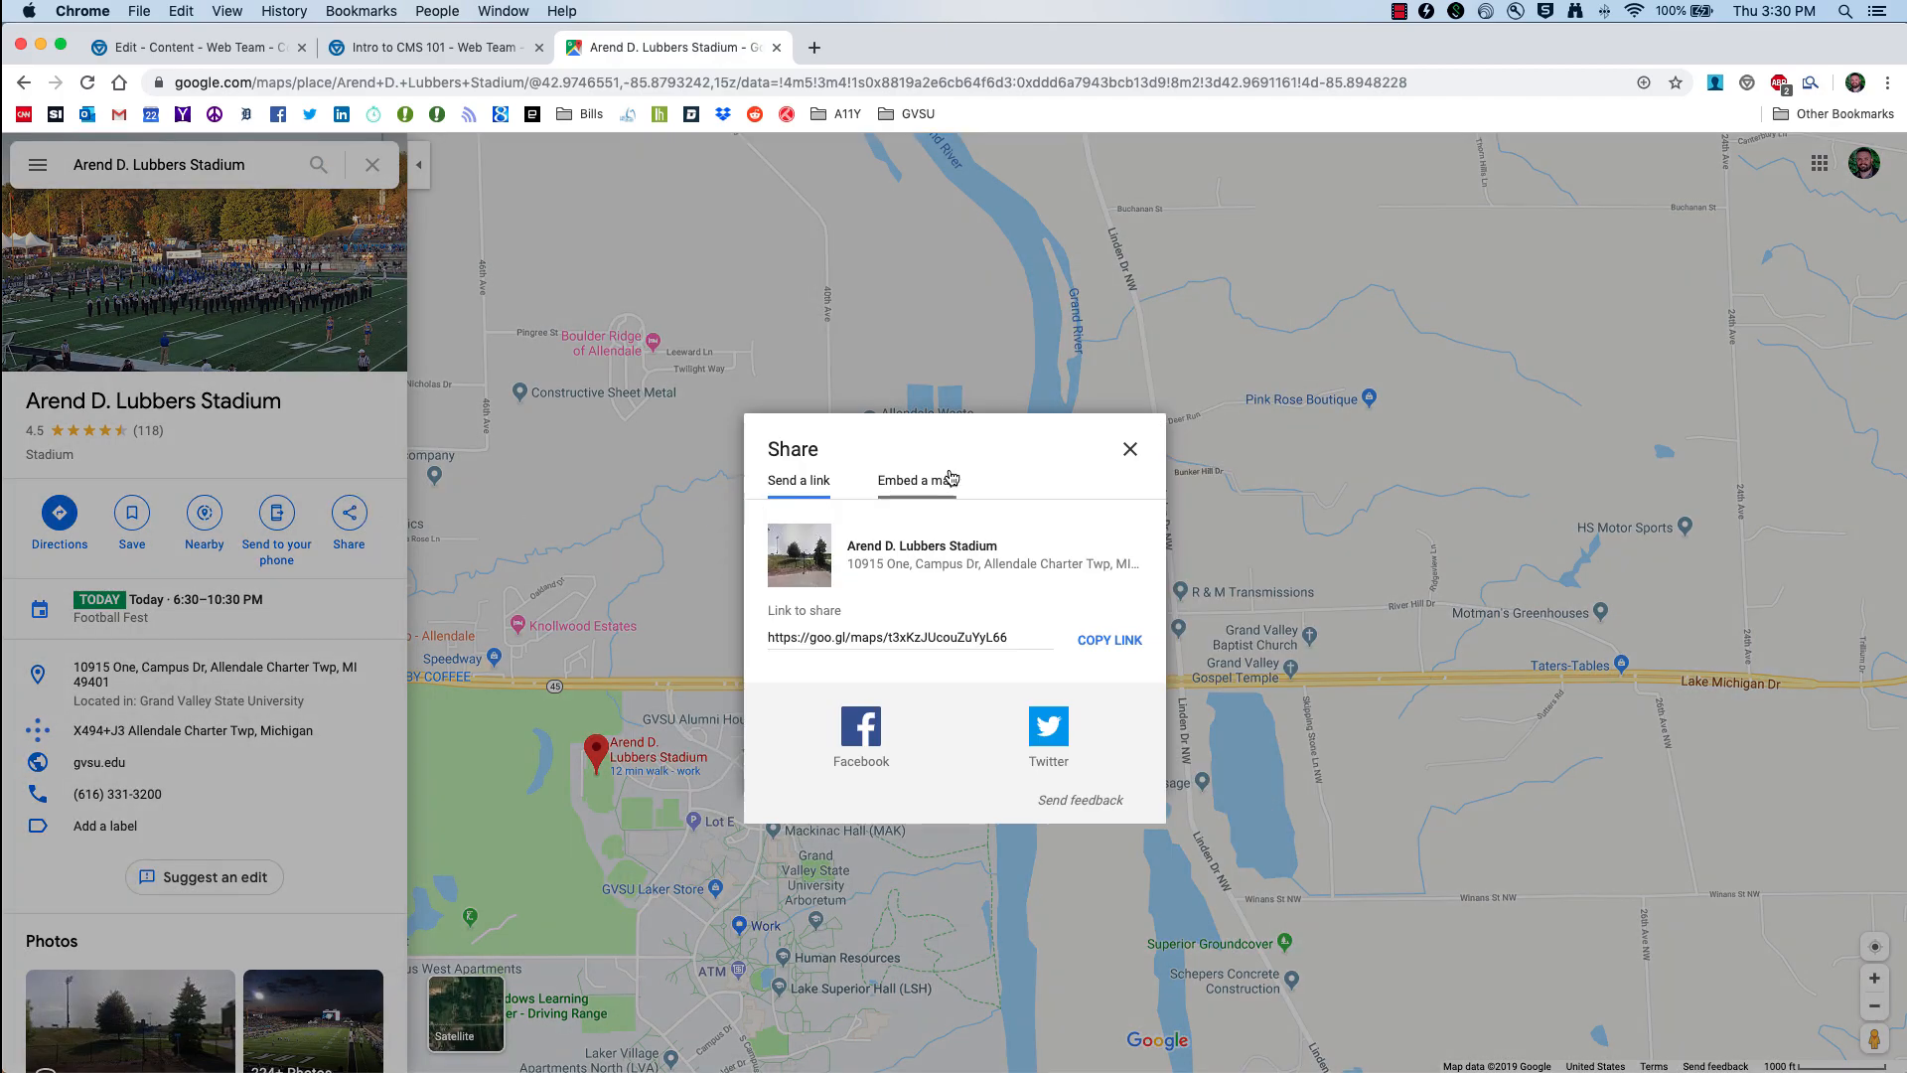
{"action": "left_click", "coordinate": [917, 480]}
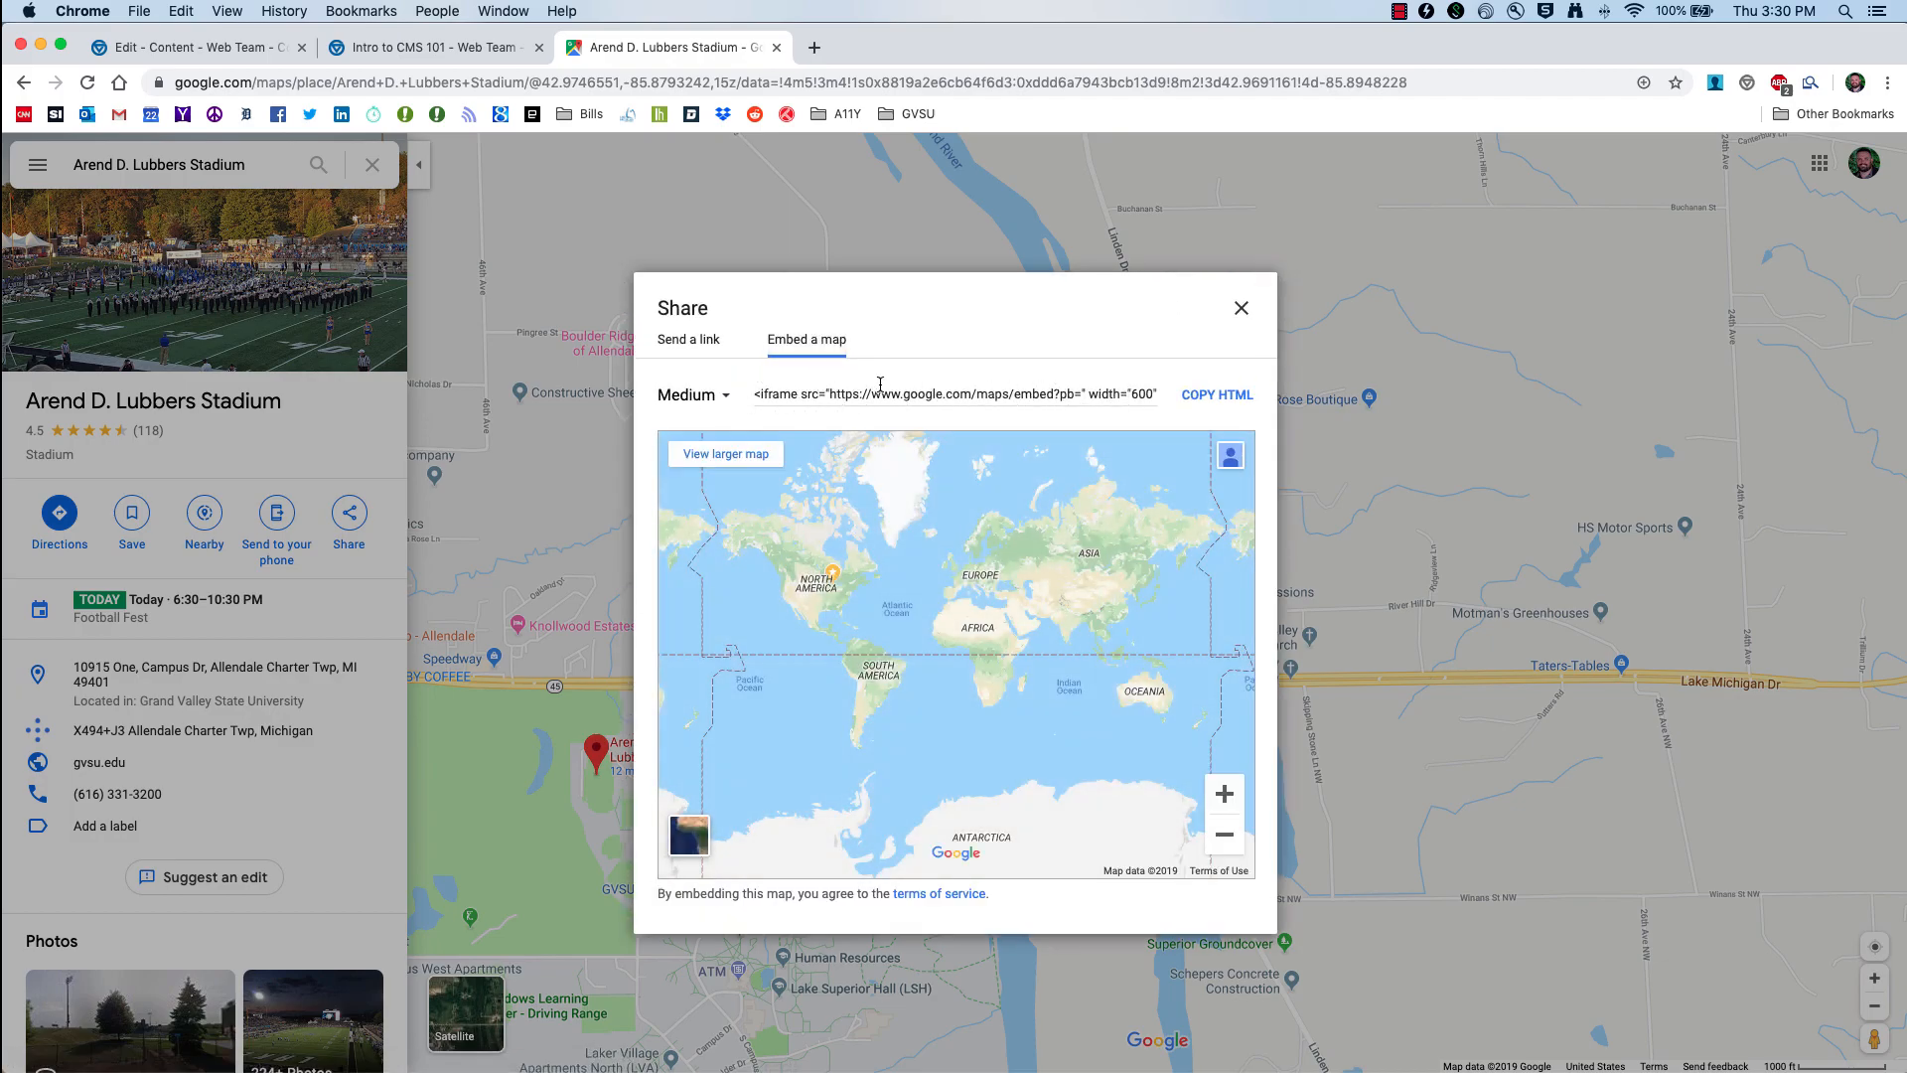
{"action": "left_click", "coordinate": [439, 51]}
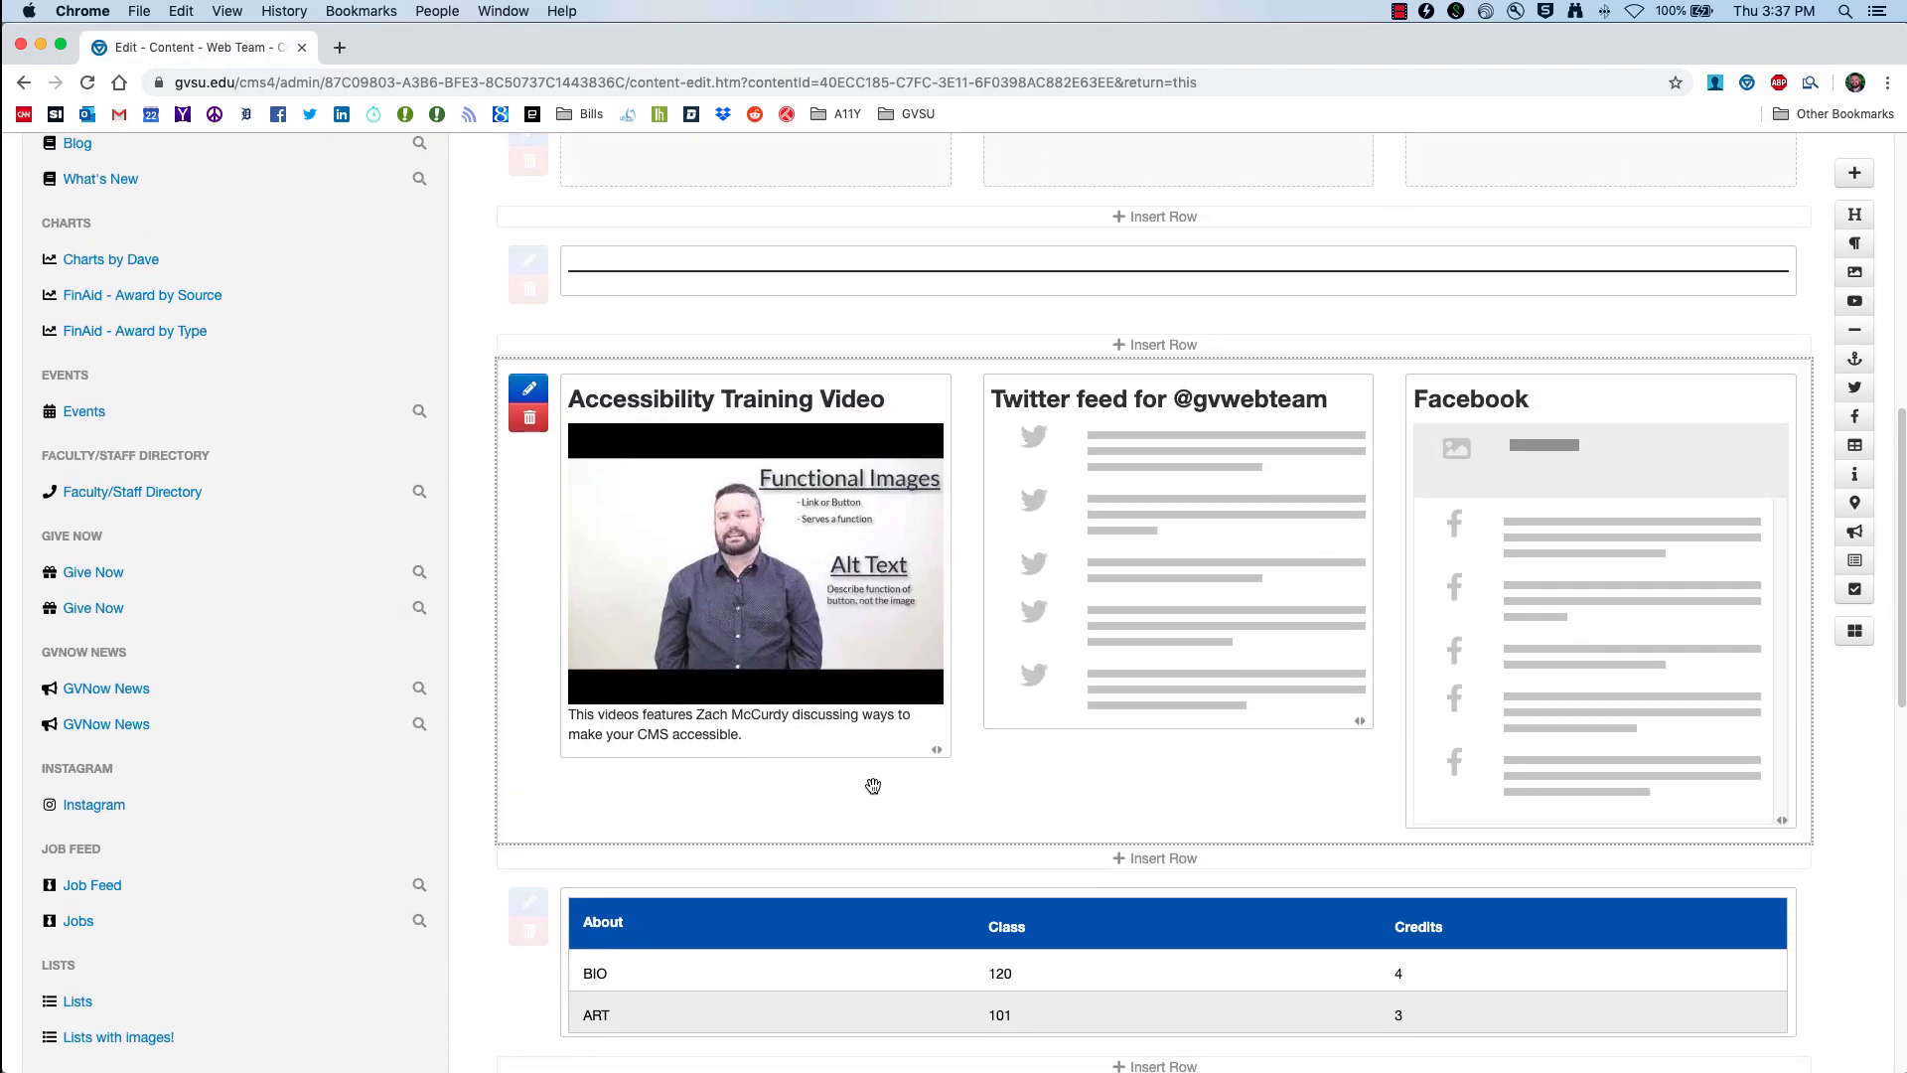
Step: Look over the page's rows in the content editor and publish the Intro to CMS 101 page
{"action": "scroll", "coordinate": [873, 784], "scroll_direction": "up", "scroll_amount": 5}
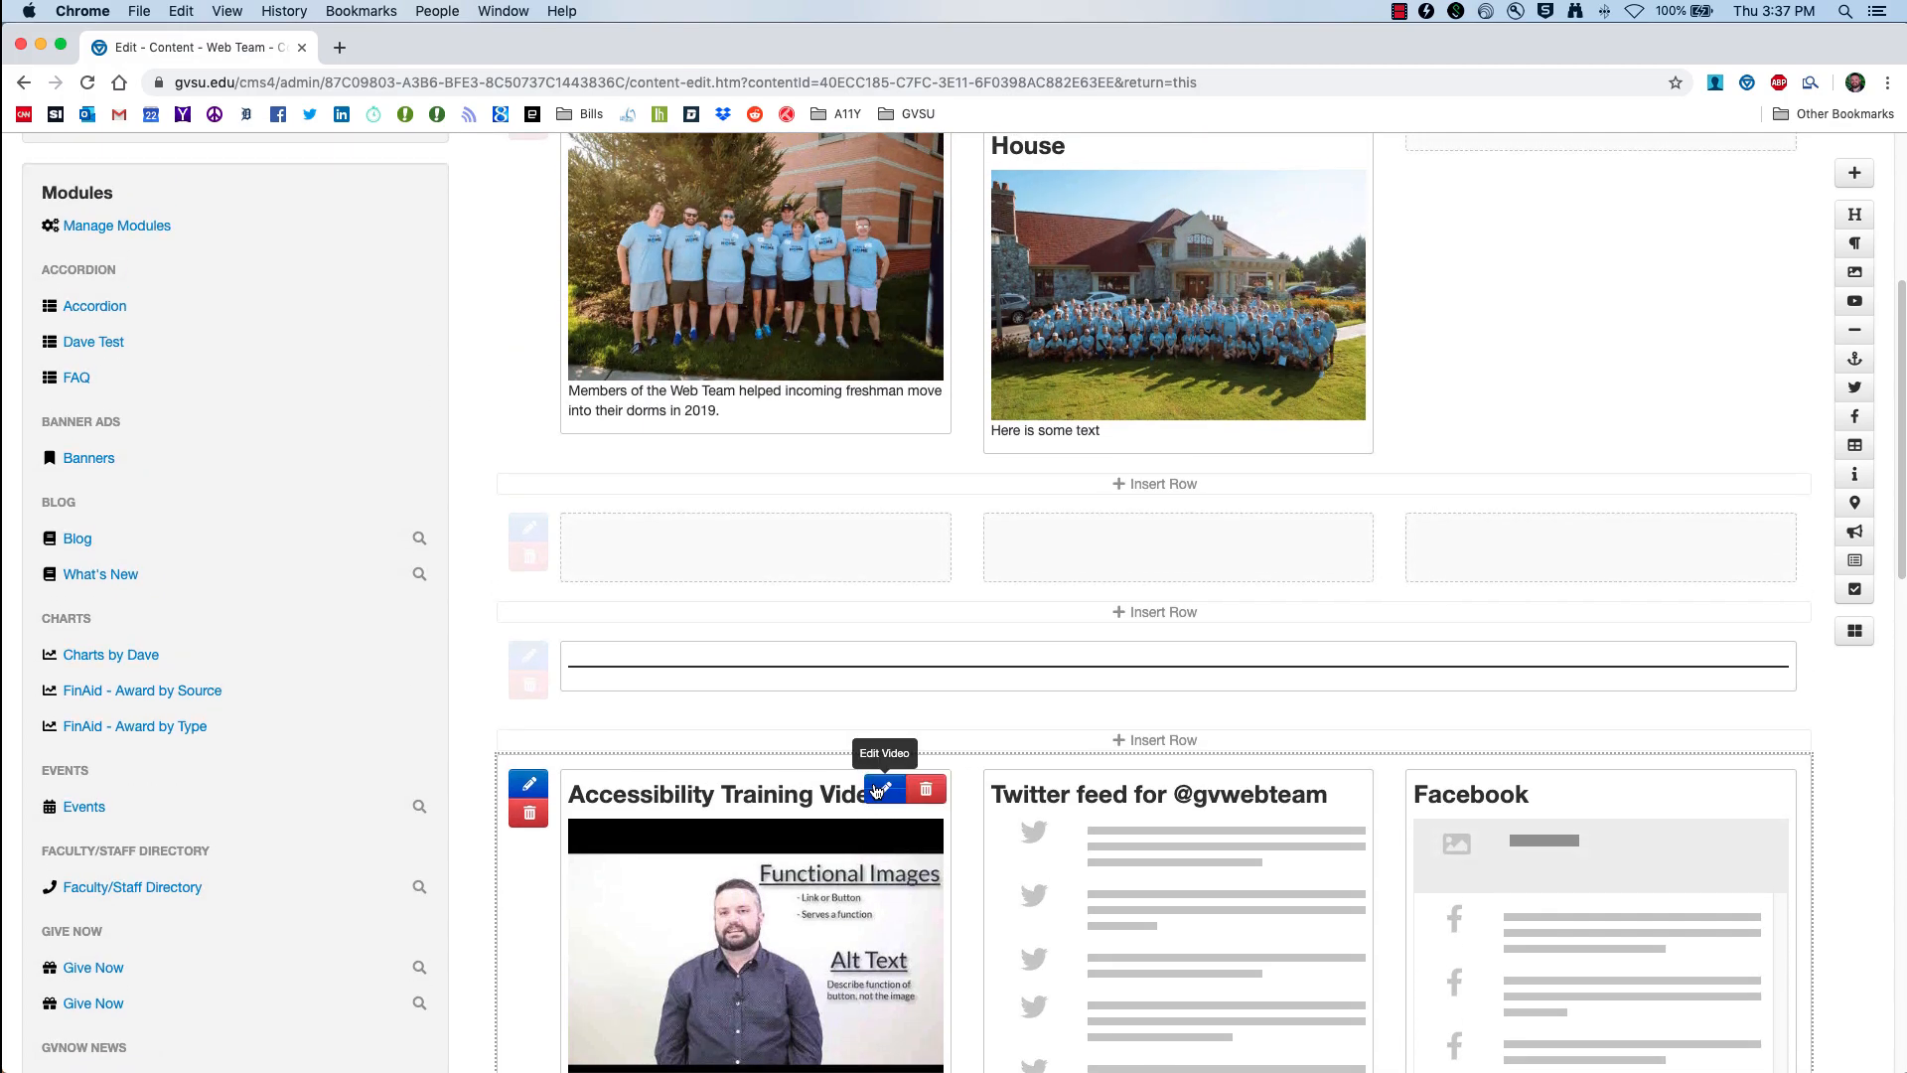
{"action": "scroll", "coordinate": [873, 785], "scroll_direction": "up", "scroll_amount": 3}
{"action": "scroll", "coordinate": [874, 785], "scroll_direction": "down", "scroll_amount": 7}
{"action": "scroll", "coordinate": [874, 785], "scroll_direction": "down", "scroll_amount": 10}
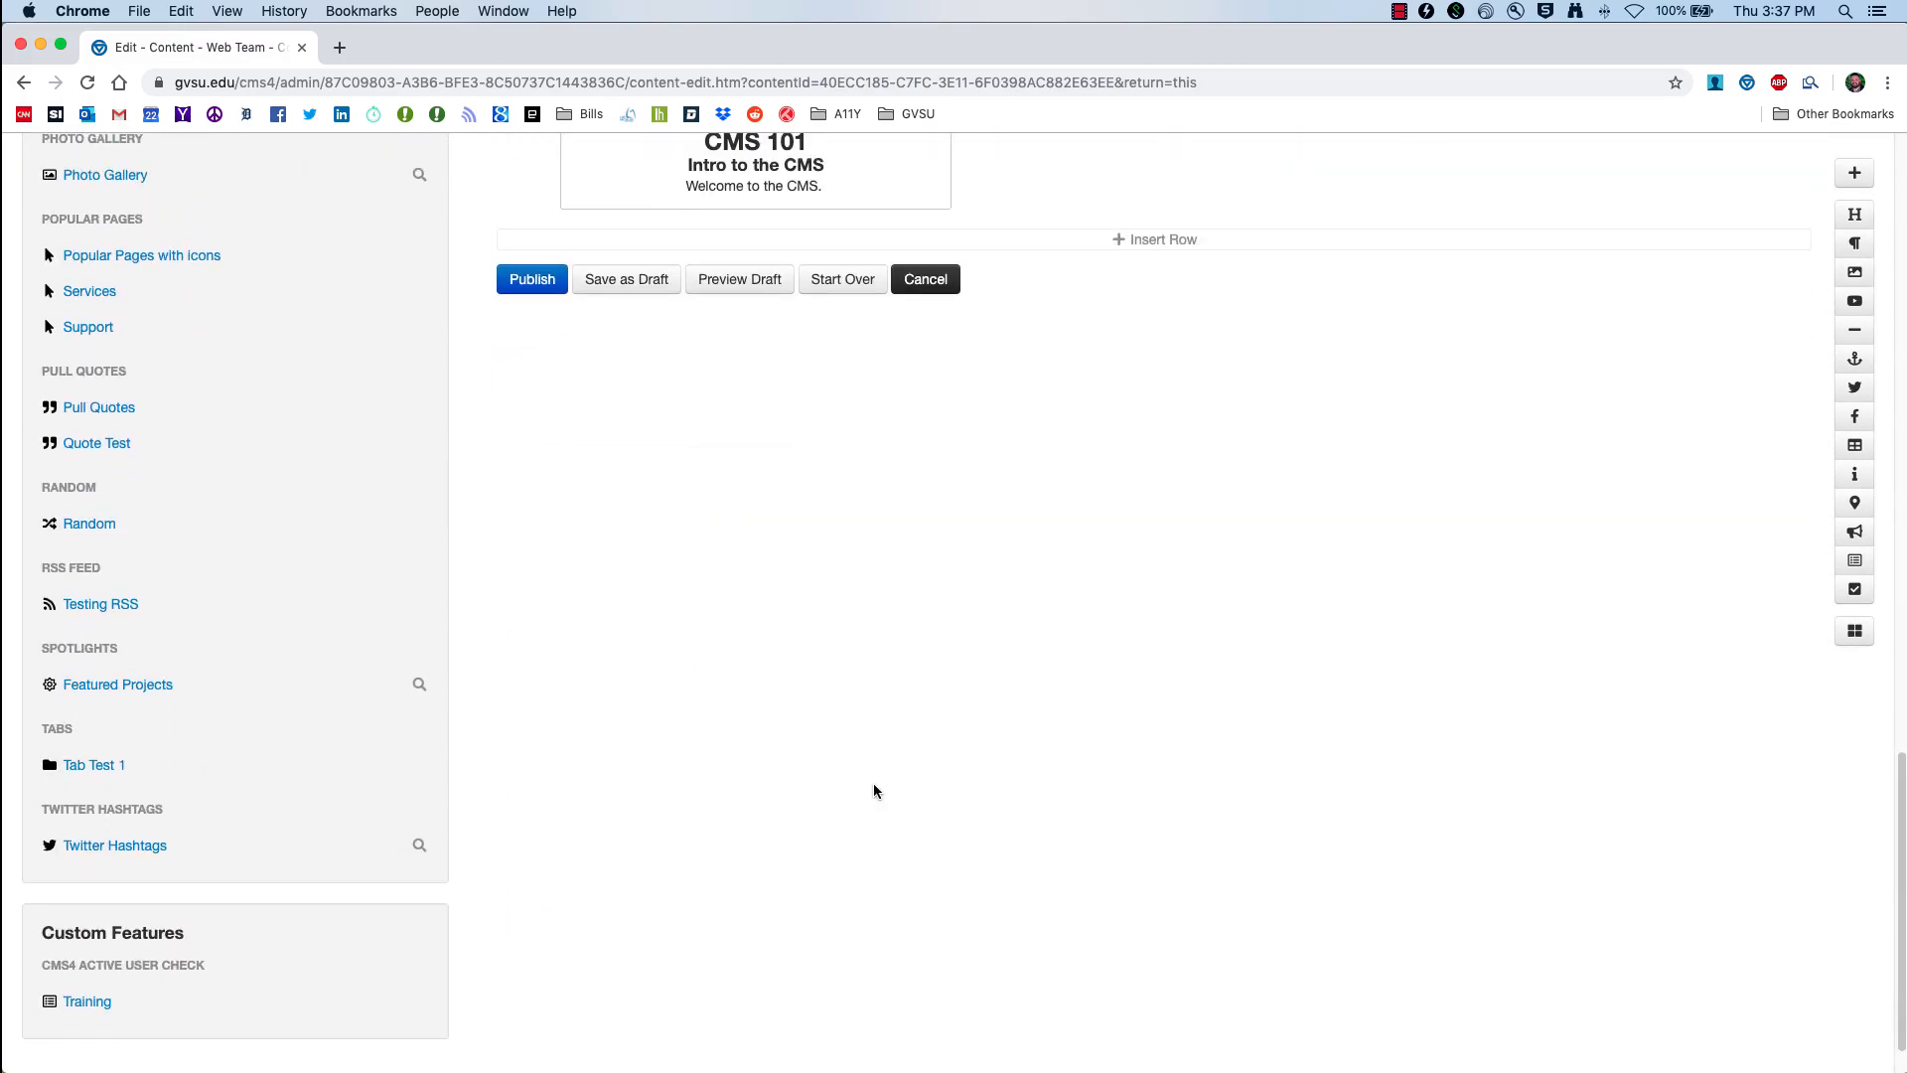
{"action": "scroll", "coordinate": [873, 783], "scroll_direction": "up", "scroll_amount": 3}
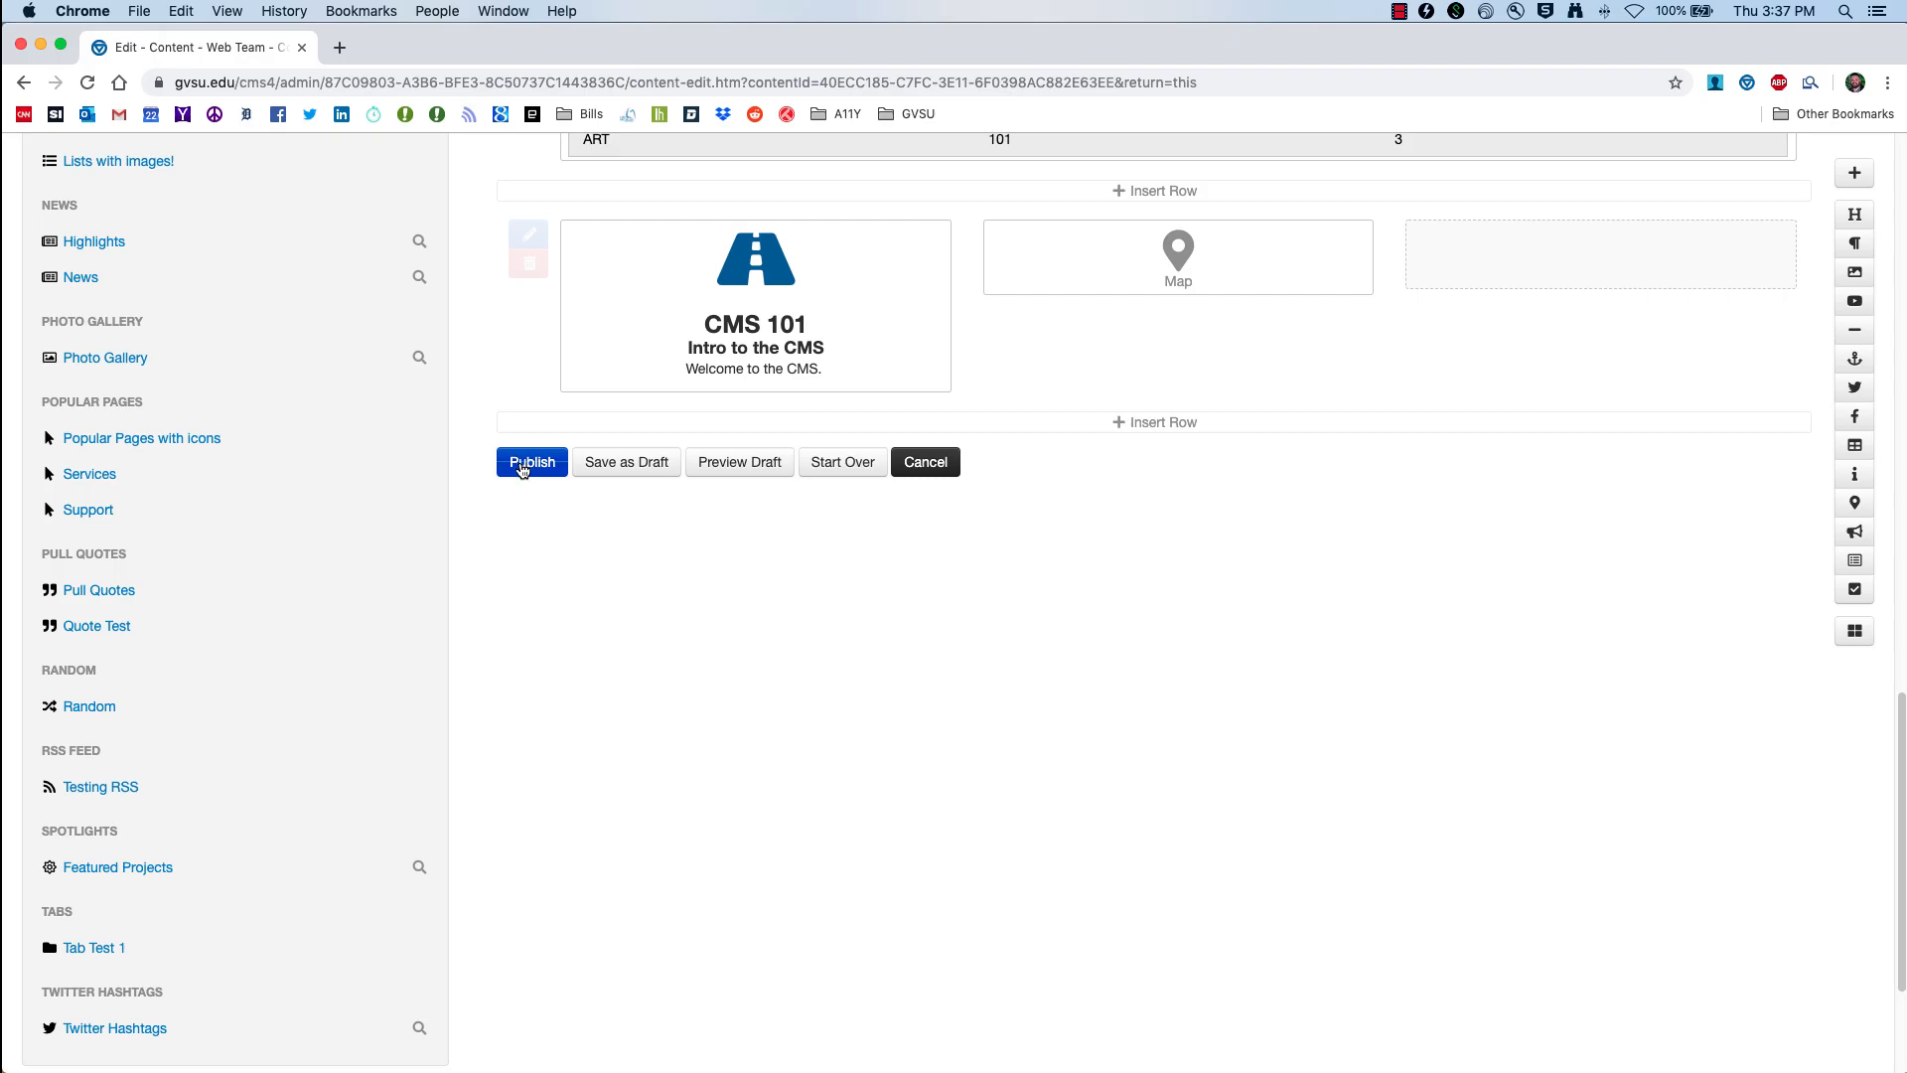
{"action": "left_click", "coordinate": [530, 467]}
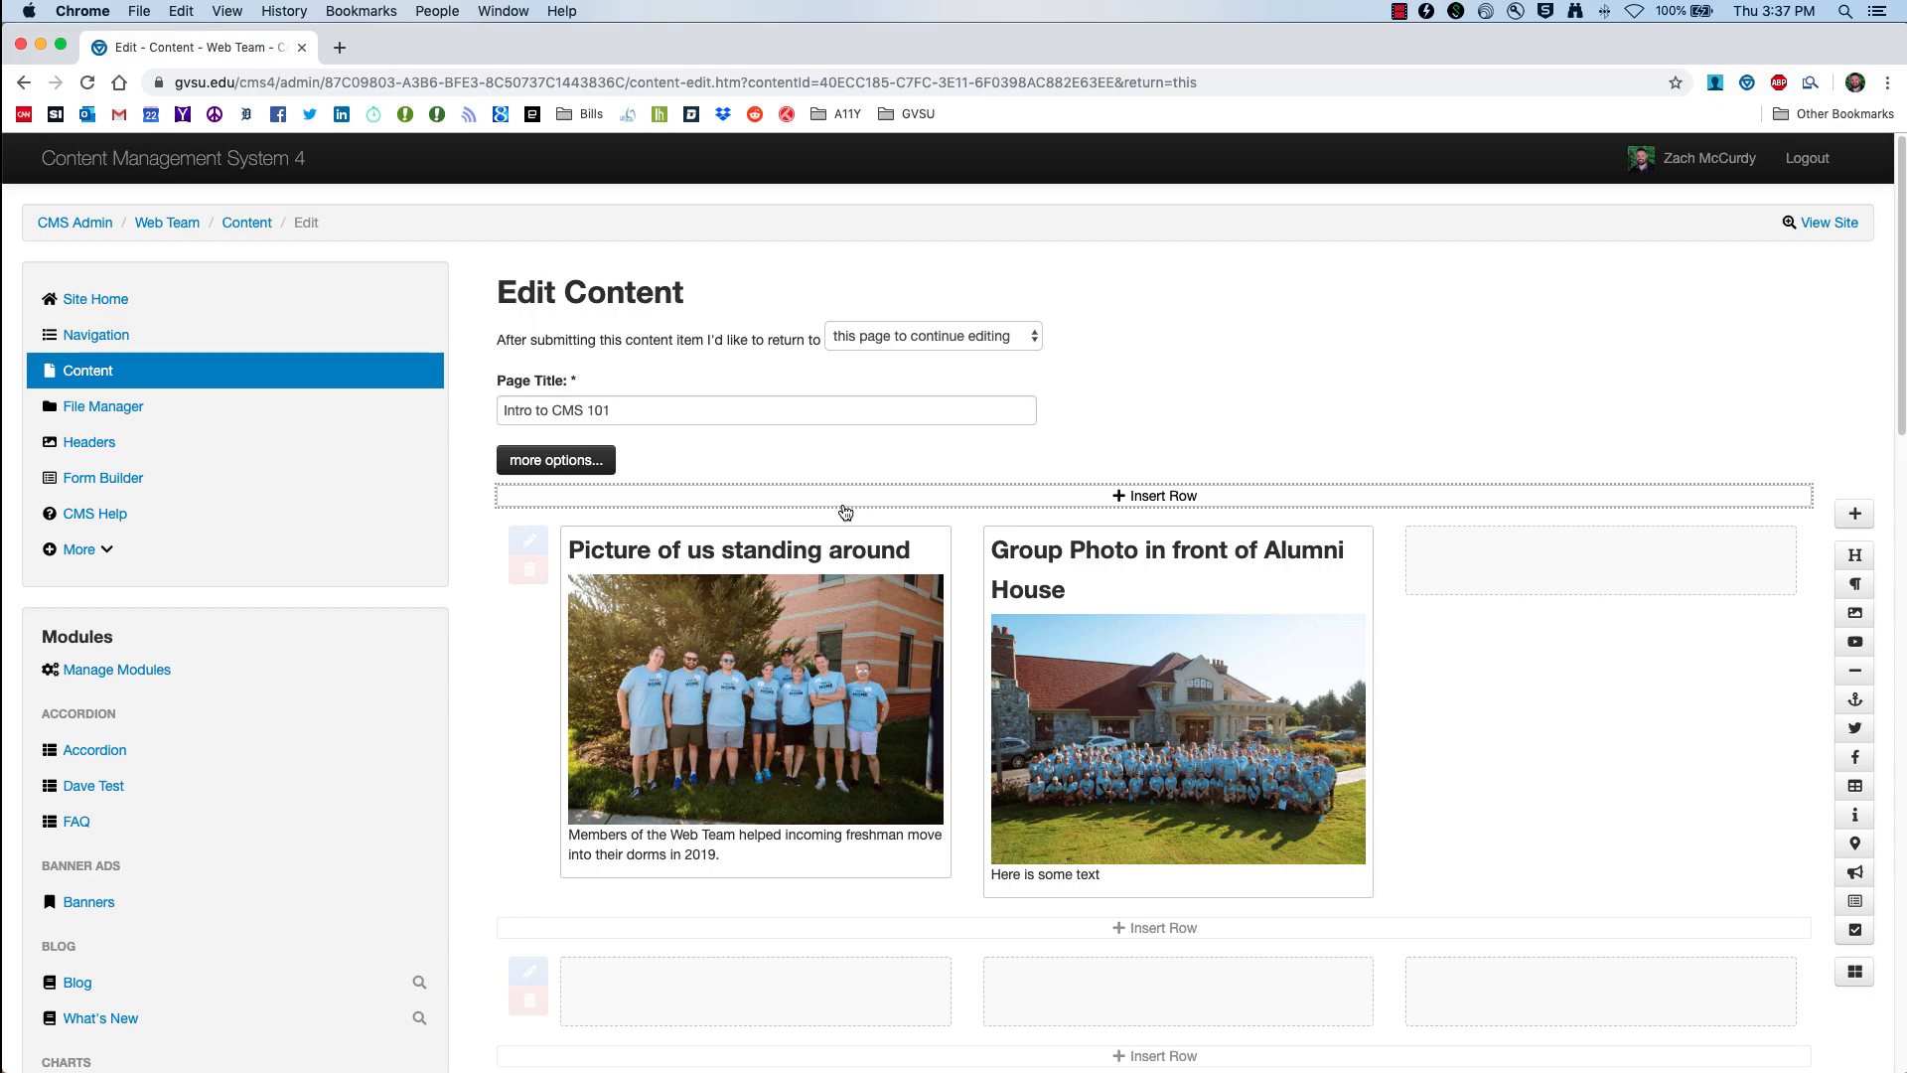
Step: Review the modules available for placing on the page in the module chooser and close it without adding one
{"action": "scroll", "coordinate": [845, 512], "scroll_direction": "down", "scroll_amount": 20}
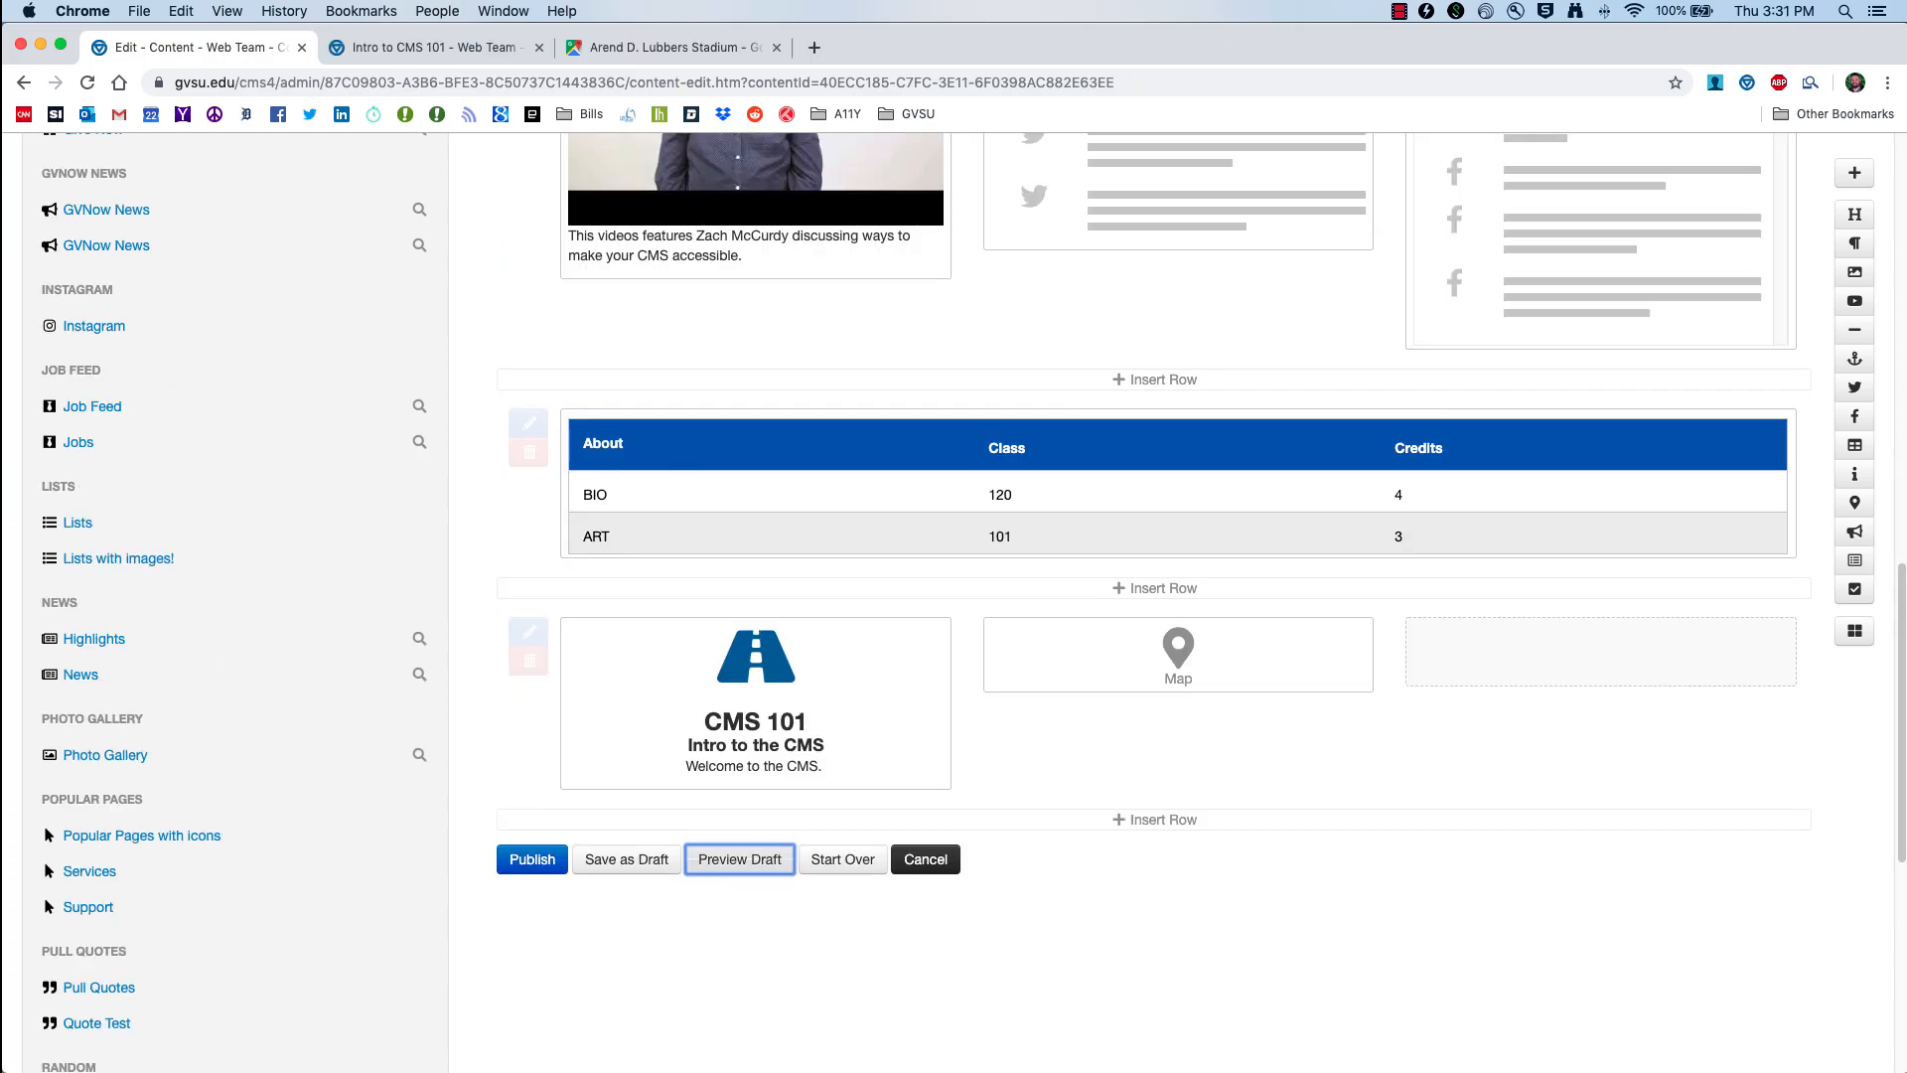
{"action": "left_click", "coordinate": [1075, 911]}
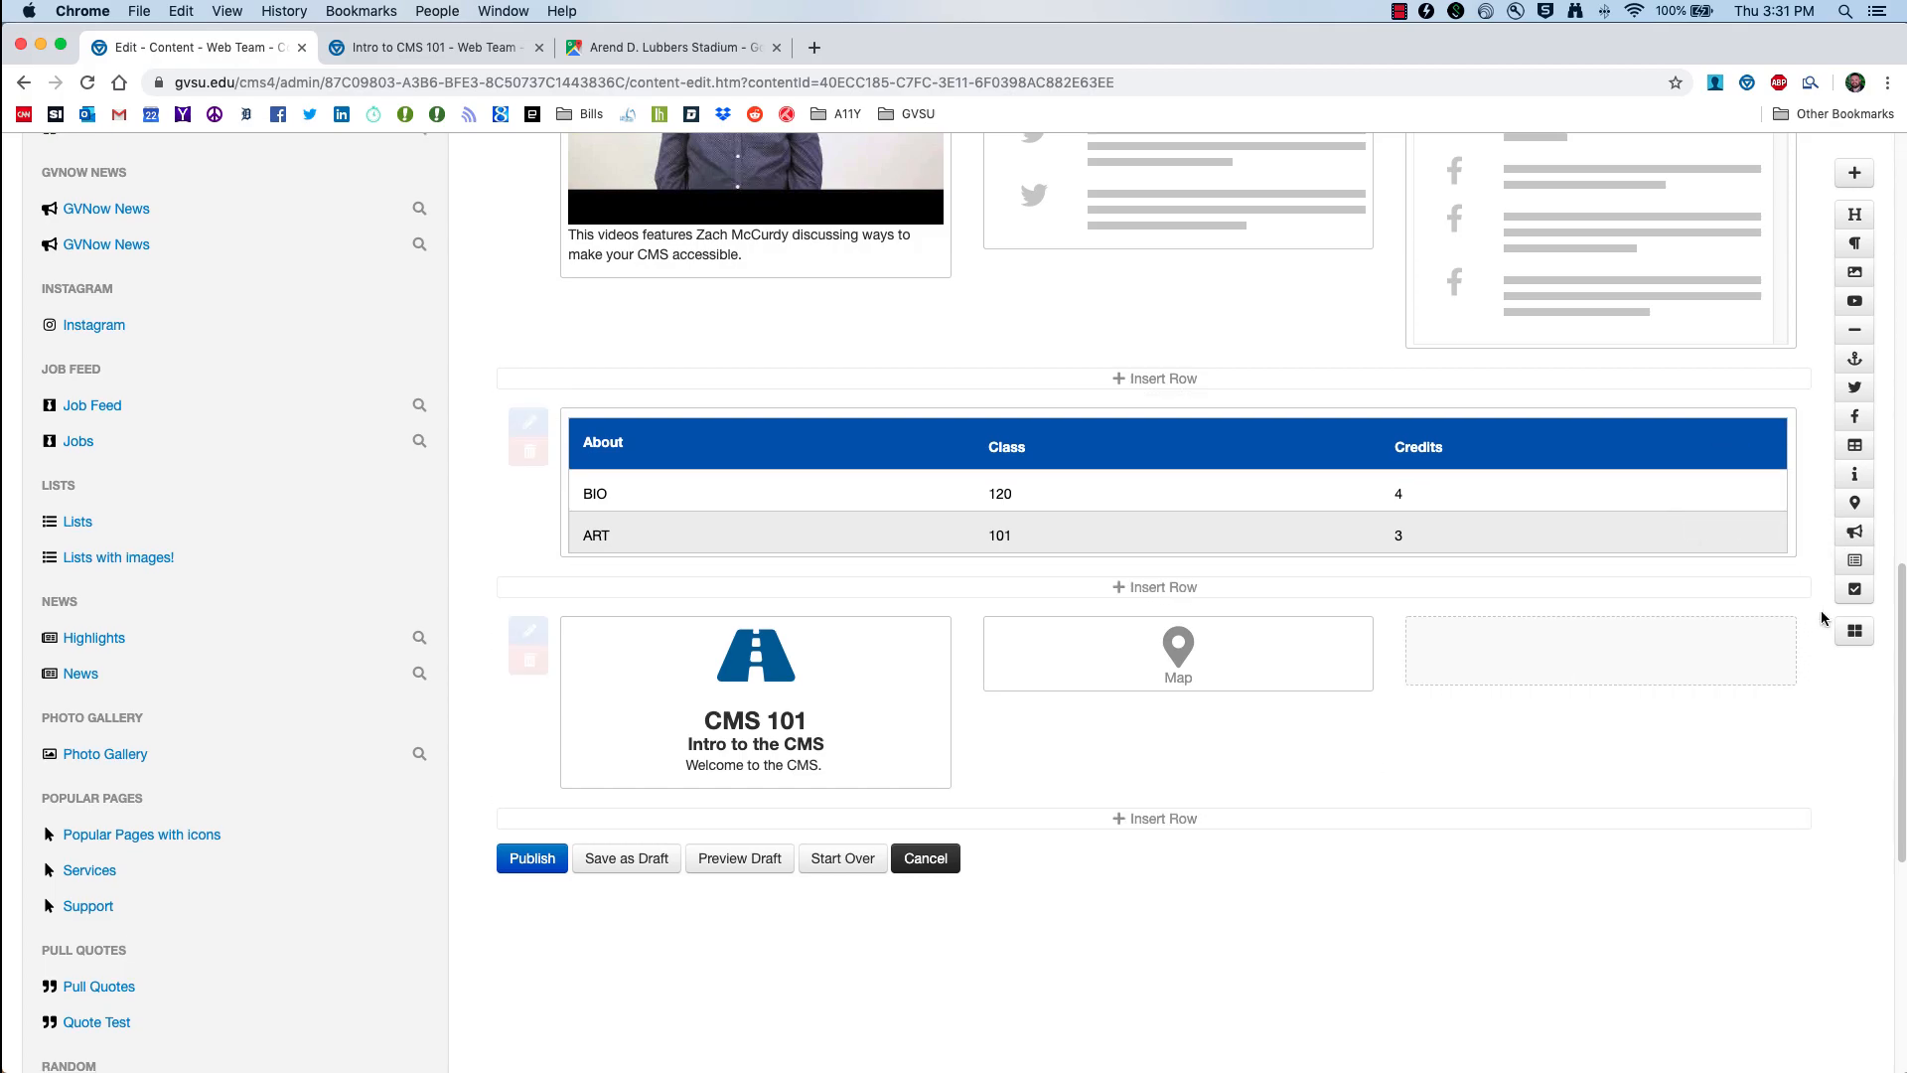
{"action": "scroll", "coordinate": [1871, 532], "scroll_direction": "up", "scroll_amount": 1}
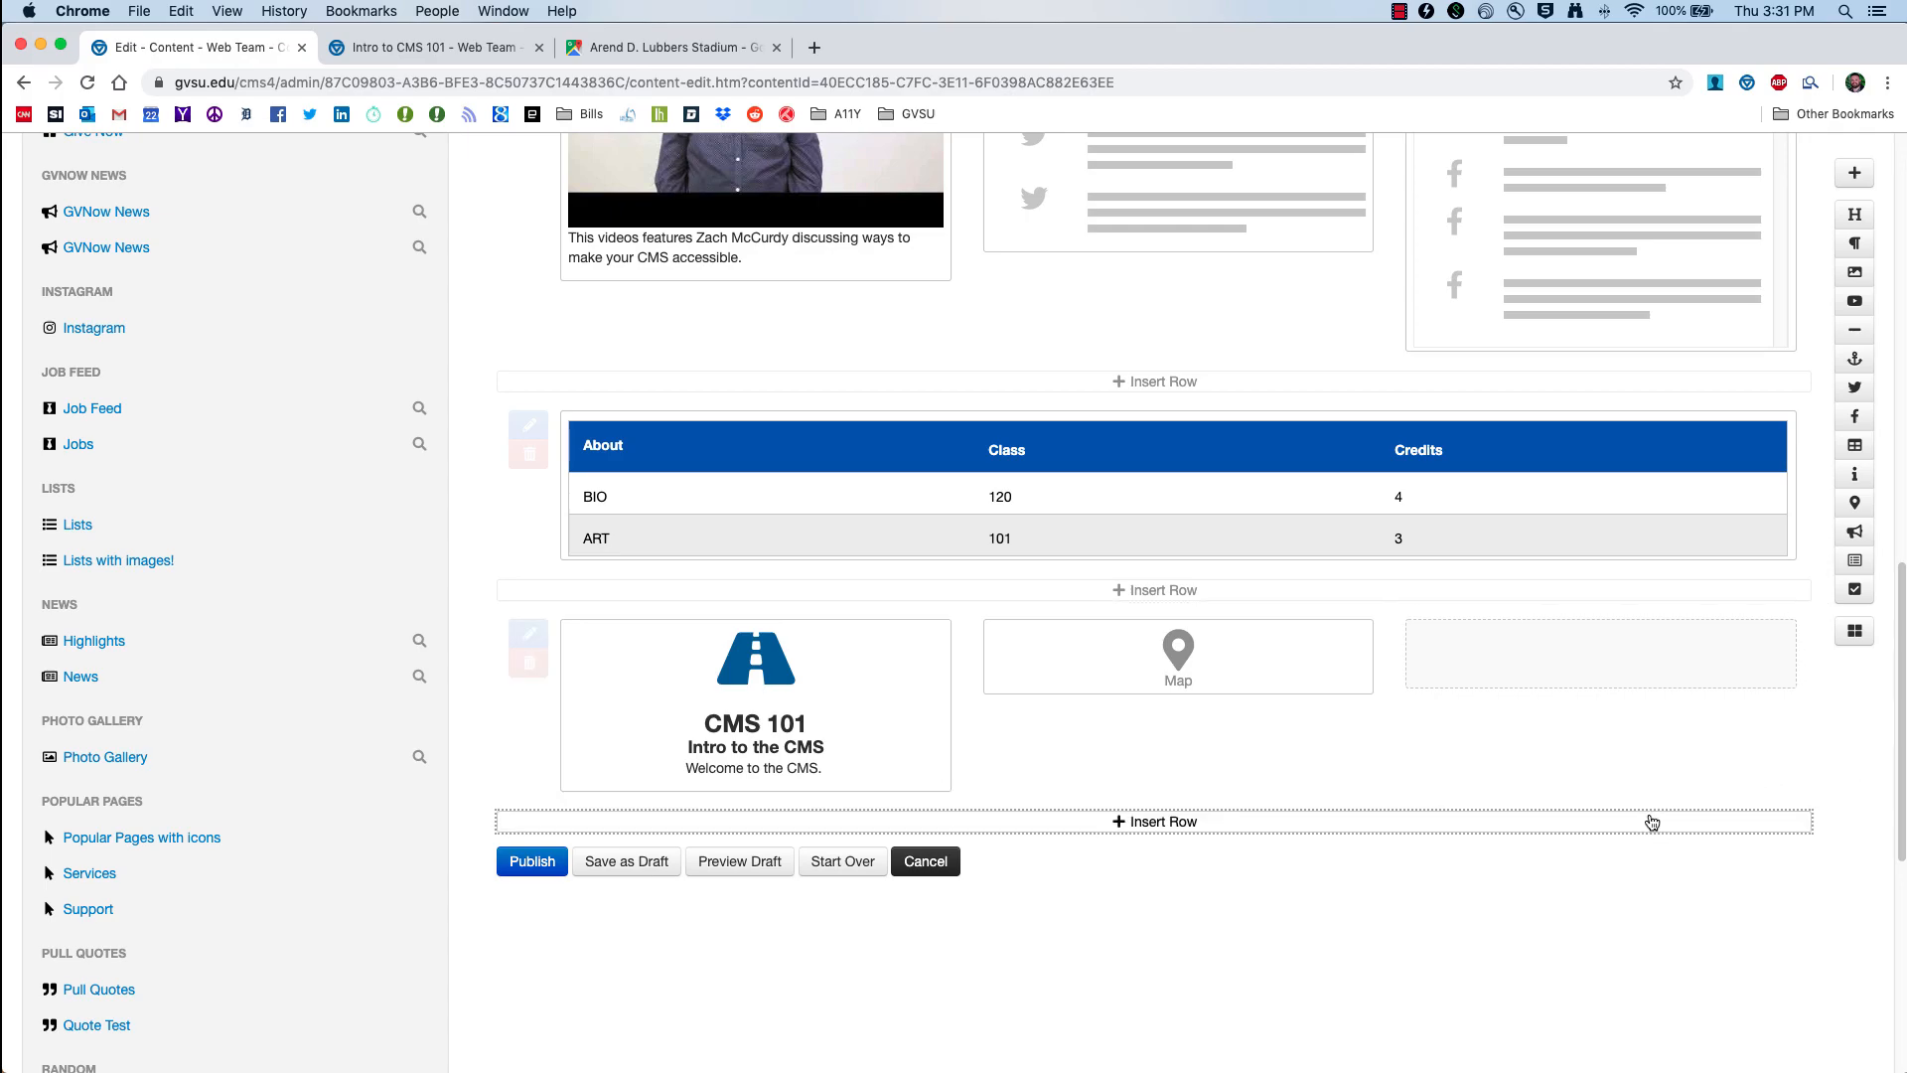
{"action": "scroll", "coordinate": [1648, 804], "scroll_direction": "up", "scroll_amount": 15}
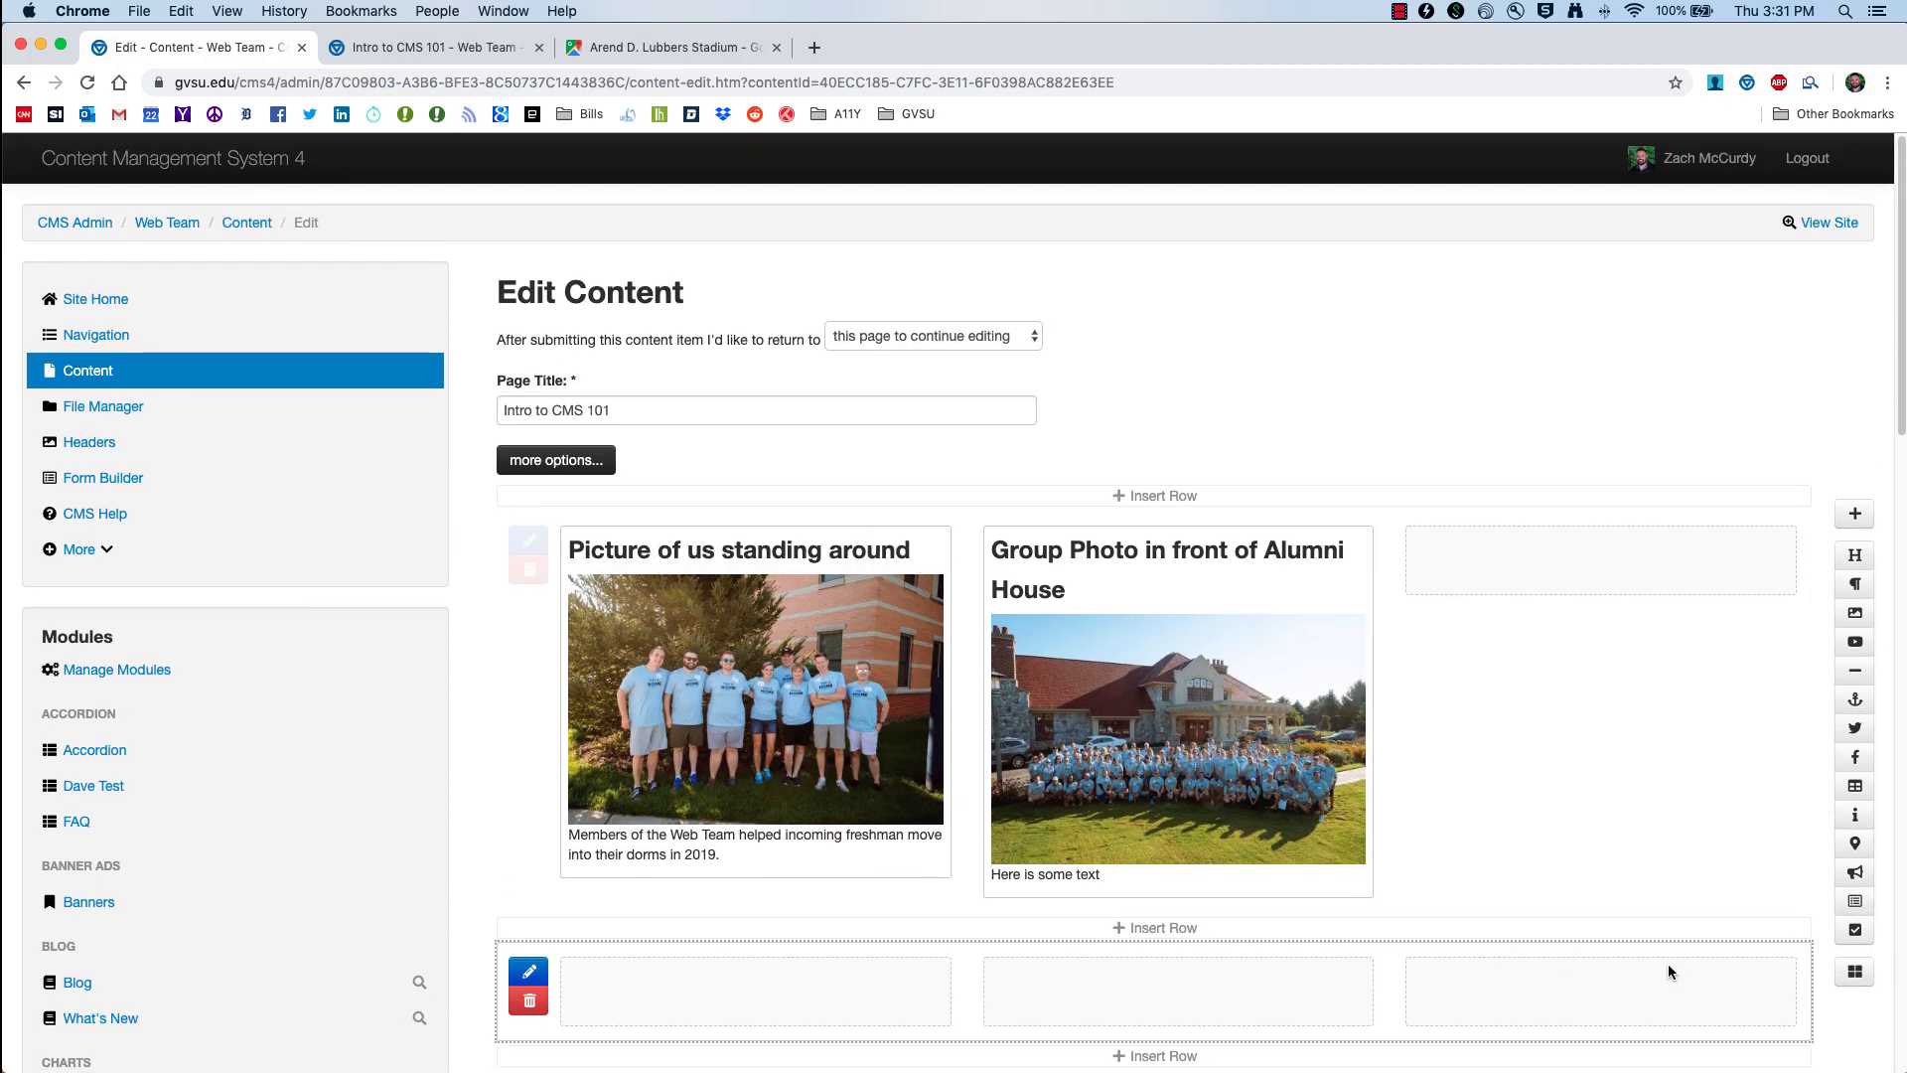
{"action": "left_click", "coordinate": [1854, 971]}
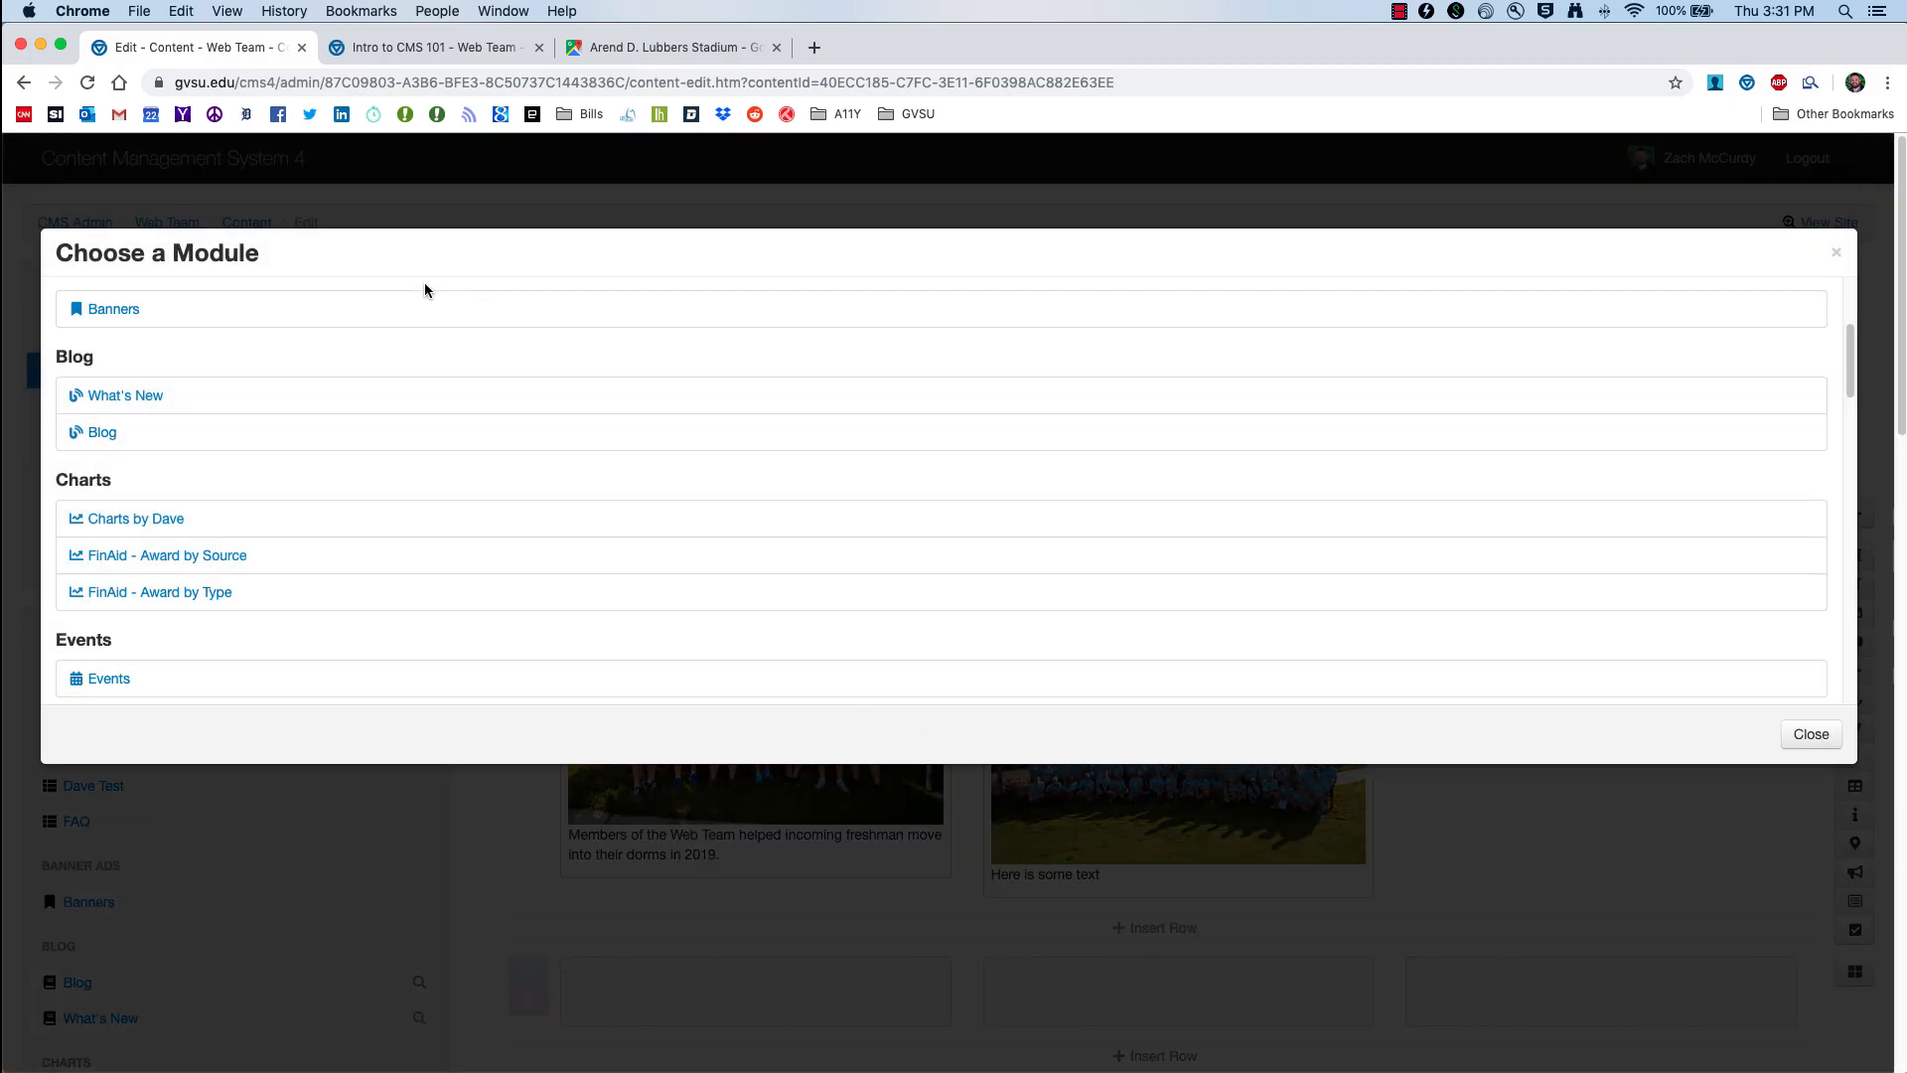
{"action": "left_click", "coordinate": [1806, 736]}
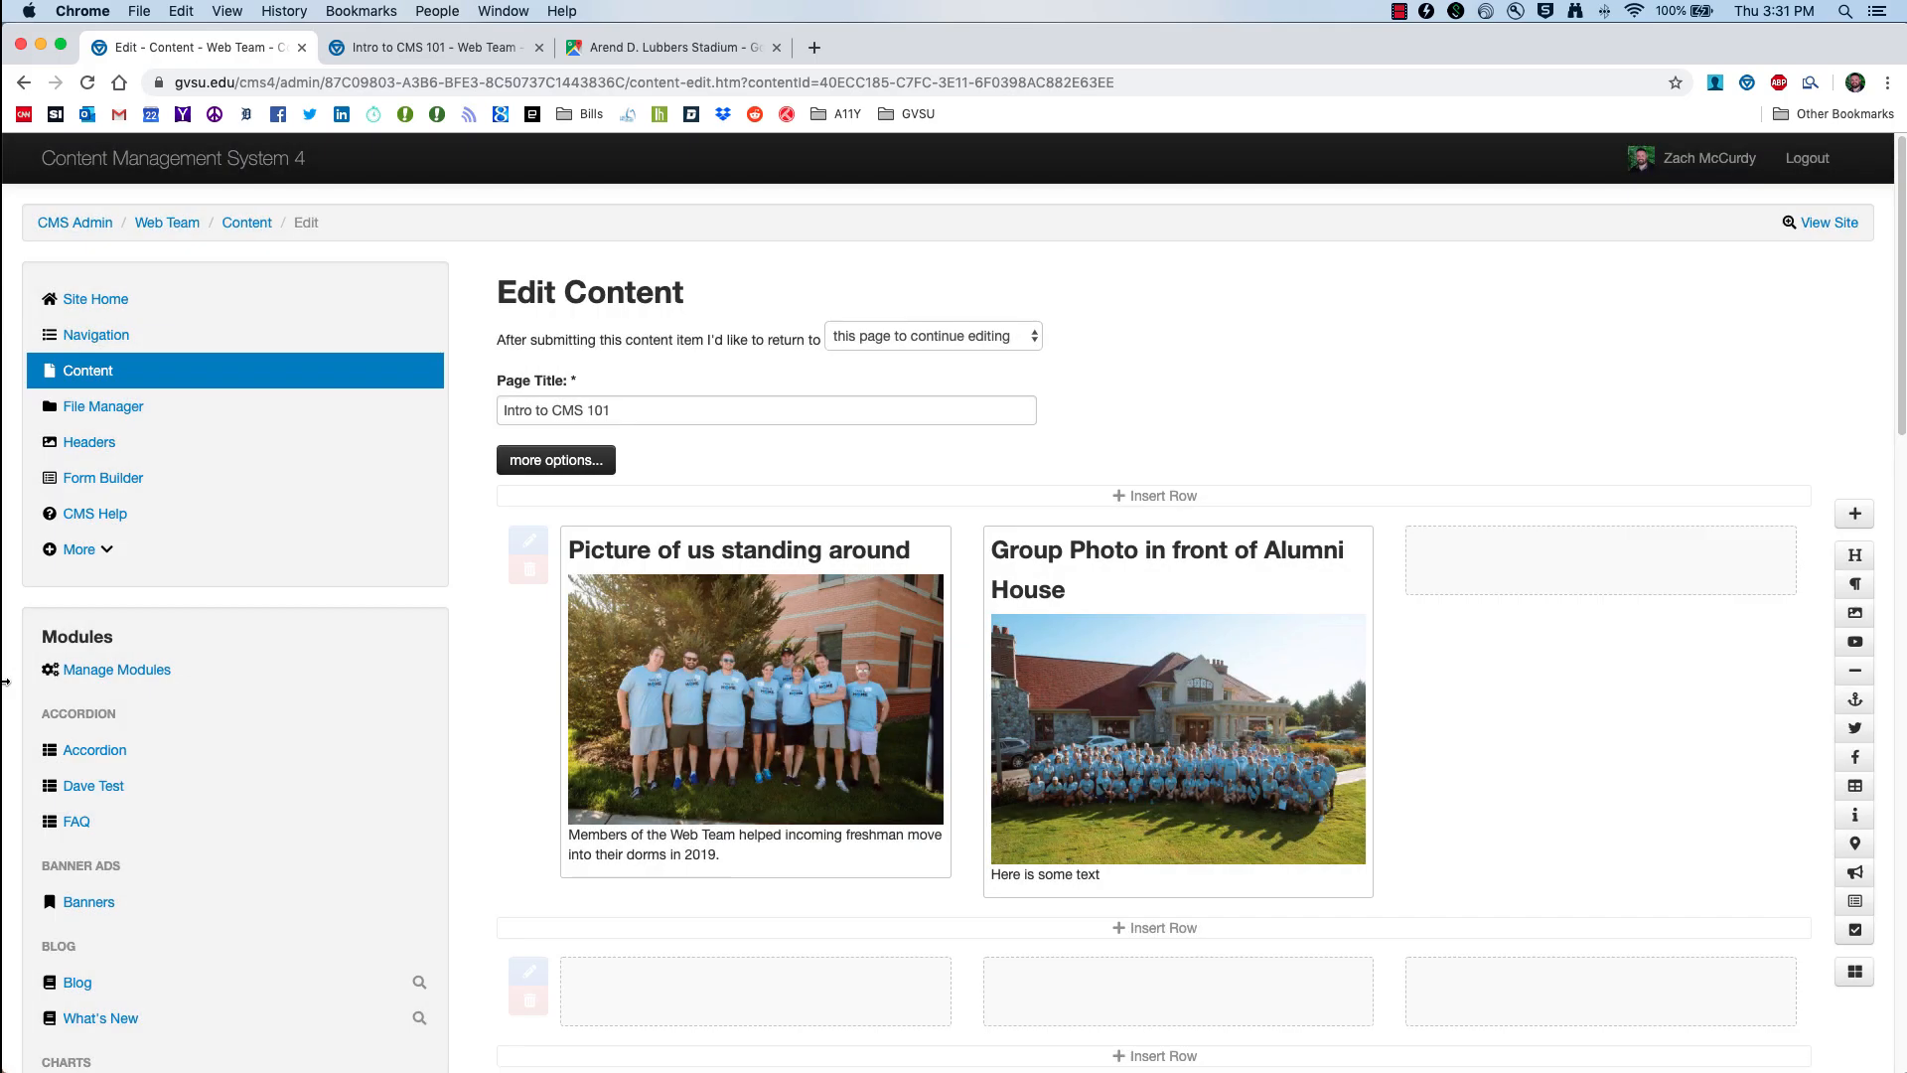
Step: Expand the list of additional site administration options in the CMS navigation
{"action": "left_click", "coordinate": [97, 551]}
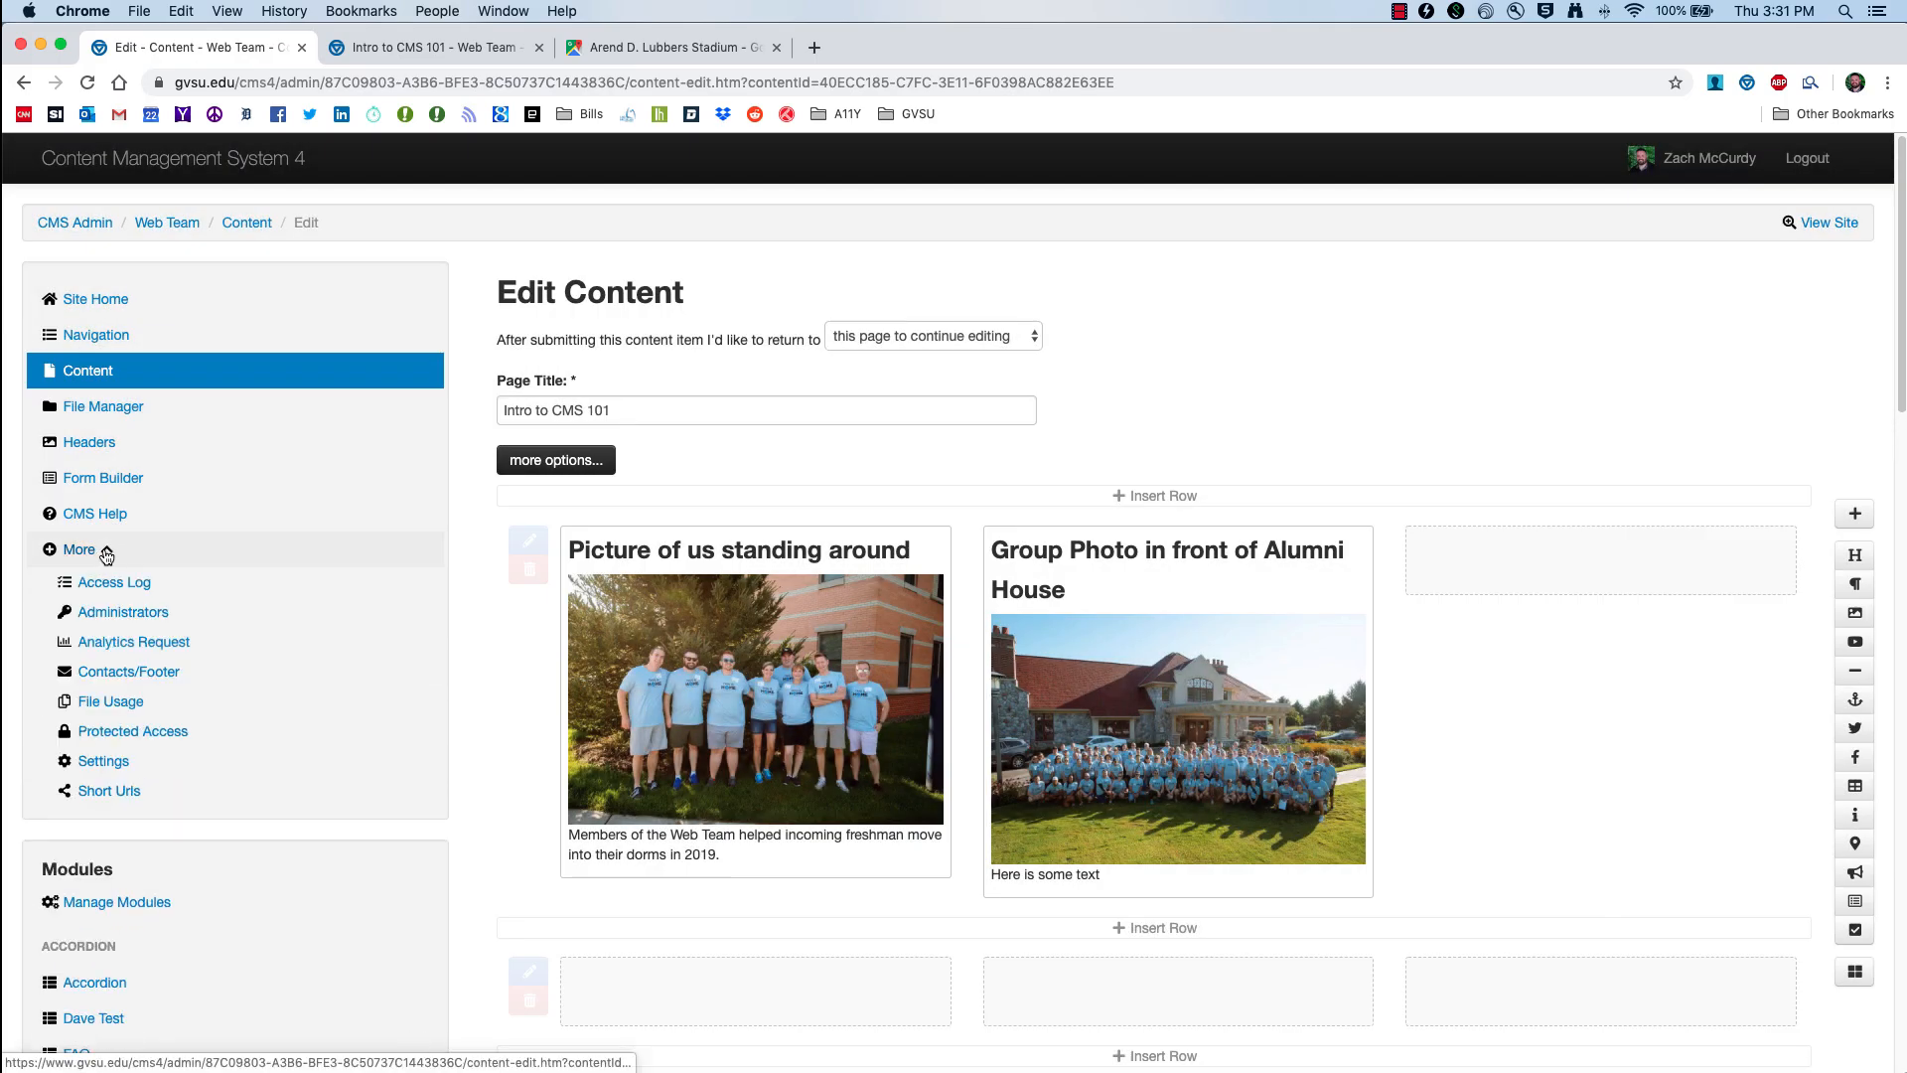